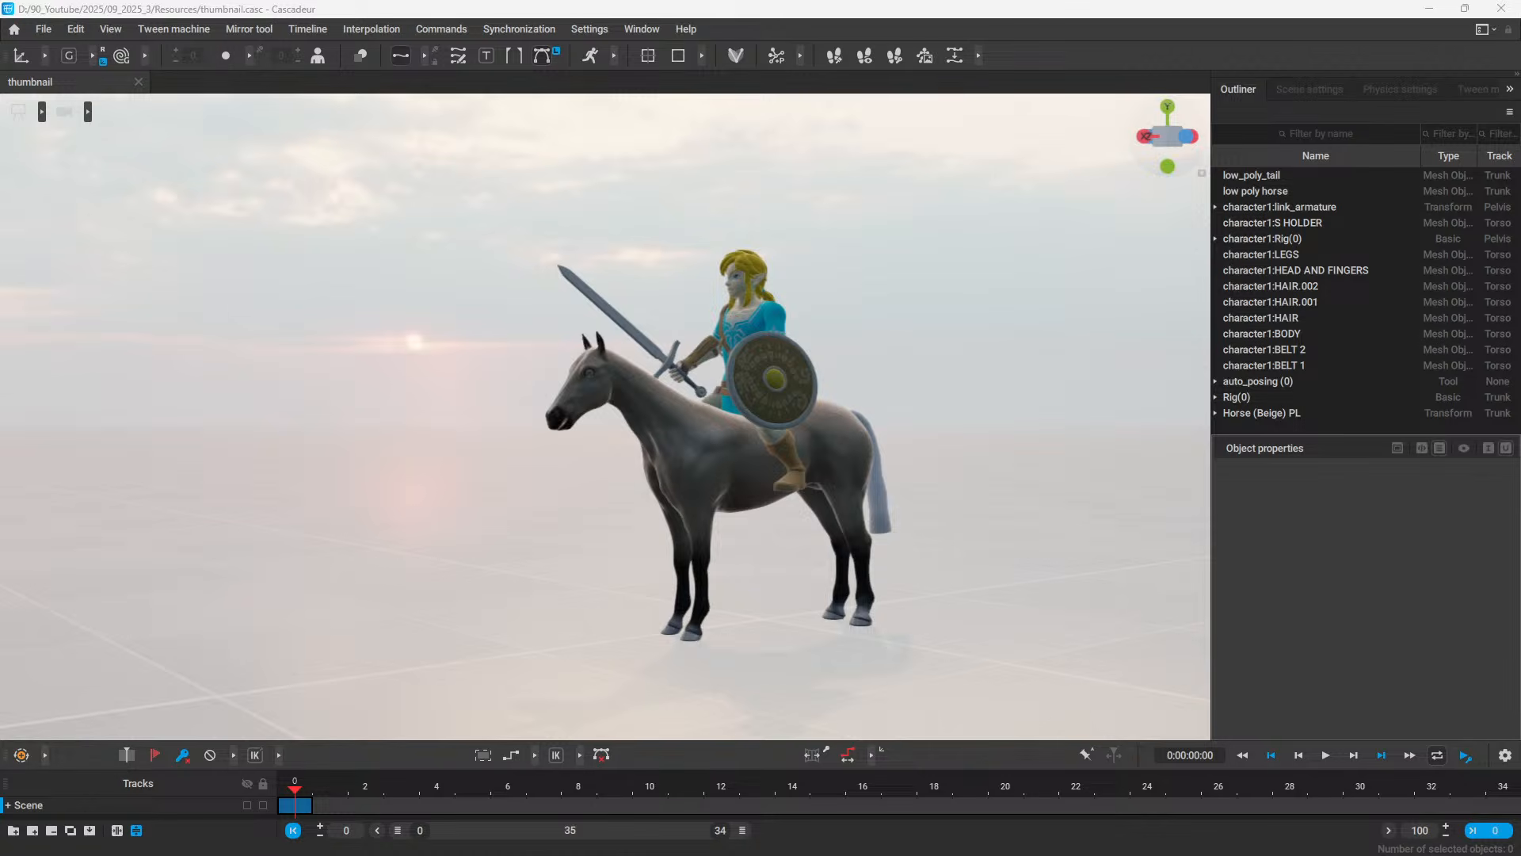
mouse_move(622, 854)
mouse_move(578, 449)
right_down()
mouse_move(486, 481)
mouse_move(654, 464)
mouse_move(578, 459)
right_up()
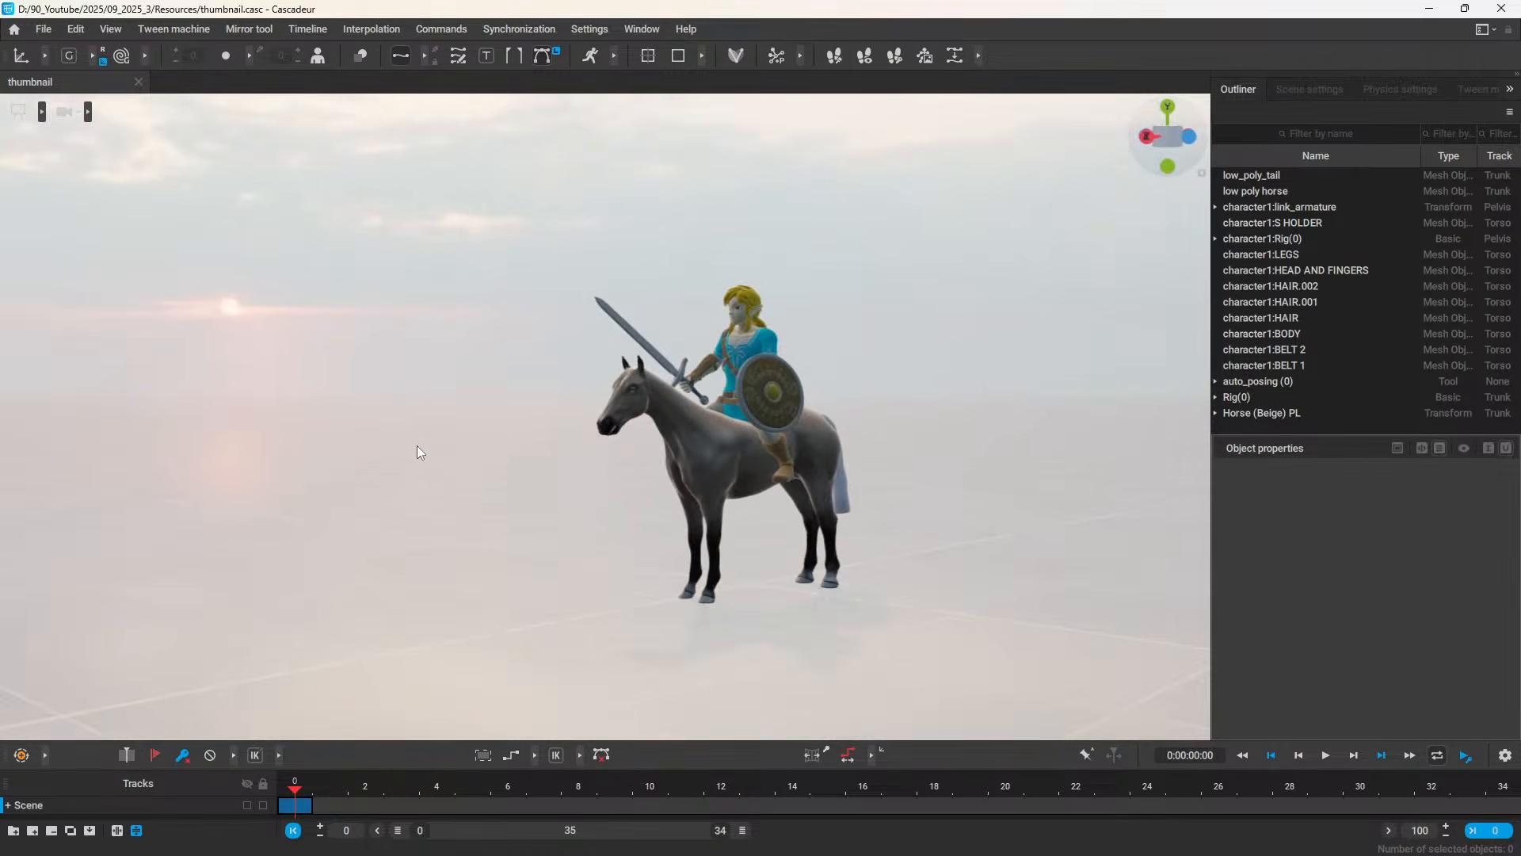
right_drag(417, 445, 369, 428)
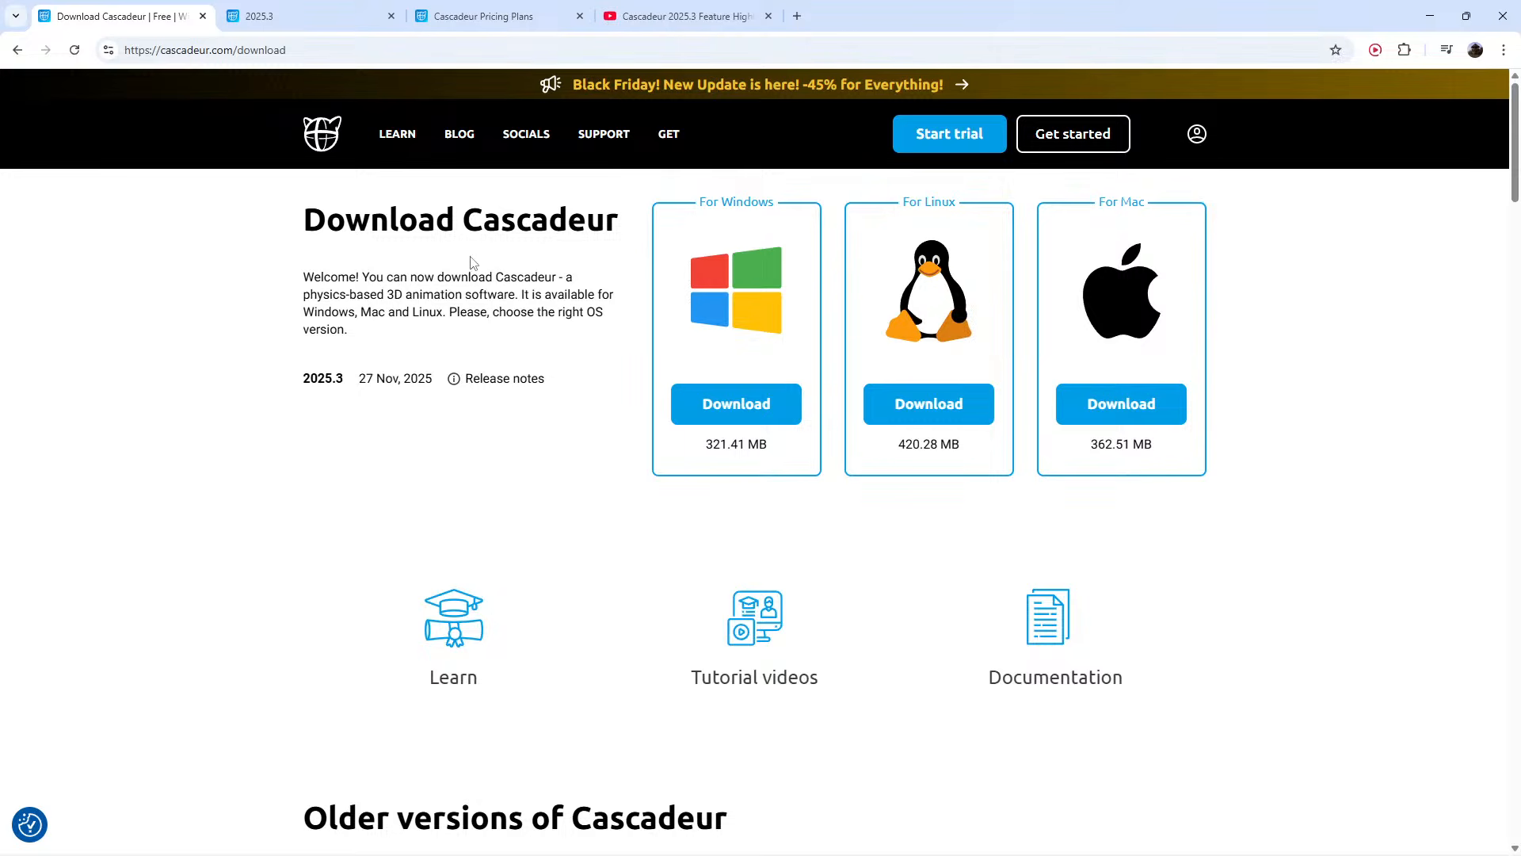
Step: Examine the Cascadeur download page's older versions, including the 2025.3_render_alpha entry and its release notes
scroll(460, 283, down, 2)
scroll(460, 283, down, 5)
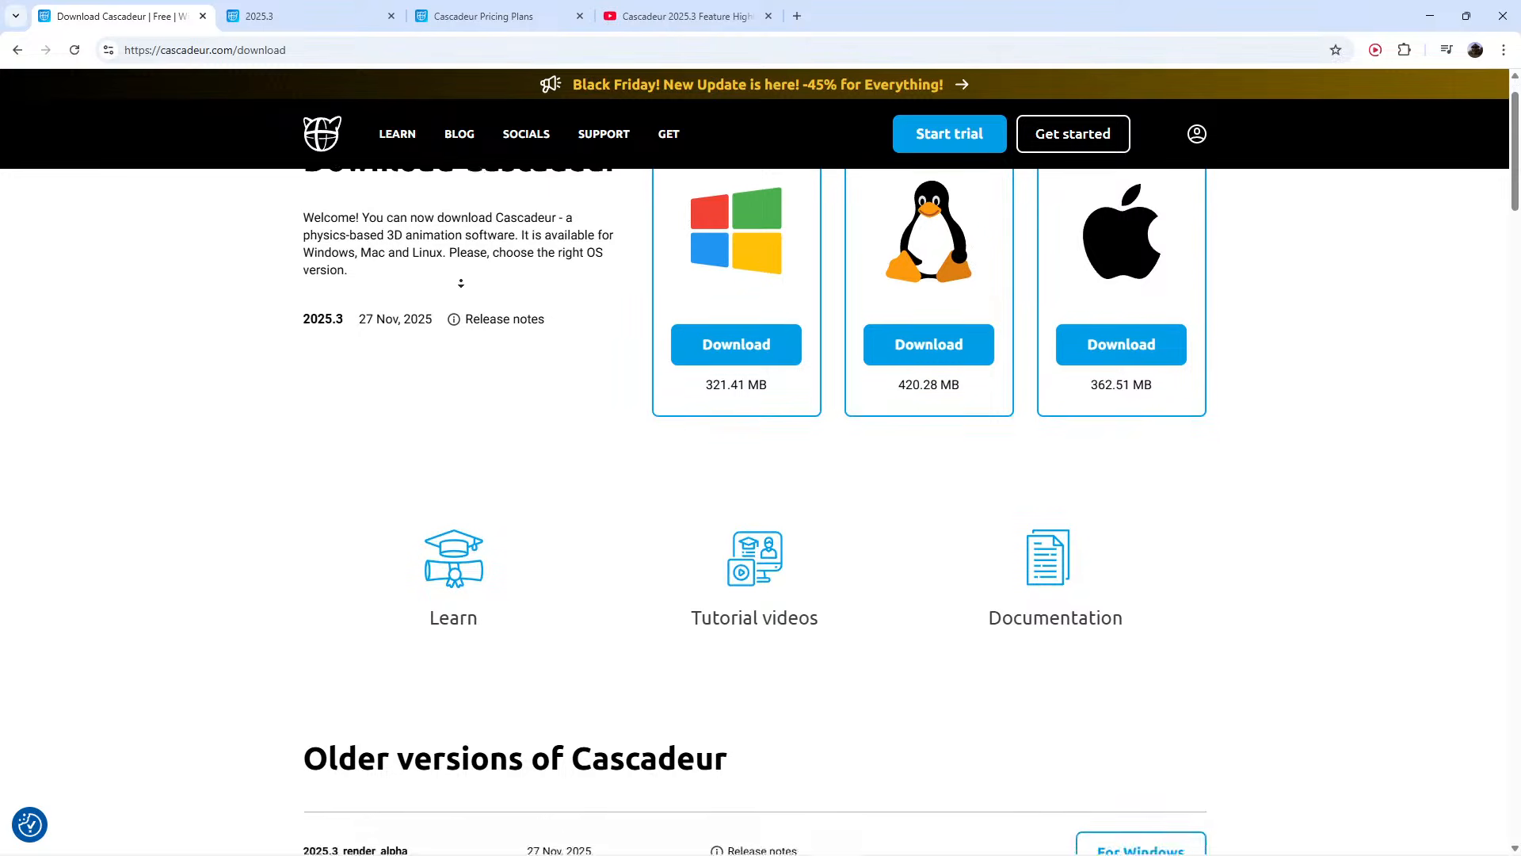
scroll(454, 319, down, 1)
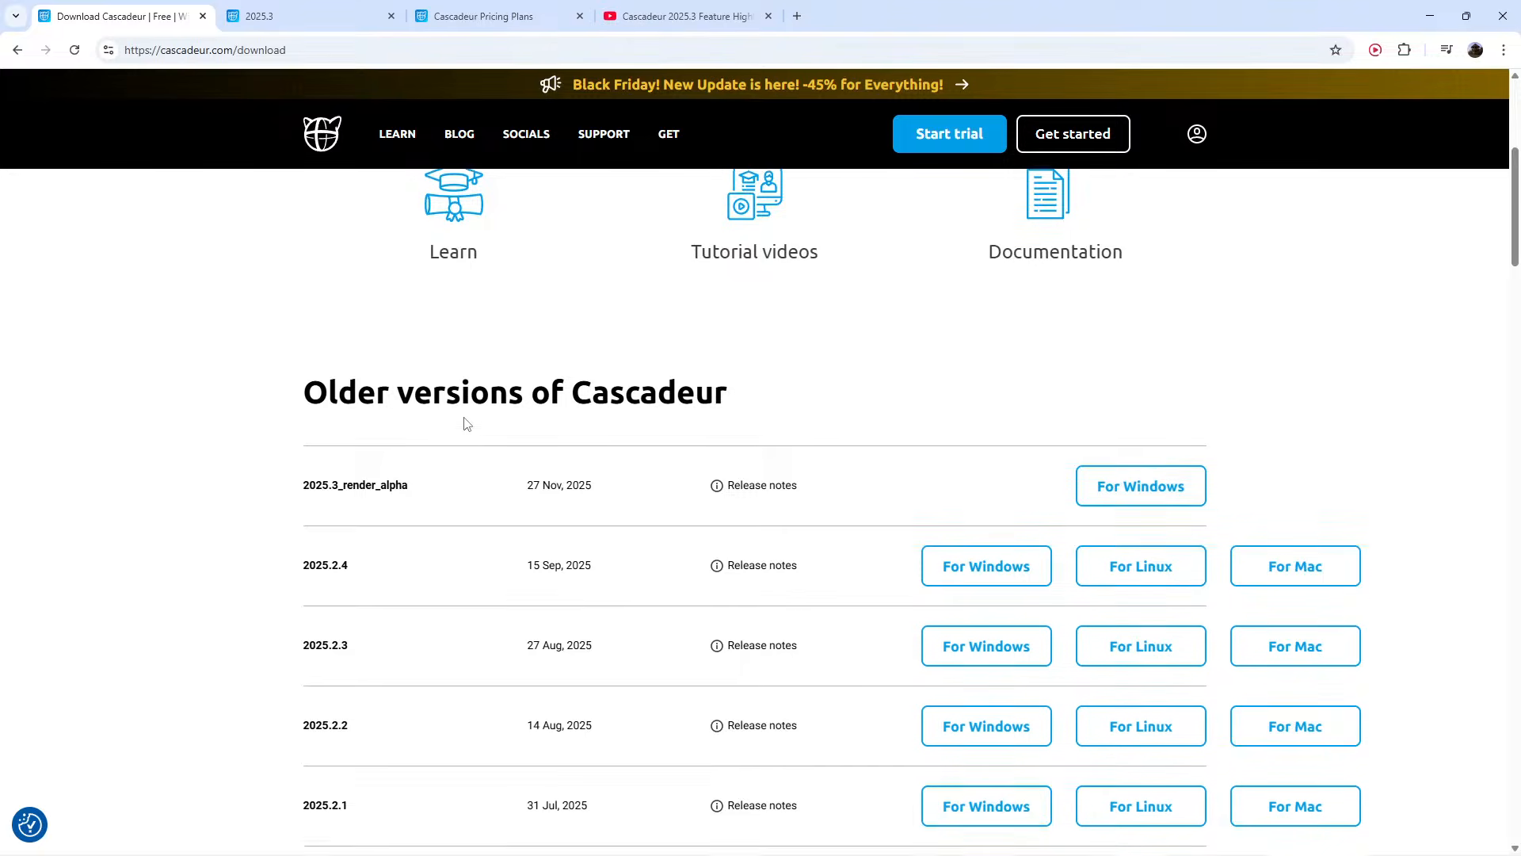
scroll(467, 423, up, 4)
scroll(444, 435, down, 5)
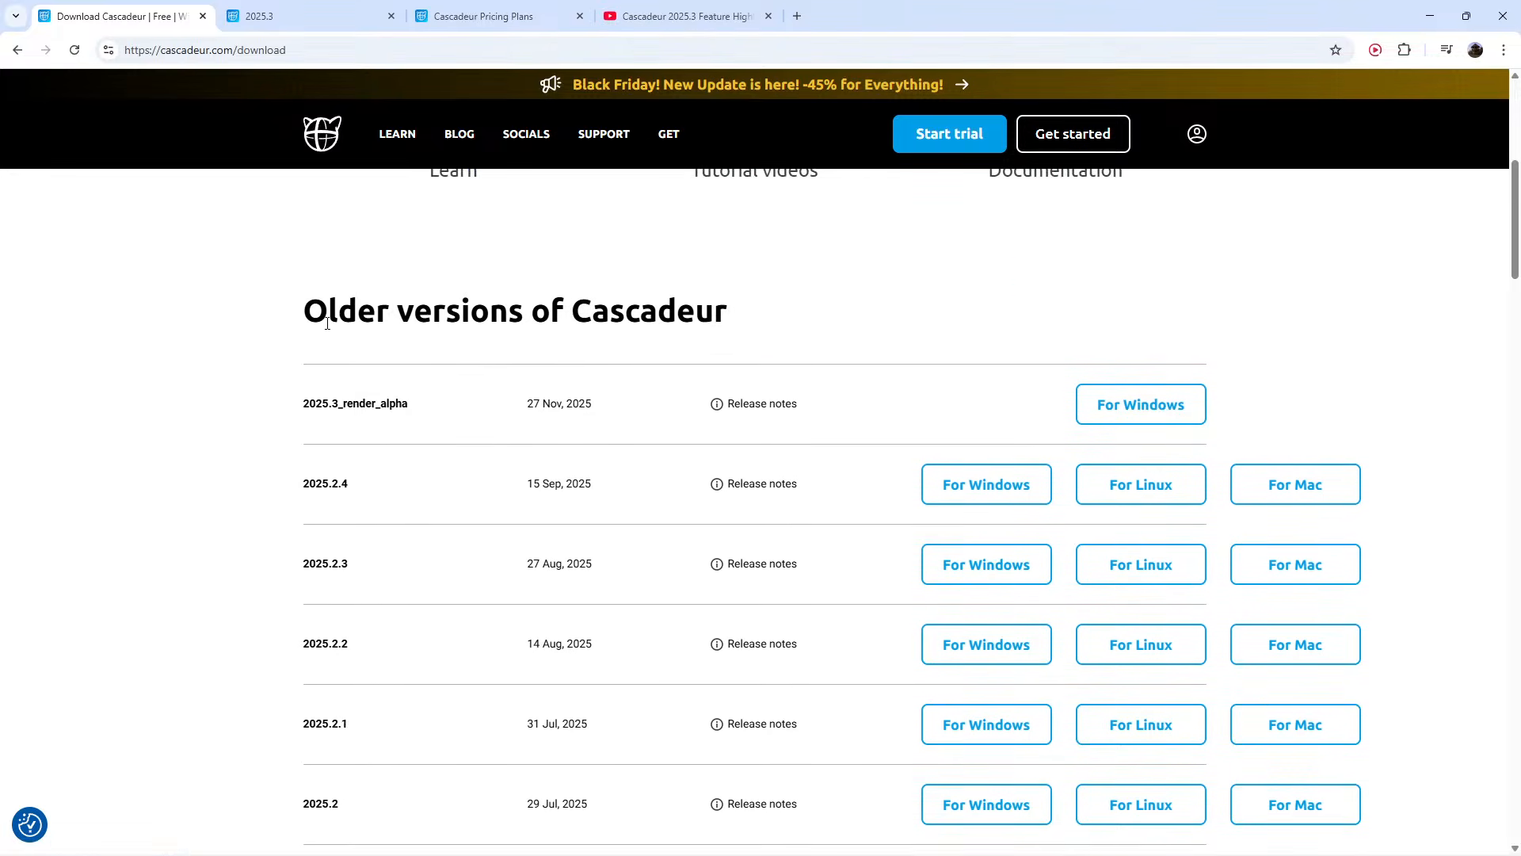
drag(328, 313, 445, 325)
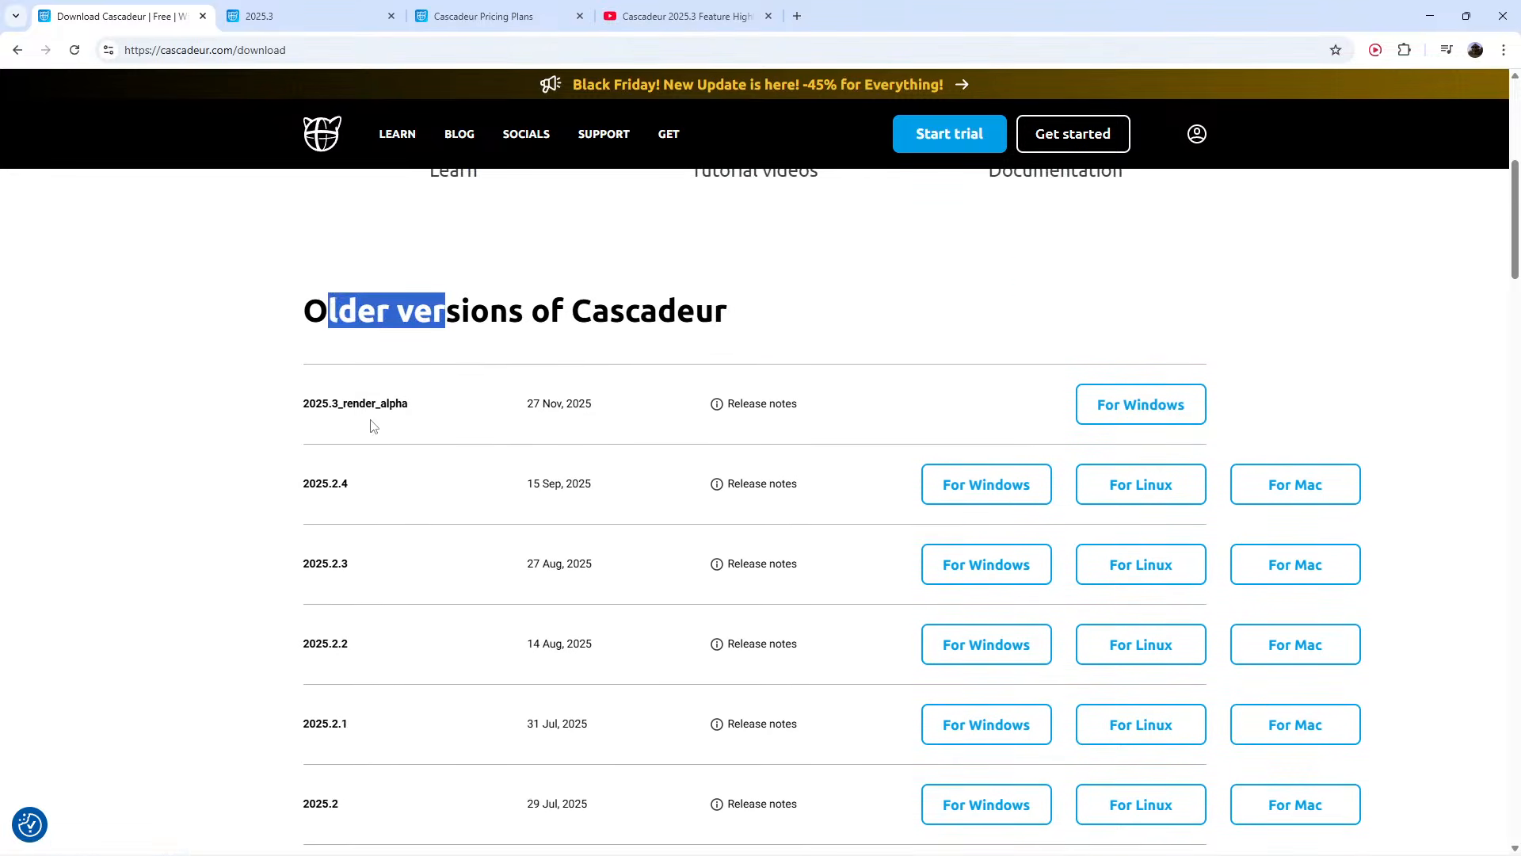
drag(410, 404, 359, 405)
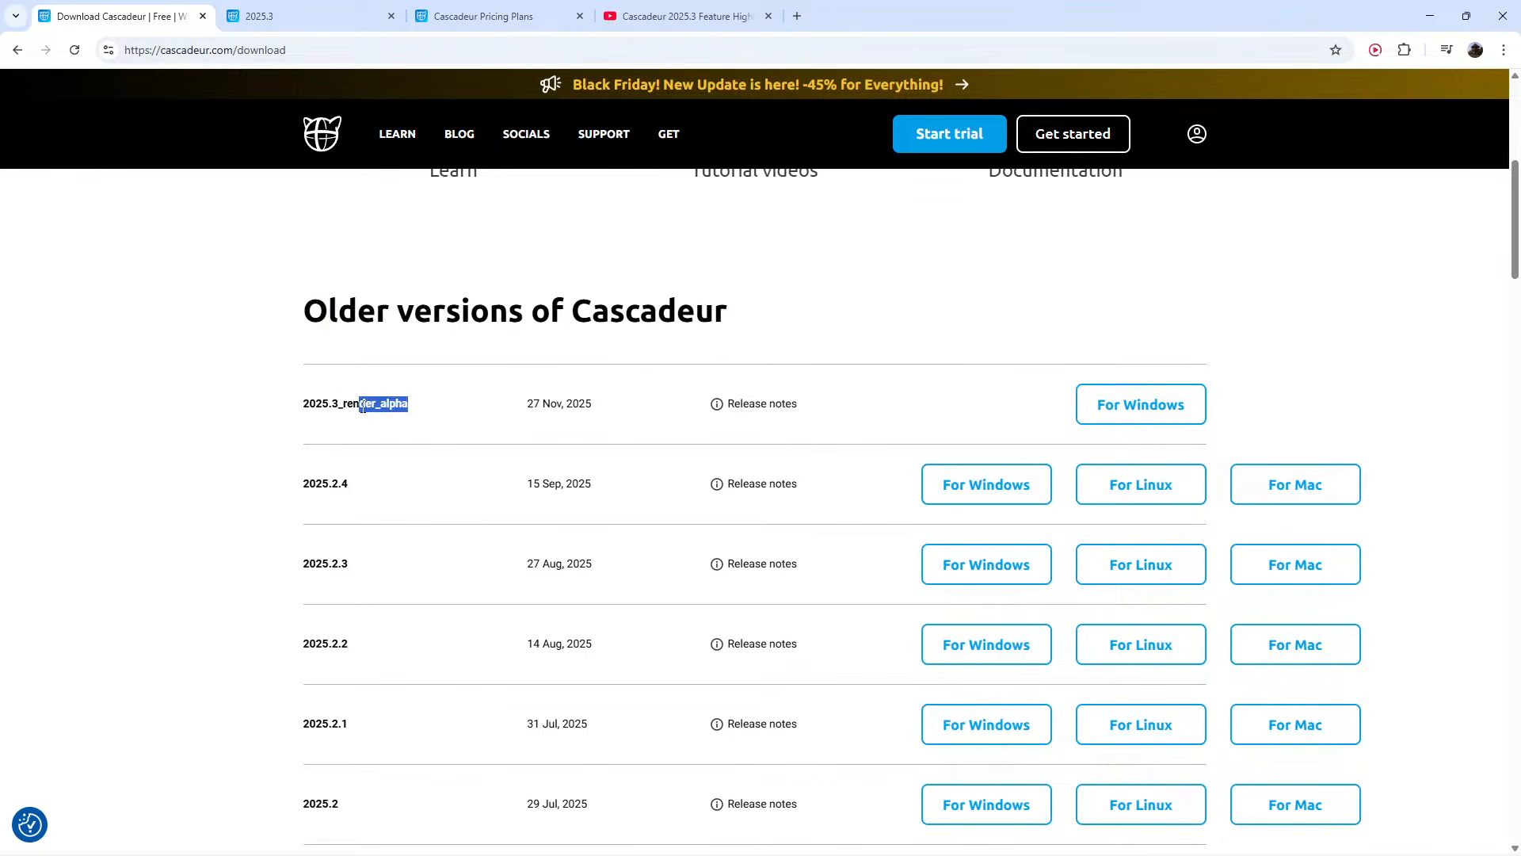
click(716, 406)
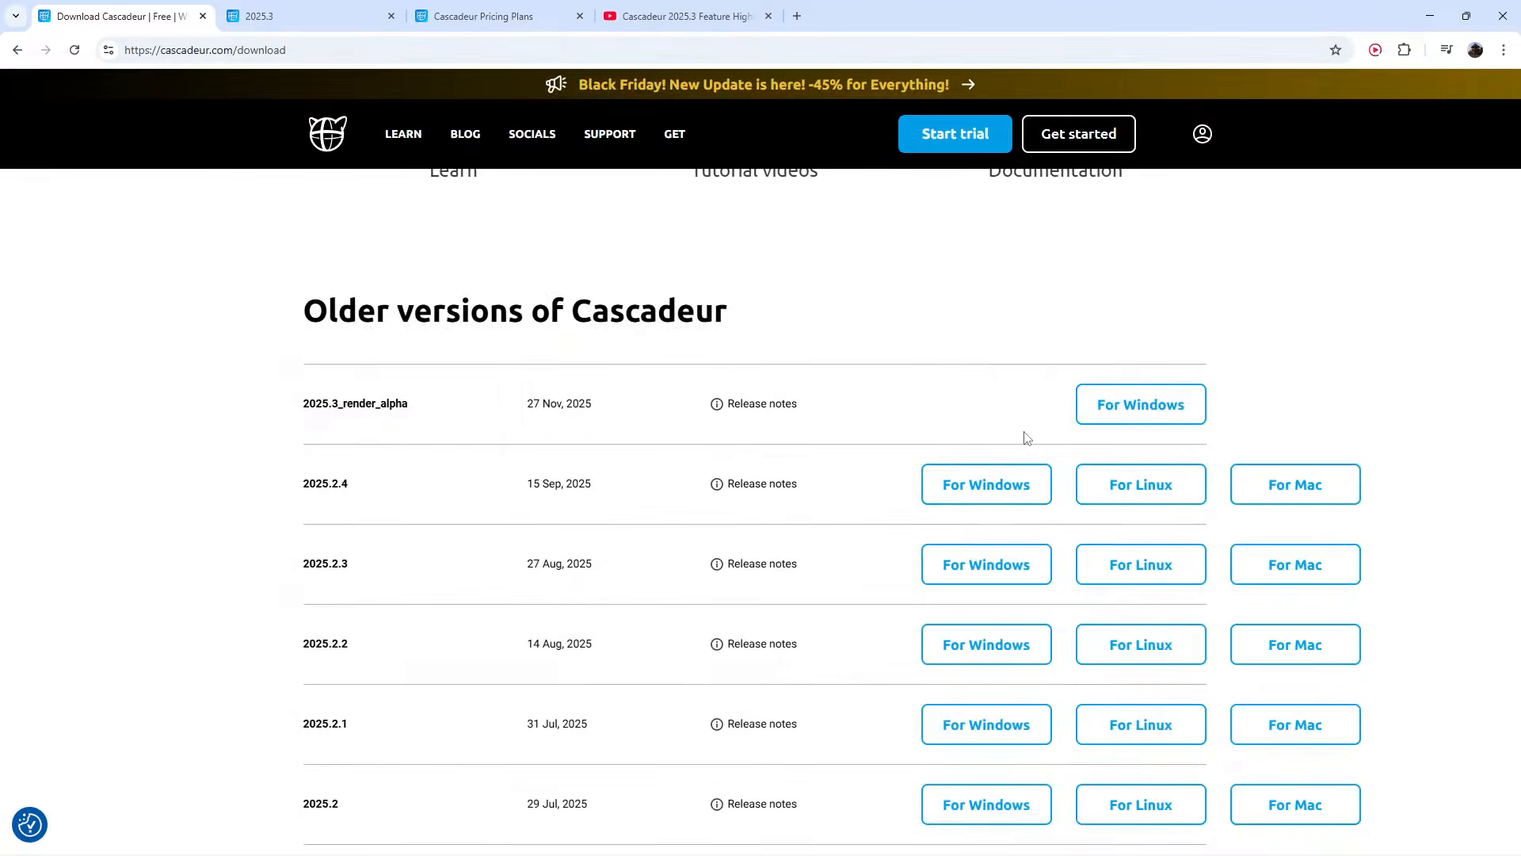
click(1023, 433)
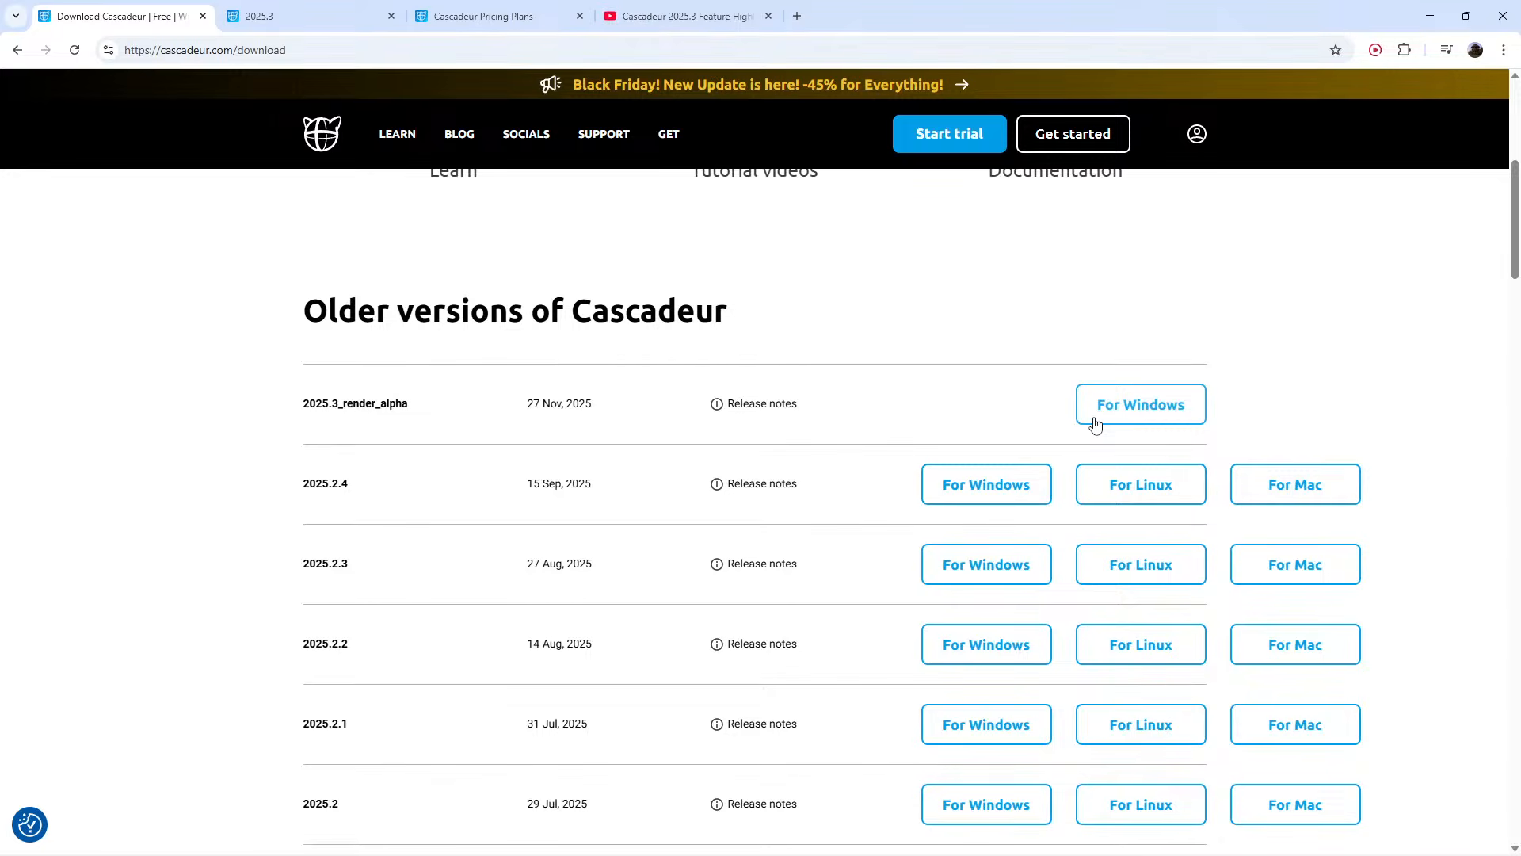
Step: Compare the main 2025.3 downloads with the separately listed 2025.3_render_alpha build on the download page
scroll(948, 373, up, 6)
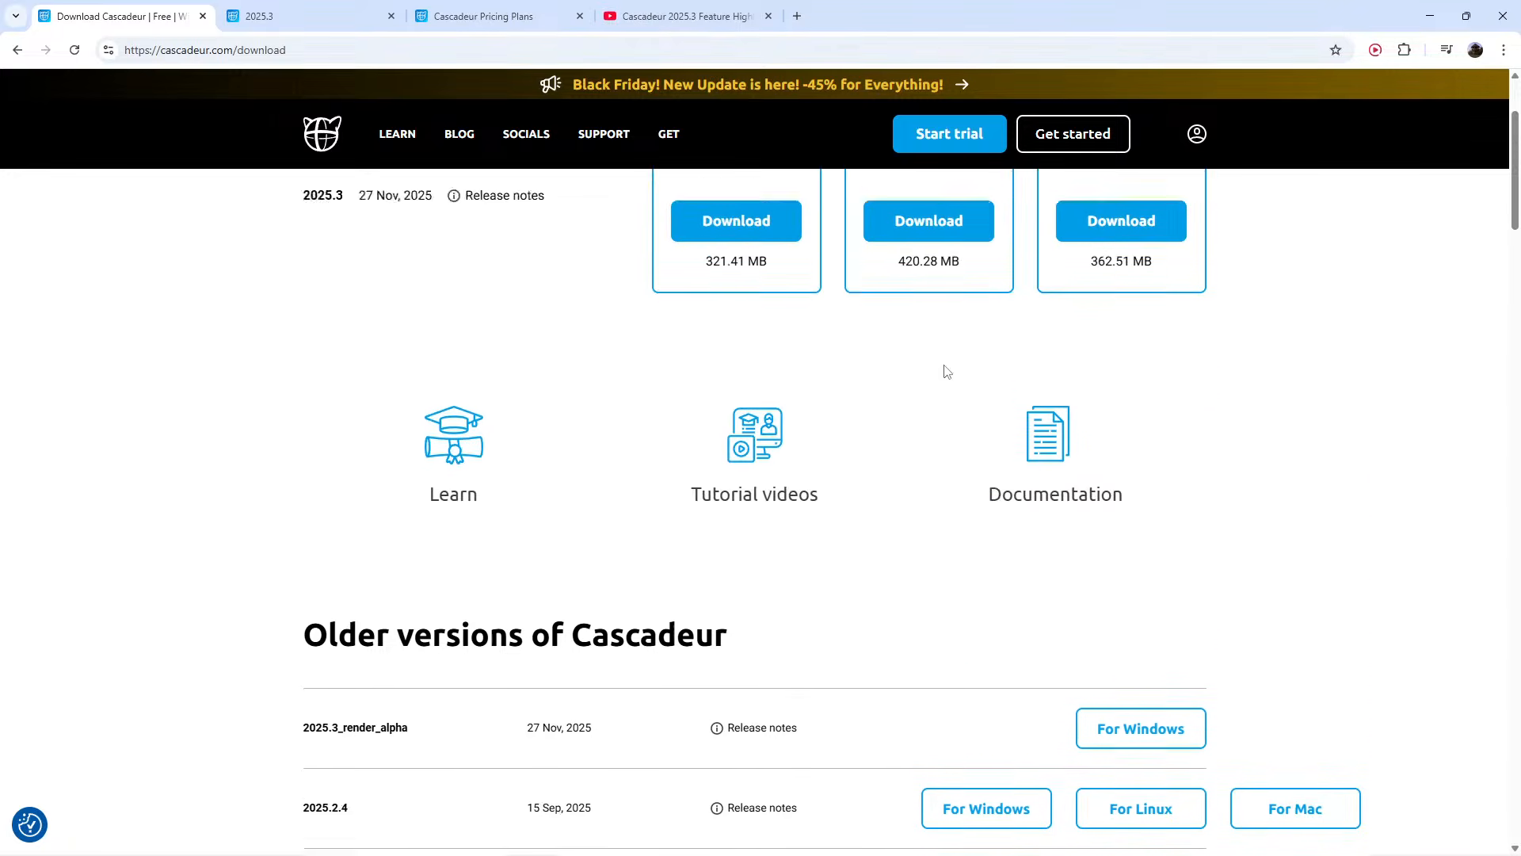
scroll(923, 386, down, 3)
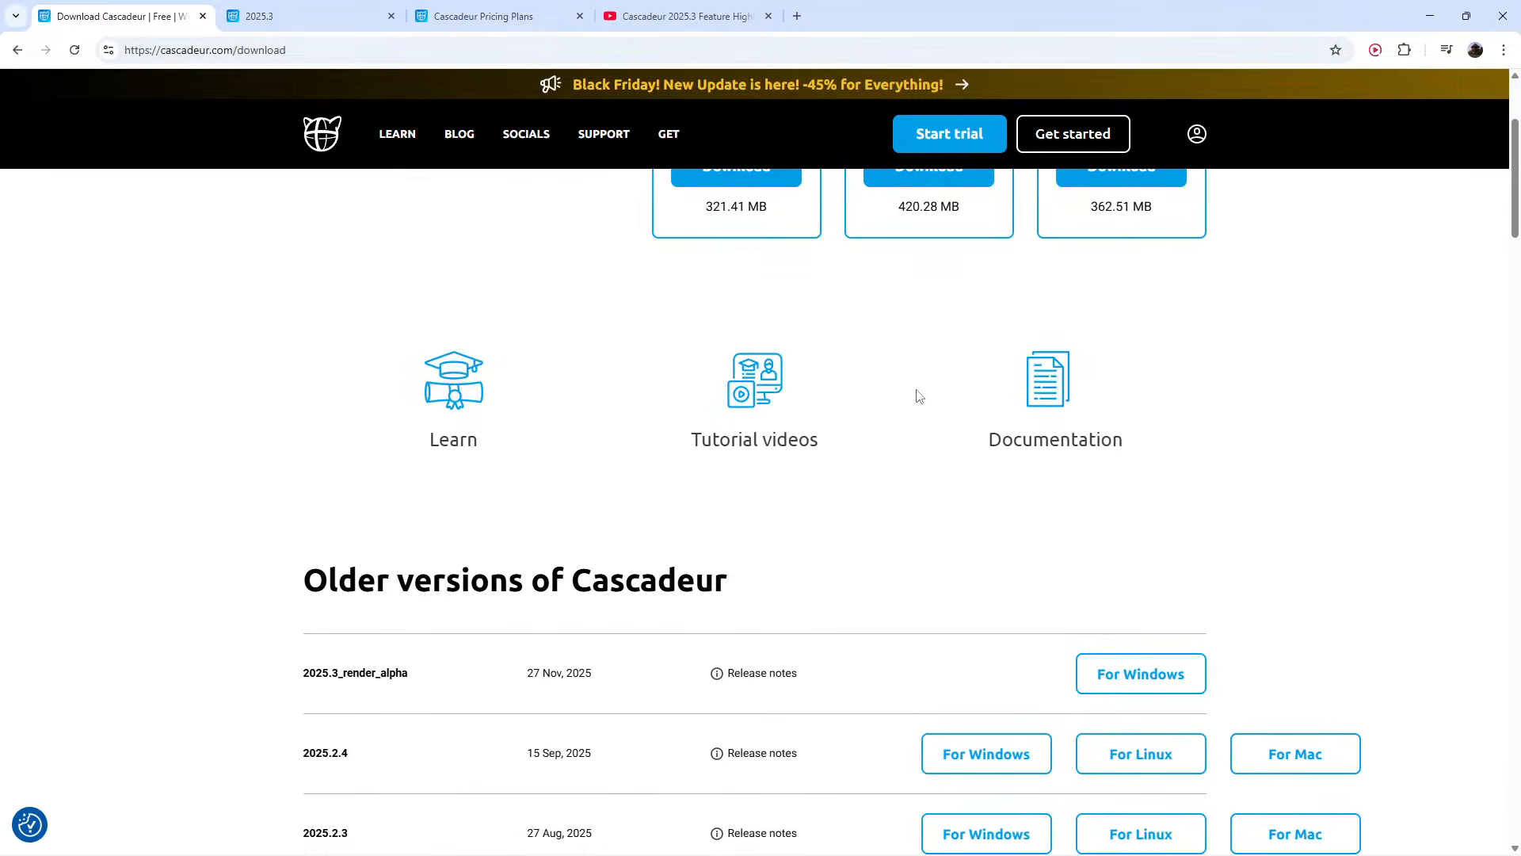
scroll(883, 496, up, 2)
scroll(879, 491, up, 1)
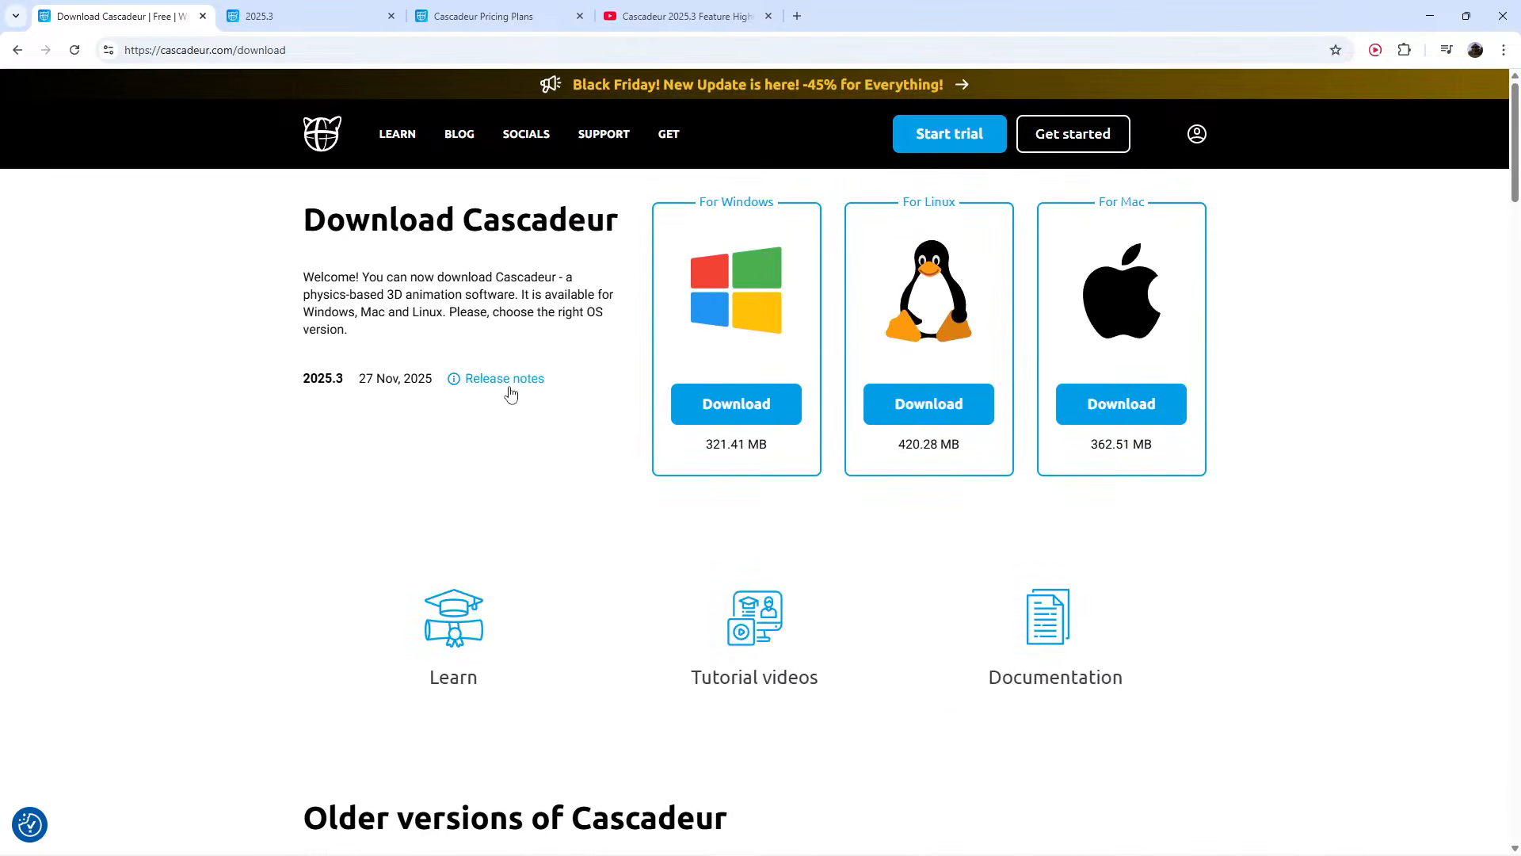
scroll(511, 393, down, 5)
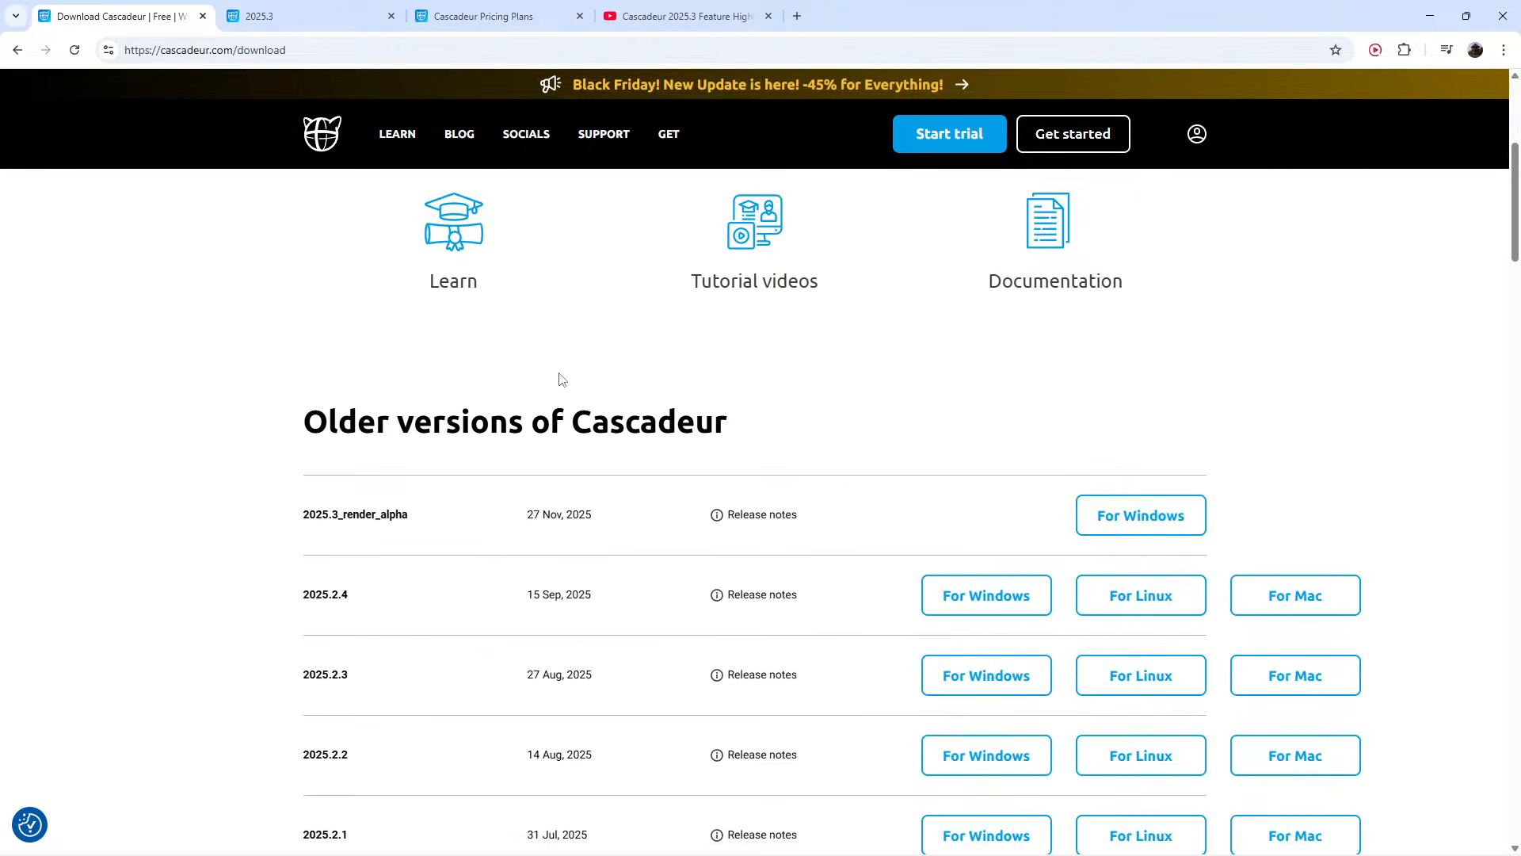
scroll(561, 380, up, 2)
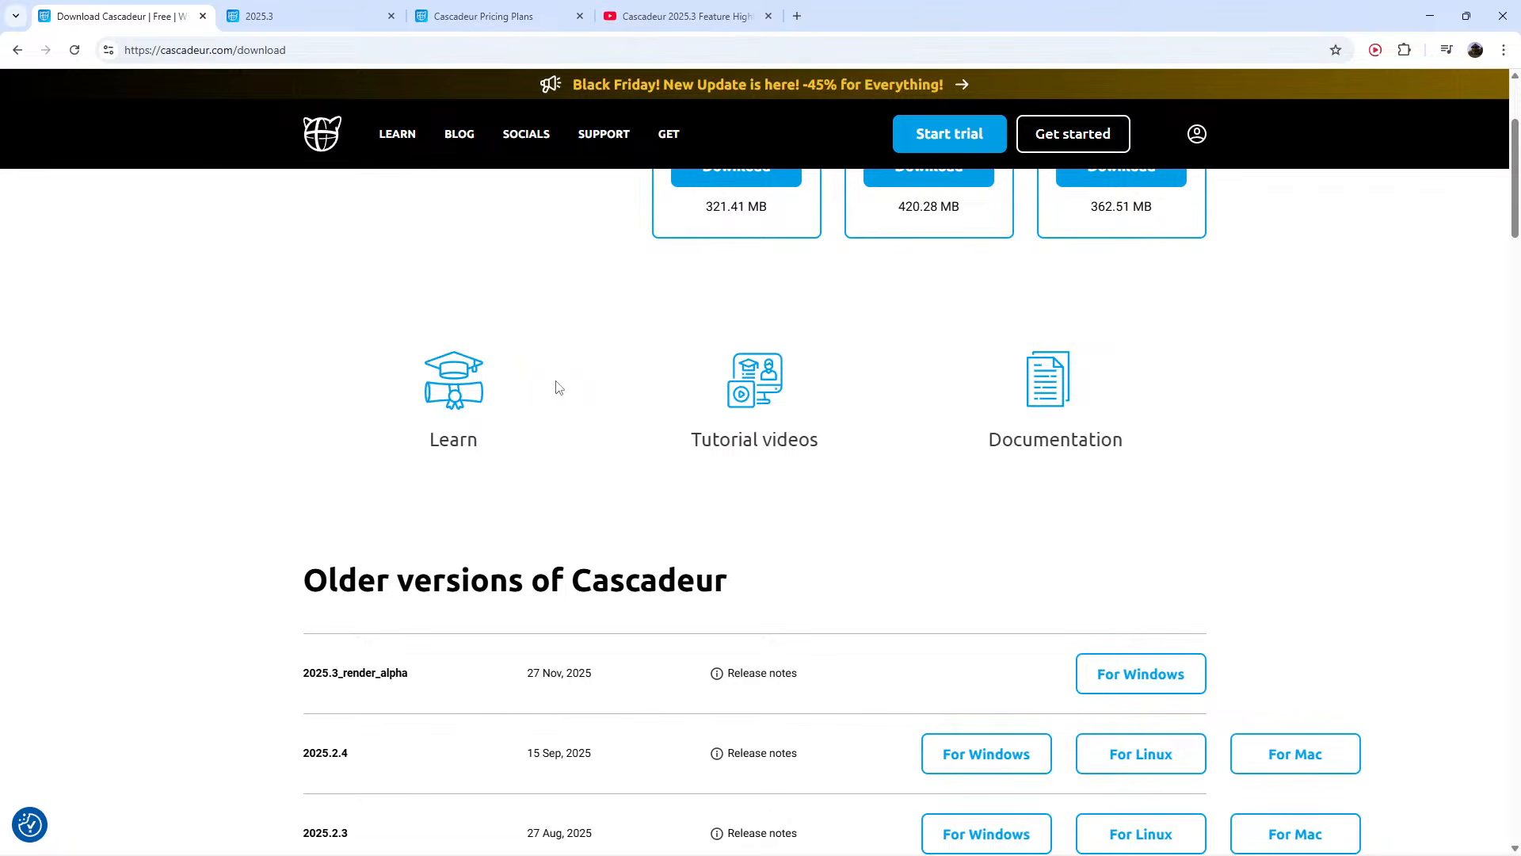
scroll(703, 523, up, 2)
scroll(572, 468, down, 2)
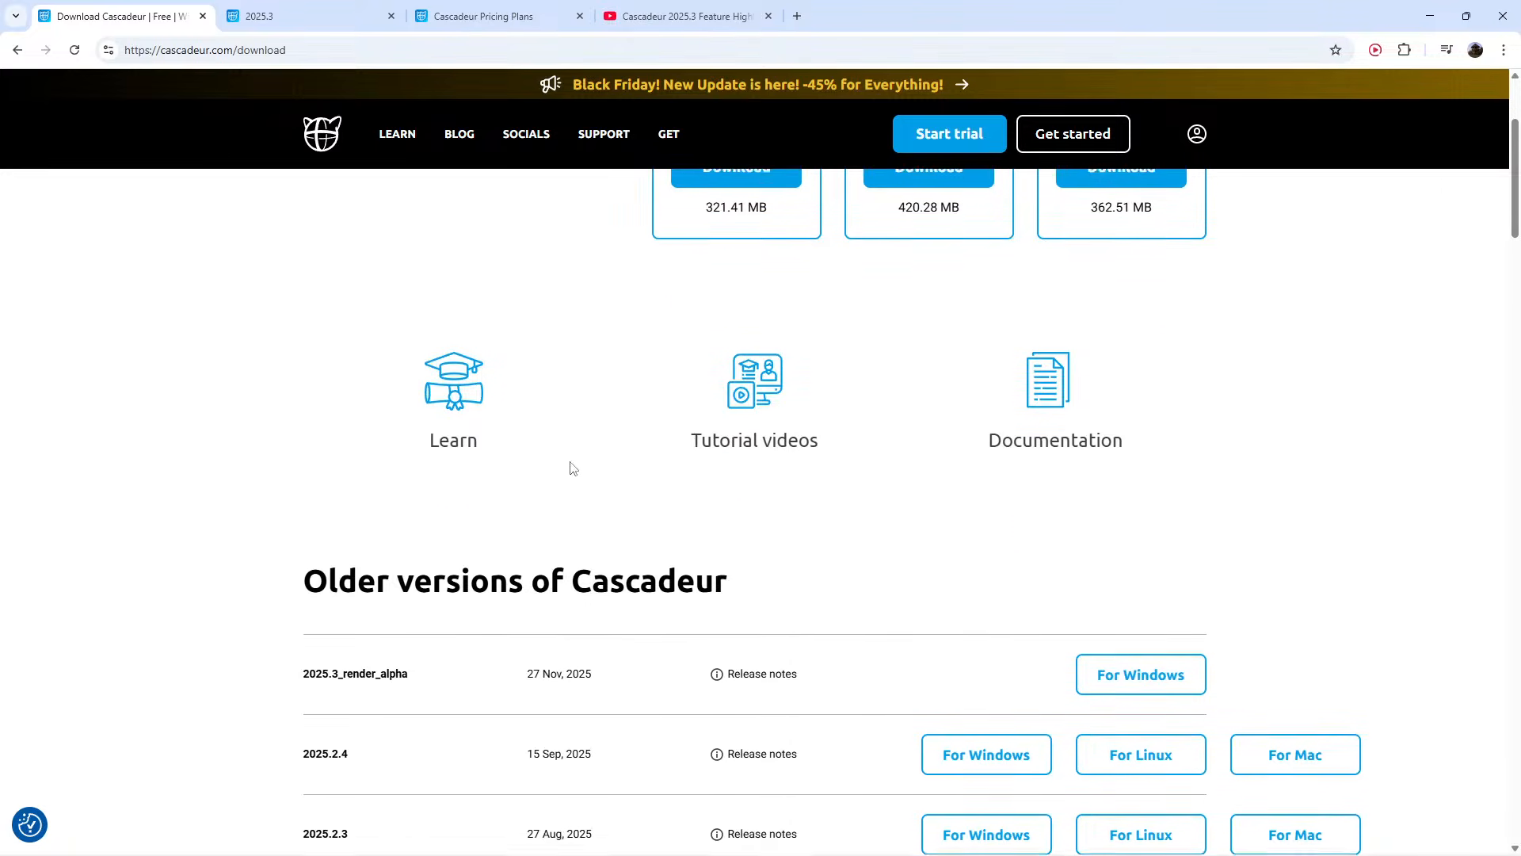
scroll(561, 465, up, 3)
scroll(618, 515, down, 3)
scroll(606, 507, up, 2)
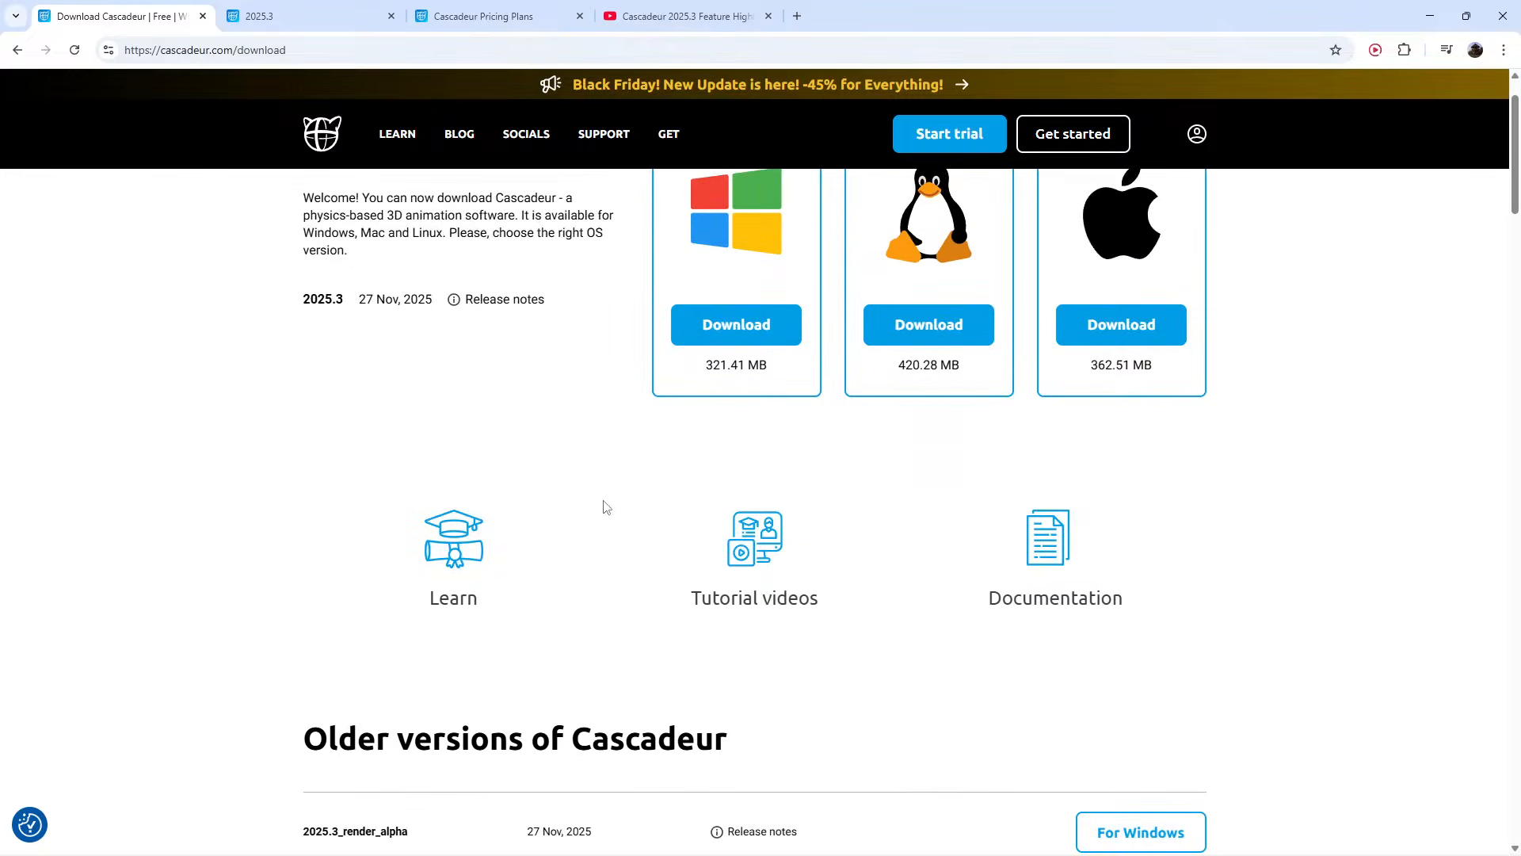
scroll(605, 507, up, 1)
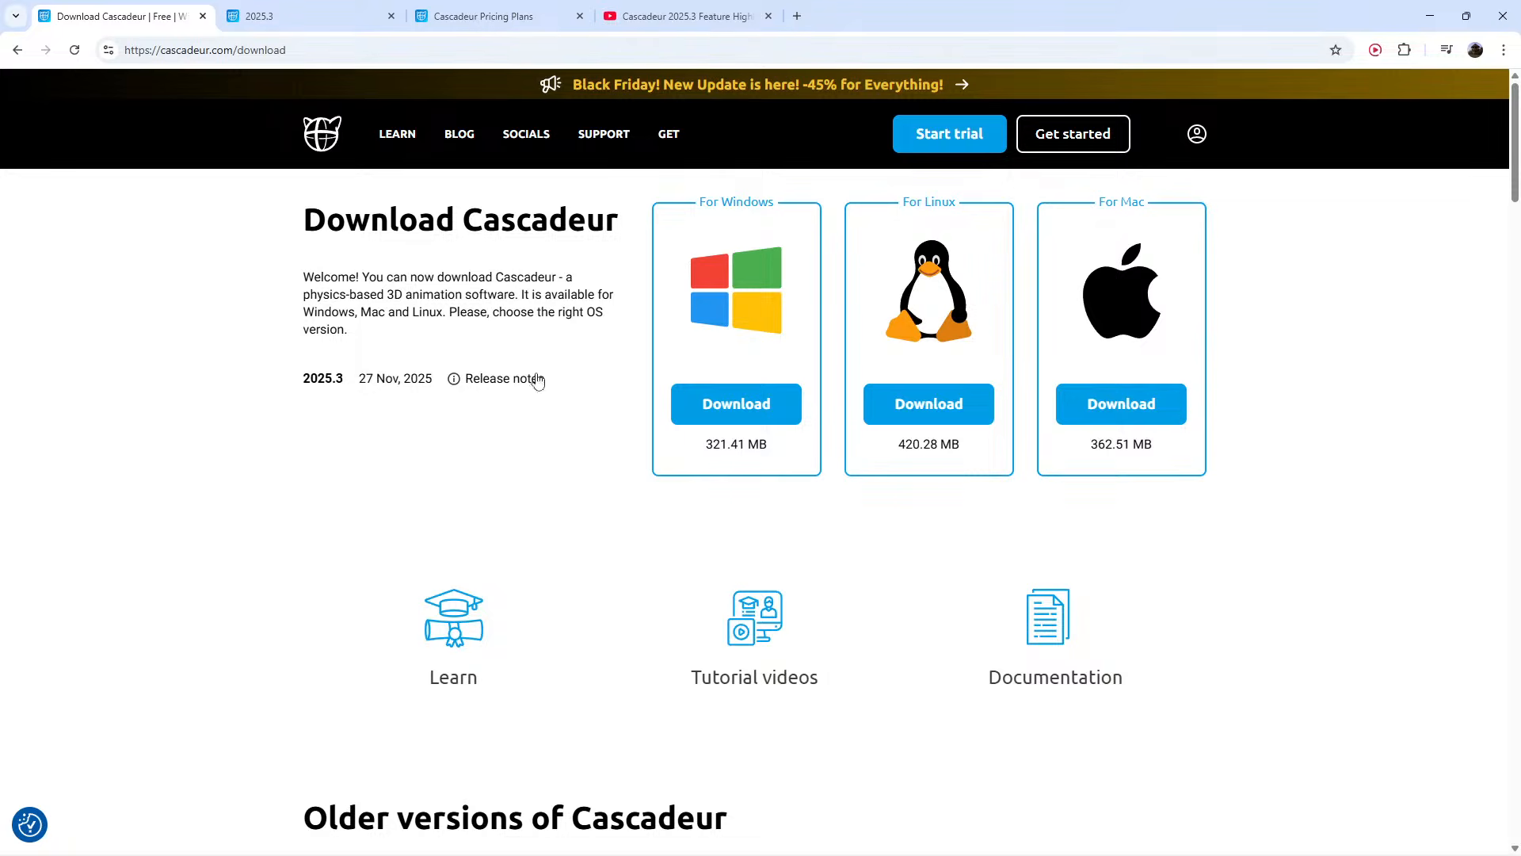
Step: Switch to Cascadeur and examine the rider and horse in the thumbnail scene from several angles and up close
click(859, 840)
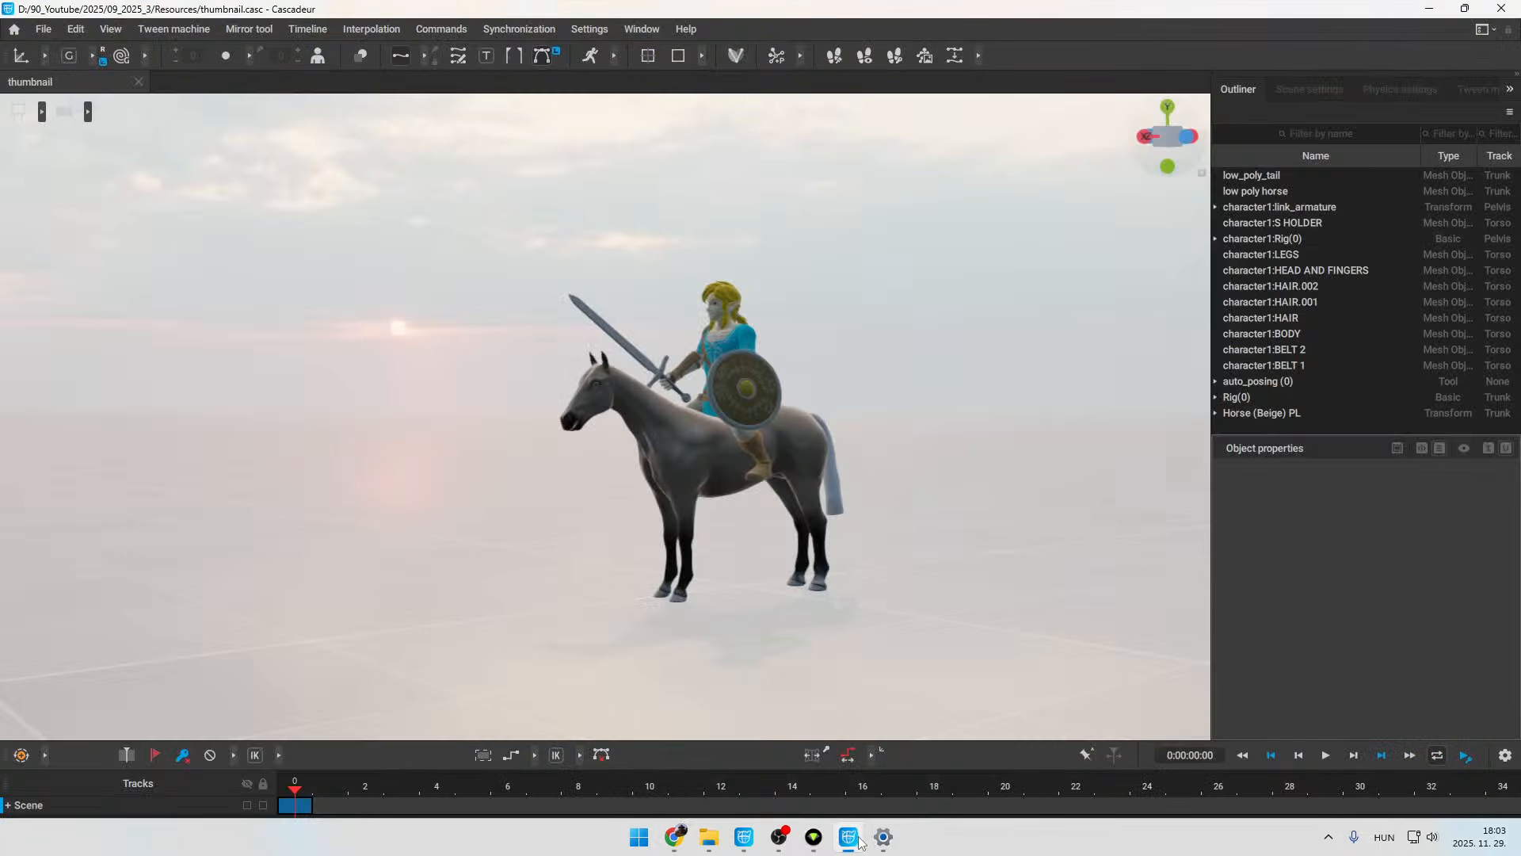
scroll(783, 423, down, 3)
scroll(545, 445, up, 3)
alt+drag(487, 450, 950, 529)
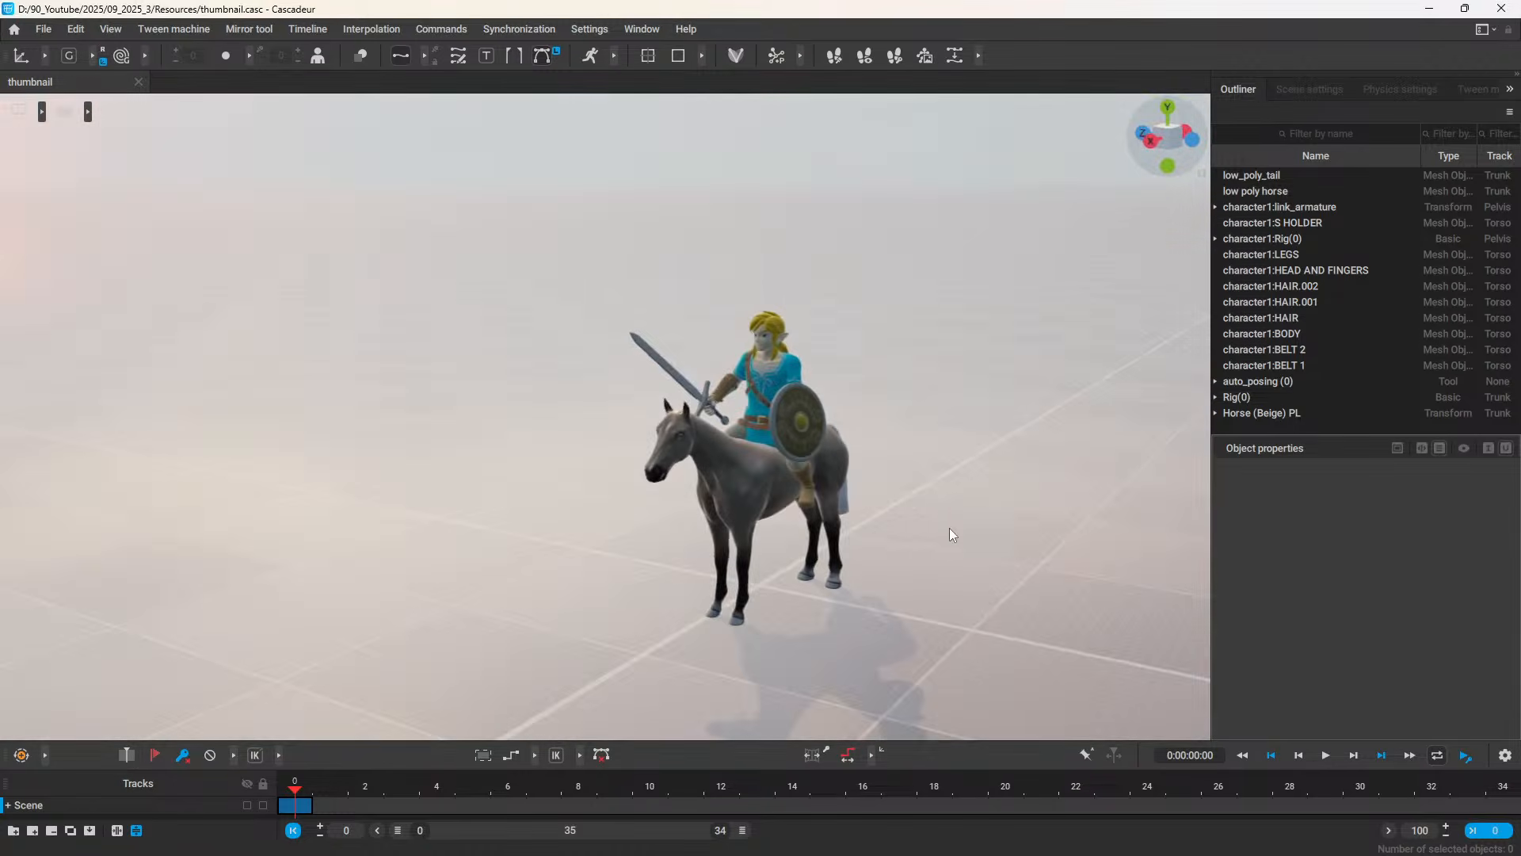
scroll(904, 400, down, 2)
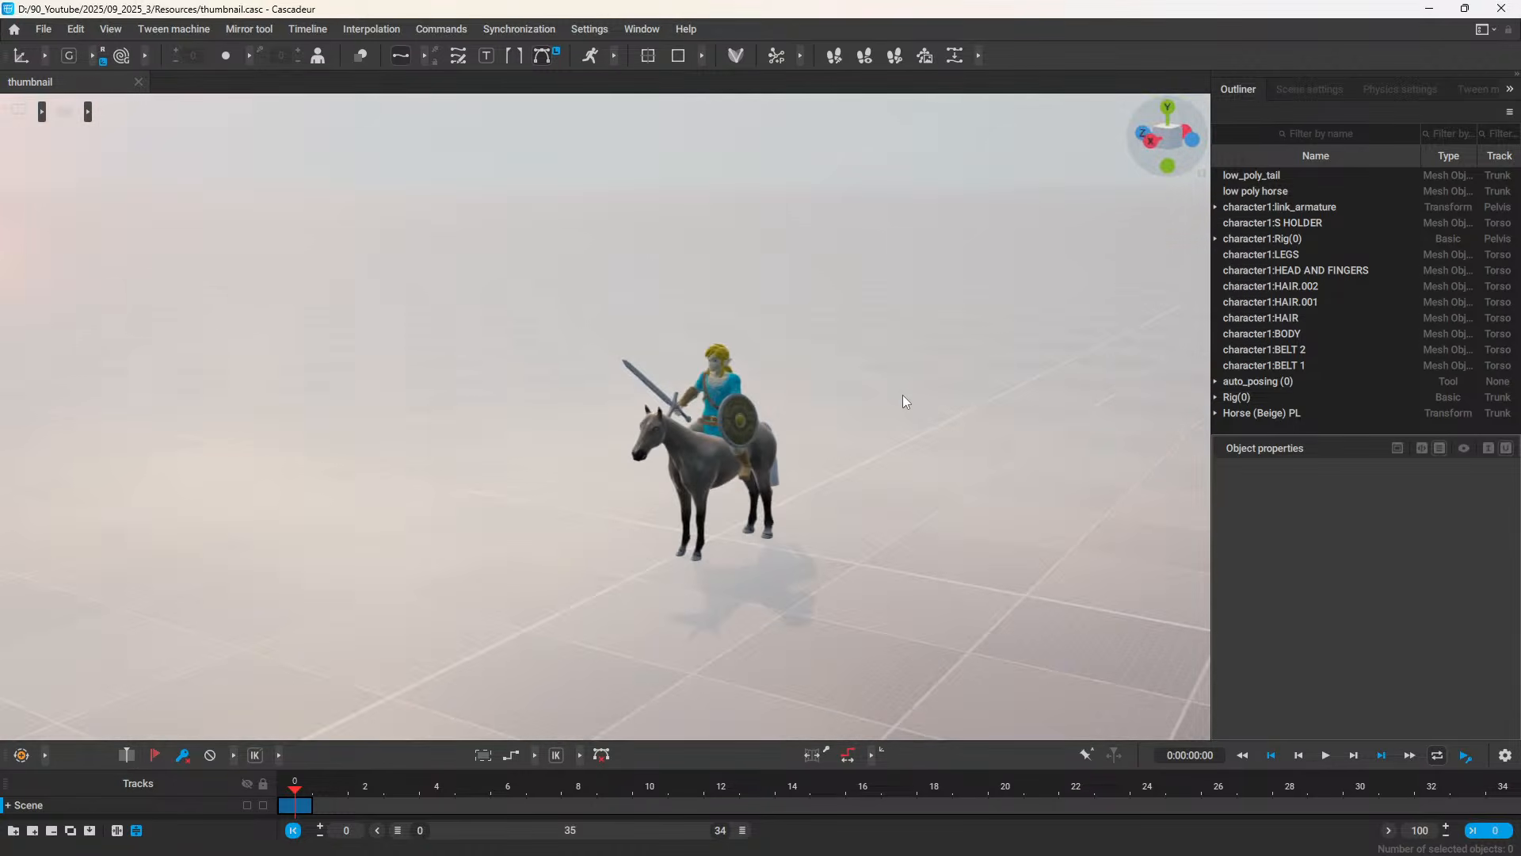
alt+drag(894, 385, 694, 402)
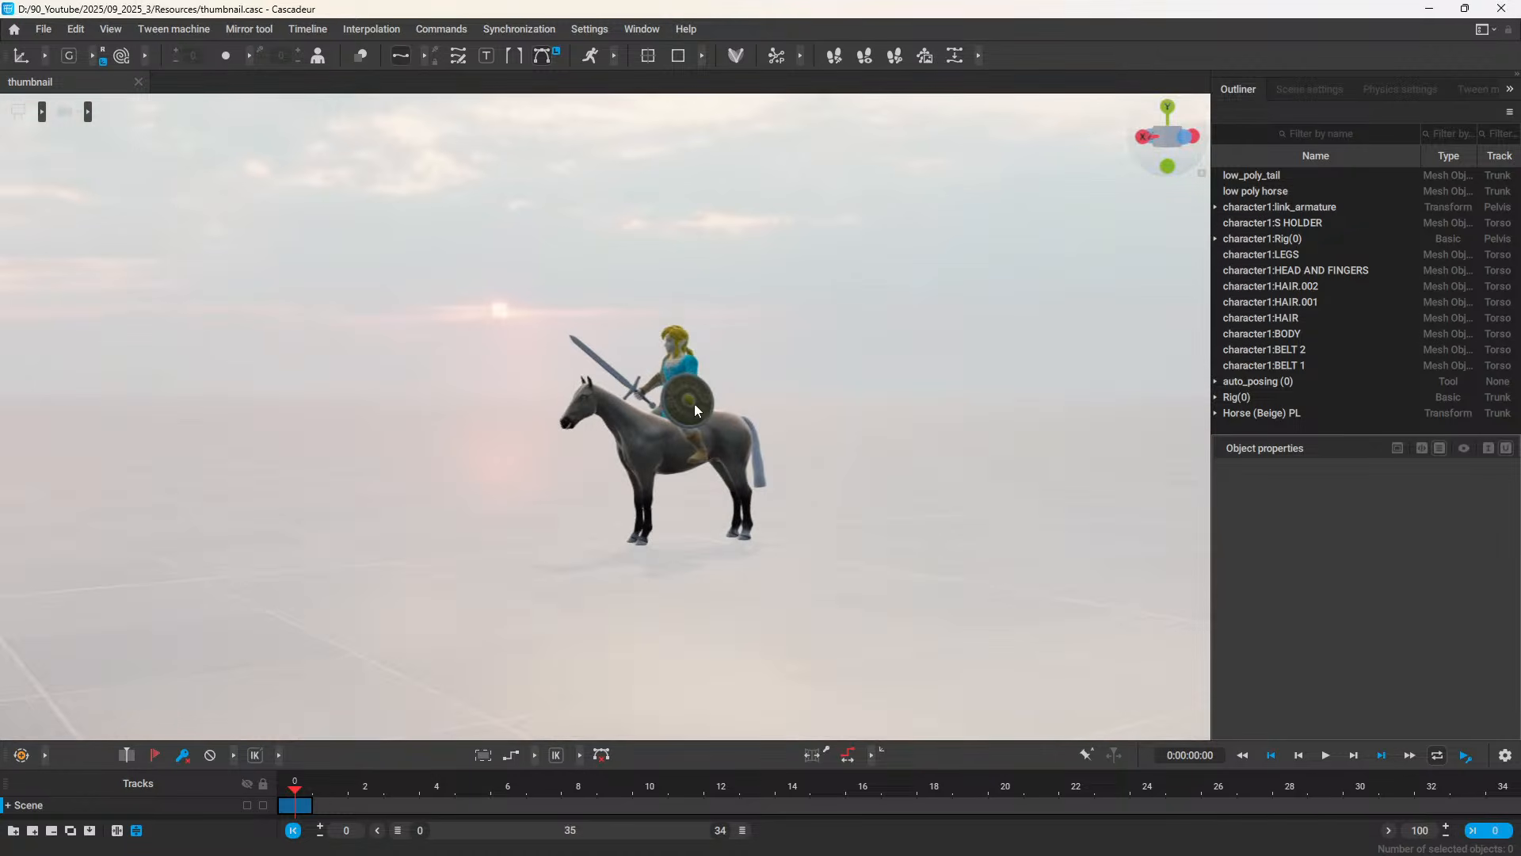
scroll(690, 403, up, 4)
alt+drag(607, 450, 708, 488)
scroll(971, 440, up, 4)
alt+middle_drag(971, 440, 888, 409)
scroll(887, 409, up, 1)
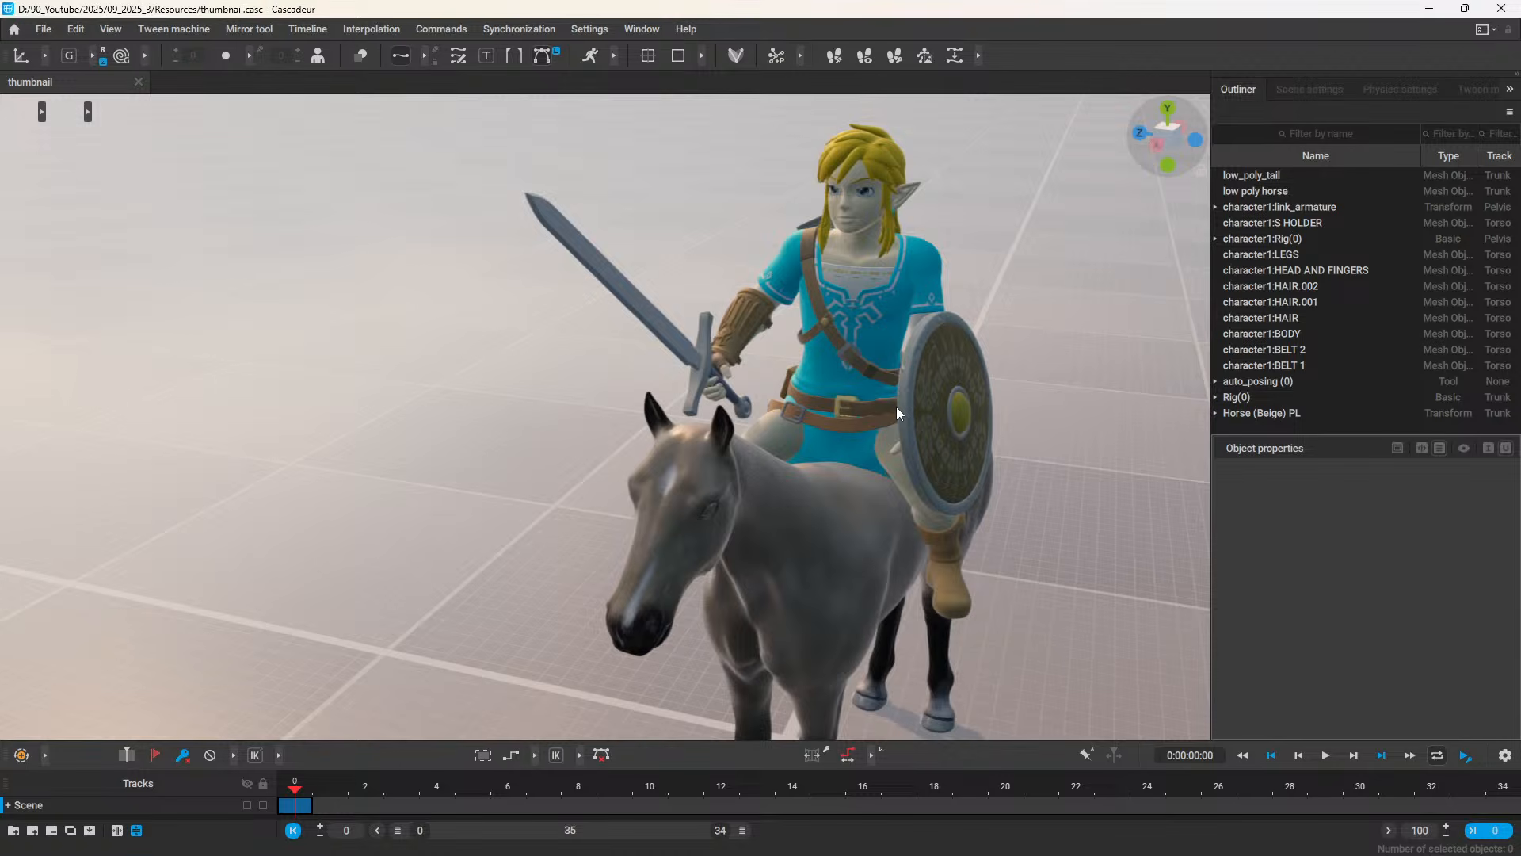
Step: Show the scene's Environment settings with more room for them and select the entire Equirectangular Map path
click(1302, 94)
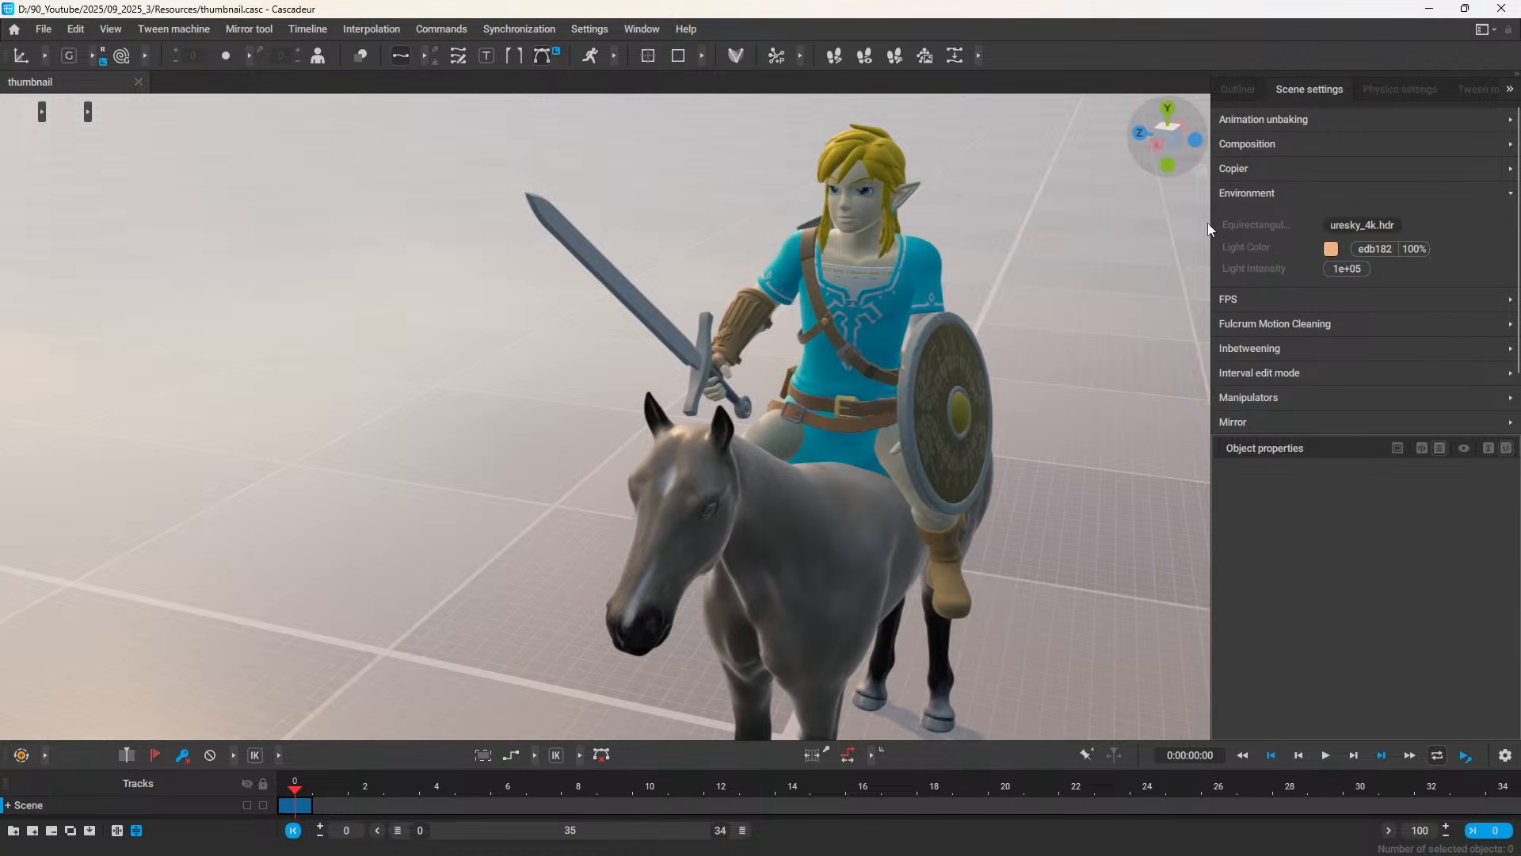
drag(1210, 226, 1138, 223)
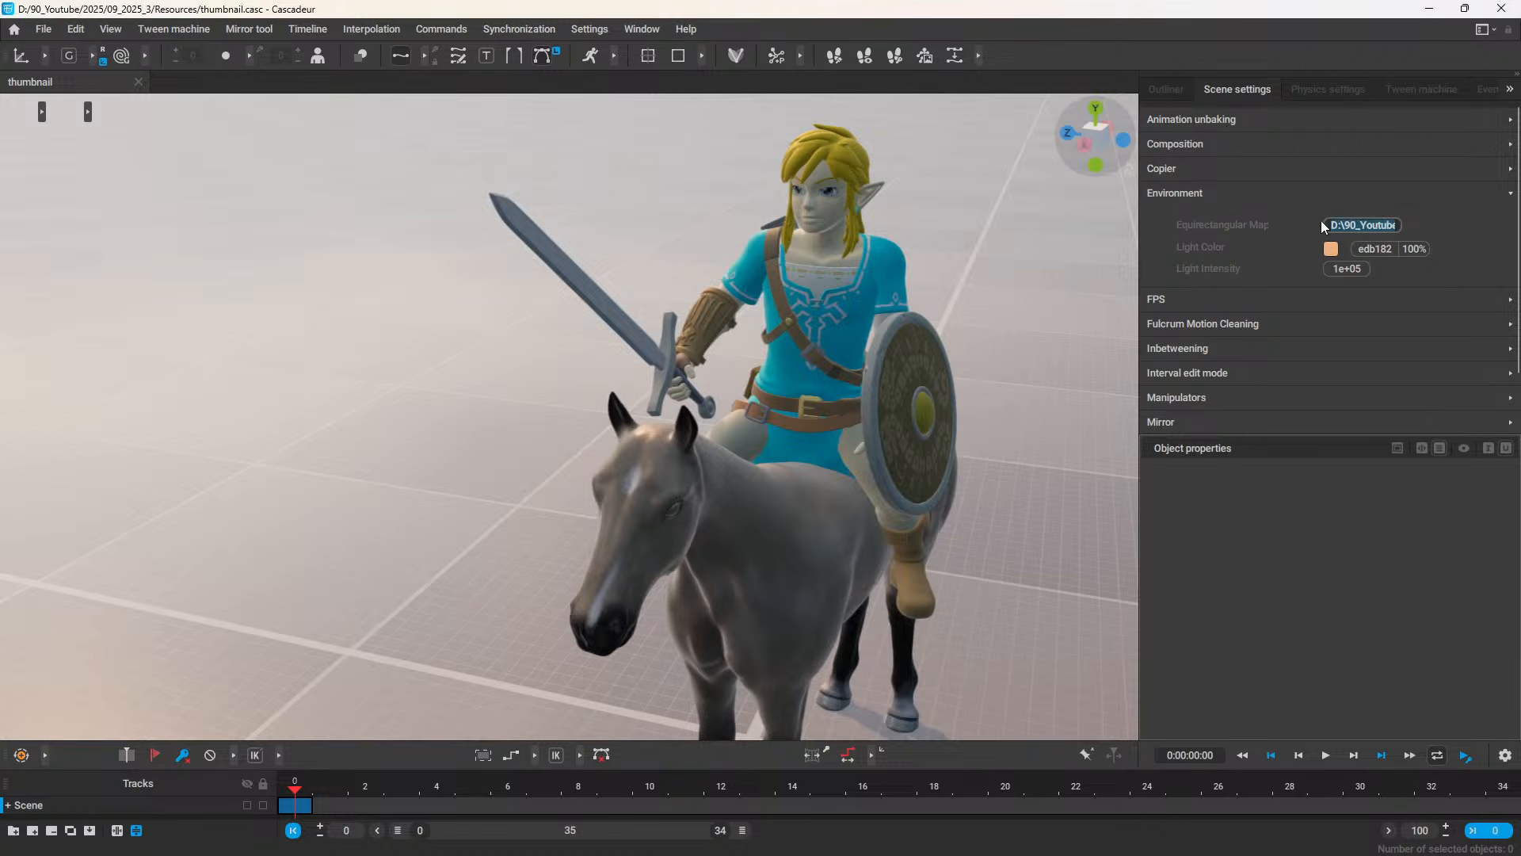
click(1356, 225)
drag(1357, 225, 1519, 230)
Step: Copy the path of rogland_clear_night_8k.hdr from the DEMO folder in File Explorer and paste it as Cascadeur's Equirectangular Map
key(alt+Tab)
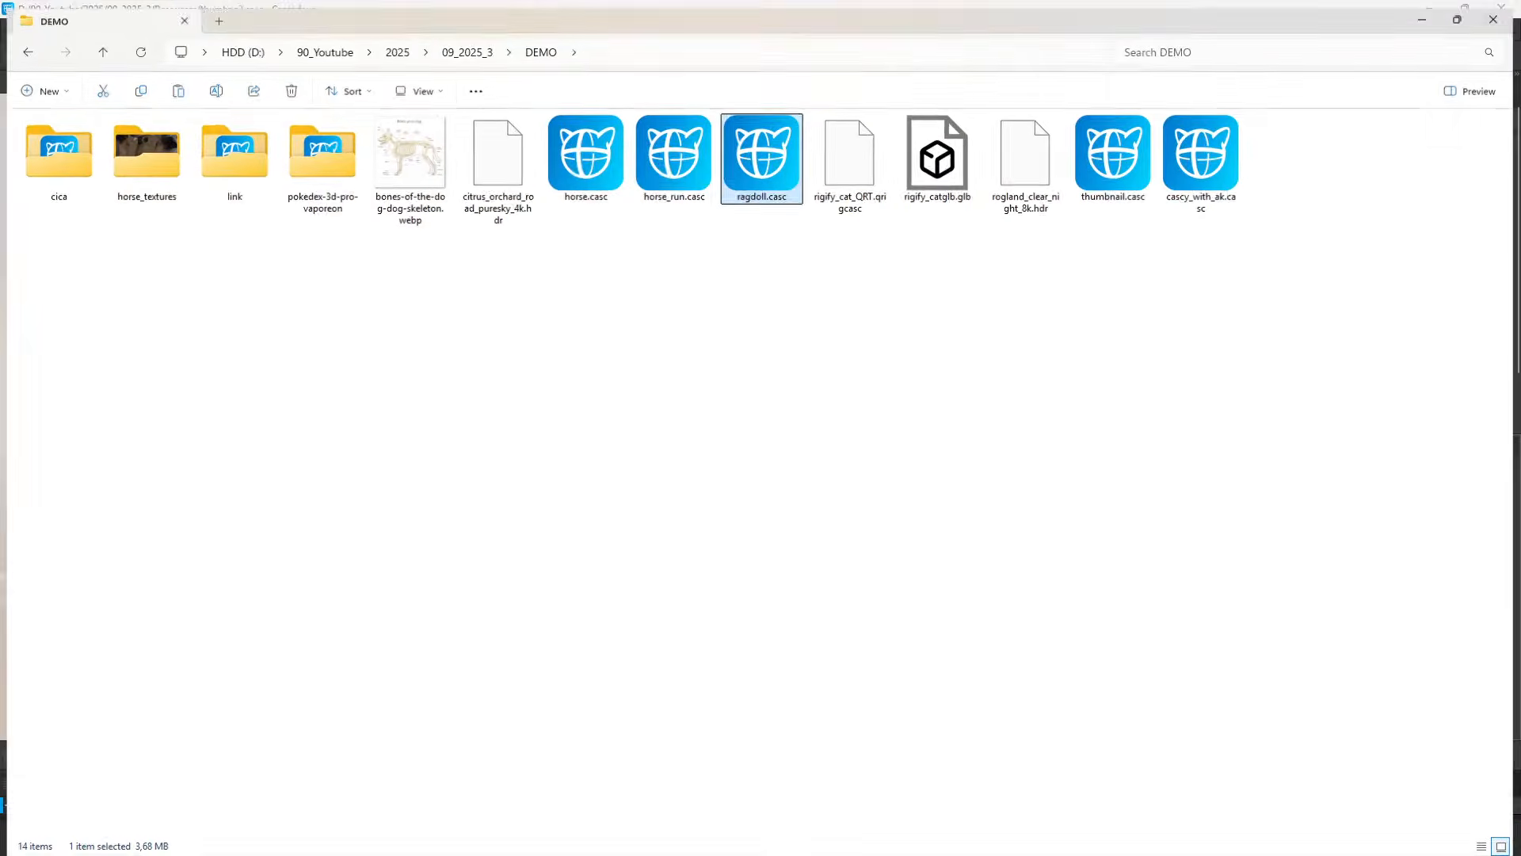
right_click(1032, 133)
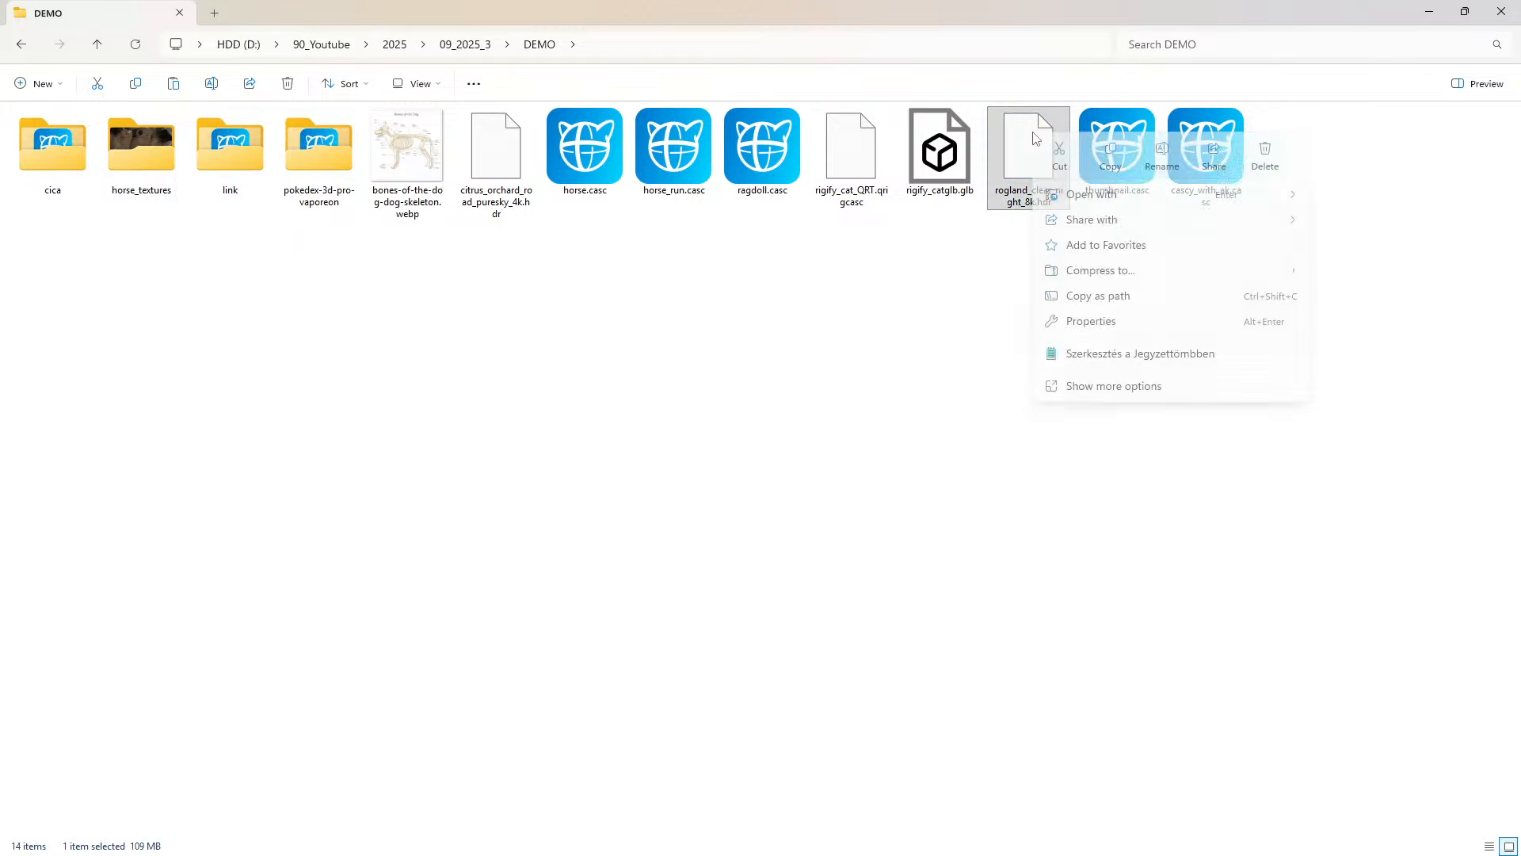
click(1101, 299)
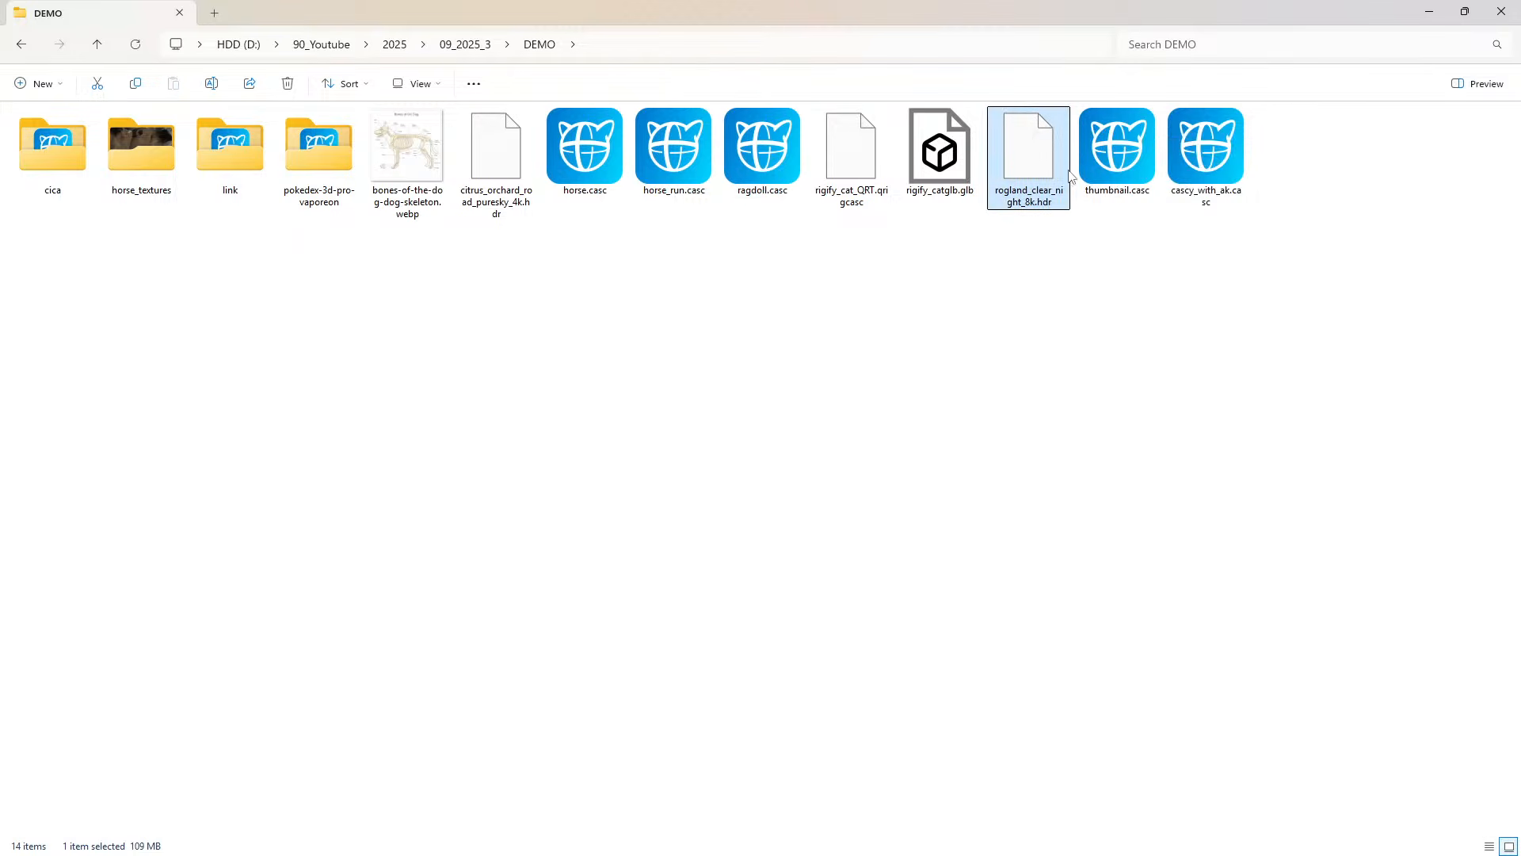
click(1429, 11)
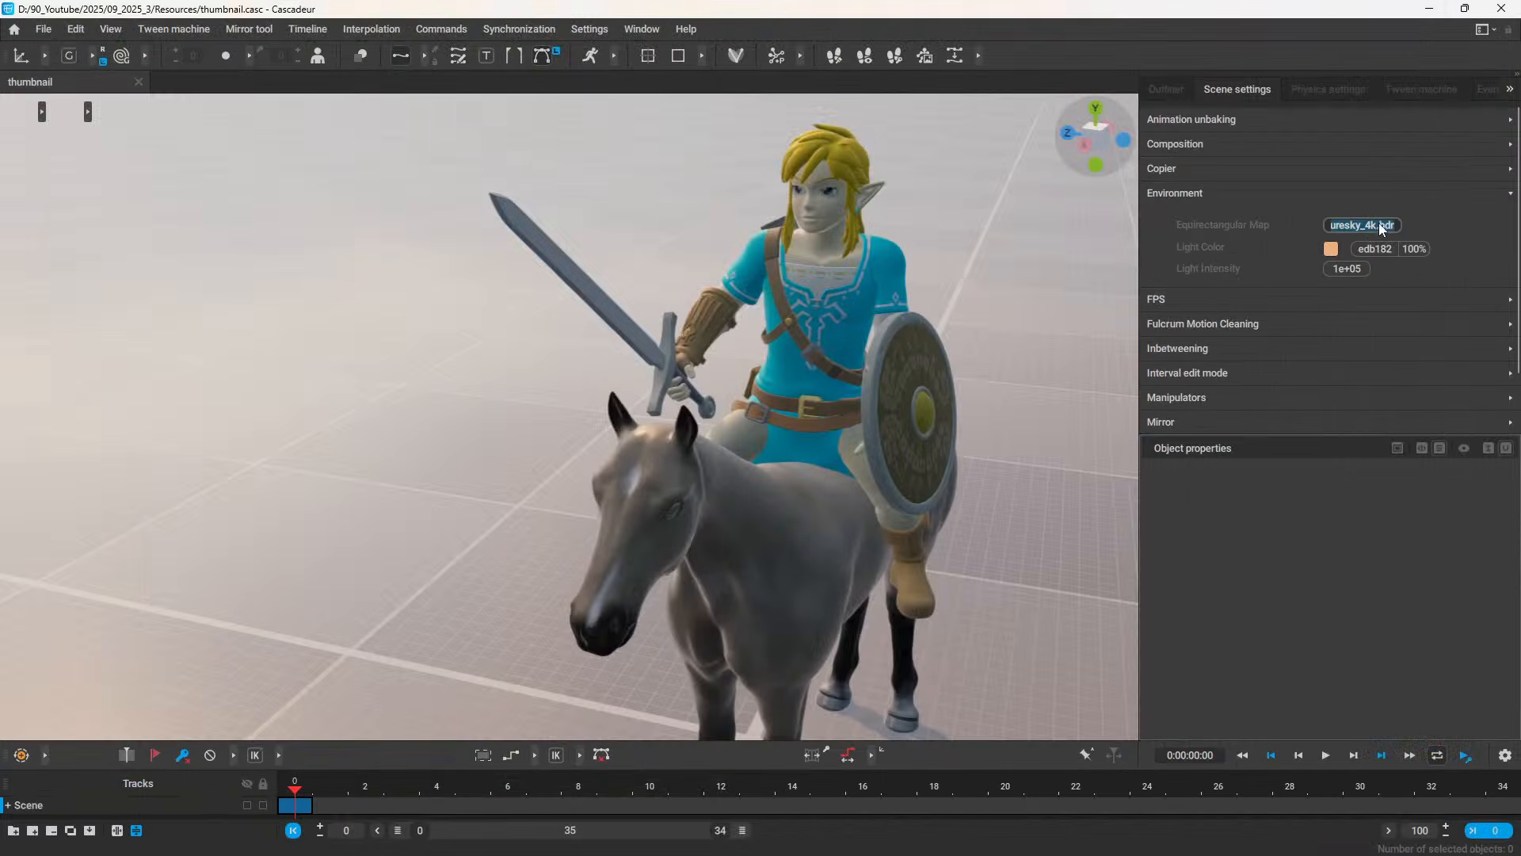
key(ctrl+v)
key(Return)
alt+drag(968, 197, 912, 230)
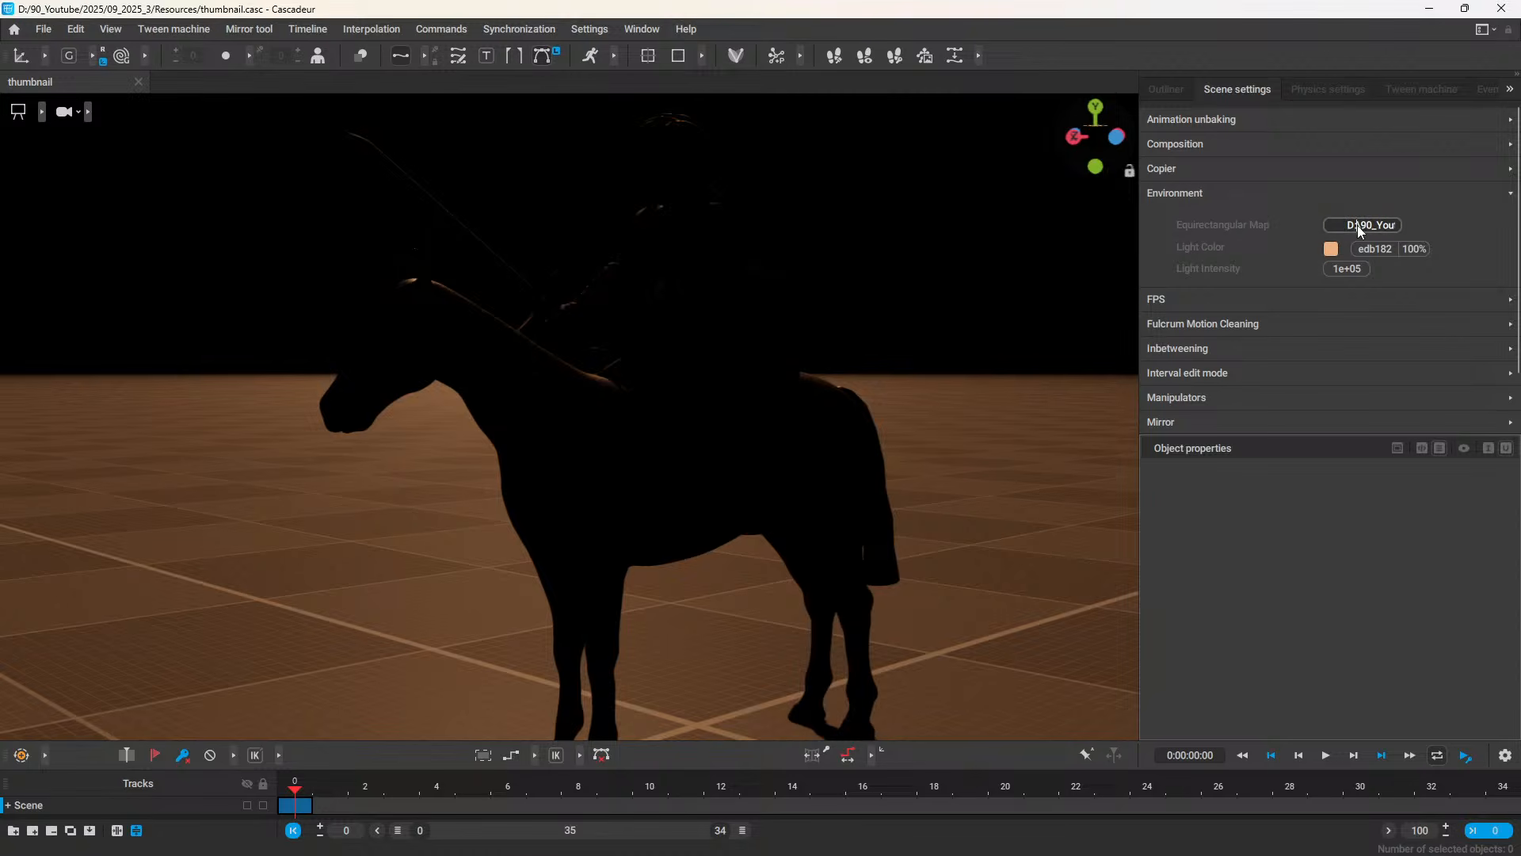
Step: Remove the quotation marks around the pasted Equirectangular Map path and apply the corrected rogland_clear_night_8k.hdr path
drag(1352, 225, 1388, 228)
text(a)
key(ctrl+a)
drag(1358, 228, 1439, 221)
drag(1330, 229, 1360, 229)
click(1395, 224)
key(Right)
key(Right)
key(Right)
key(Right)
key(Right)
key(Right)
key(Right)
key(Right)
key(Right)
key(Right)
key(Right)
key(Right)
key(Right)
key(Right)
key(Right)
key(Right)
key(Right)
key(Right)
key(Right)
key(Right)
key(Right)
key(Right)
key(Right)
key(Right)
key(Right)
key(Return)
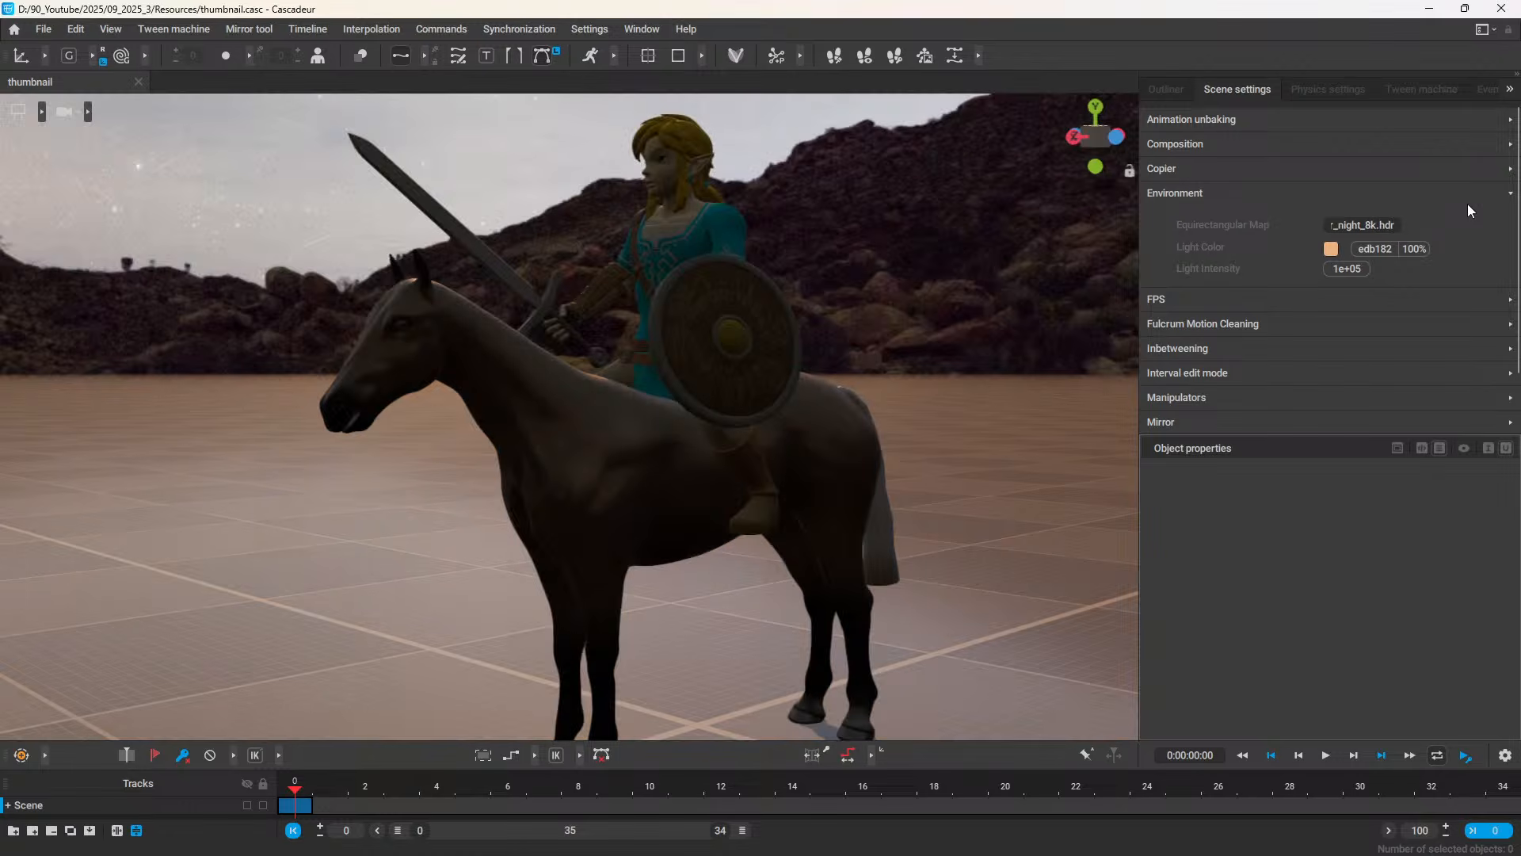
Step: Set the environment's Light Intensity to 0 and inspect the rider and horse lit by the night map
scroll(884, 347, down, 3)
alt+drag(884, 348, 697, 519)
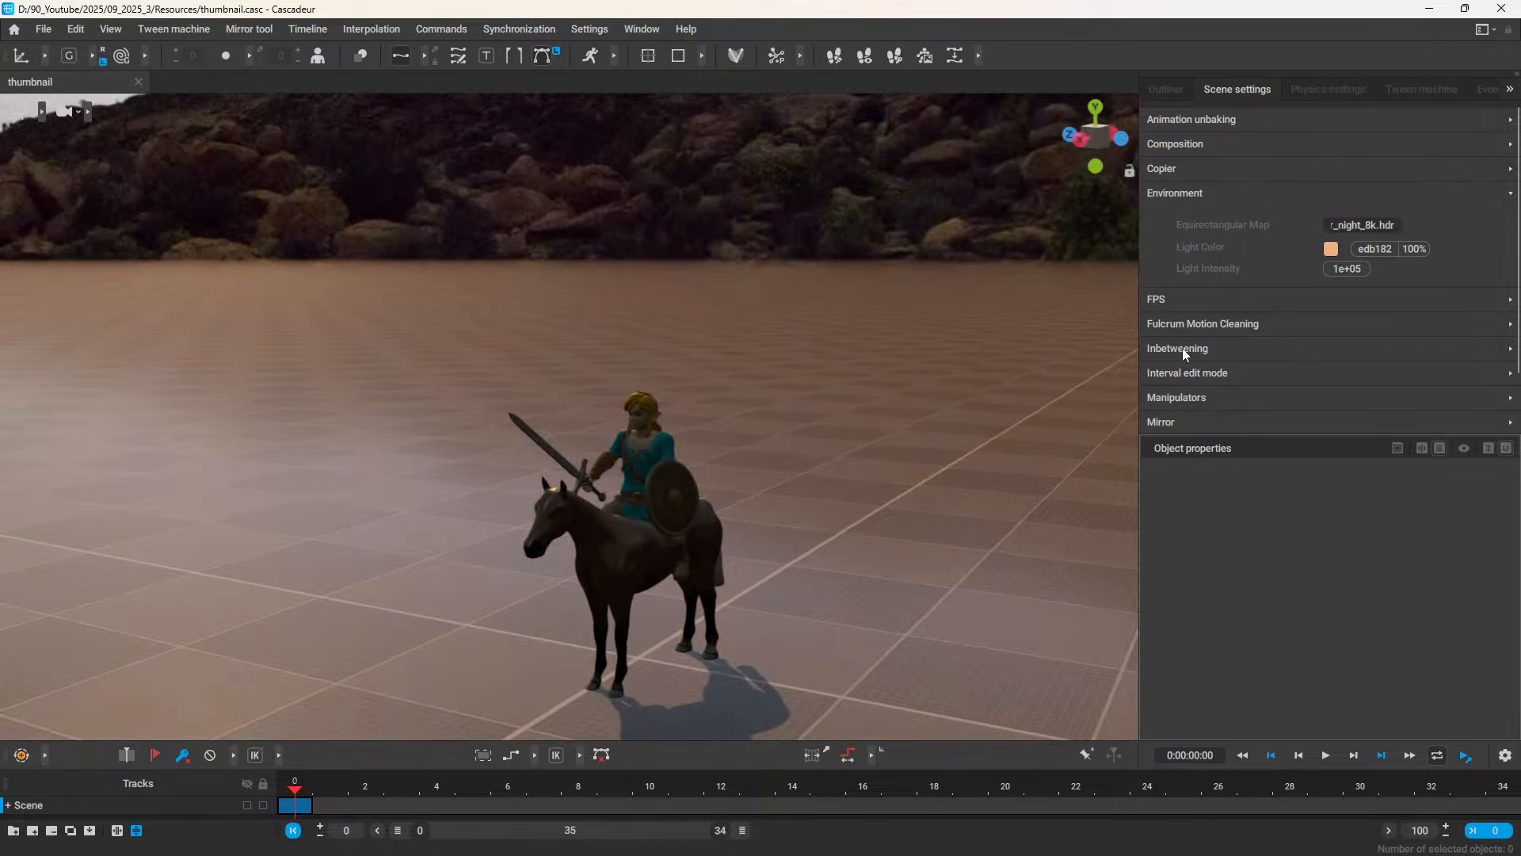
alt+drag(833, 364, 954, 367)
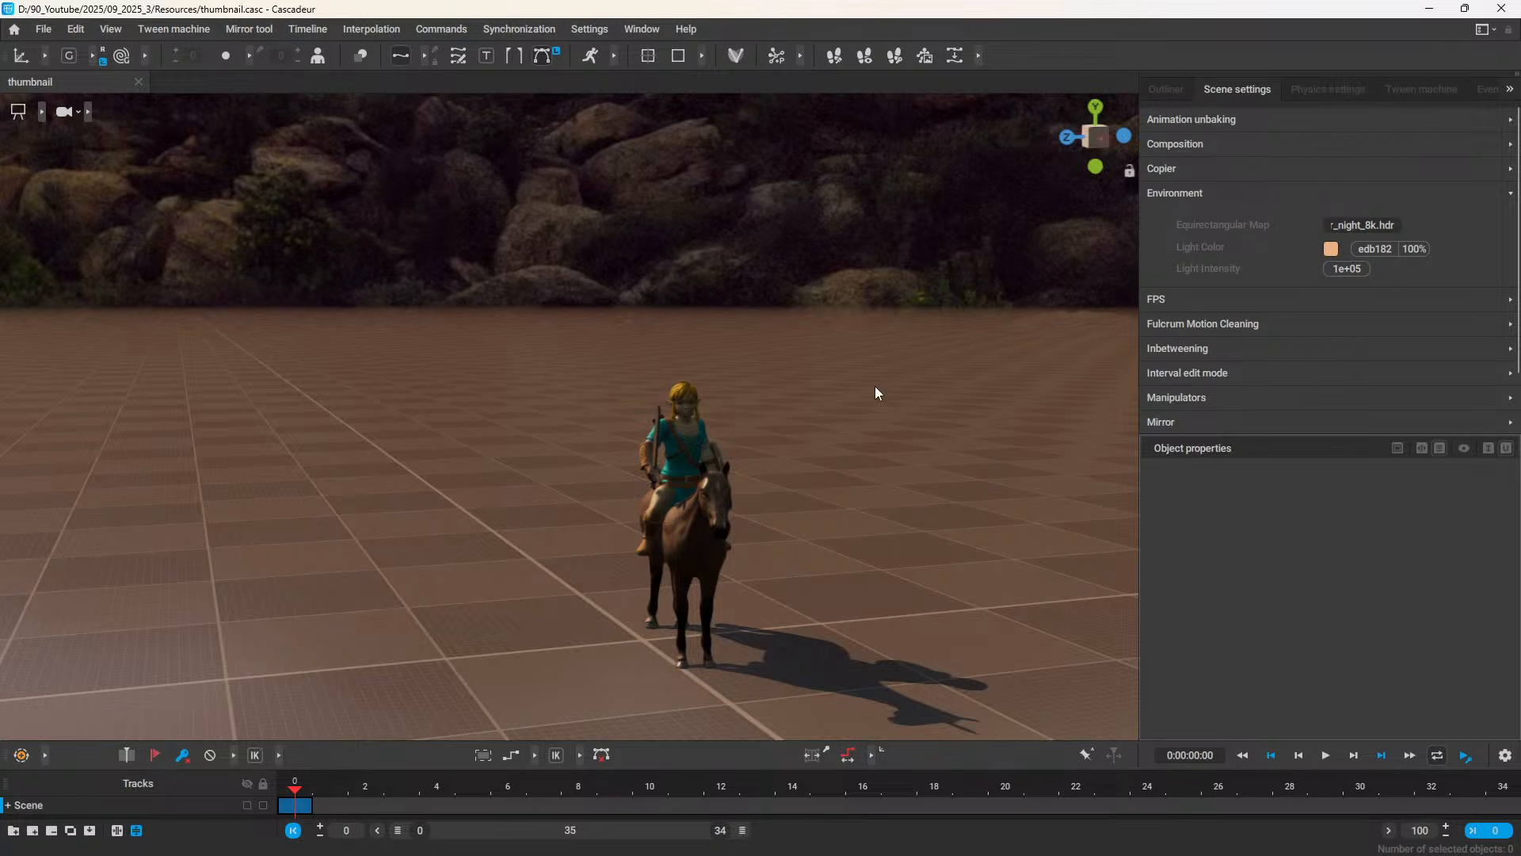
alt+drag(875, 393, 624, 528)
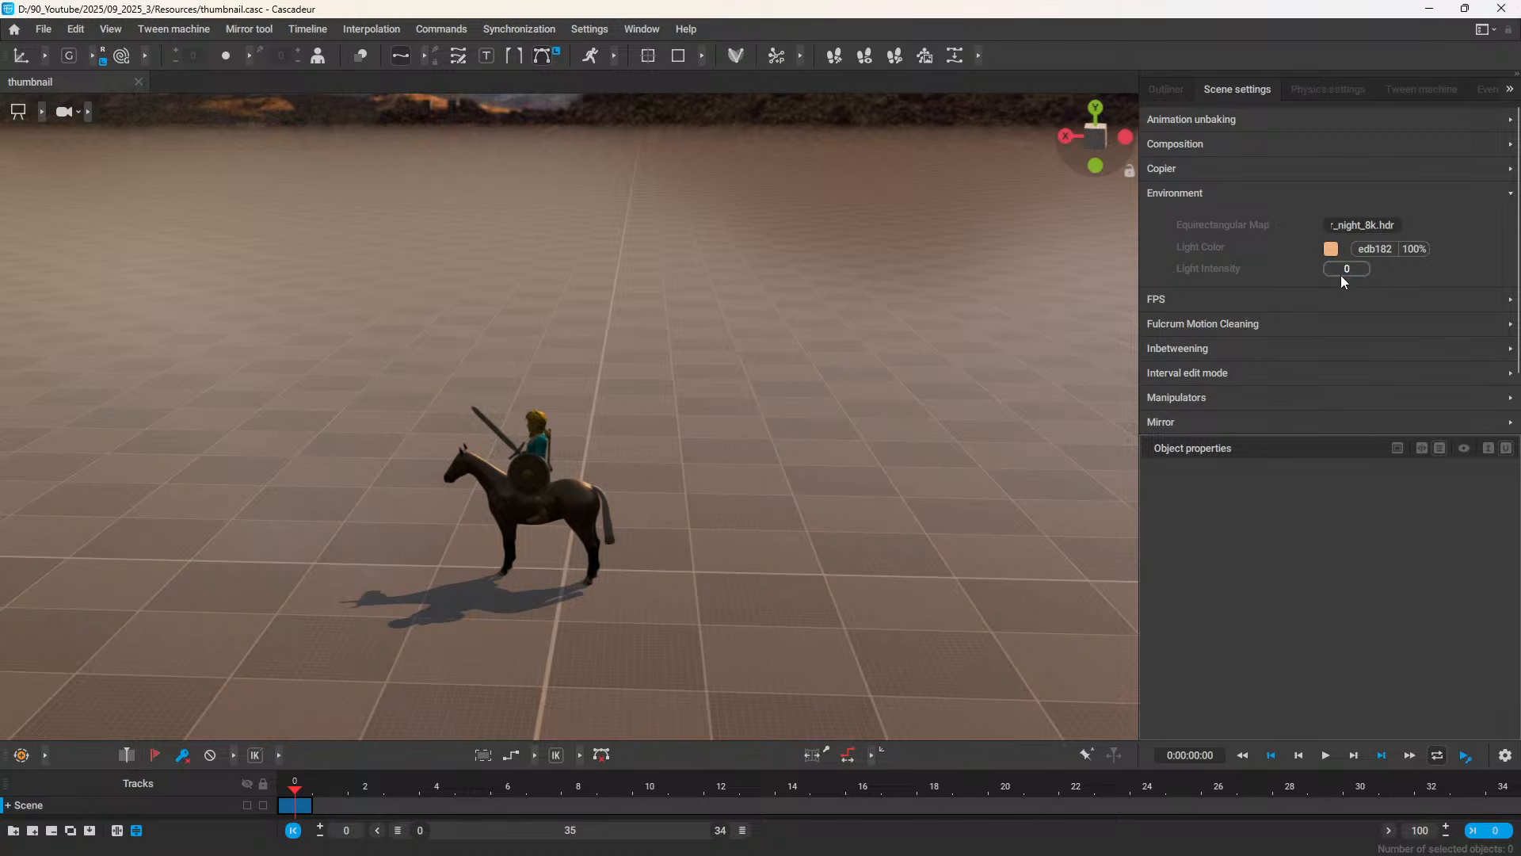
click(802, 303)
alt+drag(734, 437, 679, 498)
scroll(681, 476, down, 3)
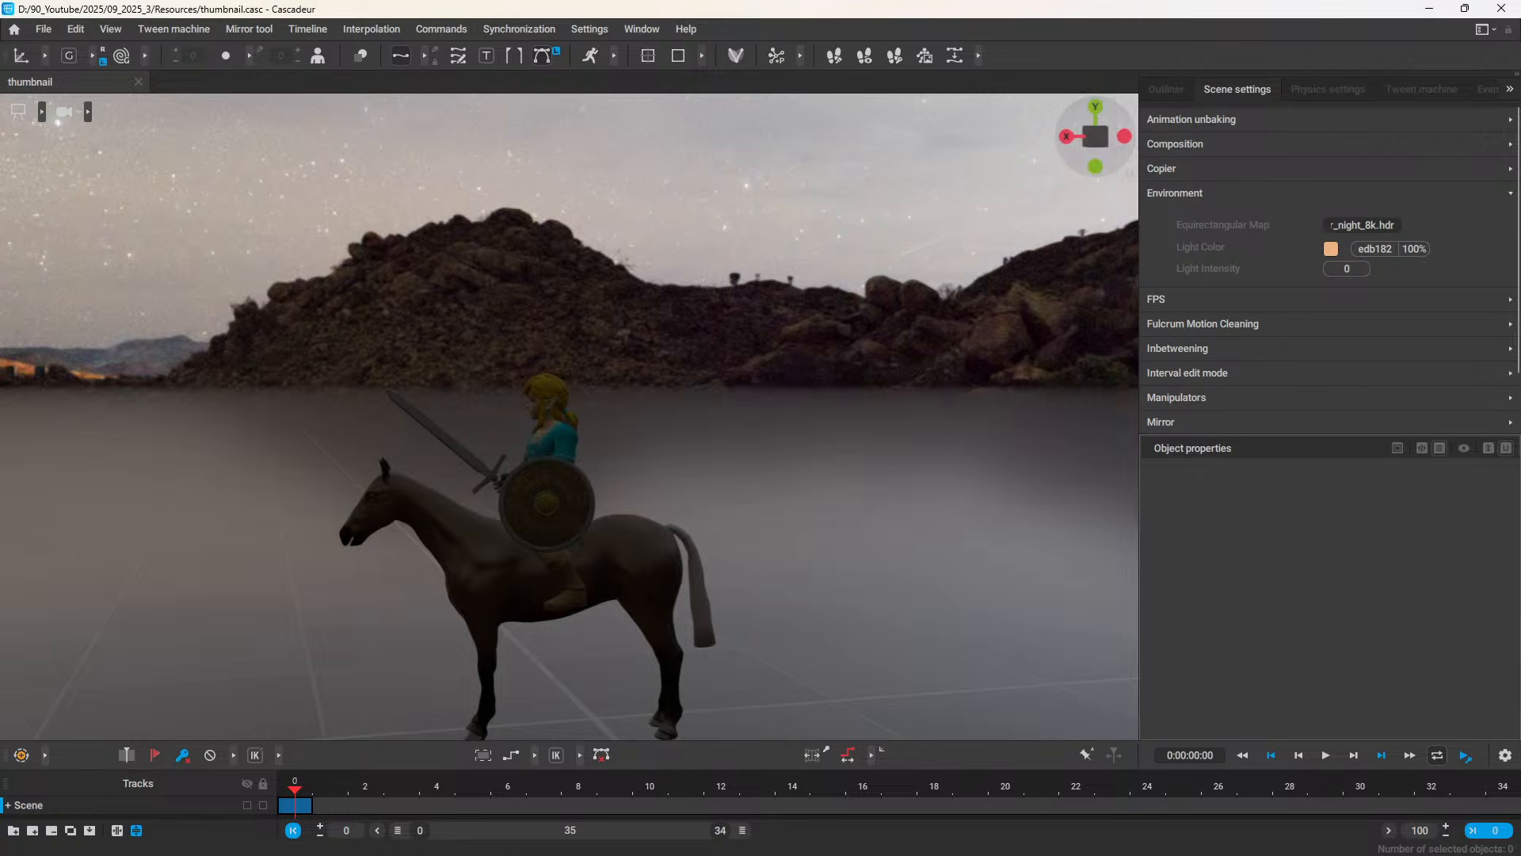
Step: Copy the path of citrus_orchard_road_puresky_4k.hdr from the DEMO folder in File Explorer and apply it as Cascadeur's Equirectangular Map
key(alt+Tab)
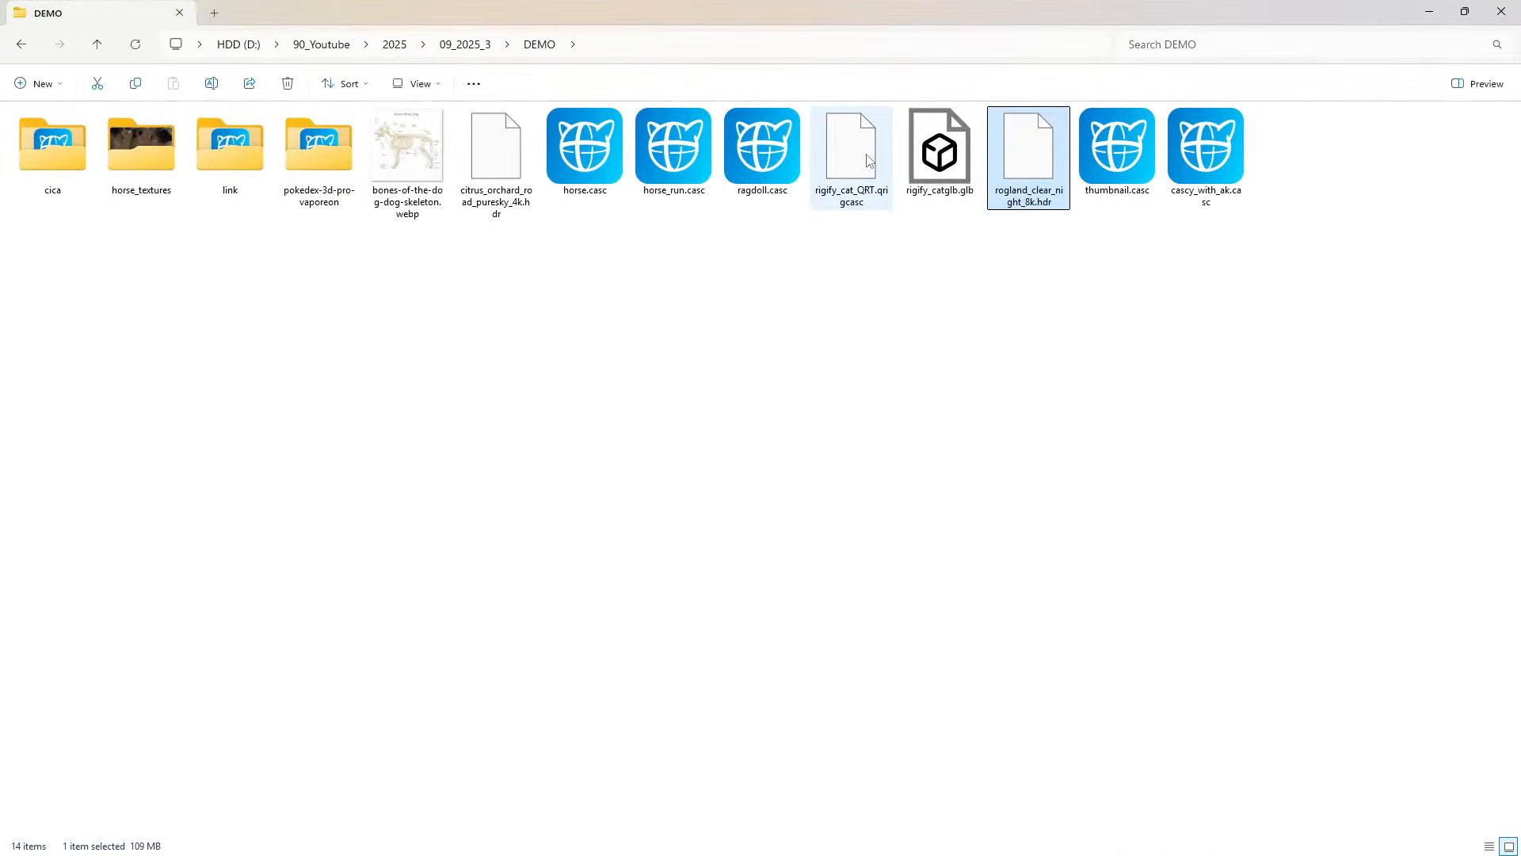
right_click(520, 143)
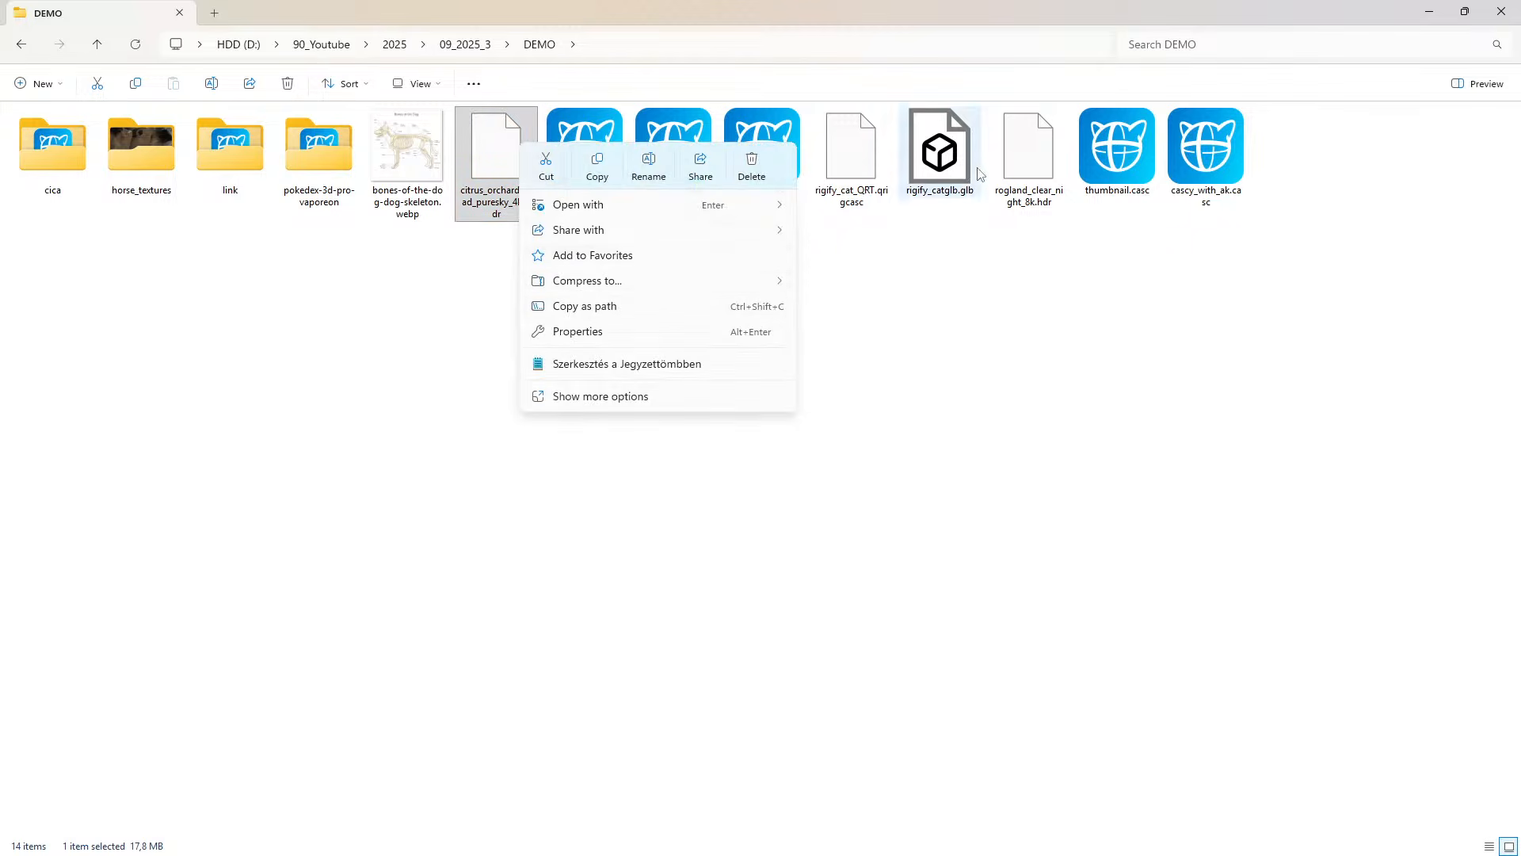
click(1030, 158)
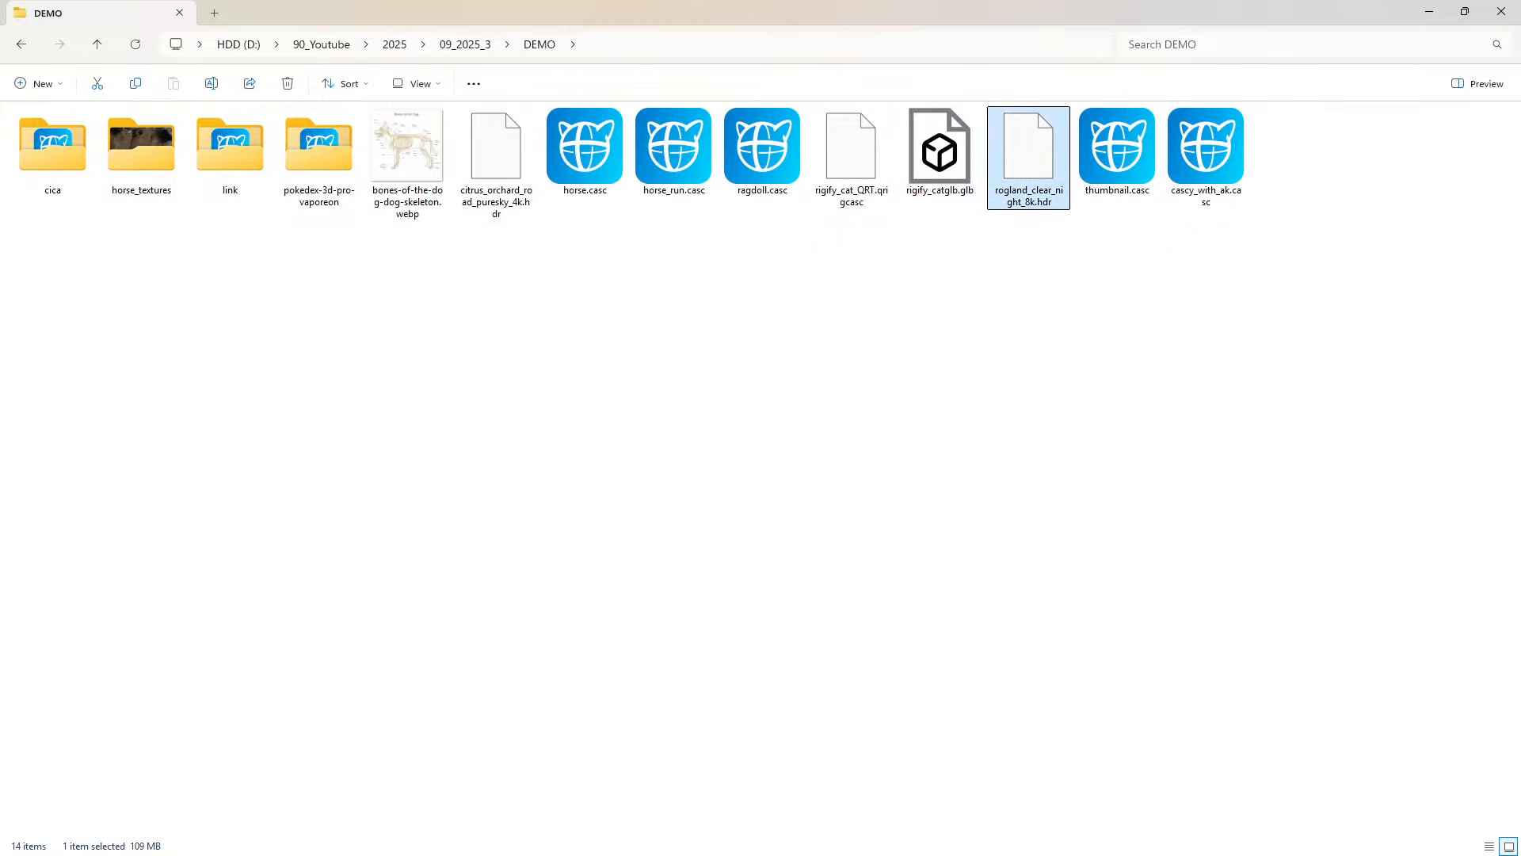
right_click(492, 170)
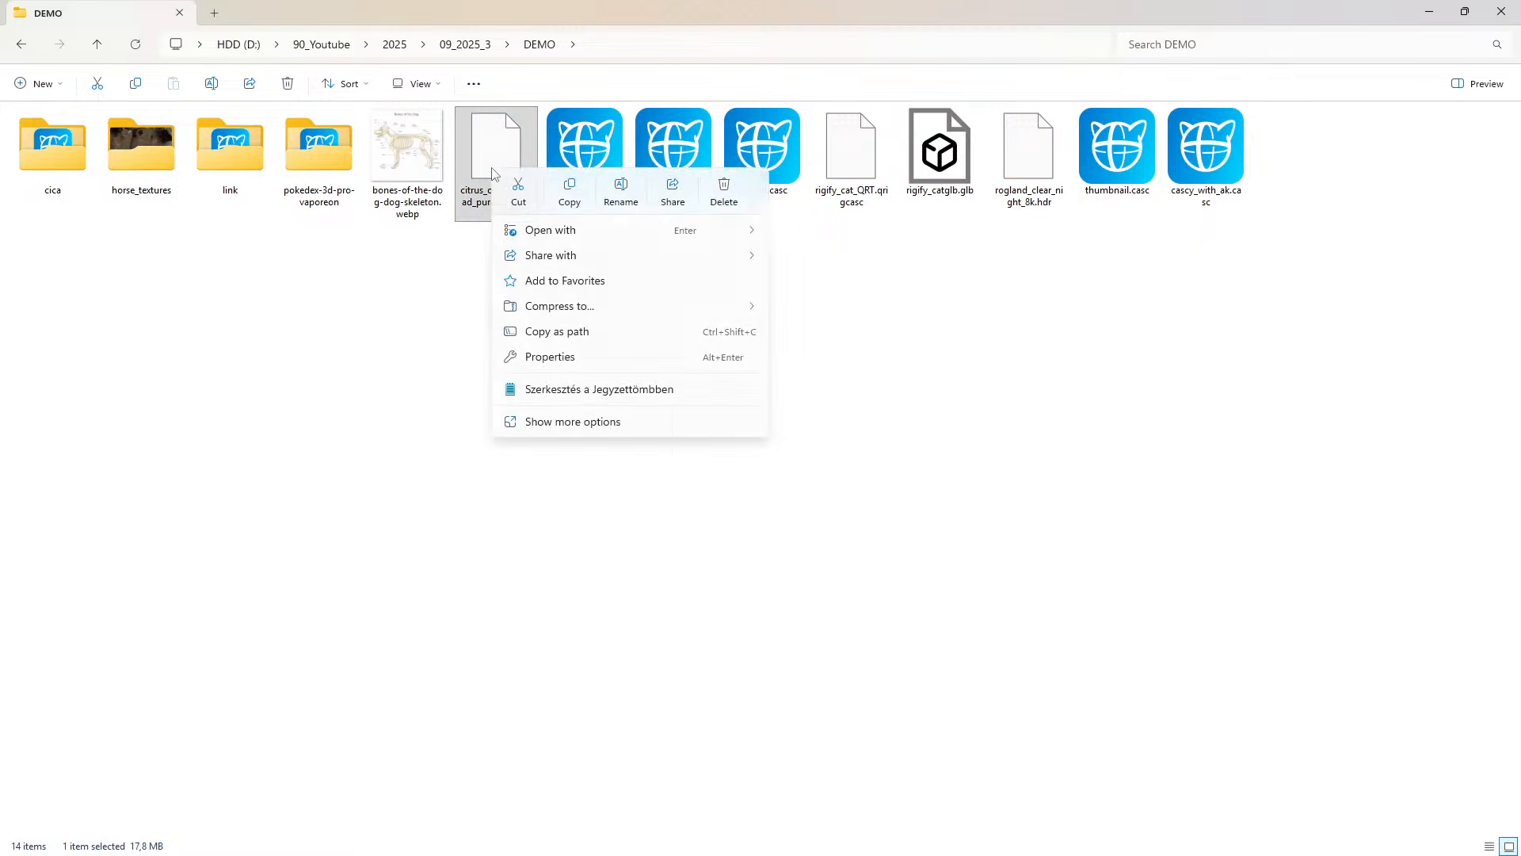
click(655, 328)
click(1429, 11)
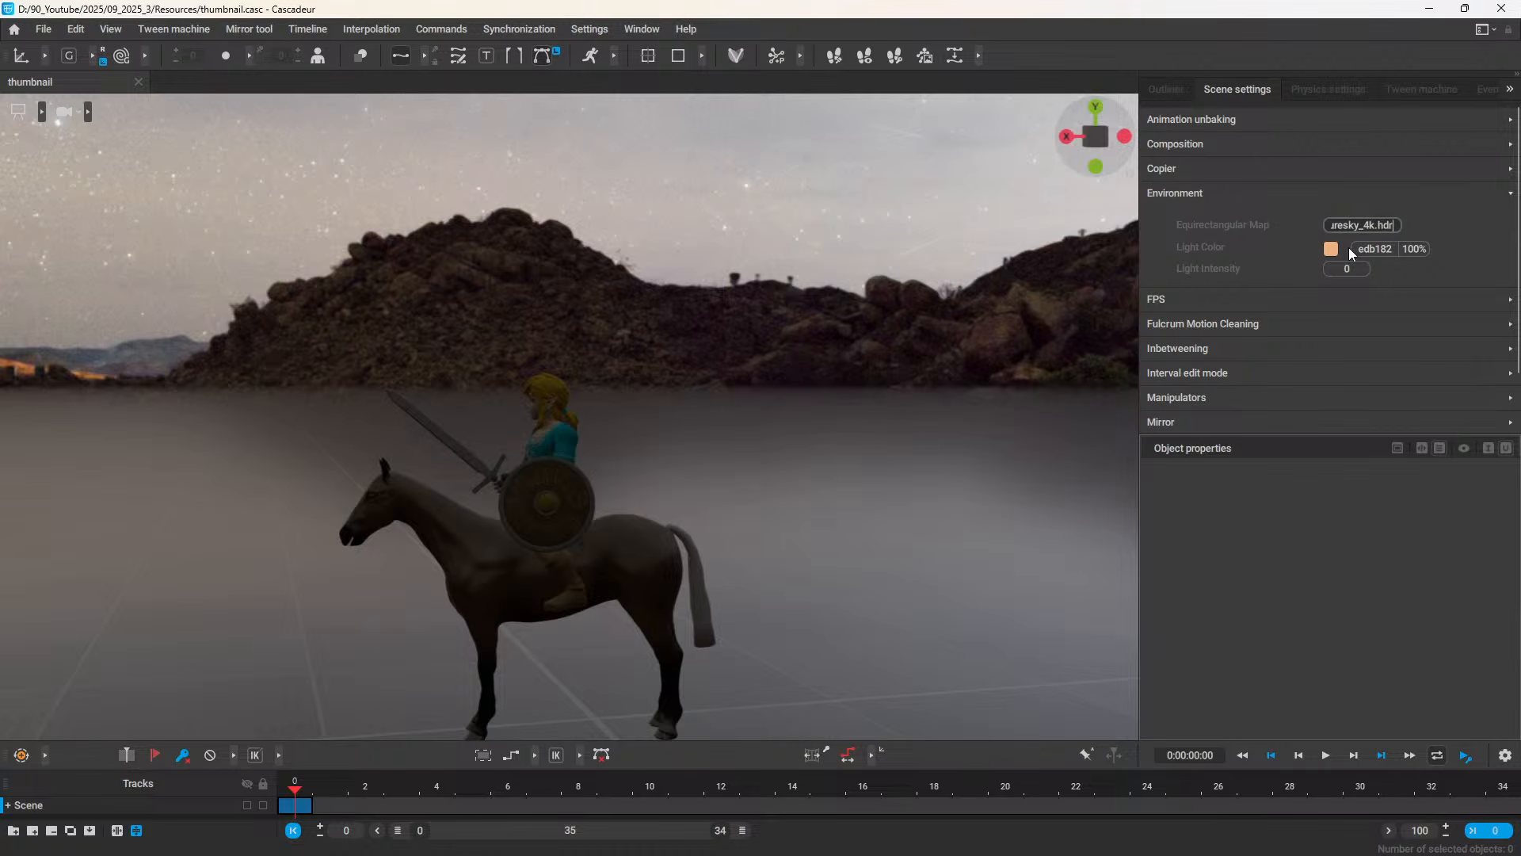
key(Return)
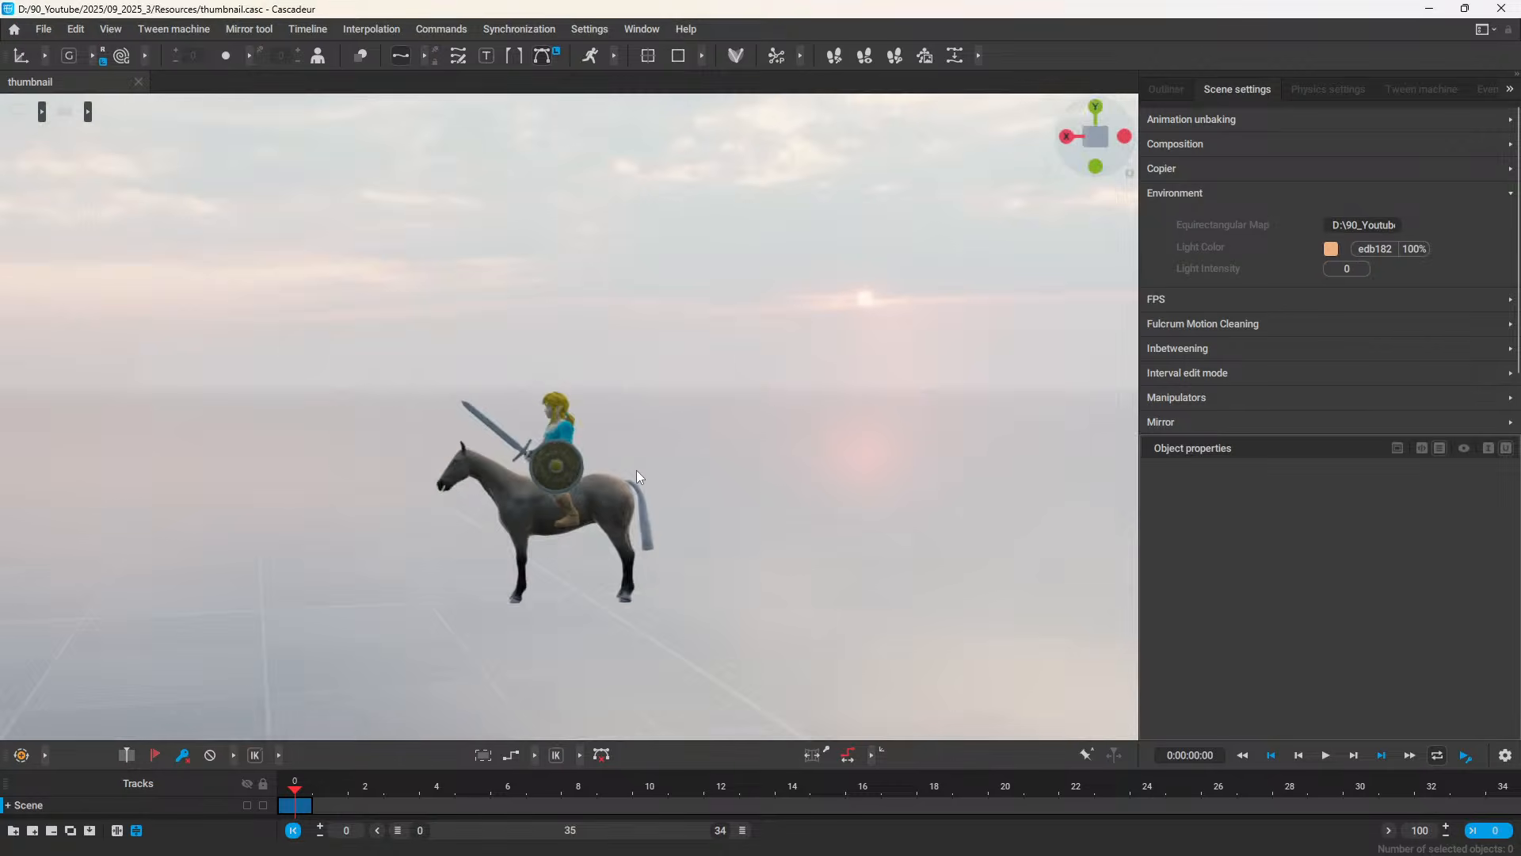
Step: Inspect the rider and horse under the sky map, then switch the viewport from View mode to point controller mode
right_drag(634, 454, 738, 454)
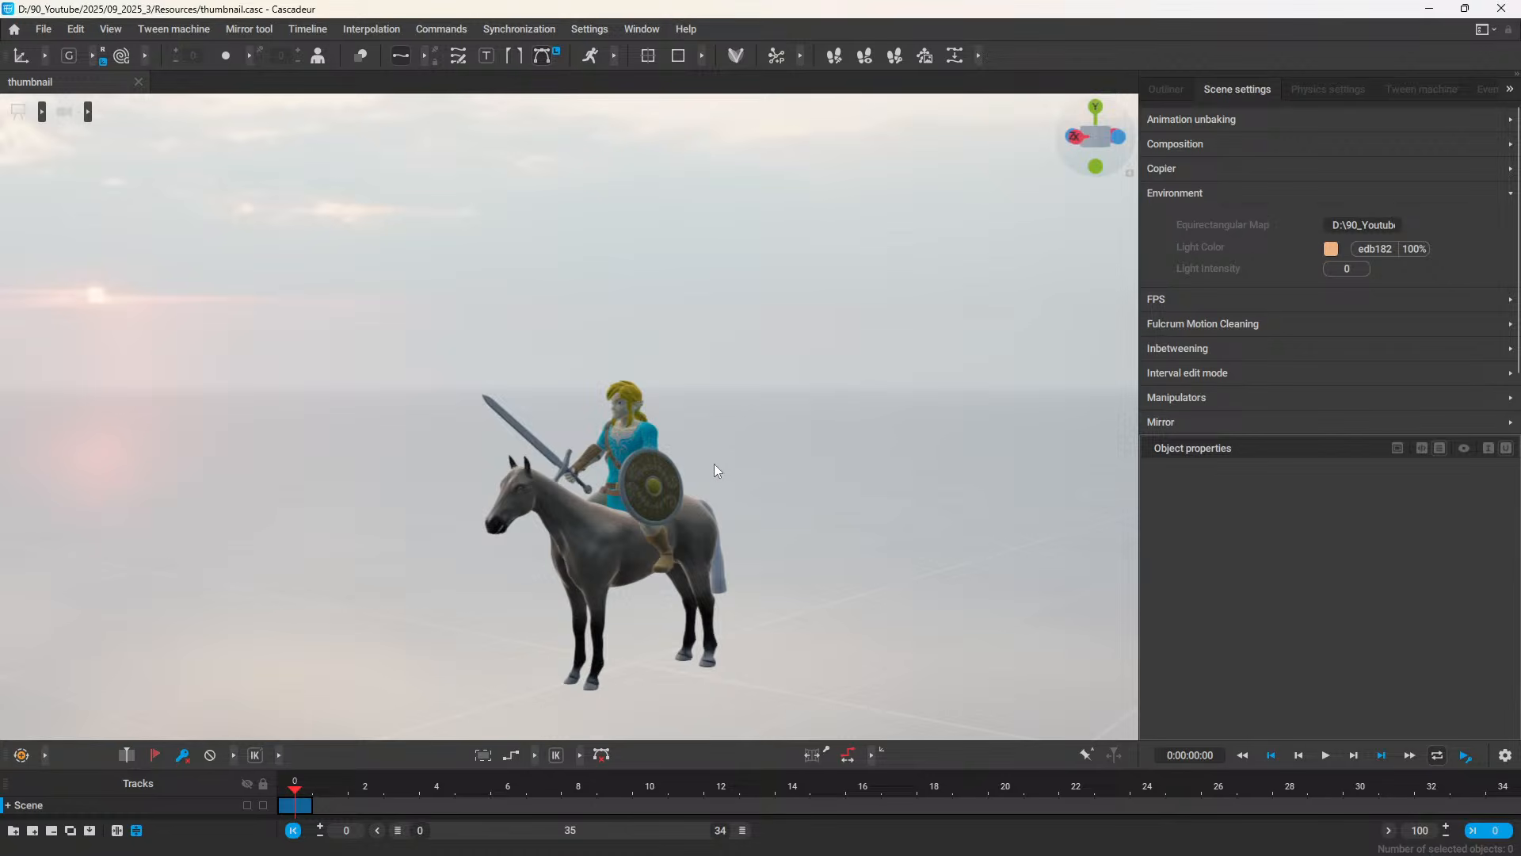
right_drag(784, 436, 709, 452)
alt+drag(707, 444, 753, 461)
scroll(765, 457, up, 3)
alt+middle_drag(786, 448, 810, 391)
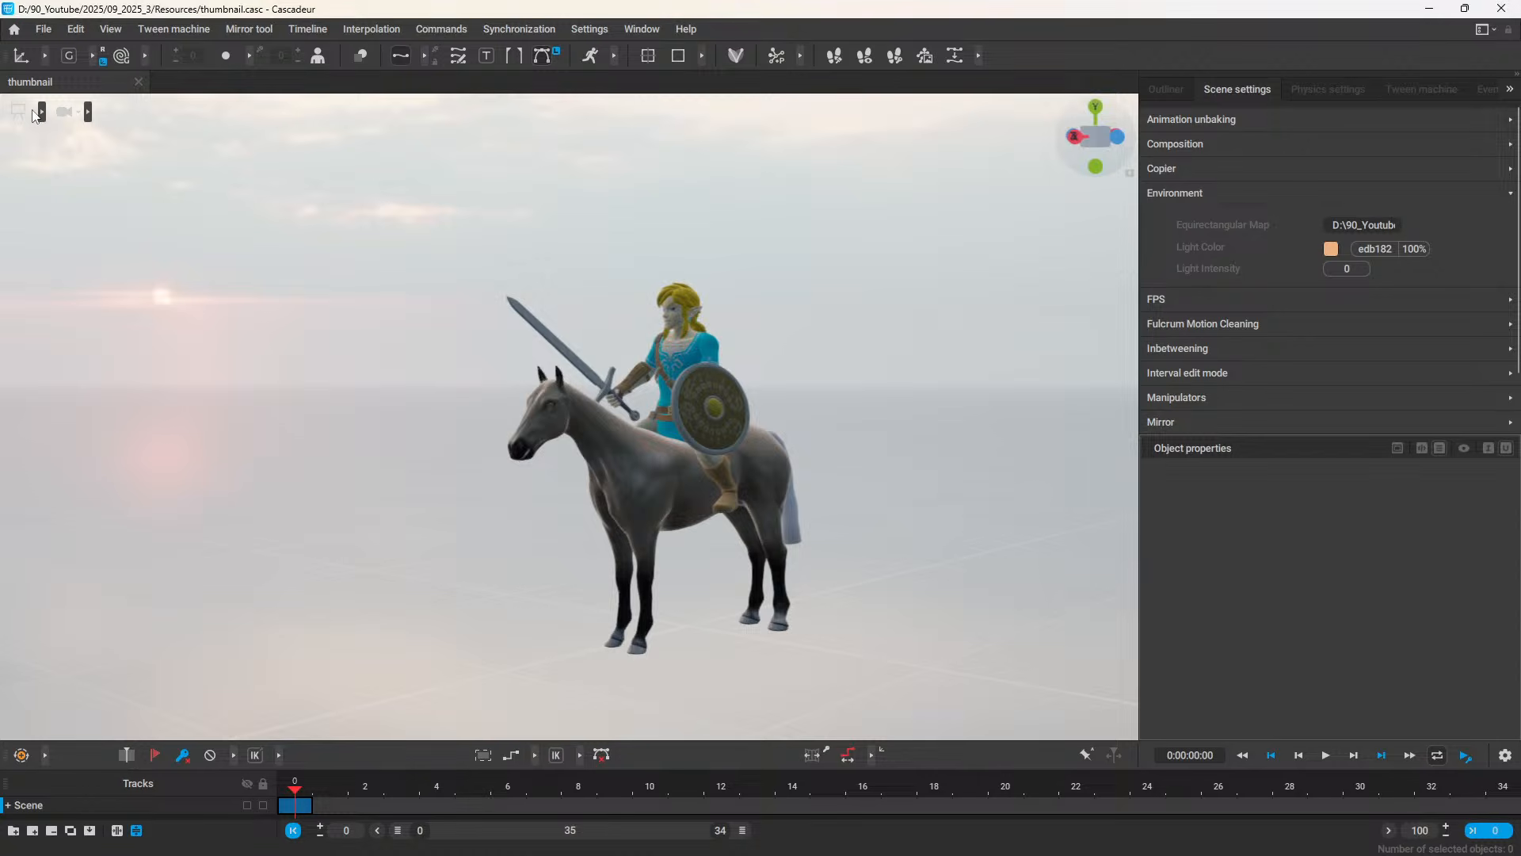
click(42, 111)
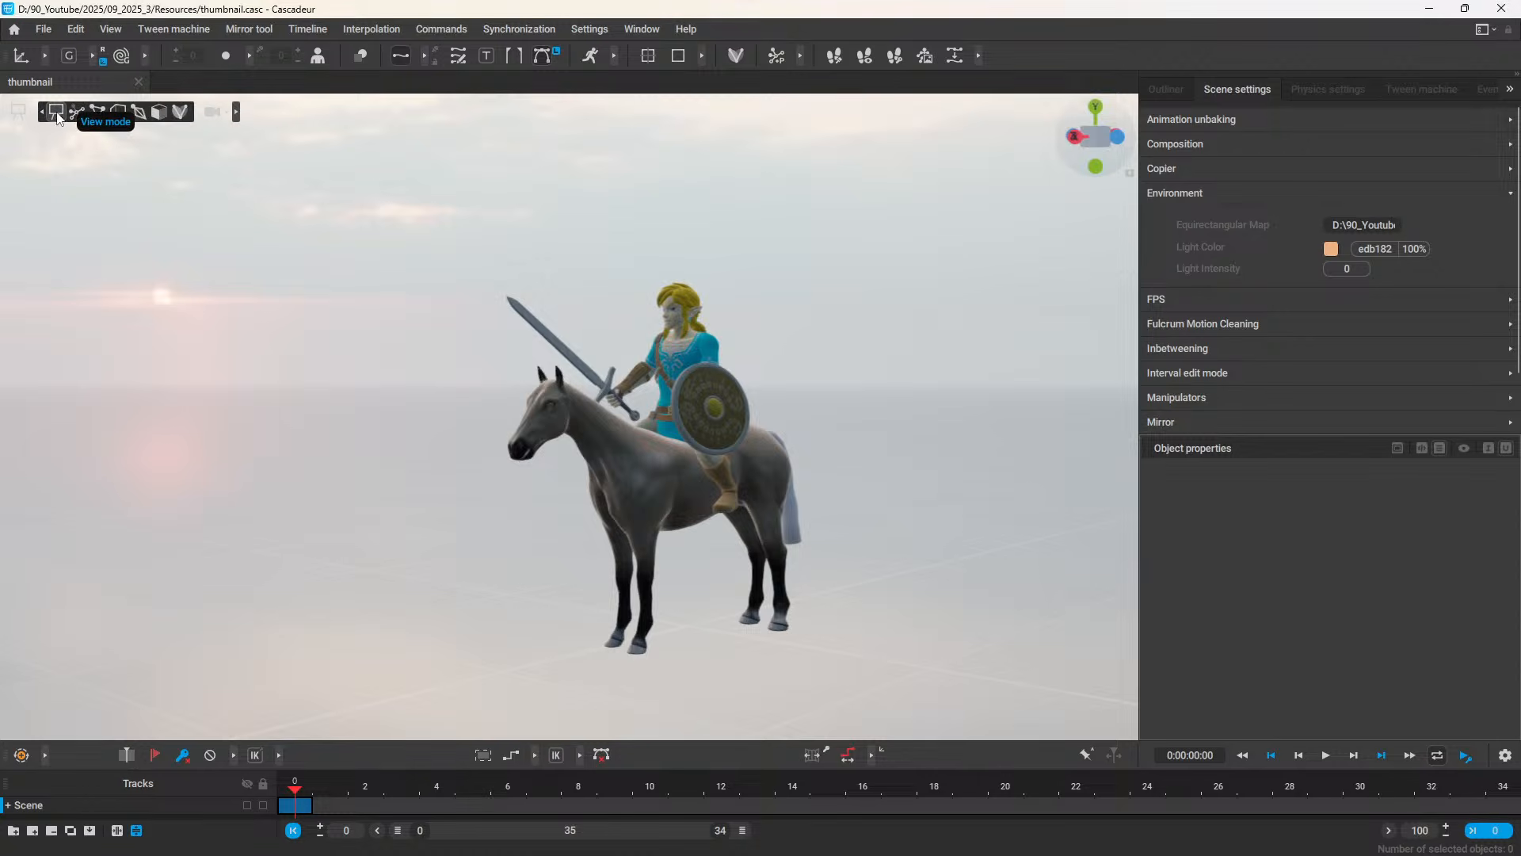
click(98, 117)
right_drag(828, 392, 626, 448)
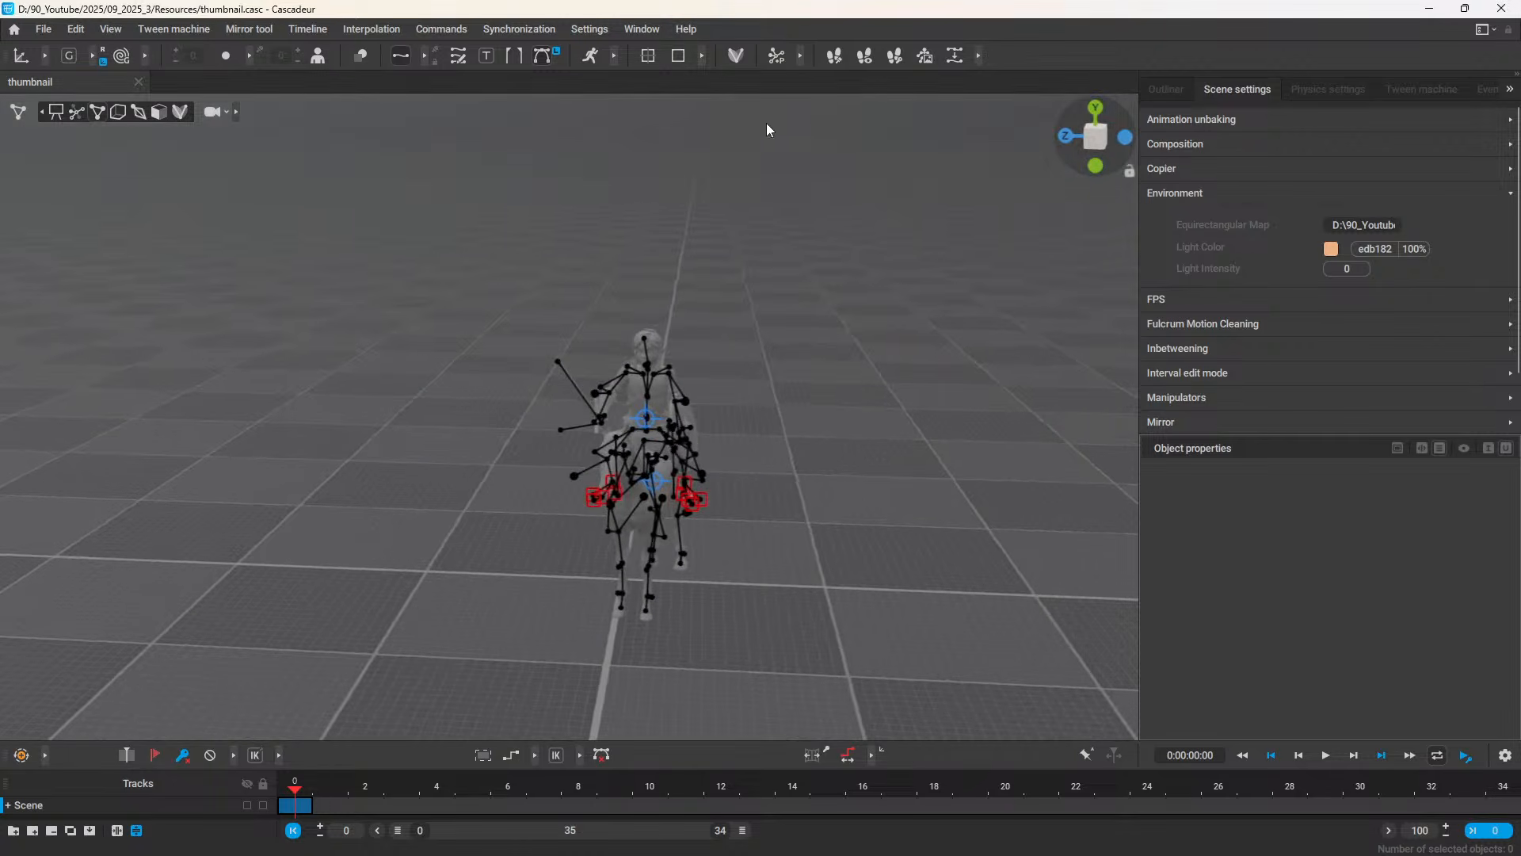
right_drag(720, 285, 737, 401)
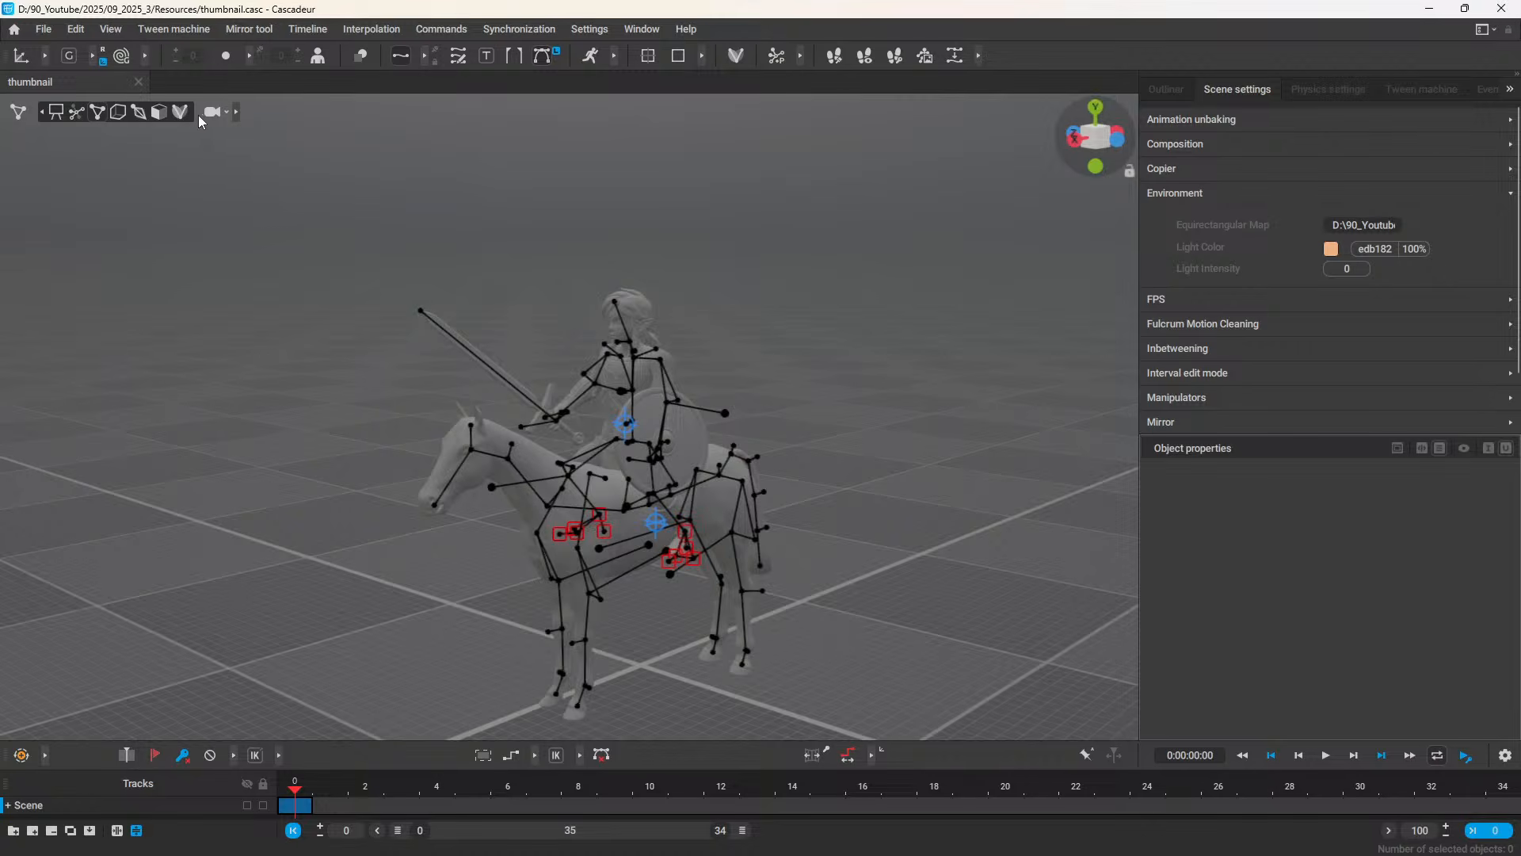
Step: Turn on Environment, Shadows and Material in the display options of the point controller mode
click(98, 113)
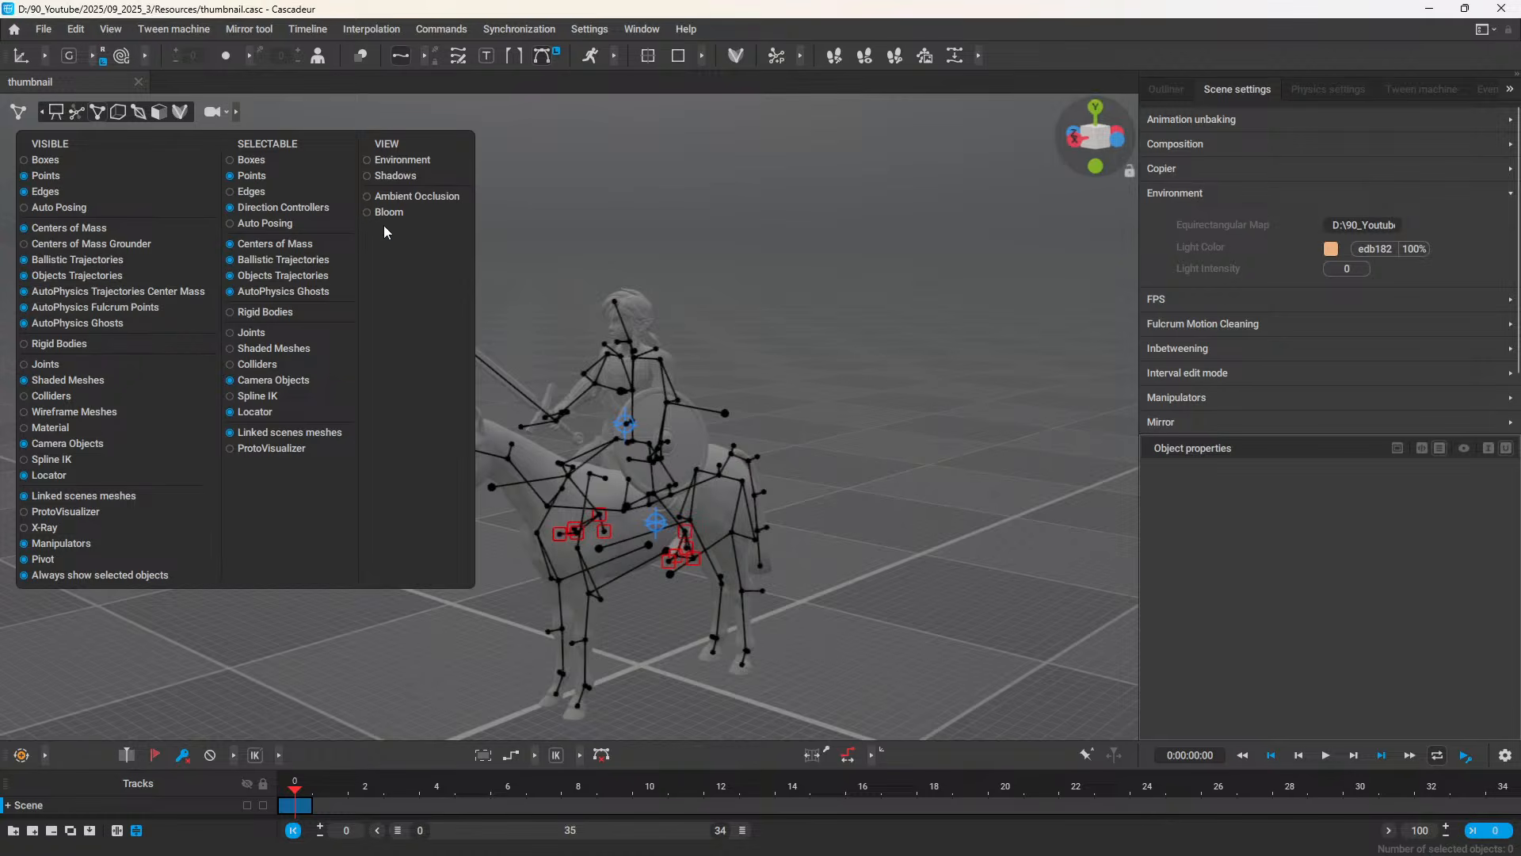
click(403, 160)
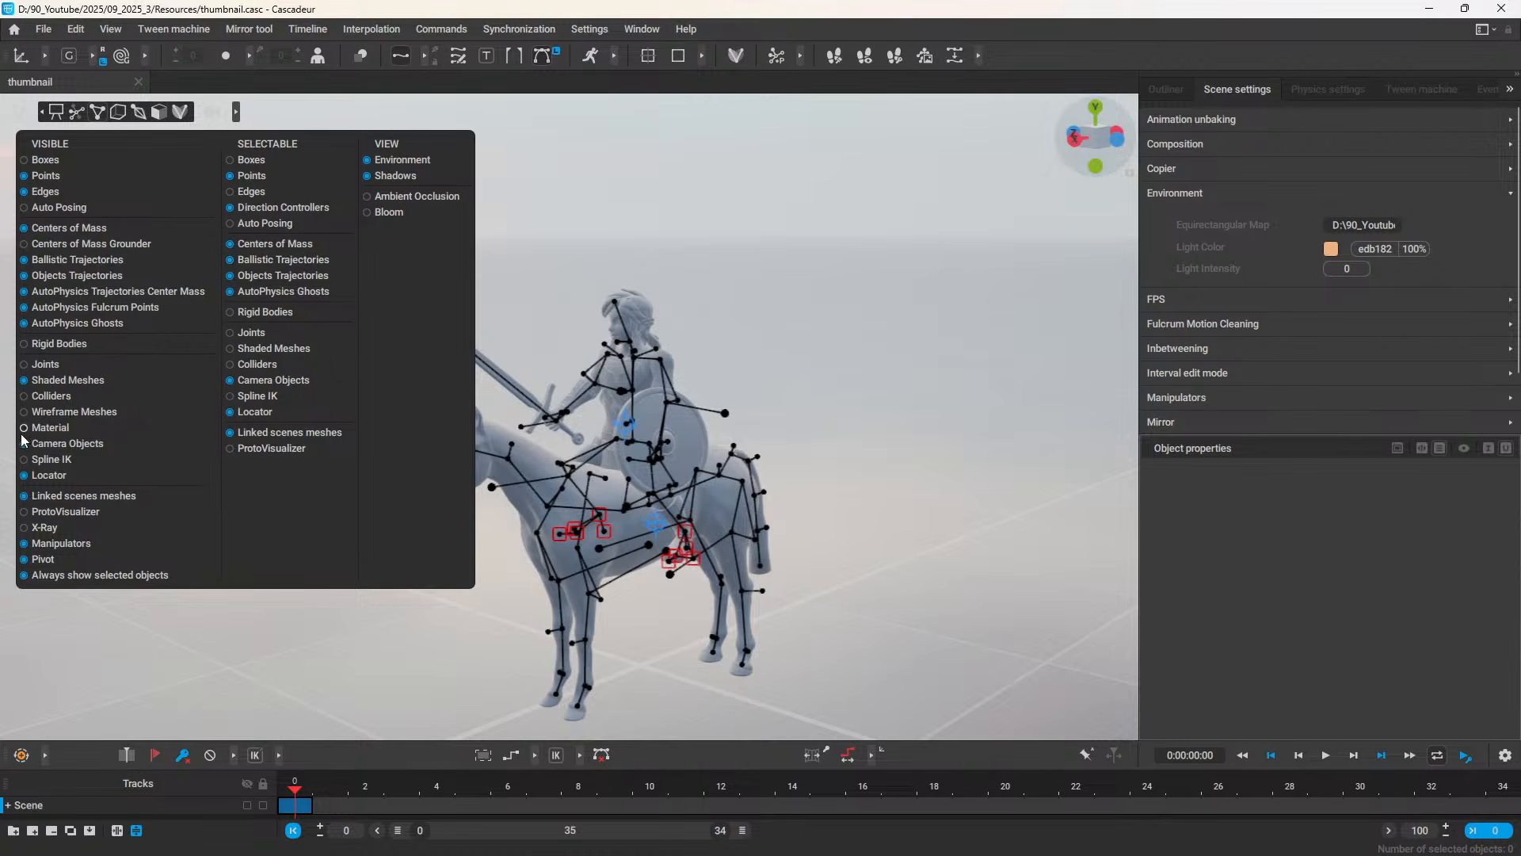
click(49, 427)
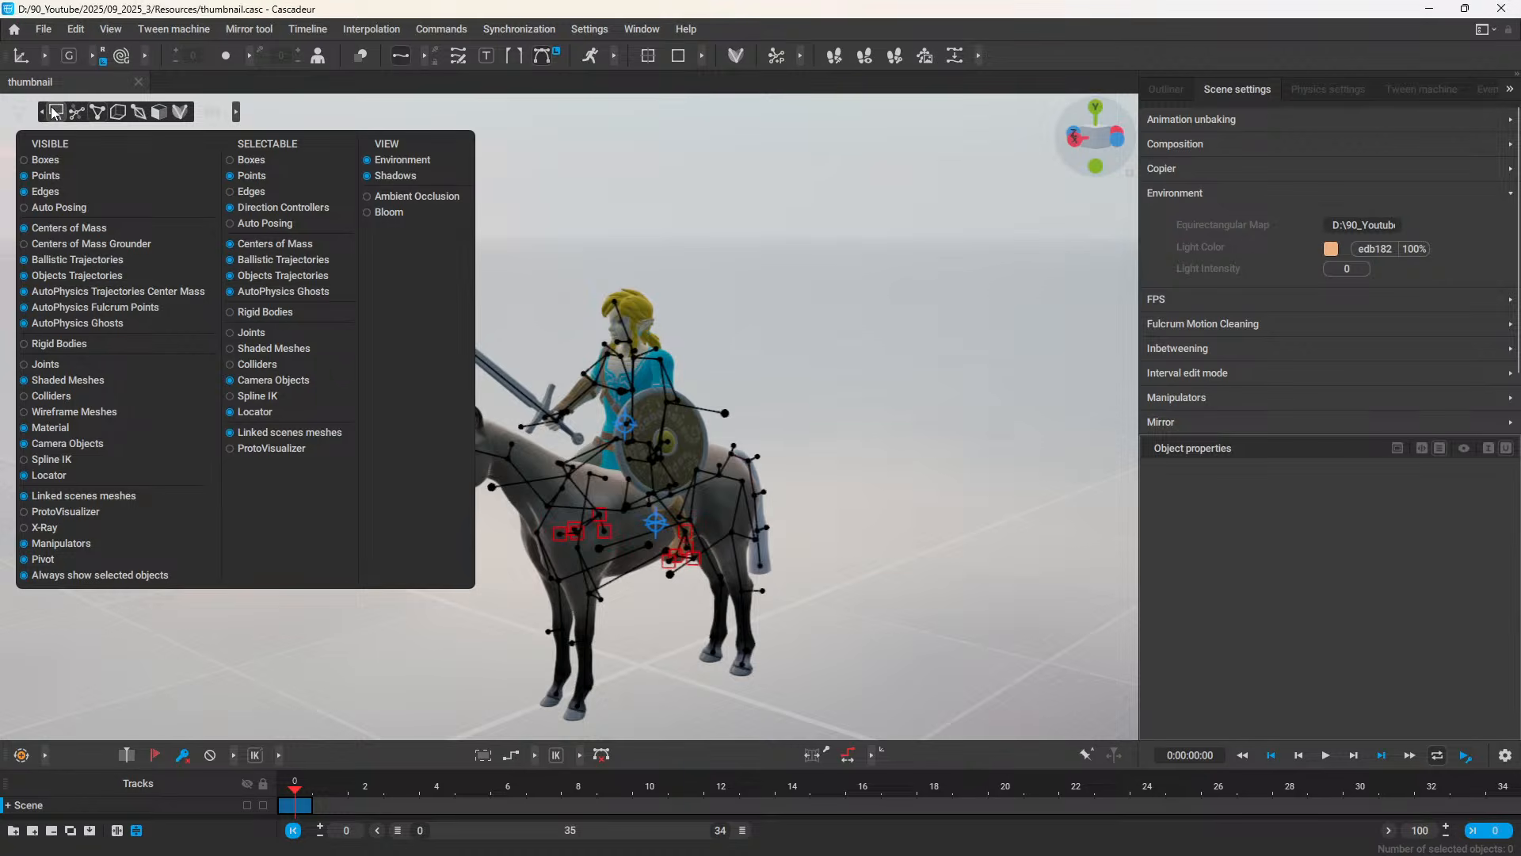
click(753, 206)
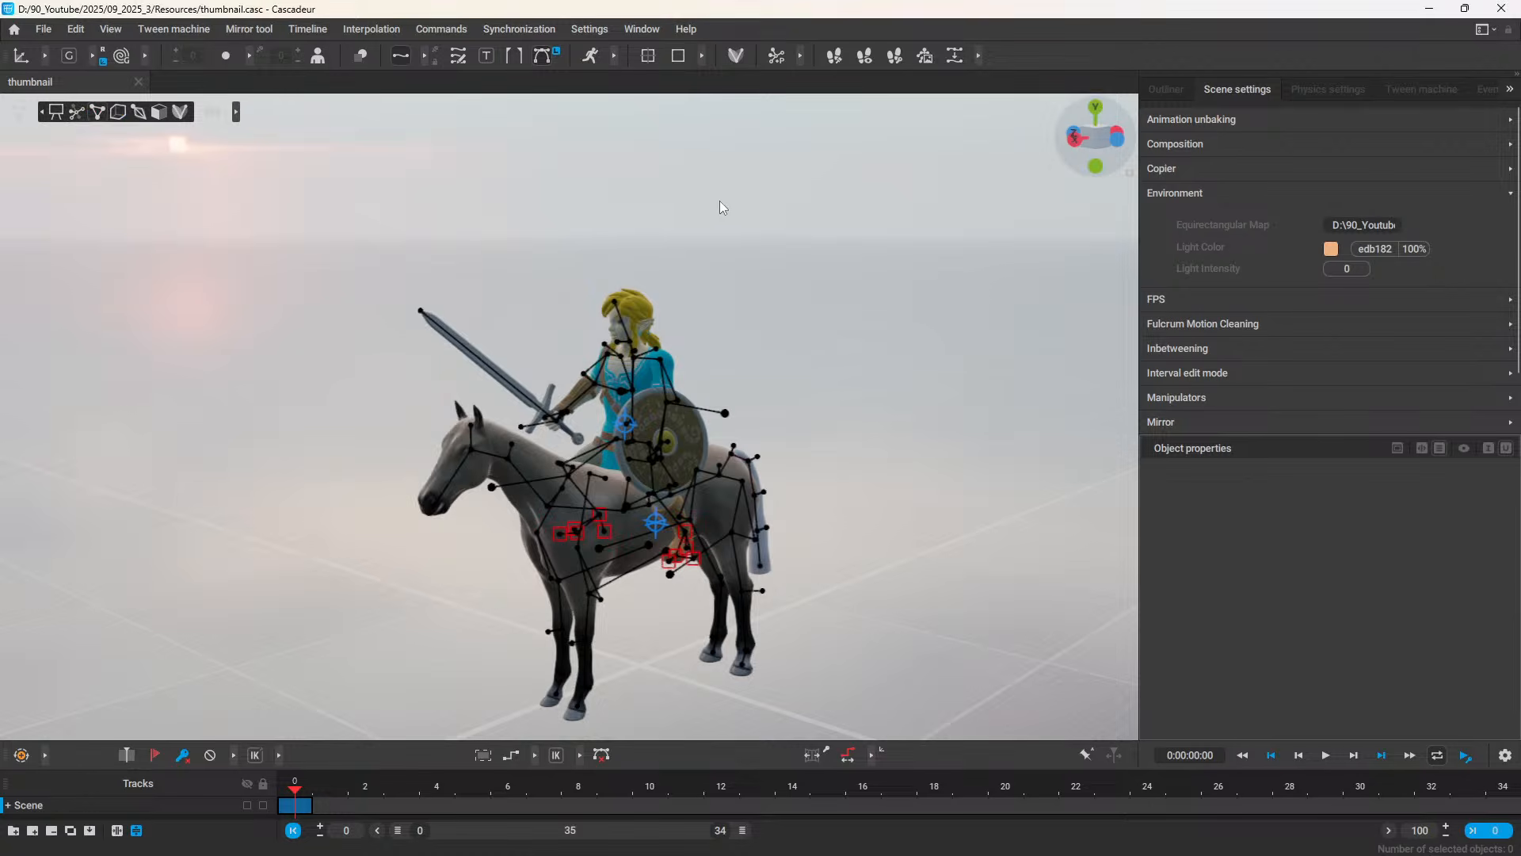
Step: Switch the viewport to mesh mode and select the rider's shield mesh
click(158, 113)
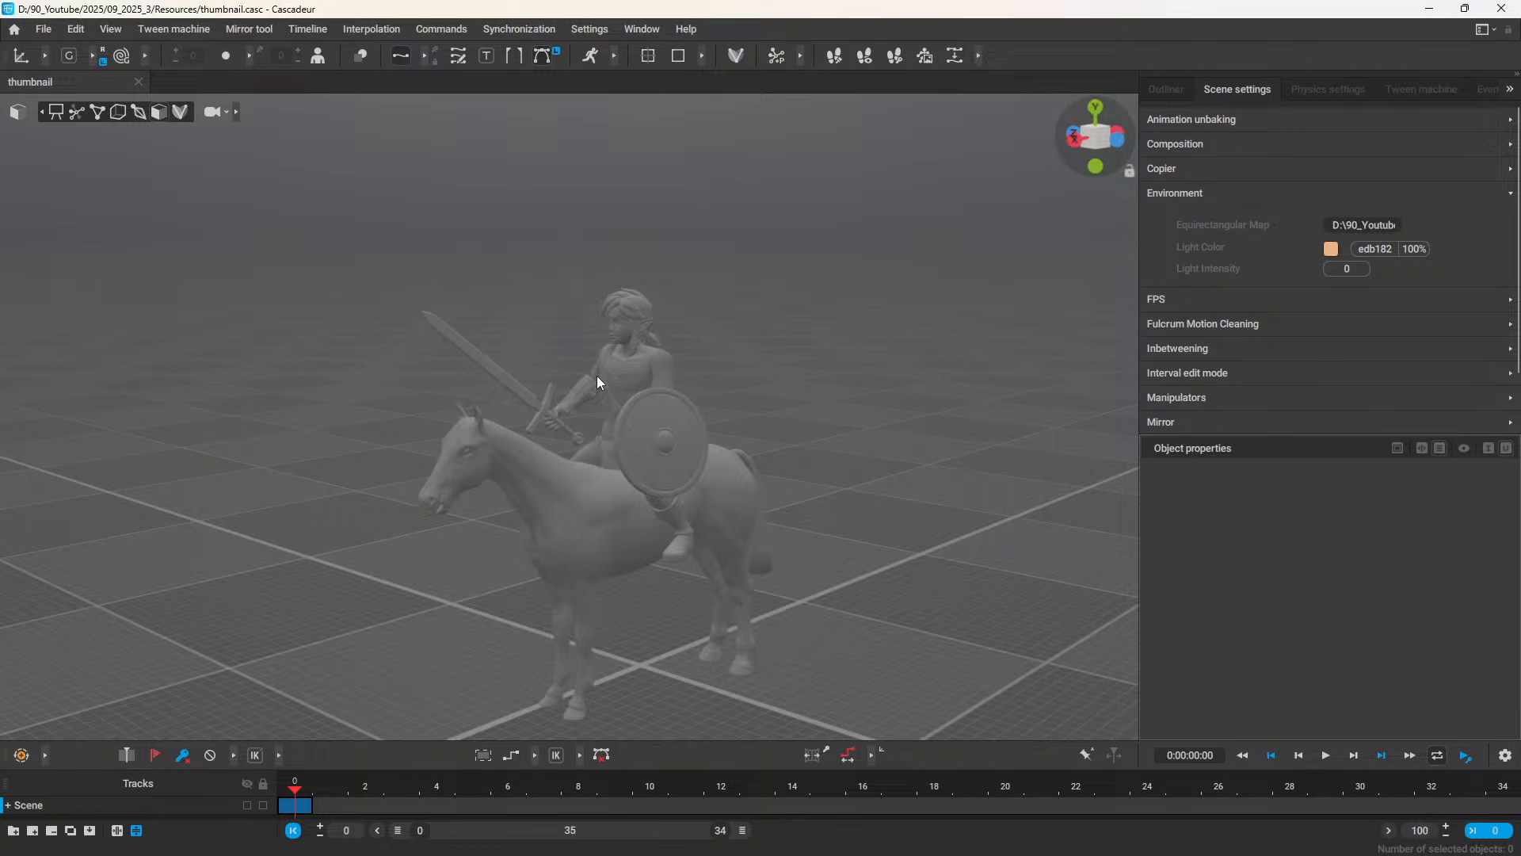
right_drag(471, 341, 711, 312)
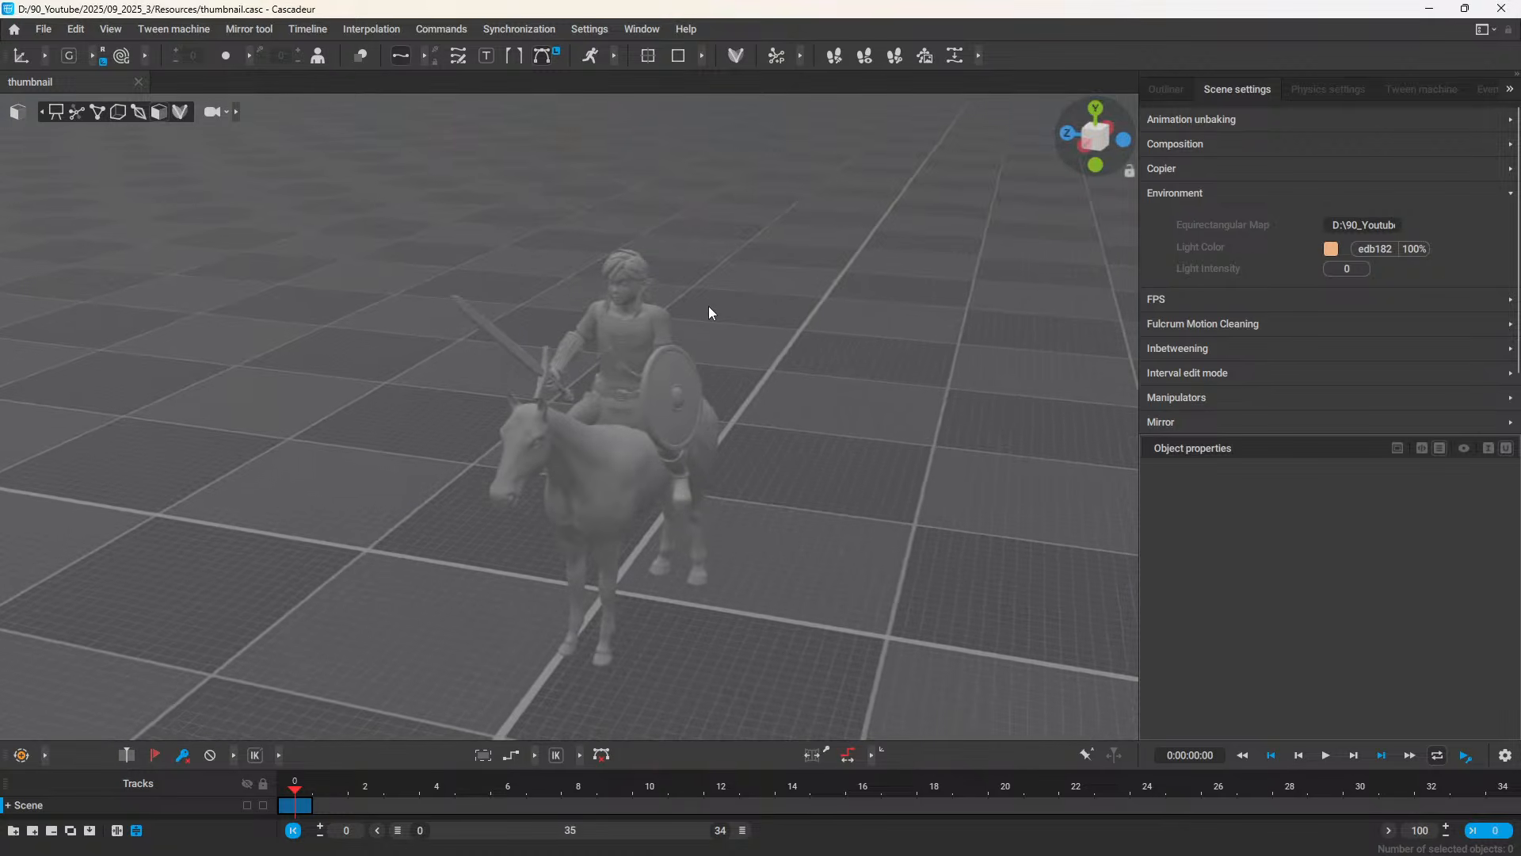
scroll(707, 323, up, 3)
alt+drag(777, 374, 675, 345)
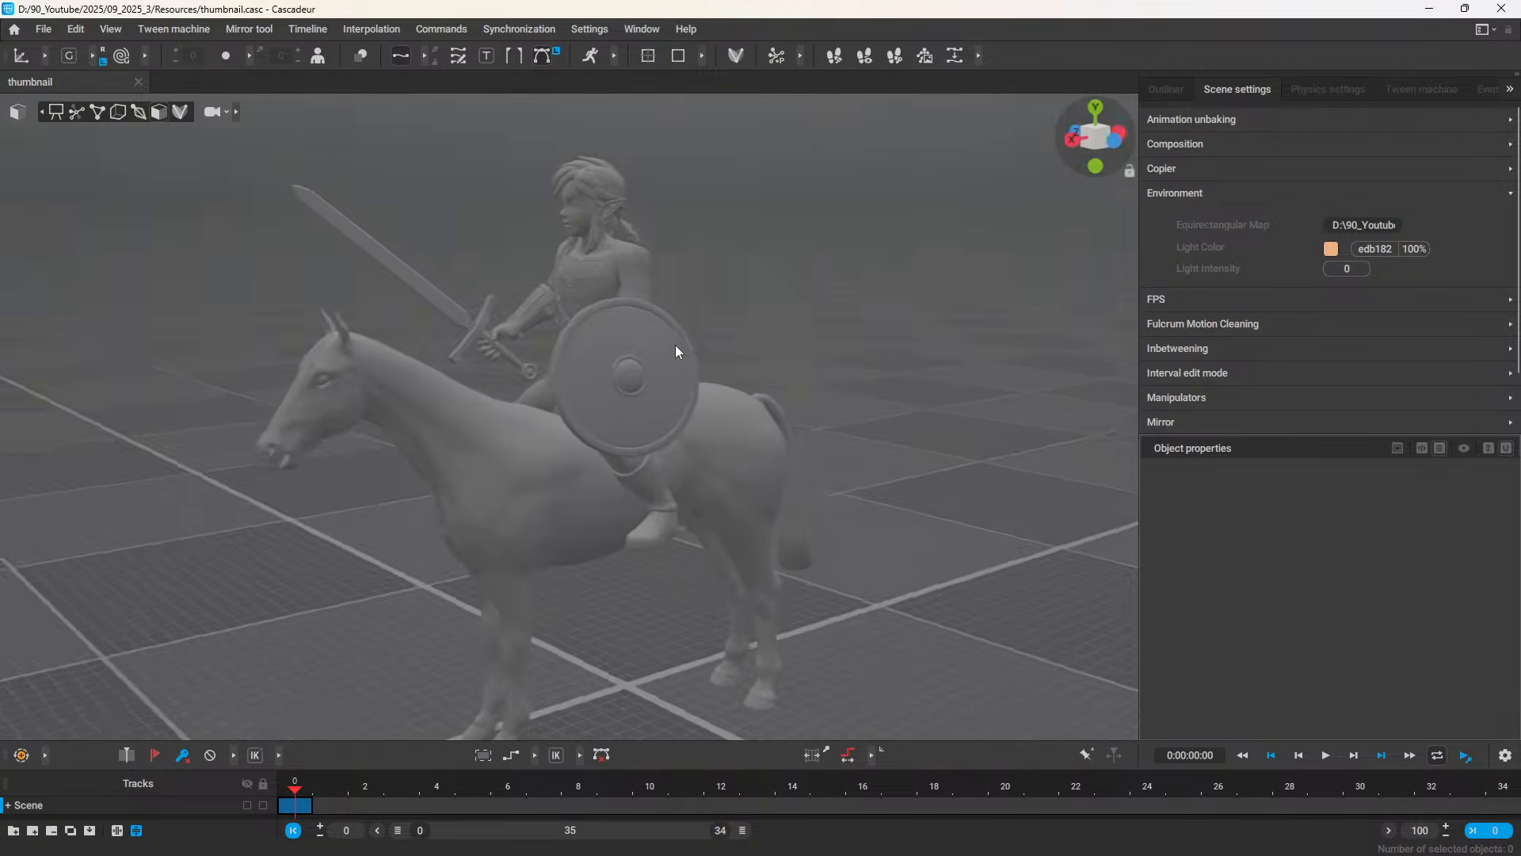
click(655, 357)
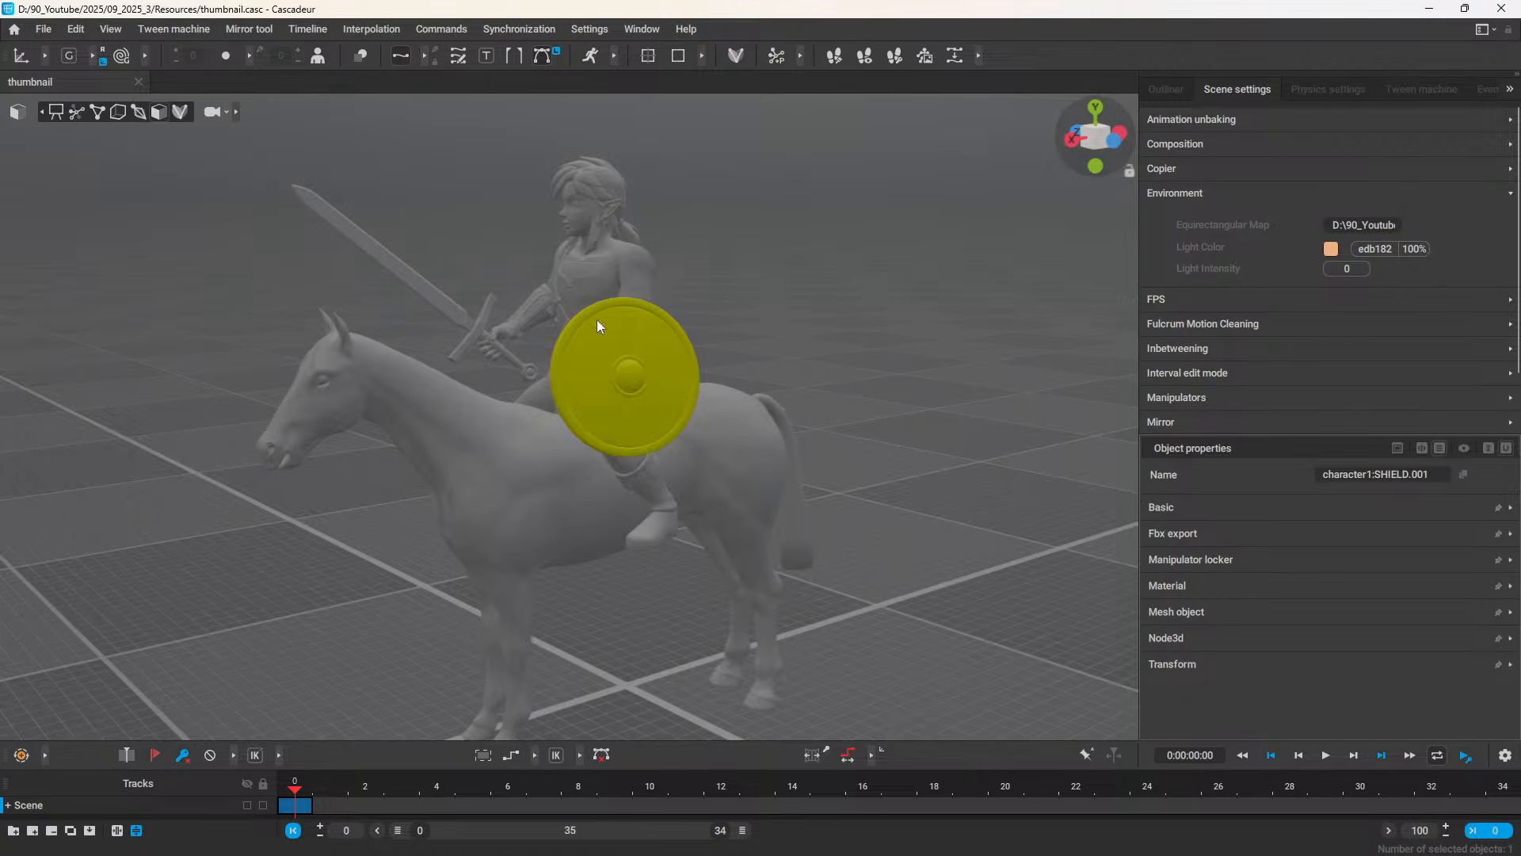
Step: Expand the Material properties of the selected shield mesh
click(1178, 586)
click(1168, 470)
click(44, 29)
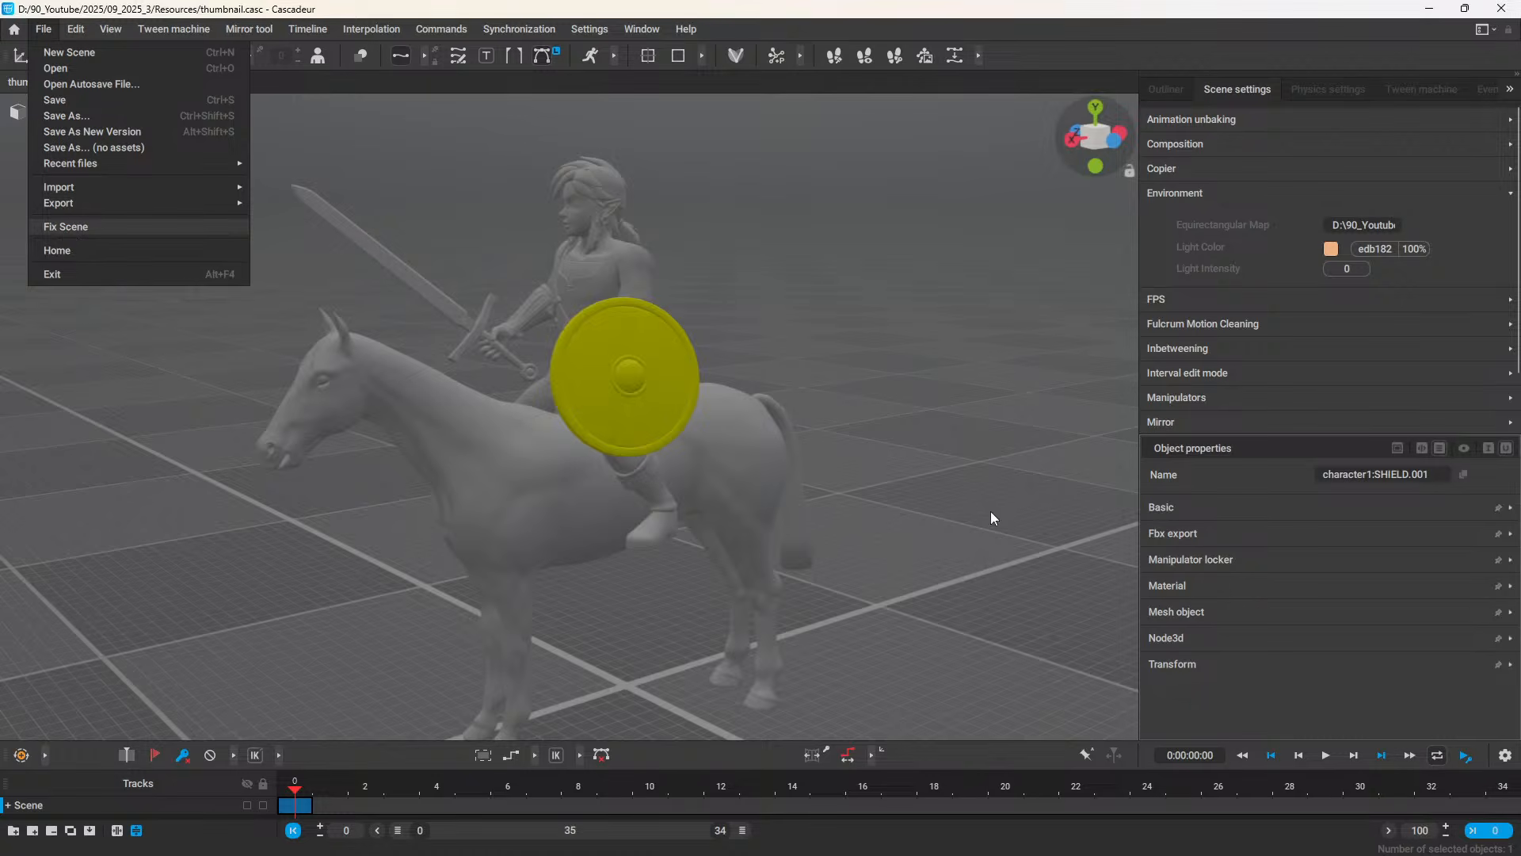
click(1171, 569)
click(1172, 588)
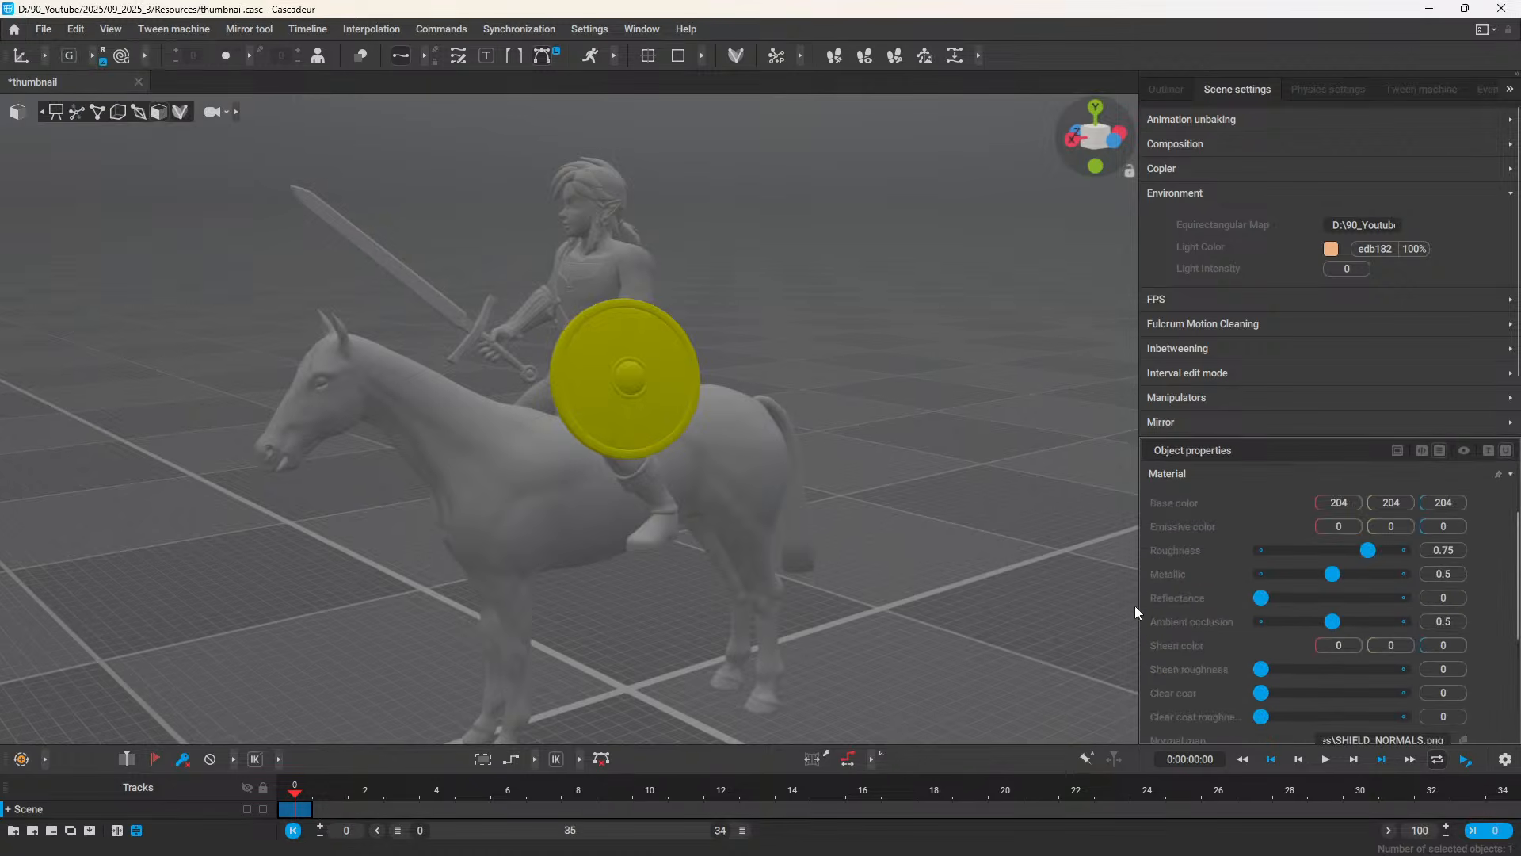
Step: Examine the shield's material parameters and its Normal, Base color and Emissive color map entries
scroll(1233, 531, up, 1)
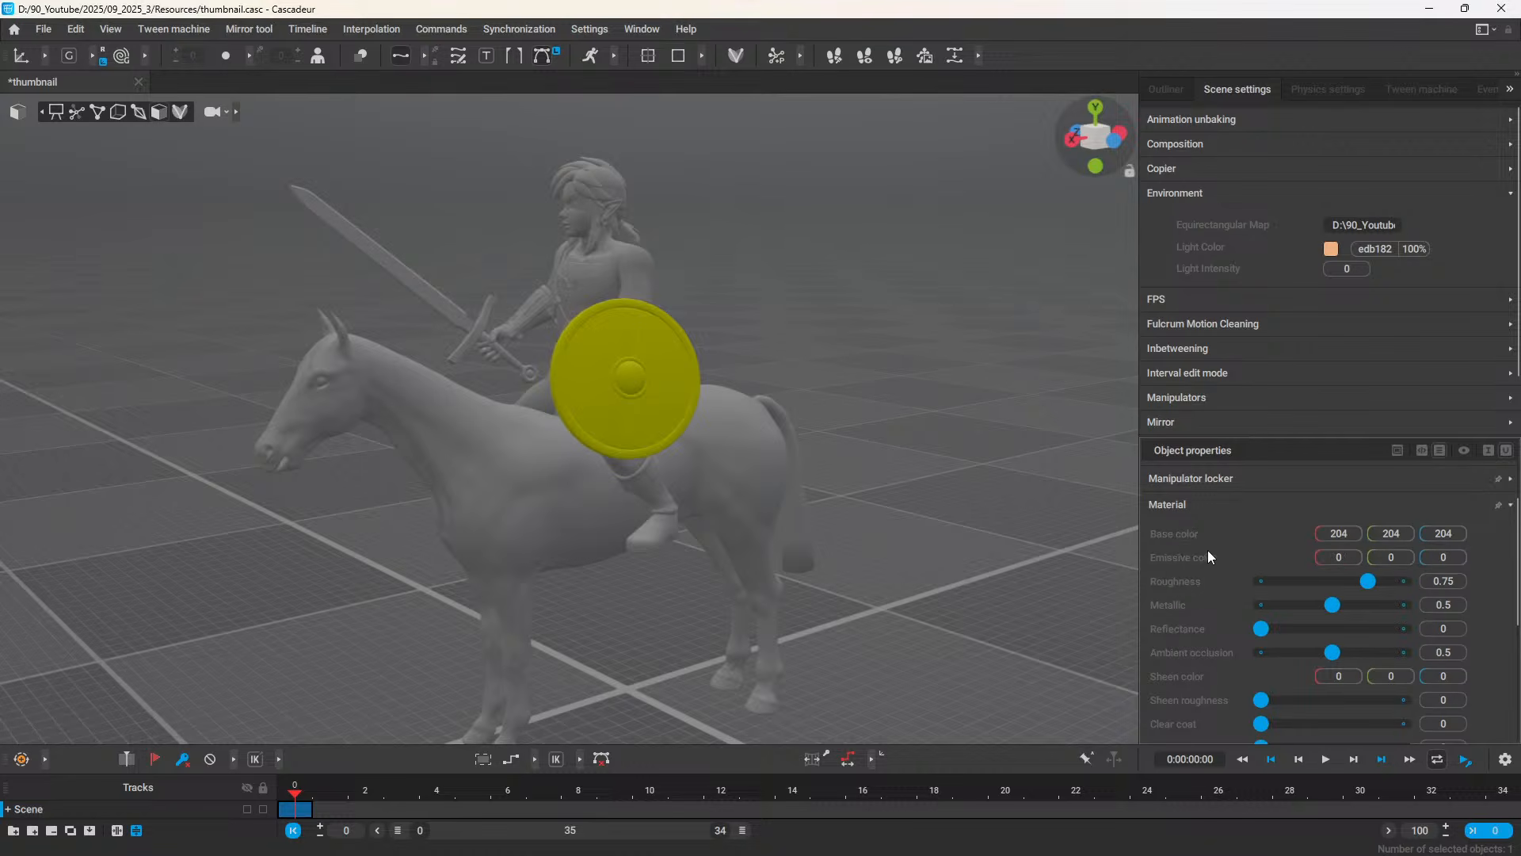
scroll(1207, 550, down, 2)
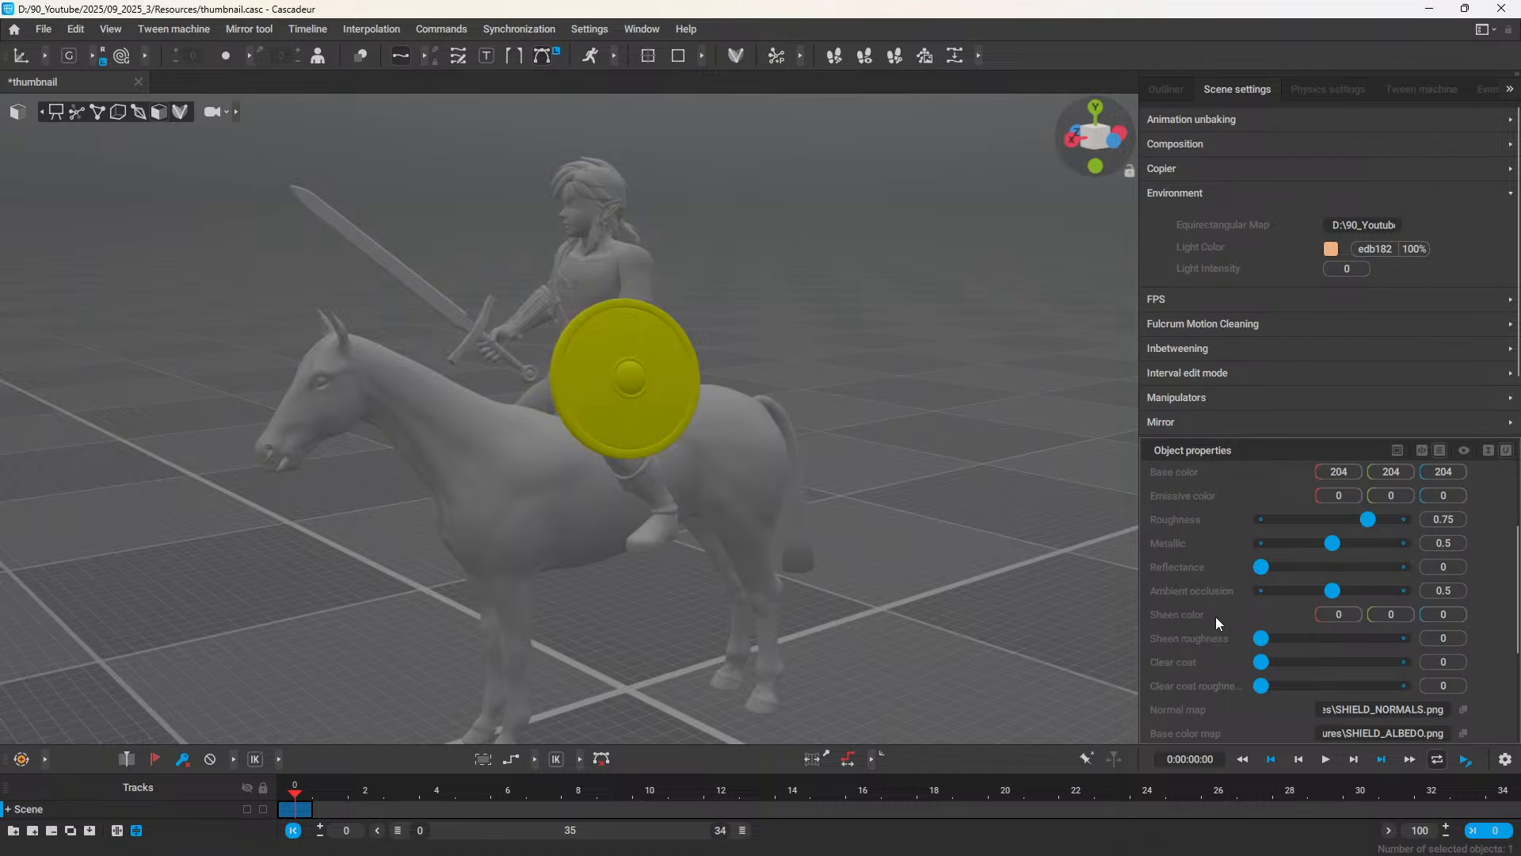
scroll(1220, 579, down, 2)
scroll(1203, 585, up, 3)
scroll(1198, 578, down, 2)
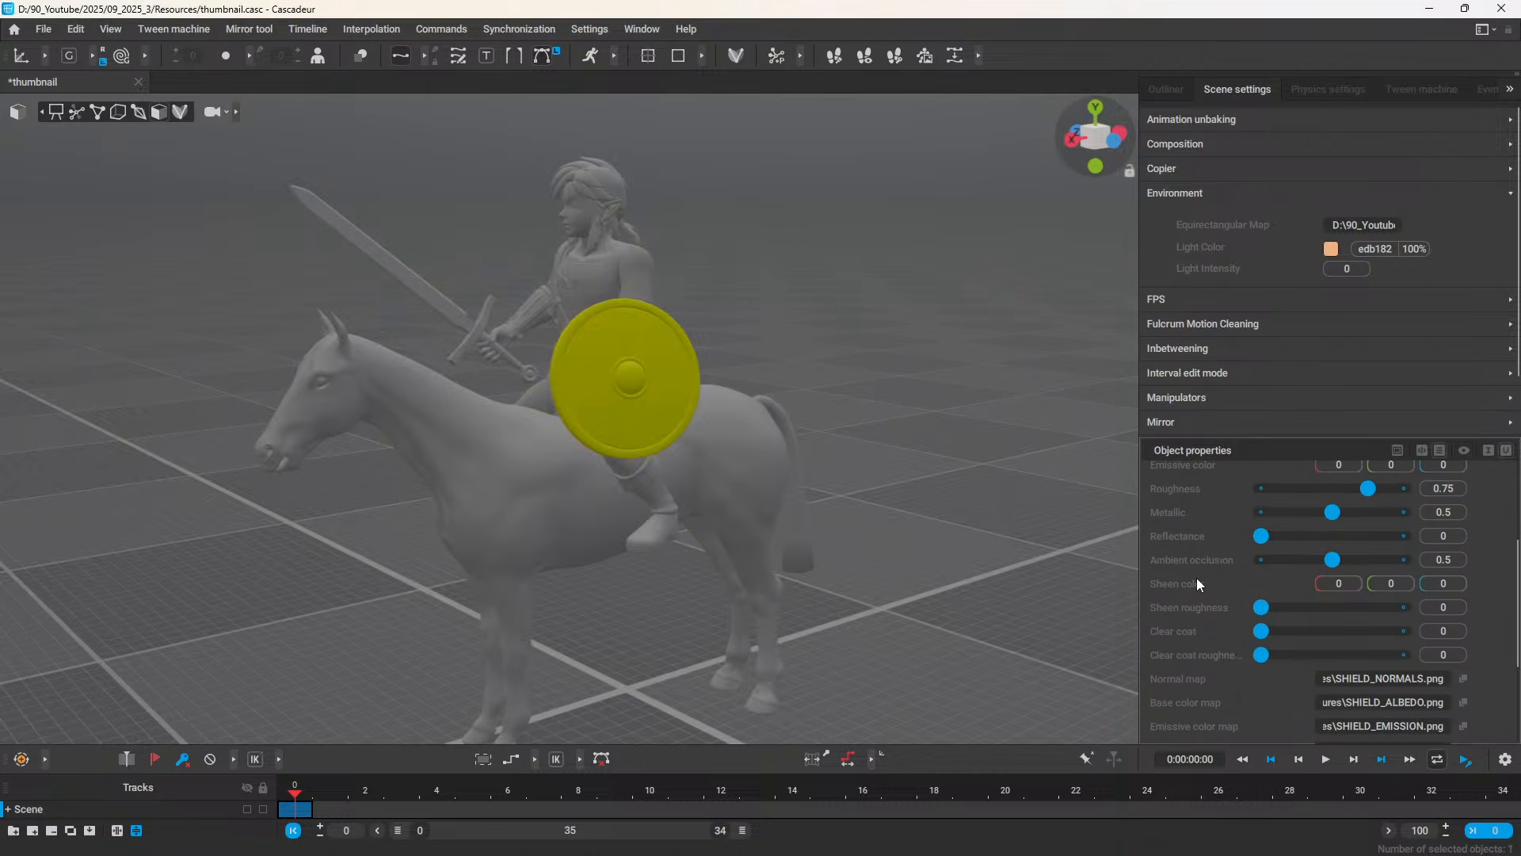
scroll(1196, 583, down, 3)
scroll(1179, 586, down, 3)
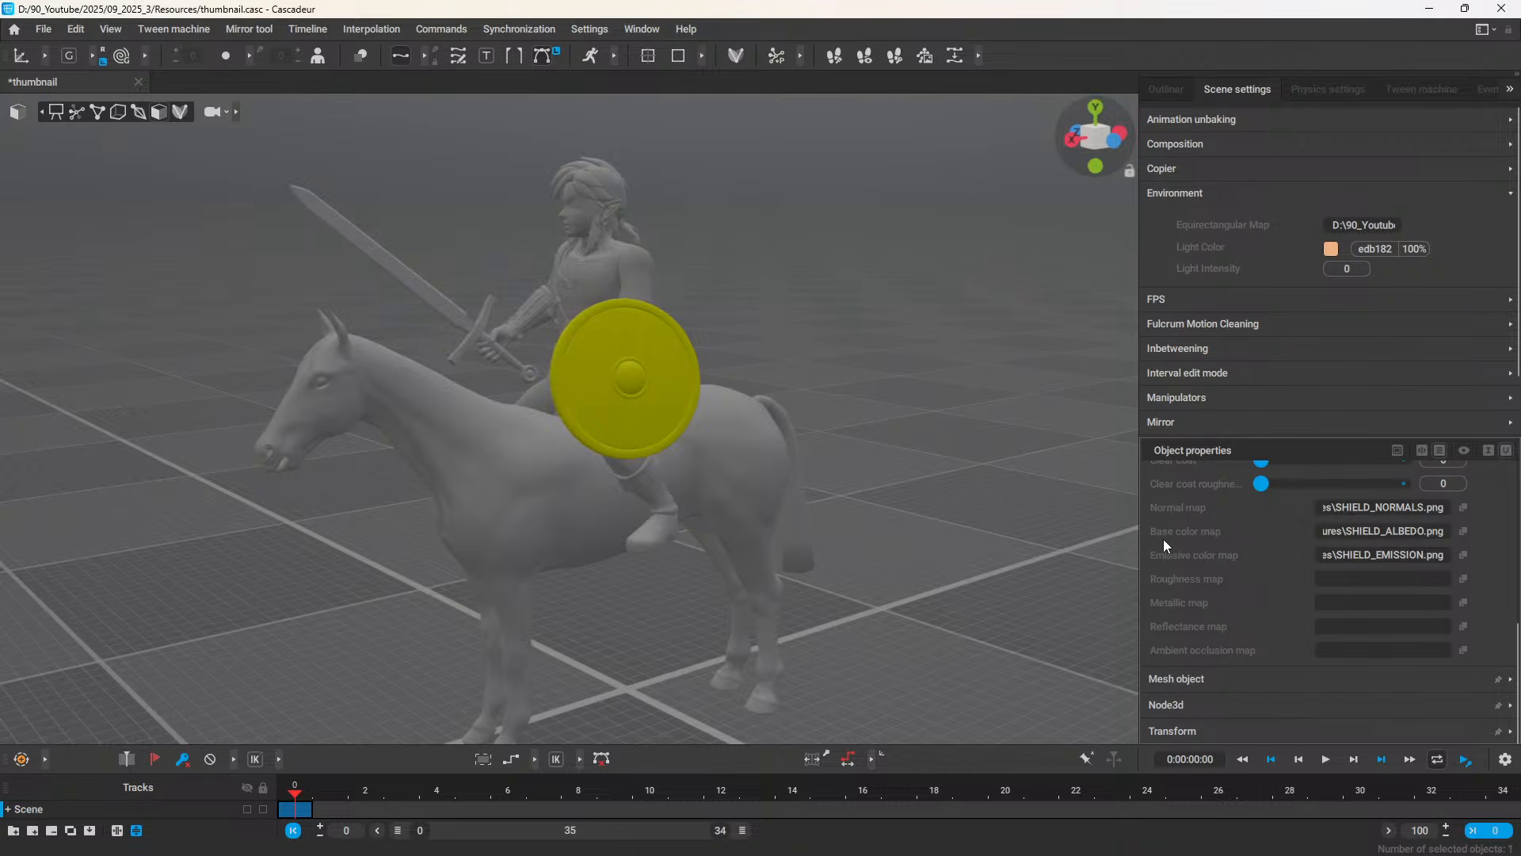
click(1371, 528)
click(1386, 508)
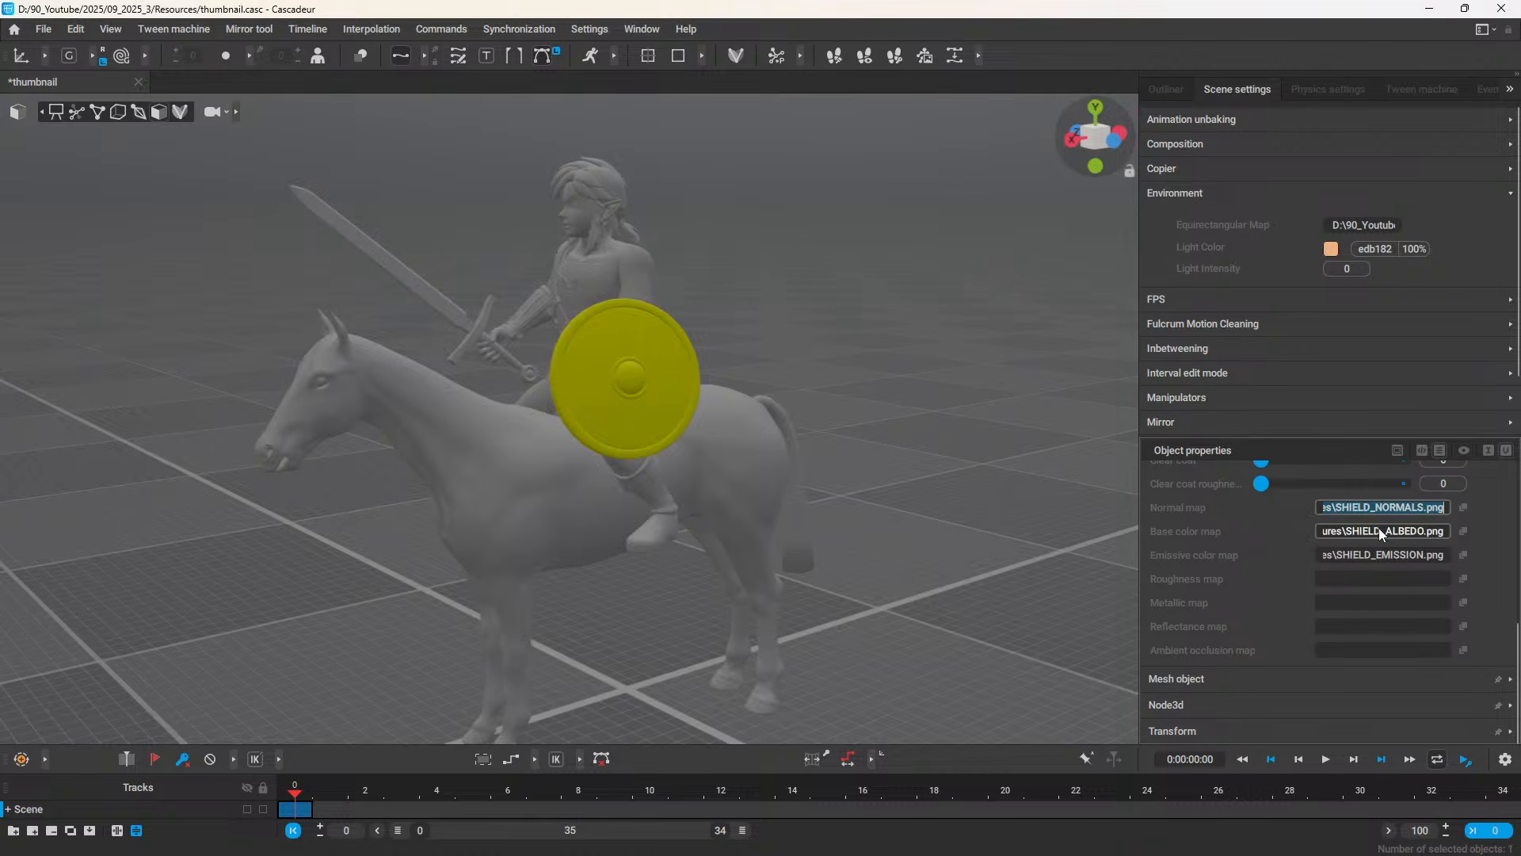
Step: Switch to View mode and inspect the textured shield's surface detail up close
click(62, 121)
scroll(807, 331, up, 4)
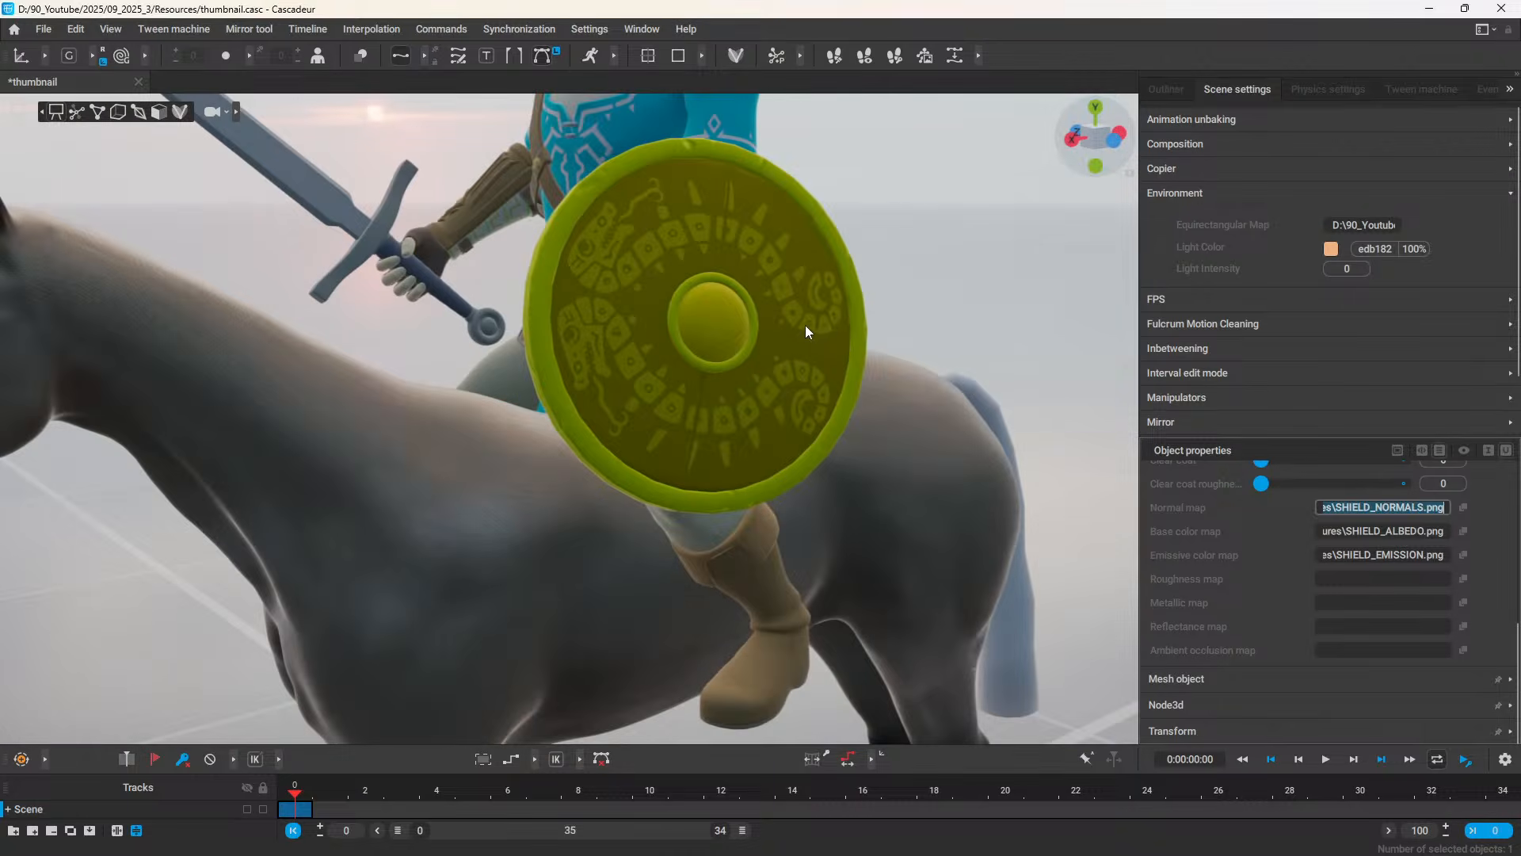
alt+drag(827, 192, 850, 241)
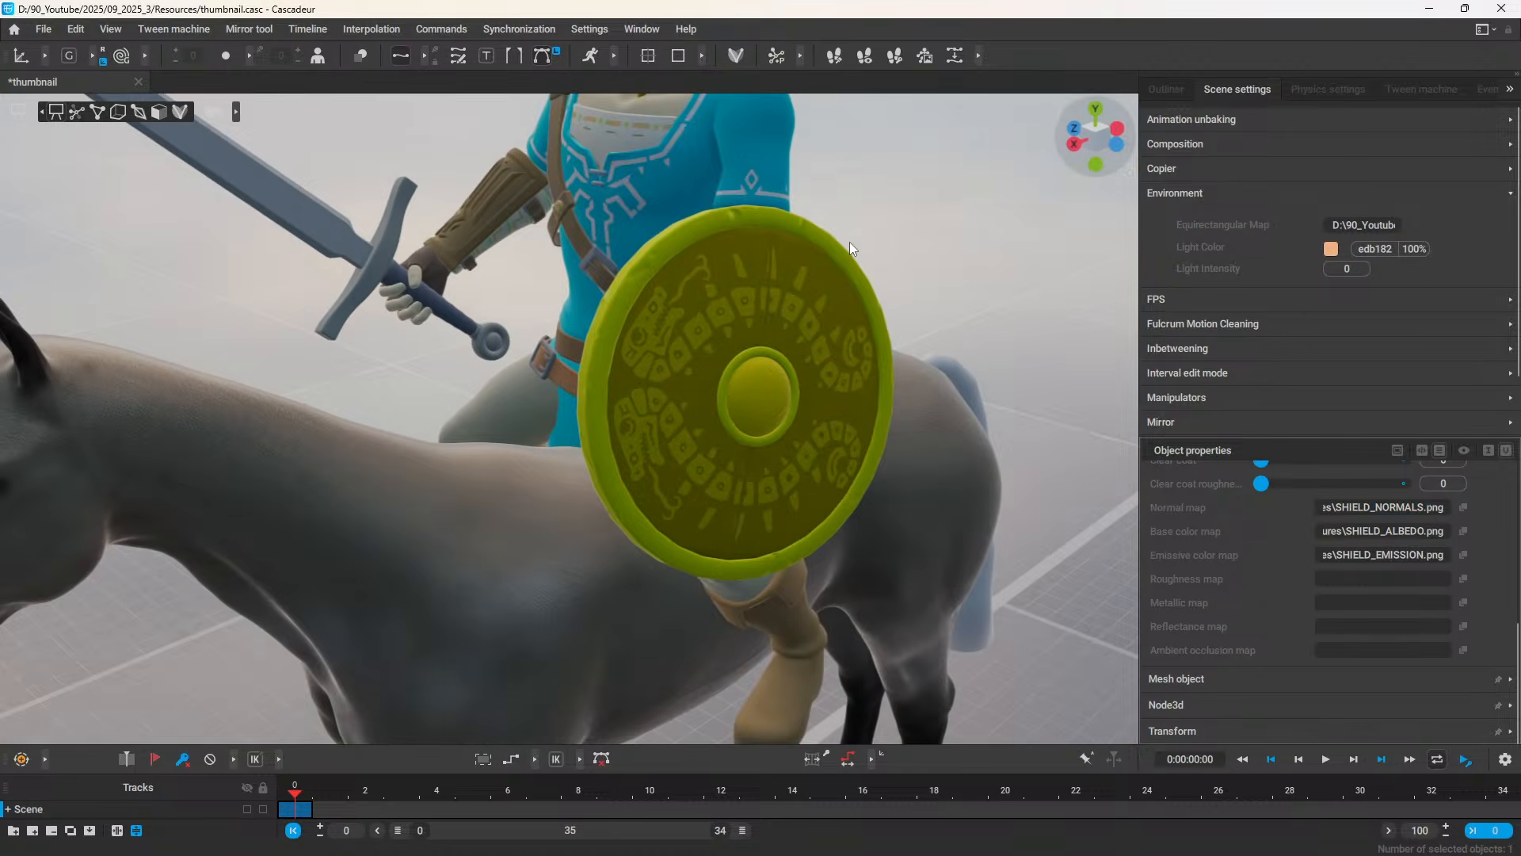
scroll(769, 187, up, 3)
scroll(672, 301, down, 2)
scroll(672, 293, up, 2)
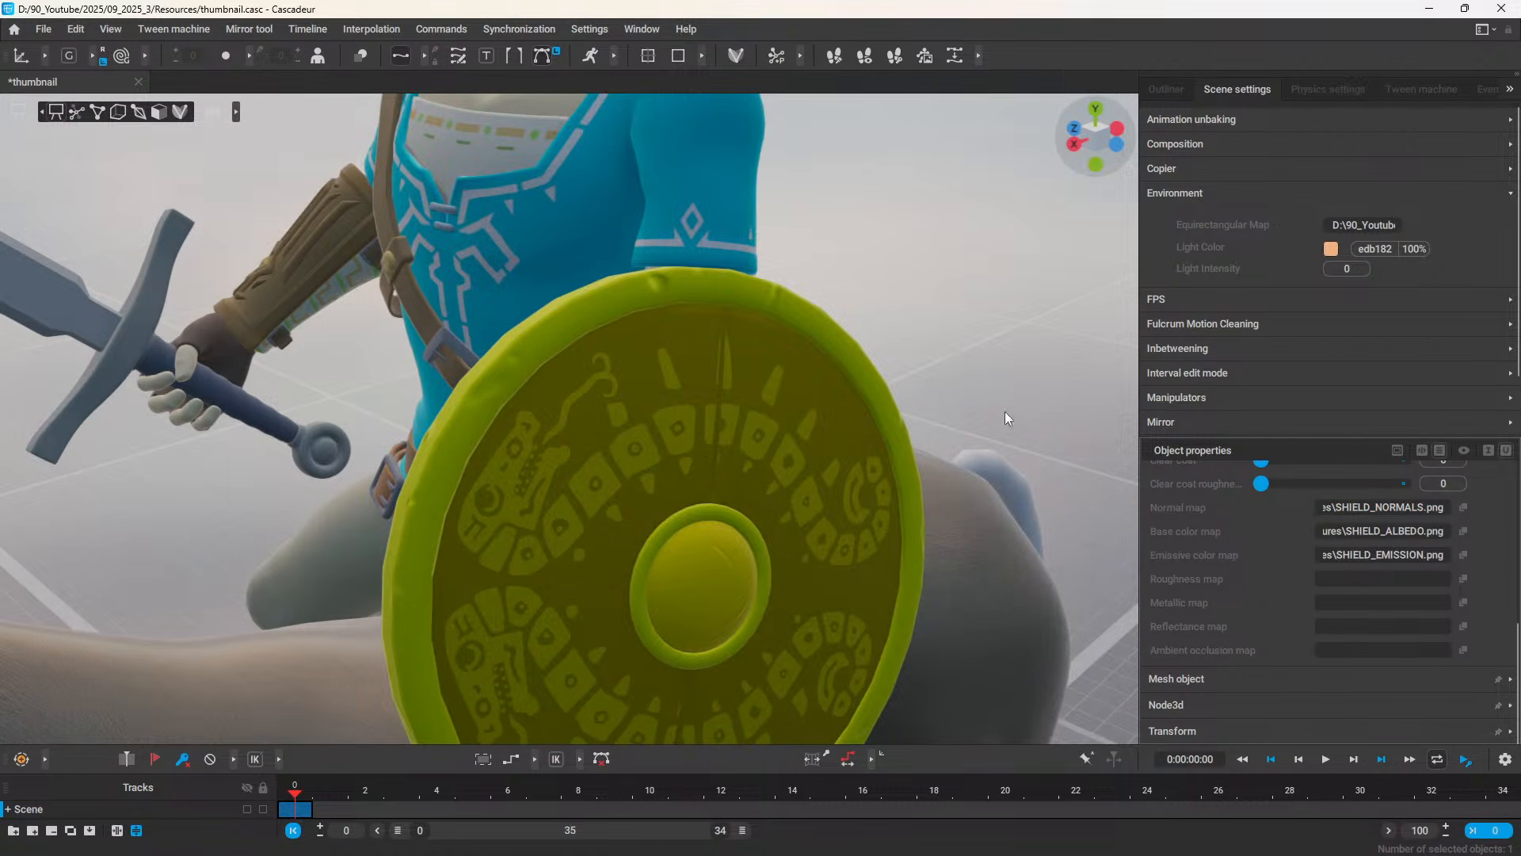
Step: Clear the shield's Normal map path and deselect the shield to inspect it without surface relief
click(1406, 515)
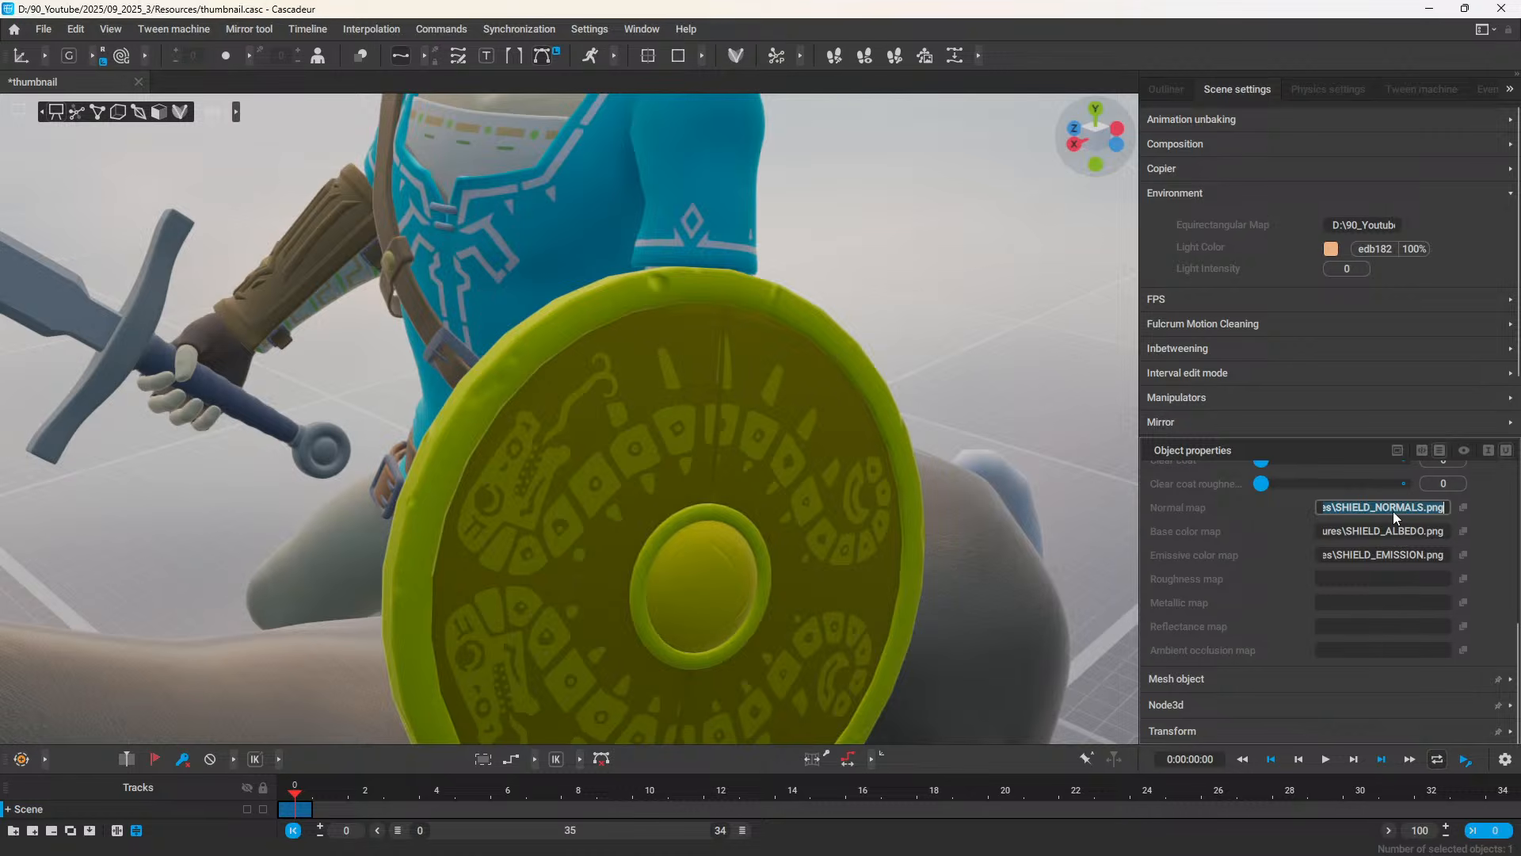
key(BackSpace)
click(1022, 352)
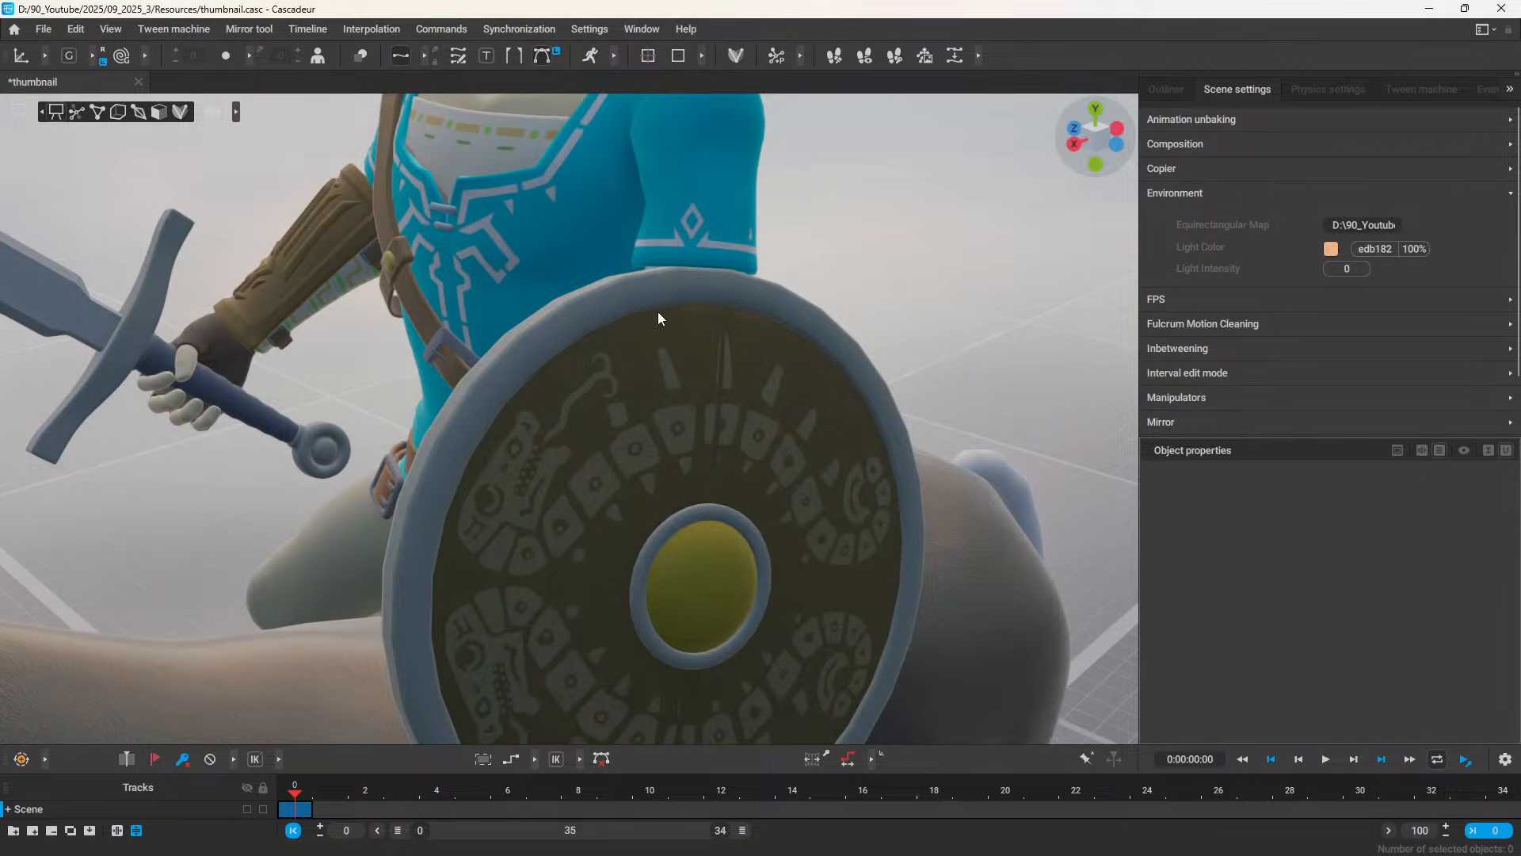
Step: Return to mesh mode, reselect the shield and restore SHIELD_NORMALS.png as its Normal map
click(238, 111)
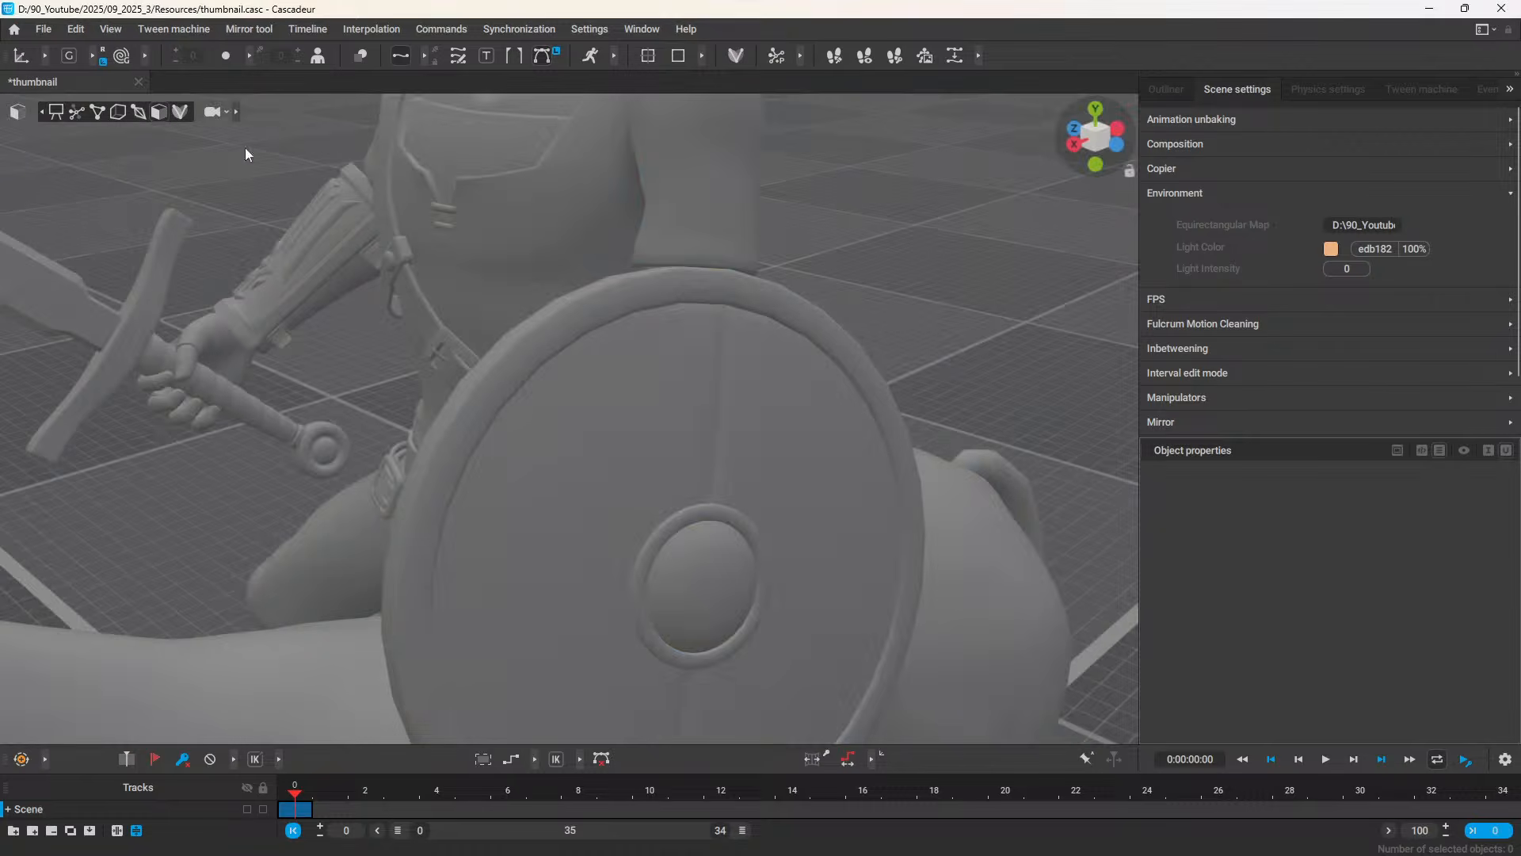
click(591, 311)
scroll(1366, 525, down, 4)
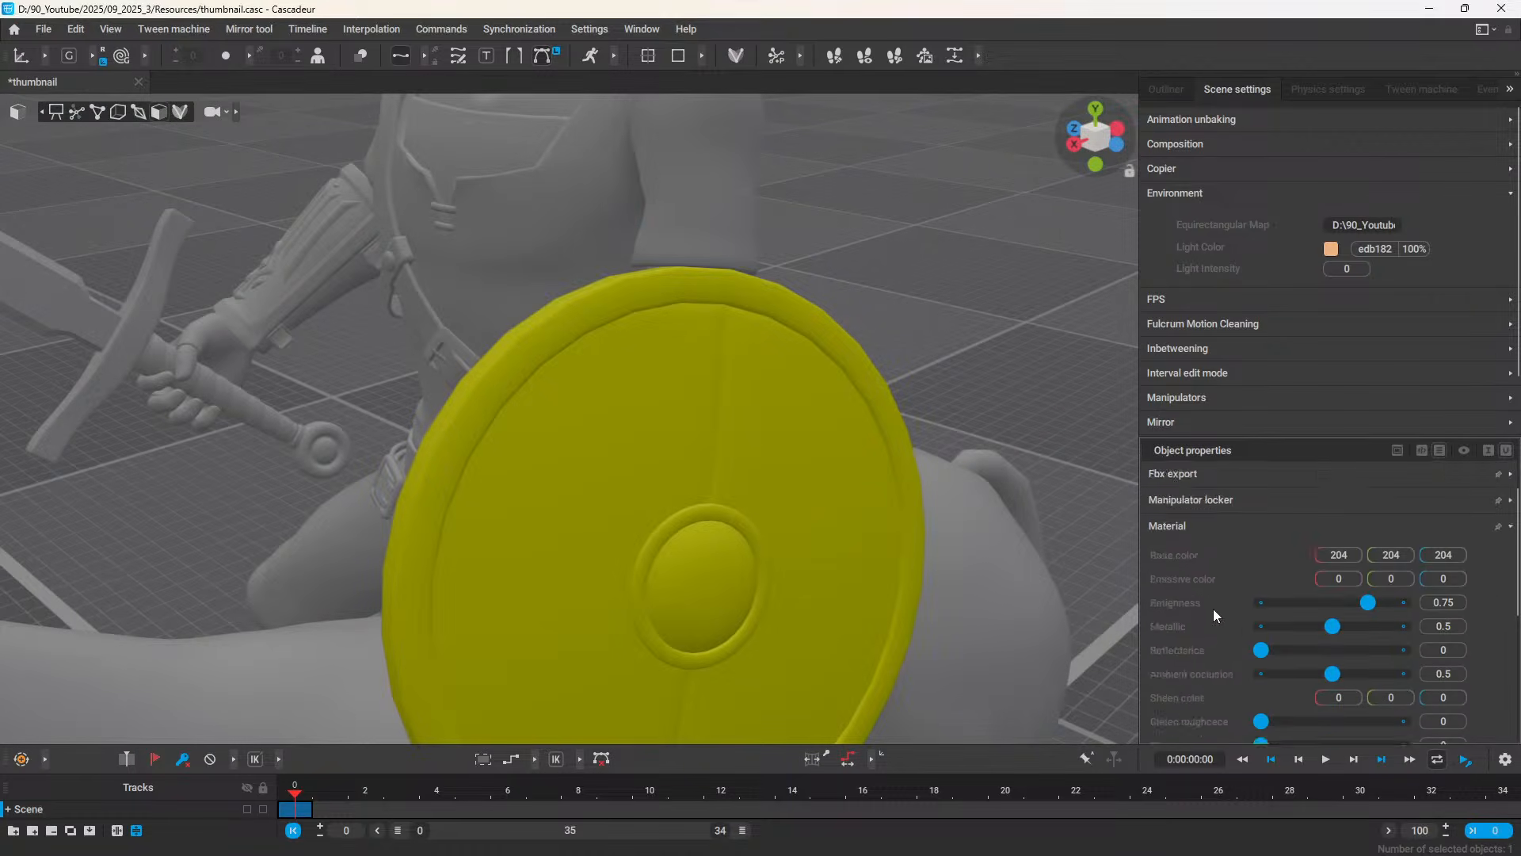
key(ctrl+v)
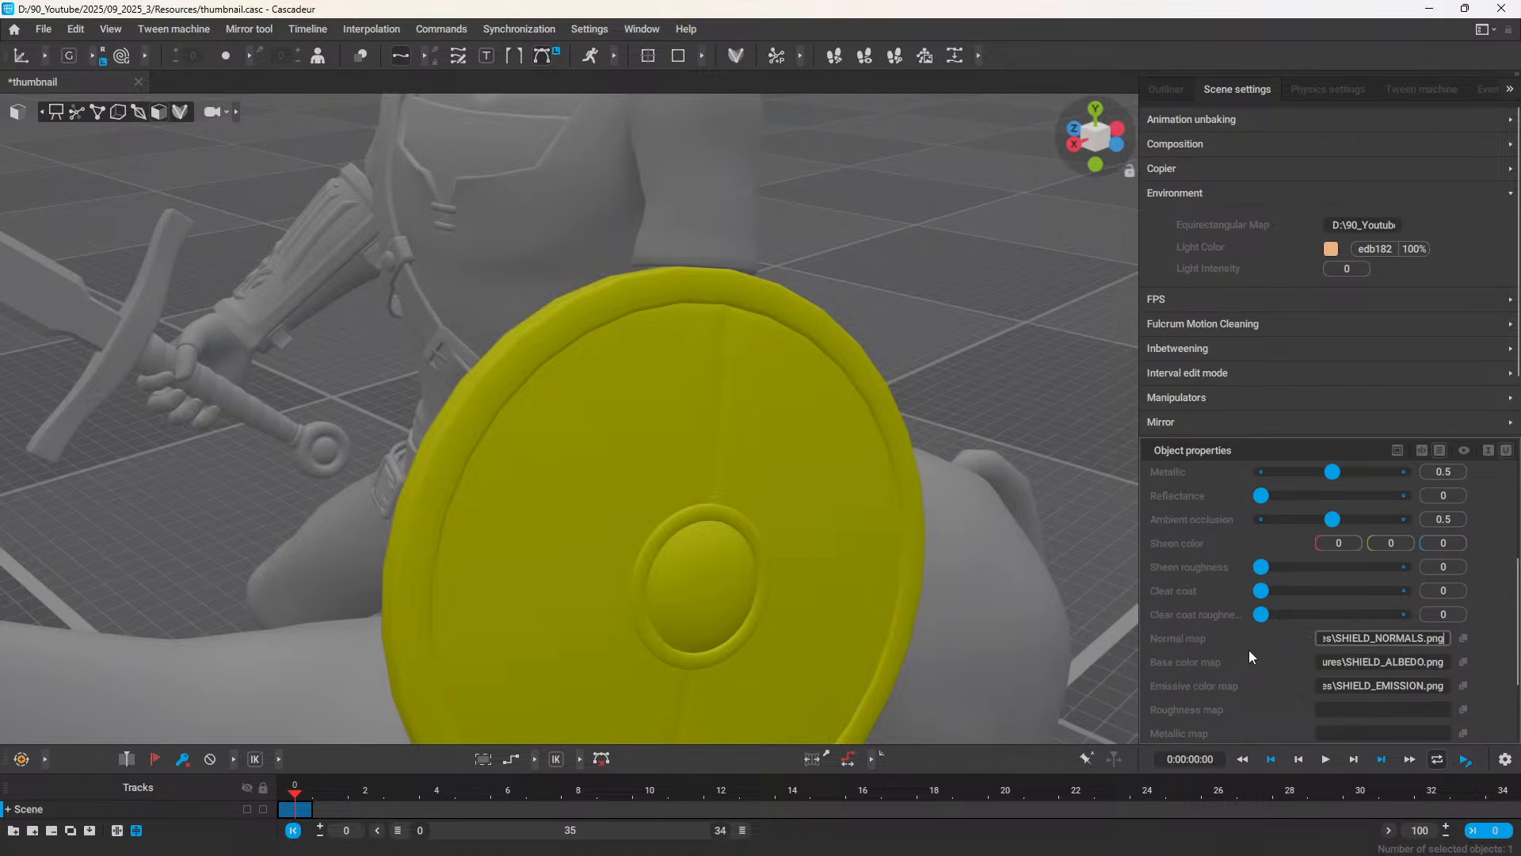
key(Return)
scroll(1233, 687, down, 1)
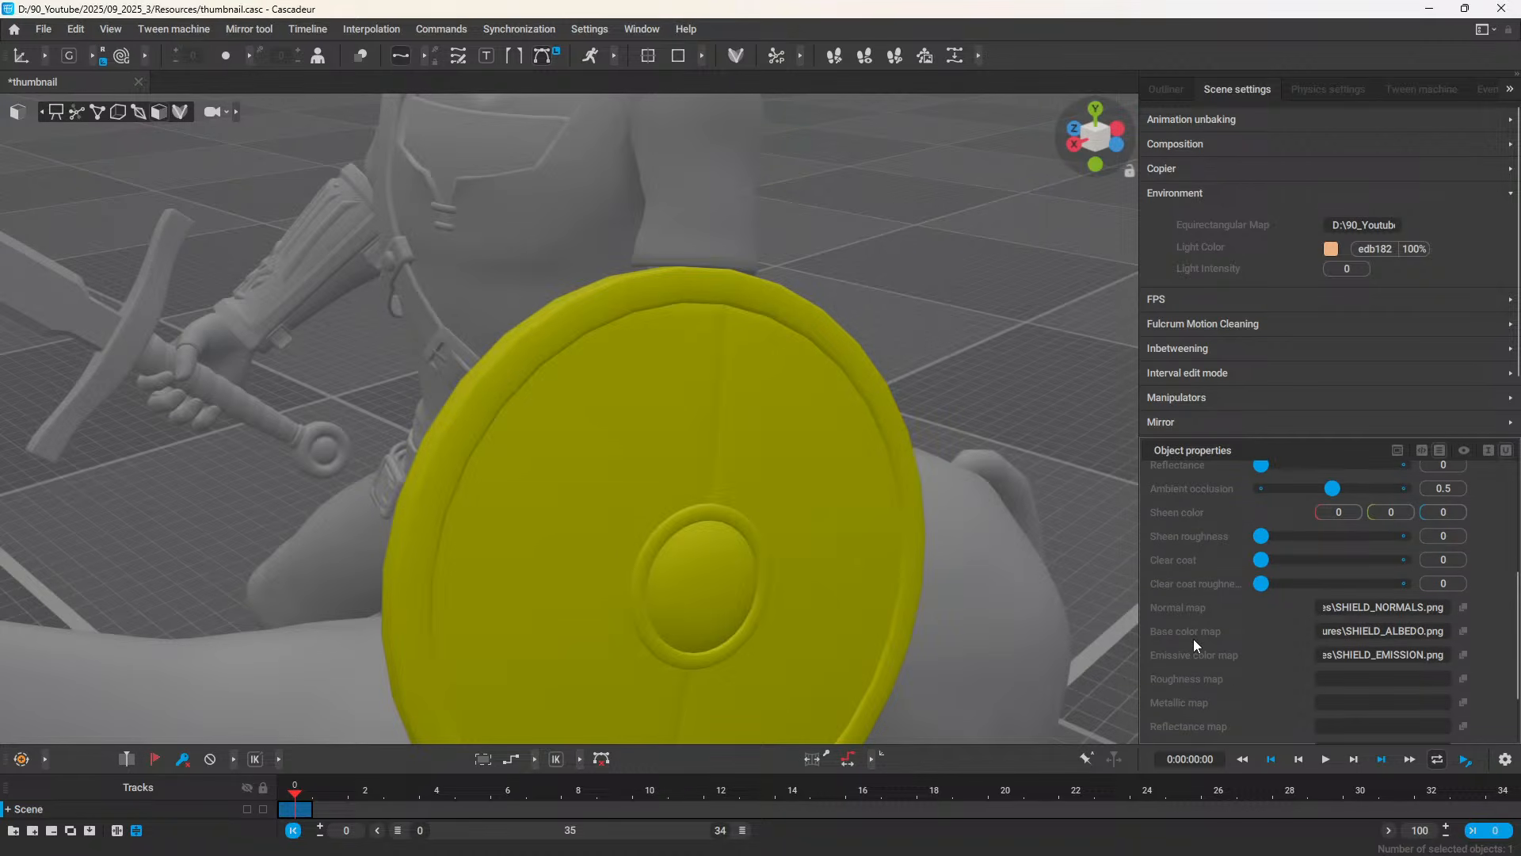
Step: Check the shield's Roughness, Metallic, Reflectance and Ambient occlusion map slots and show the whole model in View mode
scroll(1198, 646, down, 2)
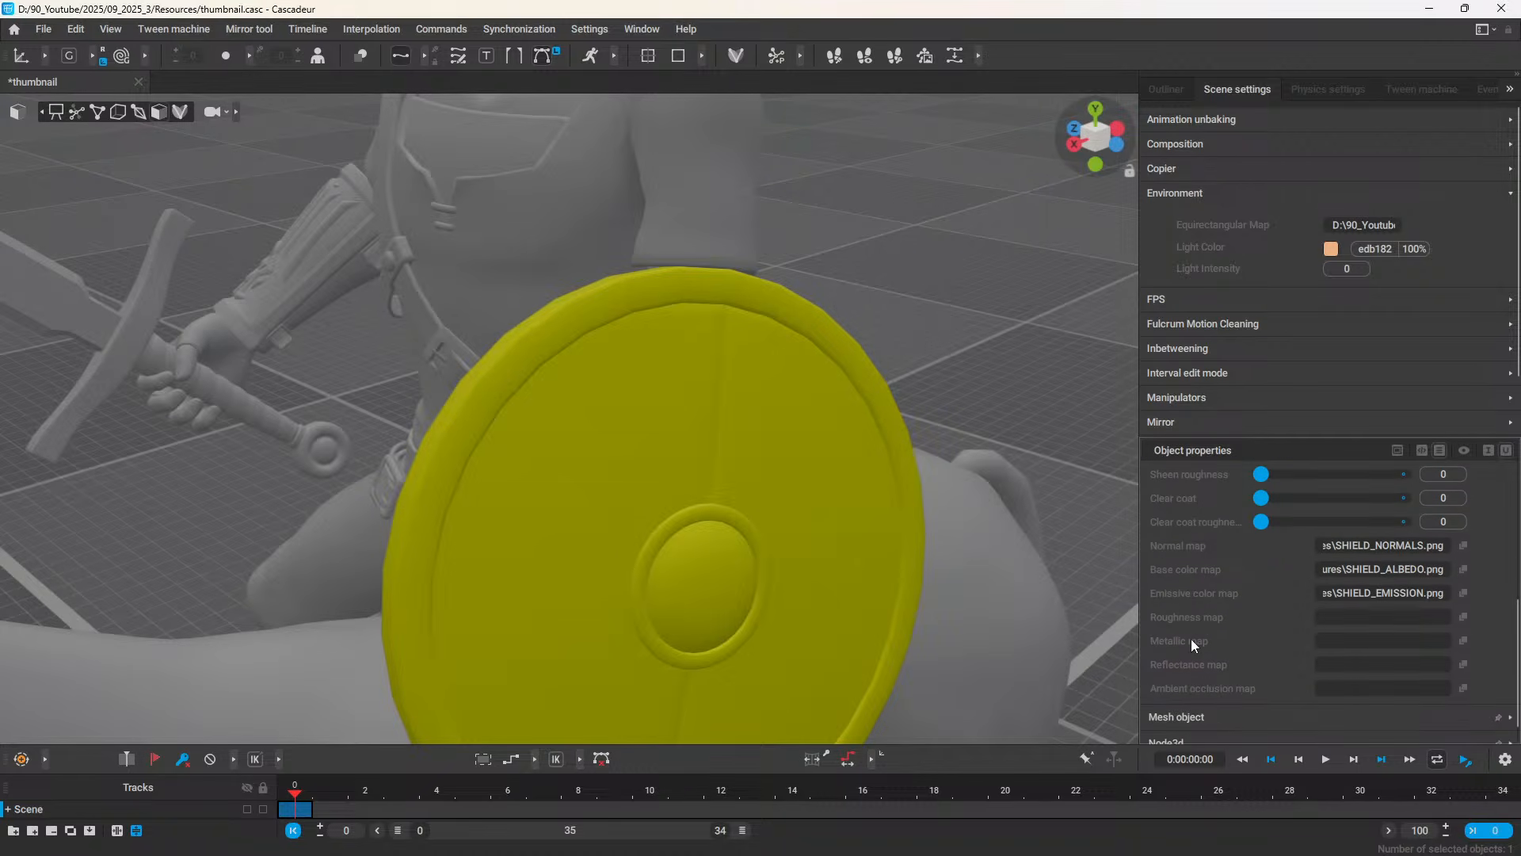
scroll(1194, 643, down, 1)
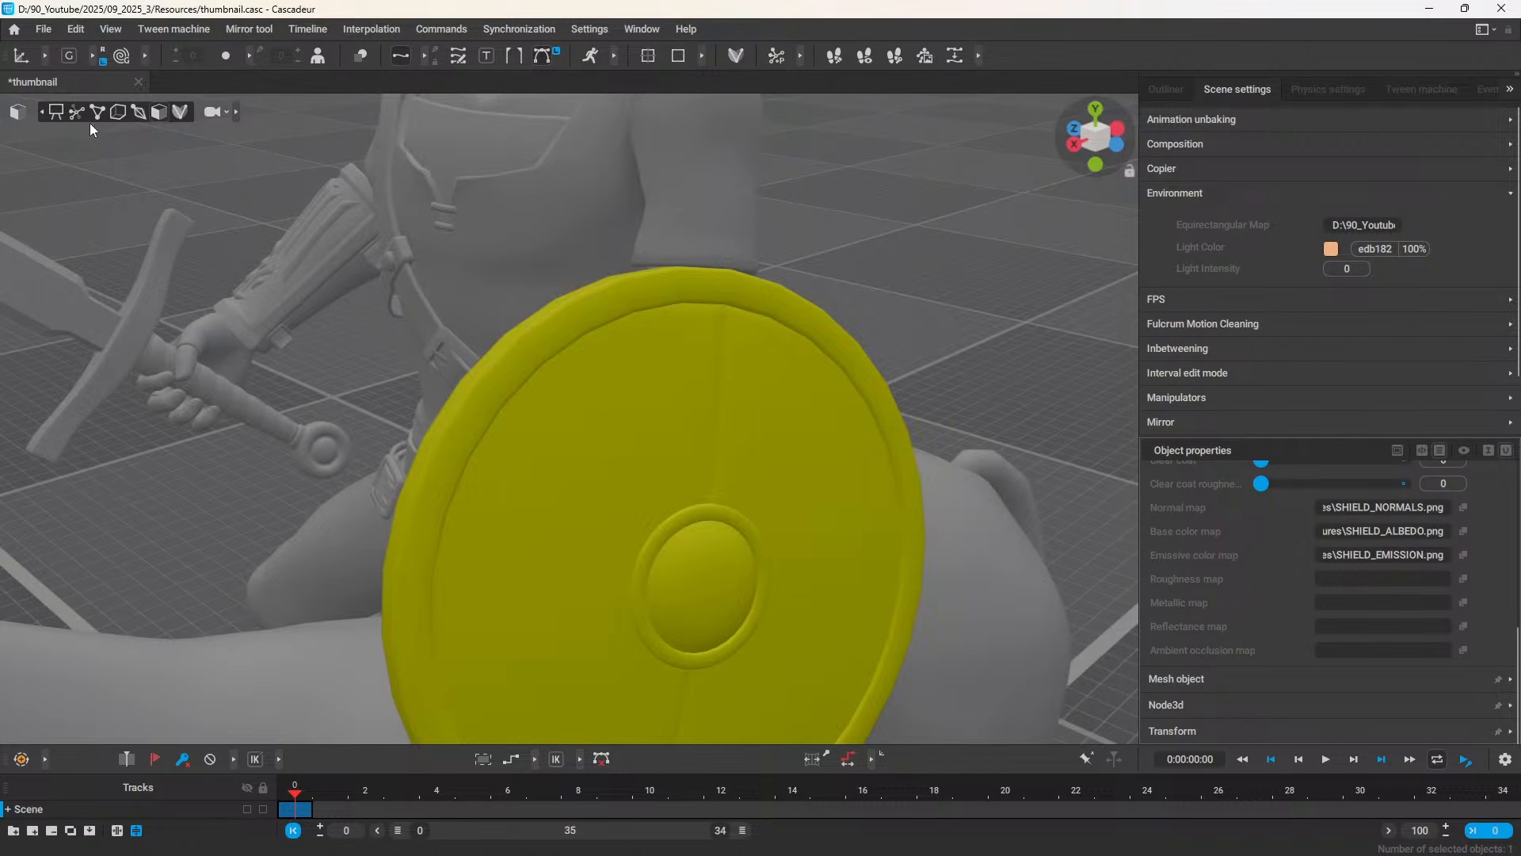
click(57, 114)
scroll(607, 329, down, 5)
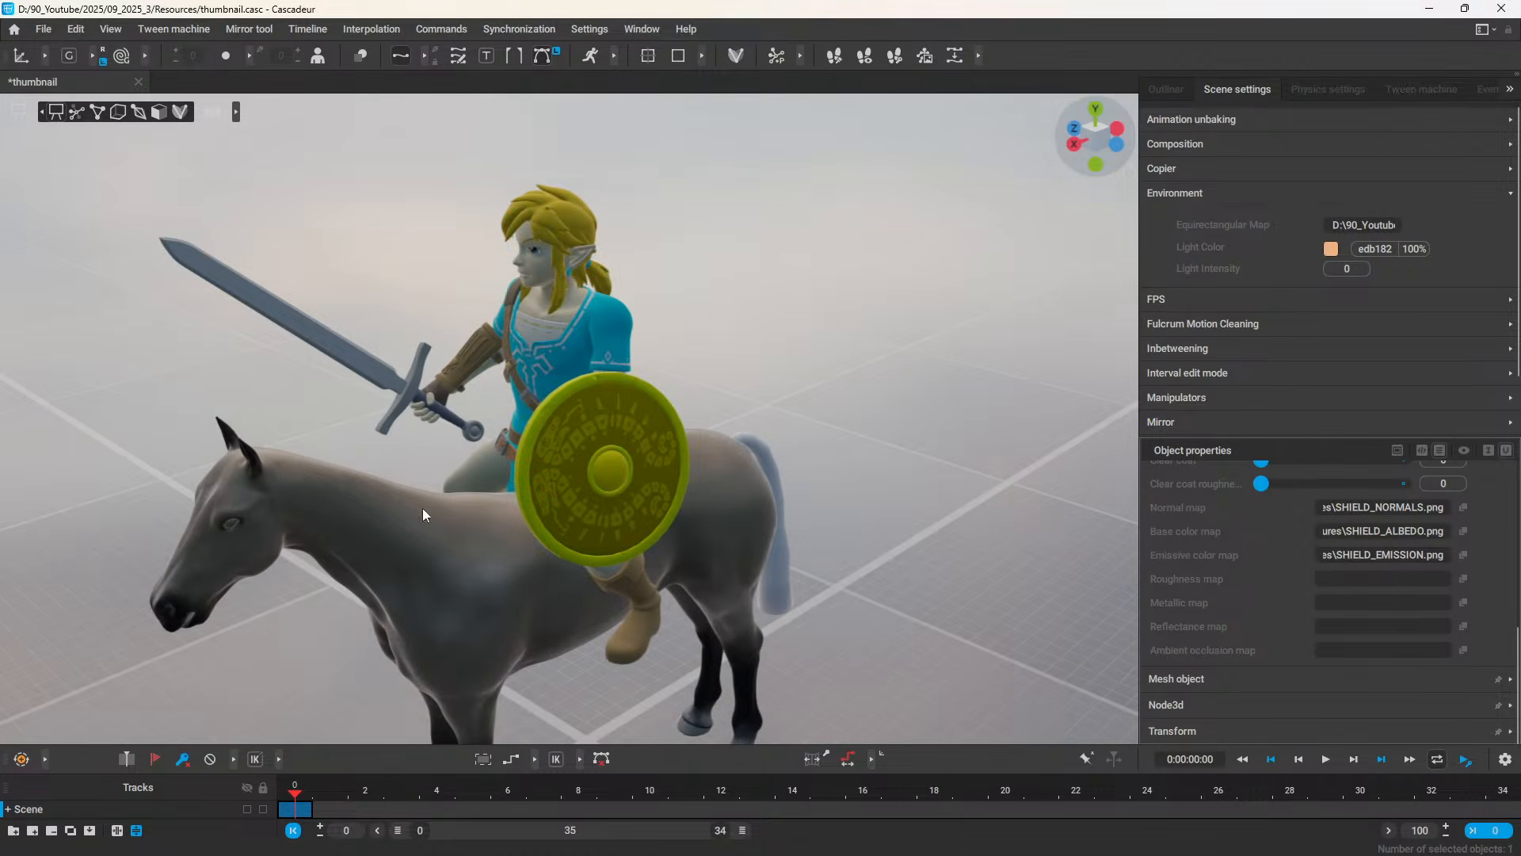
Step: Examine the shield's material parameters, from Base color and Roughness through Sheen and Clear coat
scroll(1173, 592, up, 6)
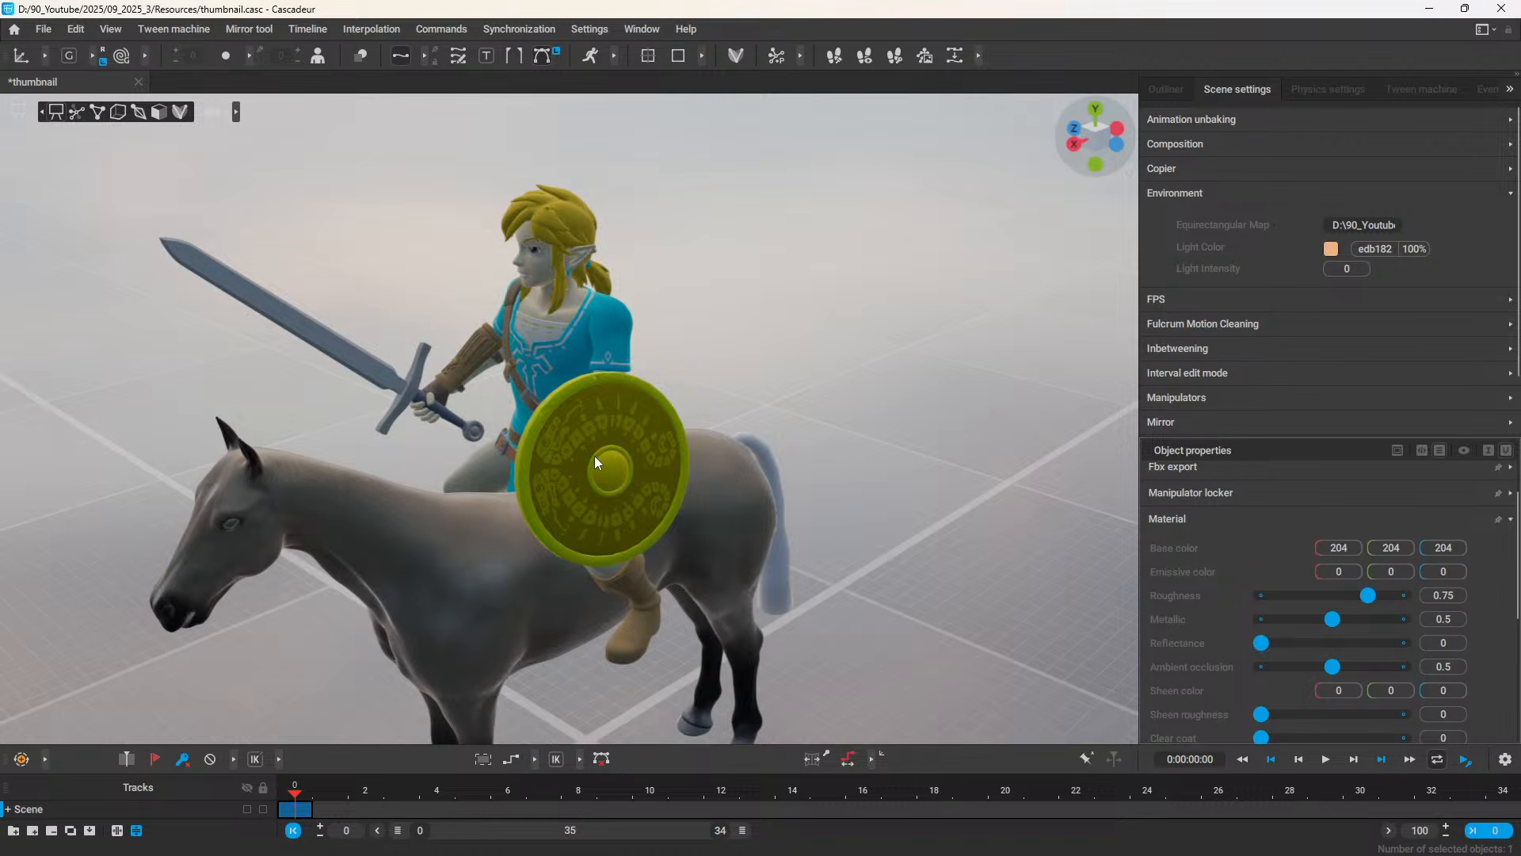
scroll(706, 553, down, 2)
scroll(709, 555, up, 2)
scroll(1272, 569, down, 2)
scroll(1236, 587, up, 1)
scroll(1165, 487, up, 1)
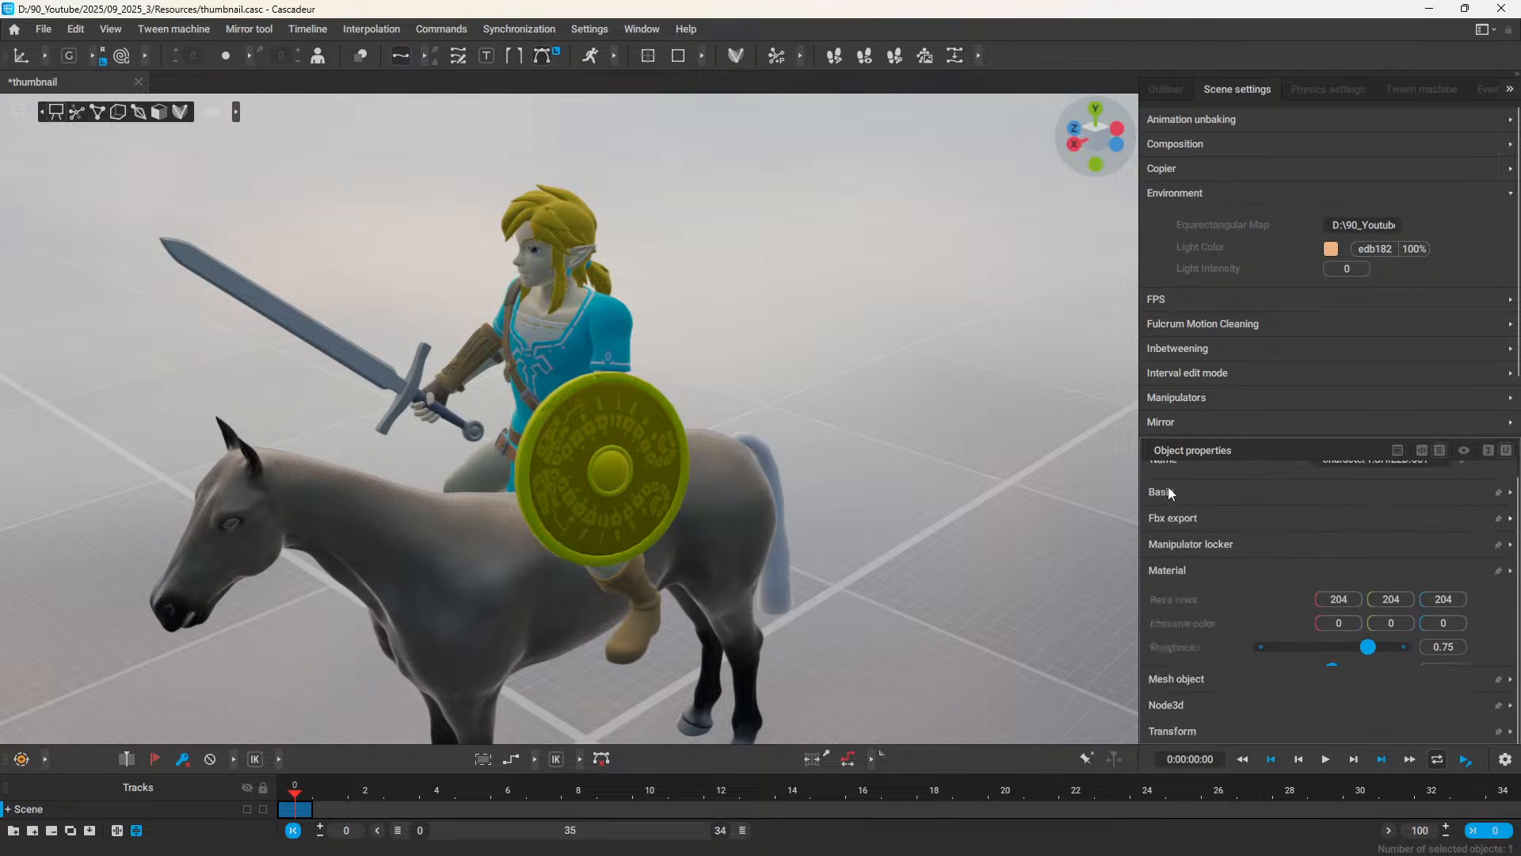
scroll(1194, 586, down, 1)
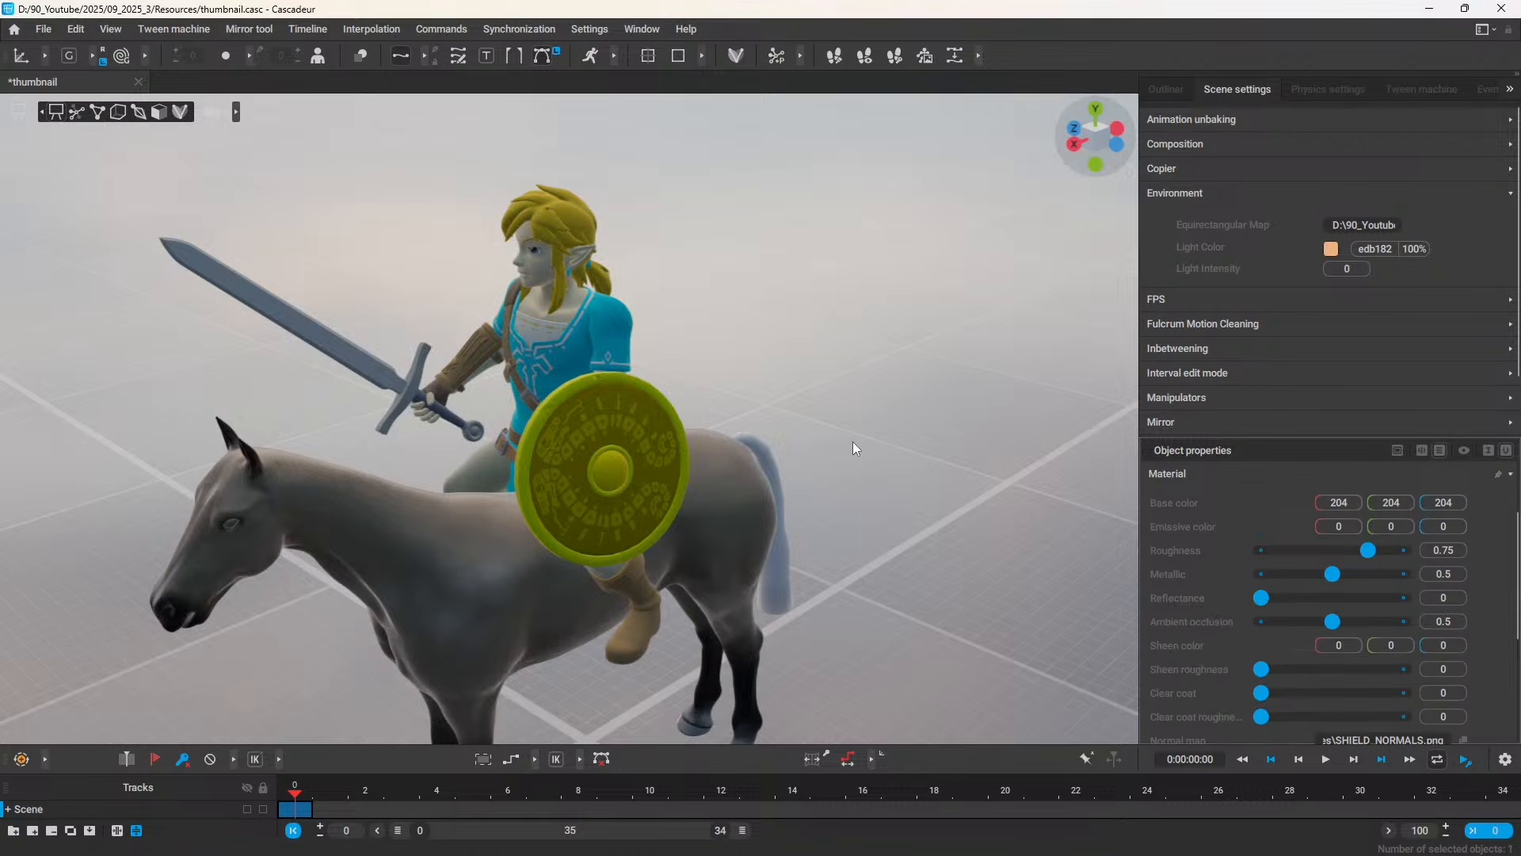
scroll(663, 437, down, 2)
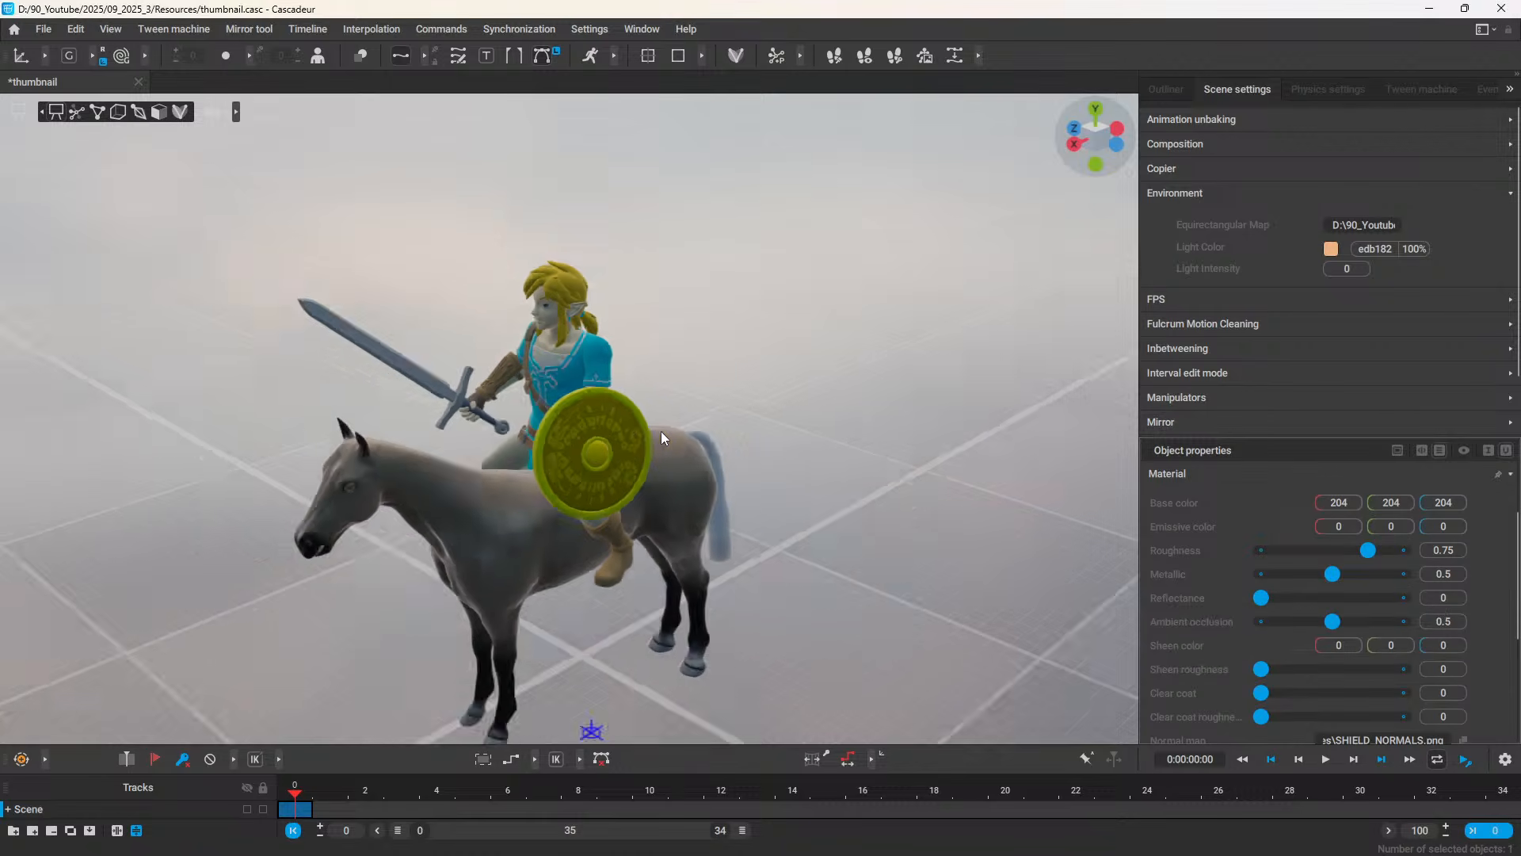
Step: Deselect the shield and switch the scene to Box controller mode
click(738, 364)
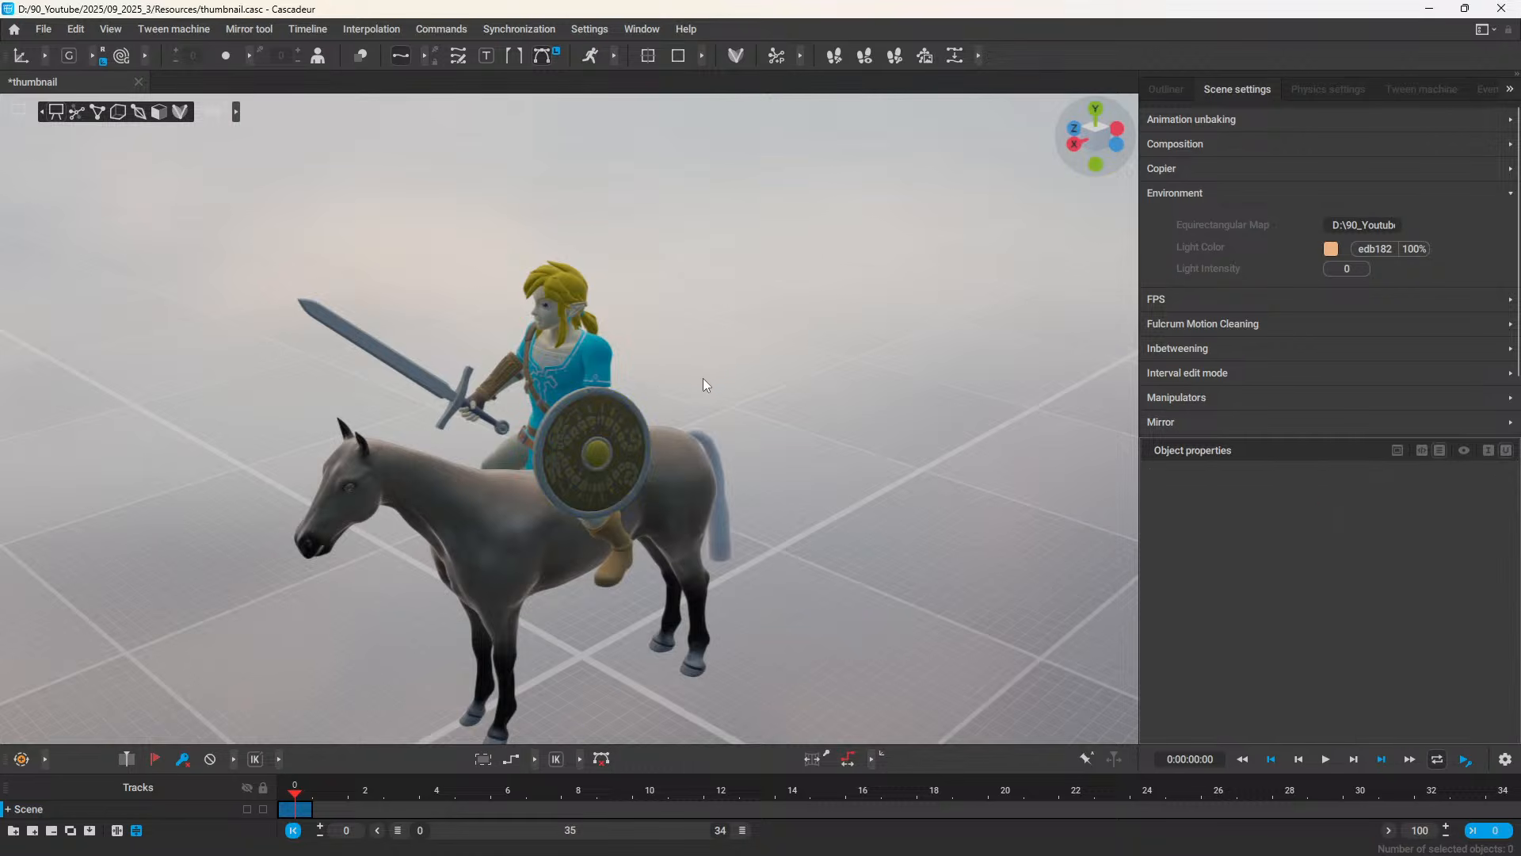
right_drag(637, 378, 553, 332)
click(122, 112)
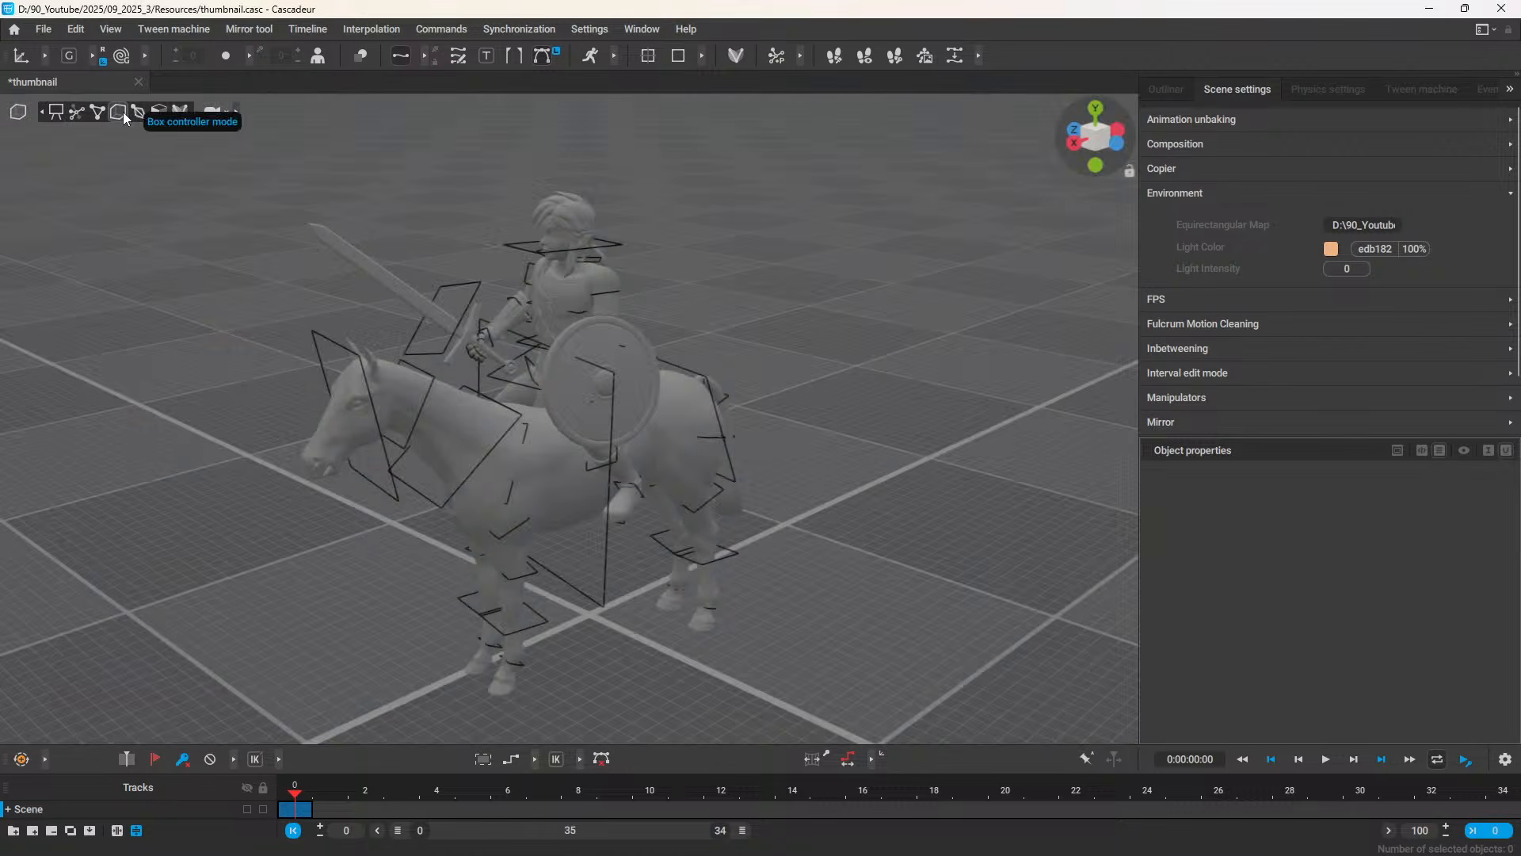
scroll(387, 435, up, 3)
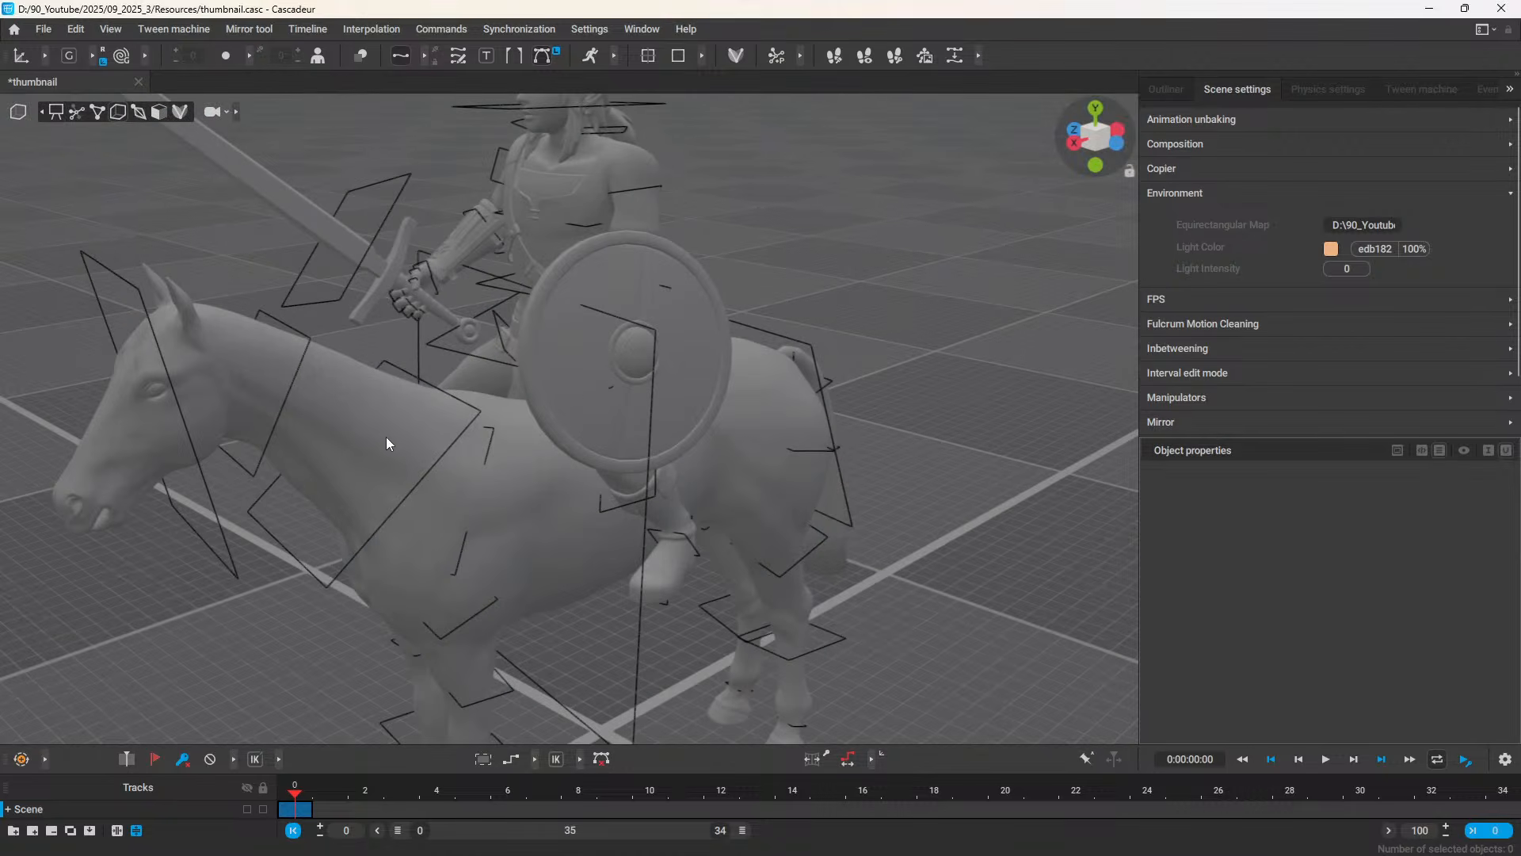
Step: Select the box controllers of the sword, the horse's head and the horse's spine one after another to test picking
click(406, 176)
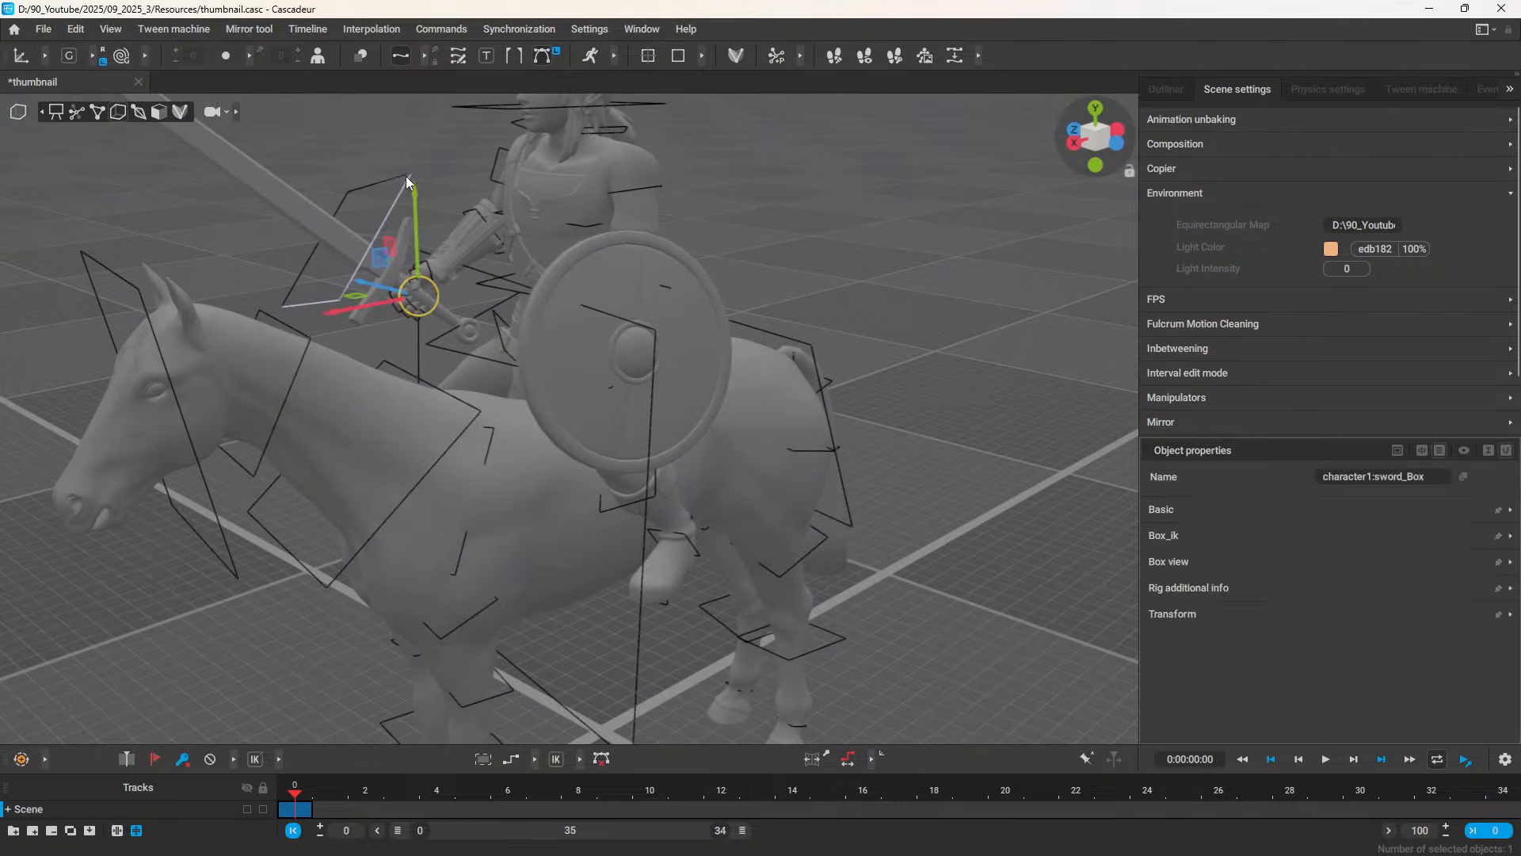
right_drag(184, 249, 145, 362)
click(145, 355)
click(245, 382)
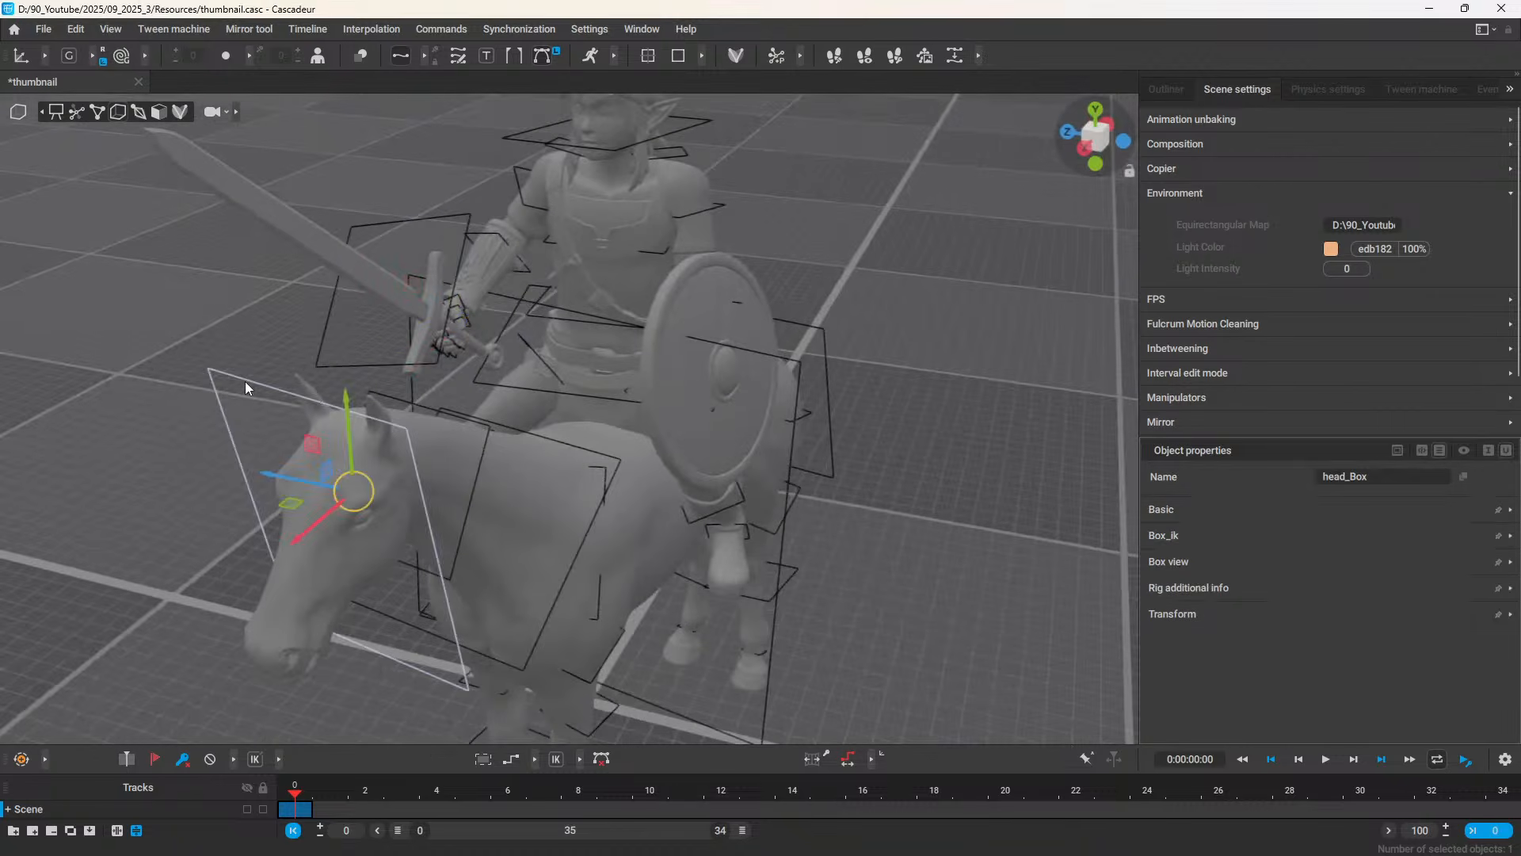
click(762, 700)
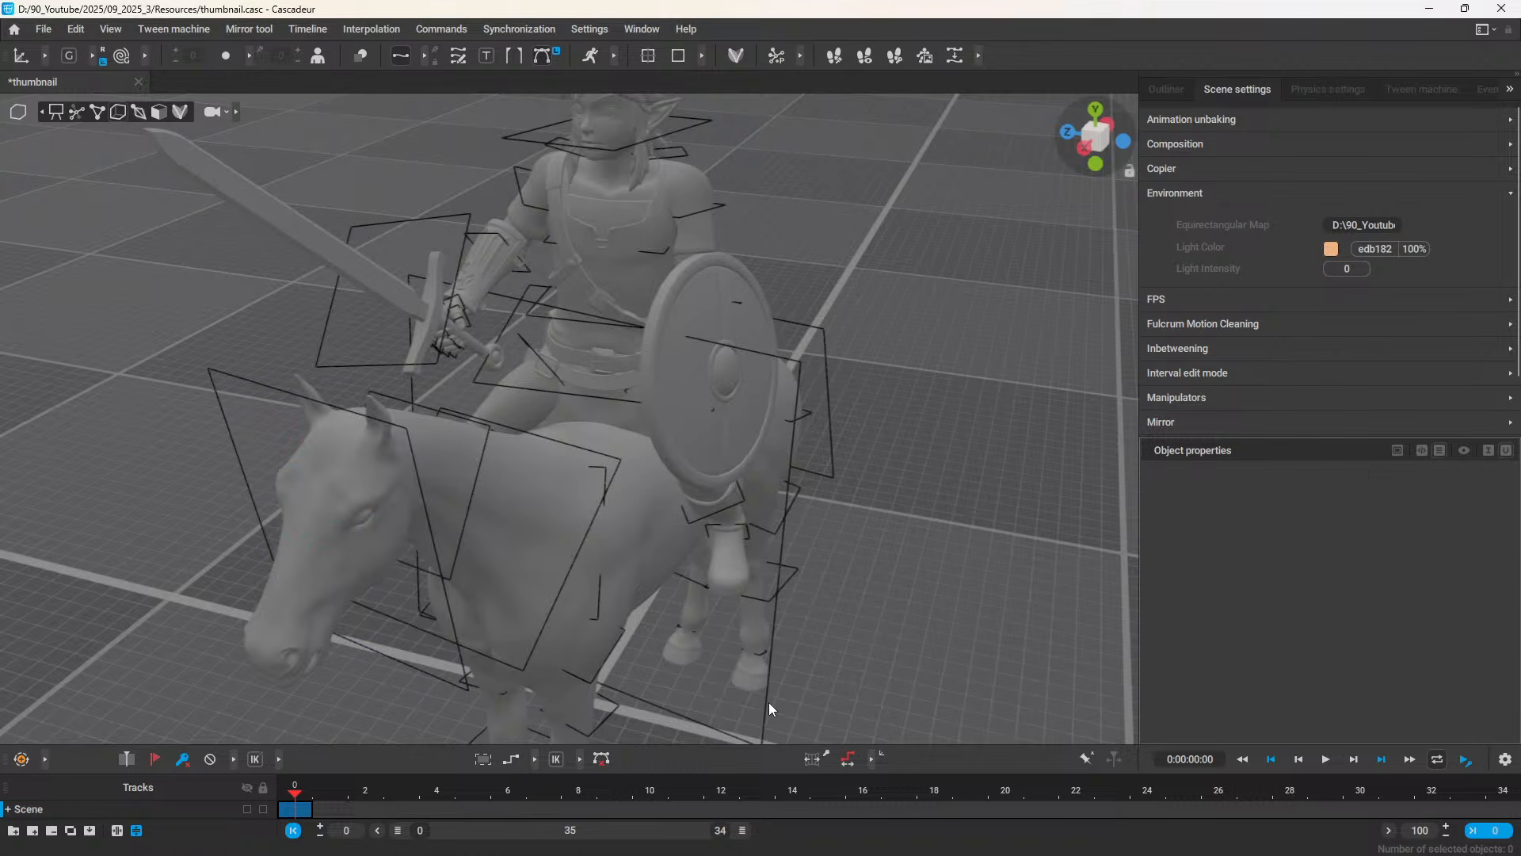
click(768, 703)
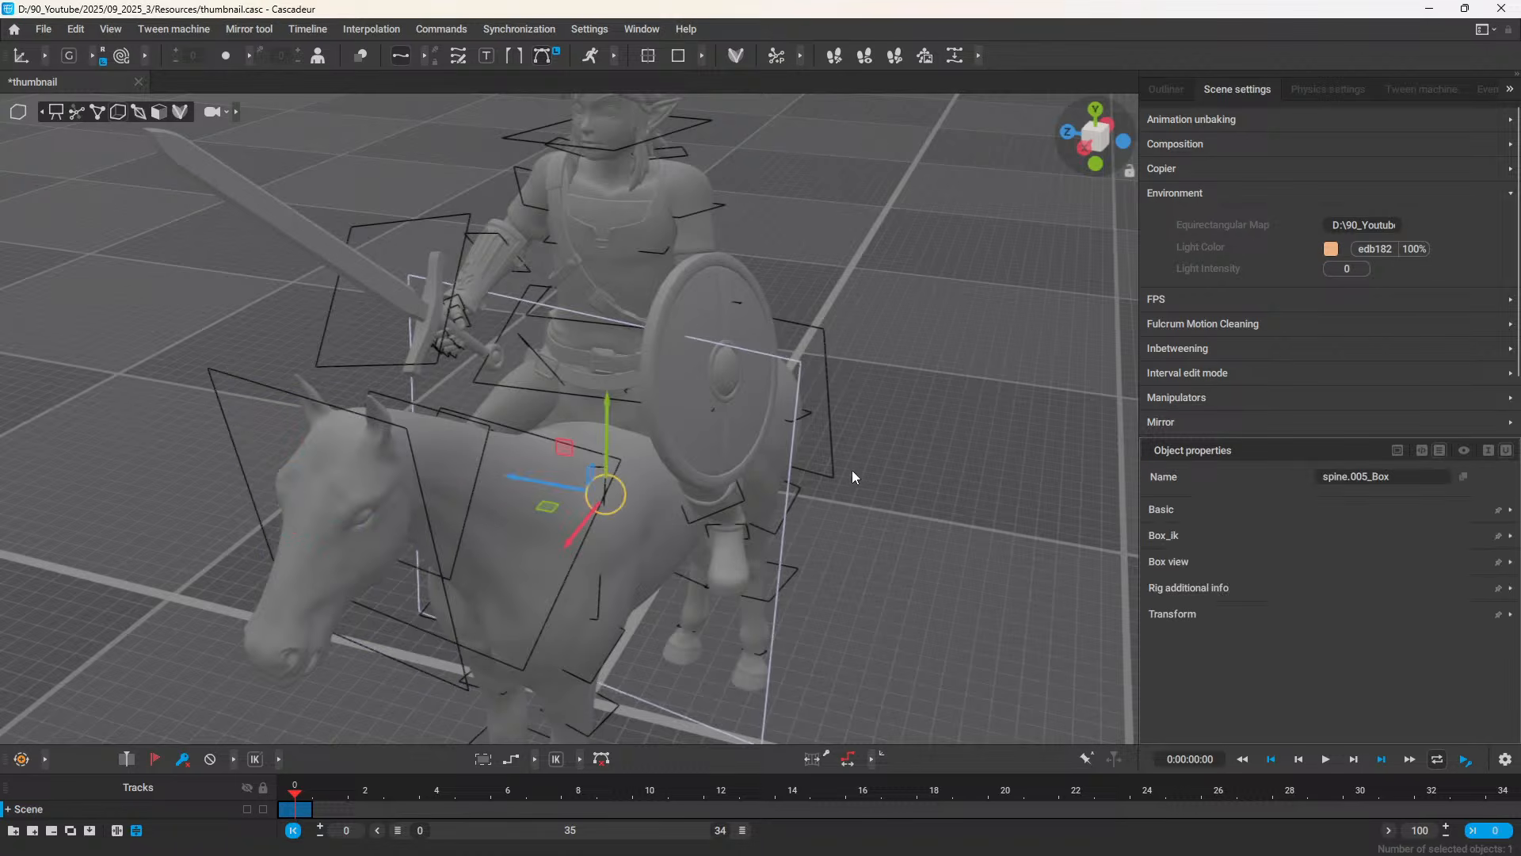
click(827, 435)
click(821, 420)
scroll(561, 298, up, 3)
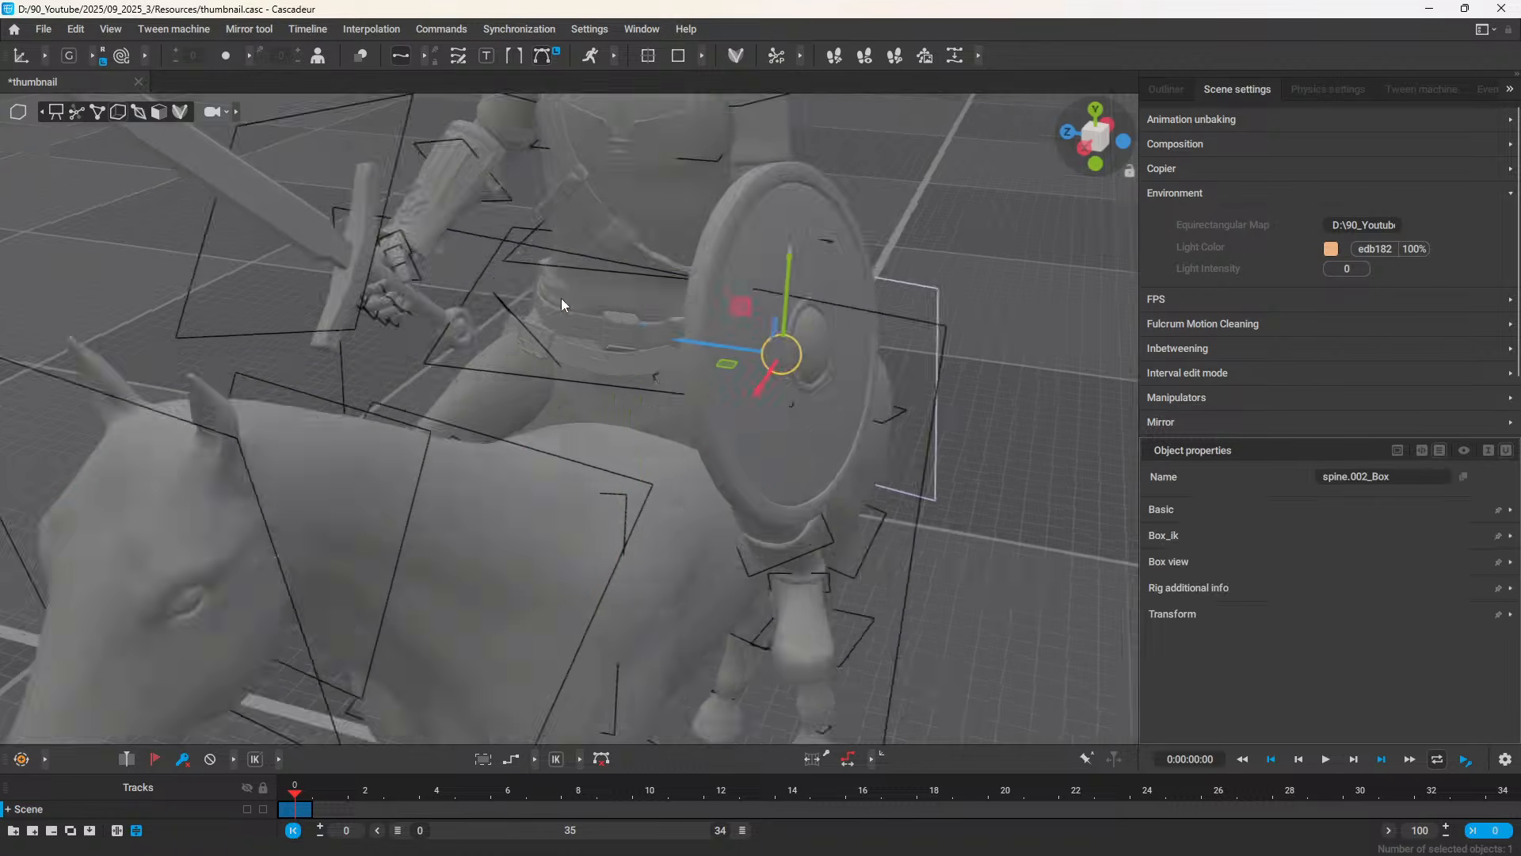
Step: Test selecting all of the horse's box controllers against a single spine box, and clear the selection
click(623, 266)
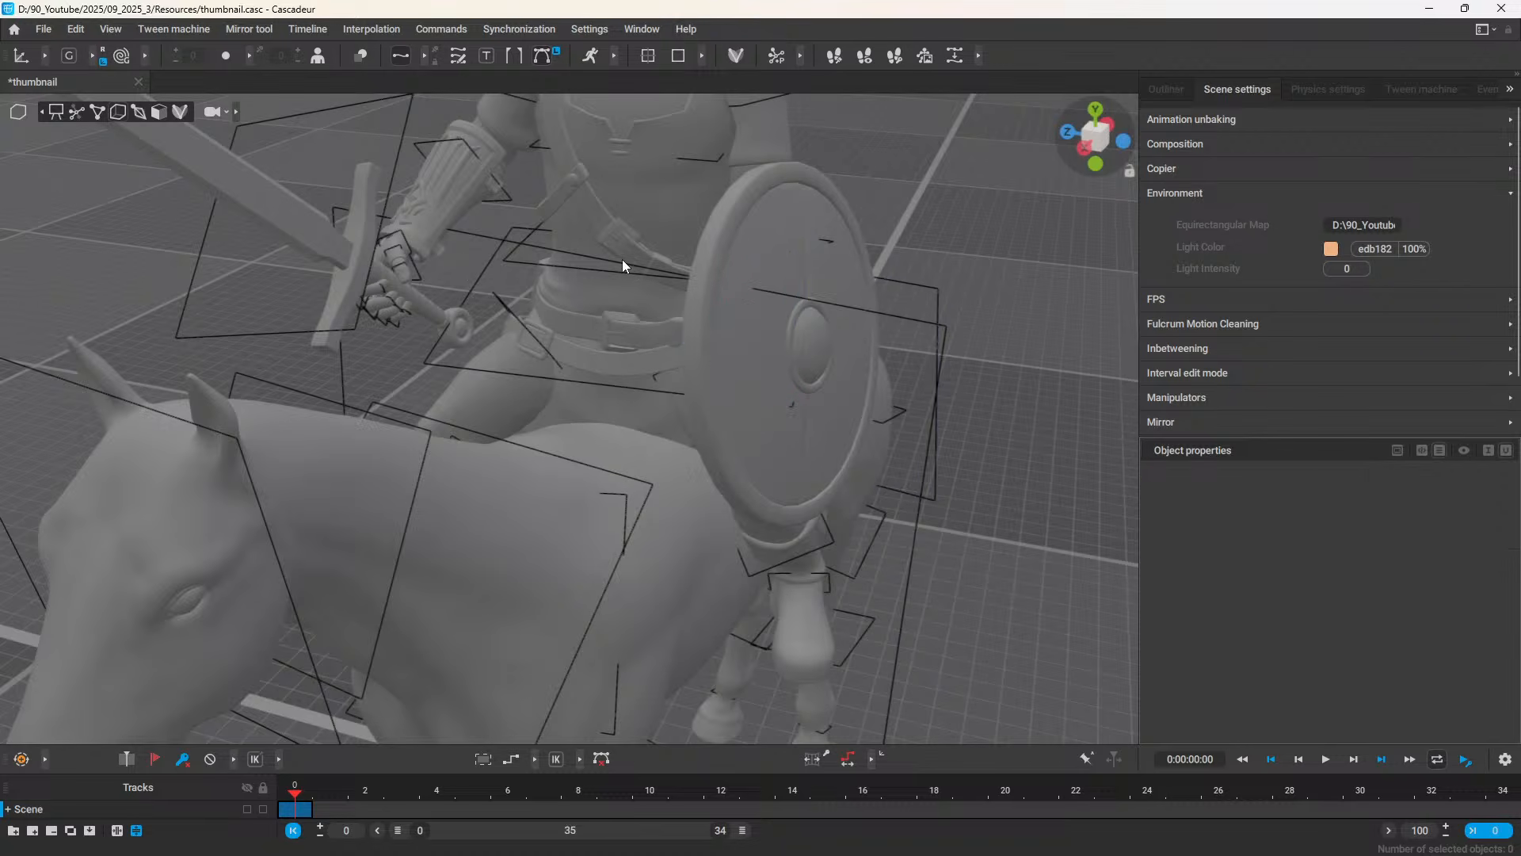
key(ctrl+a)
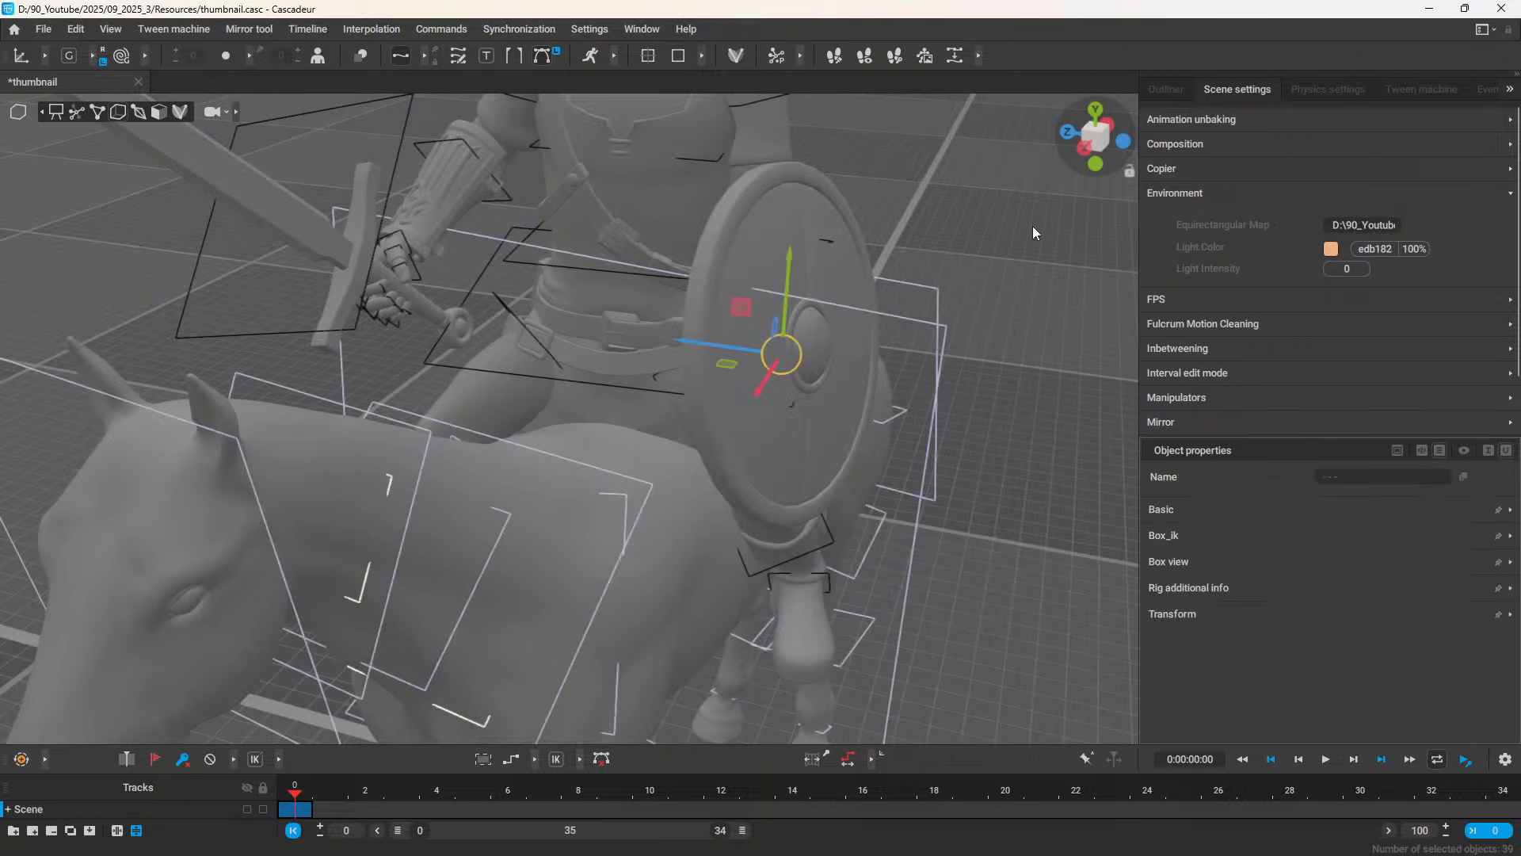
click(654, 228)
click(615, 258)
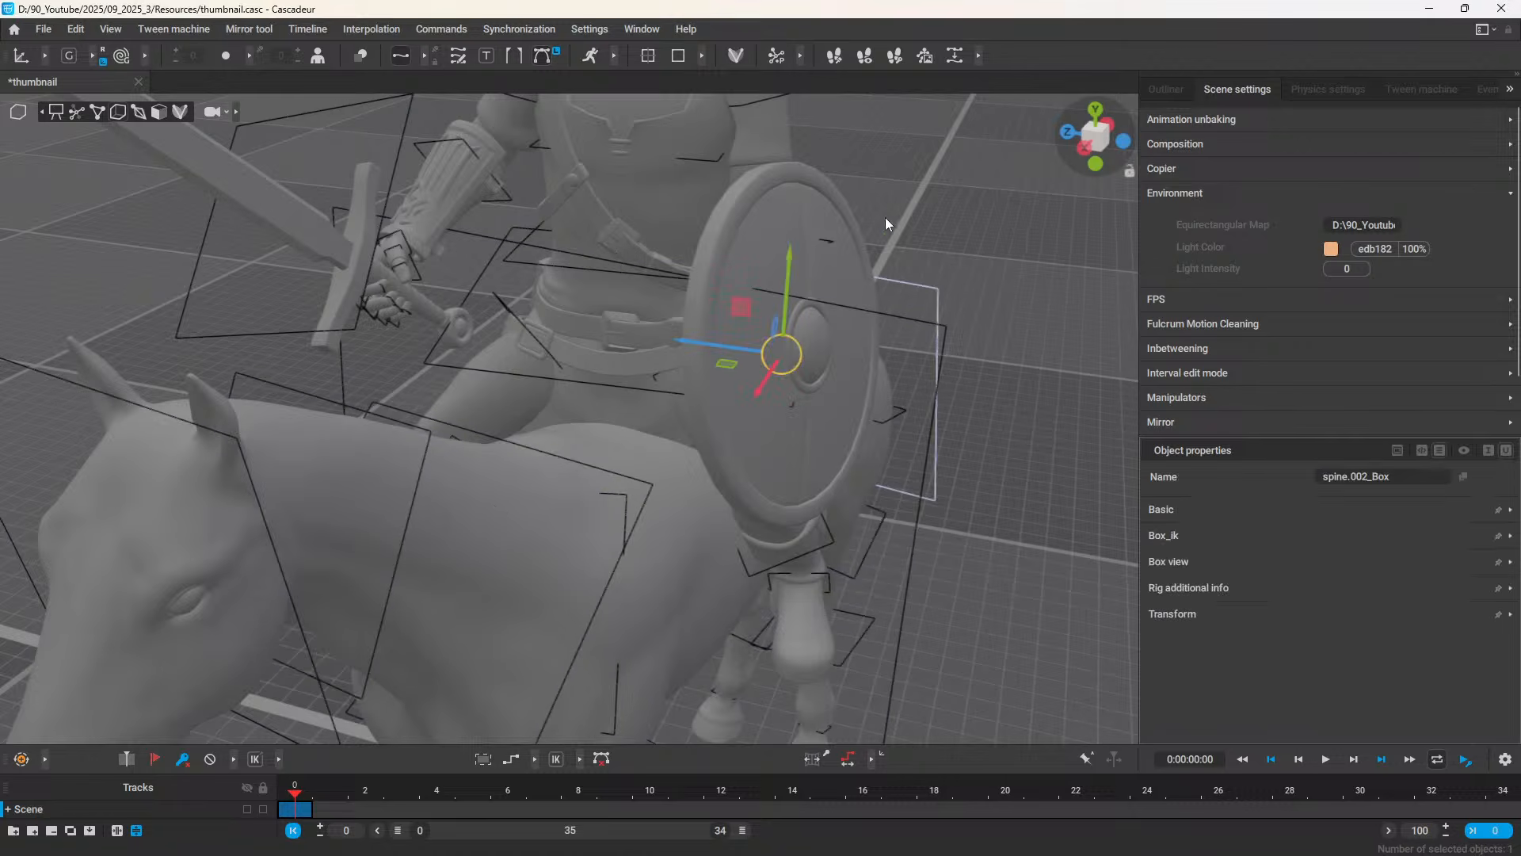
click(688, 241)
Step: Pick the pinky finger box controller on the rider's sword hand up close and deselect it
scroll(464, 234, up, 3)
alt+drag(464, 234, 361, 228)
alt+middle_drag(361, 228, 601, 301)
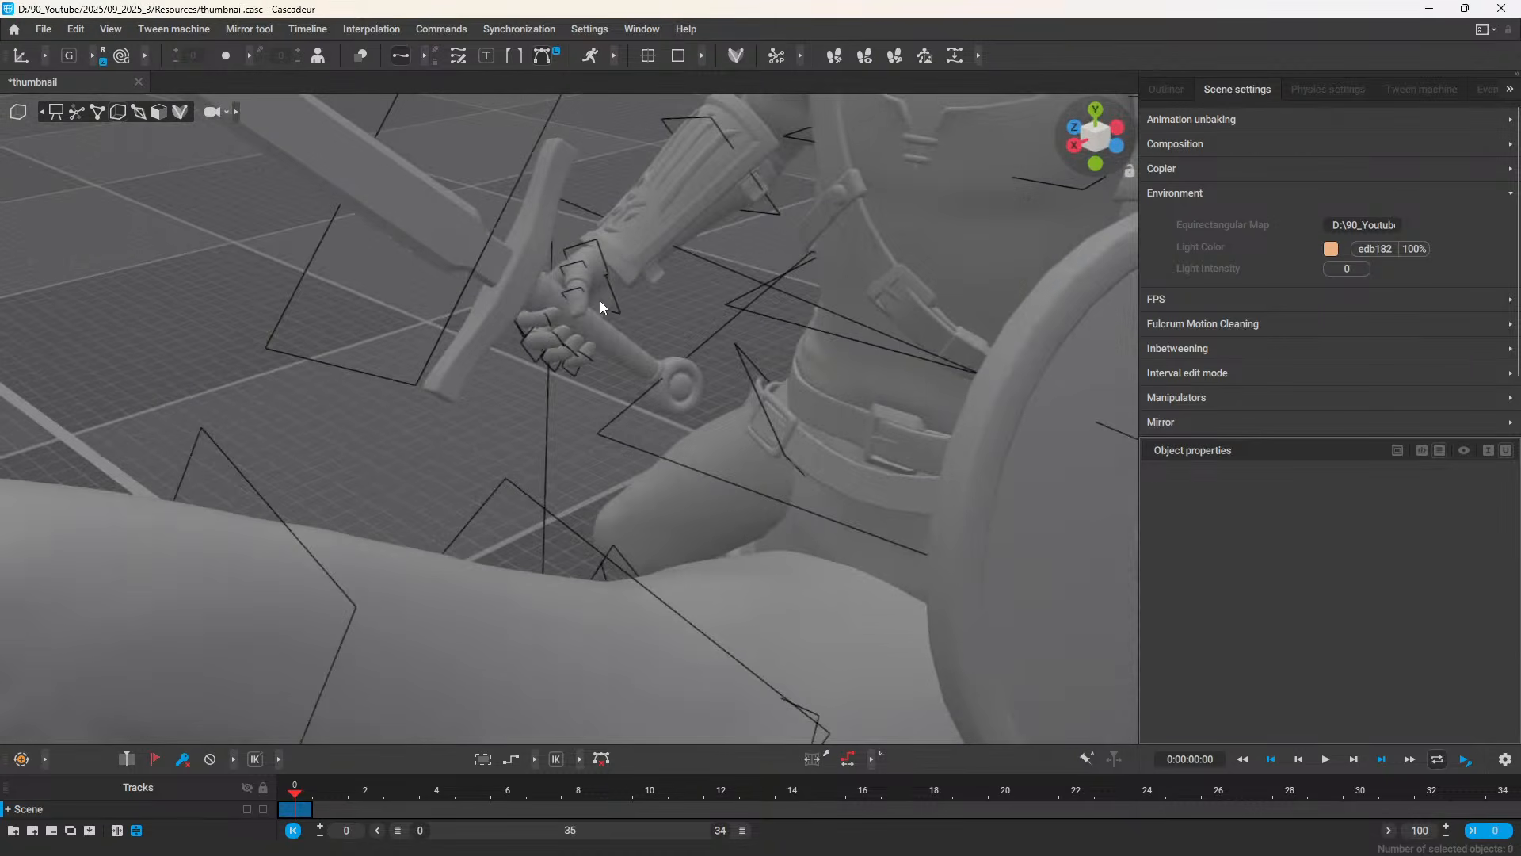
scroll(550, 320, up, 4)
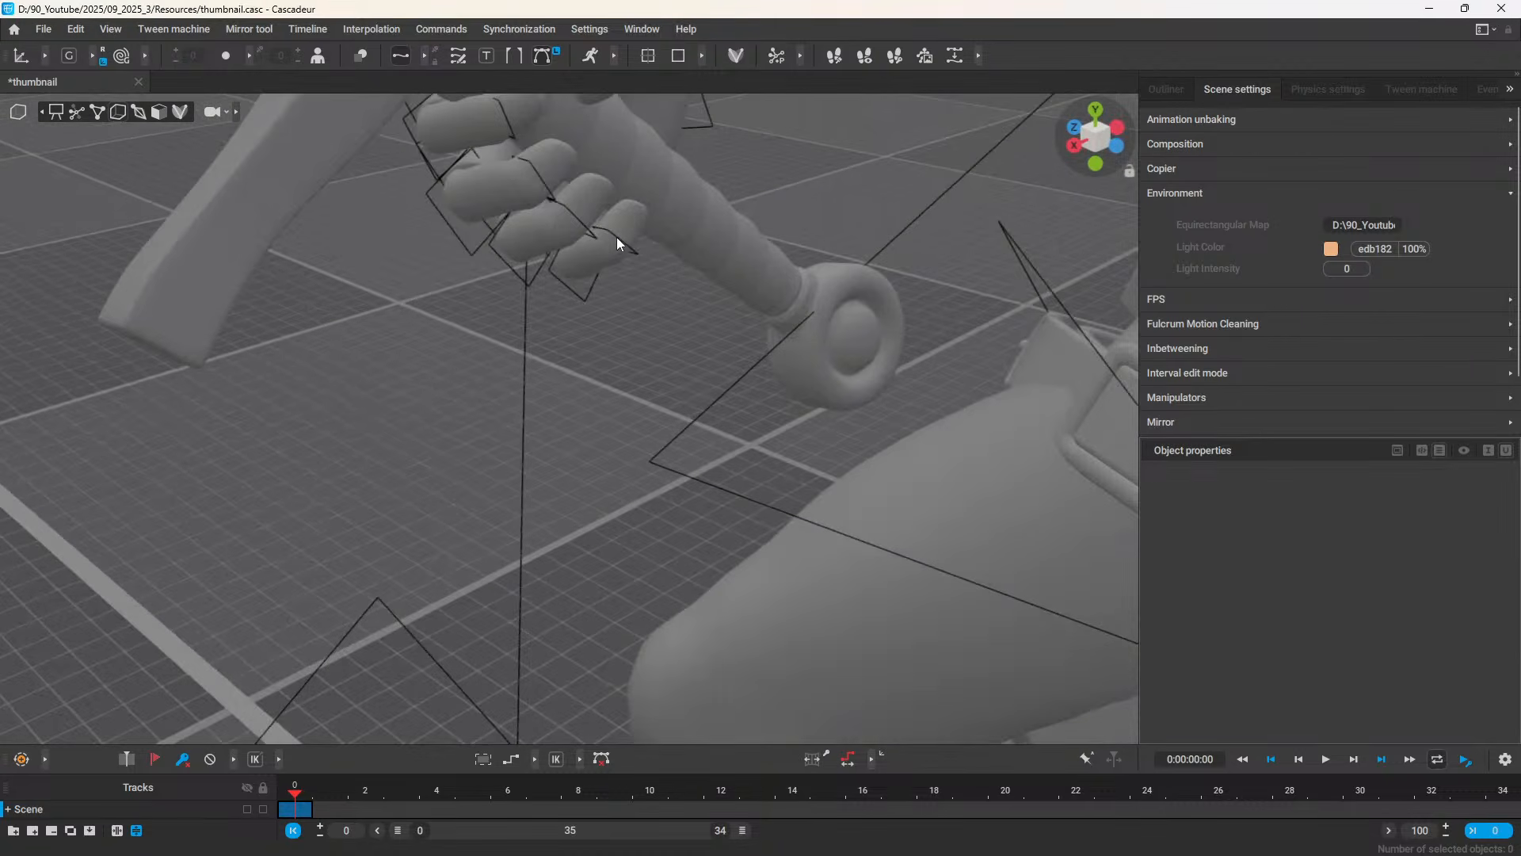
click(577, 297)
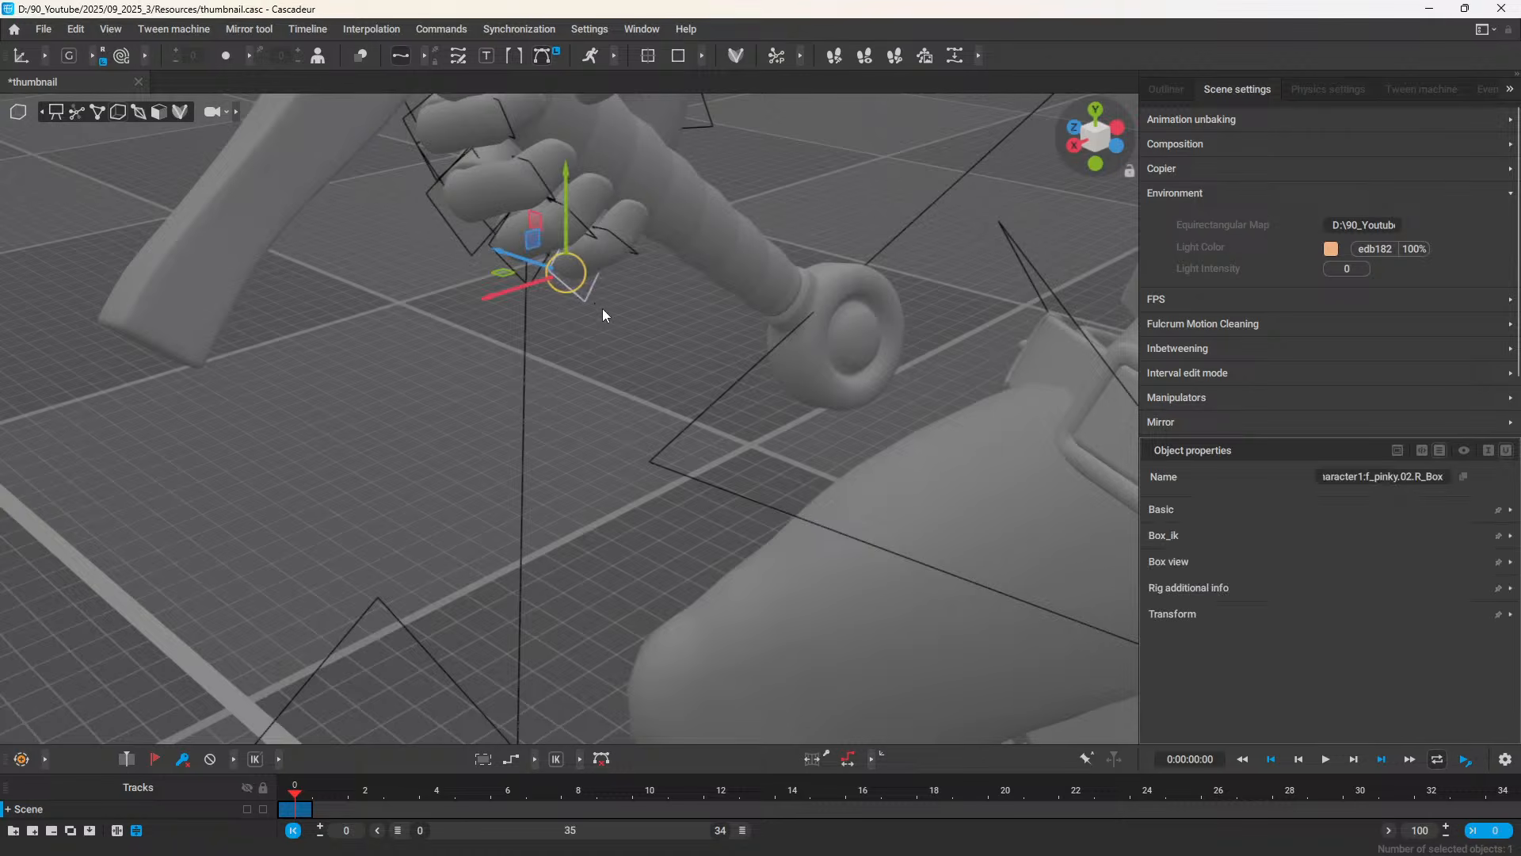
click(602, 308)
Step: Test area selection of the box controllers around the rider's arms and torso, and clear the selection
scroll(594, 314, down, 5)
alt+drag(444, 401, 755, 382)
alt+middle_drag(754, 382, 700, 422)
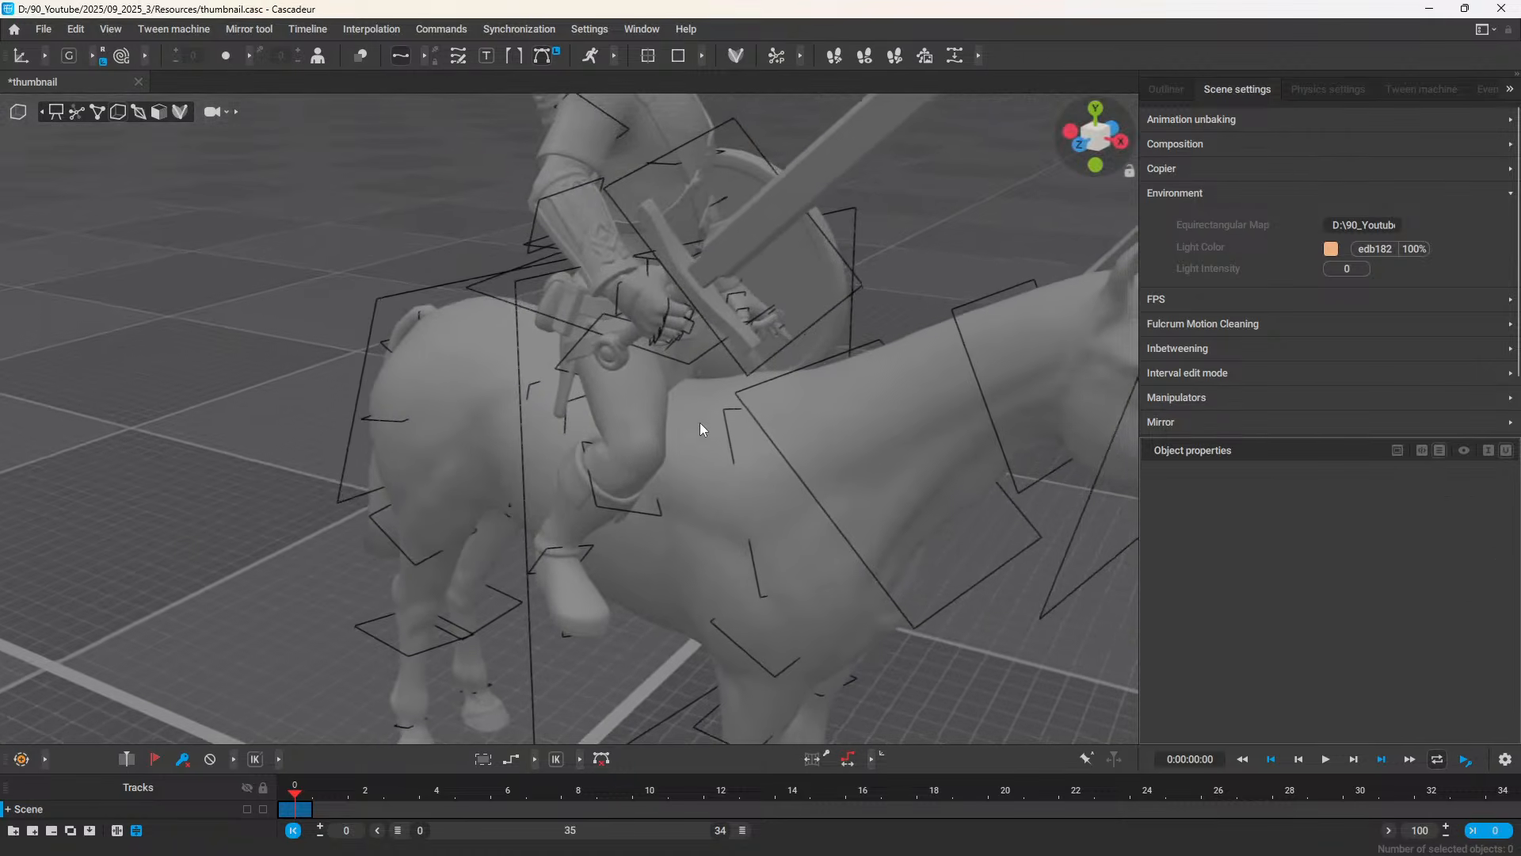
drag(588, 297, 744, 365)
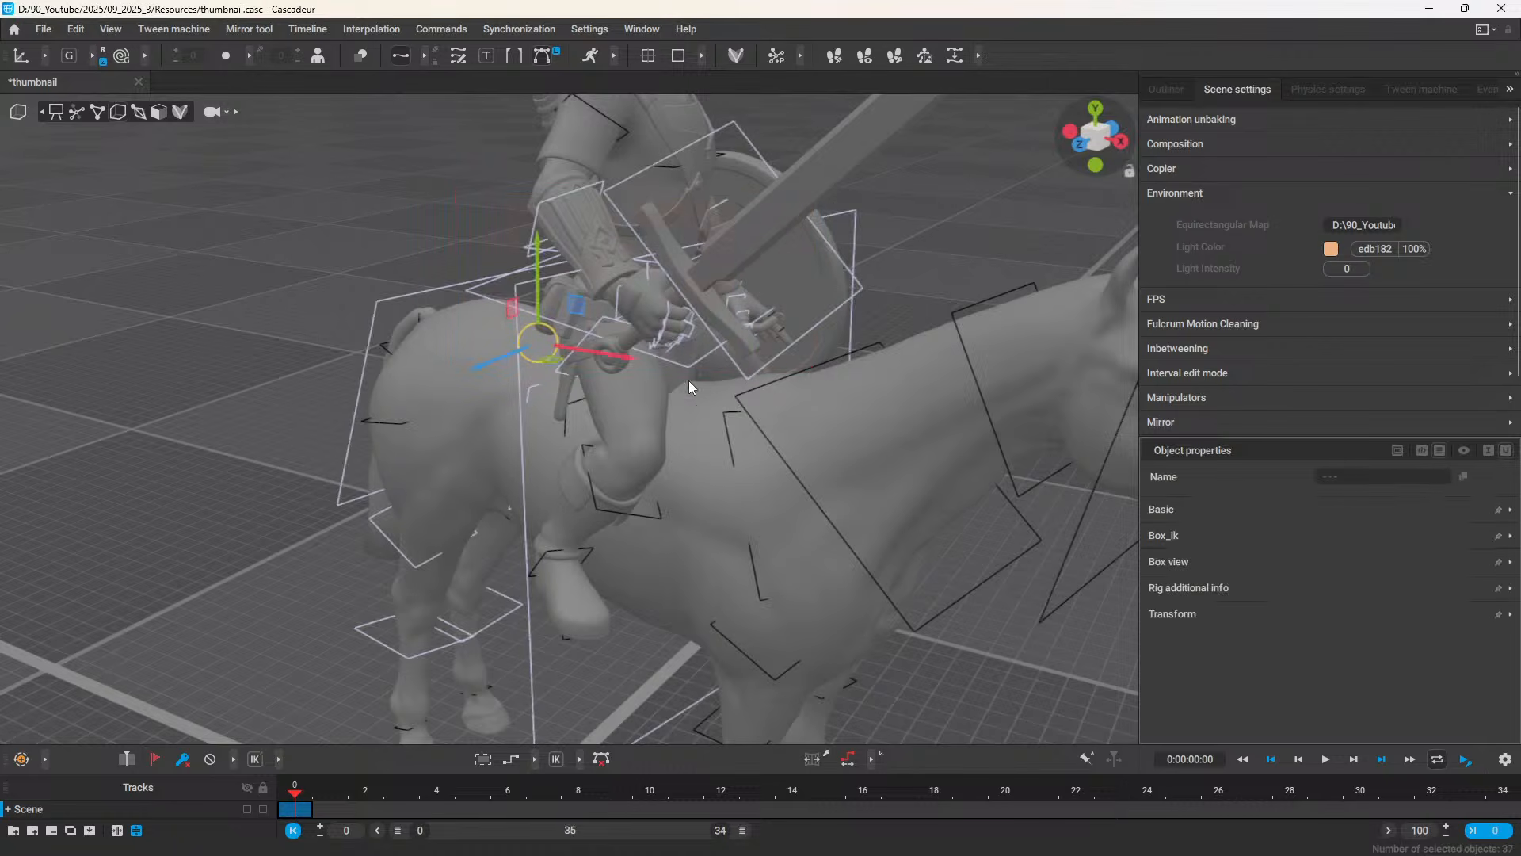
scroll(386, 591, down, 2)
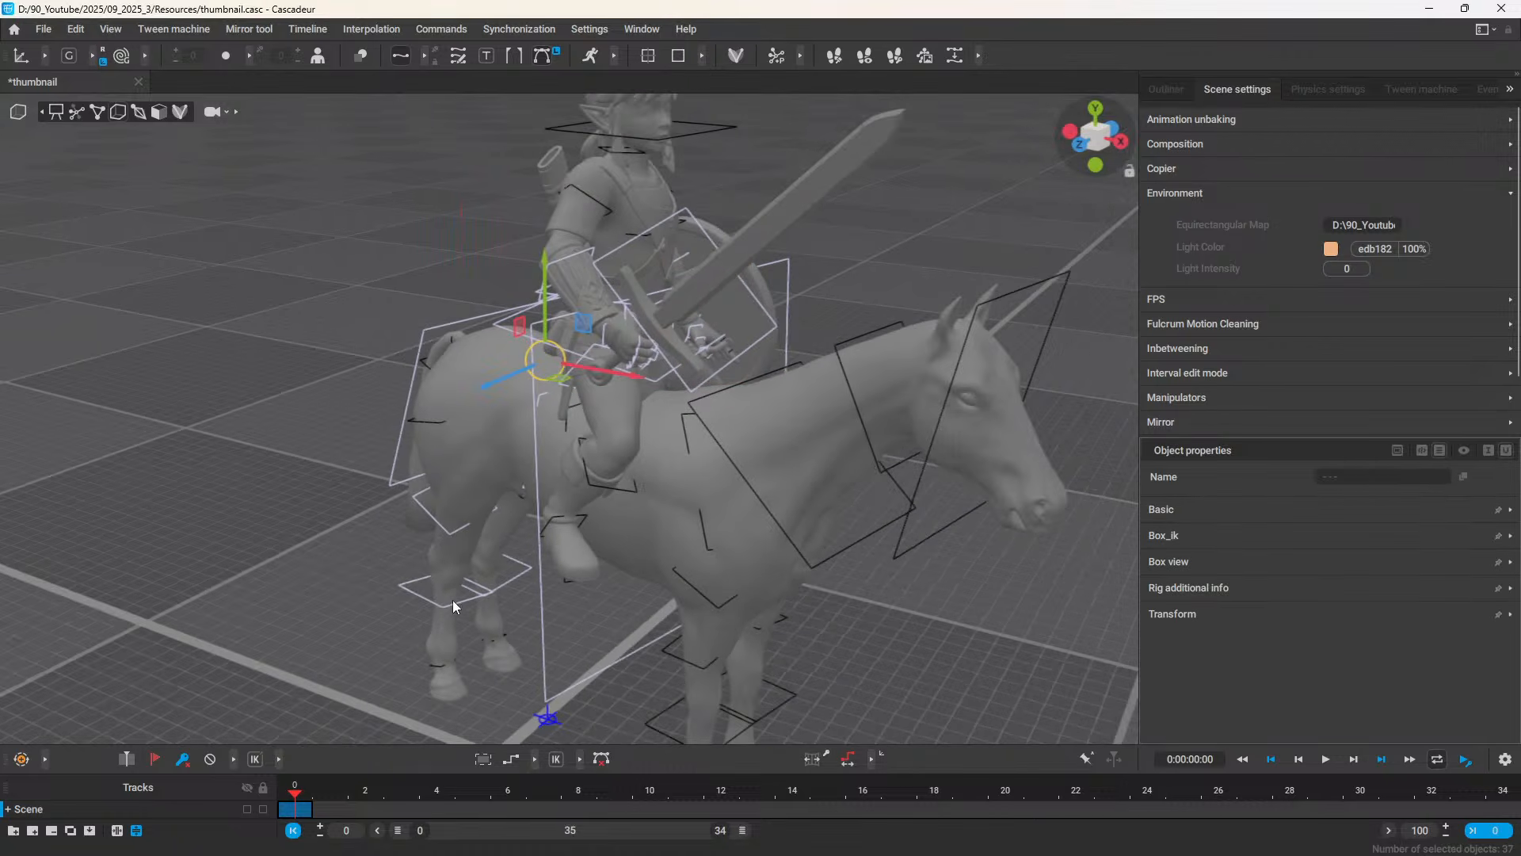
drag(461, 154, 724, 320)
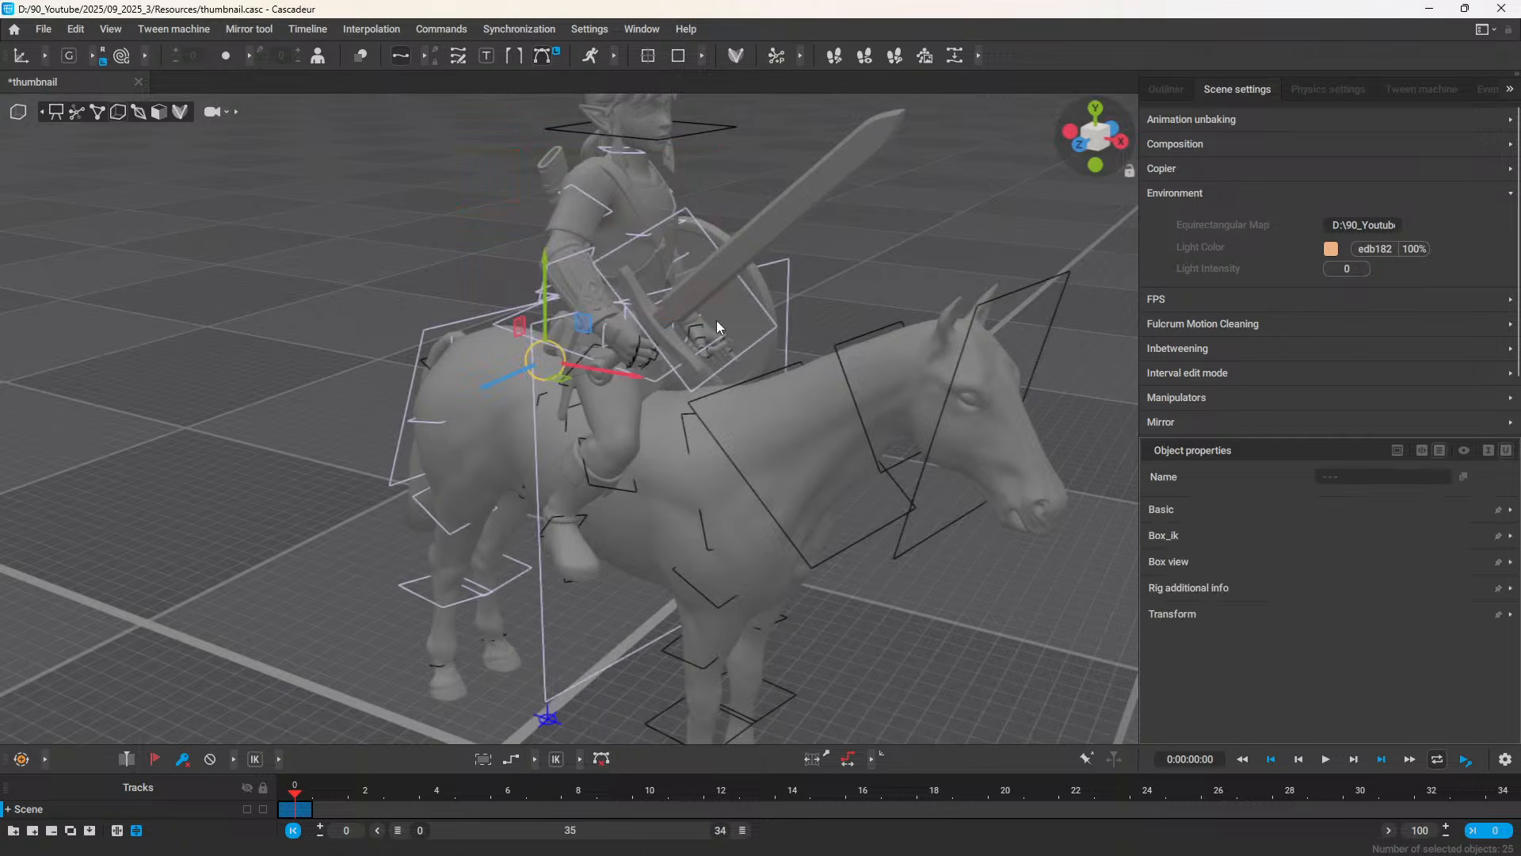
click(417, 183)
drag(462, 231, 657, 346)
click(160, 431)
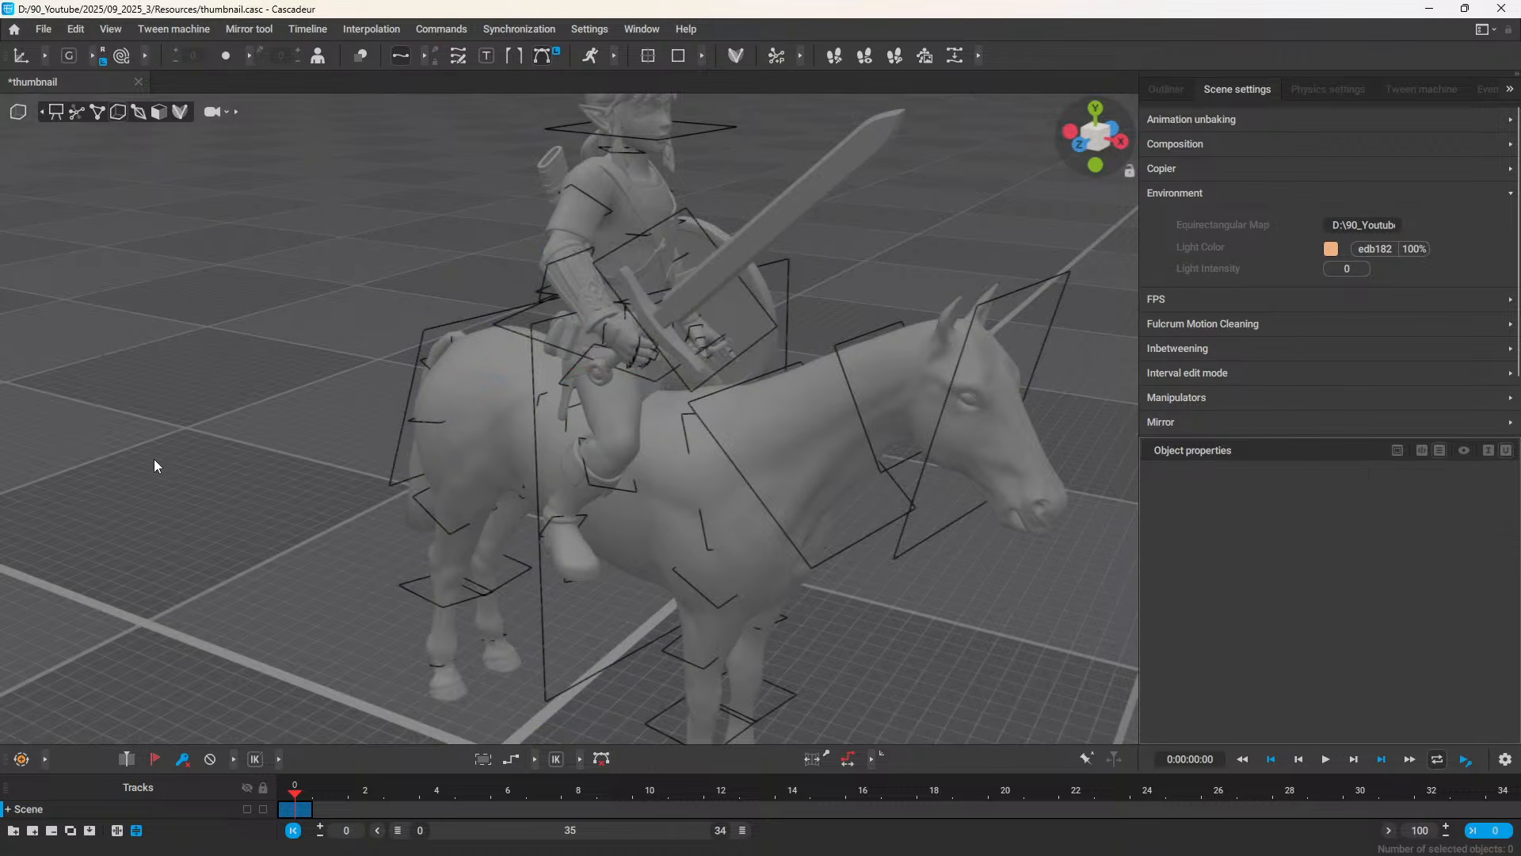
Step: Show the point controllers, switch to the mode displaying joints and rigid bodies, and inspect the horse's tail and hind leg
click(89, 112)
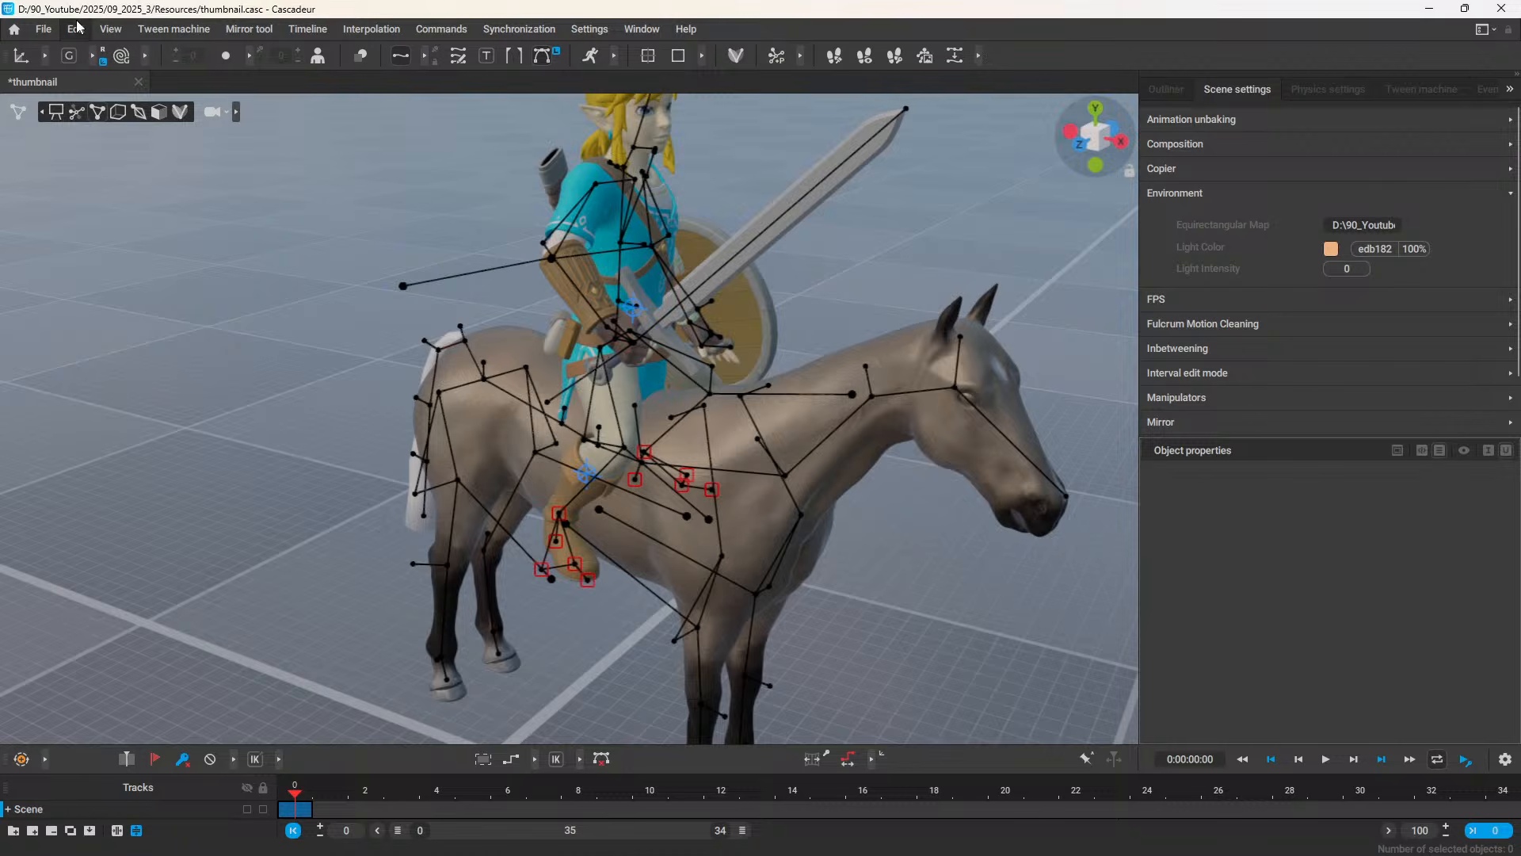
click(180, 112)
scroll(445, 292, up, 4)
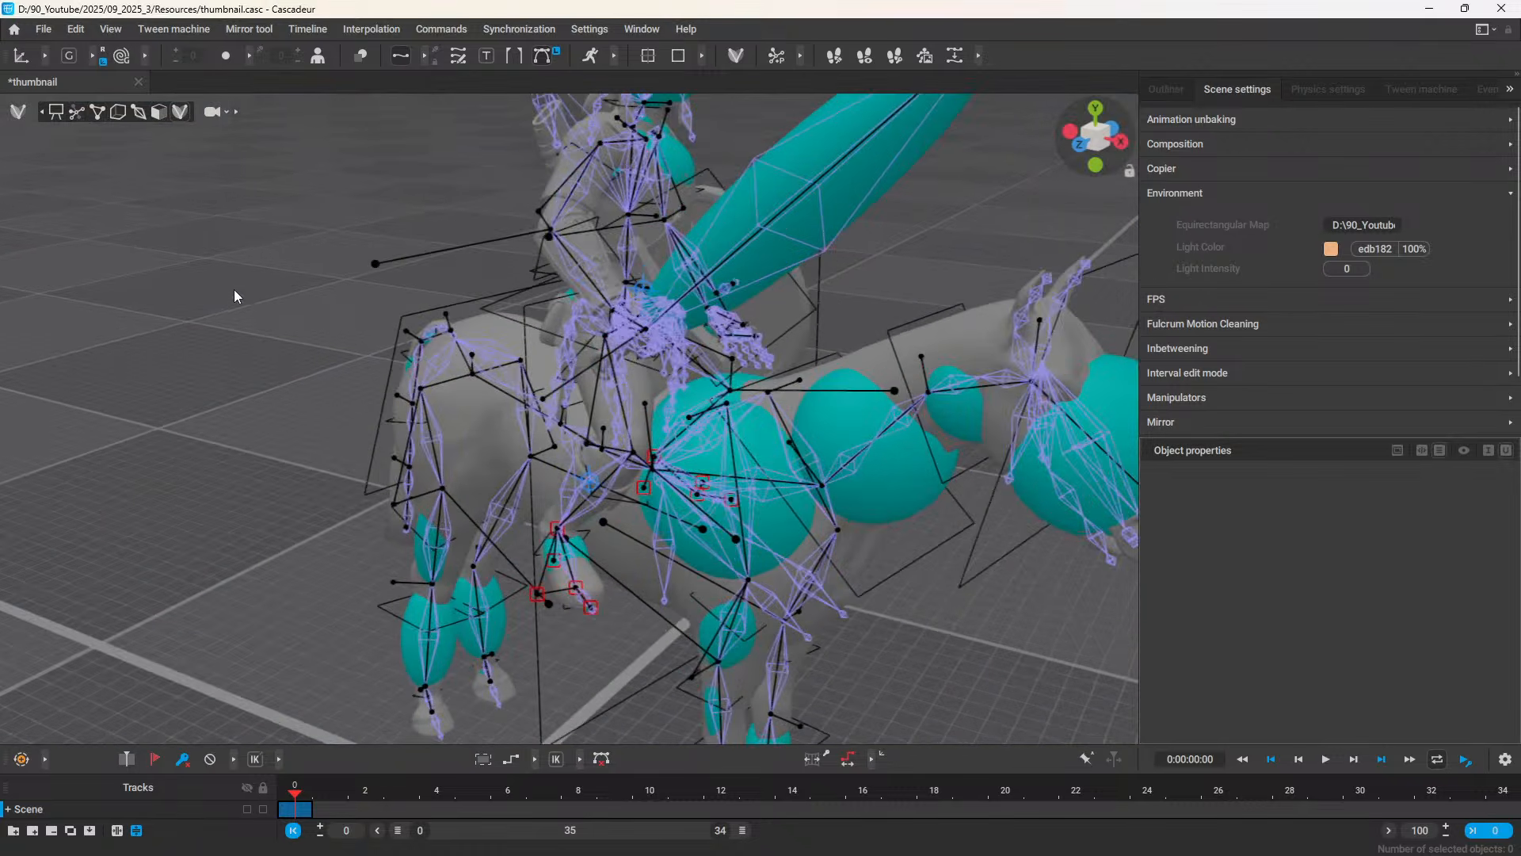
alt+drag(235, 289, 341, 286)
alt+middle_drag(341, 287, 526, 373)
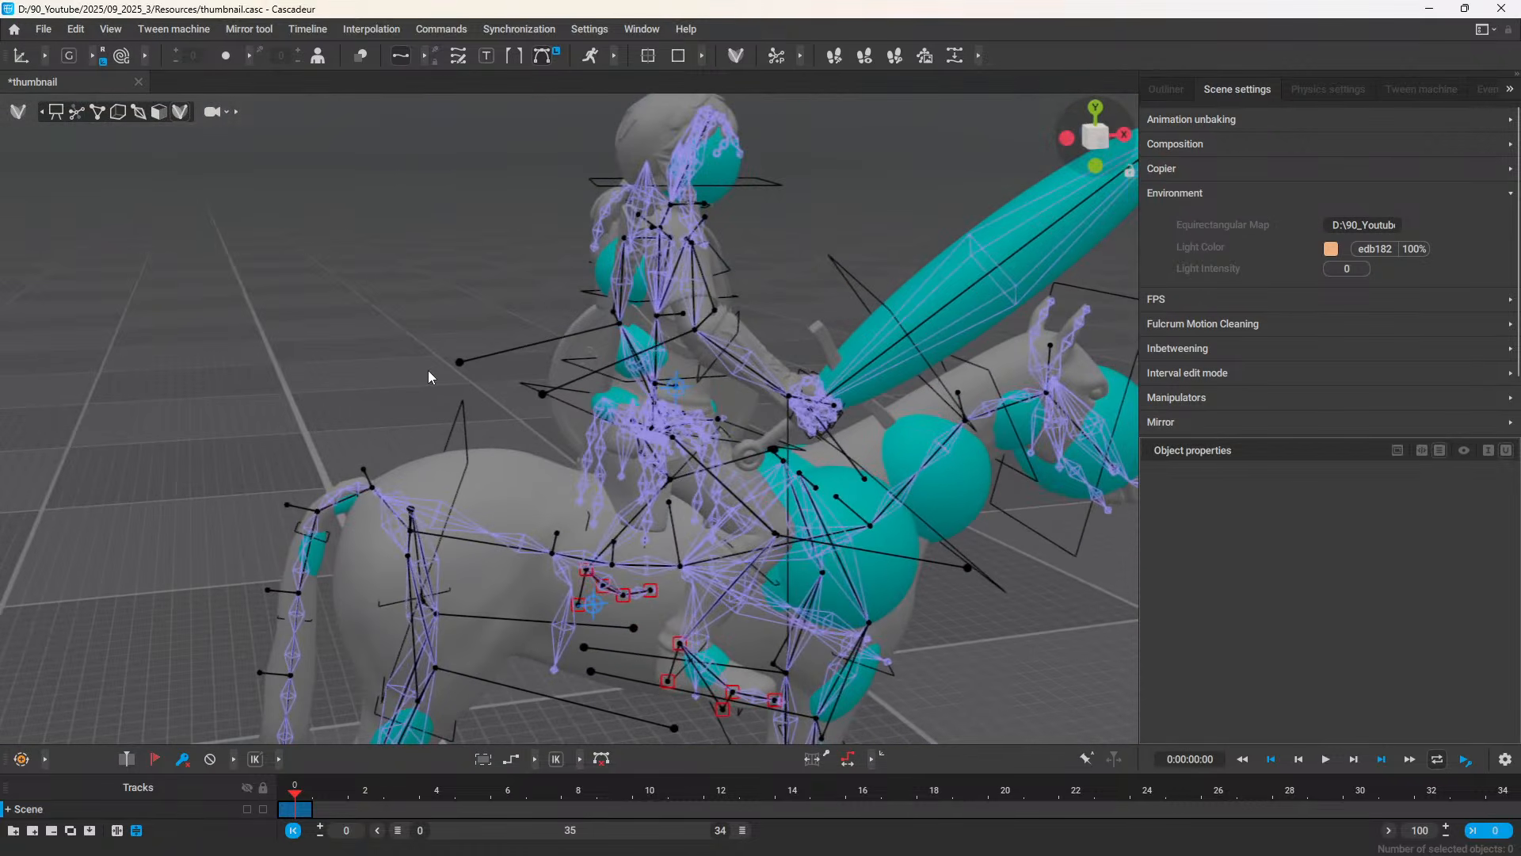
scroll(376, 369, down, 3)
scroll(359, 483, up, 2)
alt+middle_drag(336, 368, 515, 335)
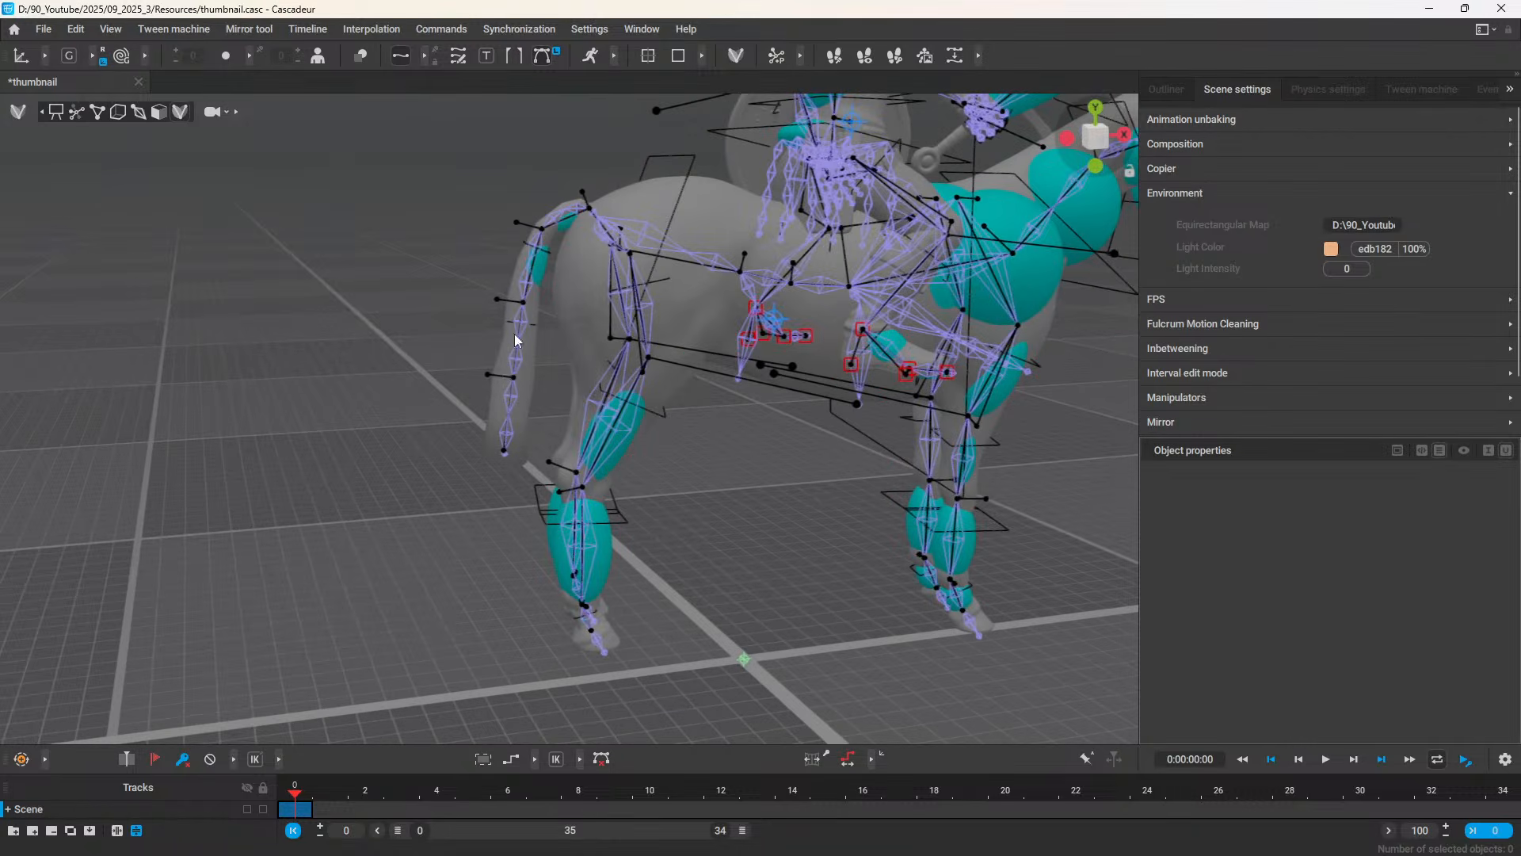
scroll(474, 314, up, 2)
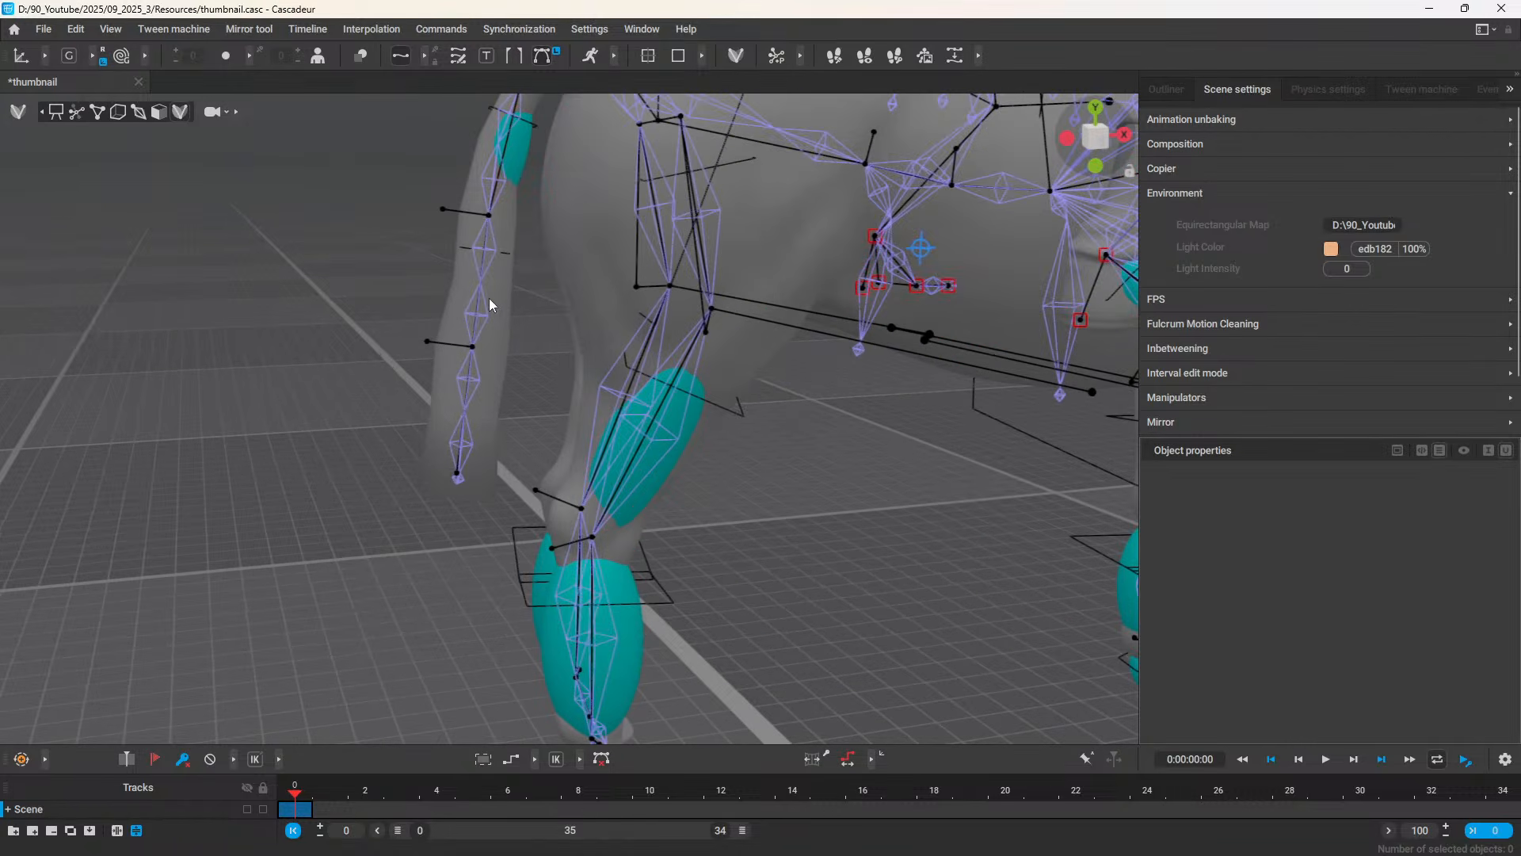
Step: Review the current mode's Visible, Selectable and View display options, including X-Ray
click(176, 117)
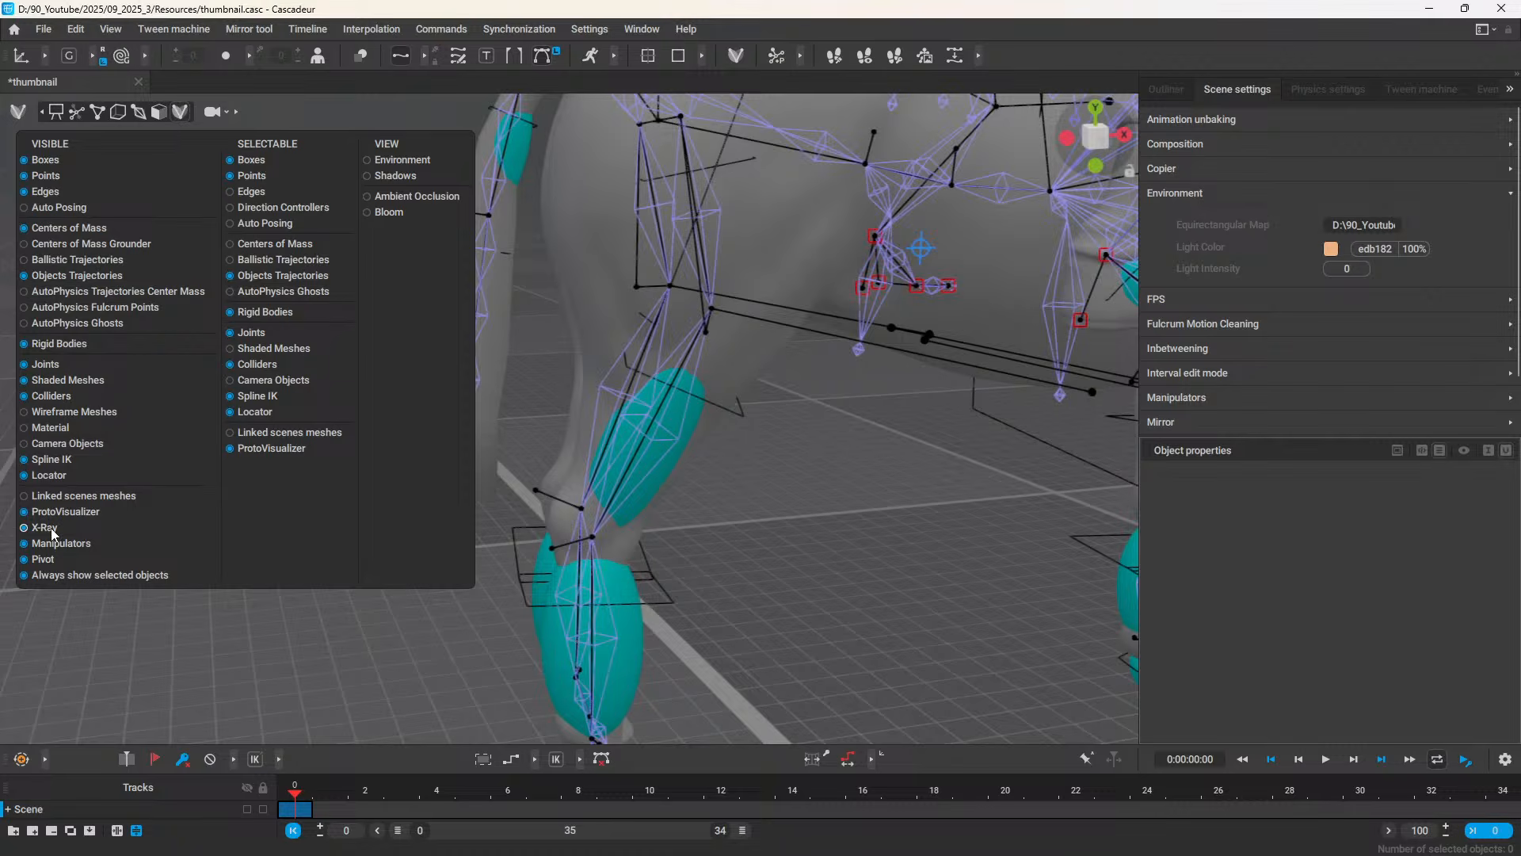
click(268, 679)
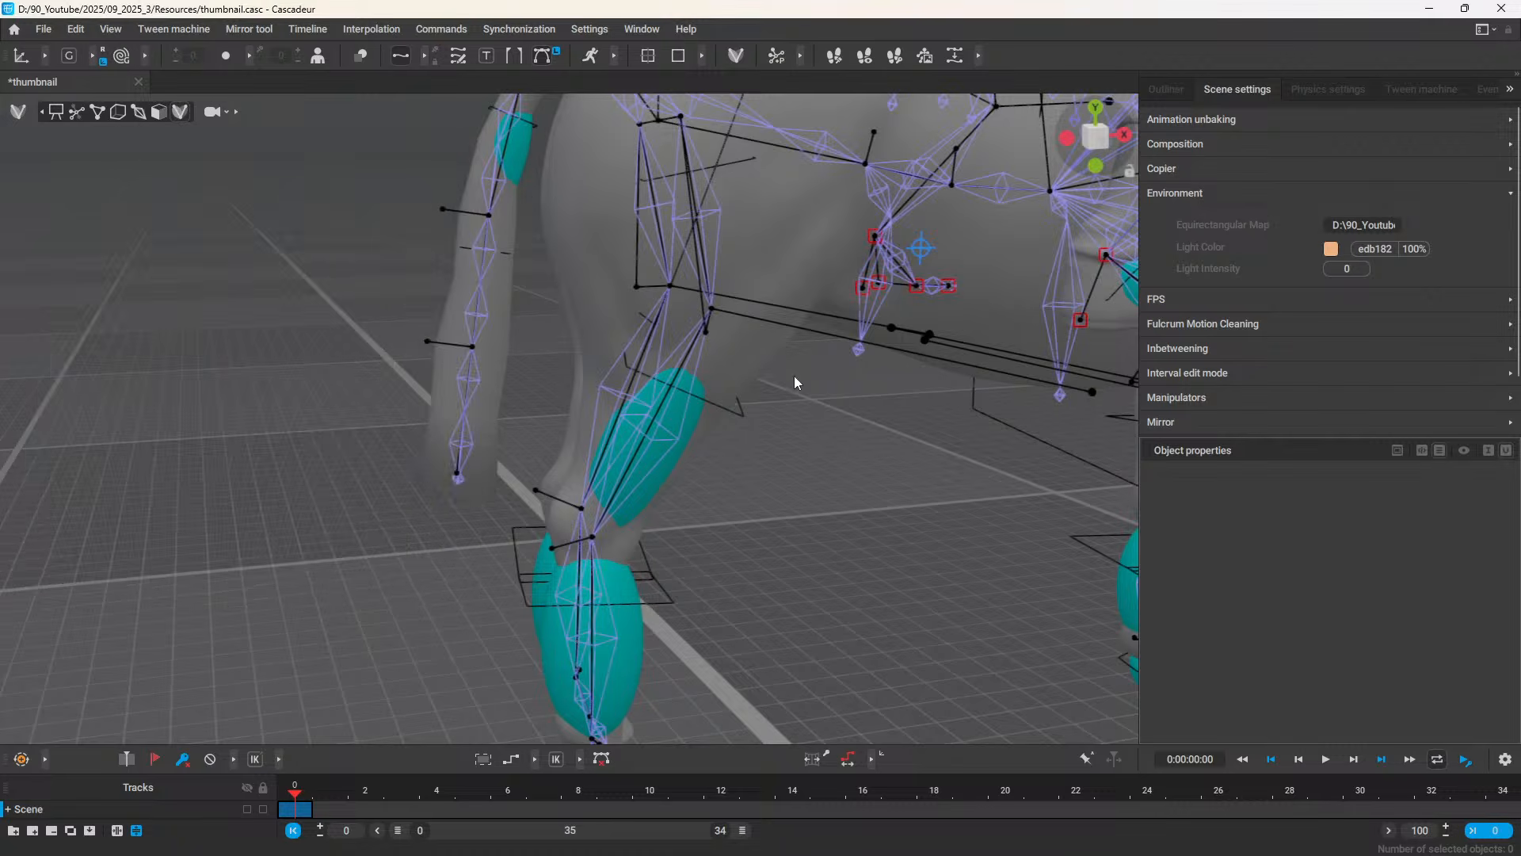
Step: Review the available editing and viewing commands, including the mode-switching commands and Silhouette Mode
scroll(795, 382, down, 5)
click(79, 29)
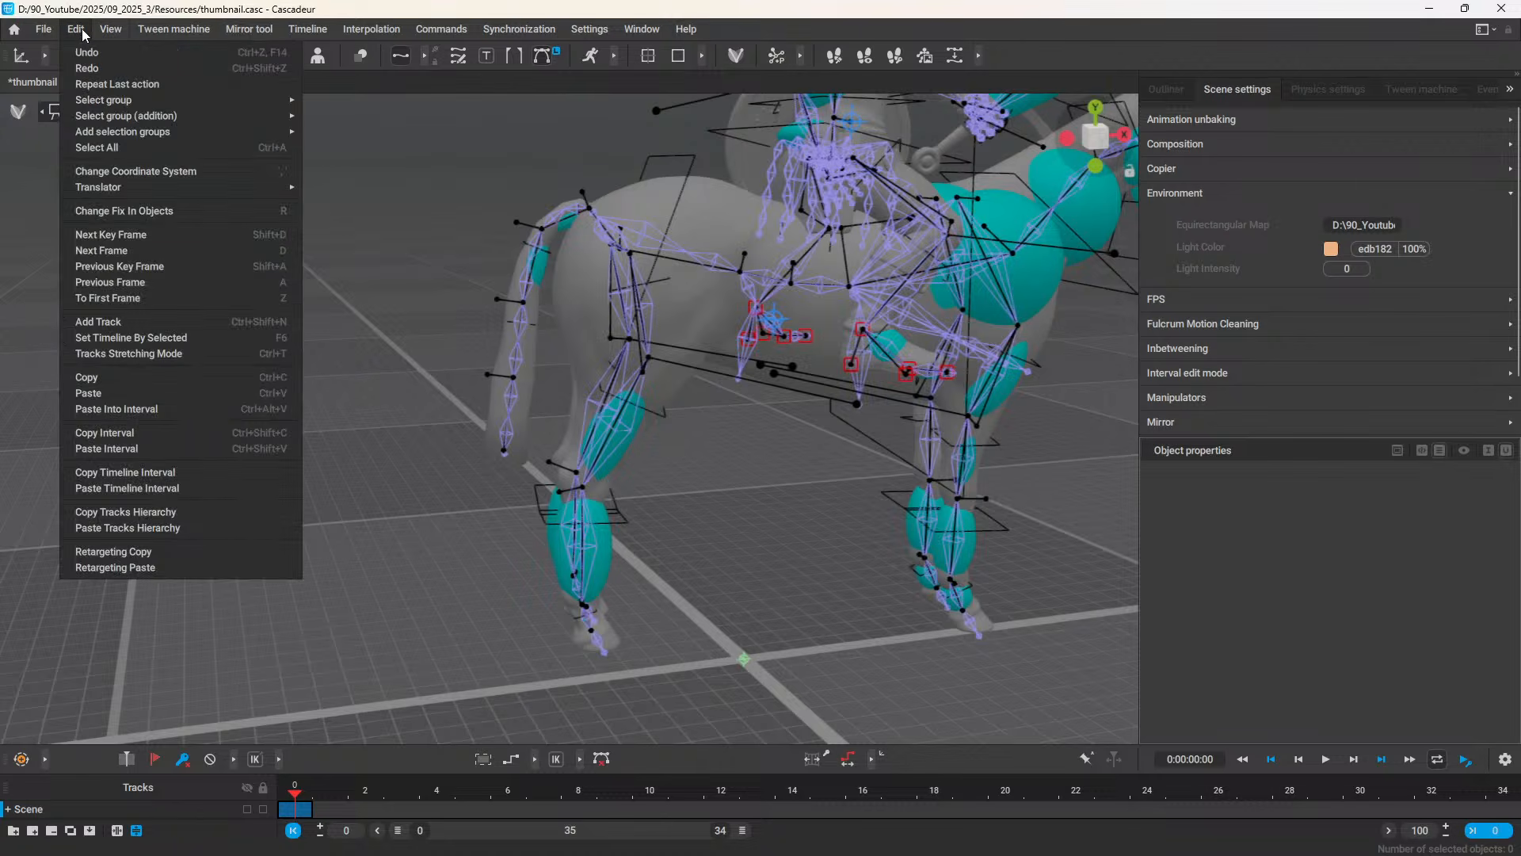
mouse_move(111, 29)
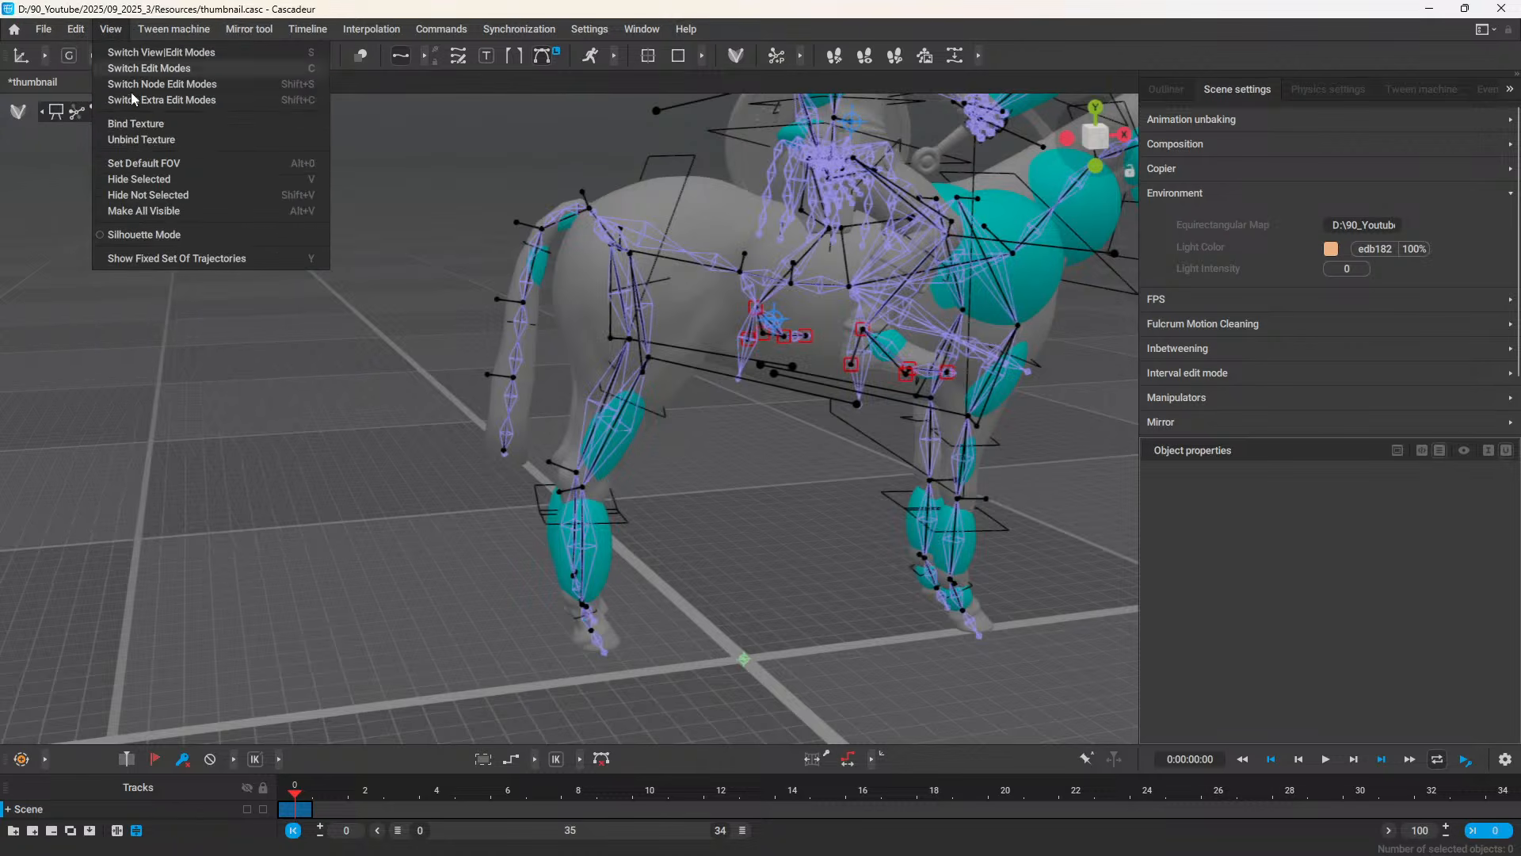
click(145, 236)
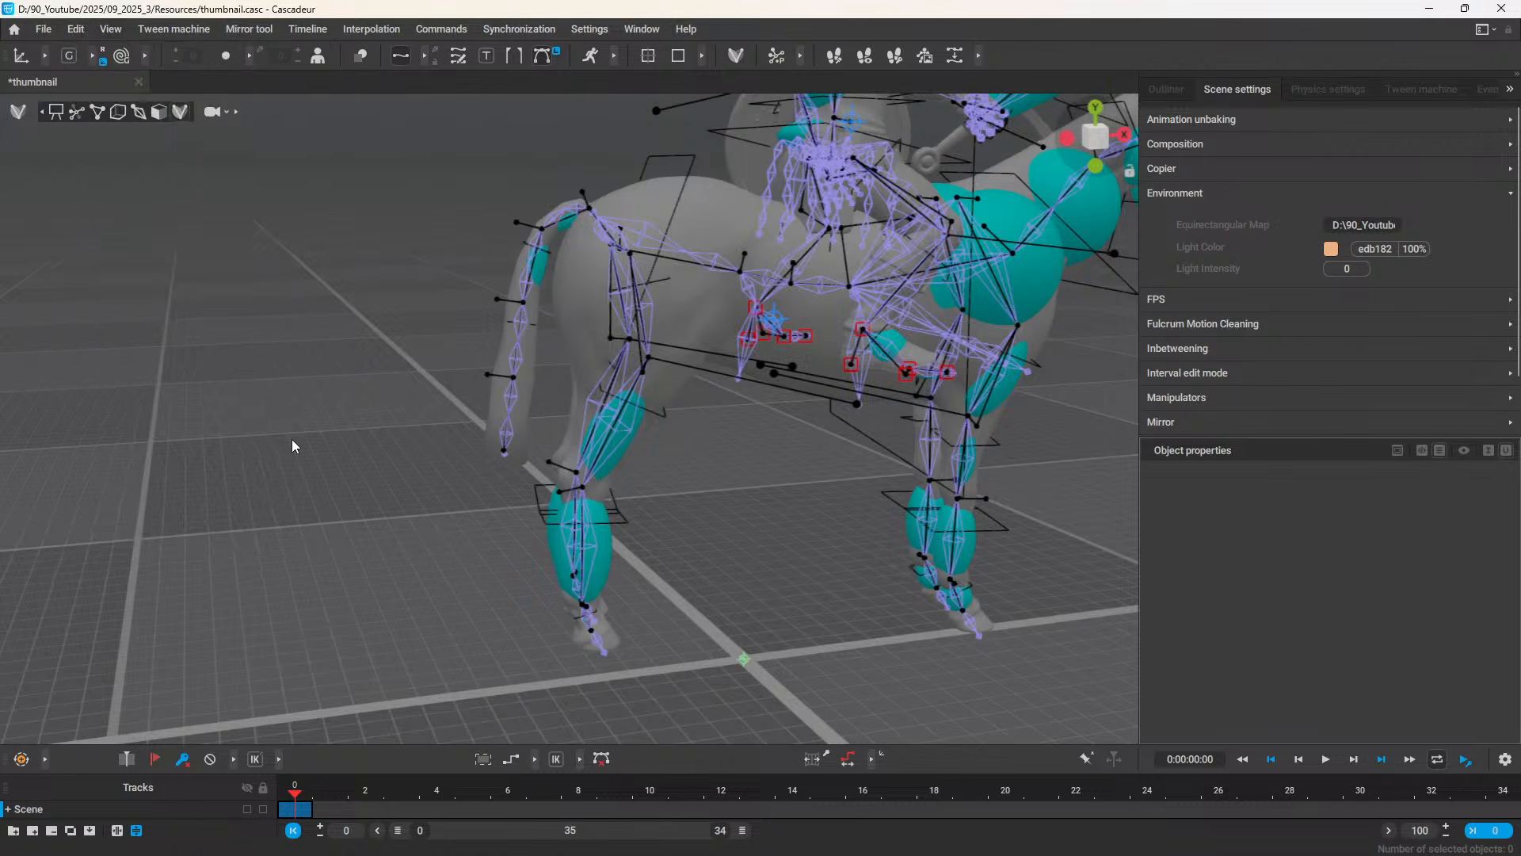
right_drag(291, 439, 184, 467)
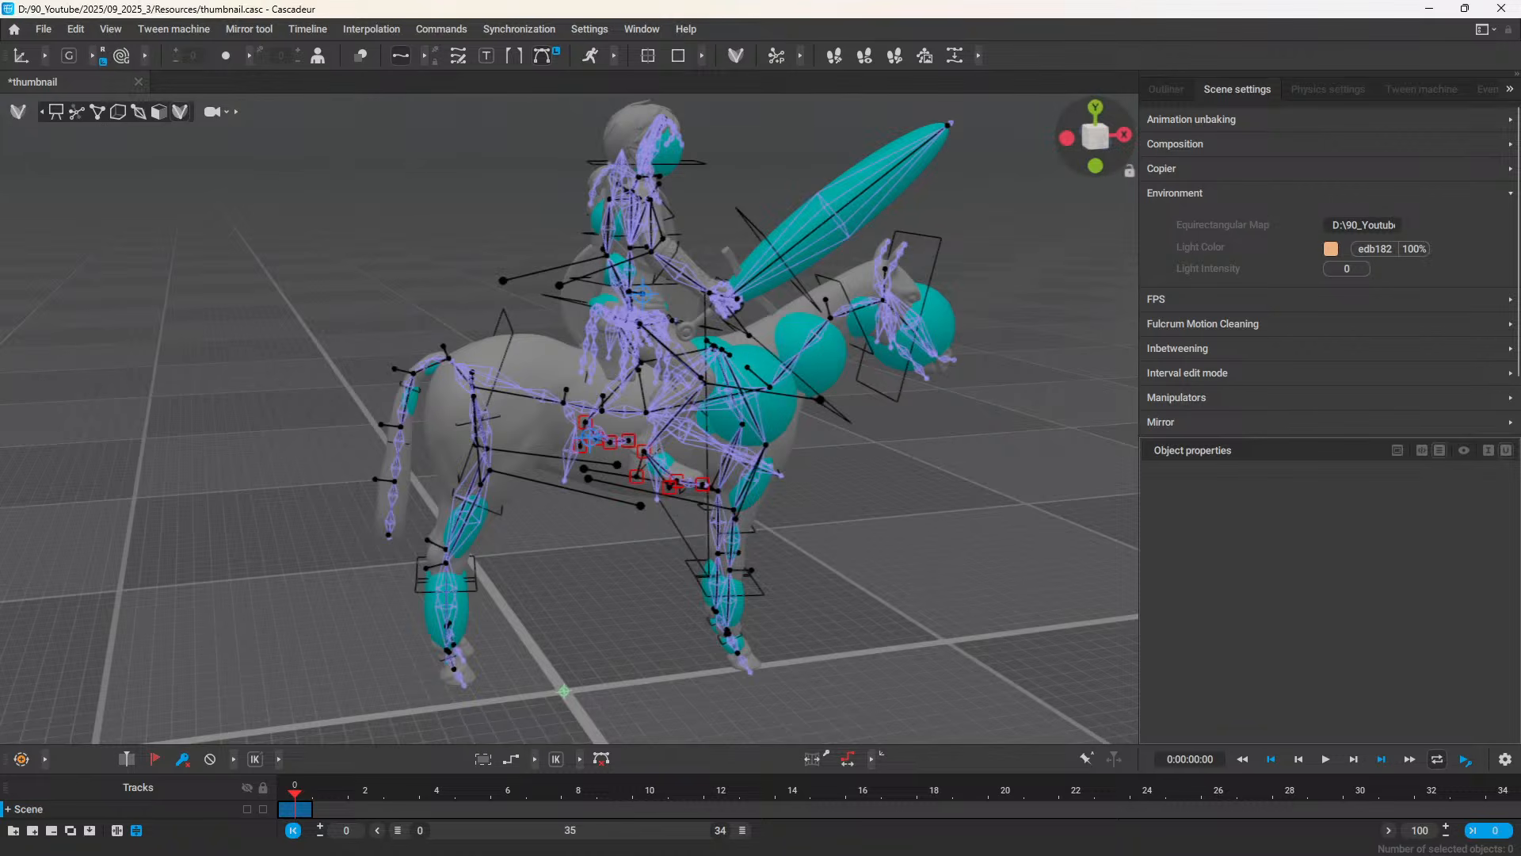
Step: Switch to the rendered view mode and inspect the rider and horse from both sides and the front
click(57, 112)
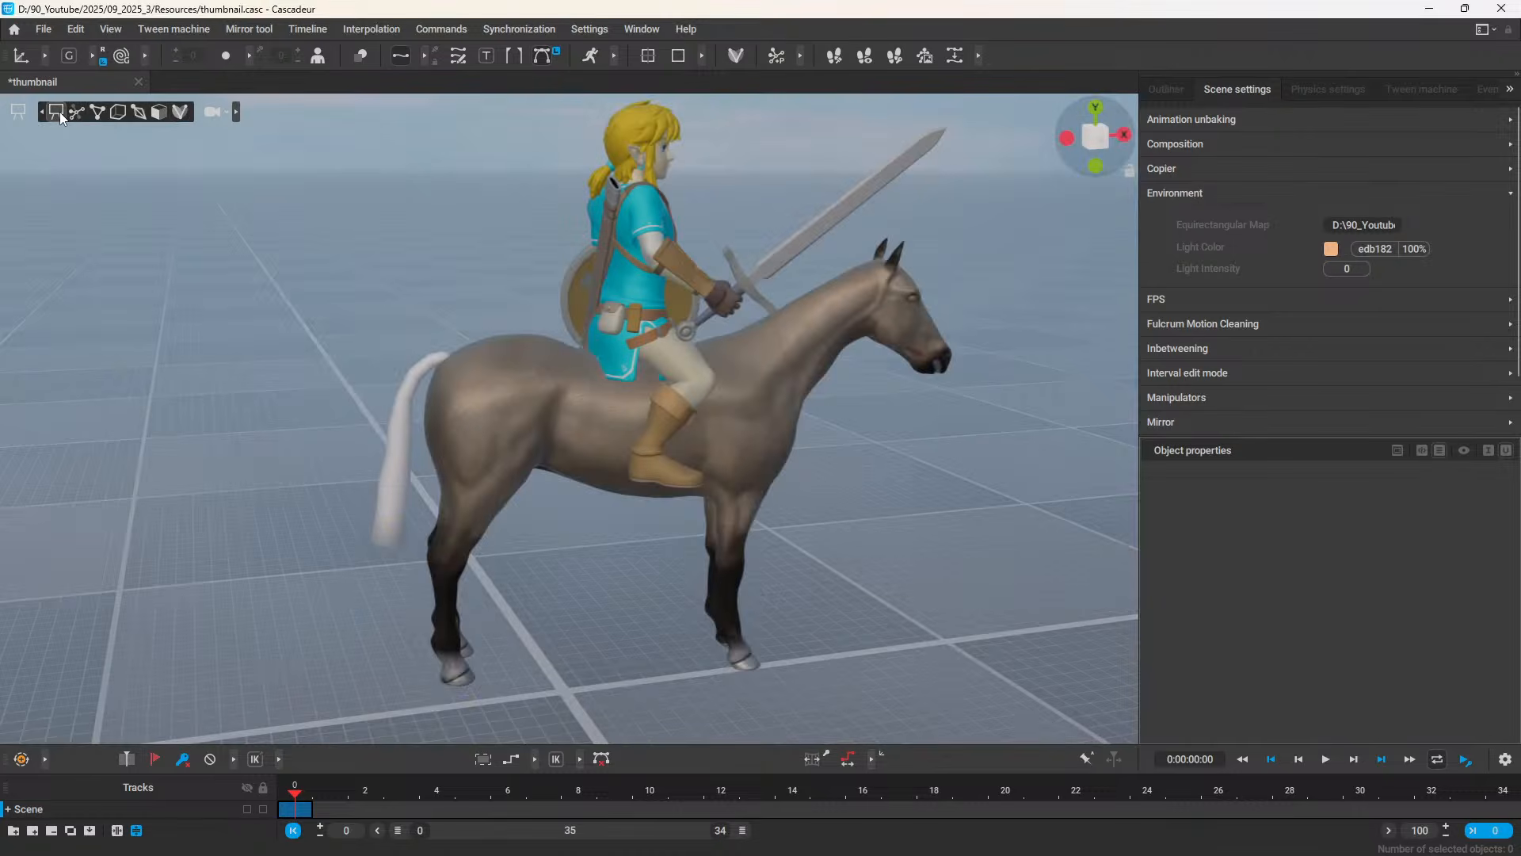
alt+drag(863, 463, 488, 515)
alt+drag(706, 531, 548, 505)
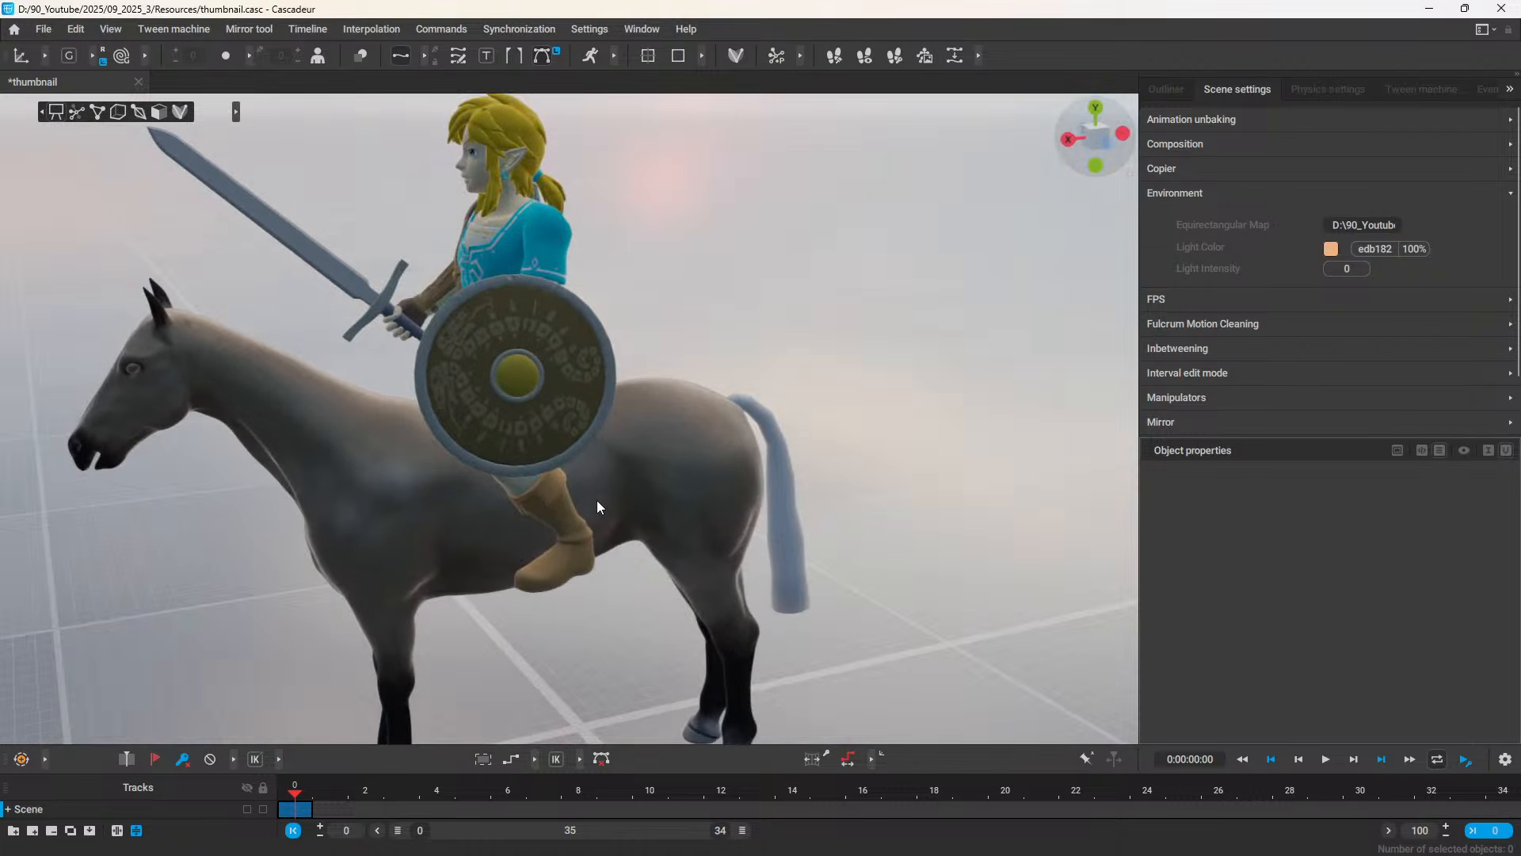
scroll(597, 501, down, 3)
alt+middle_drag(572, 526, 681, 520)
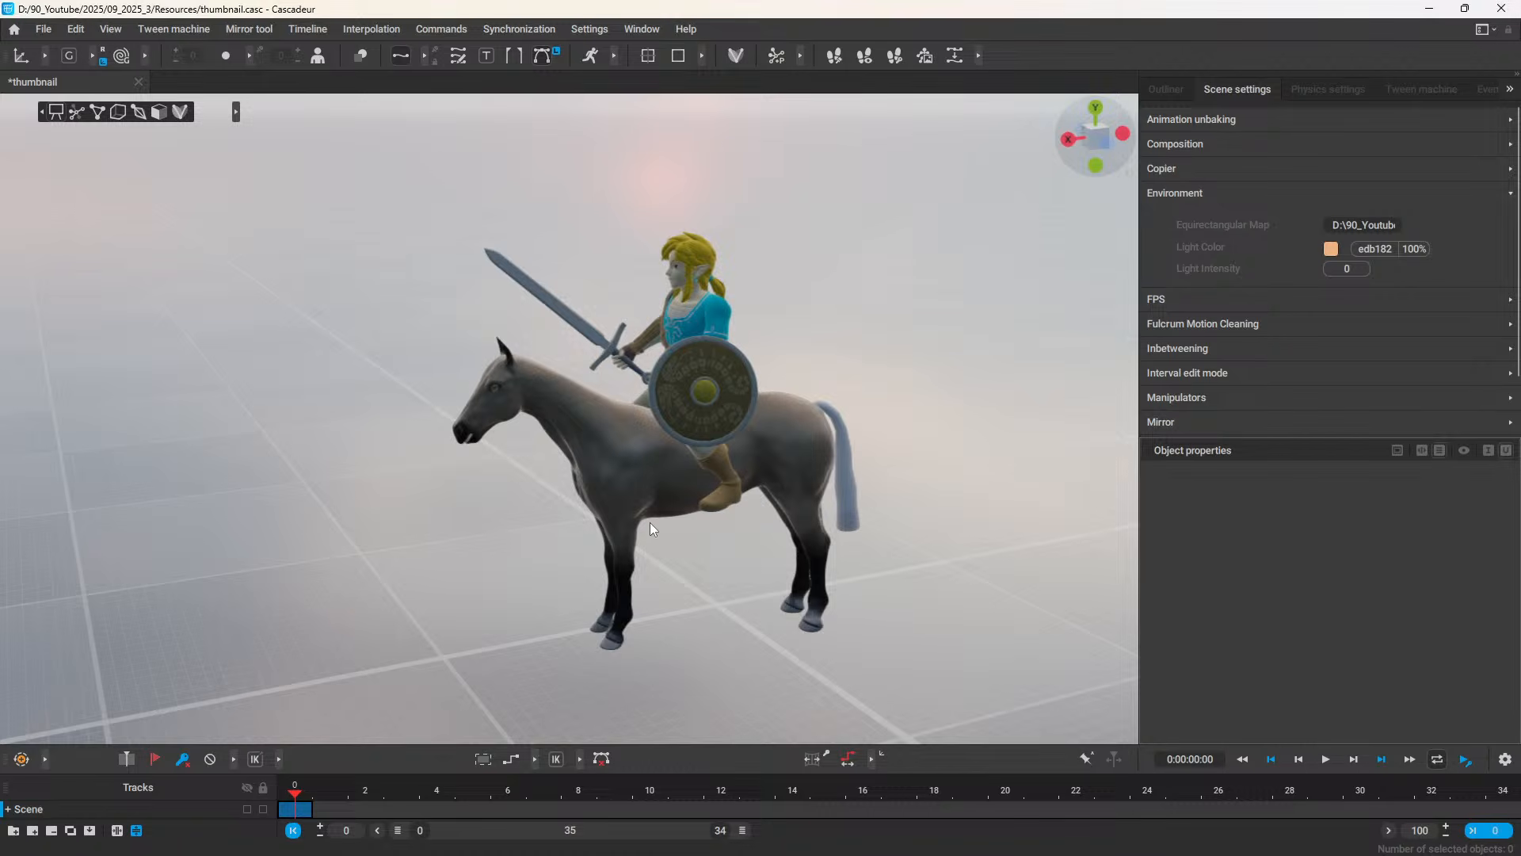
scroll(639, 523, up, 2)
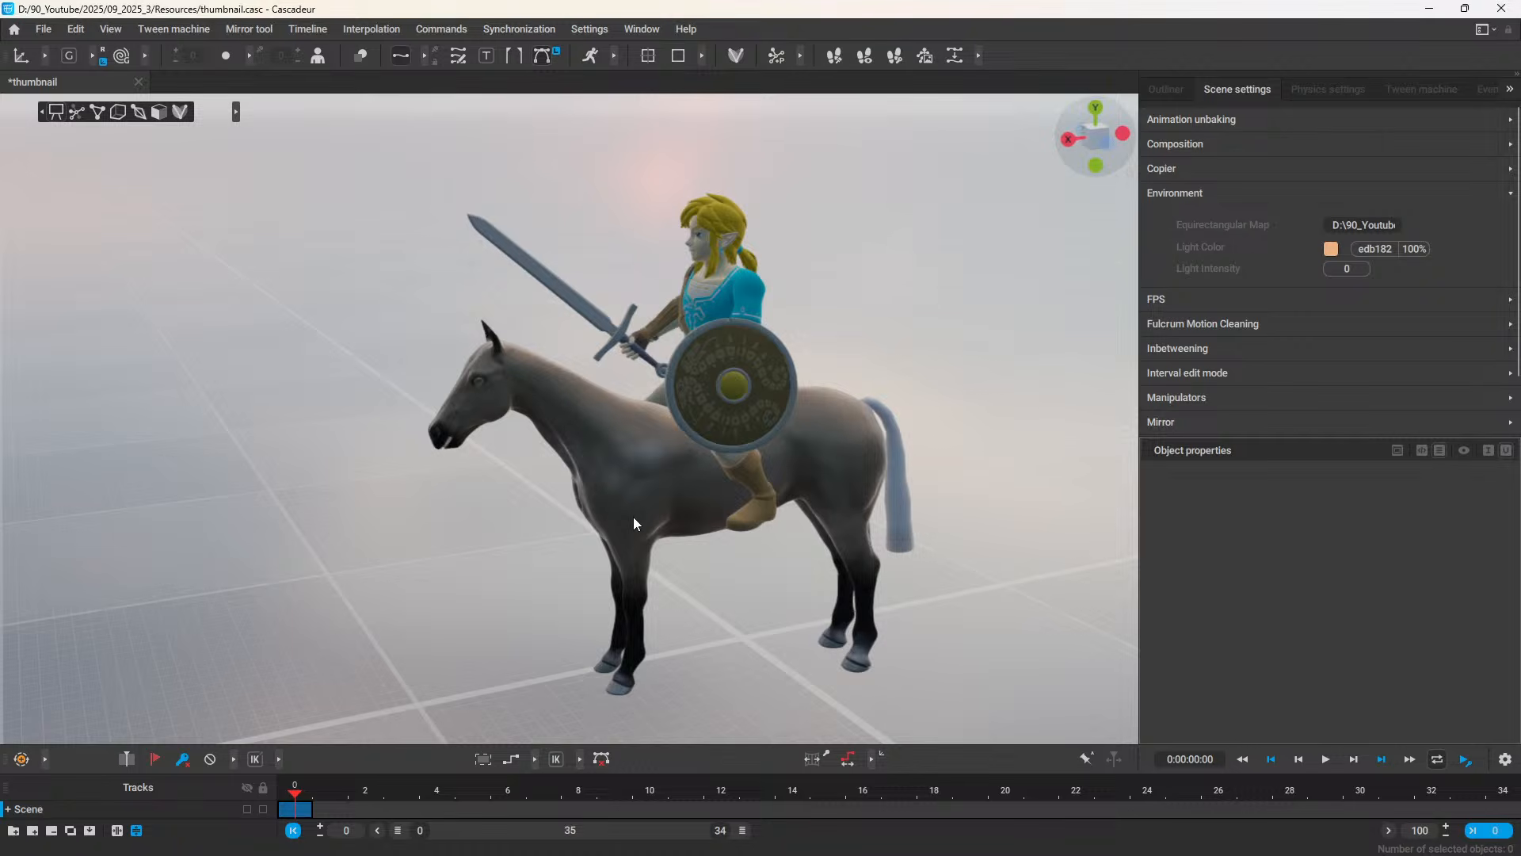
alt+drag(556, 515, 669, 509)
scroll(738, 484, up, 3)
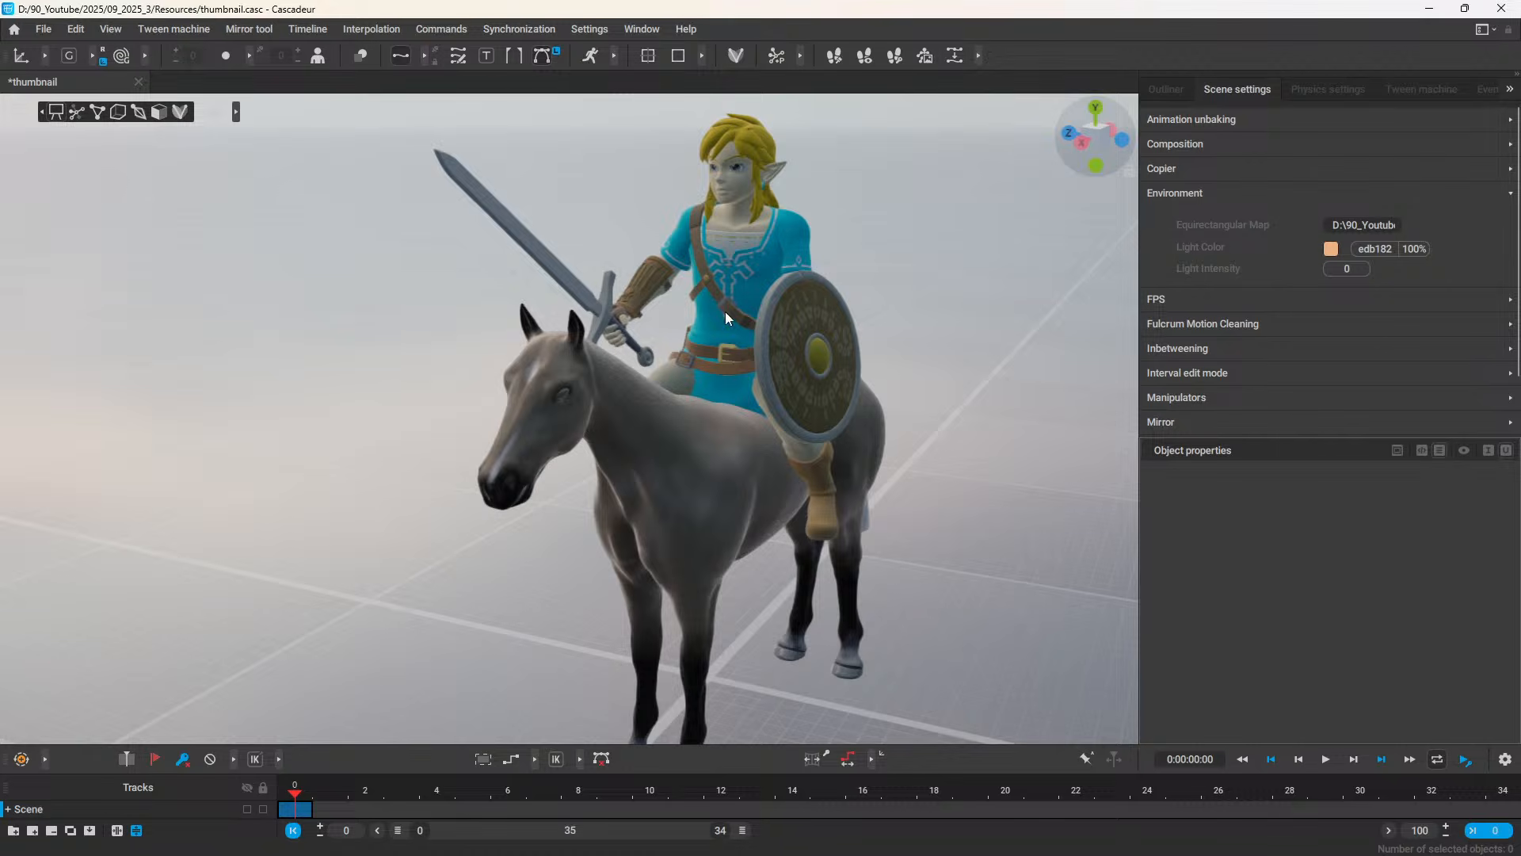
Step: Show the box controllers on the rider and horse, and close the program without saving changes to thumbnail.casc
click(118, 113)
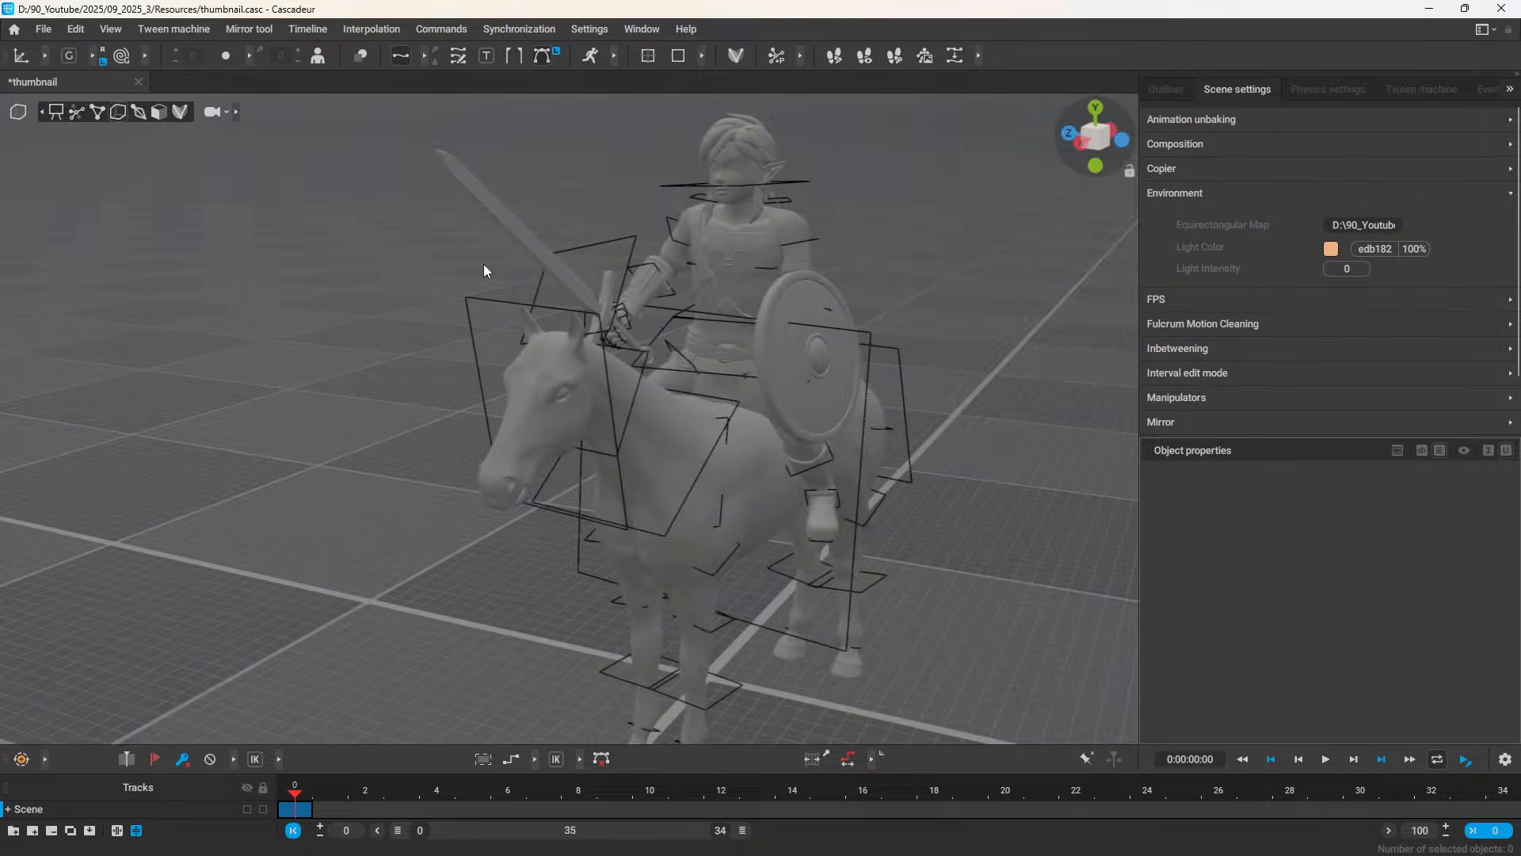
click(691, 361)
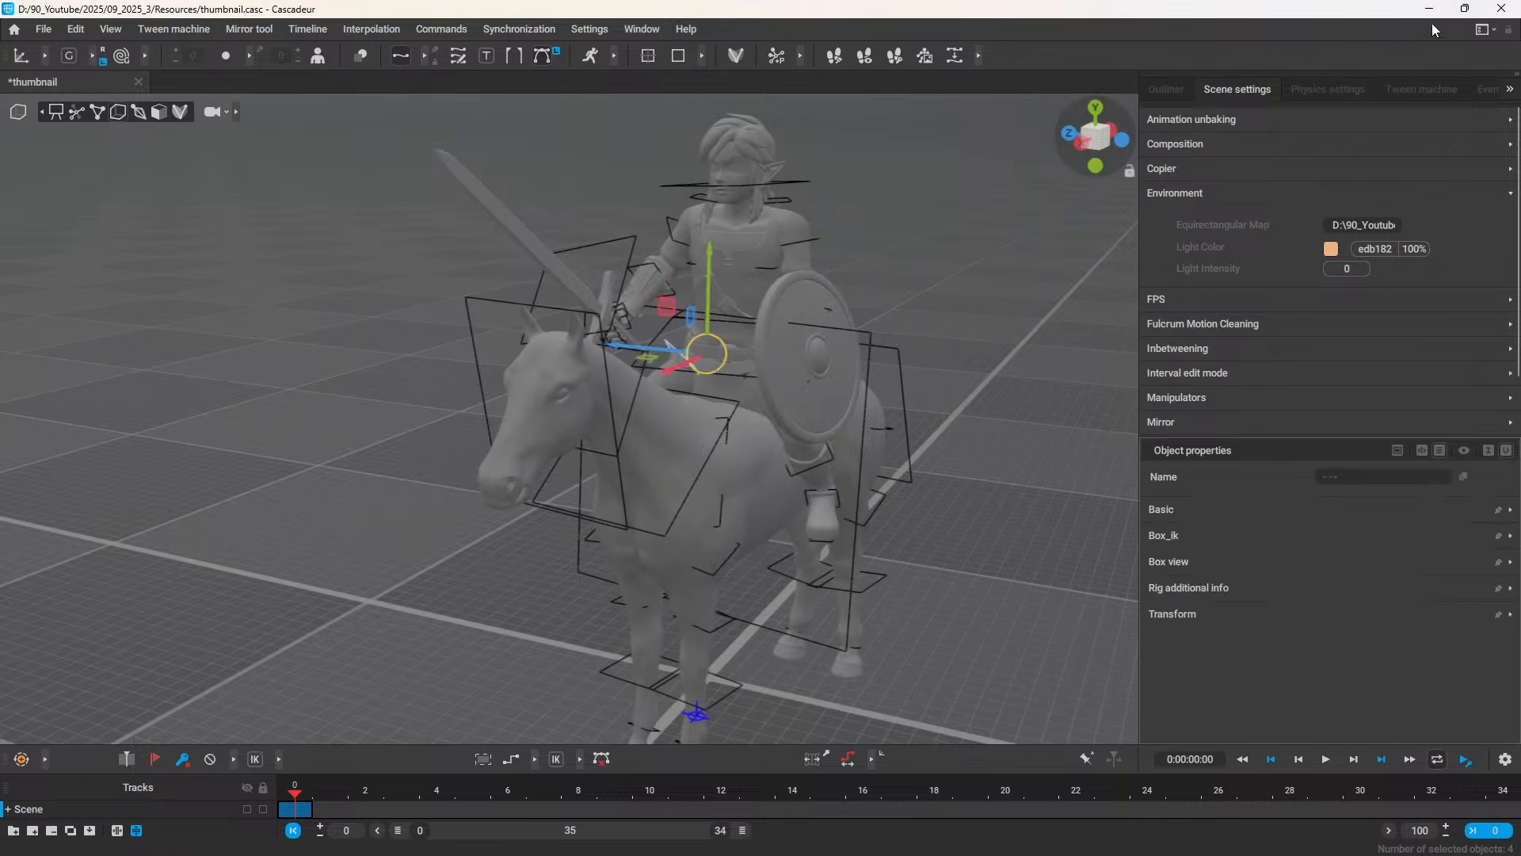
click(1492, 9)
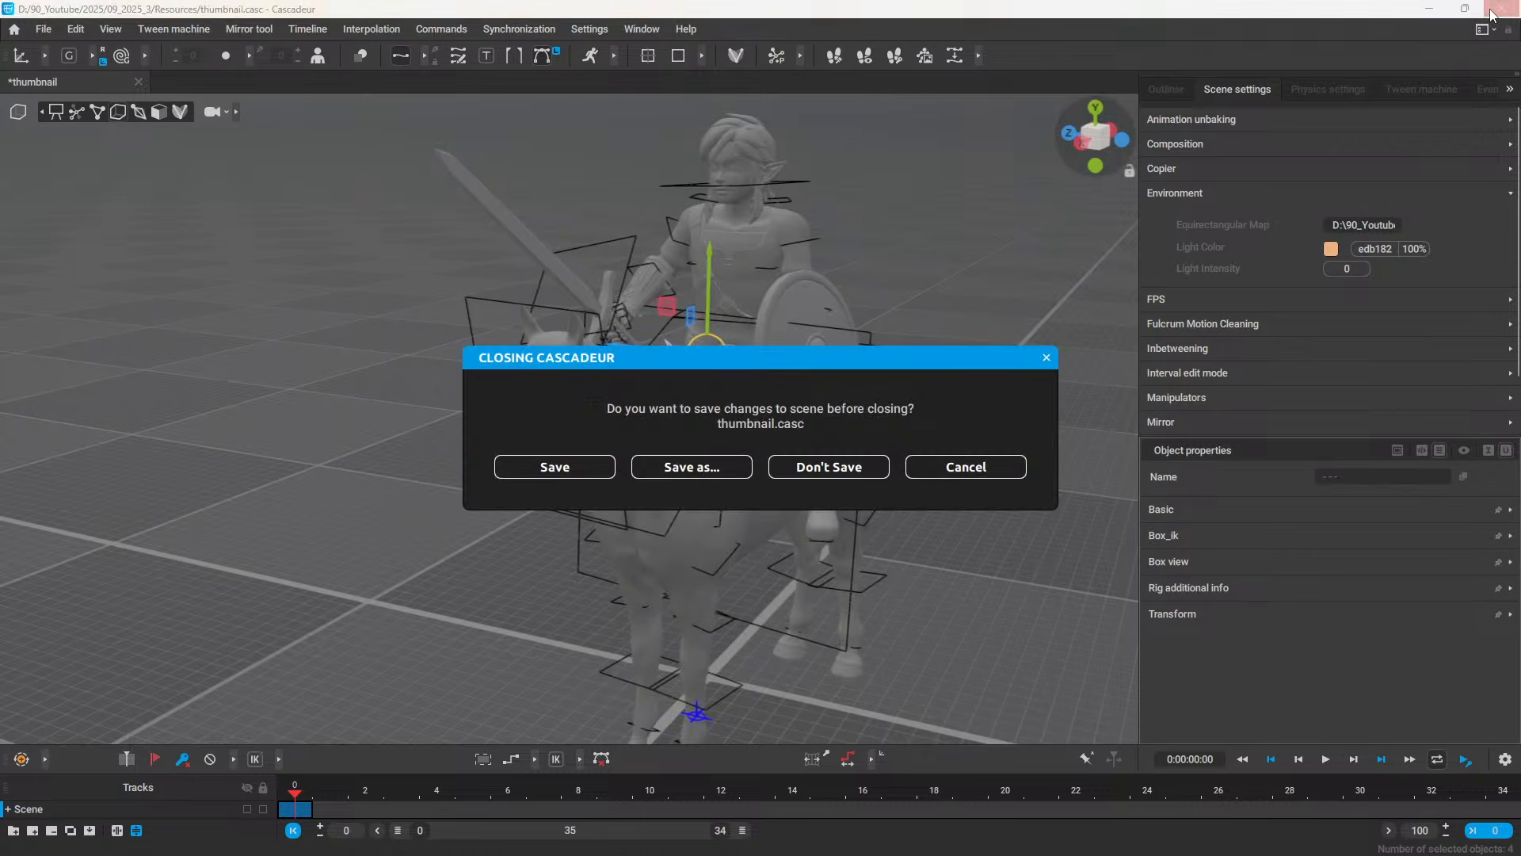
click(807, 474)
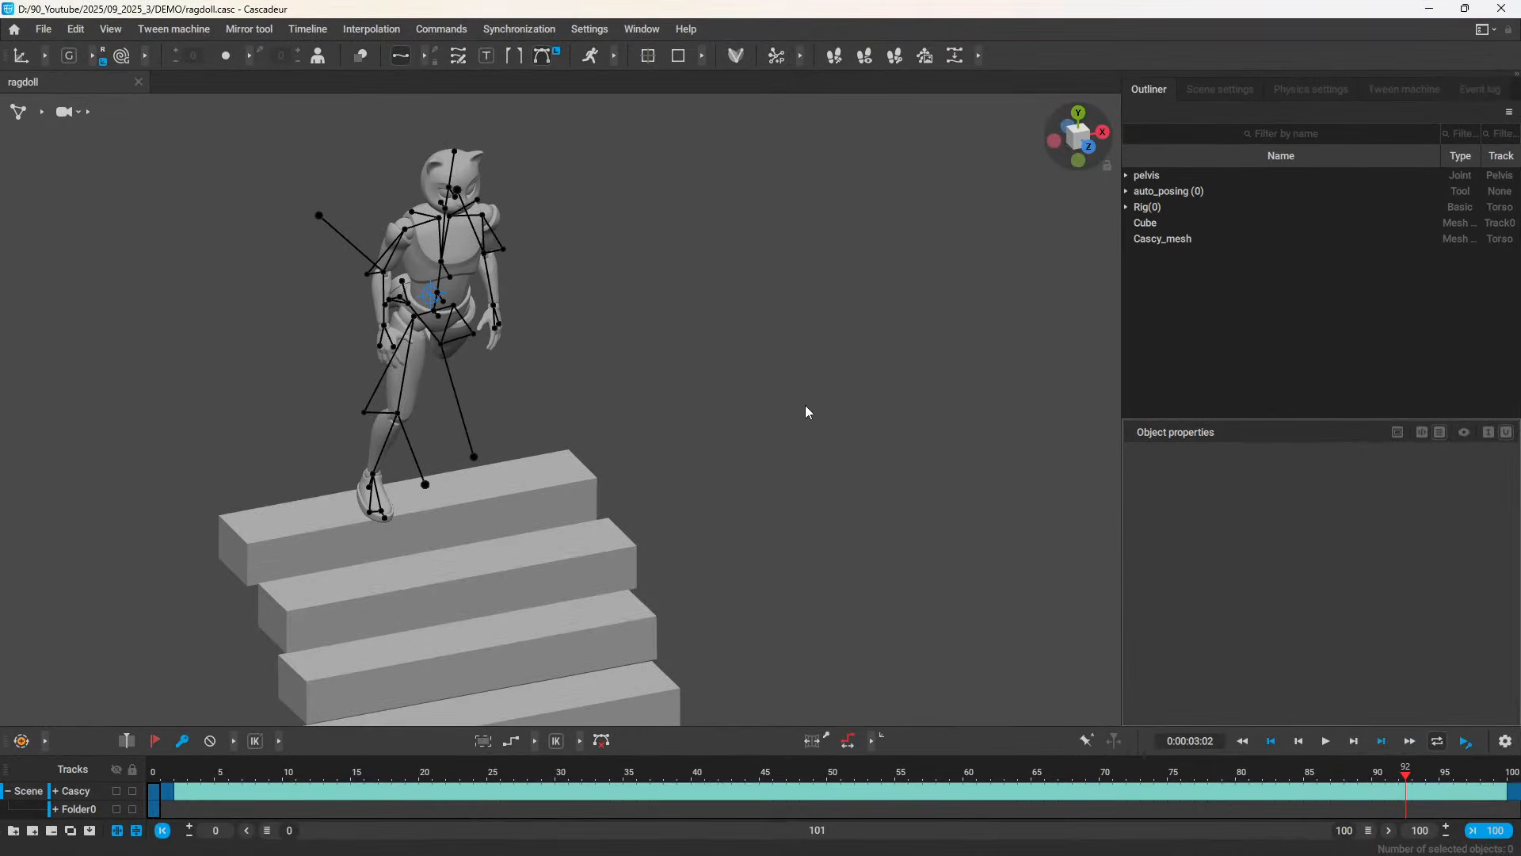
Step: Open the Sabertooth sample from the built-in models
click(14, 29)
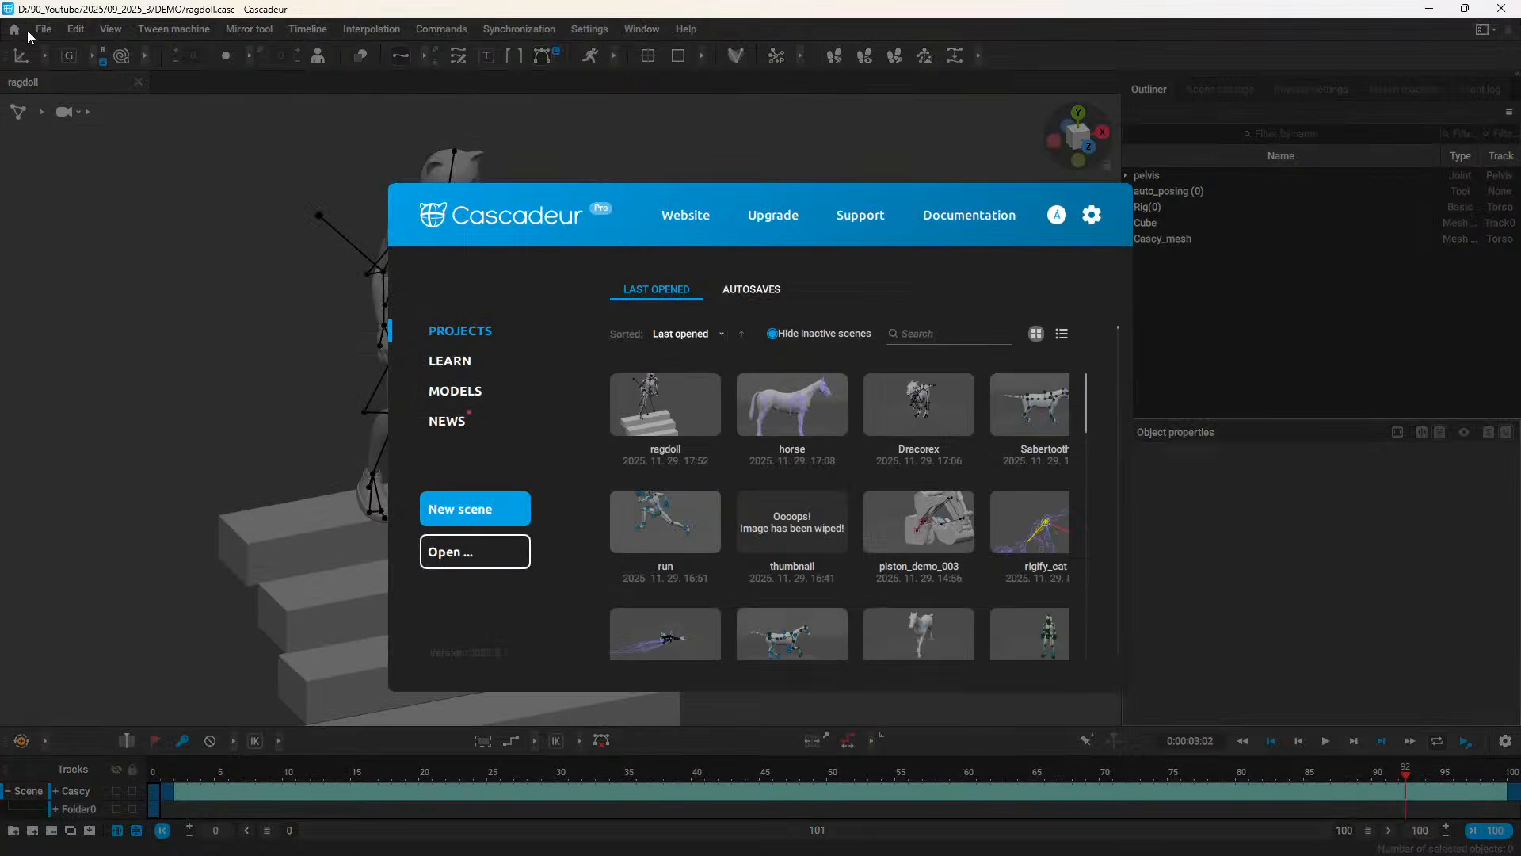
click(453, 362)
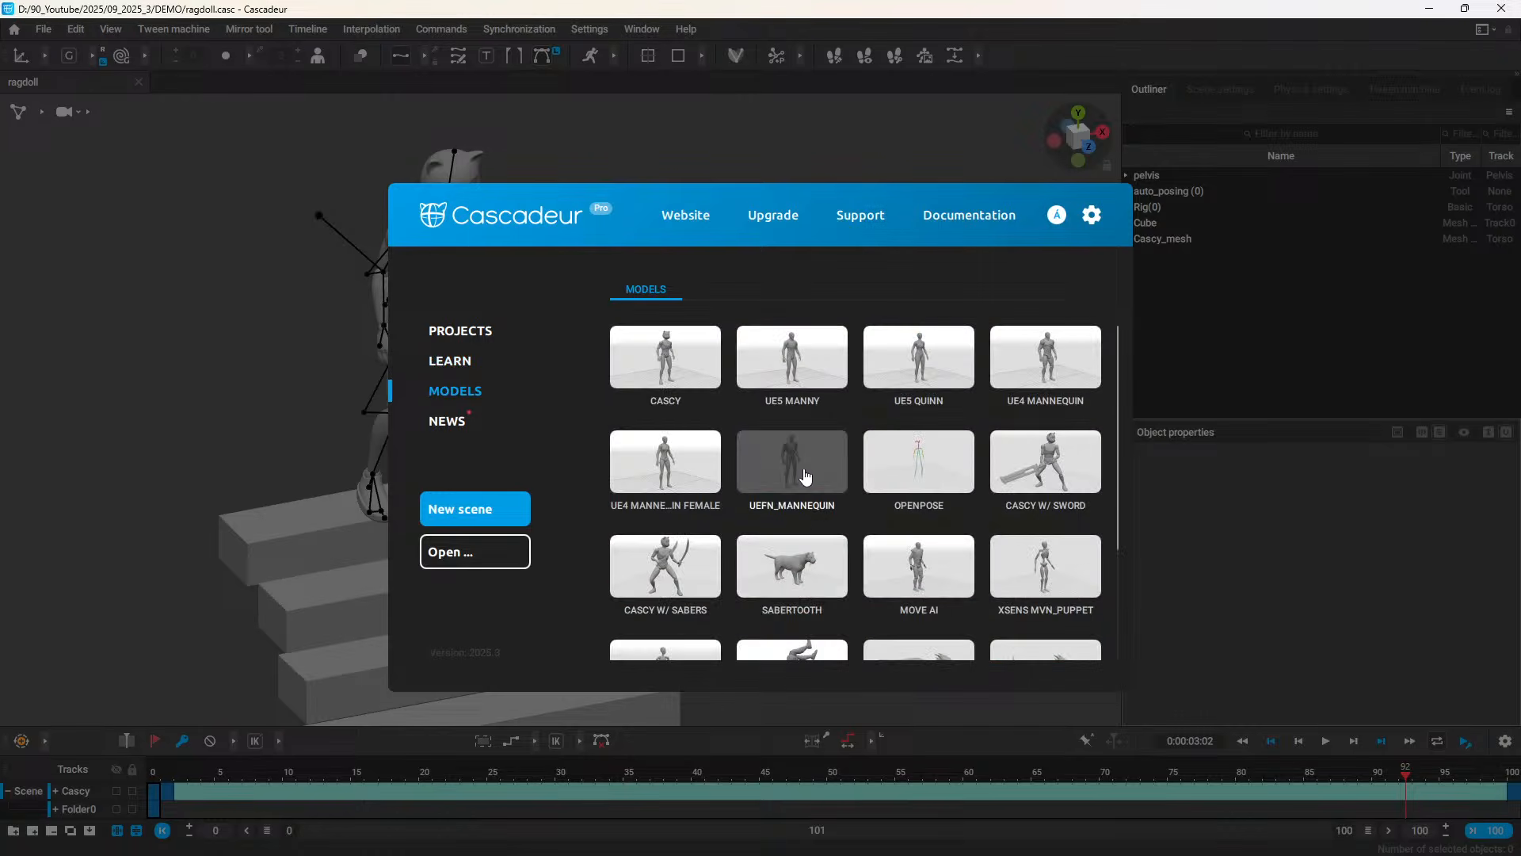
click(808, 564)
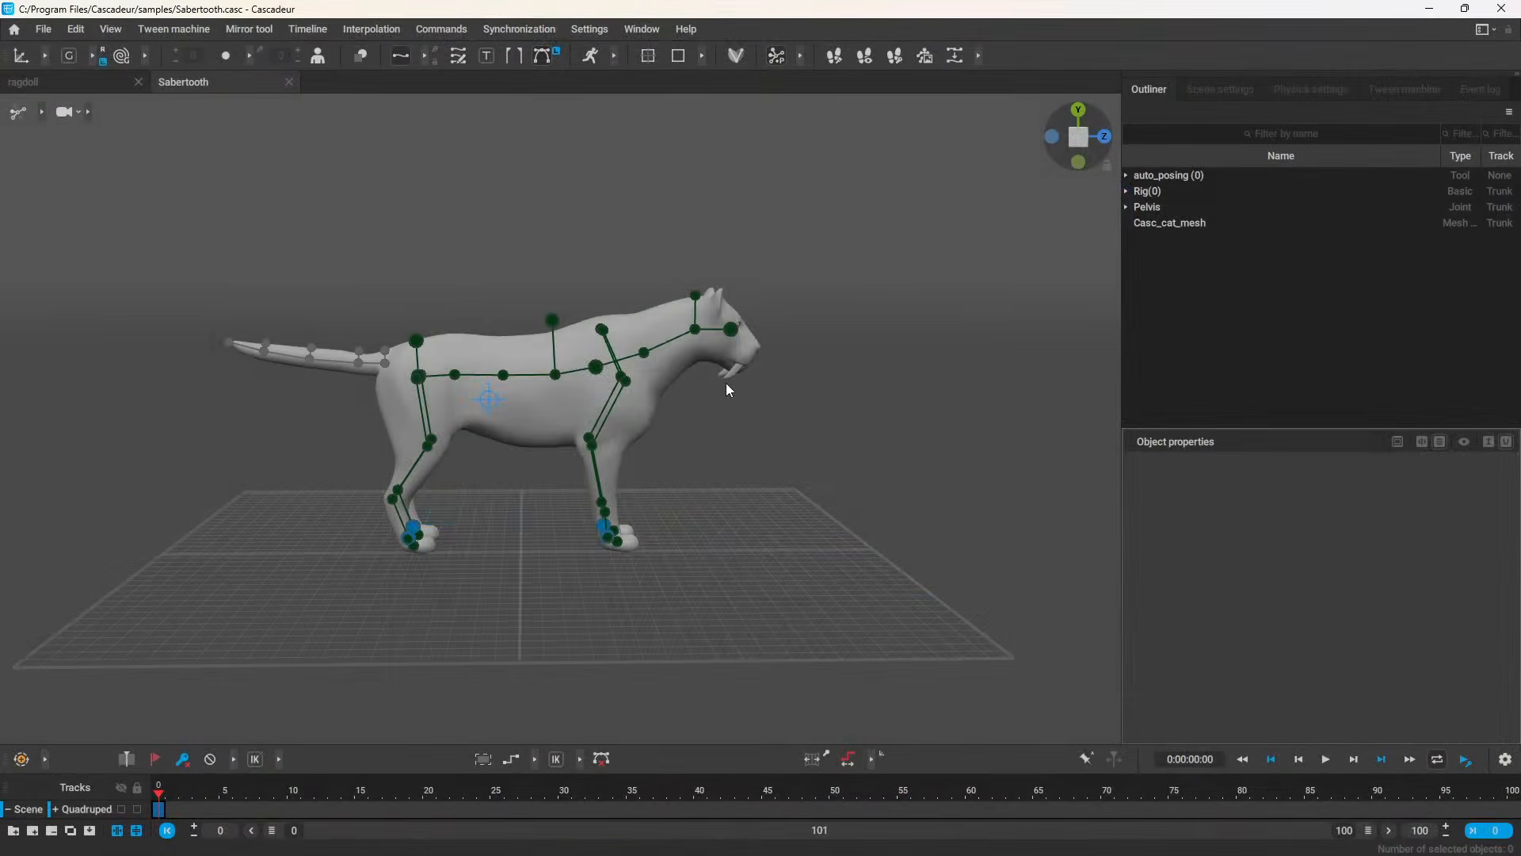
Step: Reposition the sabertooth's left front paw by moving its auto-posing point
scroll(726, 384, up, 3)
alt+drag(797, 441, 565, 512)
scroll(466, 525, up, 2)
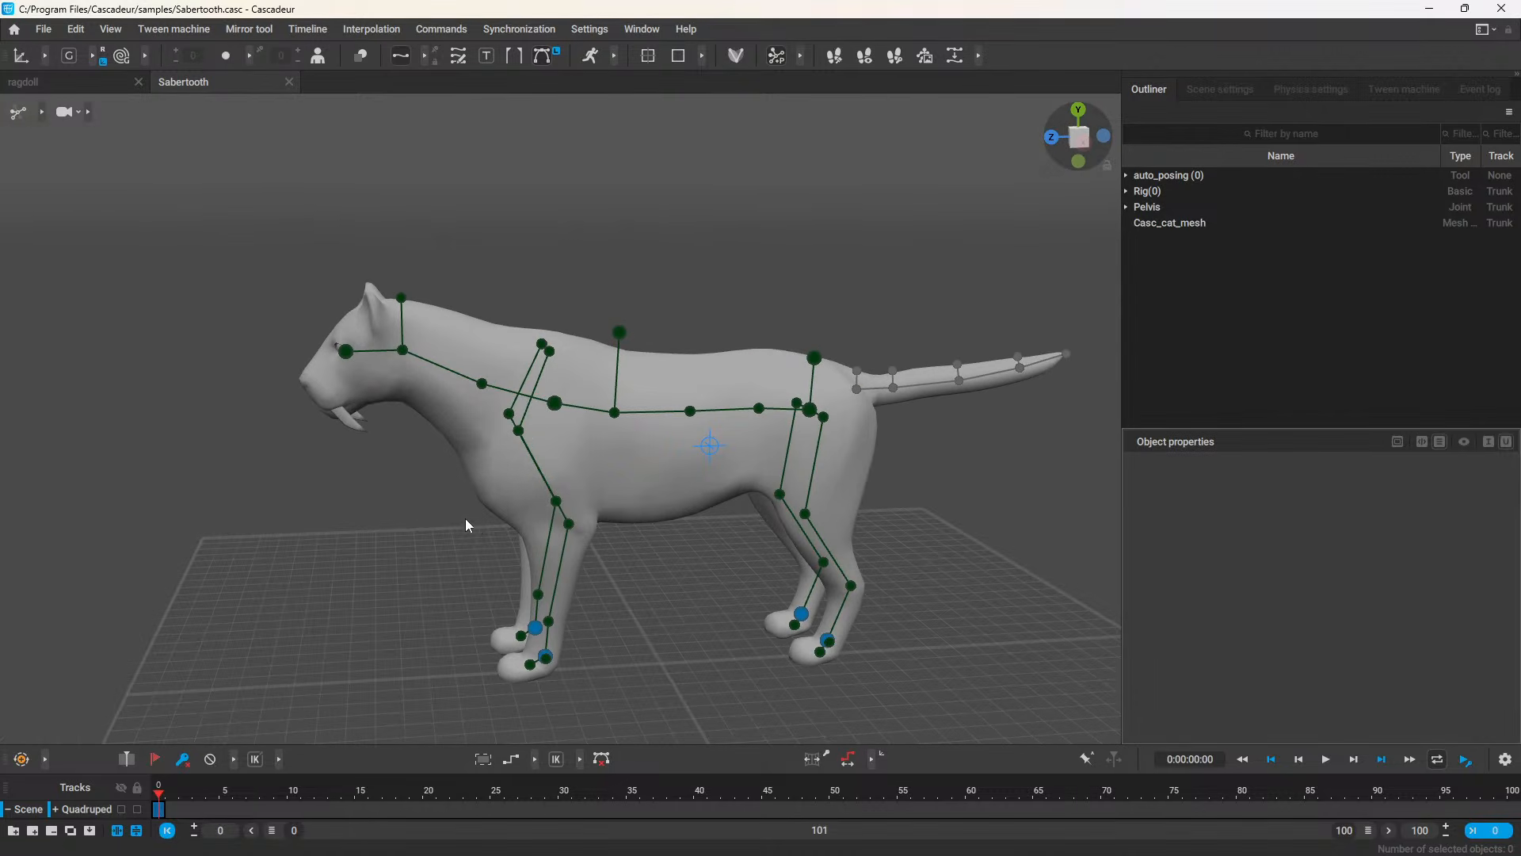
click(548, 656)
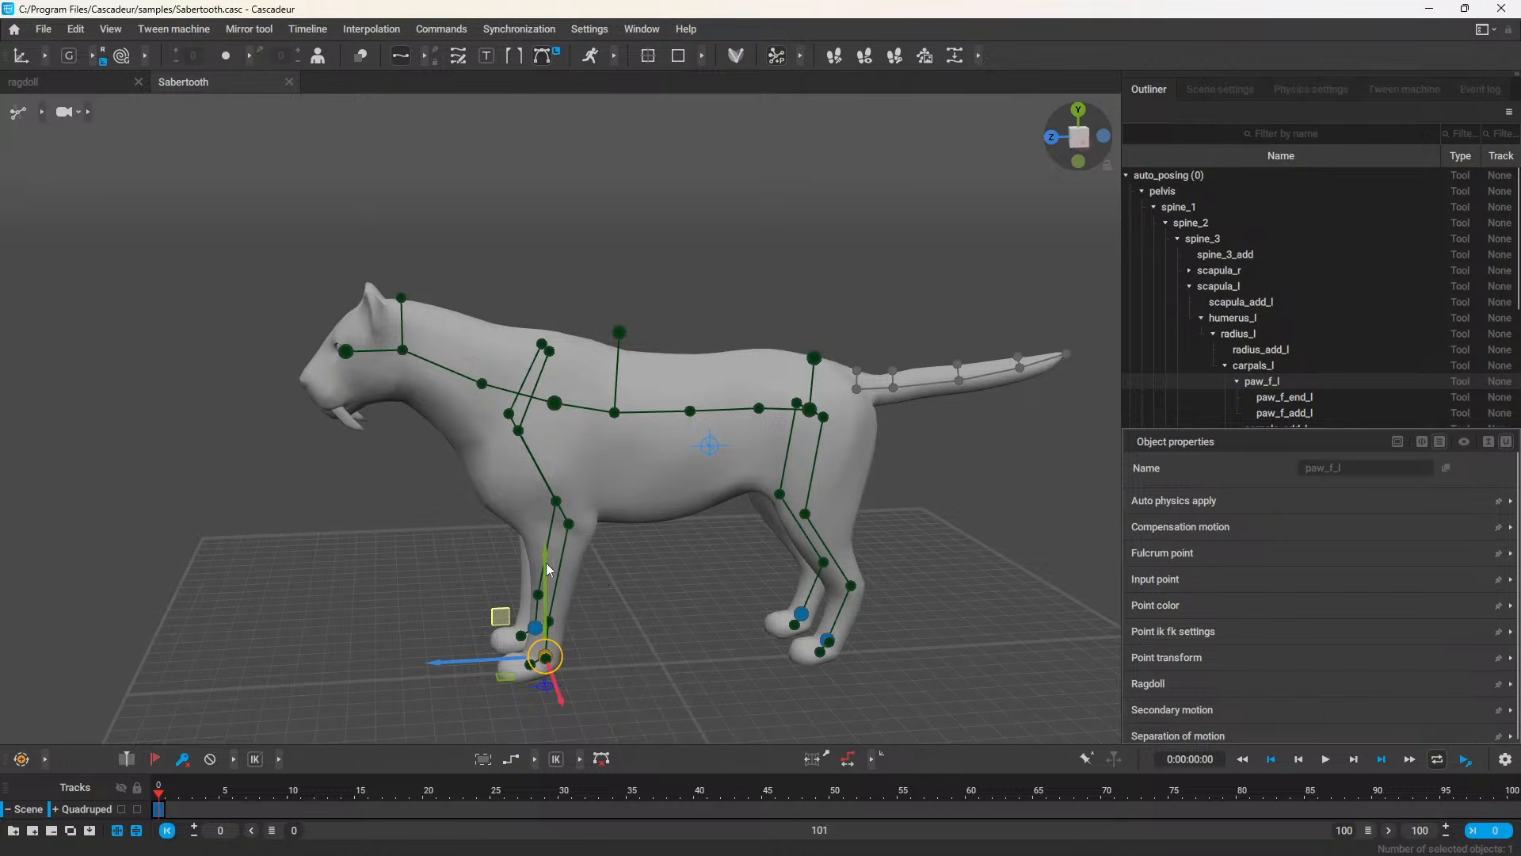
drag(501, 617, 588, 545)
alt+middle_drag(477, 527, 427, 505)
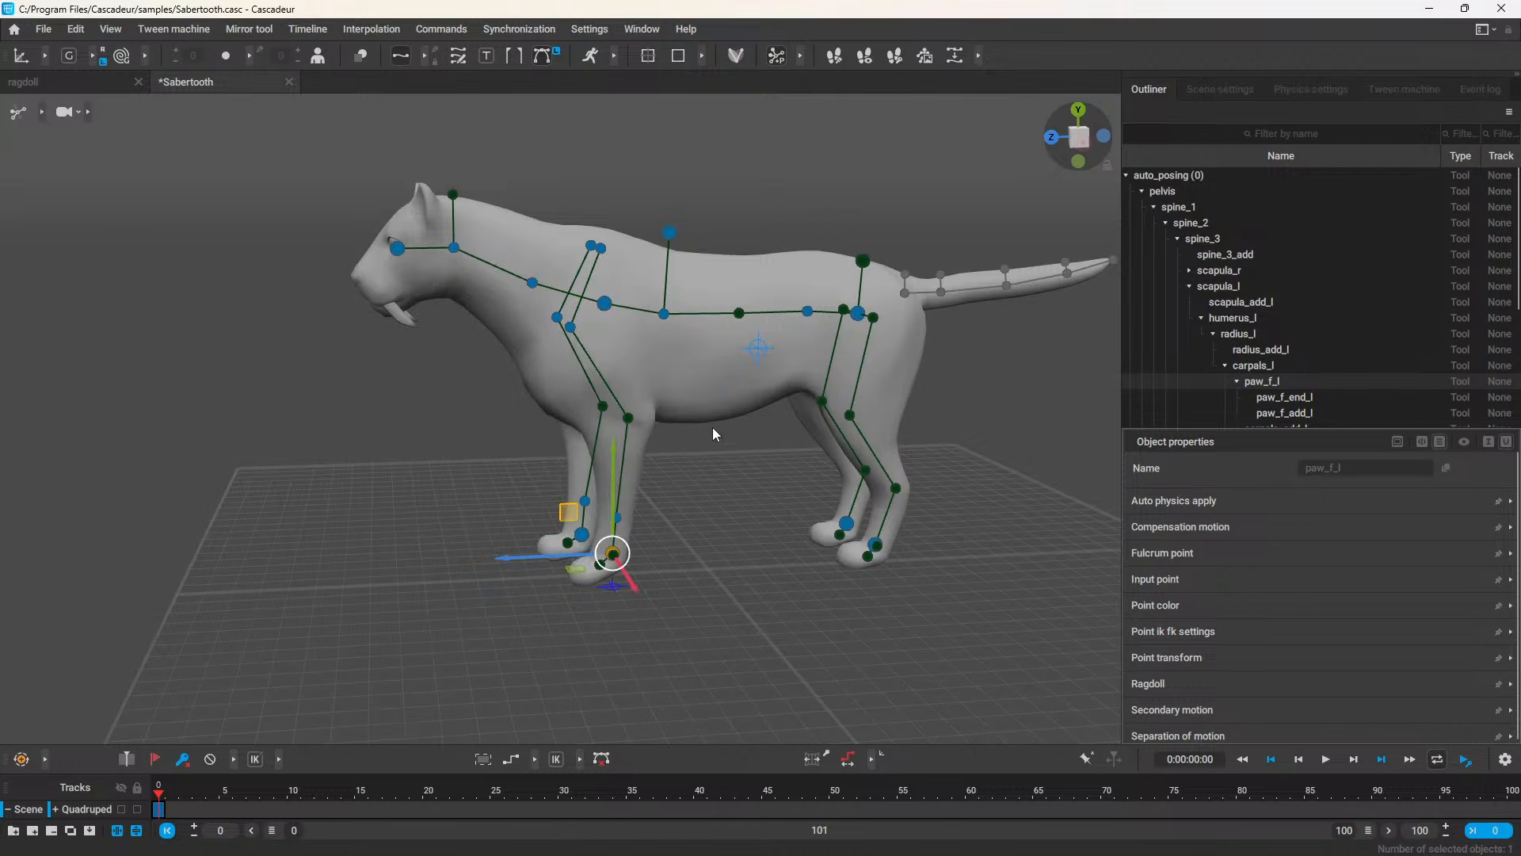
Step: Lower the sabertooth's pelvis backwards into a crouch and adjust the left front paw's additional point
click(858, 315)
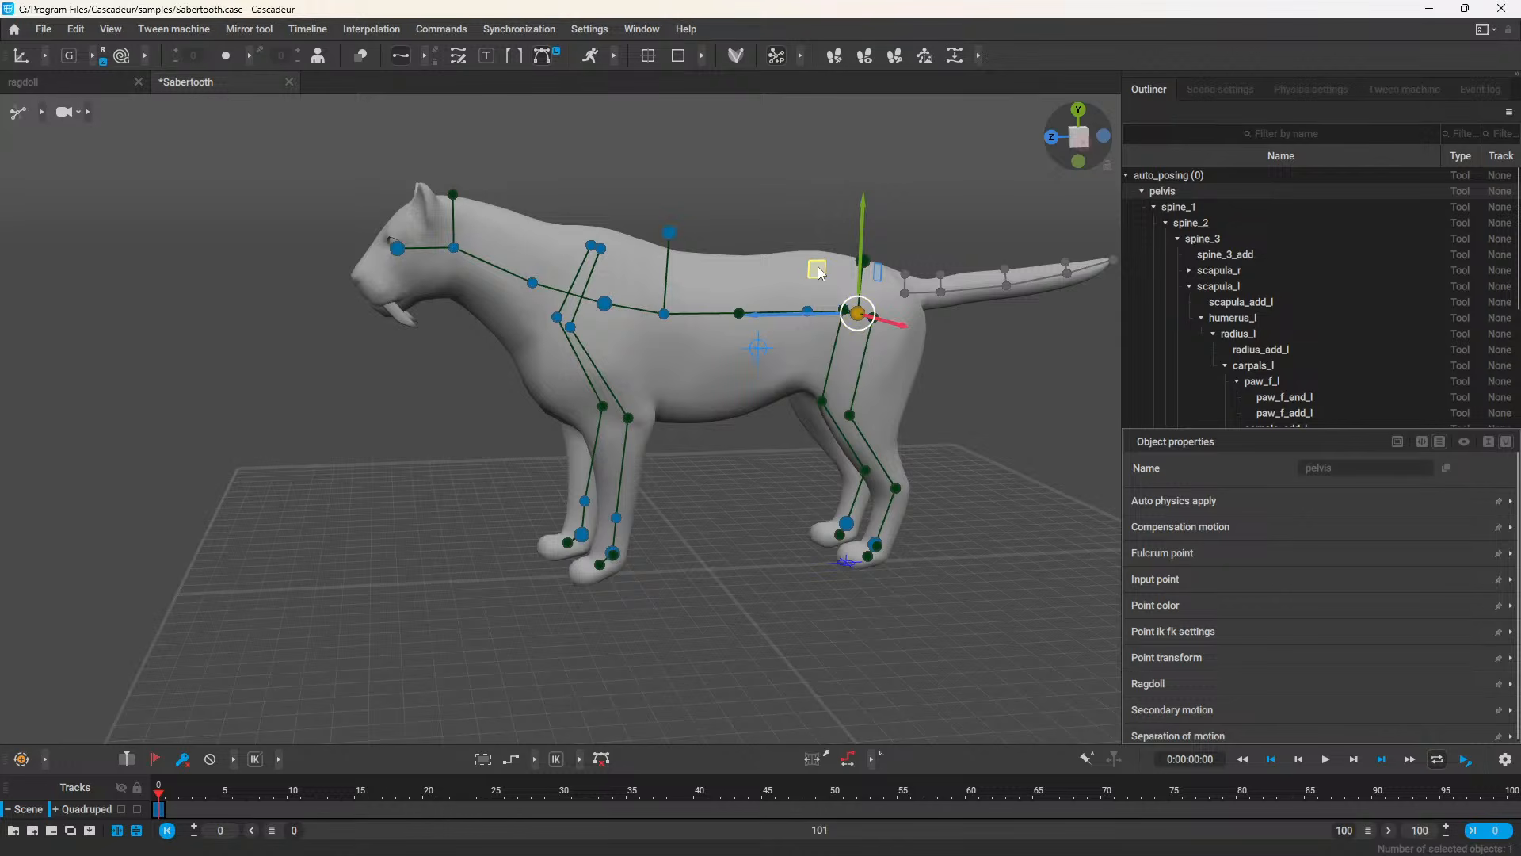
drag(820, 273, 901, 401)
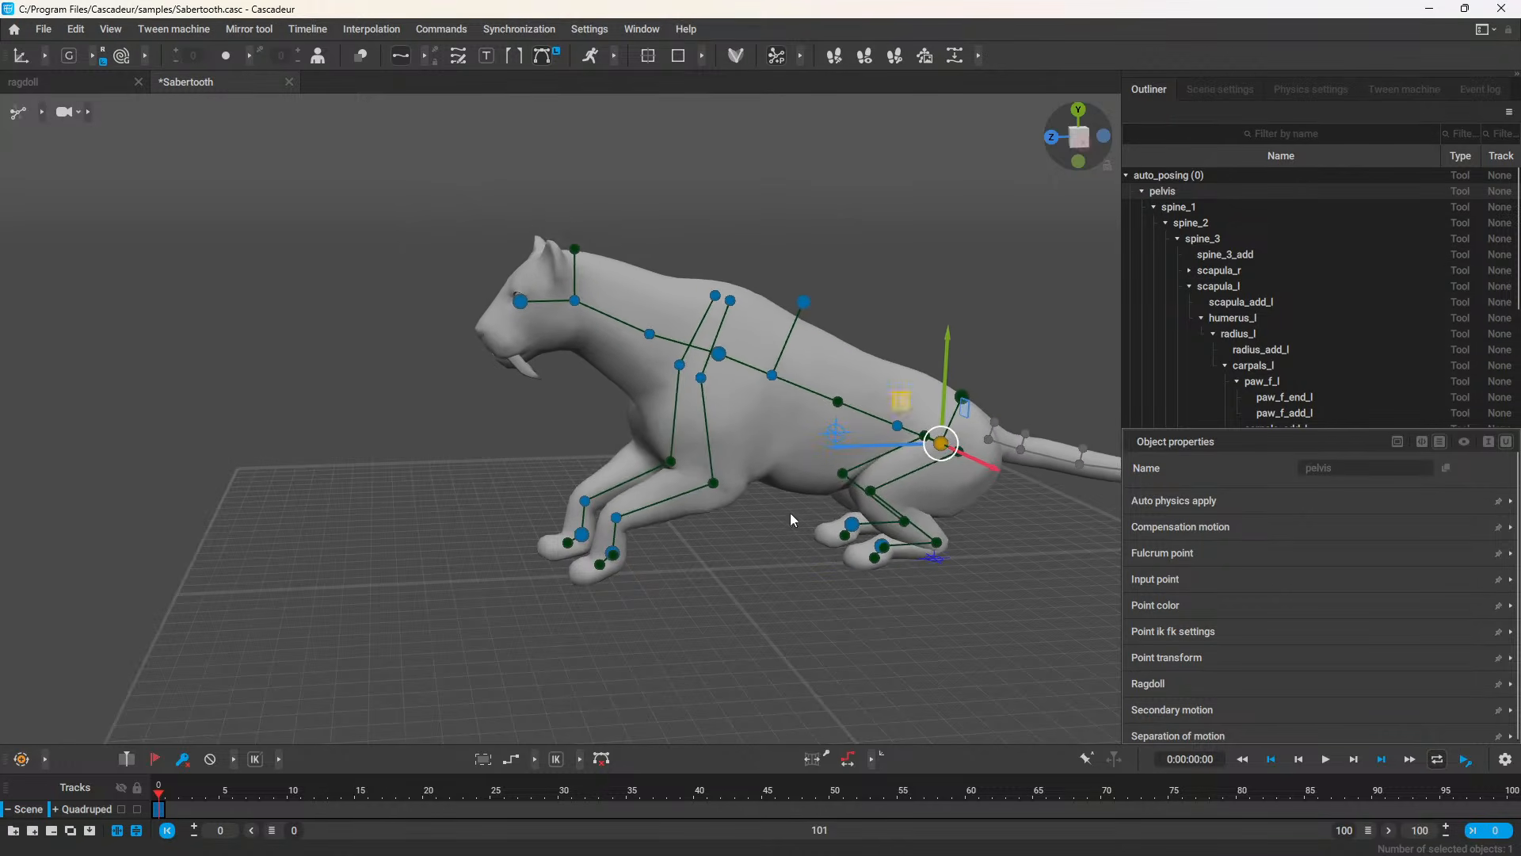
alt+drag(791, 512, 638, 526)
click(576, 563)
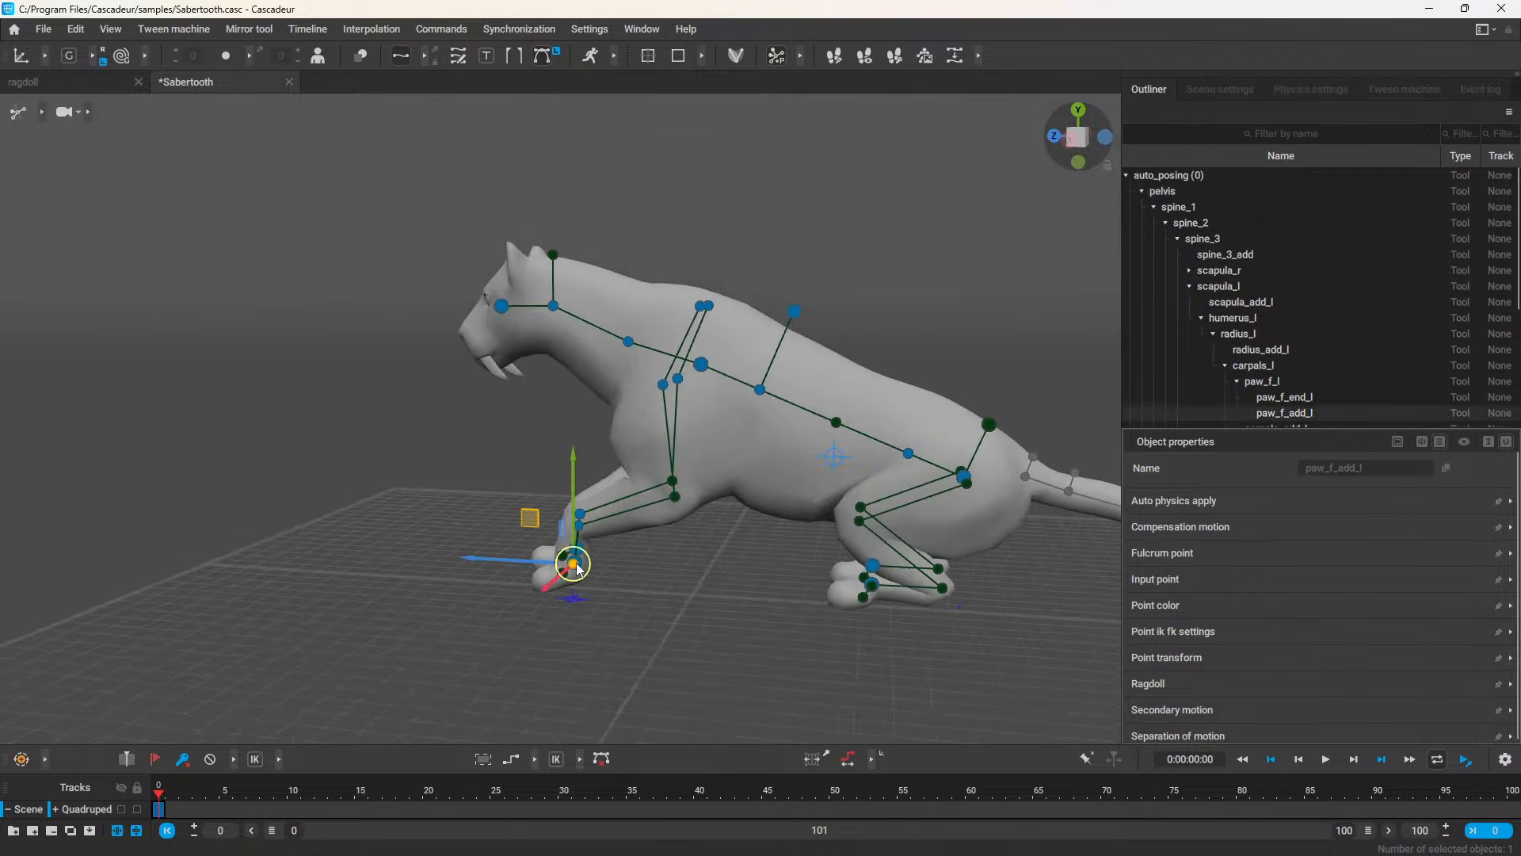
drag(659, 543, 499, 489)
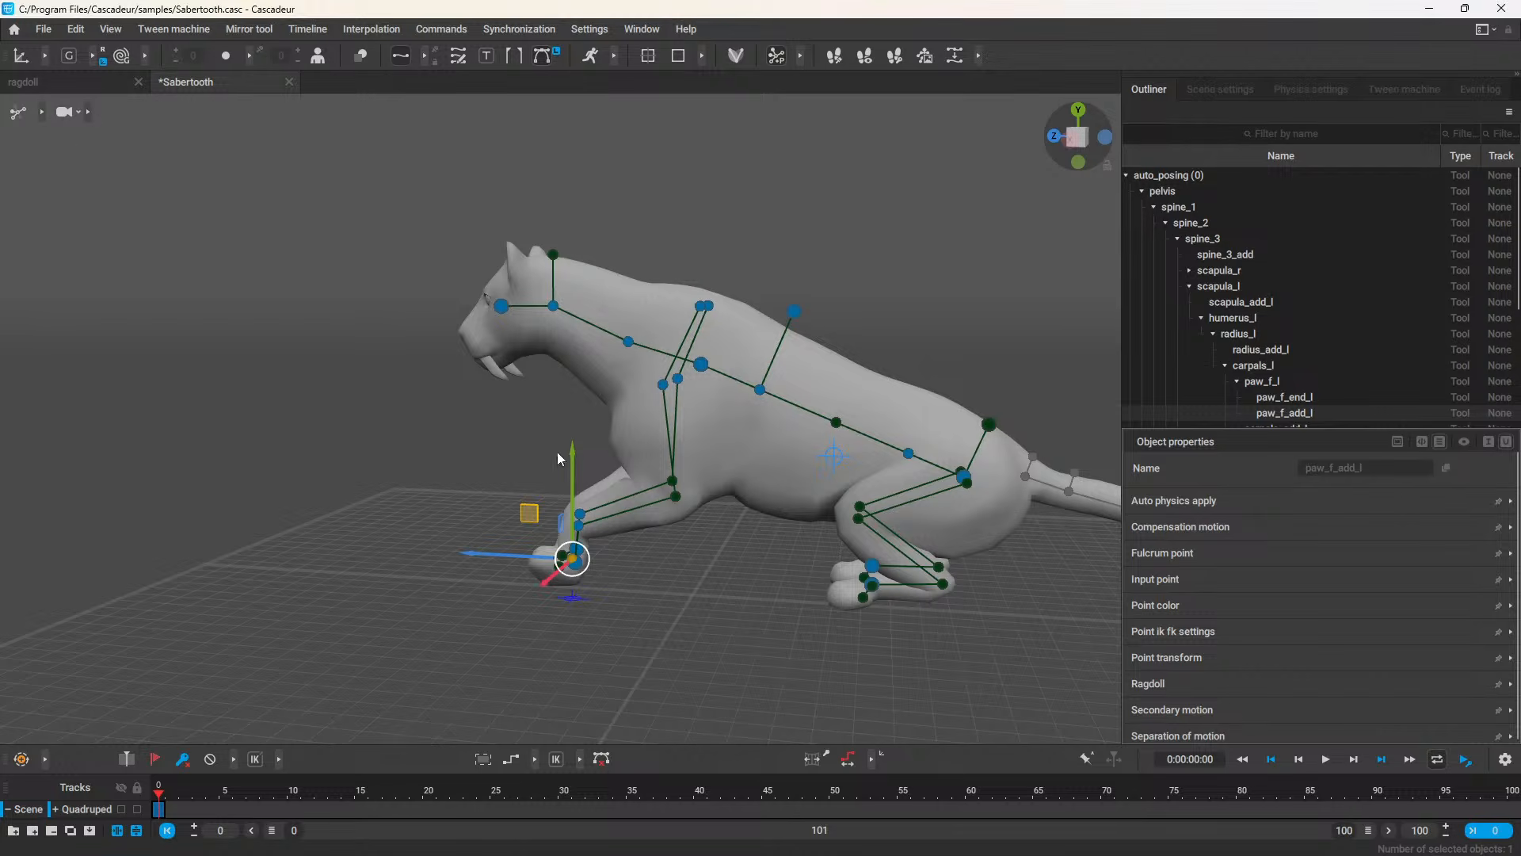
Step: Rotate the sabertooth's head points slightly and move them together as a group
double_click(553, 306)
key(e)
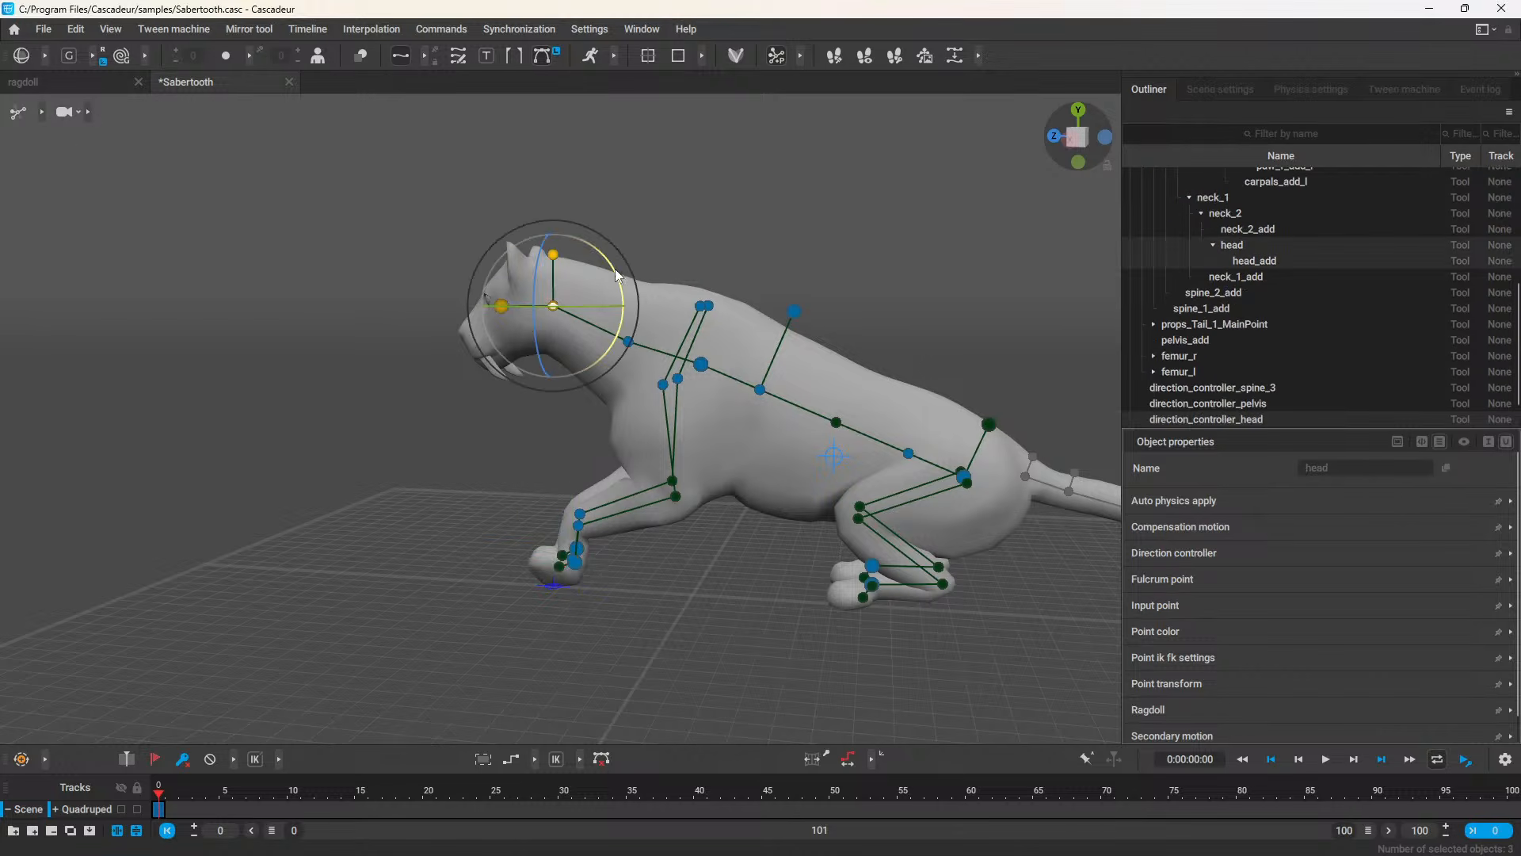
drag(614, 270, 605, 252)
key(ctrl+z)
click(371, 245)
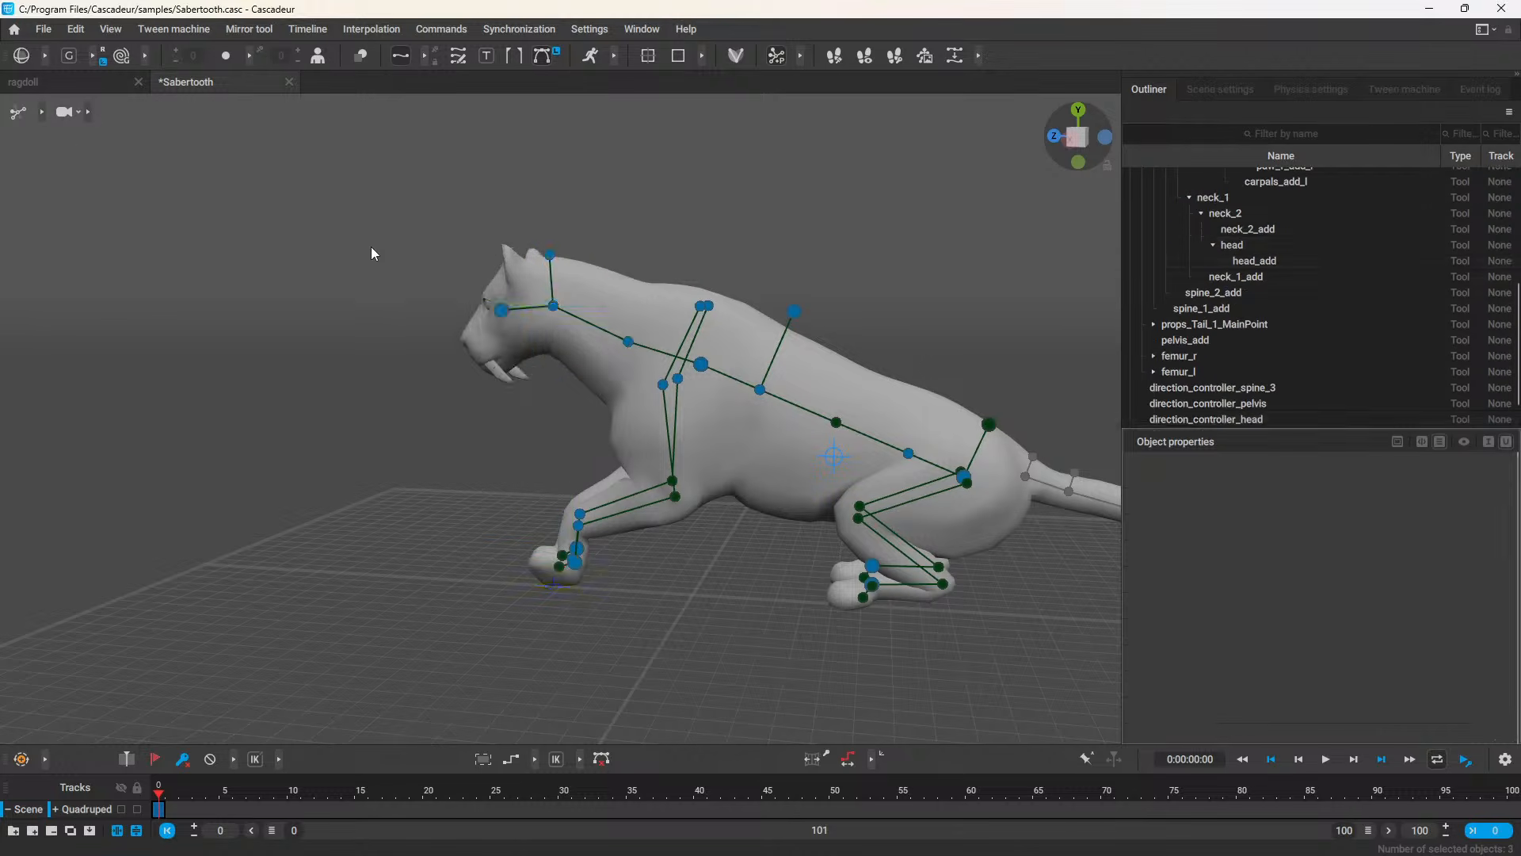
drag(380, 212, 569, 343)
key(w)
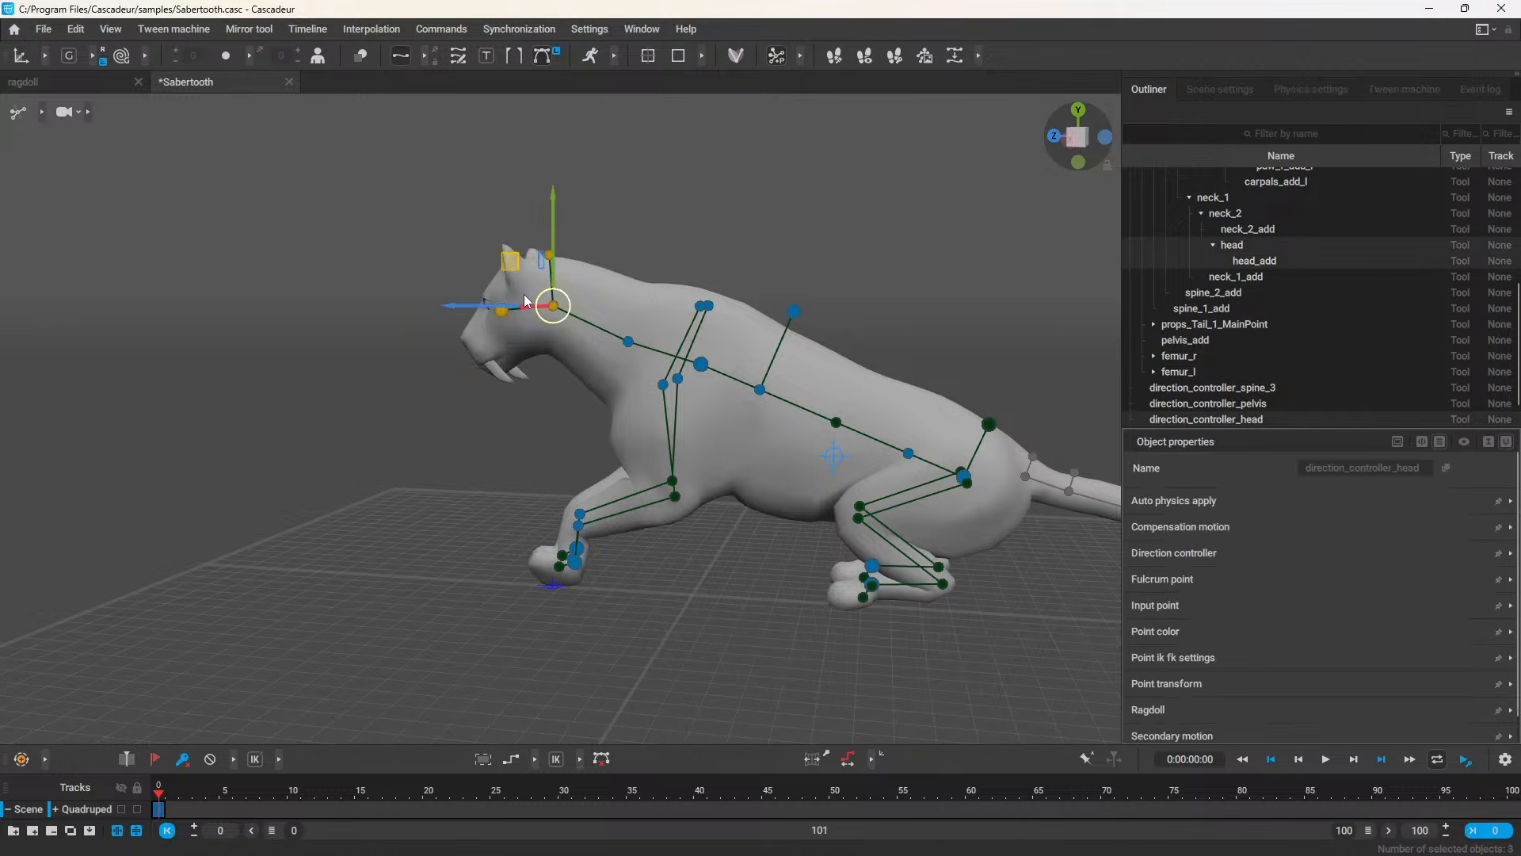
drag(542, 273, 485, 318)
Step: Move the direction point at the tip of the sabertooth's tail outward
alt+drag(596, 319, 938, 477)
click(919, 473)
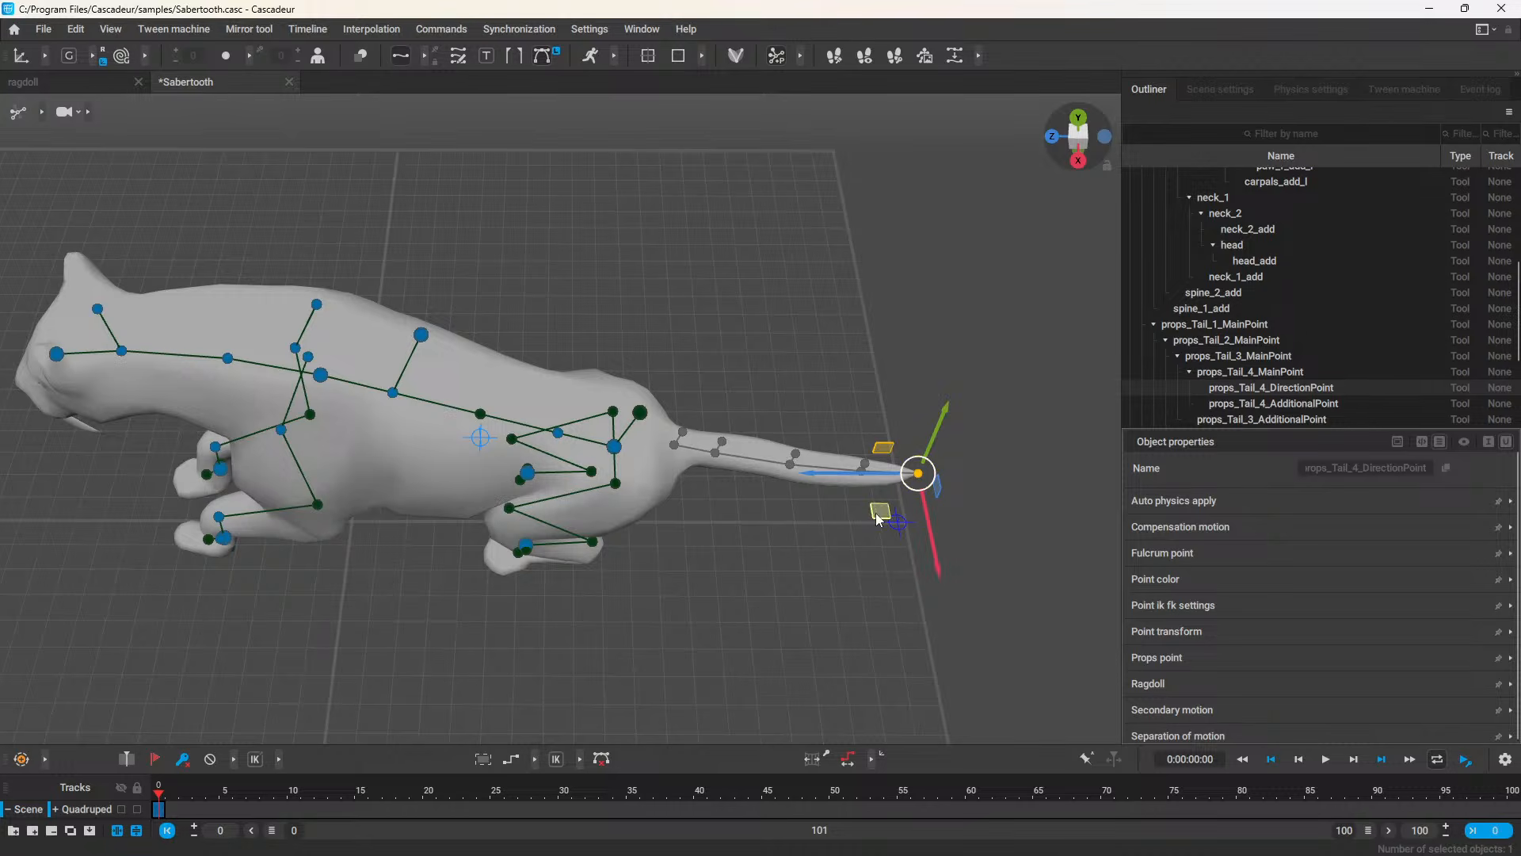
drag(878, 512, 988, 542)
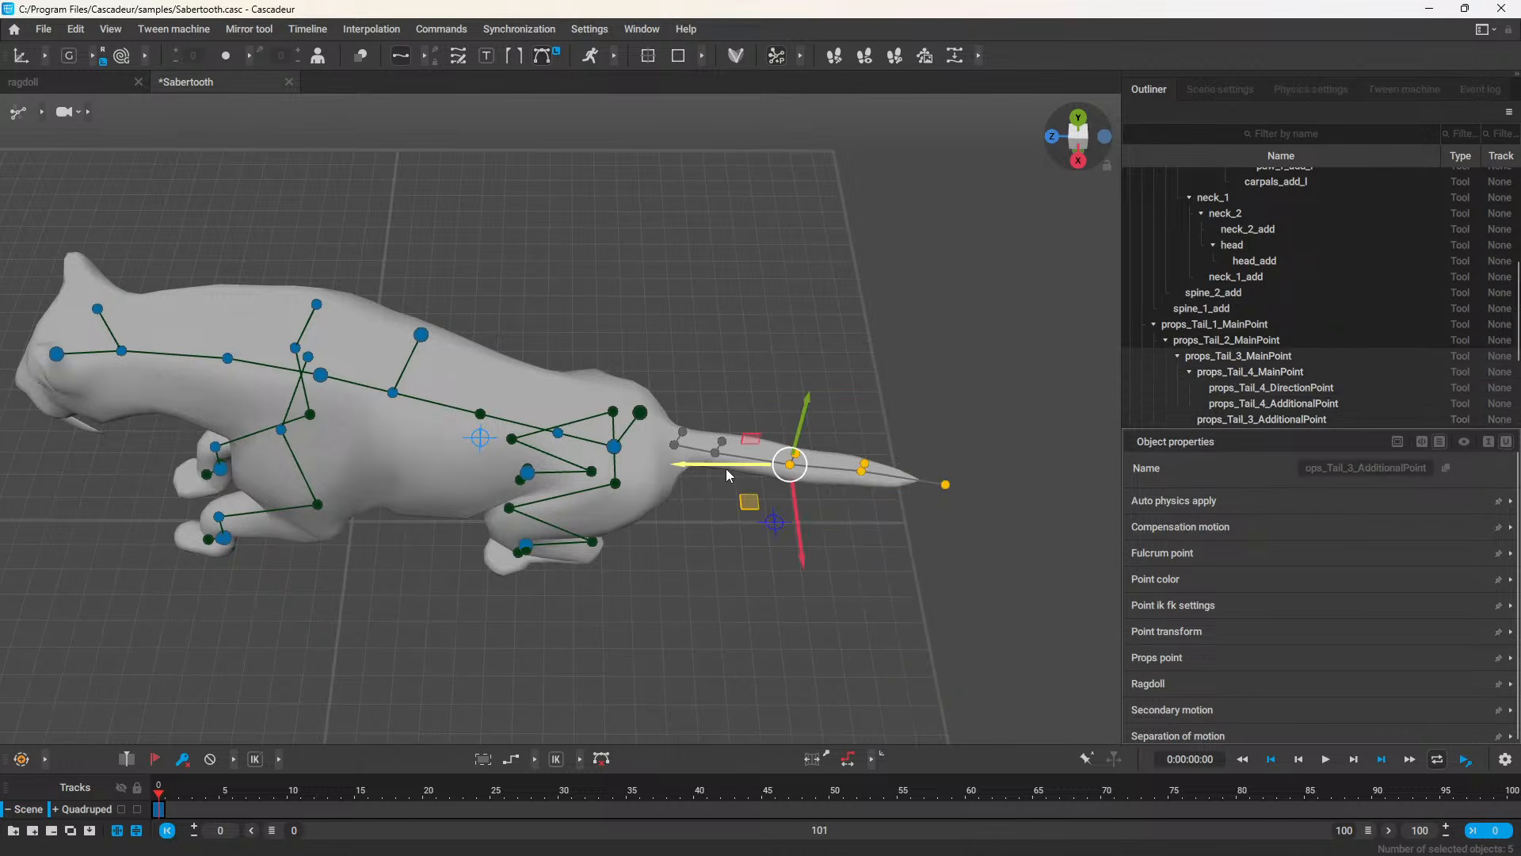
Step: Try stretching the sabertooth's tail by moving its outer segment points along the tail's length
drag(726, 469, 943, 482)
scroll(872, 483, down, 4)
drag(884, 376, 1010, 511)
drag(846, 451, 939, 452)
click(887, 512)
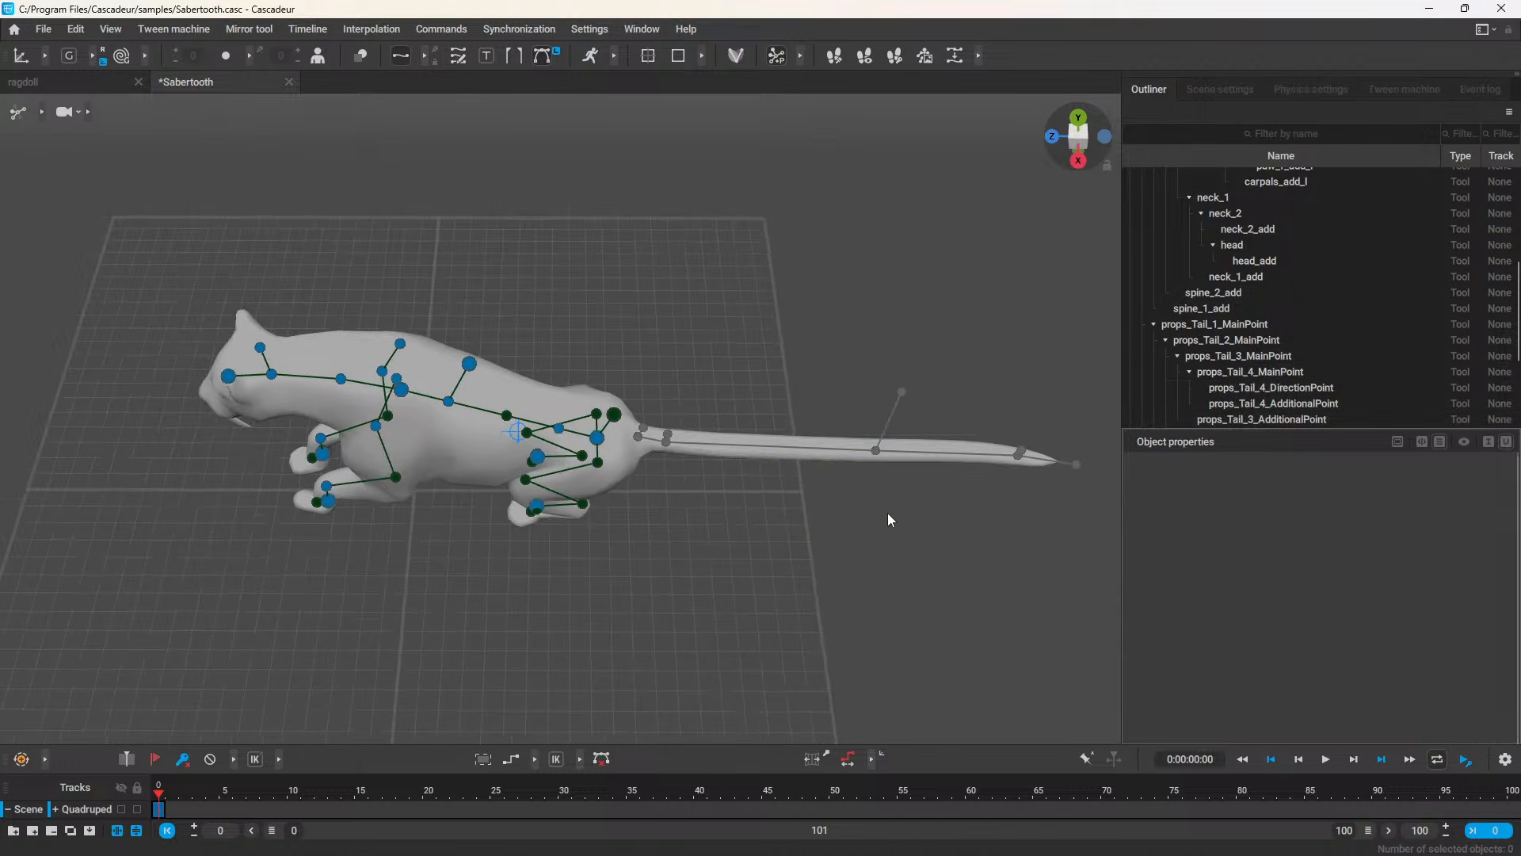
Step: Open the Dracorex sample model and bend its tail sideways by moving the tail-tip direction point
click(14, 29)
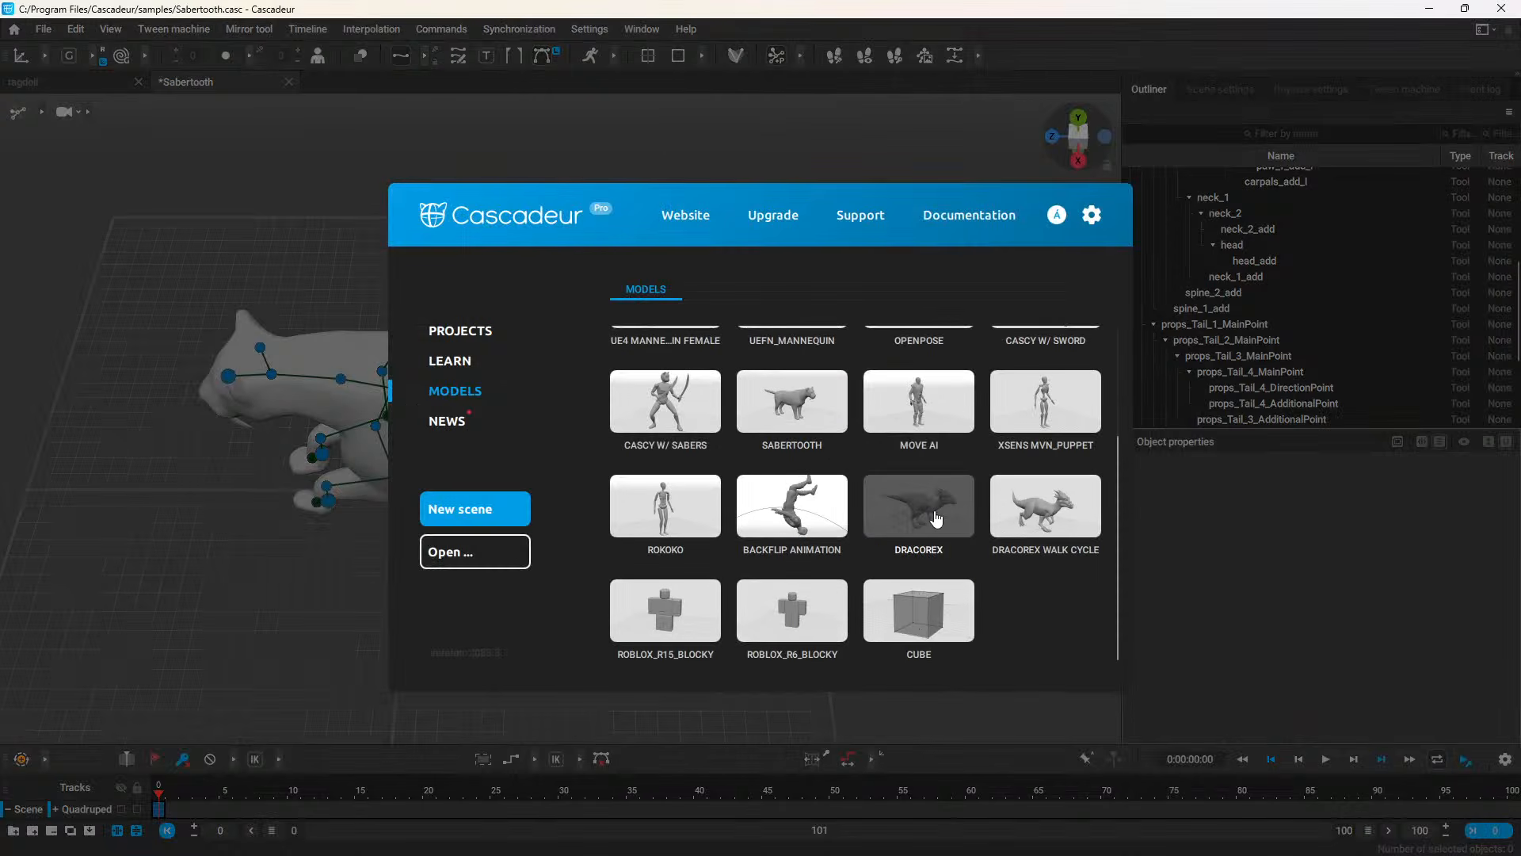
click(935, 523)
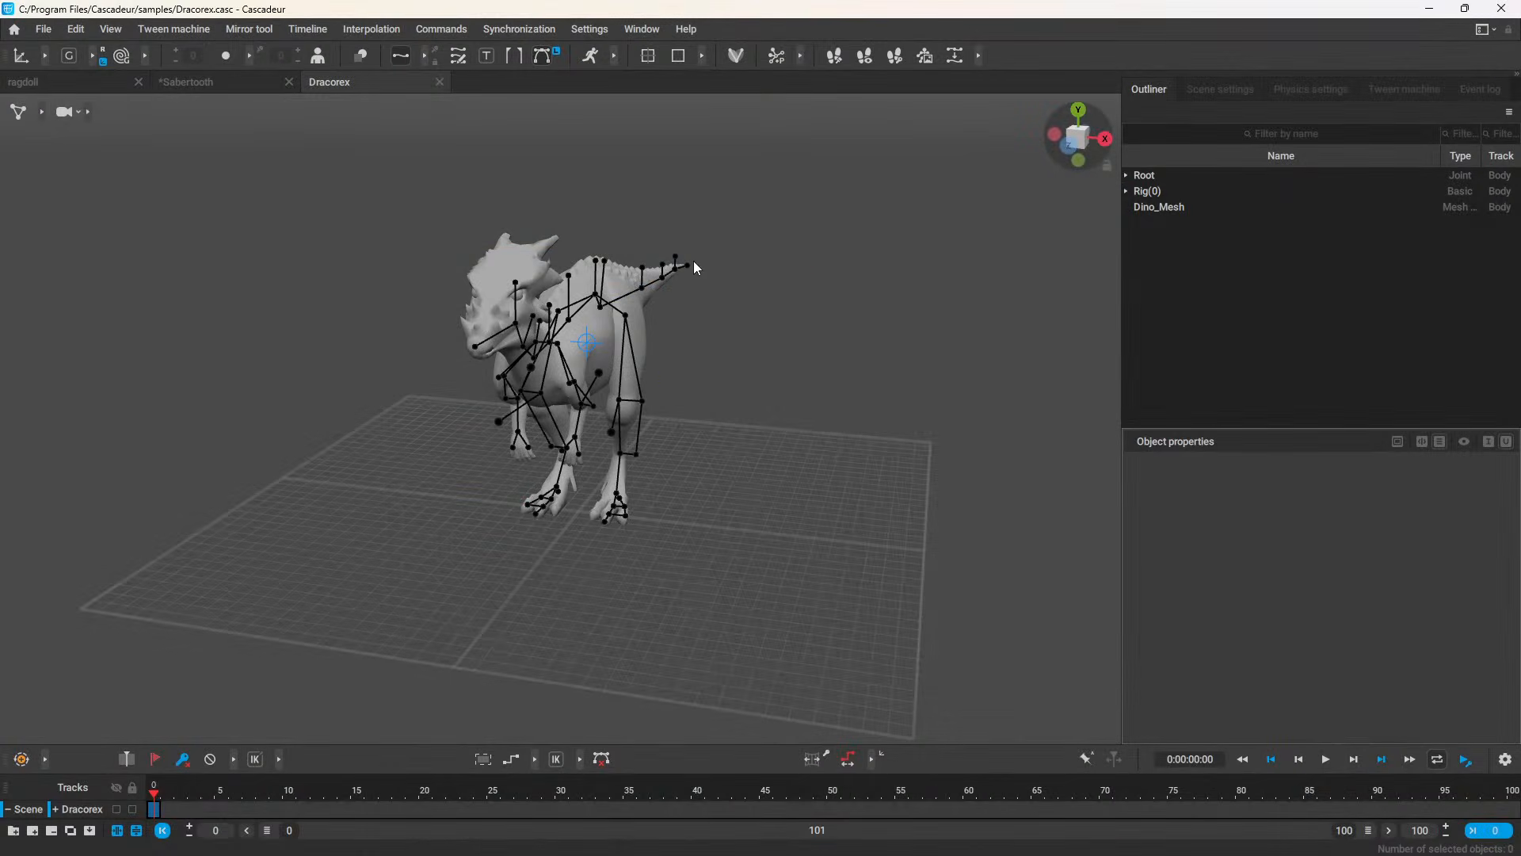
click(688, 266)
alt+drag(848, 221, 868, 341)
alt+middle_drag(737, 118, 645, 231)
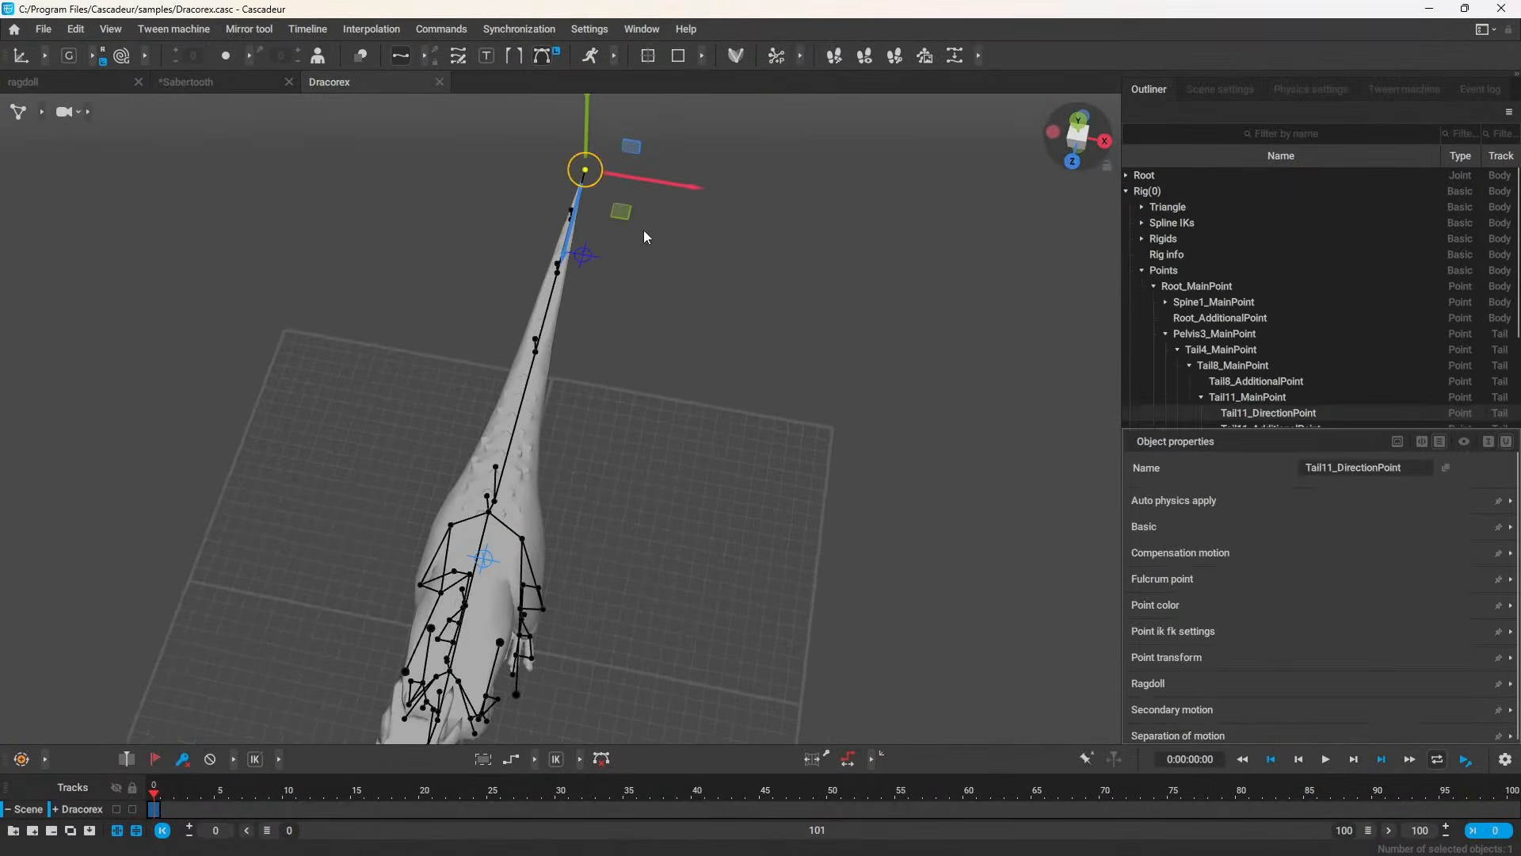
drag(643, 230, 765, 546)
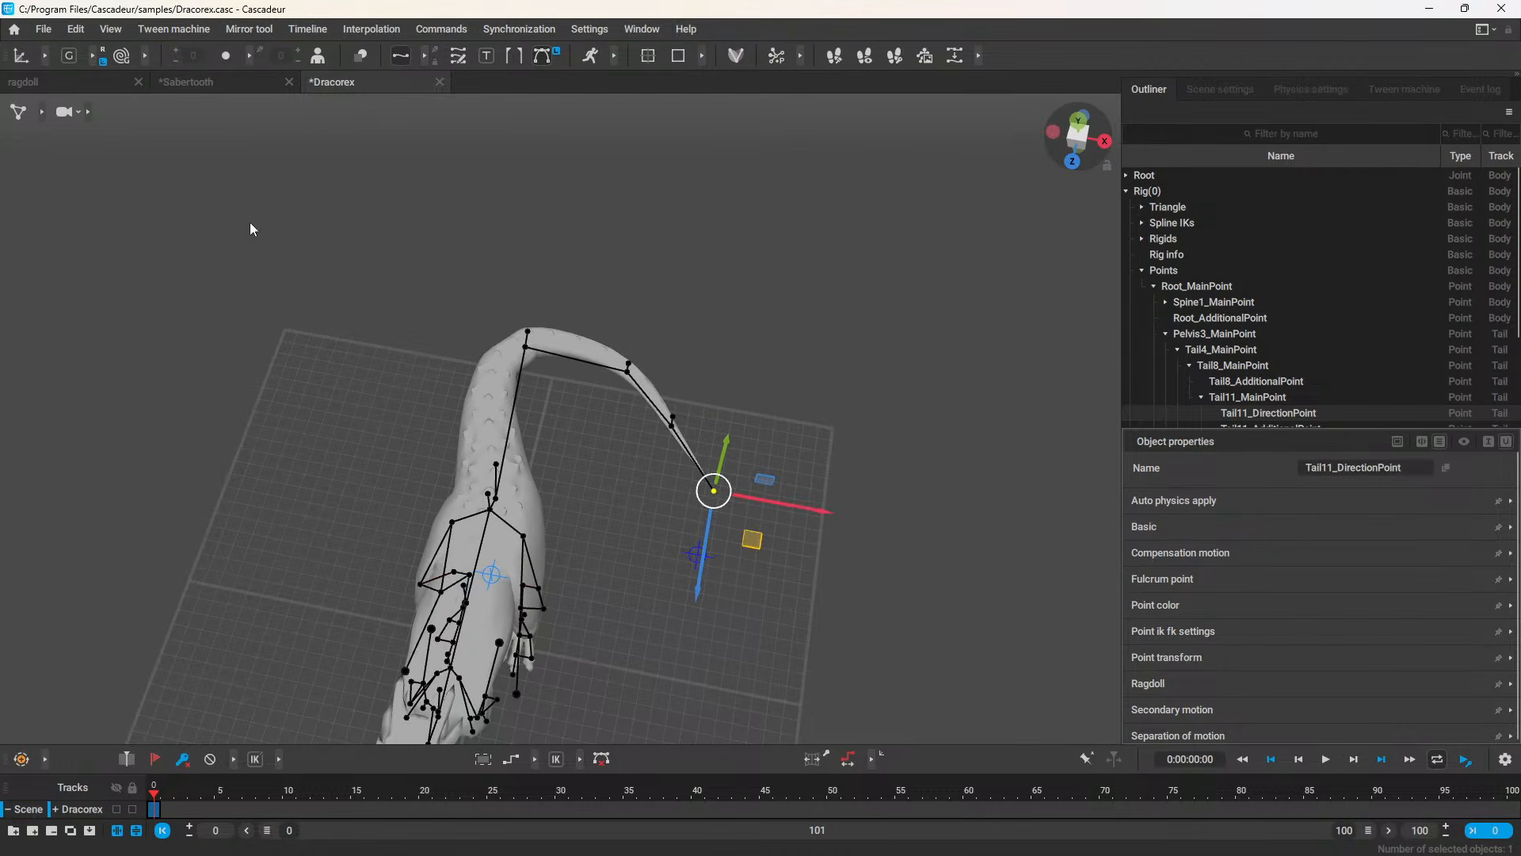
Step: Return to the Sabertooth scene and undo the tail stretching
click(211, 80)
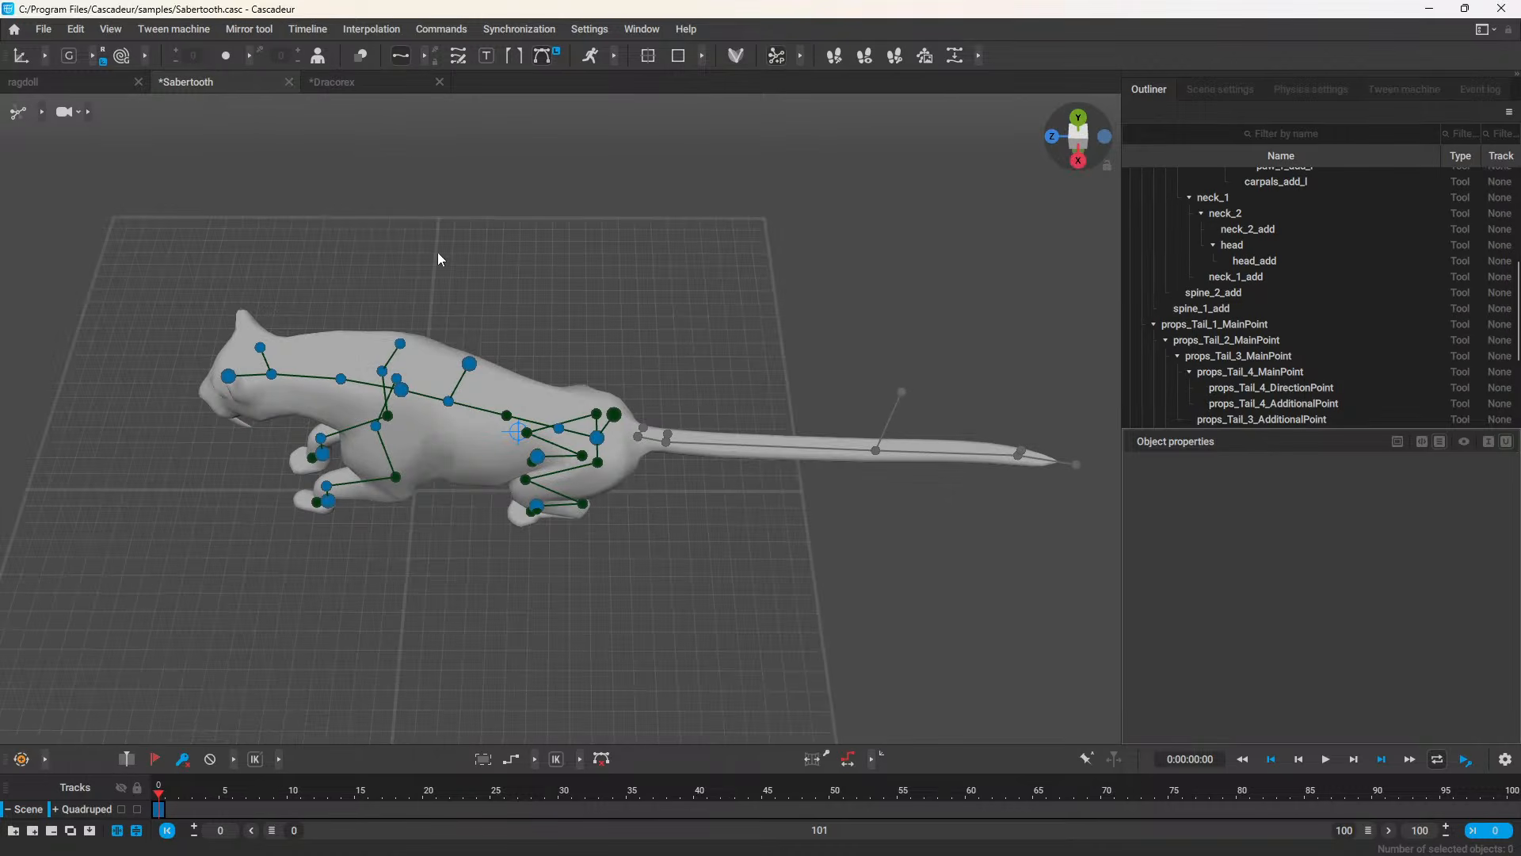
key(ctrl+z)
key(ctrl+z)
key(ctrl+z)
key(ctrl+z)
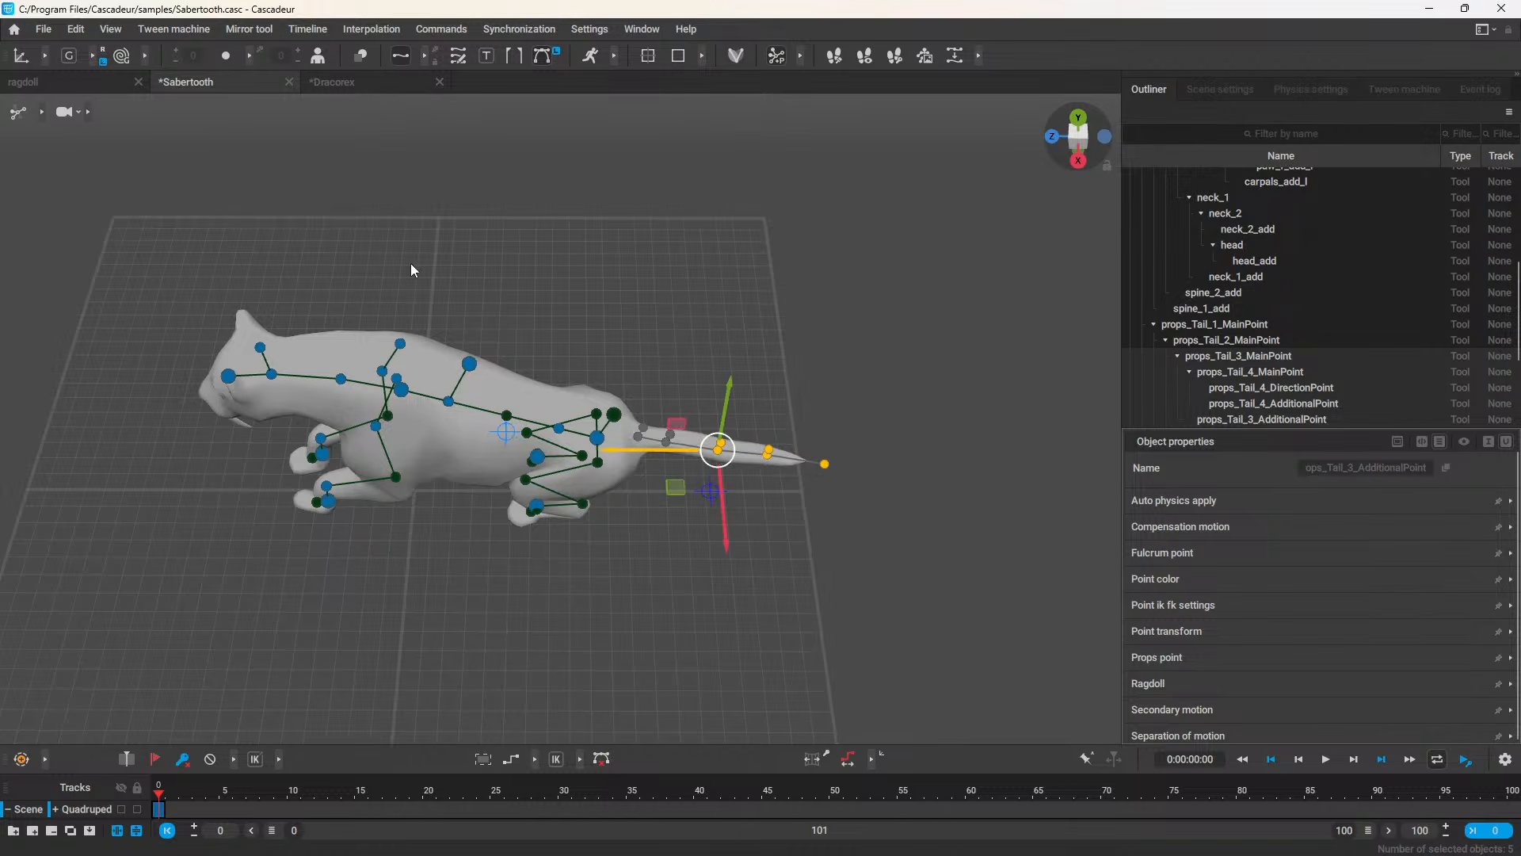
Step: Show the sabertooth's point controllers and set the IK/FK behaviour of all its tail points to IK
click(42, 112)
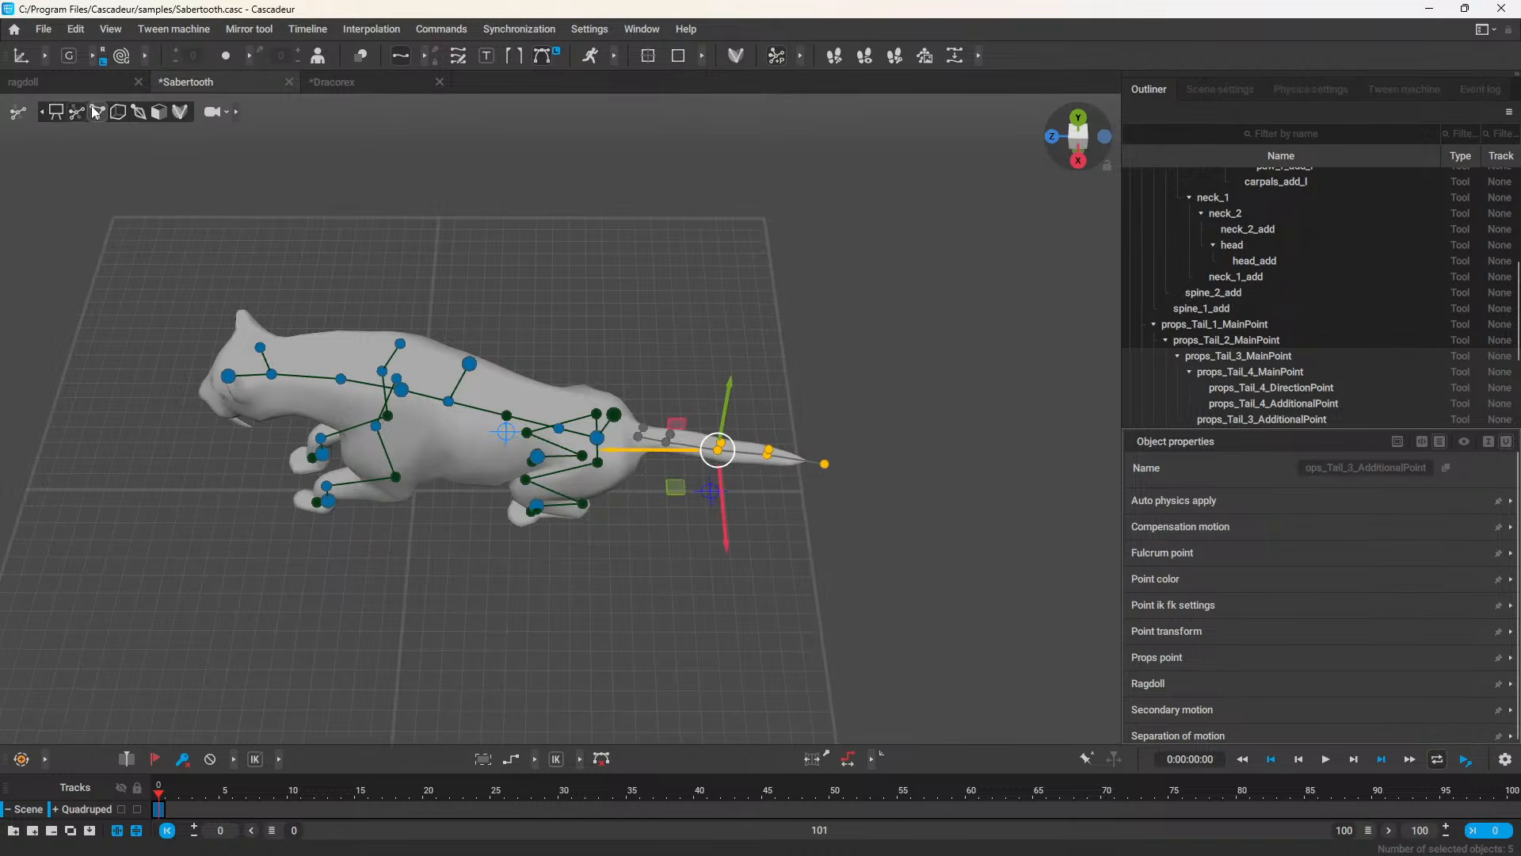
click(95, 111)
click(824, 458)
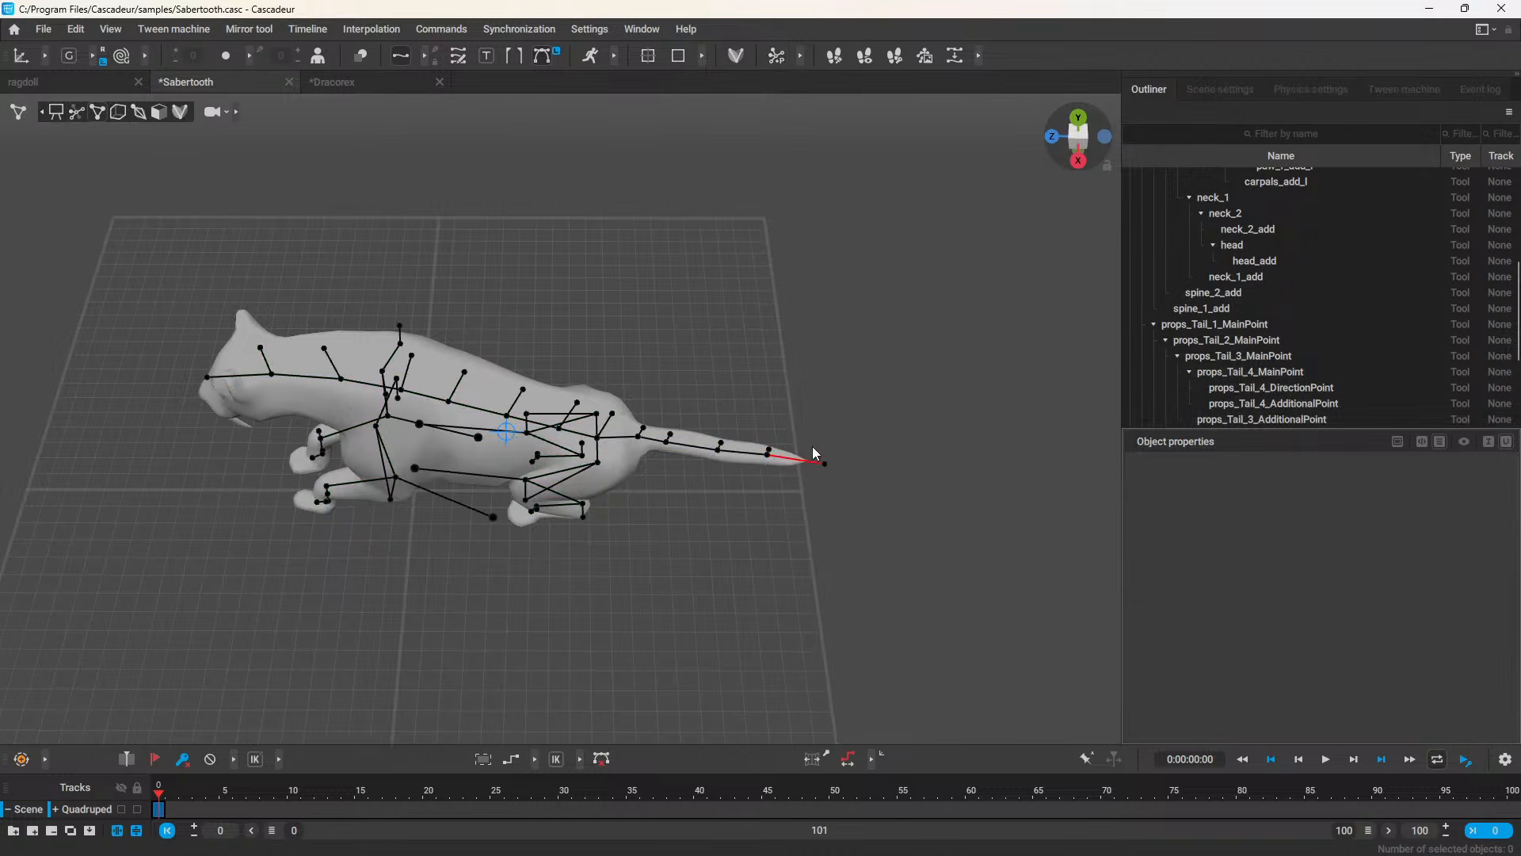
click(677, 449)
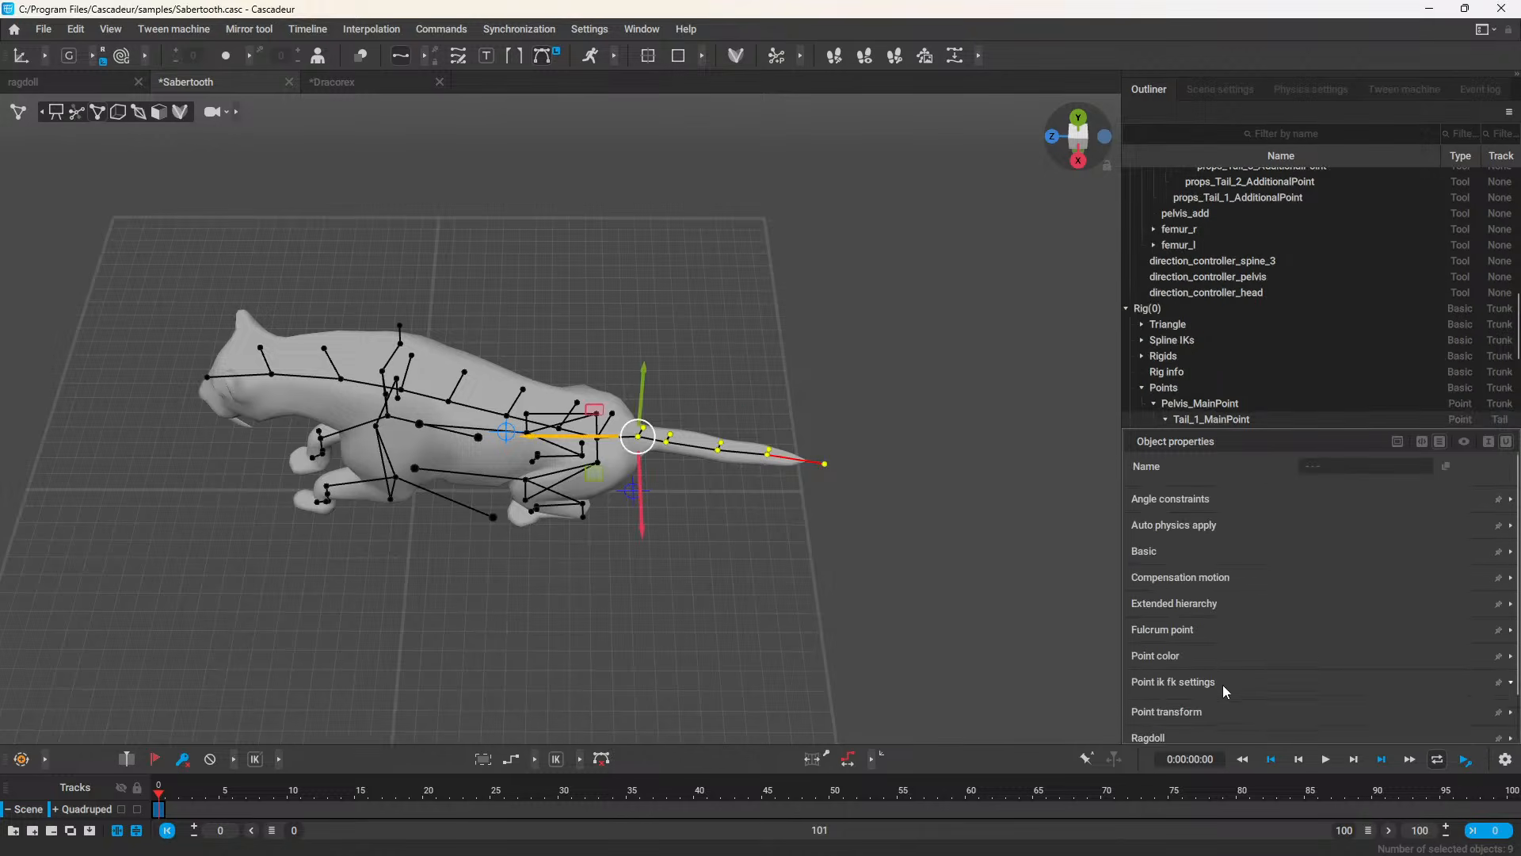
click(1223, 683)
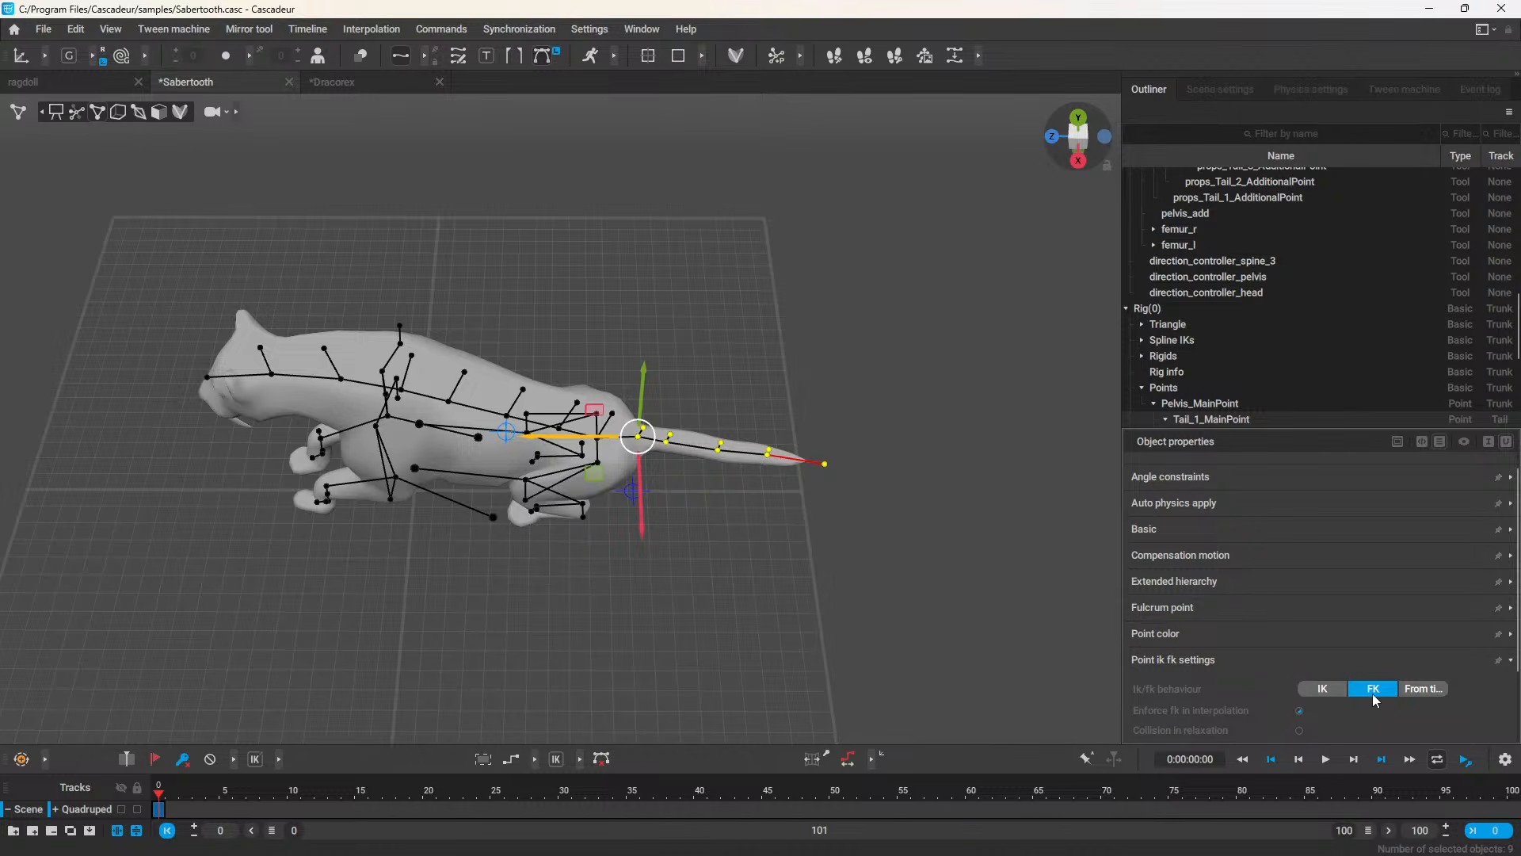
click(1322, 690)
Step: Try bending the sabertooth's tail by moving its tip direction point forward under the hips
click(825, 463)
drag(786, 511, 581, 584)
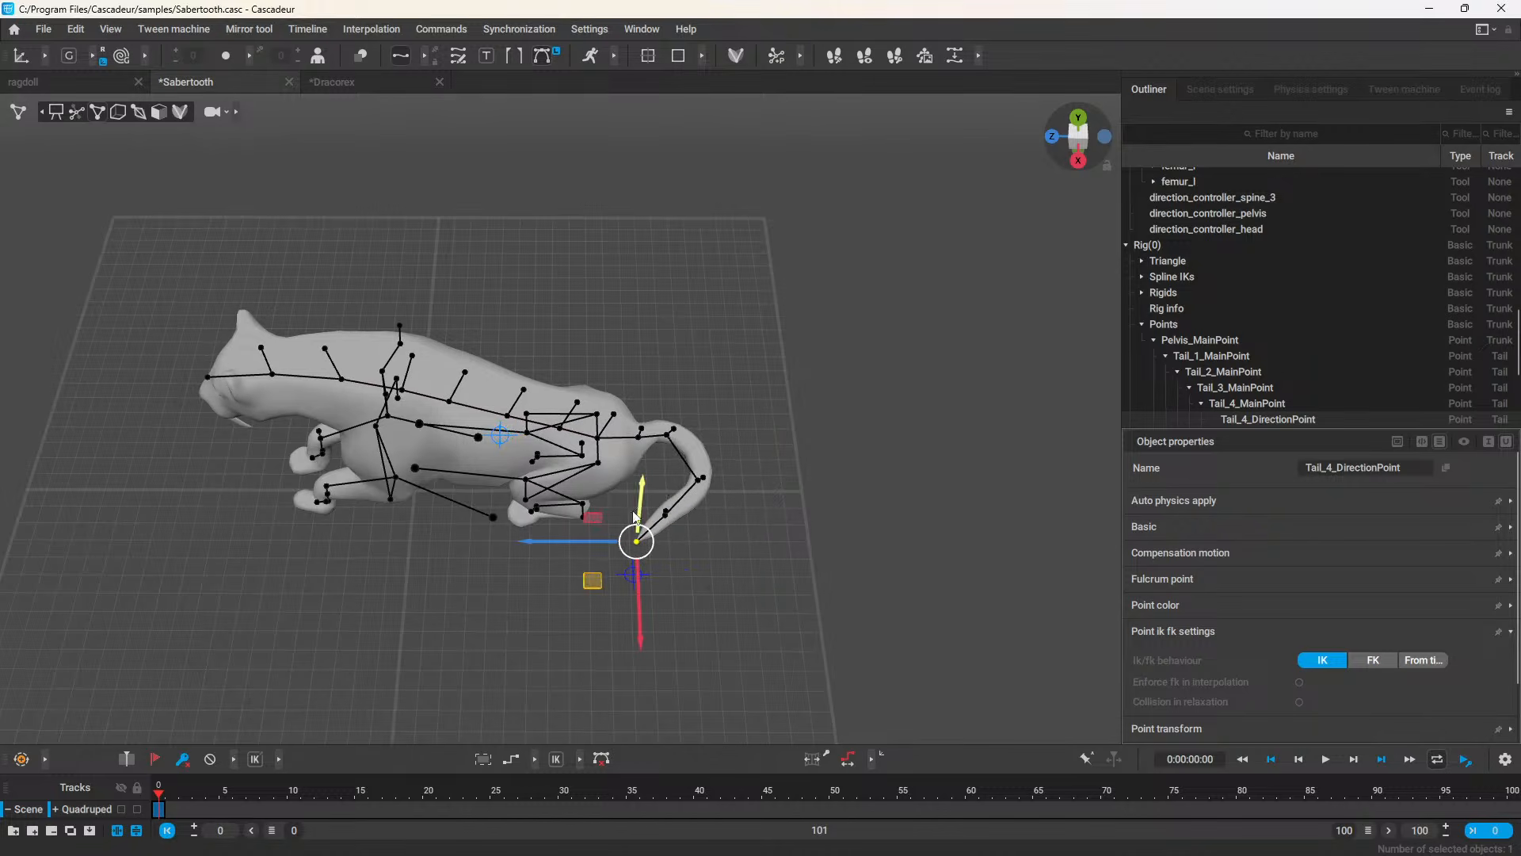
drag(634, 516, 749, 449)
key(ctrl+z)
key(ctrl+y)
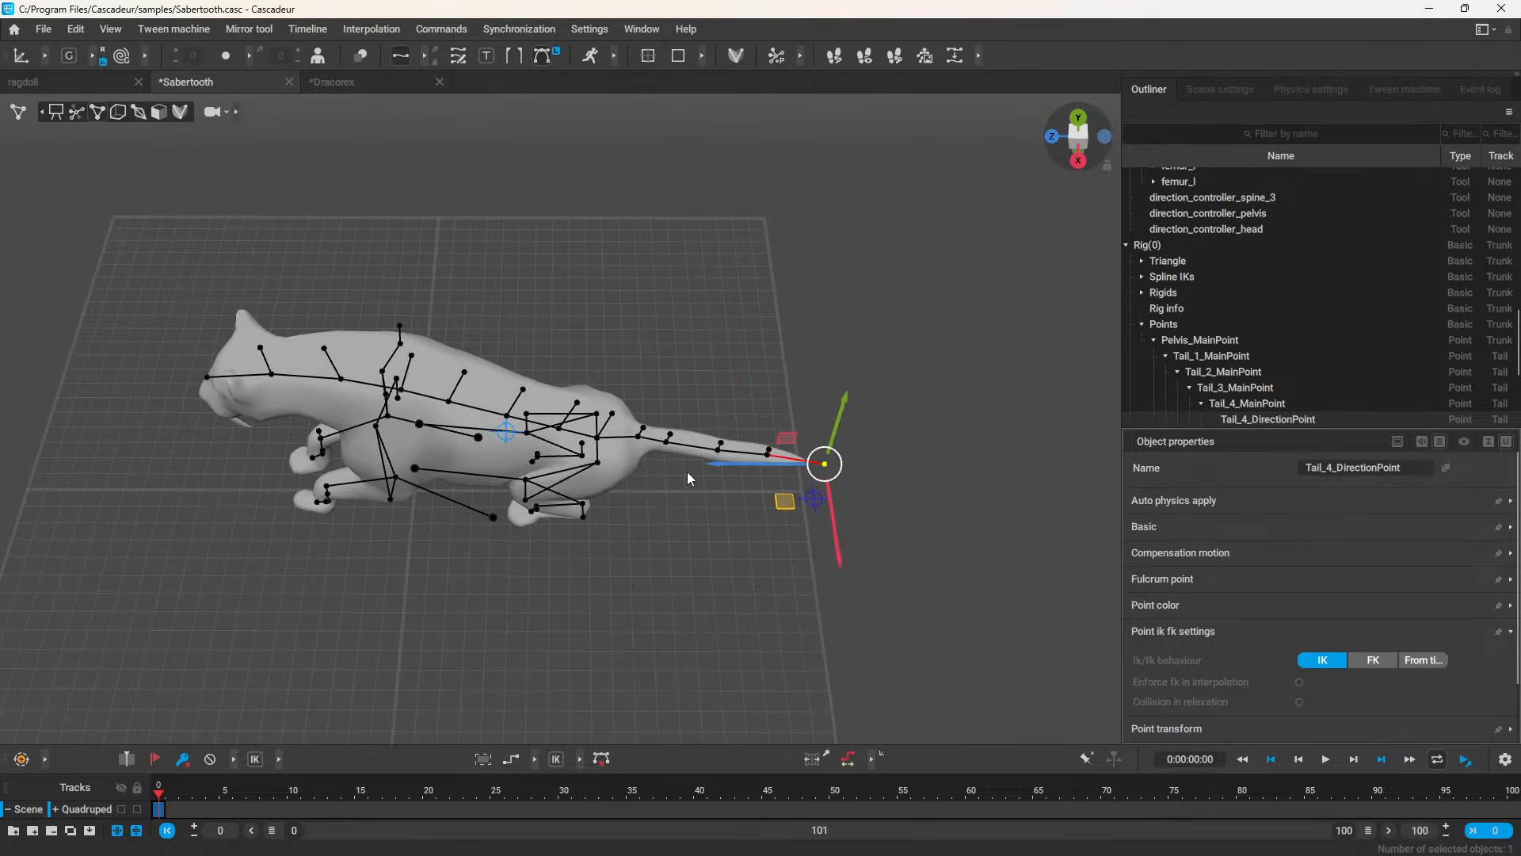
Step: Undo the tail bend and the tail points' IK setting
key(ctrl+z)
key(ctrl+z)
key(ctrl+z)
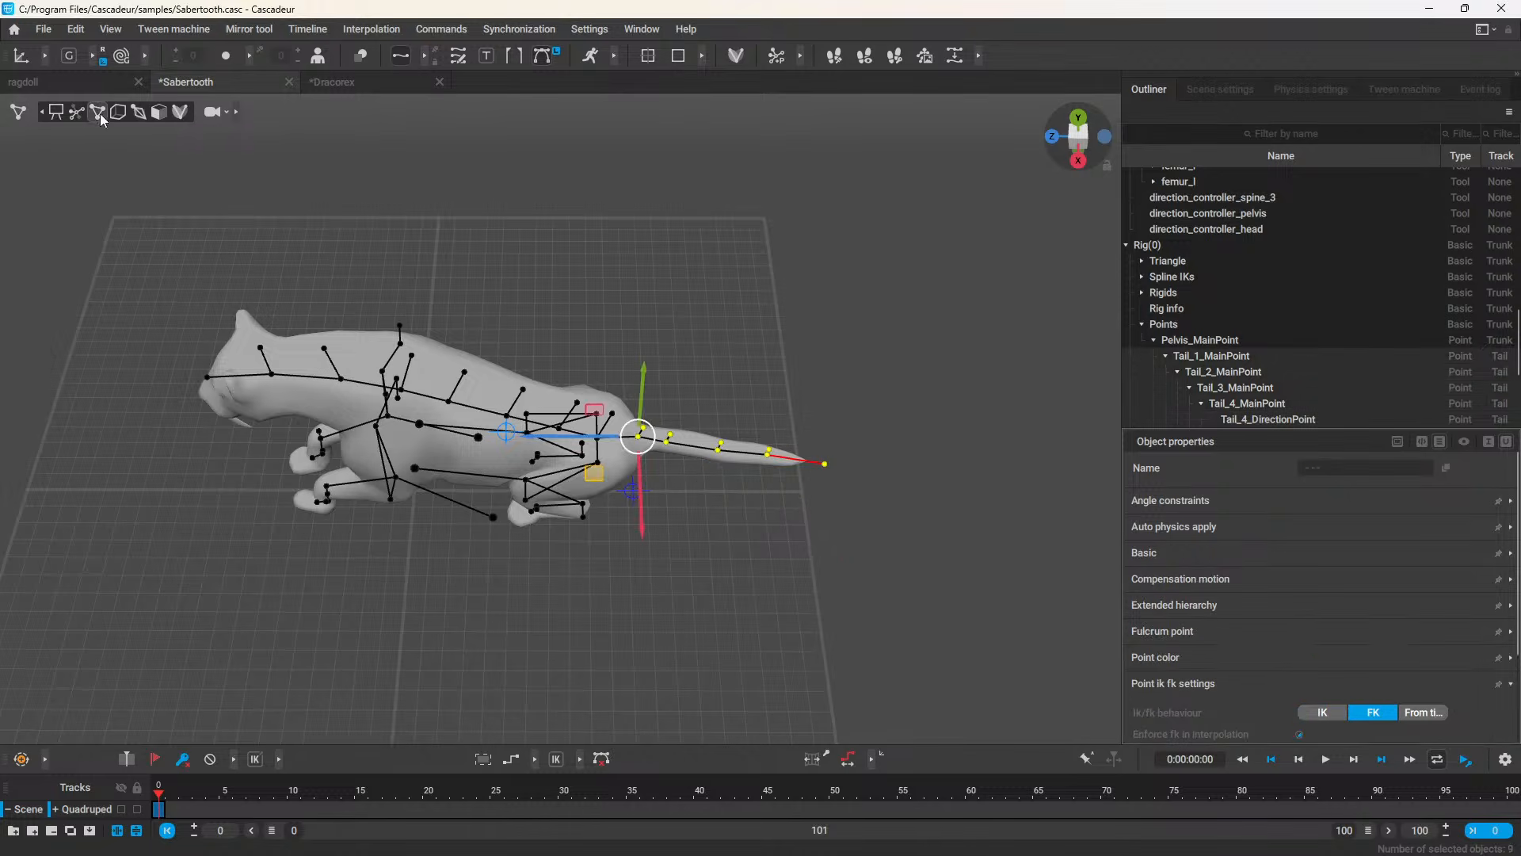
Step: Return to the auto-posing controllers and move the sabertooth's pelvis upward and back
click(77, 117)
scroll(539, 289, up, 4)
alt+drag(572, 282, 587, 166)
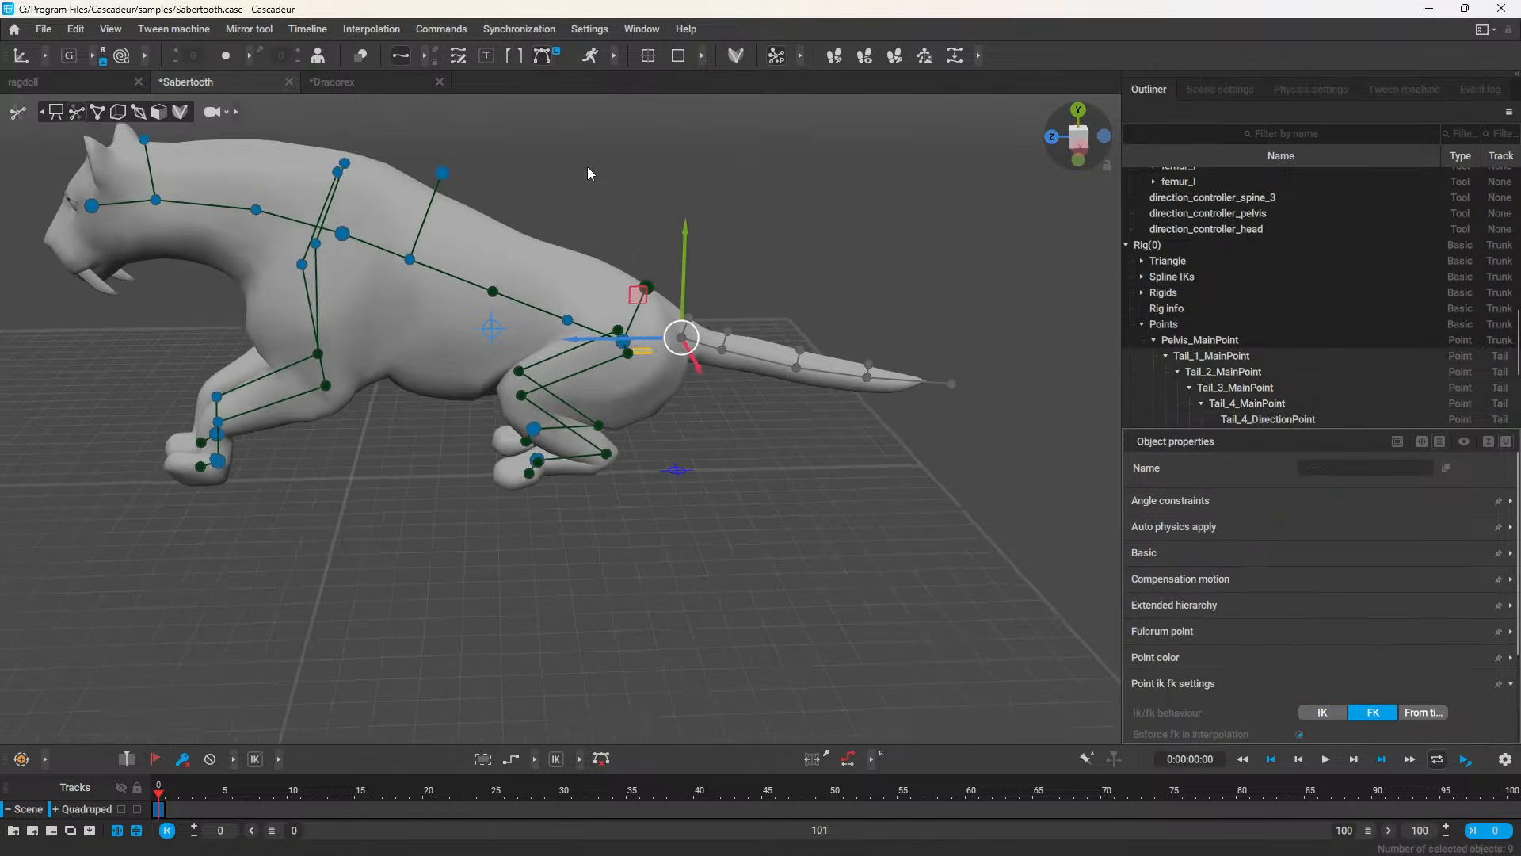
click(635, 388)
click(623, 339)
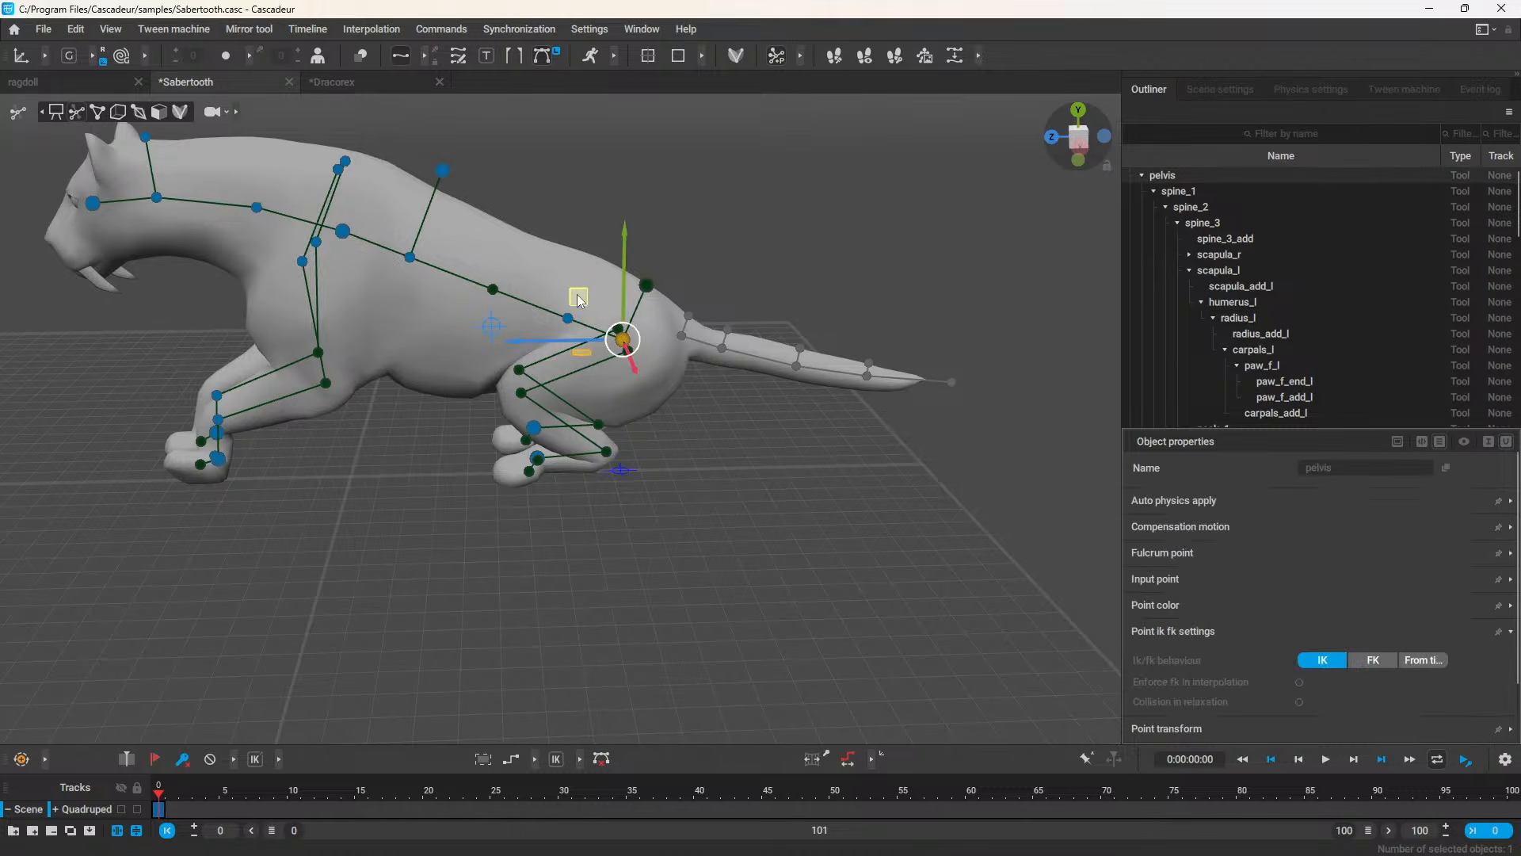
drag(581, 299, 606, 265)
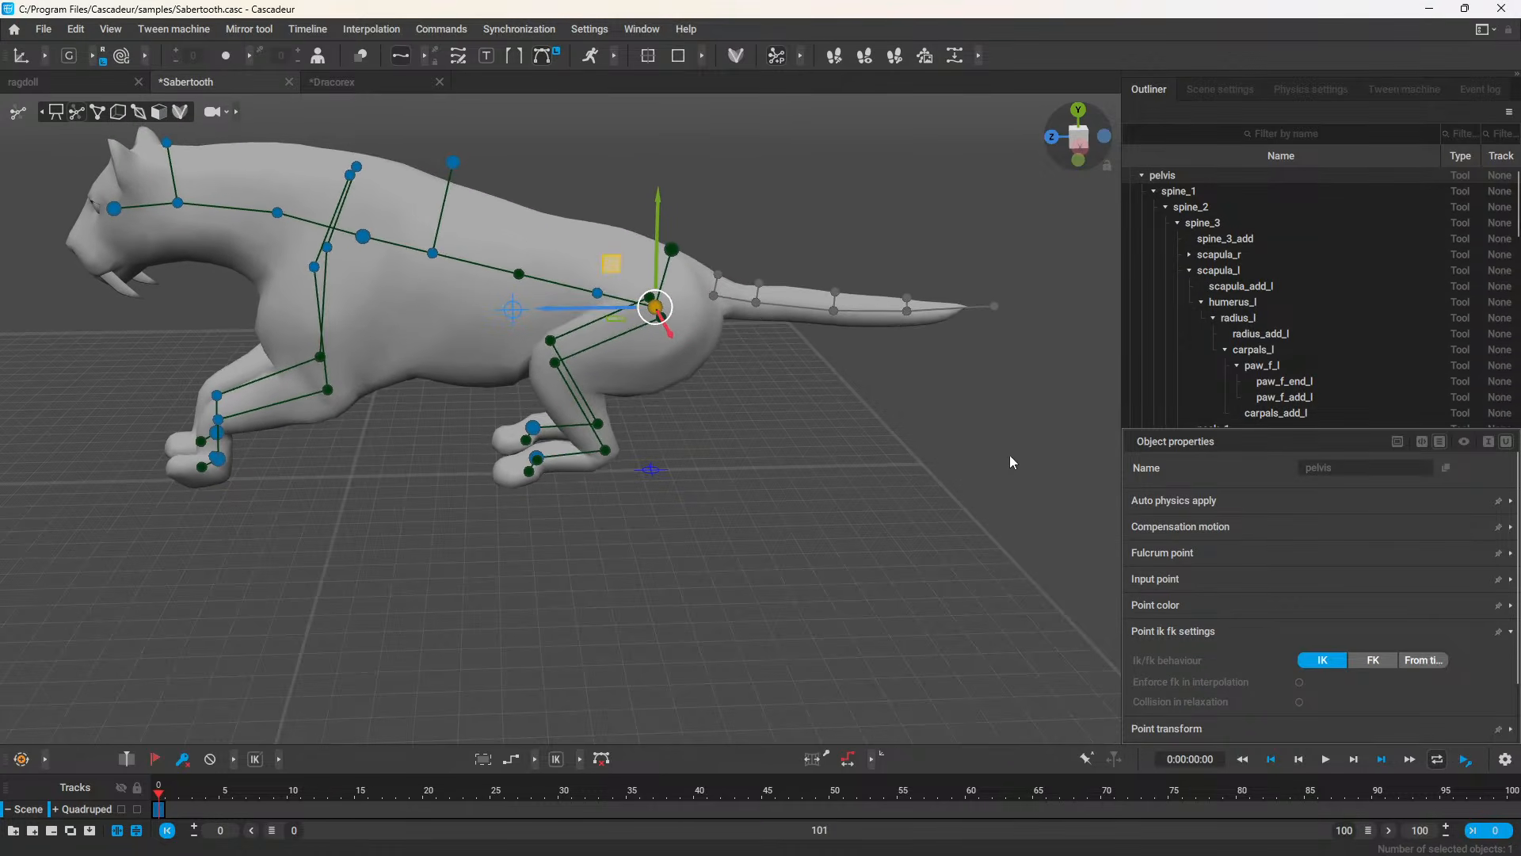
Step: Set the tail points' behaviour to IK and raise the sabertooth's pelvis further
click(732, 302)
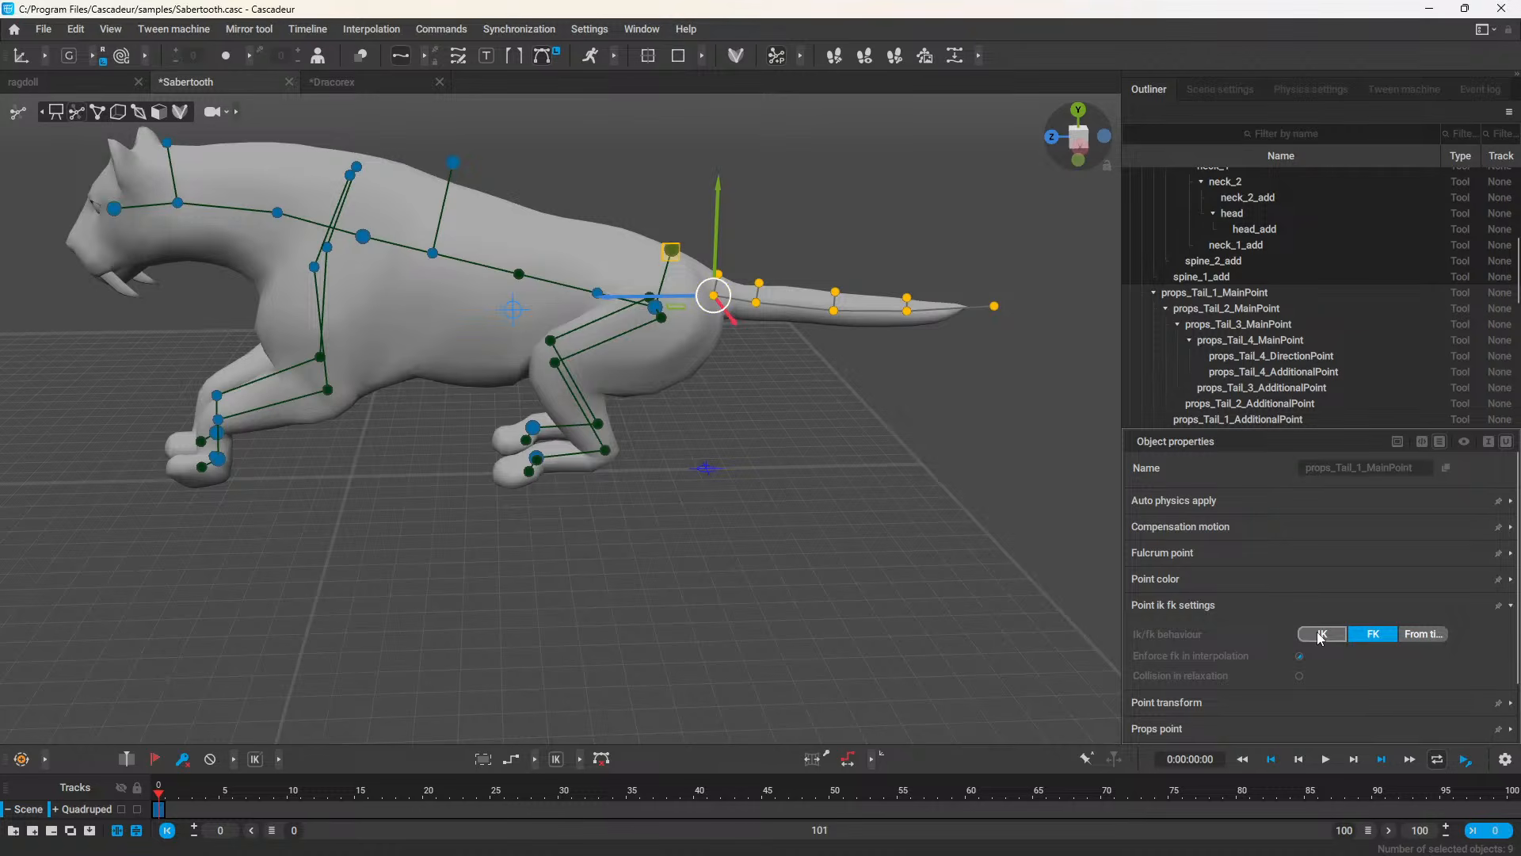
click(691, 344)
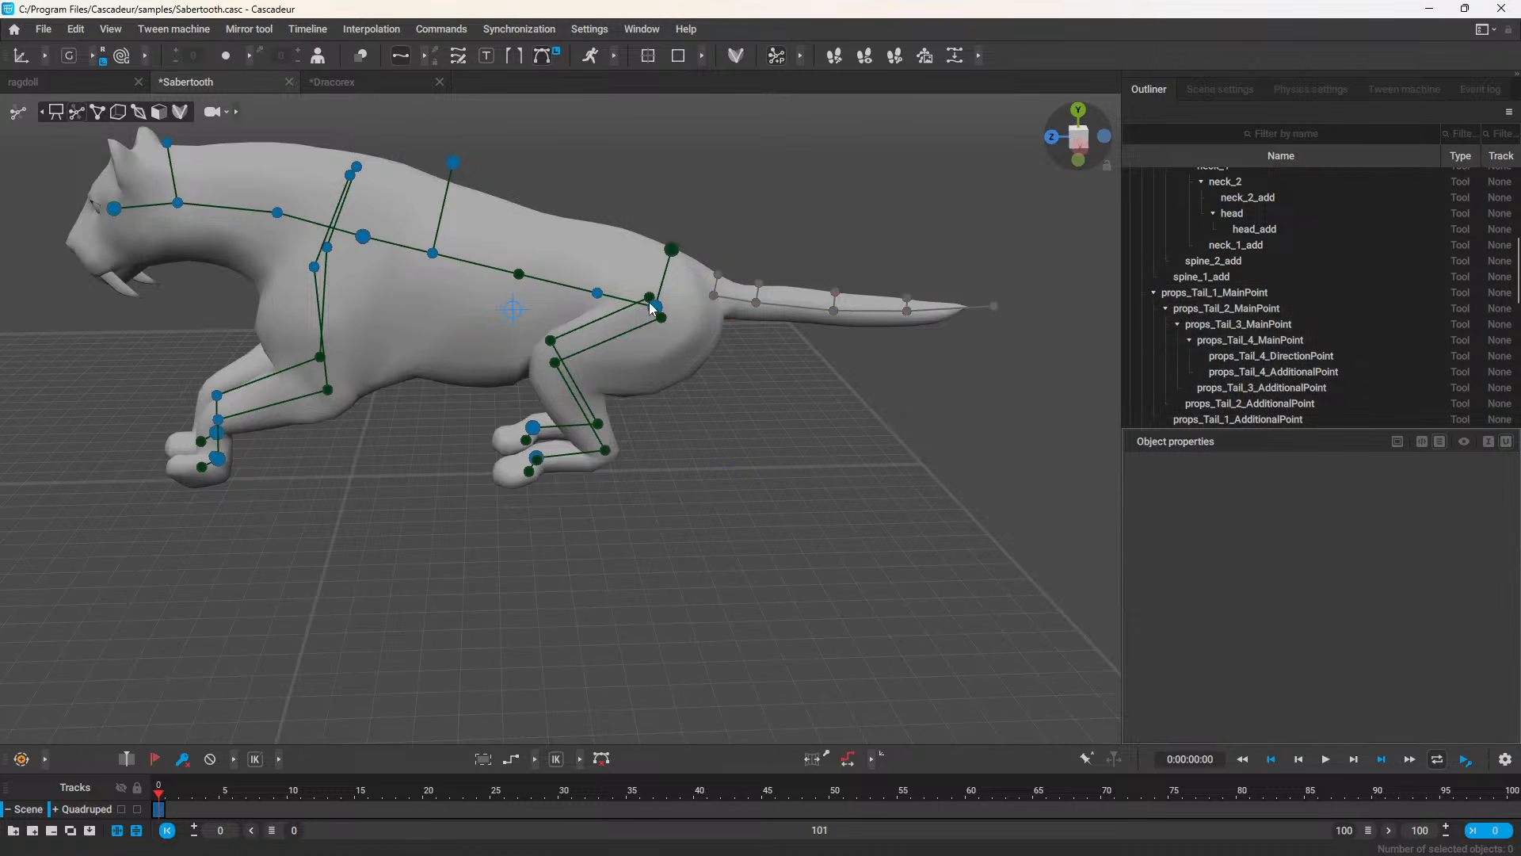
double_click(656, 307)
click(684, 340)
click(655, 308)
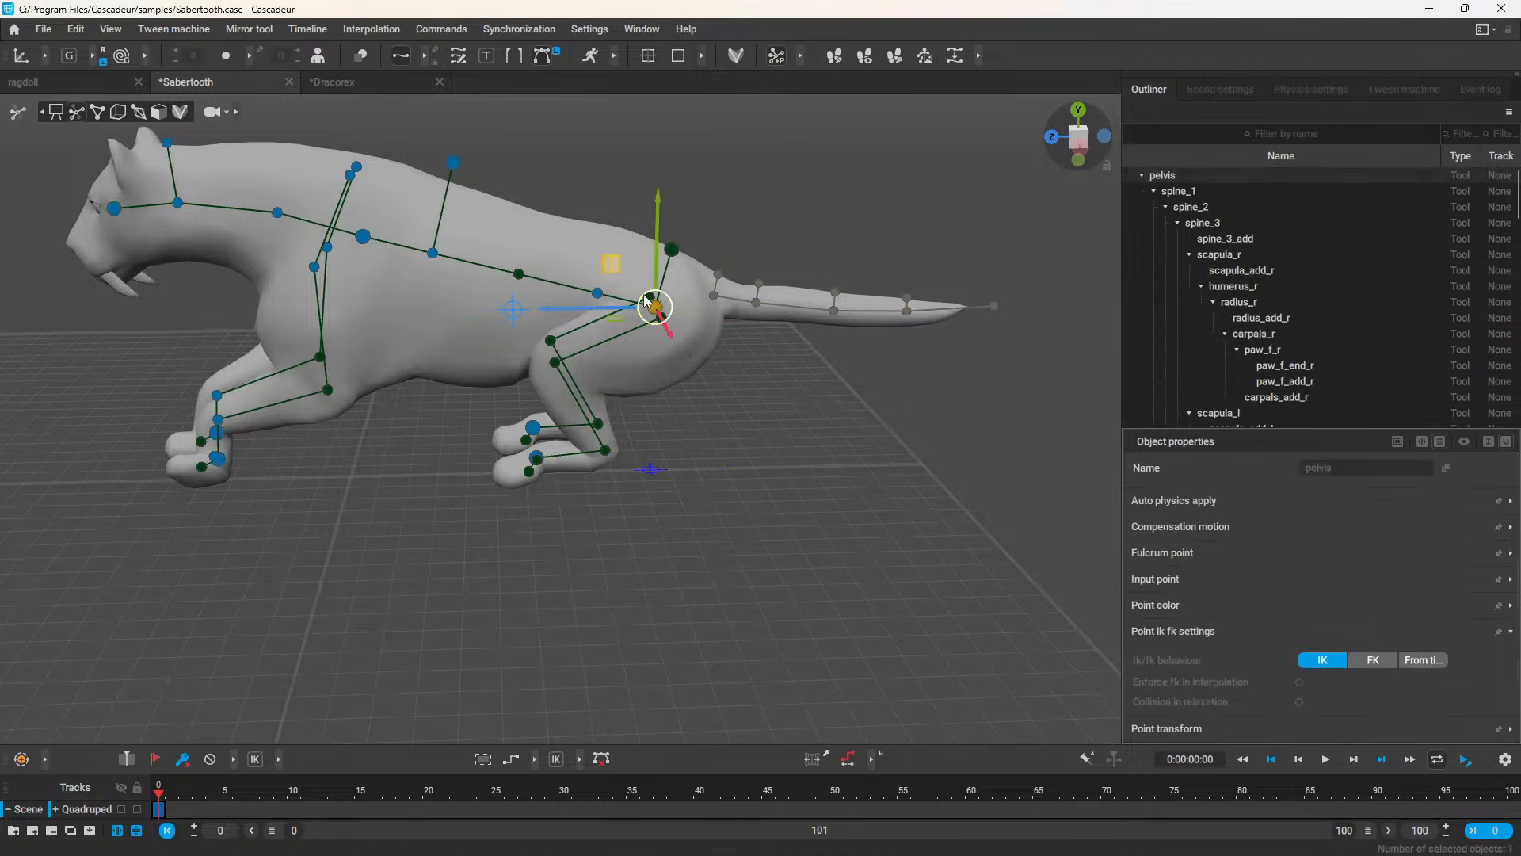
drag(613, 265, 606, 227)
Step: Set the IK/FK behaviour of the whole tail to FK
click(697, 241)
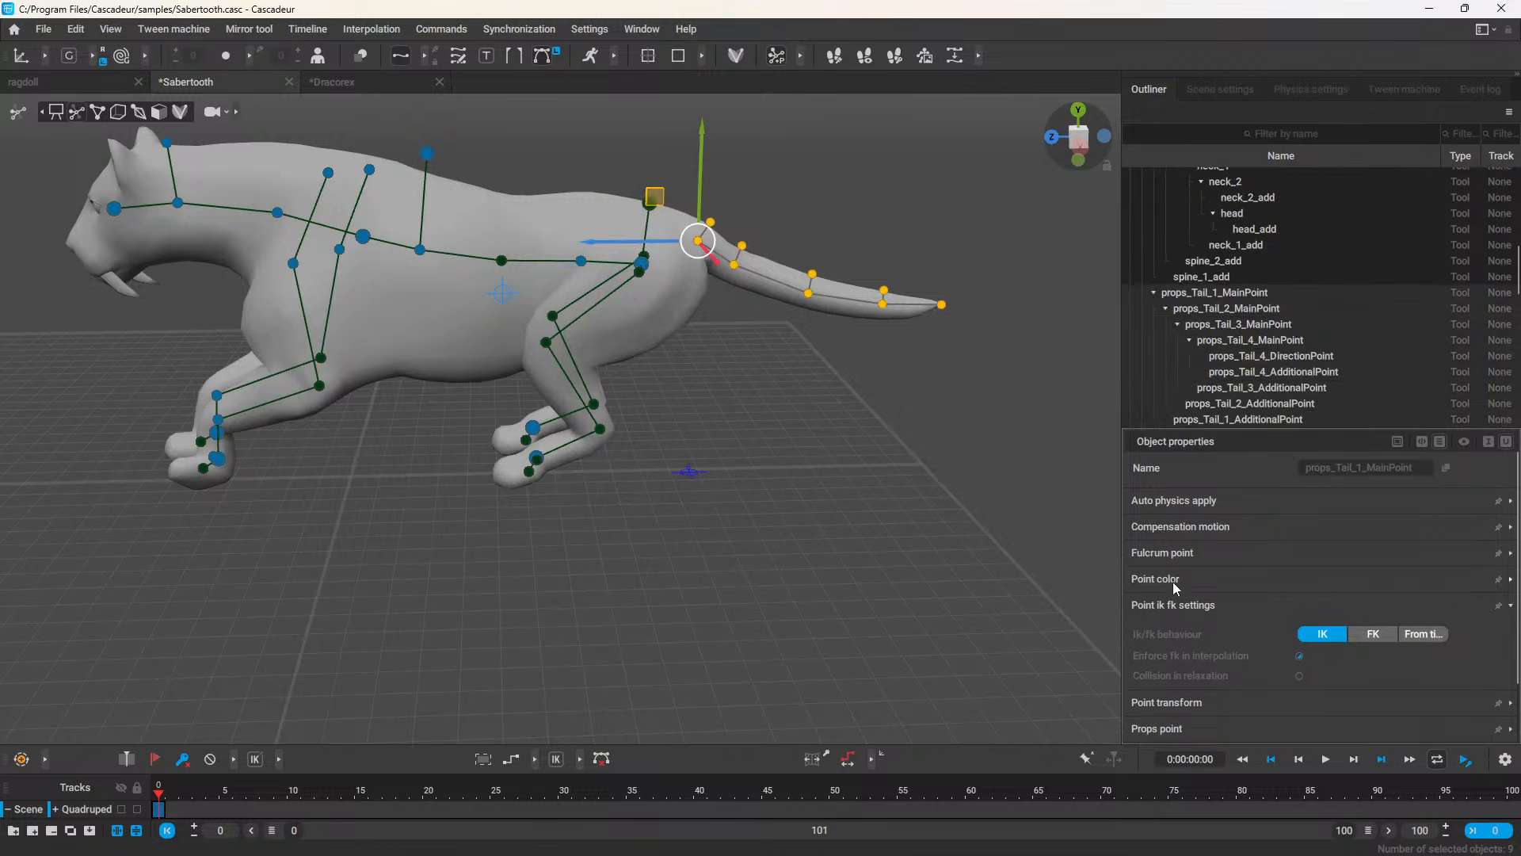
click(1379, 639)
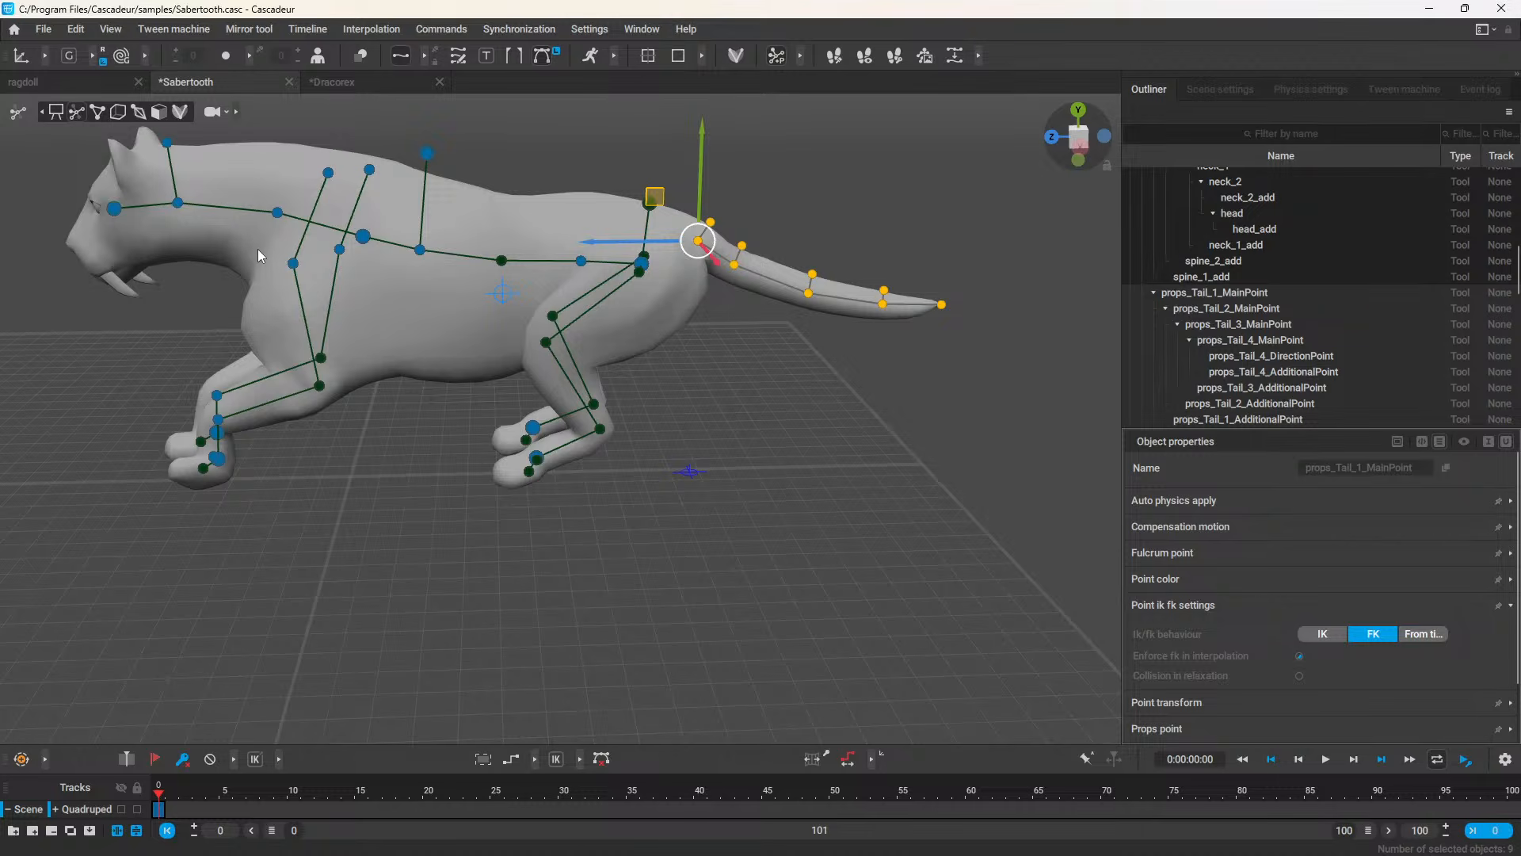
Step: Open the horse scene from the recently opened projects
click(14, 29)
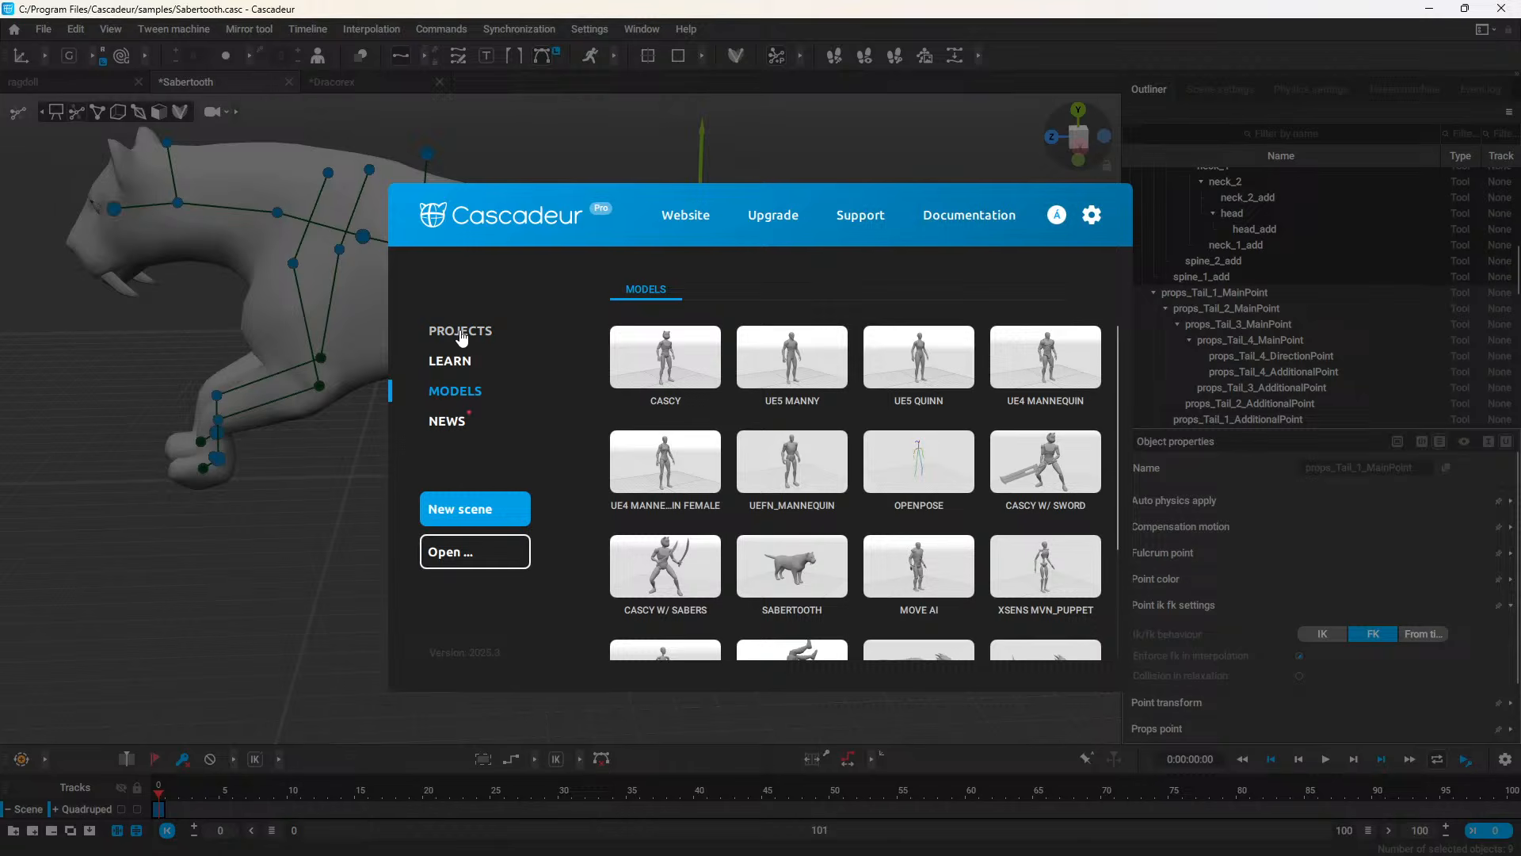
click(457, 333)
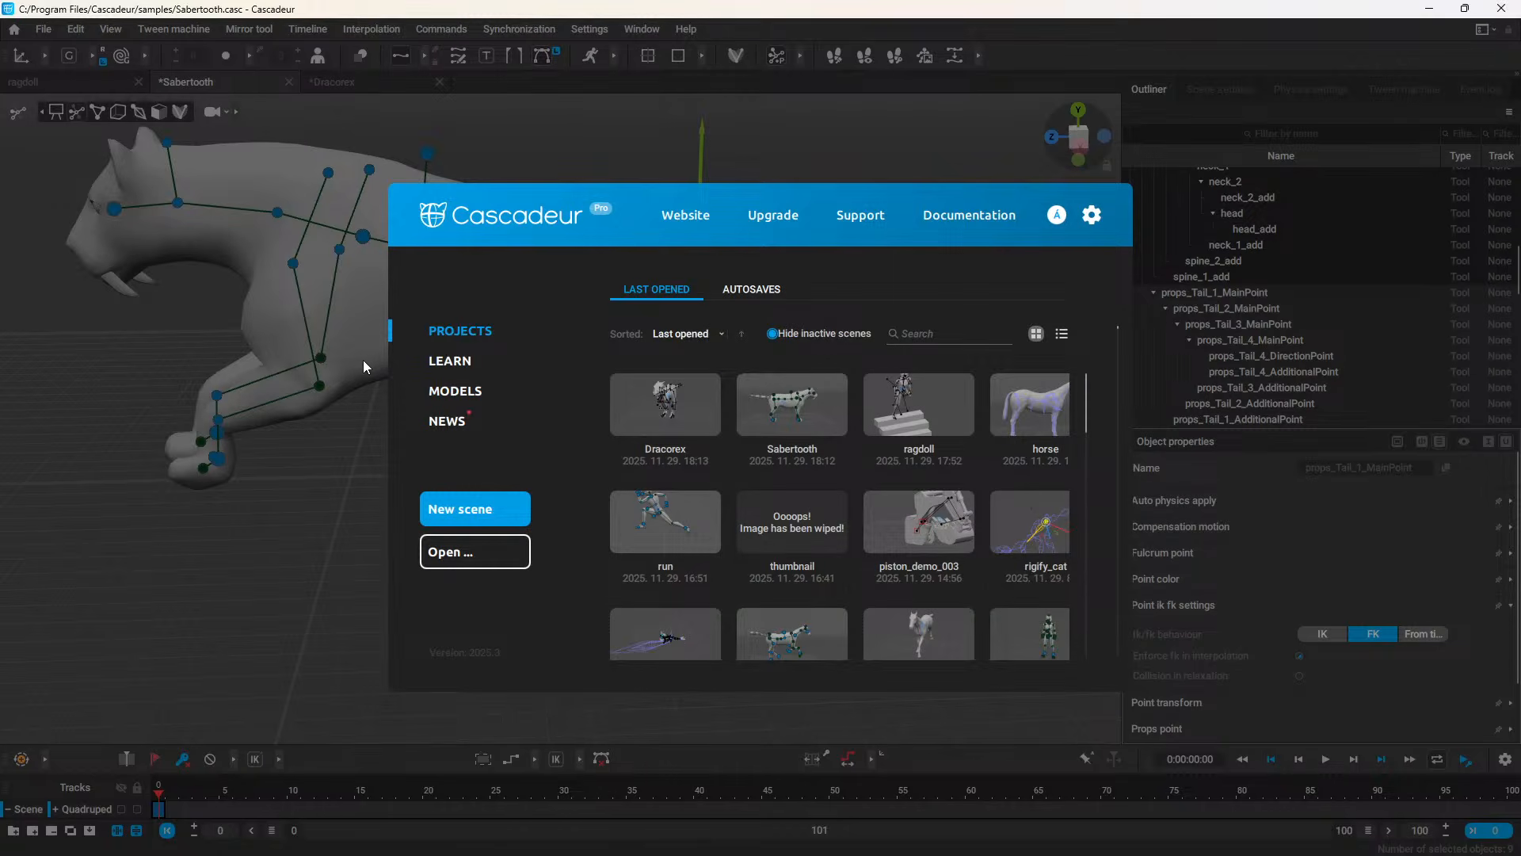
click(1011, 407)
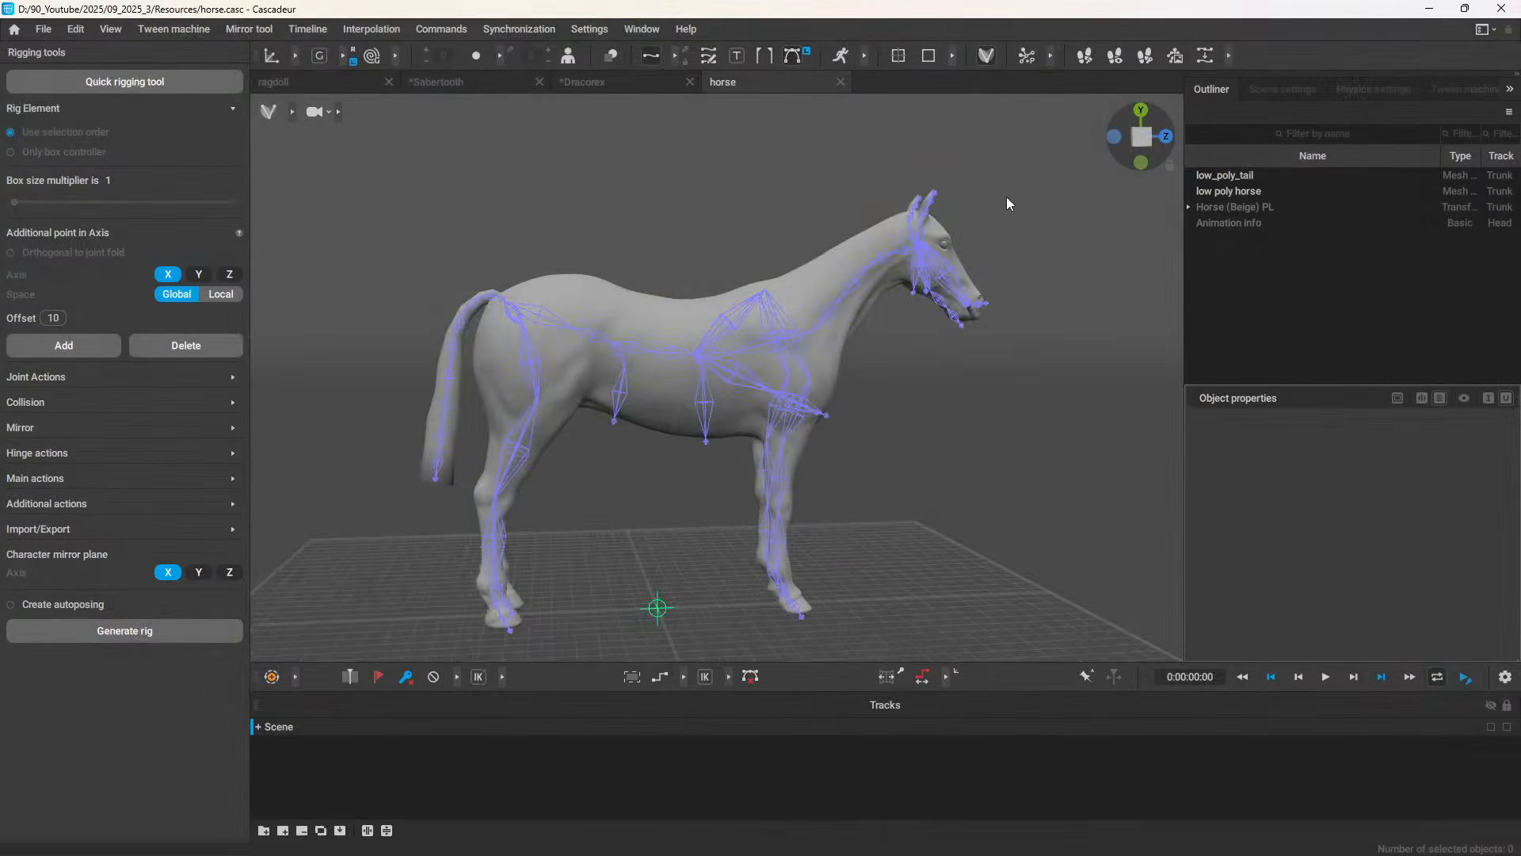
Step: Examine the horse model and its joint skeleton from both sides and the front
right_drag(1006, 197, 479, 433)
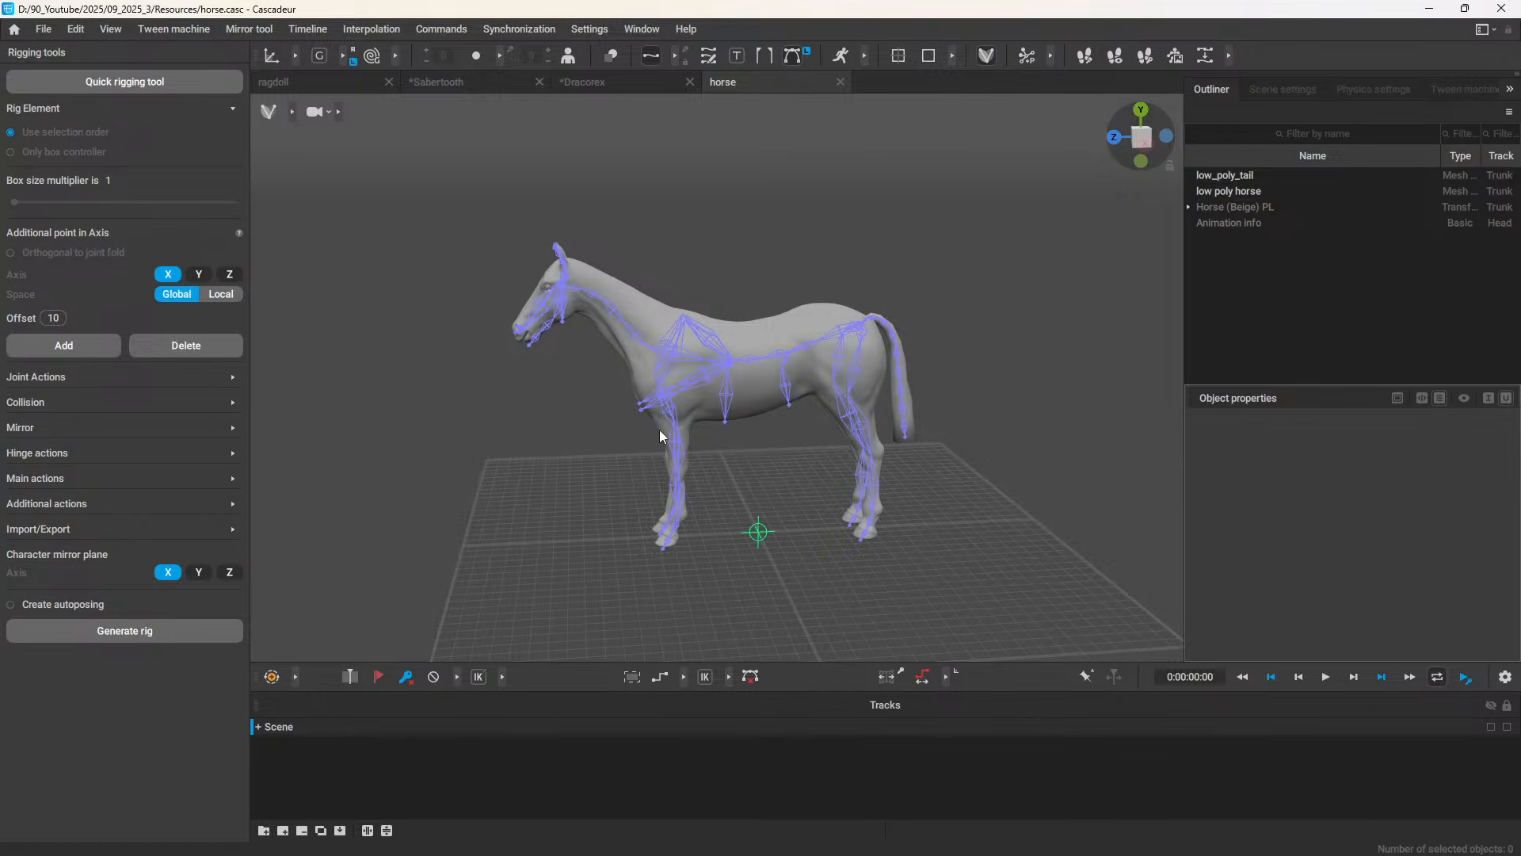
scroll(687, 430, up, 3)
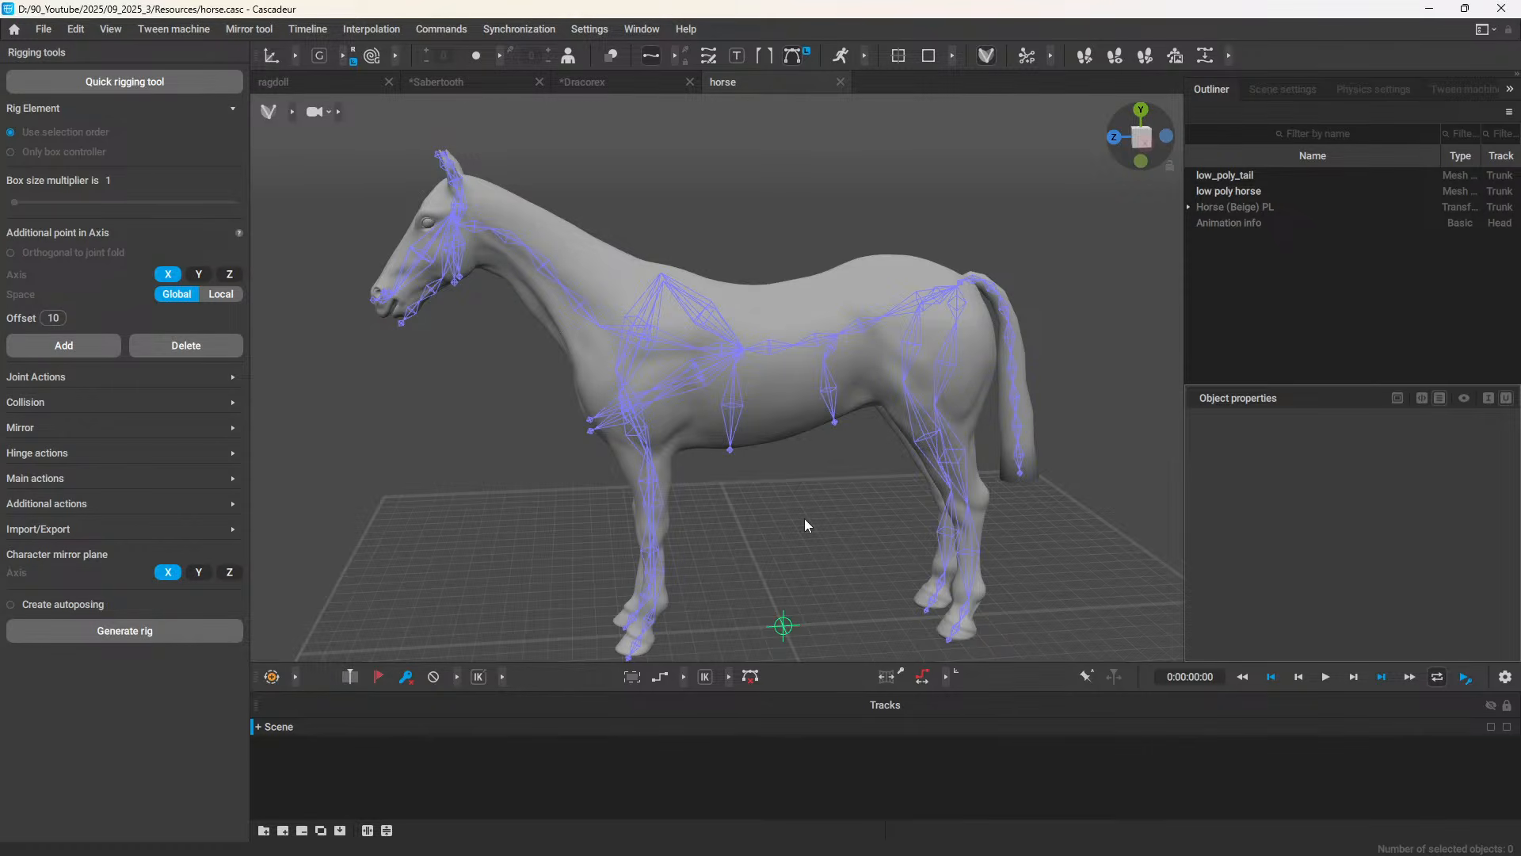
scroll(622, 408, down, 3)
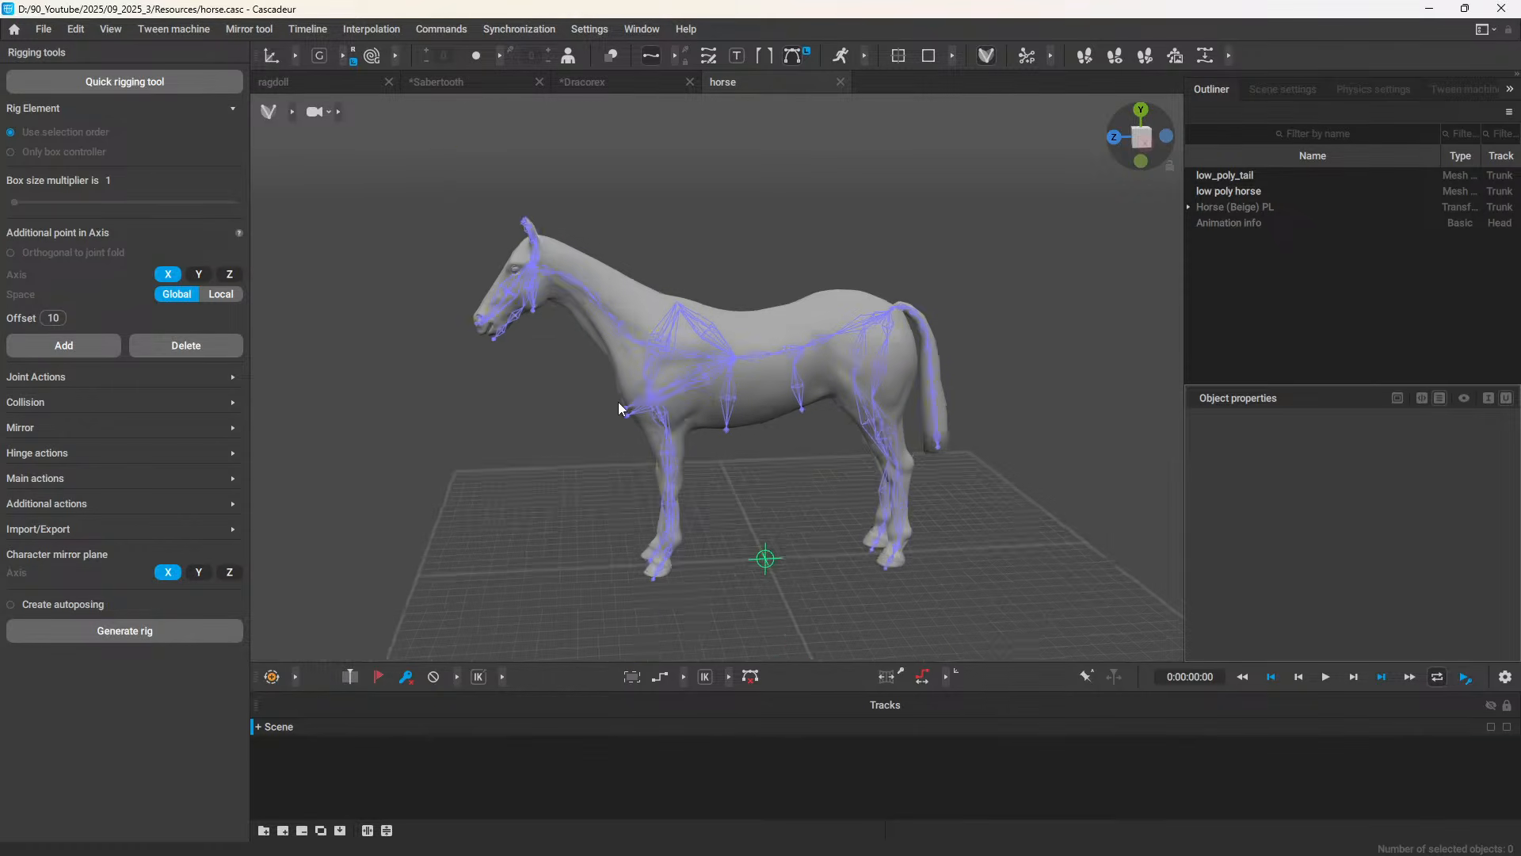
scroll(628, 408, up, 3)
scroll(627, 407, down, 2)
right_drag(539, 440, 718, 412)
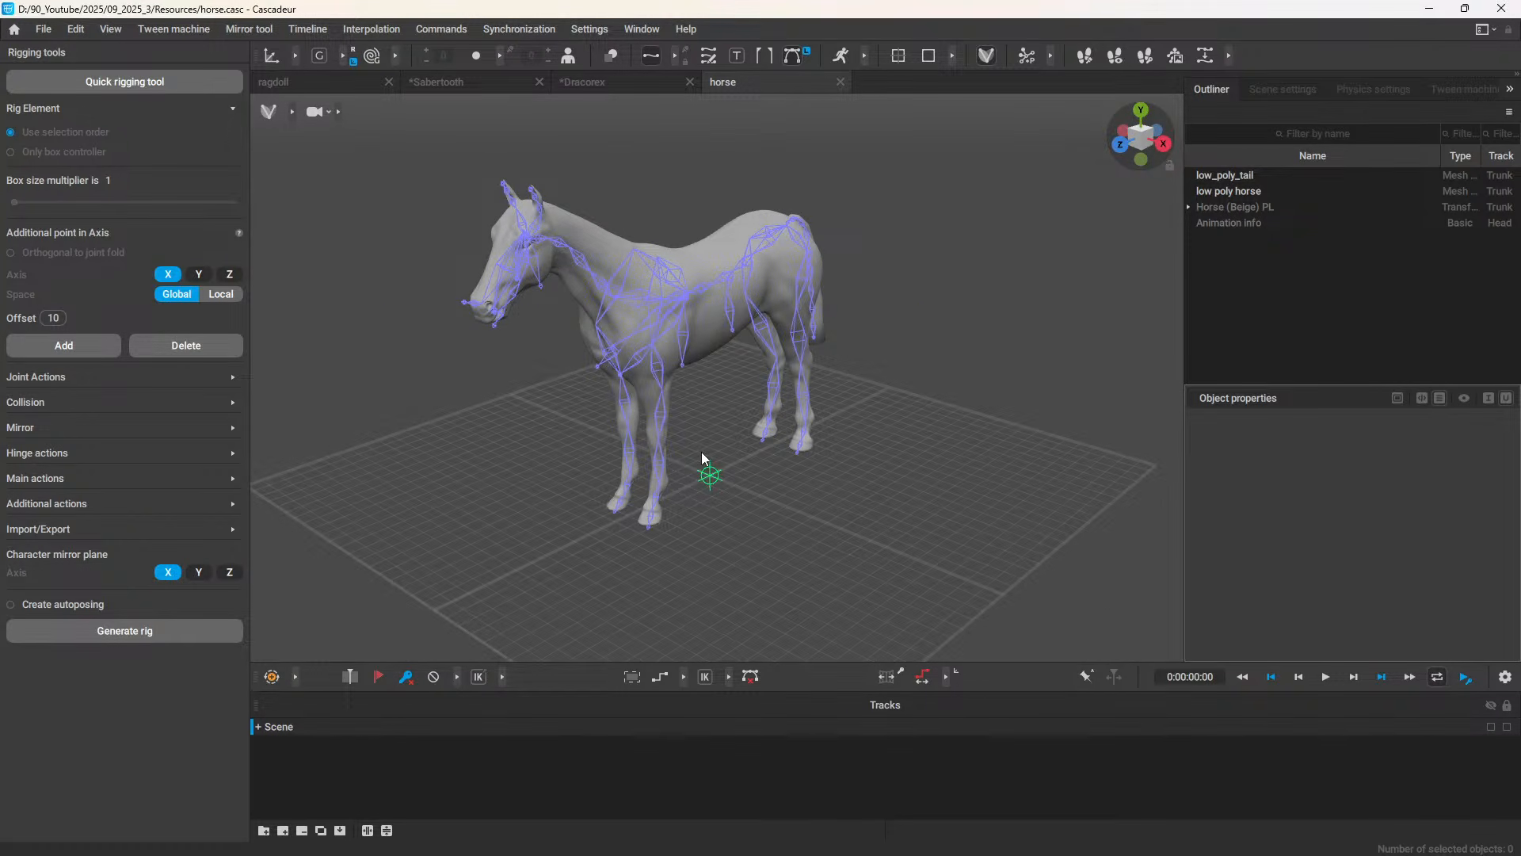
scroll(711, 479, up, 3)
alt+drag(715, 451, 604, 377)
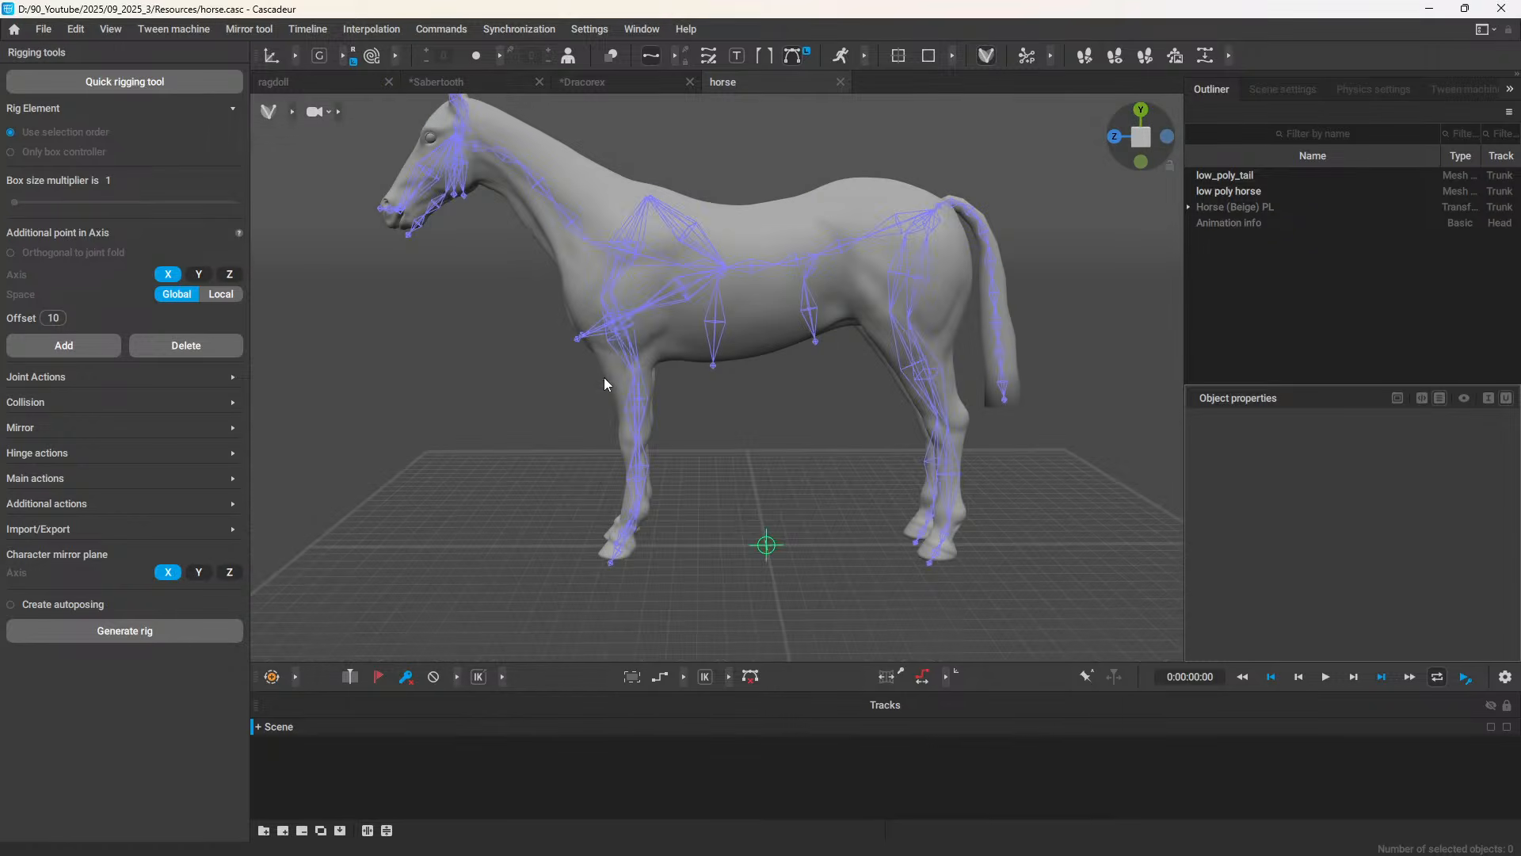
Step: Select the horse's upper_arm.L joint and open the Quick Rigging Tool with the Quadruped template
click(622, 331)
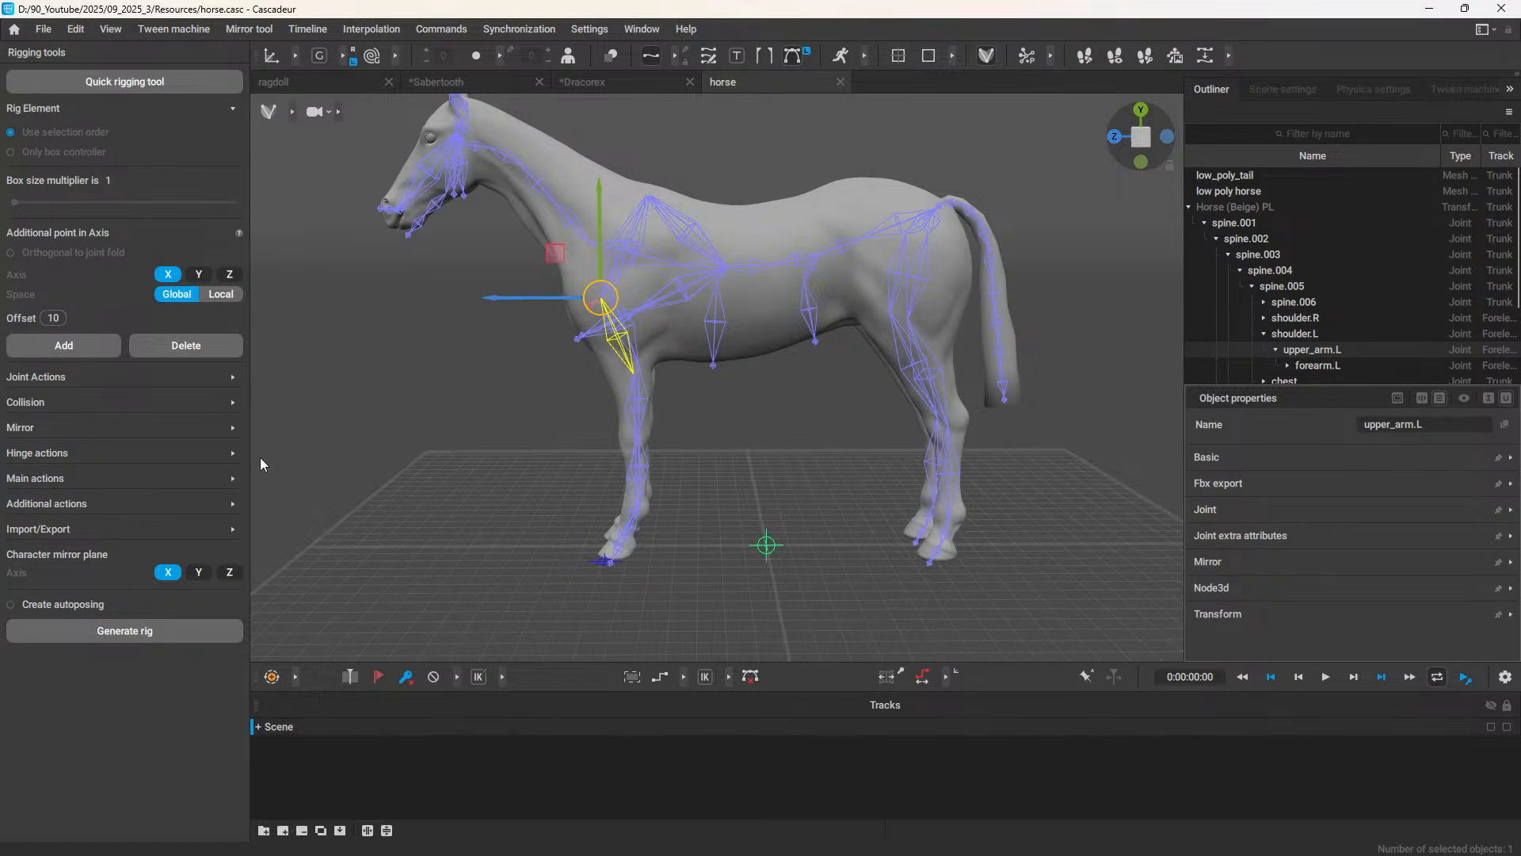
click(146, 75)
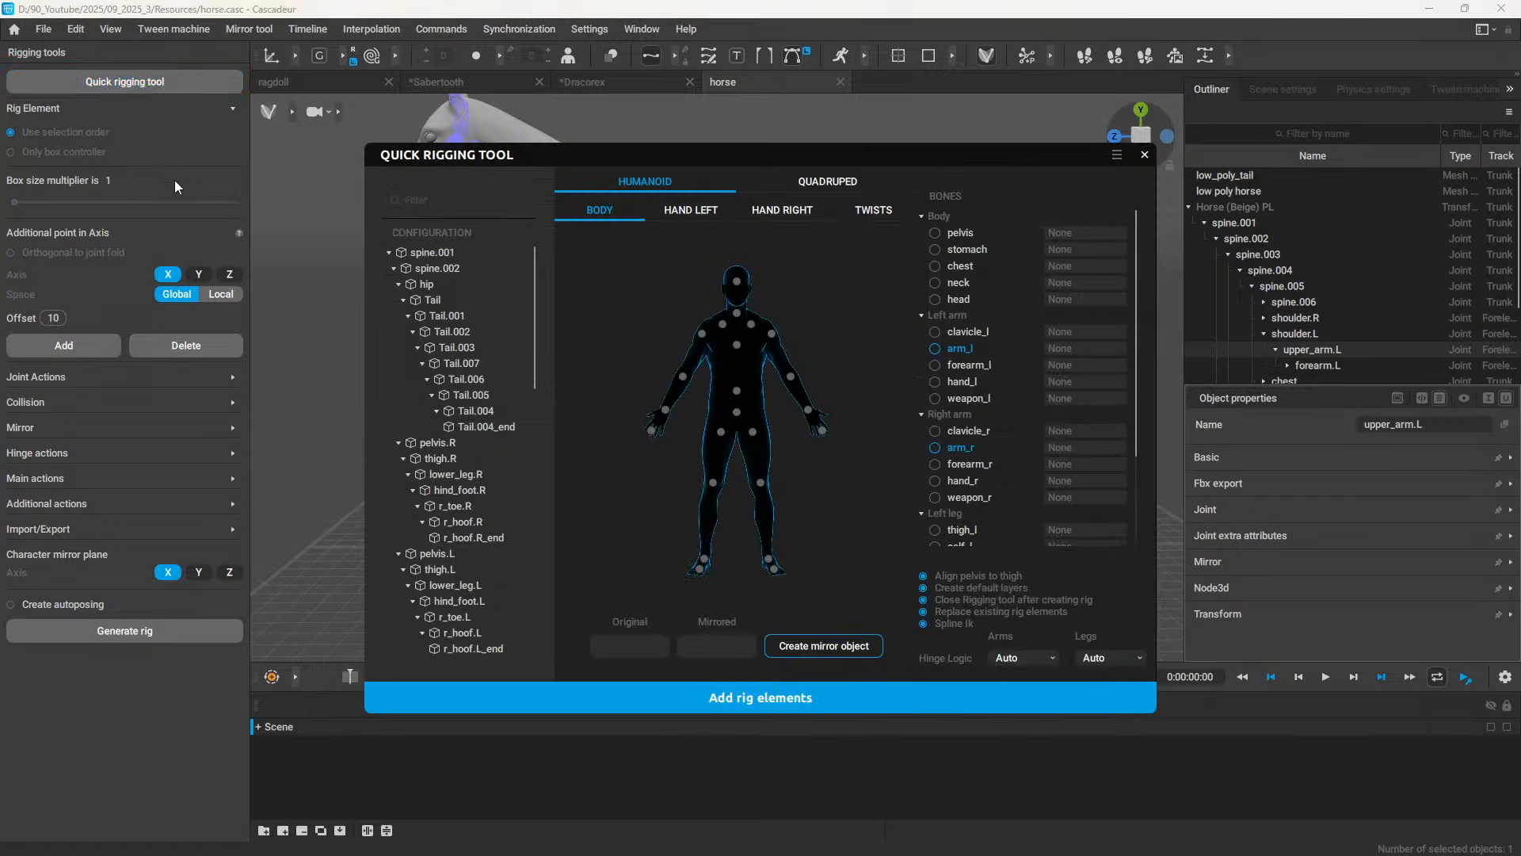
click(809, 184)
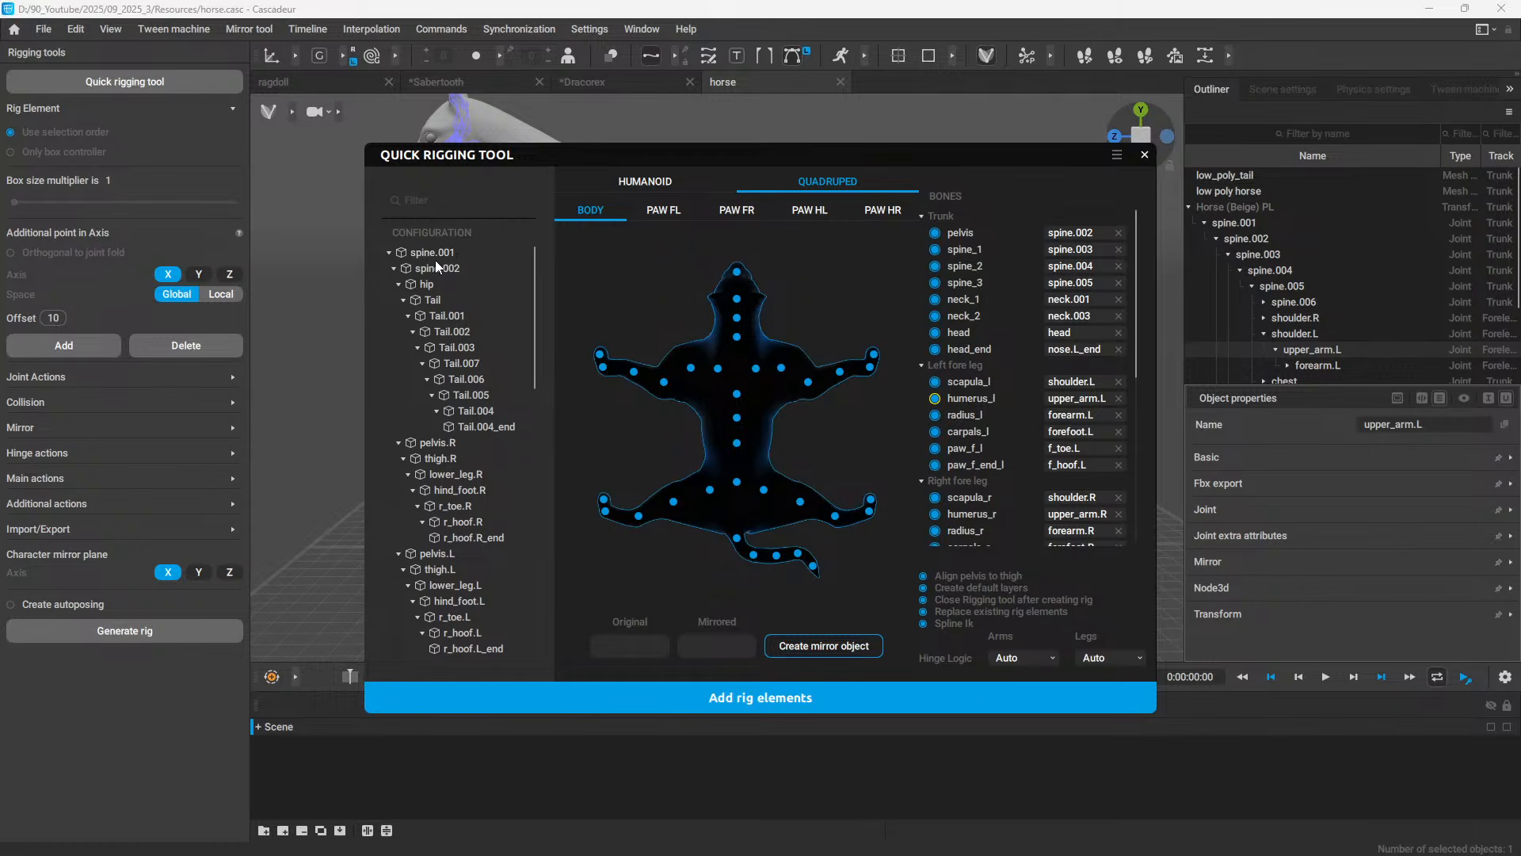
Step: Reposition the Quick Rigging Tool window and assign the spine.001 joint to the pelvis bone
drag(625, 152, 816, 163)
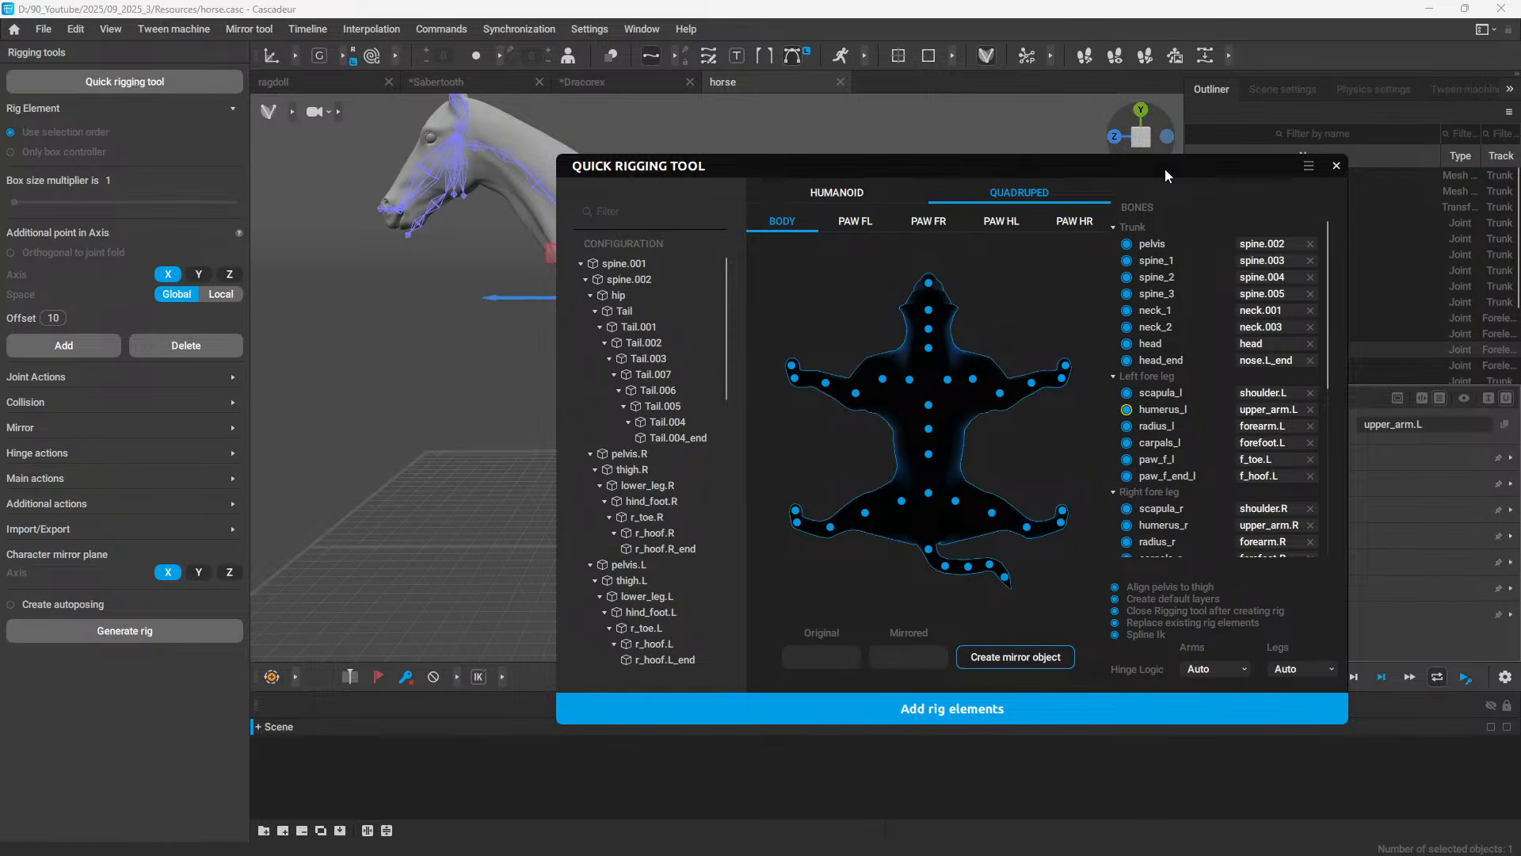
drag(1138, 163, 1054, 142)
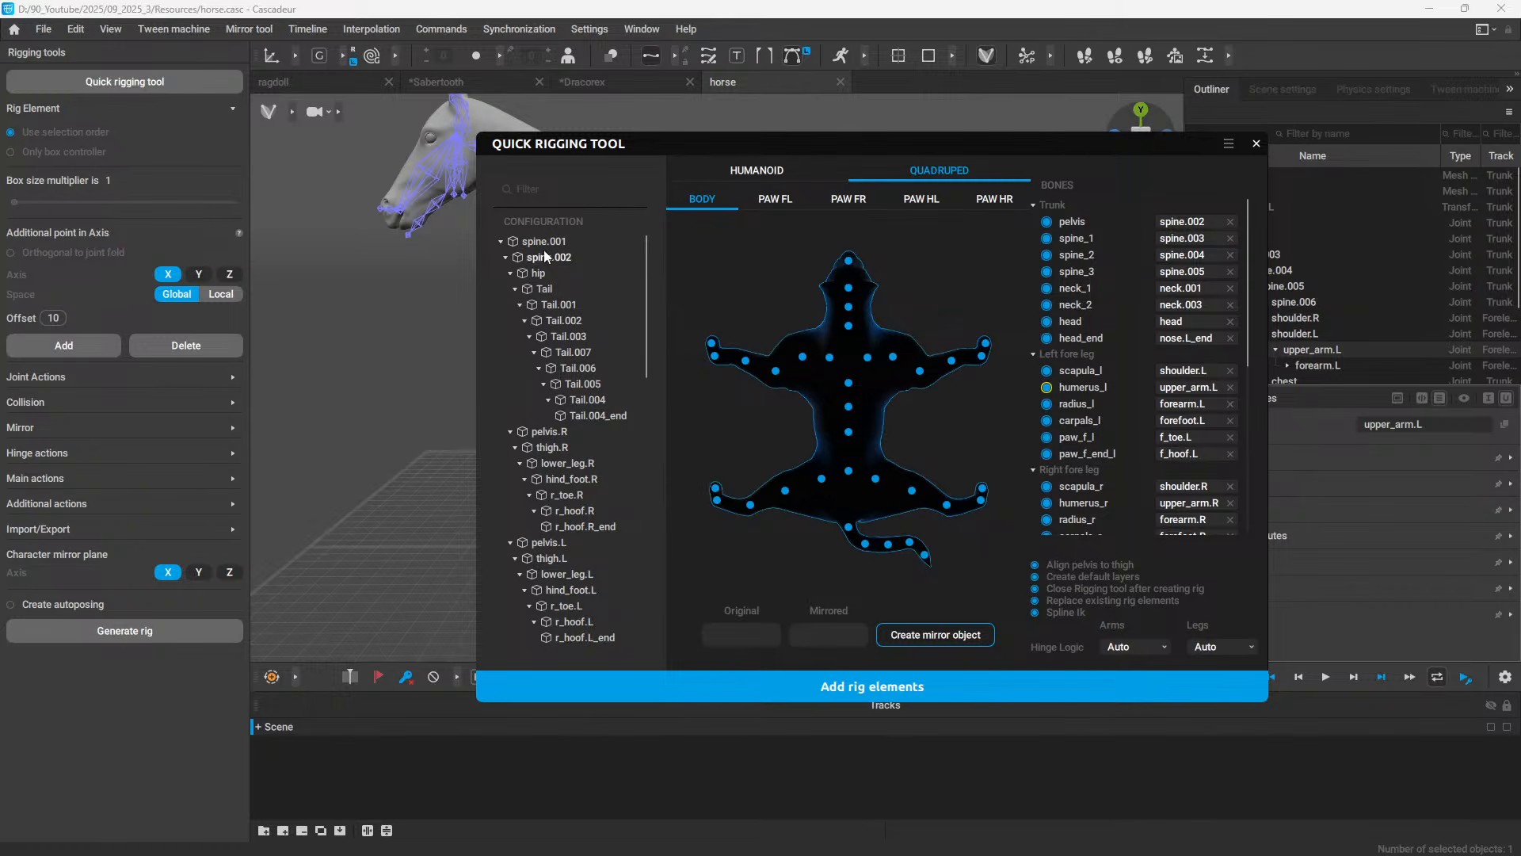
drag(542, 239, 1192, 225)
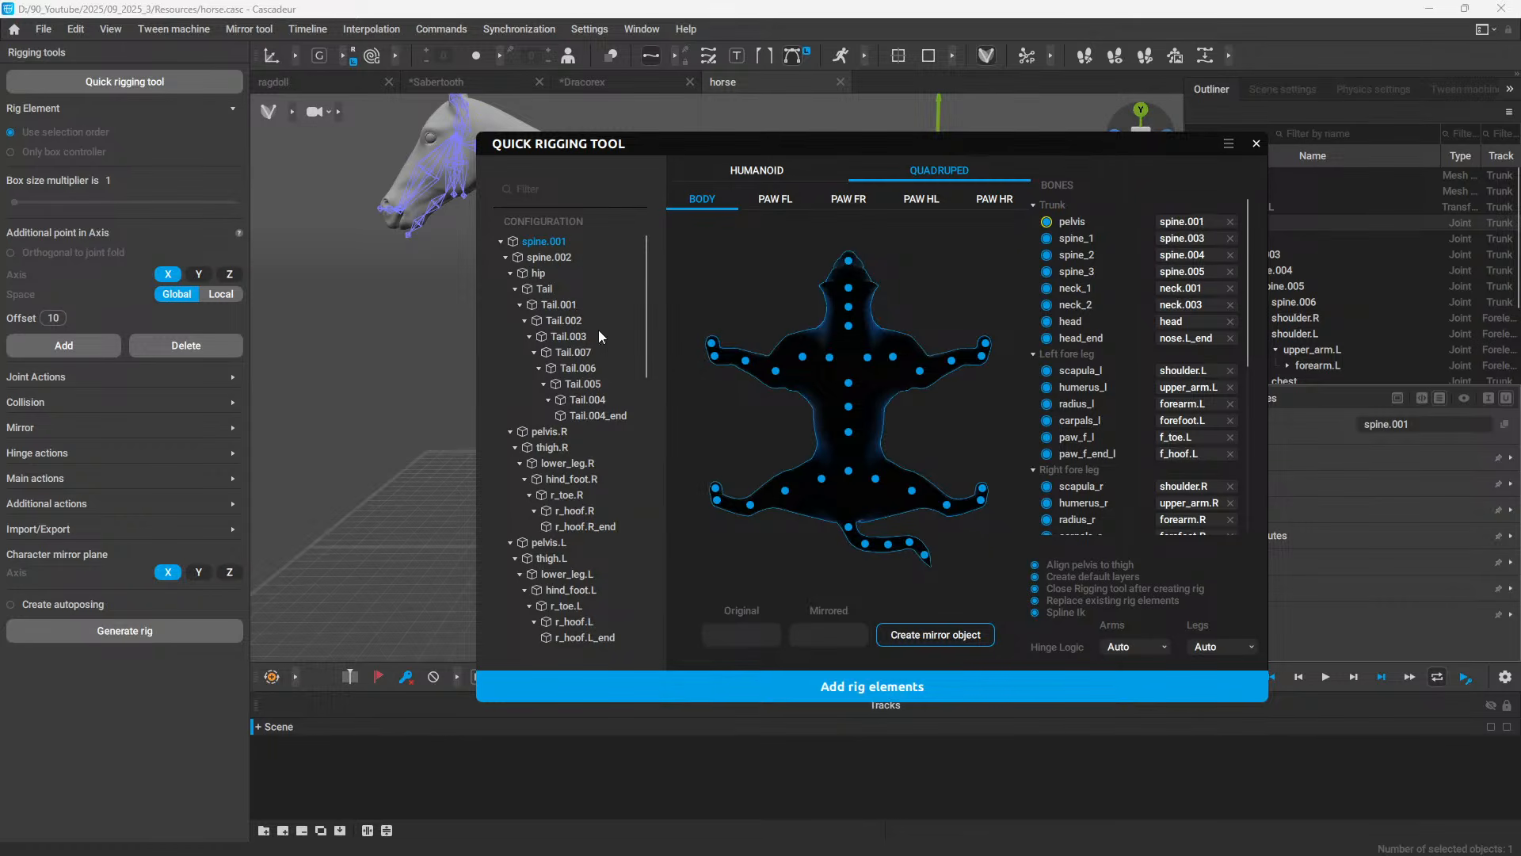
Step: Review the joint hierarchy and quadruped bone assignments, and open the reference image bones-of-the-dog-dog-skeleton.webp from the DEMO folder
scroll(601, 278, down, 4)
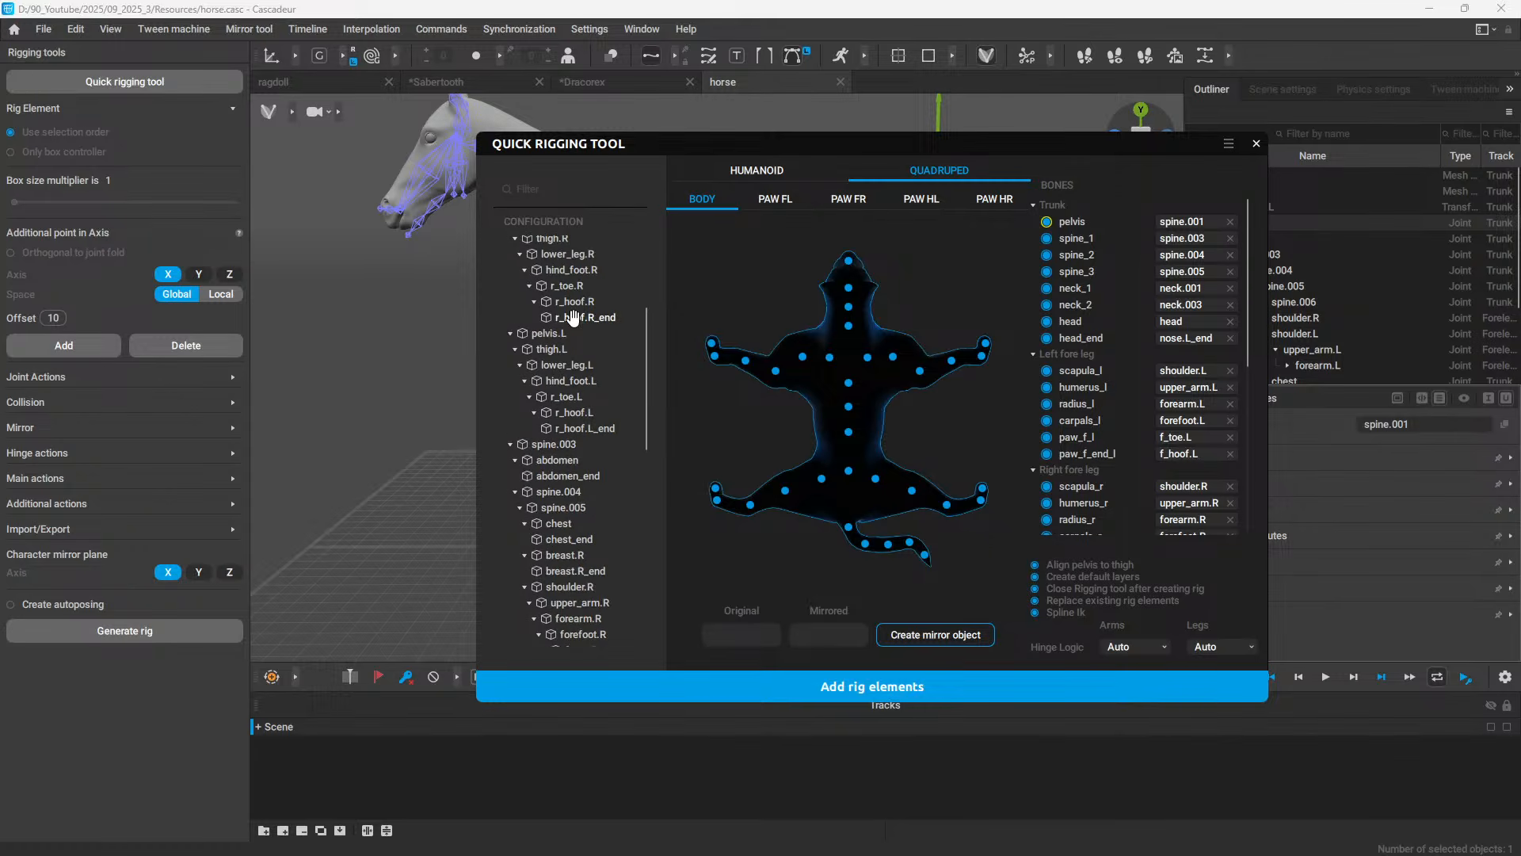
scroll(610, 317, up, 3)
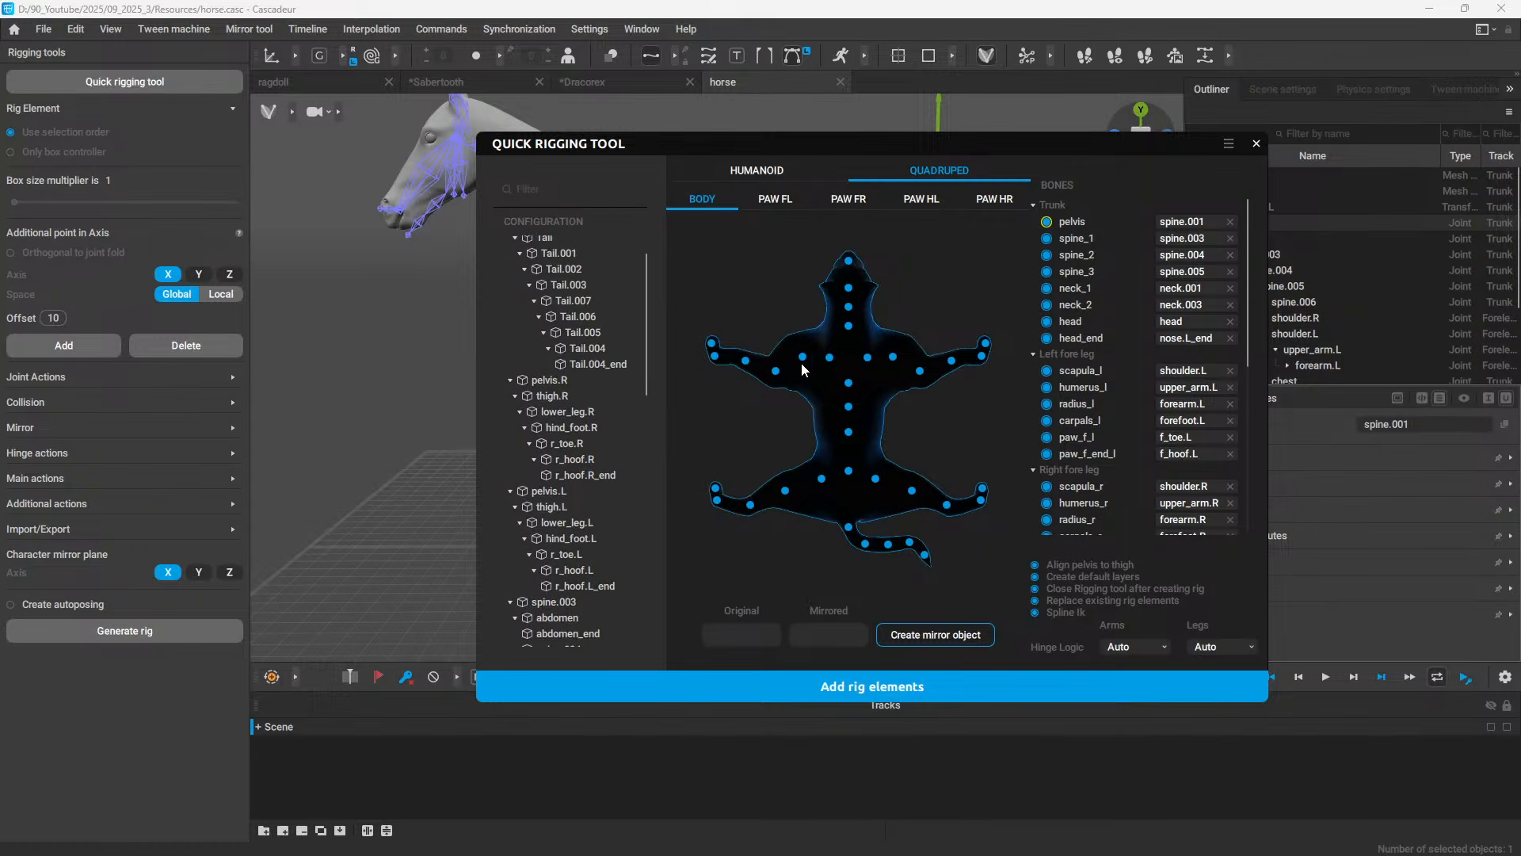
scroll(1073, 382, down, 3)
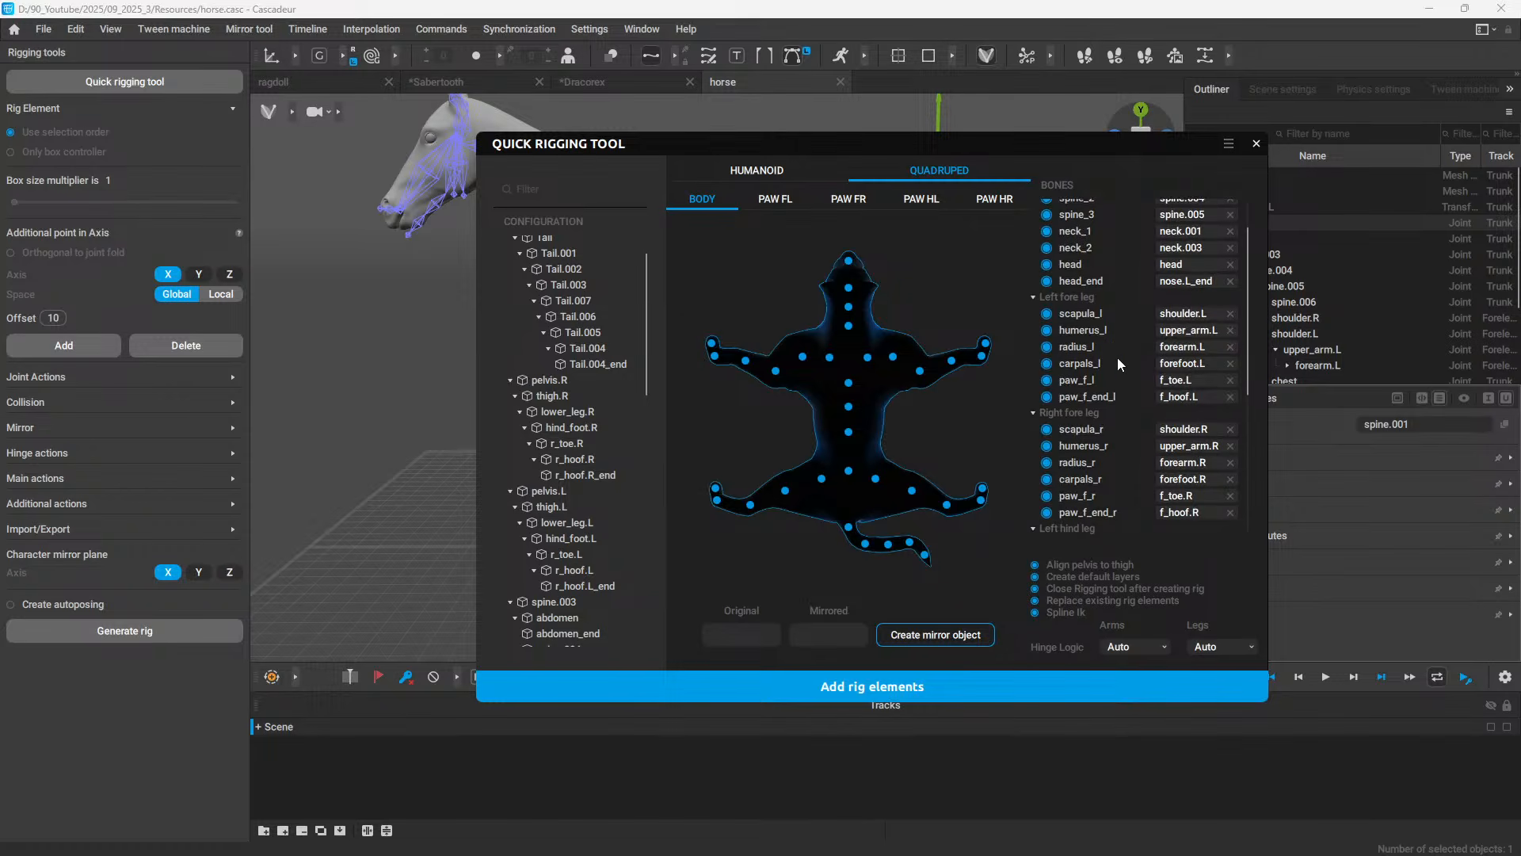
scroll(1084, 378, down, 10)
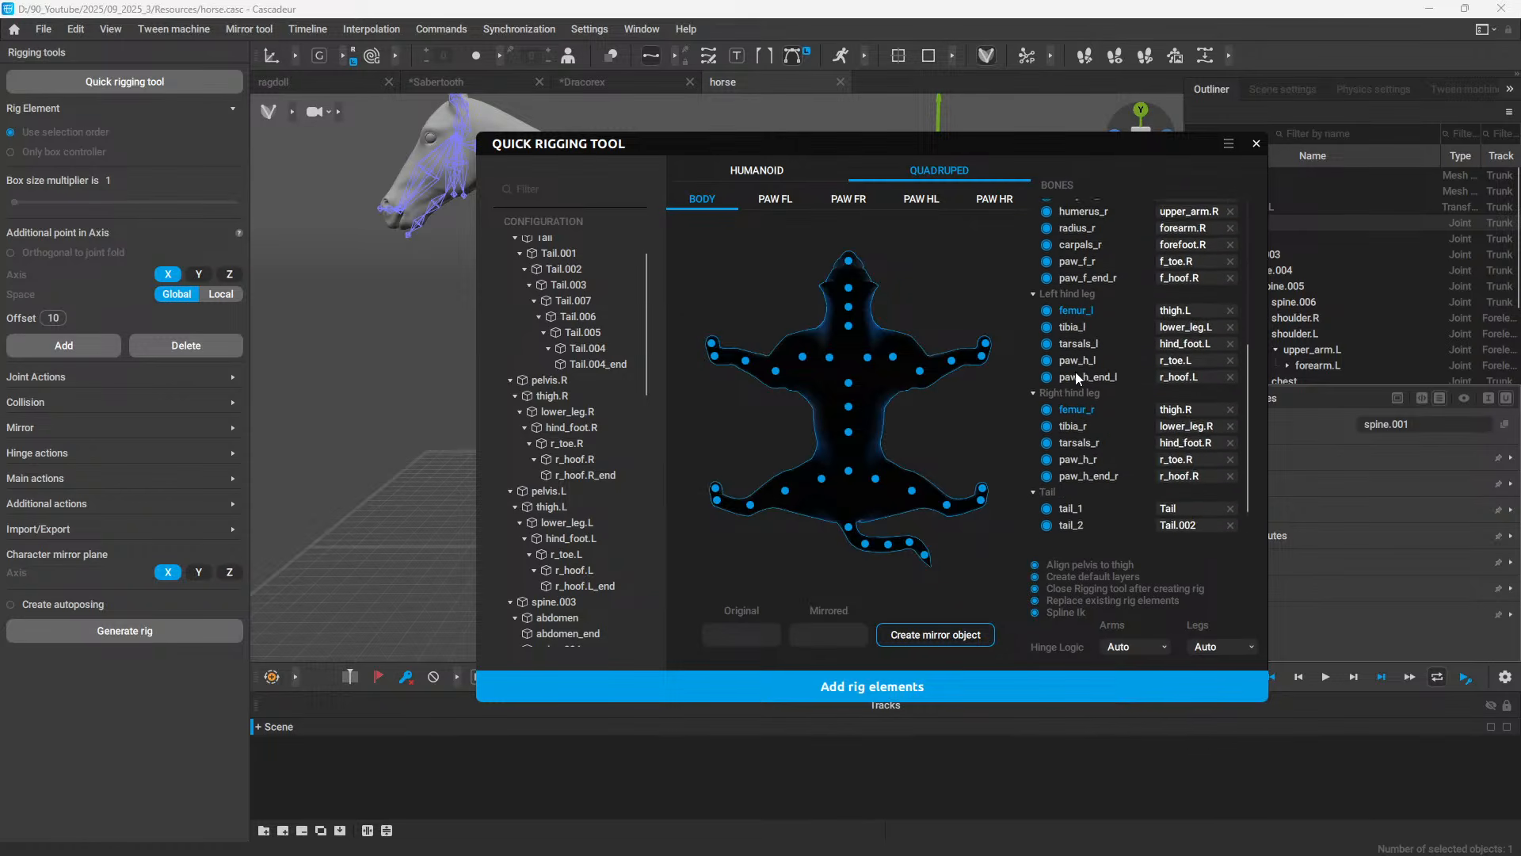
scroll(1076, 377, up, 4)
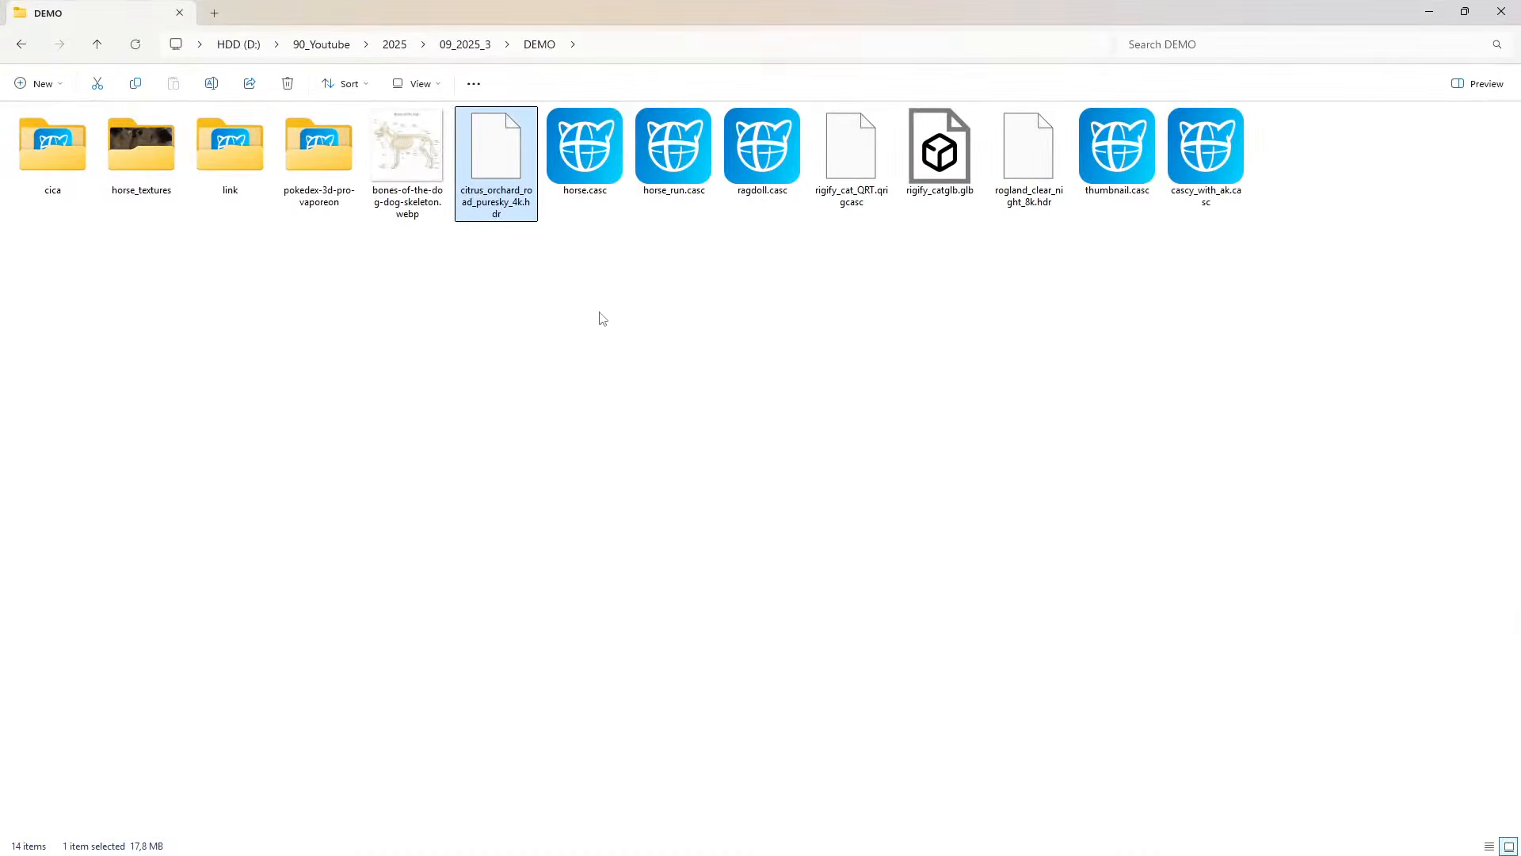
double_click(394, 163)
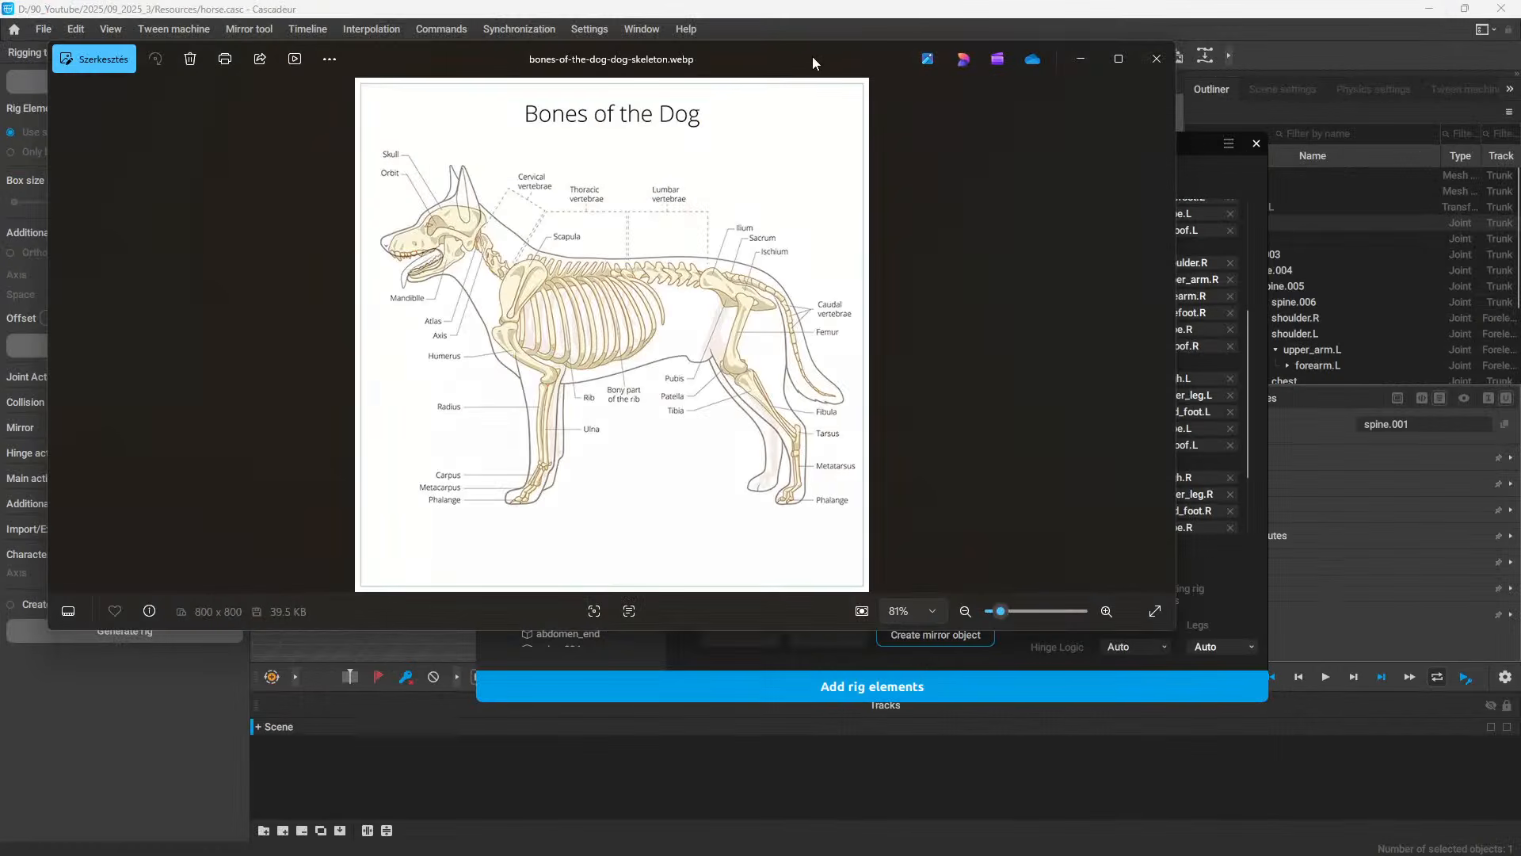
Step: Move the dog skeleton reference image beside the bone assignments to compare them, and close both the image and the Quick Rigging Tool
drag(811, 58, 653, 104)
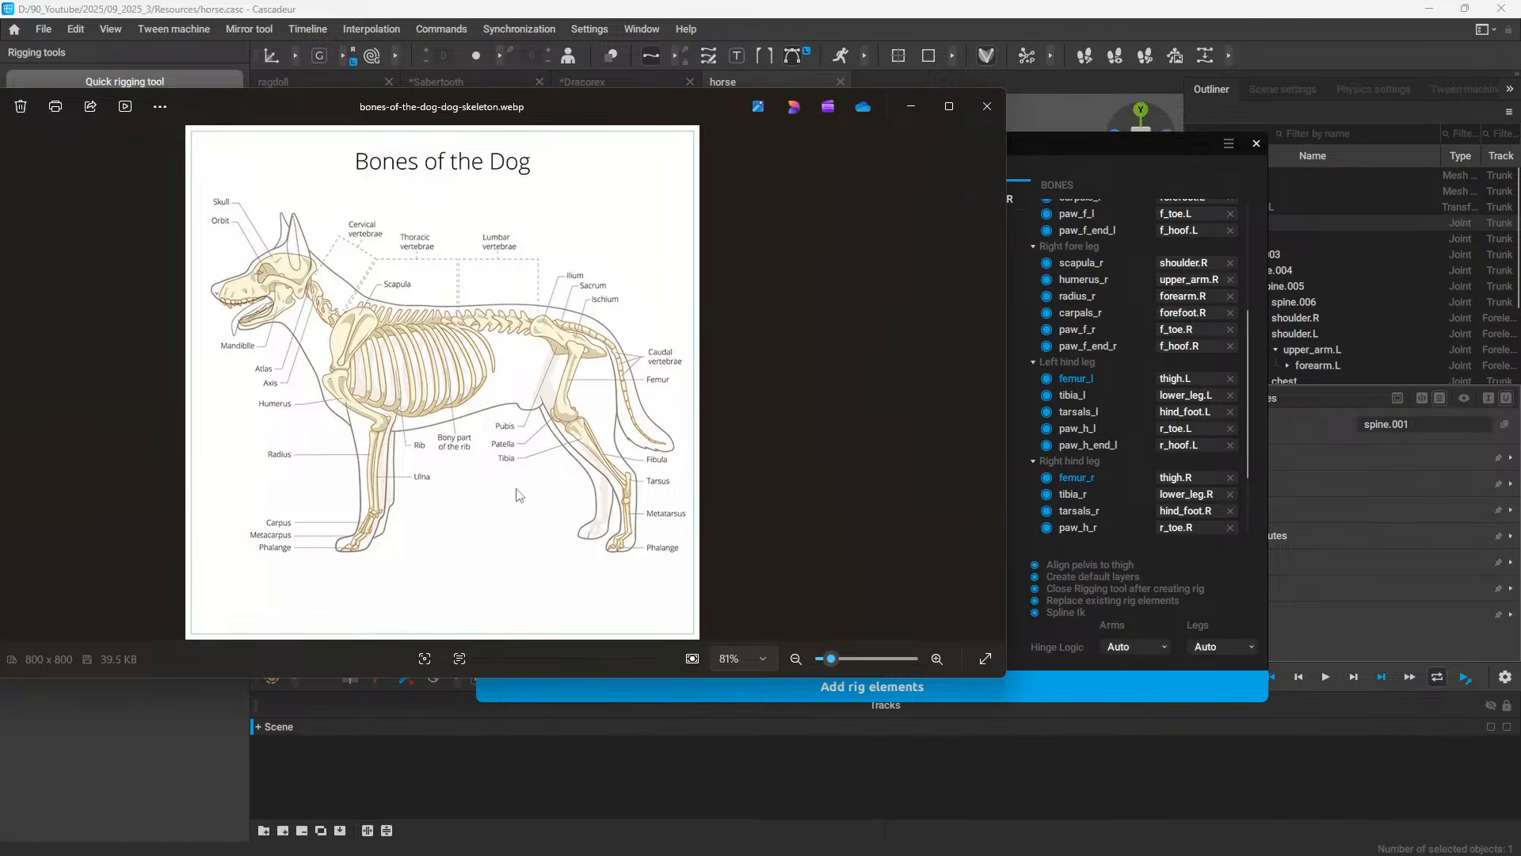
click(988, 106)
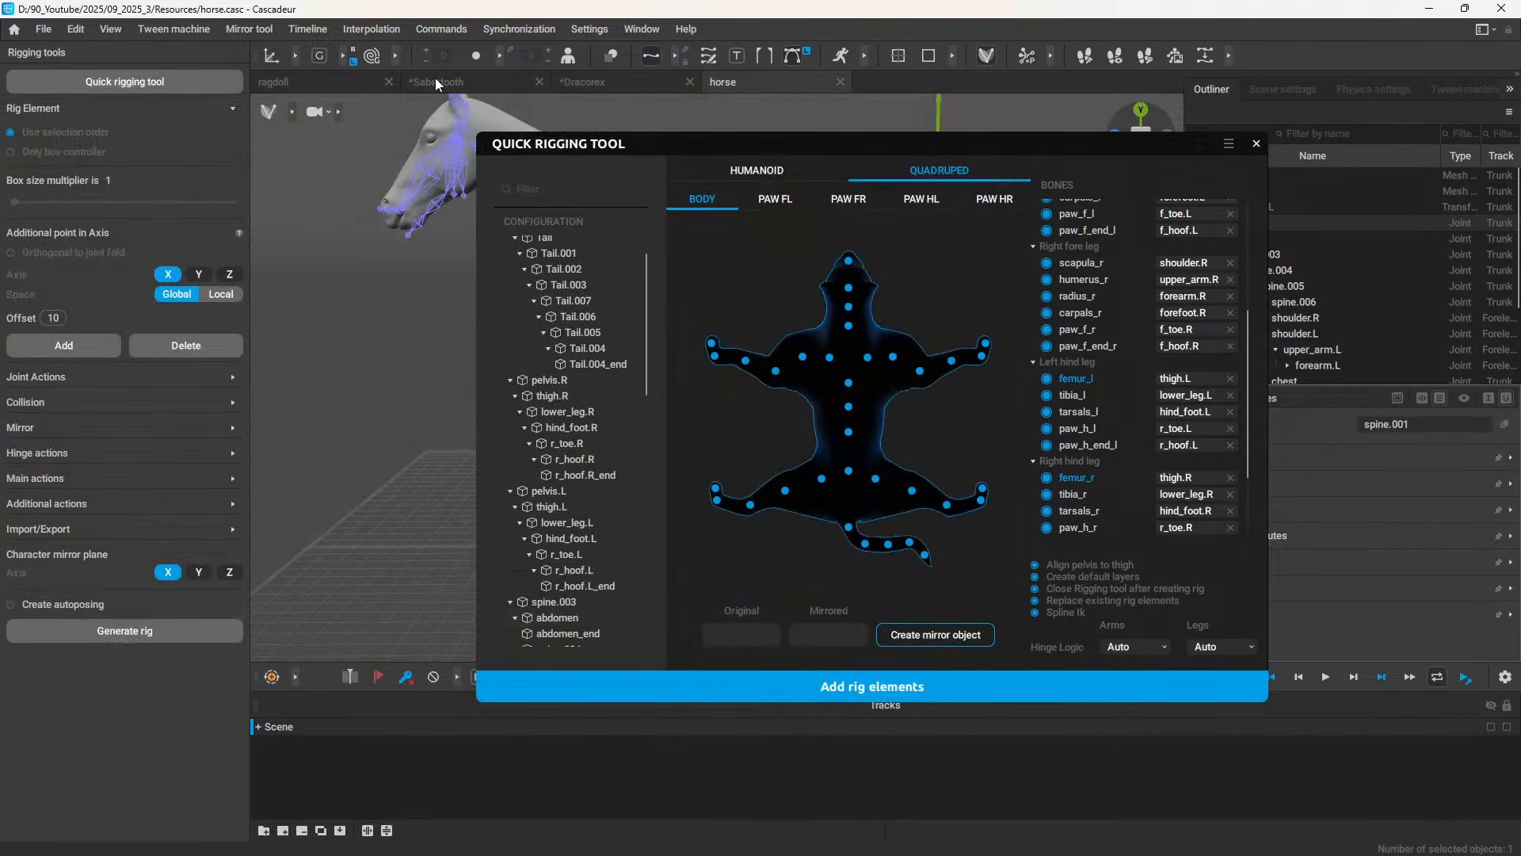
click(1256, 144)
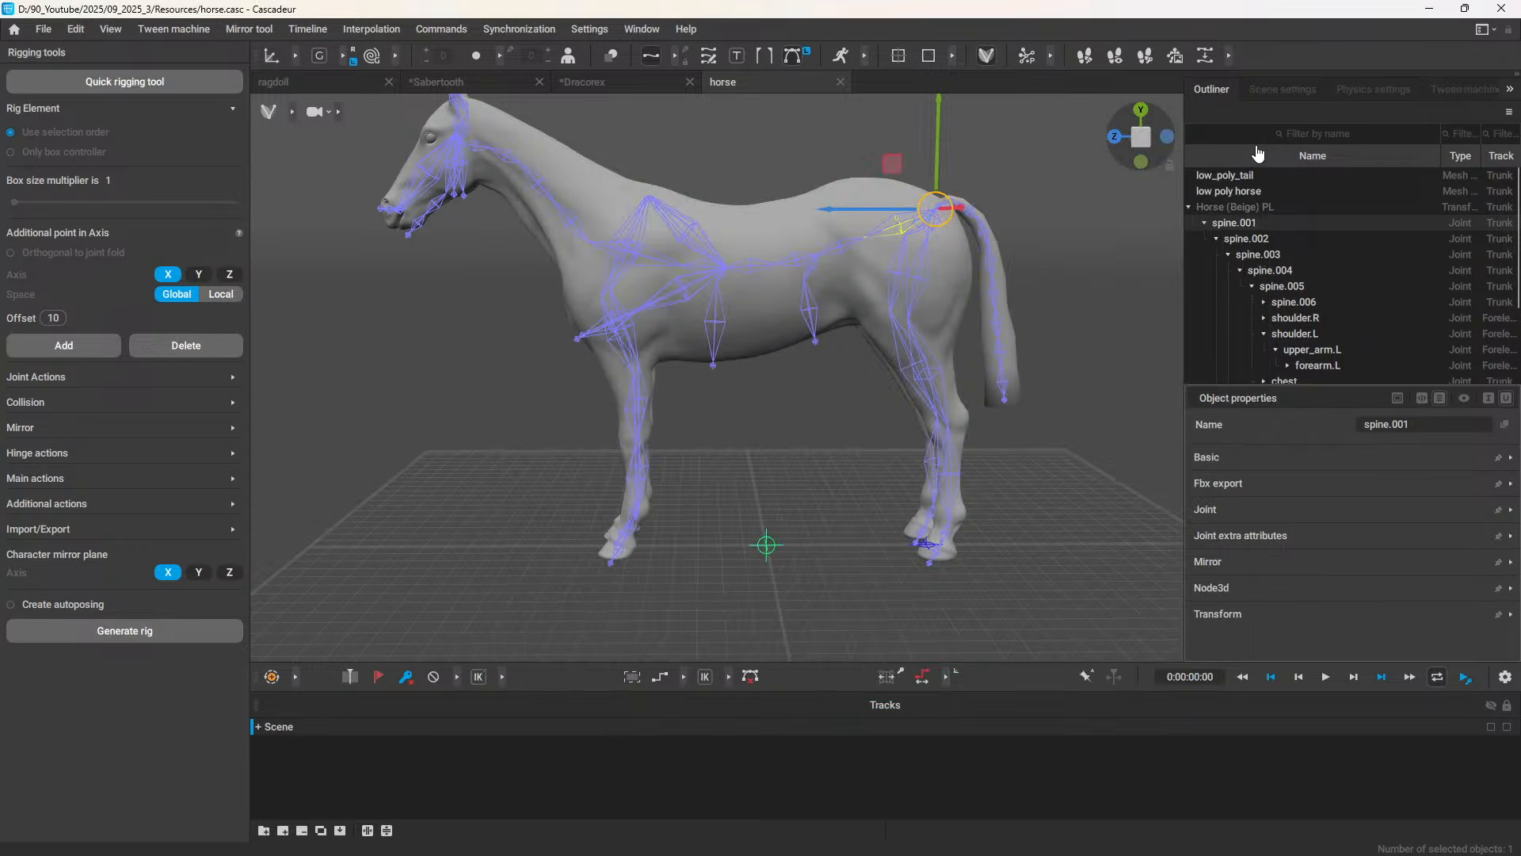
Step: Switch to the Sabertooth scene and turn on rigging mode
click(431, 88)
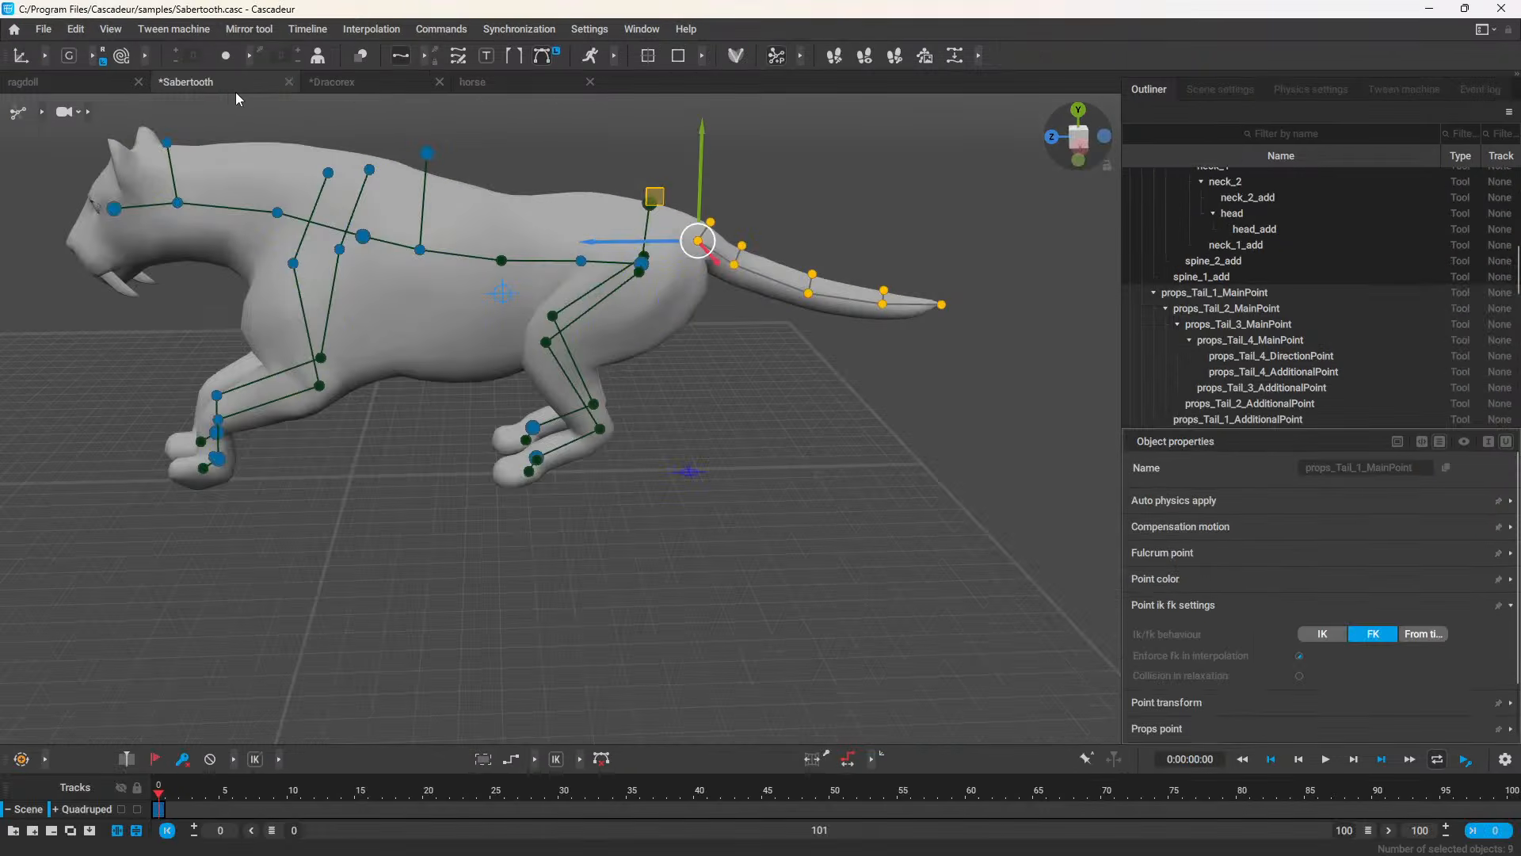
click(431, 84)
click(231, 87)
click(735, 55)
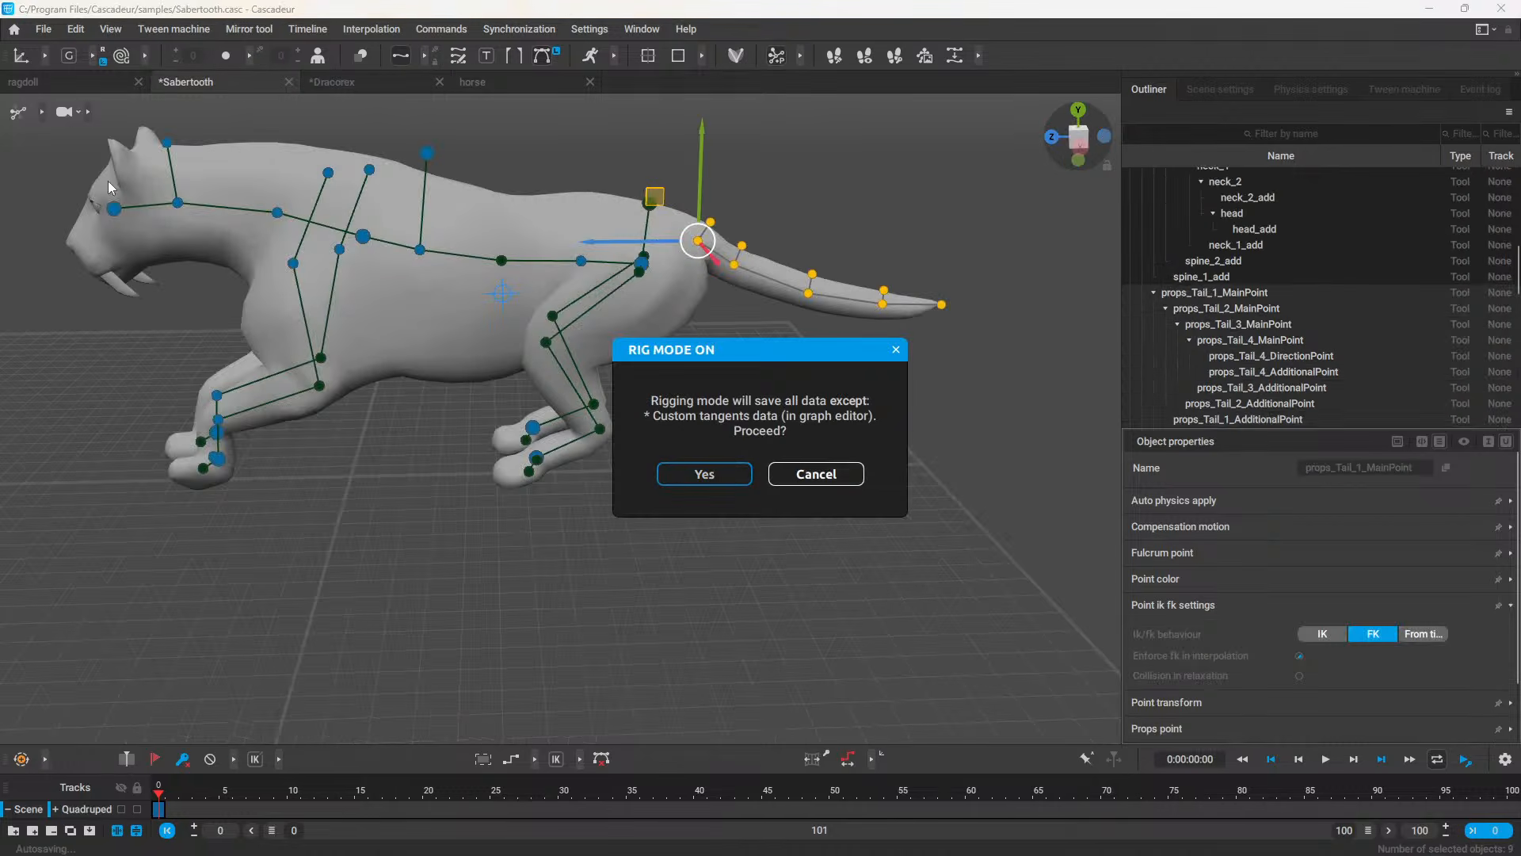
key(Return)
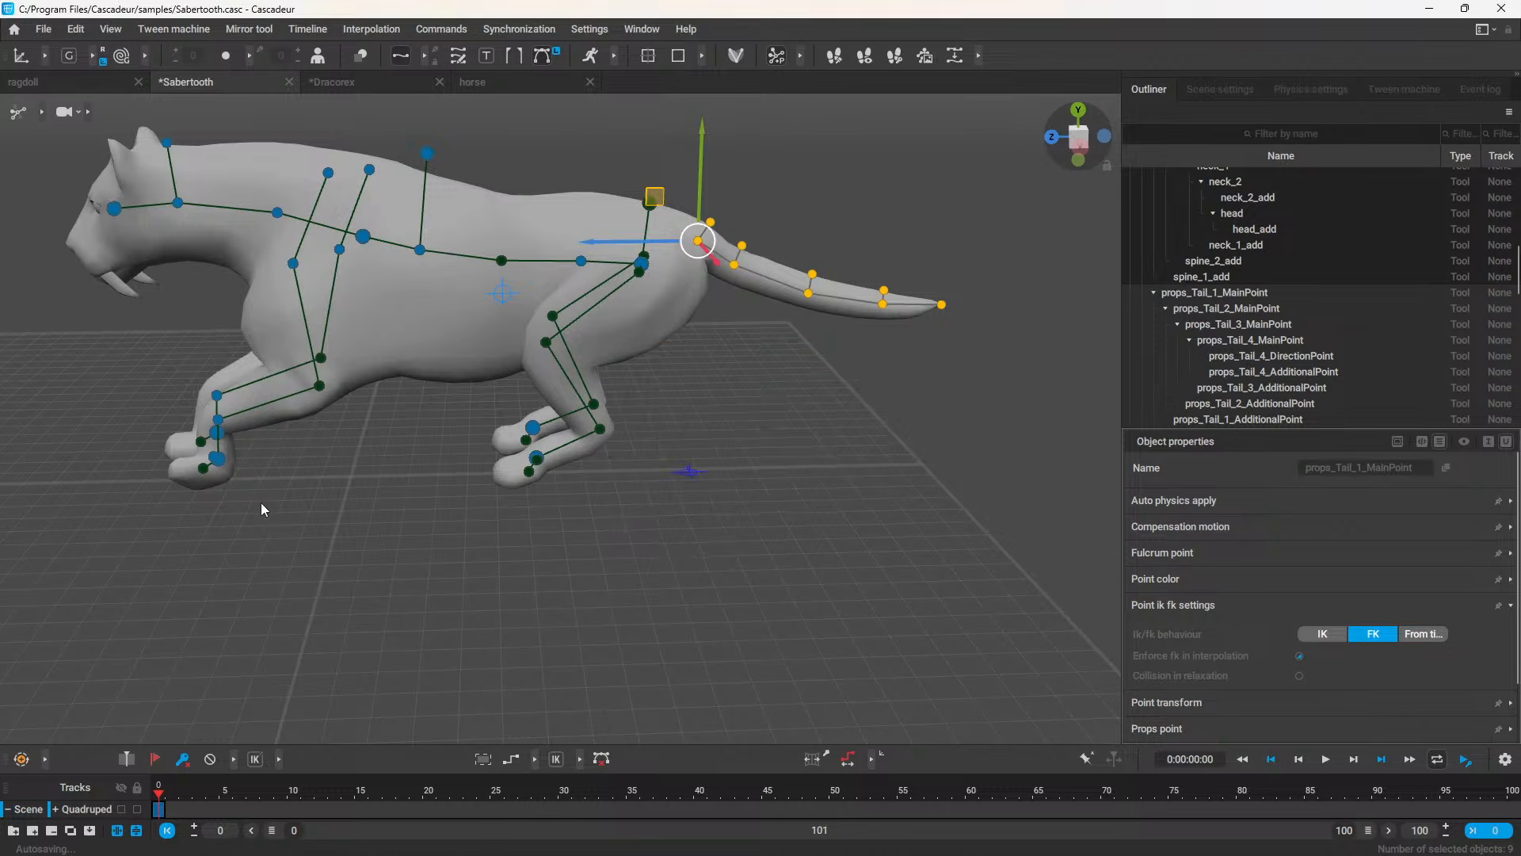
Step: Review the sabertooth's Quadruped bone assignments in the Quick Rigging Tool and close it
click(152, 88)
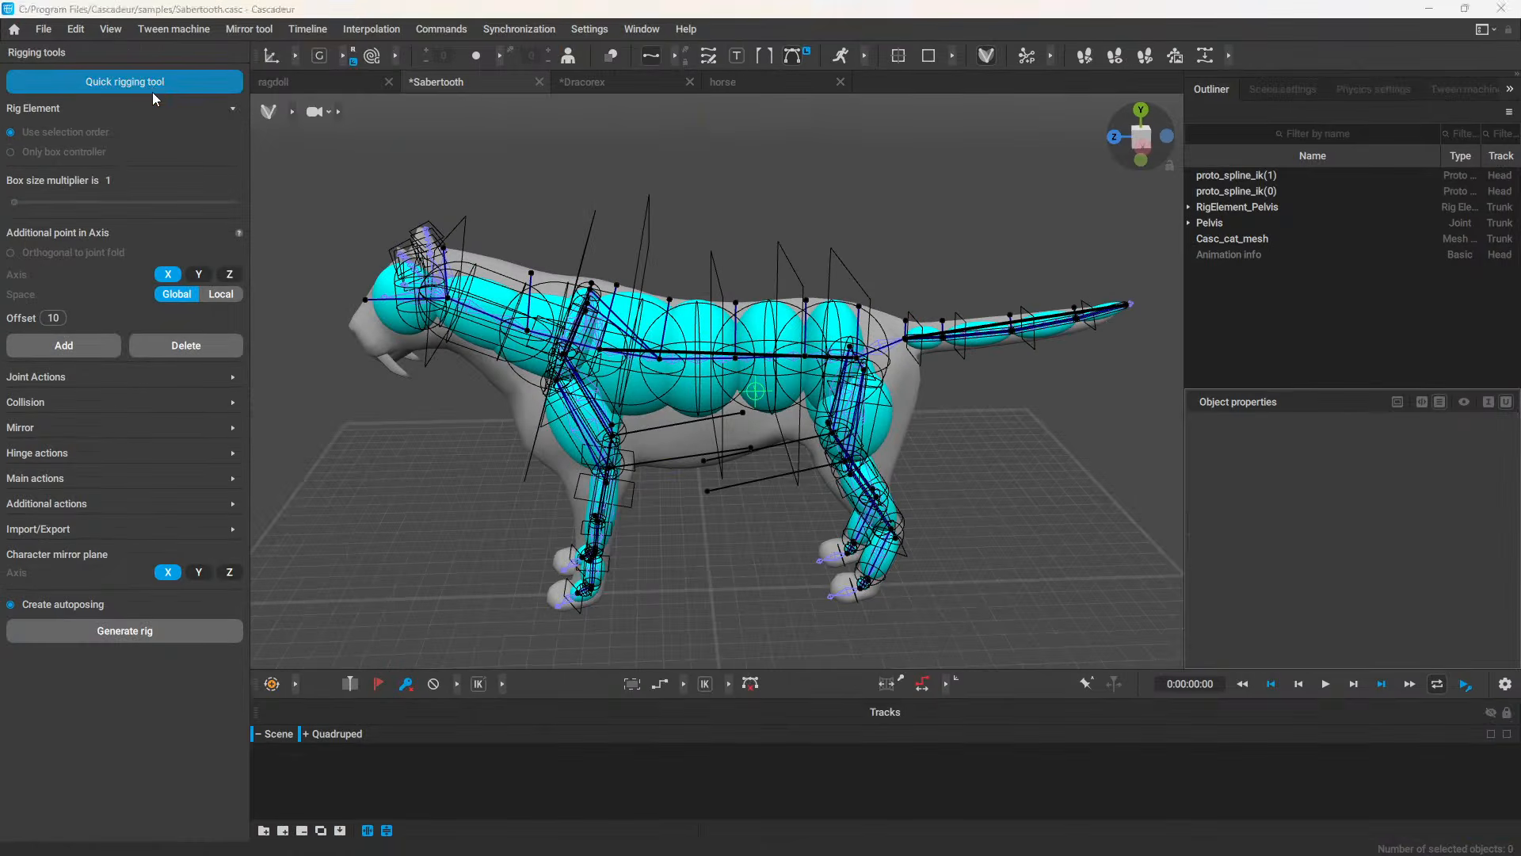
click(842, 184)
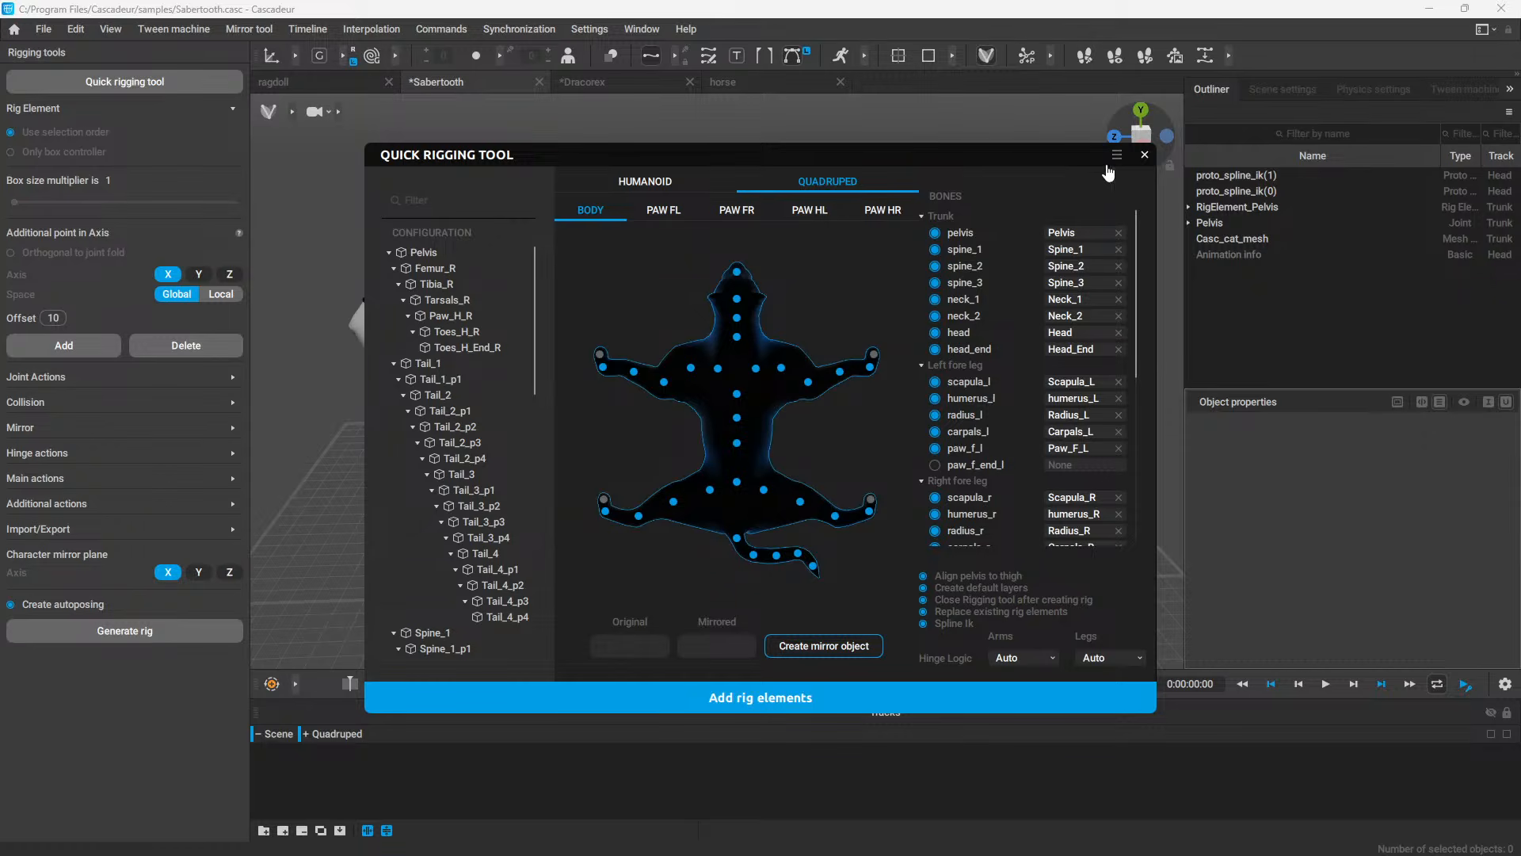
click(1144, 154)
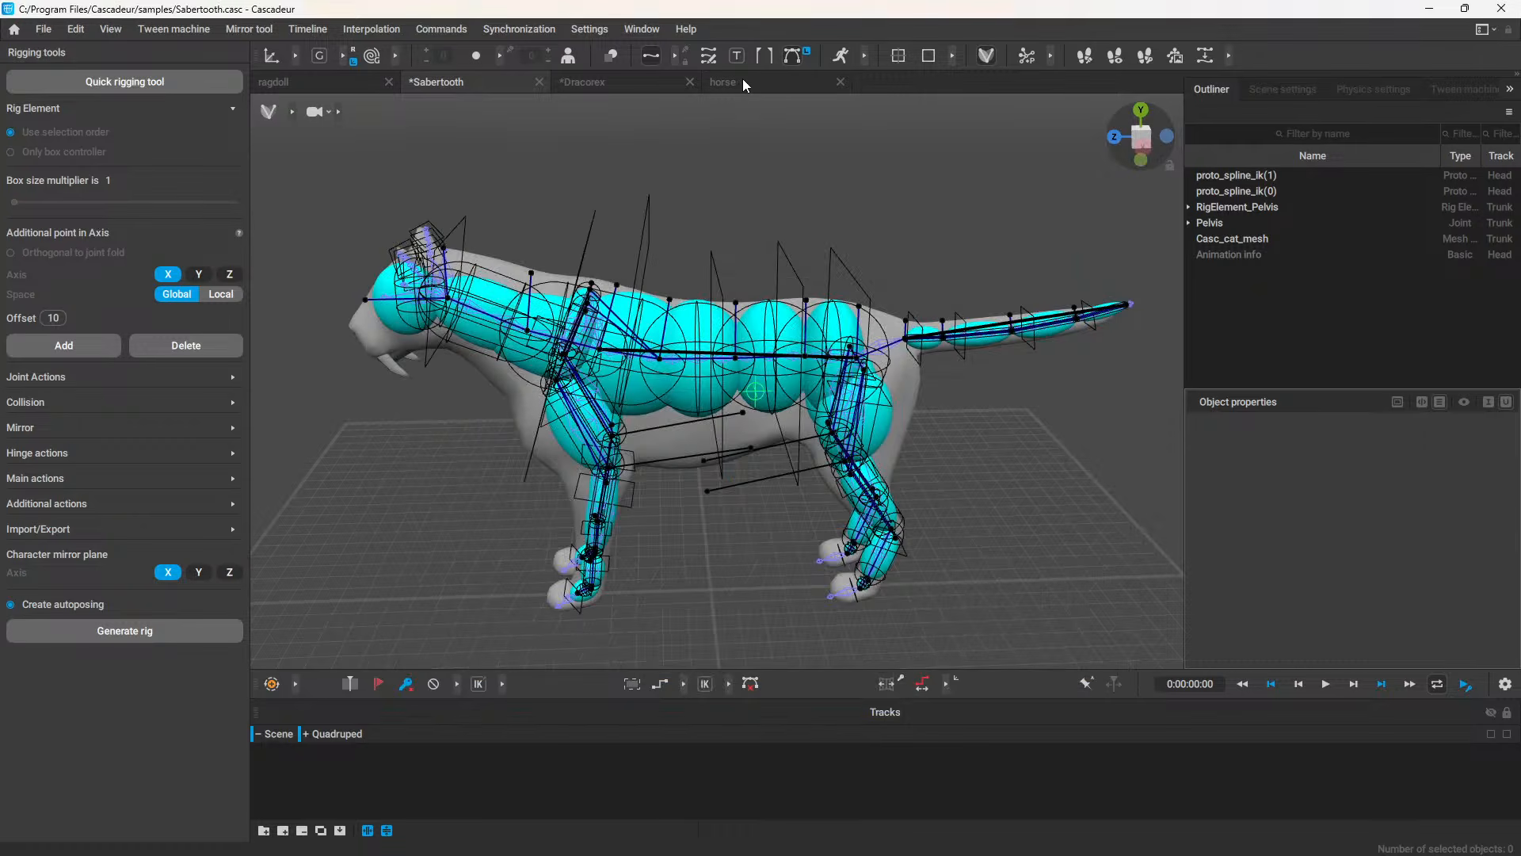
Step: Return to the horse scene and inspect the front leg joints upper_arm.L, forearm.R and forefoot.R in turn
click(743, 80)
click(603, 314)
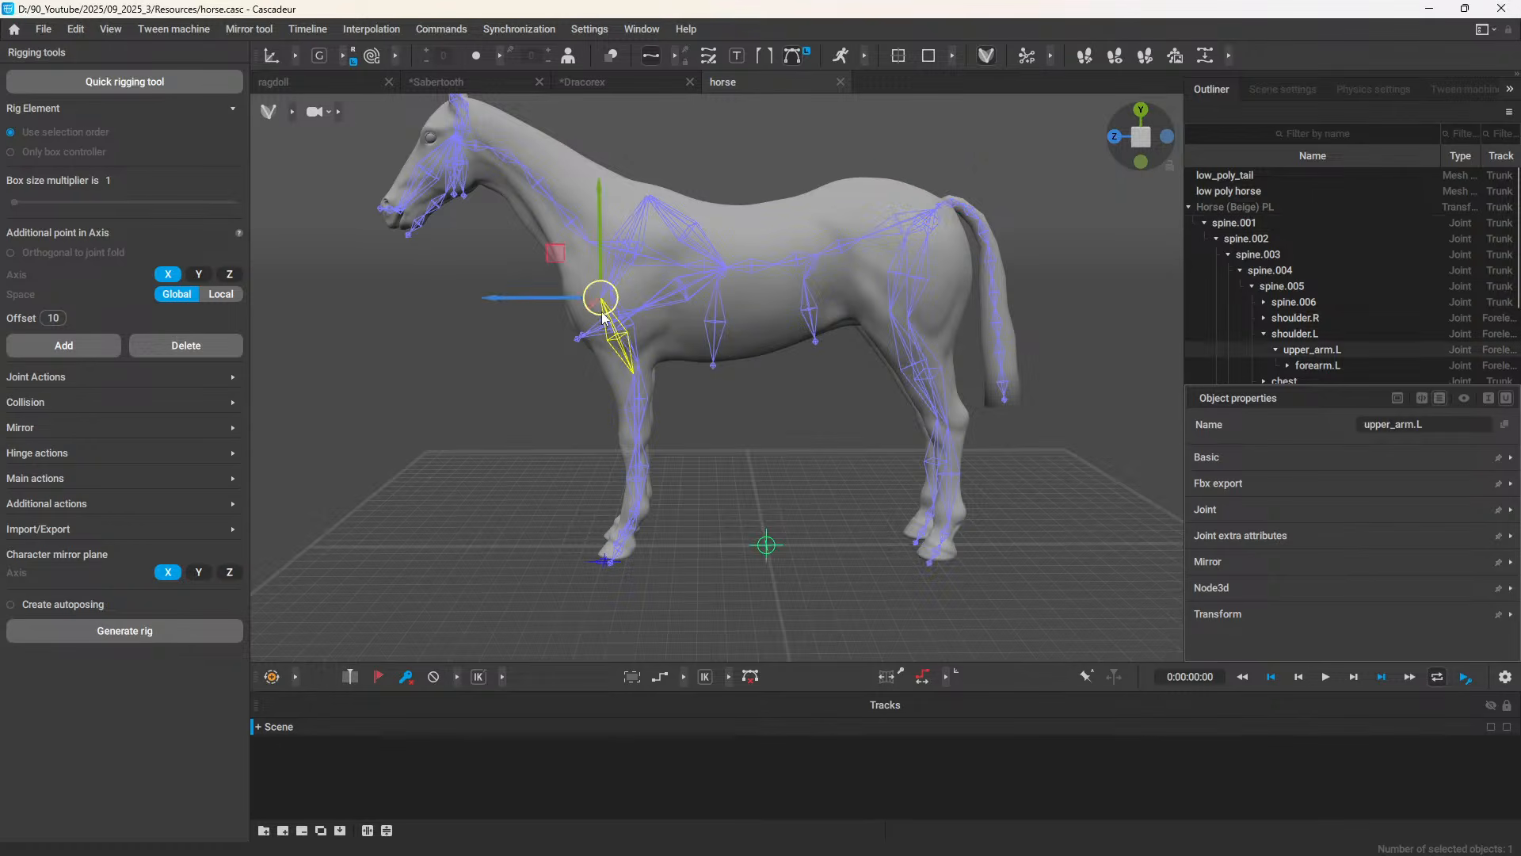
click(637, 407)
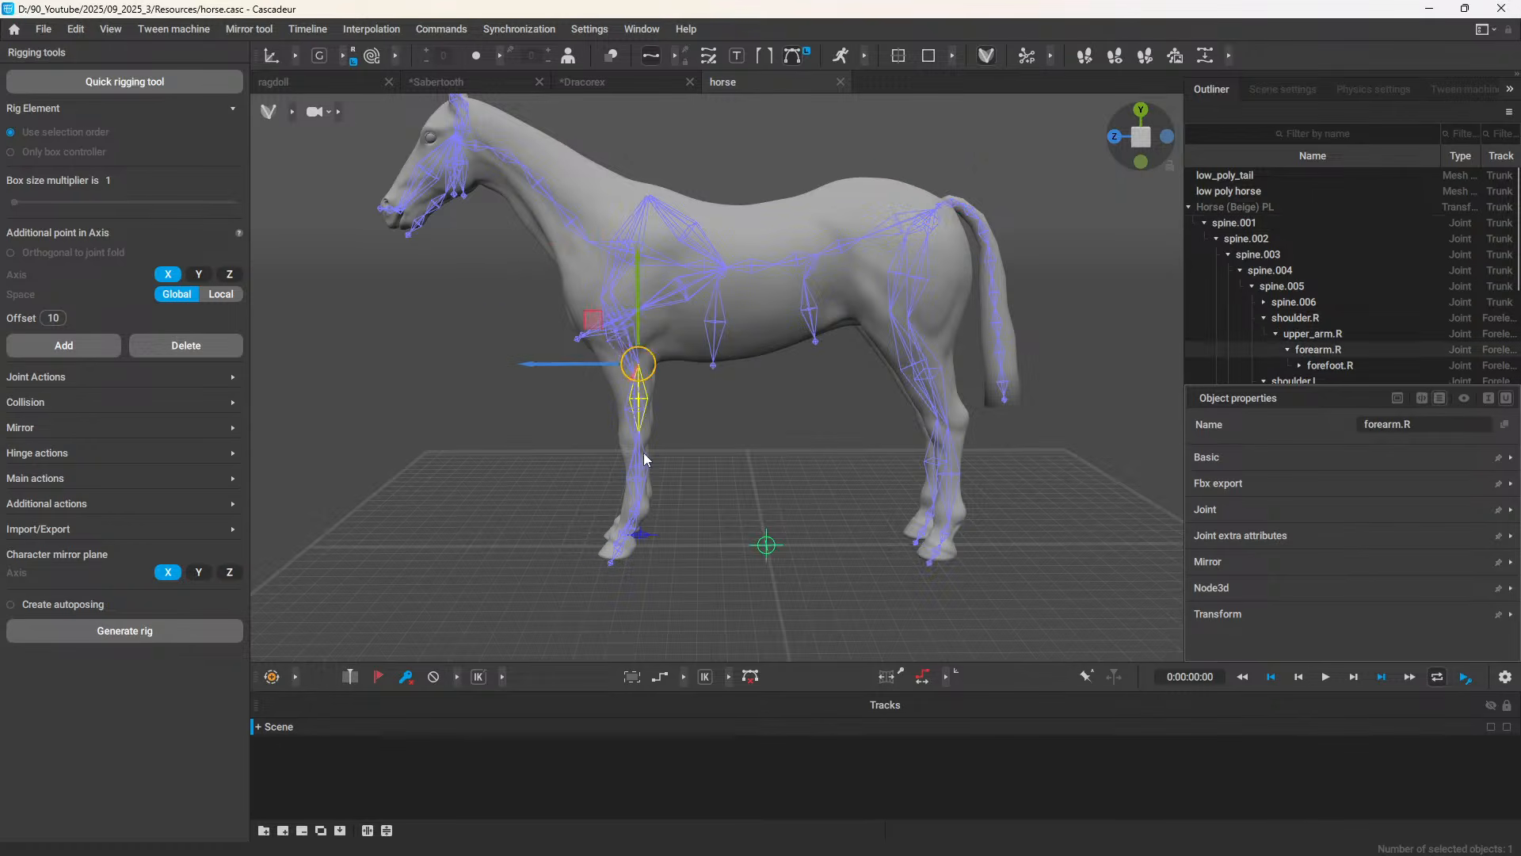
click(639, 440)
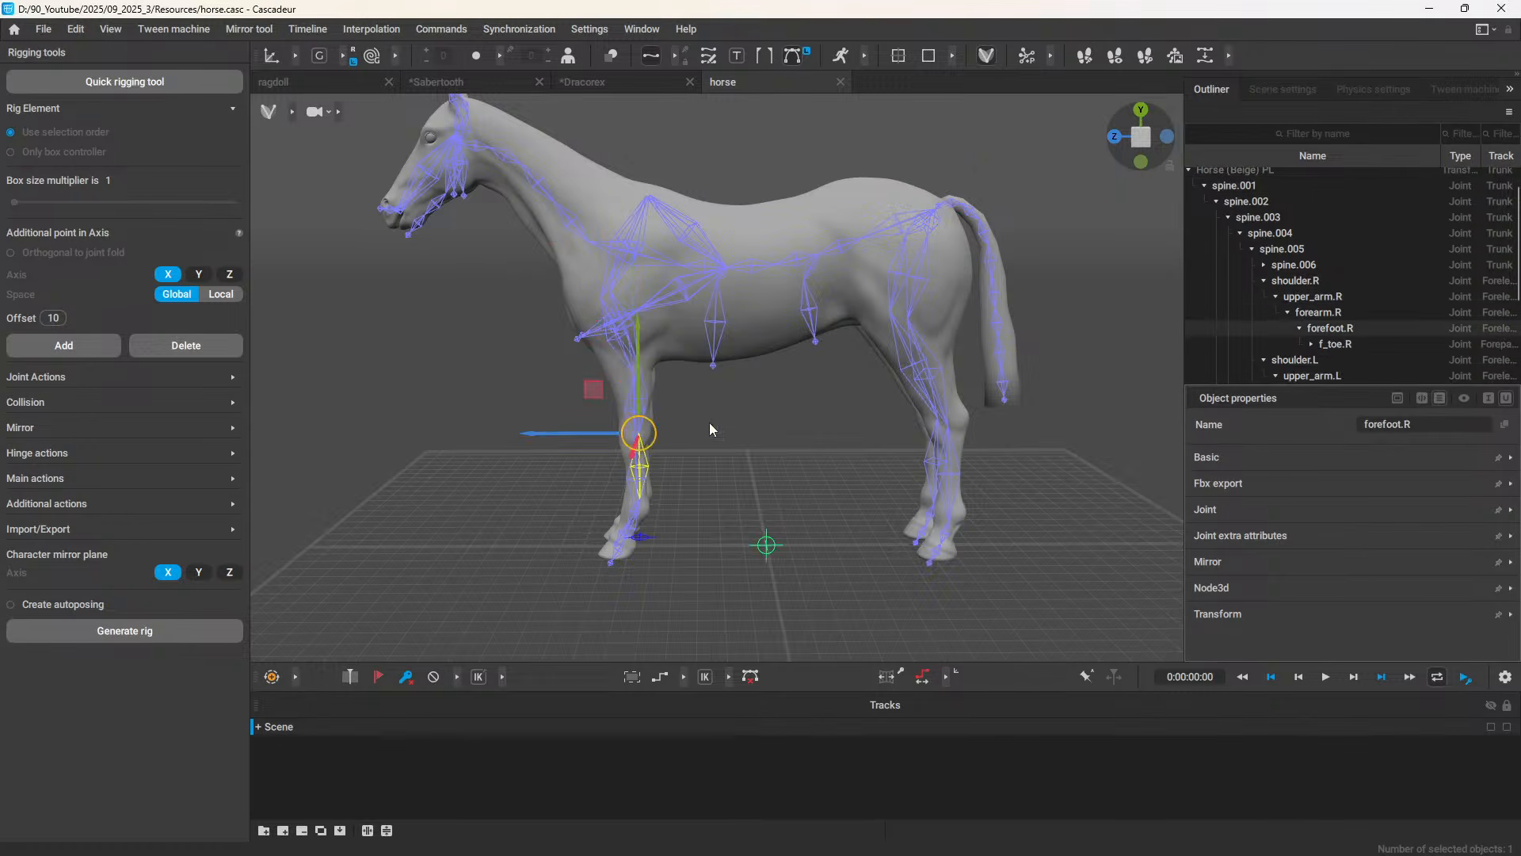
scroll(788, 330, up, 2)
Step: Reopen the Quick Rigging Tool, check the leg and tail assignments, and add the quadruped rig elements to the horse
click(155, 83)
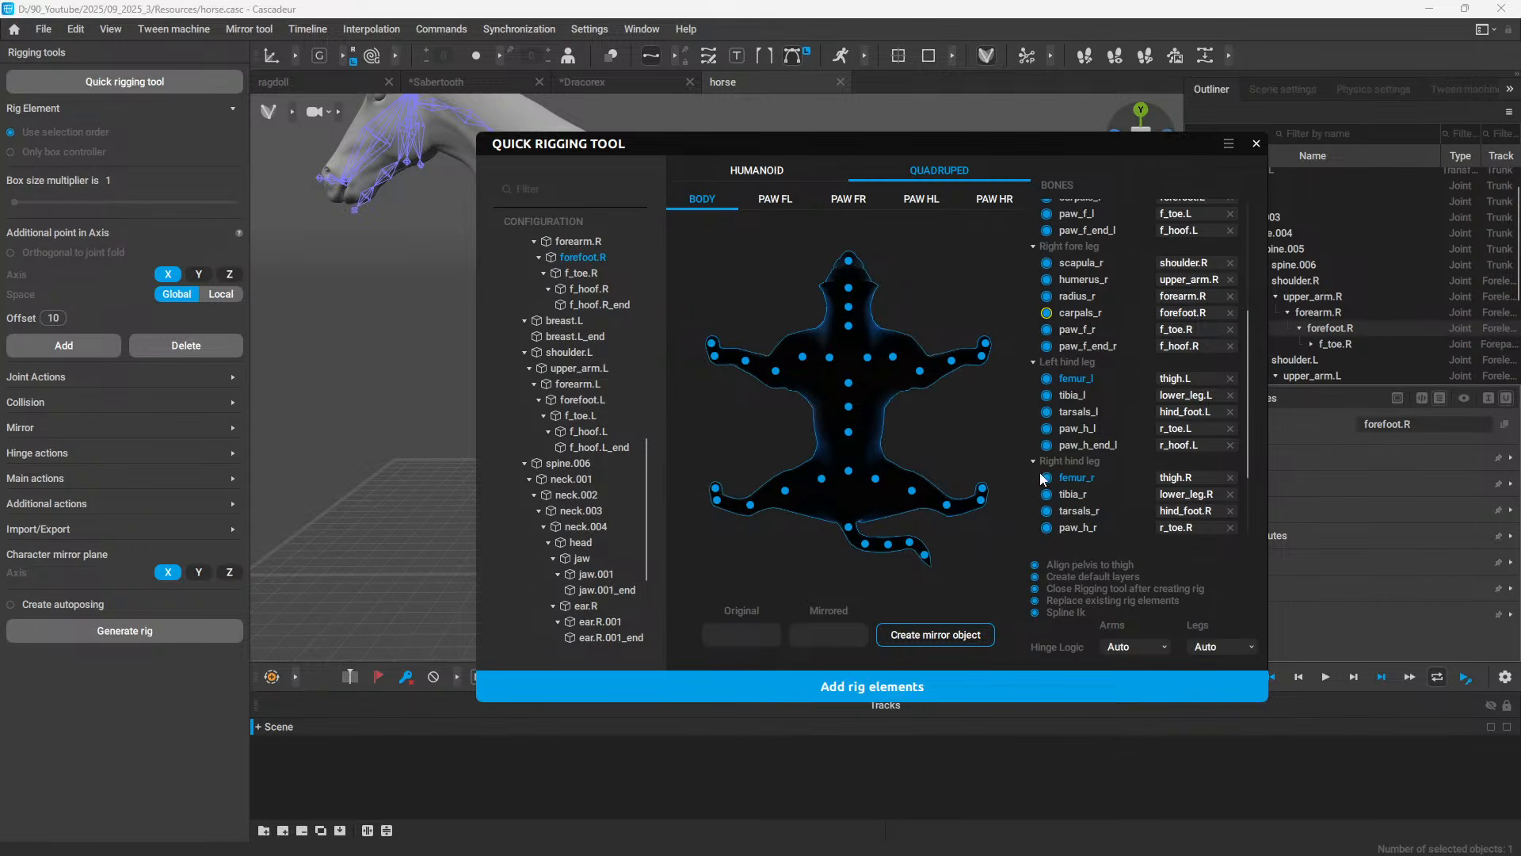
scroll(1146, 461, down, 3)
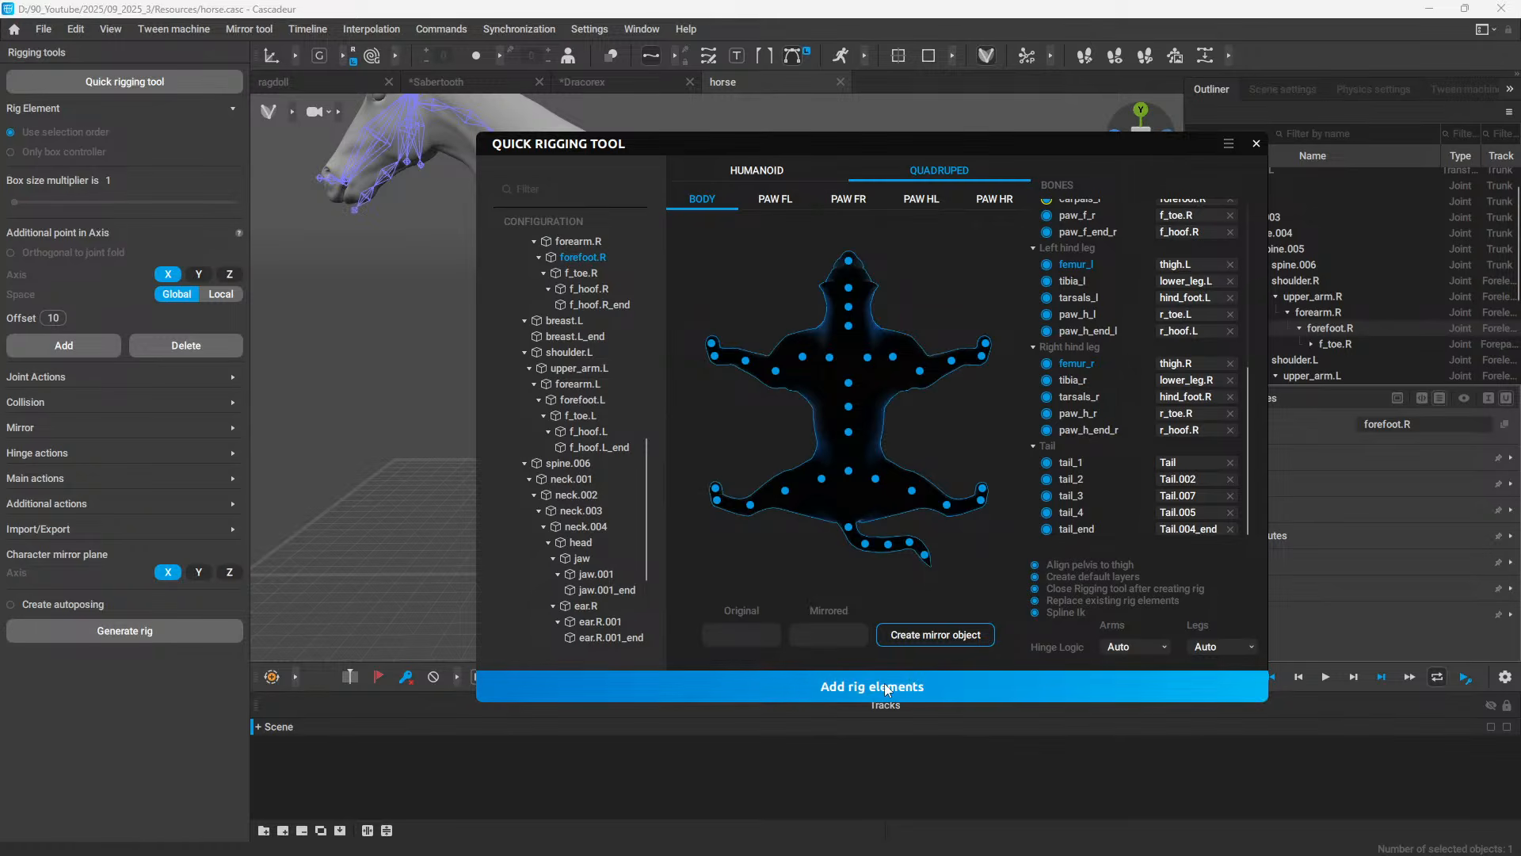
scroll(1101, 448, up, 10)
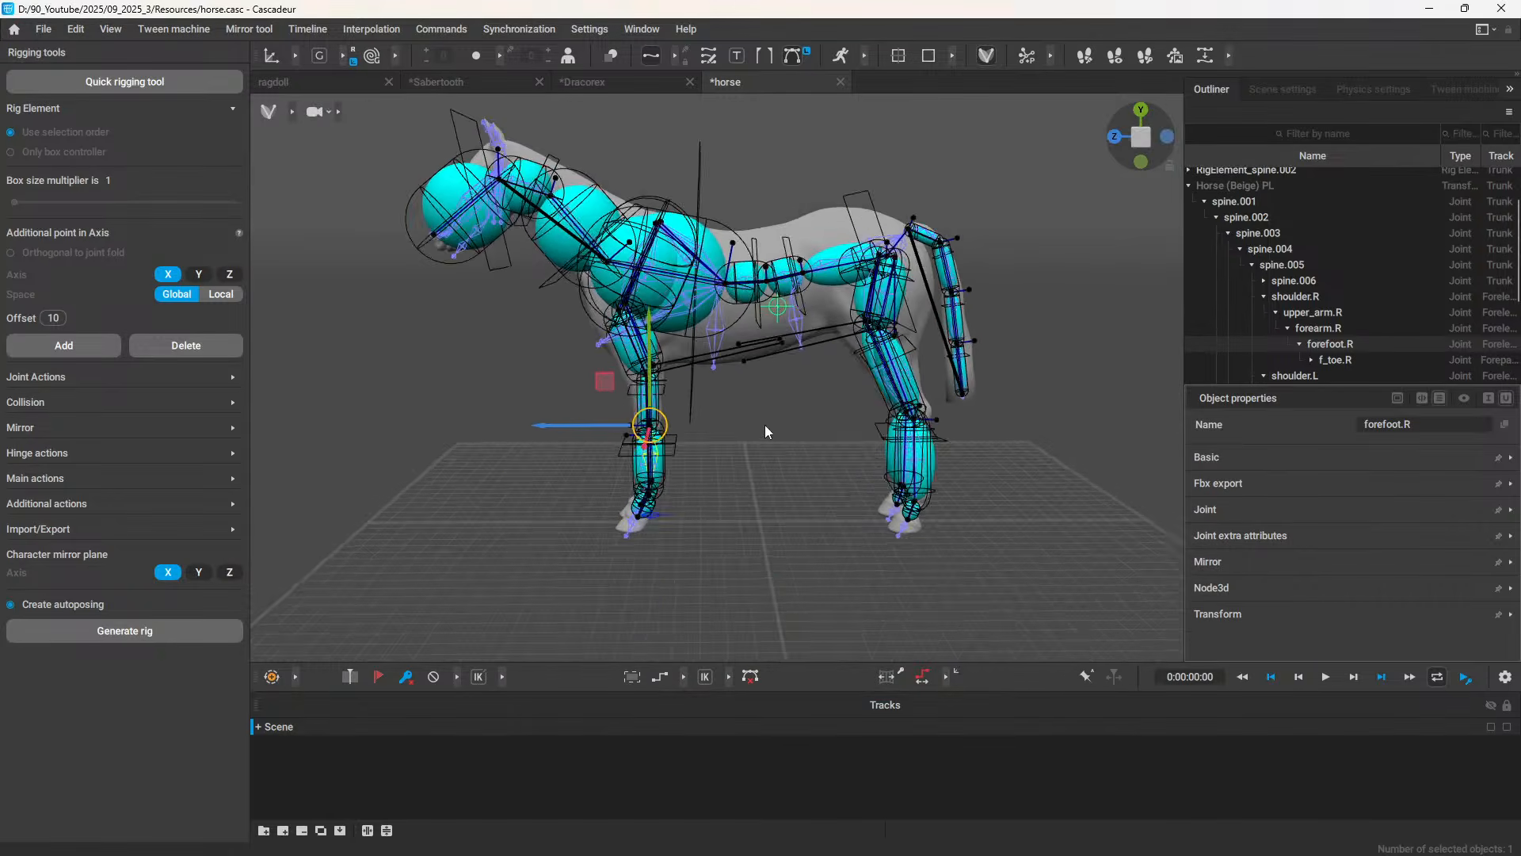
middle_drag(766, 428, 715, 485)
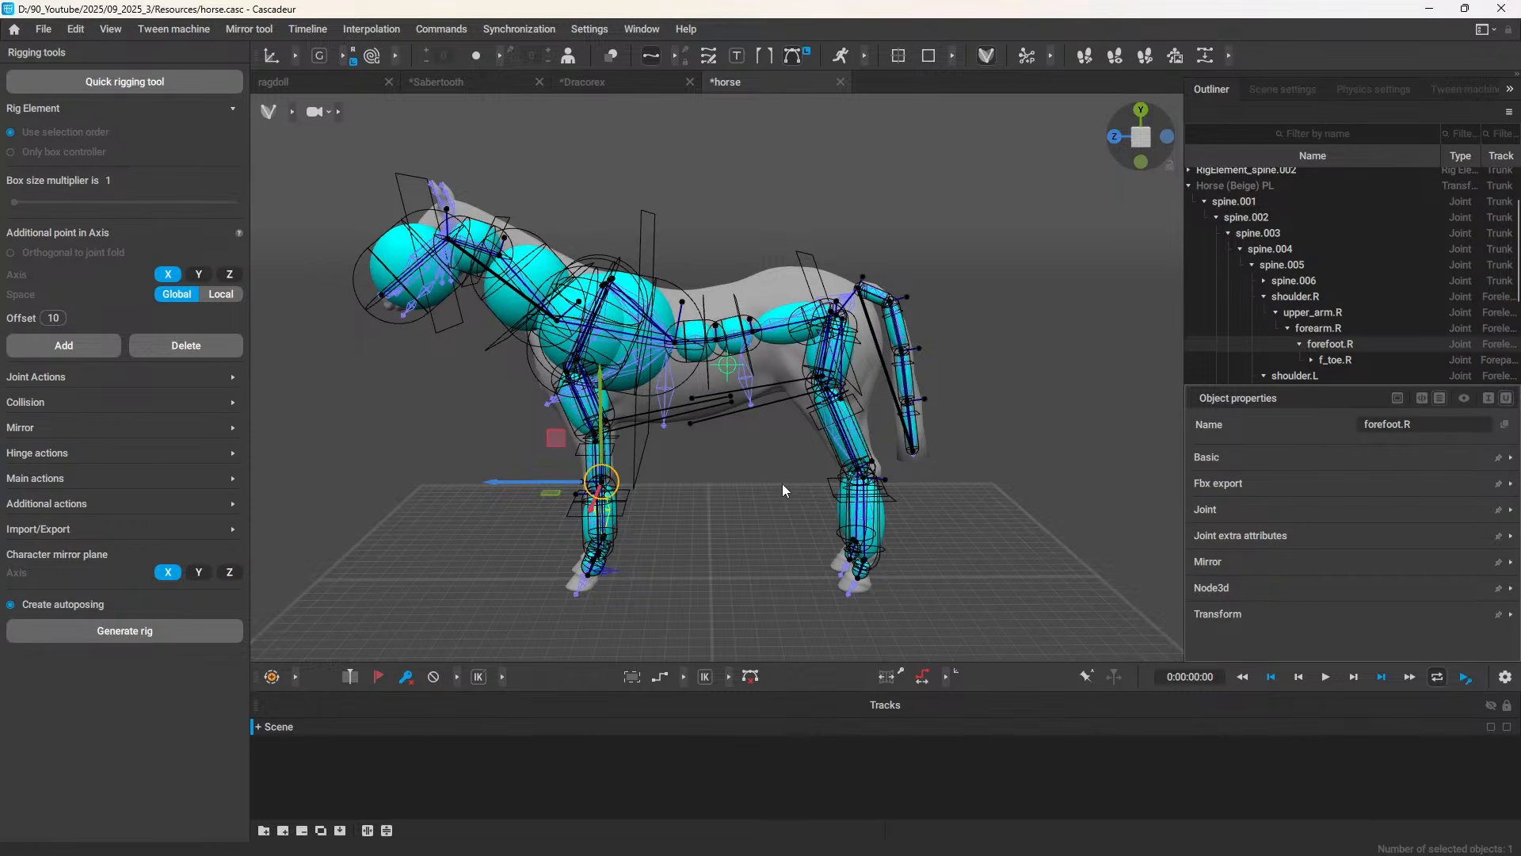
Step: Look at the Humanoid template in the Quick Rigging Tool and close the tool without adding anything
click(185, 80)
click(760, 168)
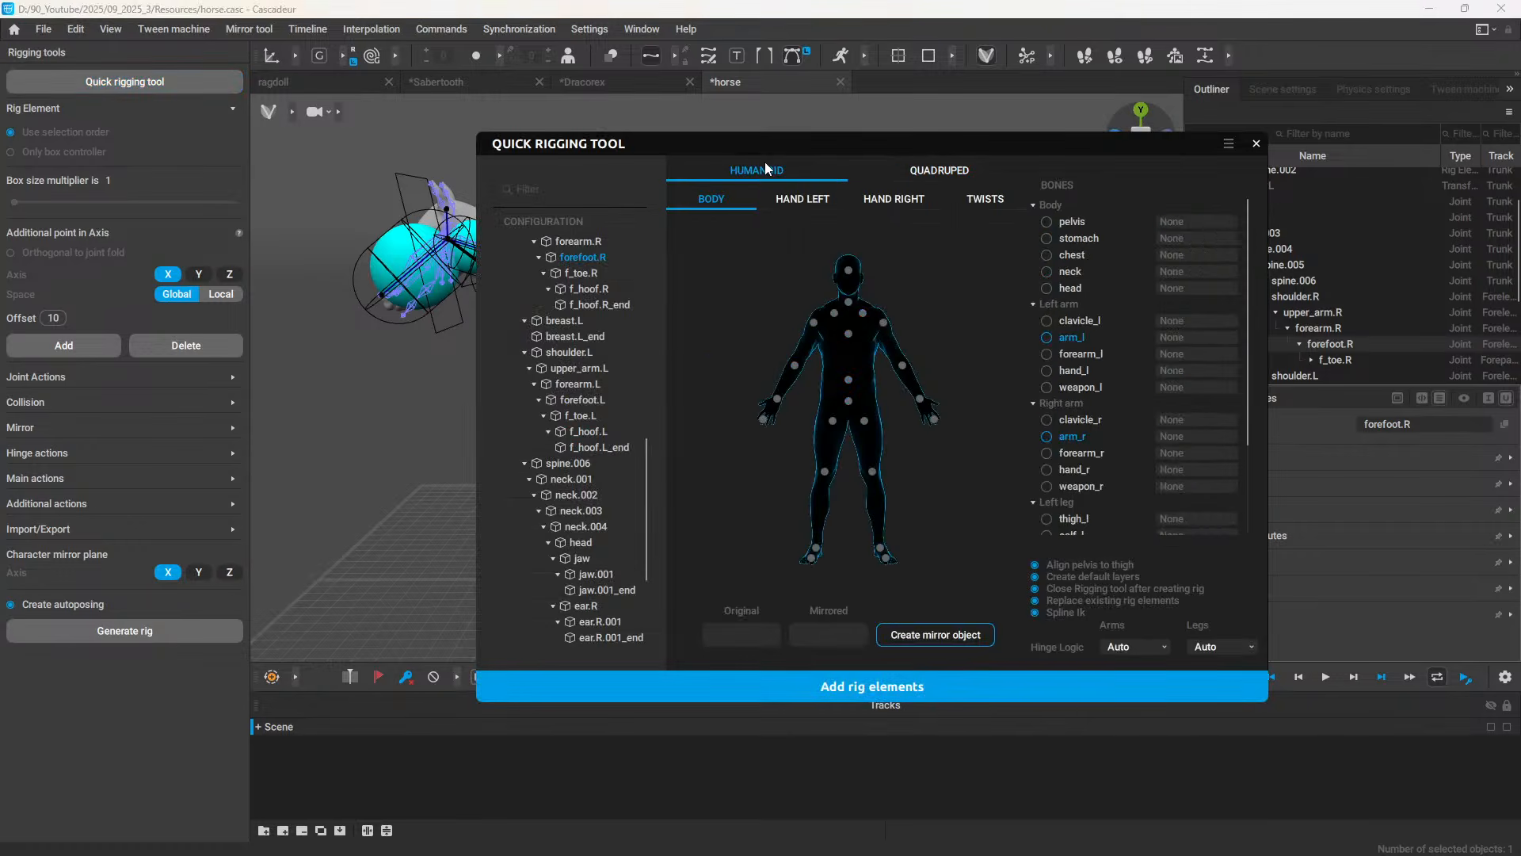
click(1257, 144)
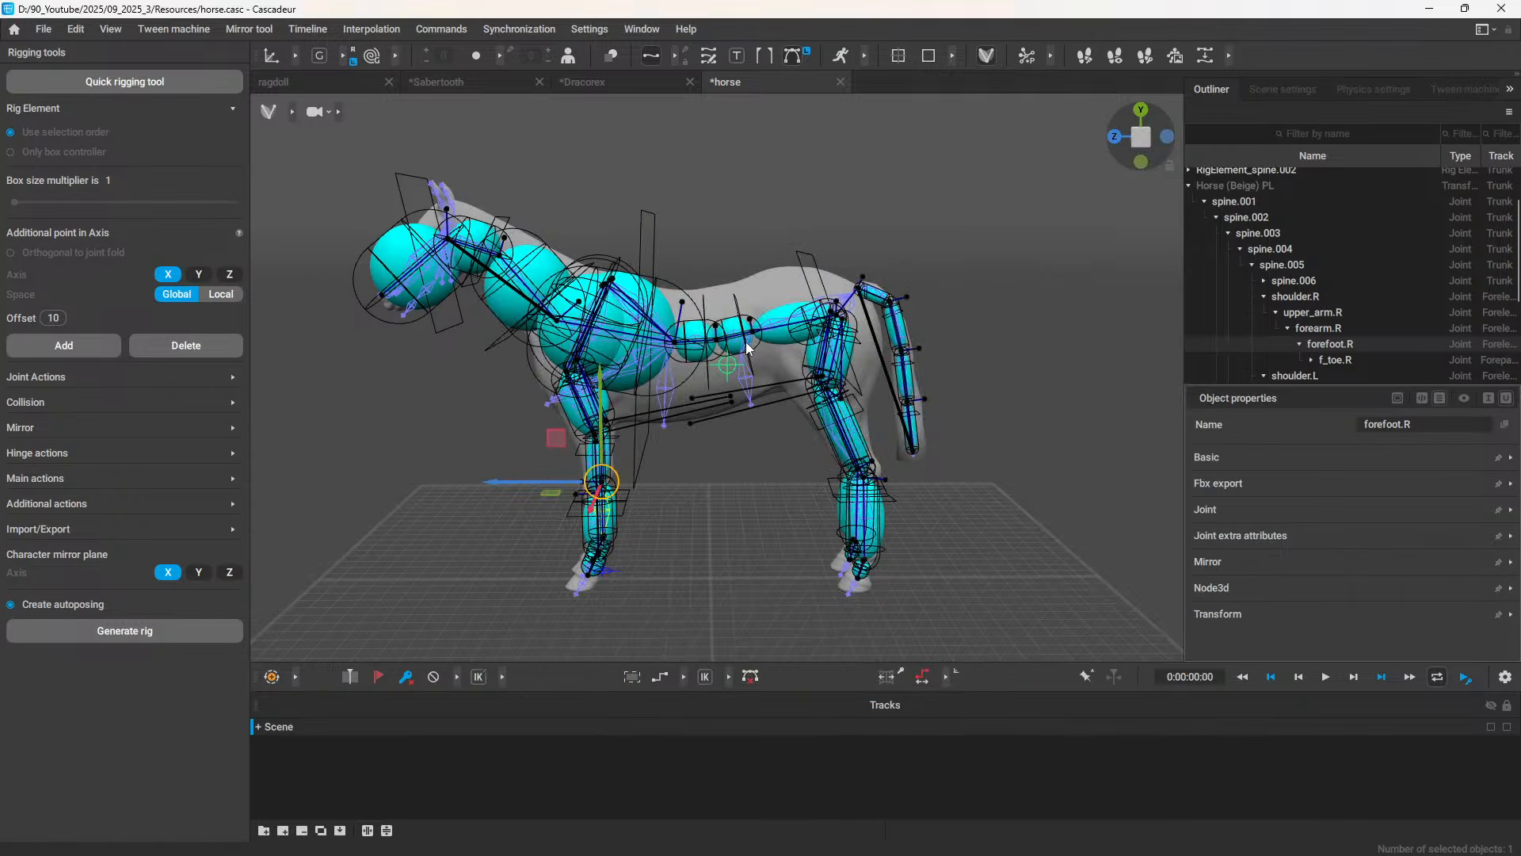
Step: Select all of the horse's rig elements and change their total rigid body mass to 500
scroll(745, 345, up, 5)
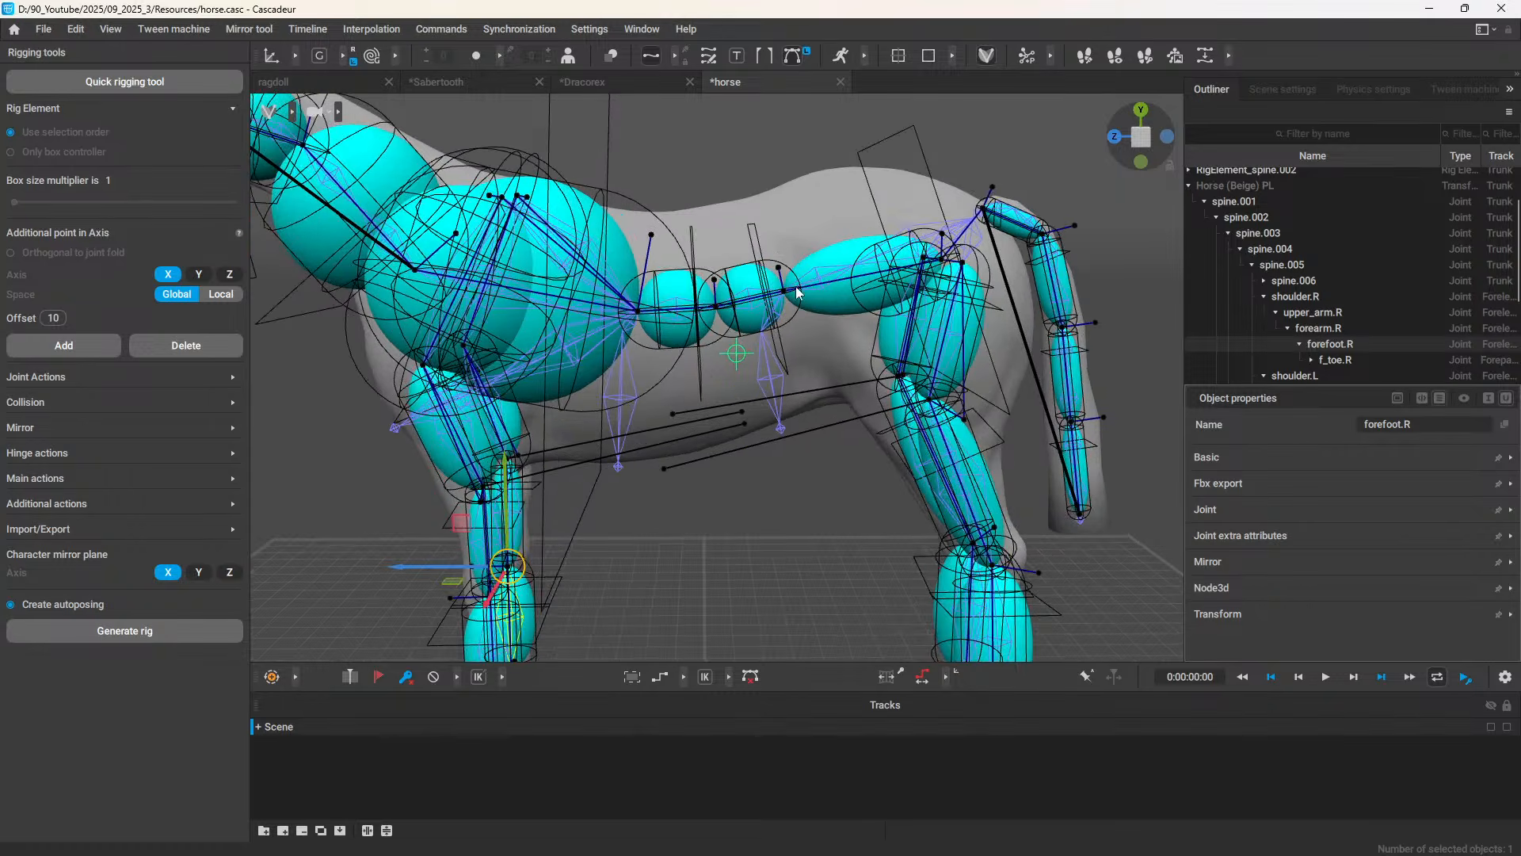
click(838, 264)
key(ctrl+a)
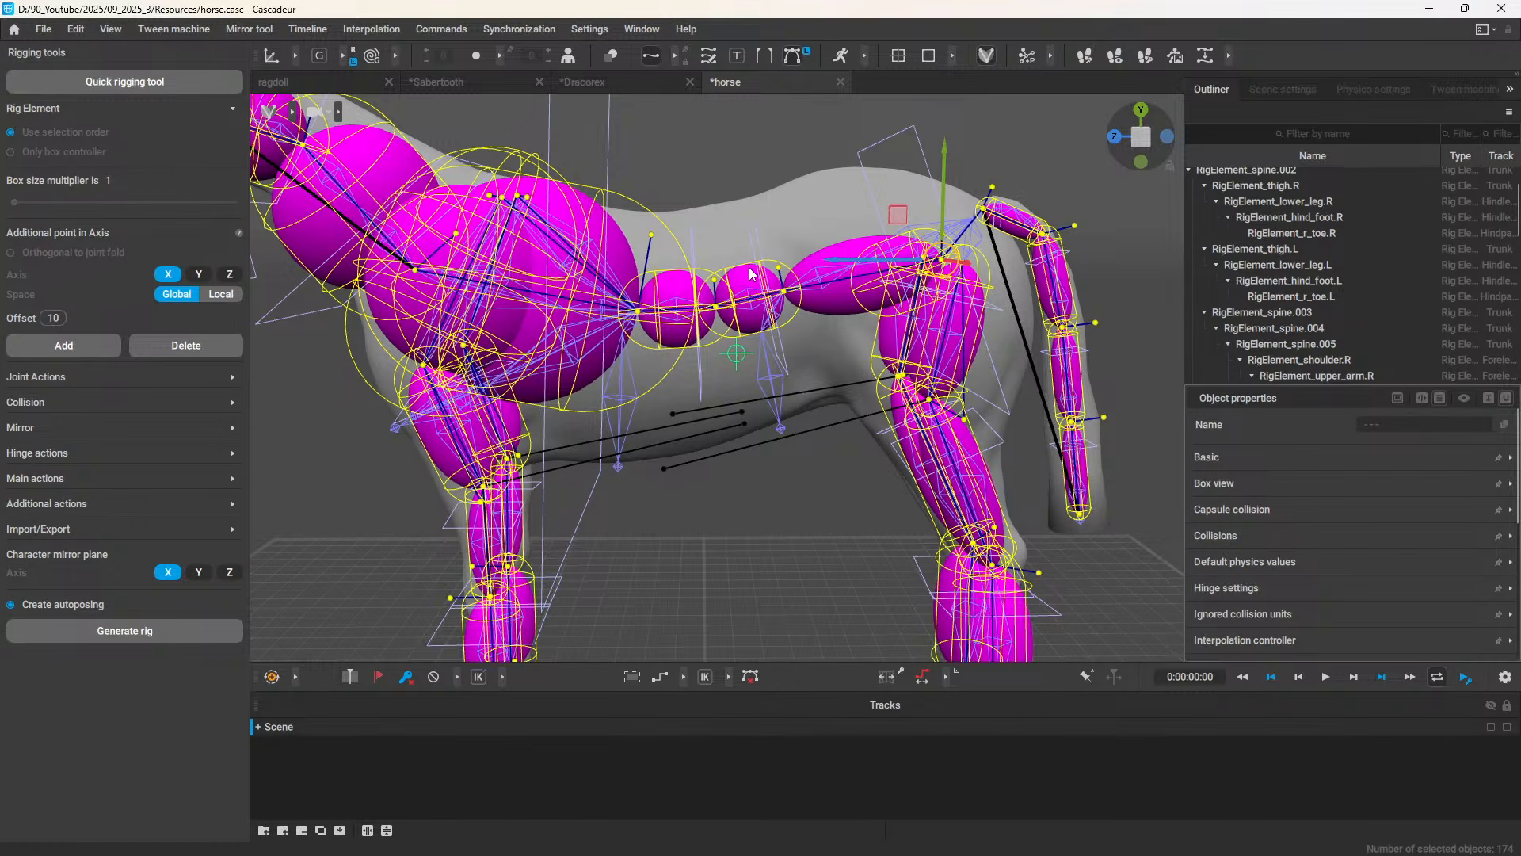
click(435, 31)
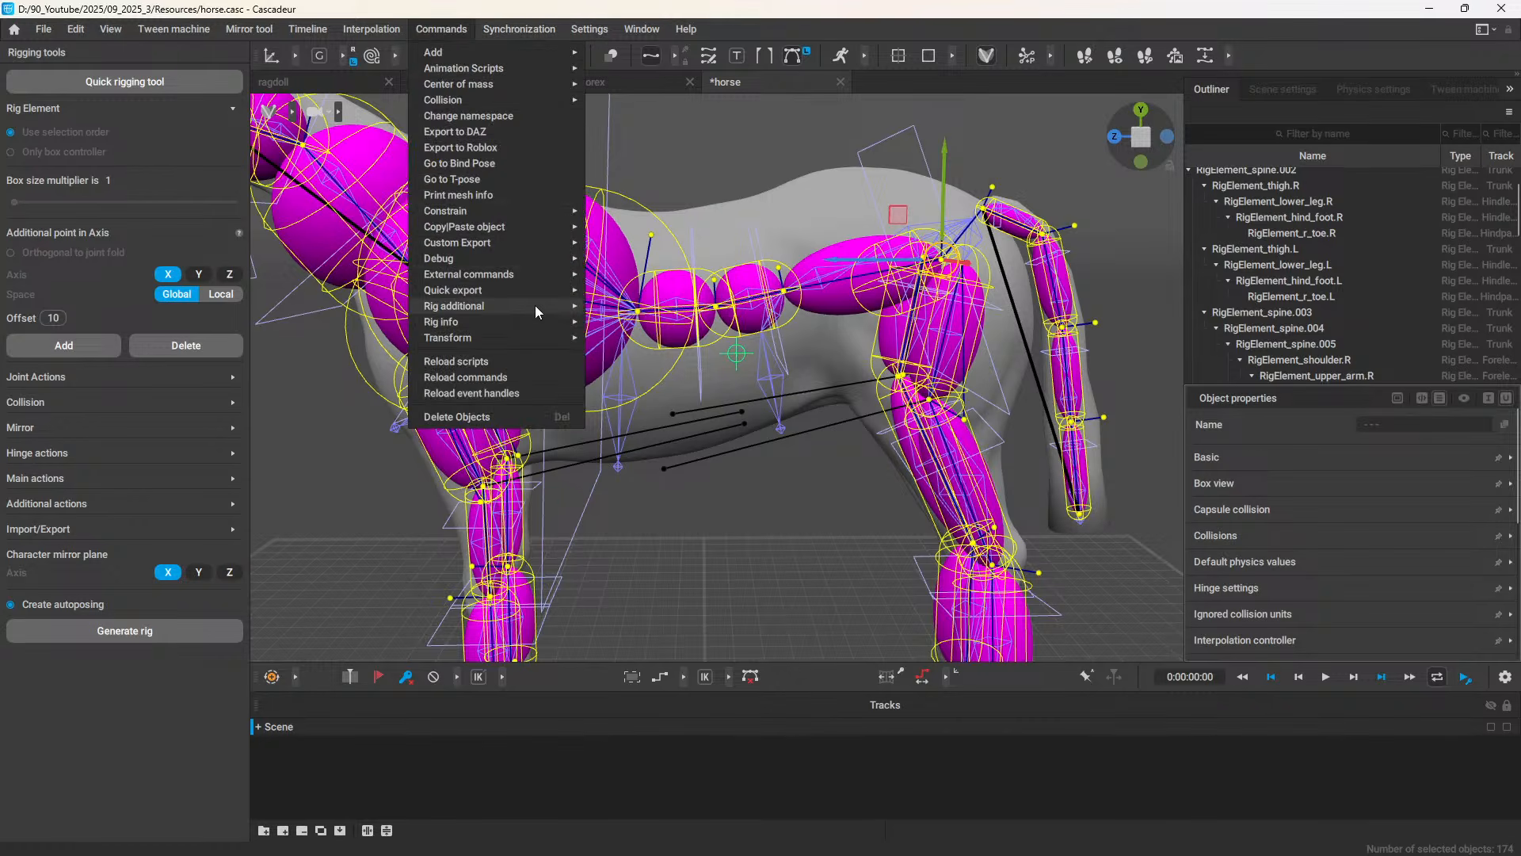
mouse_move(552, 315)
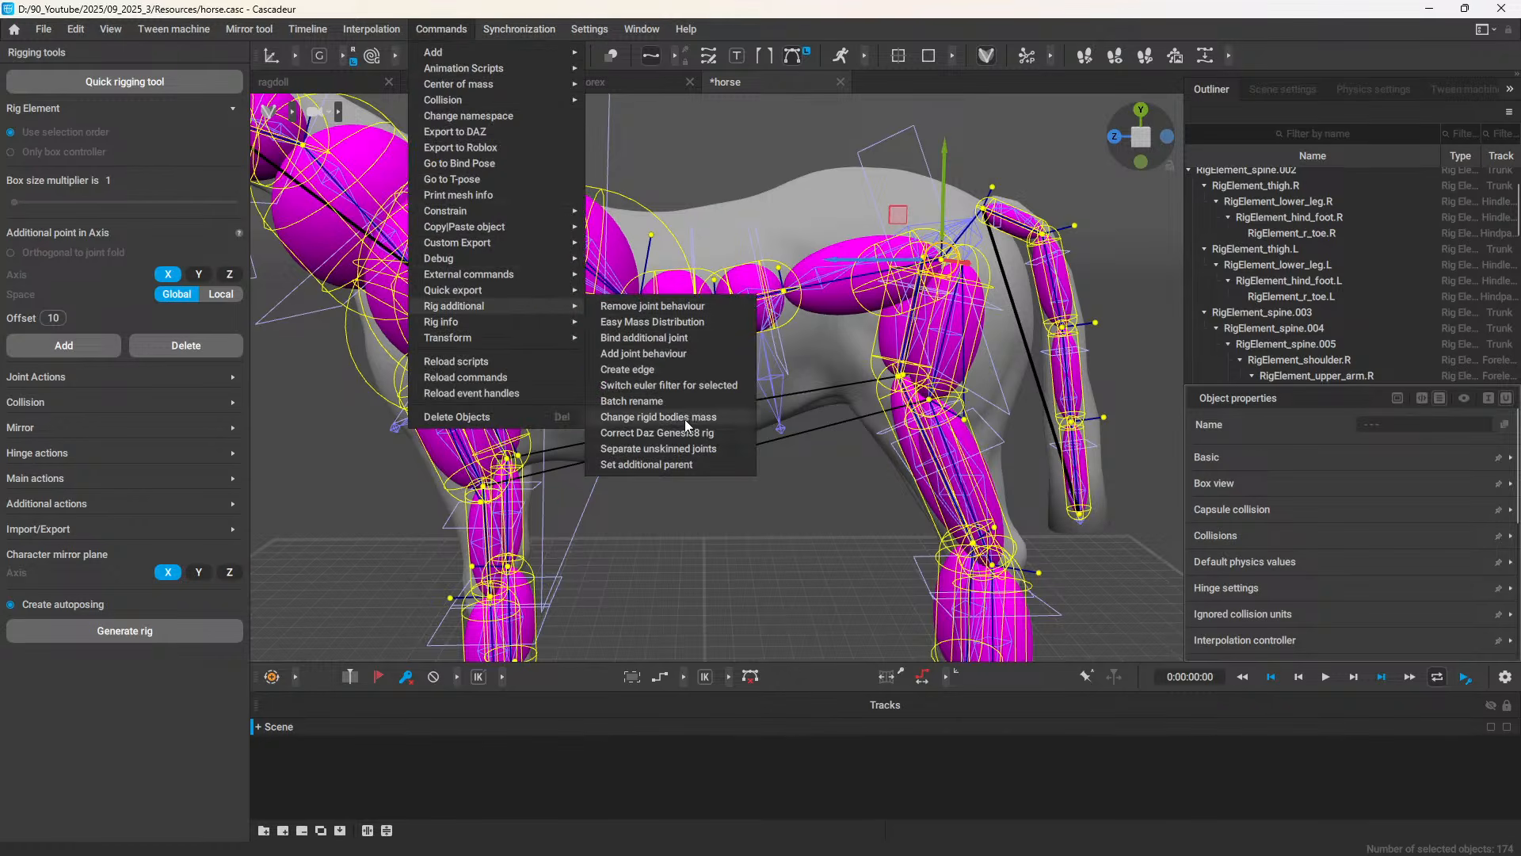
click(664, 420)
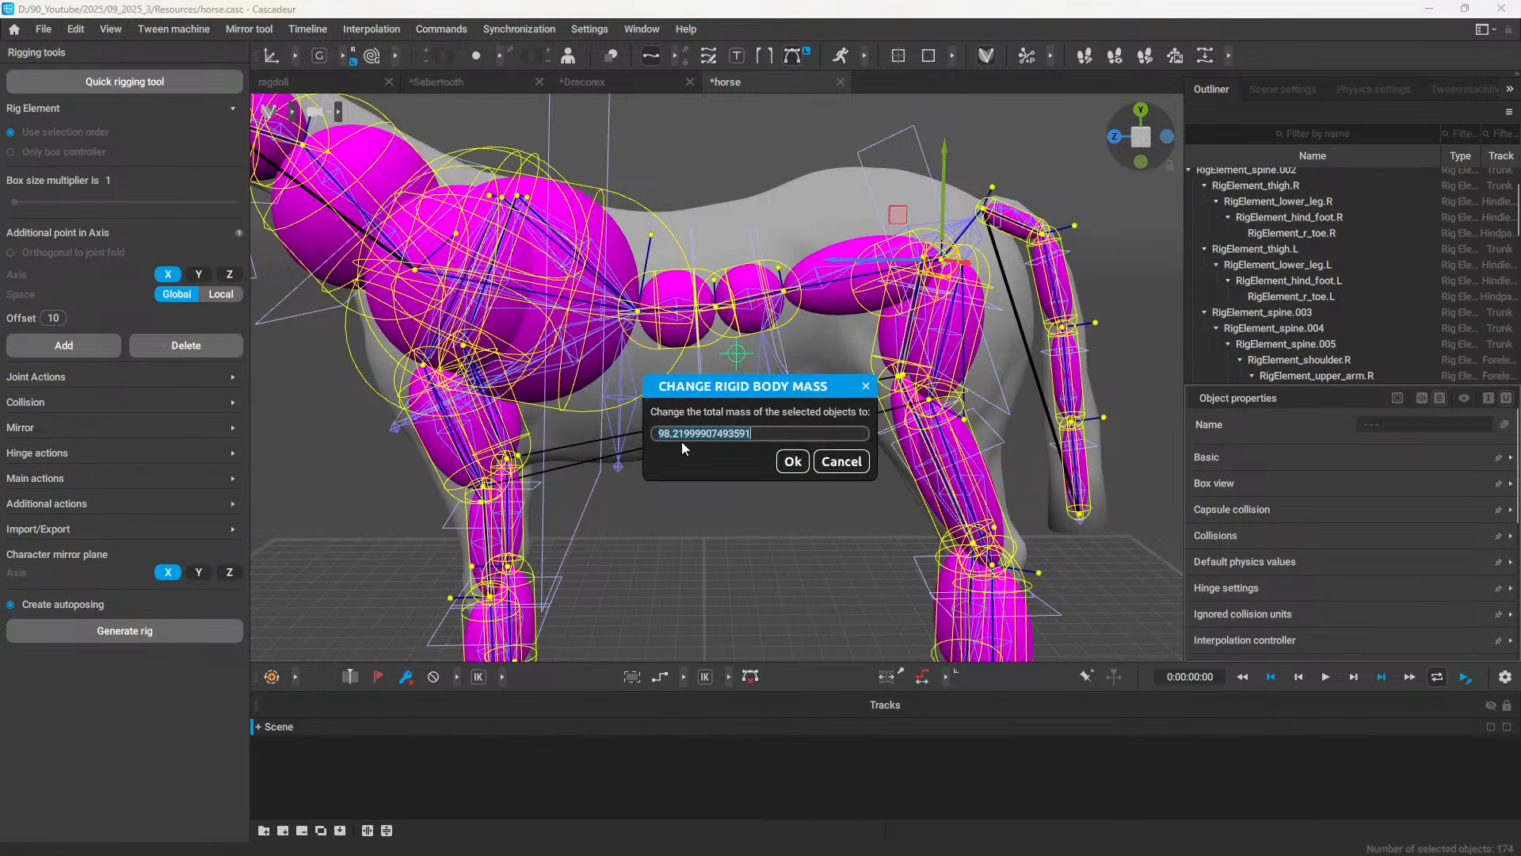
text(500)
click(793, 463)
click(782, 507)
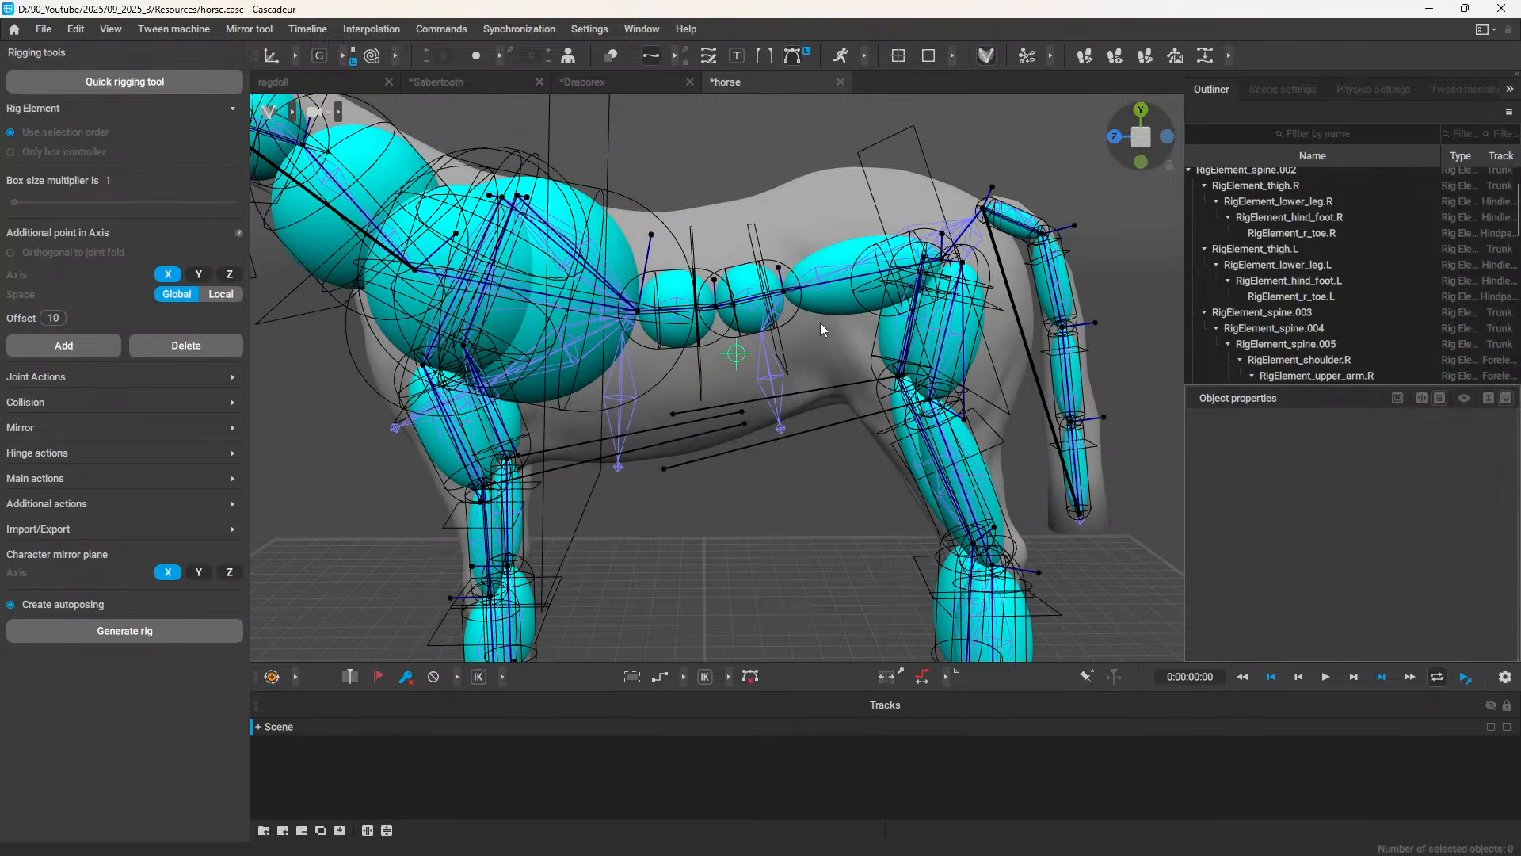
Step: Check the mass of the rig element at the horse's hips in its Physics settings
click(830, 254)
click(1256, 577)
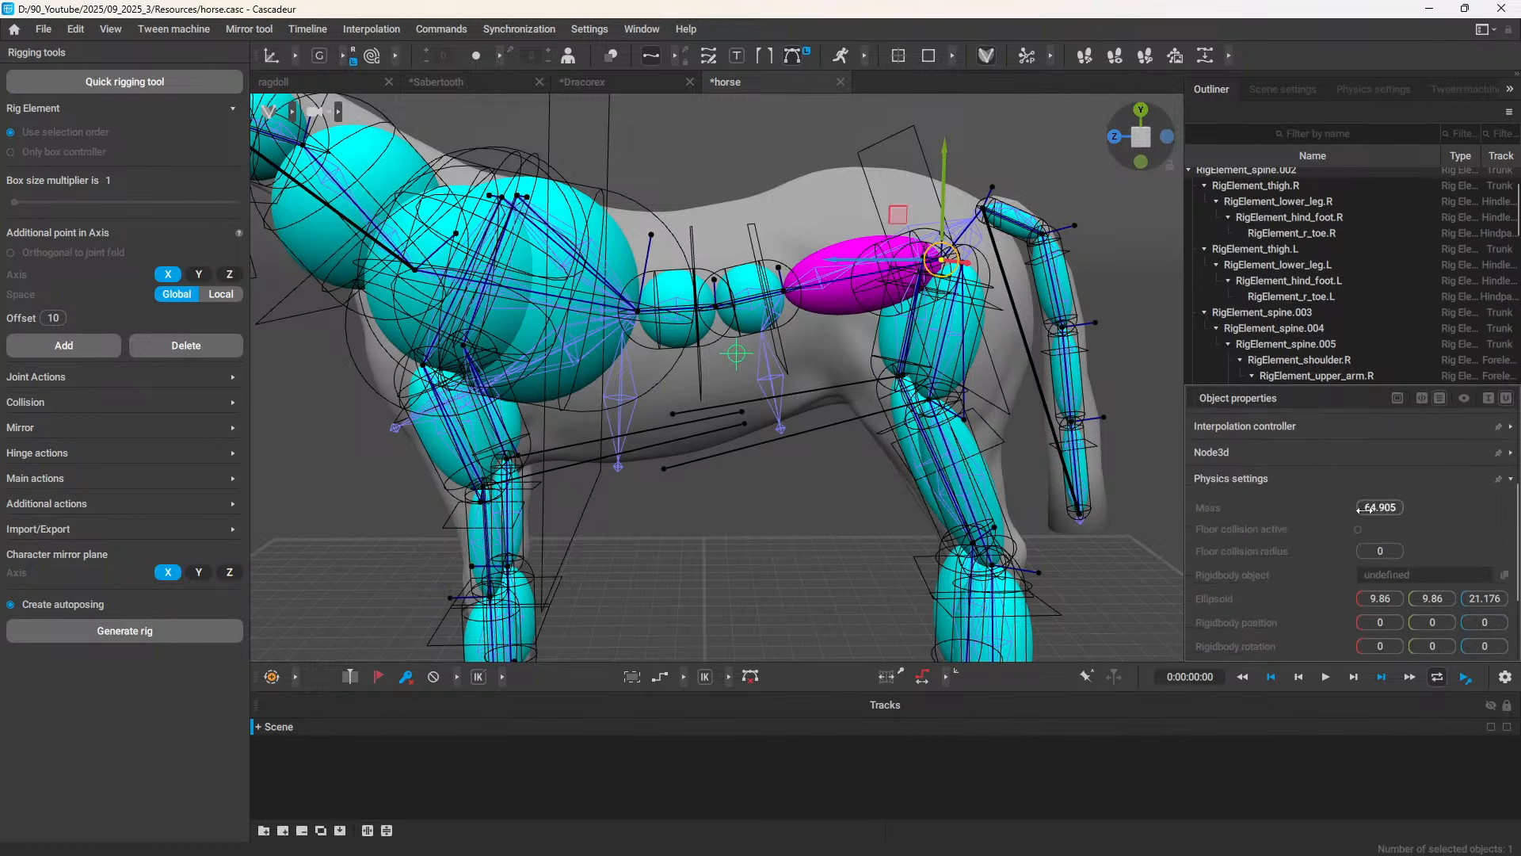
key(ctrl+a)
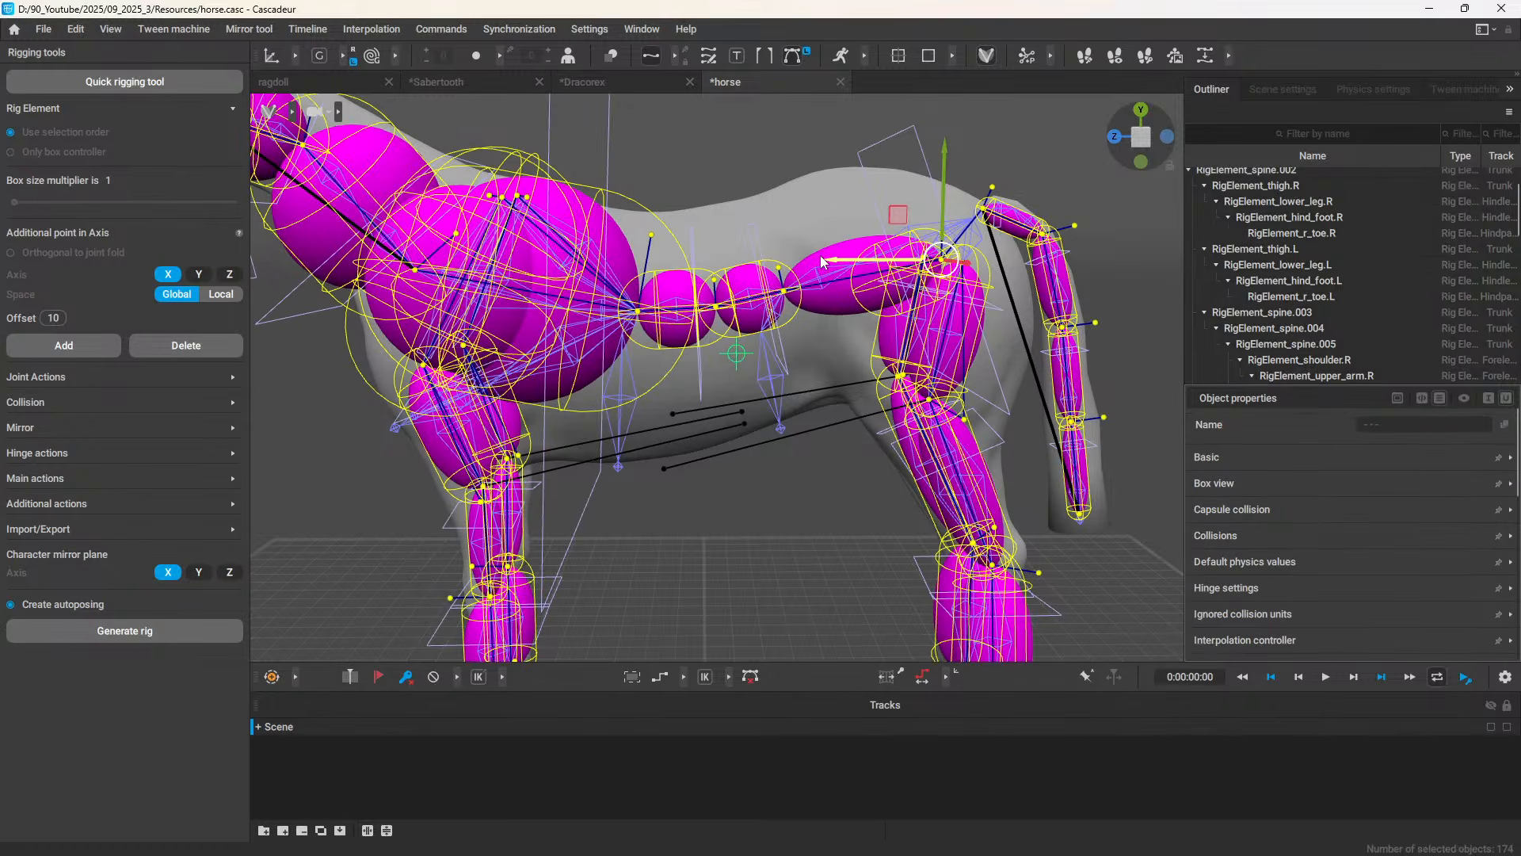
click(724, 162)
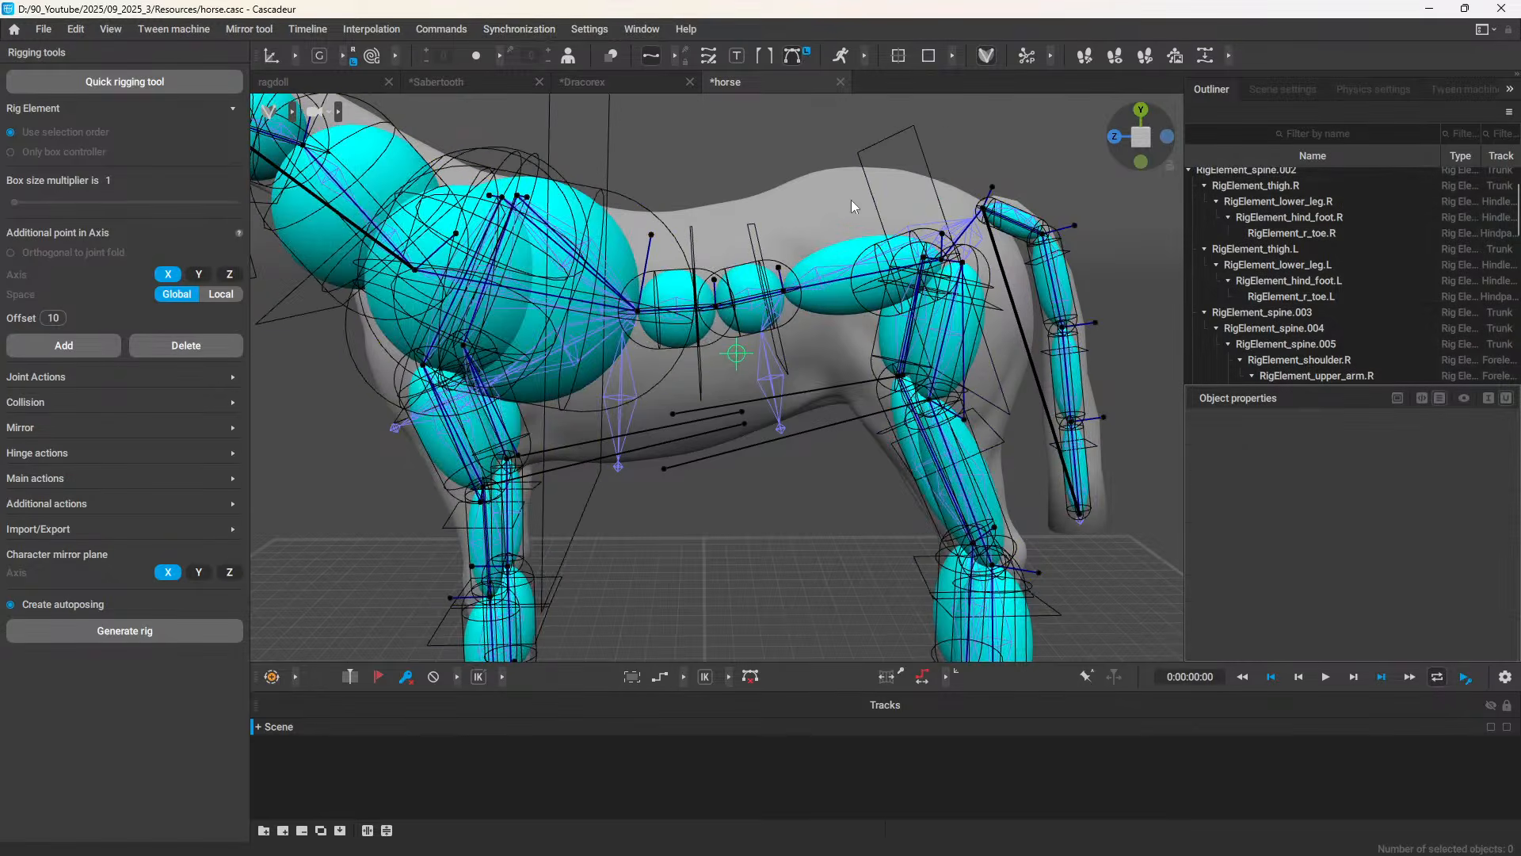
click(840, 266)
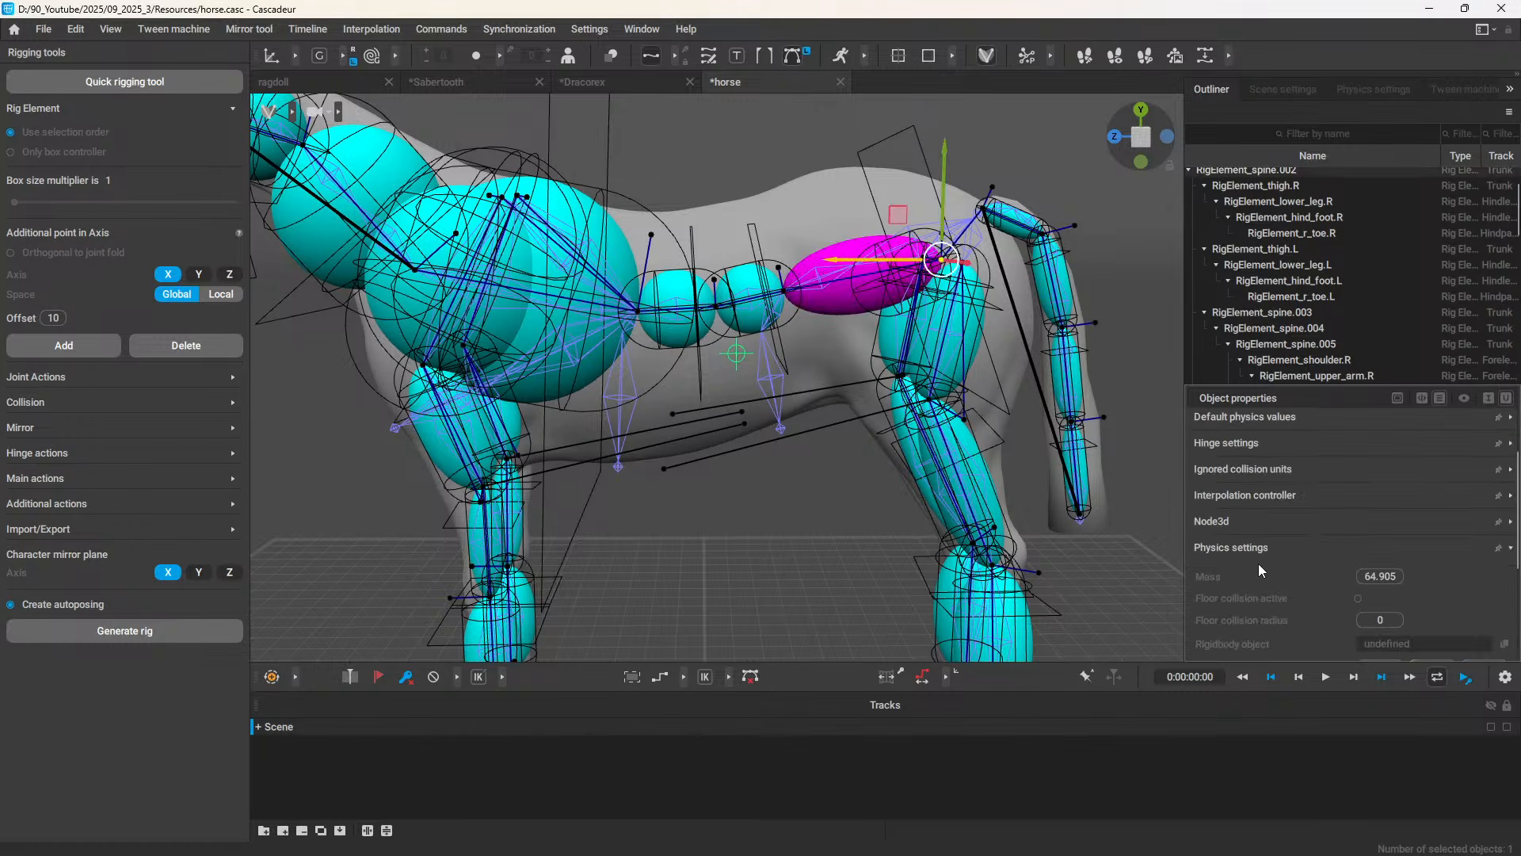
Step: Undo the rigid body mass change and recheck the hip rig element's mass
key(ctrl+a)
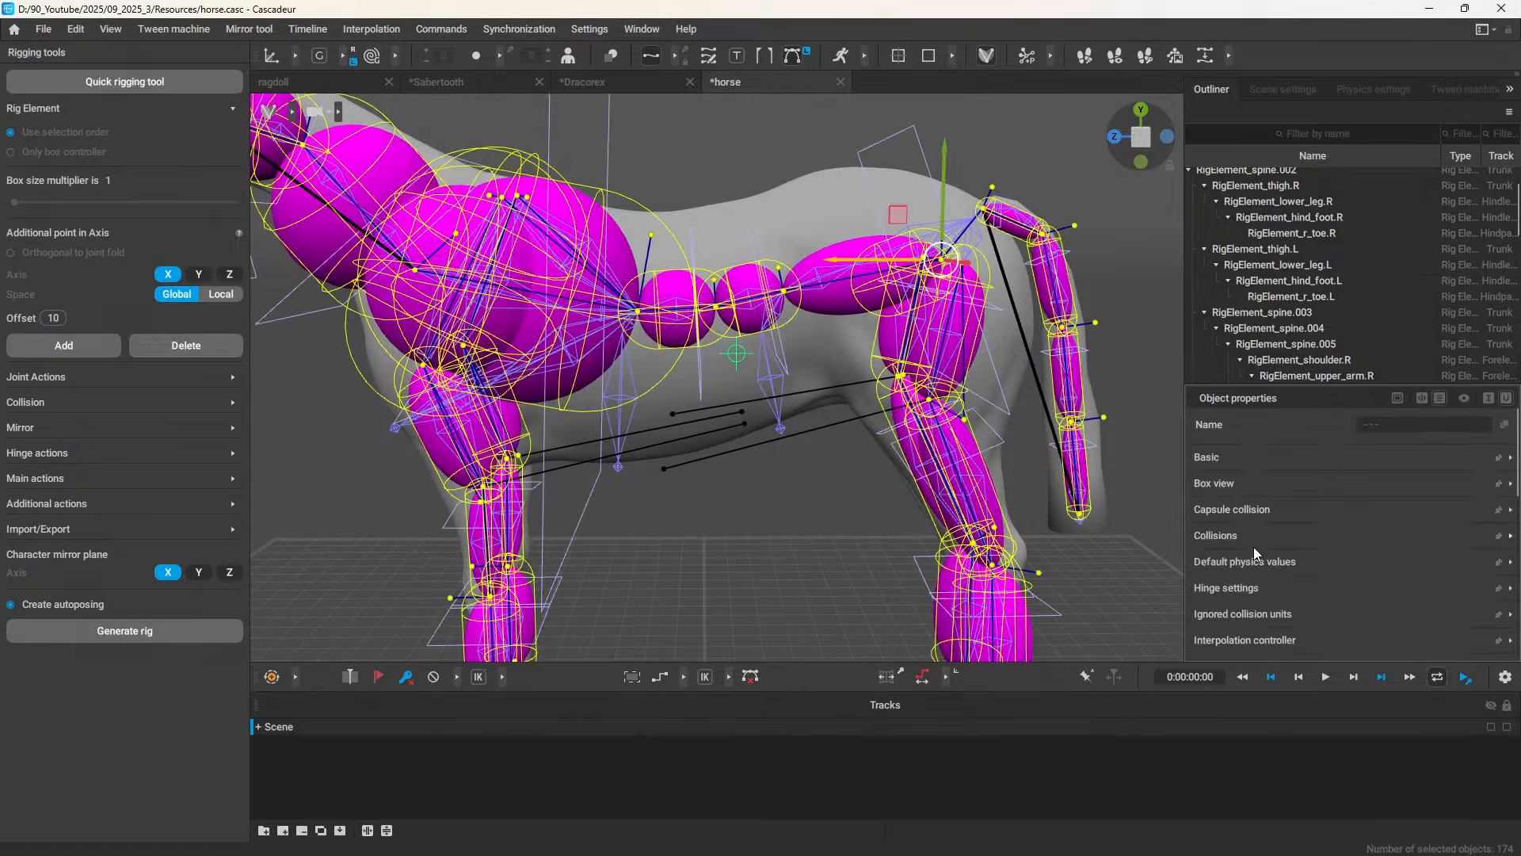
key(ctrl+z)
click(1228, 638)
scroll(1211, 606, down, 2)
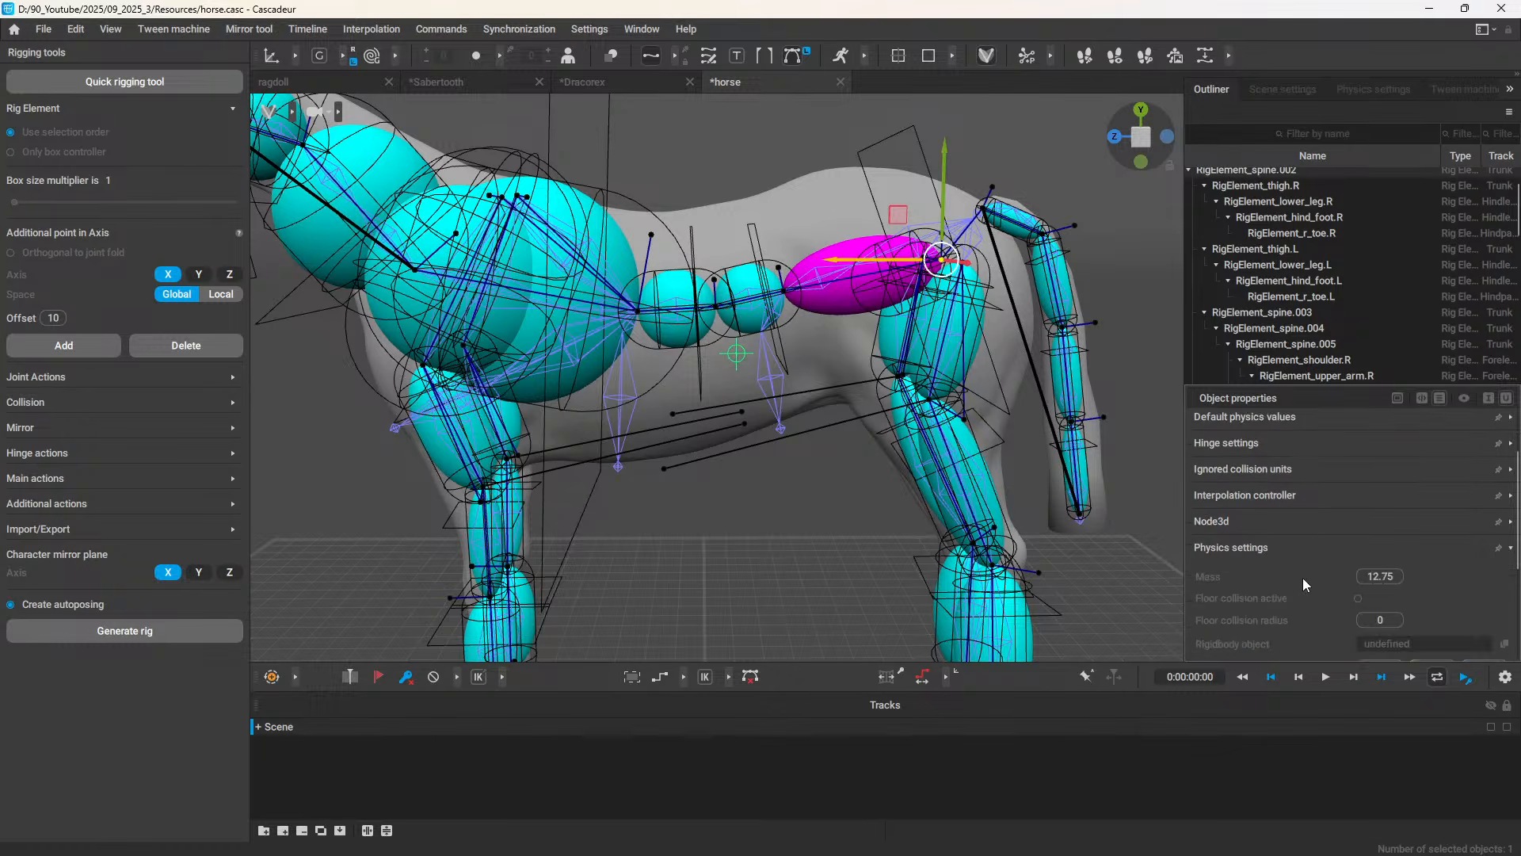
Step: Reselect every rig element on the horse and set their combined rigid body mass to 500
click(837, 239)
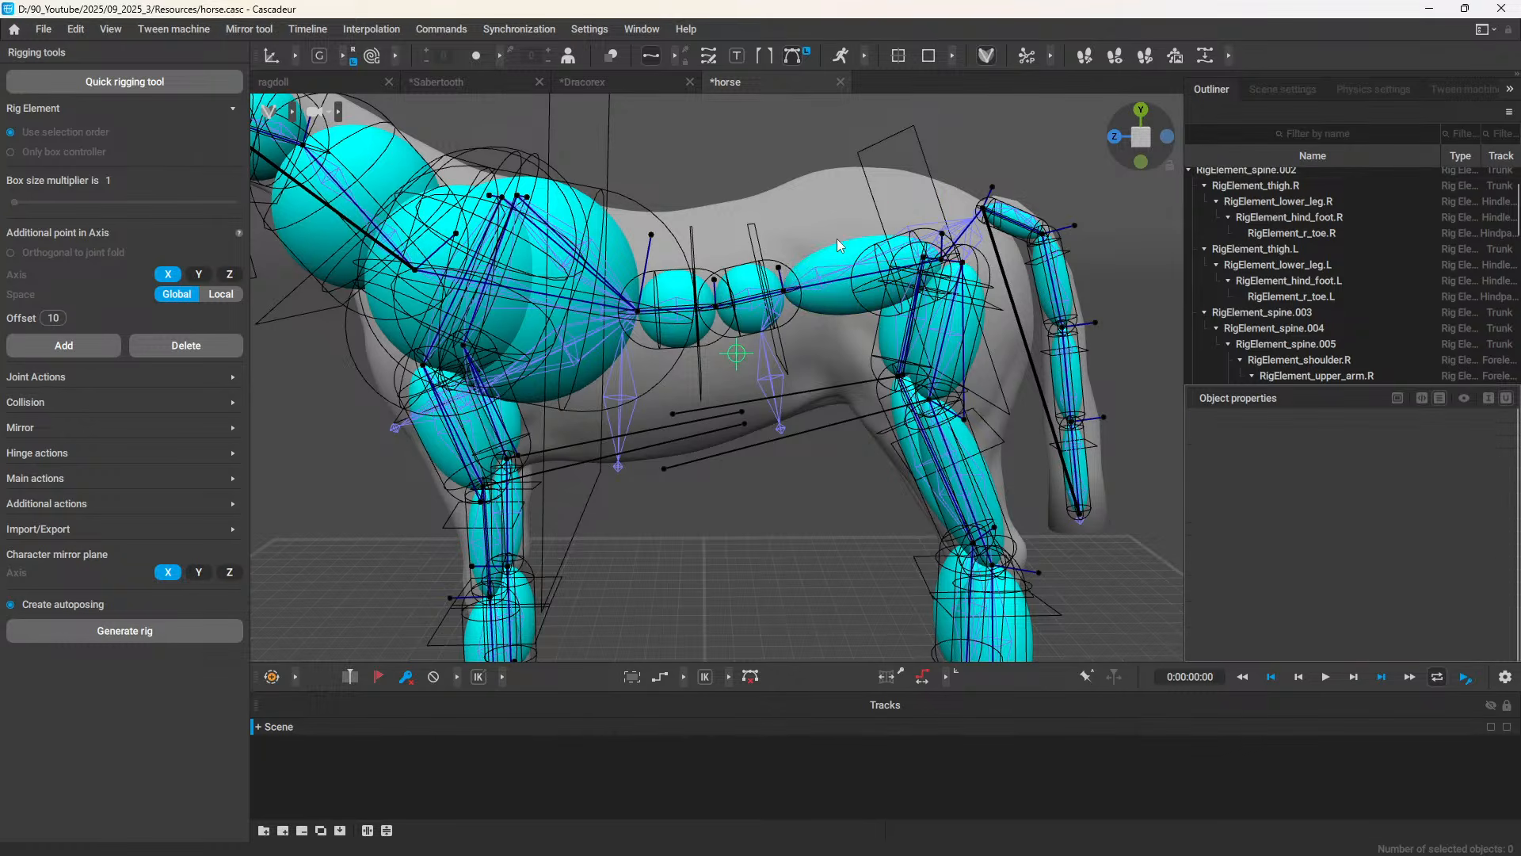
click(843, 246)
key(ctrl+a)
click(447, 31)
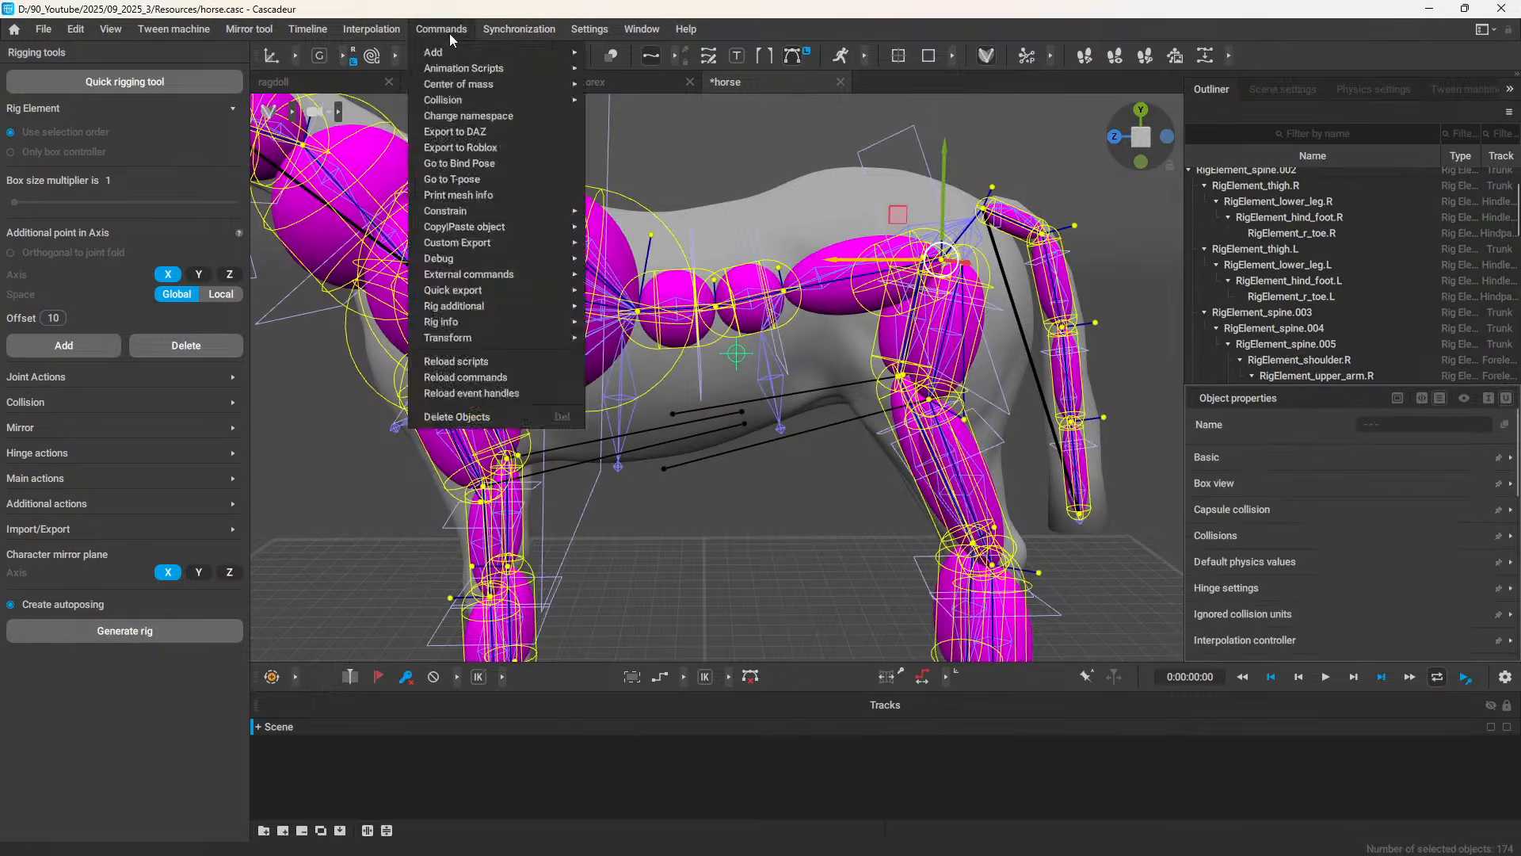
mouse_move(512, 302)
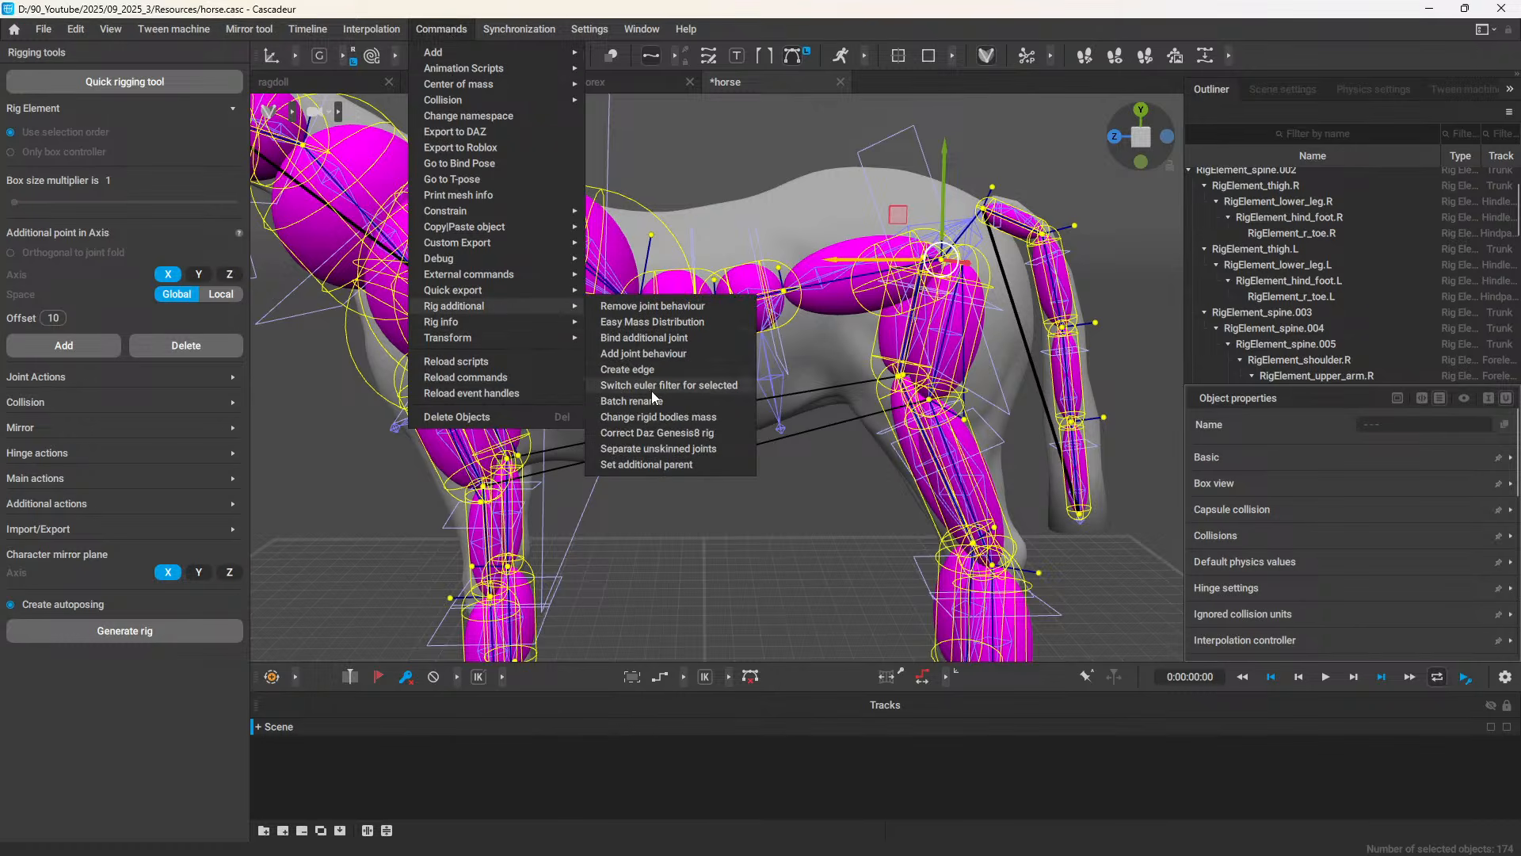
click(662, 416)
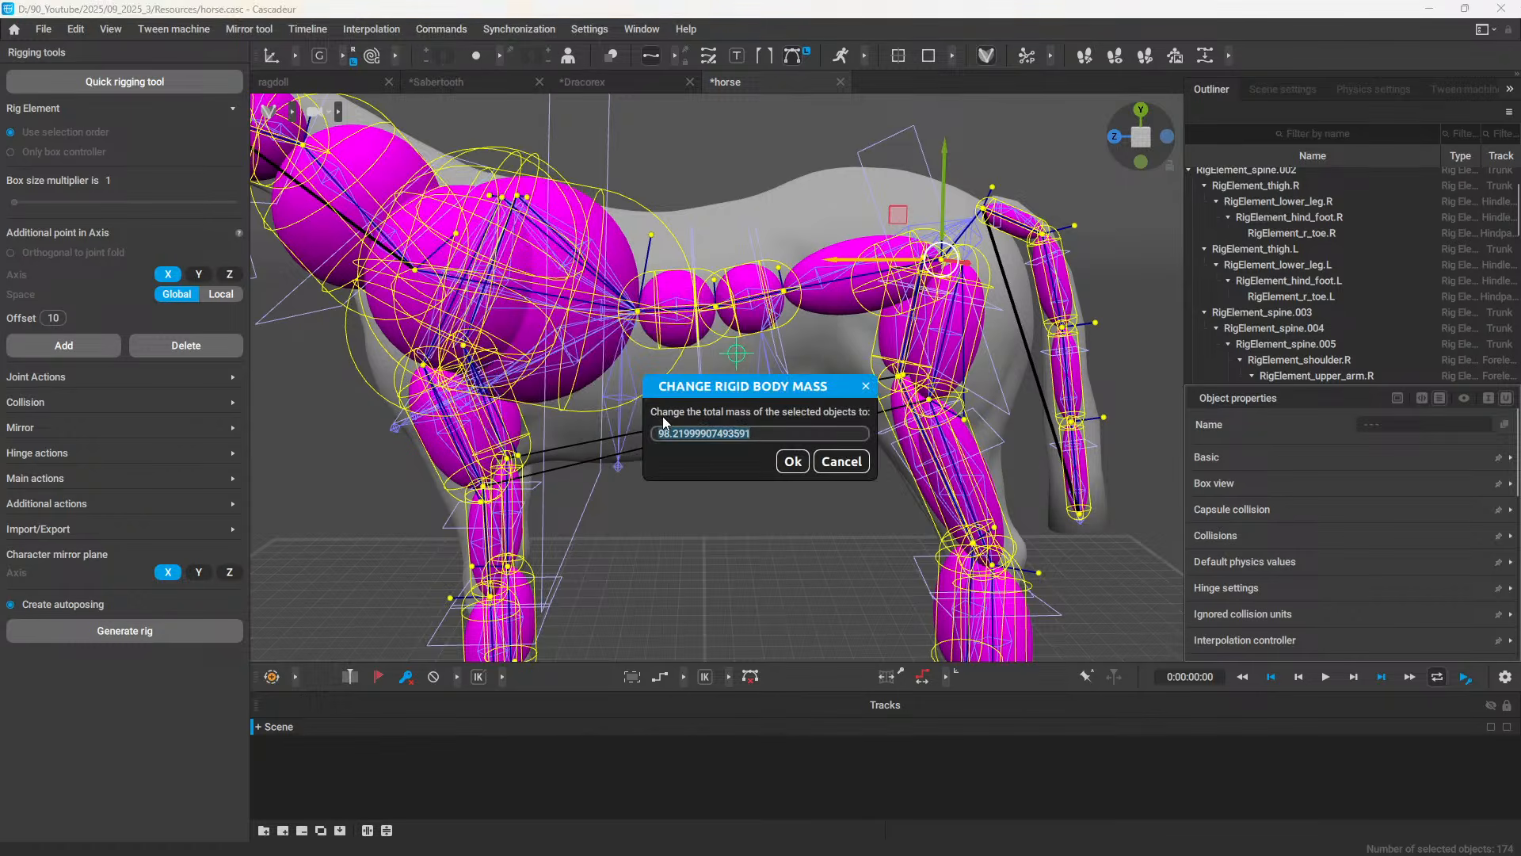
text(500)
click(792, 461)
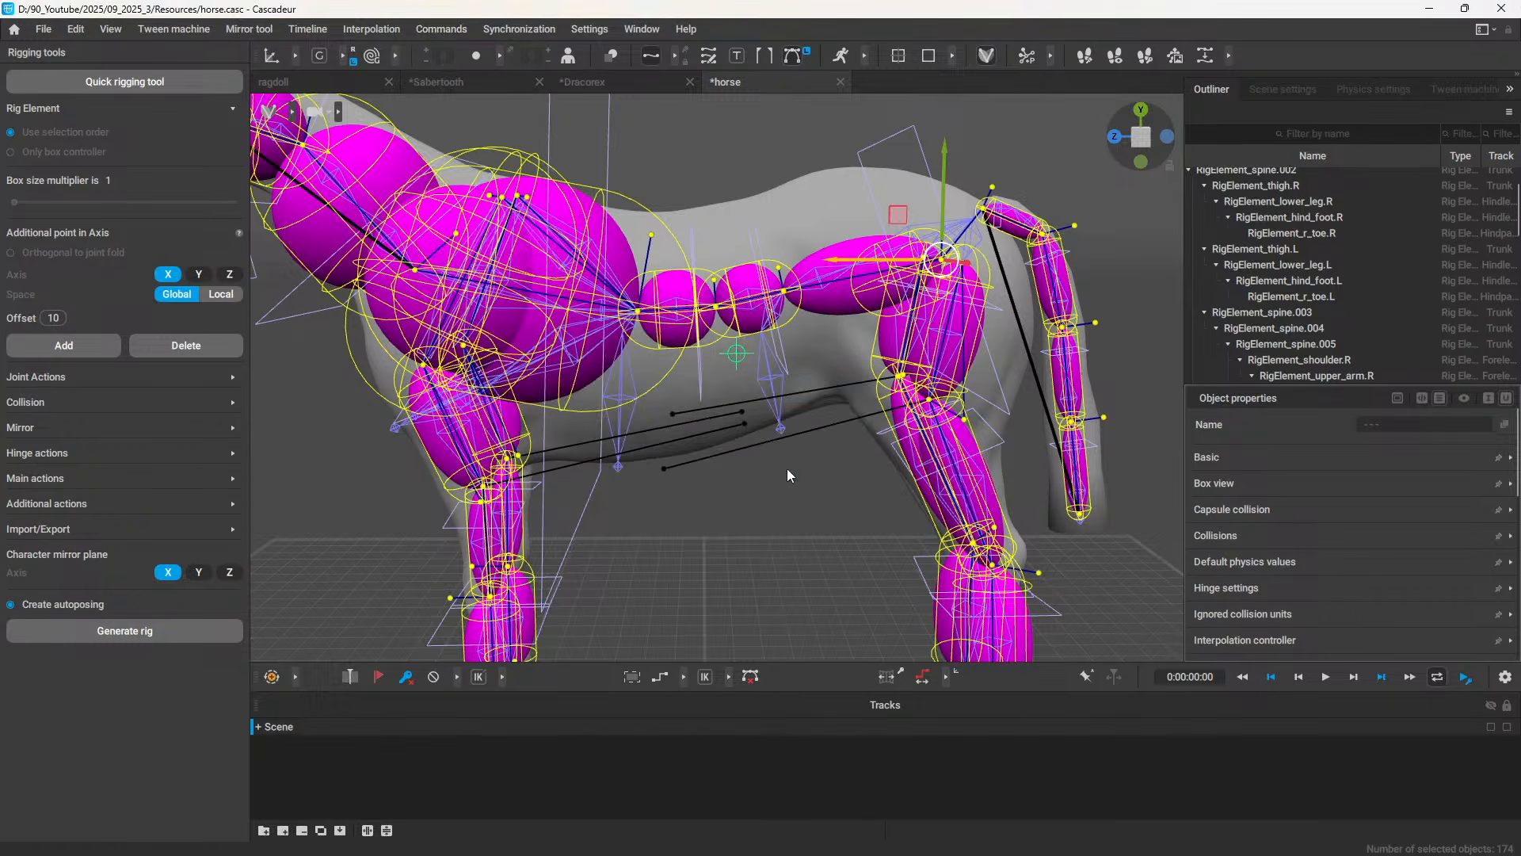
Step: Check the combined mass of the selected rig elements with Easy Mass Distribution, leaving the value unapplied
click(449, 28)
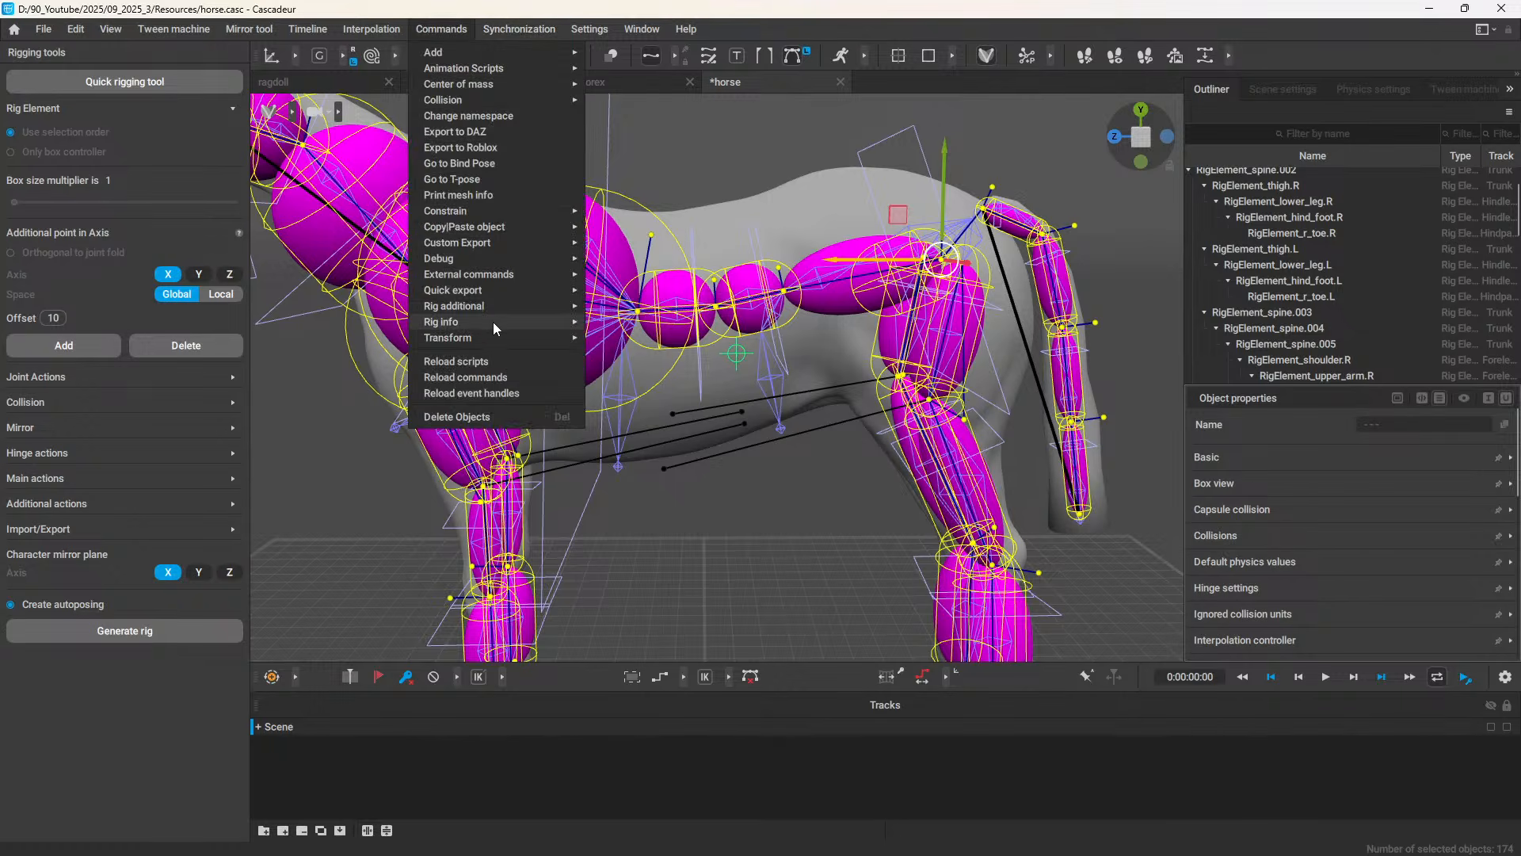
mouse_move(517, 310)
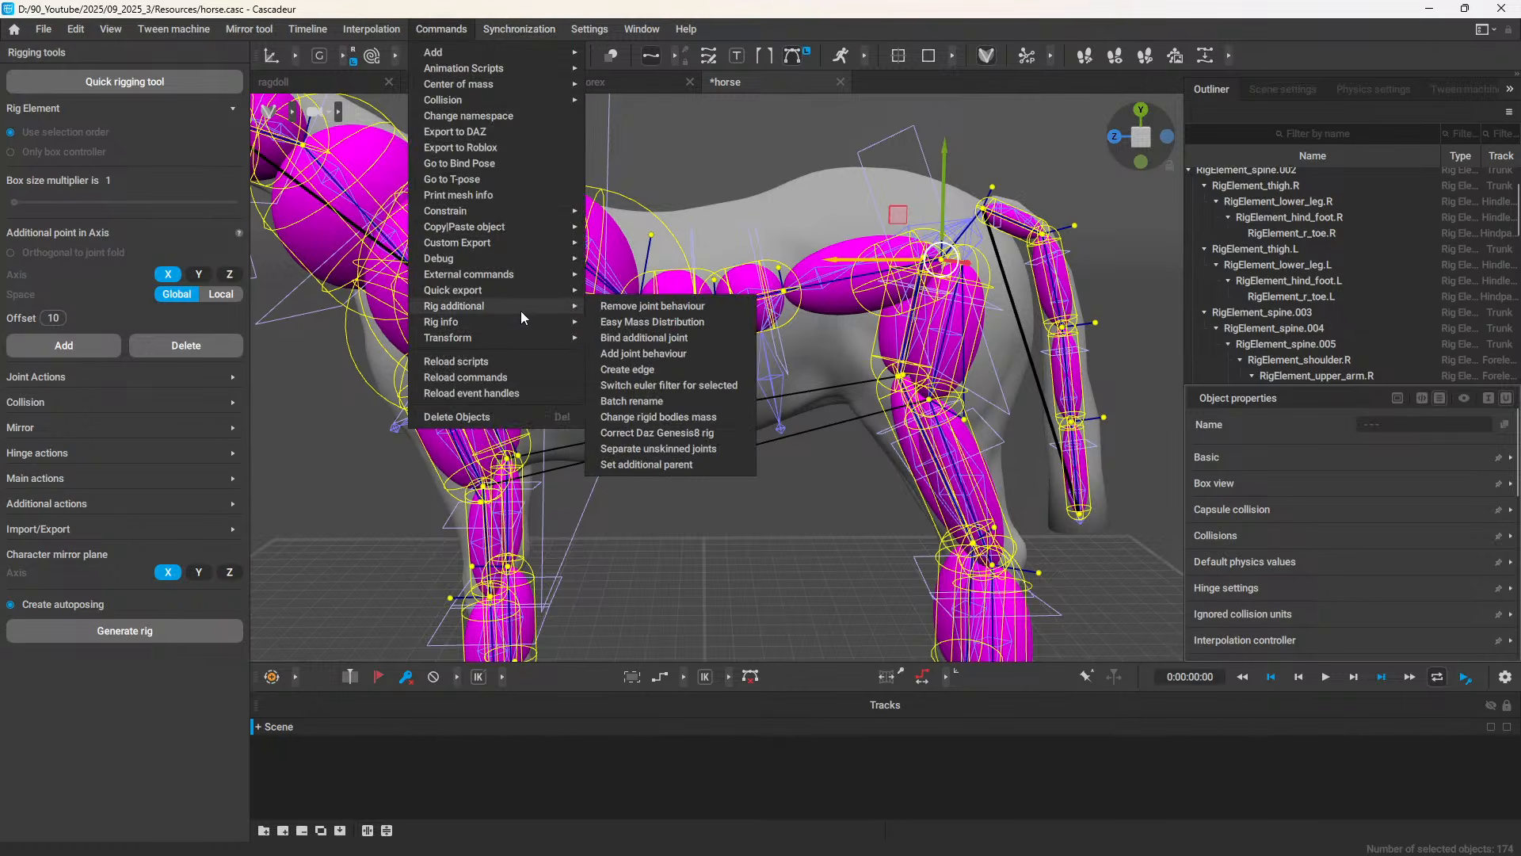
click(646, 322)
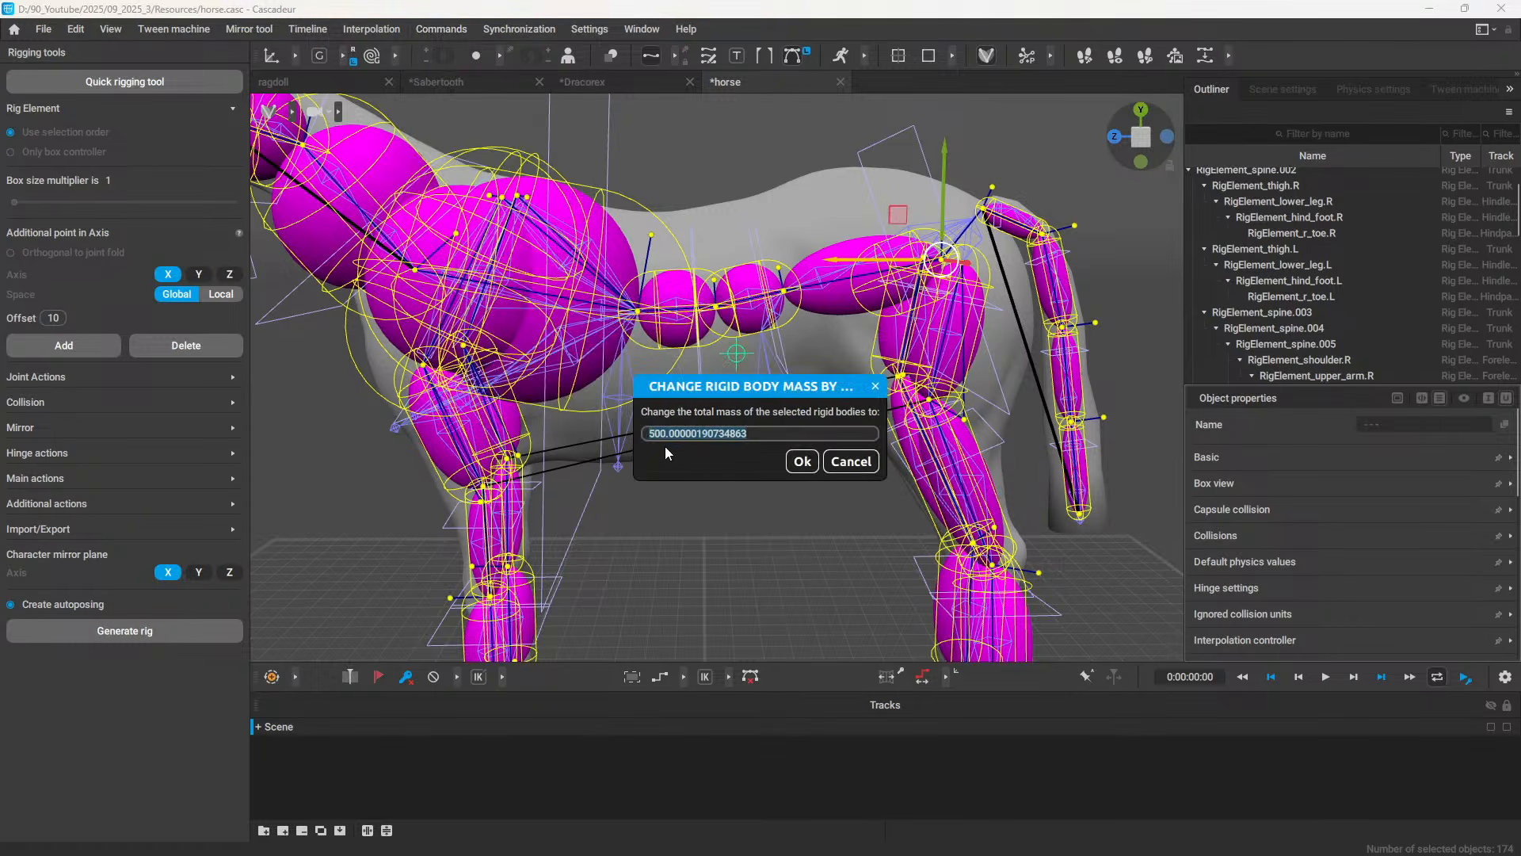
drag(709, 386, 884, 371)
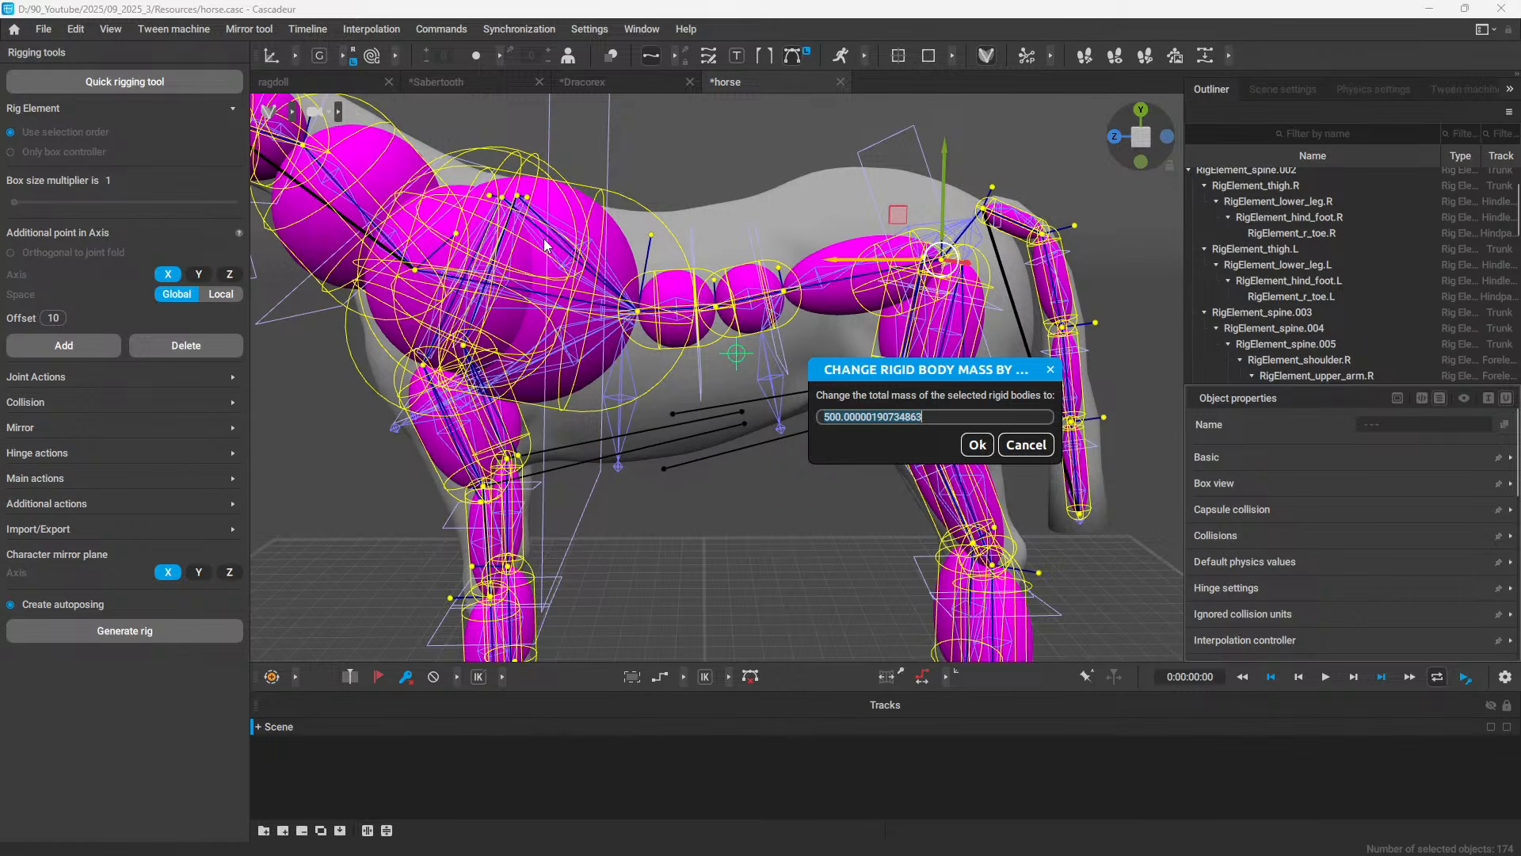
click(1026, 445)
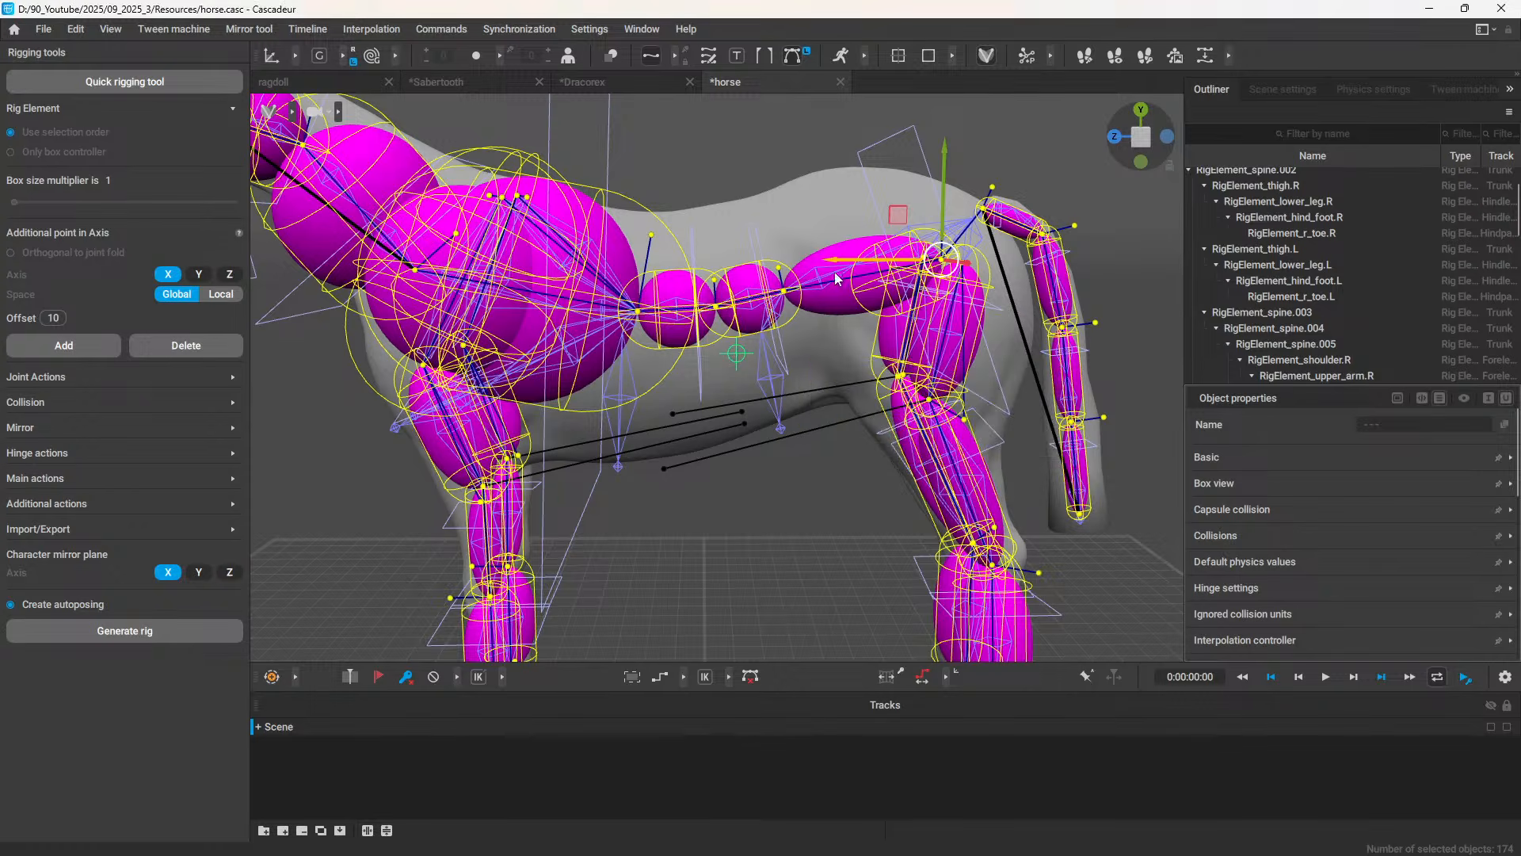
Step: Examine the horse's rig elements from several angles, including the spine.002 element near the hips
click(782, 170)
alt+drag(782, 169, 656, 258)
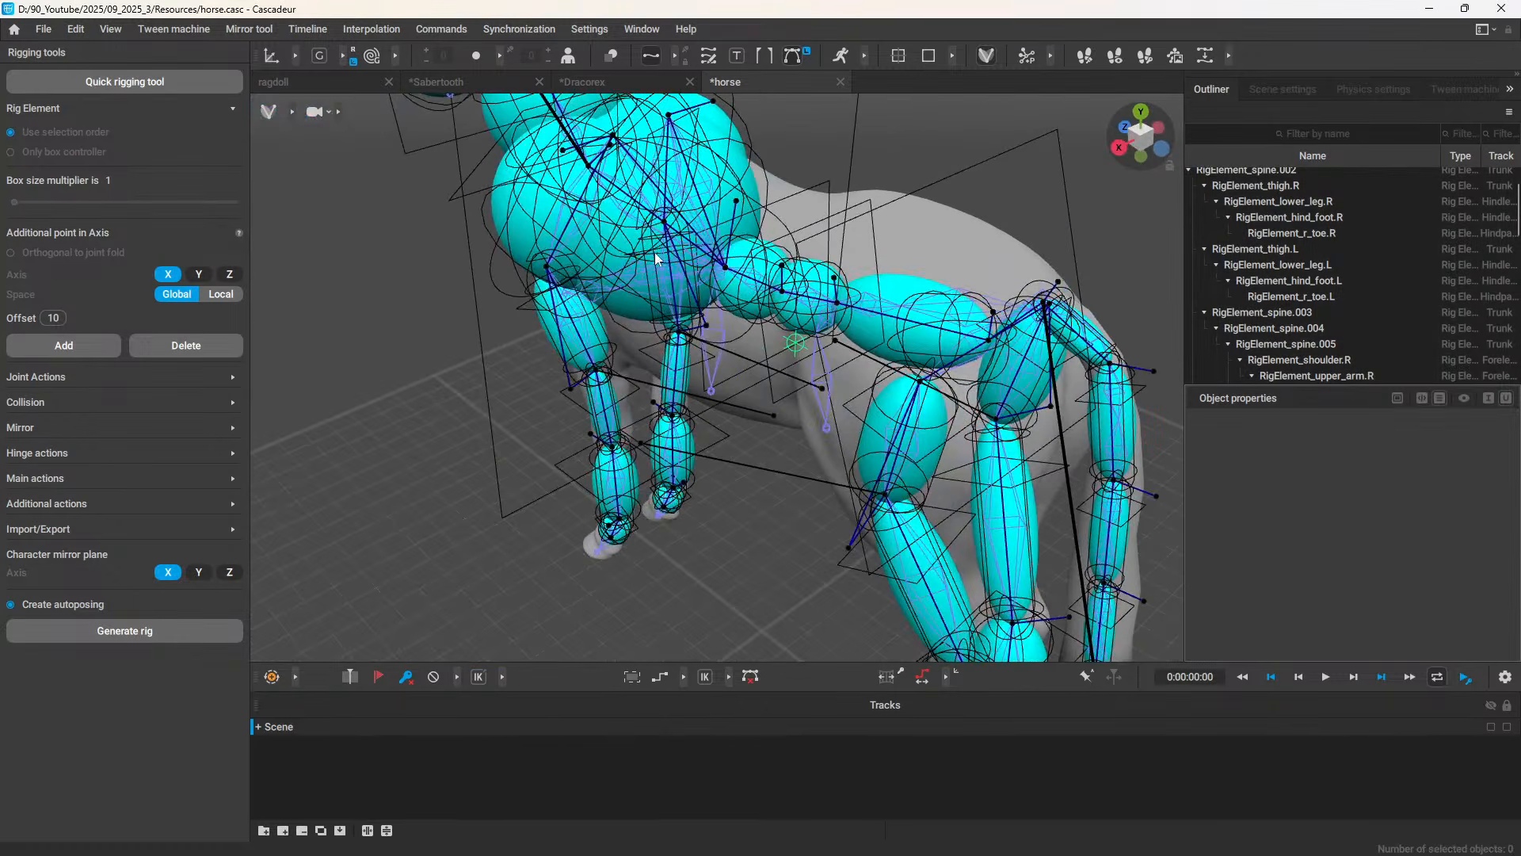
click(913, 290)
alt+drag(913, 290, 1002, 321)
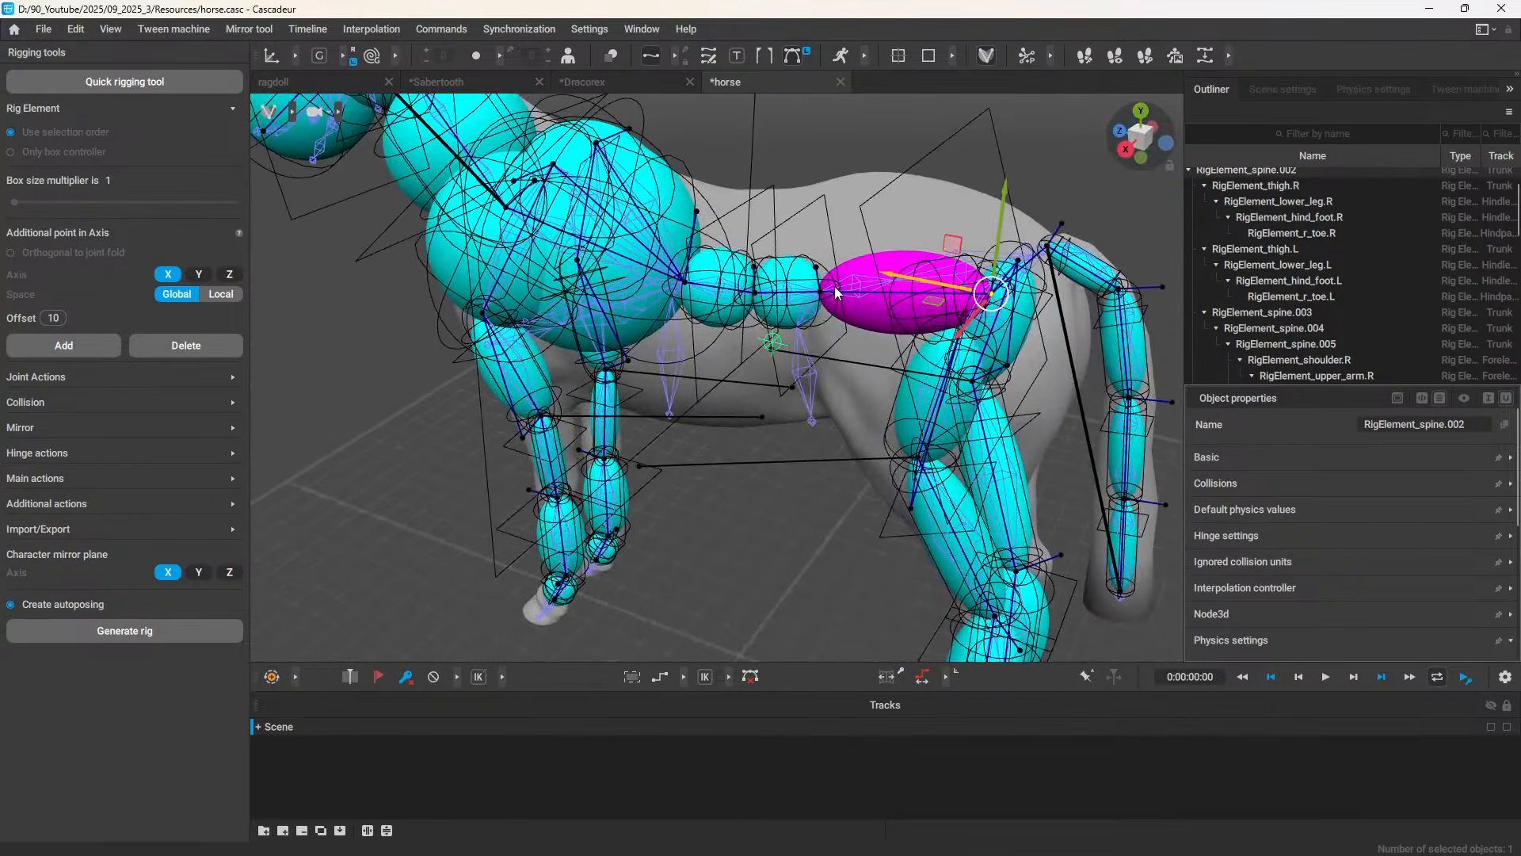
scroll(761, 238, down, 3)
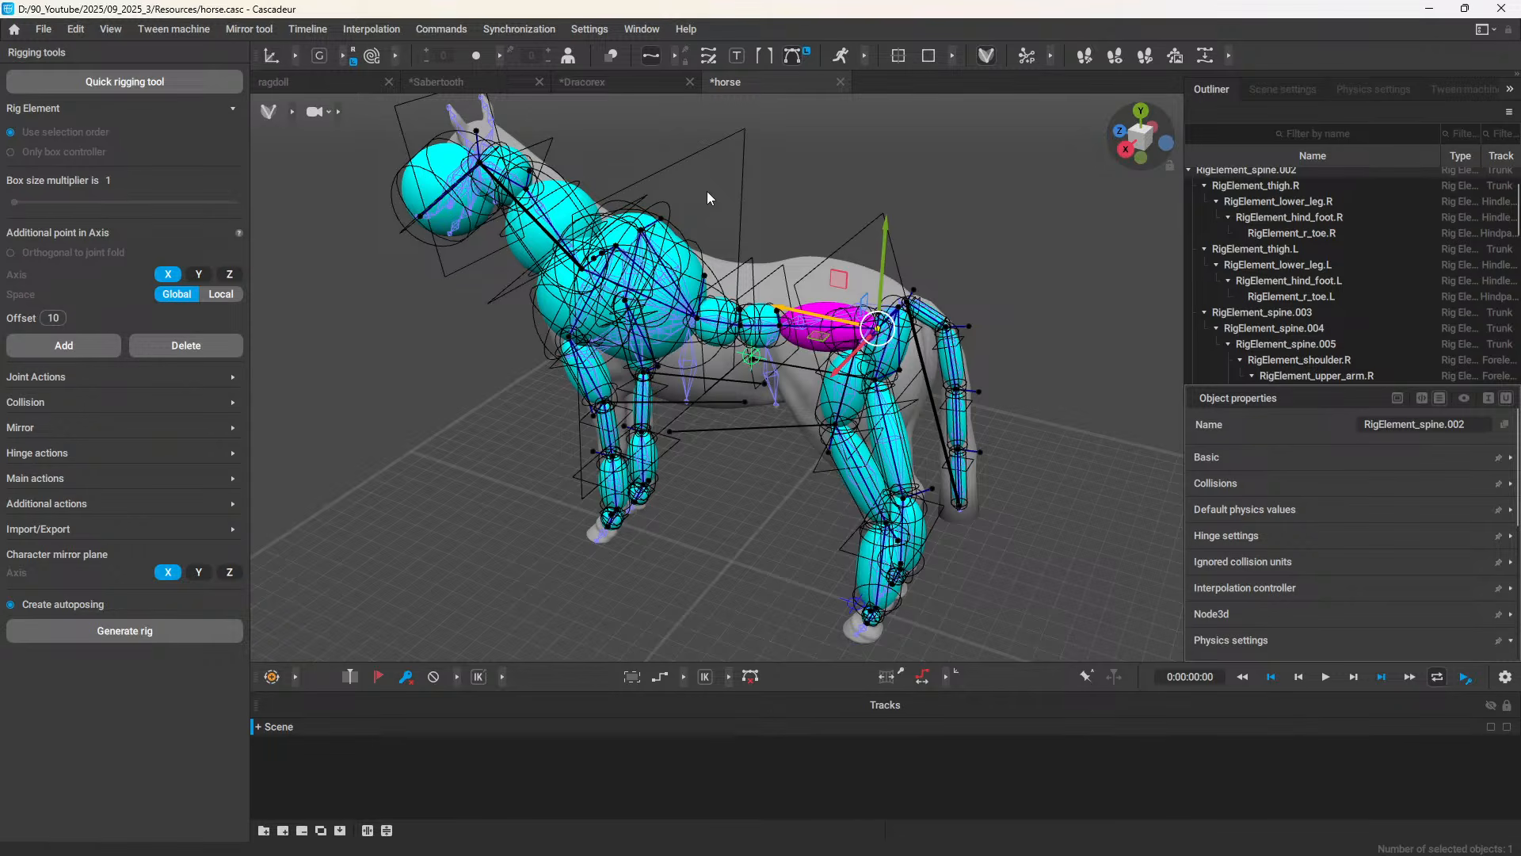
scroll(791, 237, down, 2)
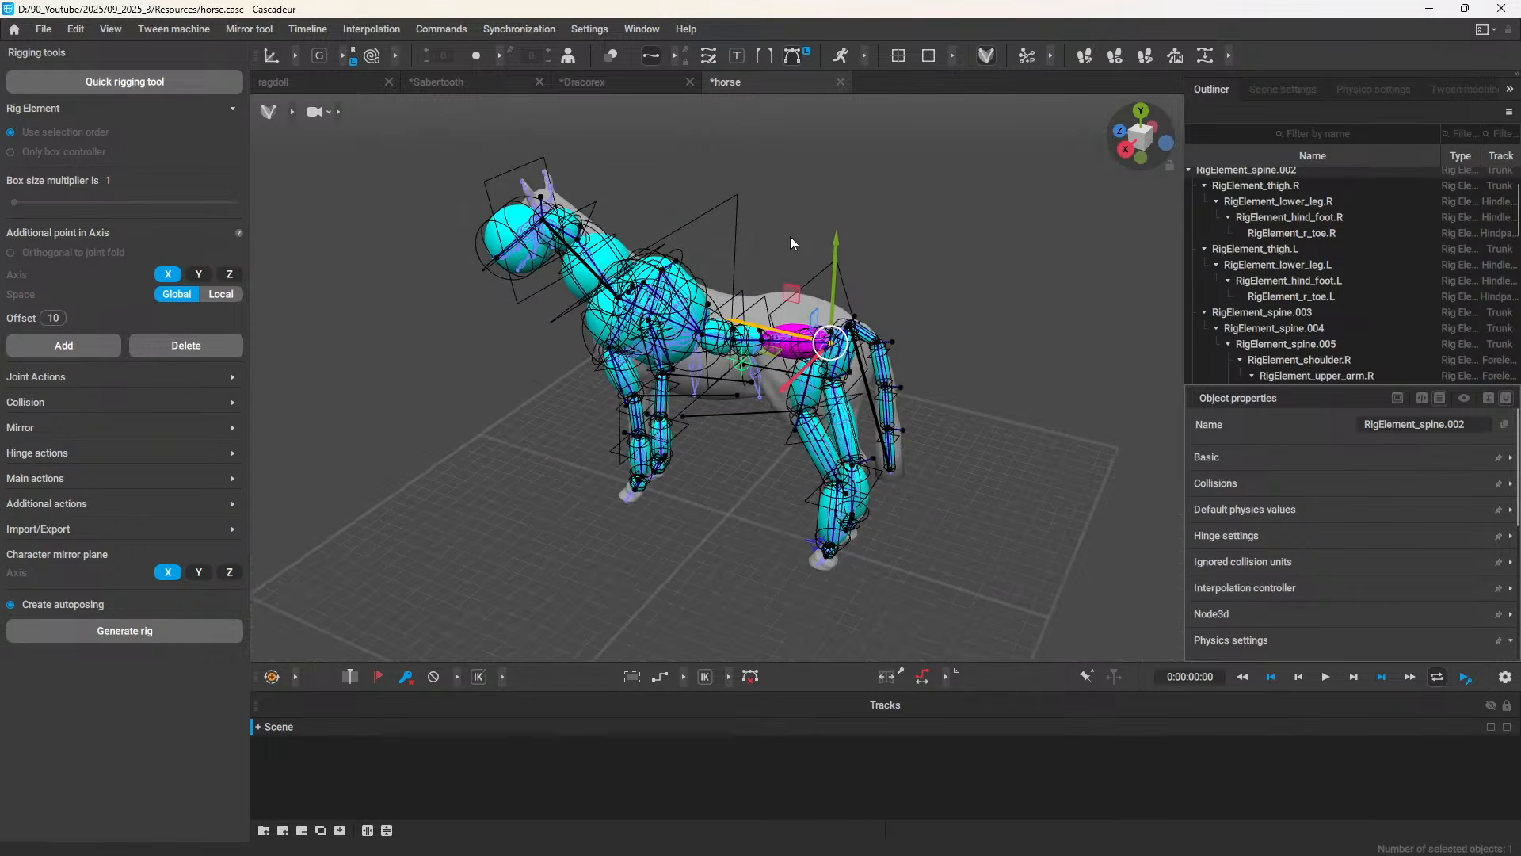
scroll(791, 236, up, 3)
click(782, 214)
mouse_move(782, 213)
right_down()
mouse_move(814, 193)
mouse_move(796, 160)
mouse_move(788, 193)
right_up()
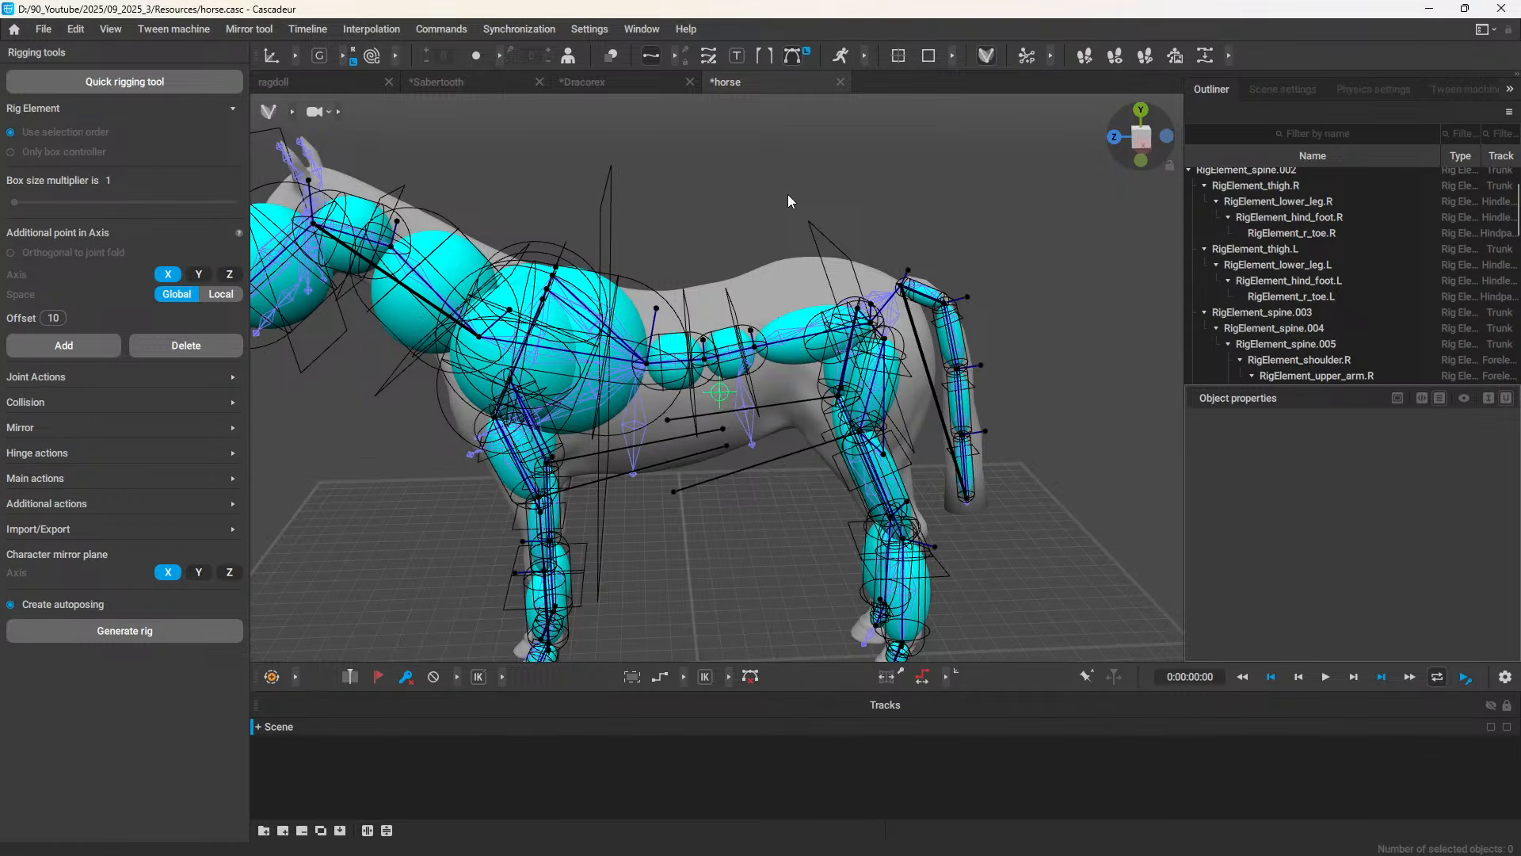
scroll(791, 230, down, 2)
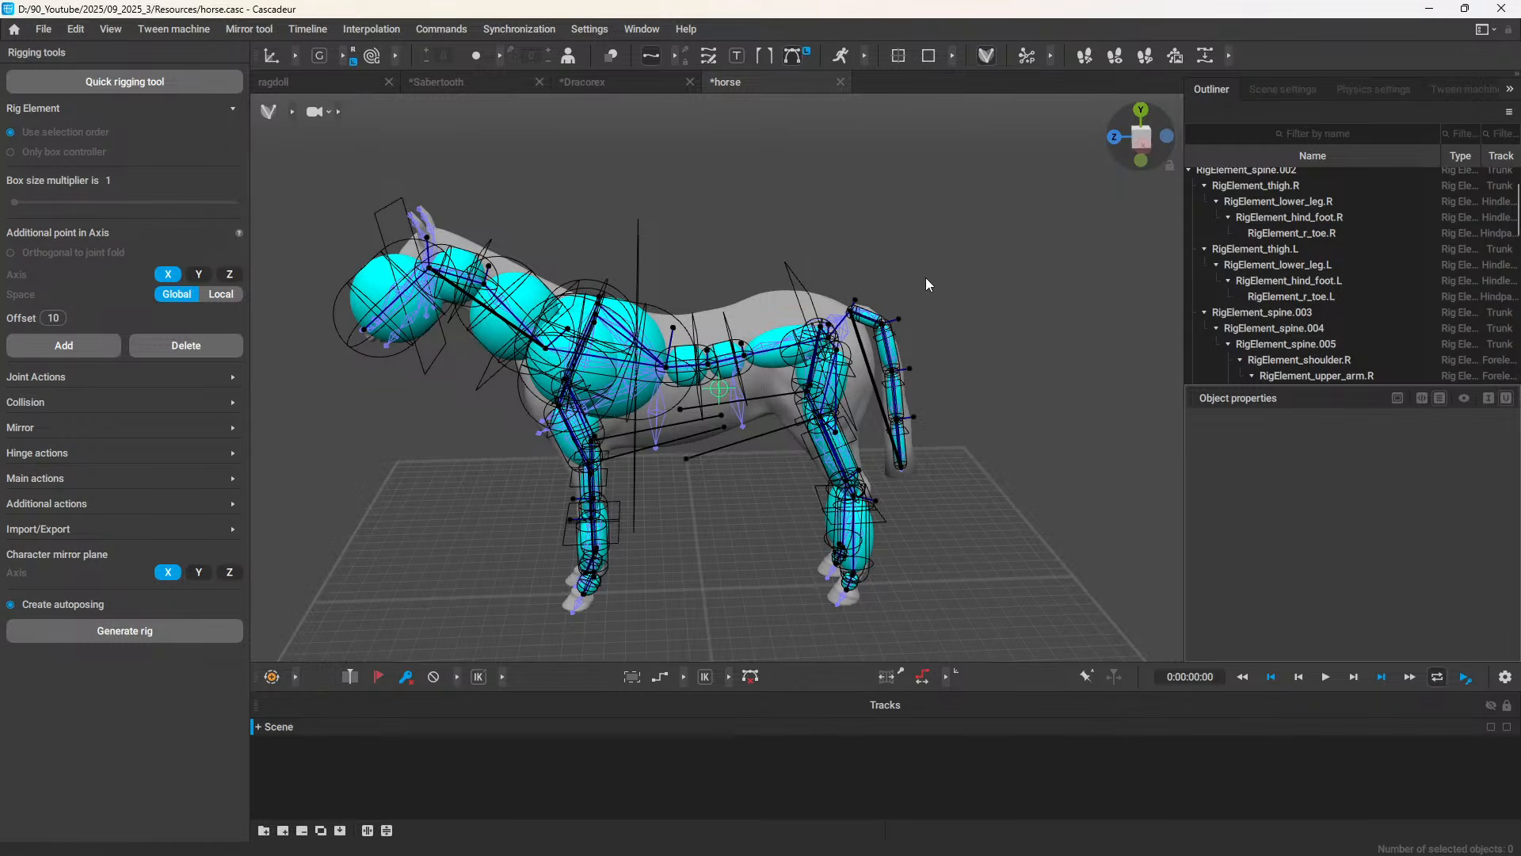
Step: Generate the horse's rig and display its autoposing control points on the mesh
click(163, 639)
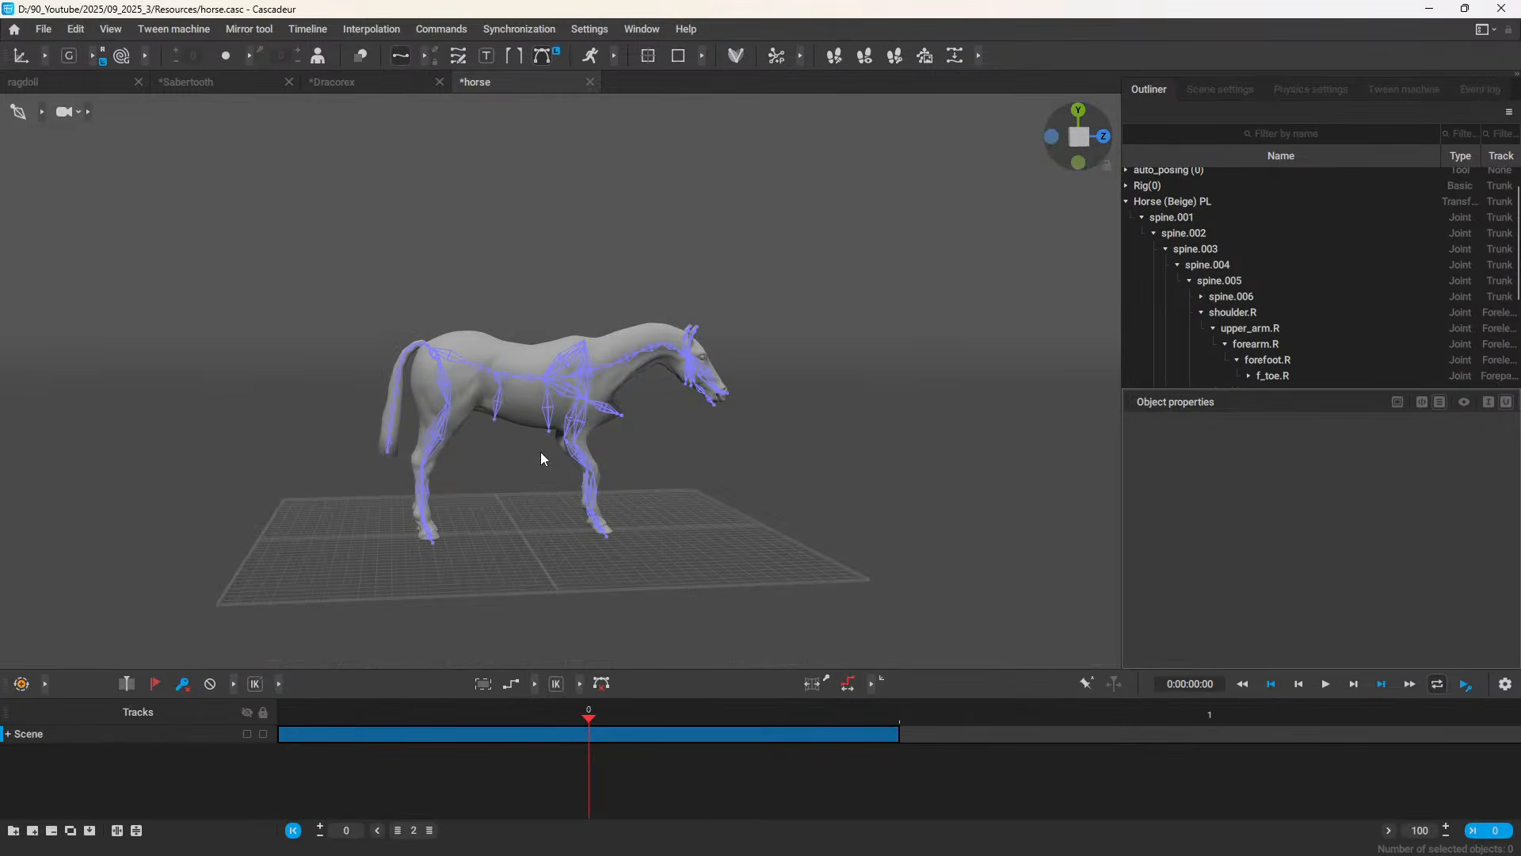
scroll(651, 454, up, 7)
alt+drag(754, 460, 418, 466)
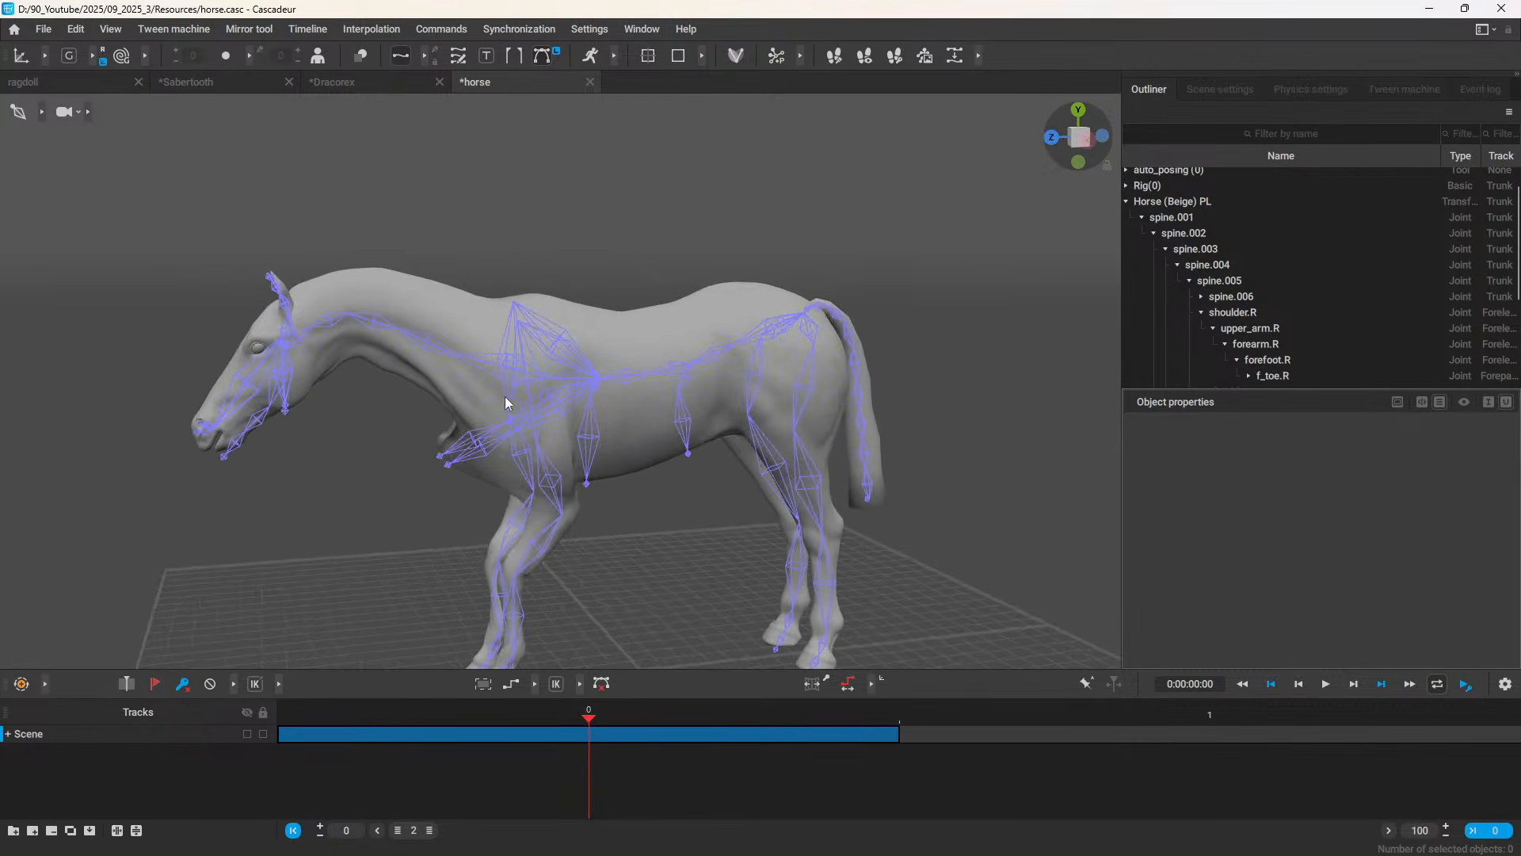
alt+drag(505, 404, 569, 546)
scroll(299, 473, down, 3)
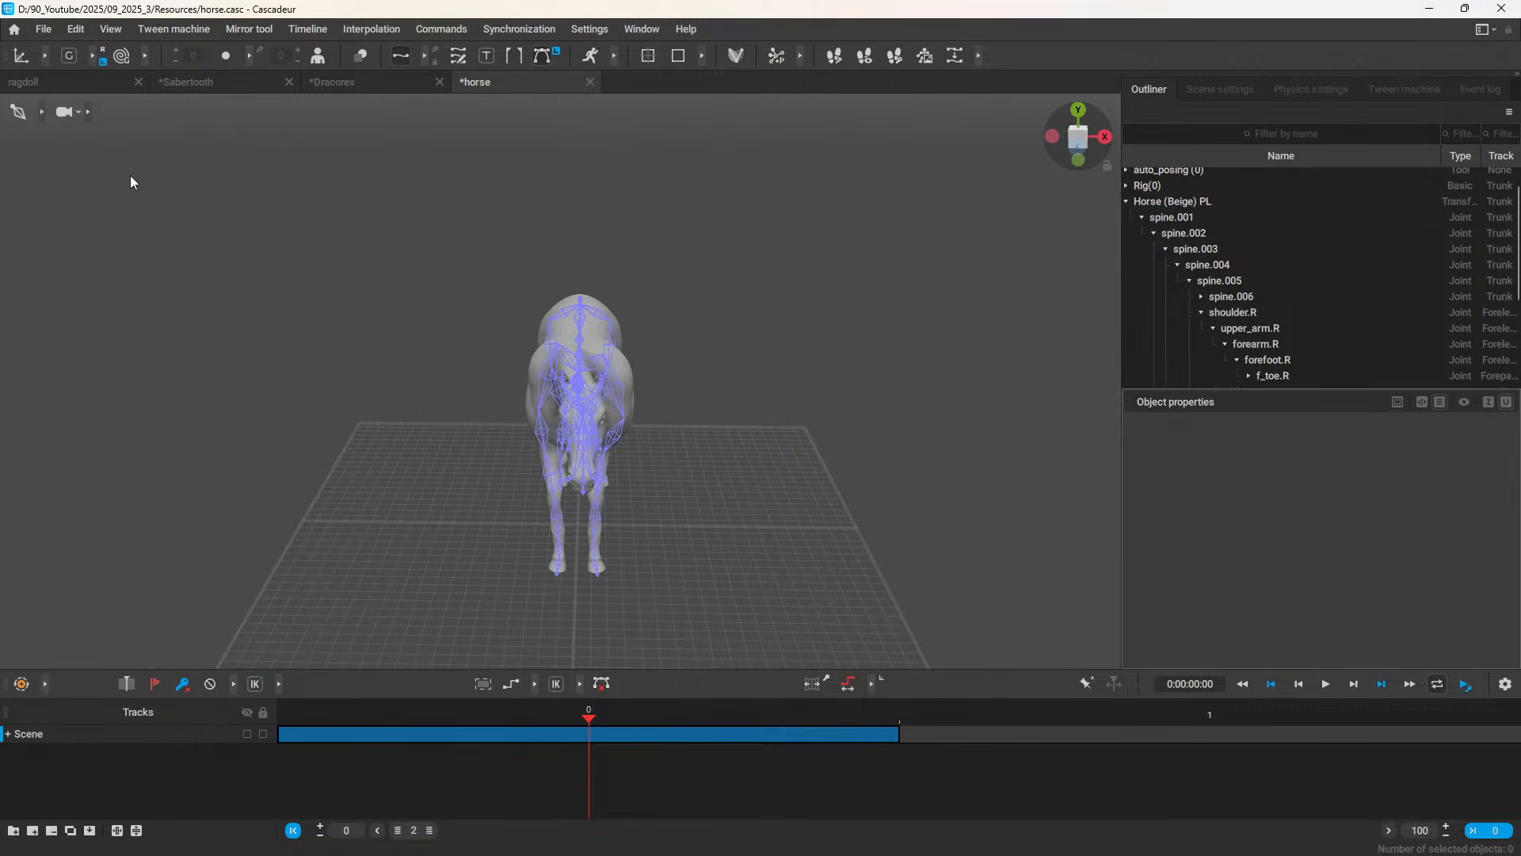
click(43, 112)
click(77, 112)
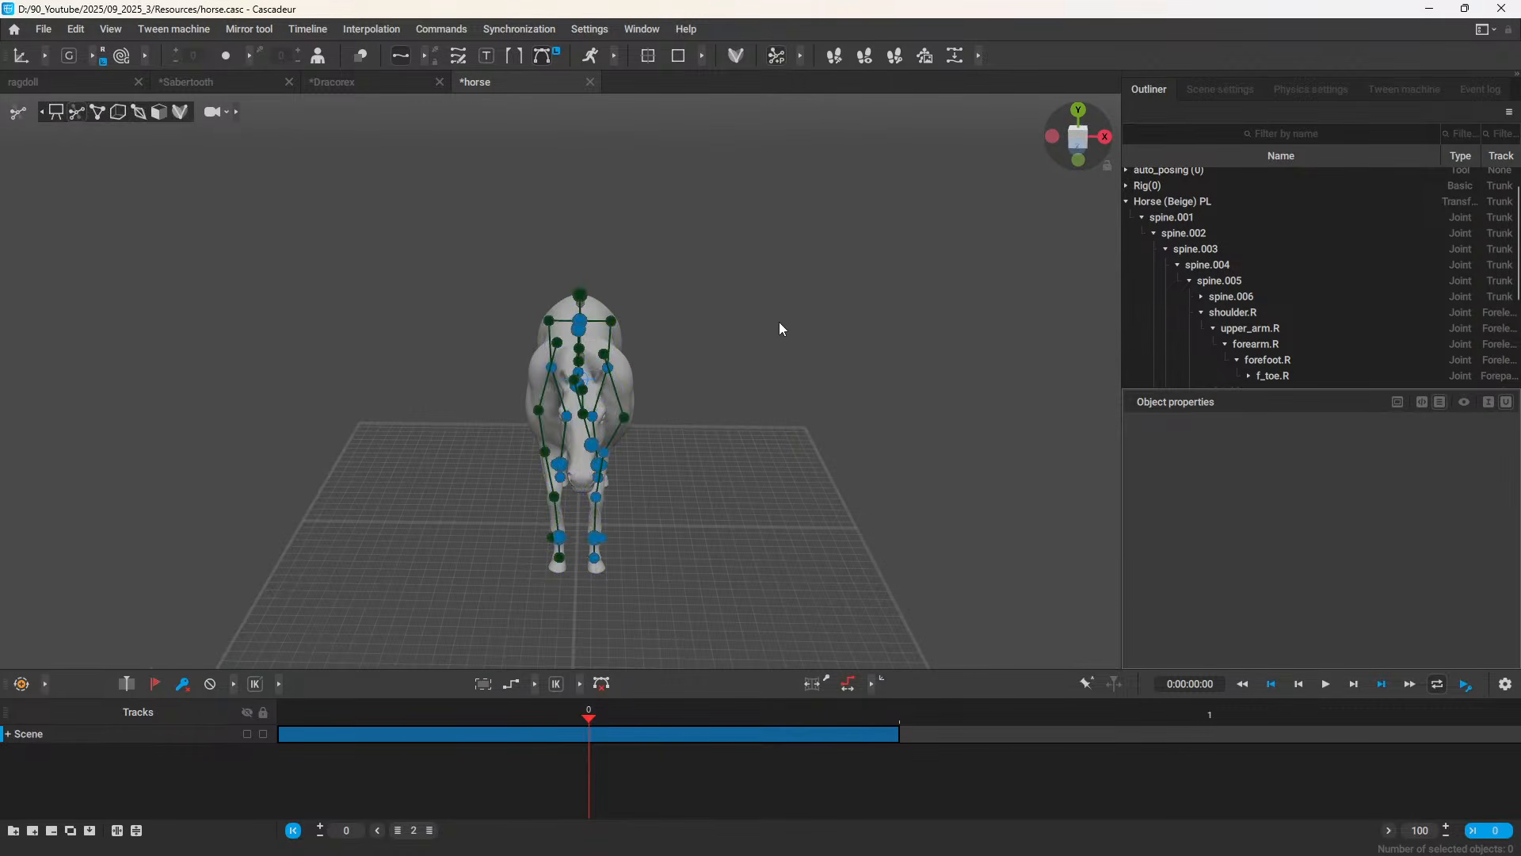
alt+drag(780, 329, 550, 299)
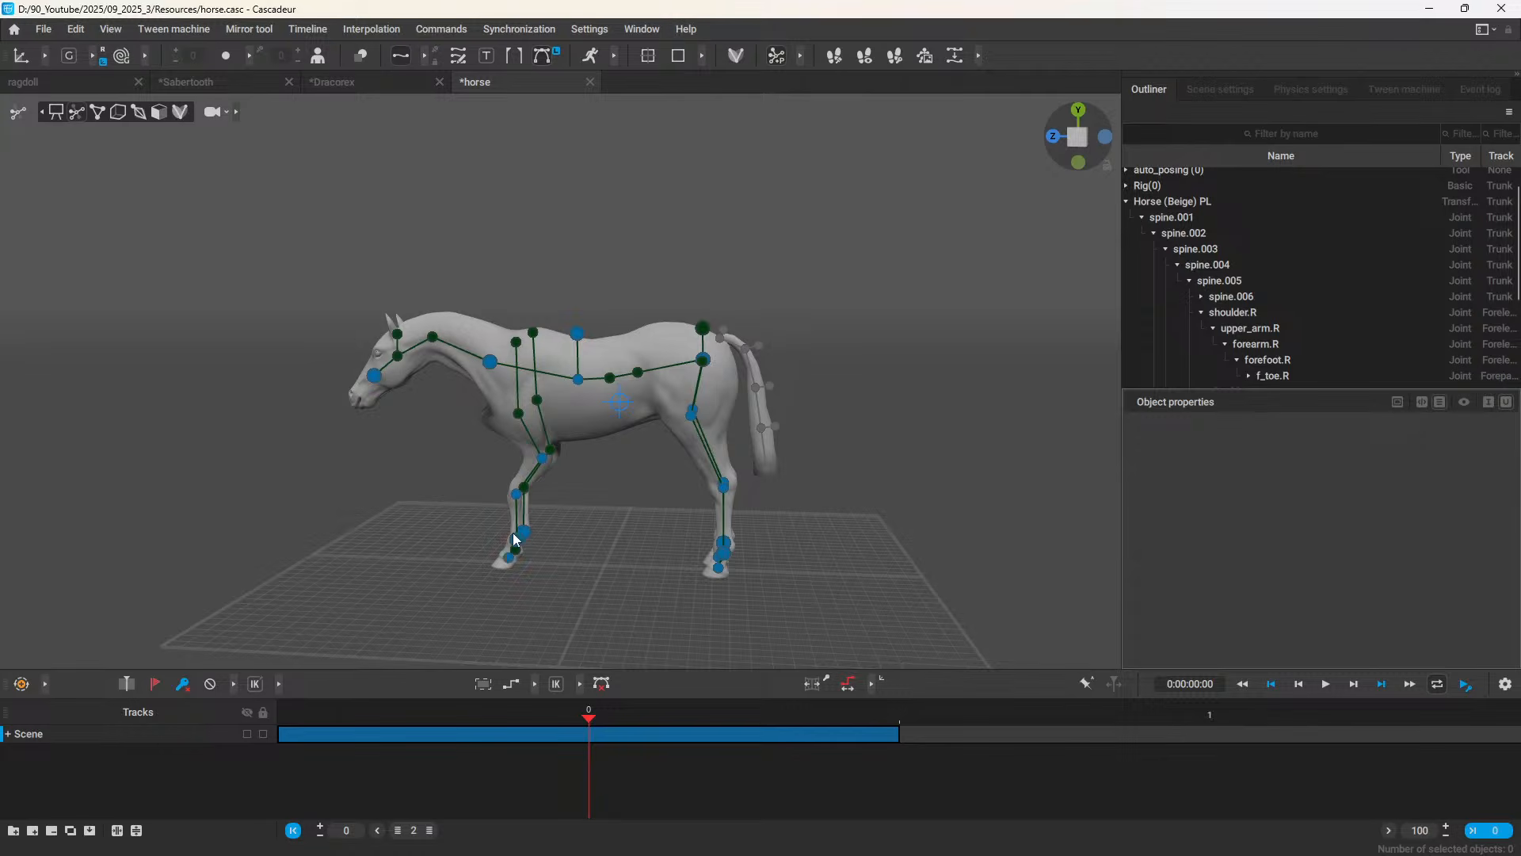
Step: Pose the horse's left front leg by moving its paw_f_l autoposing point forward
click(515, 542)
click(484, 592)
scroll(554, 610, up, 3)
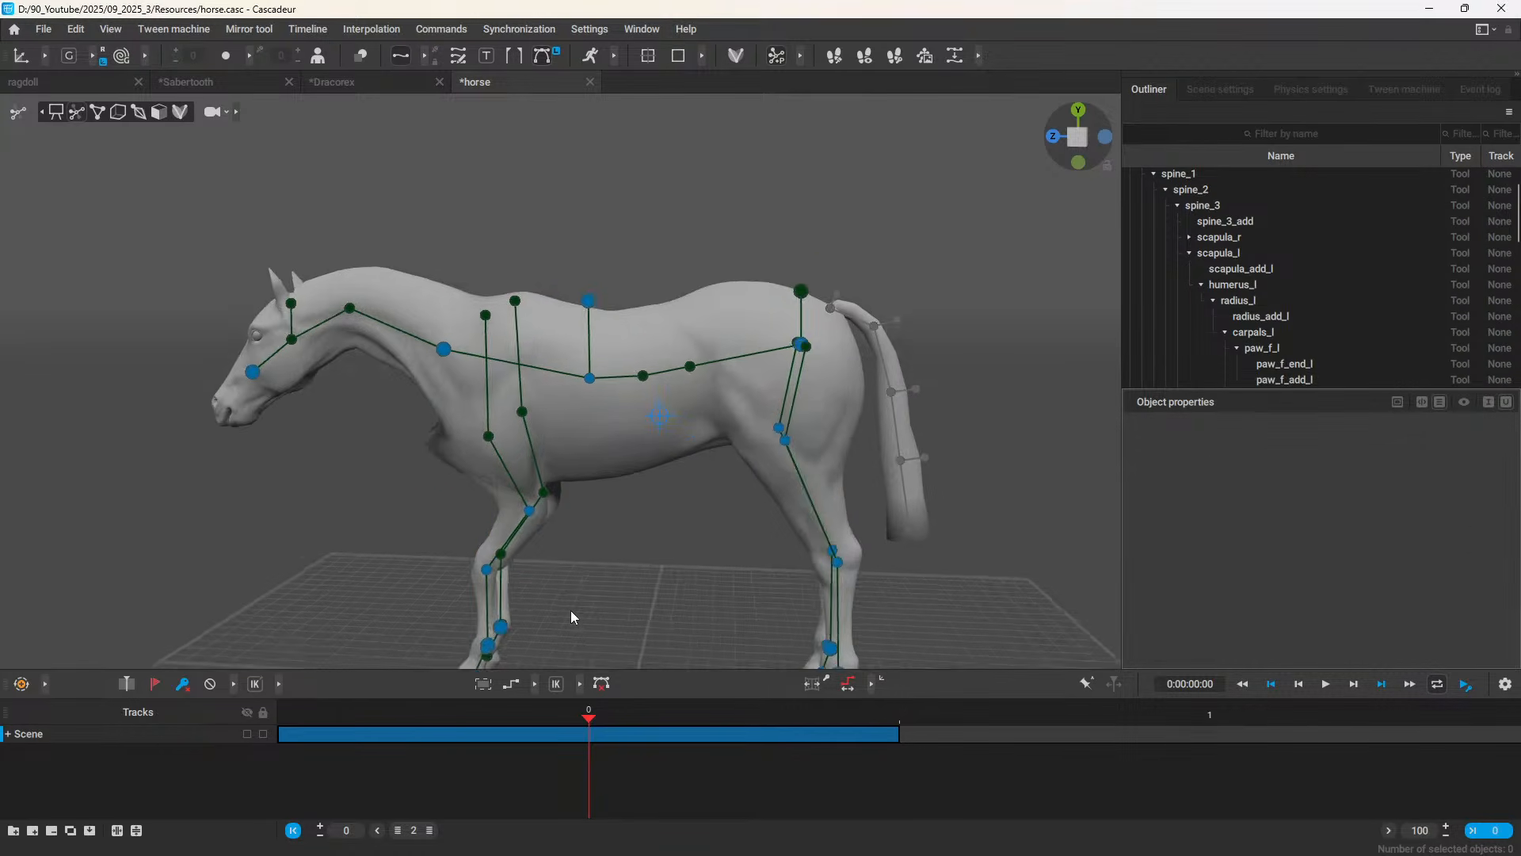
middle_drag(570, 616, 465, 448)
click(506, 473)
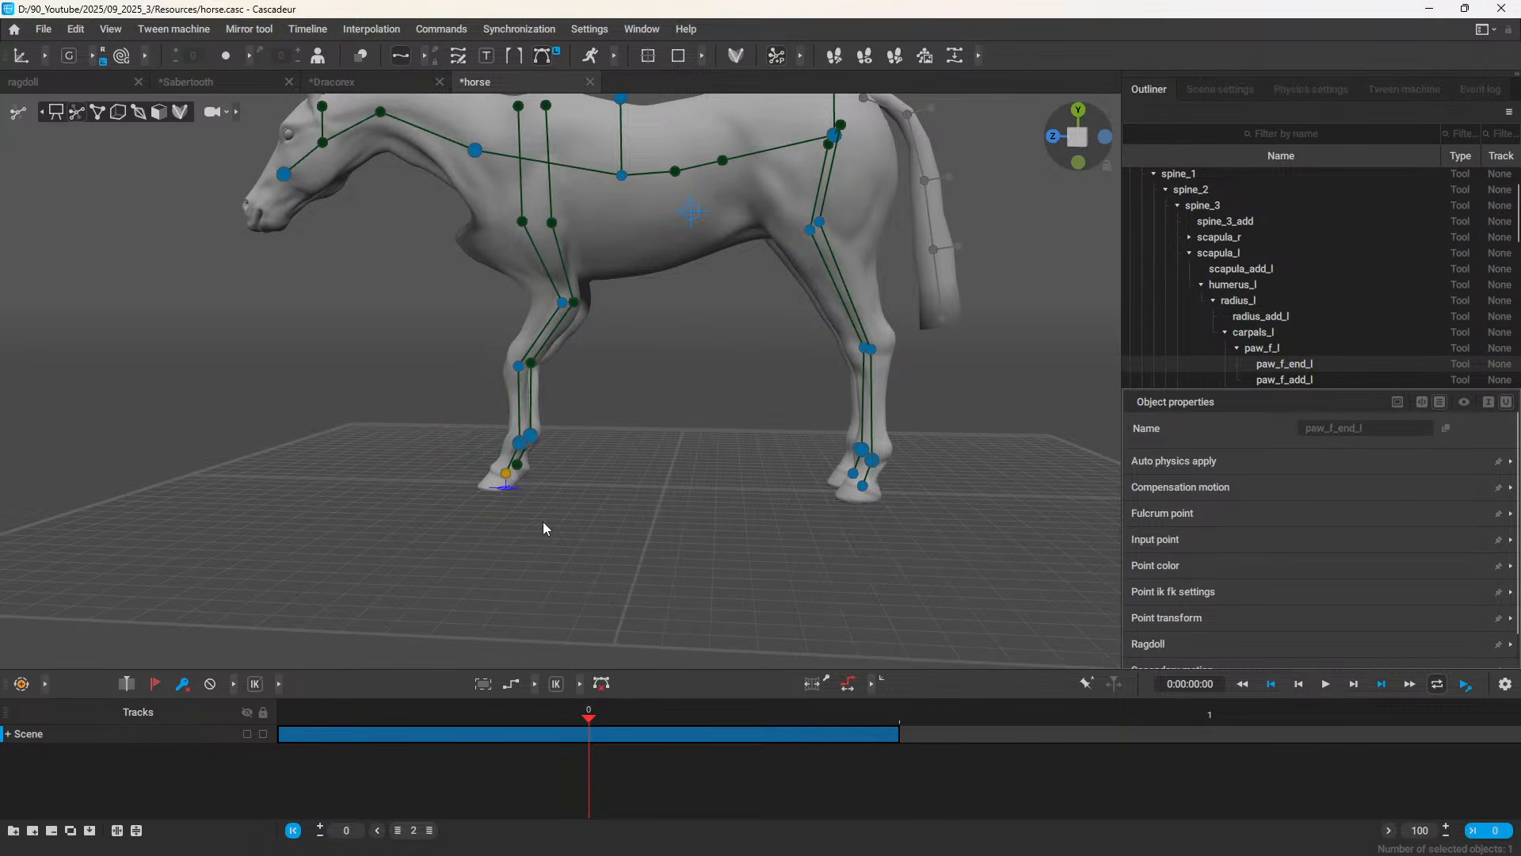
key(r)
click(572, 491)
click(520, 443)
drag(507, 414, 638, 453)
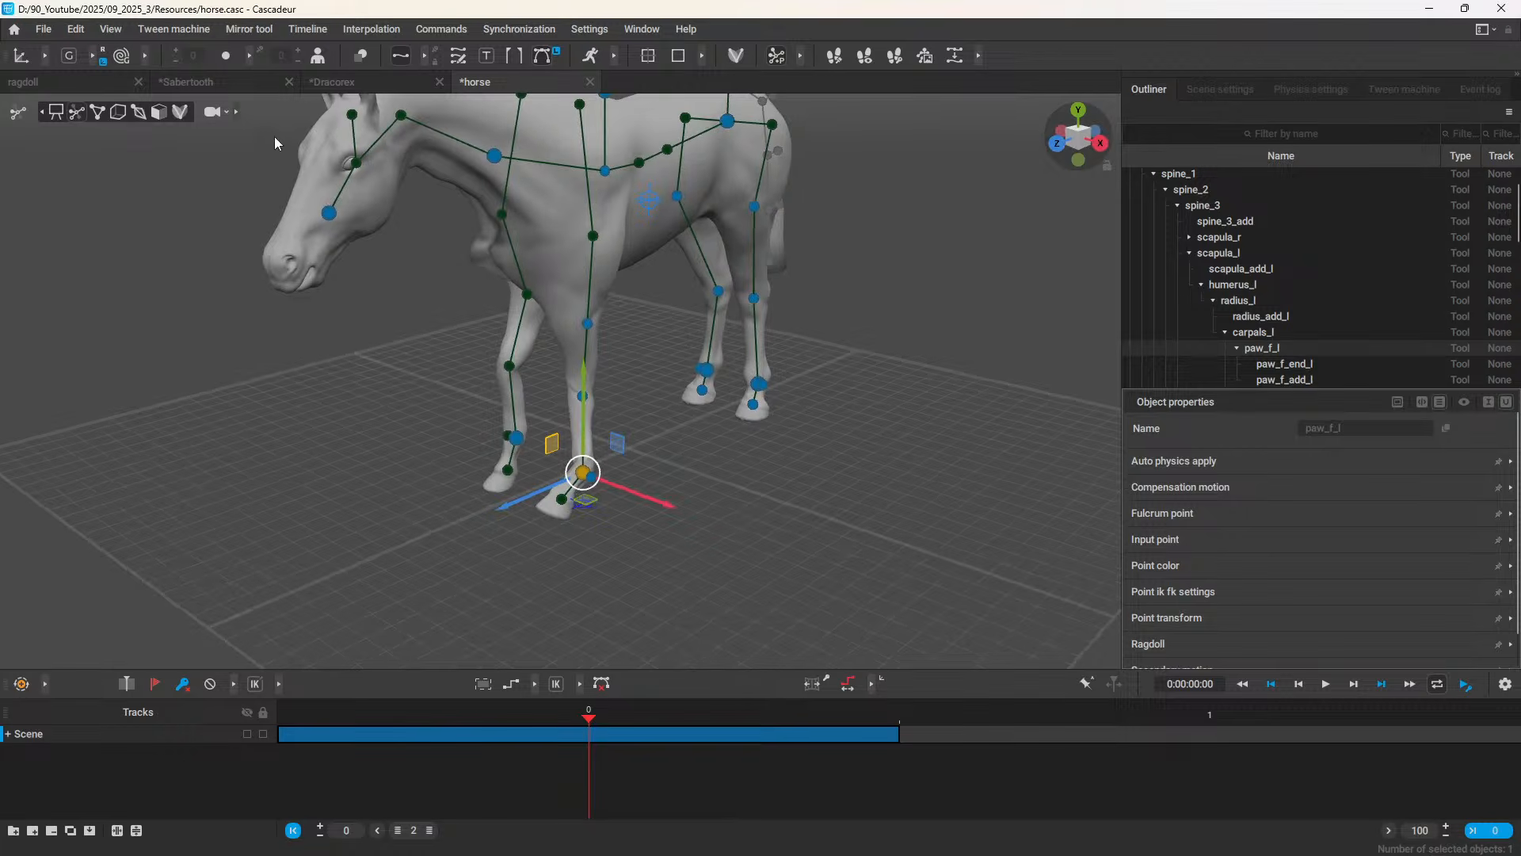
Step: Show the horse's joints and select the breast.R_end and breast.L_end joints to examine them
click(135, 118)
click(473, 268)
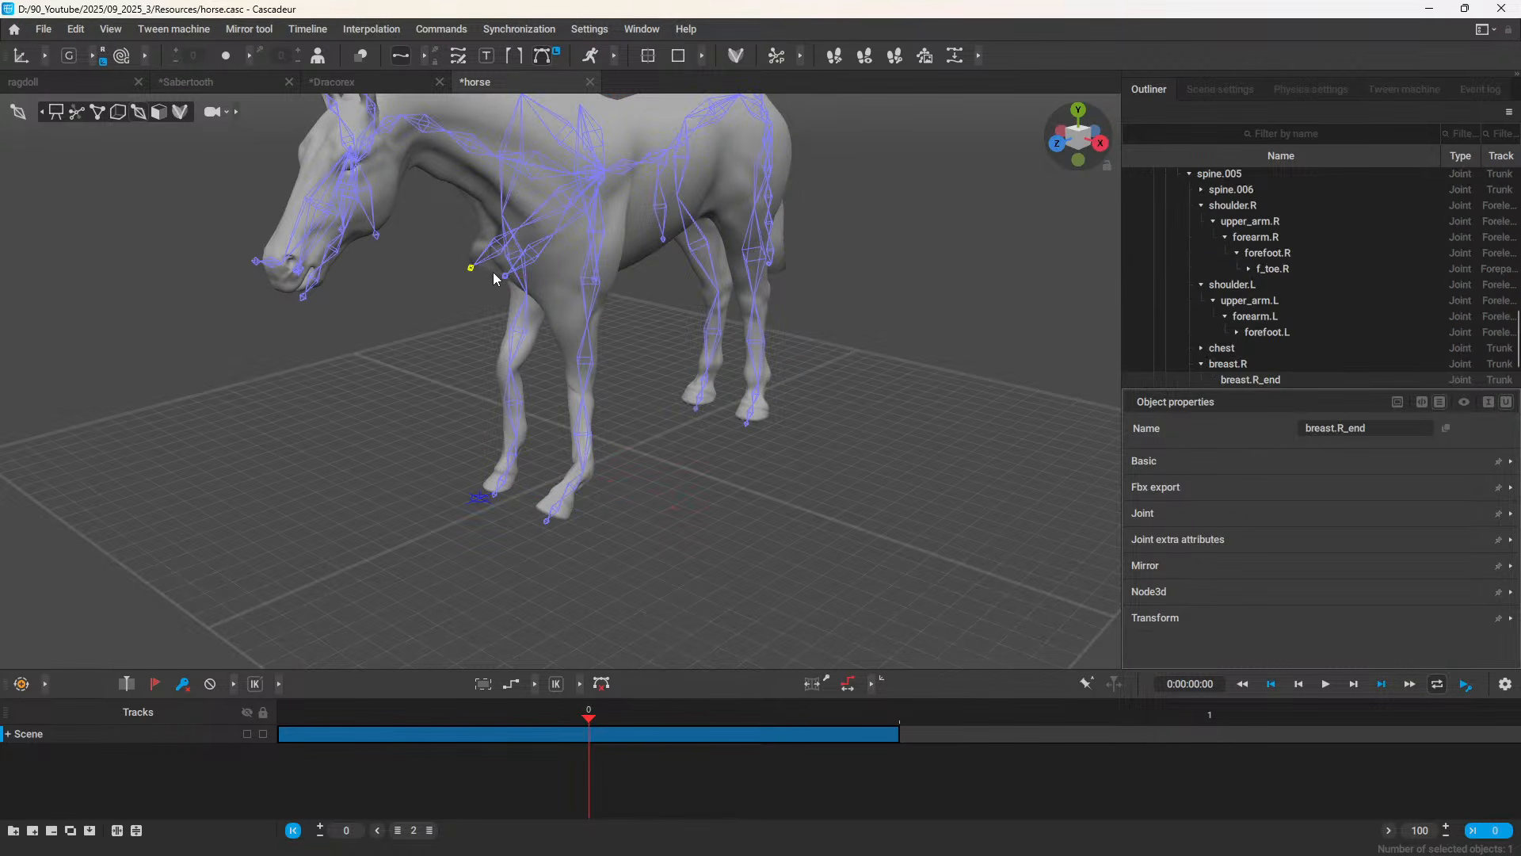
shift+click(506, 277)
key(w)
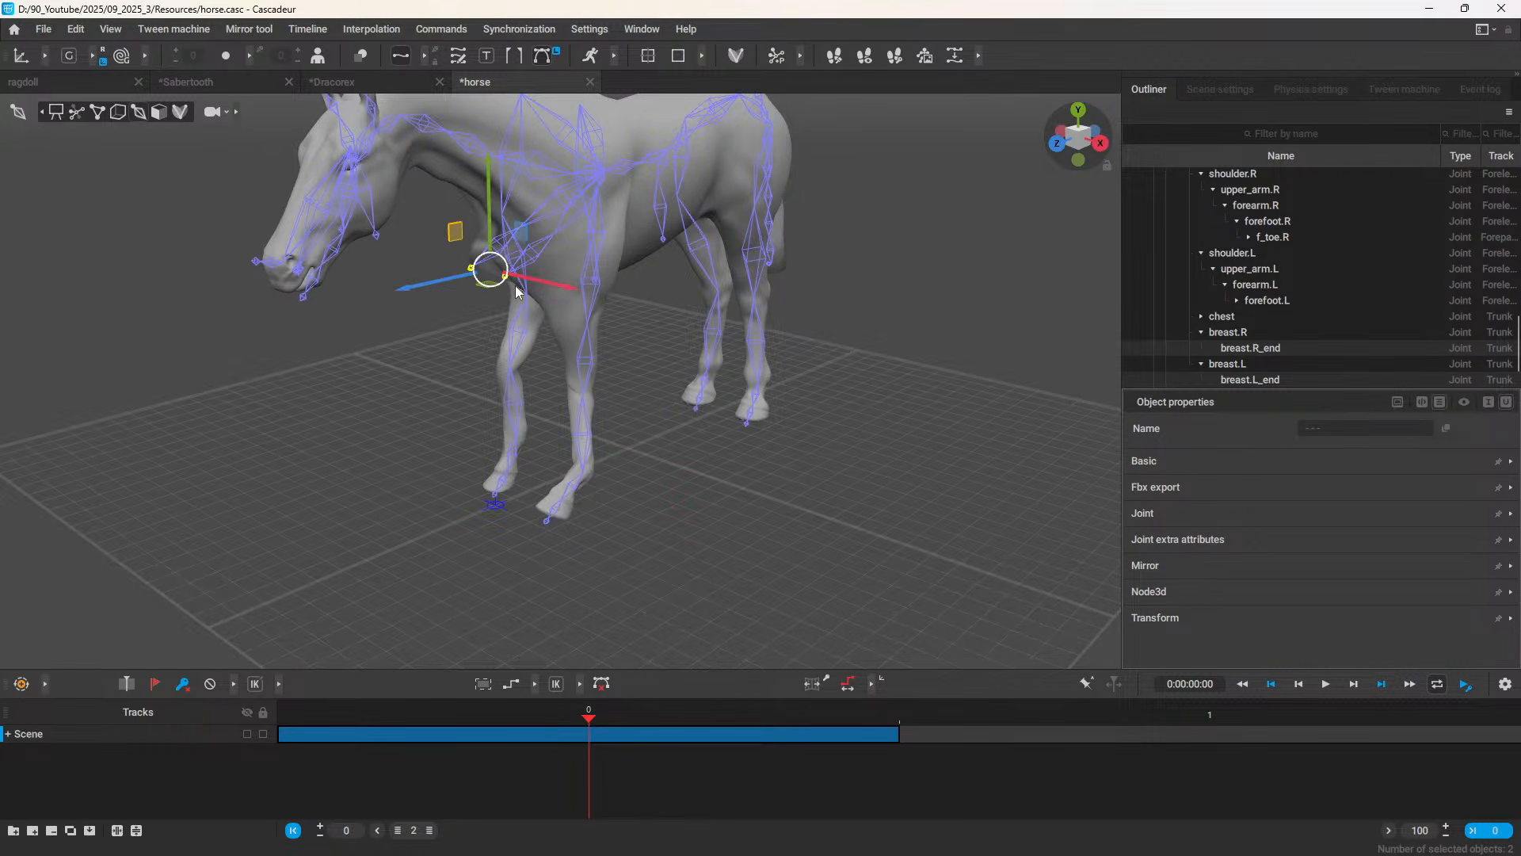
right_drag(641, 335, 572, 430)
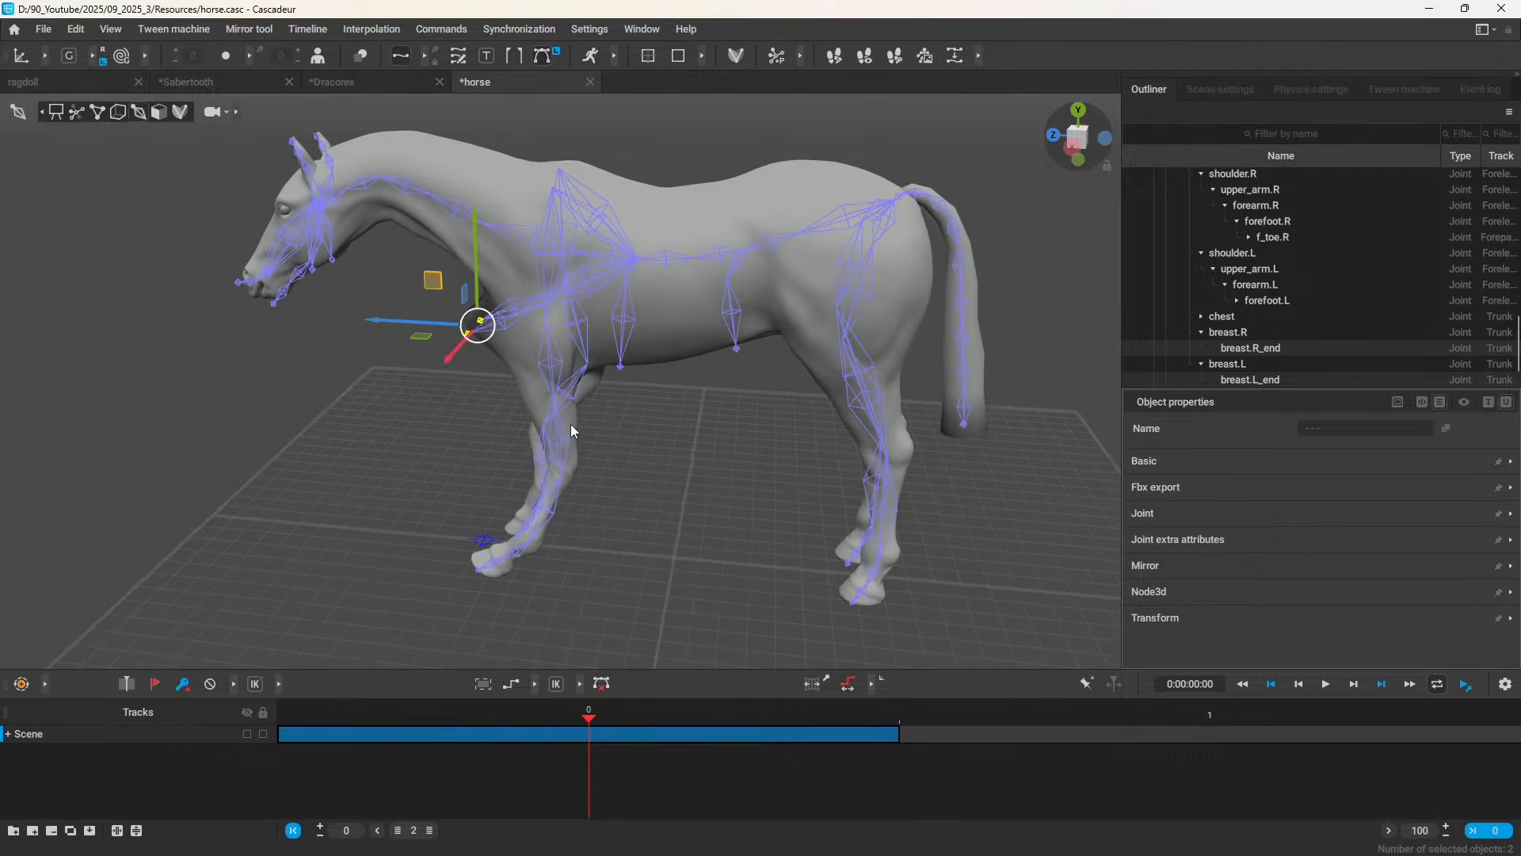
click(365, 414)
right_drag(352, 416, 268, 183)
Step: Display the horse's point controllers and its complete rig with rigid bodies, and inspect the body and legs
click(95, 114)
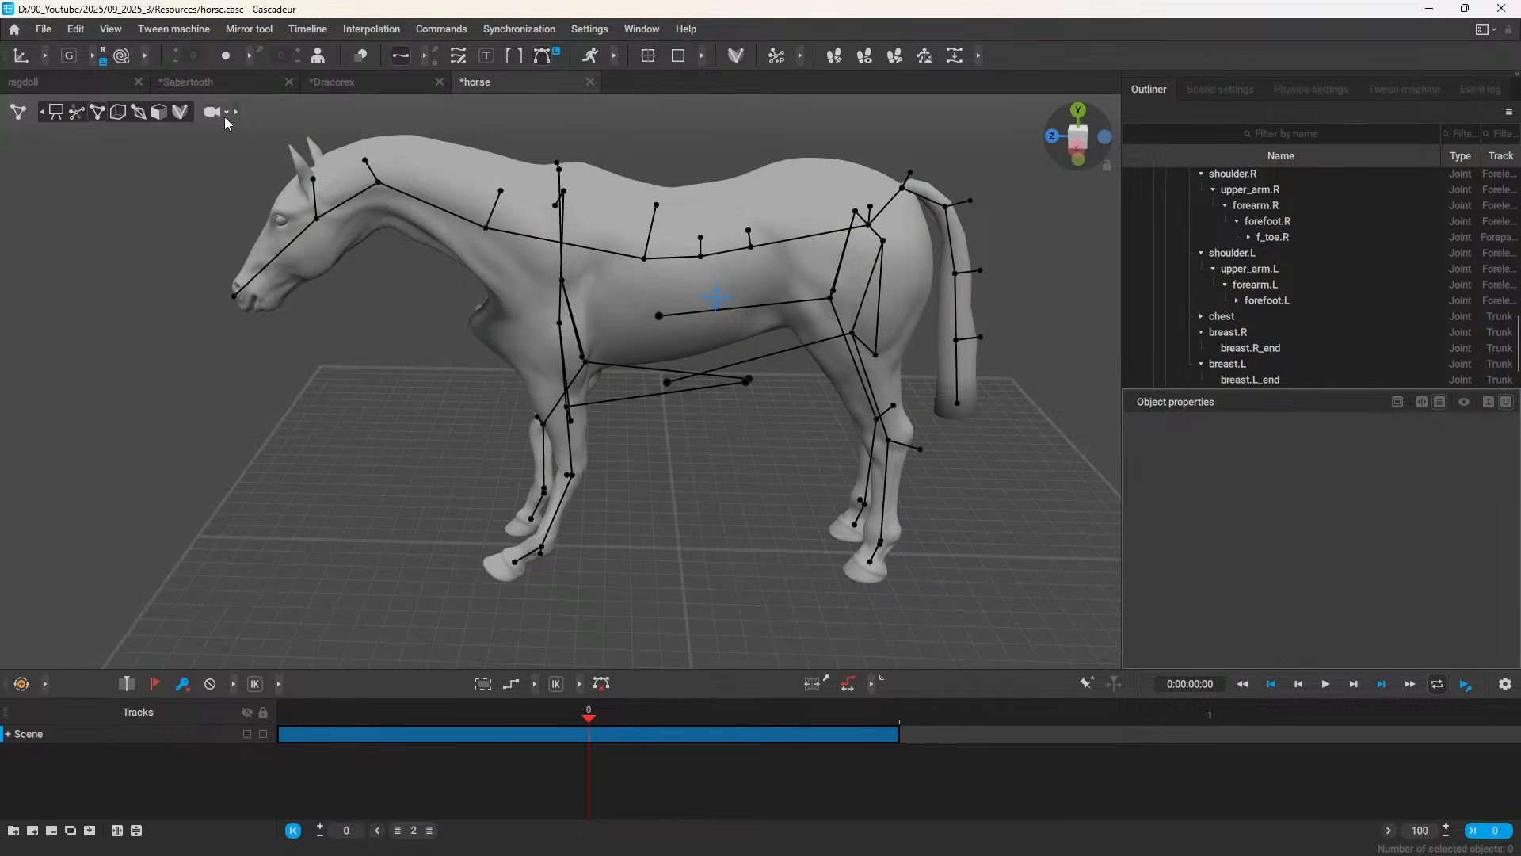
click(180, 112)
scroll(704, 269, up, 5)
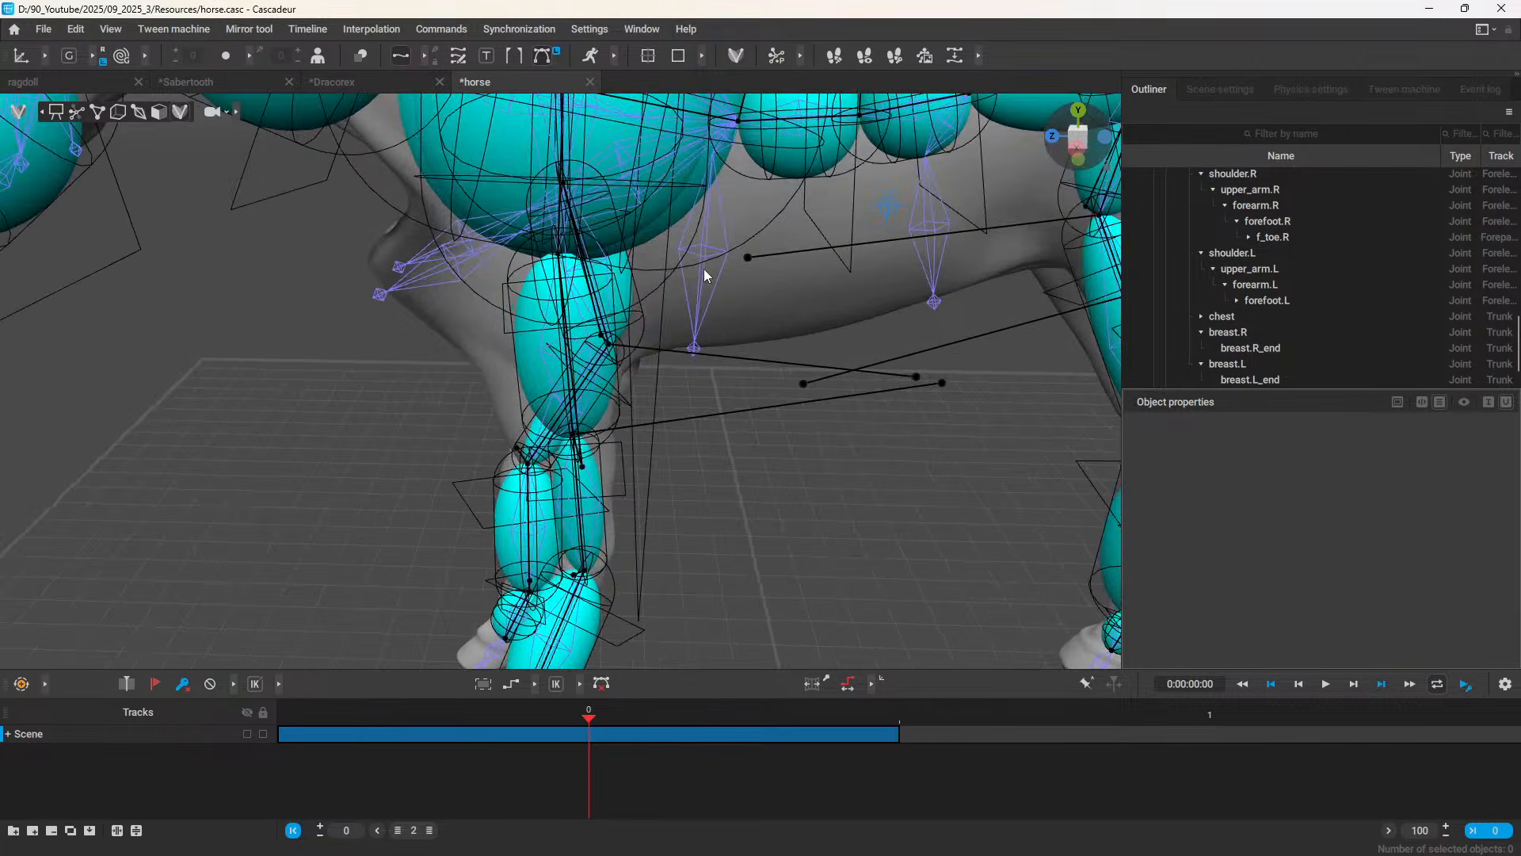
scroll(704, 269, down, 5)
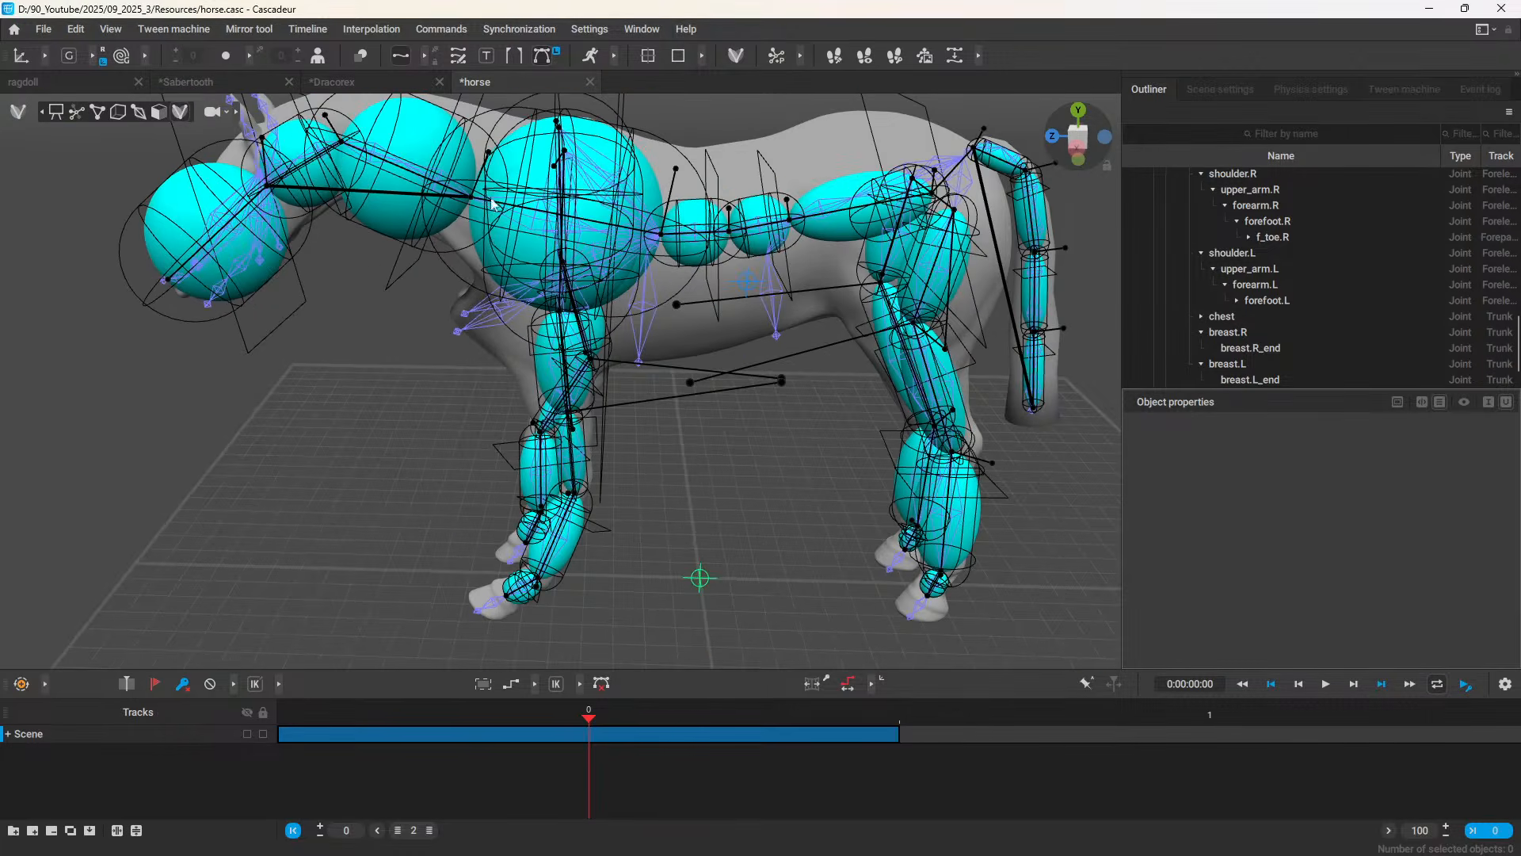
right_drag(704, 268, 720, 320)
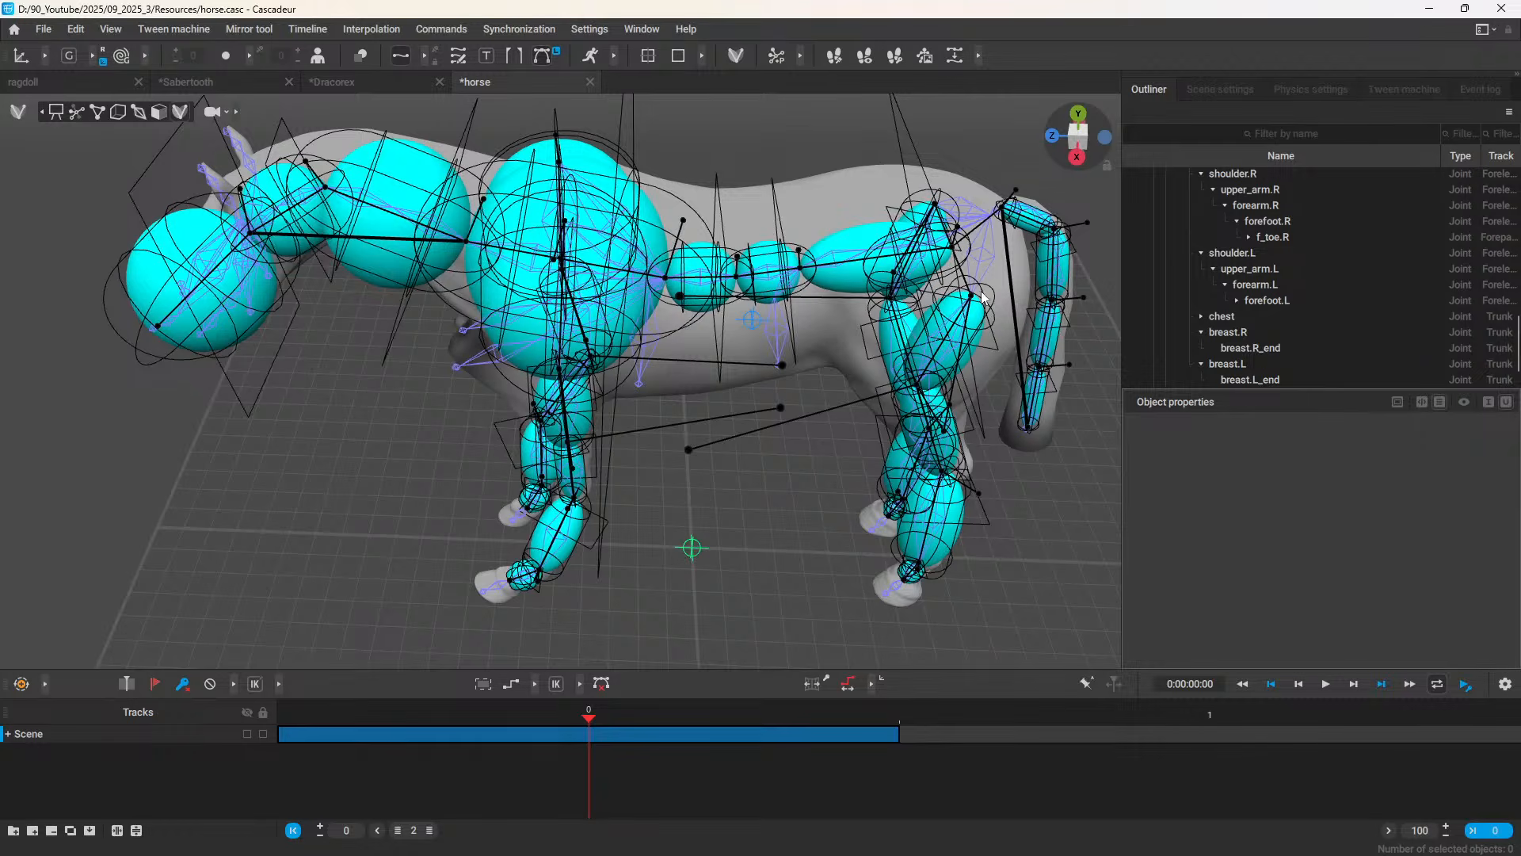
scroll(848, 402, down, 5)
scroll(847, 401, up, 8)
right_drag(848, 401, 840, 344)
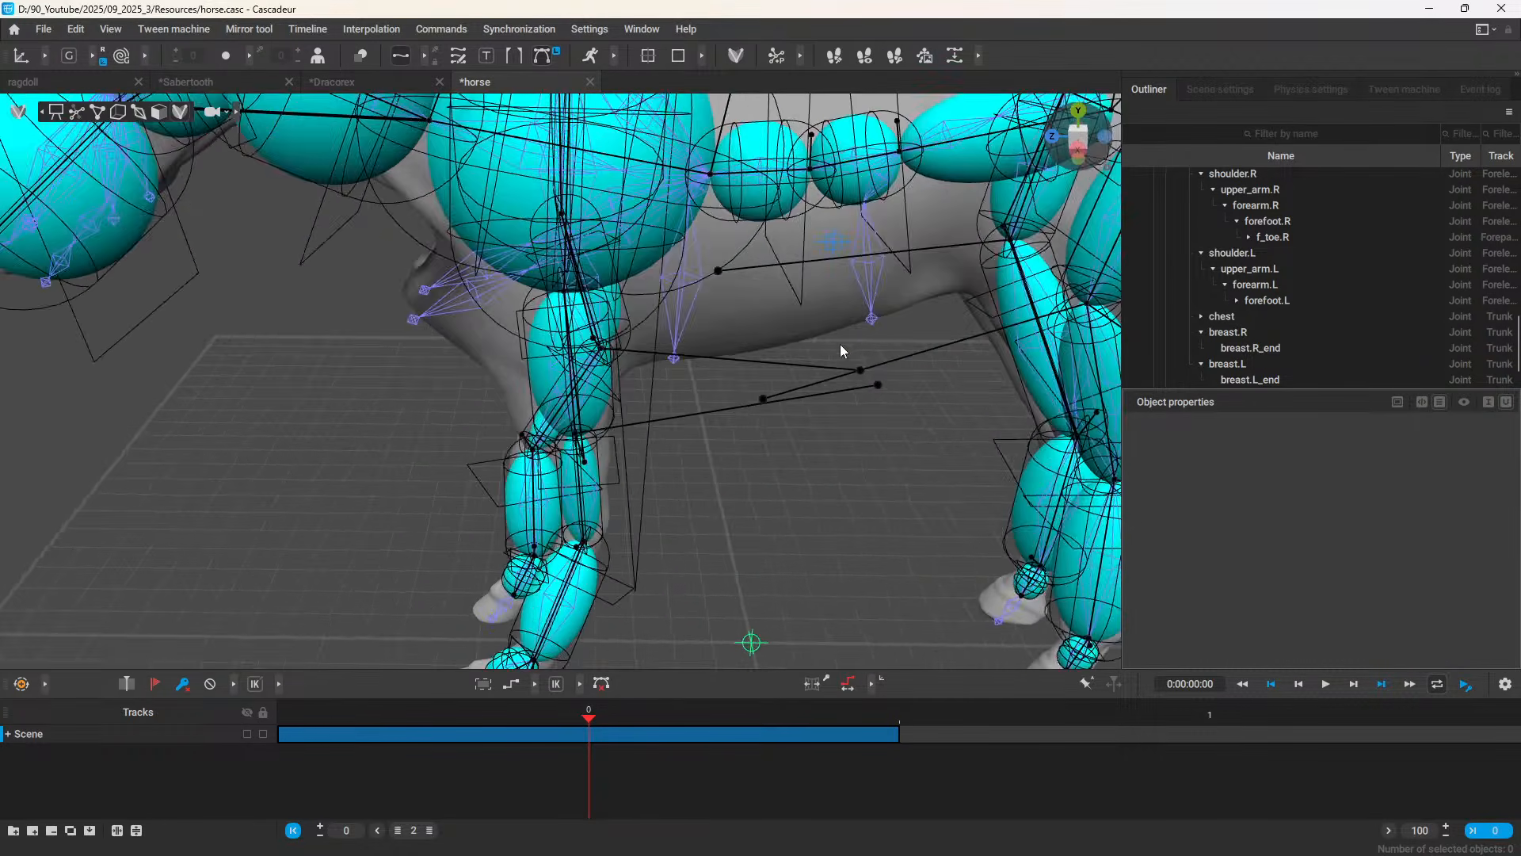
middle_drag(840, 344, 742, 358)
Step: Inspect the horse's tail and neck spline IK lines and the spine.005 rigid body at the chest
click(869, 256)
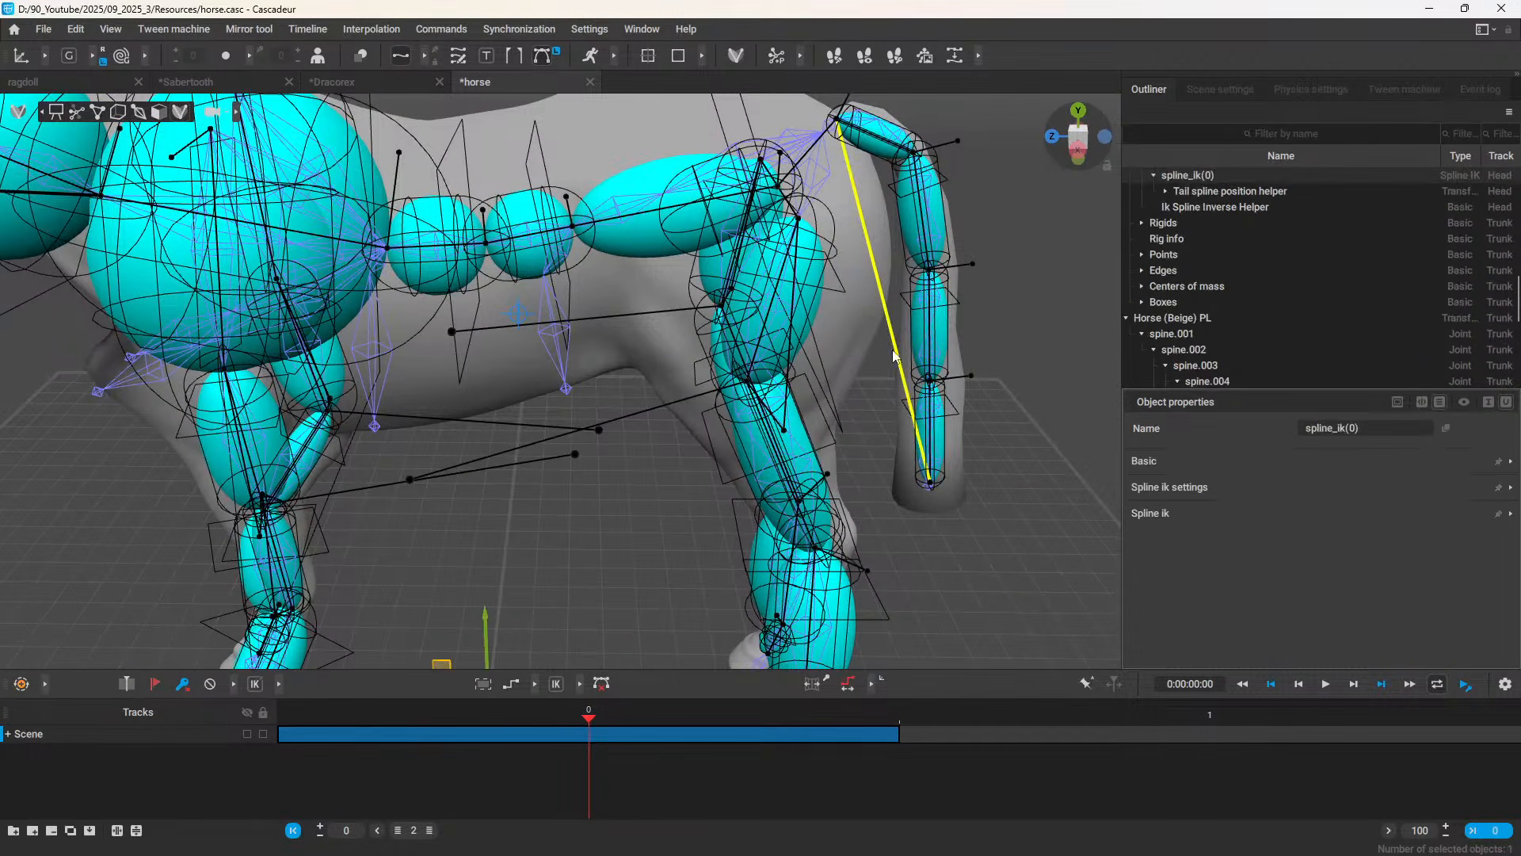
scroll(922, 368, down, 4)
click(253, 289)
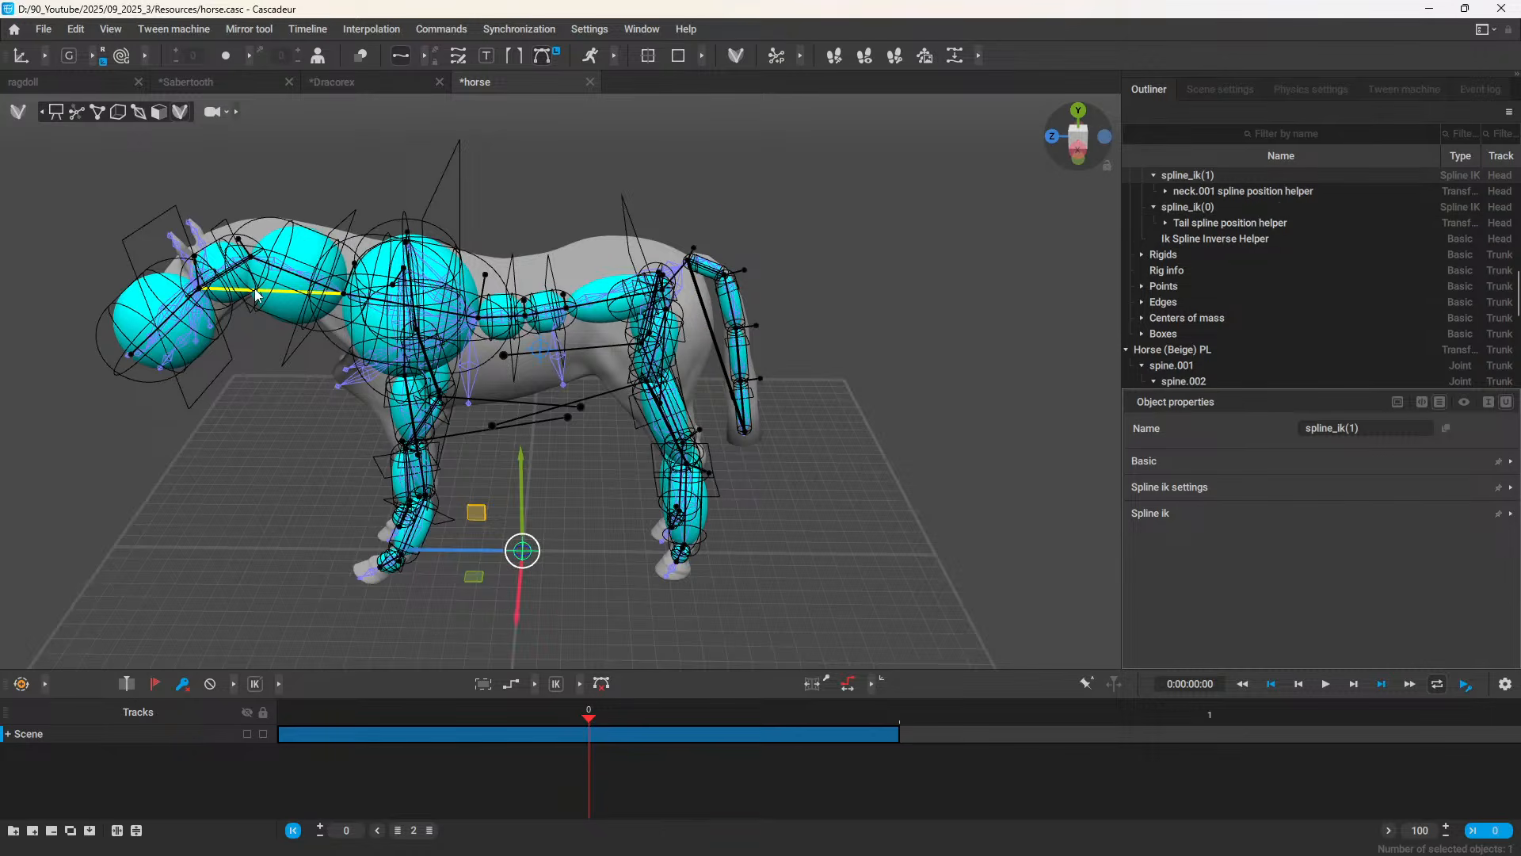
scroll(442, 329, up, 5)
right_drag(462, 396, 506, 420)
click(286, 303)
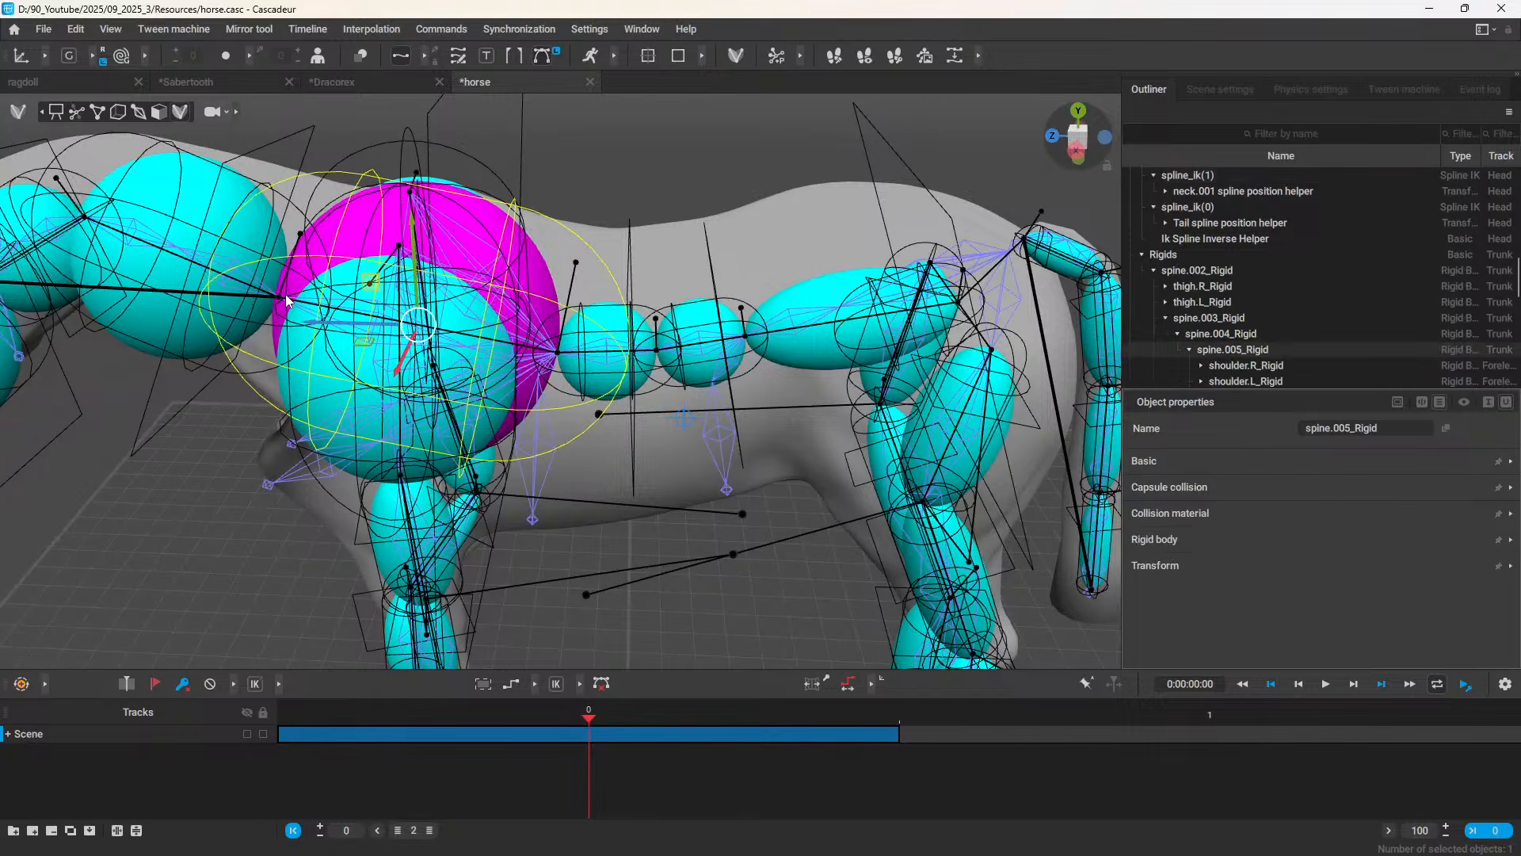
Step: Switch to the Sabertooth scene and select the spline IK line along its spine for comparison
click(241, 91)
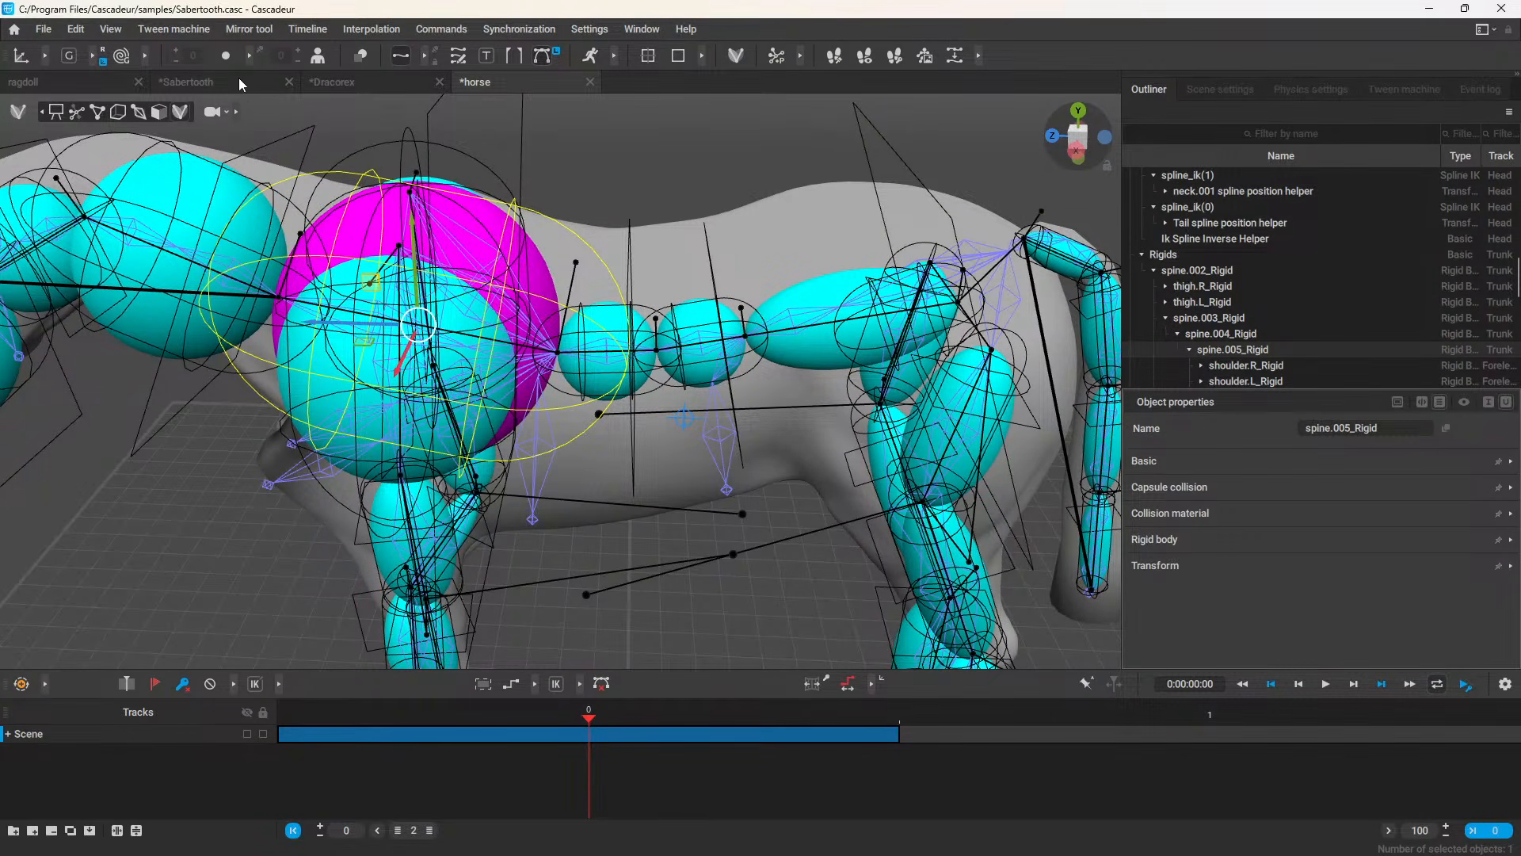
scroll(726, 408, up, 5)
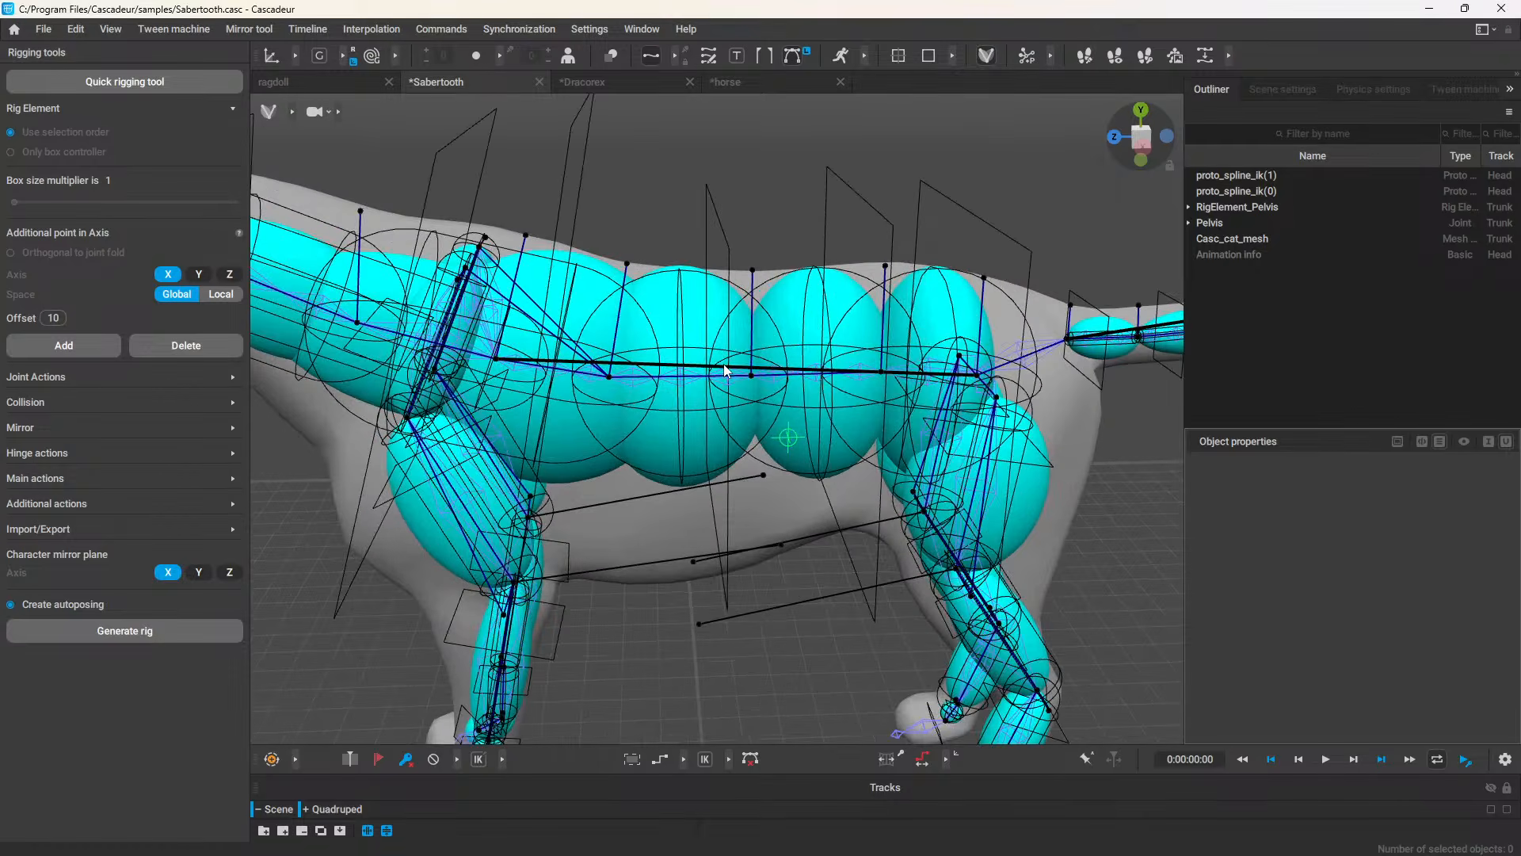
click(729, 371)
click(731, 370)
scroll(729, 372, down, 5)
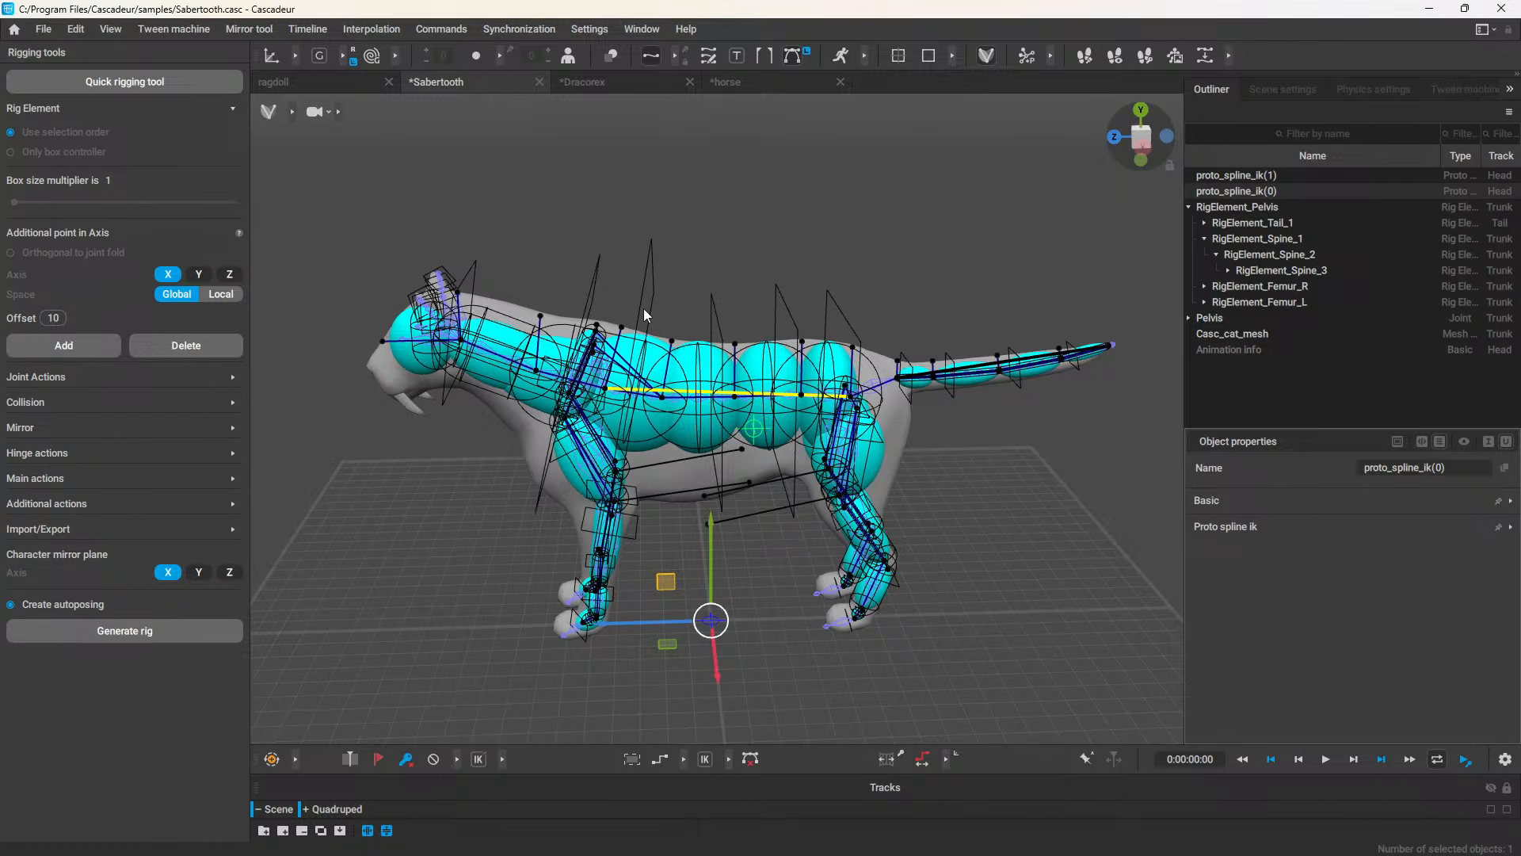
Step: Return to the horse scene and display its autoposing control points instead of the rigid bodies
click(722, 82)
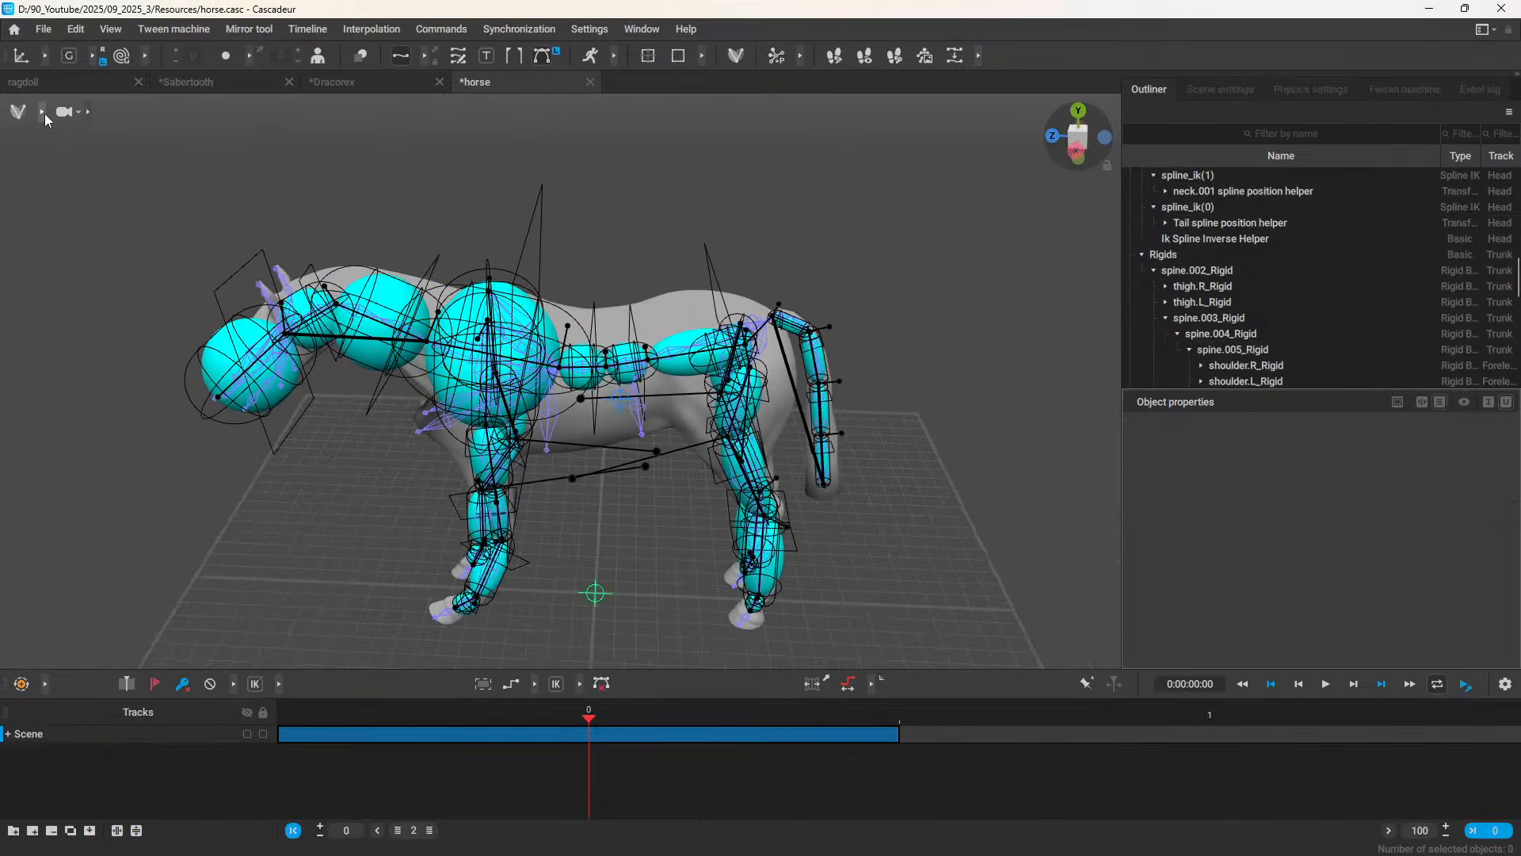
click(44, 112)
click(75, 113)
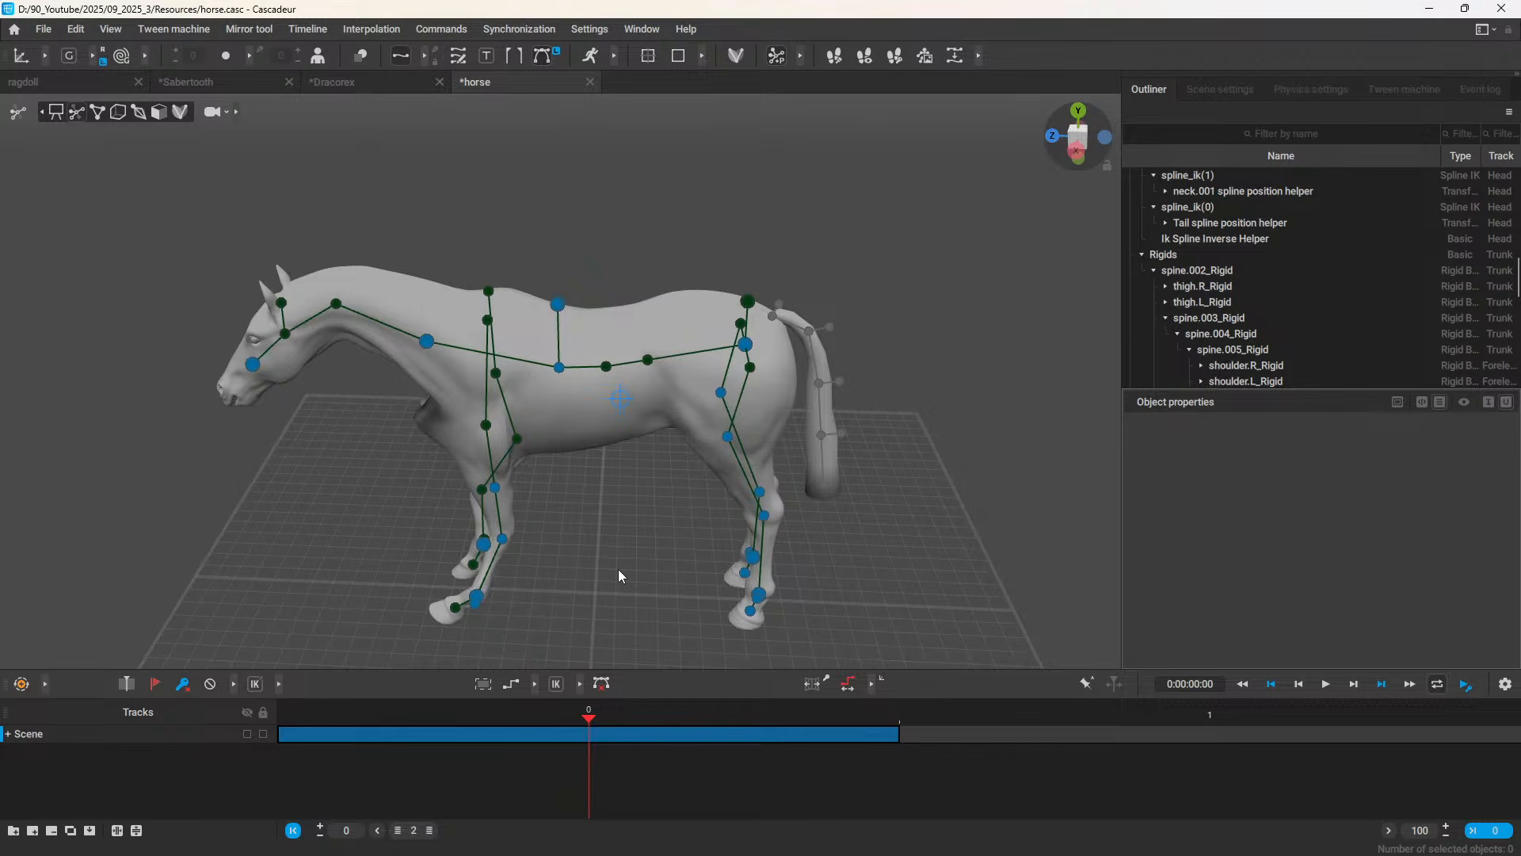
Step: Bend the horse's left front leg by repositioning its paw_f_l point, and inspect the pose with the point controllers and box controllers
click(478, 598)
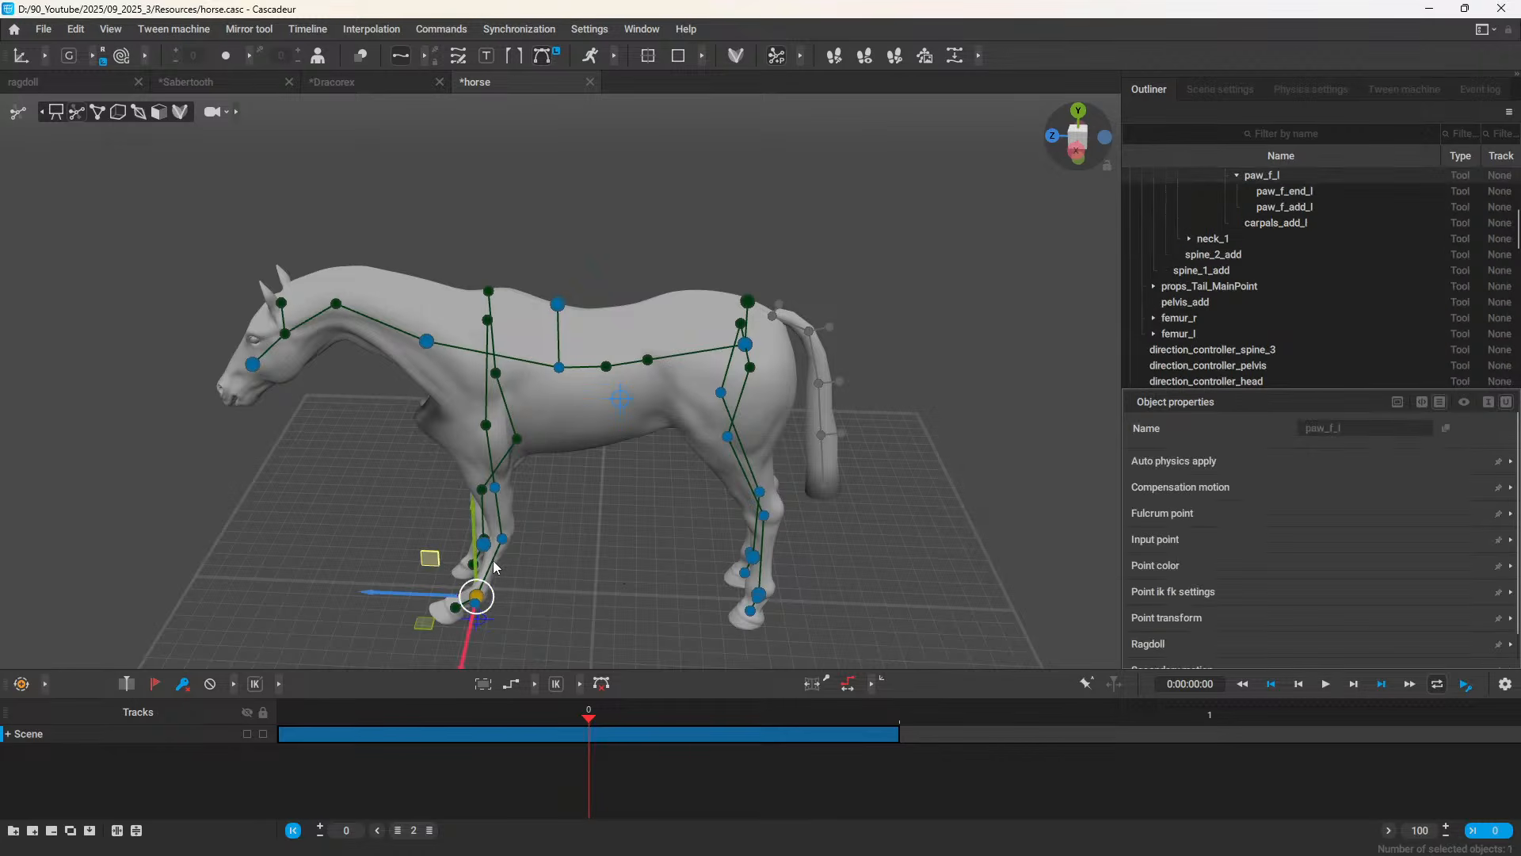
click(383, 481)
click(99, 113)
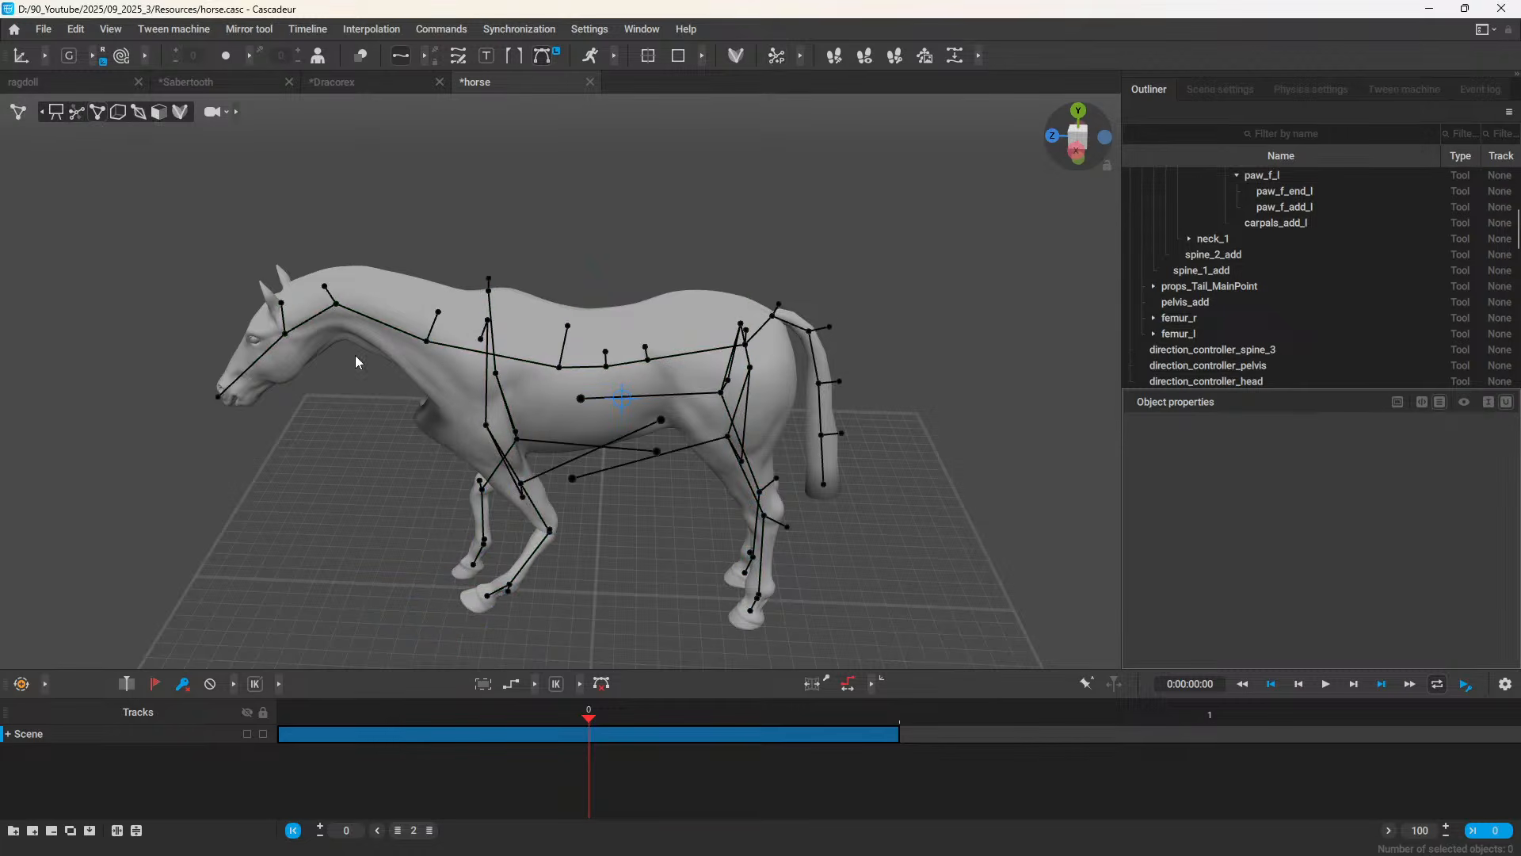
click(79, 112)
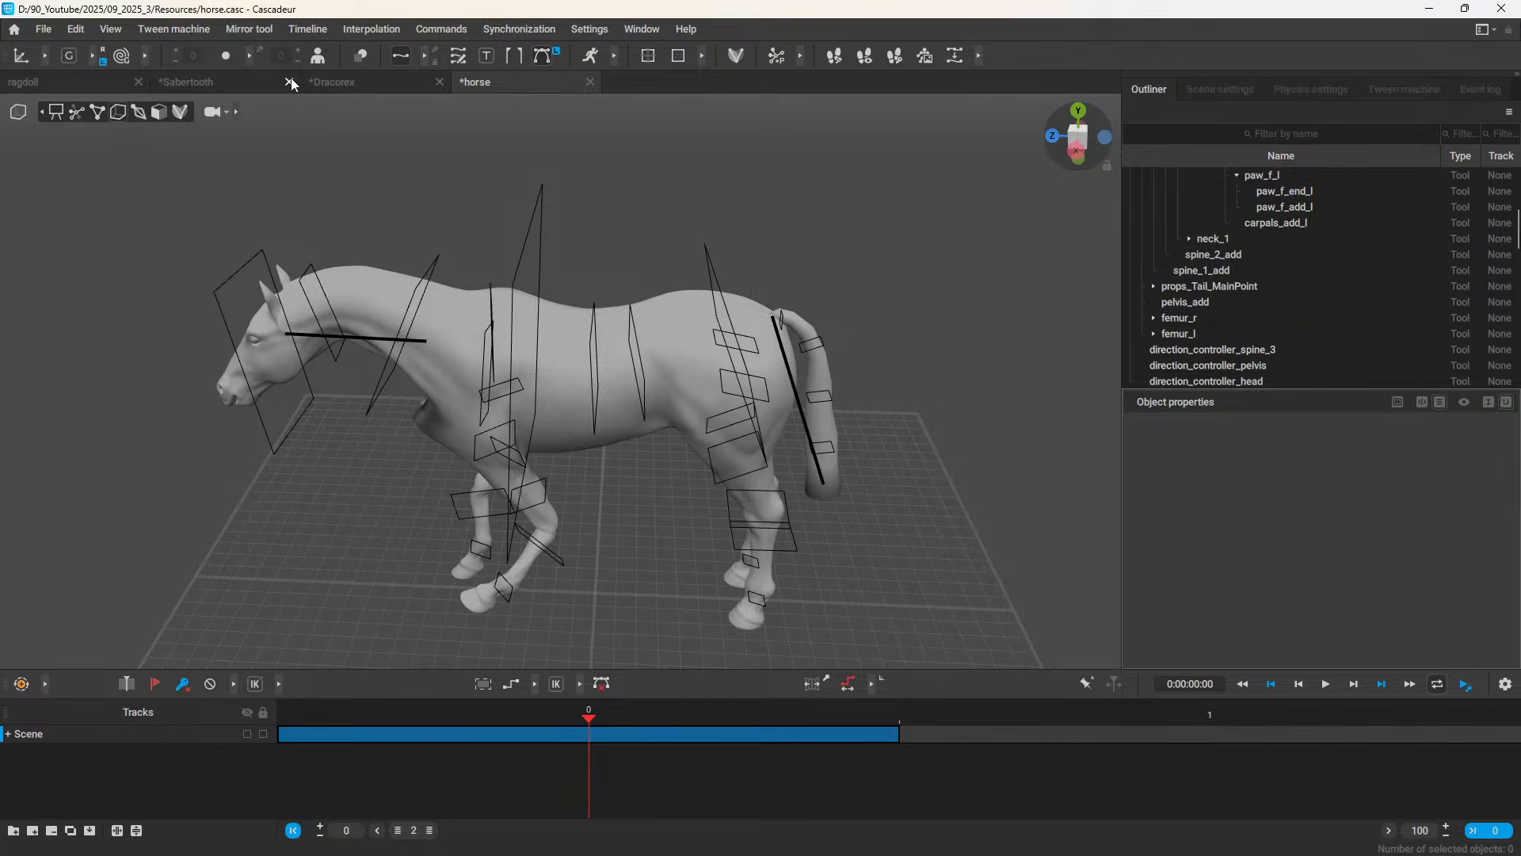
Step: Close the horse, Dracorex and Sabertooth scenes without saving their changes
click(593, 83)
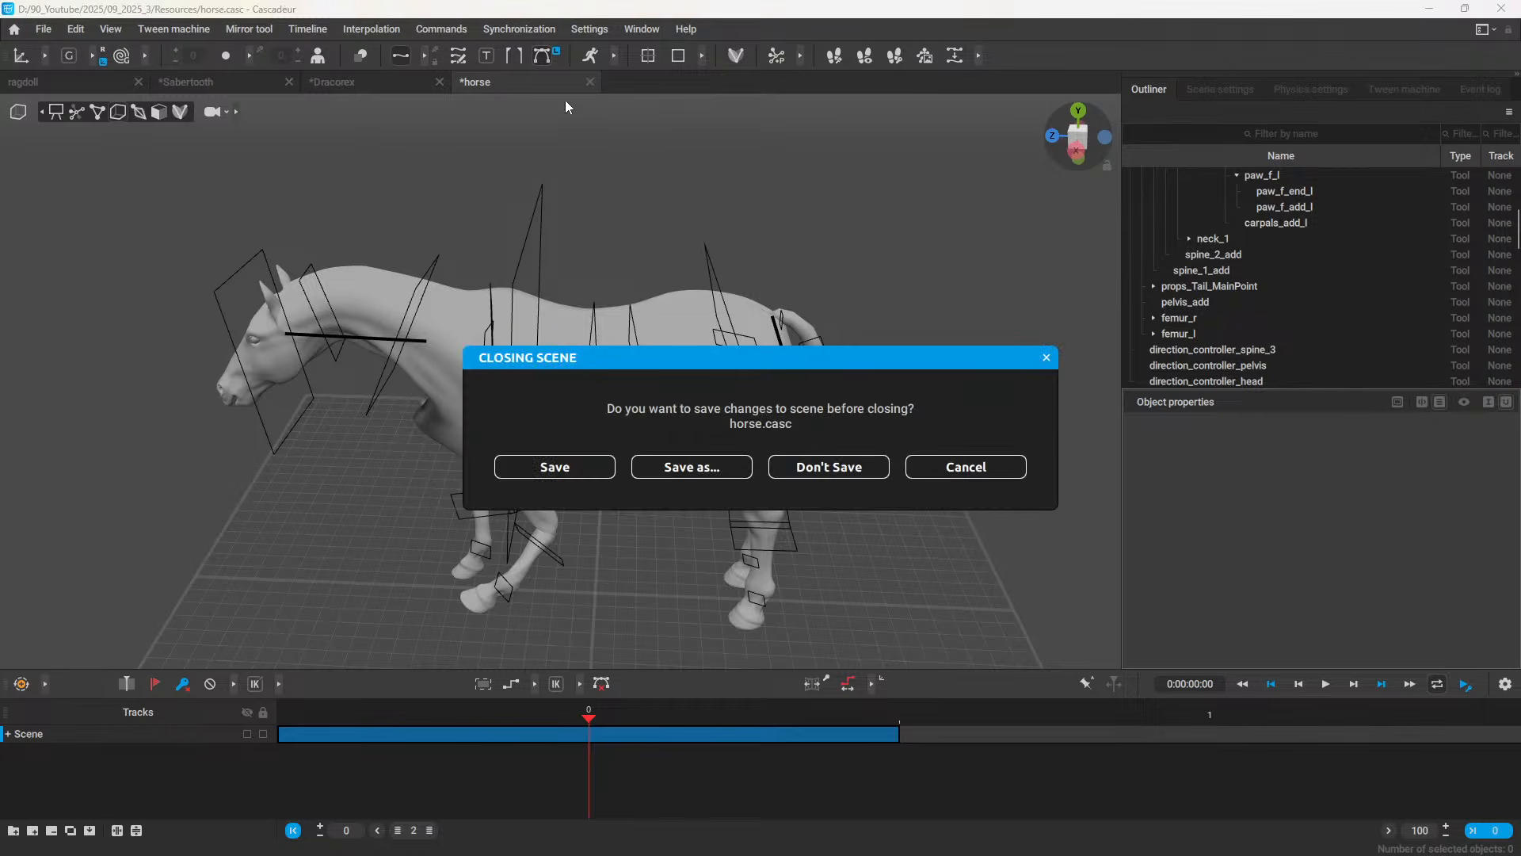
click(829, 463)
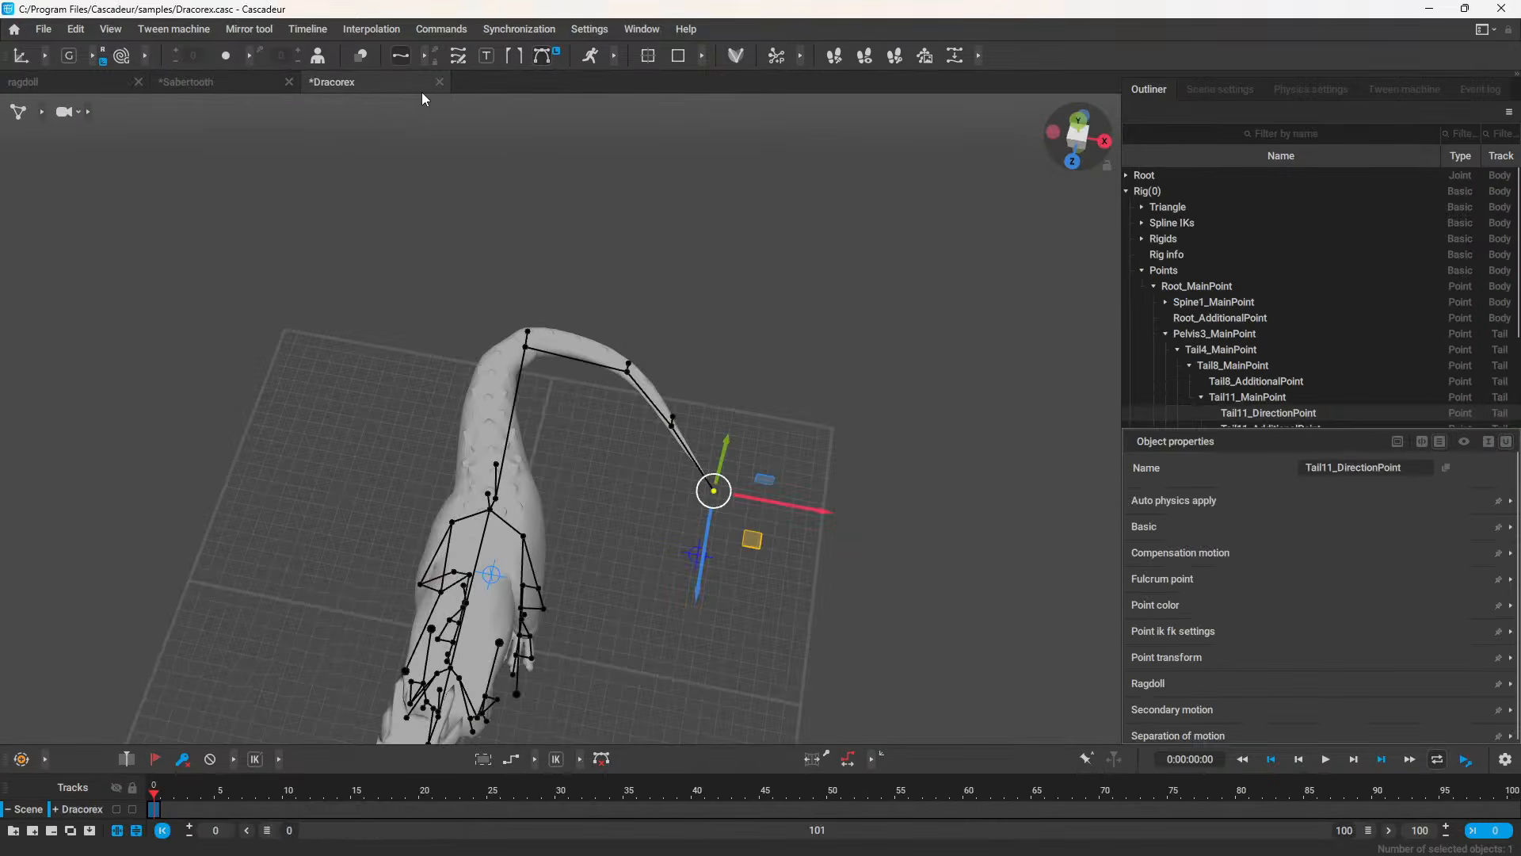
click(440, 81)
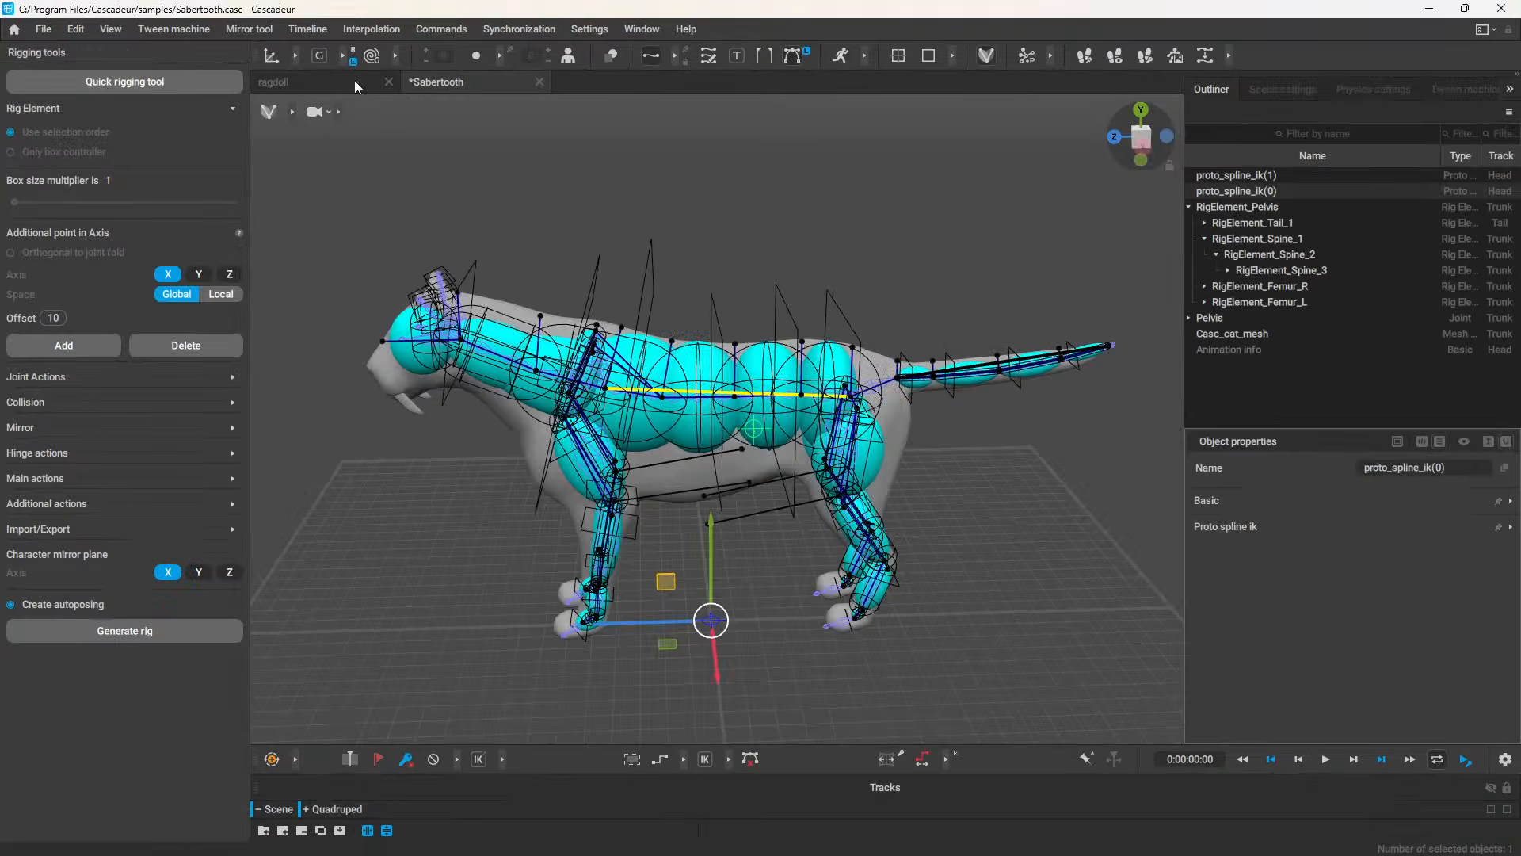
click(539, 81)
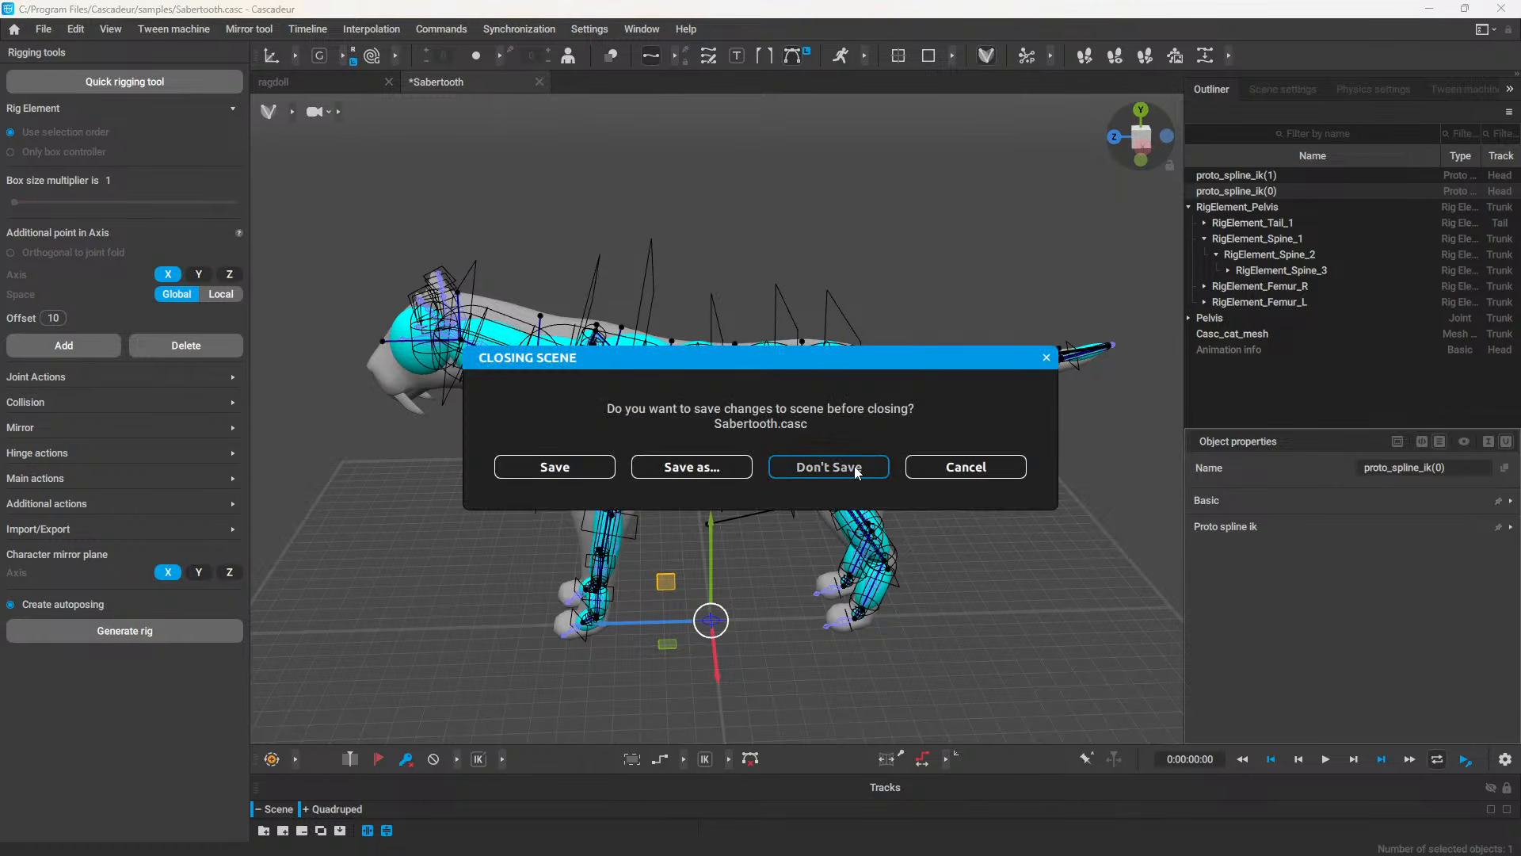
click(828, 466)
Step: Open the Cascy sample scene from the start screen's collection of models
click(15, 31)
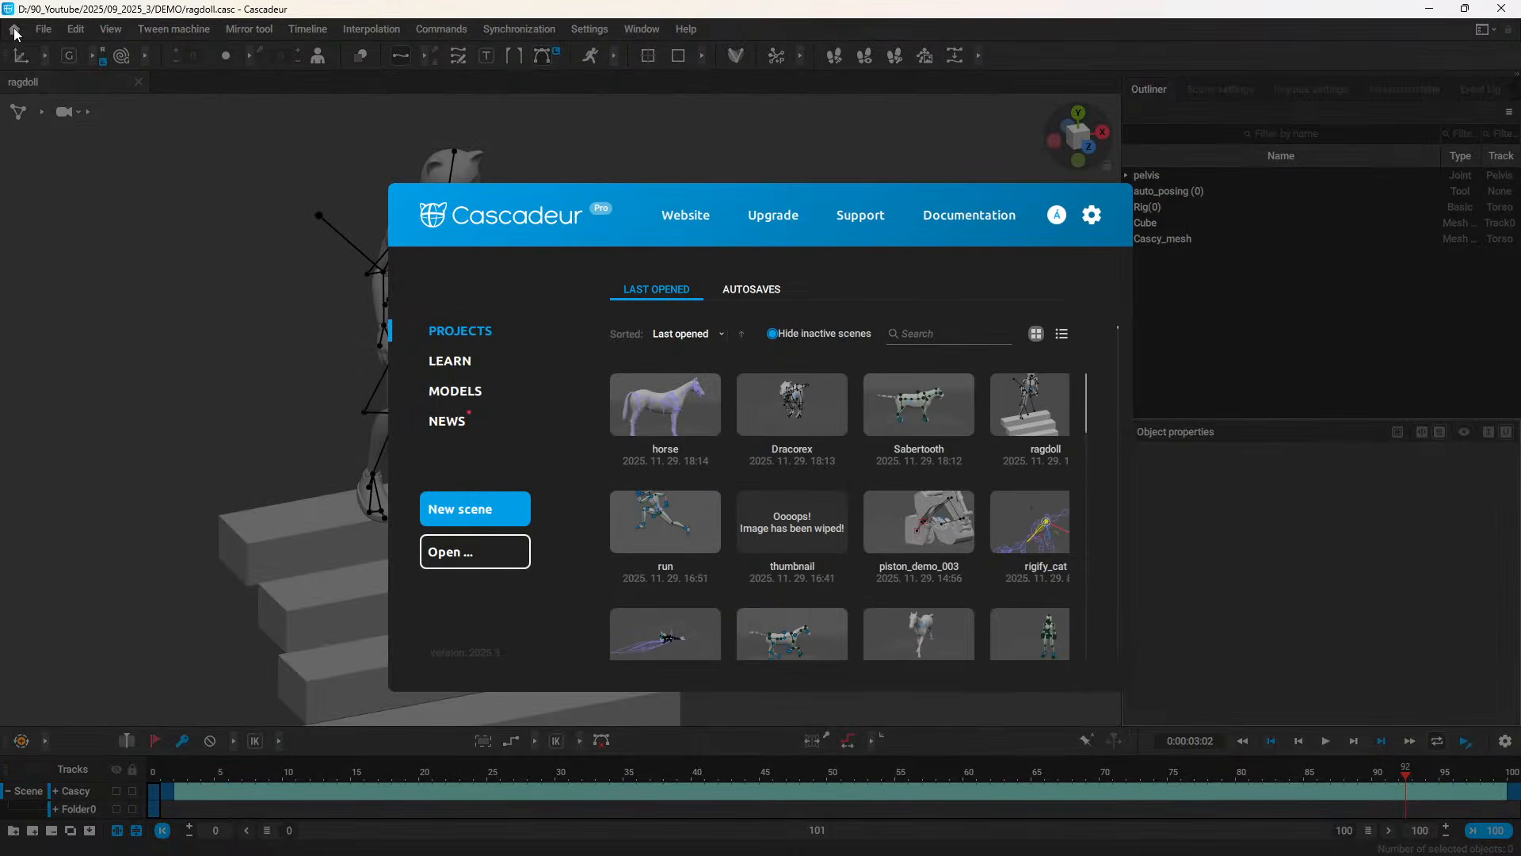
click(449, 365)
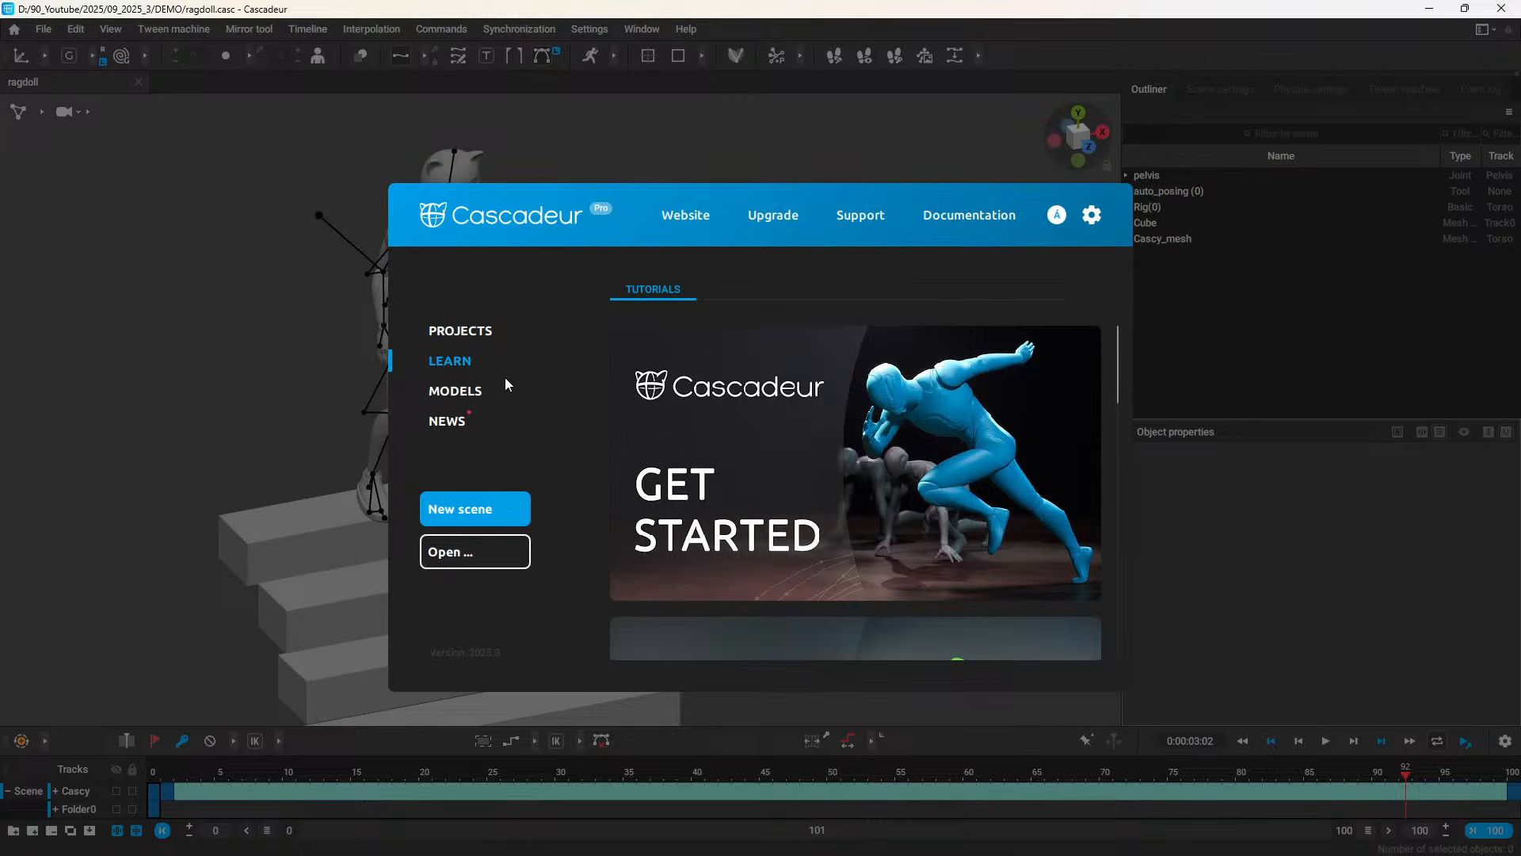
click(489, 391)
click(653, 363)
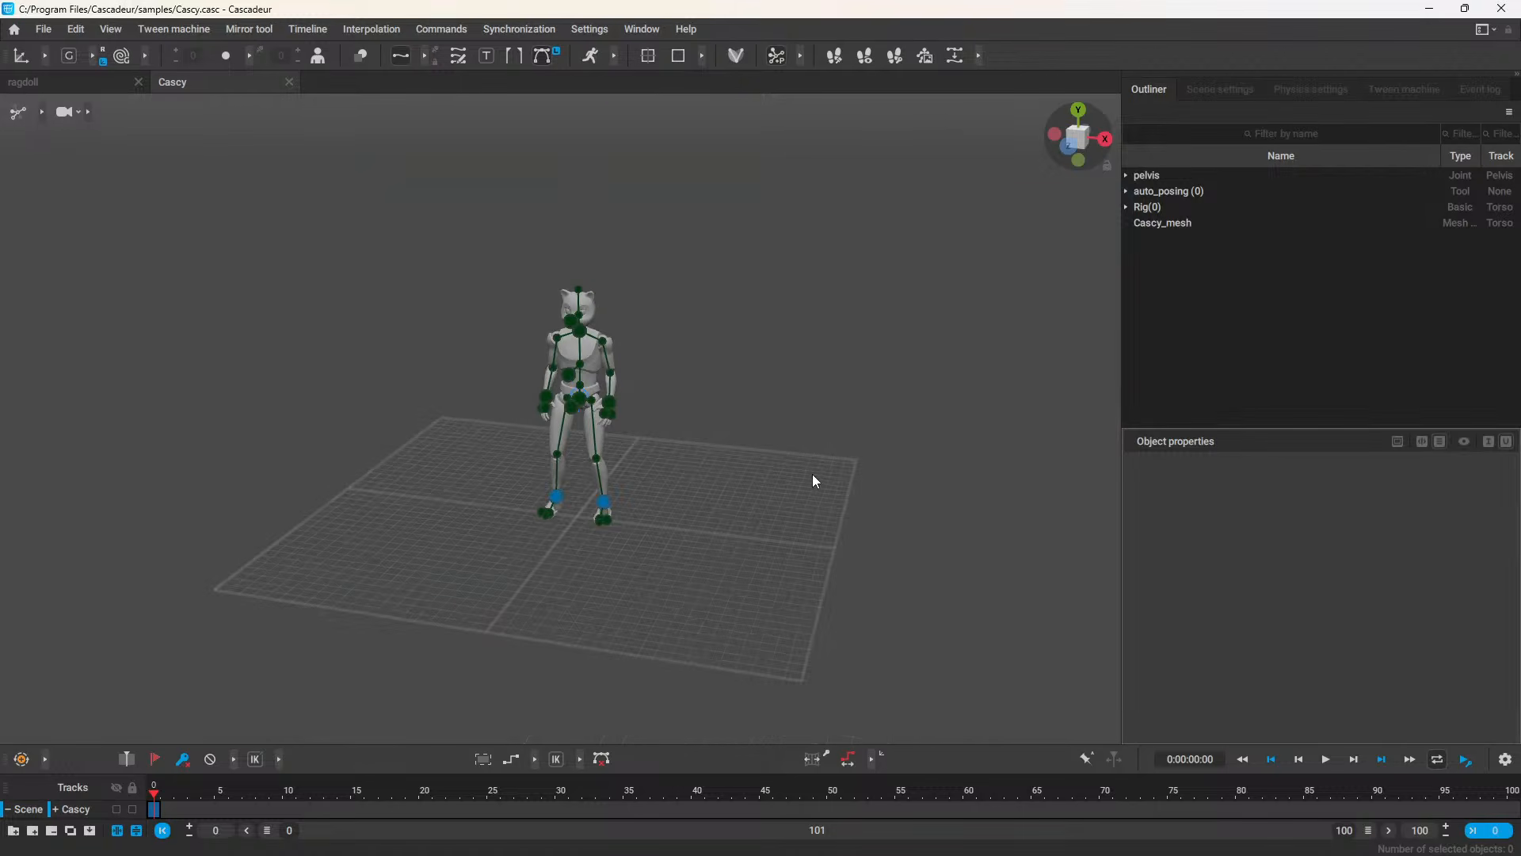
Step: Add a keyframe at frame 100 and move Cascy's center of mass far forward along the Z axis
right_drag(814, 480, 527, 446)
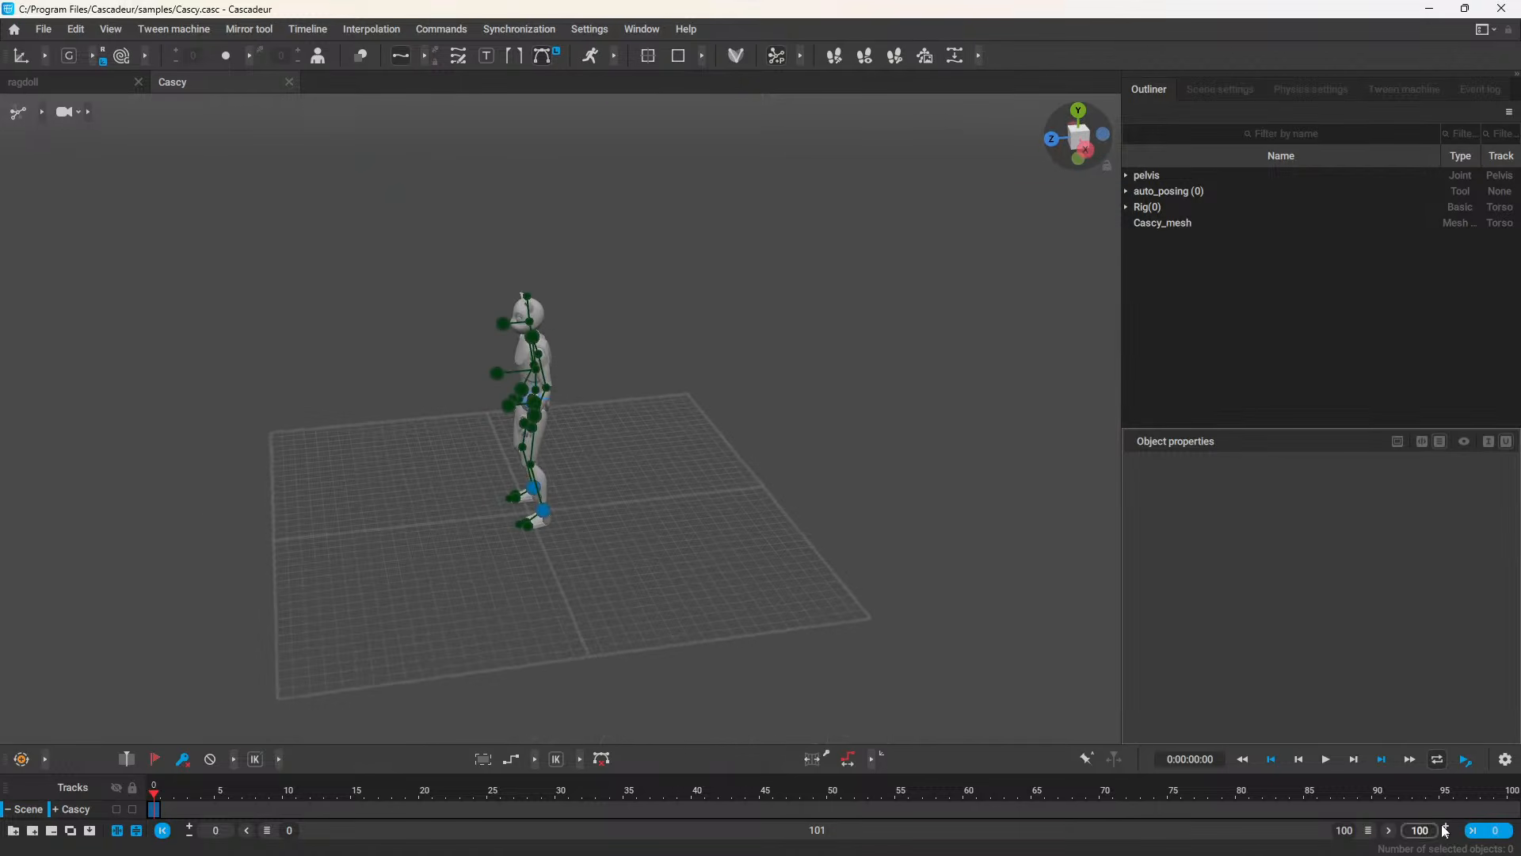
click(1514, 809)
key(f)
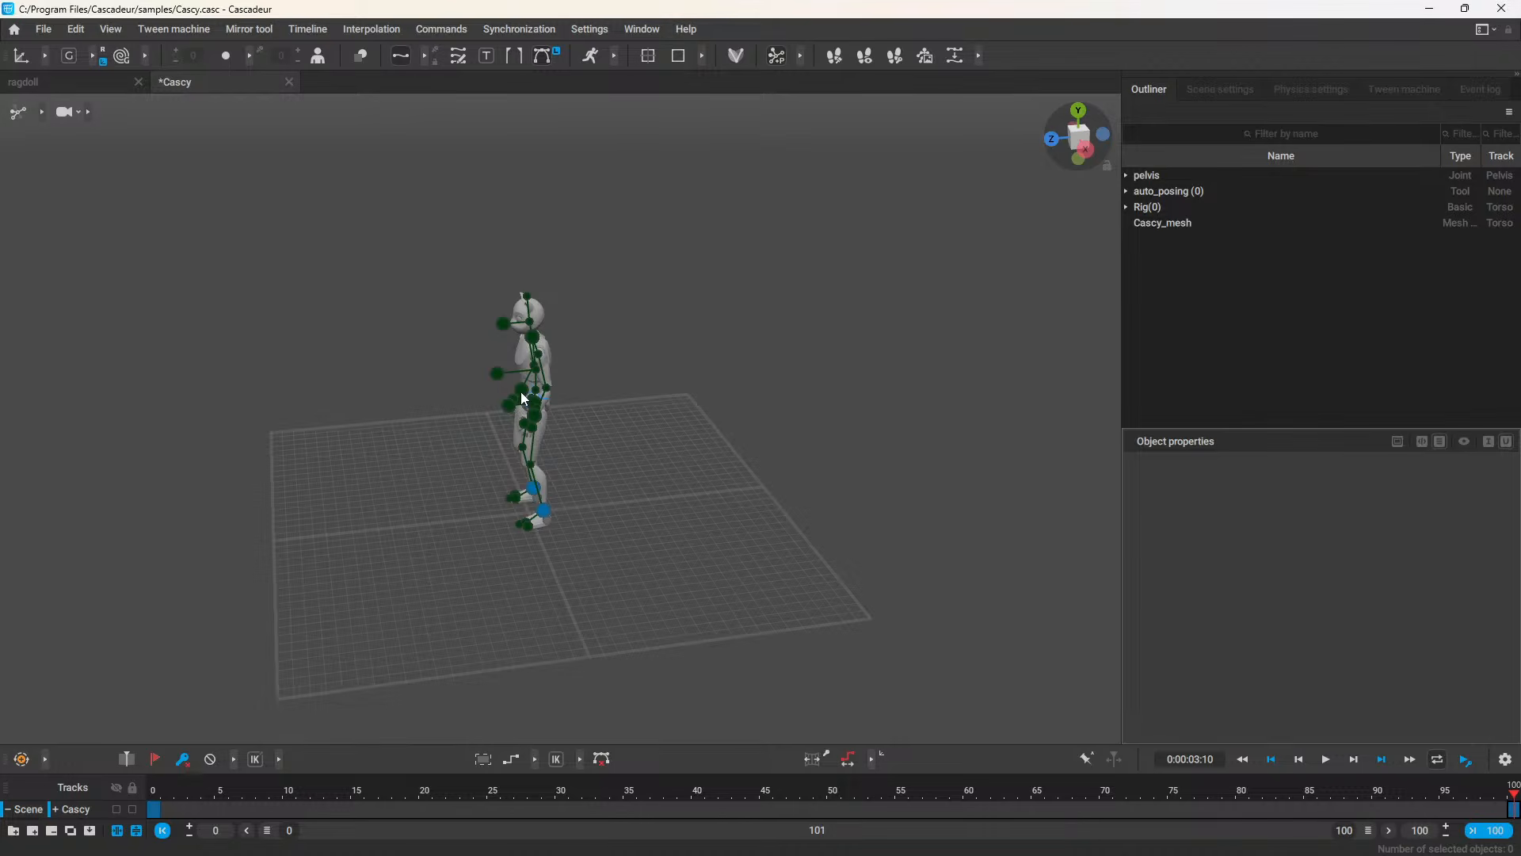
click(556, 401)
drag(458, 400, 15, 412)
middle_drag(252, 377, 773, 443)
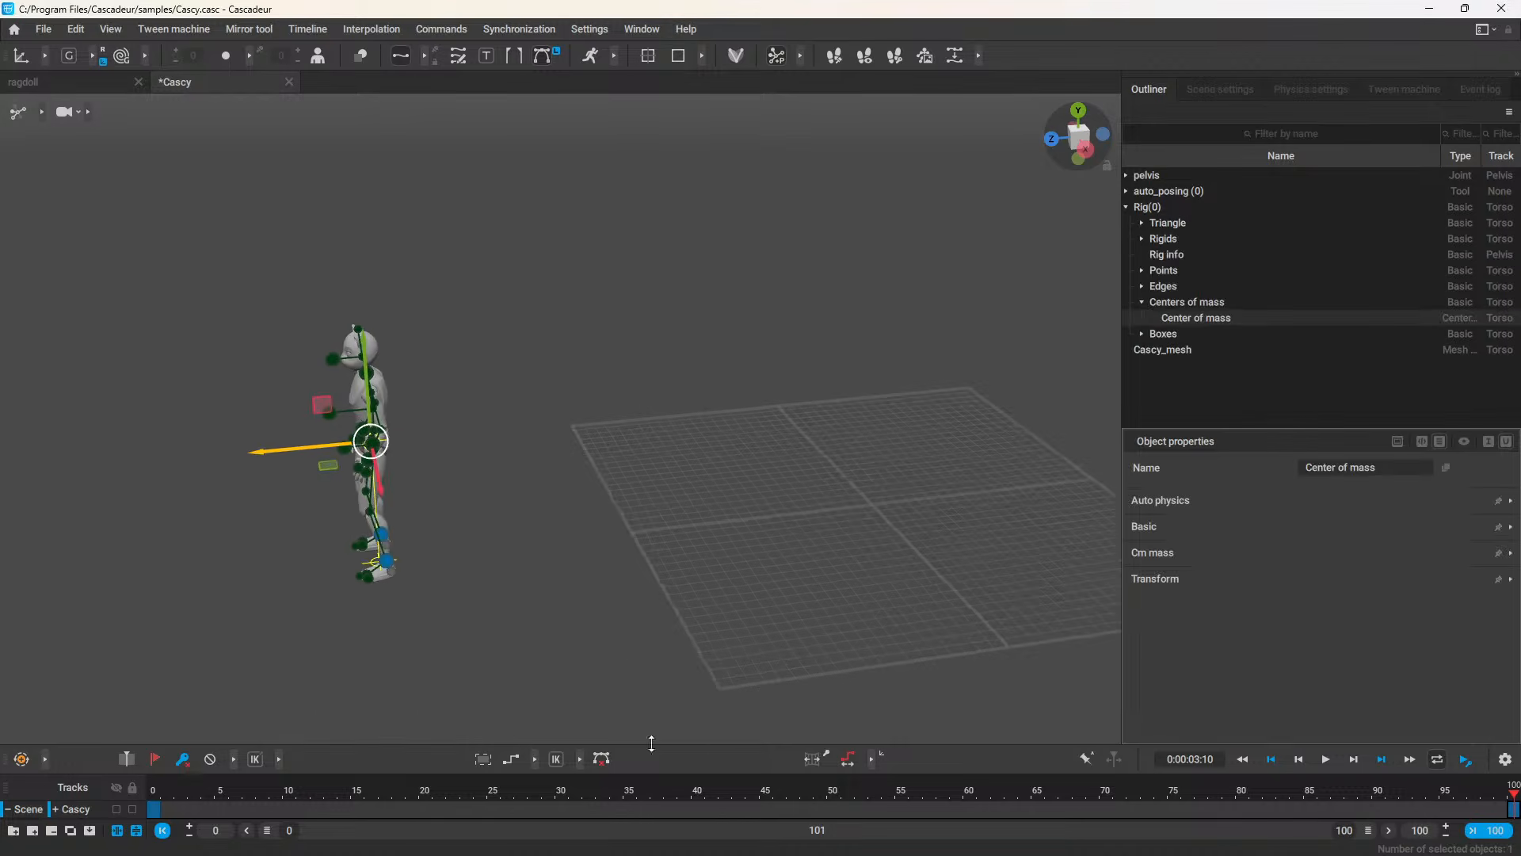
Step: Generate AI inbetweening across the whole interval from frame 0 to 100, and play the resulting motion from the side
double_click(91, 805)
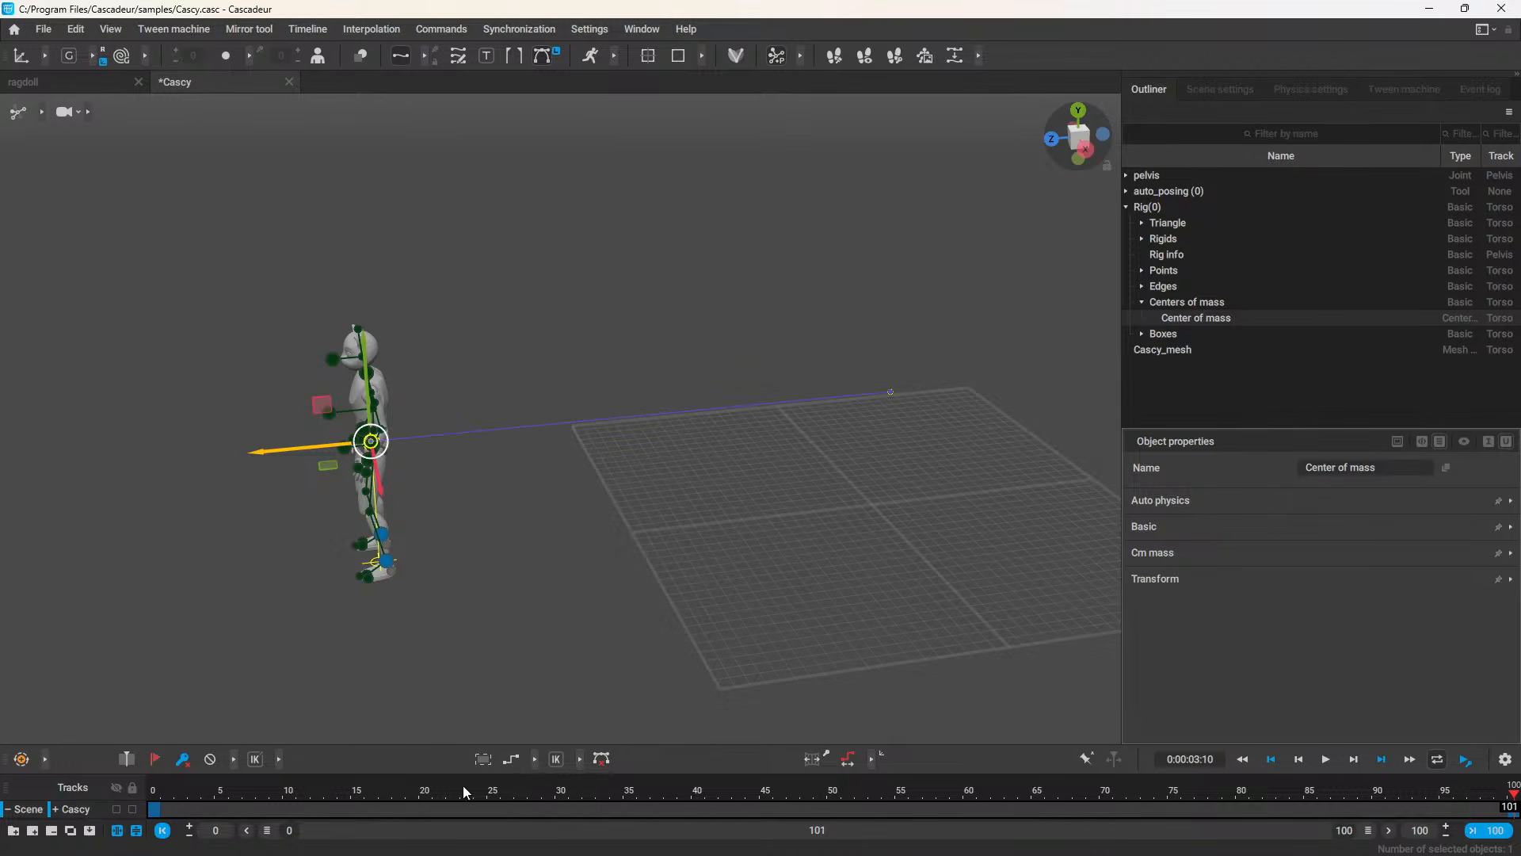
click(535, 758)
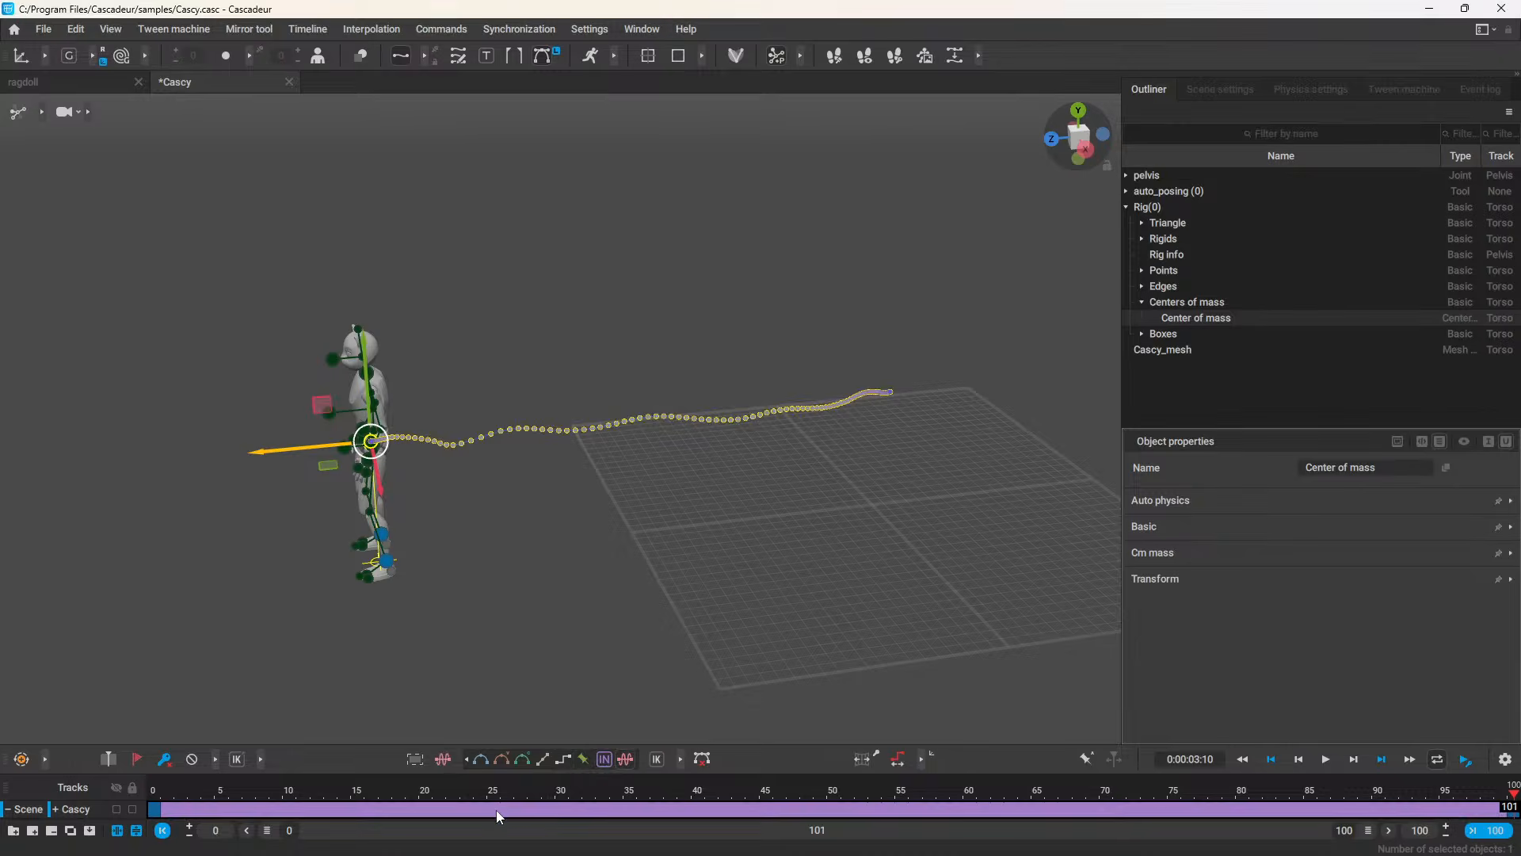
click(152, 791)
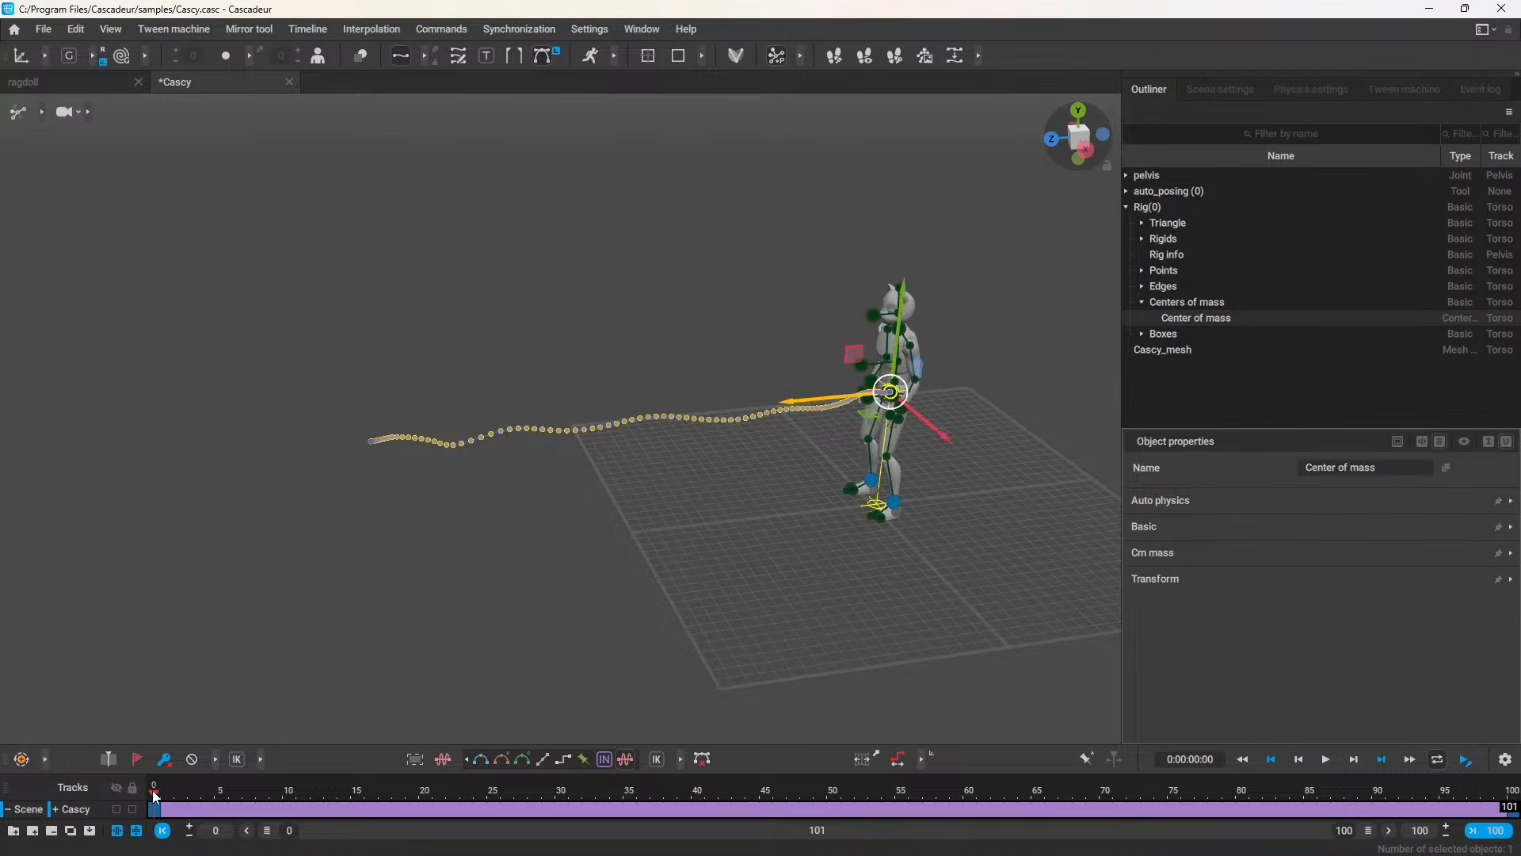
key(space)
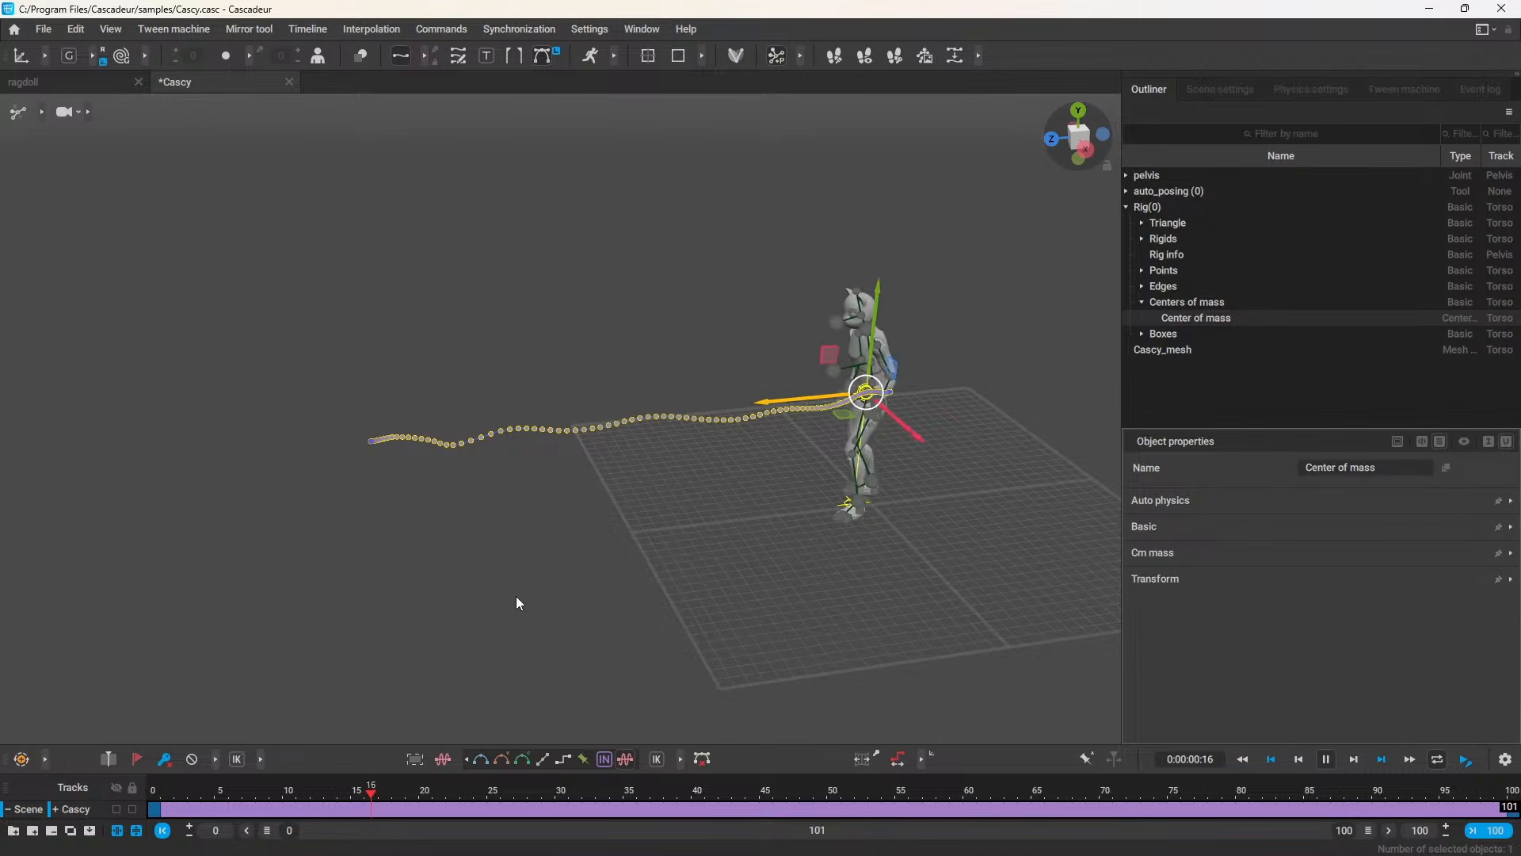
scroll(587, 599, up, 3)
alt+drag(738, 665, 737, 636)
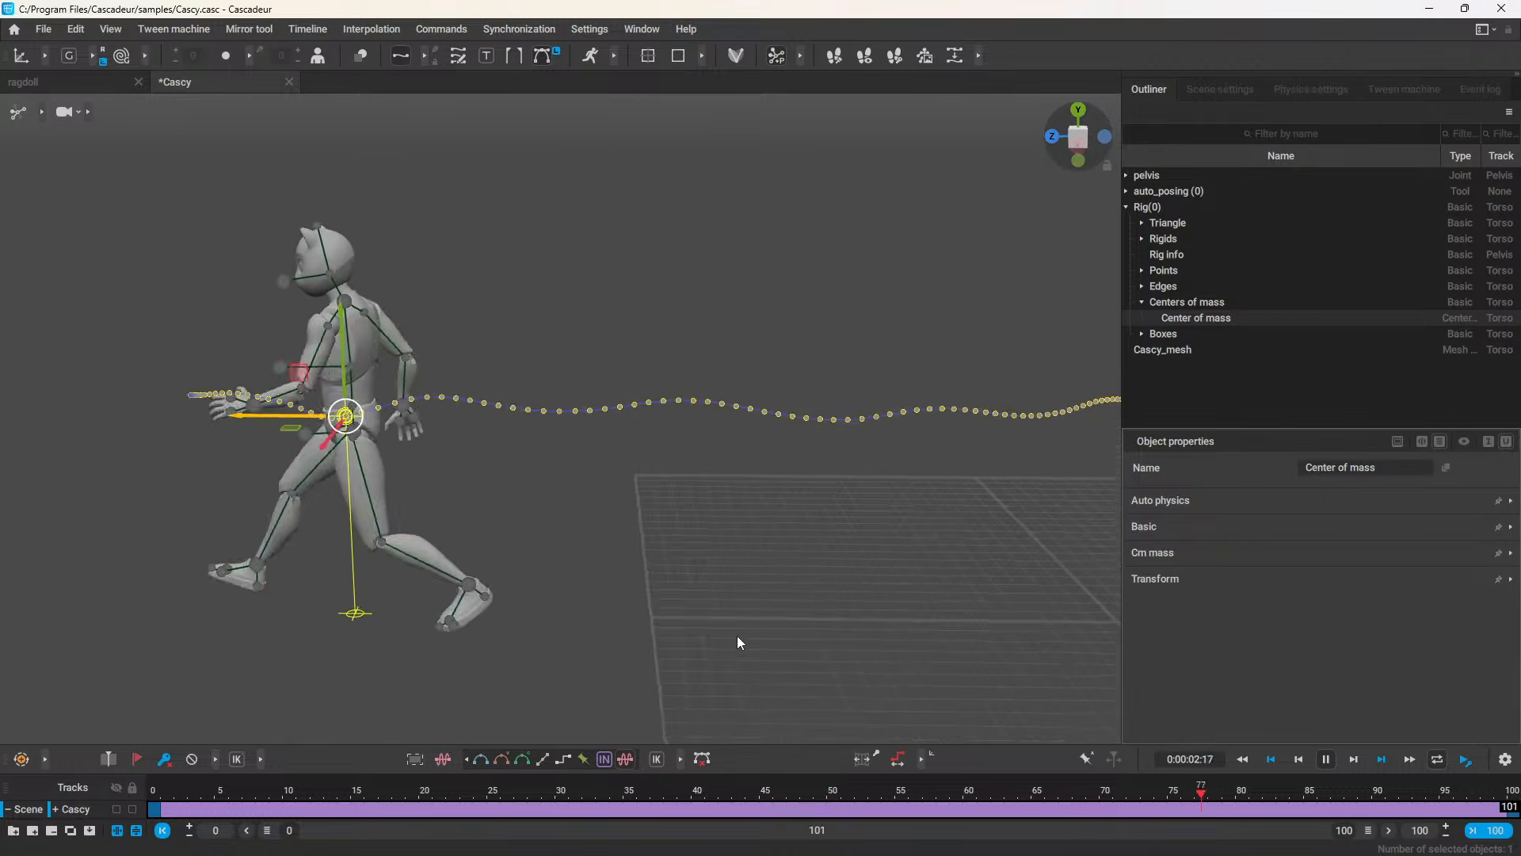
alt+middle_drag(737, 635, 659, 591)
scroll(696, 639, down, 3)
key(space)
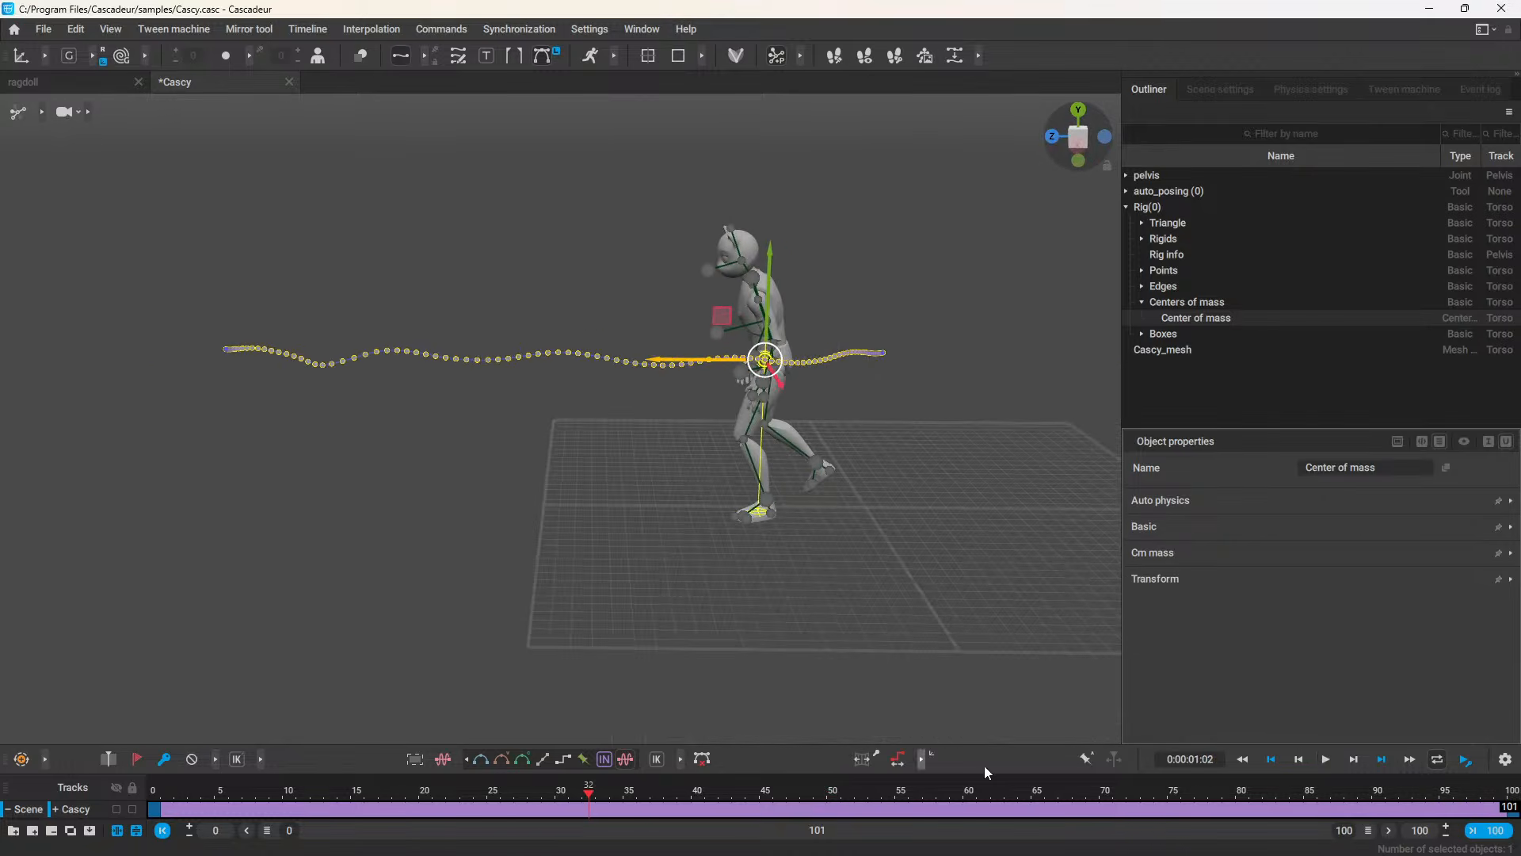
Step: Shorten the inbetweening interval by shifting the end keyframe to frame 61, and play the animation from frame 0
shift+drag(1513, 820, 1051, 822)
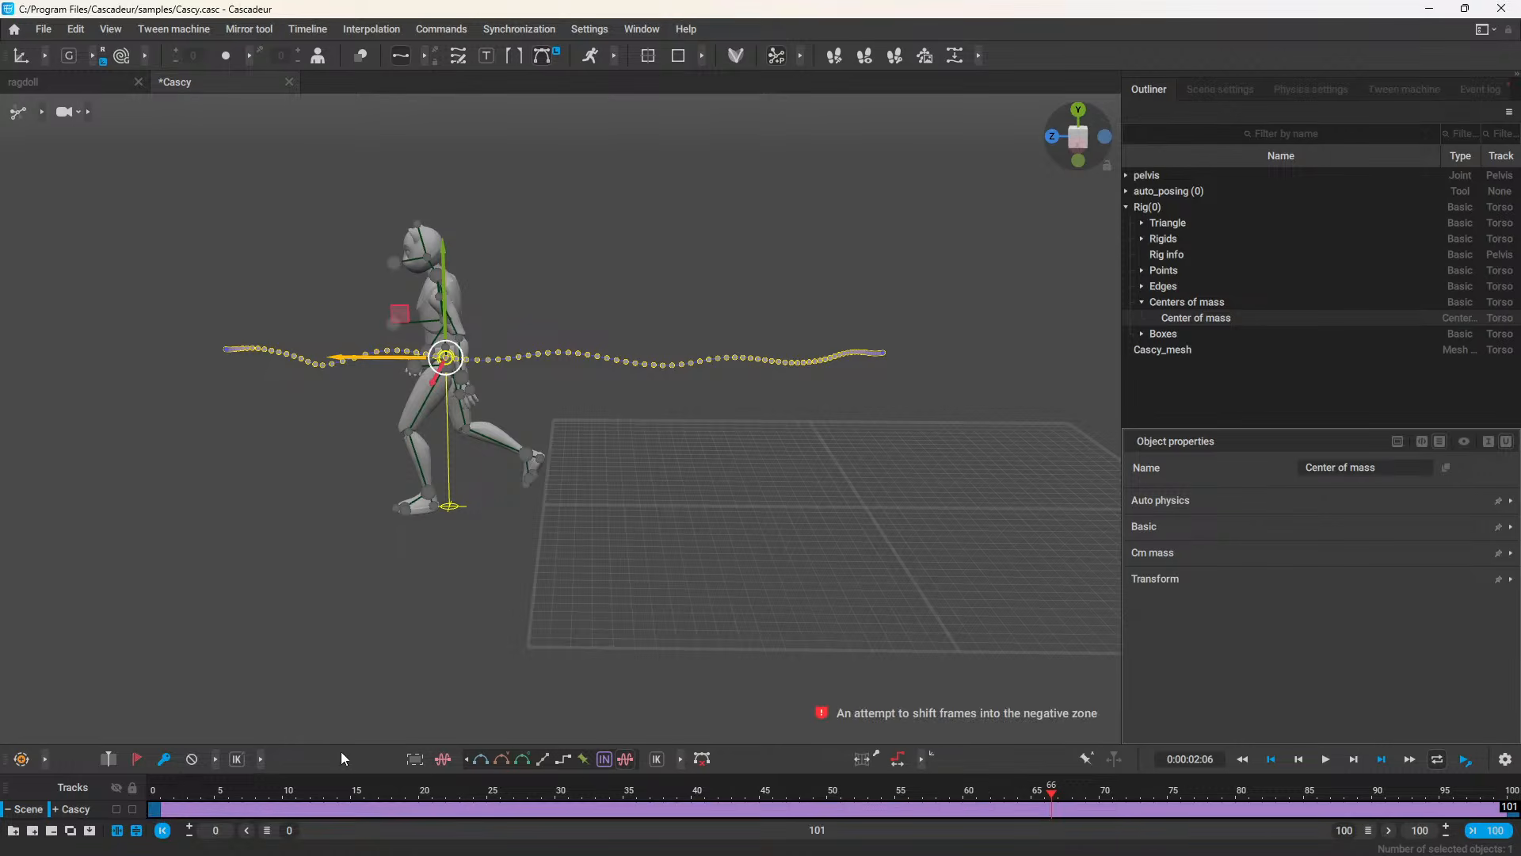
shift+drag(1515, 806, 984, 816)
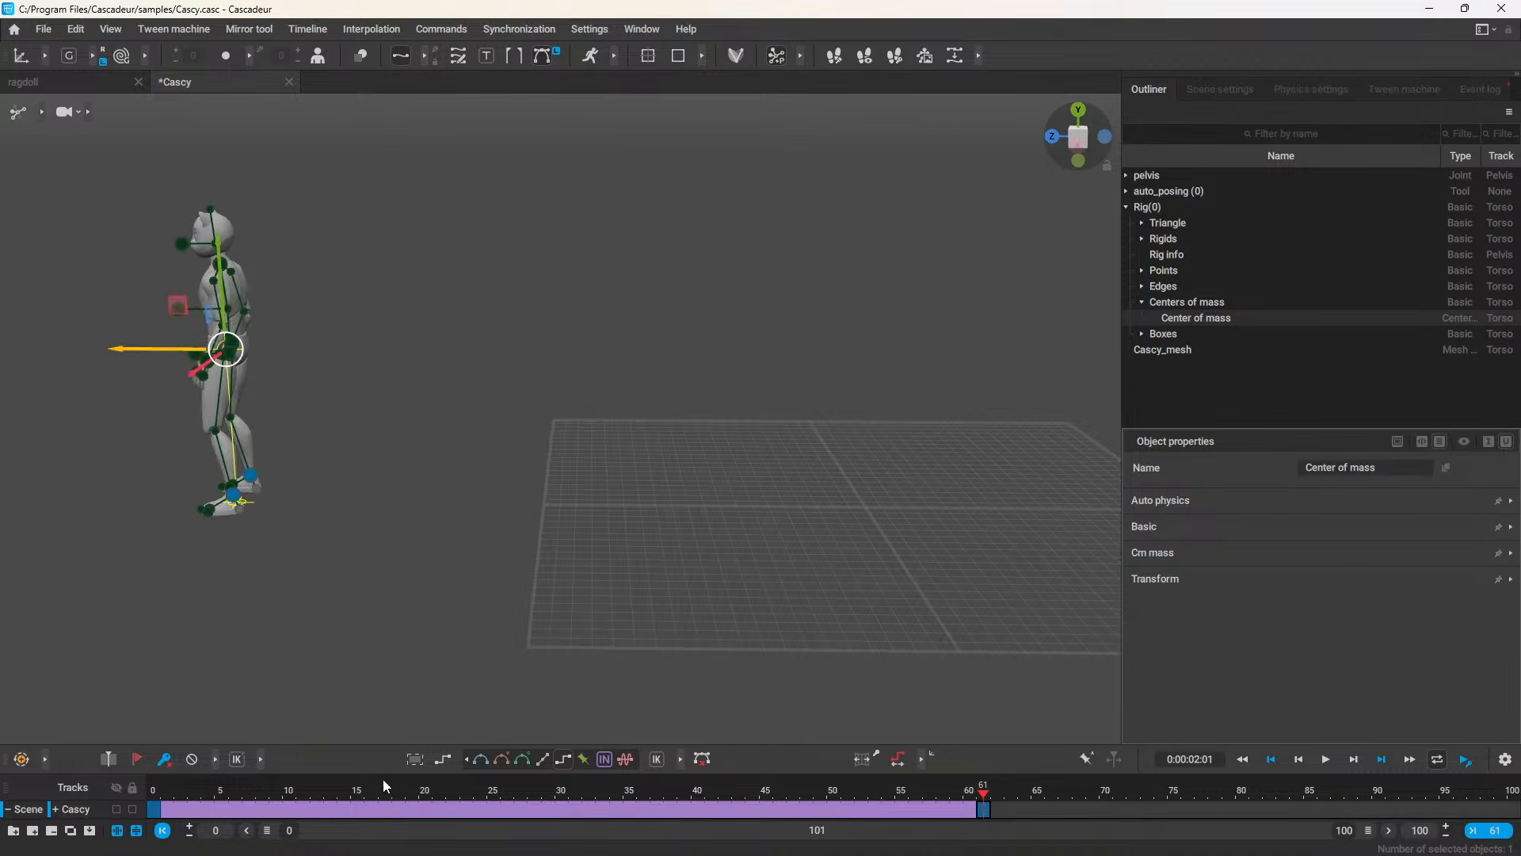
click(154, 790)
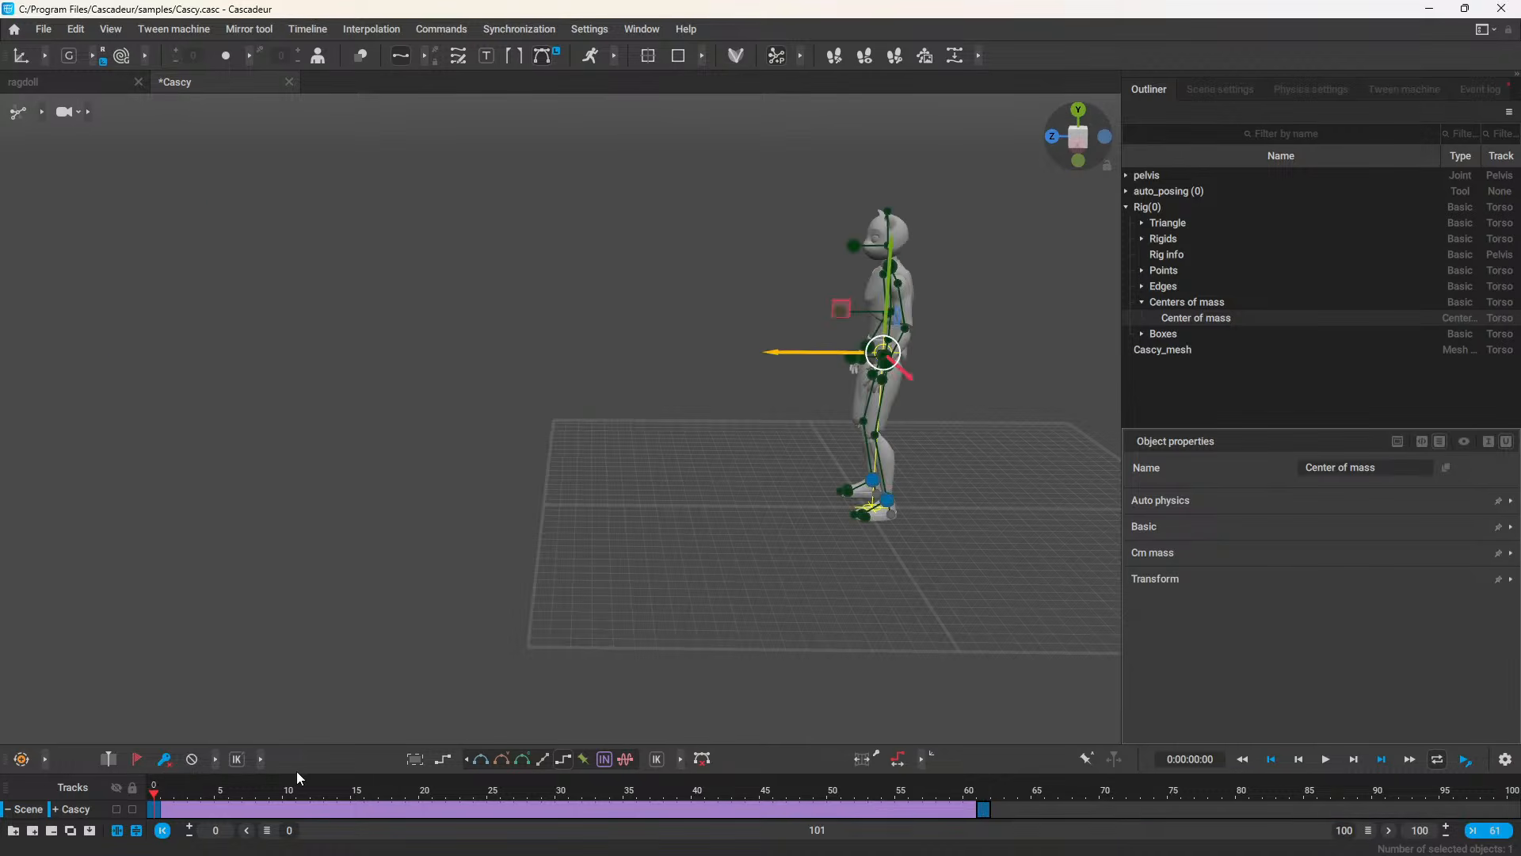
key(space)
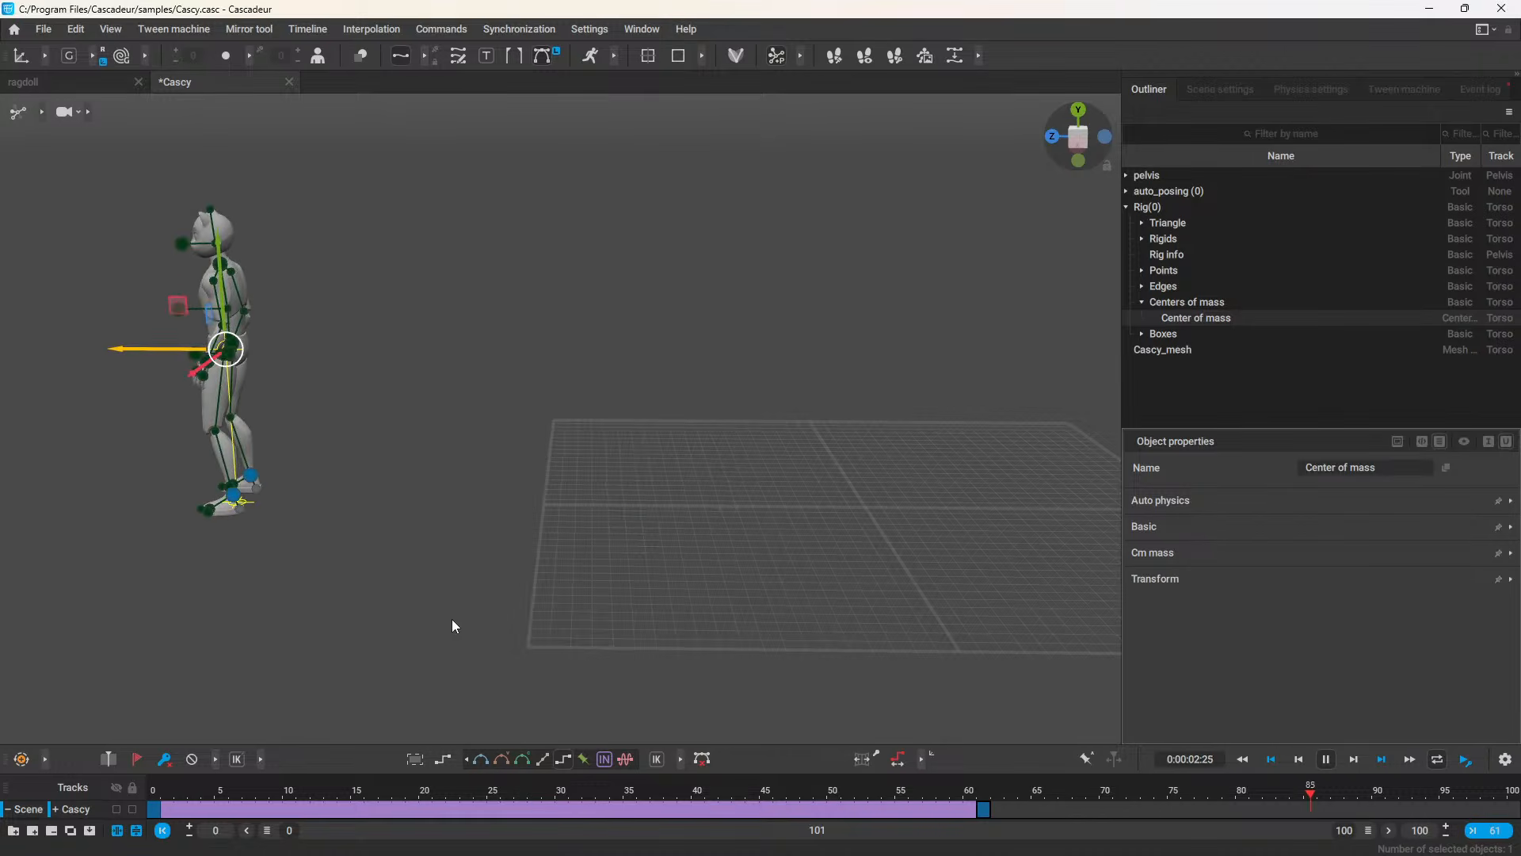
key(space)
Step: Lengthen the inbetweening interval by inserting 12 frames at frame 28
click(521, 792)
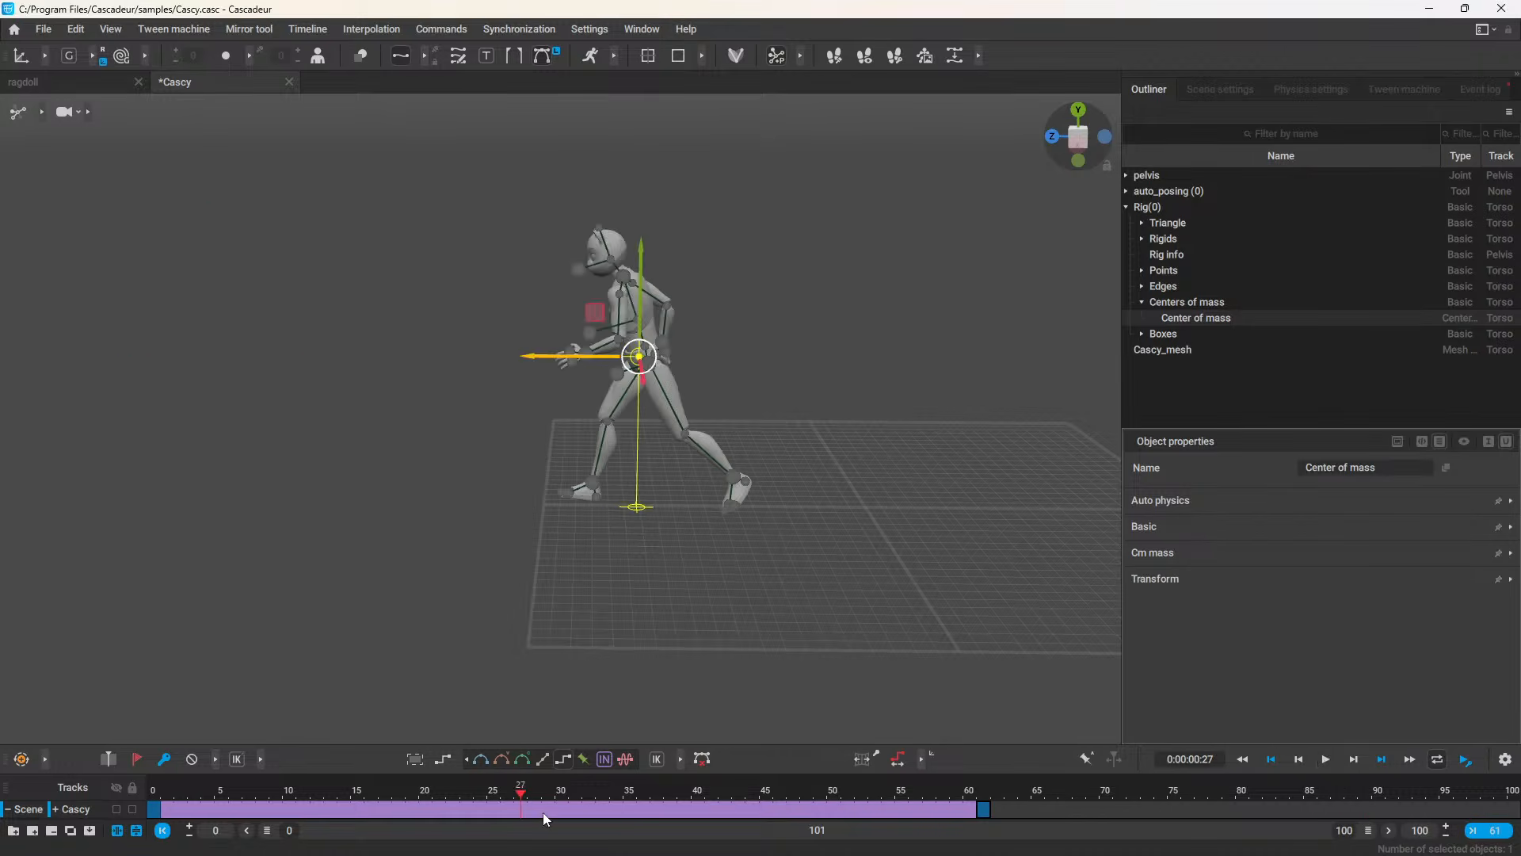
click(540, 809)
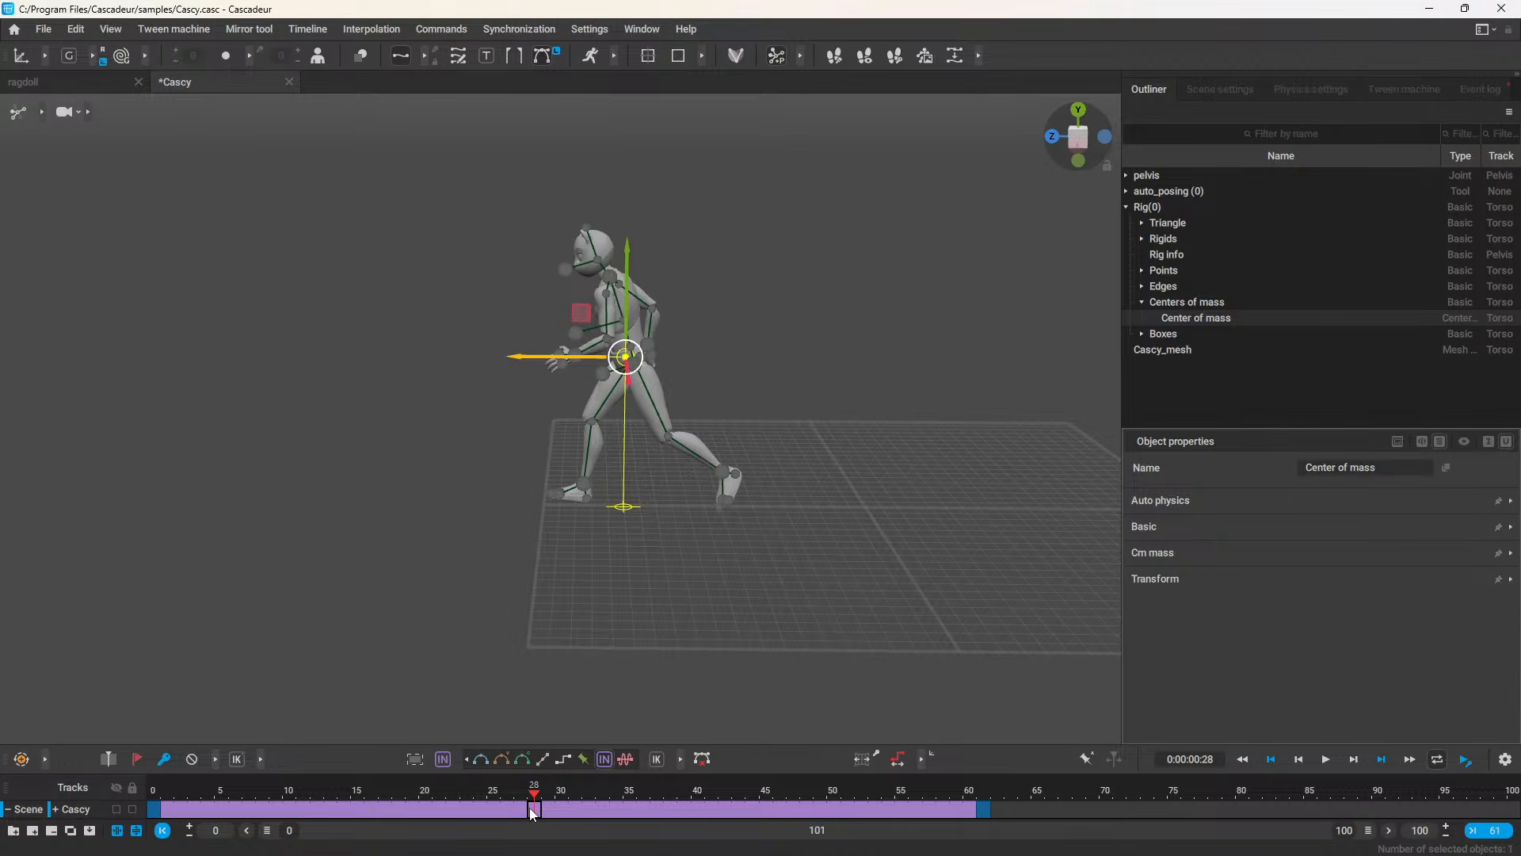
key(plus)
key(plus)
key(plus)
key(plus)
key(plus)
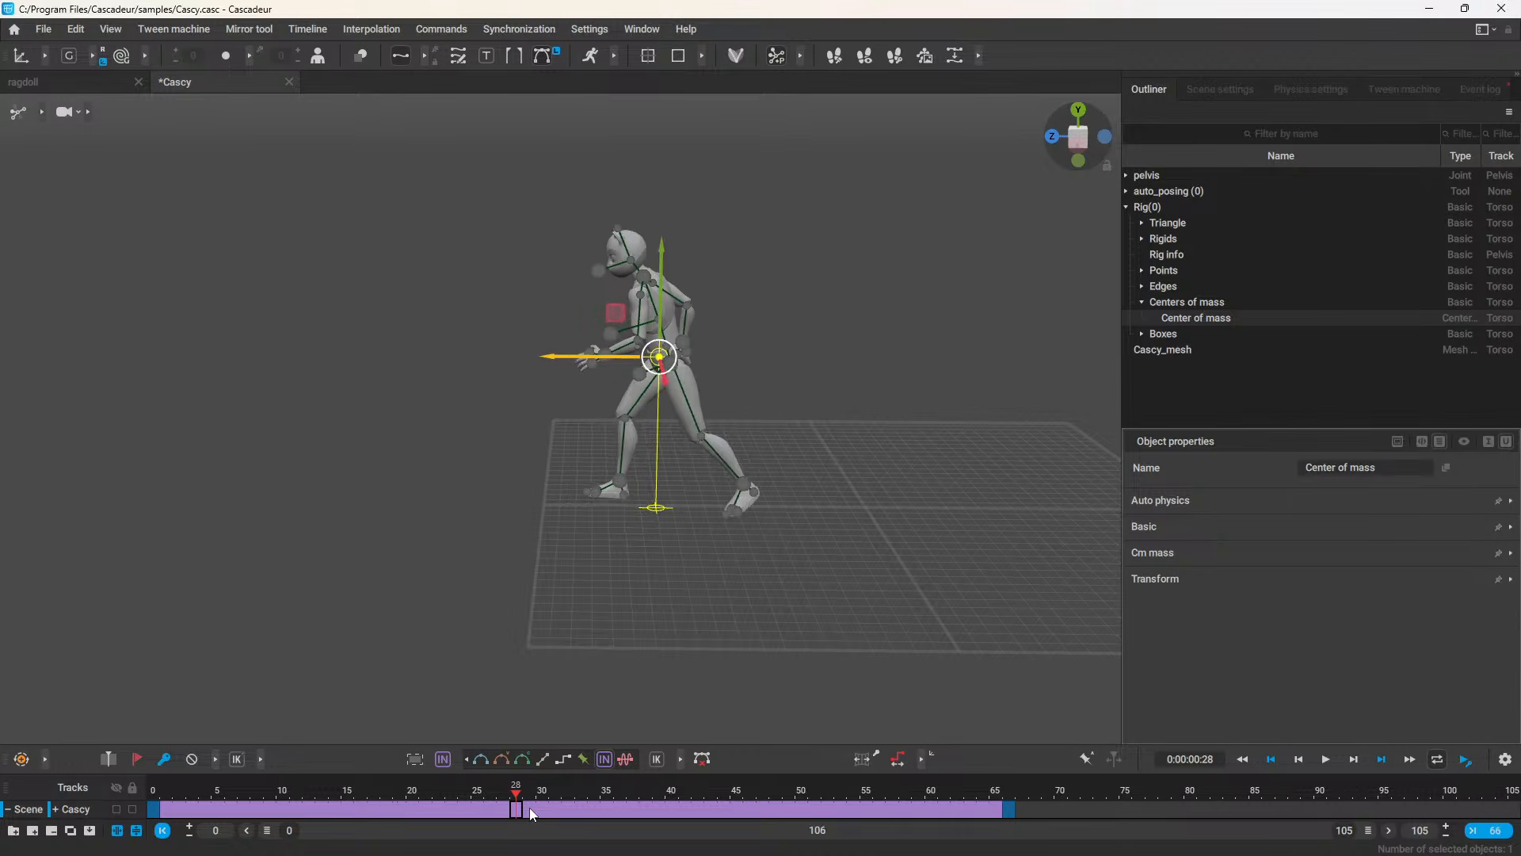
key(plus)
key(plus)
key(plus)
key(plus)
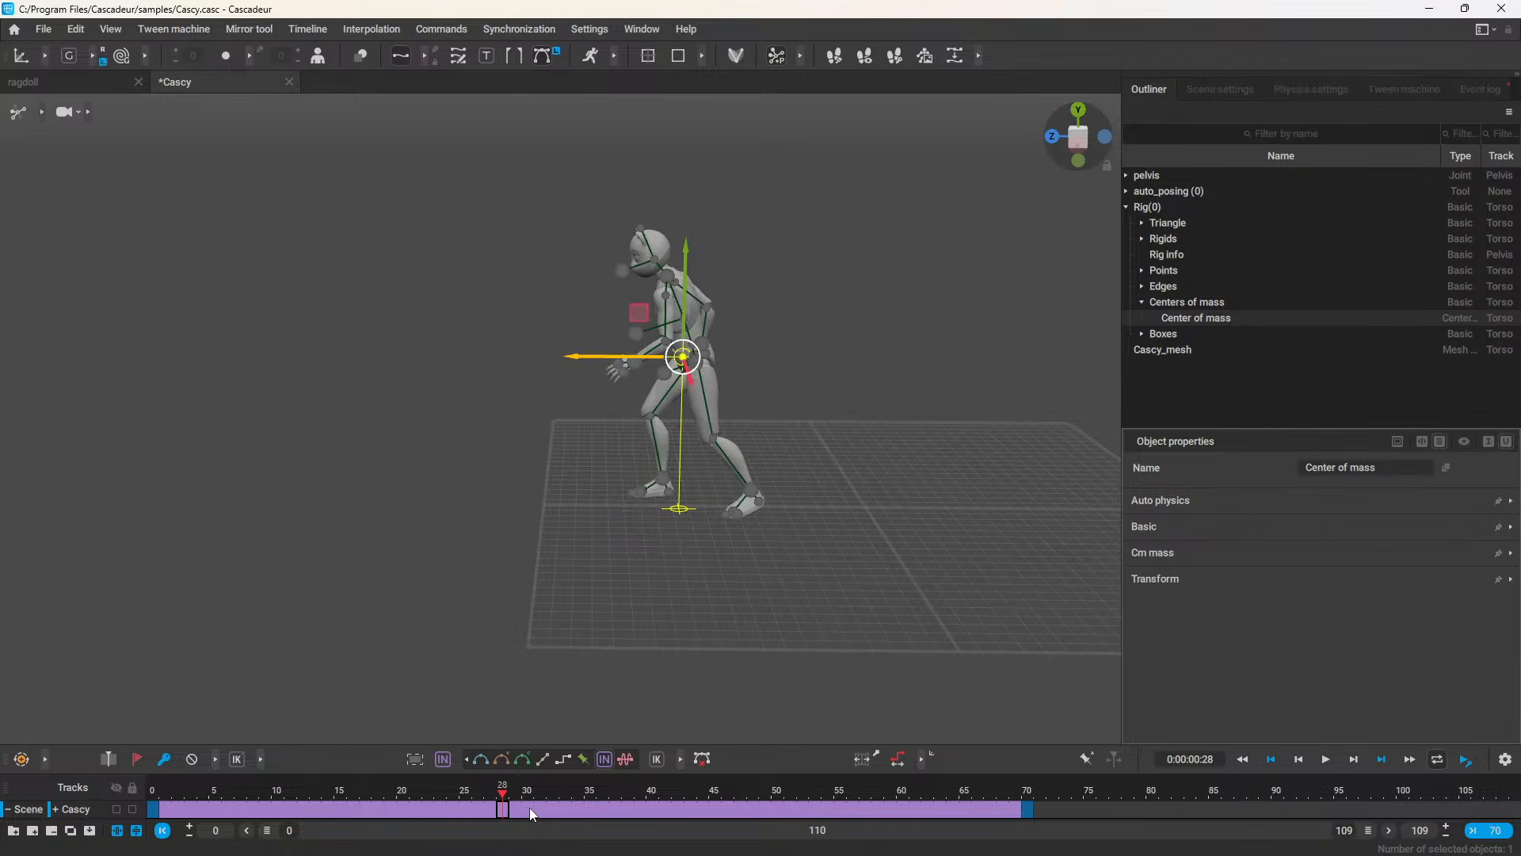
key(plus)
key(plus)
key(plus)
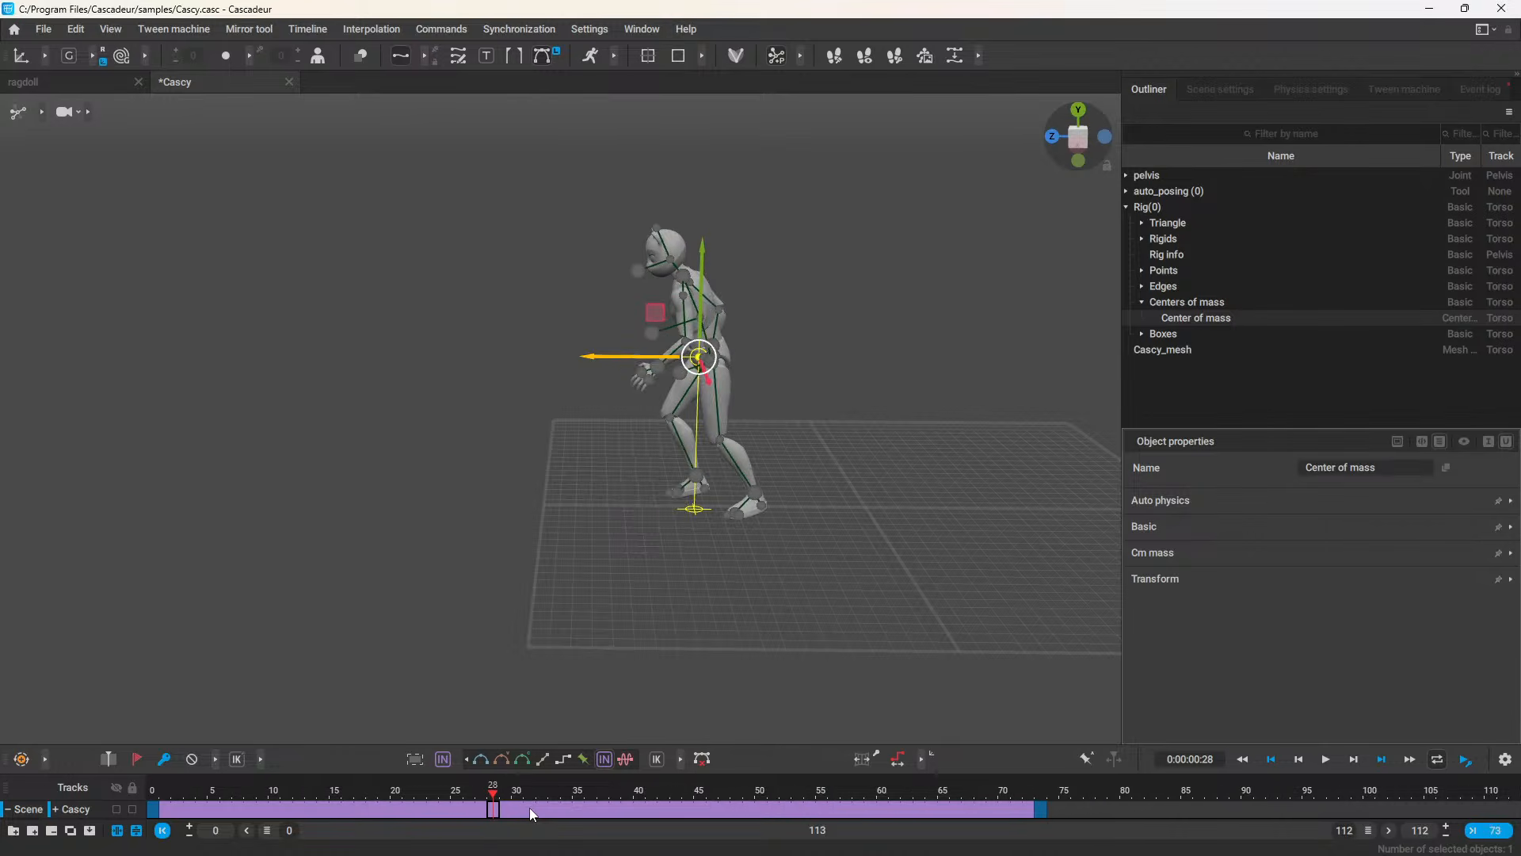
Step: Extend the inbetweening interval by moving its end keyframe to frame 86
click(1032, 811)
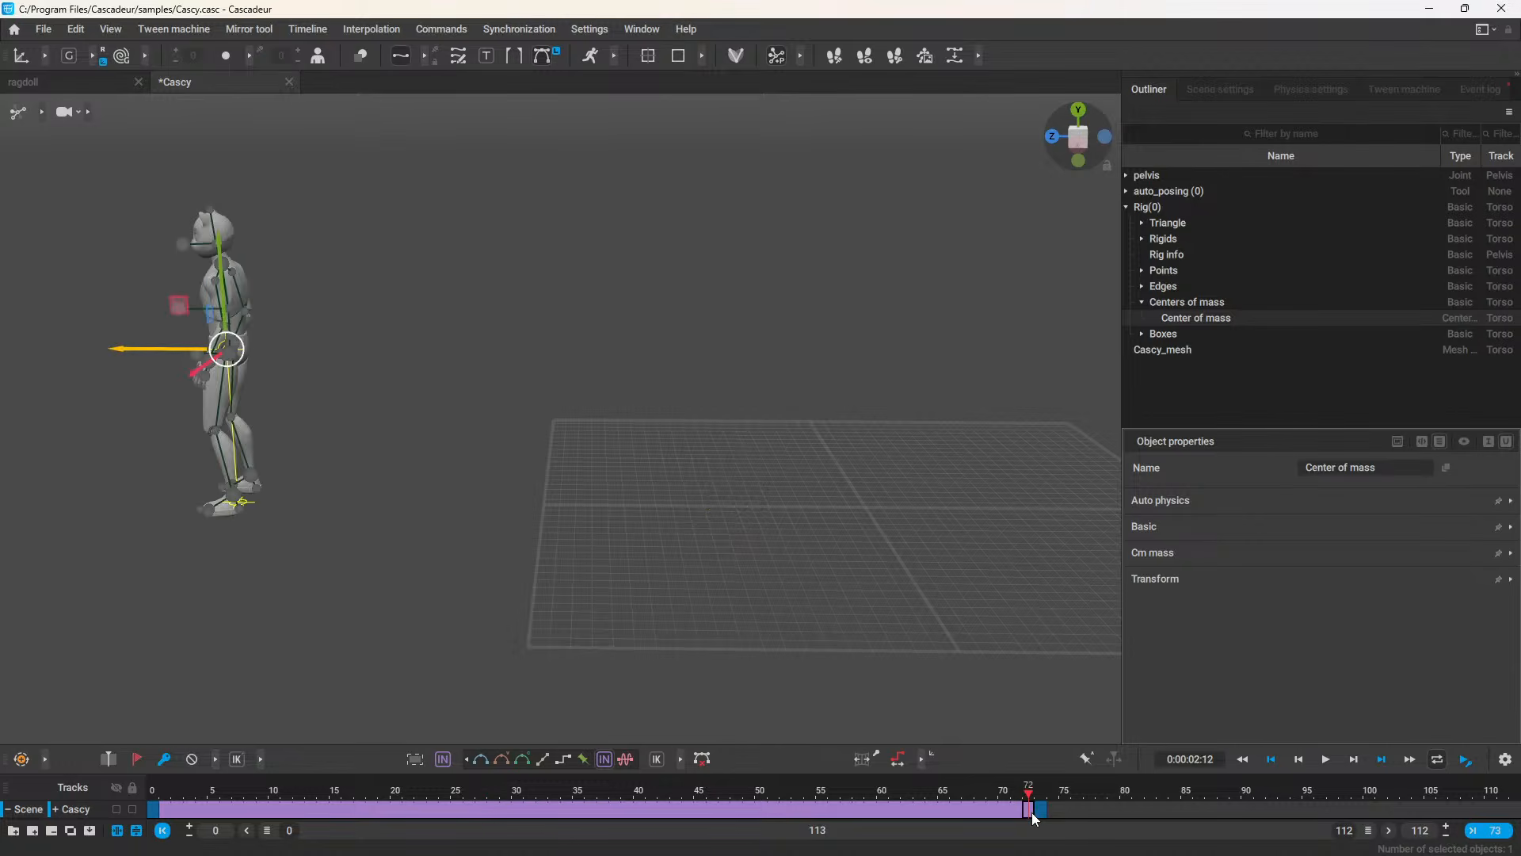
click(1039, 814)
middle_drag(1039, 814, 1202, 811)
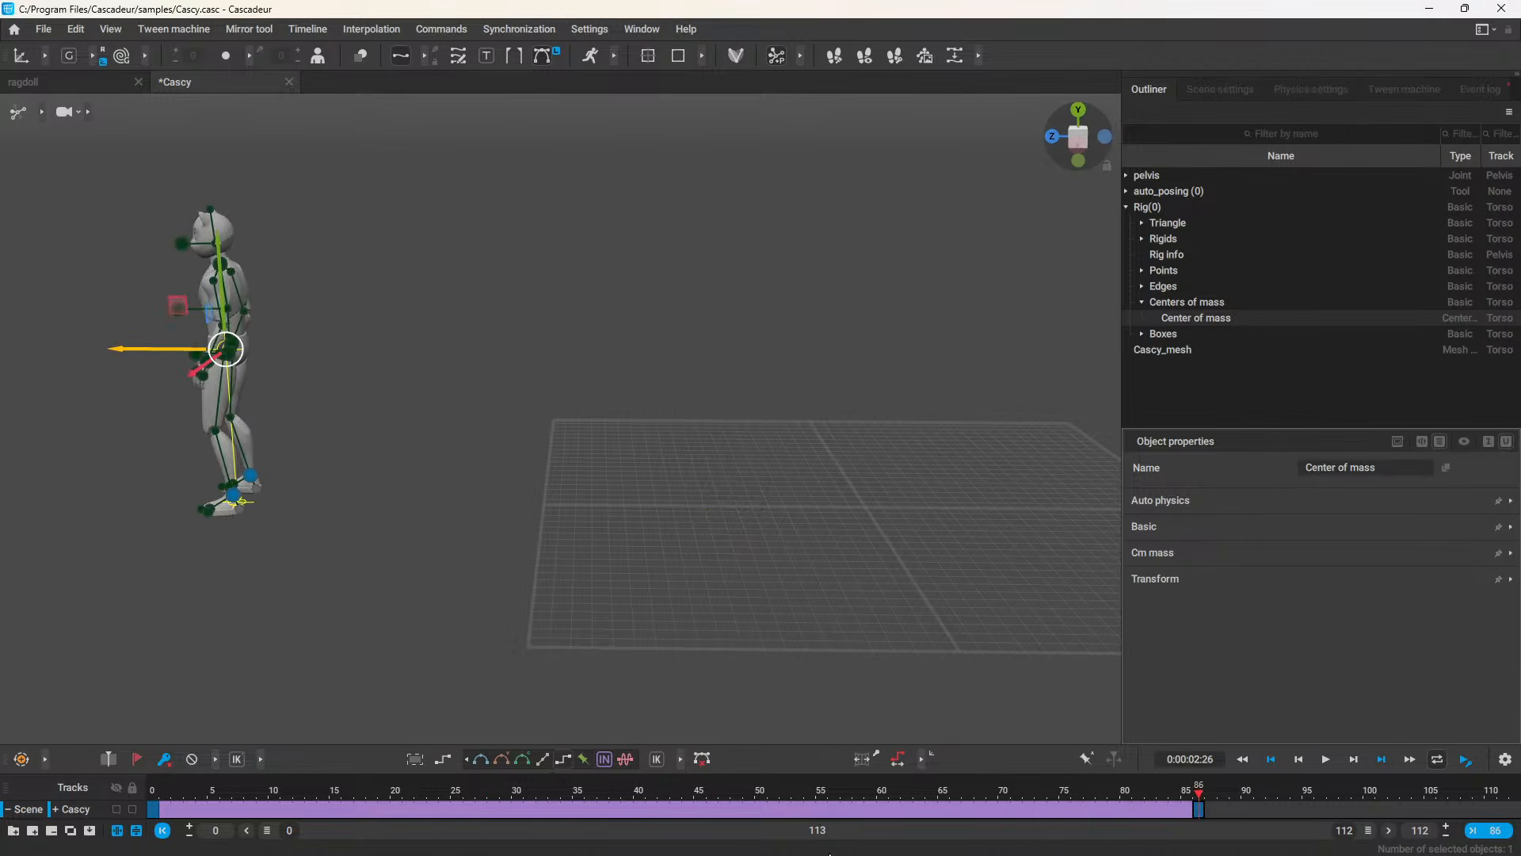
Step: Set the AI description of the inbetweening interval to Run
right_click(851, 811)
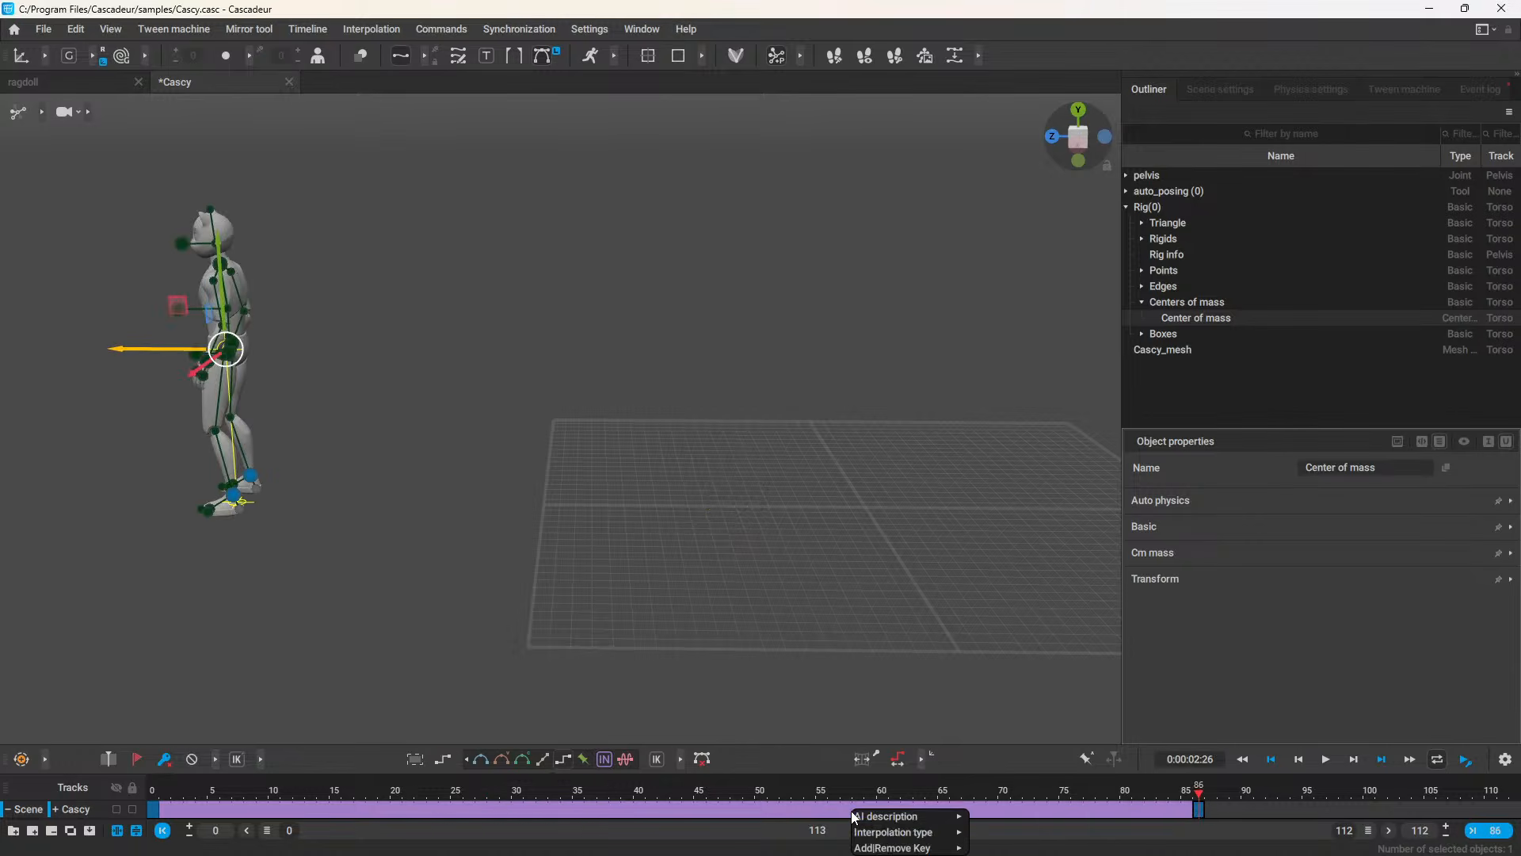
mouse_move(877, 810)
right_click(795, 809)
mouse_move(828, 817)
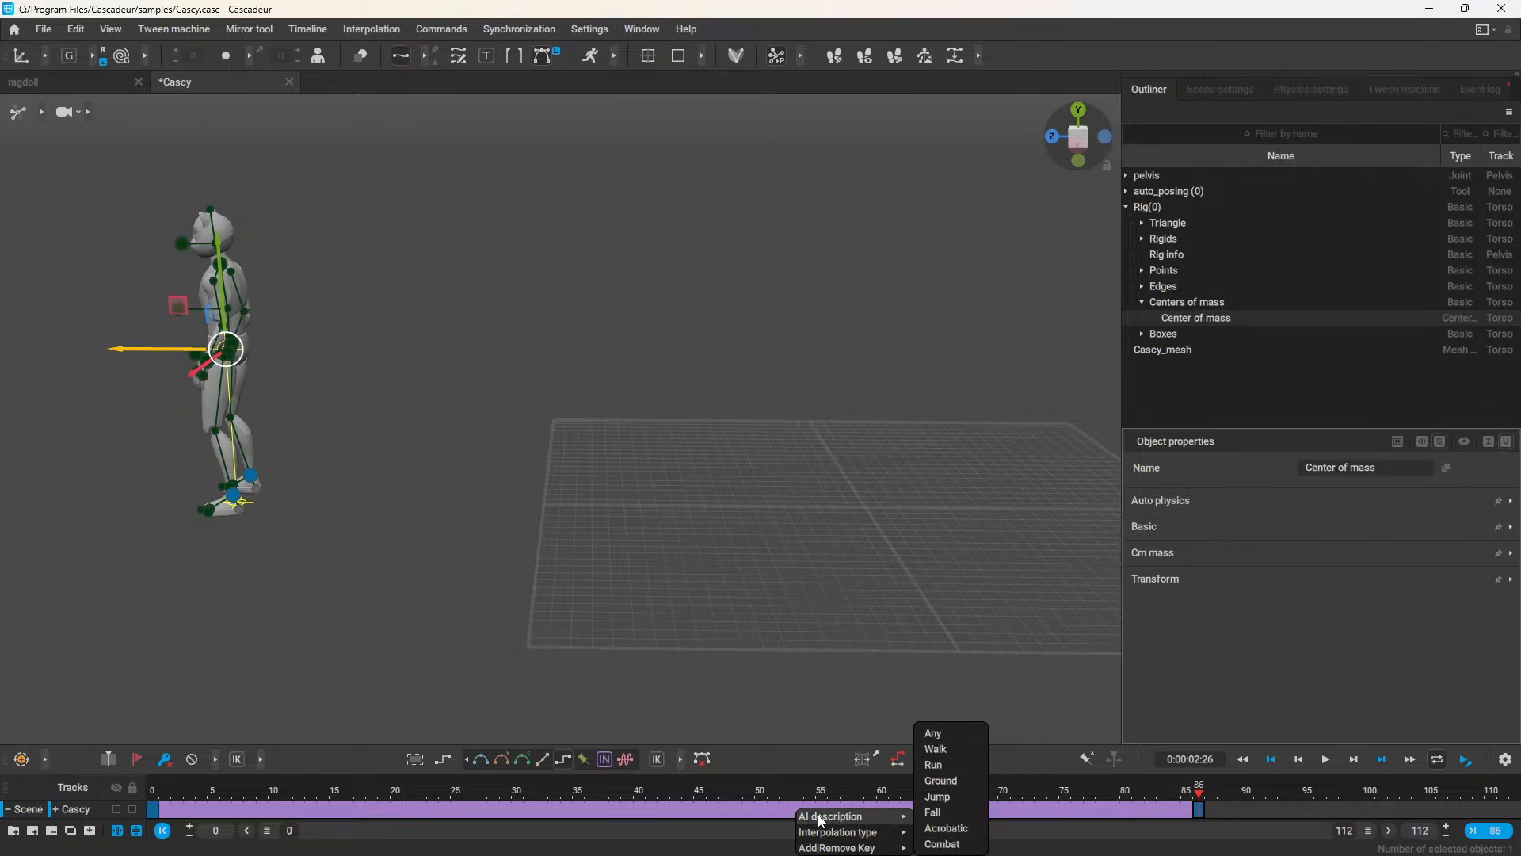
click(932, 765)
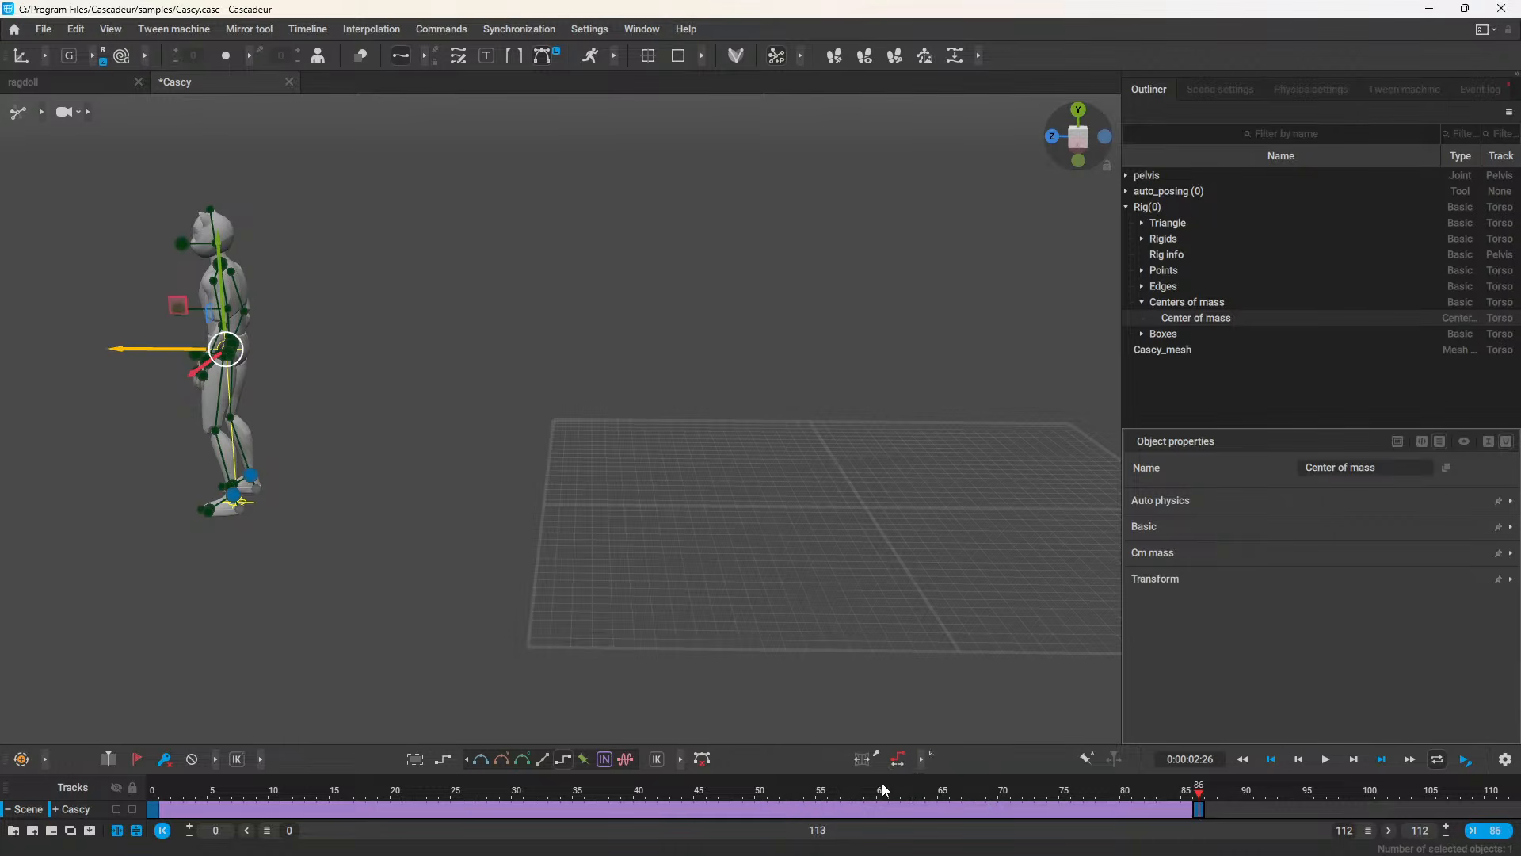
Step: Set the AI description of the inbetweening interval to Run and play the animation to review the motion
click(734, 808)
right_click(634, 802)
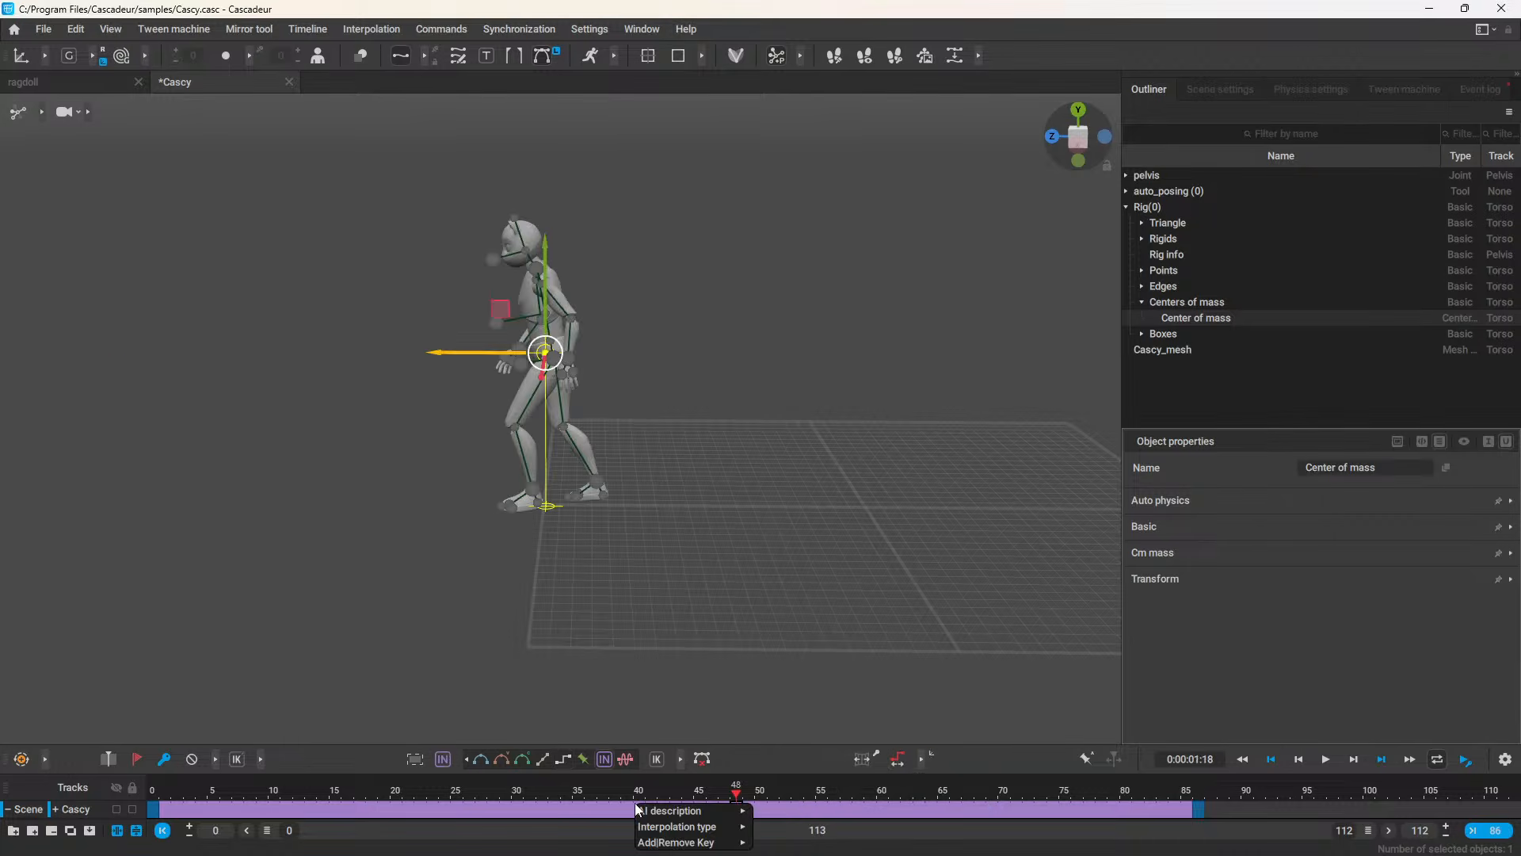
mouse_move(689, 811)
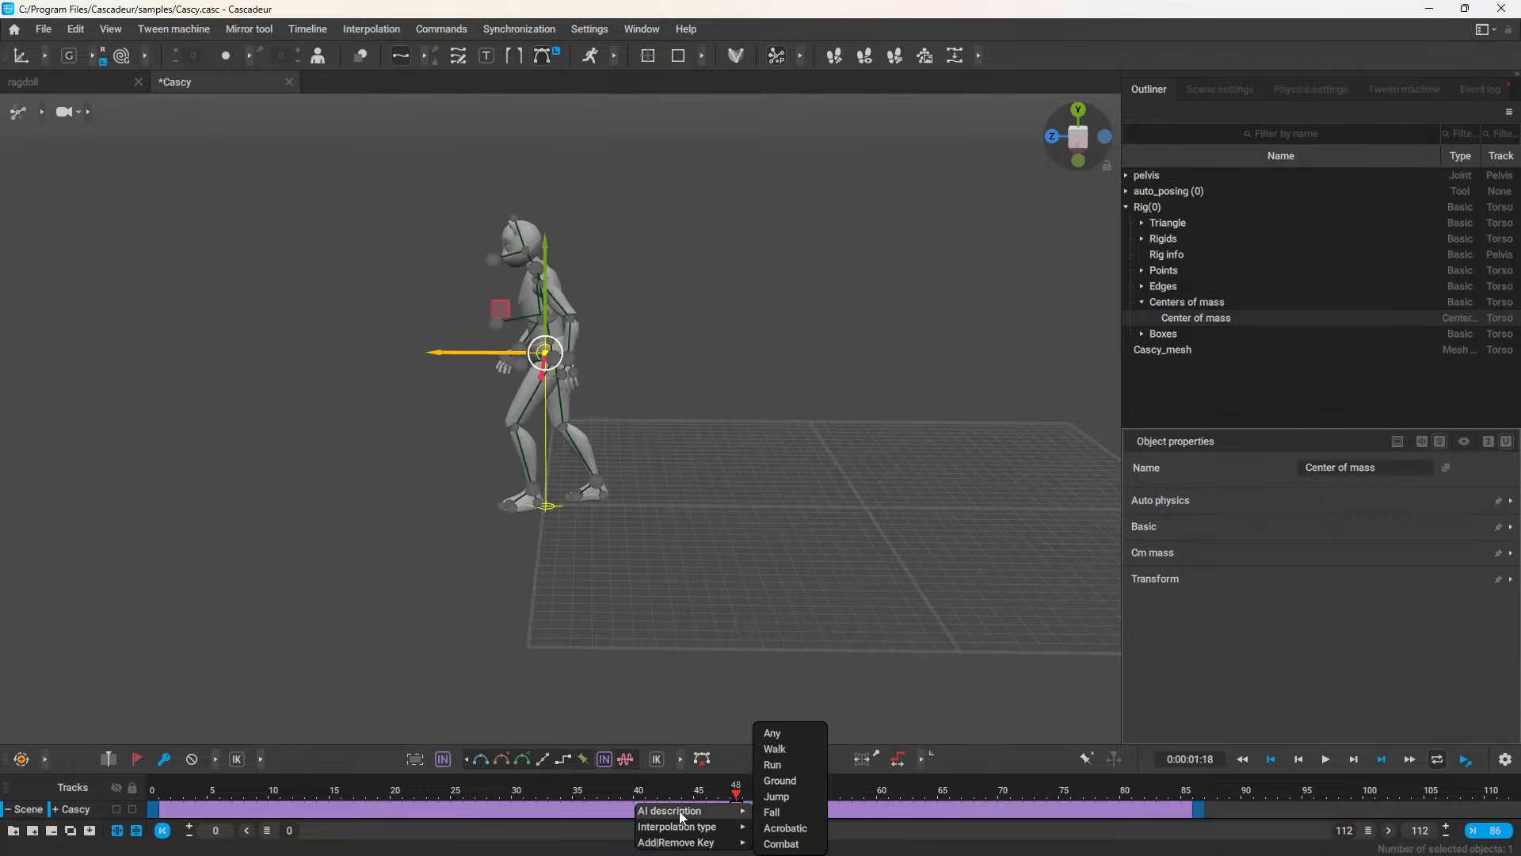
click(788, 765)
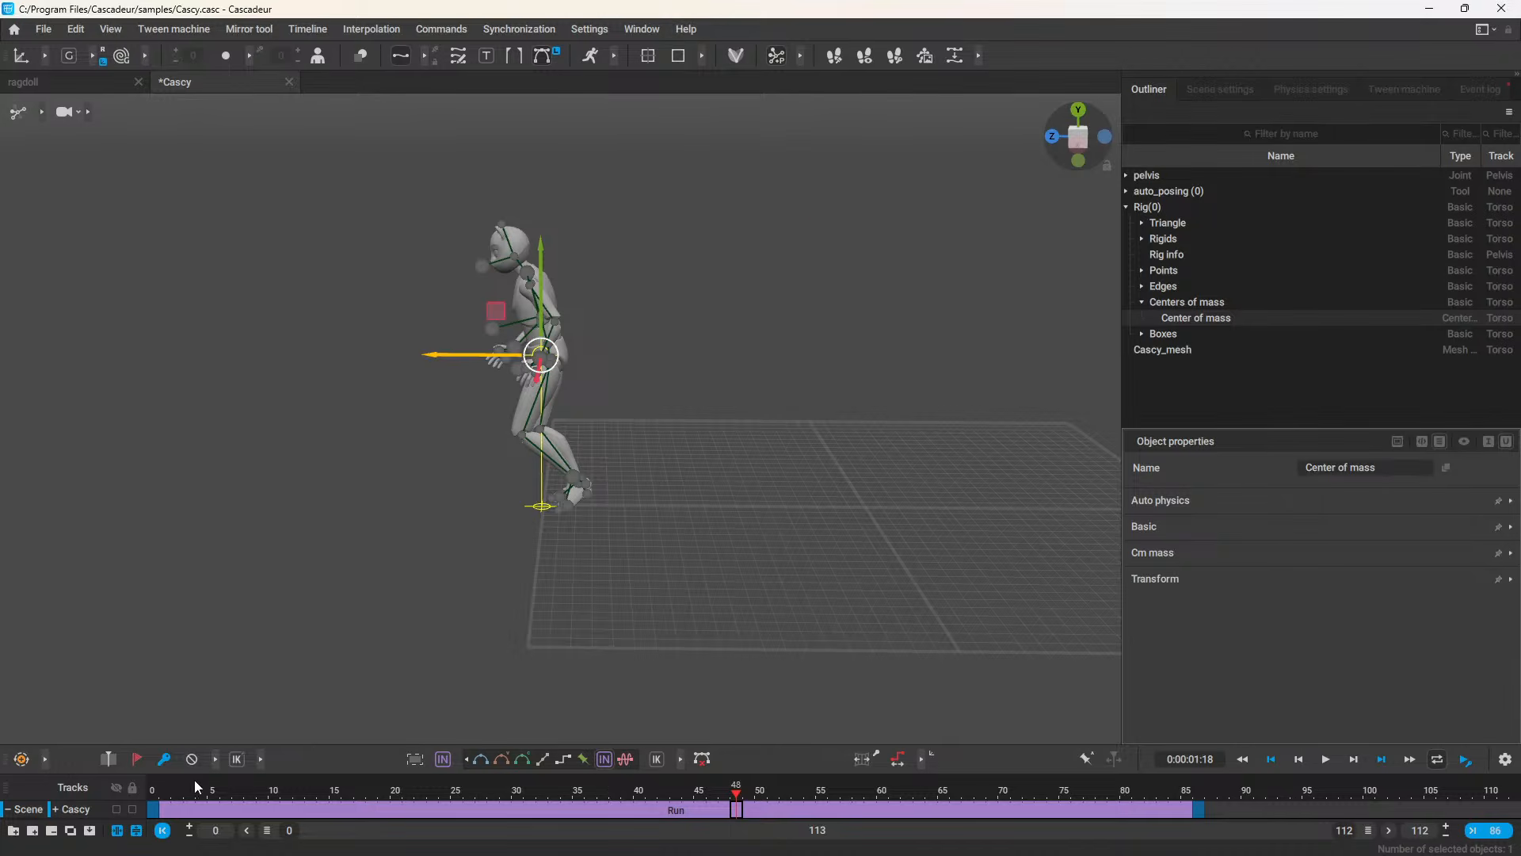
key(space)
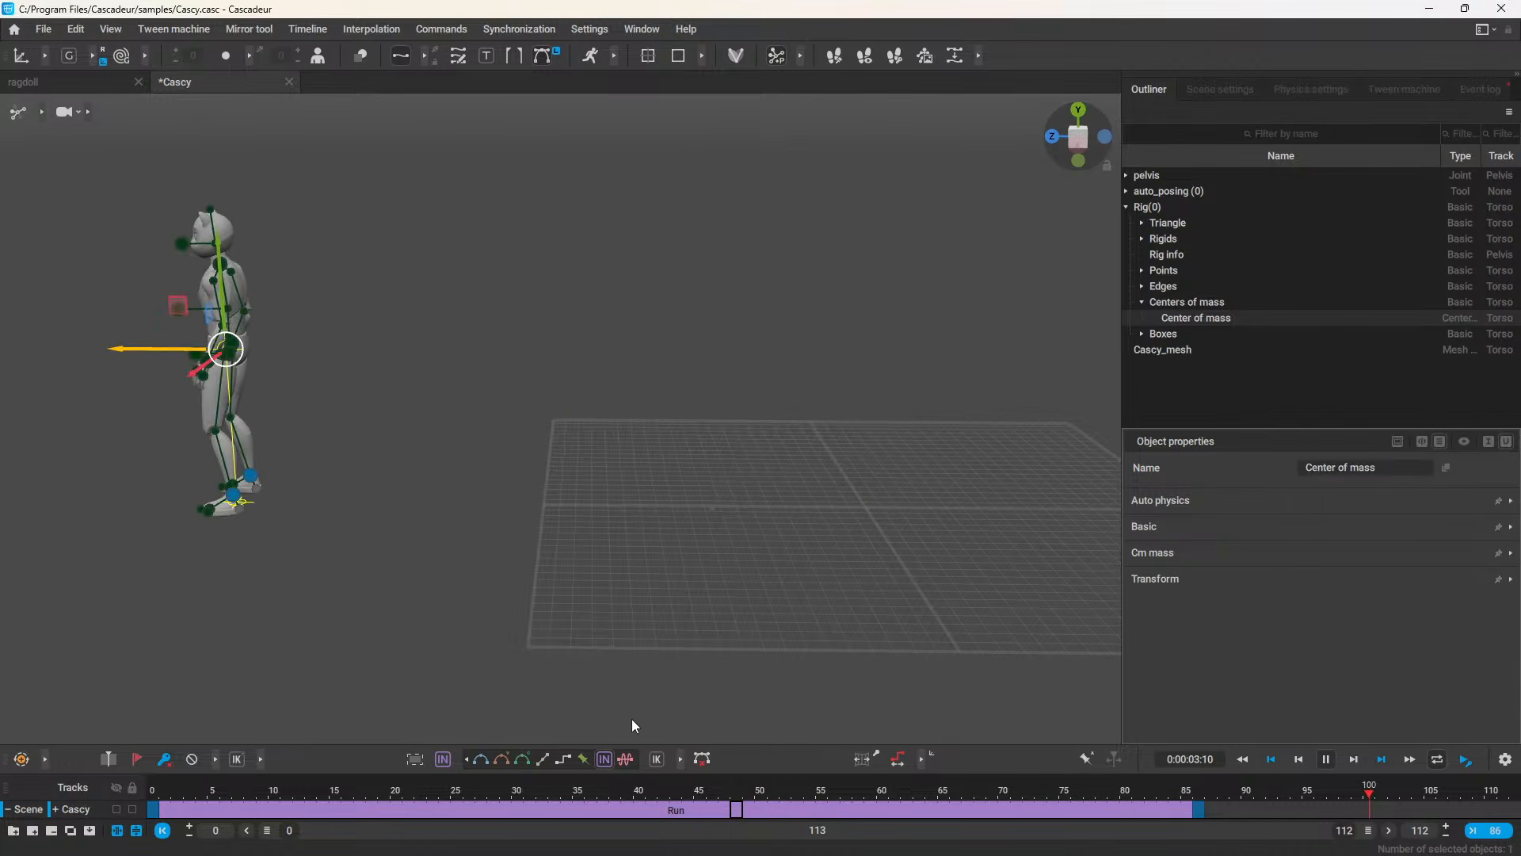
key(space)
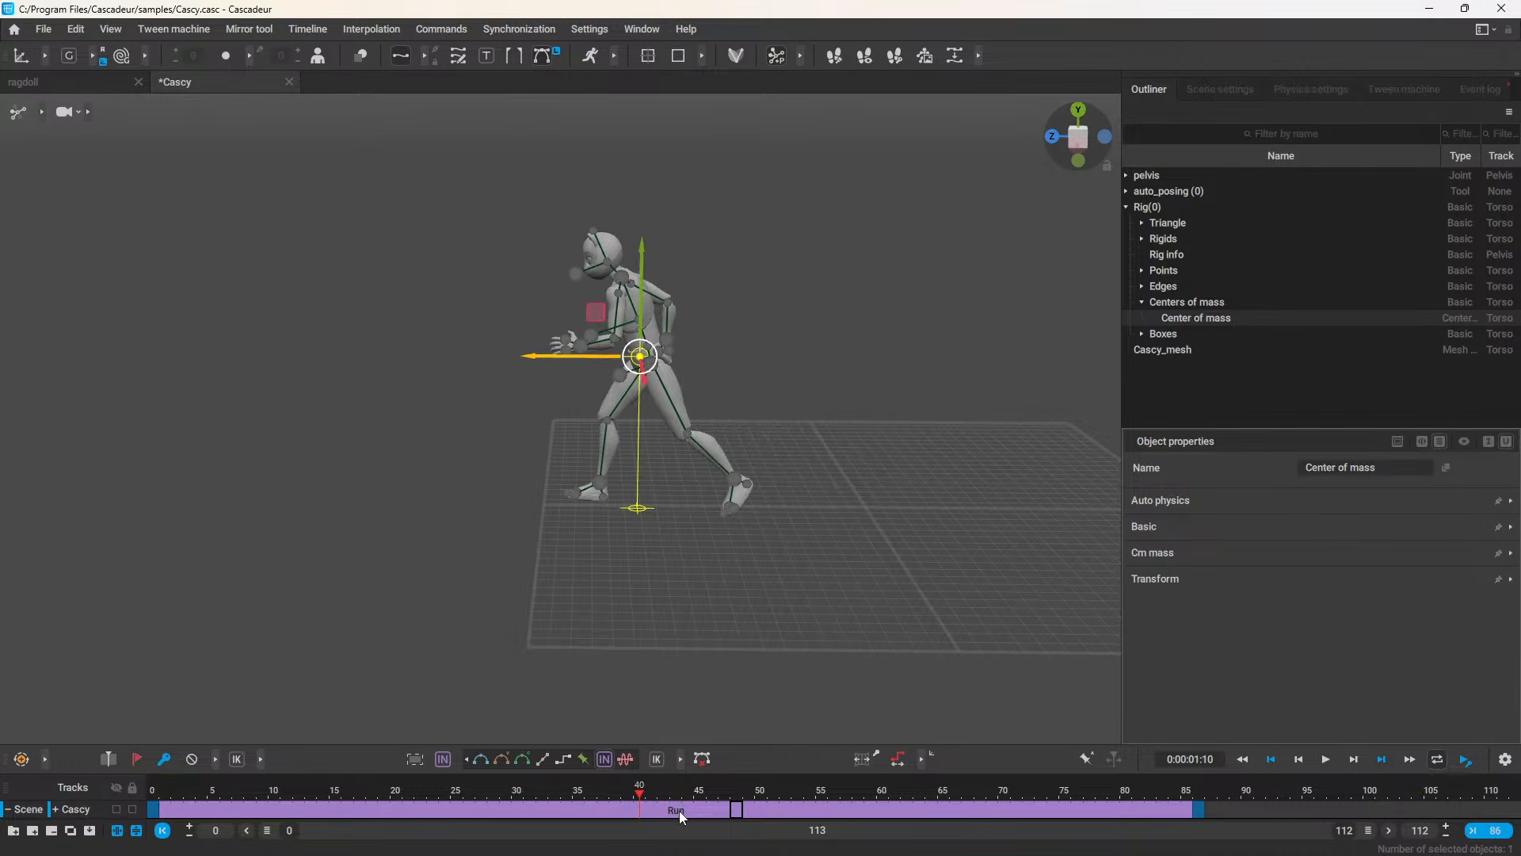
Step: Change the inbetweening interval's AI description to Walk with the playhead at frame 40
right_click(678, 811)
mouse_move(701, 817)
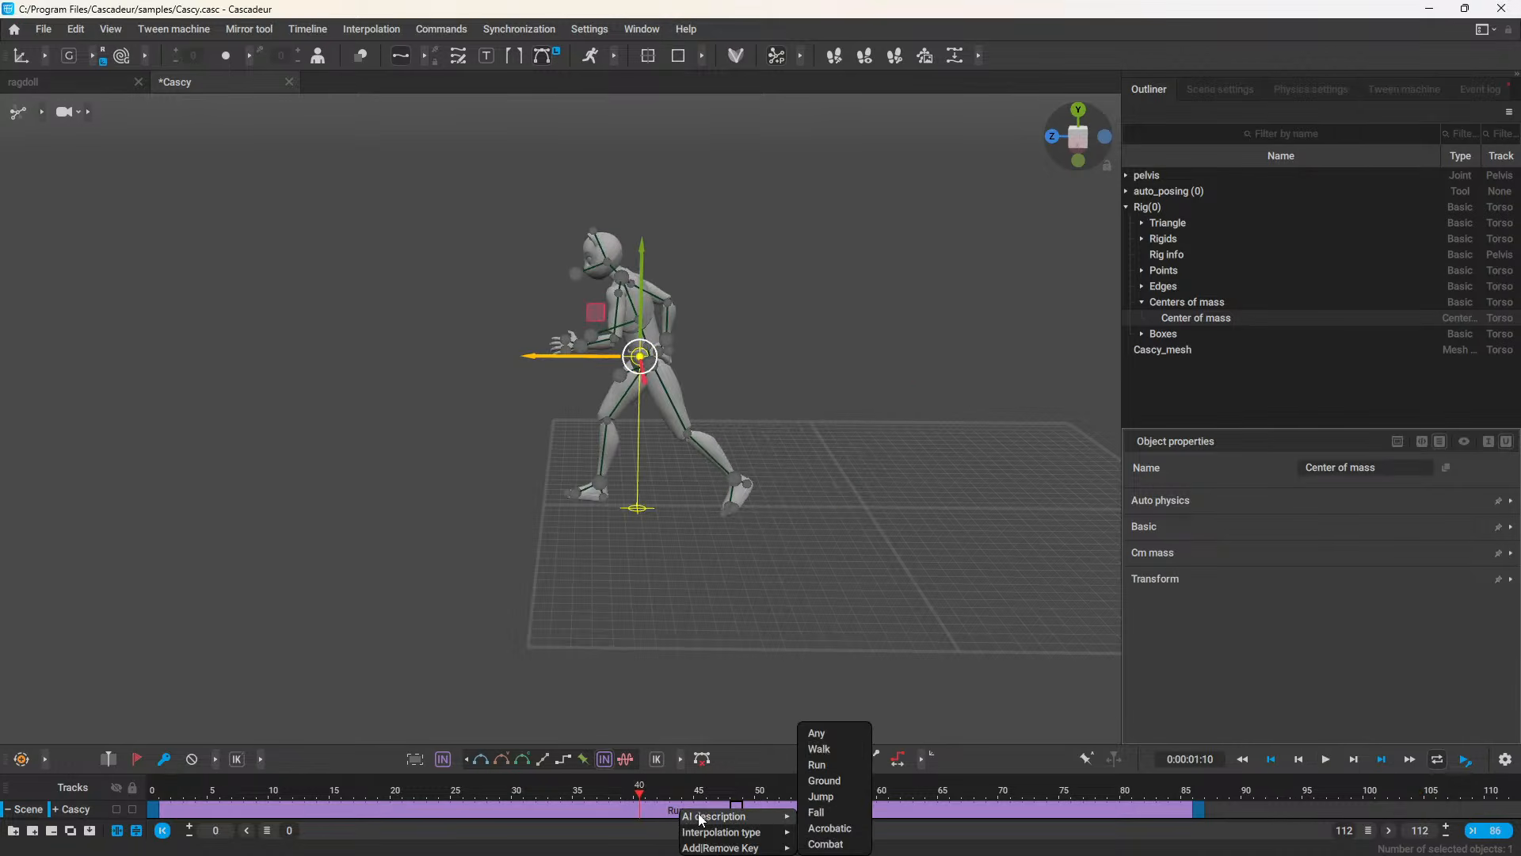
click(824, 750)
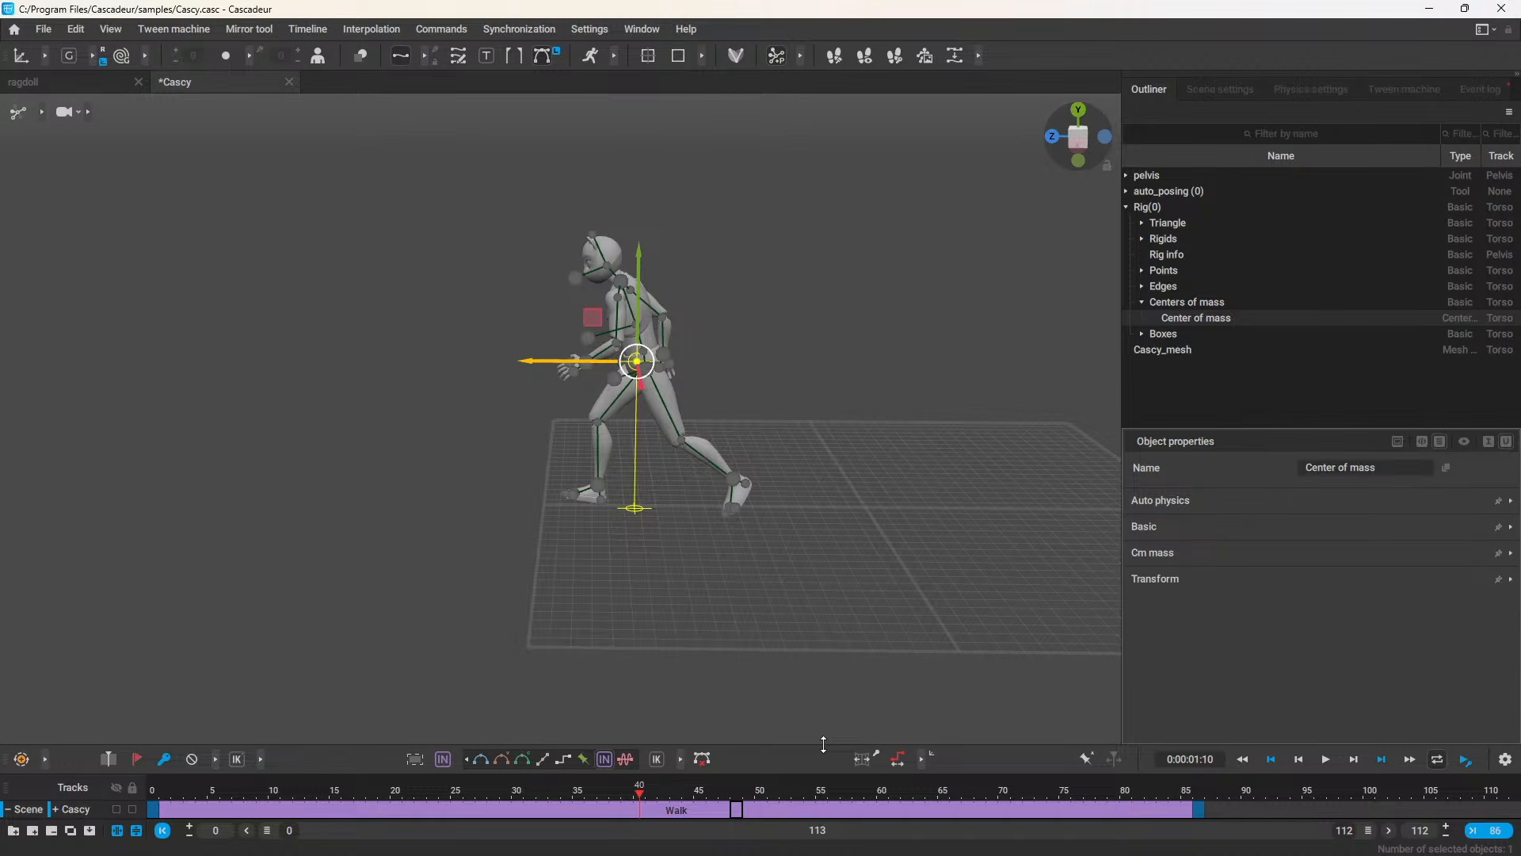
Step: Change the AI description of the inbetweening interval to Fall
right_click(679, 809)
mouse_move(713, 818)
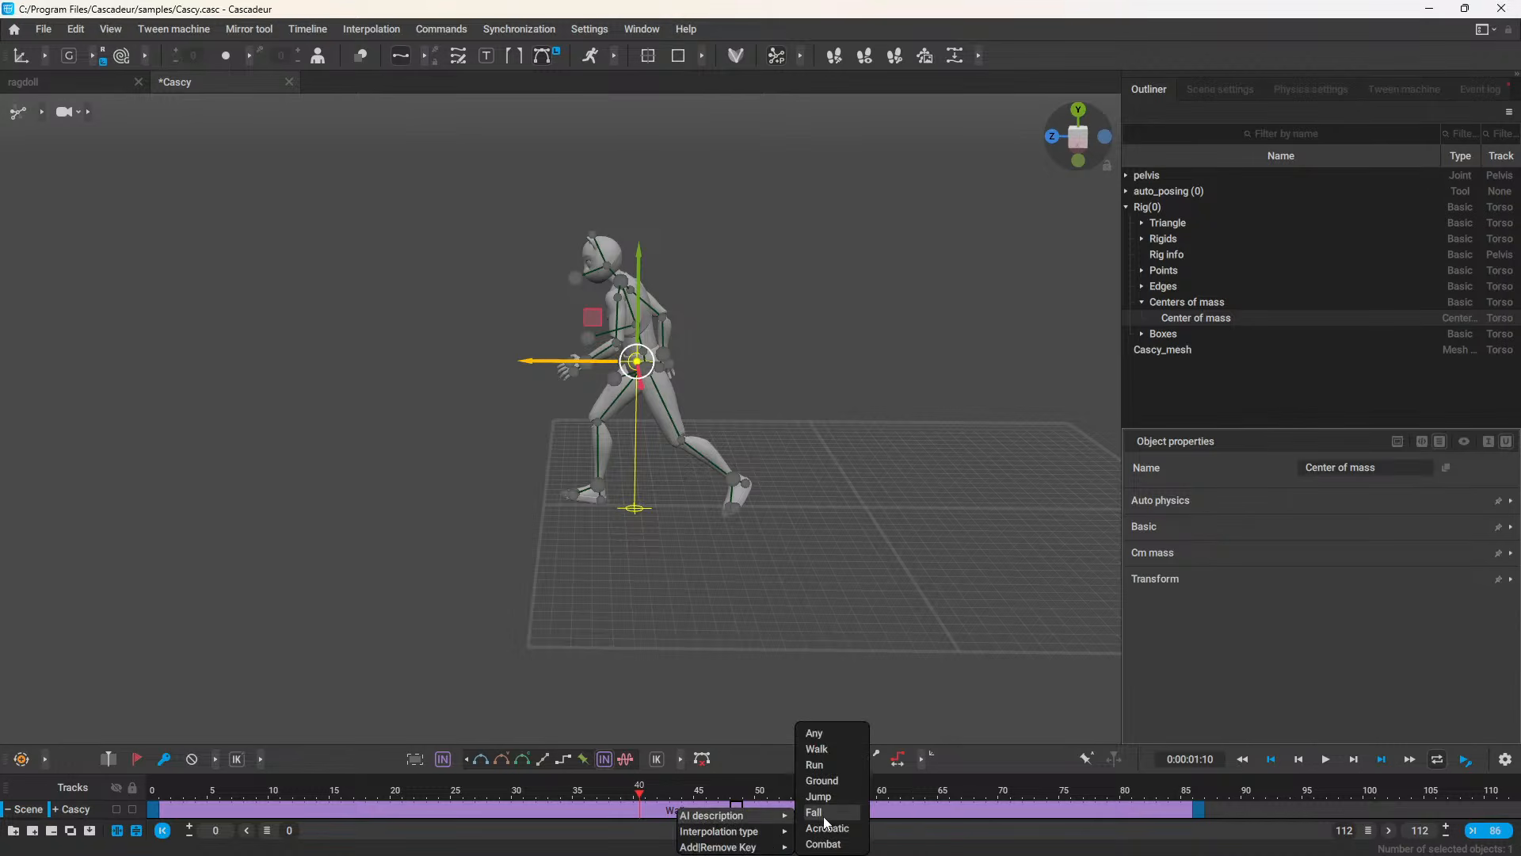
click(823, 814)
Step: Change the AI description of the inbetweening interval to Jump and play the animation
right_click(671, 808)
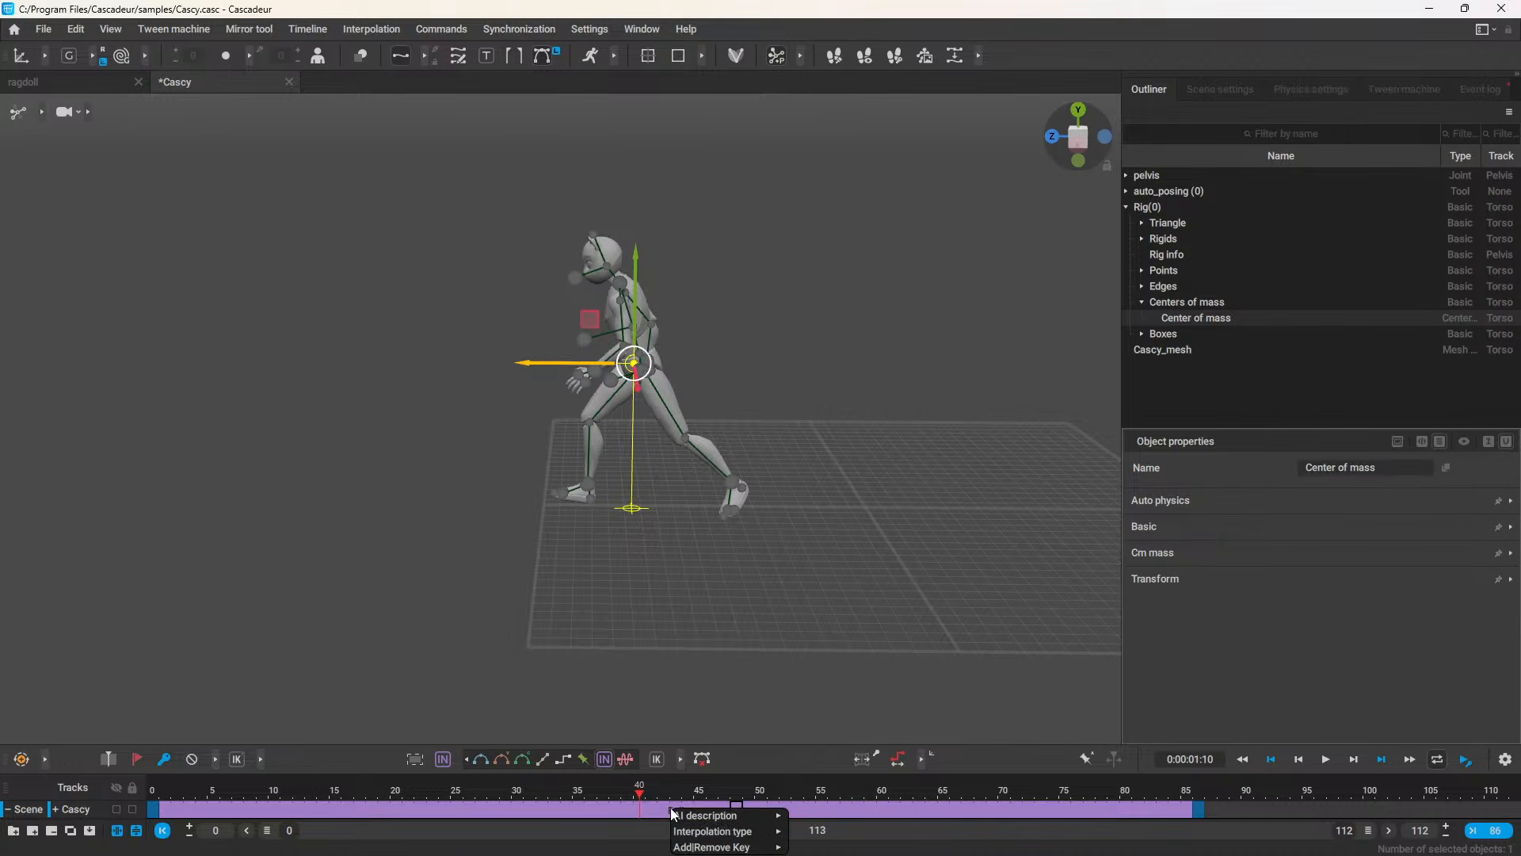
mouse_move(737, 815)
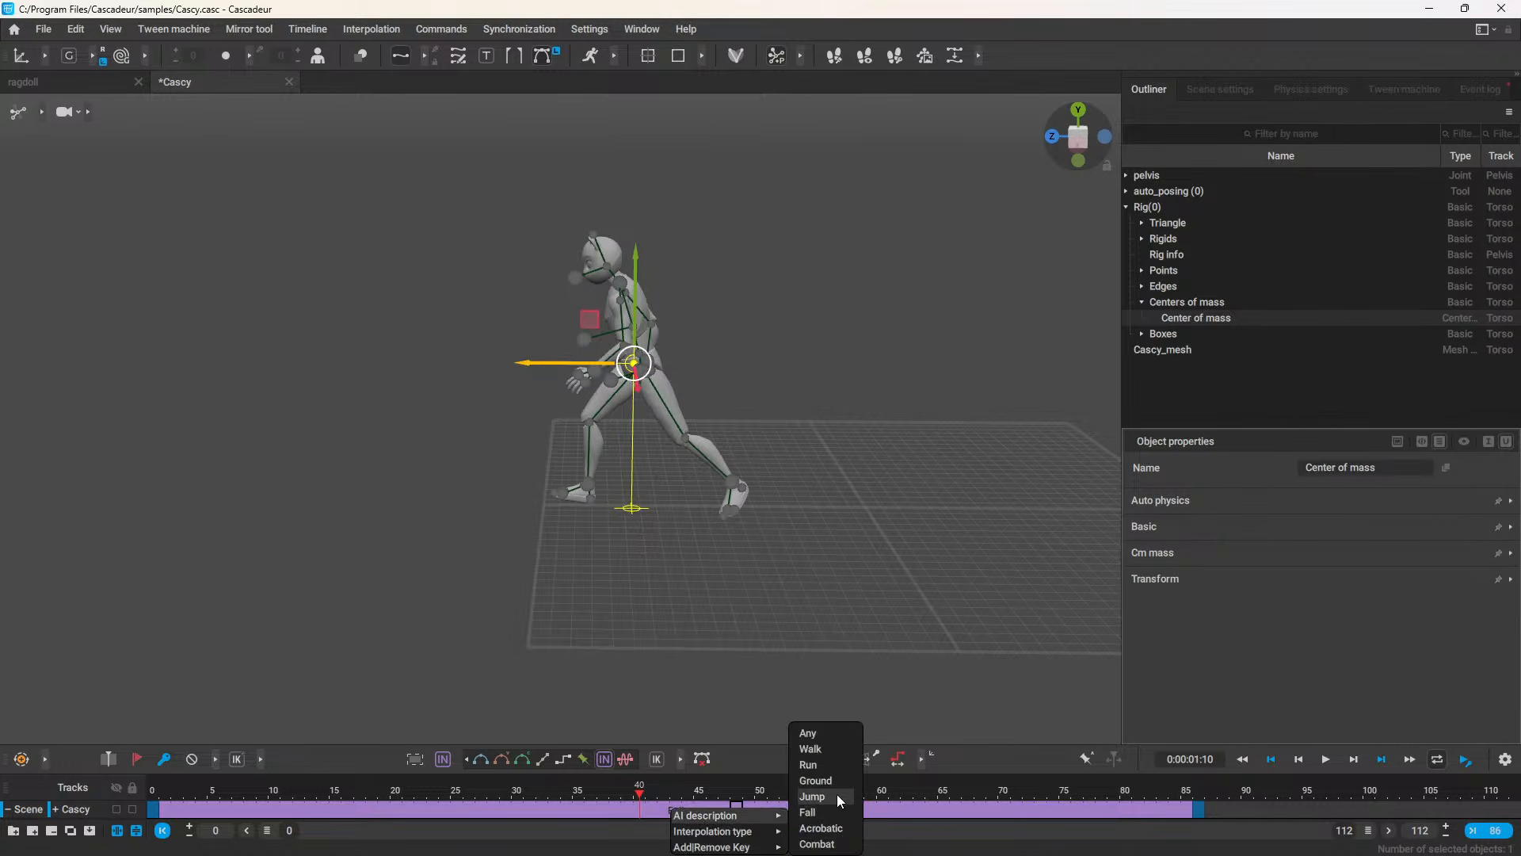
click(837, 796)
key(space)
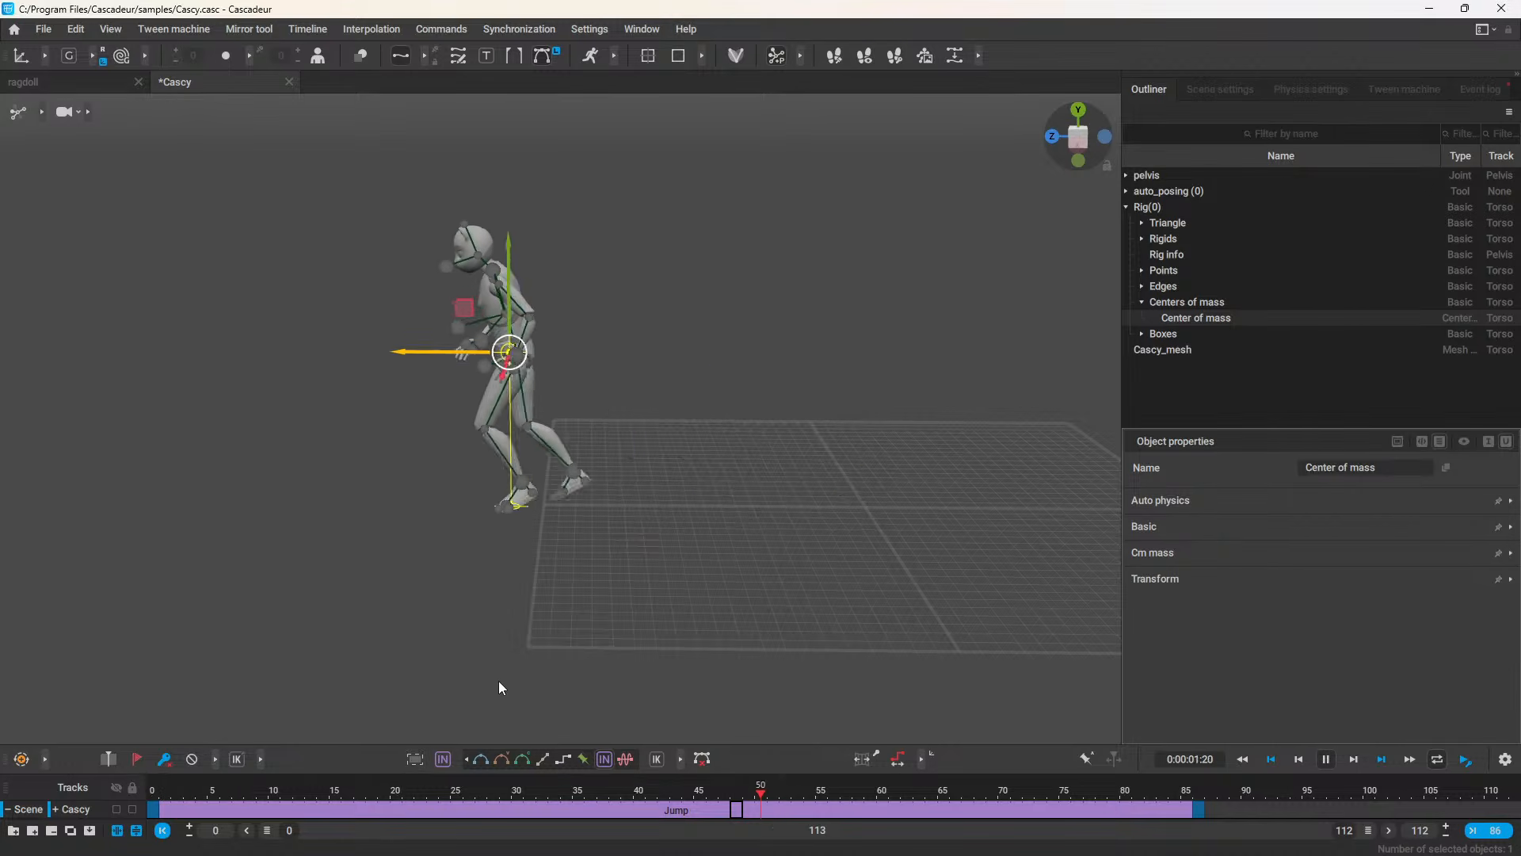
Step: Go to frame 43 and set the inbetweening interval's AI description to Walk
click(677, 809)
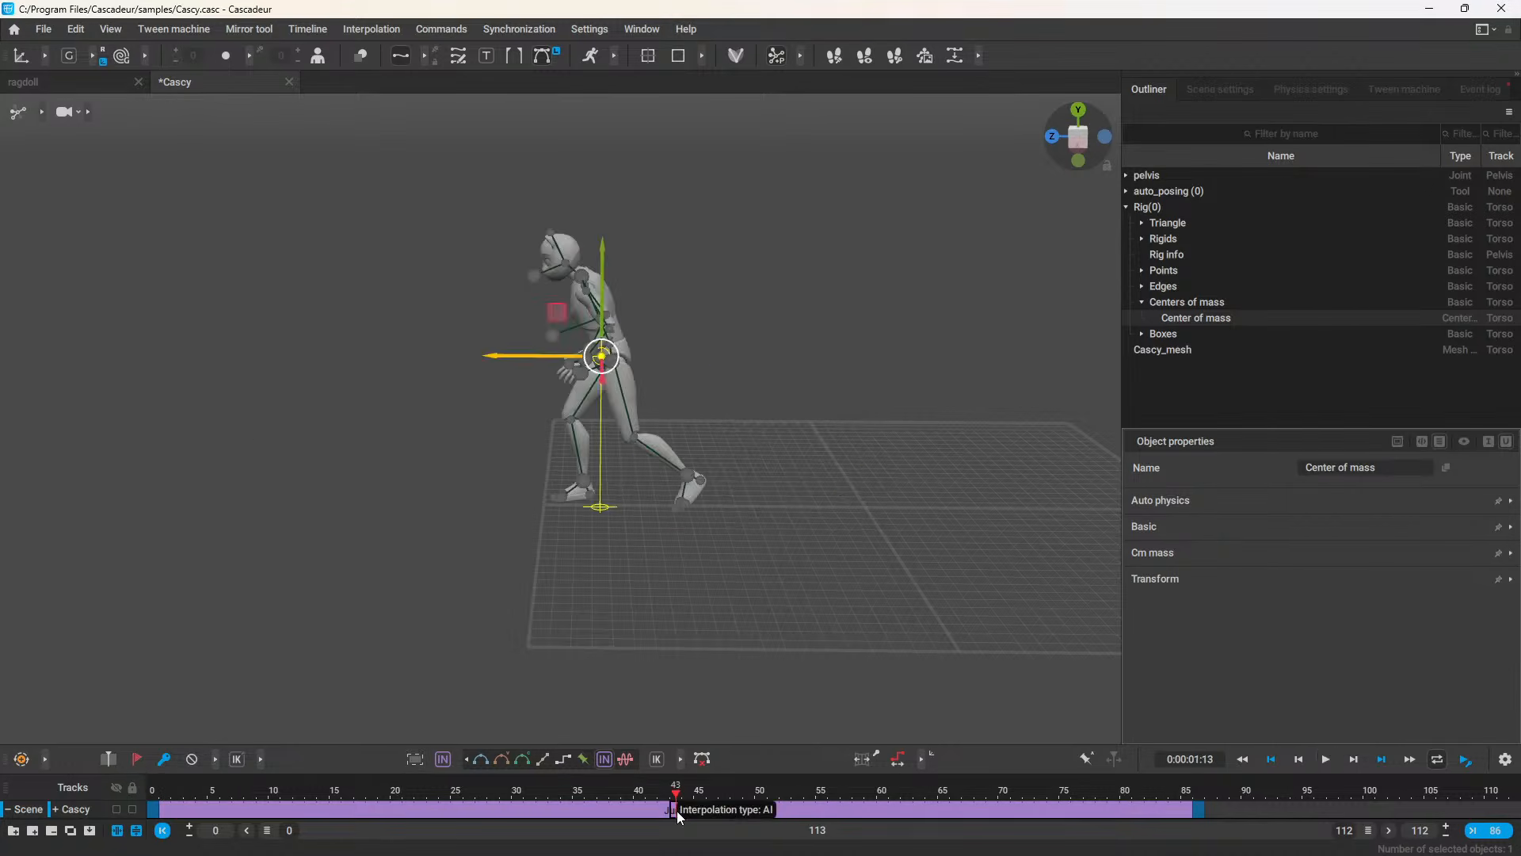
right_click(677, 809)
mouse_move(696, 818)
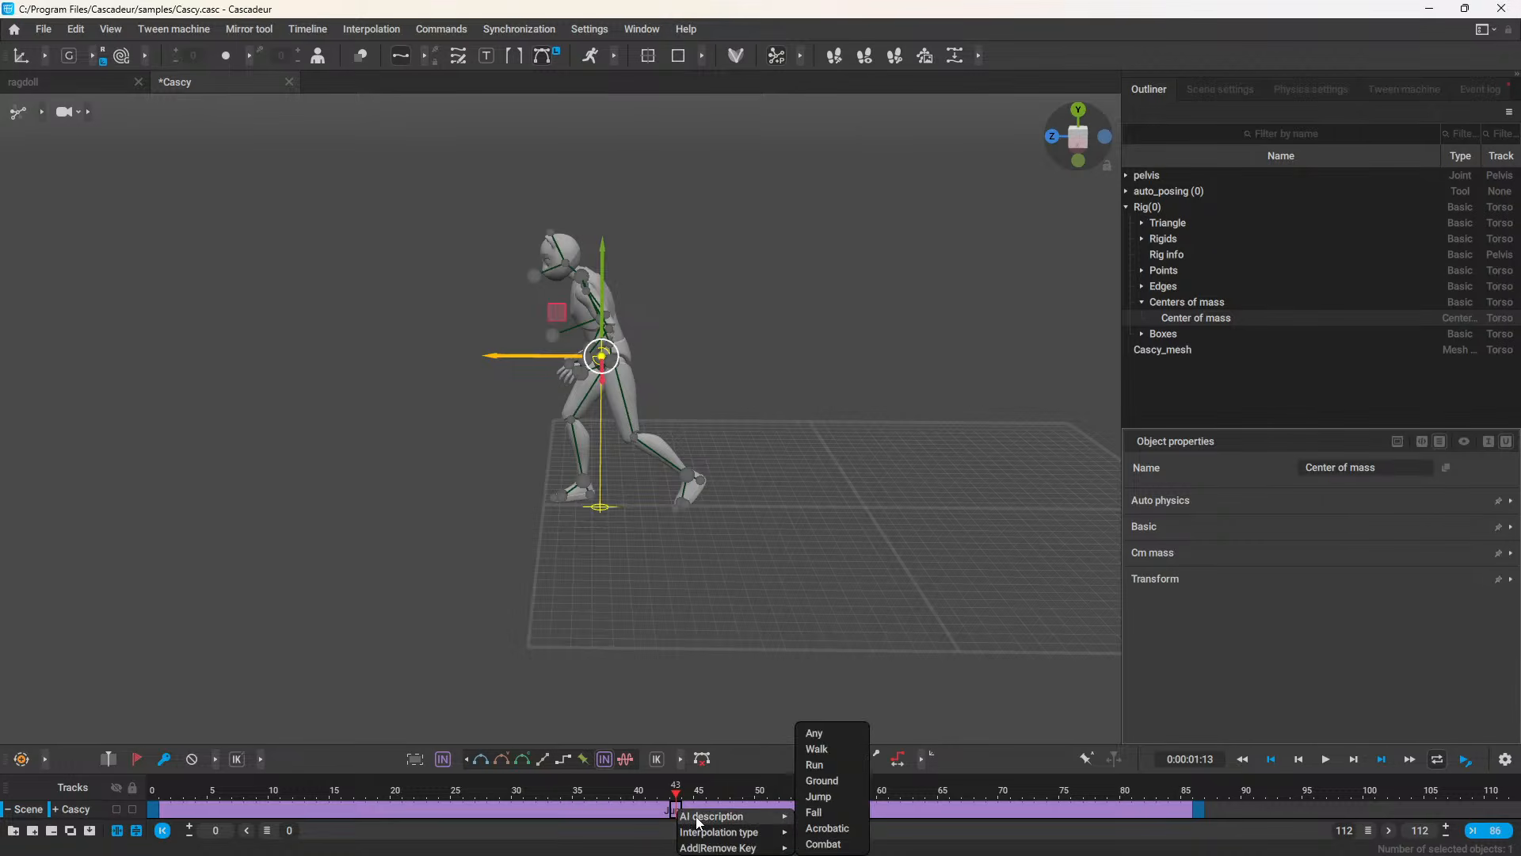
click(823, 749)
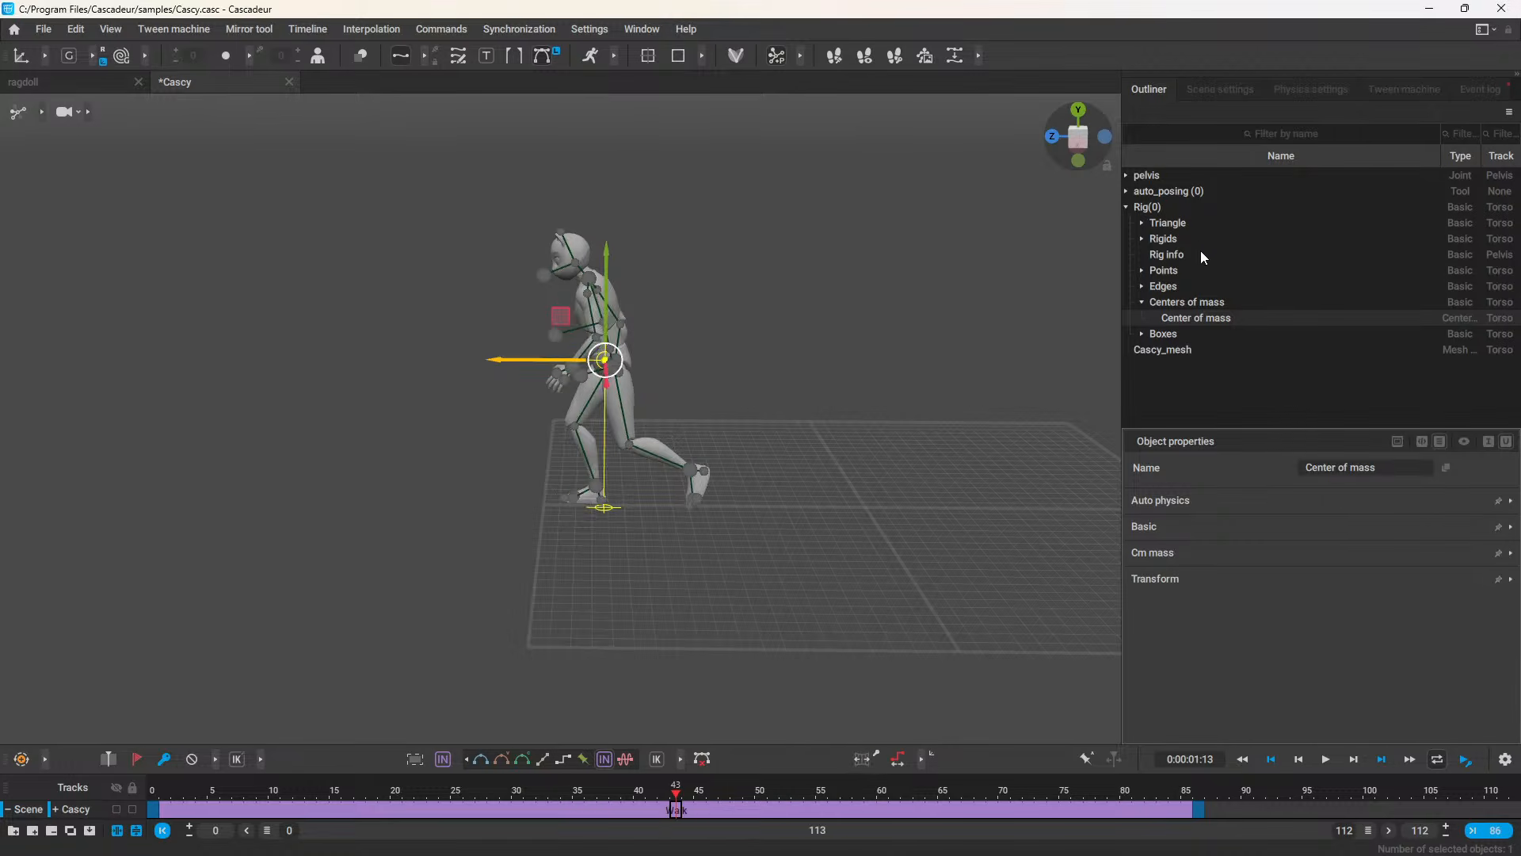
Step: Turn off Update Inbetweening in the scene's Inbetweening settings, and lengthen the interval from frame 48 so its end keyframe lands on frame 108
click(1220, 87)
click(1173, 167)
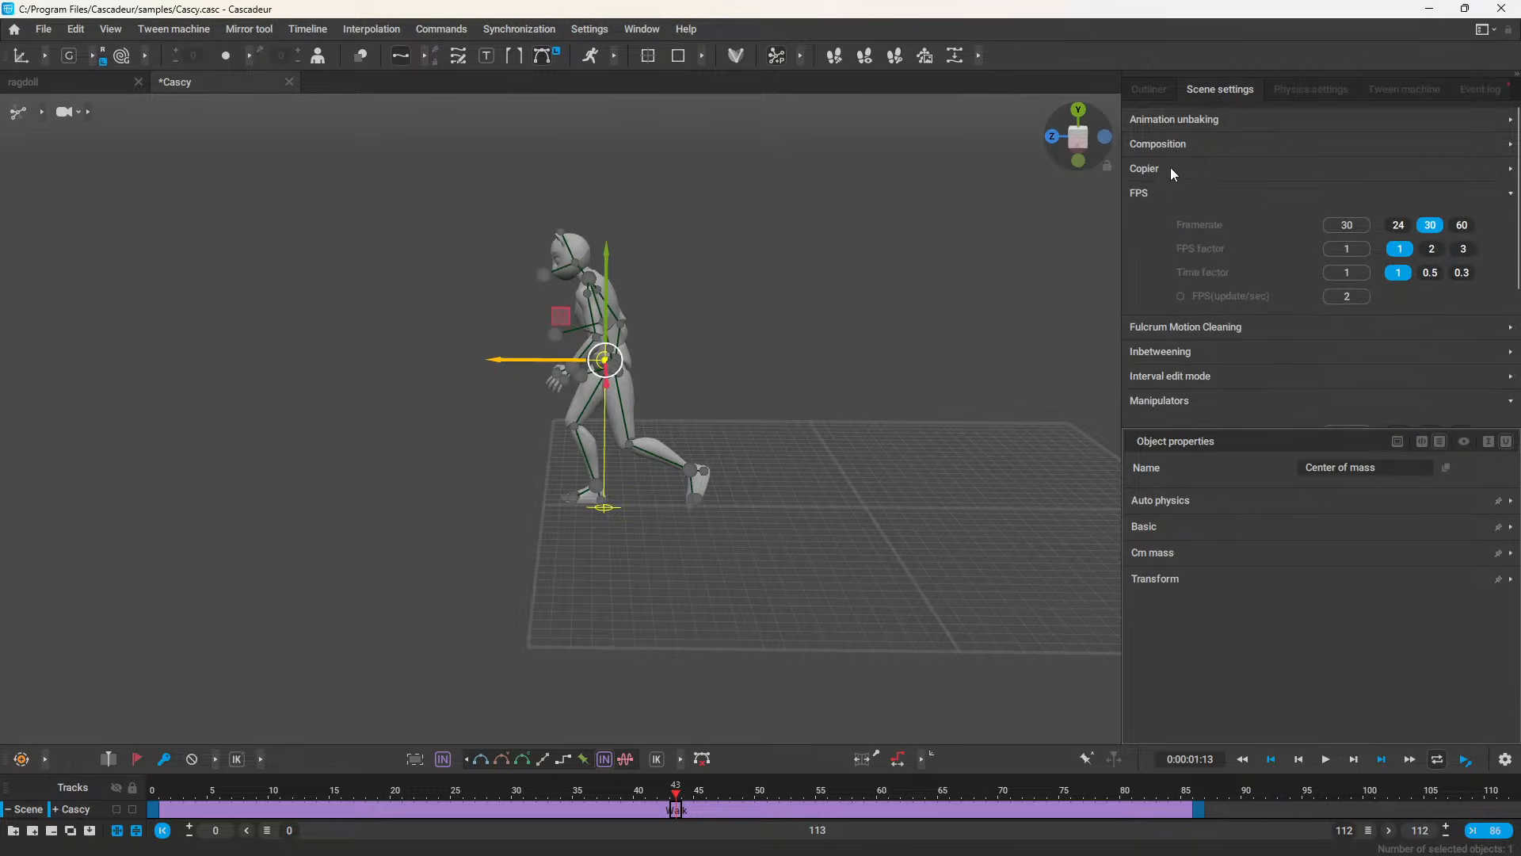
click(1155, 192)
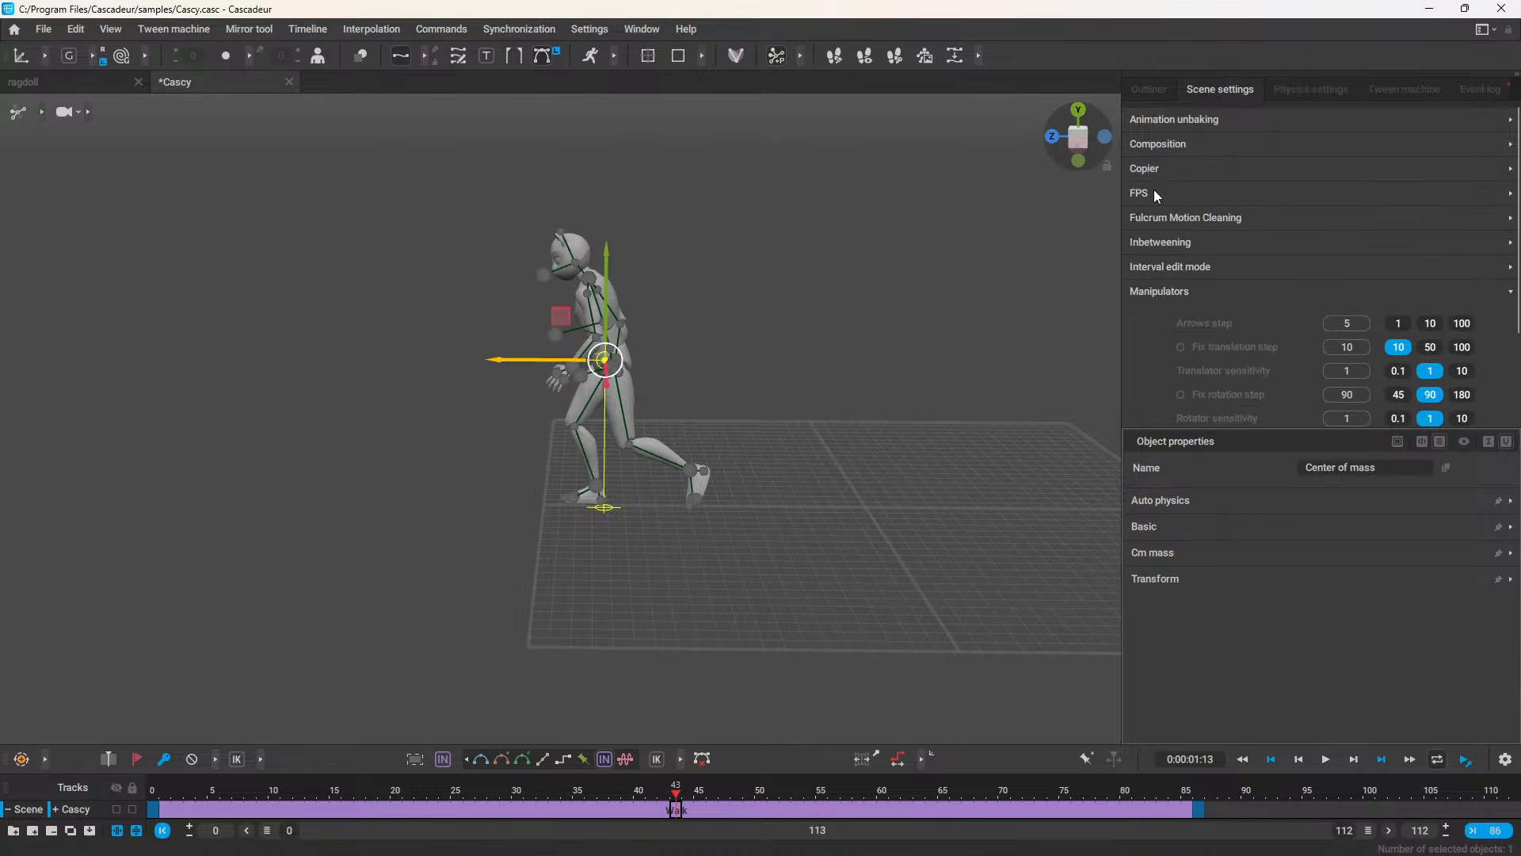
click(1184, 242)
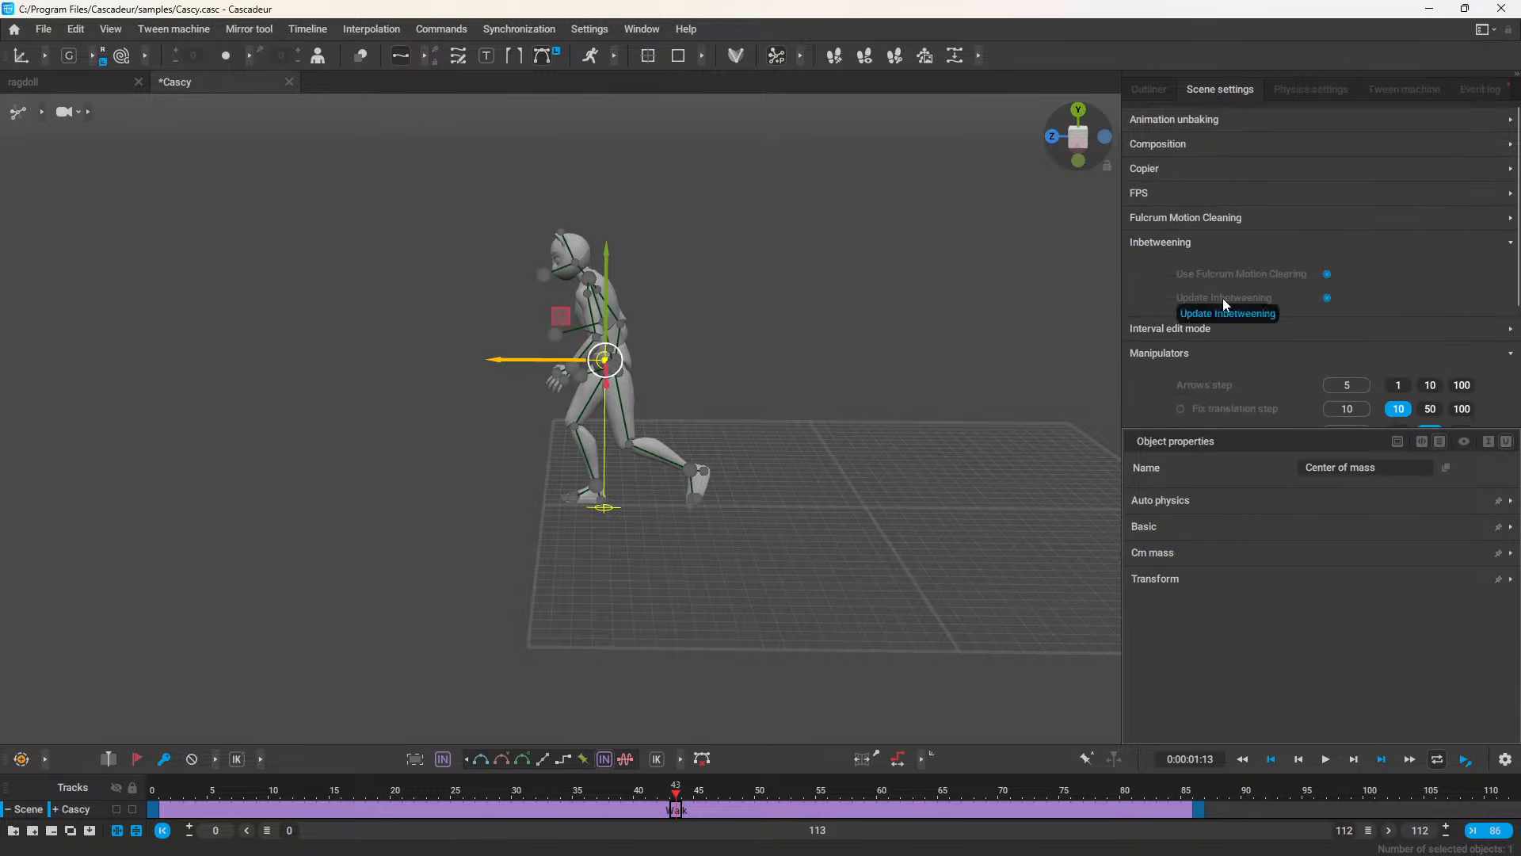
click(1326, 299)
click(740, 811)
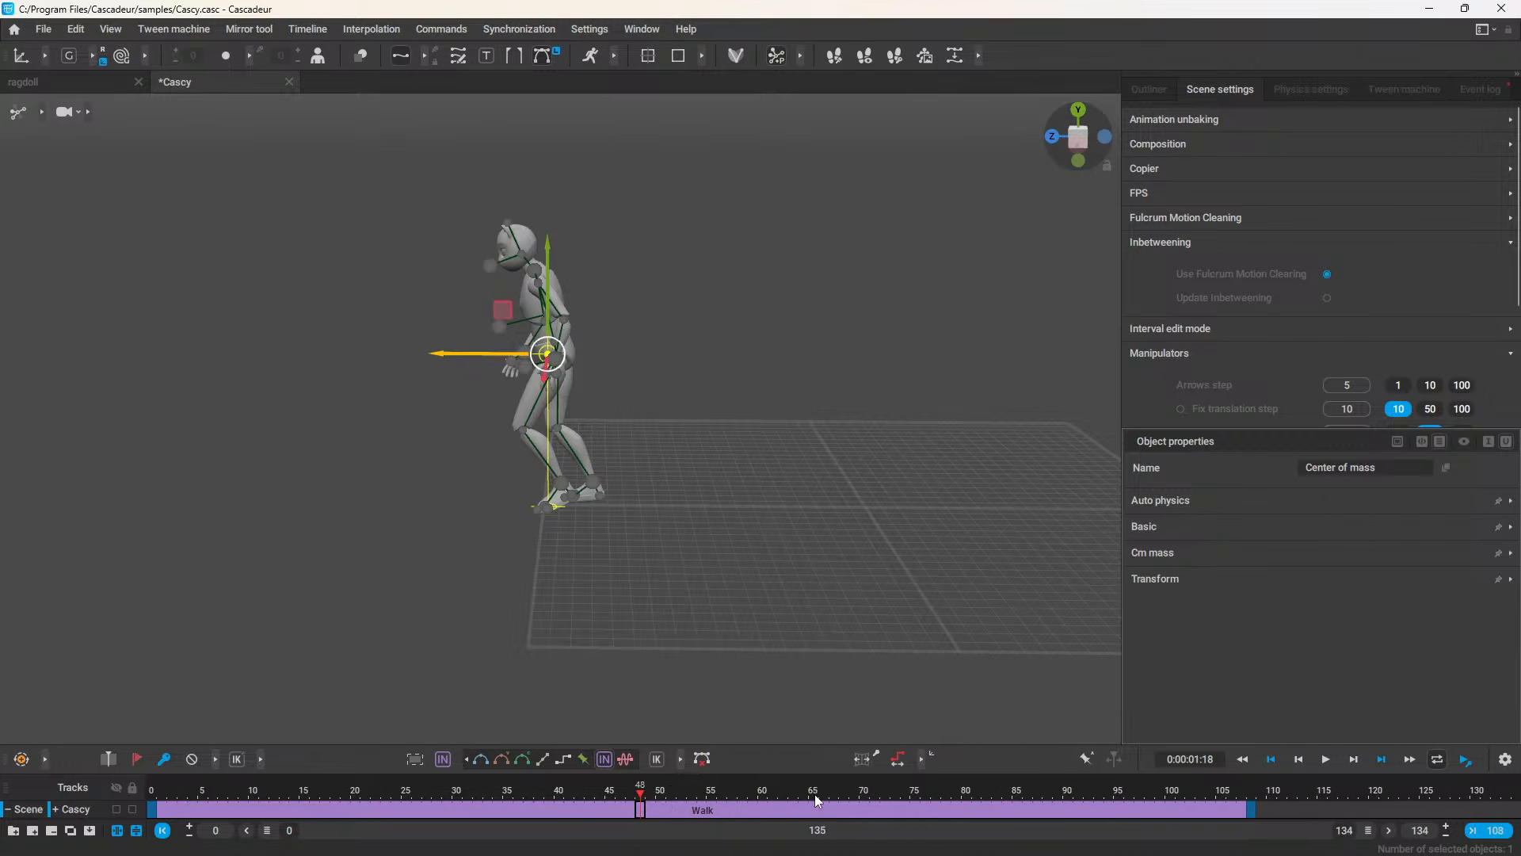
Step: Turn Update Inbetweening on, scrub the interval to frame 54 to check the motion, and return to frame 0
click(1327, 299)
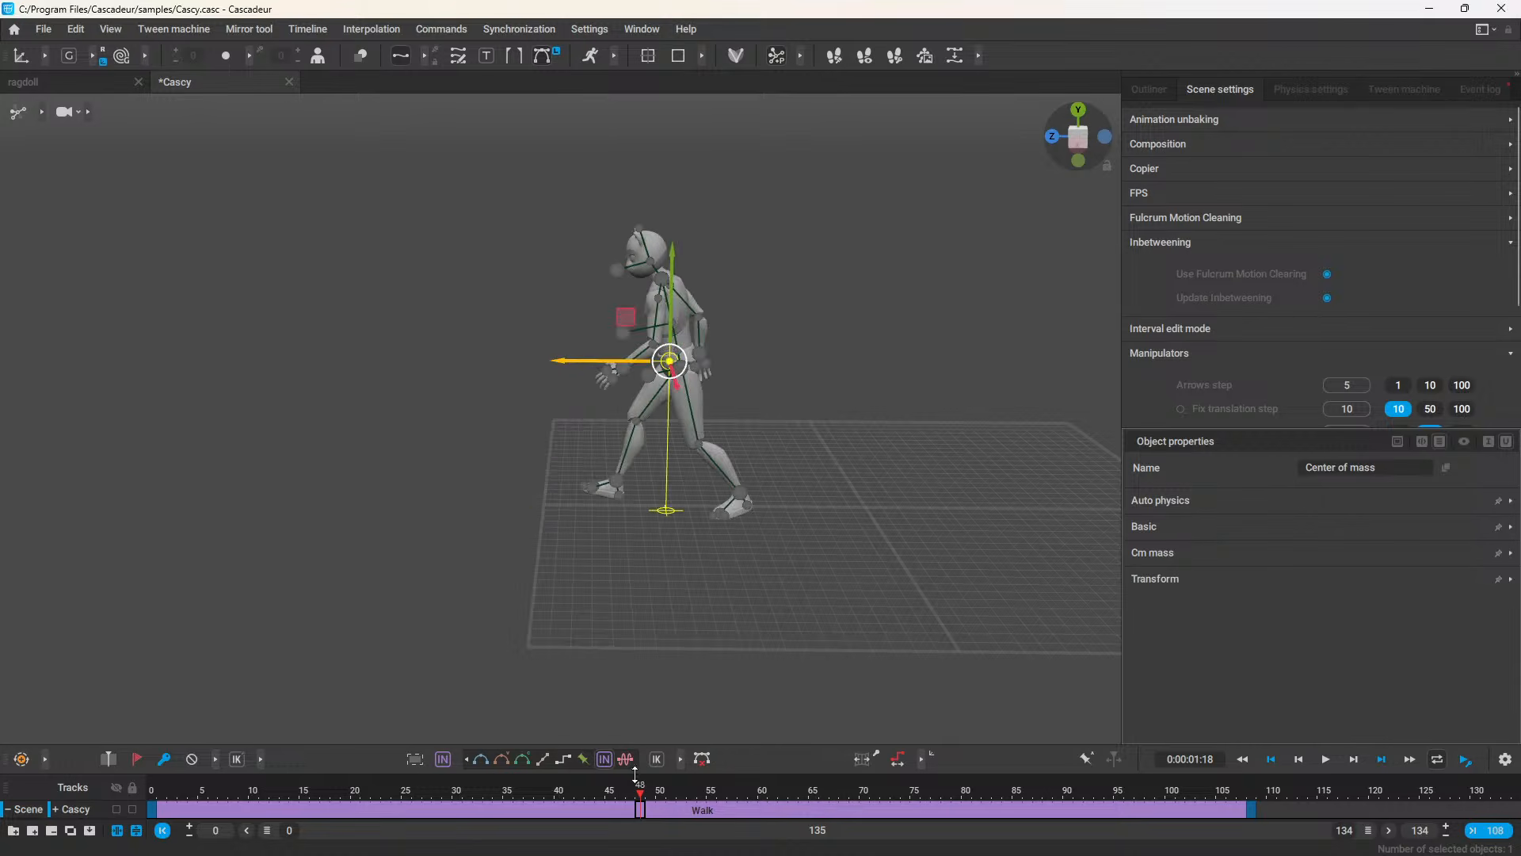
drag(601, 791, 701, 791)
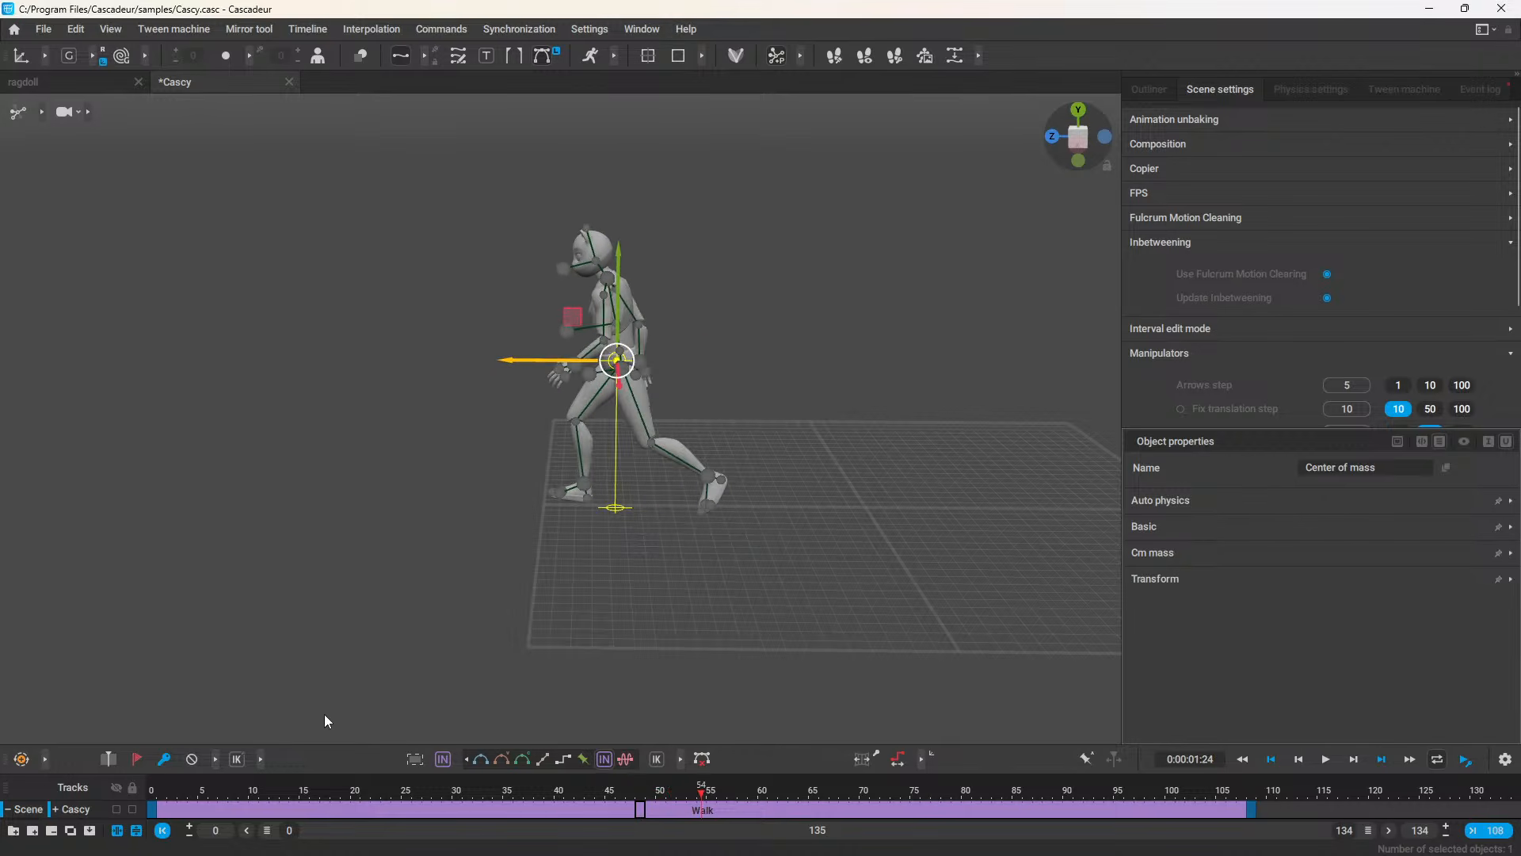
click(153, 812)
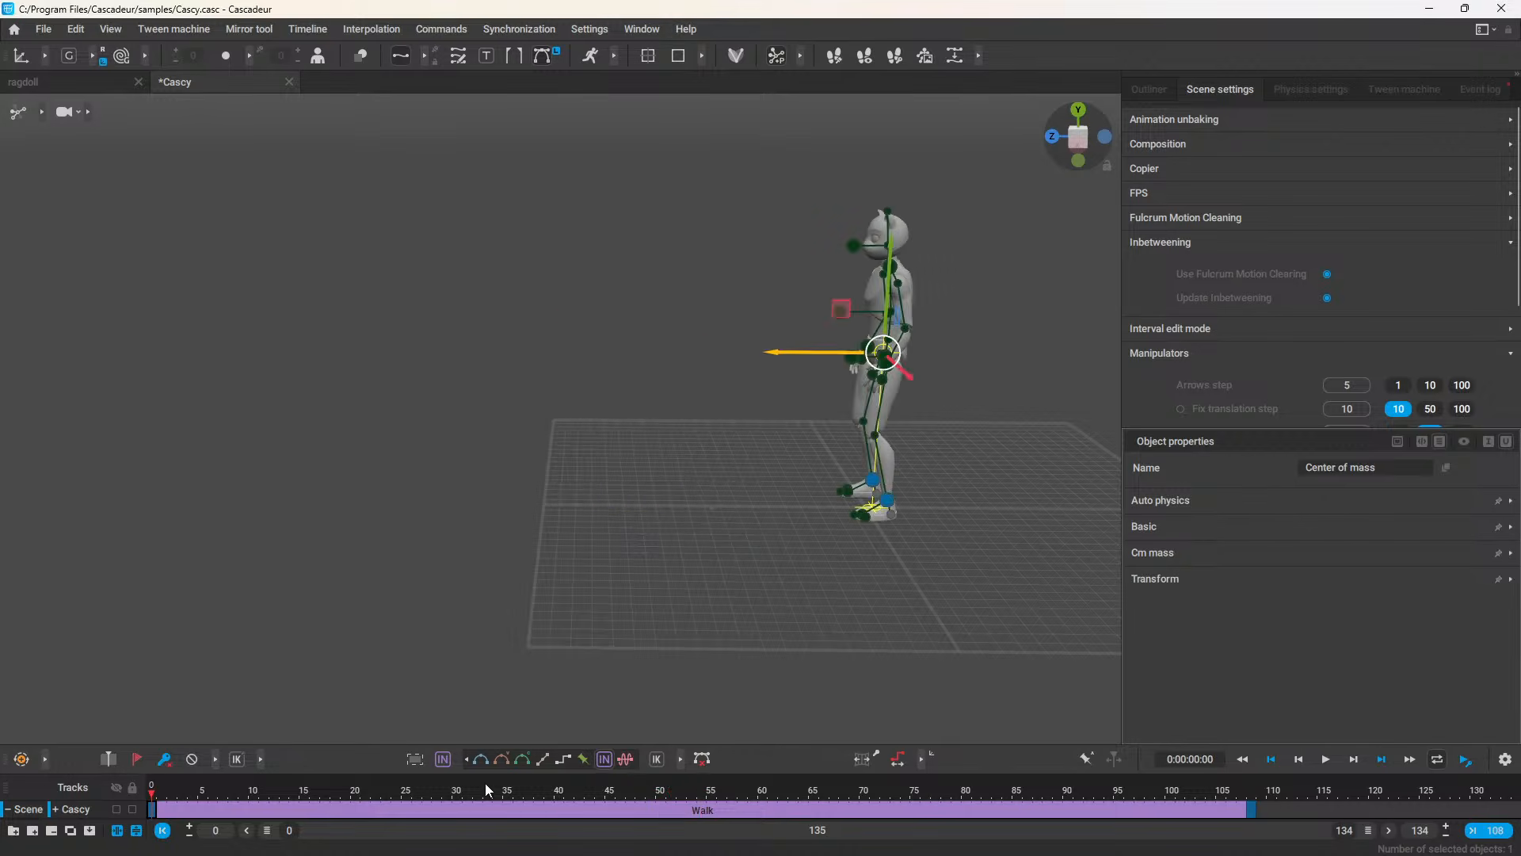
Step: Set the interval from frame 0 to 108 to step interpolation and try to start inbetweening on it
click(566, 760)
drag(153, 810, 1251, 811)
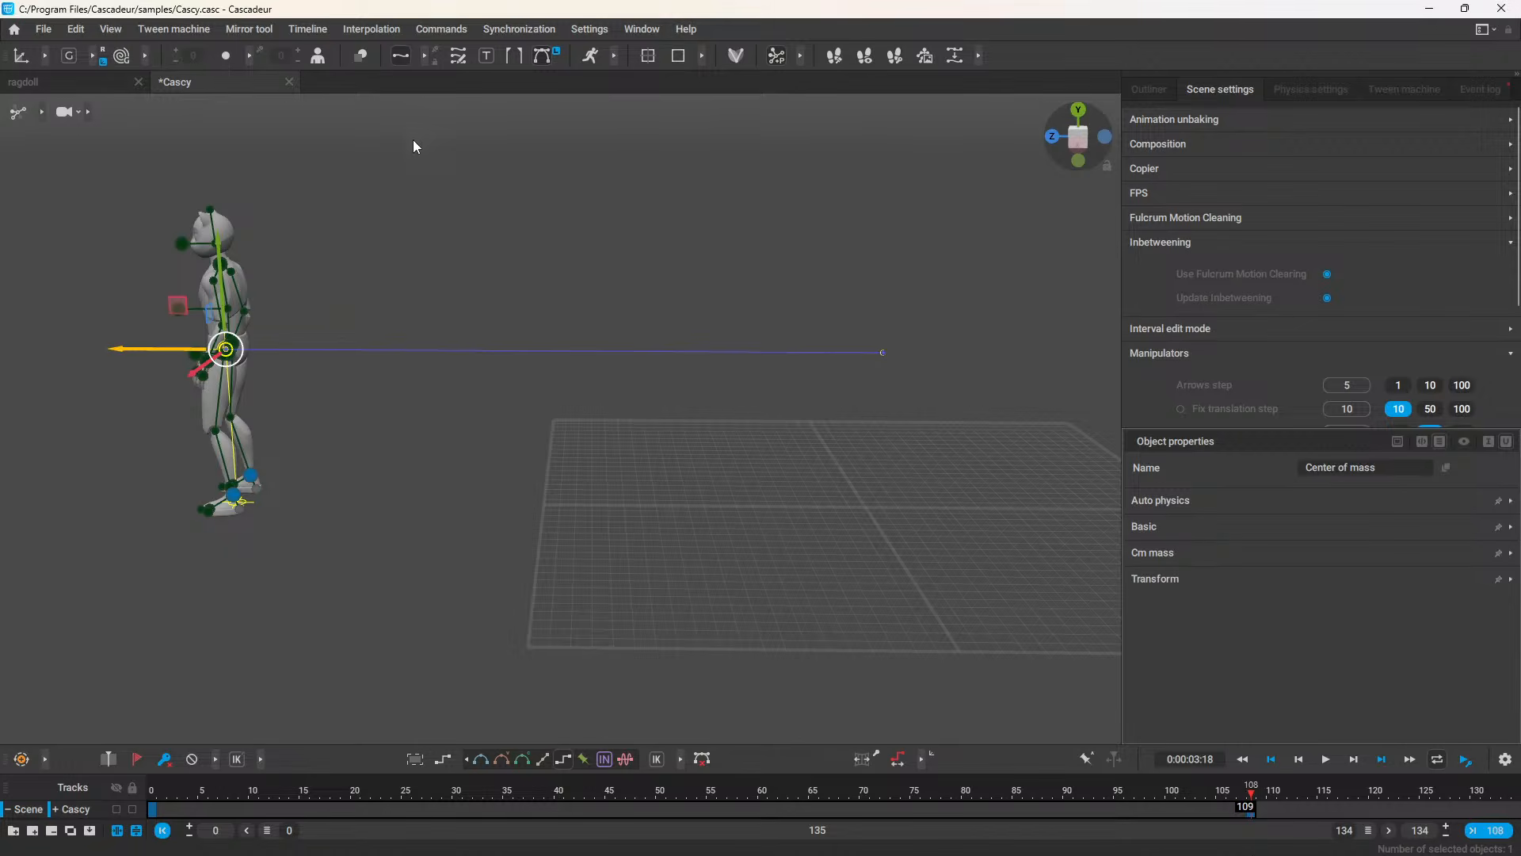
click(309, 29)
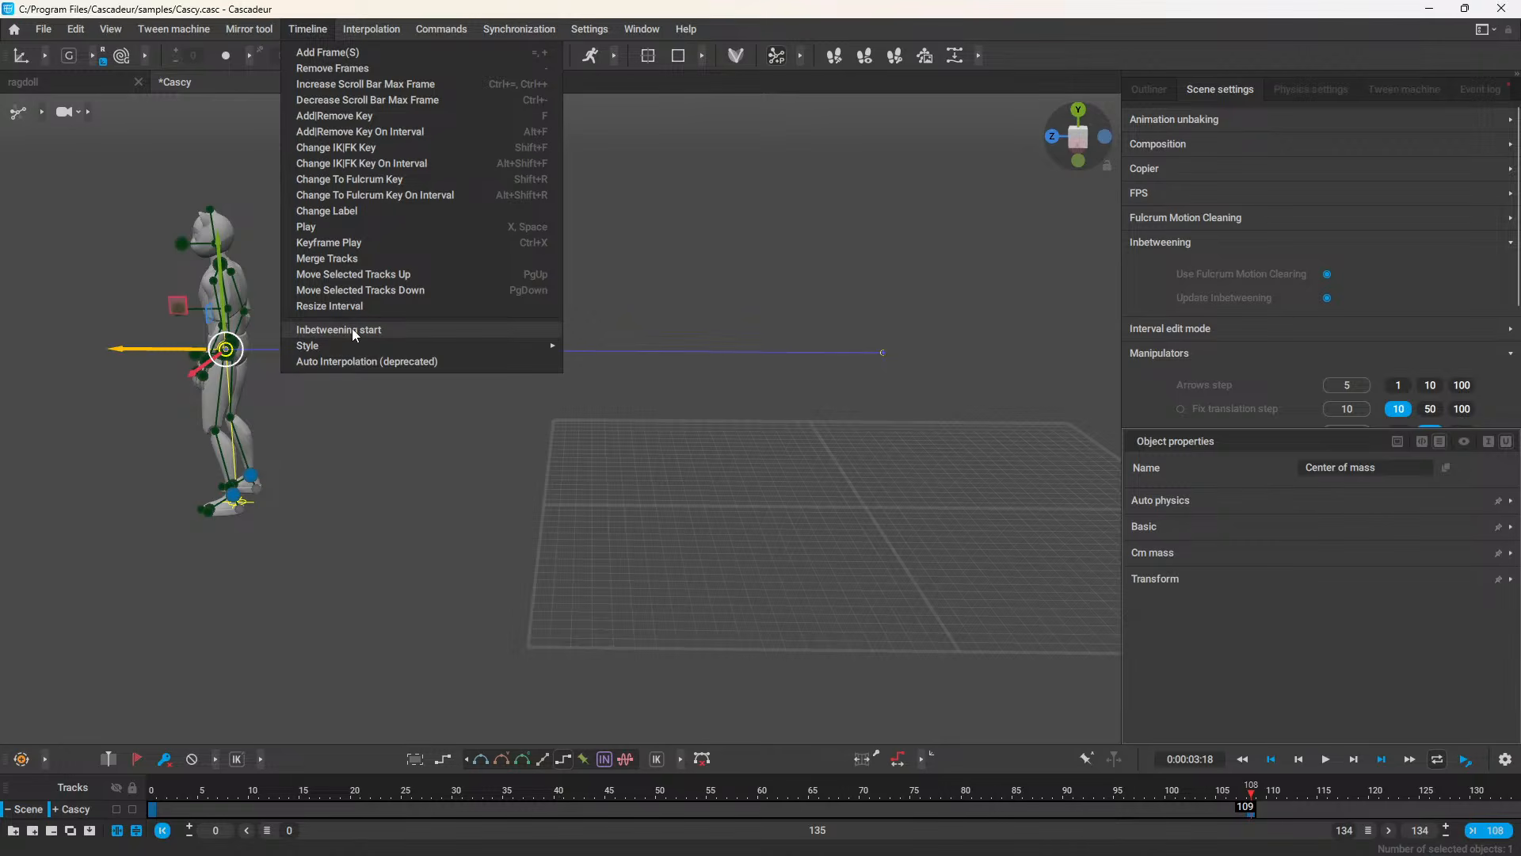
mouse_move(336, 344)
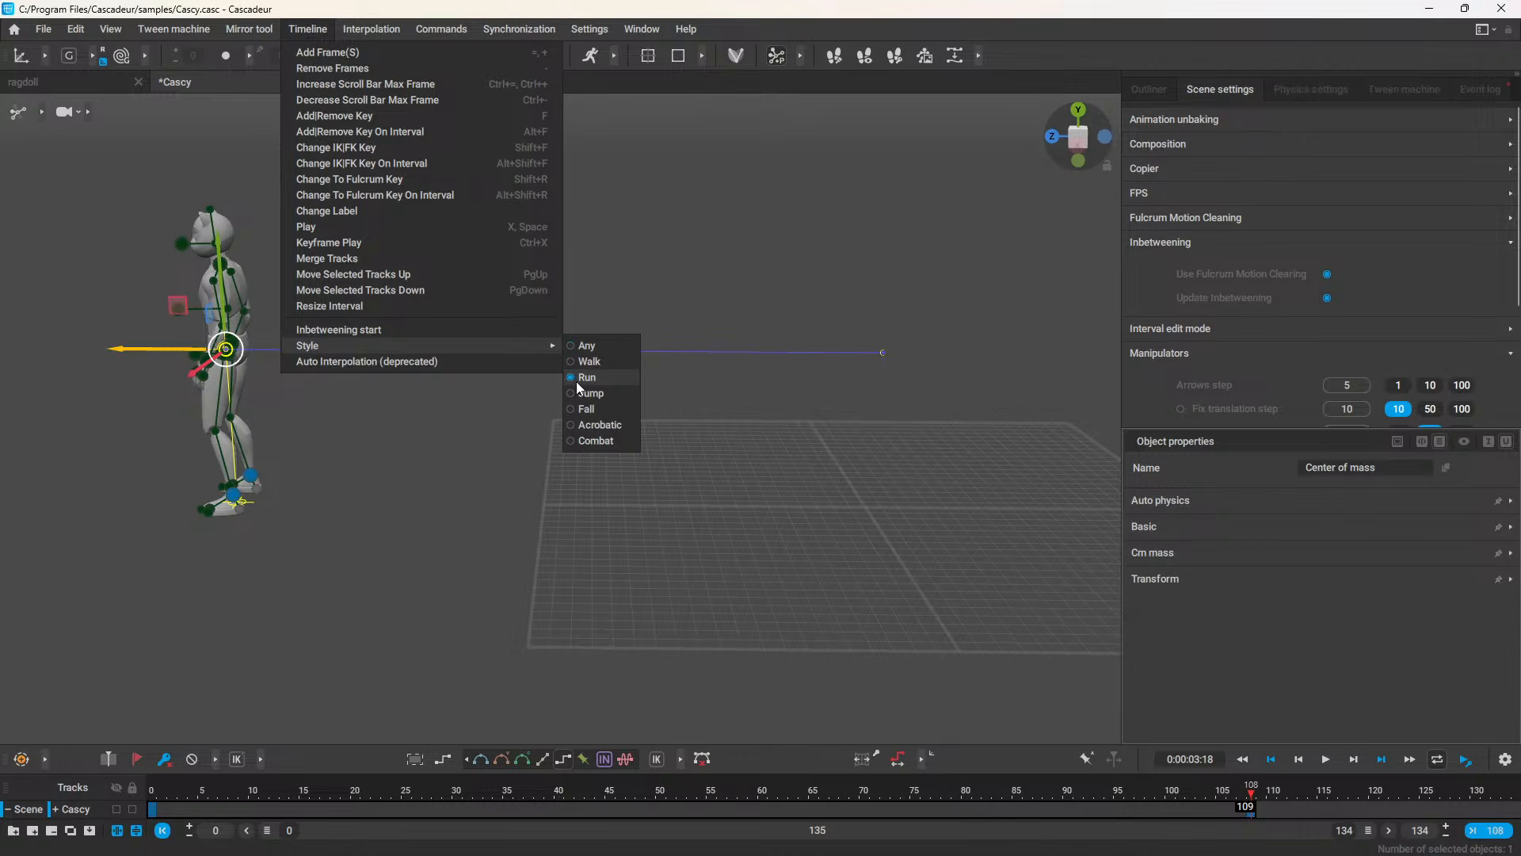
click(359, 330)
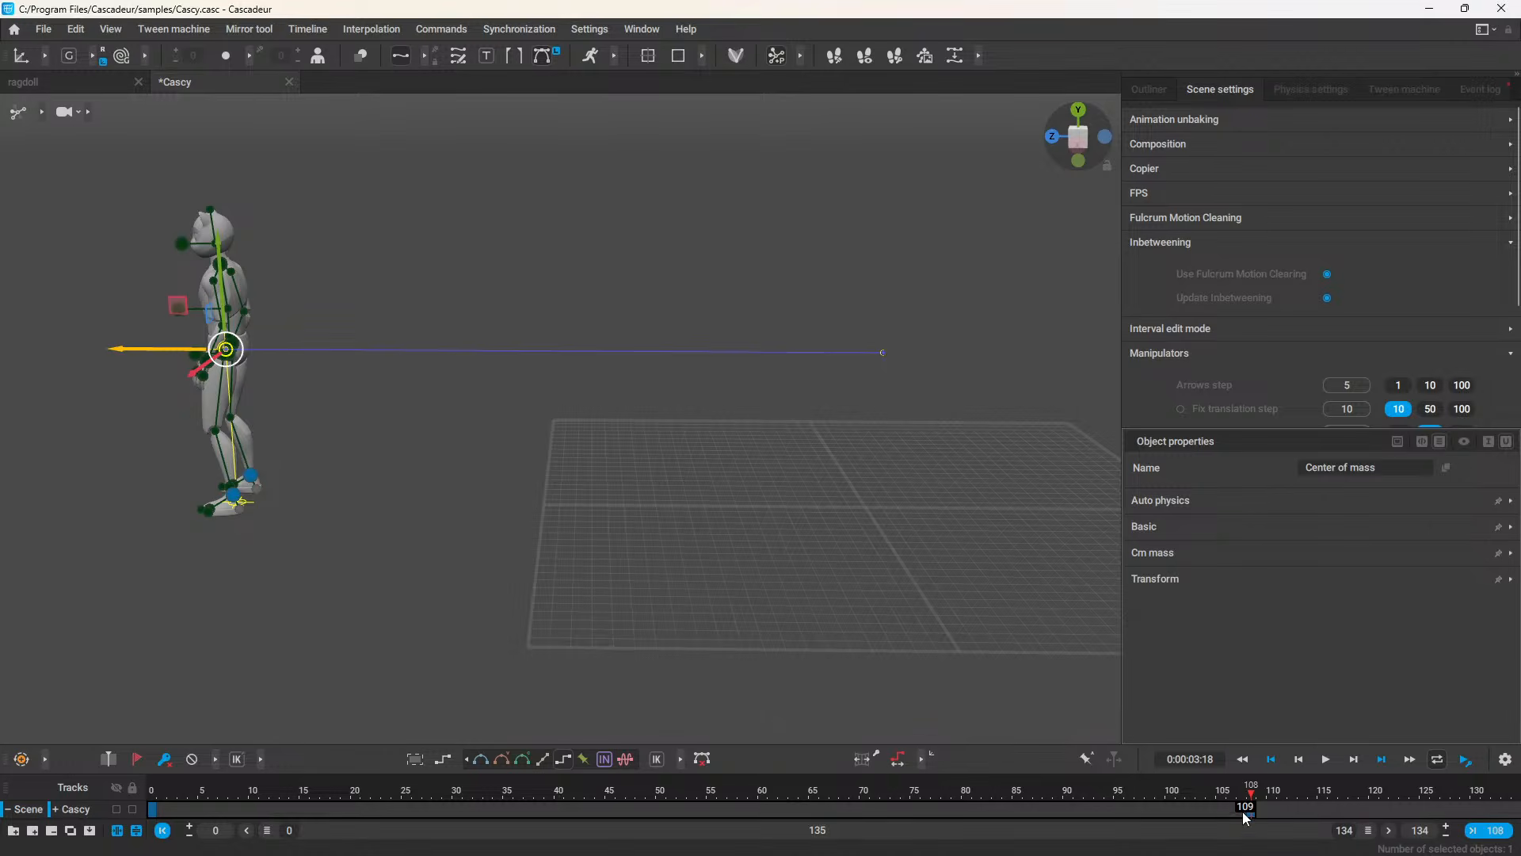
Step: Move the Cascy track's end key to frame 96, select the interval from frame 0, and try to start inbetweening
click(1129, 811)
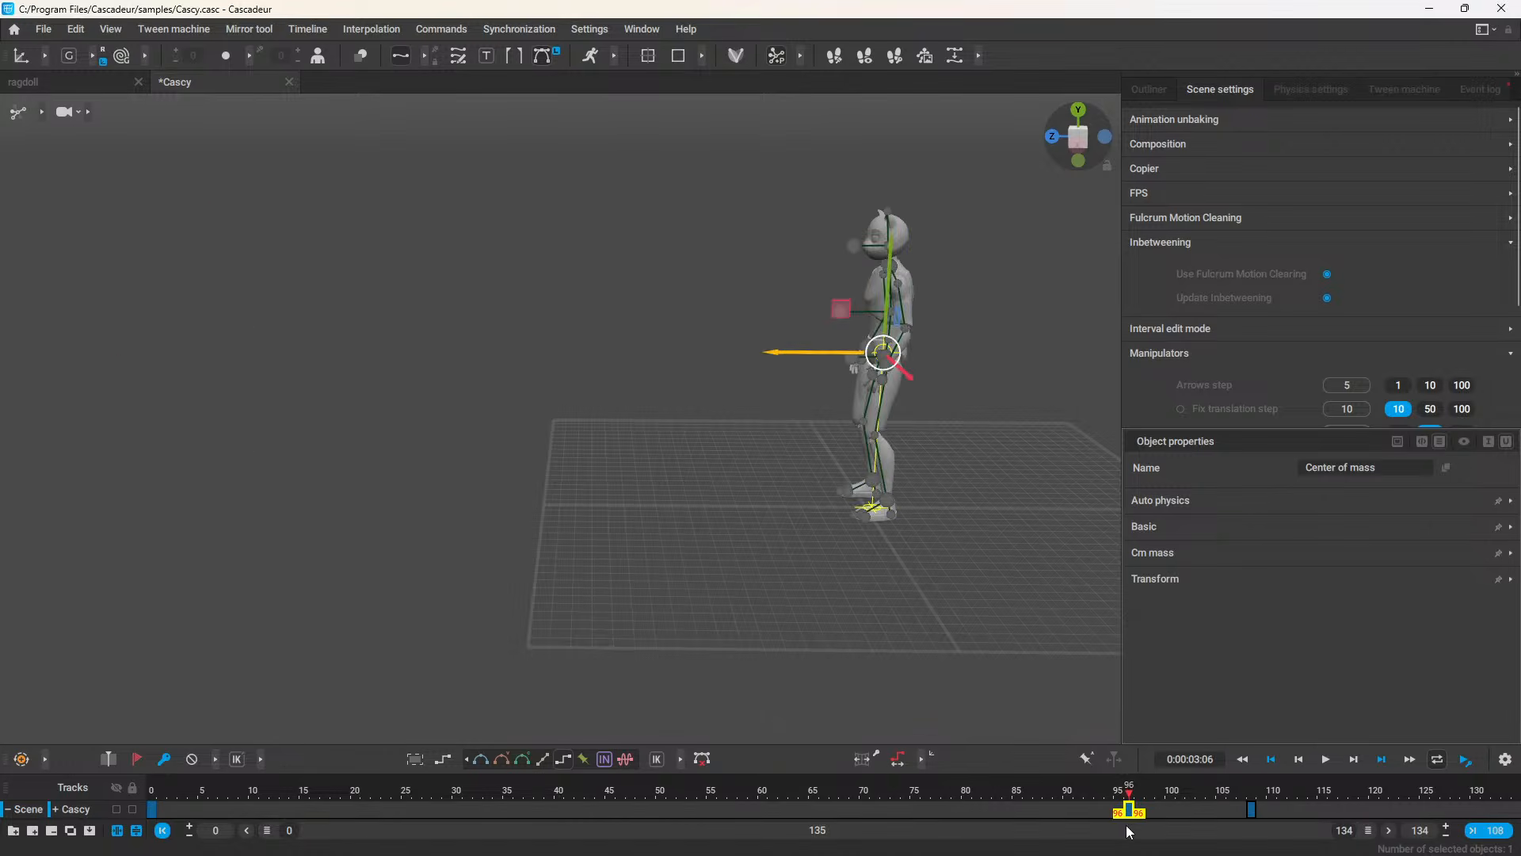
drag(1126, 826, 1127, 827)
drag(153, 809, 1129, 810)
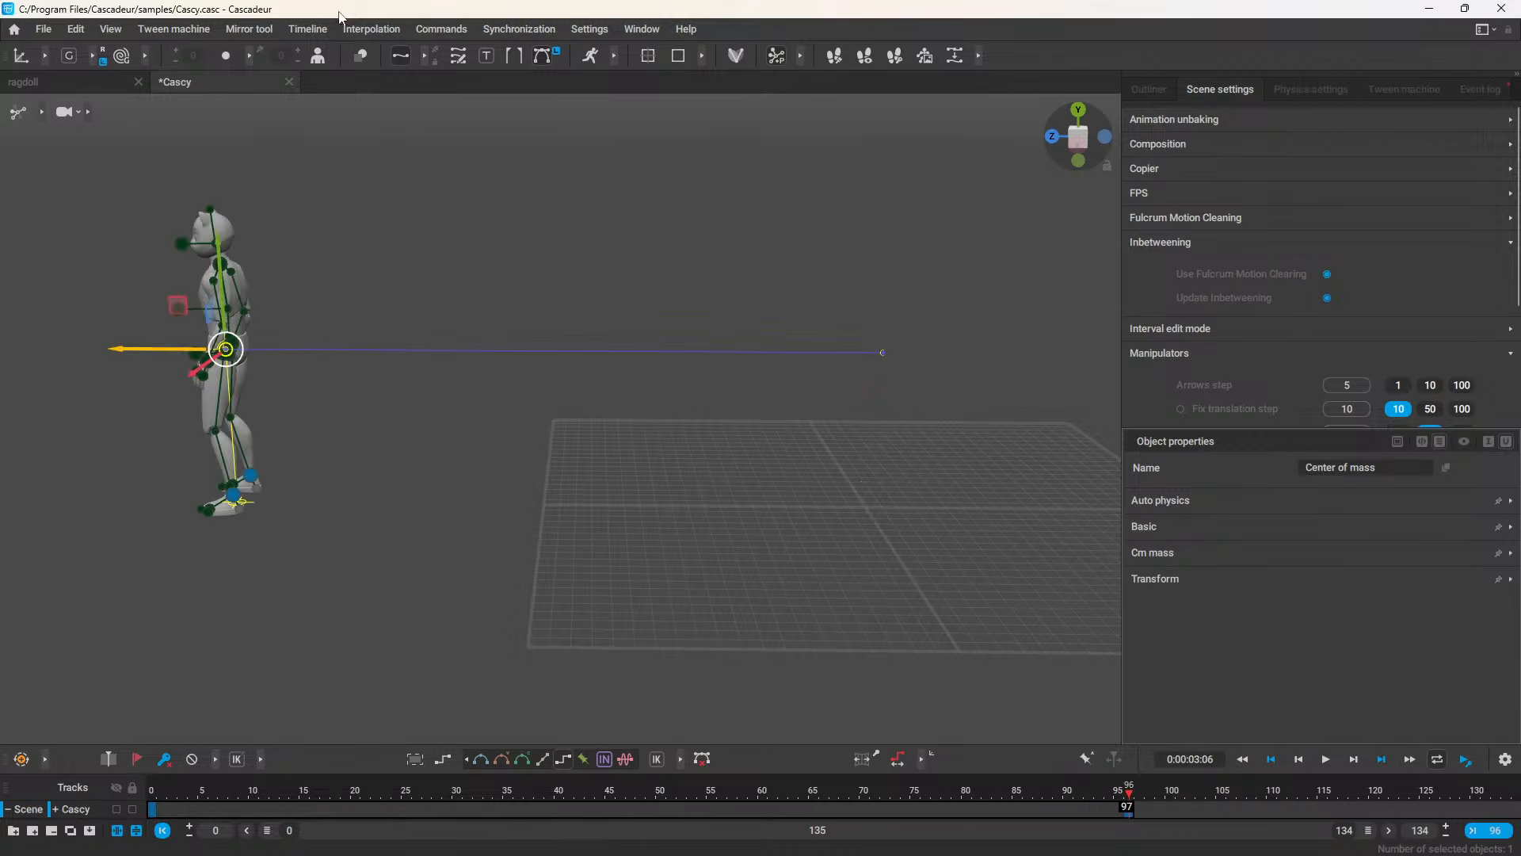
click(312, 30)
click(396, 335)
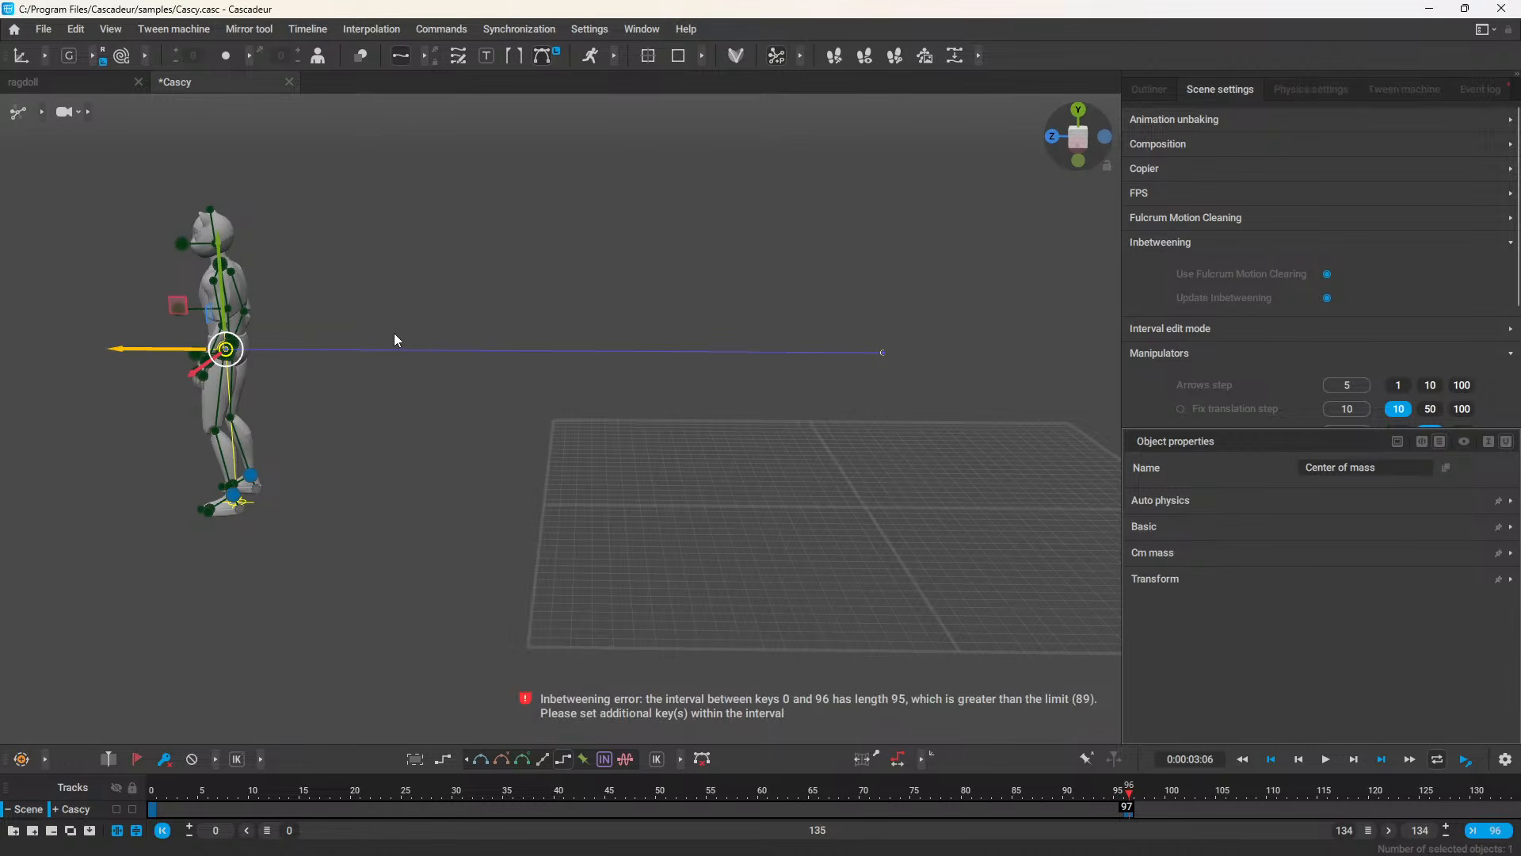
Step: Move the end key to frame 87, select the interval from frame 0, and start inbetweening on it
click(1130, 807)
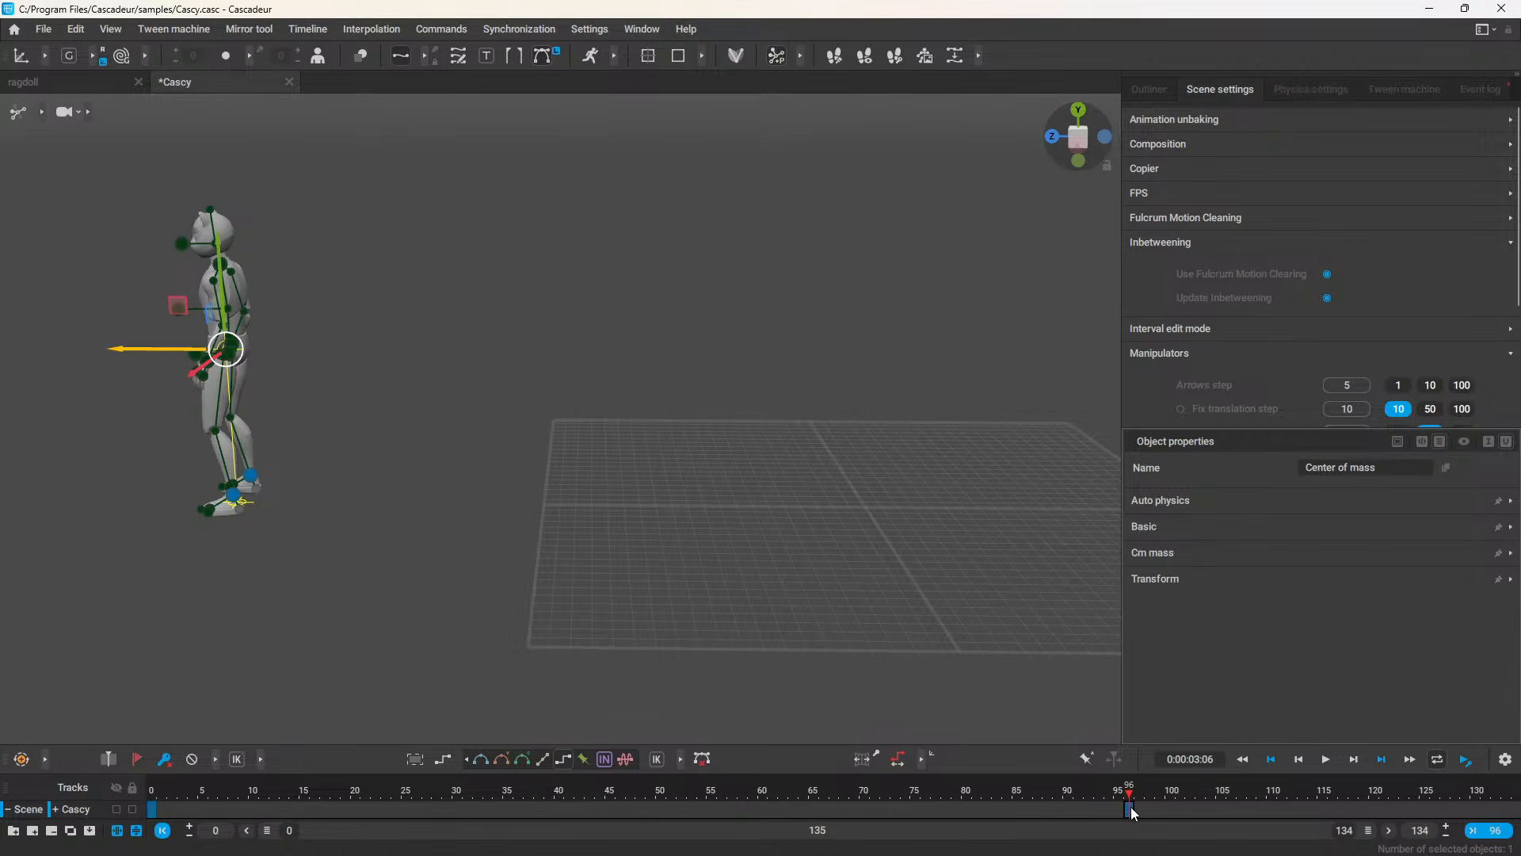
drag(1130, 808, 1038, 810)
drag(155, 808, 1044, 801)
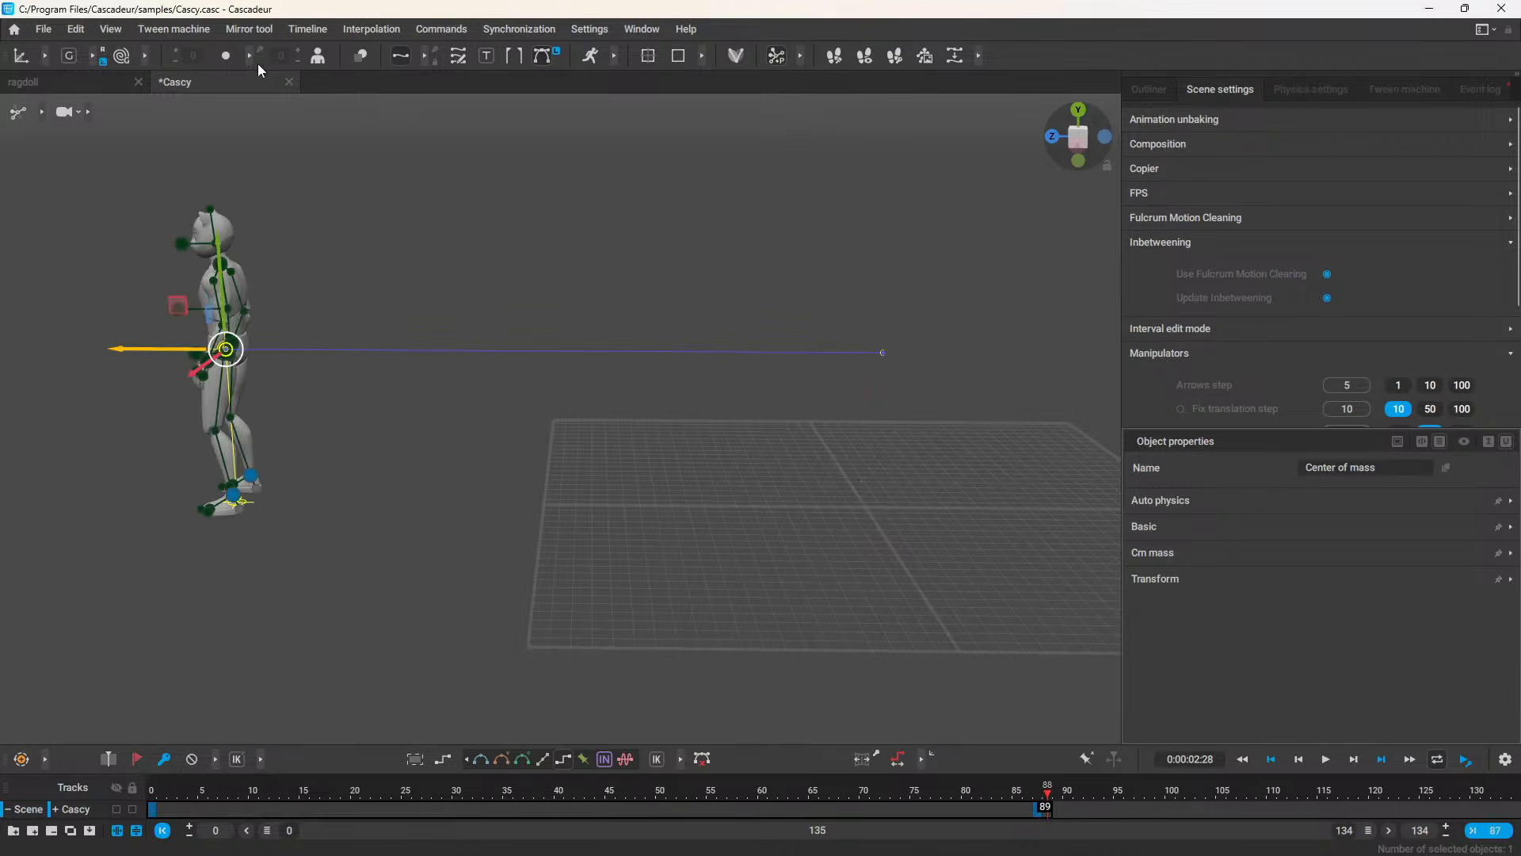
click(308, 29)
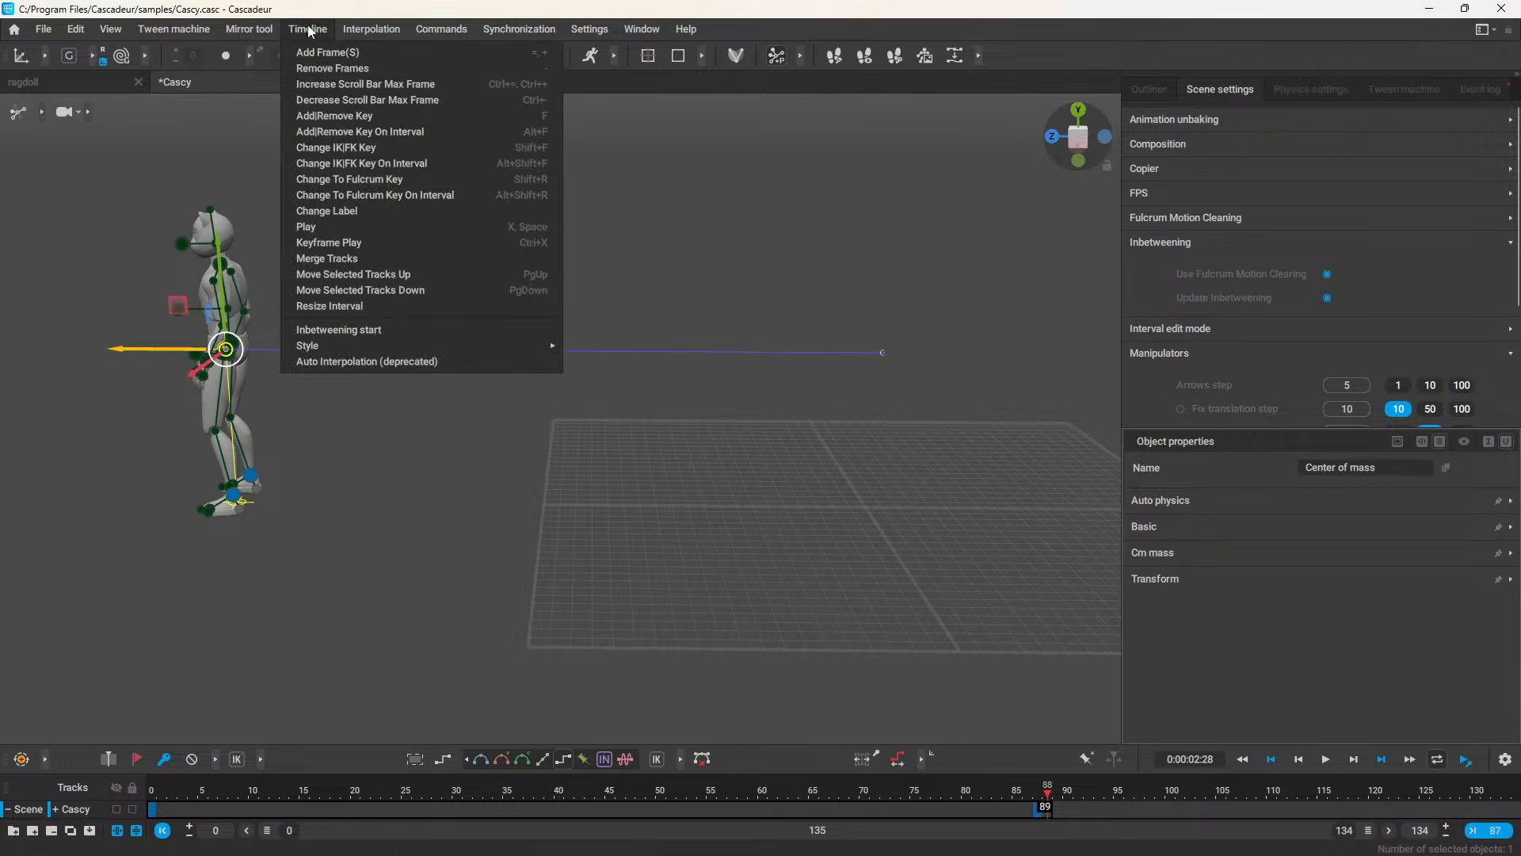
click(380, 329)
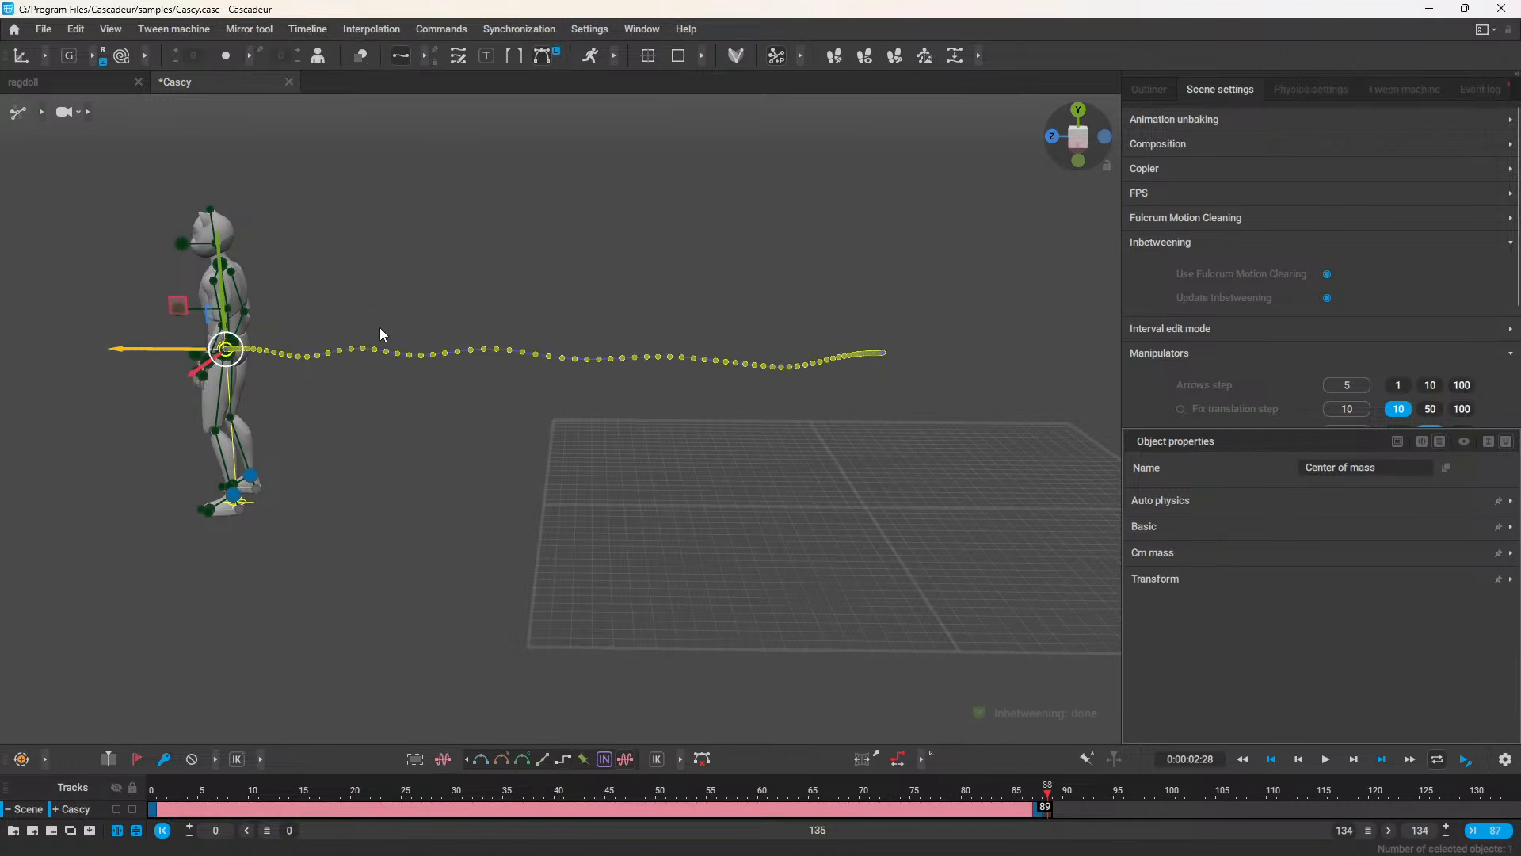
Step: Play the generated inbetweening animation from the start of the timeline
click(160, 786)
key(space)
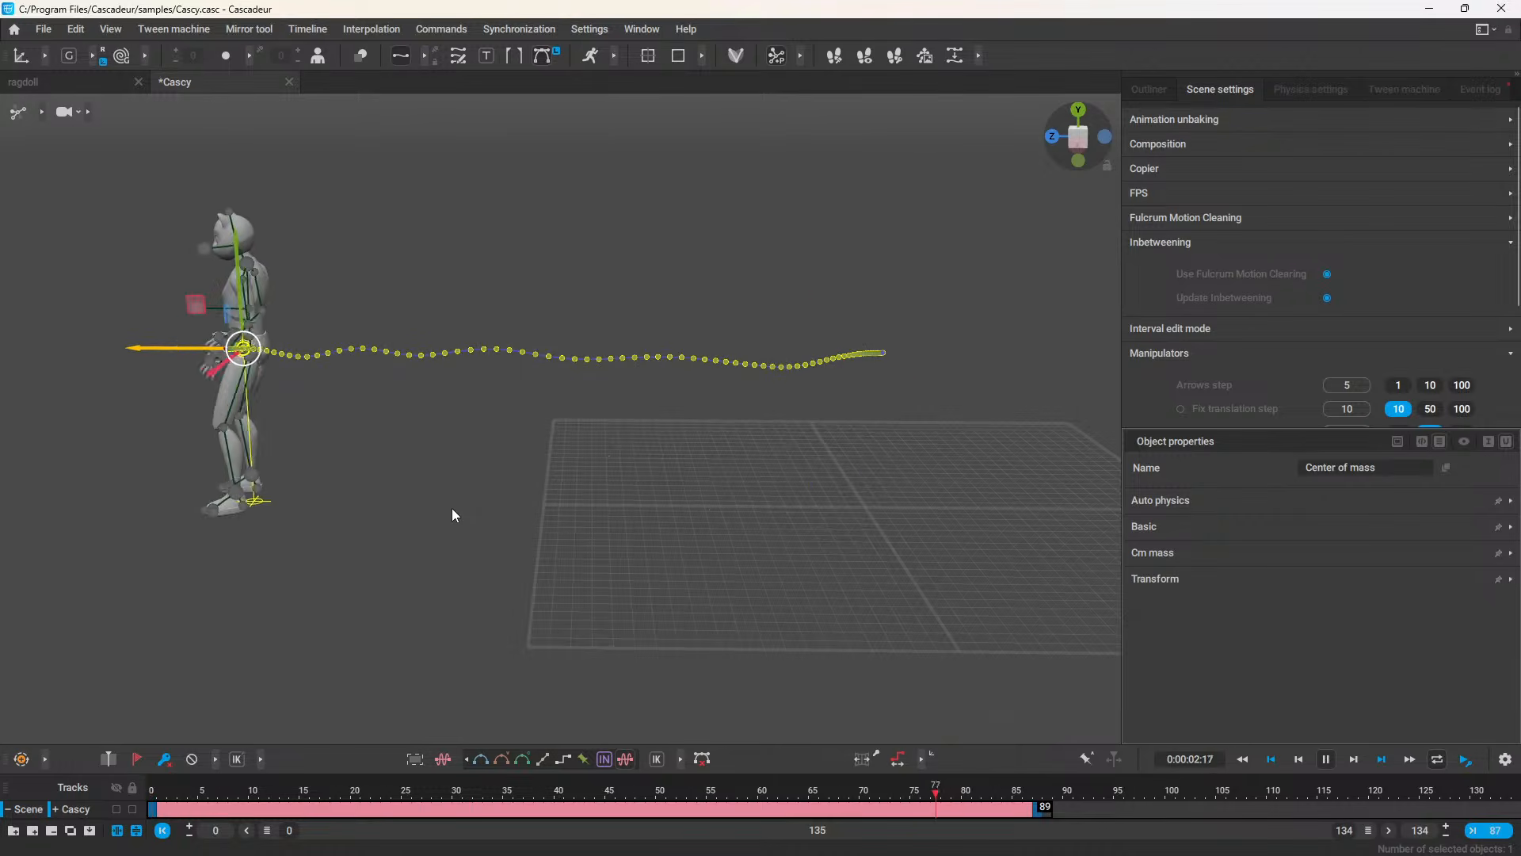
key(space)
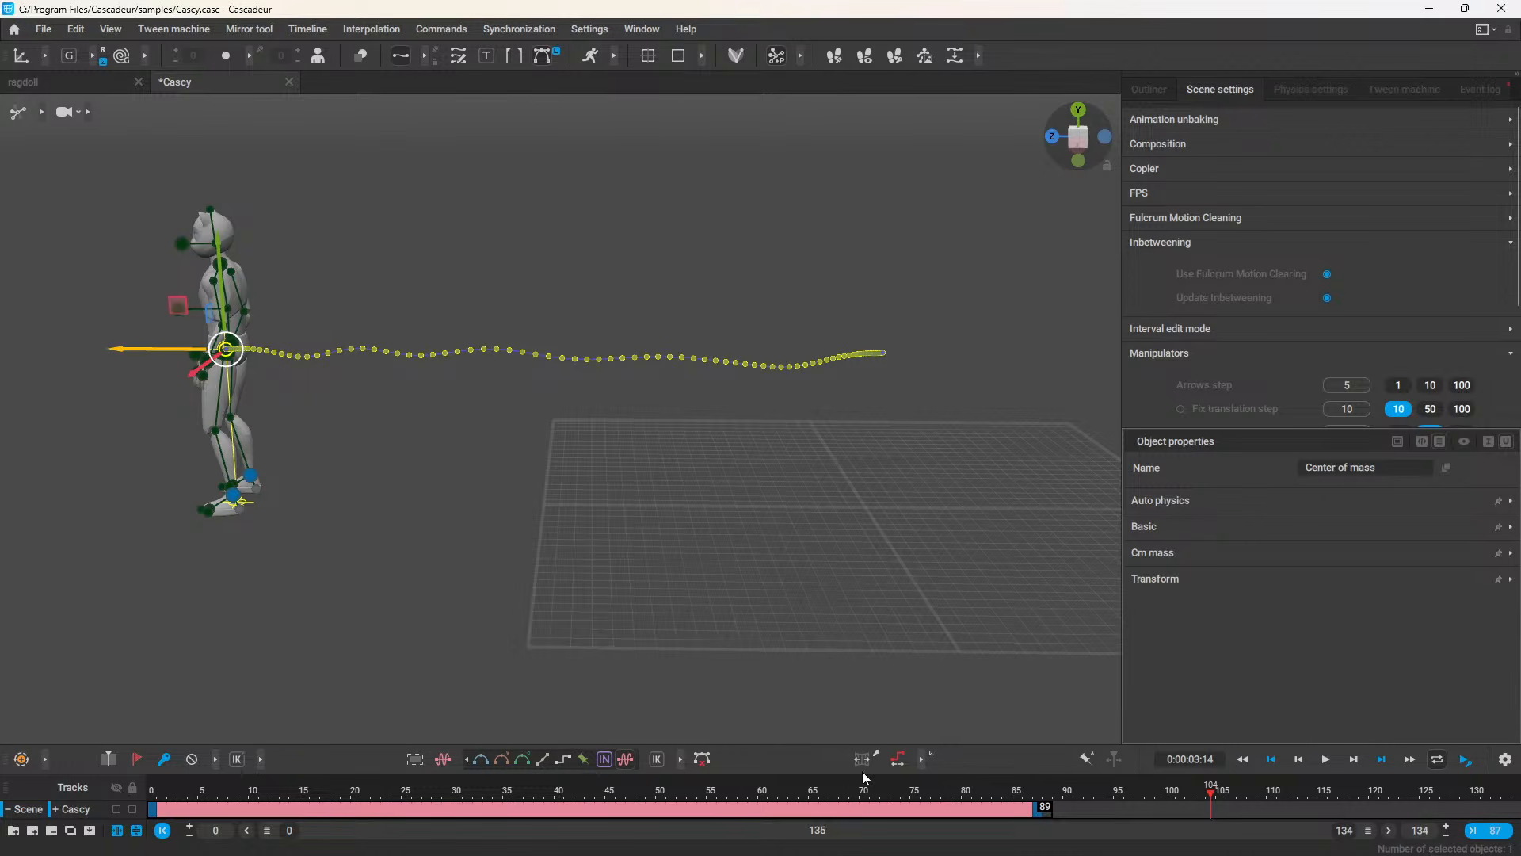
Step: Switch the interval to AI inbetweening interpolation and expand the Cascy track into its body-part tracks
click(602, 759)
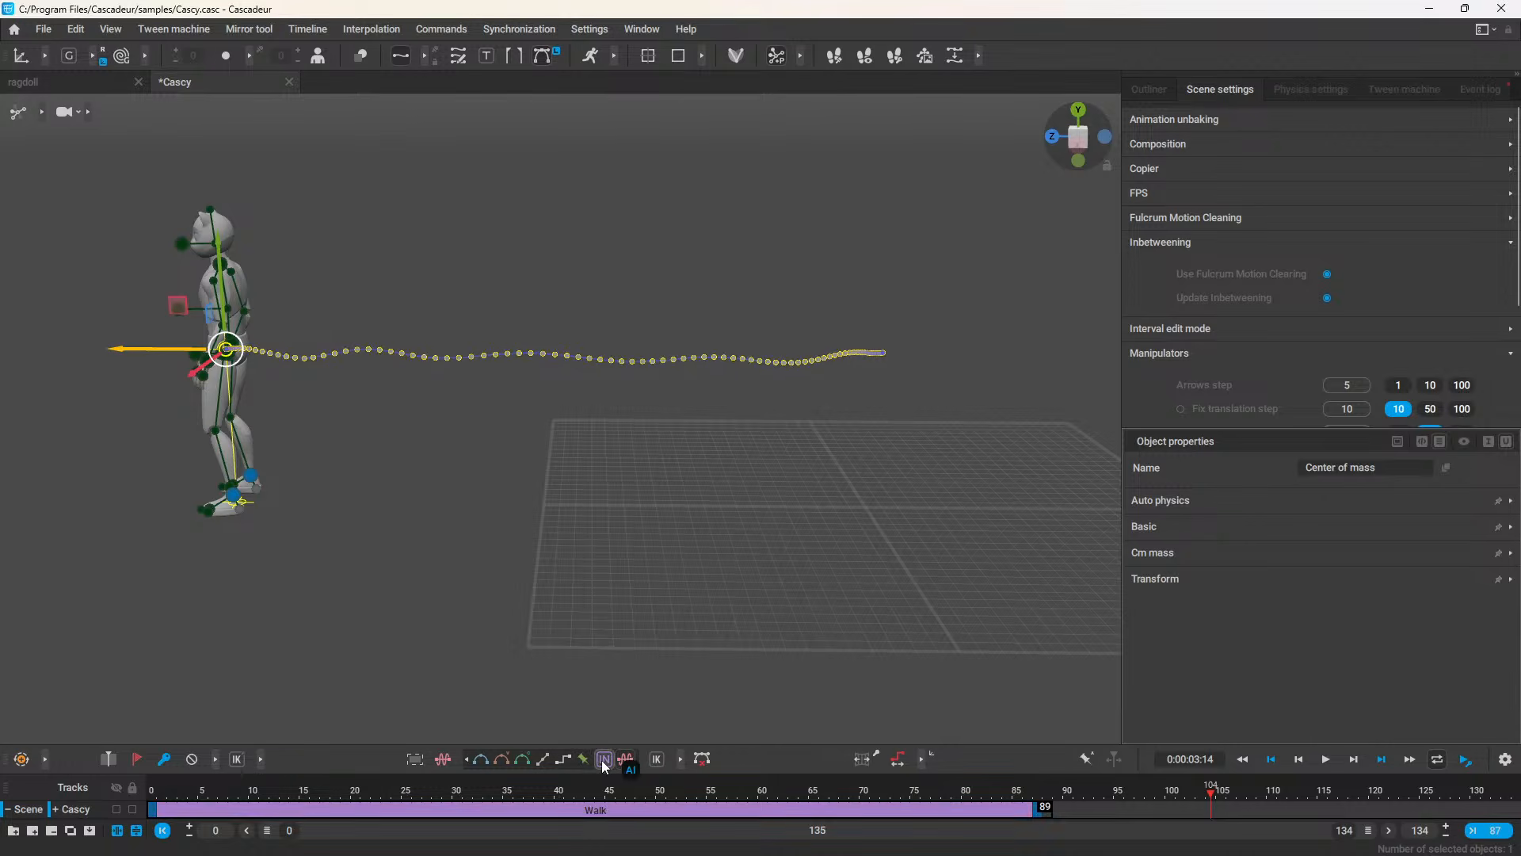
click(55, 808)
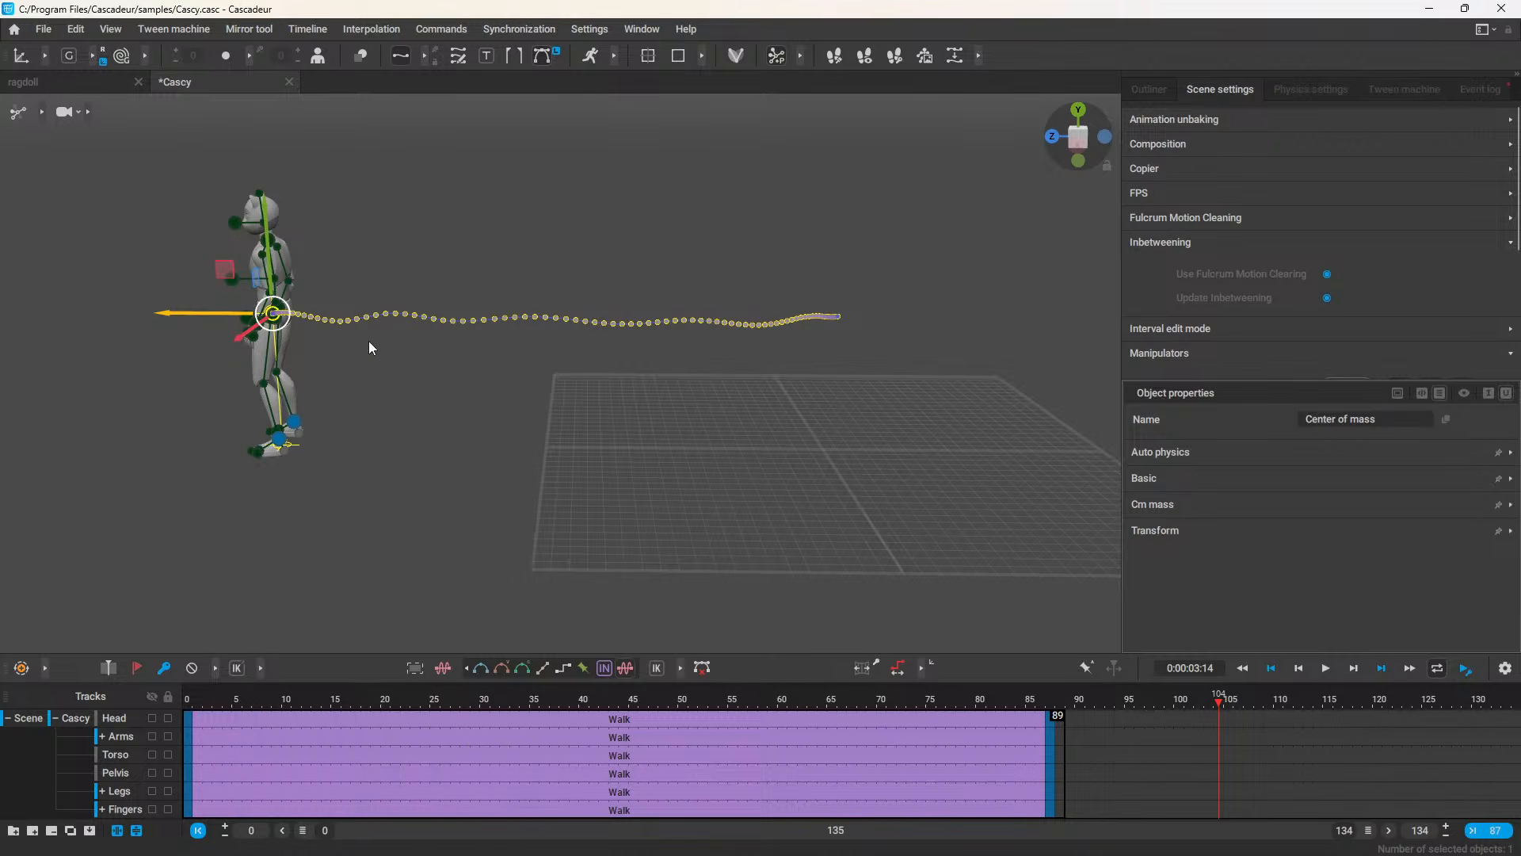
Step: Select the Head track's interval at frame 0 and change its interpolation to the green curve type
drag(208, 701, 537, 682)
click(195, 719)
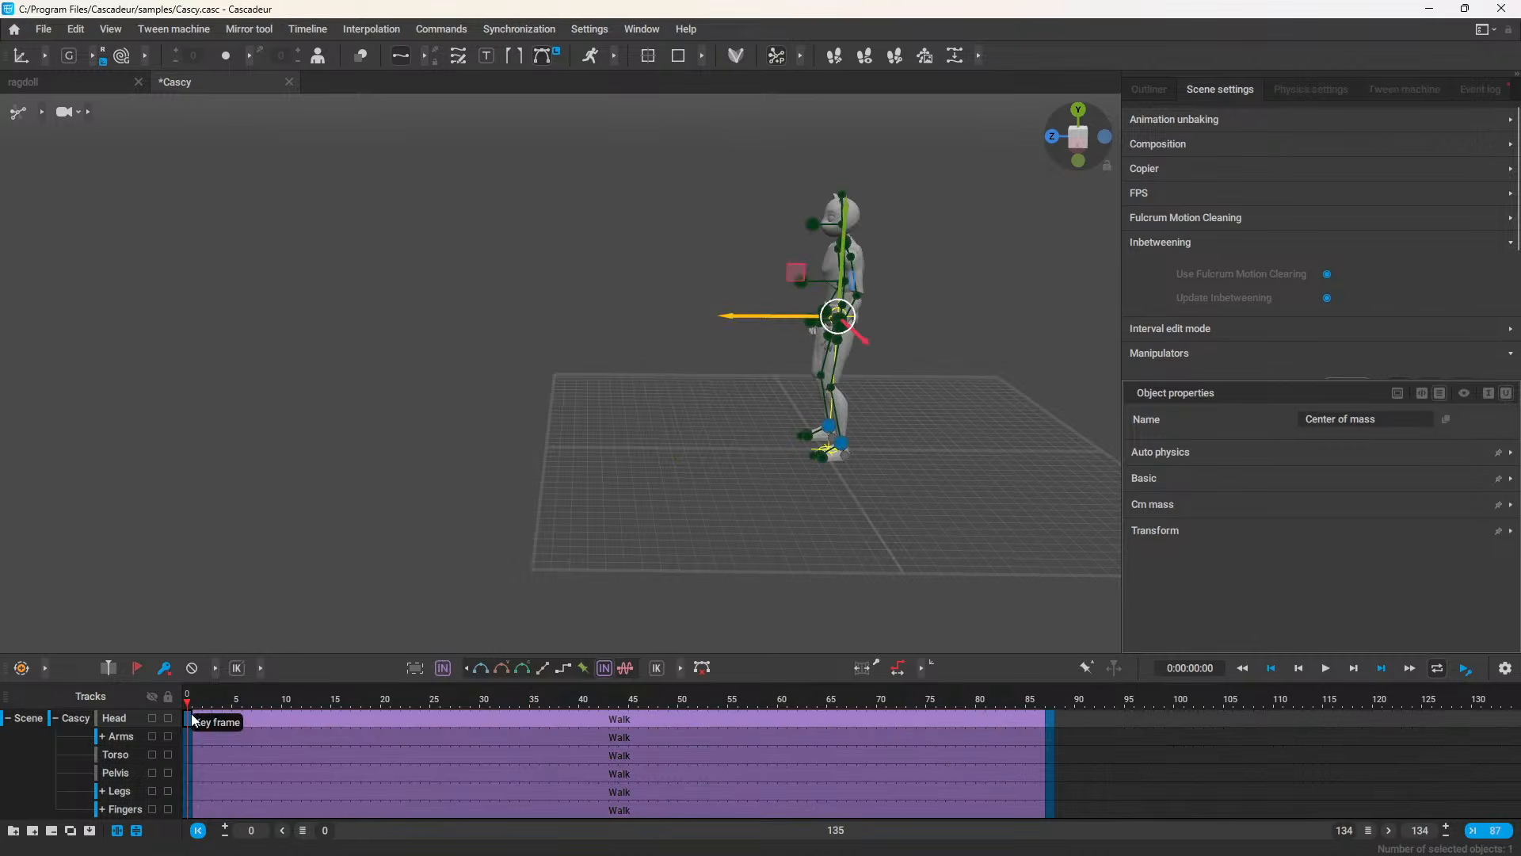
click(523, 669)
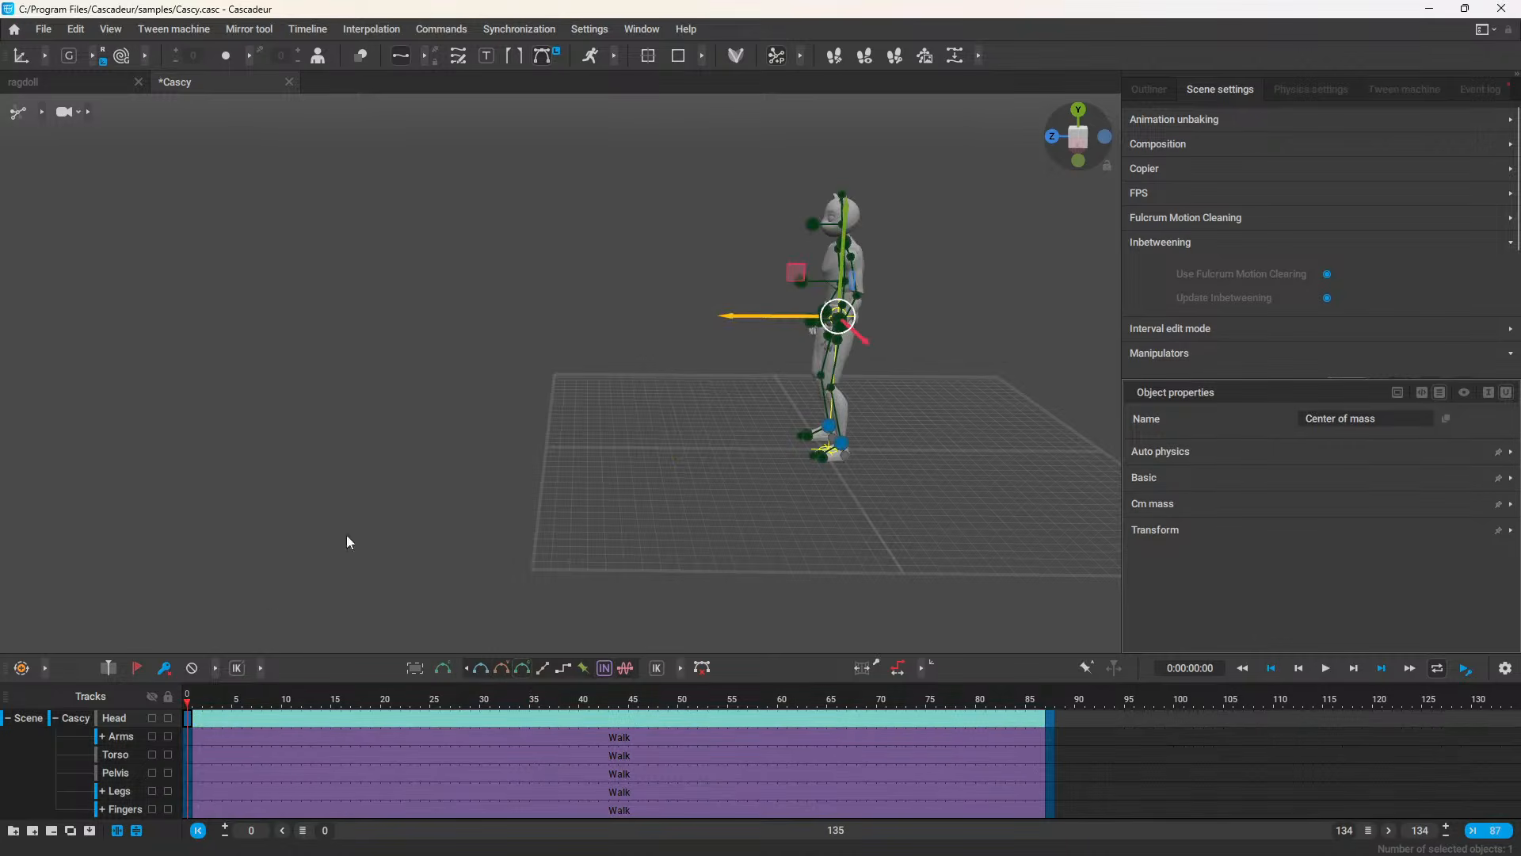
Step: Add a Head track key at frame 31 and turn the head to the character's right with its direction controller
click(495, 718)
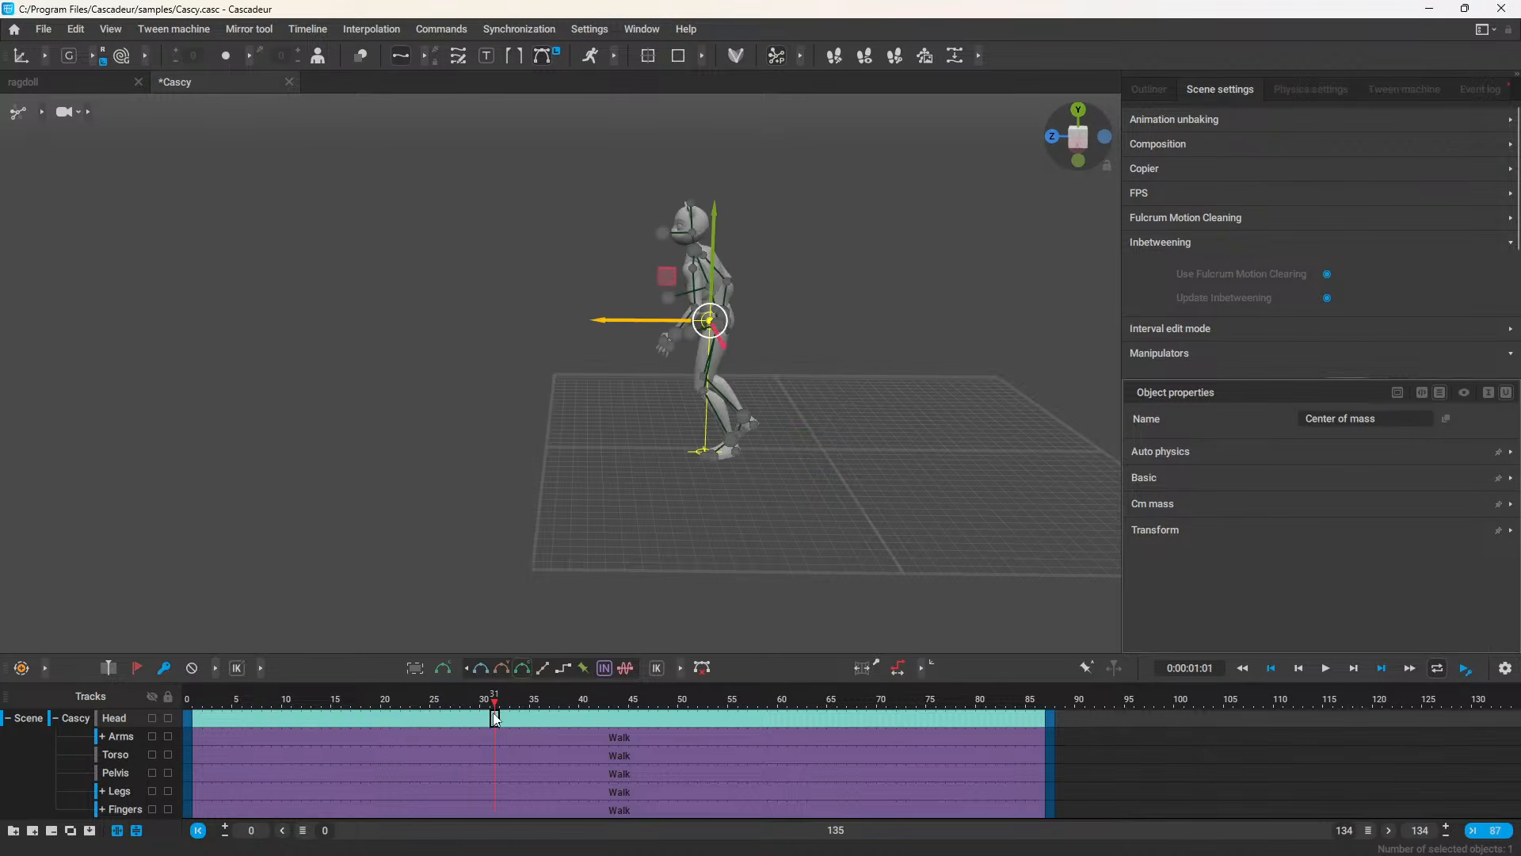
click(662, 234)
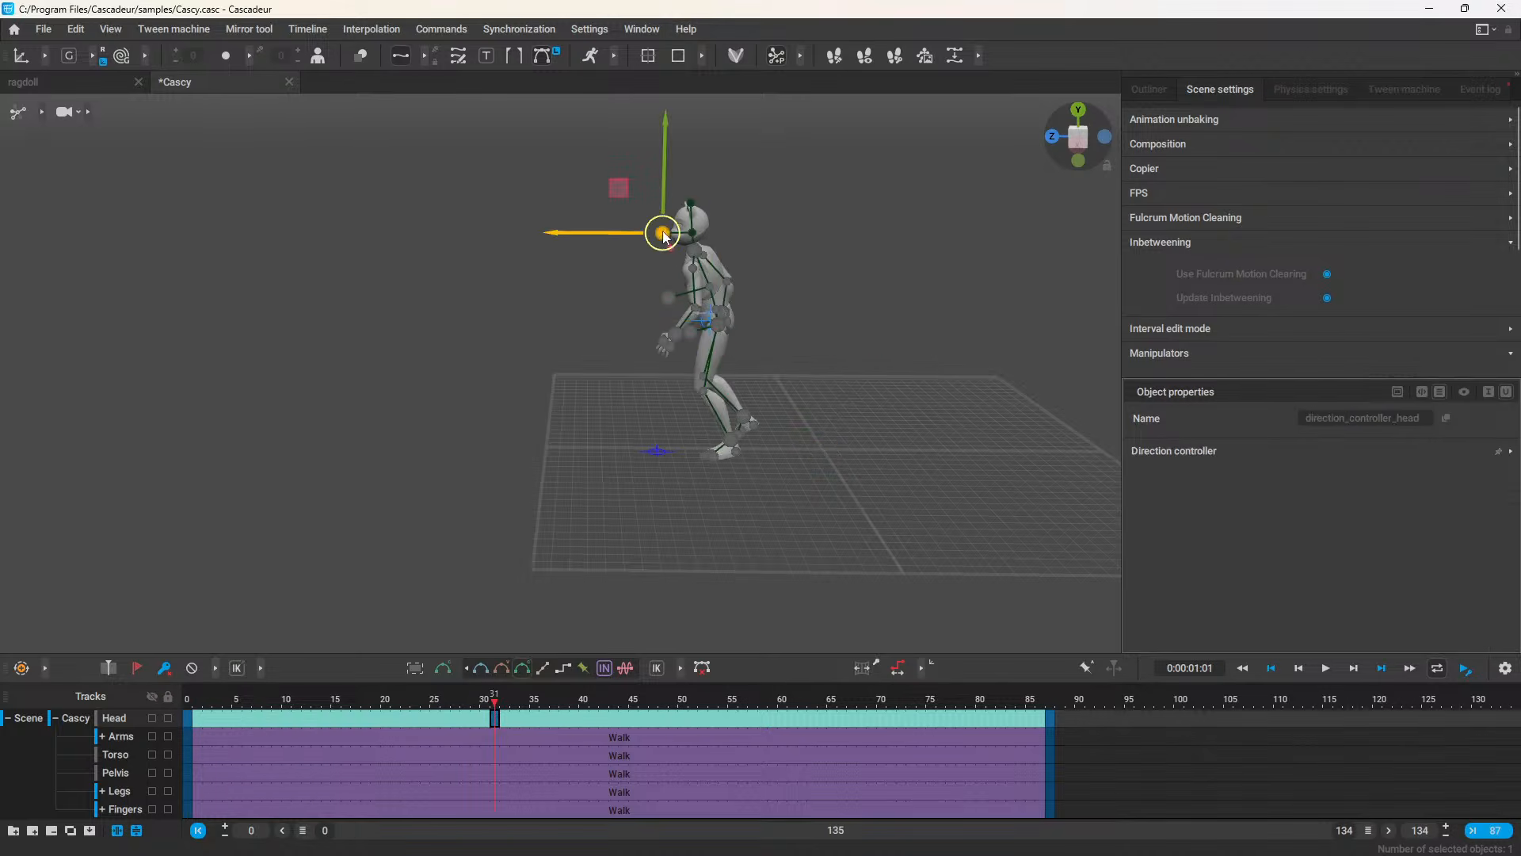
alt+drag(632, 285, 694, 357)
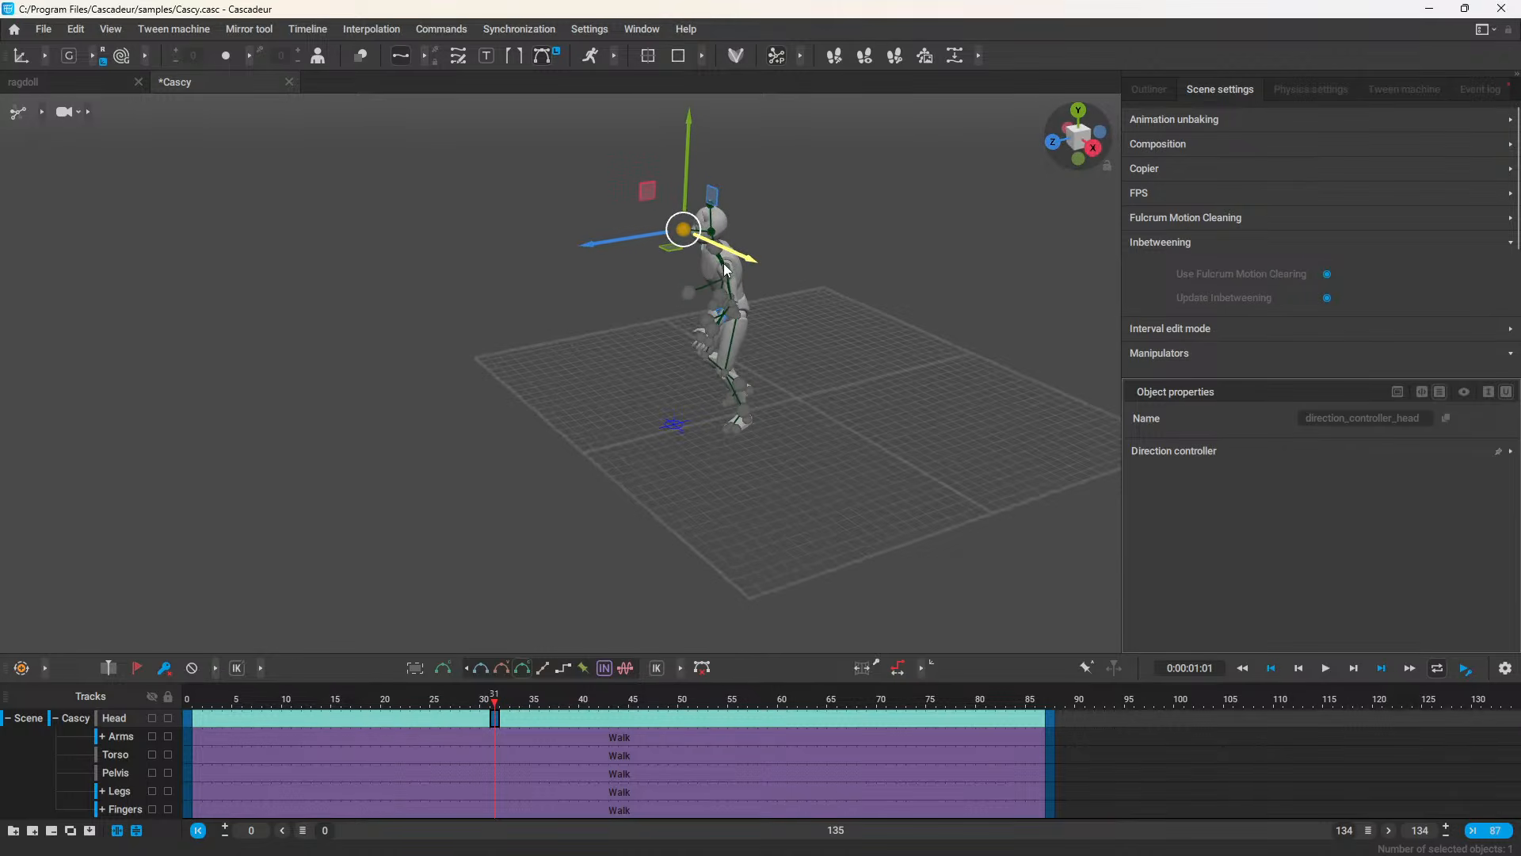
alt+drag(724, 267, 694, 331)
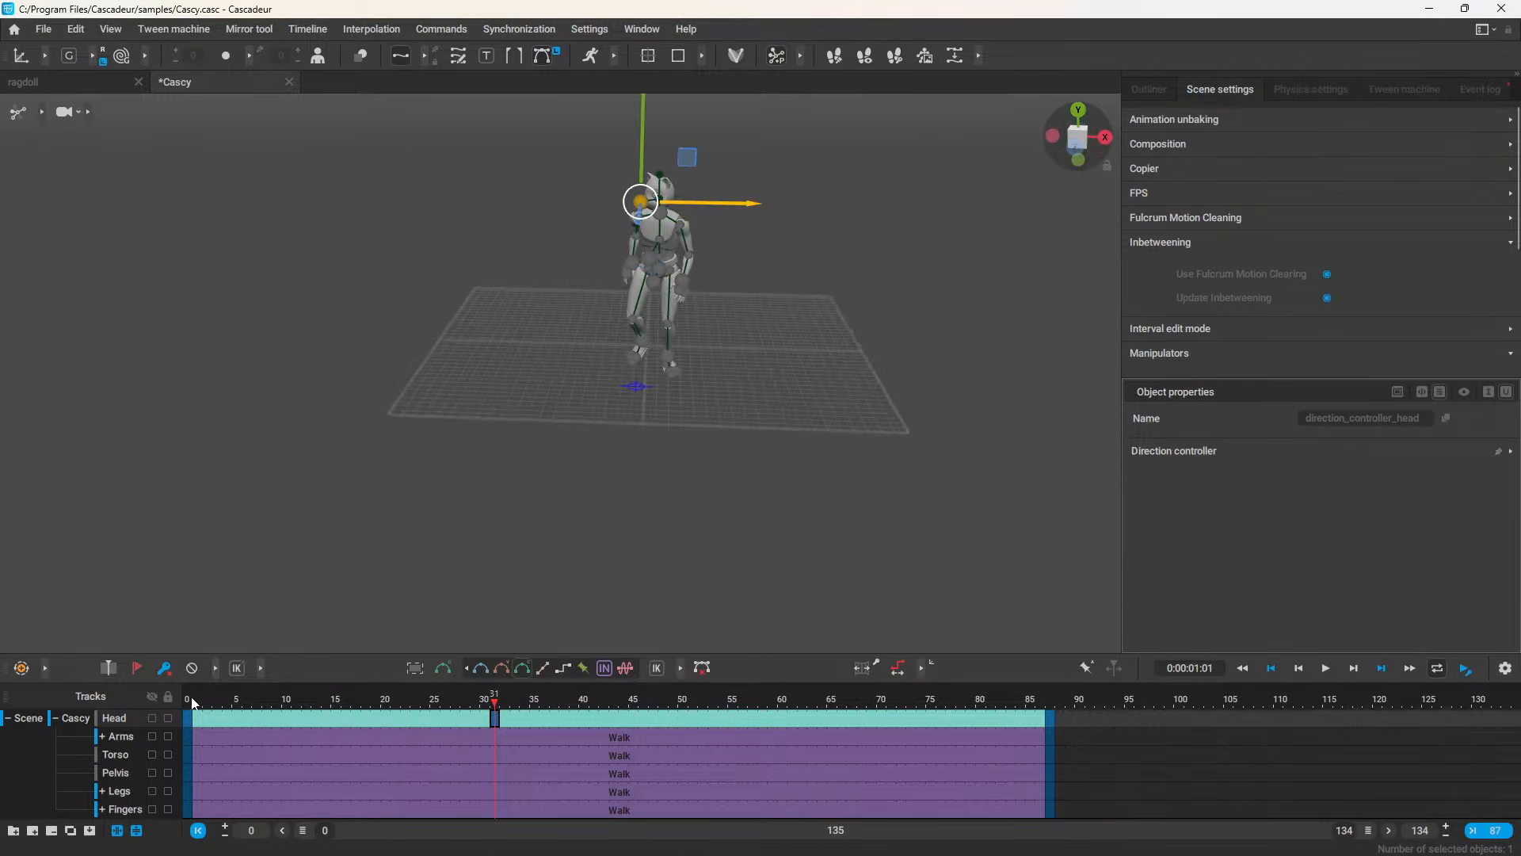
Step: Play the walk and examine the head's movement from the front and at an angle
key(space)
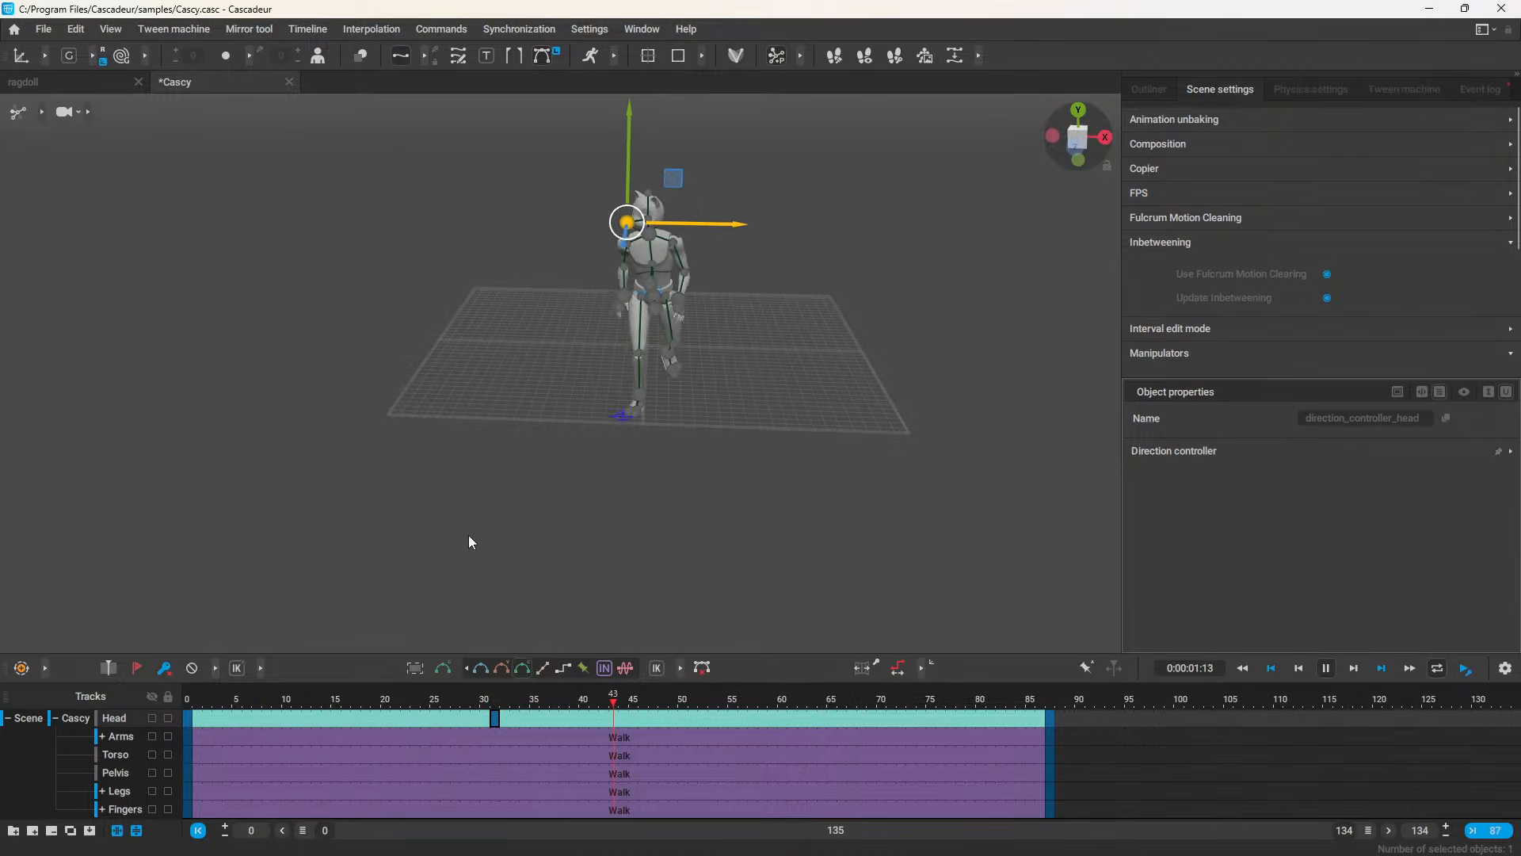
key(space)
click(189, 702)
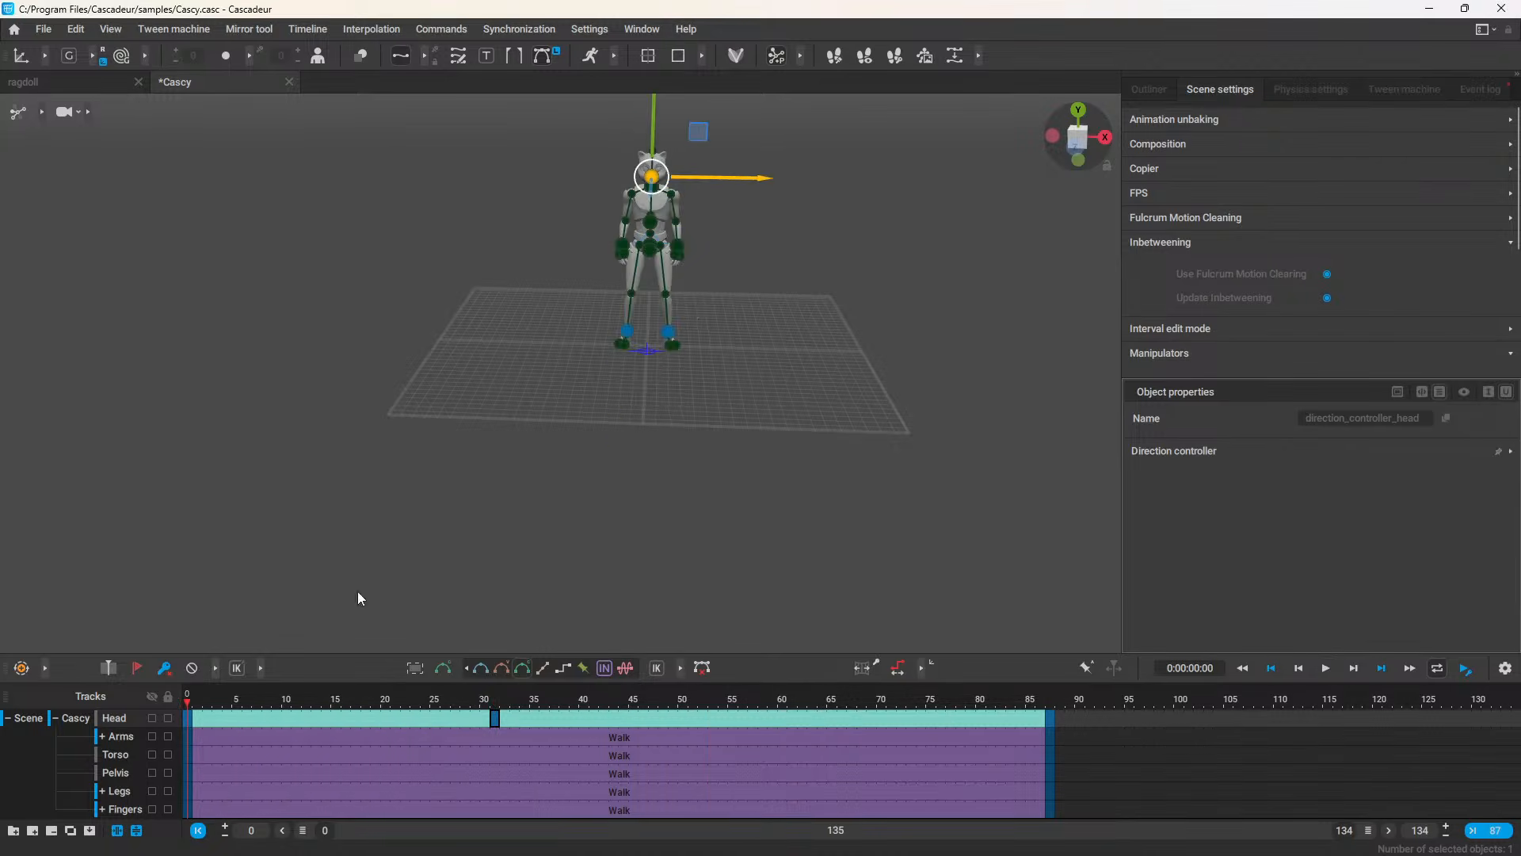
scroll(701, 398, up, 4)
alt+middle_drag(791, 384, 780, 521)
alt+drag(837, 436, 699, 388)
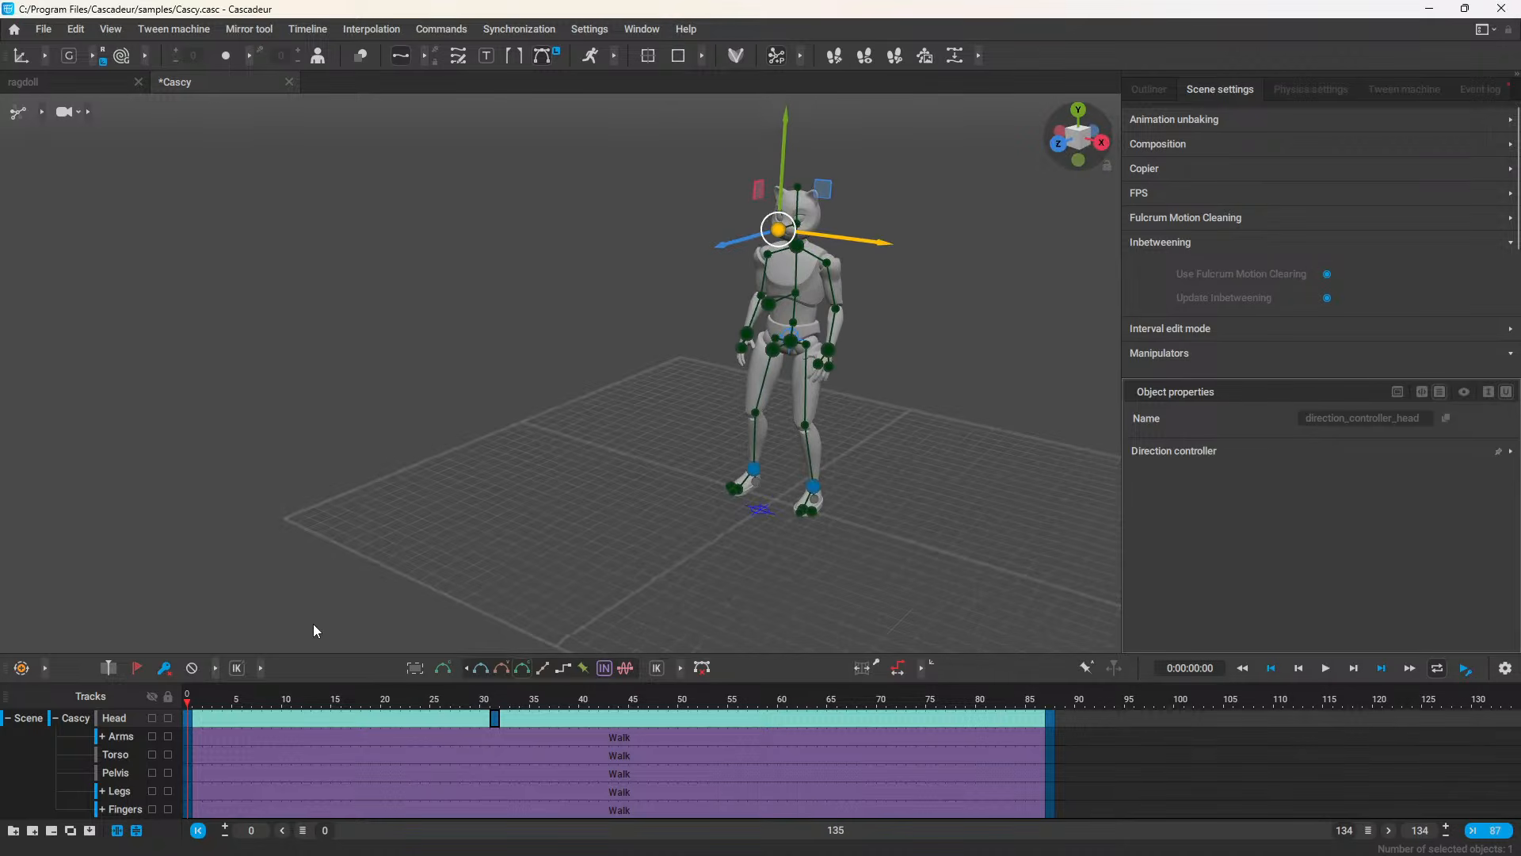
scroll(824, 341, up, 3)
scroll(809, 320, down, 2)
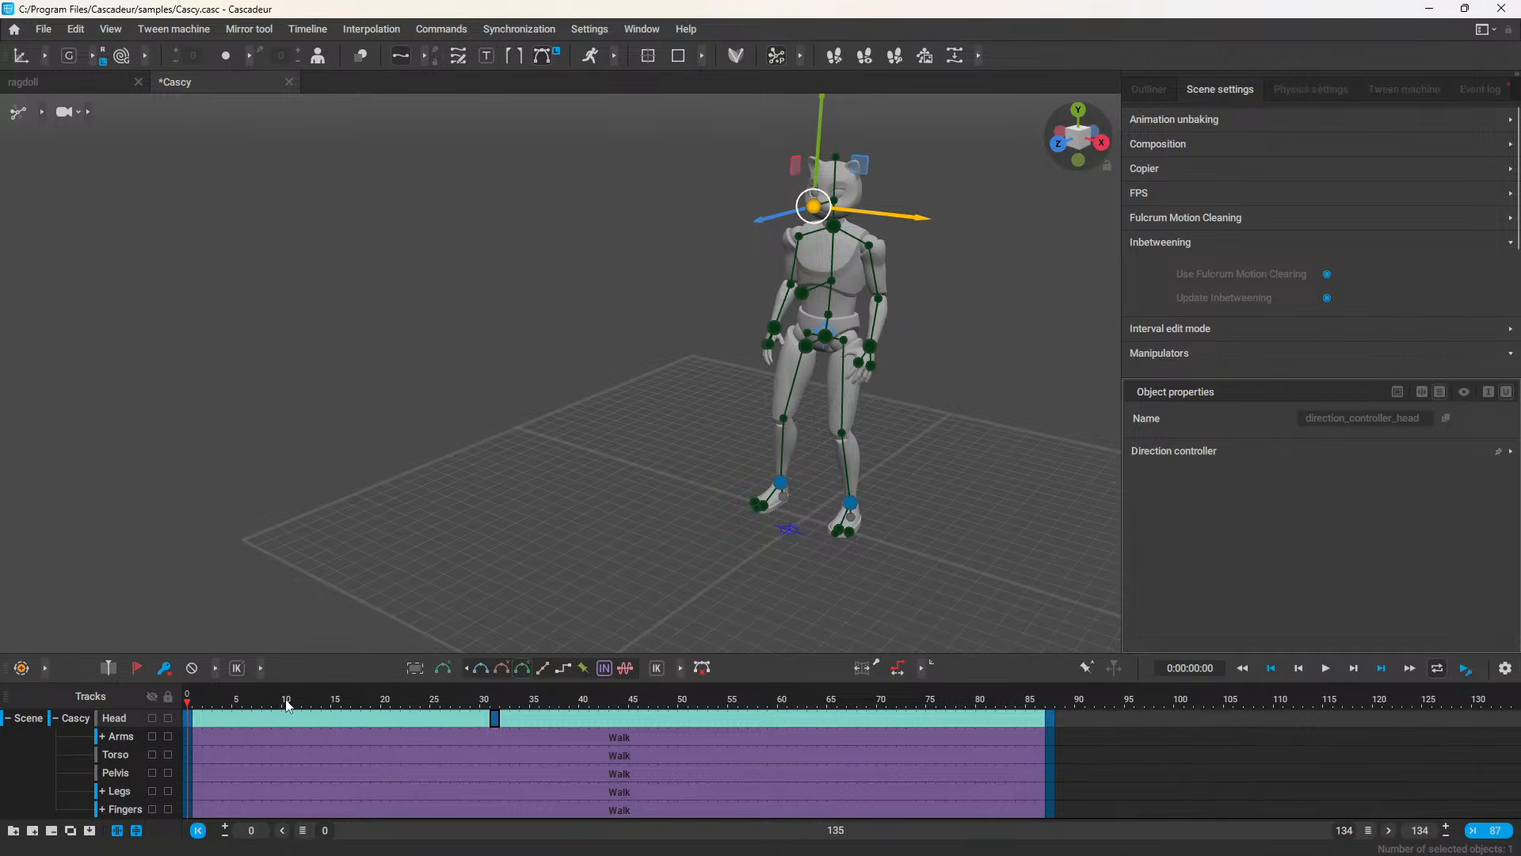
Step: Scrub the timeline from frame 0 to the head key at frame 31 and inspect the head controllers
drag(245, 702, 306, 701)
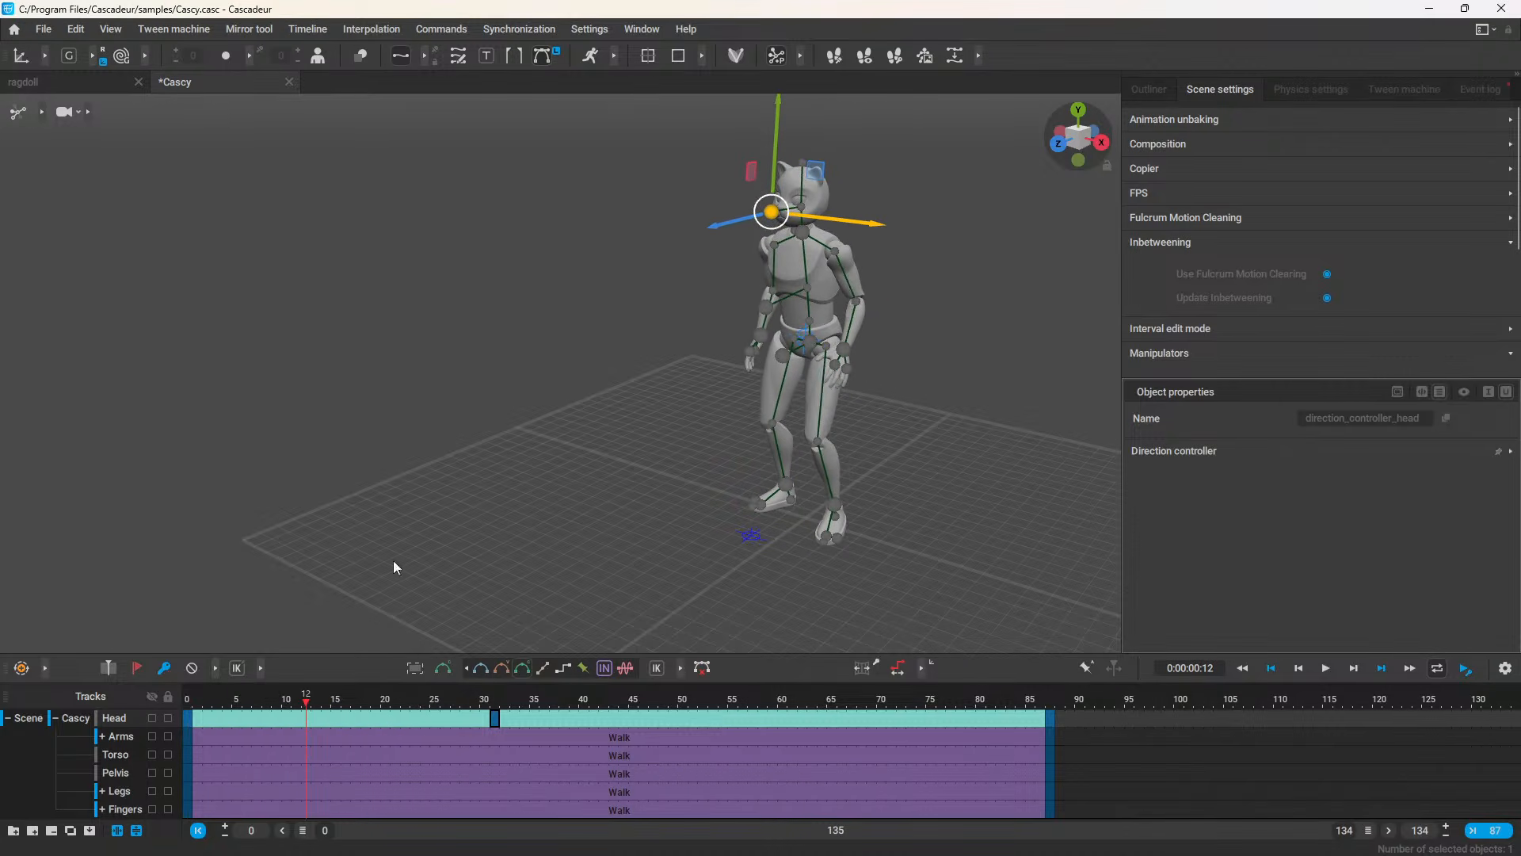
click(527, 453)
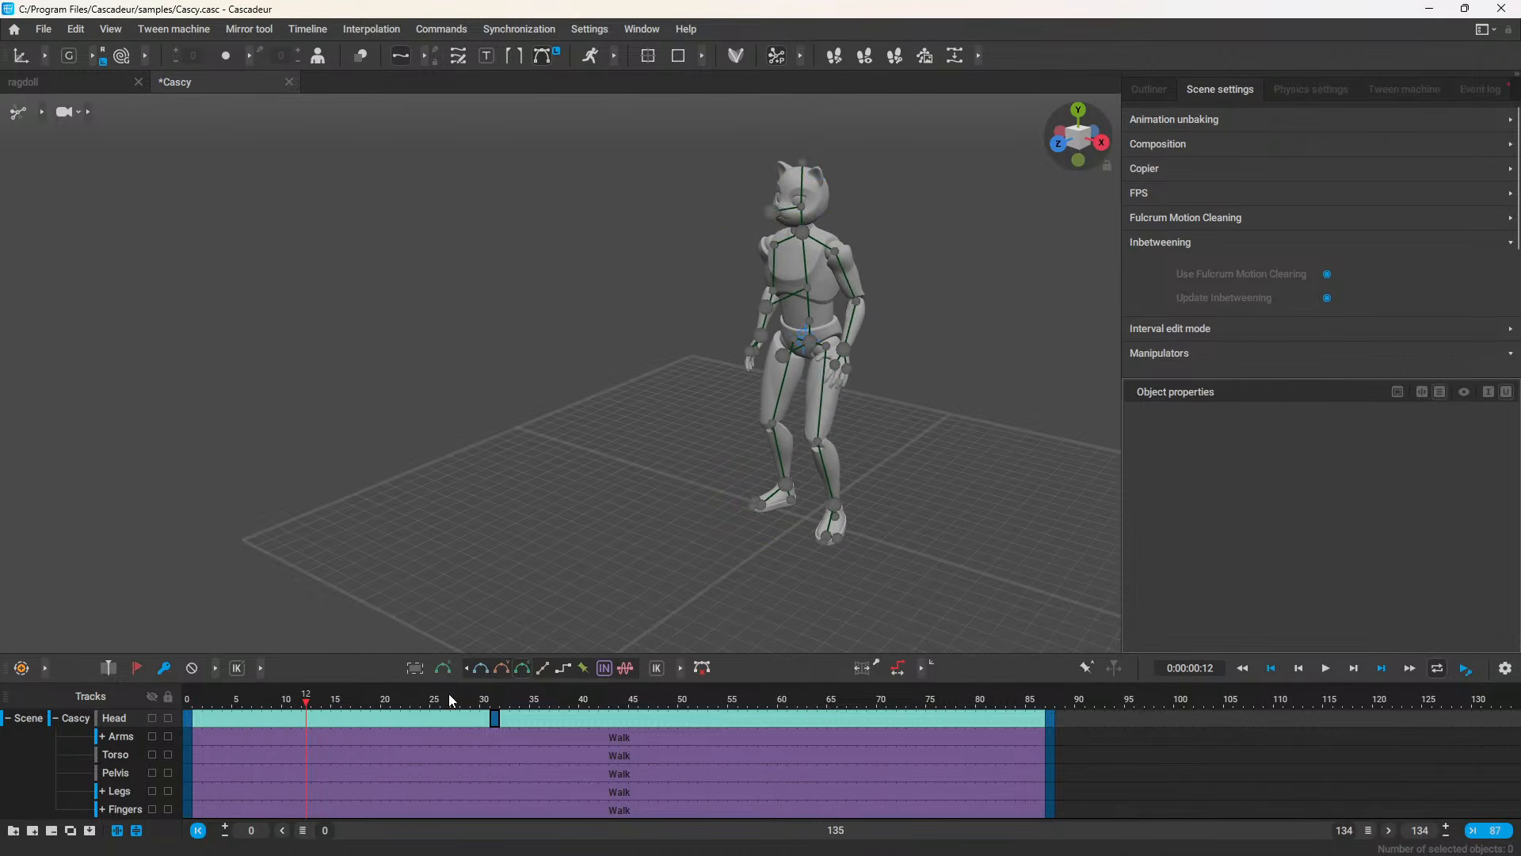
drag(451, 701, 494, 707)
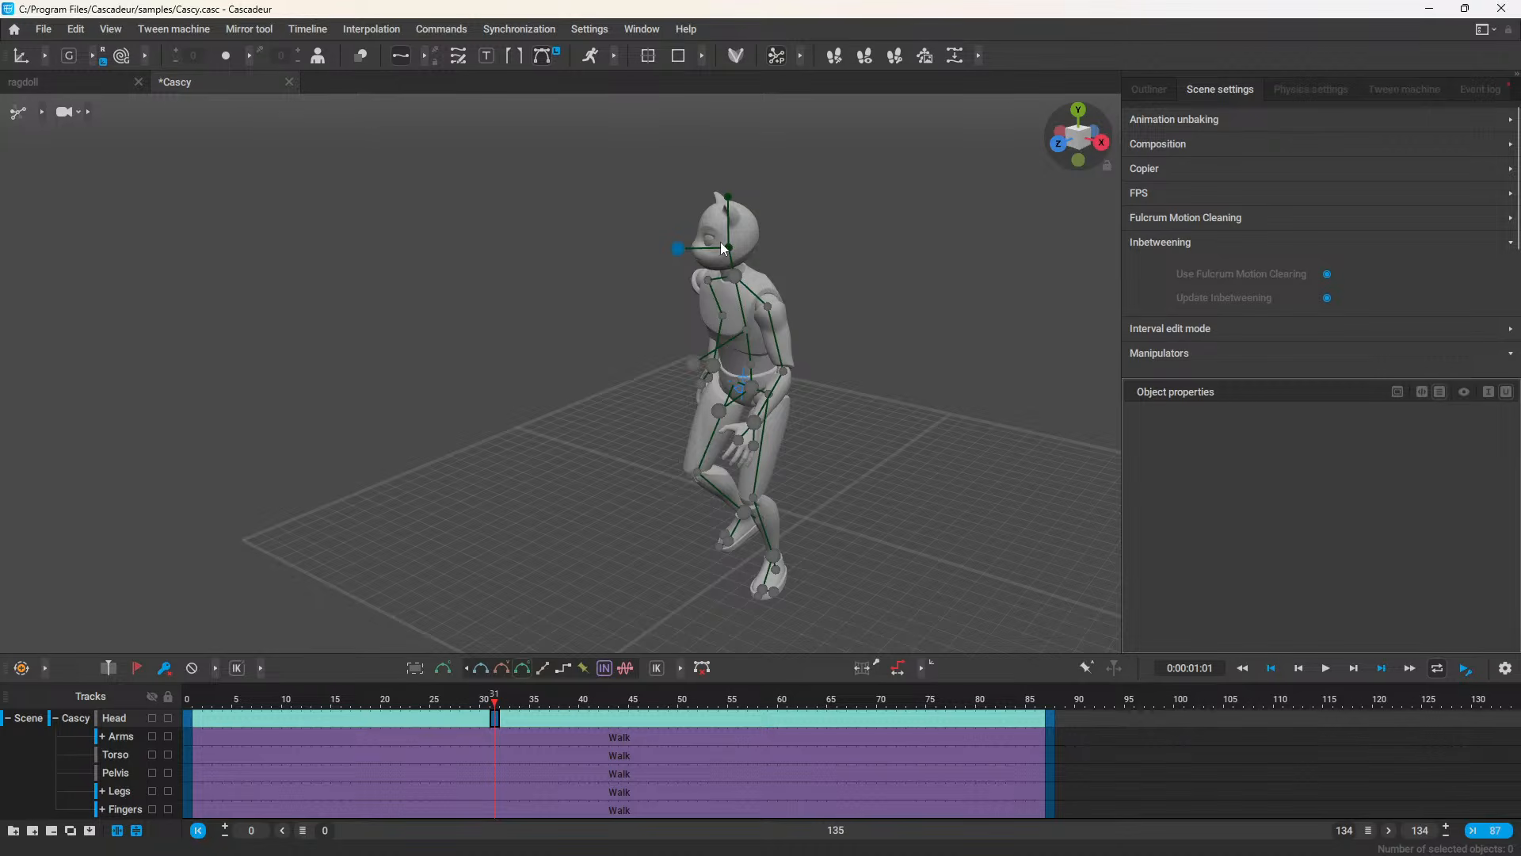
click(676, 251)
drag(585, 148, 784, 257)
click(885, 206)
Step: Add a Head track key at frame 52 and turn the head toward the character's left with its direction controller
click(703, 718)
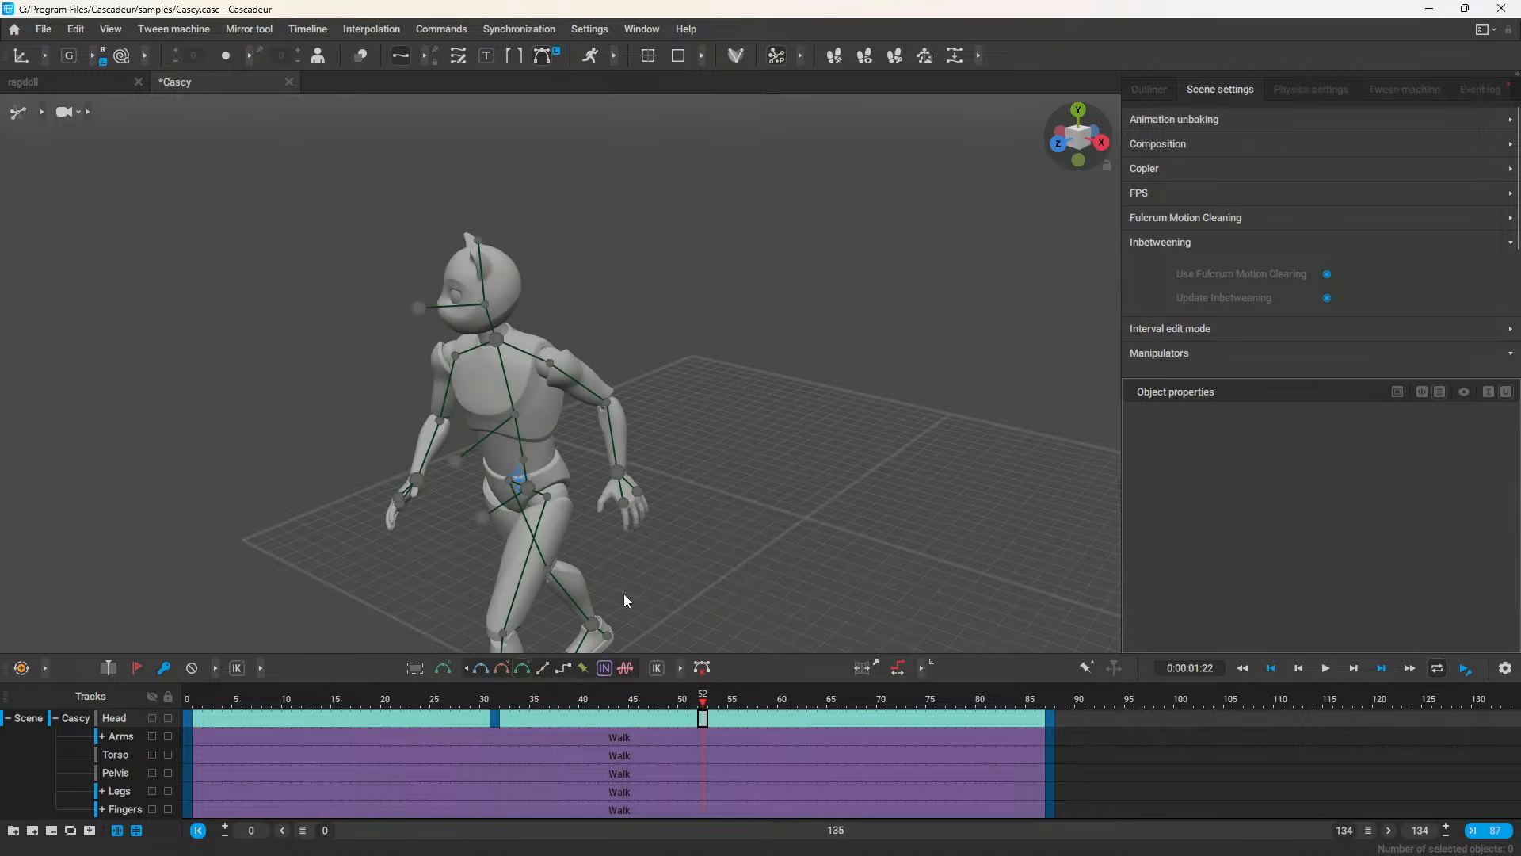
click(420, 308)
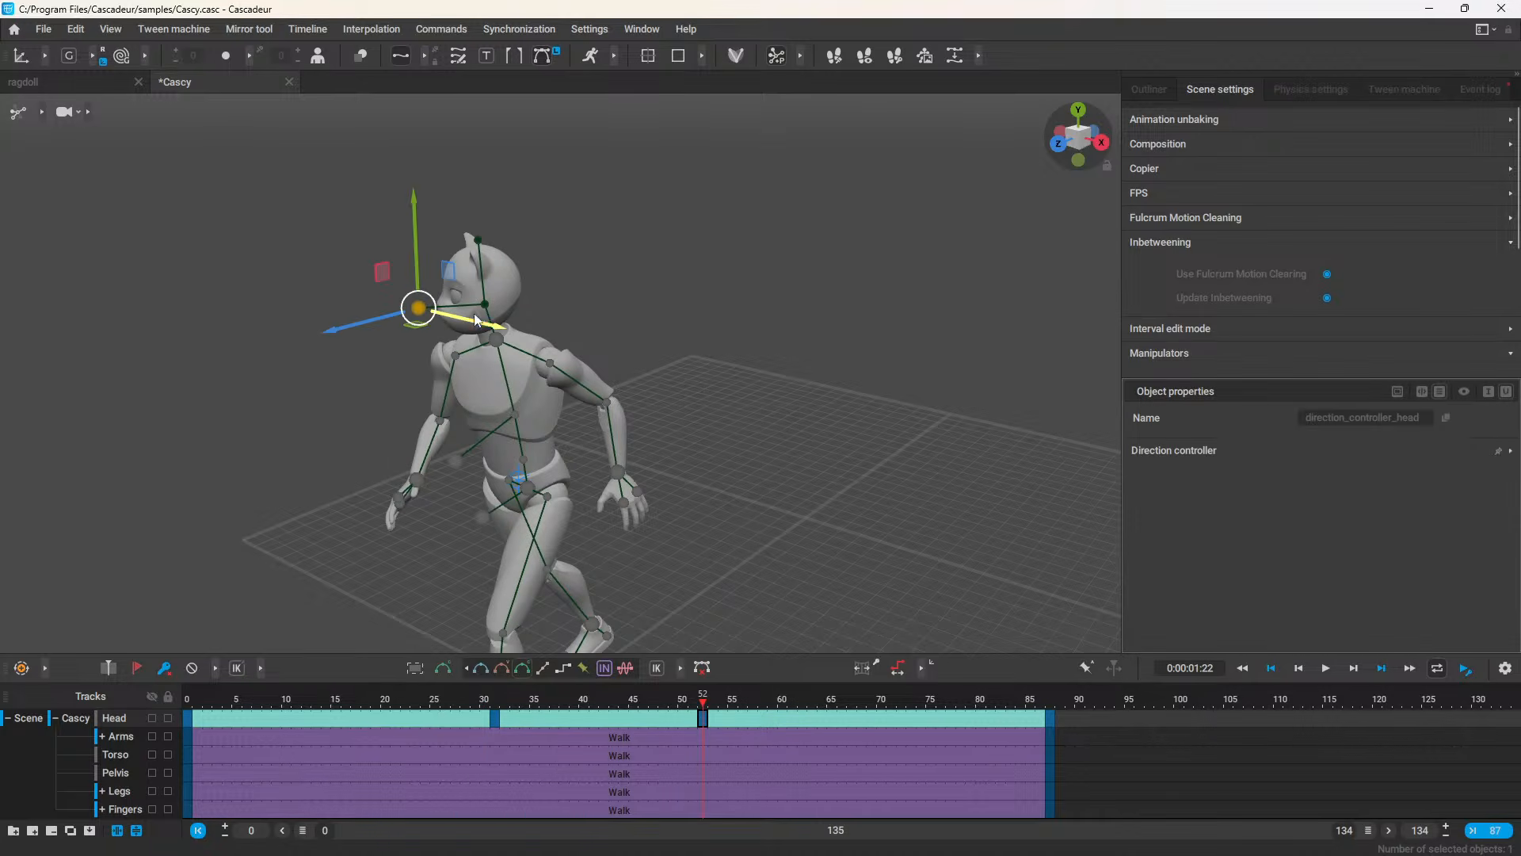
drag(476, 320, 553, 369)
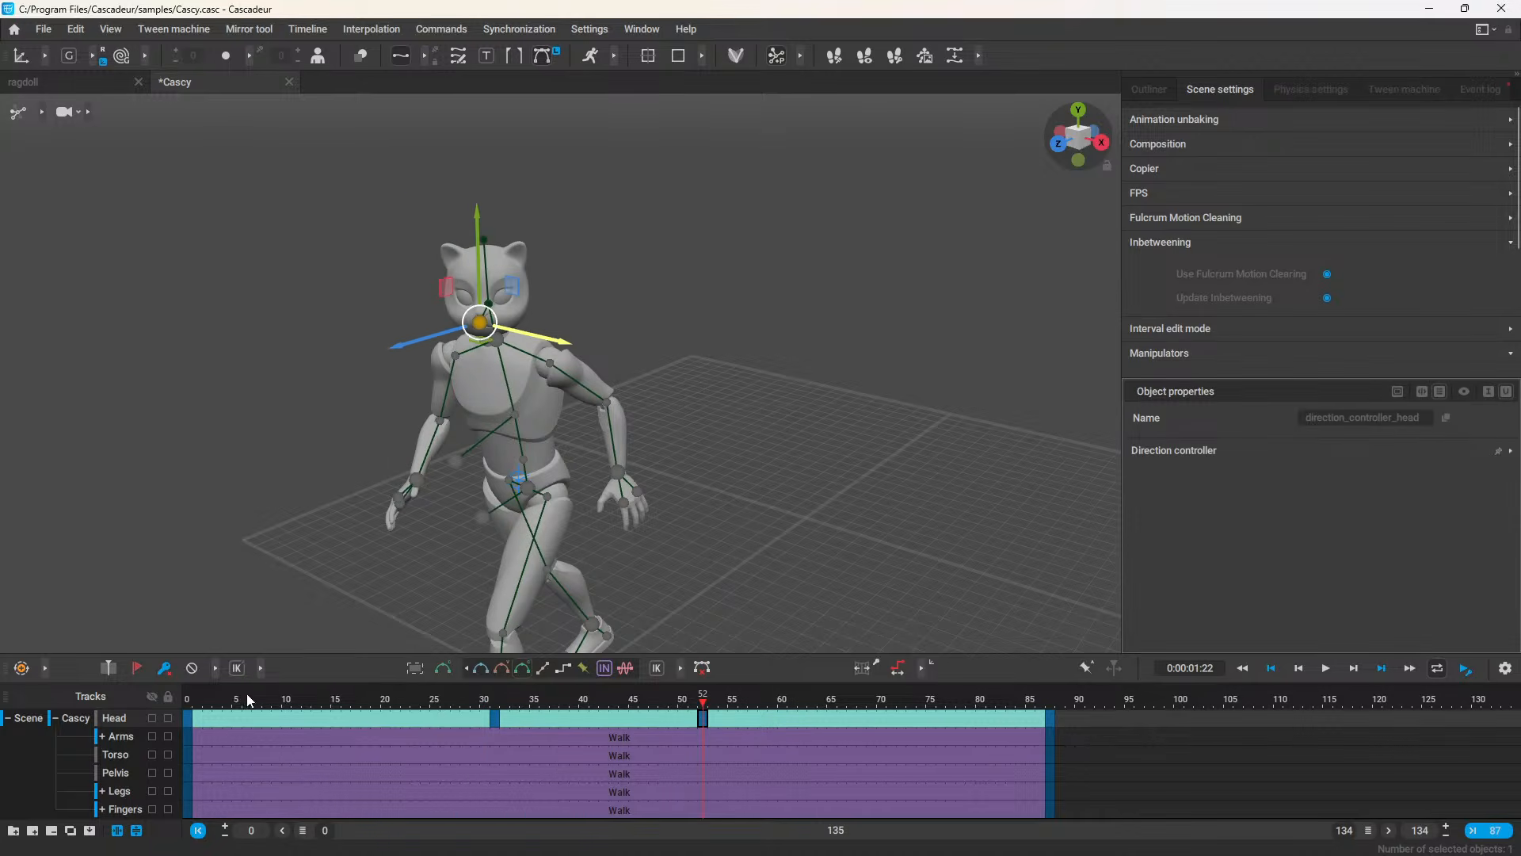
Step: Play the walk from frame 0 to check both head turns, keeping the character in view
click(188, 701)
key(space)
scroll(388, 411, down, 1)
click(425, 401)
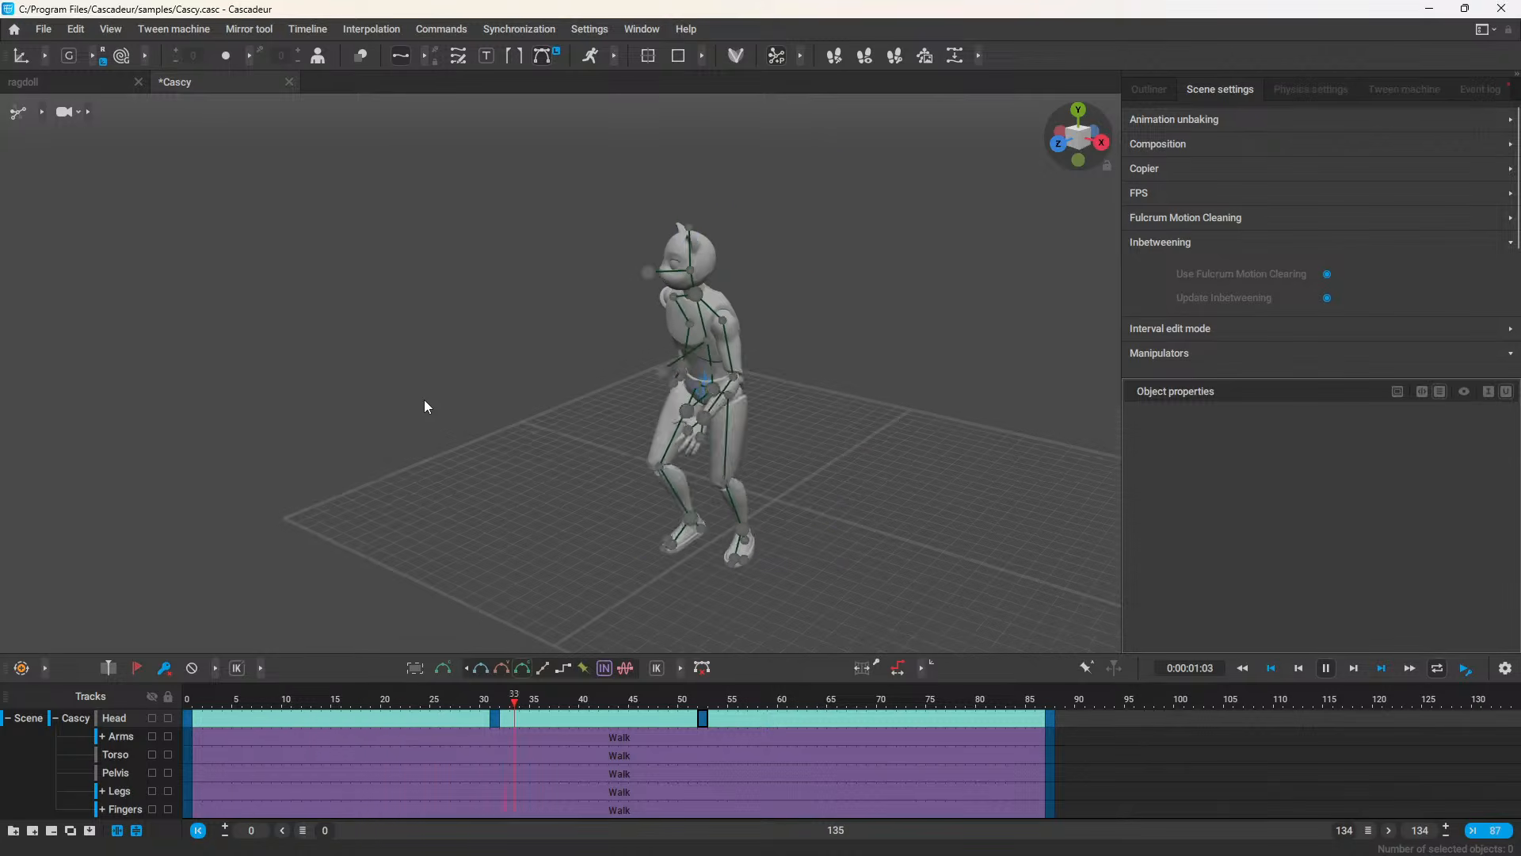
scroll(697, 438, down, 3)
alt+middle_drag(710, 441, 764, 385)
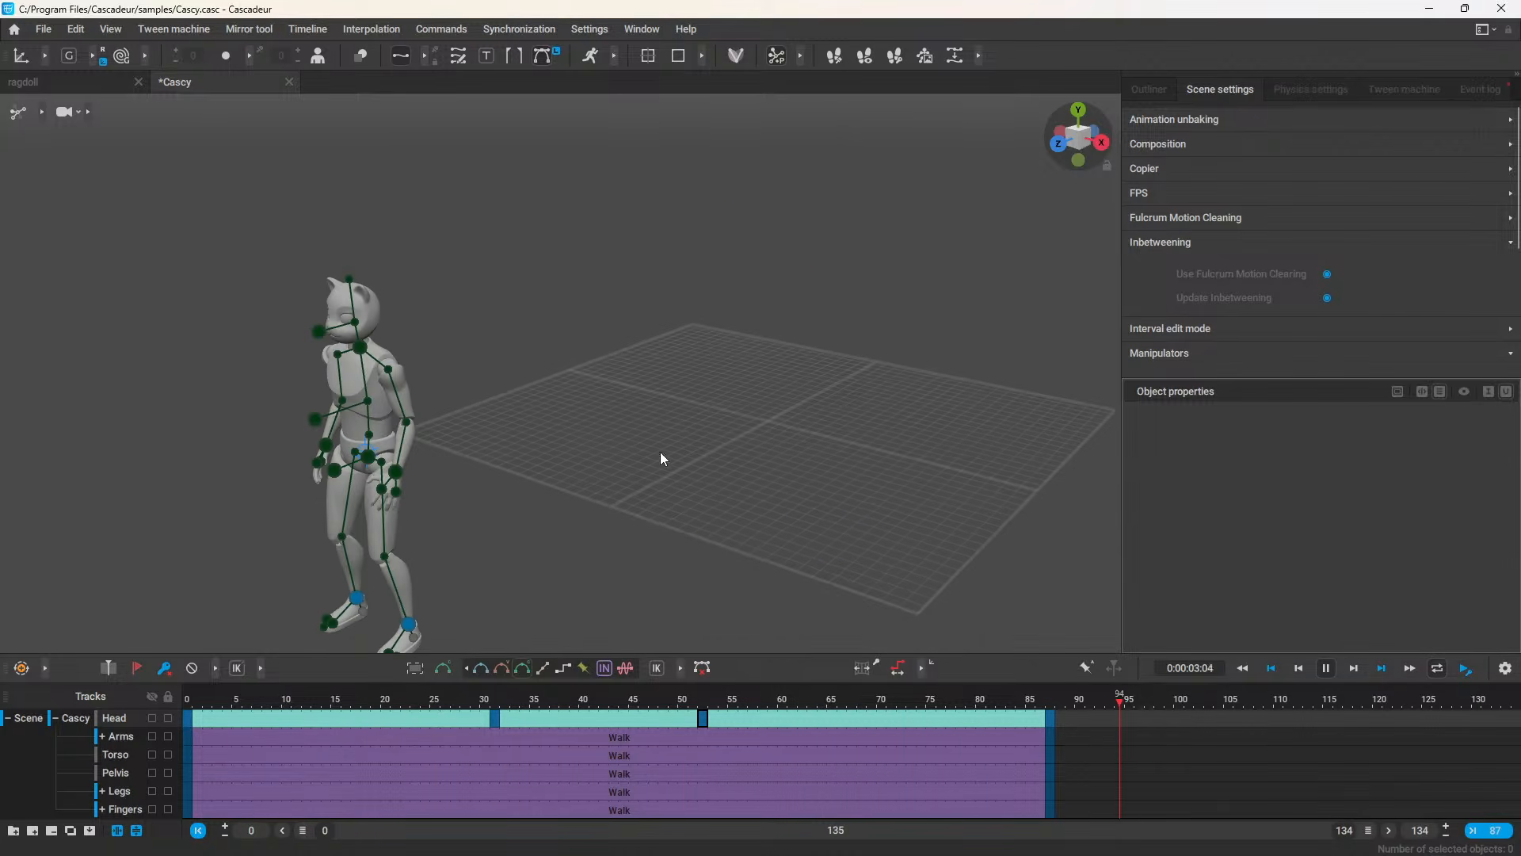
key(space)
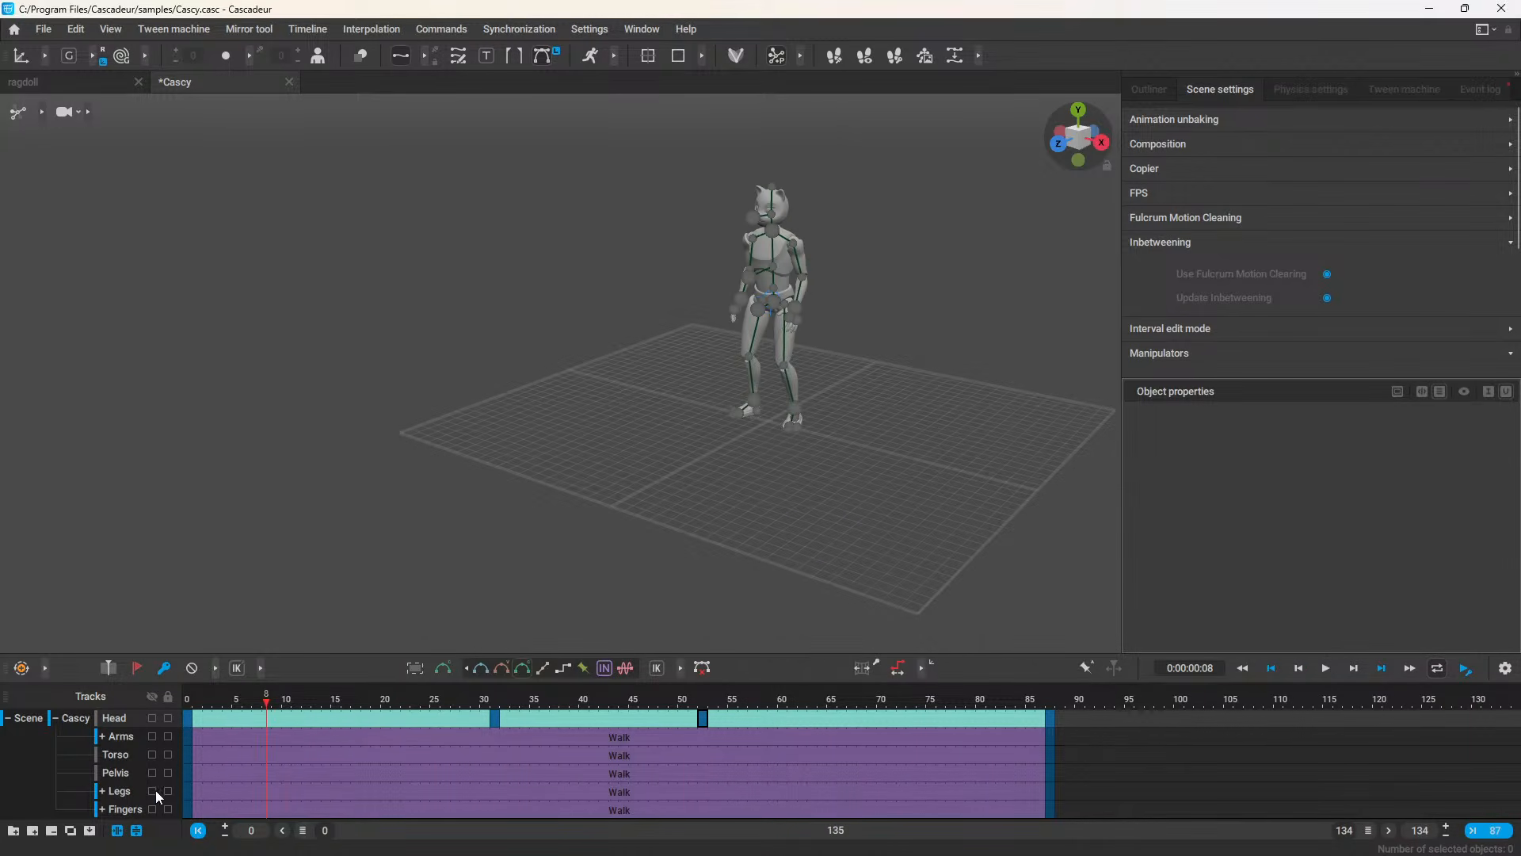
Step: Highlight the Fingers, Arms, Pelvis, Torso and Head tracks in turn to review the character's separate body-part tracks
click(129, 807)
scroll(815, 349, up, 4)
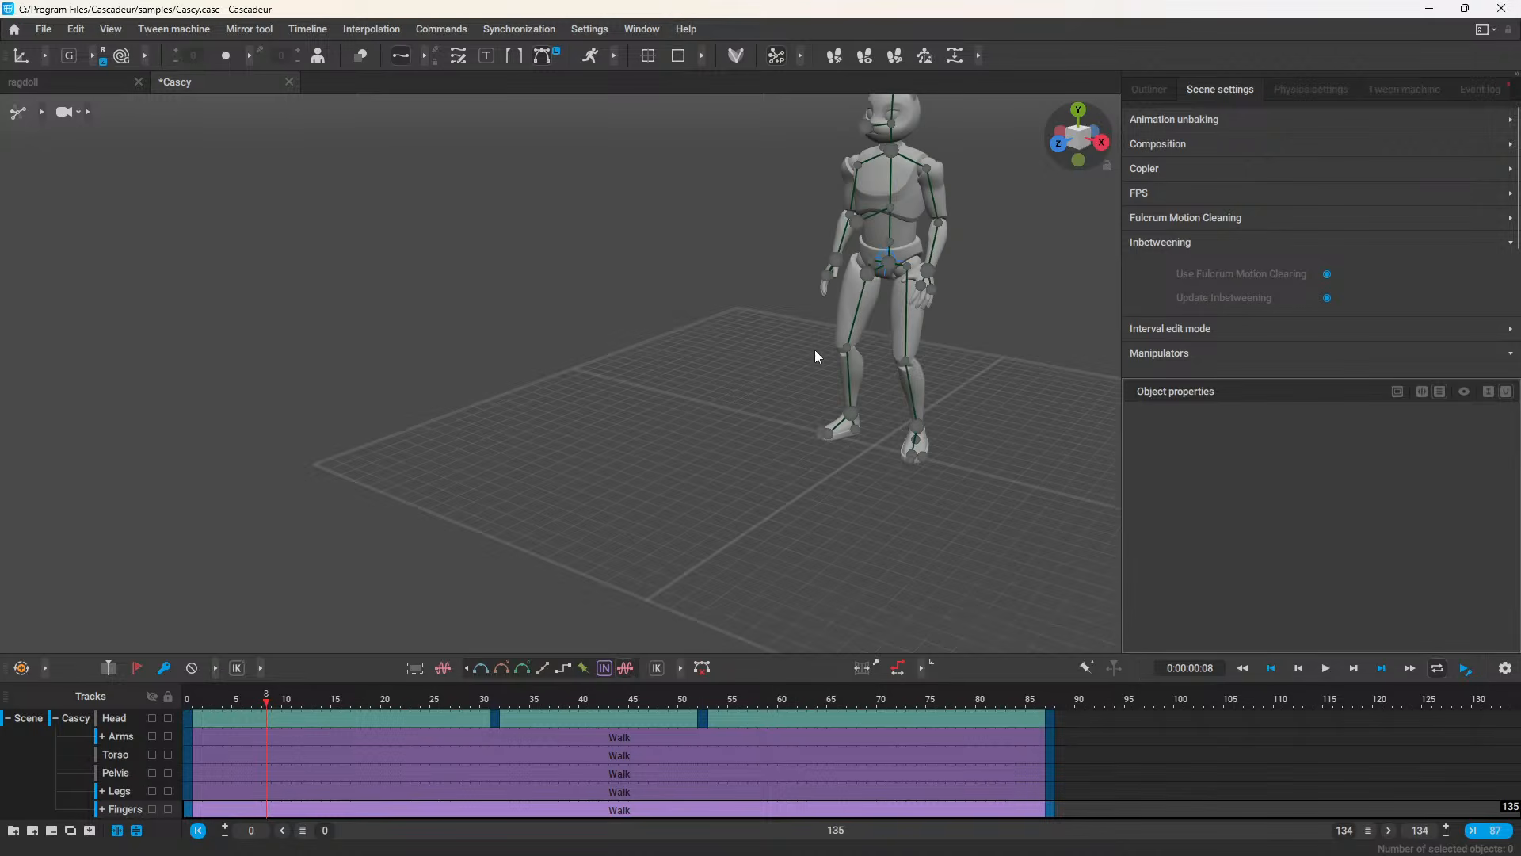
scroll(574, 442, up, 2)
scroll(811, 334, up, 2)
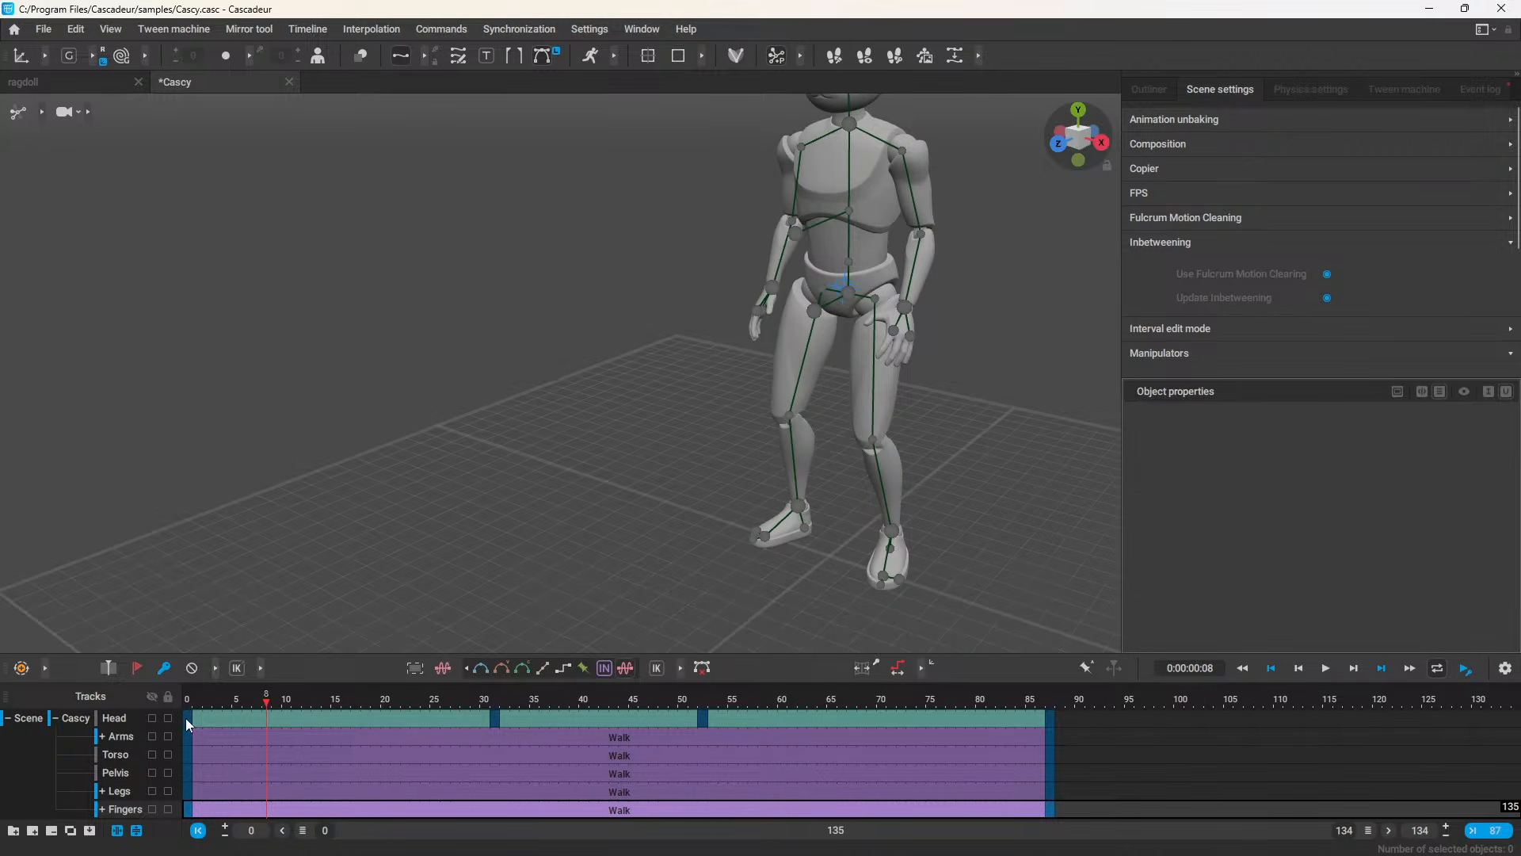
click(122, 737)
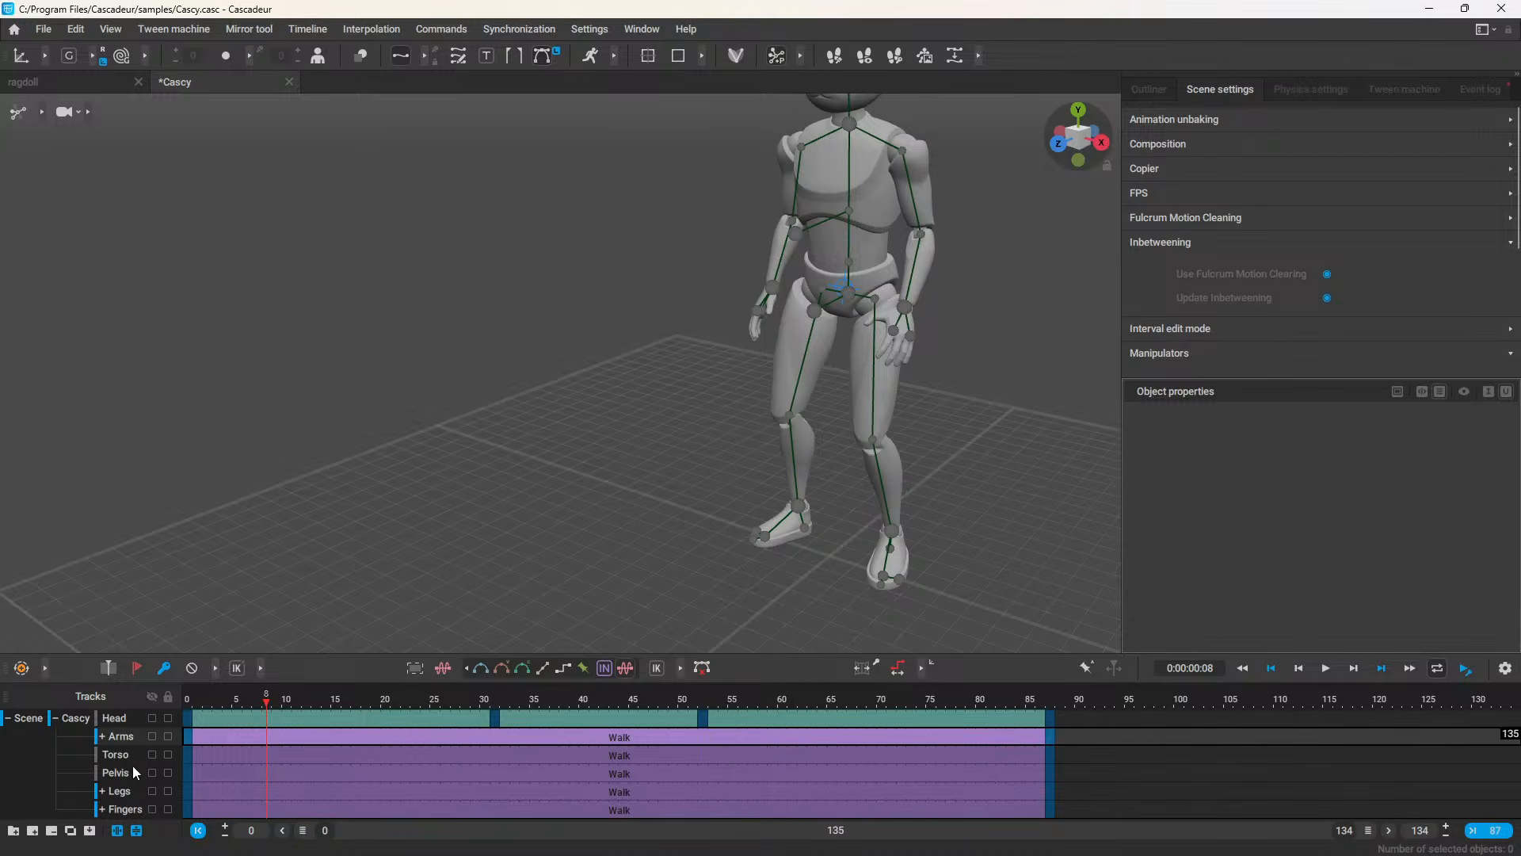
scroll(585, 432, down, 2)
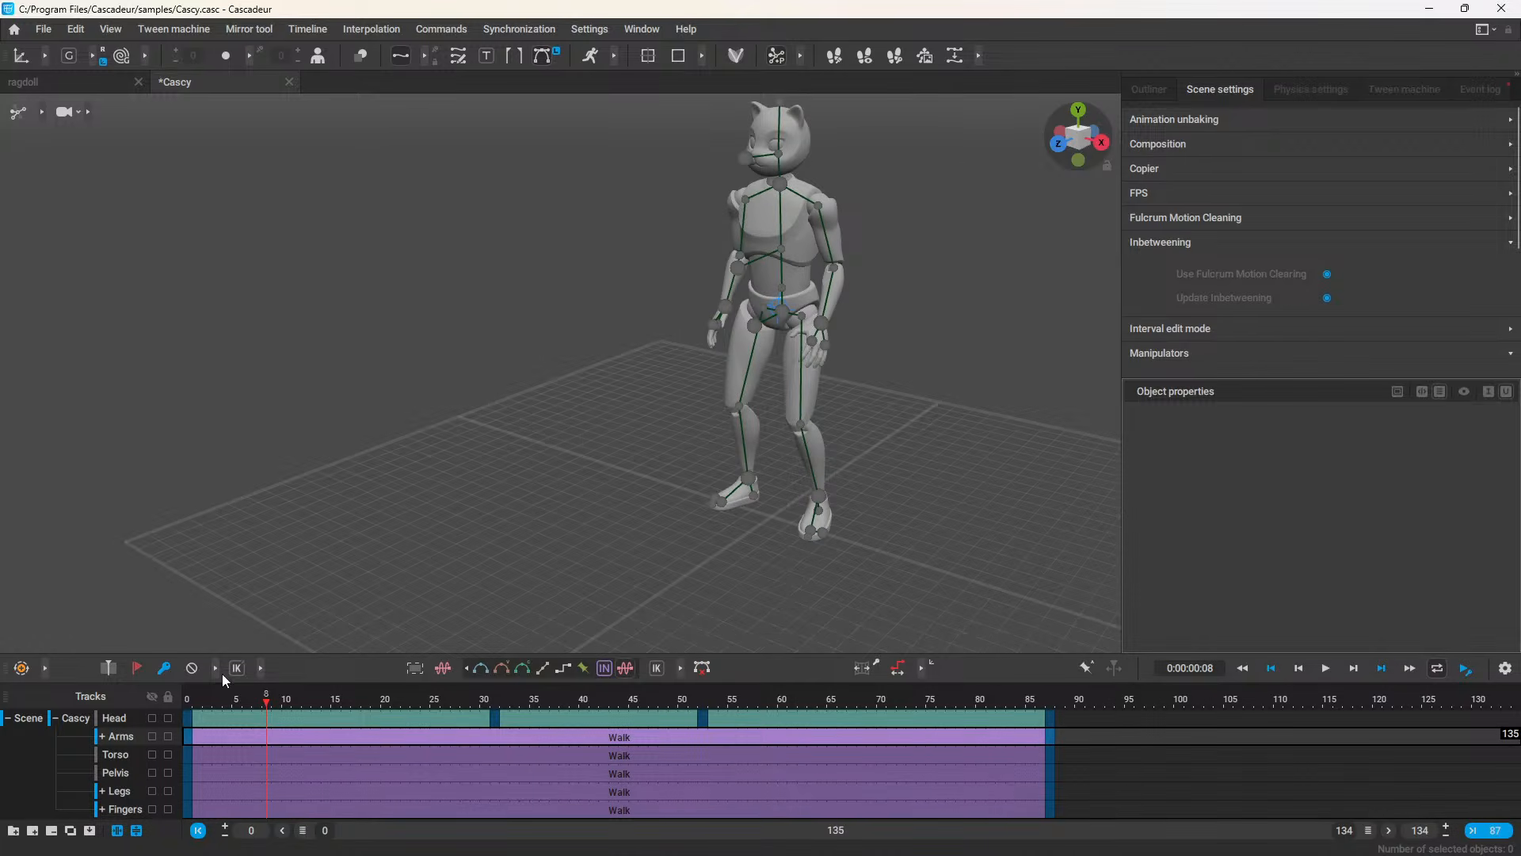
click(114, 773)
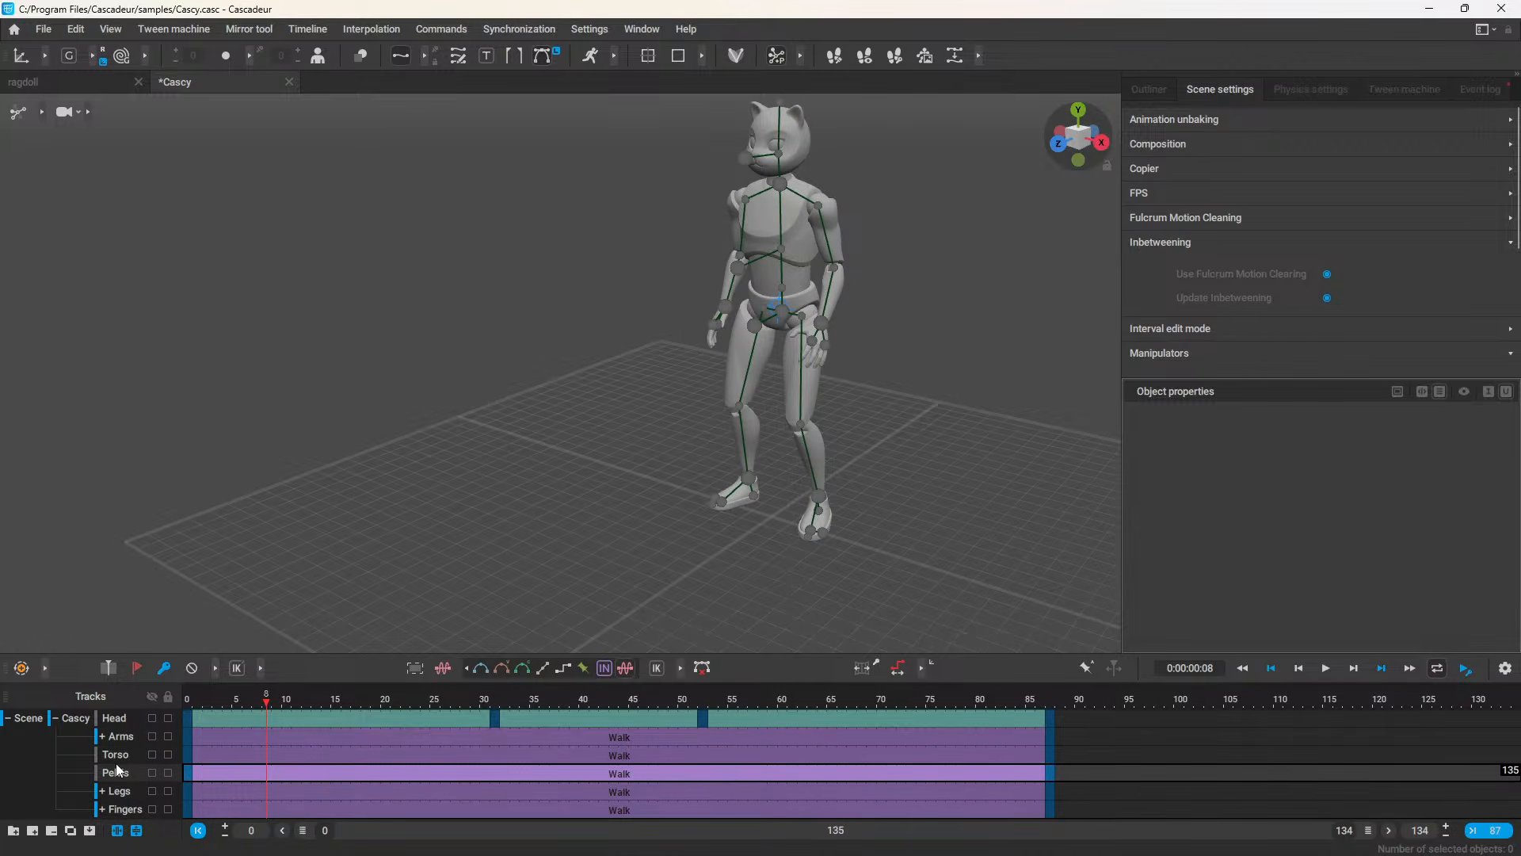
click(119, 755)
click(117, 773)
click(130, 757)
click(130, 774)
click(136, 717)
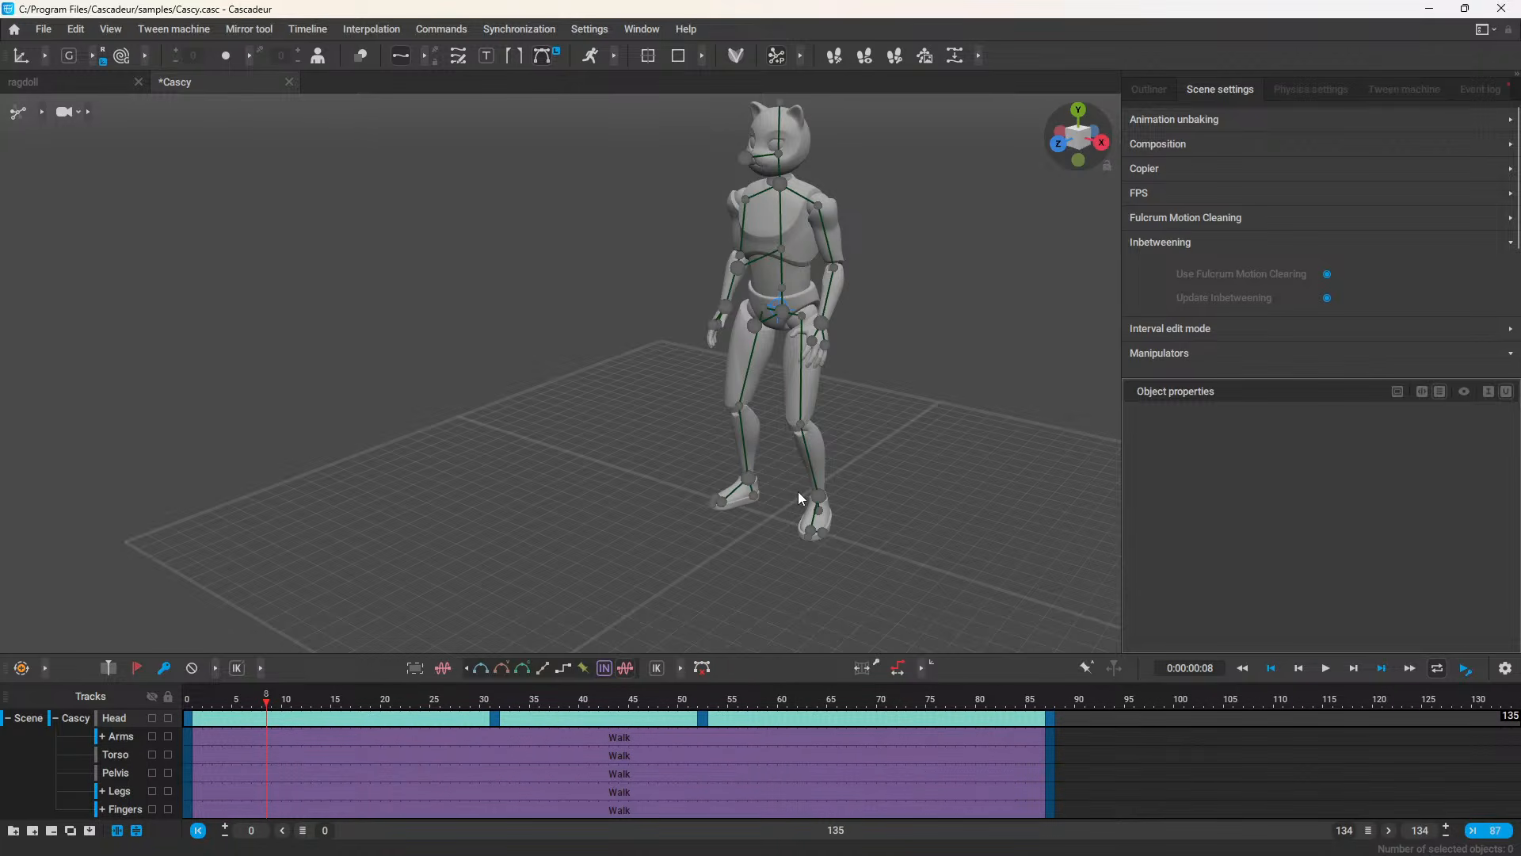
scroll(538, 490, up, 1)
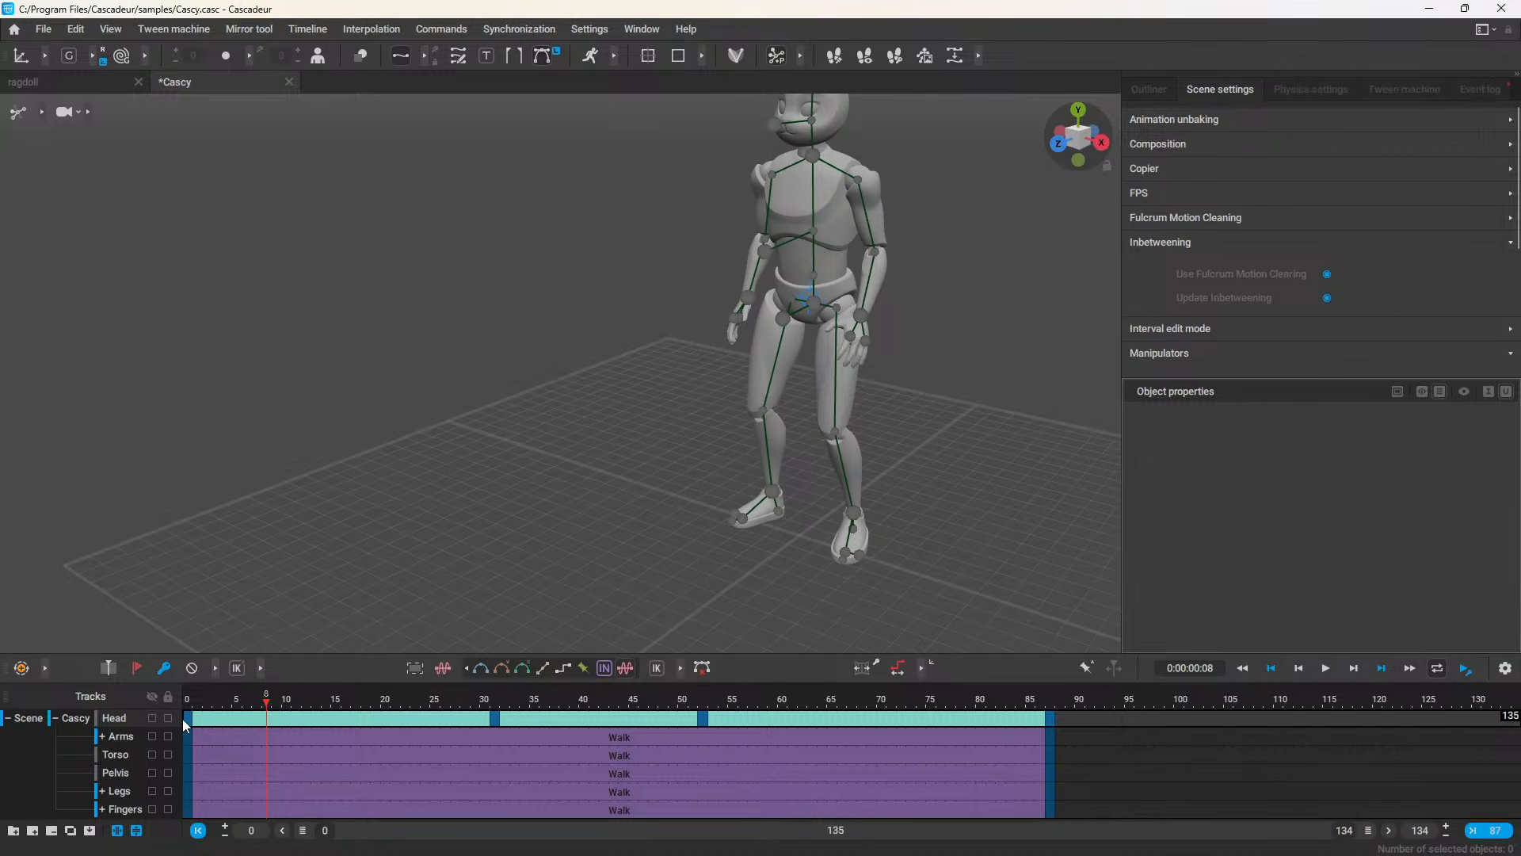
Step: Select frames 0 to 87 on all of Cascy's tracks and enable AutoPhysics for the walk
drag(187, 724, 1048, 848)
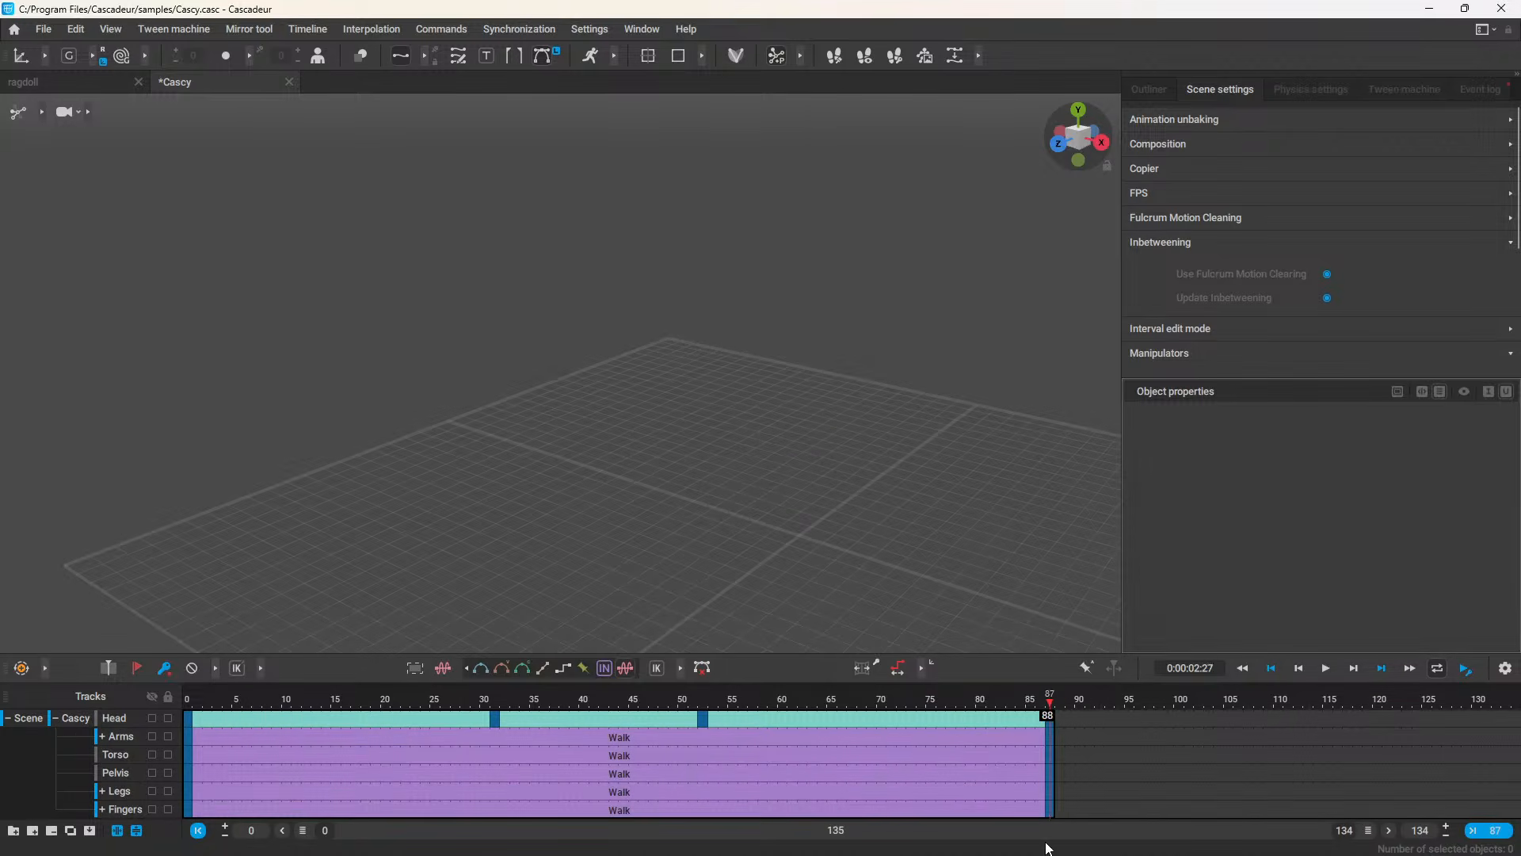
click(655, 699)
click(591, 56)
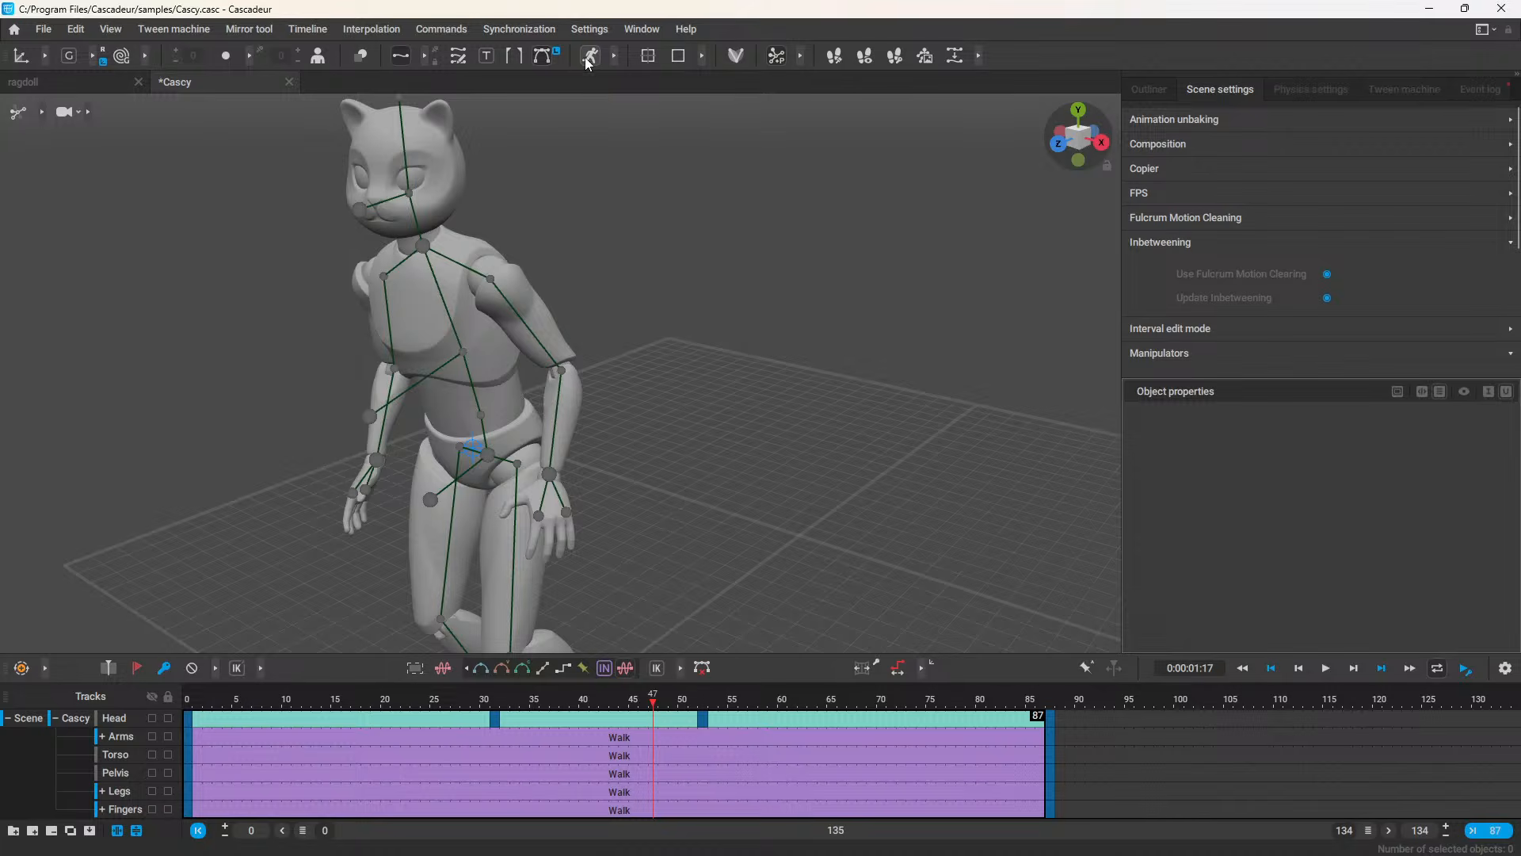
scroll(726, 420, down, 5)
scroll(793, 443, down, 2)
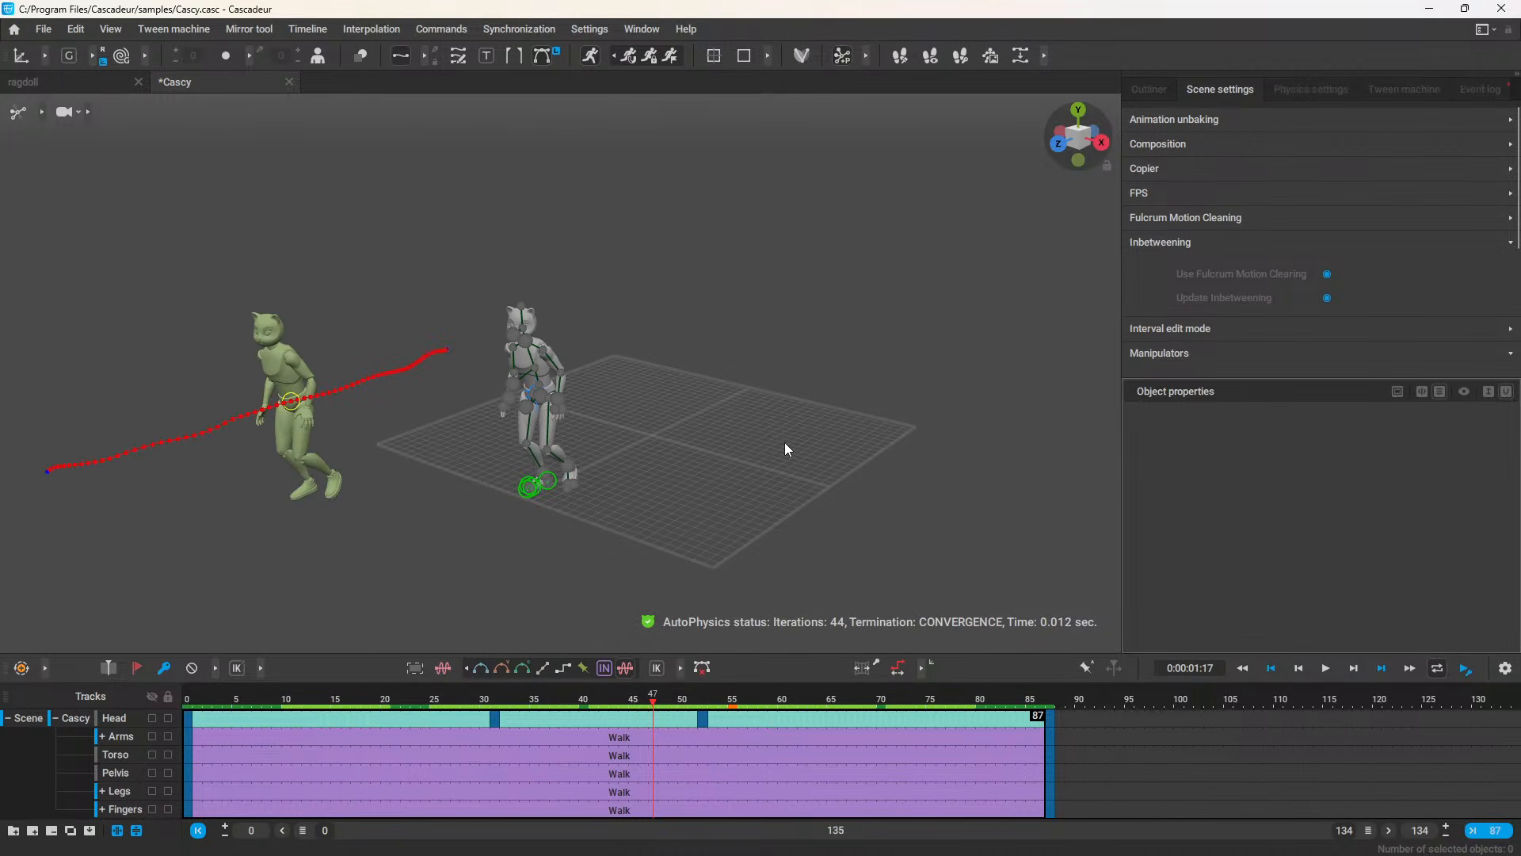
Step: Go back to the beginning of the walk and examine the AutoPhysics entries in the event log
mouse_move(190, 700)
mouse_down()
mouse_move(425, 700)
mouse_move(217, 696)
mouse_up()
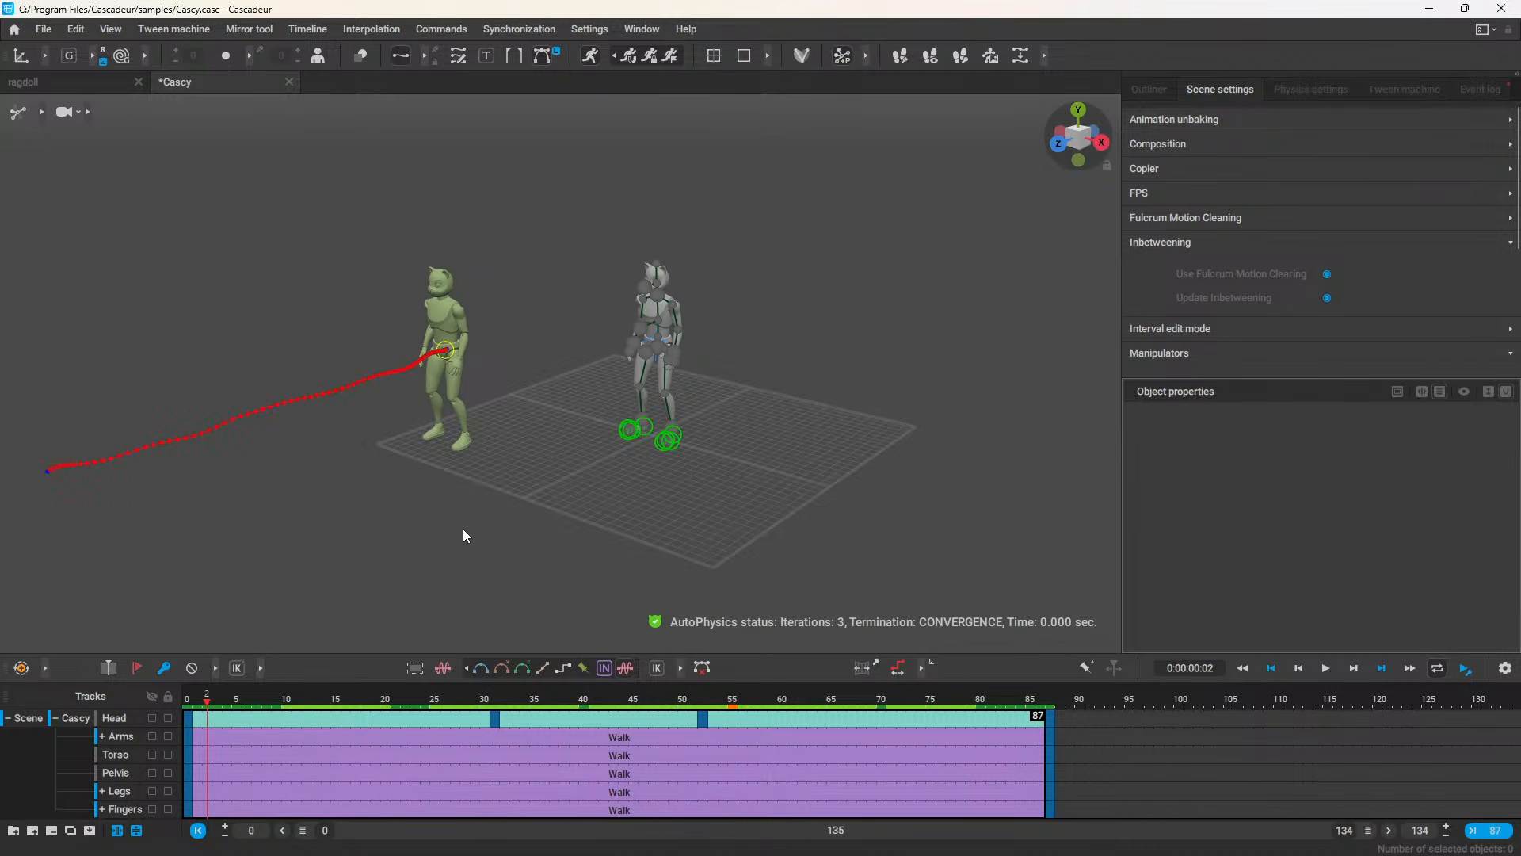
click(1465, 89)
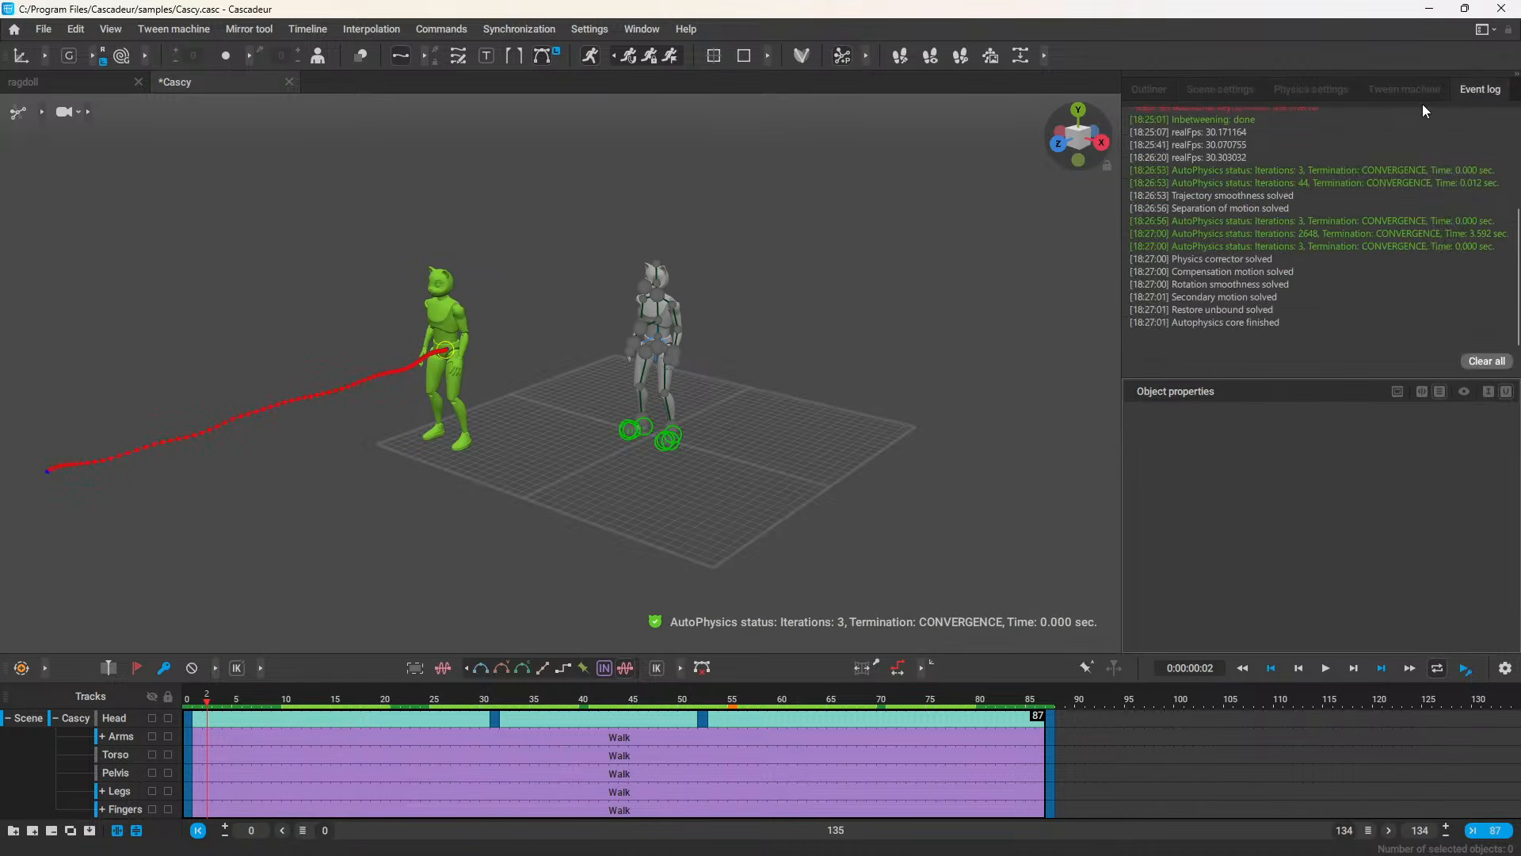
scroll(1272, 213, up, 3)
scroll(1272, 212, down, 3)
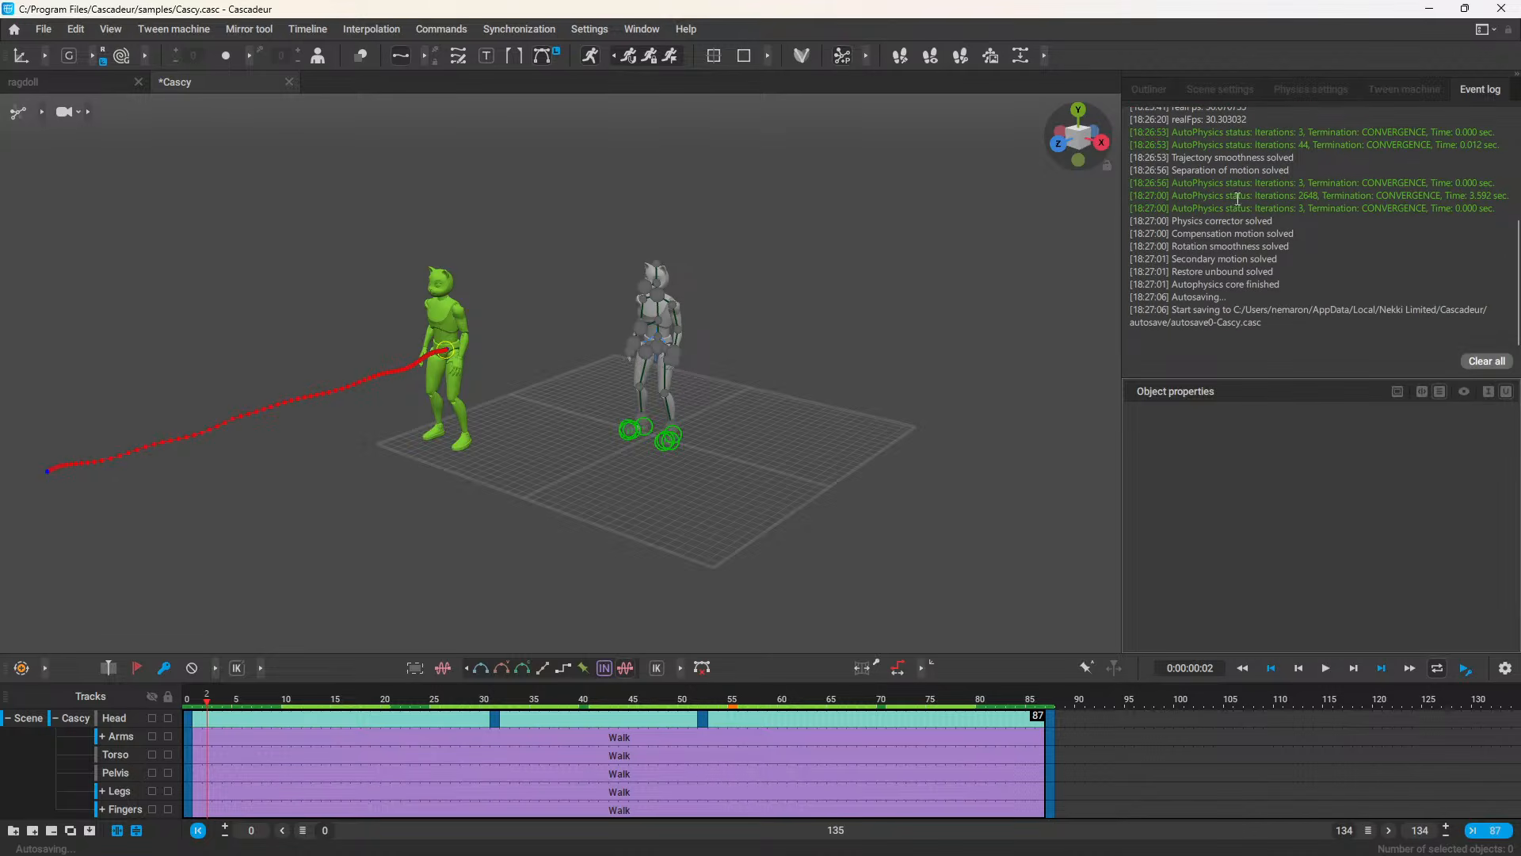
Step: Play the walk from the start and compare the green physics ghost with the original character from an angle
key(space)
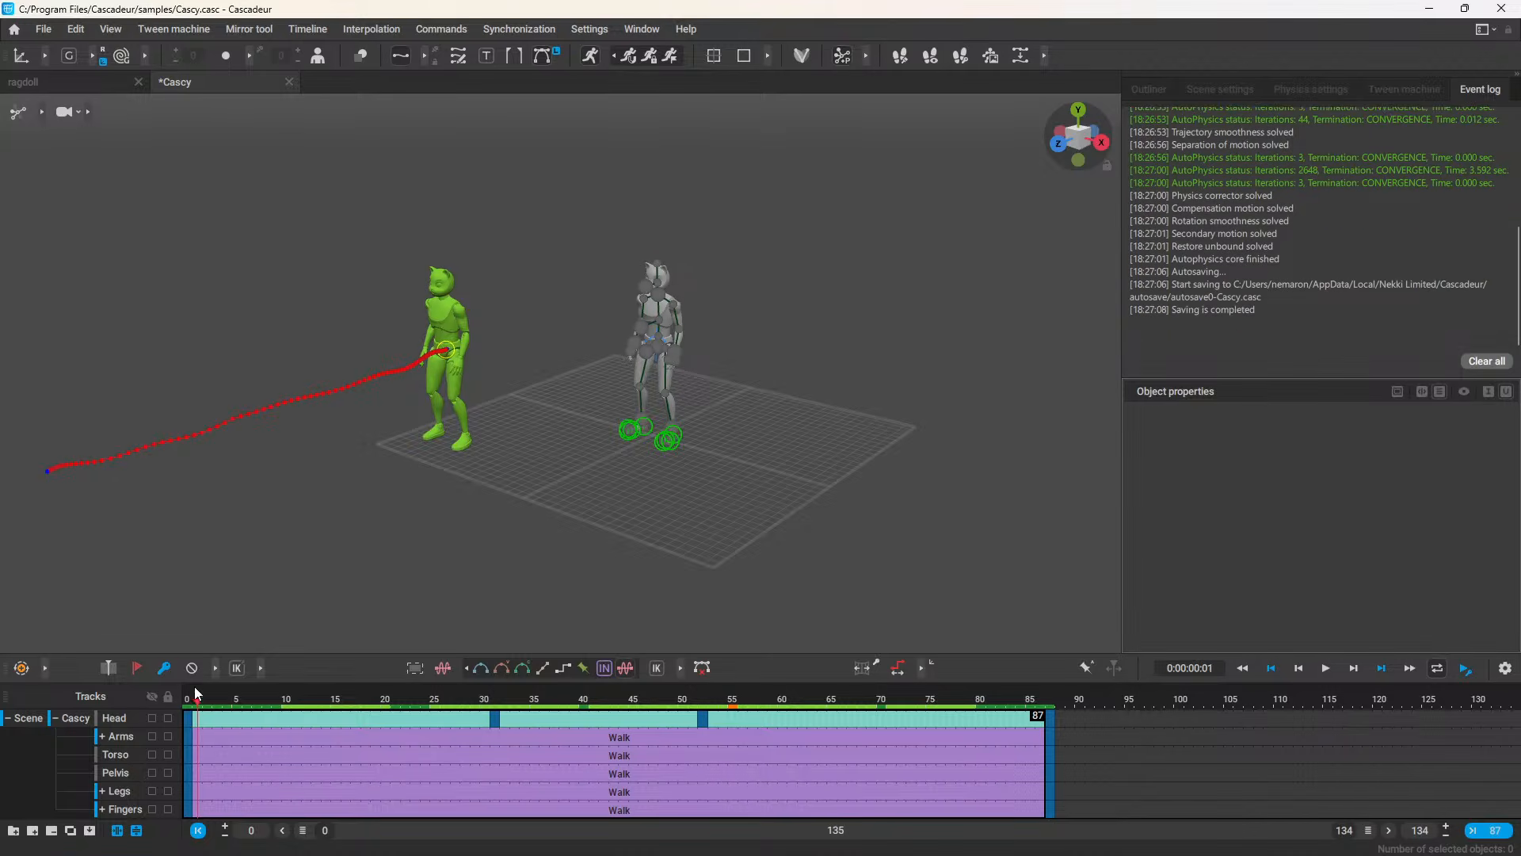
scroll(412, 470, up, 2)
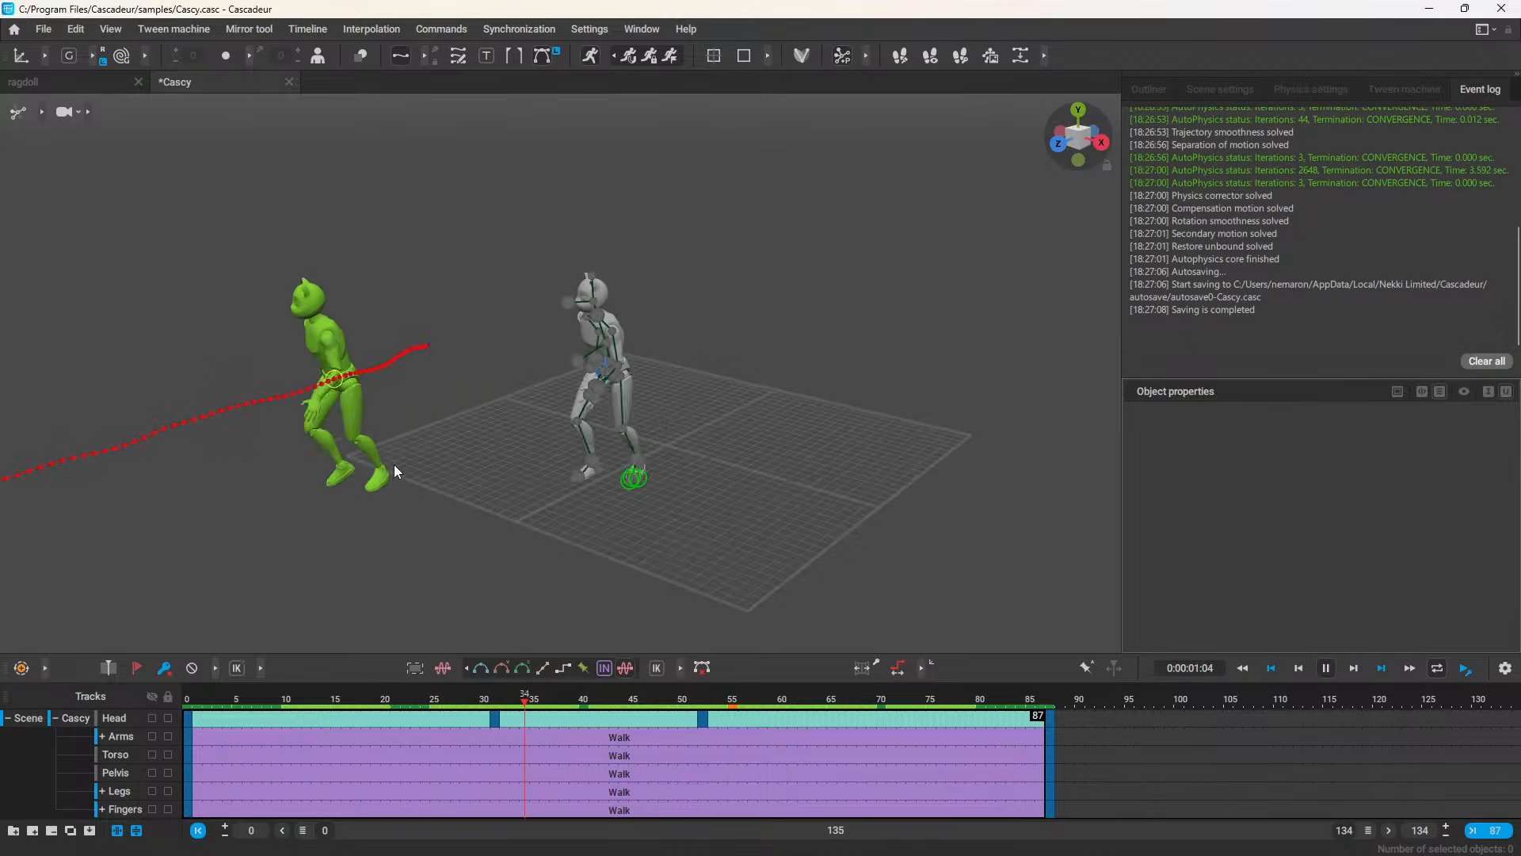
alt+drag(394, 472, 435, 488)
alt+middle_drag(435, 489, 580, 391)
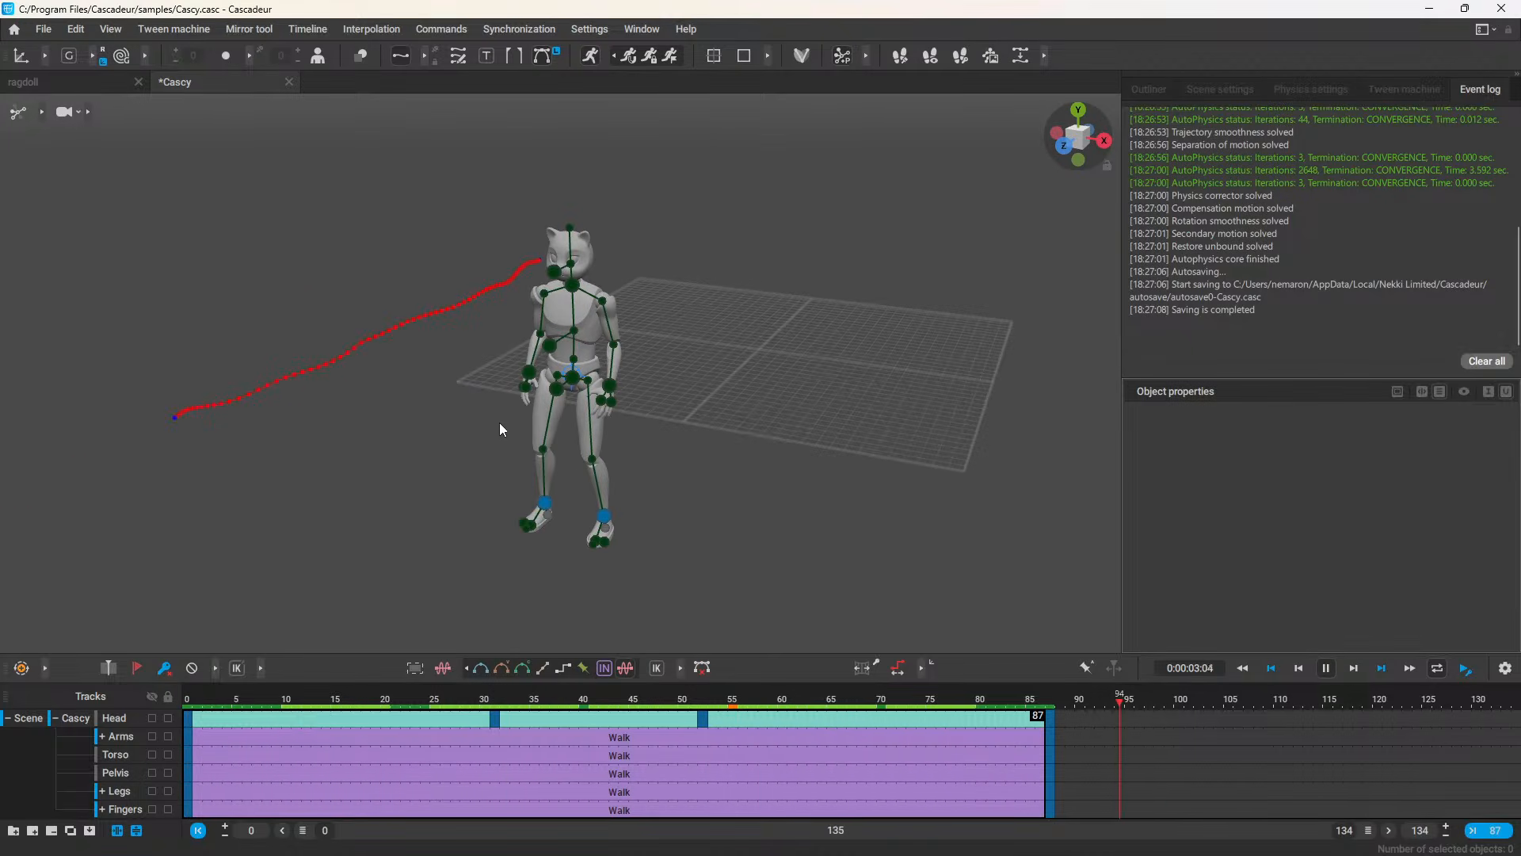
click(194, 702)
Step: Add a key on all tracks at frame 42 and raise the character's center of mass well above the ground
drag(194, 701, 609, 808)
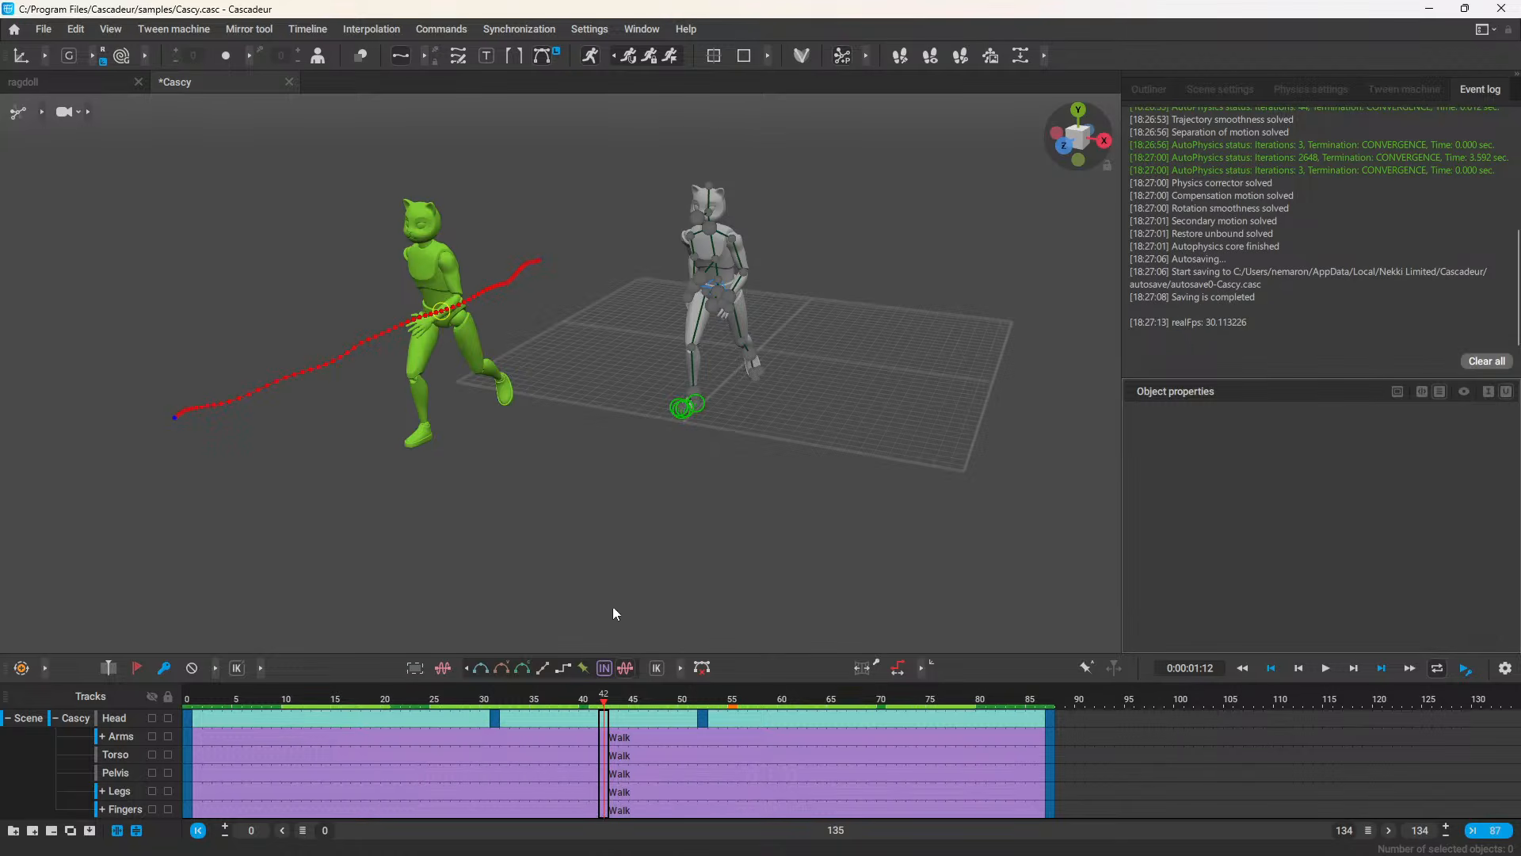
click(721, 282)
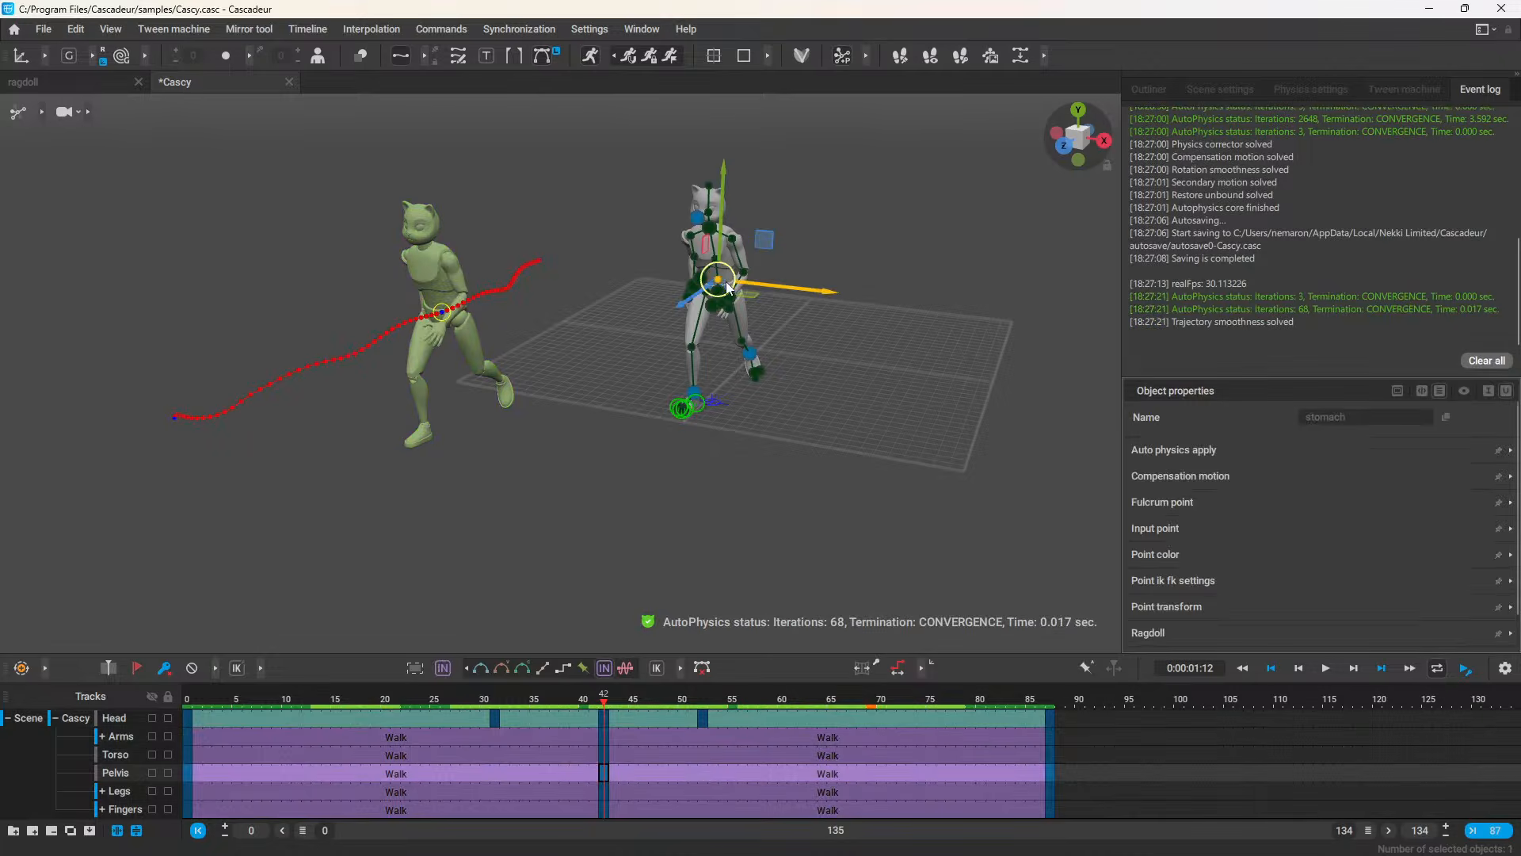
click(726, 286)
drag(724, 231, 722, 158)
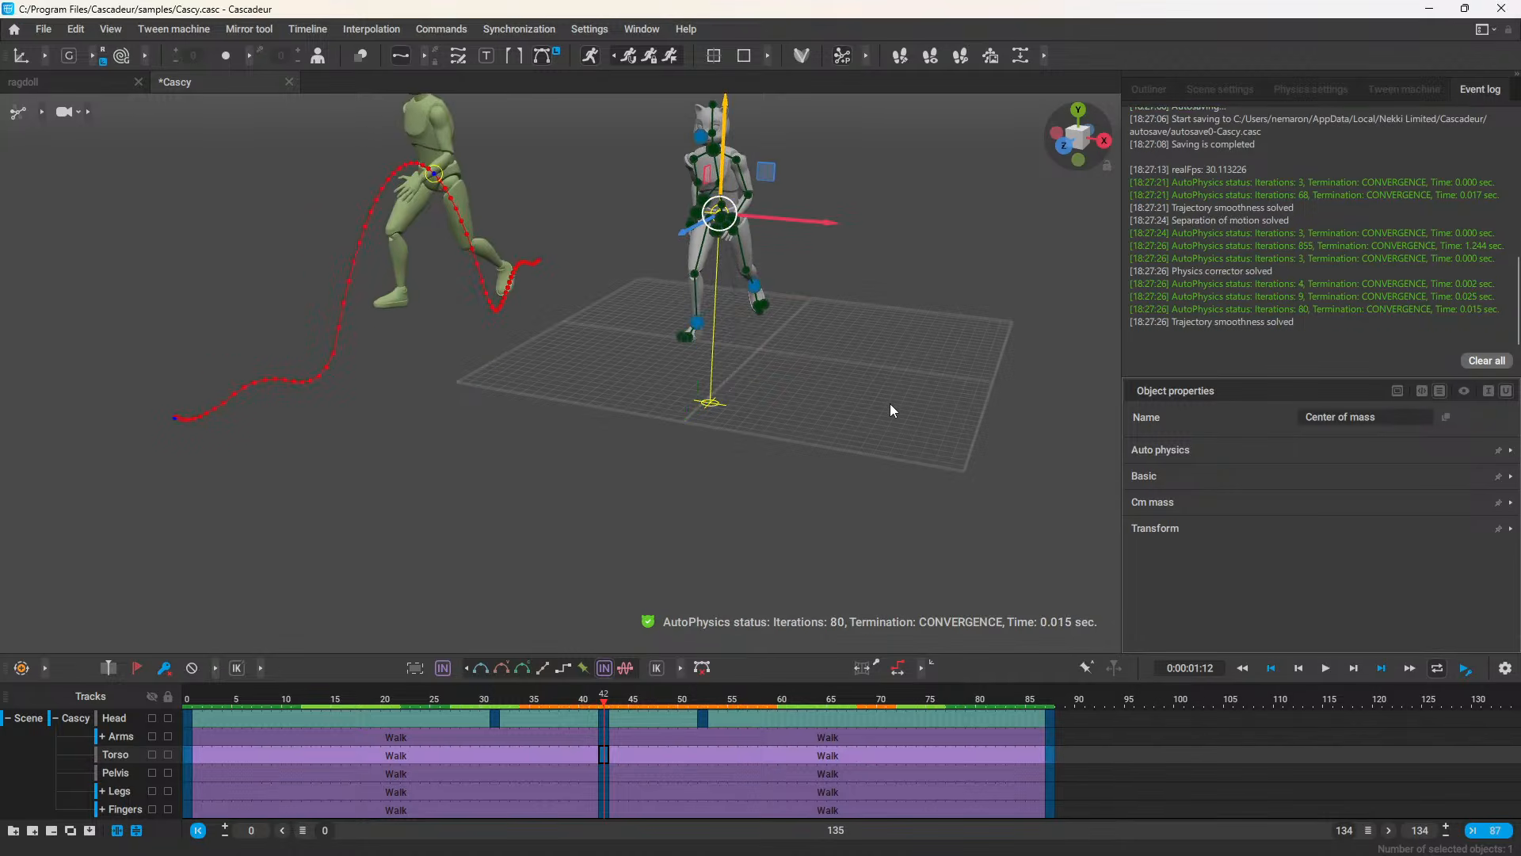
Step: Play the animation from frame 0 and examine the physics ghost's jump from the side
right_drag(891, 409, 736, 399)
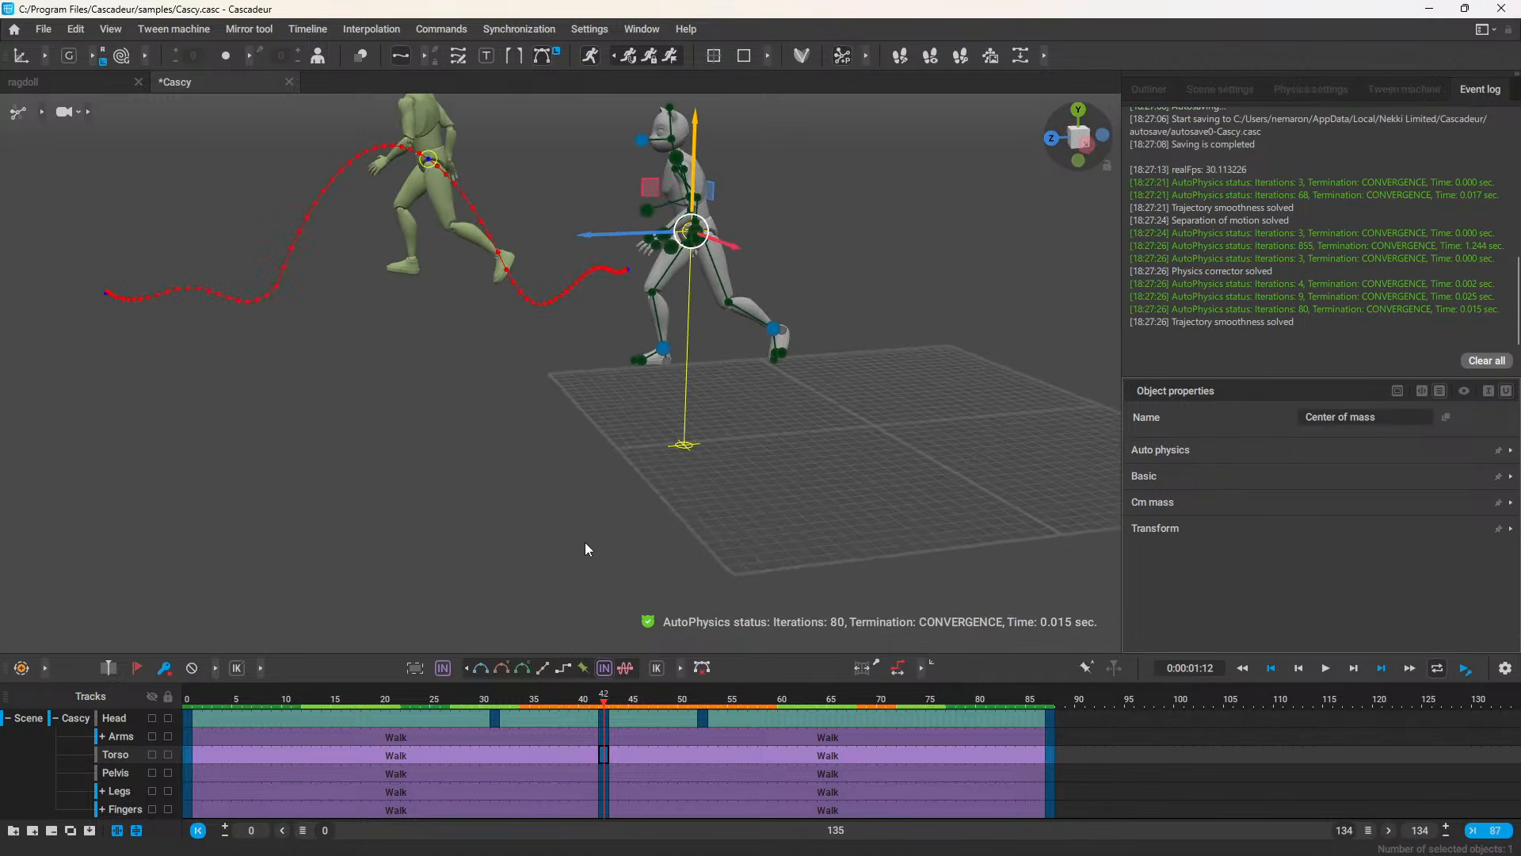
click(184, 695)
key(space)
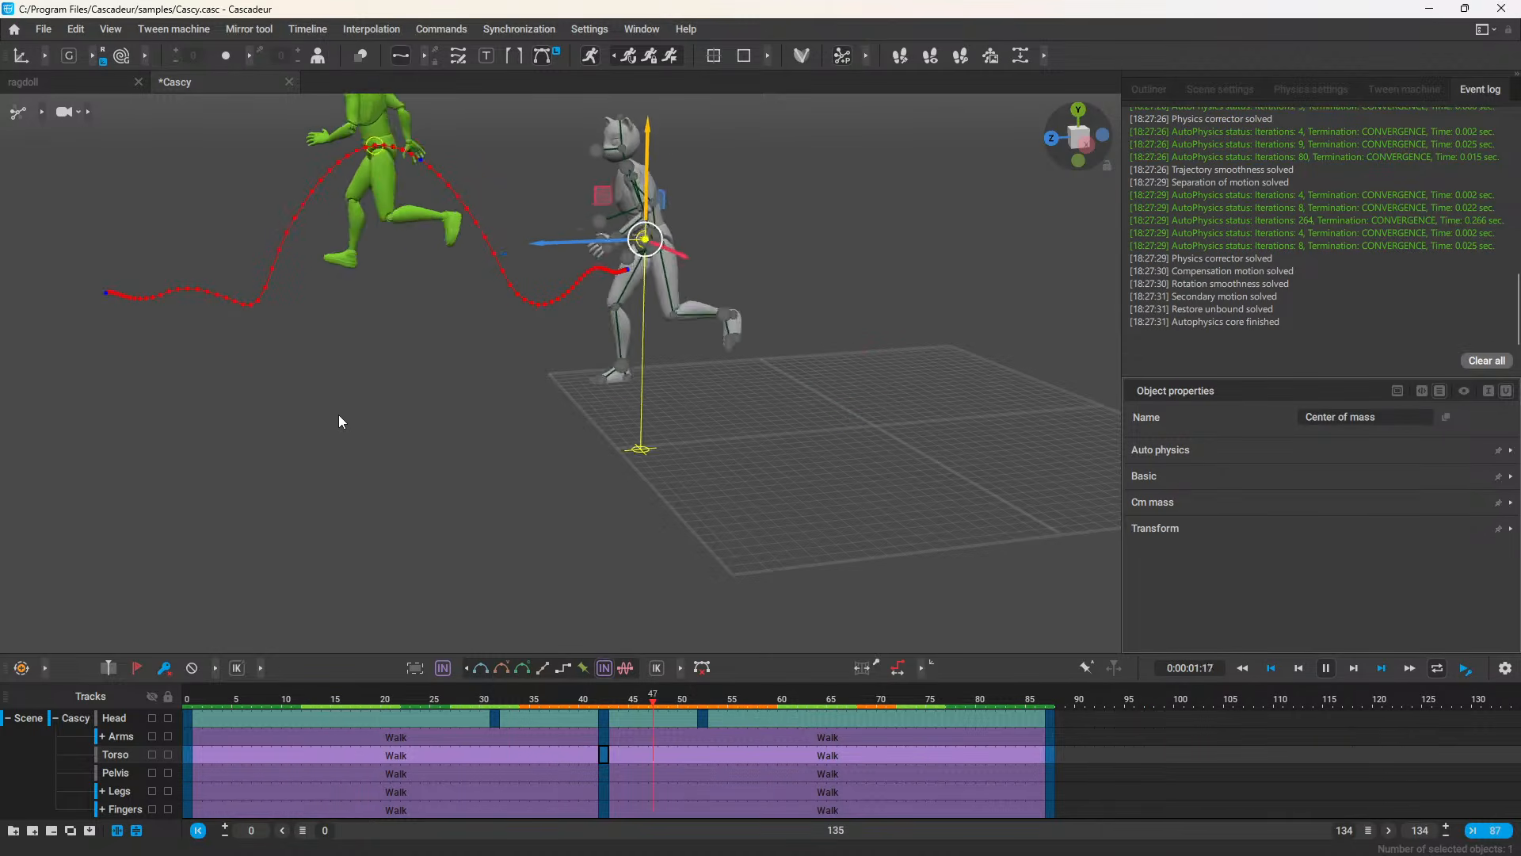
key(space)
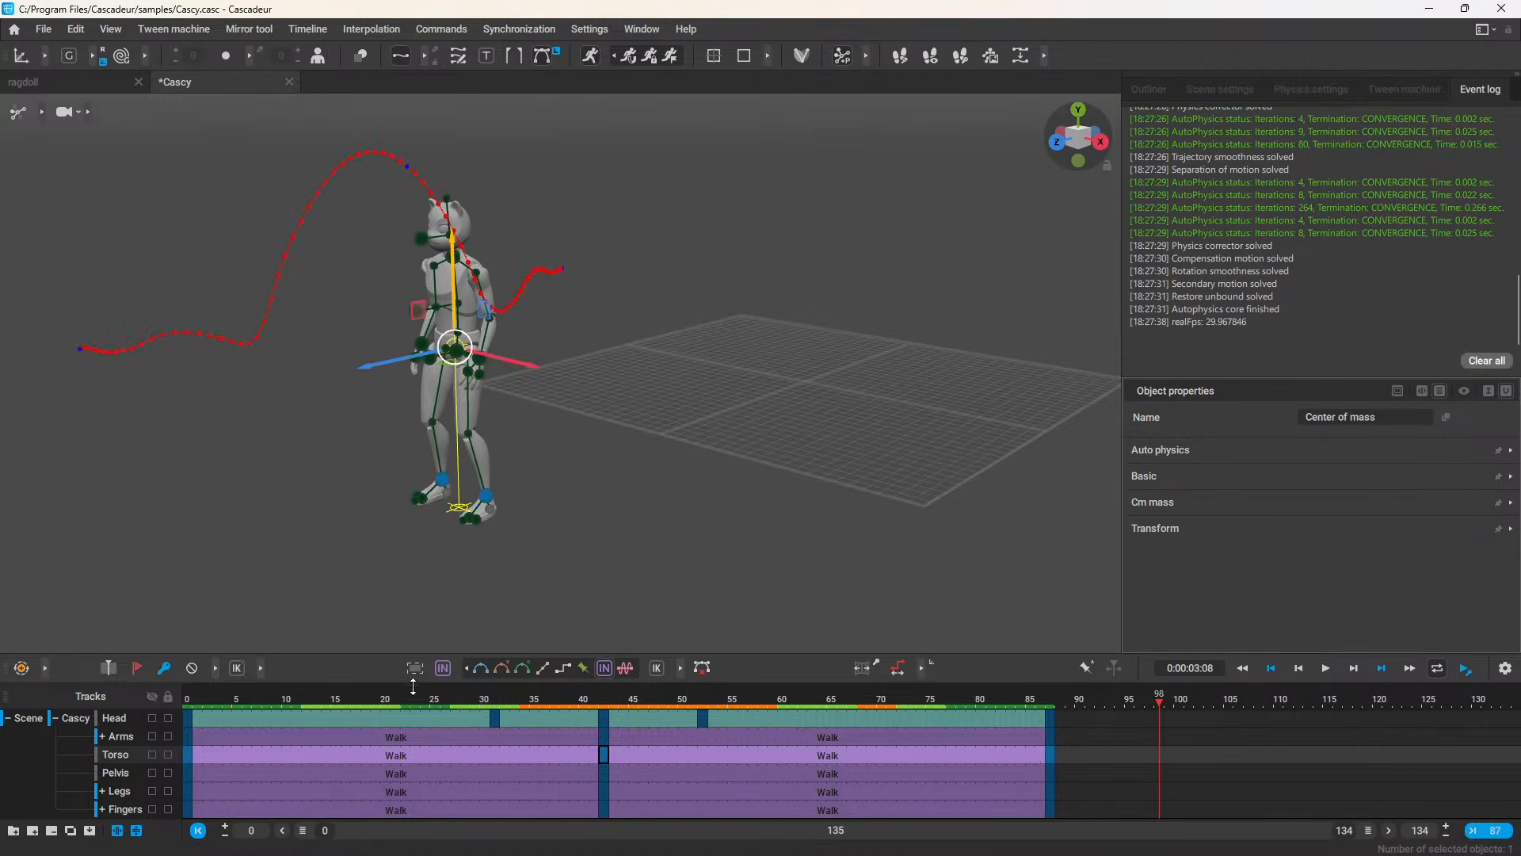
Step: Scrub between frame 27 and the raised key at frame 42 to examine how the ghost takes off
click(570, 704)
drag(572, 705, 506, 727)
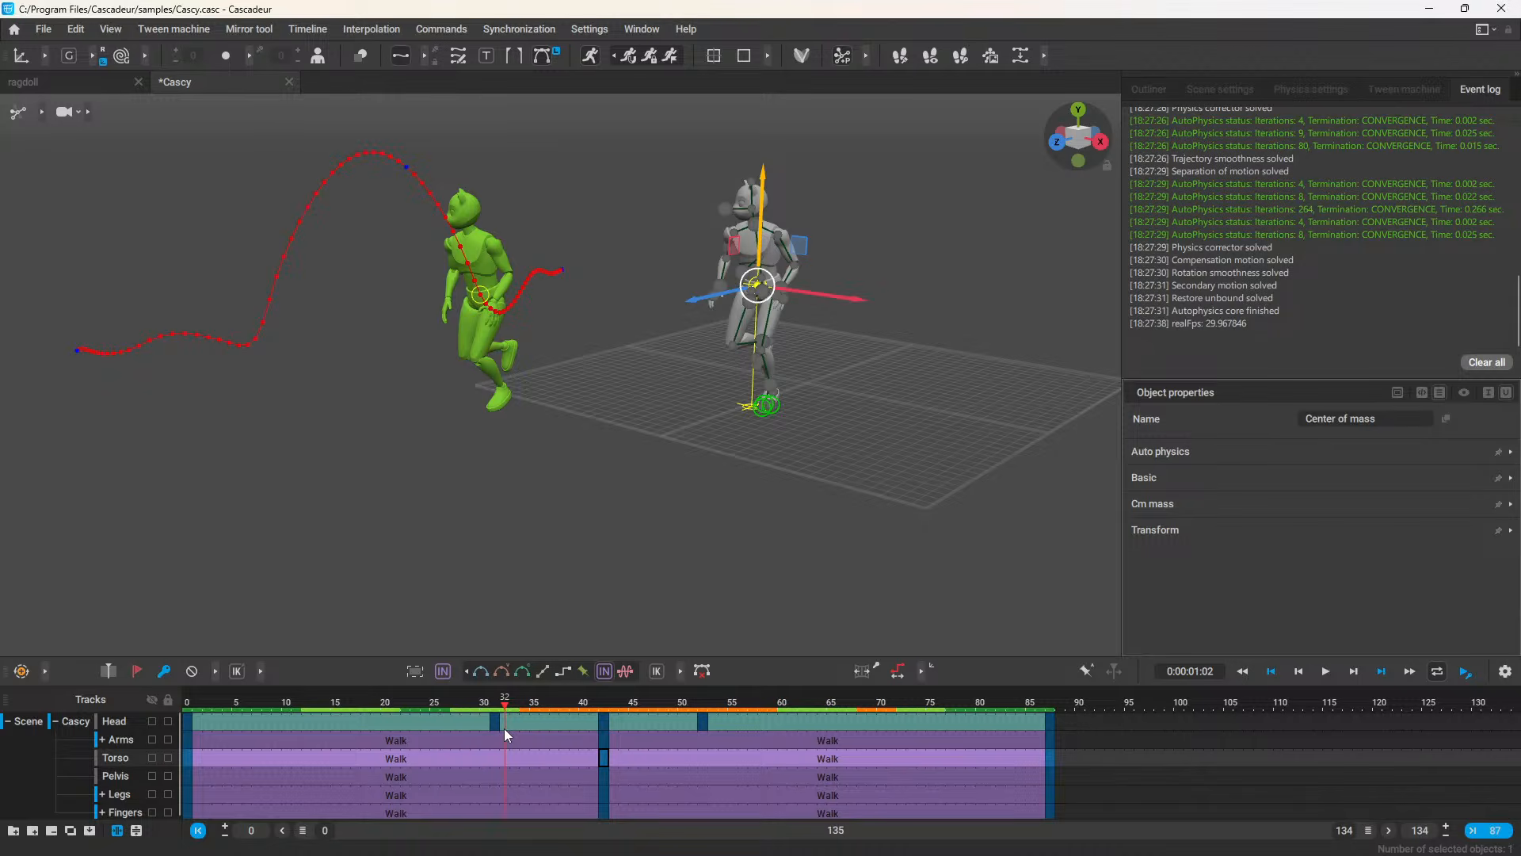
click(604, 701)
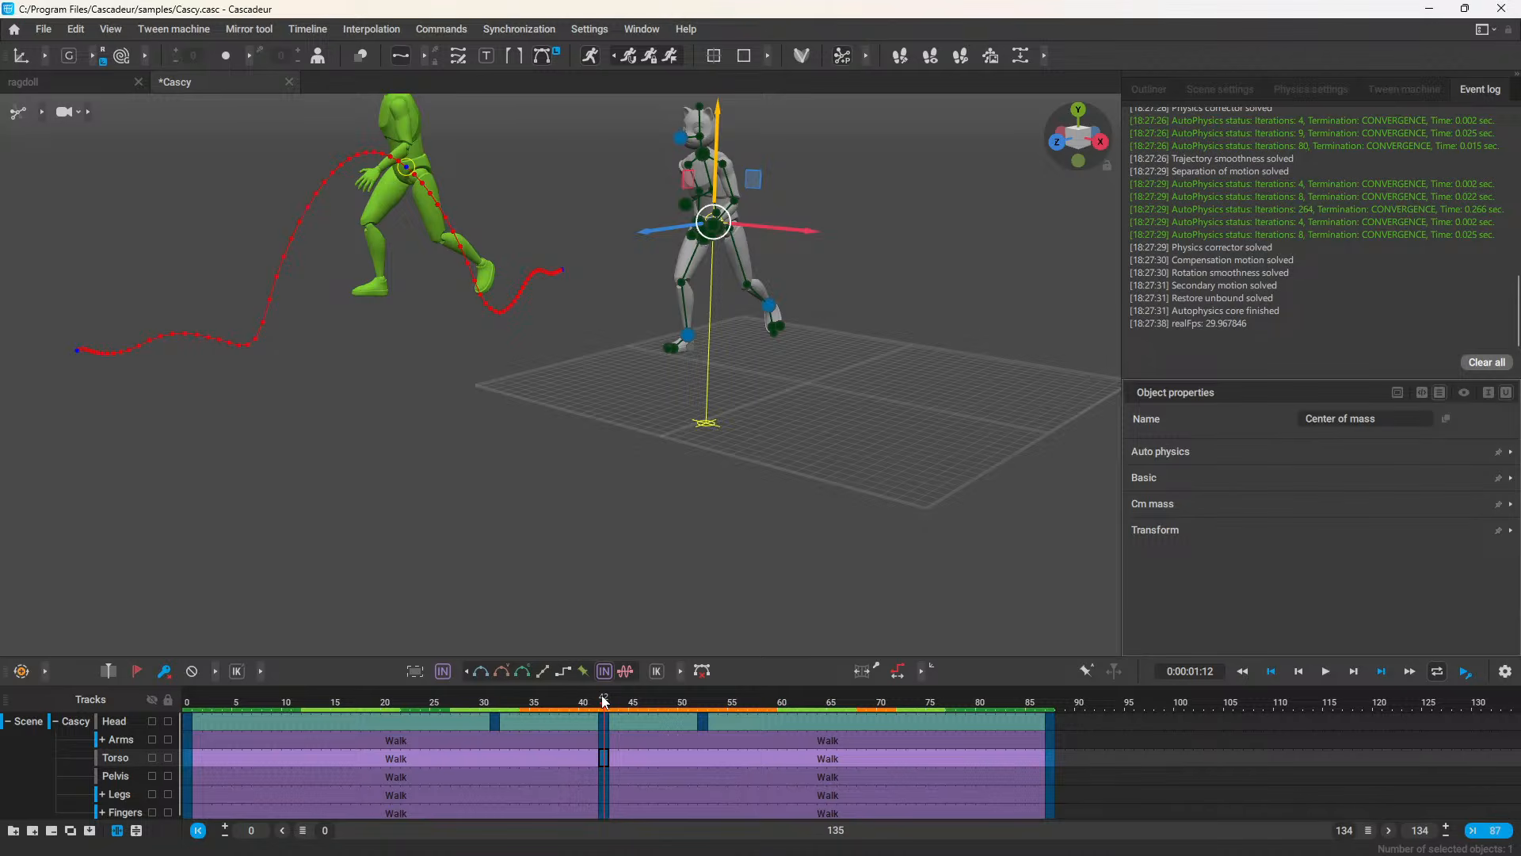
drag(553, 702, 455, 702)
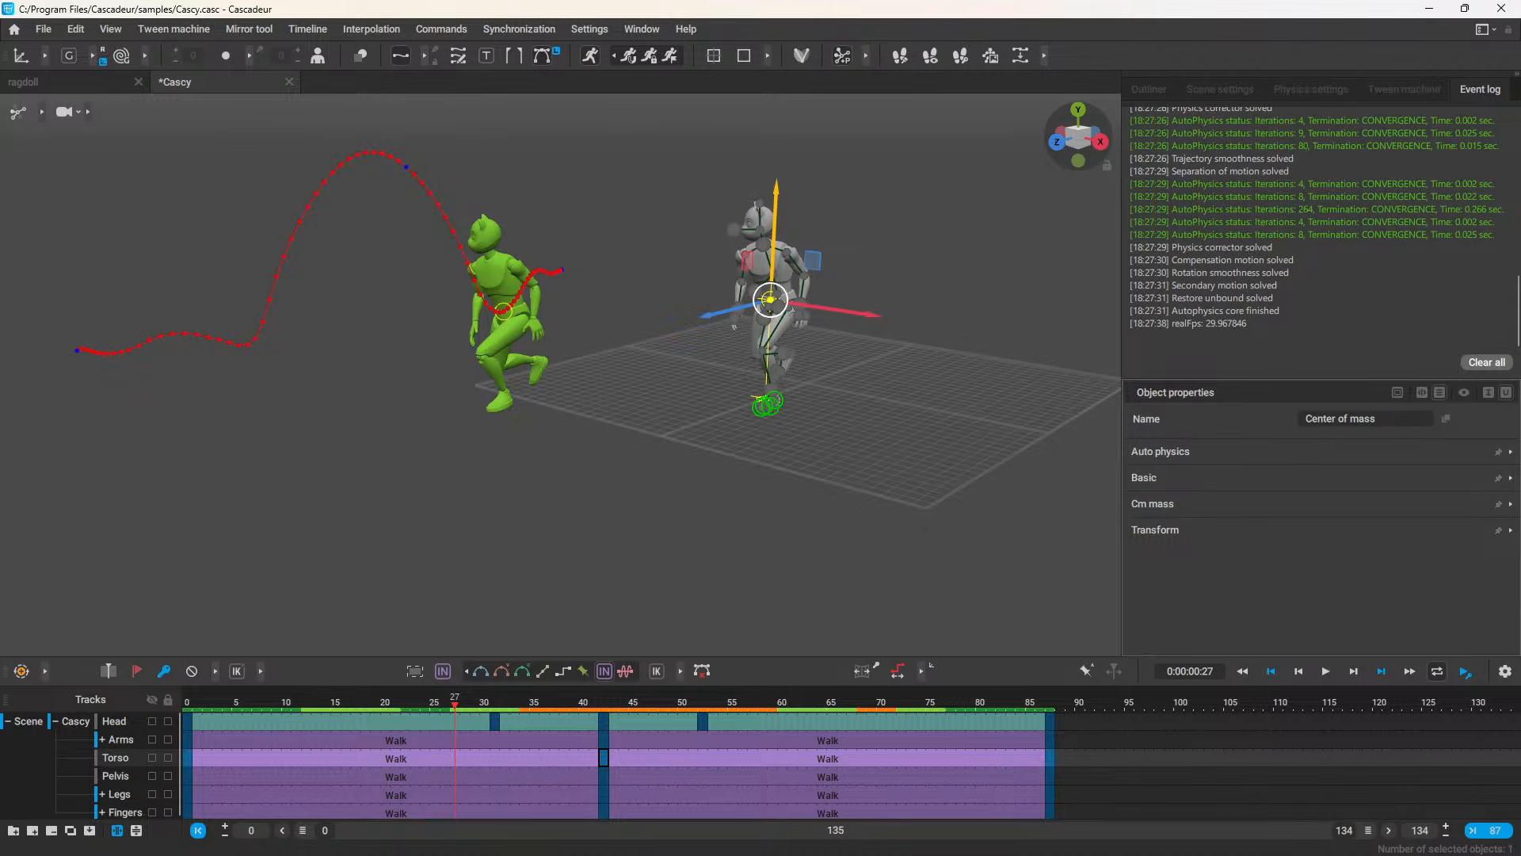
Step: Switch to File Explorer, open cascy_with_ak.casc from the DEMO folder and return to Cascadeur
key(alt+Tab)
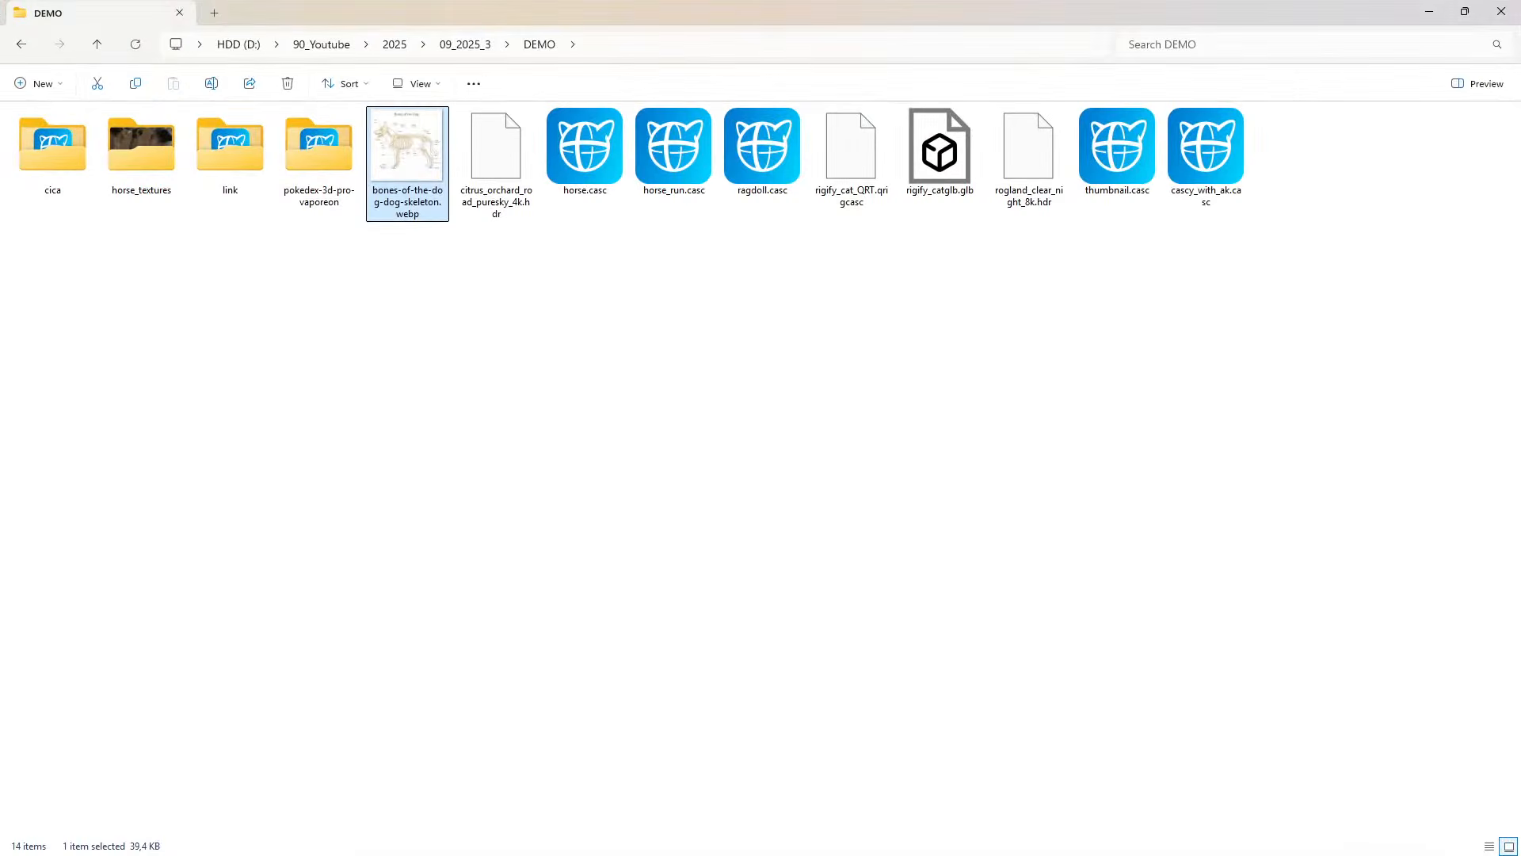
double_click(1200, 178)
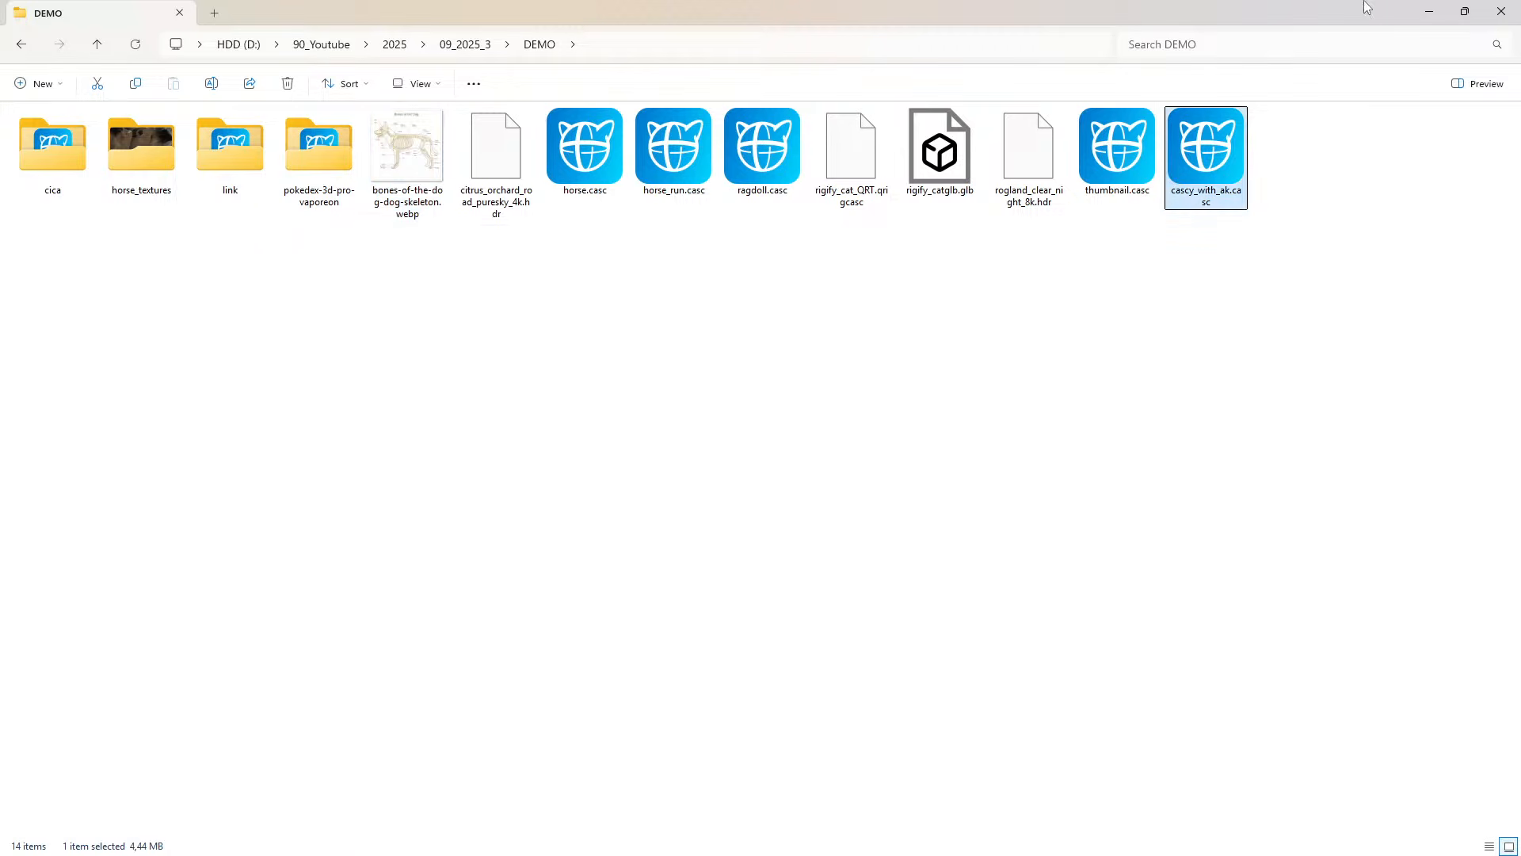
click(1429, 12)
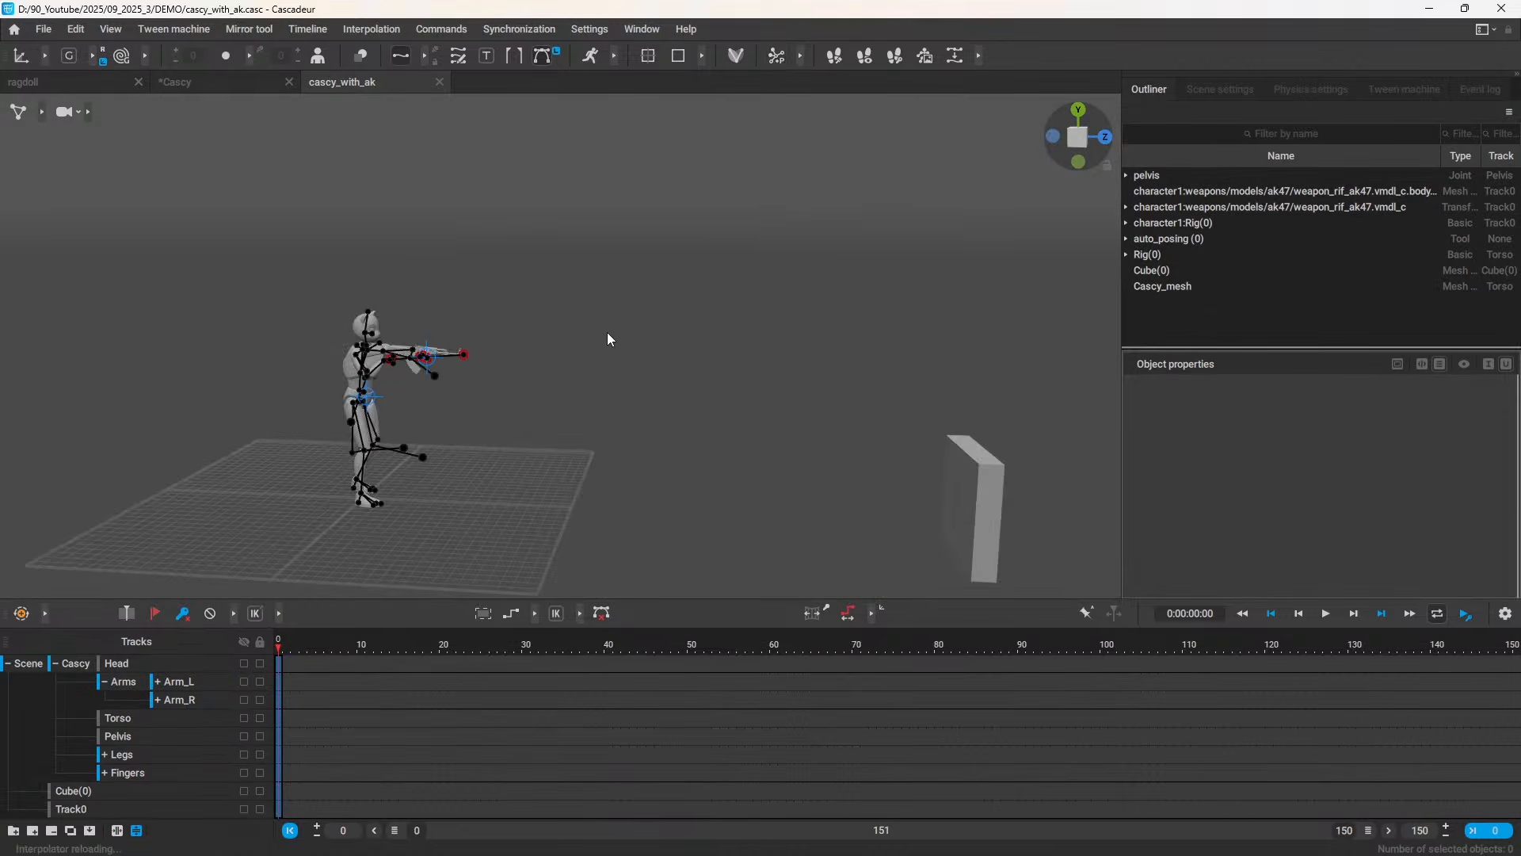
Step: Frame the rifle-holding character in the view using its rig controllers and clear the selection
scroll(559, 326, up, 3)
alt+drag(560, 326, 643, 445)
alt+middle_drag(643, 445, 543, 293)
drag(565, 178, 943, 439)
key(f)
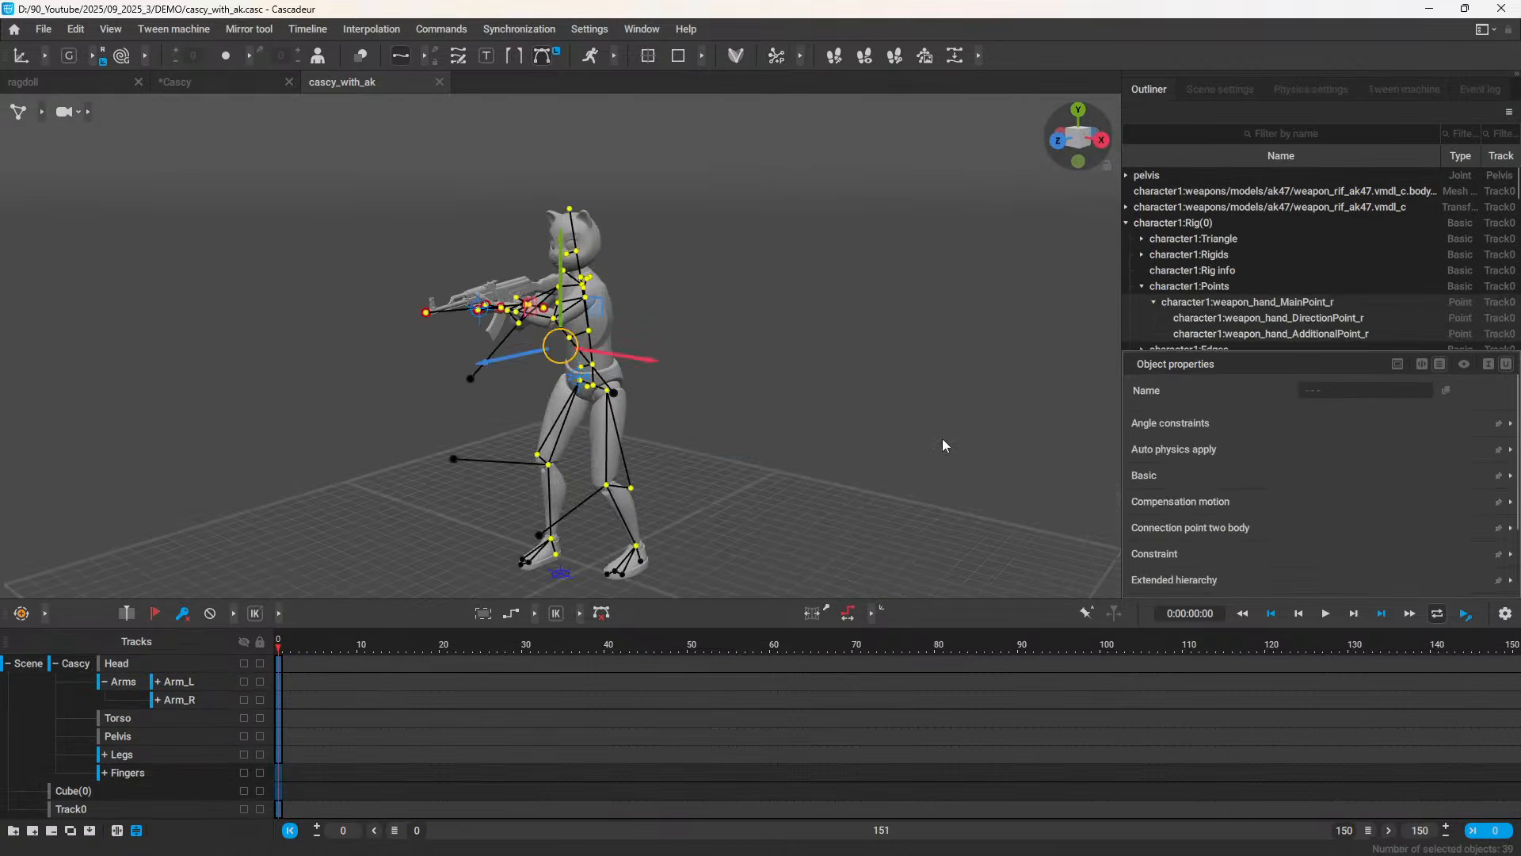
click(699, 261)
Step: Try to shift the character's right hand controllers together with the rifle and undo the move
scroll(555, 291, up, 4)
alt+drag(565, 277, 486, 276)
click(509, 275)
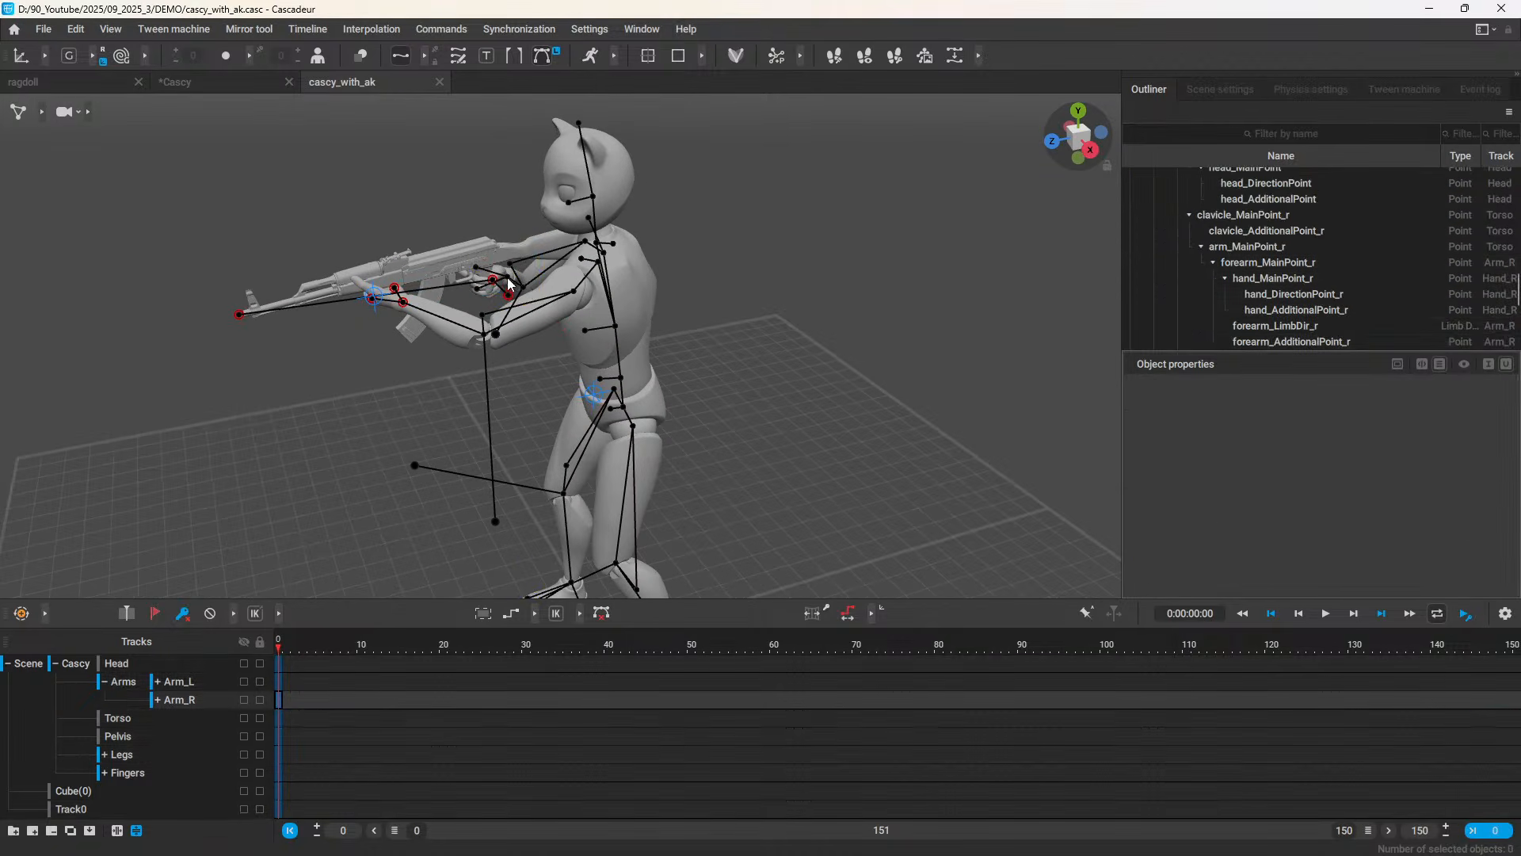
click(508, 274)
mouse_move(453, 242)
mouse_down()
mouse_move(437, 230)
mouse_move(487, 246)
mouse_move(469, 250)
mouse_up()
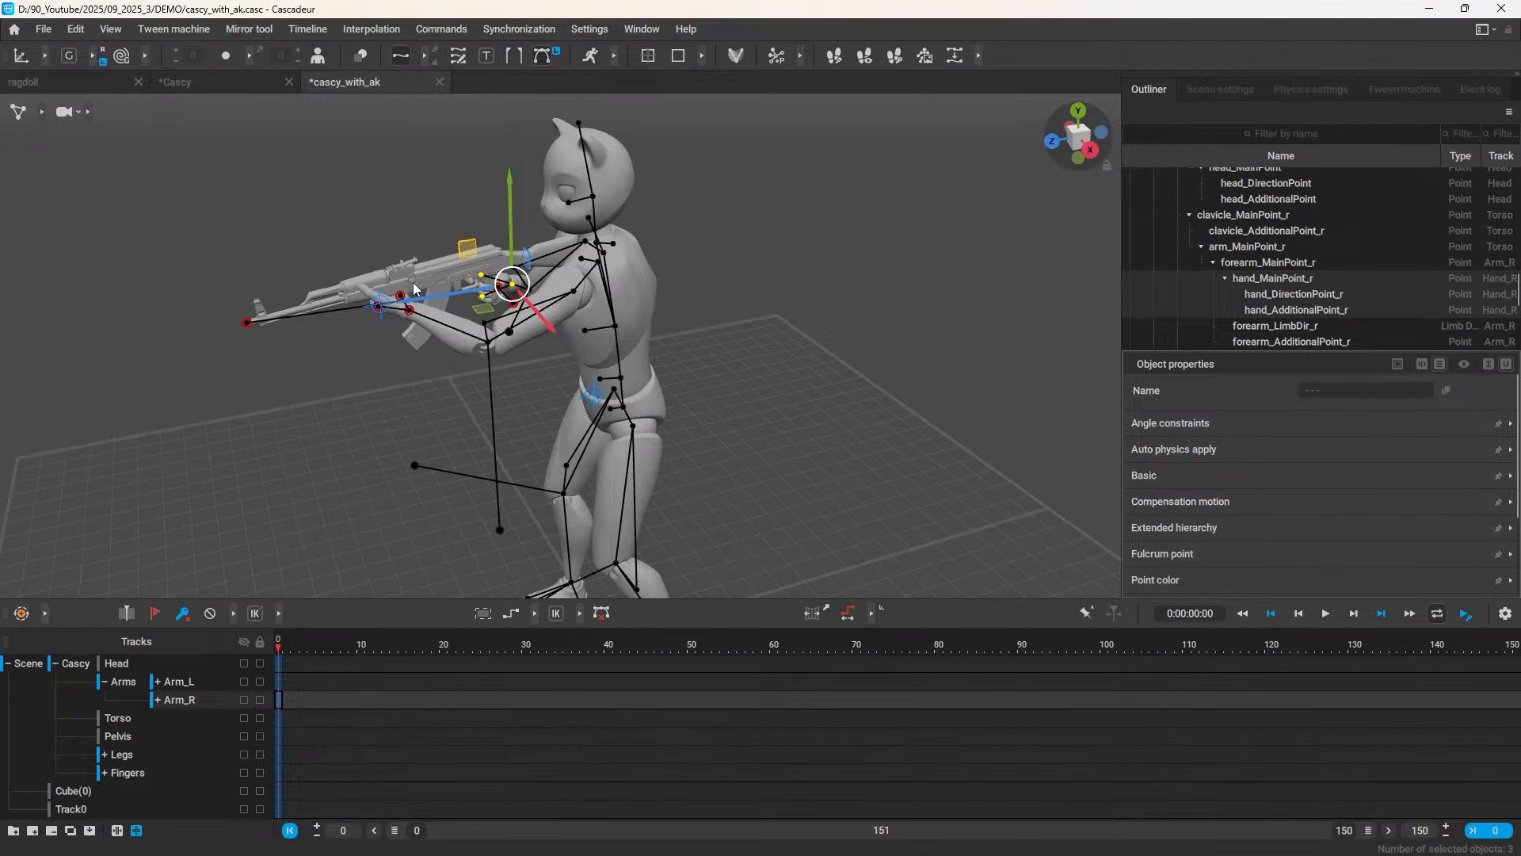
key(ctrl+z)
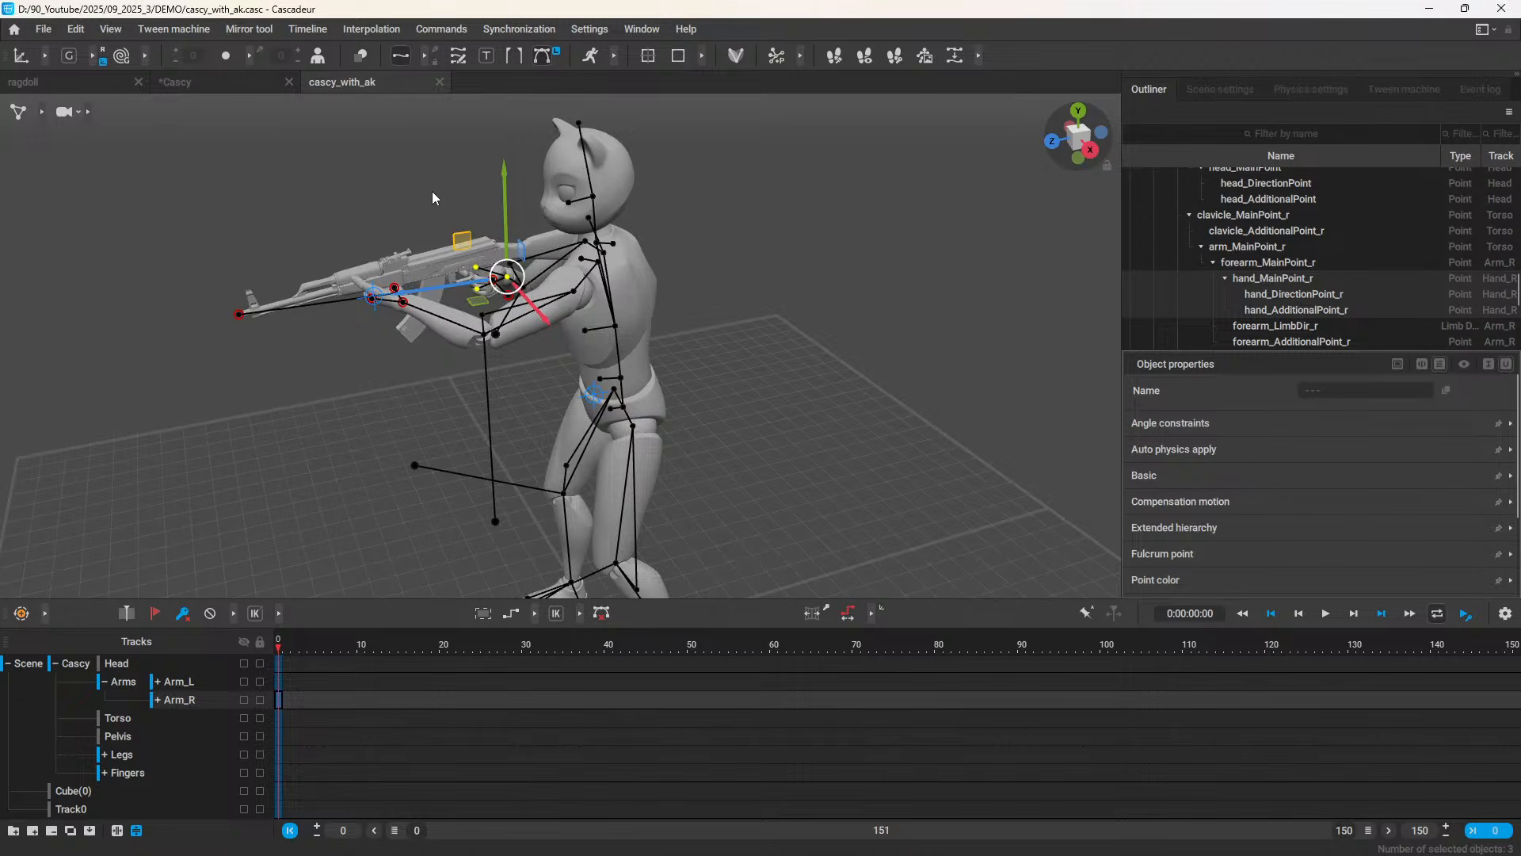
click(428, 322)
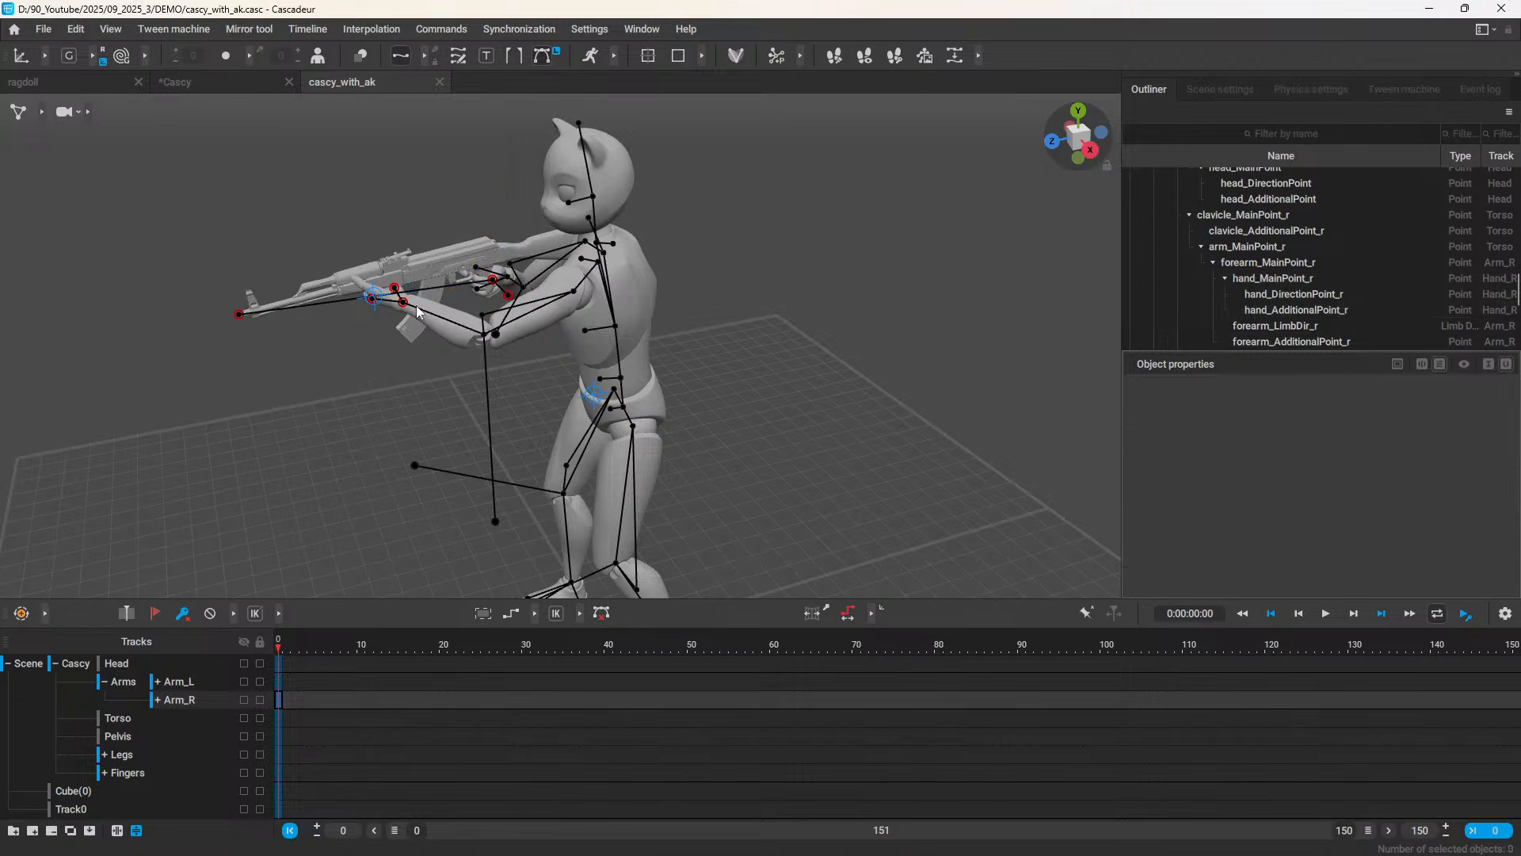
Step: Select the rifle-holding character's center of mass and collapse the Cascy group in the track list
scroll(339, 160, up, 5)
middle_drag(219, 341, 332, 372)
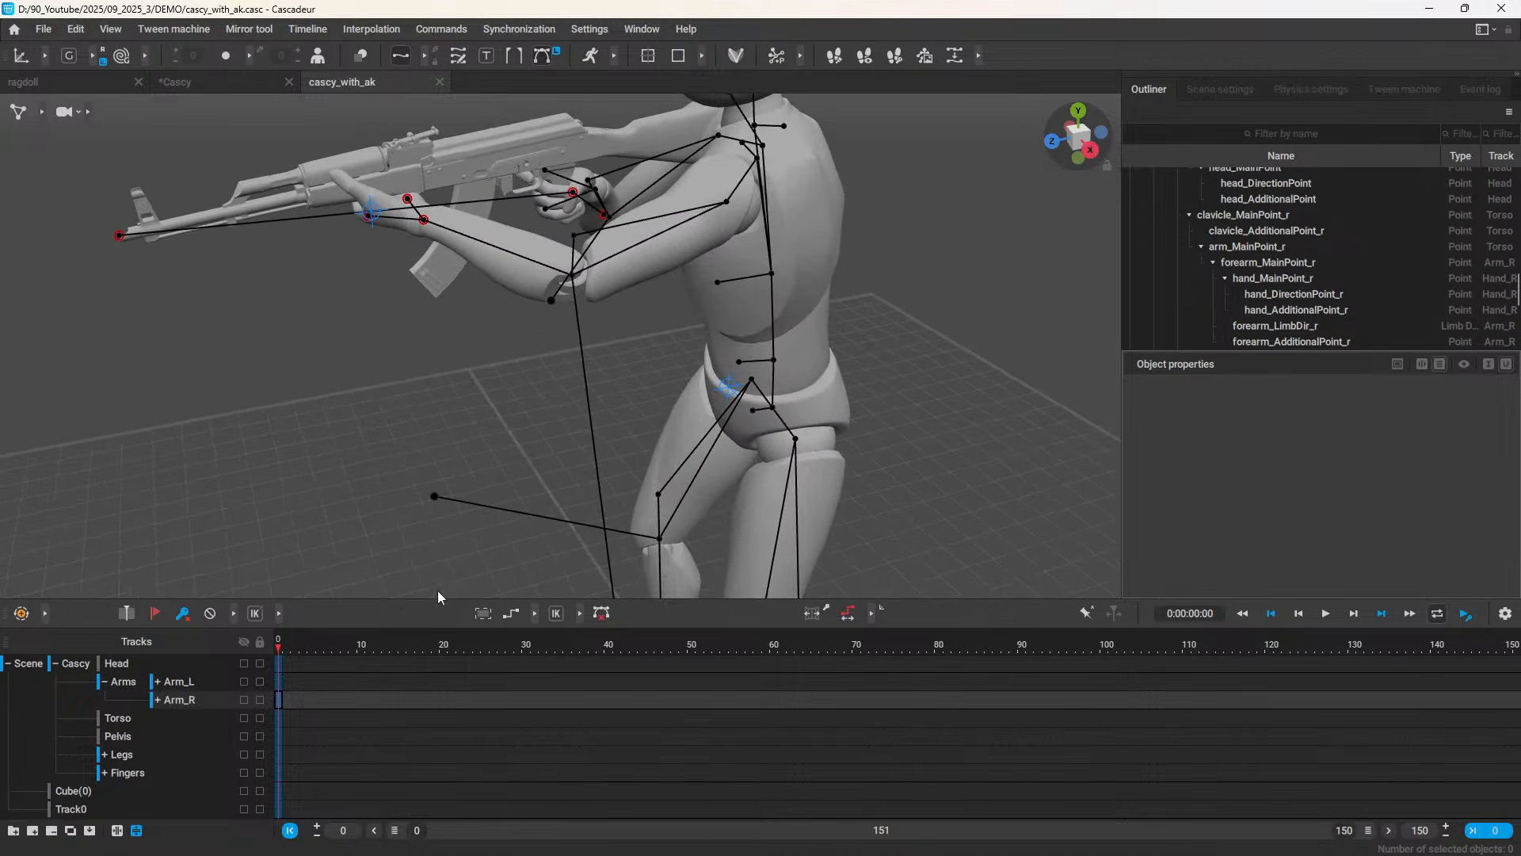
scroll(378, 483, down, 5)
click(615, 361)
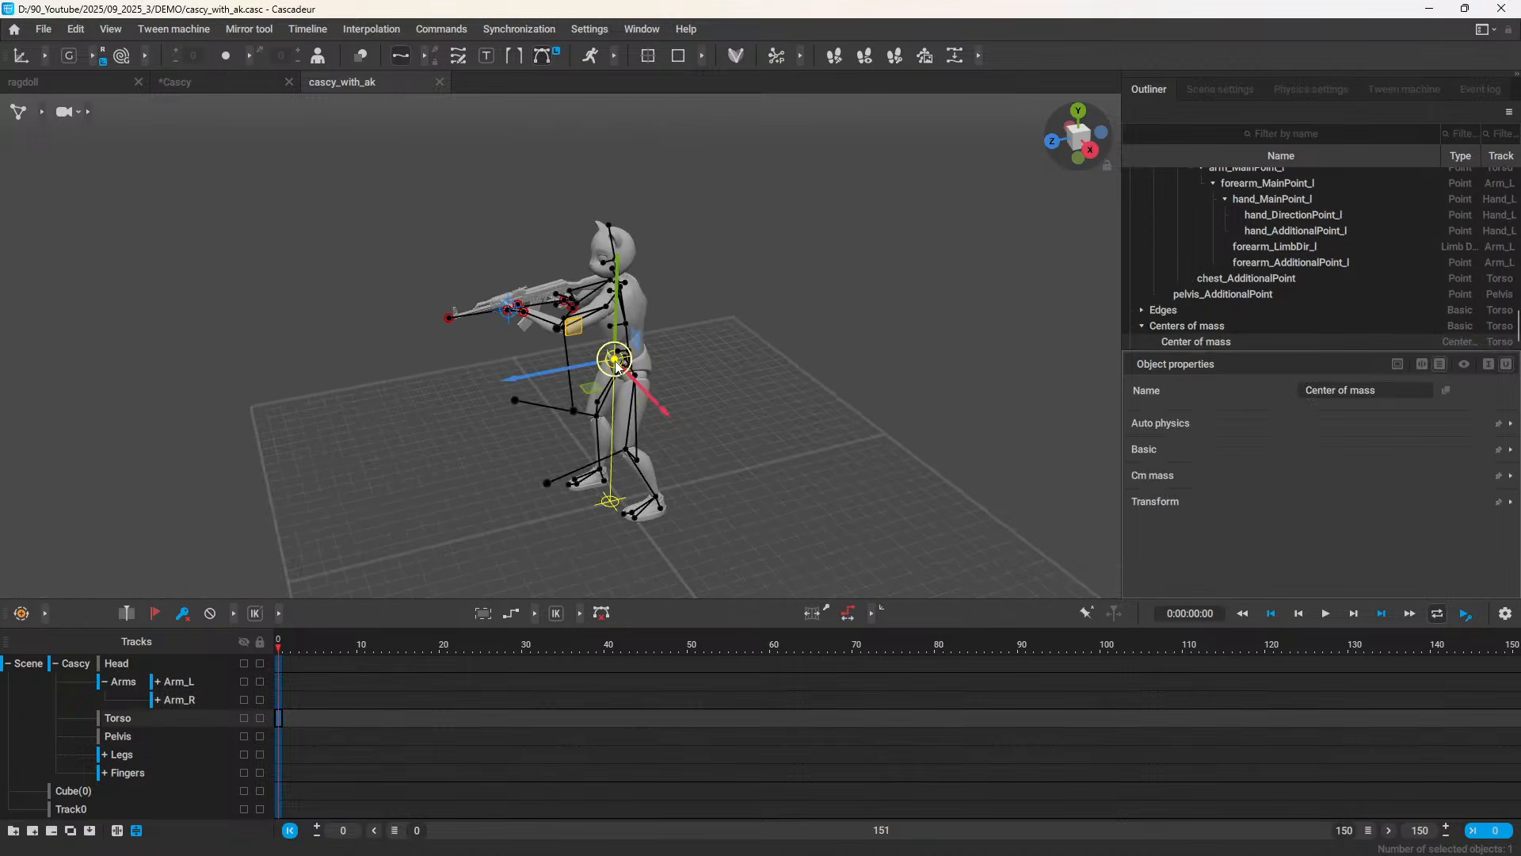
click(8, 664)
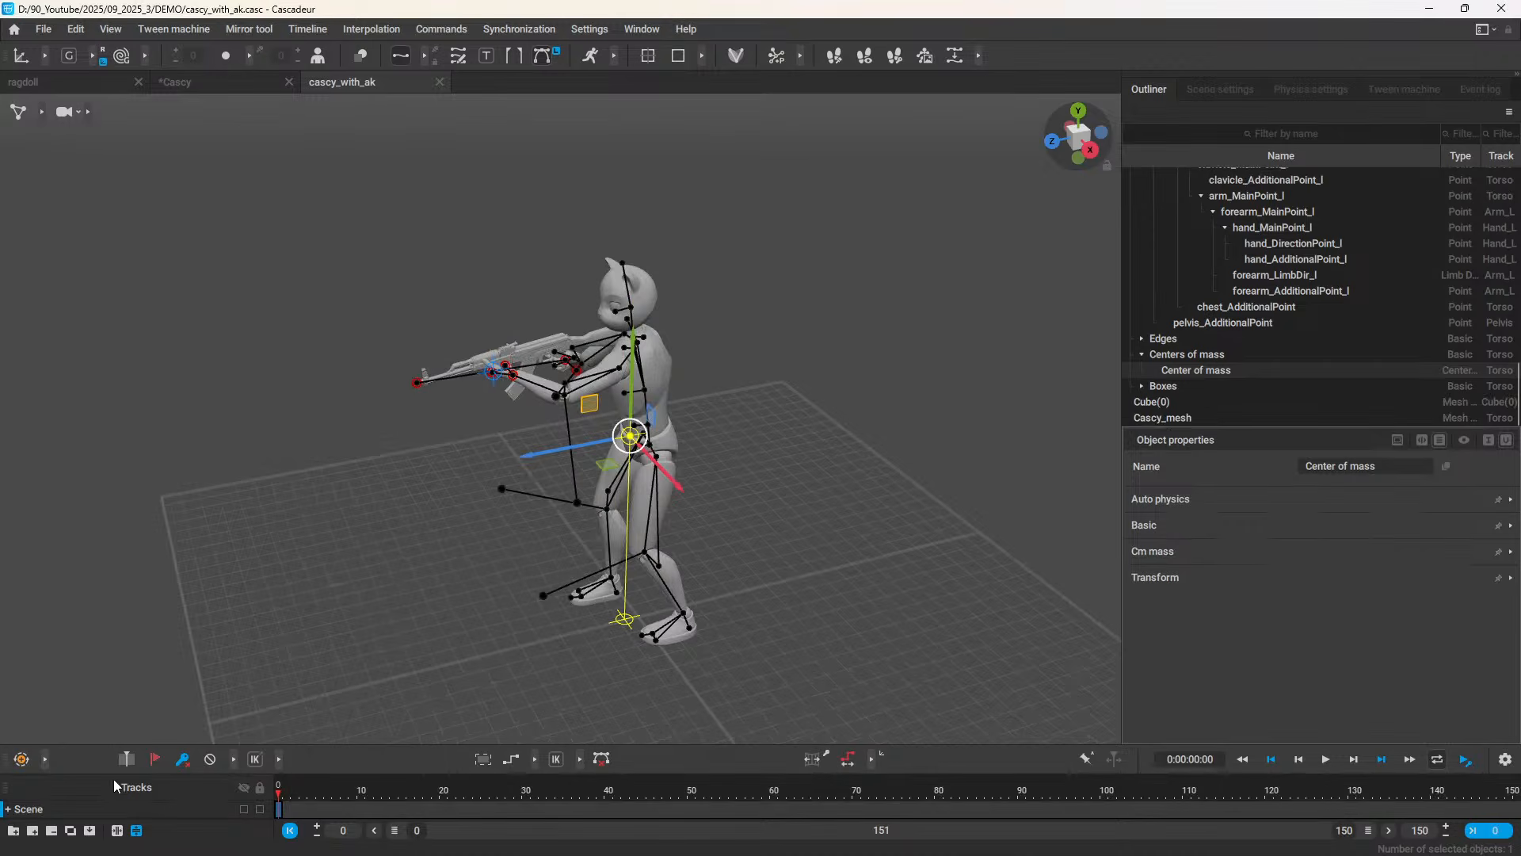
click(8, 809)
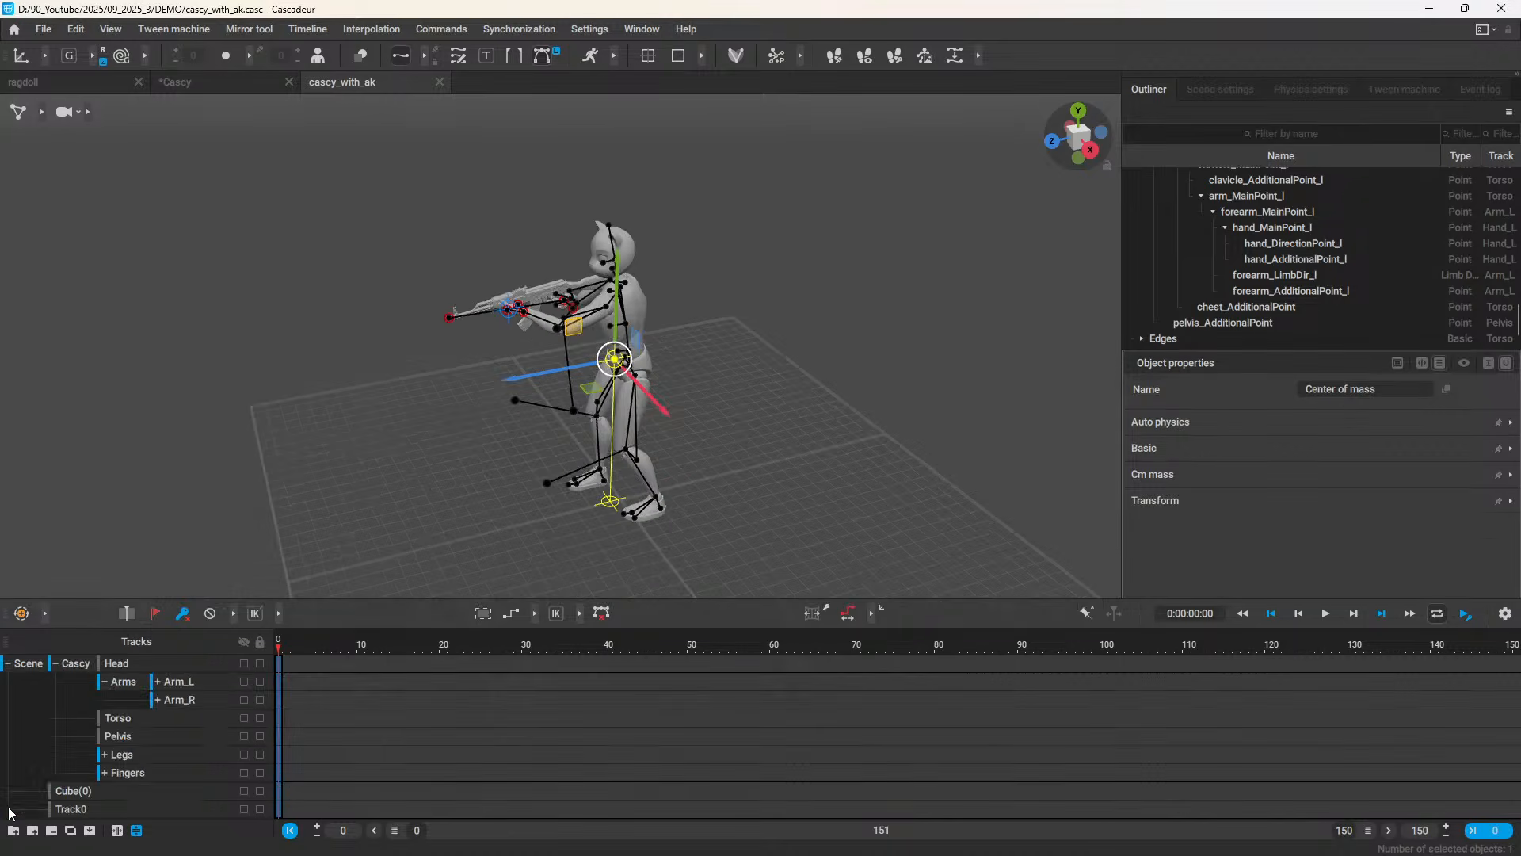
click(54, 664)
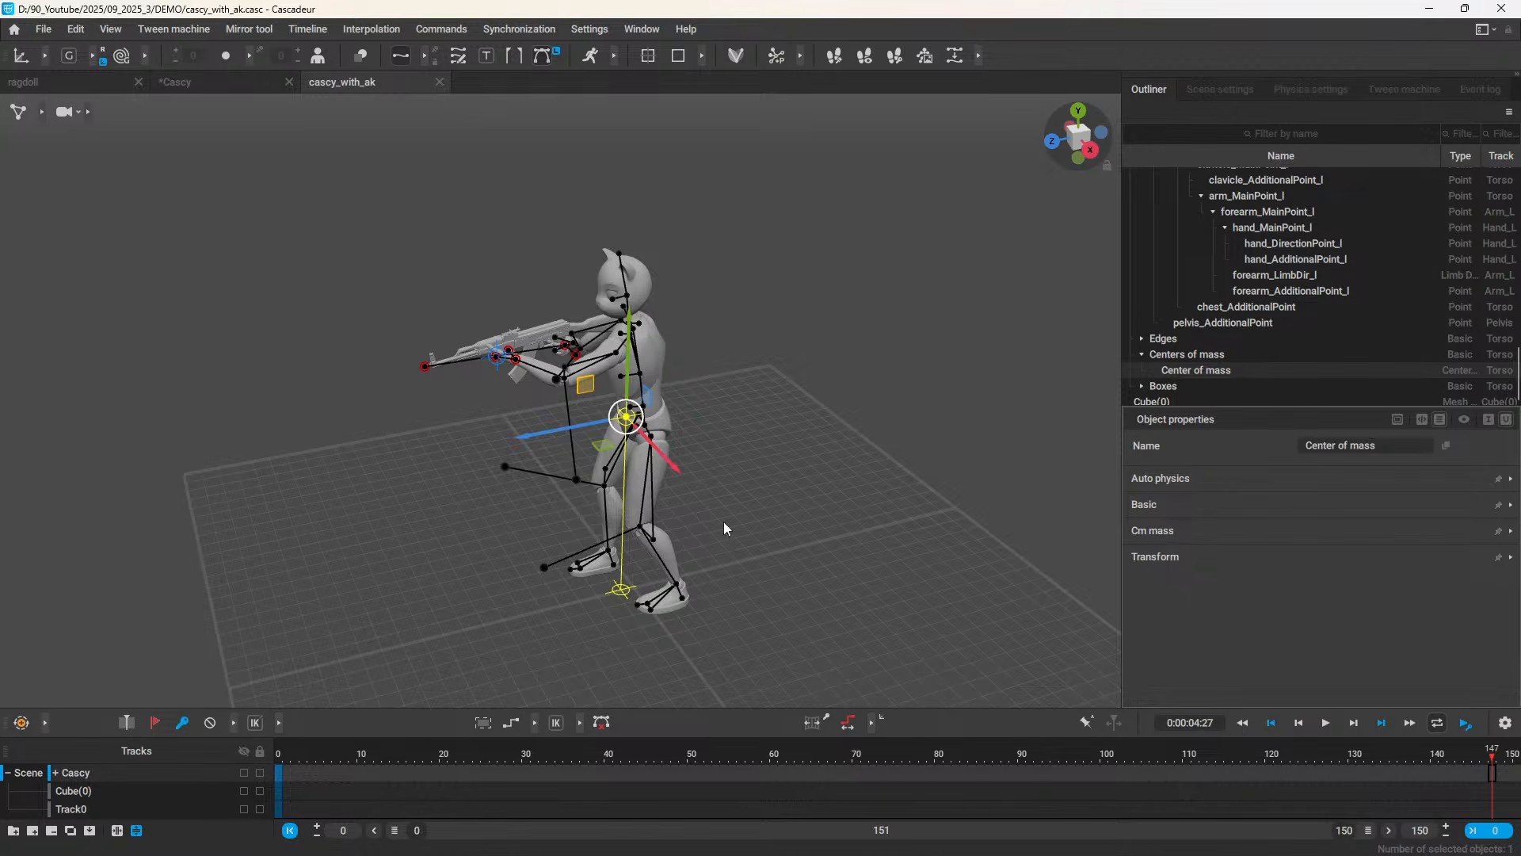
Step: At frame 147, move the whole character by its center of mass beyond the front edge of the grid and rotate it toward the camera
key(f)
scroll(740, 431, down, 6)
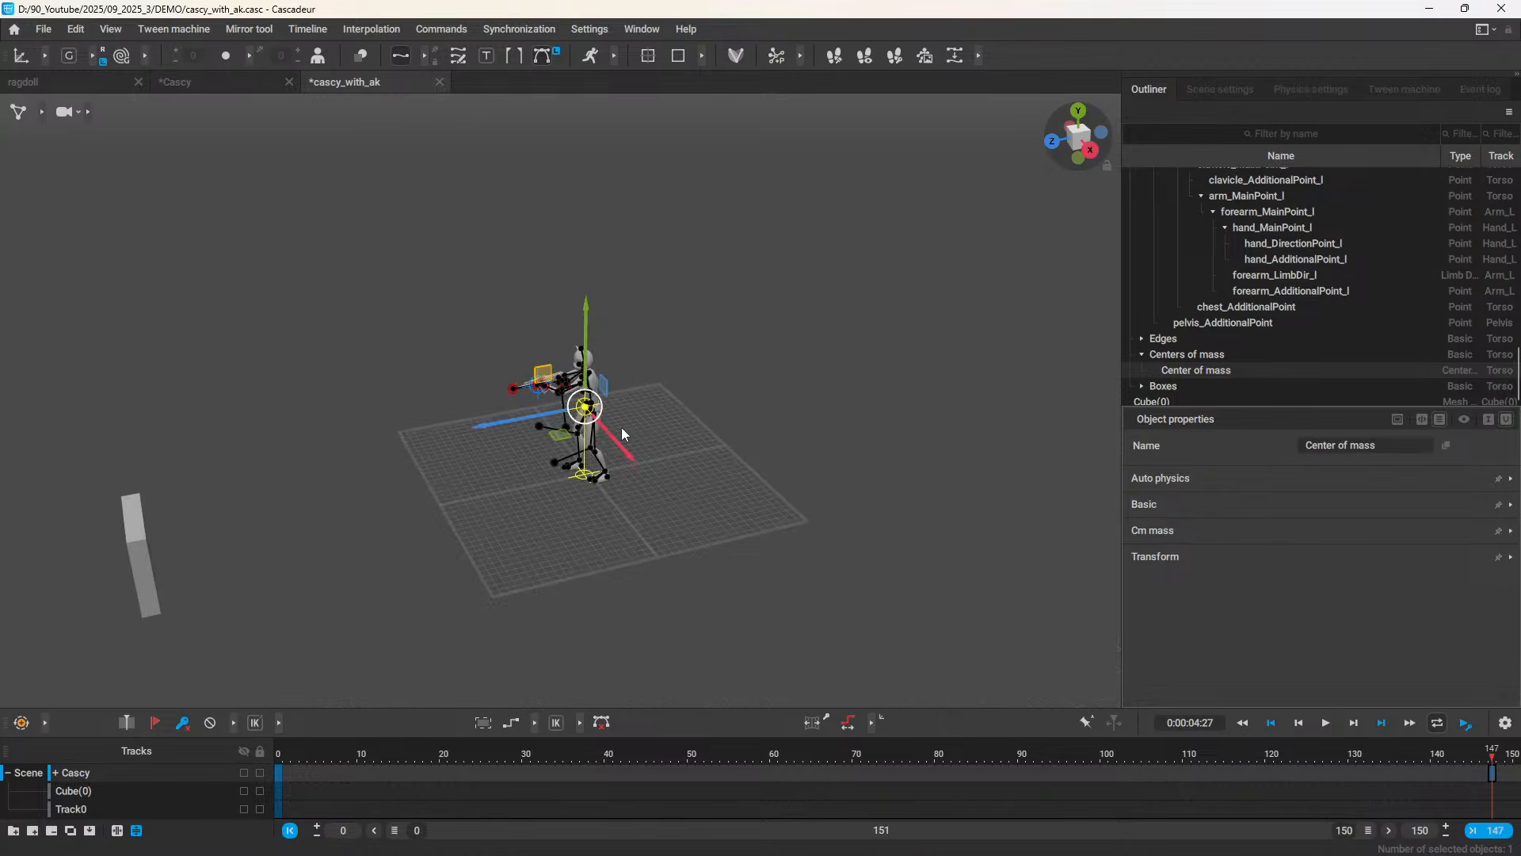
drag(522, 421, 643, 633)
key(e)
middle_drag(643, 638, 679, 442)
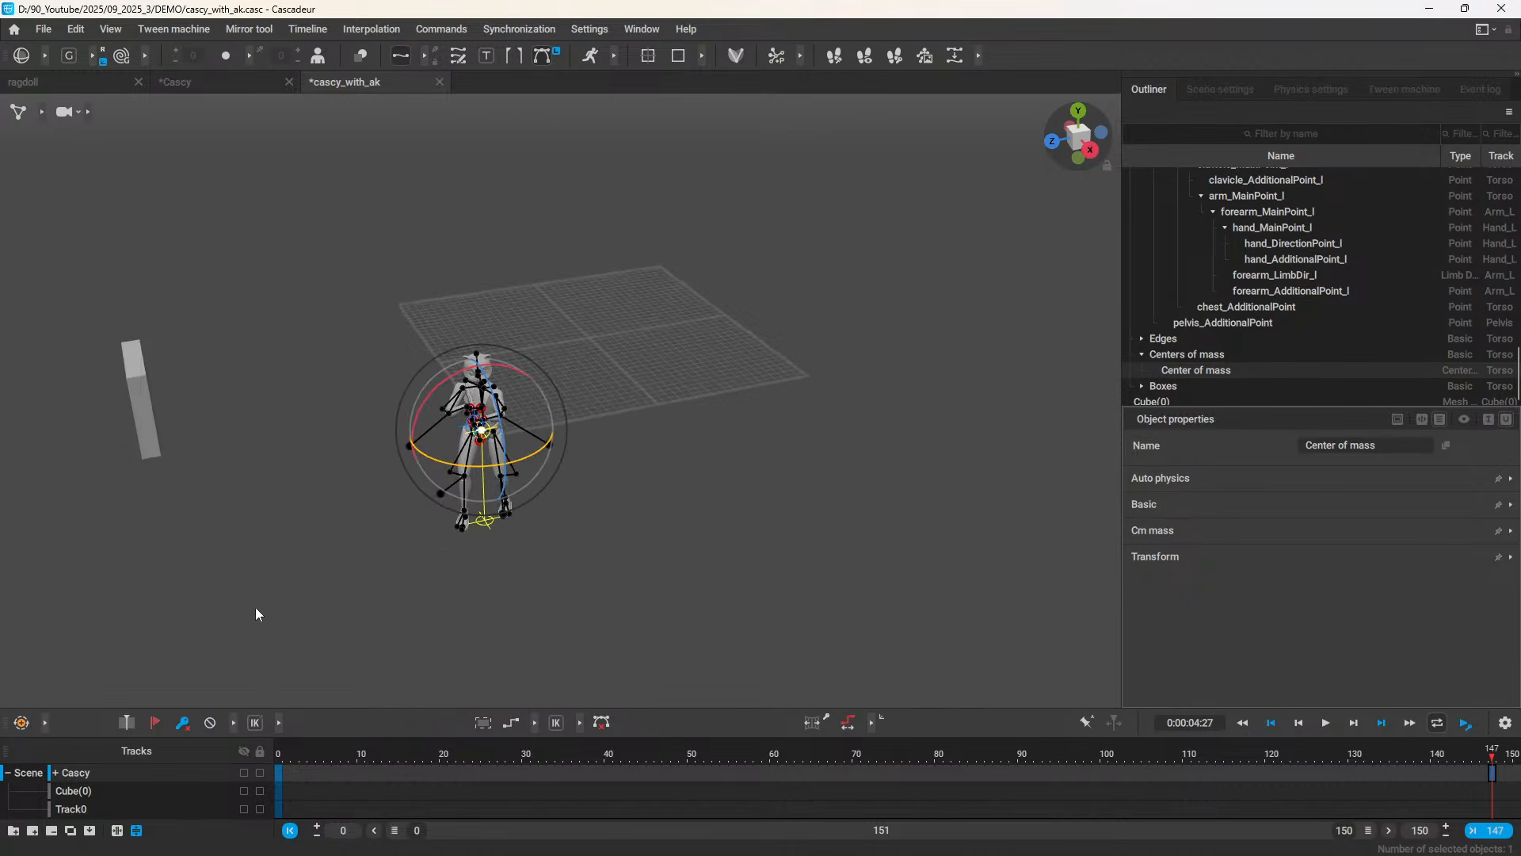
Step: Apply AI inbetweening to the Cascy track between frames 0 and 147 and play the generated walk
click(281, 773)
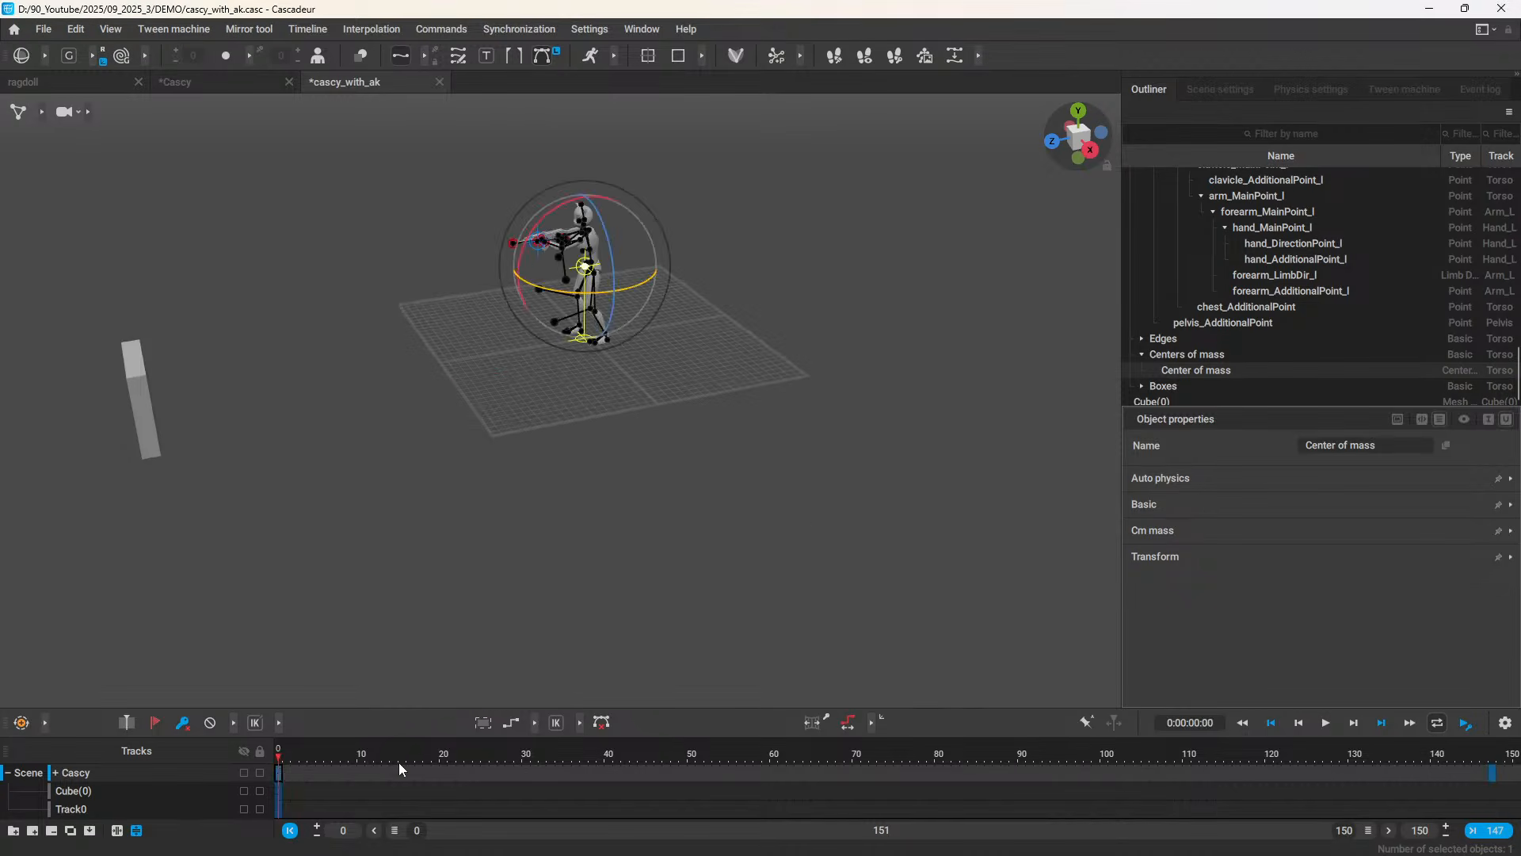
click(536, 722)
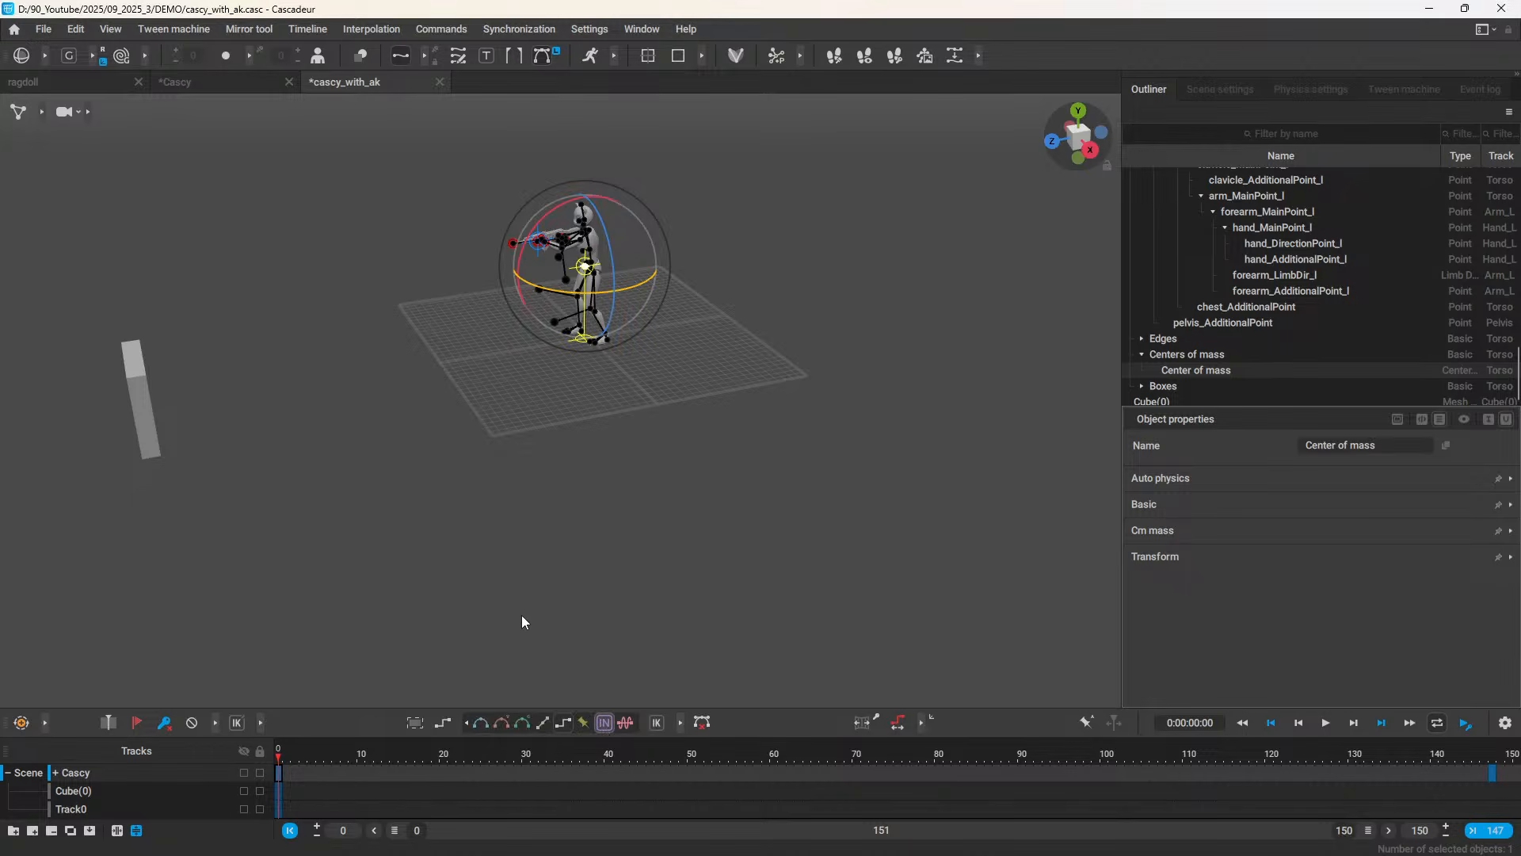
key(space)
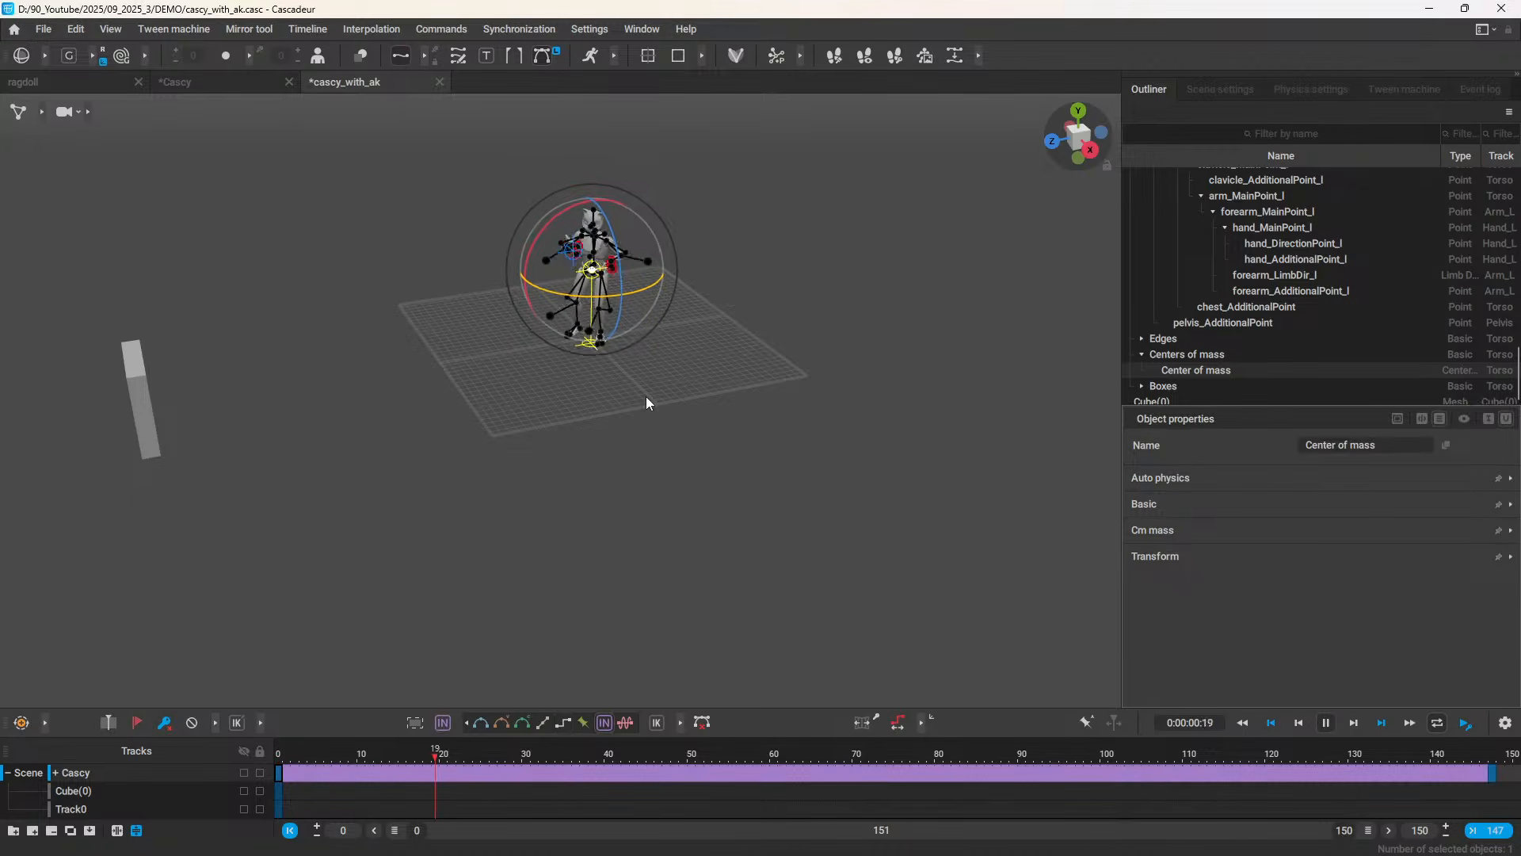
scroll(734, 387, up, 3)
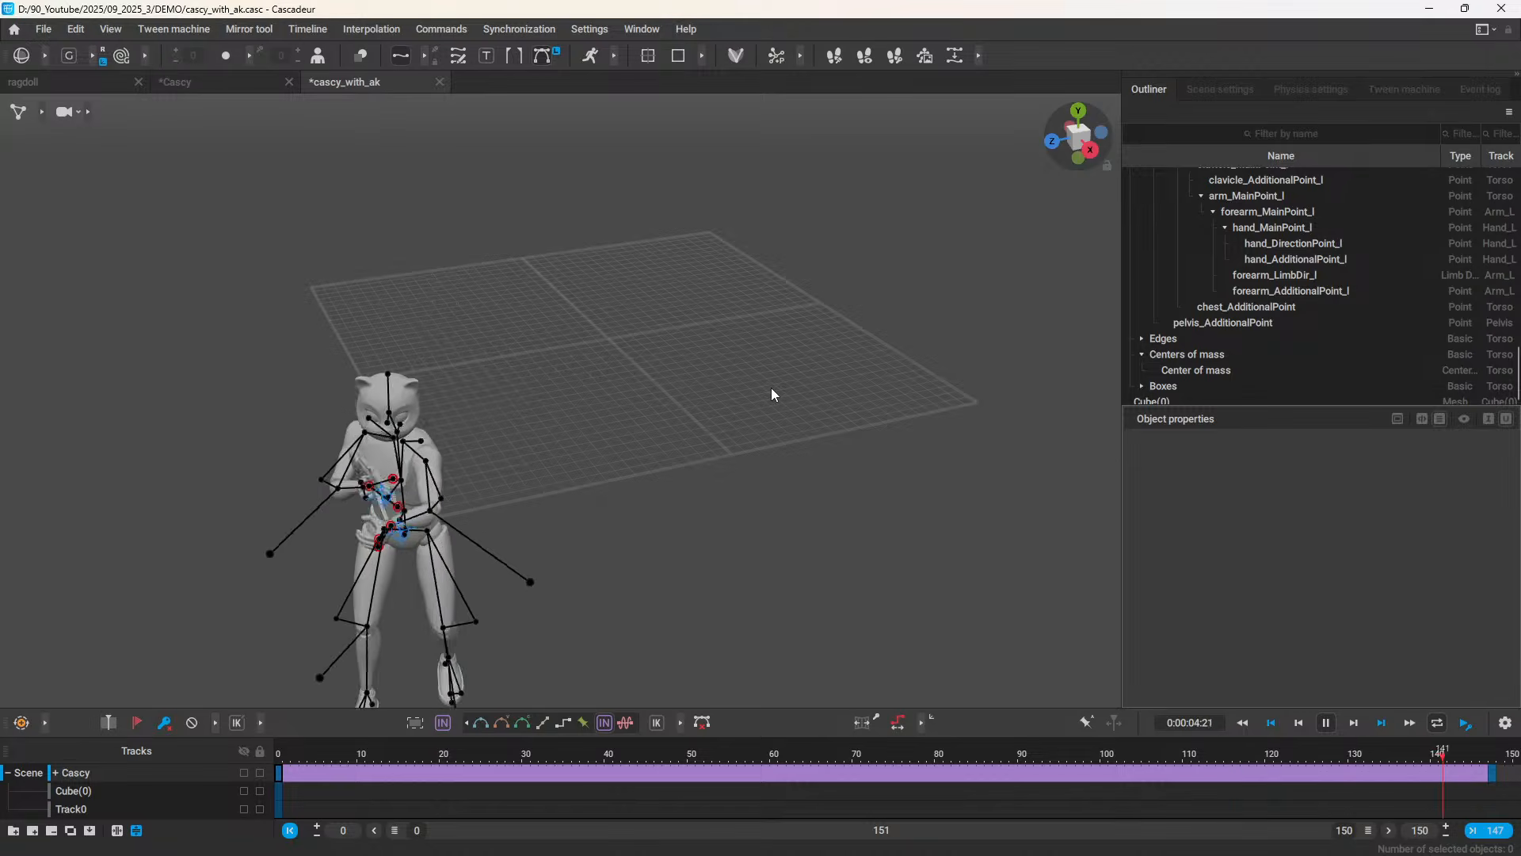
key(space)
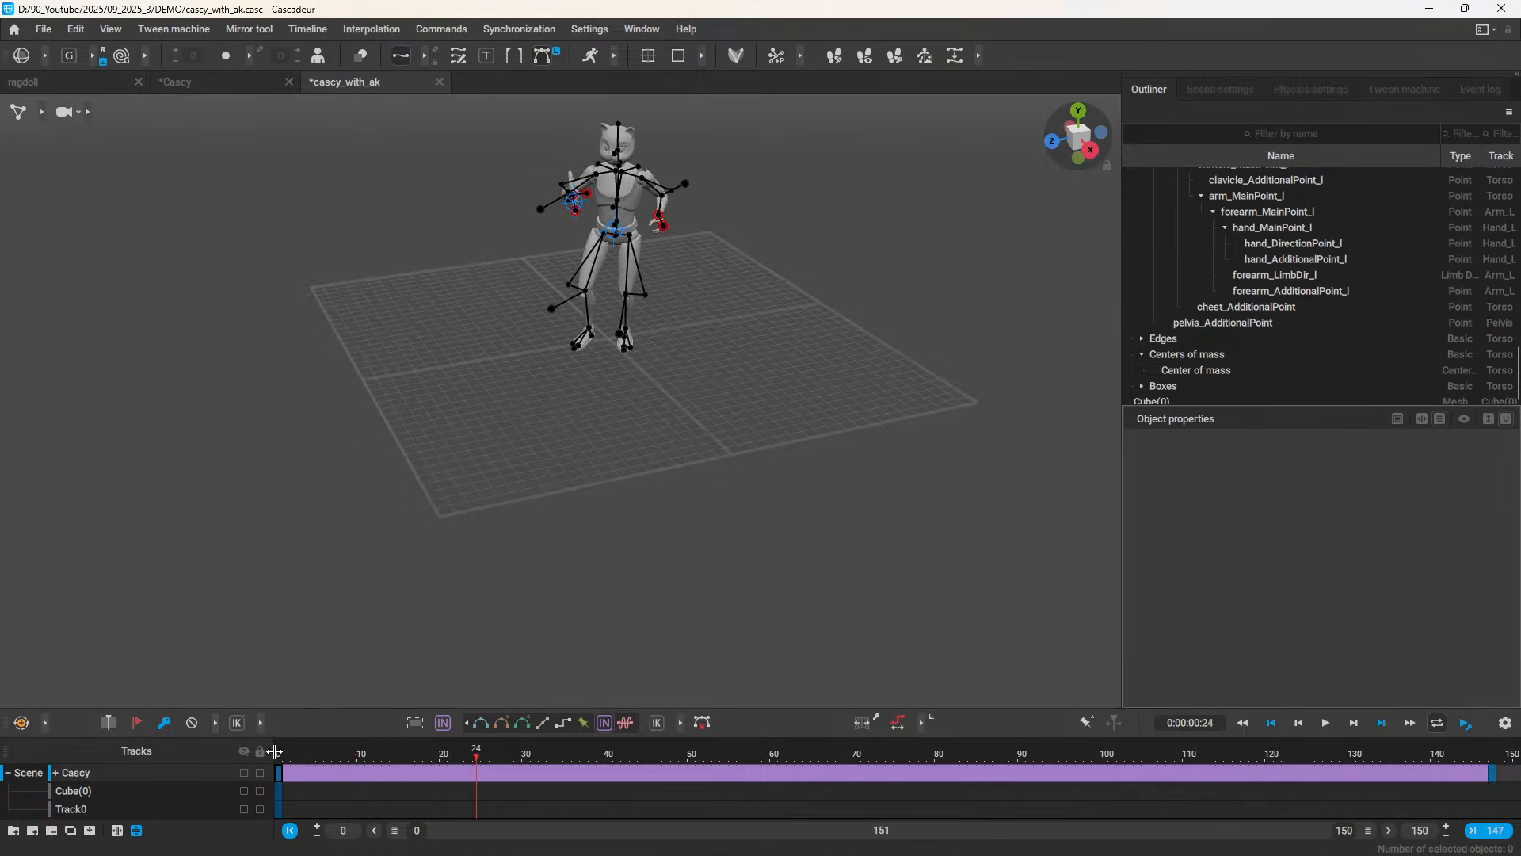
Step: Scrub the walk from its start to frame 146 to examine how the character holds the rifle
mouse_move(279, 755)
mouse_down()
mouse_move(303, 762)
mouse_move(290, 766)
mouse_up()
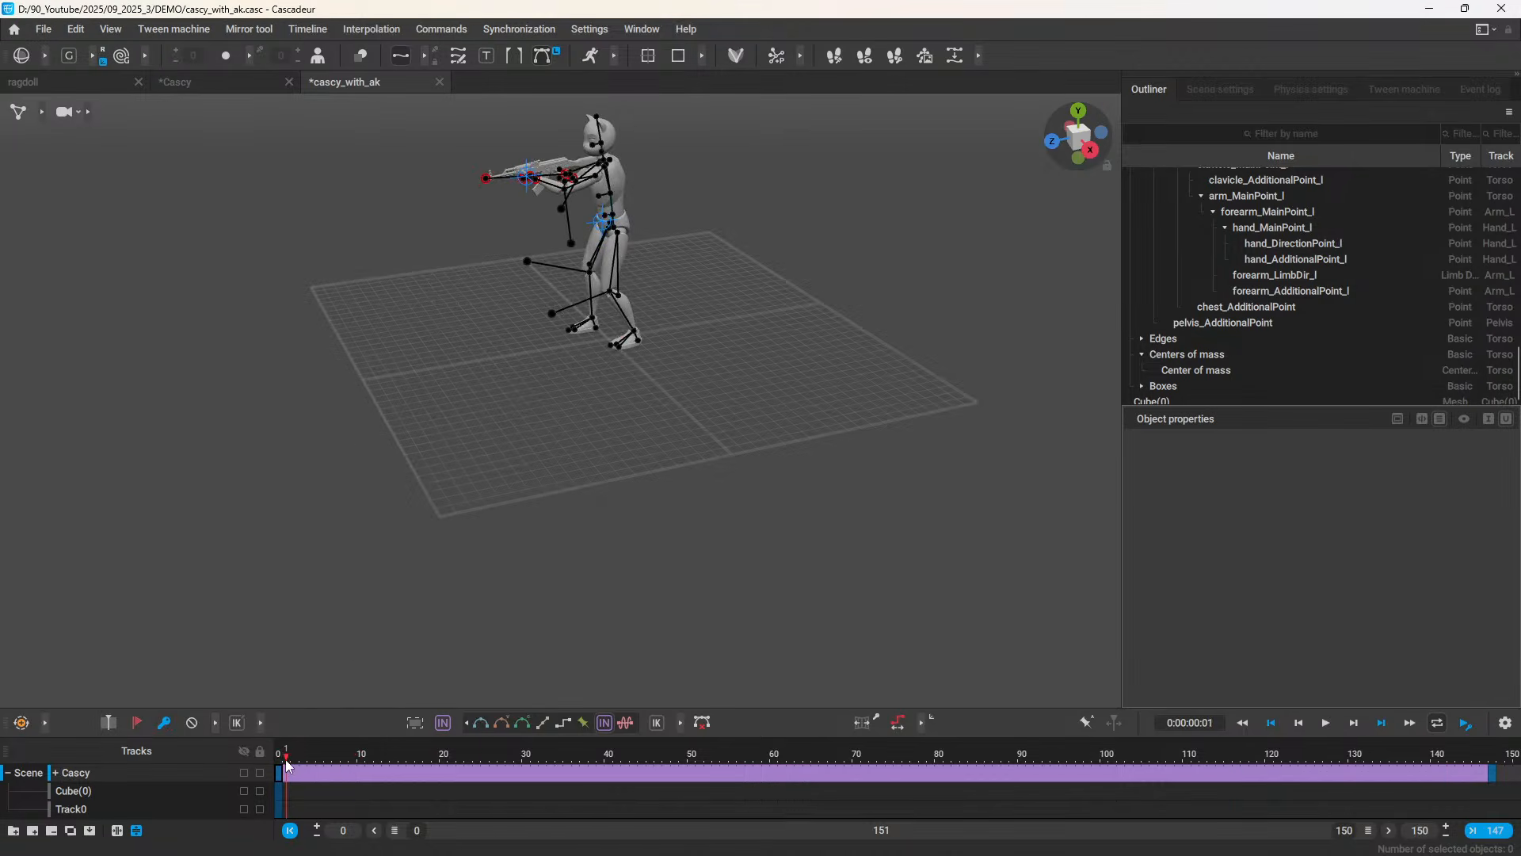
scroll(505, 325, up, 3)
drag(1055, 758, 1485, 744)
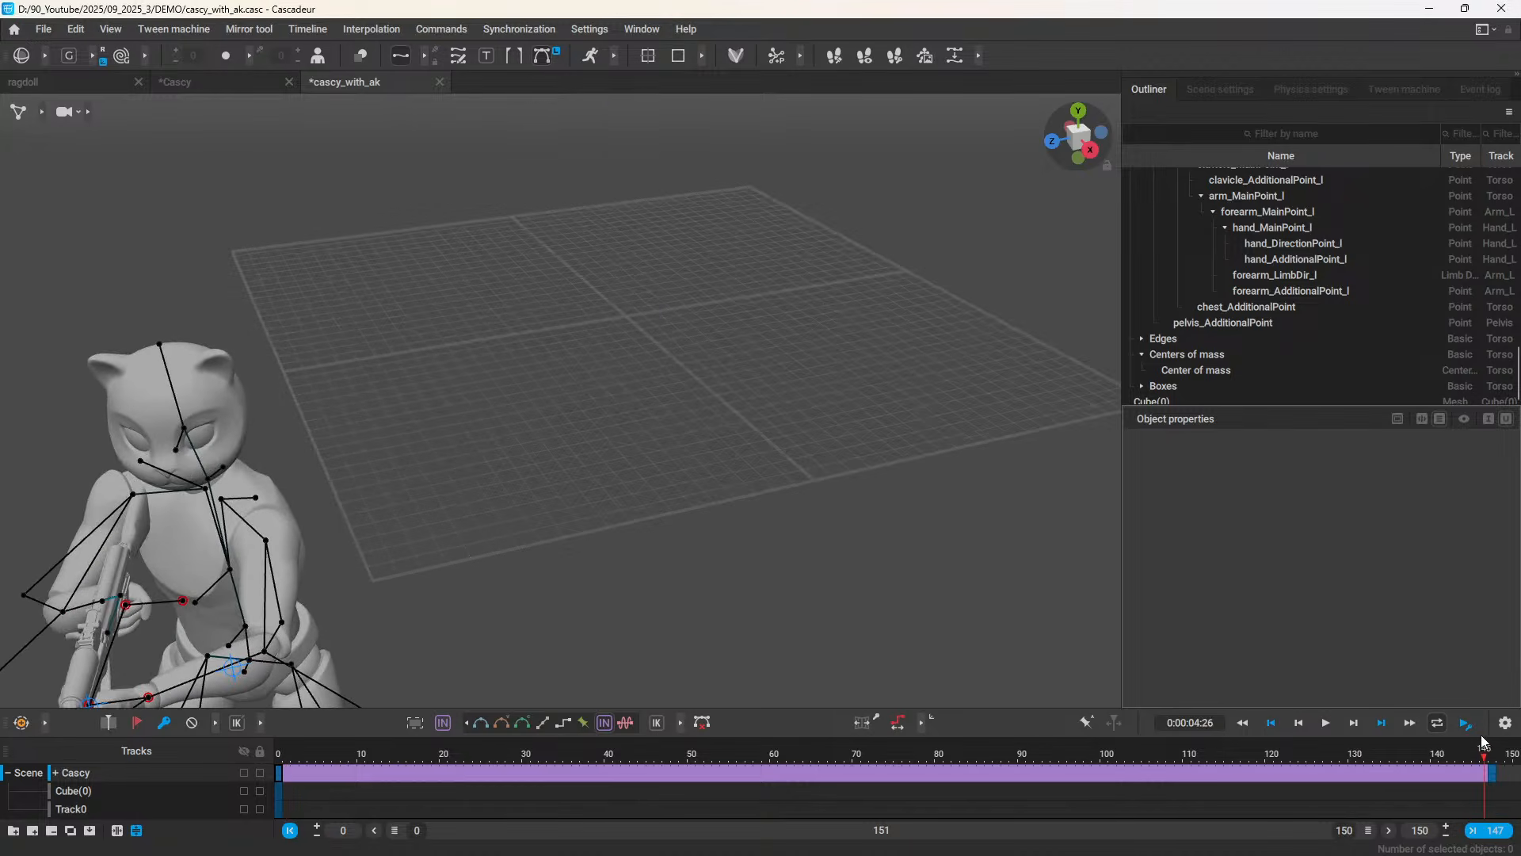
Step: Expand the Cascy group and replace AI inbetweening with Bezier-type interpolation on both arm tracks
click(54, 772)
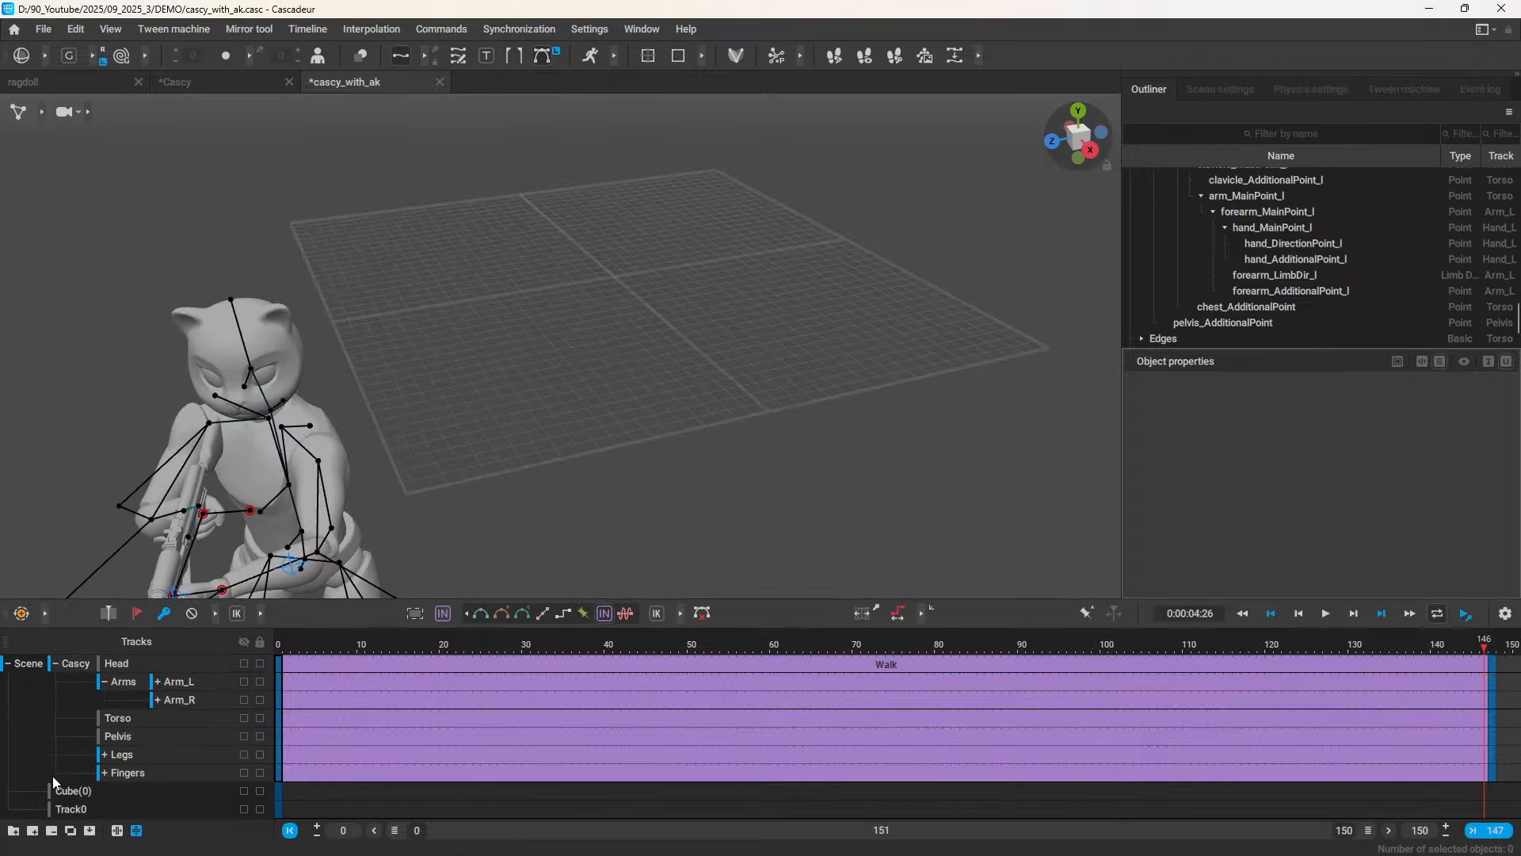
click(132, 687)
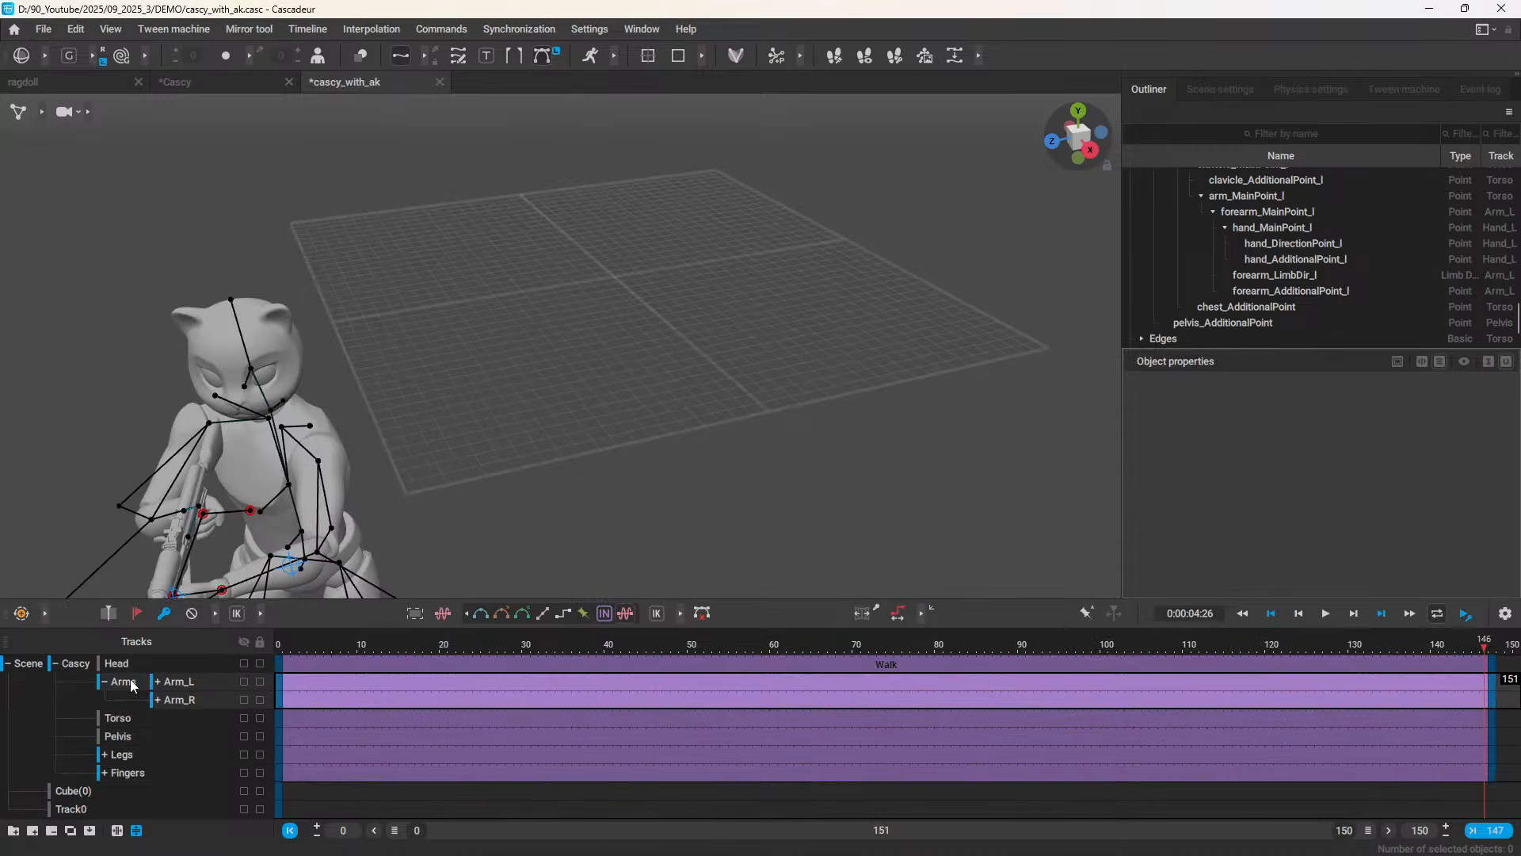
scroll(369, 372, down, 5)
scroll(463, 404, up, 5)
click(512, 618)
Step: Scrub to frame 40 and examine up close how the hands line up with the rifle
drag(283, 645, 336, 648)
middle_drag(550, 410, 564, 575)
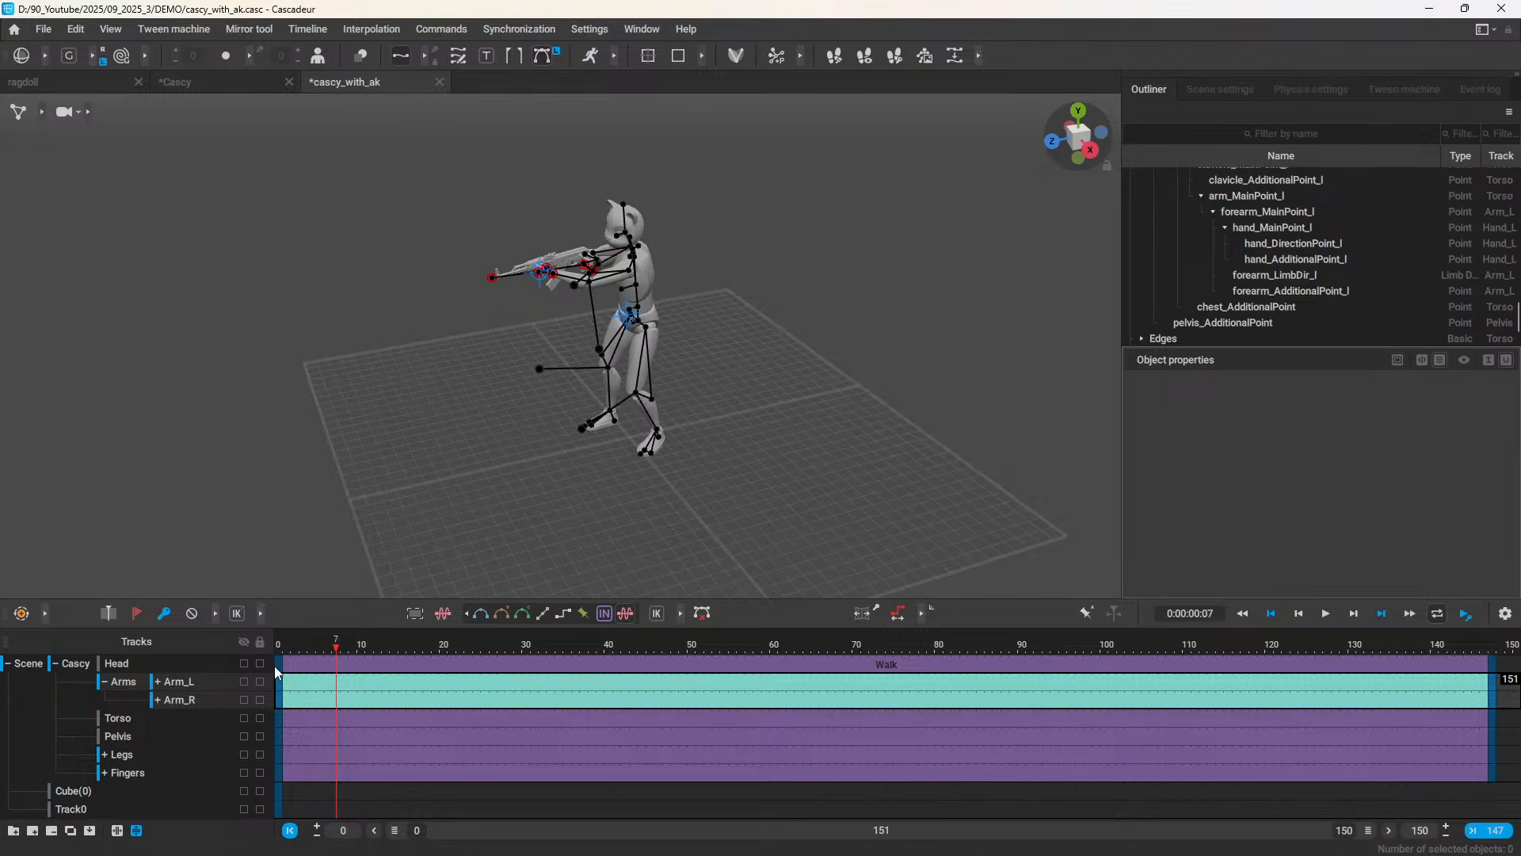
drag(279, 645, 608, 676)
scroll(592, 392, up, 5)
alt+drag(593, 391, 552, 429)
scroll(554, 430, up, 8)
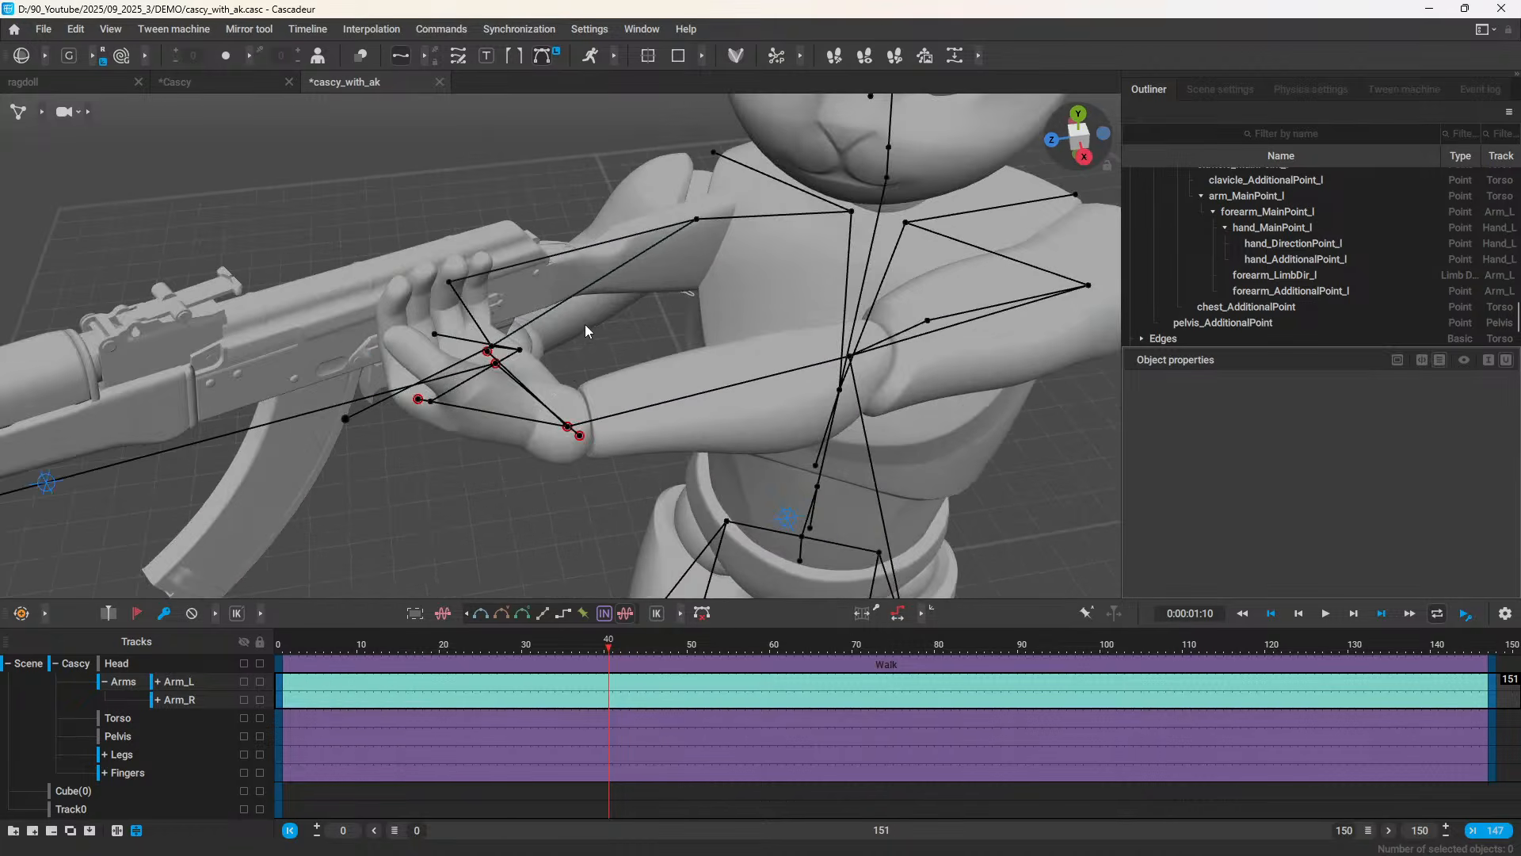
alt+drag(585, 325, 355, 549)
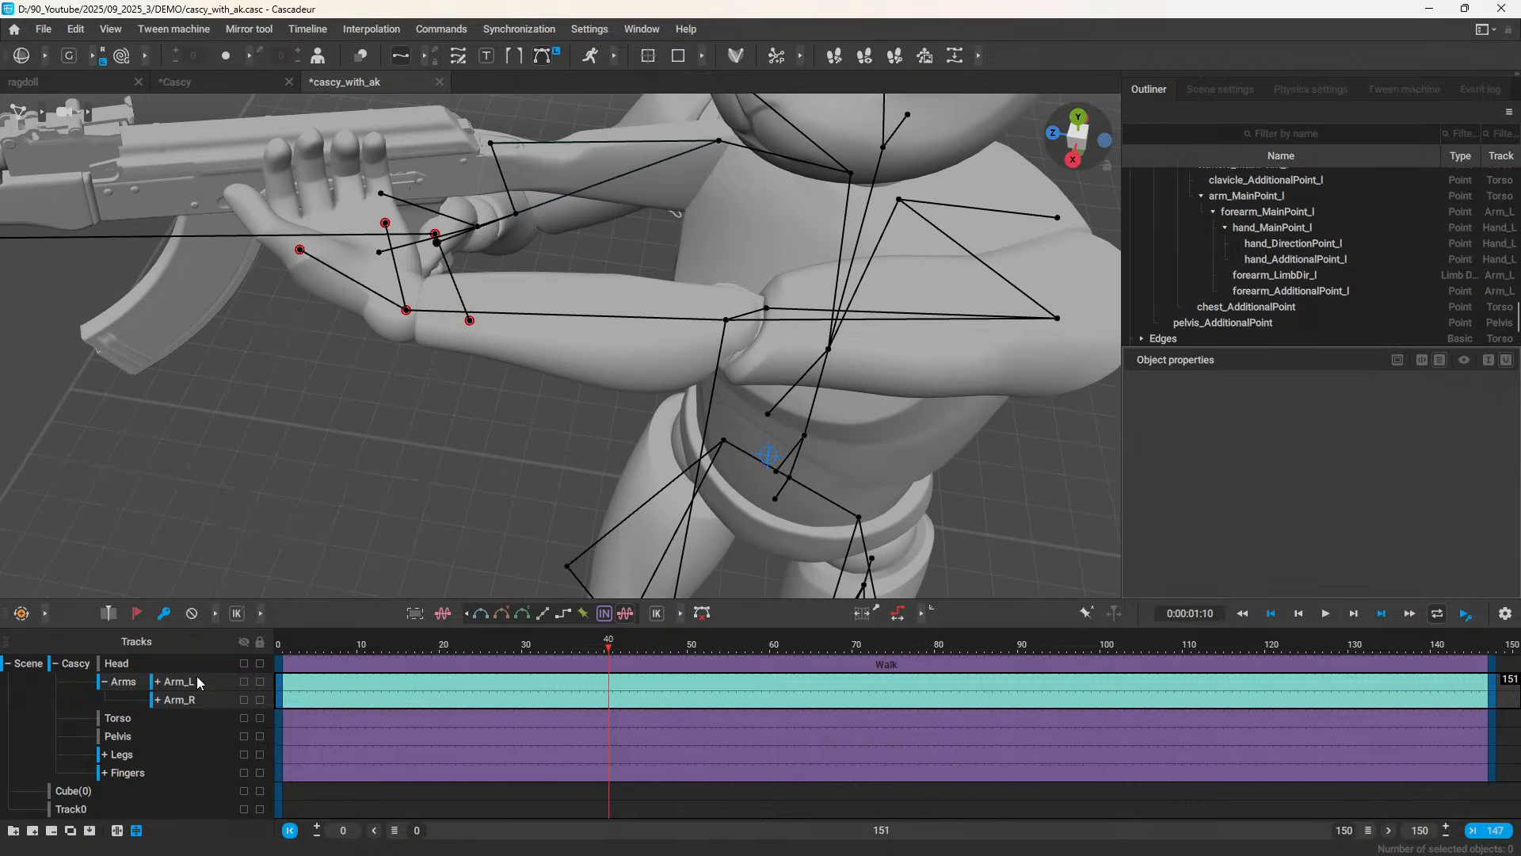
Step: Switch the Arm_R track's interval from IK to FK, checking the hand pose at frame 55
scroll(385, 547, down, 5)
click(183, 697)
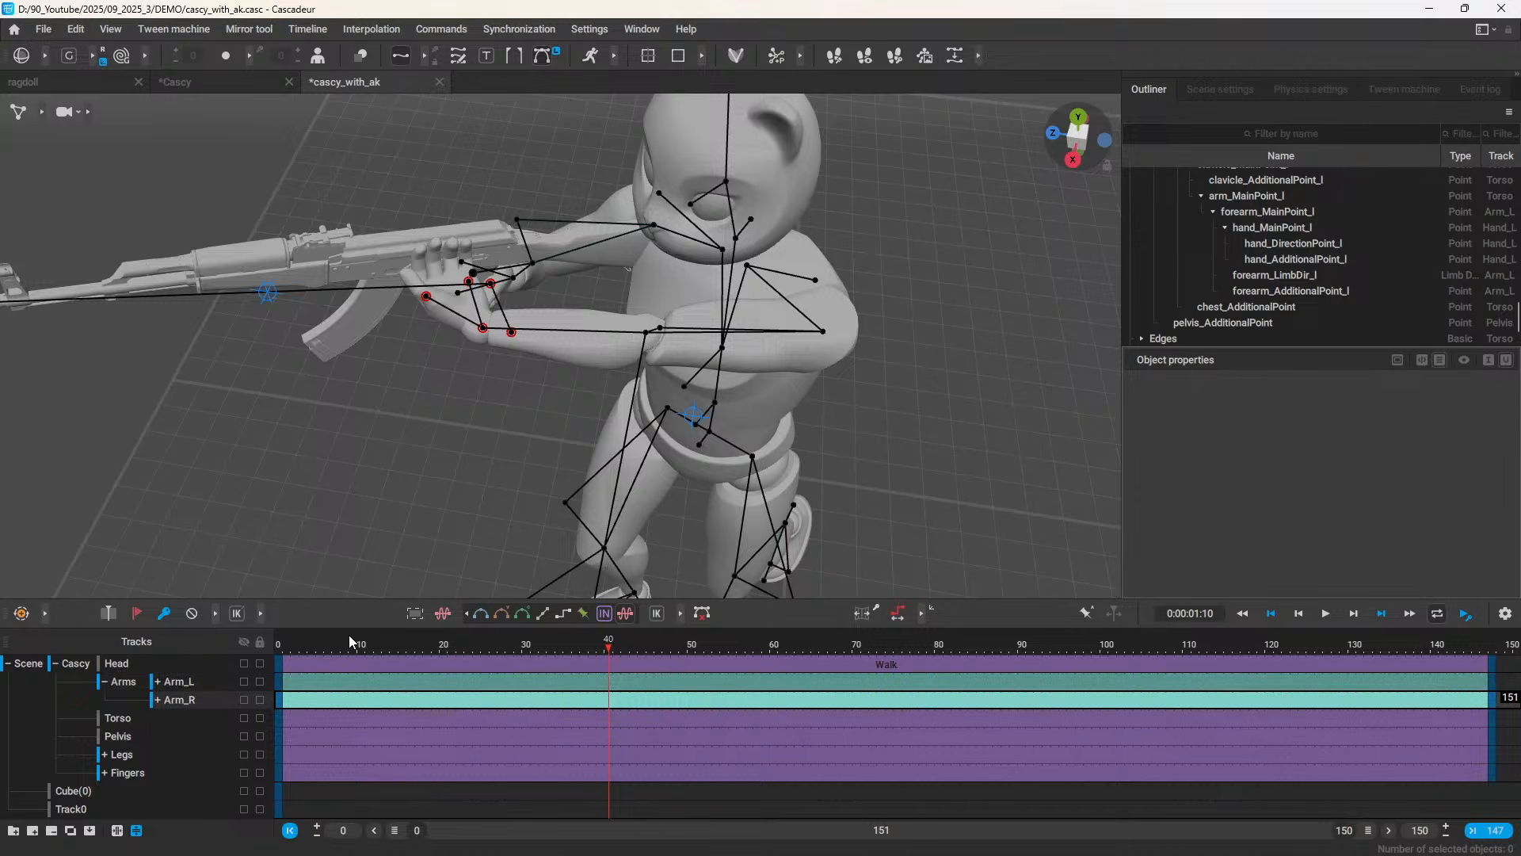
drag(531, 645, 730, 659)
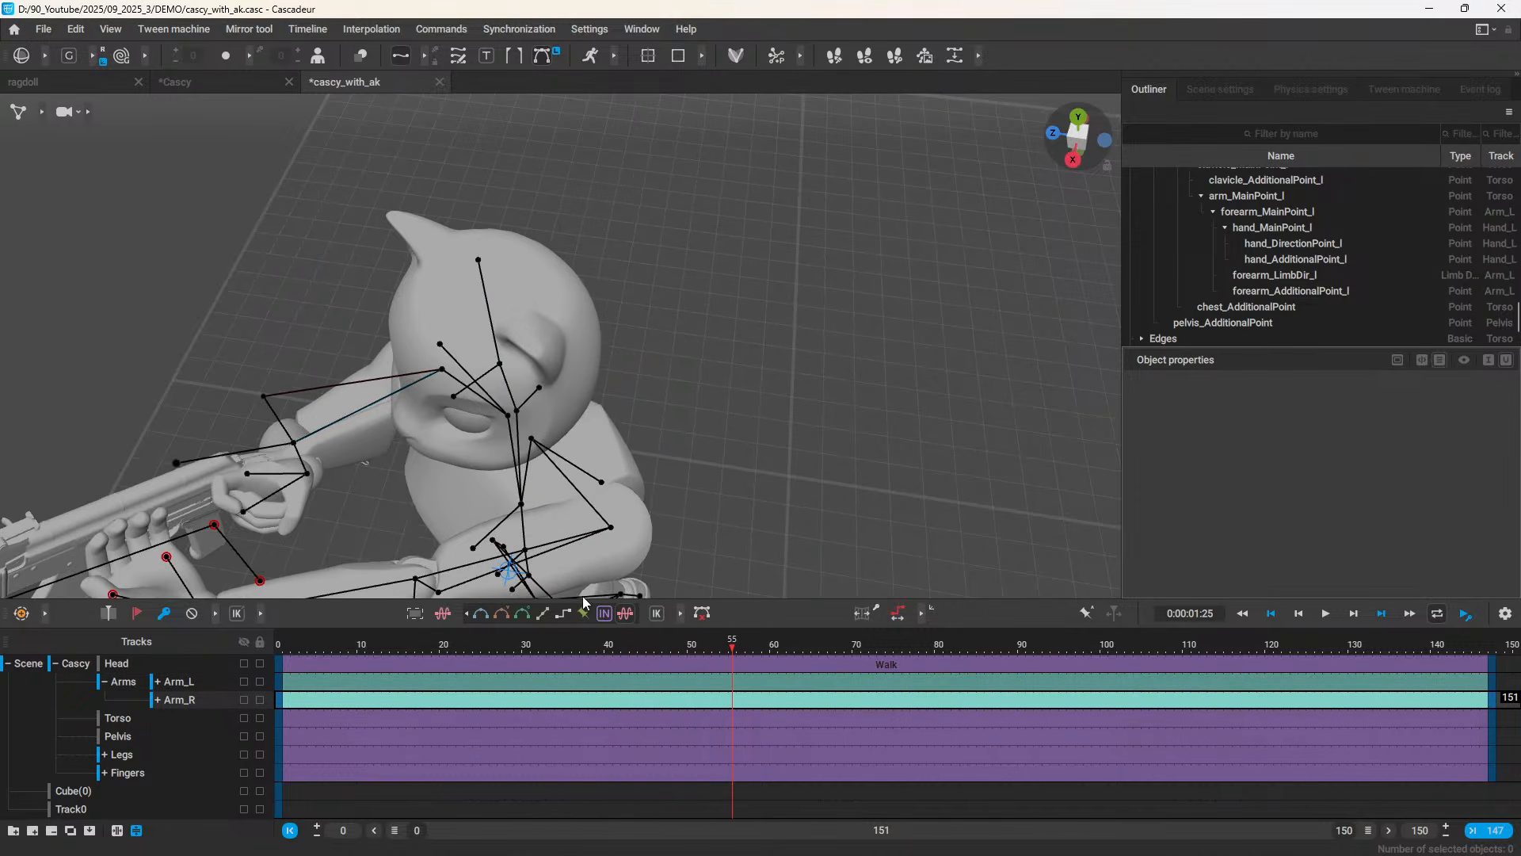
alt+middle_drag(357, 341, 512, 212)
alt+drag(569, 229, 352, 164)
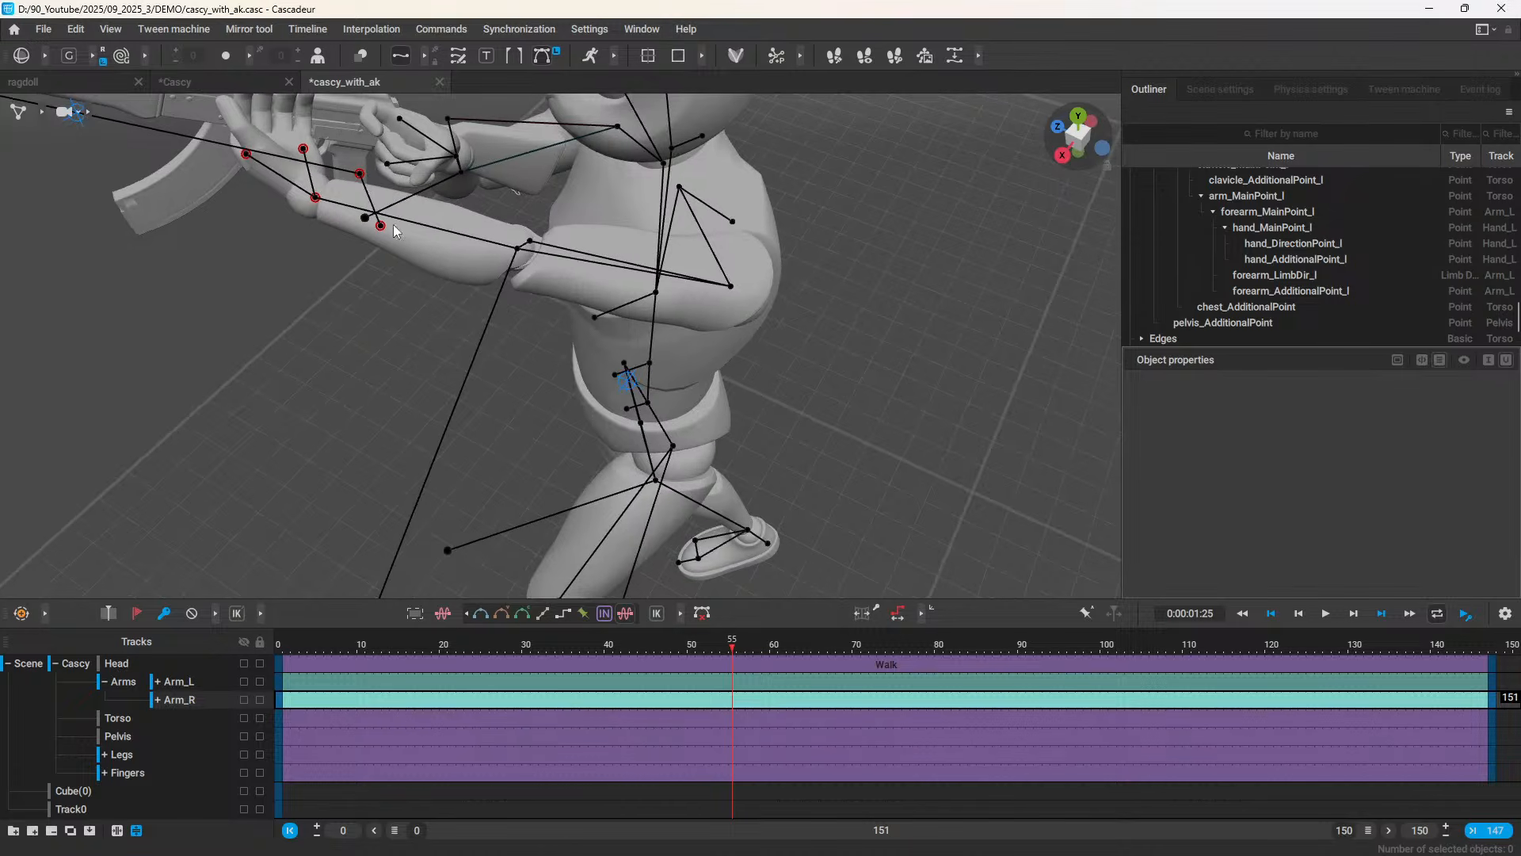
click(627, 614)
click(680, 615)
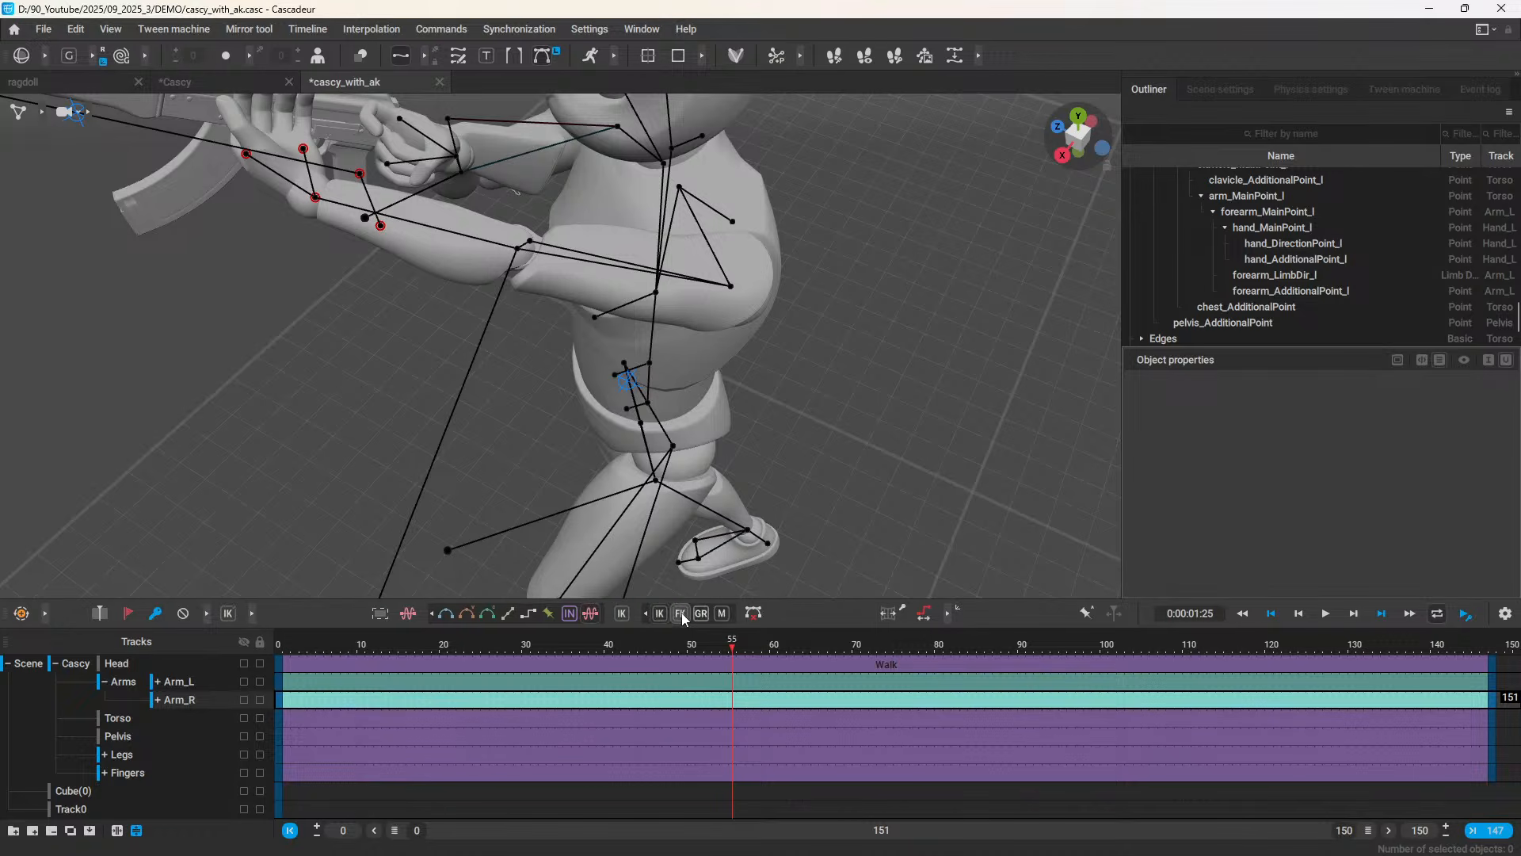
click(680, 613)
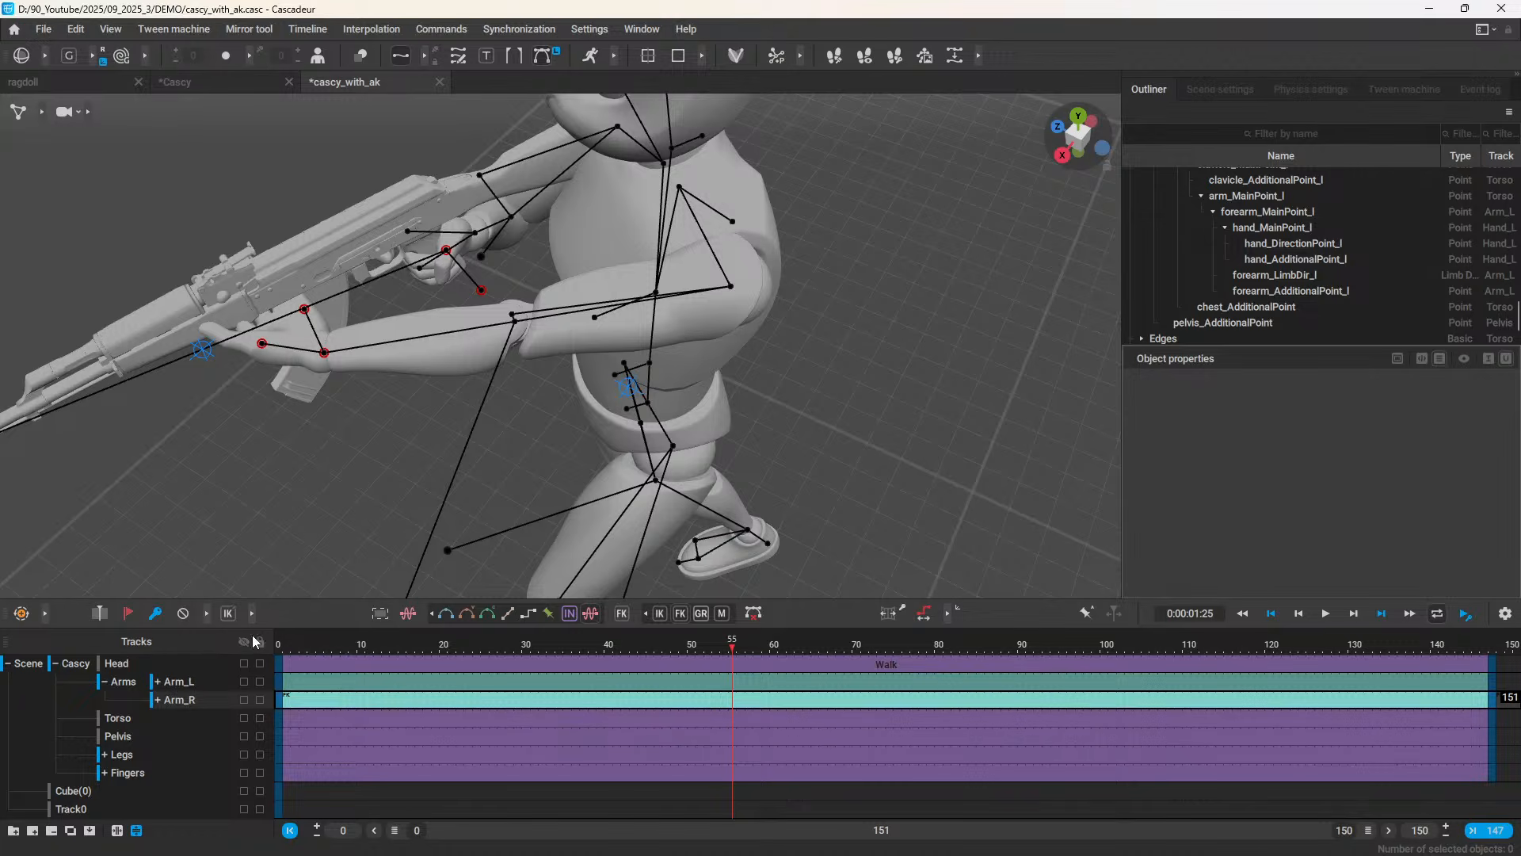
Step: Scrub to frame 32 and inspect both hands' grip on the rifle from several angles
drag(279, 645, 544, 665)
scroll(559, 416, down, 5)
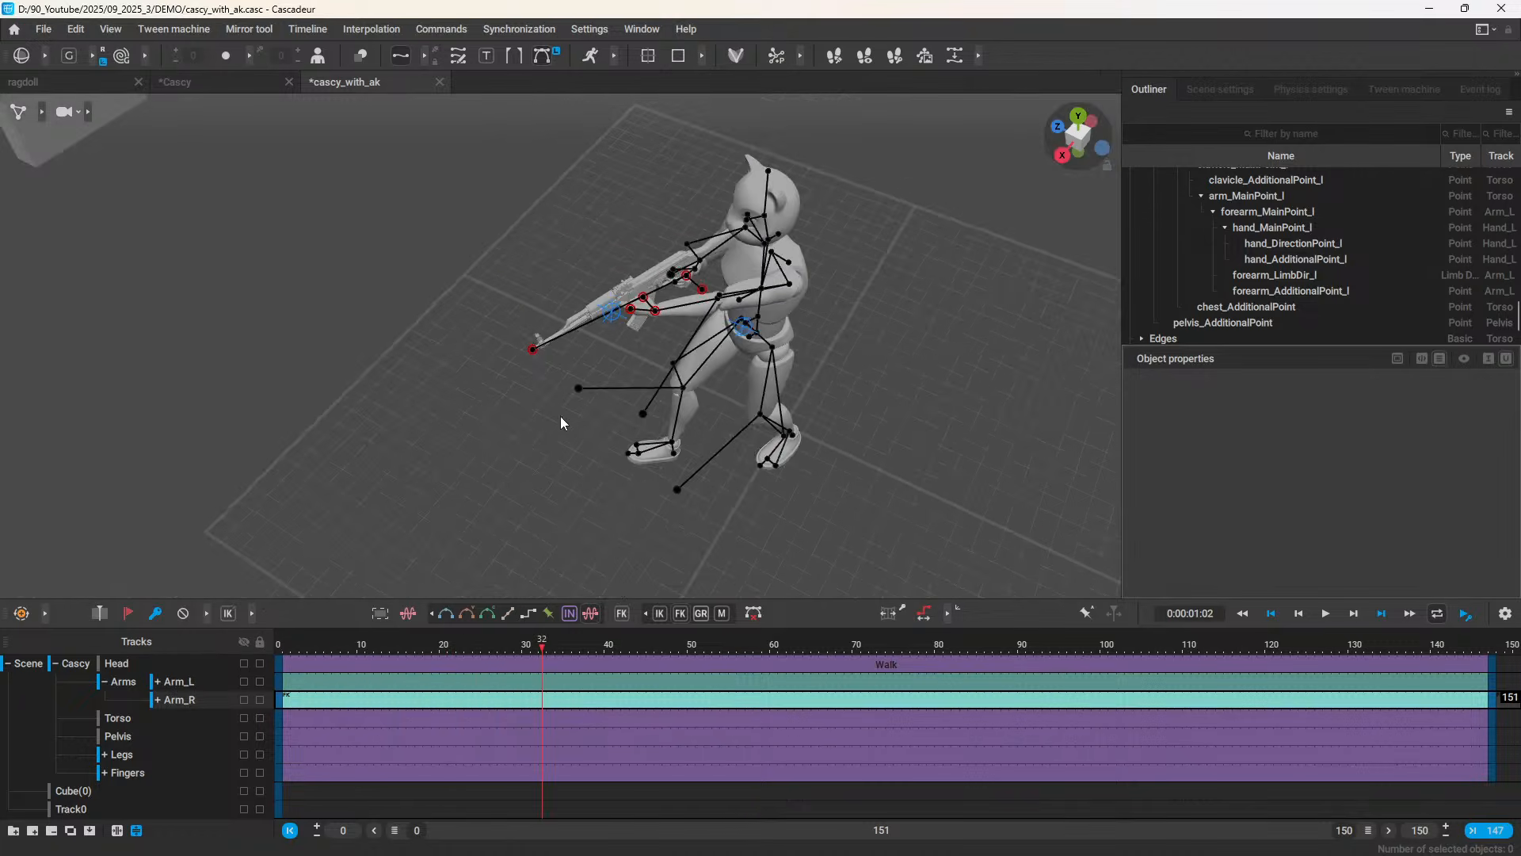
click(42, 113)
scroll(662, 329, up, 8)
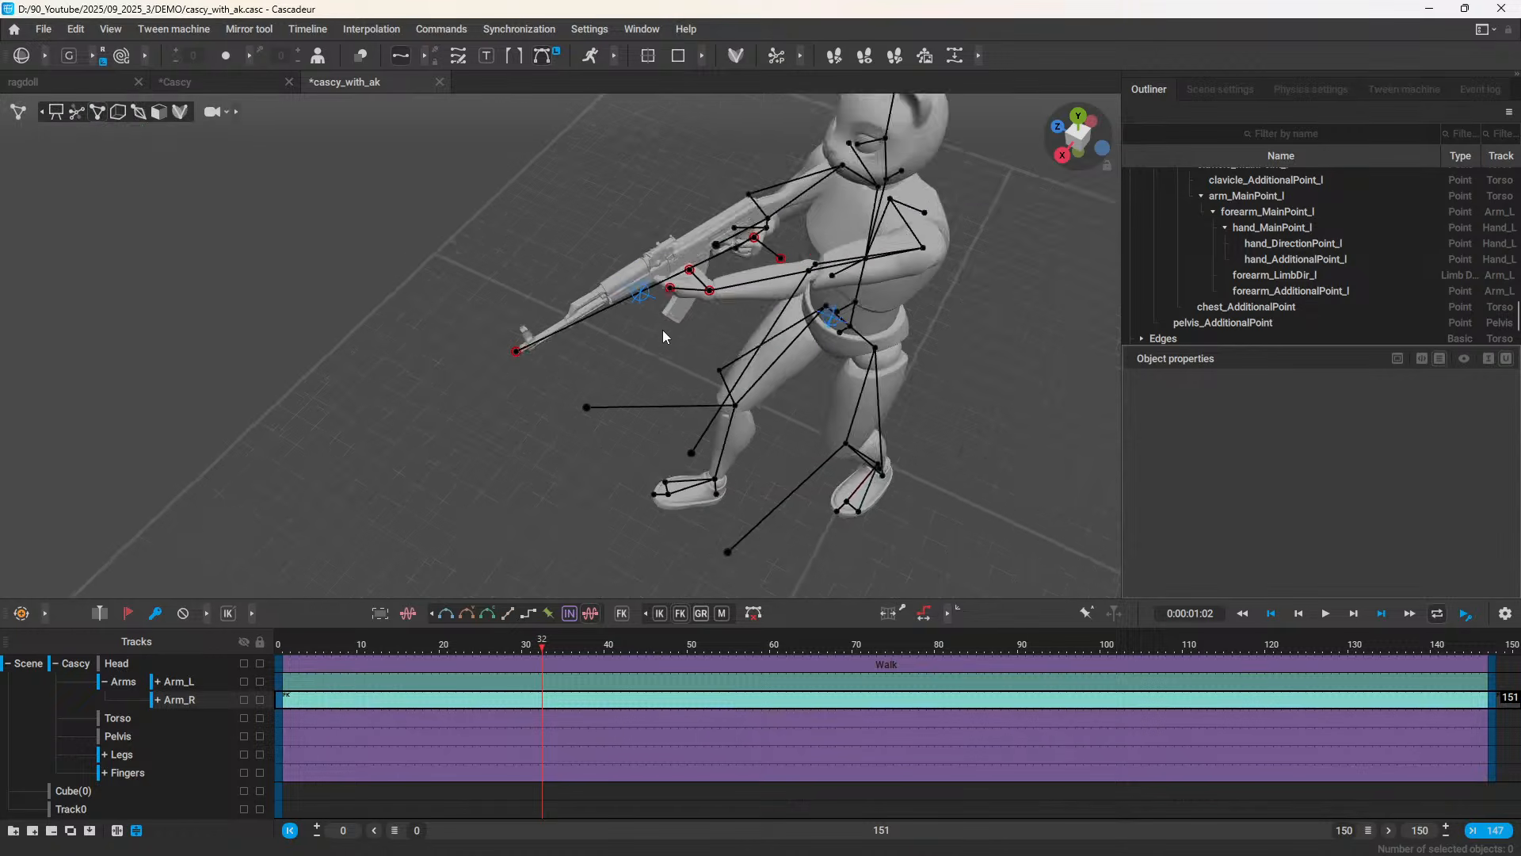
alt+drag(740, 292, 688, 240)
alt+middle_drag(688, 240, 774, 333)
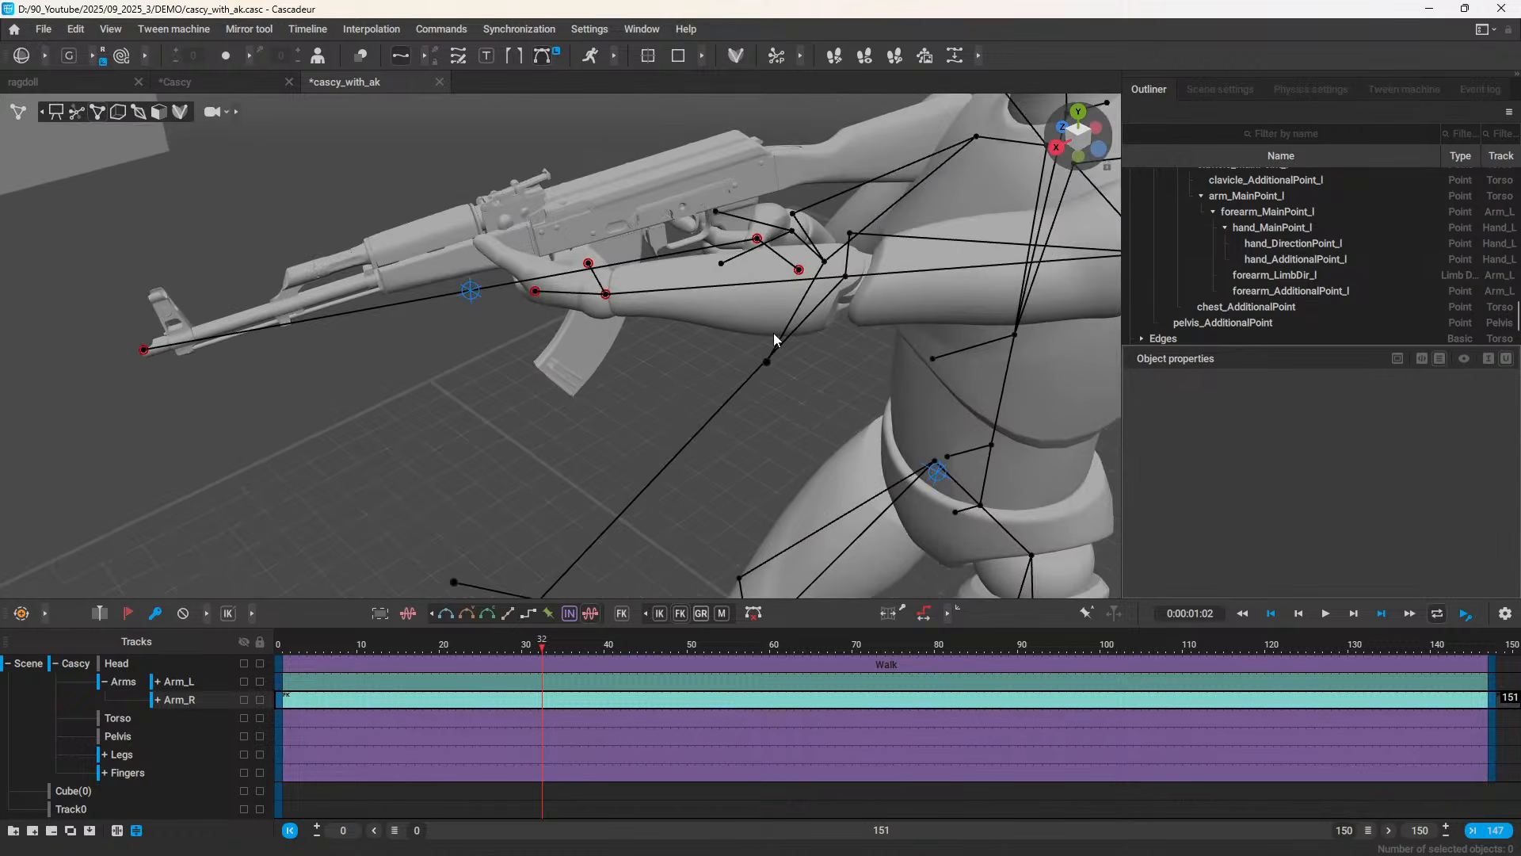
alt+drag(657, 364, 606, 472)
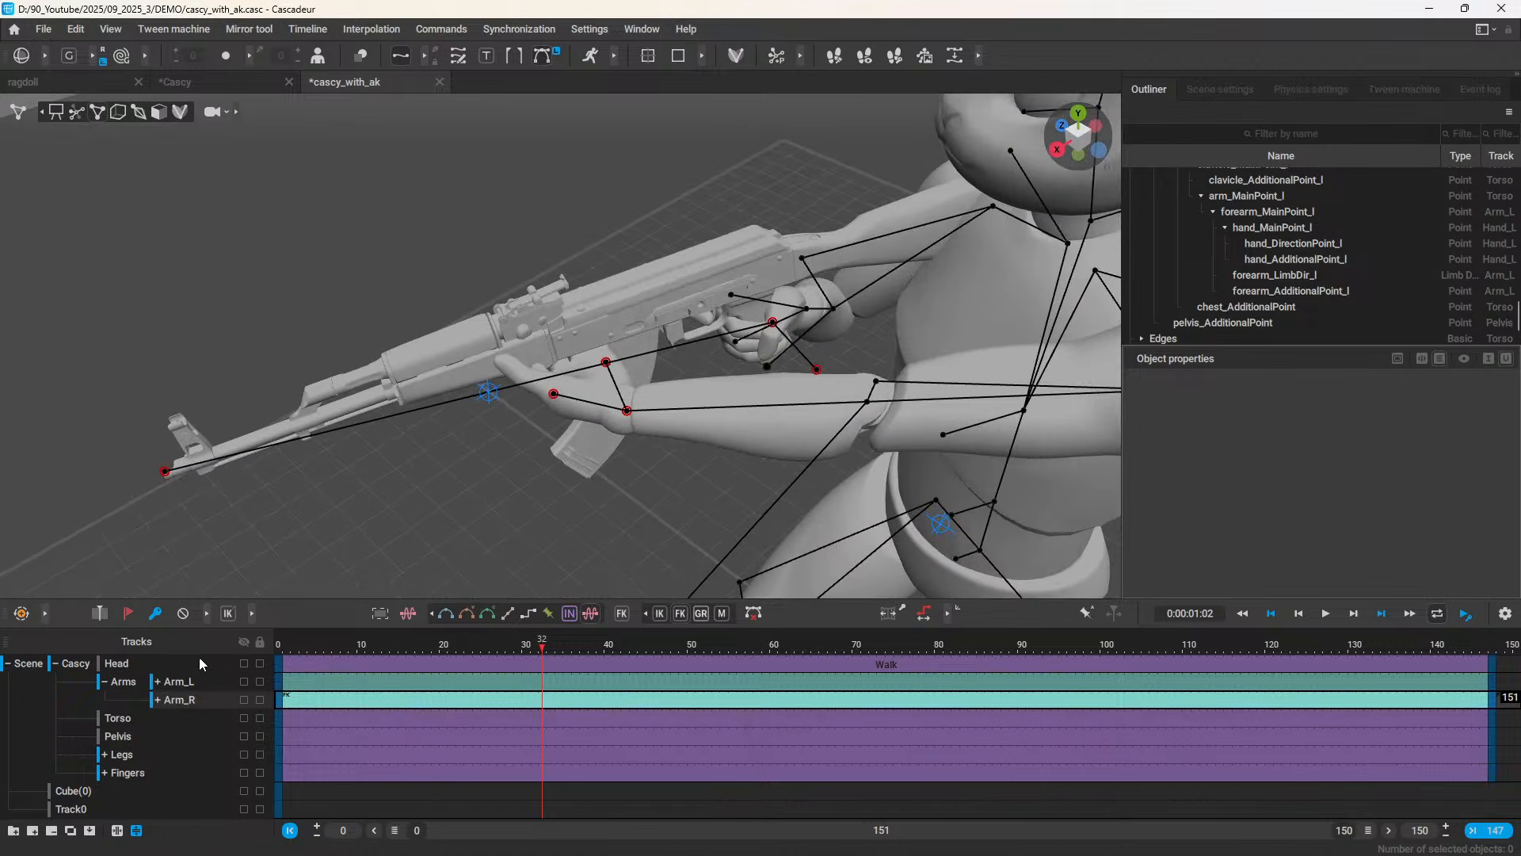
scroll(499, 468, down, 5)
alt+drag(512, 467, 695, 473)
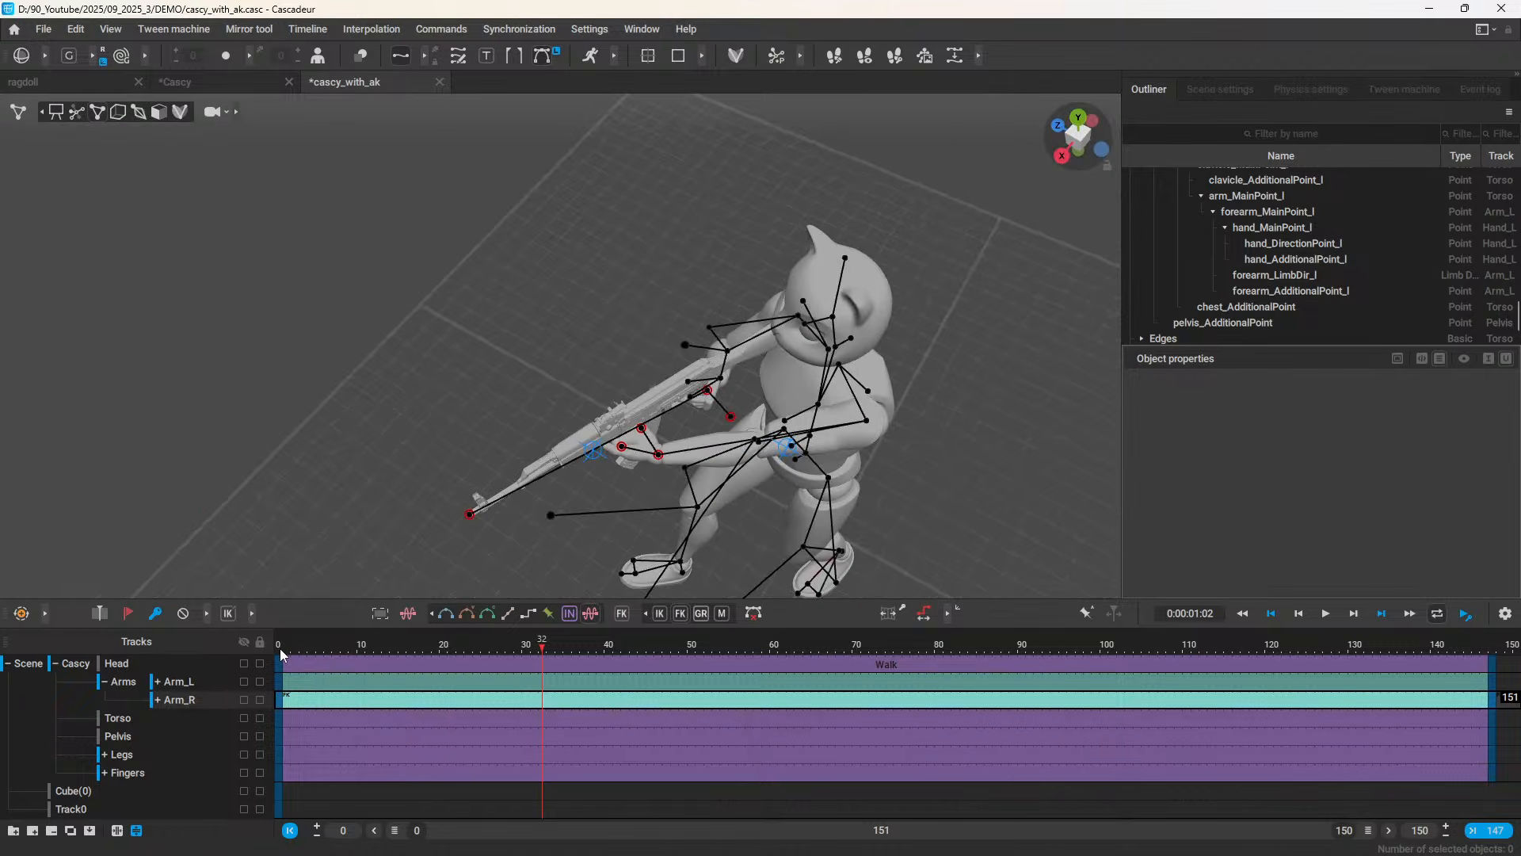
Step: Set the Torso track's interval to the same Bezier-type interpolation as the arms
drag(279, 648, 123, 688)
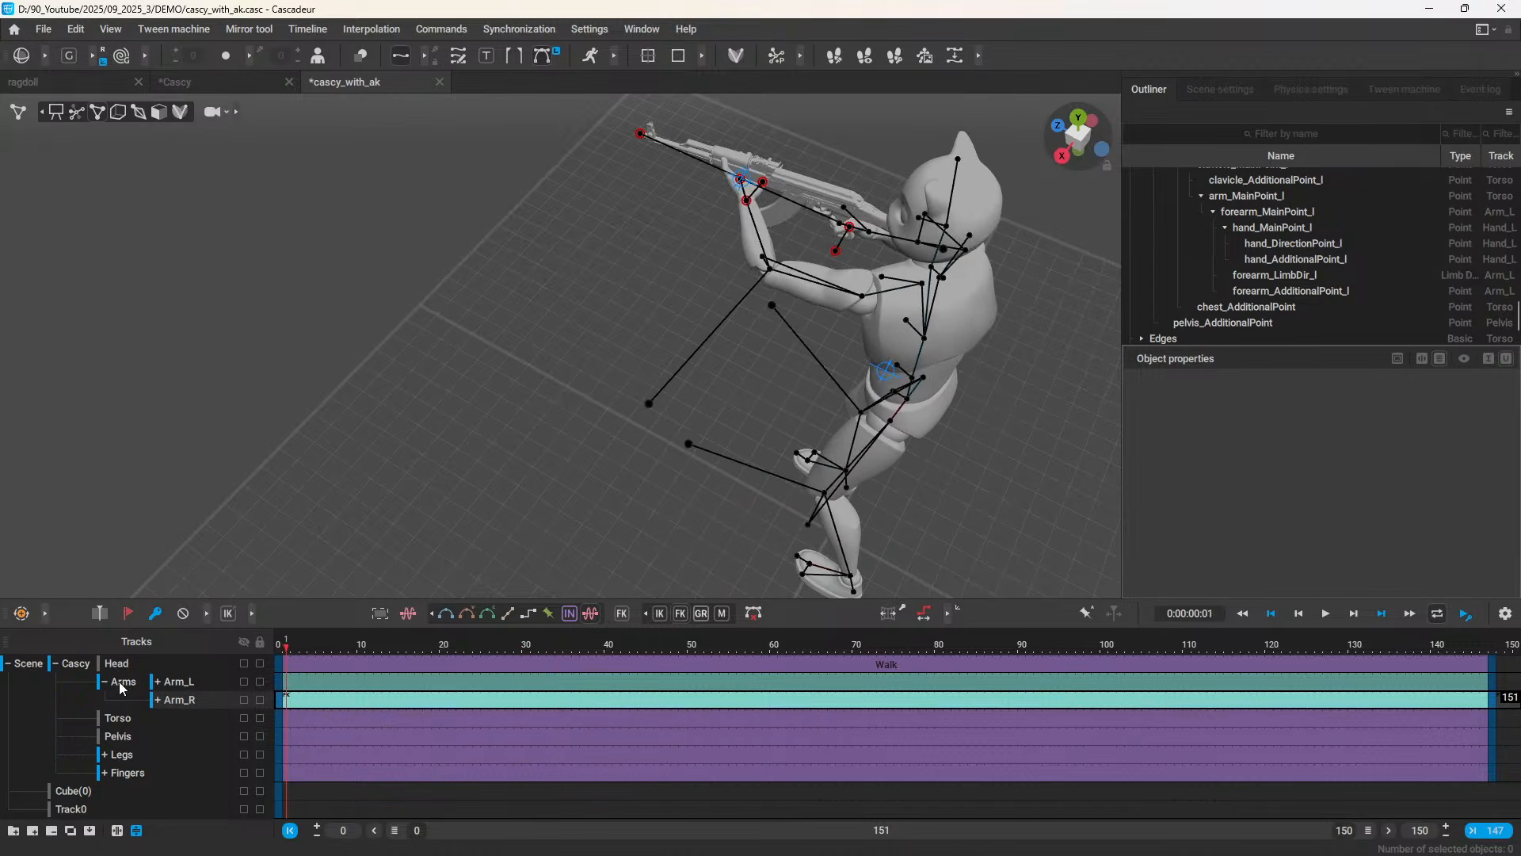
click(121, 719)
click(130, 735)
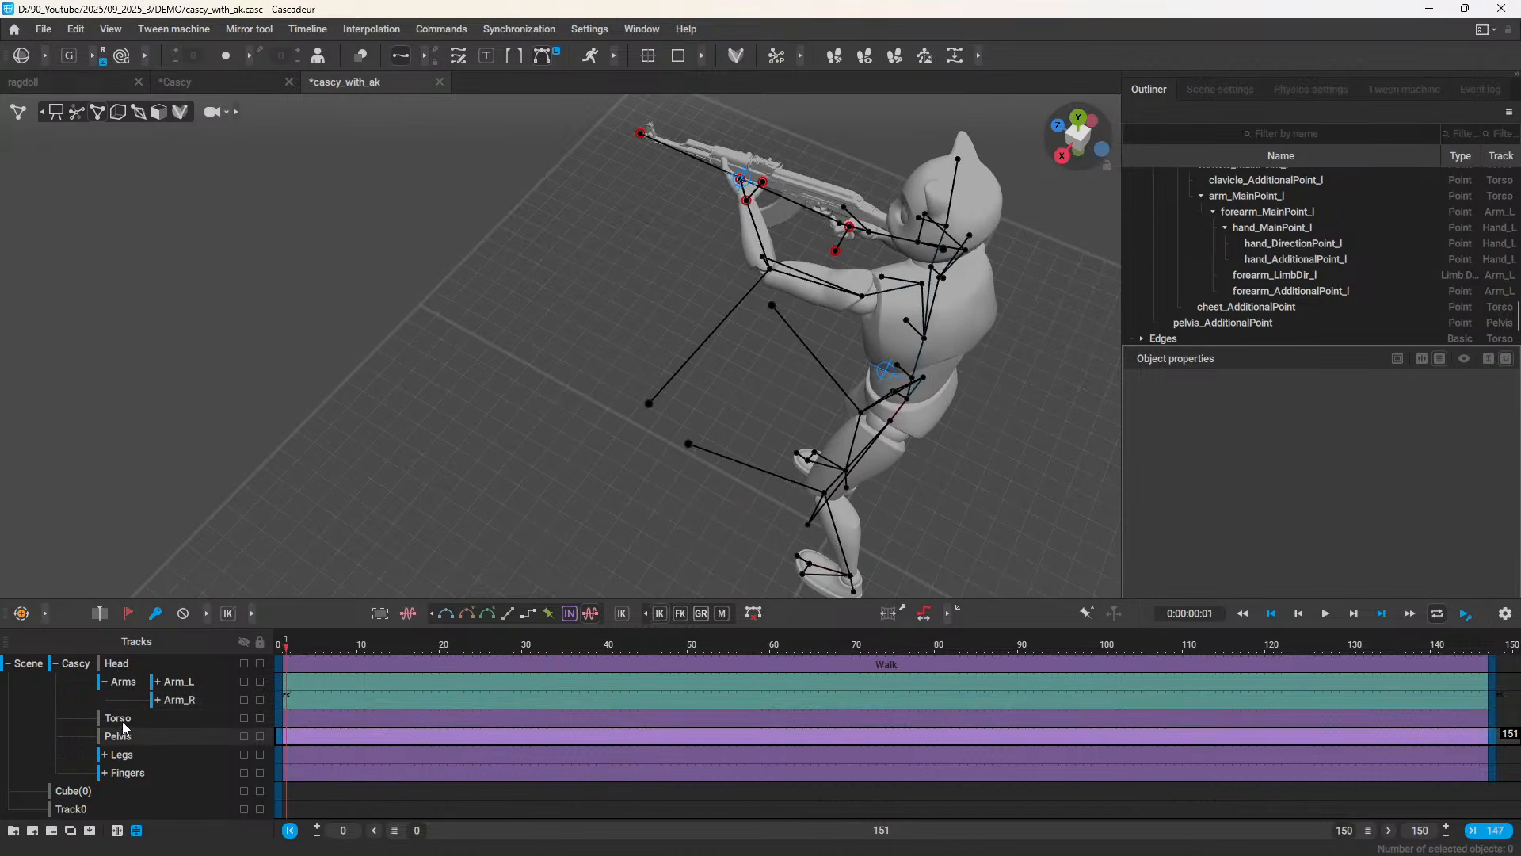
click(123, 722)
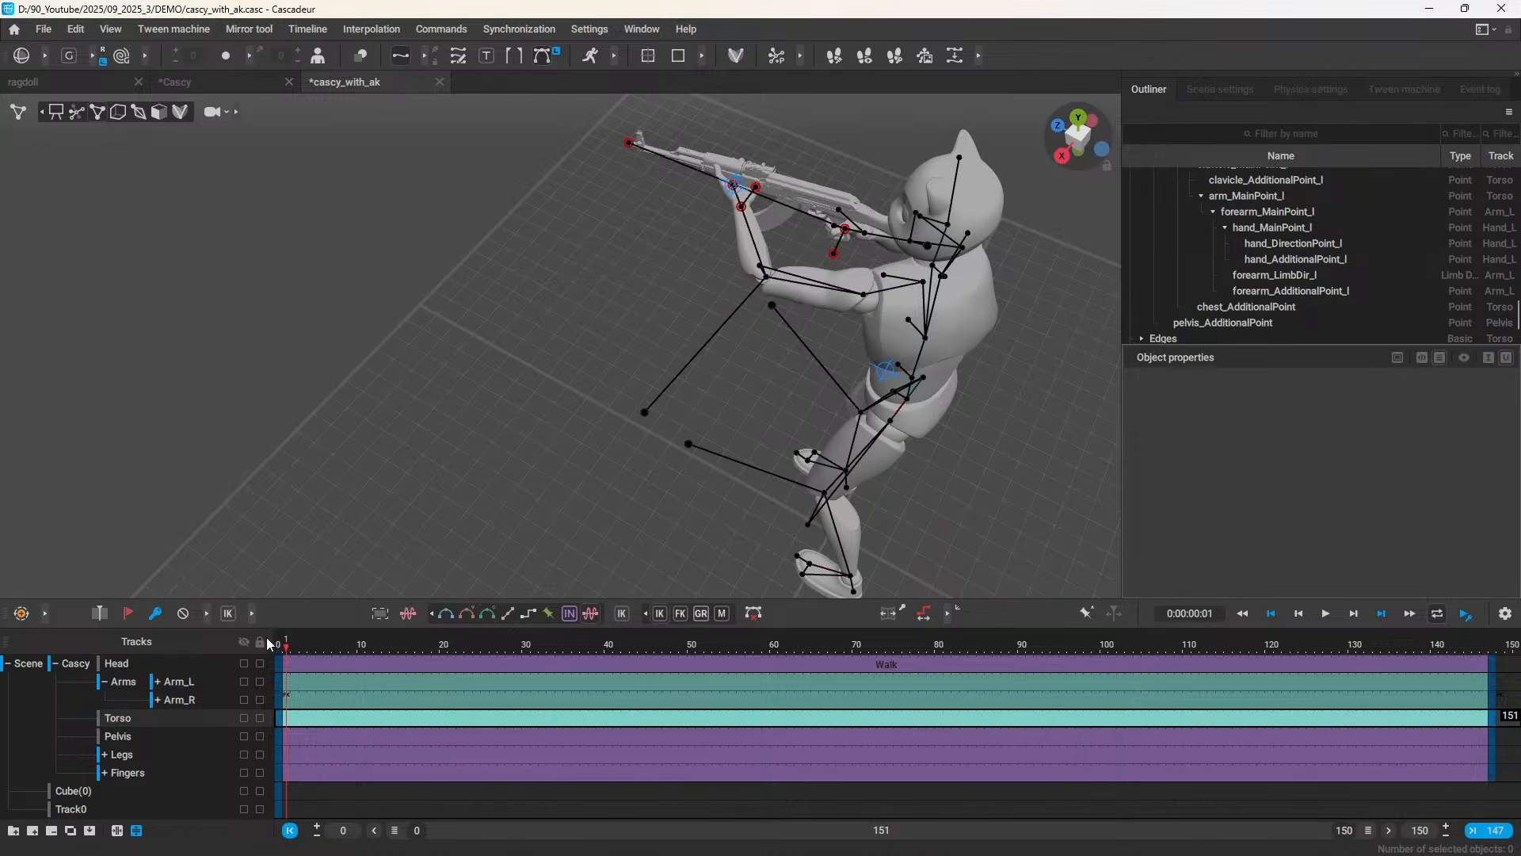
Step: Scrub and play the rifle walk from a wider view to review the combined interpolation
drag(269, 643, 385, 650)
scroll(304, 442, down, 3)
alt+drag(326, 426, 464, 358)
scroll(461, 358, down, 4)
key(space)
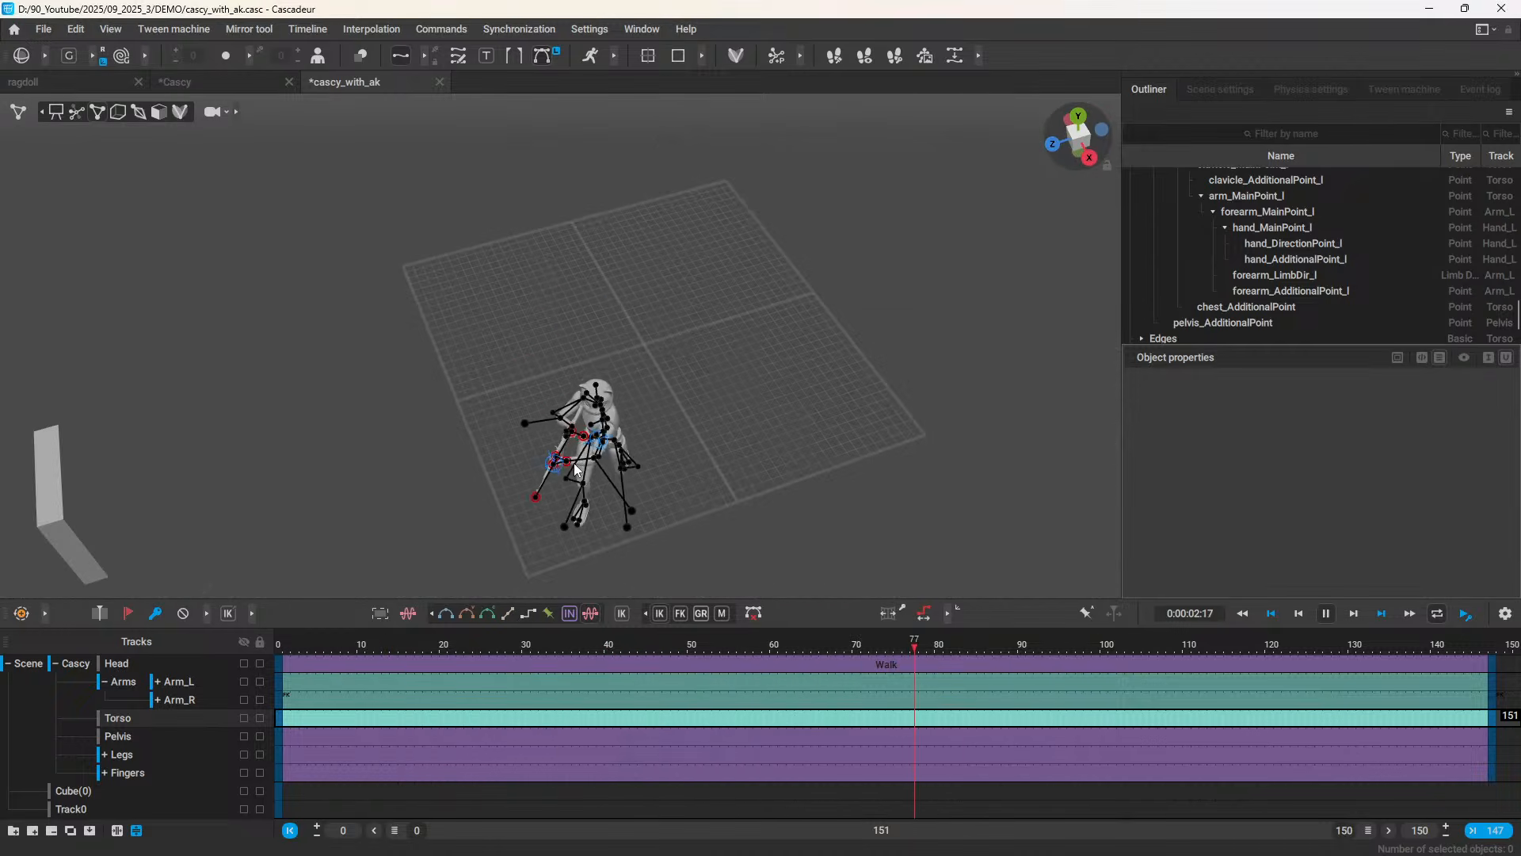
scroll(507, 549, down, 2)
scroll(643, 444, down, 2)
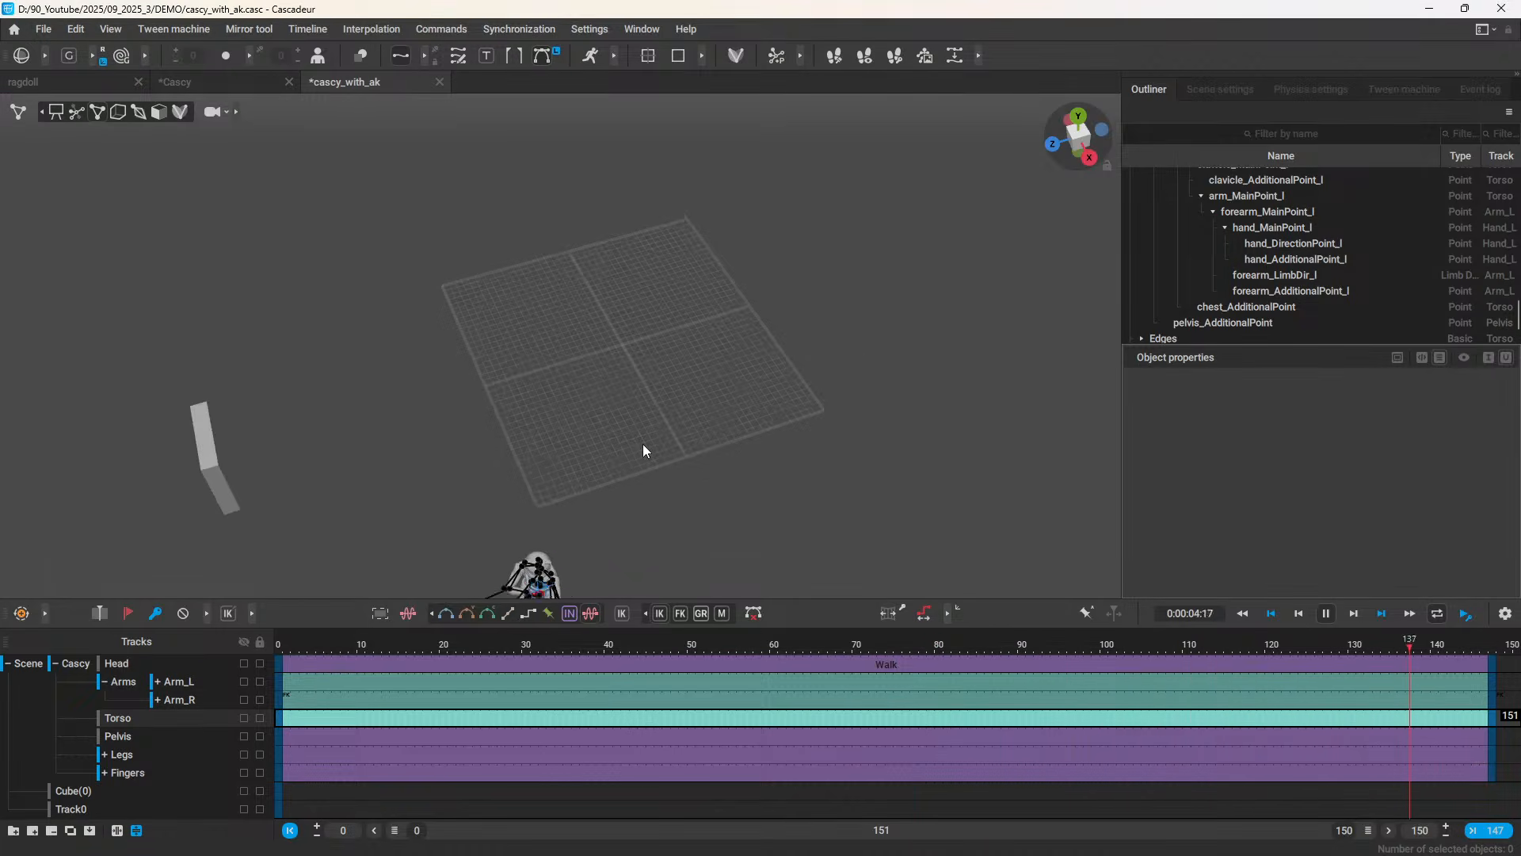
scroll(640, 446, up, 3)
key(space)
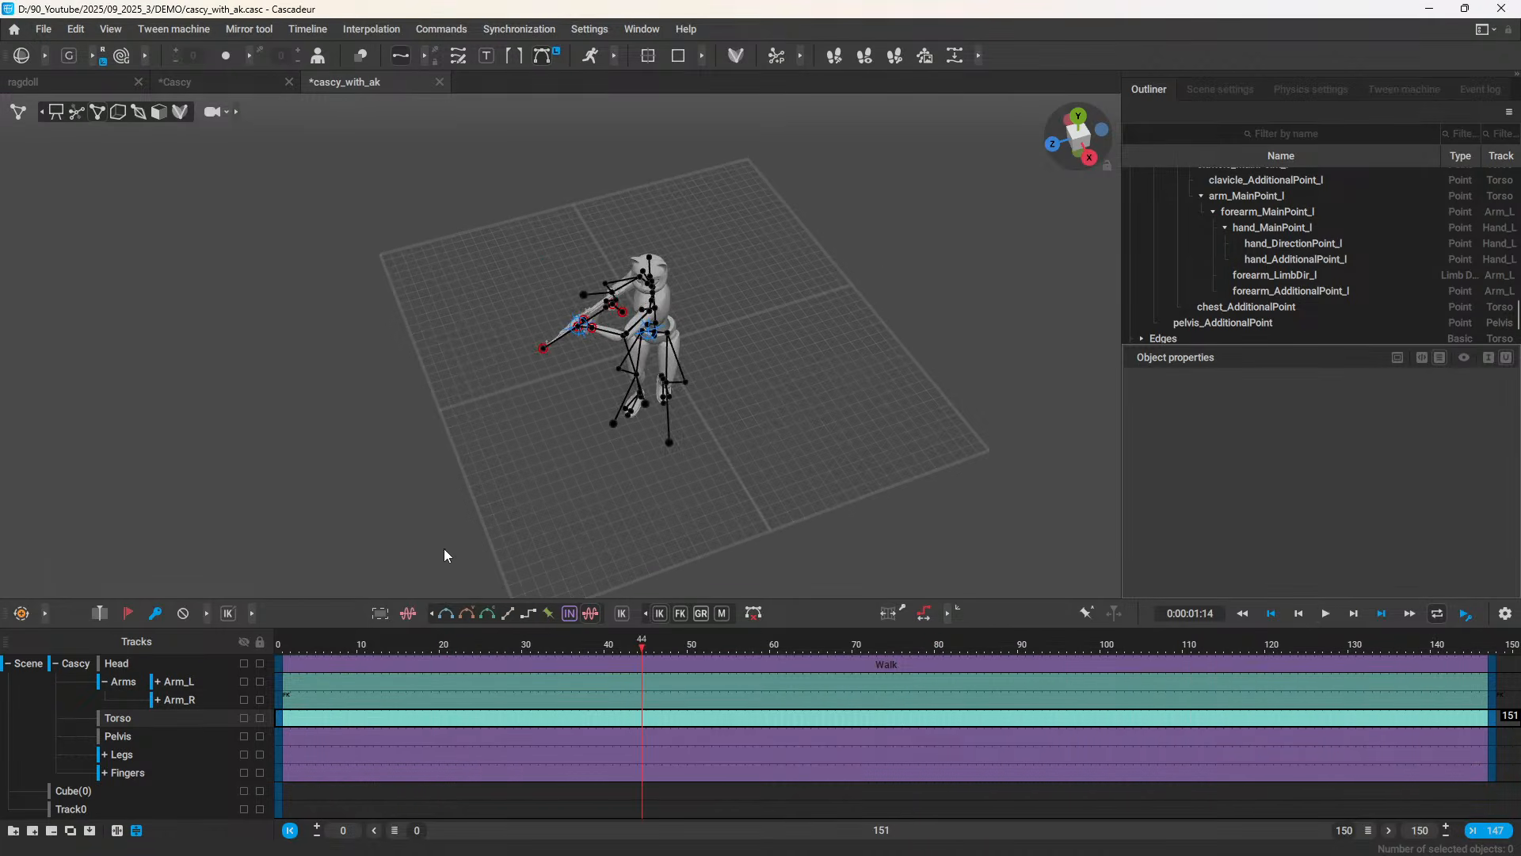
Step: Switch the rig to controller mode at frame 17 and reposition the chest direction controller
click(790, 719)
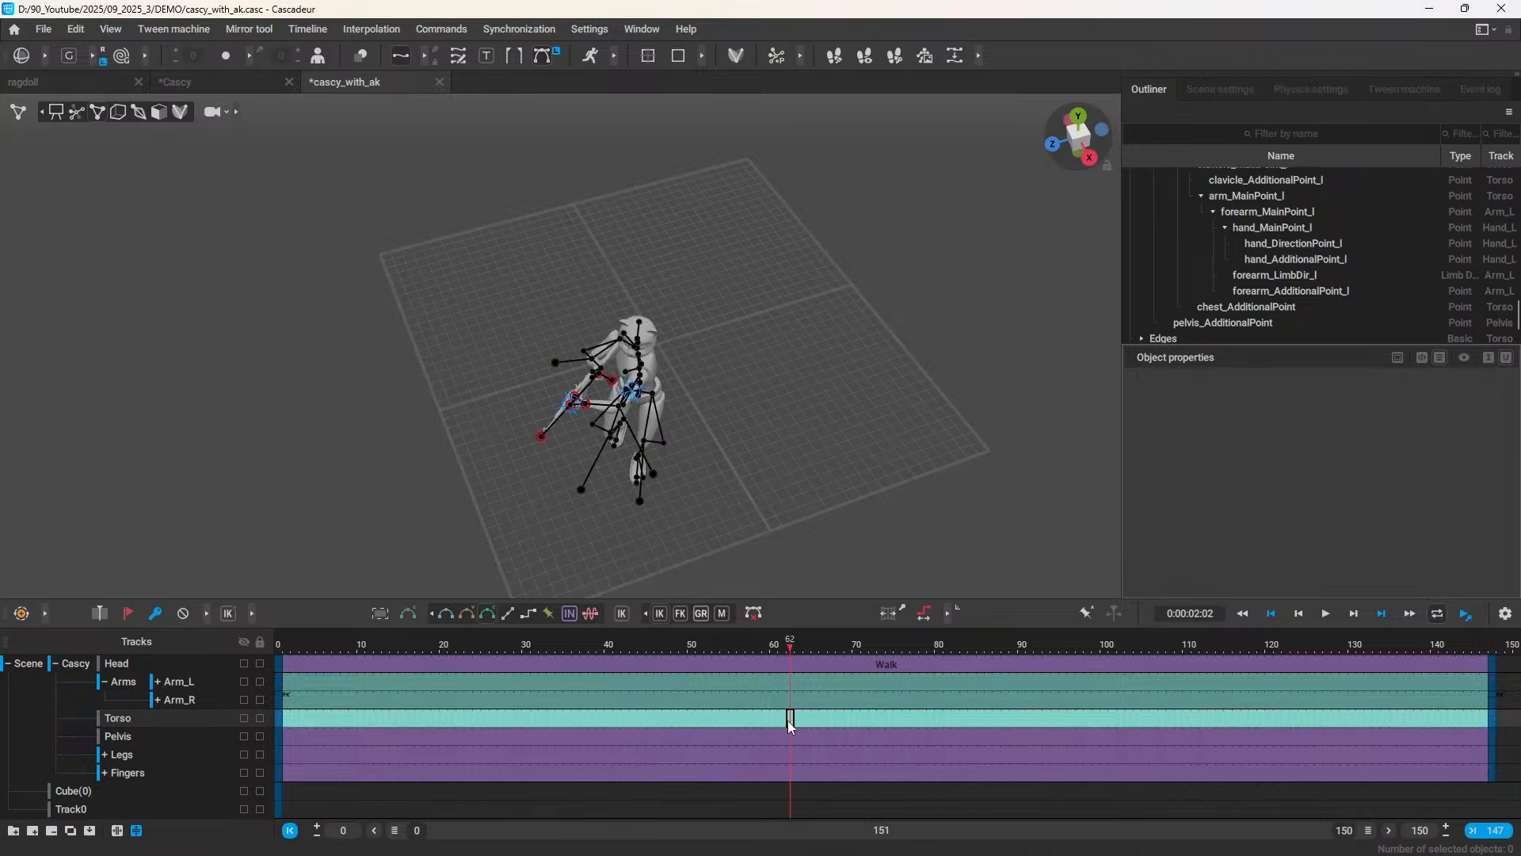
click(419, 717)
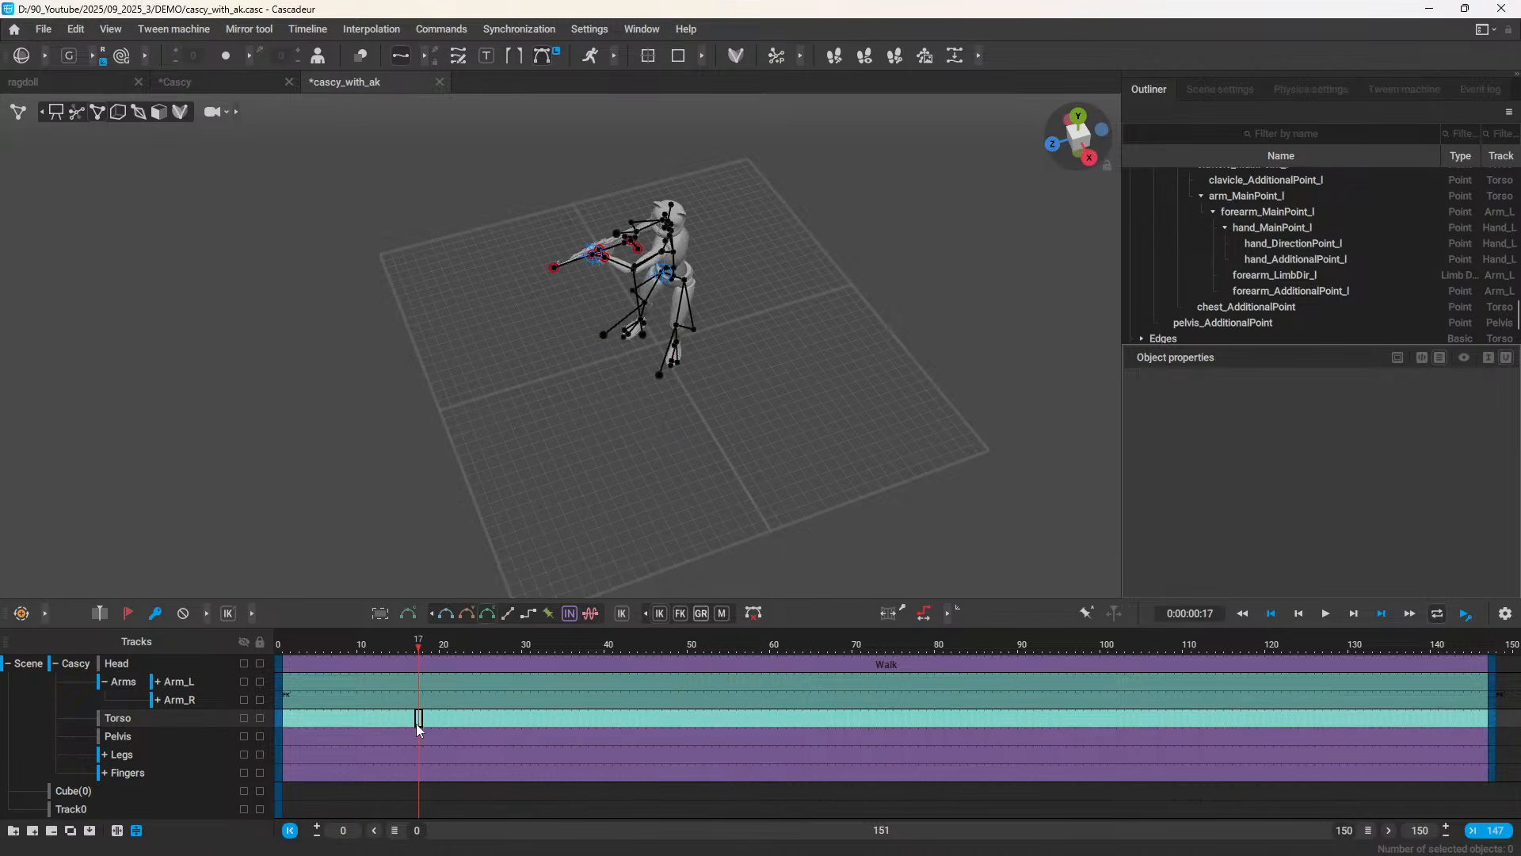
click(78, 113)
scroll(634, 289, up, 4)
scroll(635, 289, down, 2)
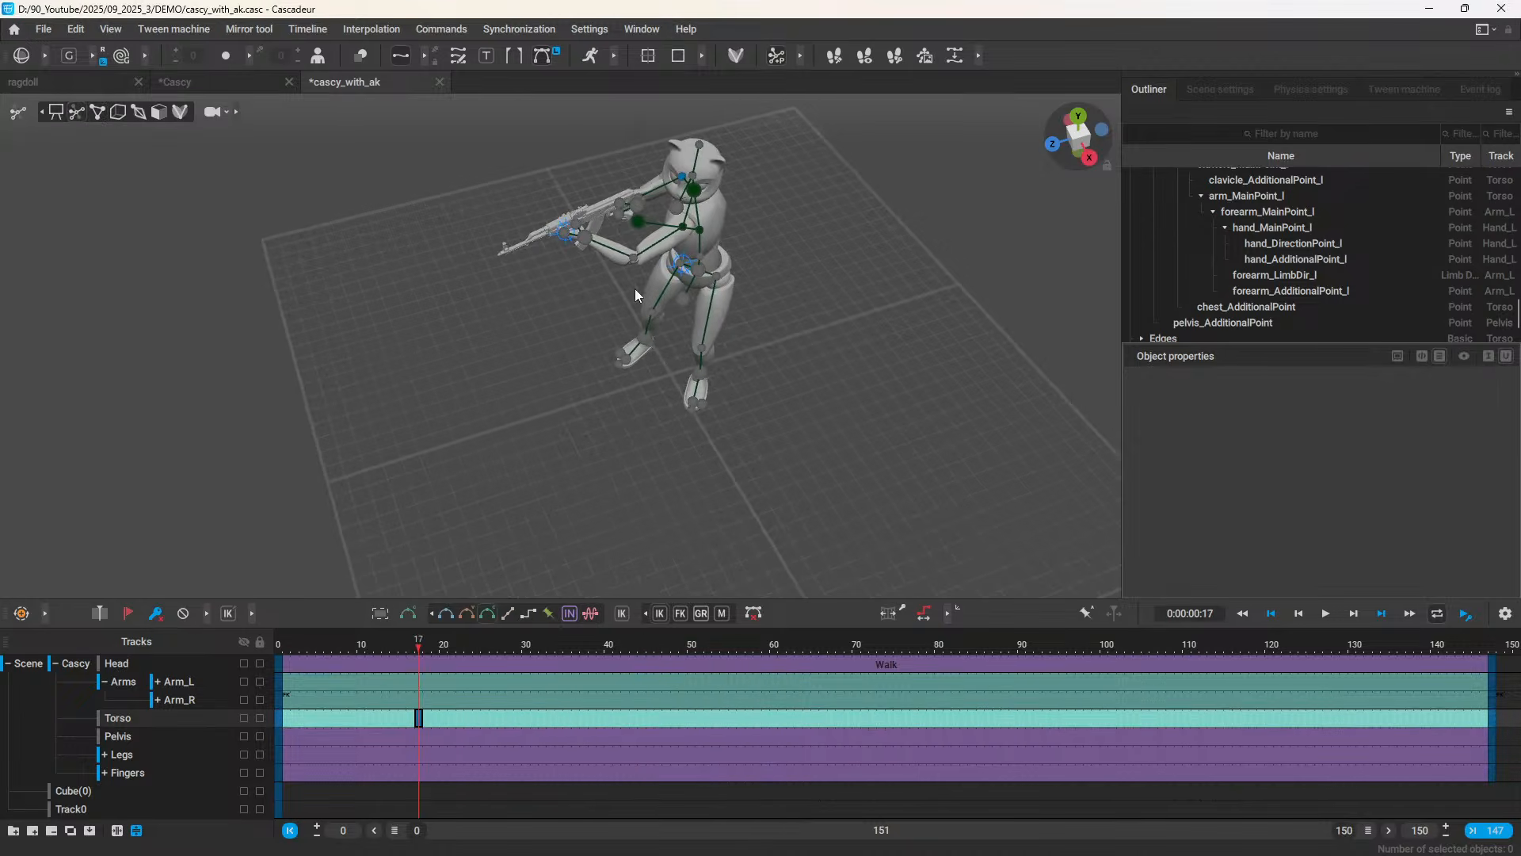
click(631, 216)
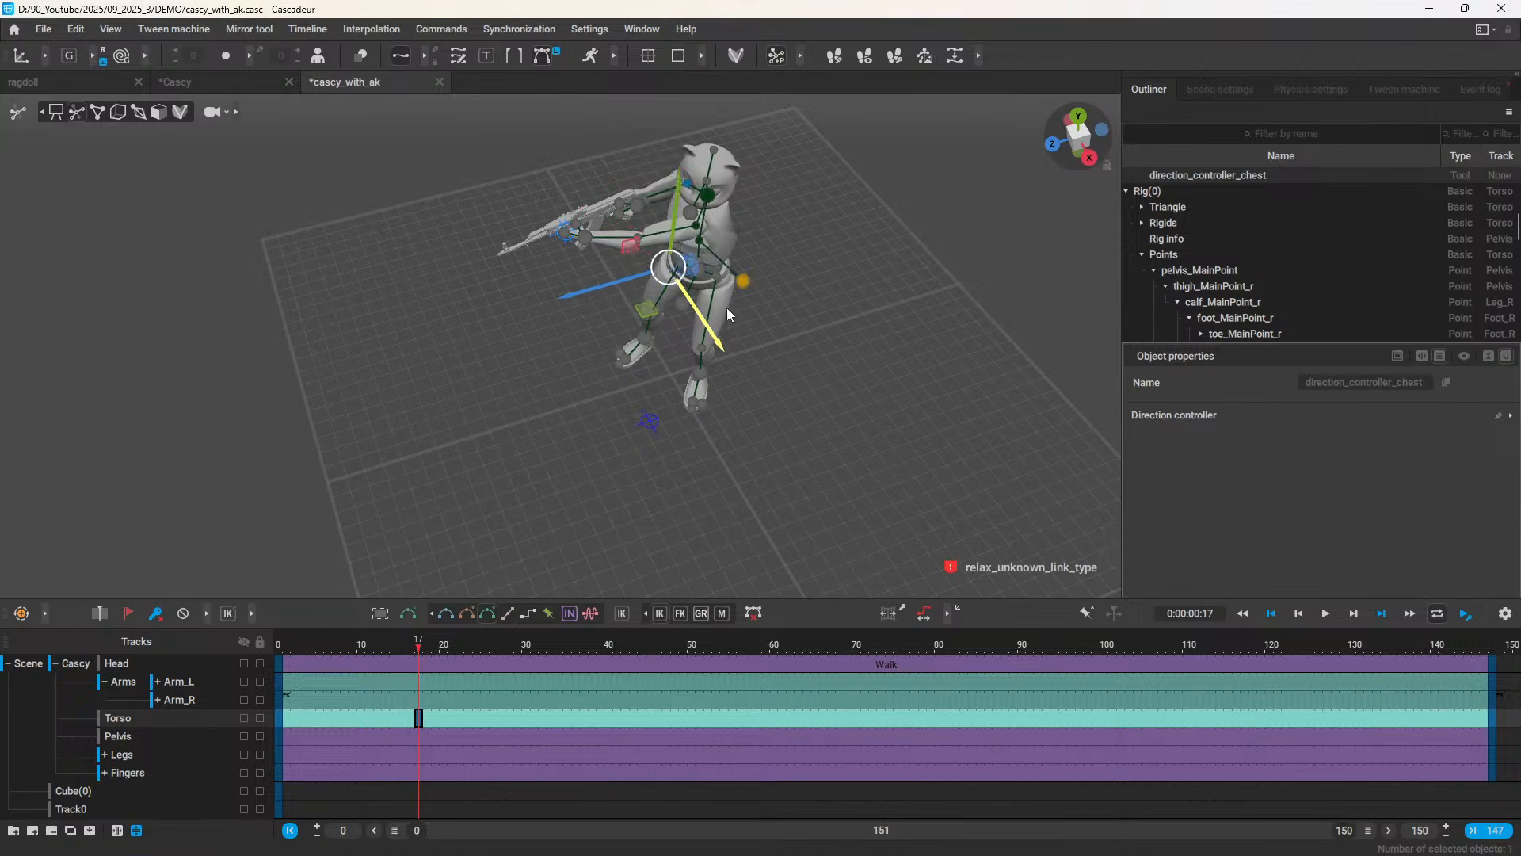
drag(727, 311, 697, 293)
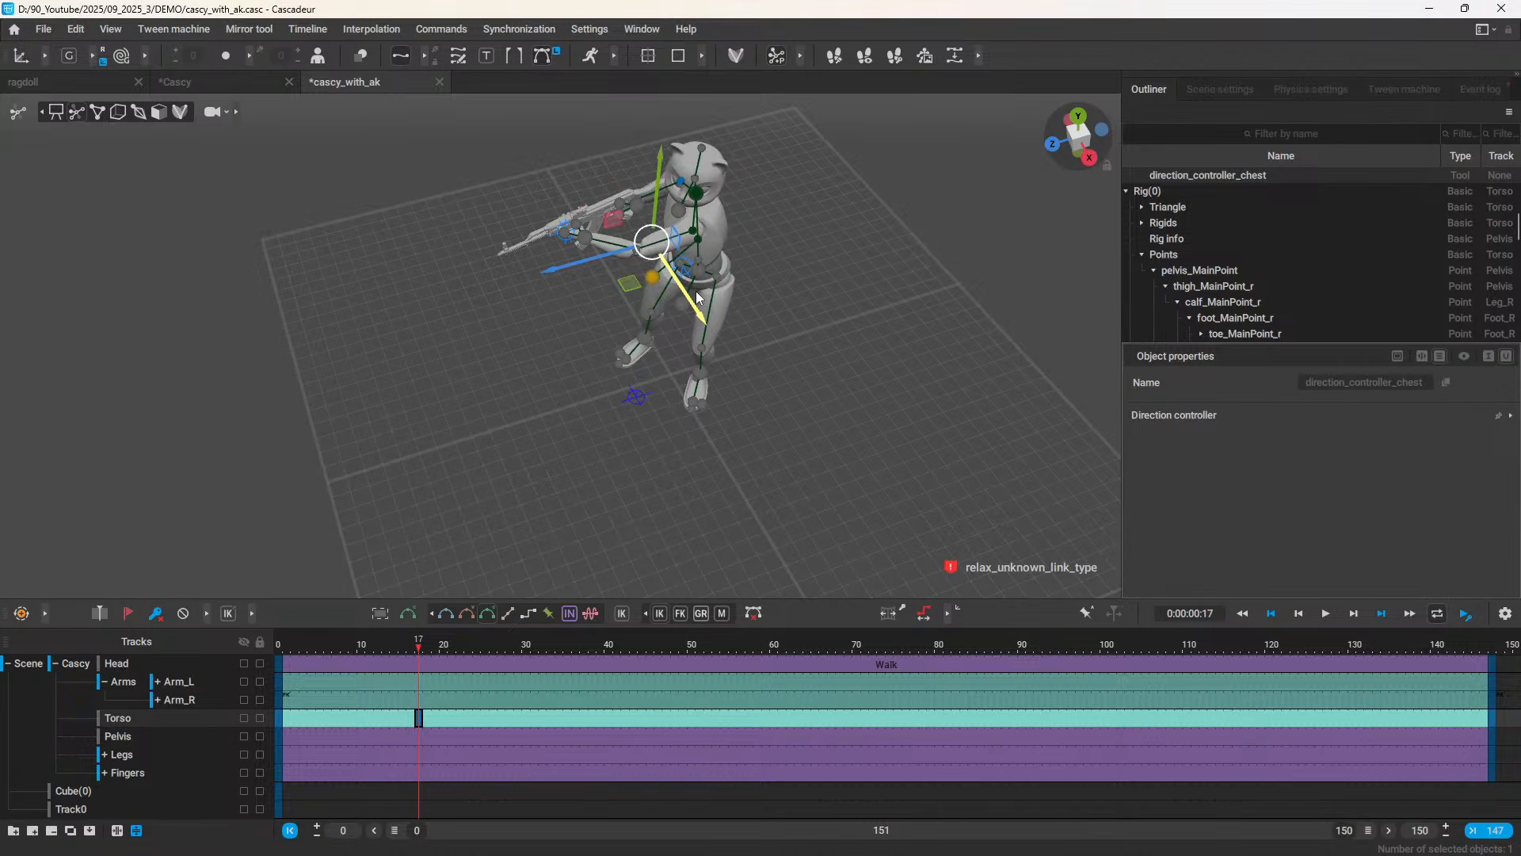
scroll(710, 230, up, 1)
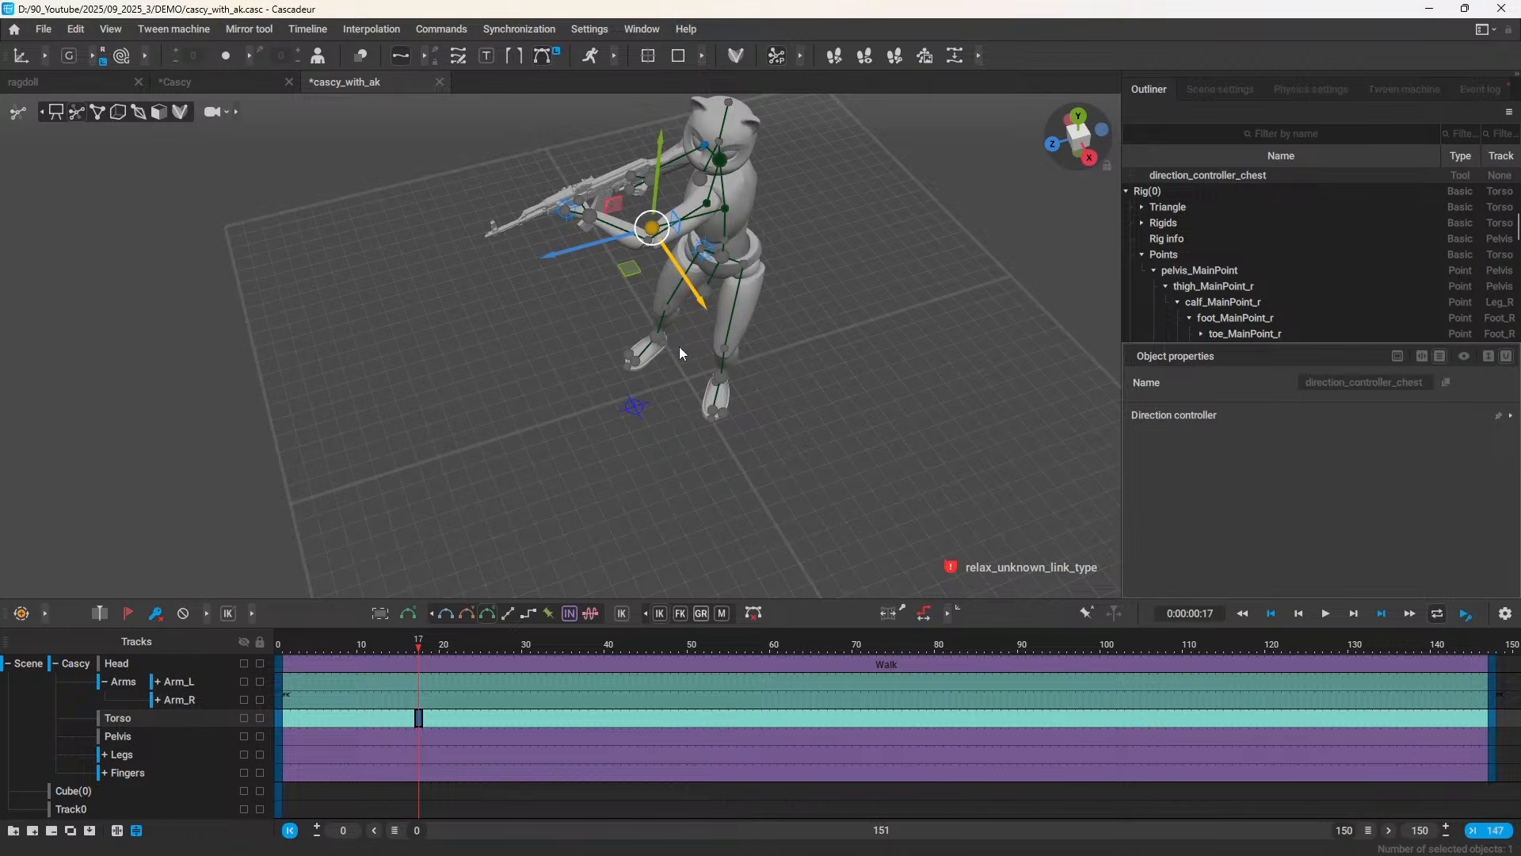
drag(545, 455, 612, 425)
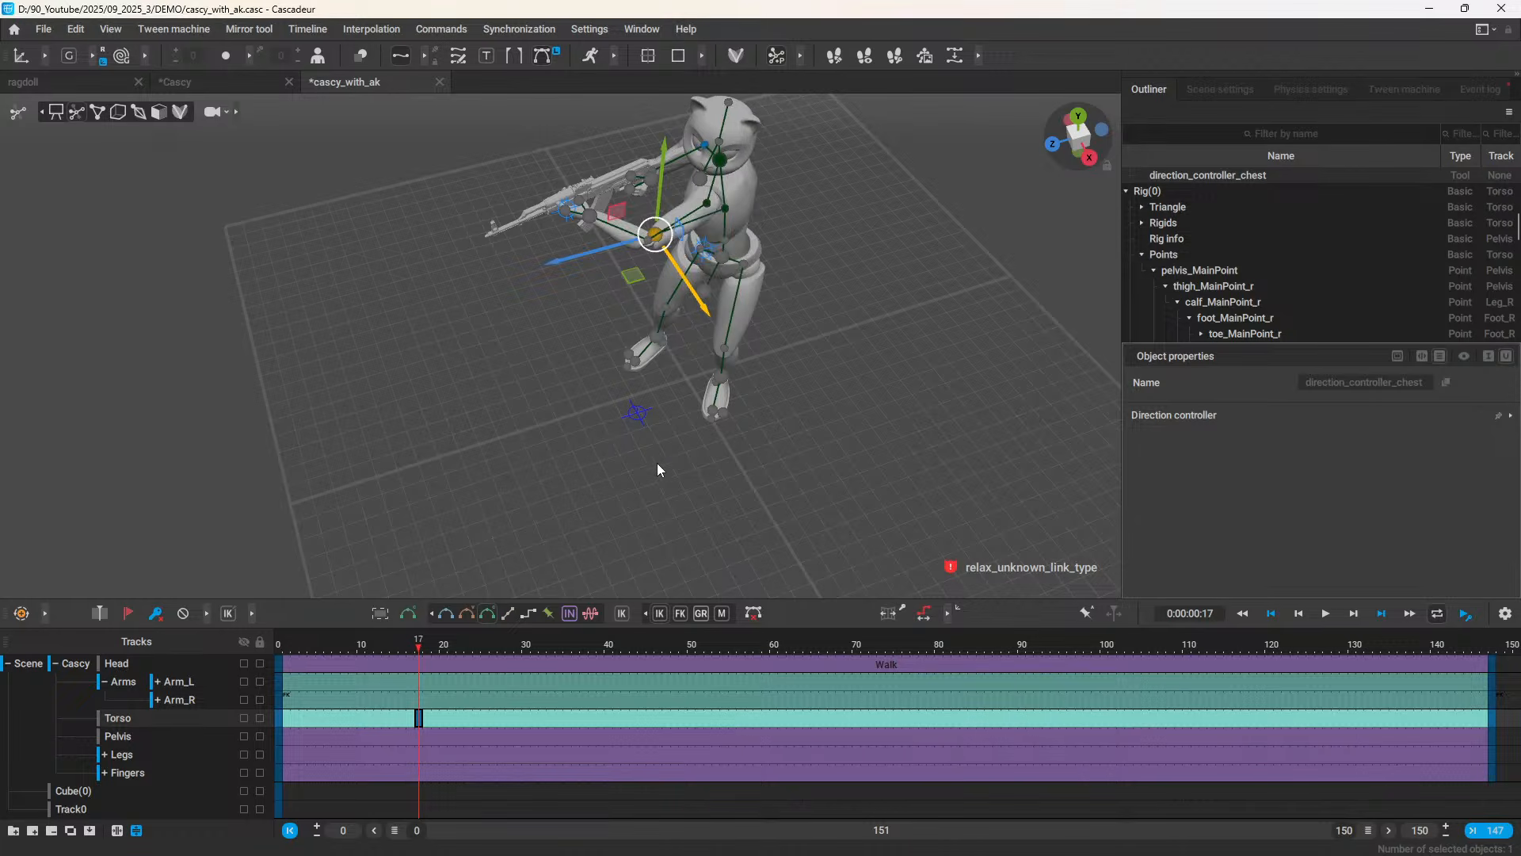
Step: Open the event log and look through its error entries
click(1481, 88)
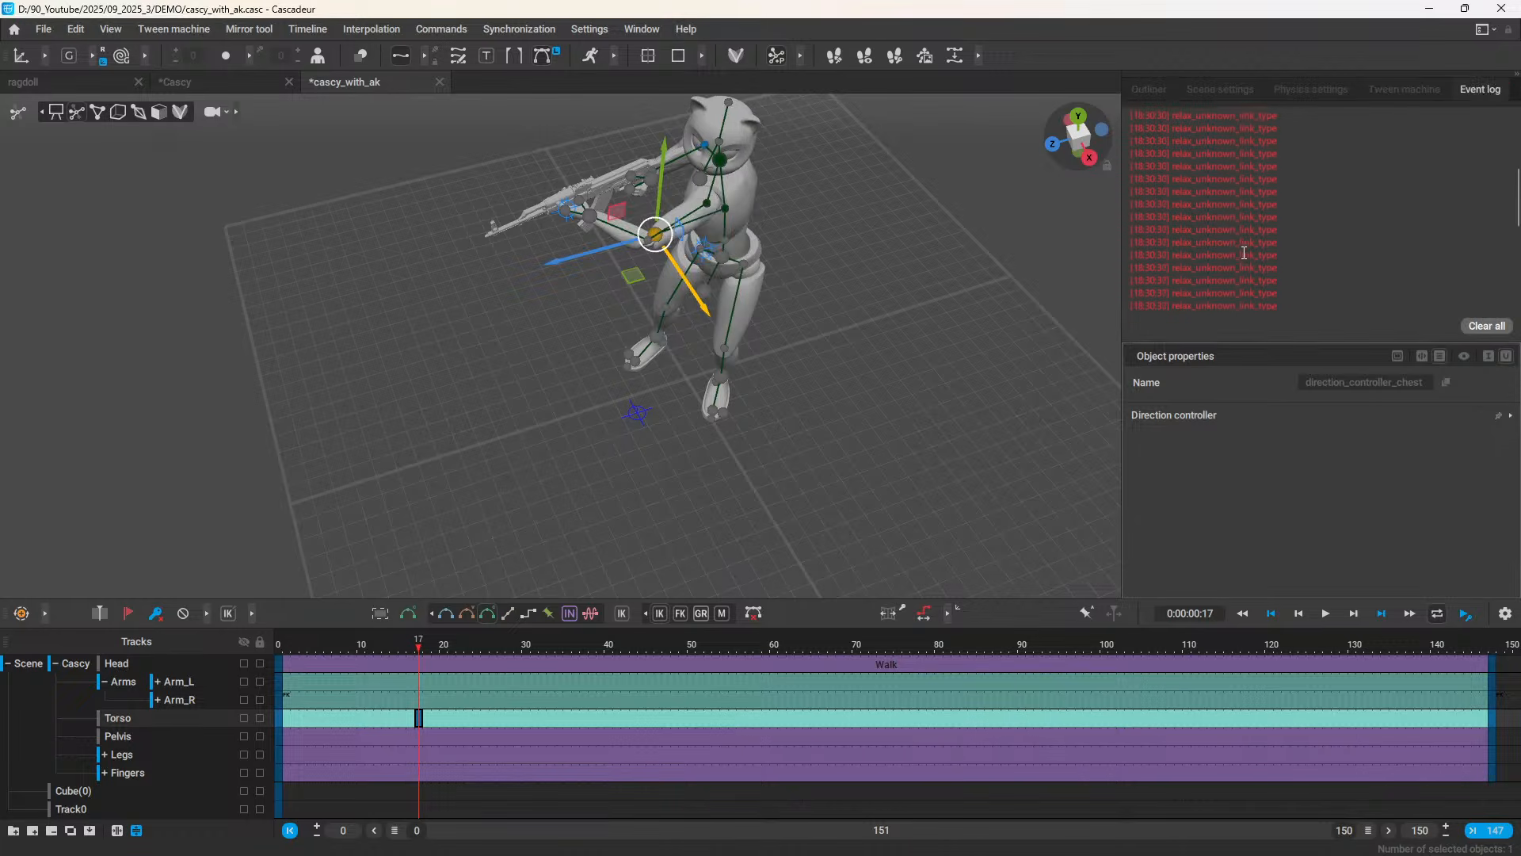
scroll(1244, 253, up, 4)
scroll(1243, 251, down, 9)
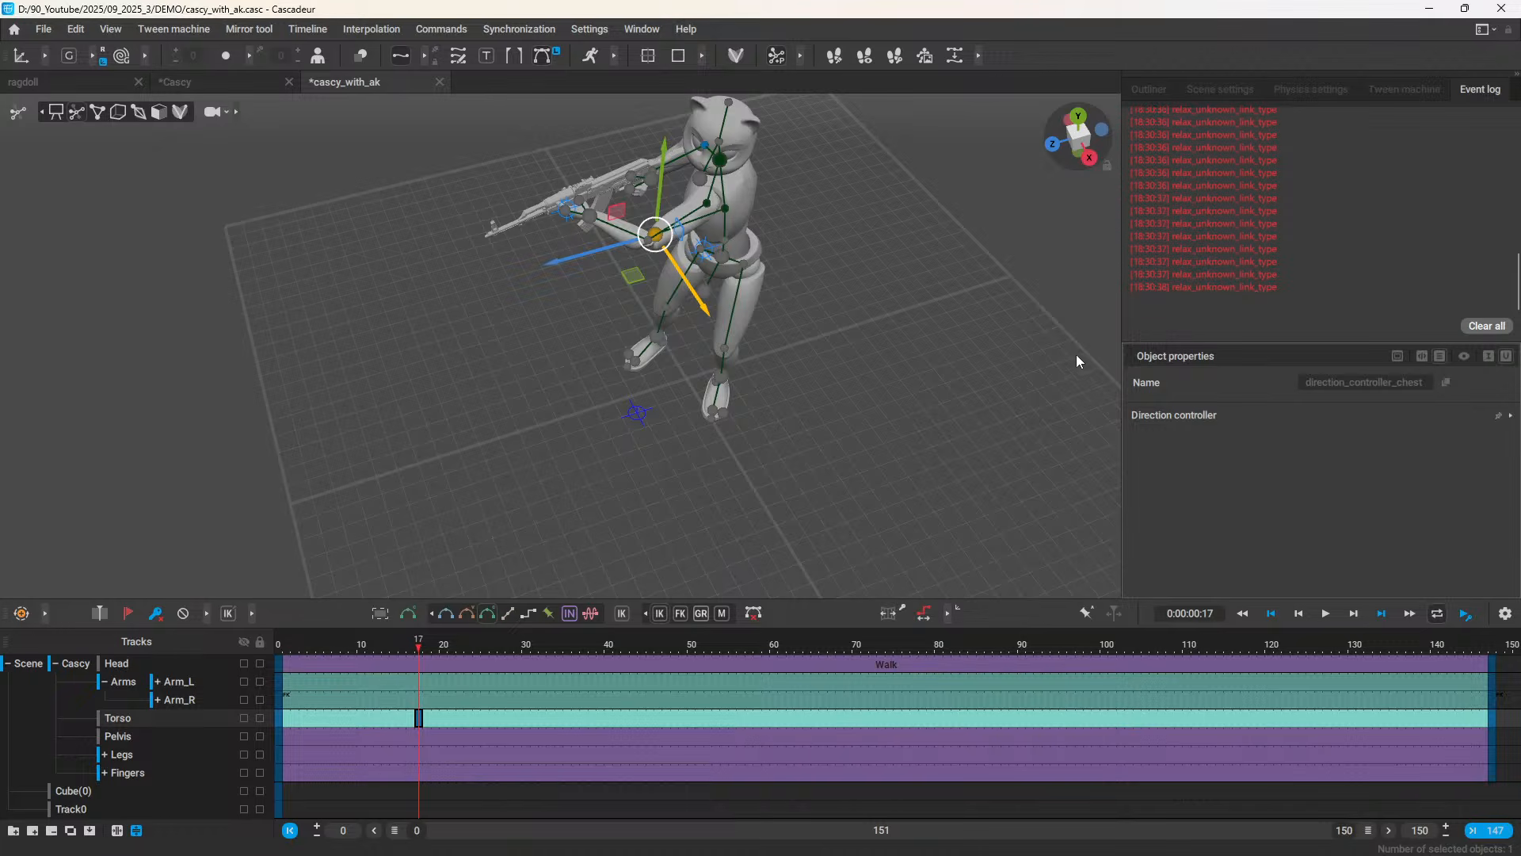
scroll(637, 322, down, 3)
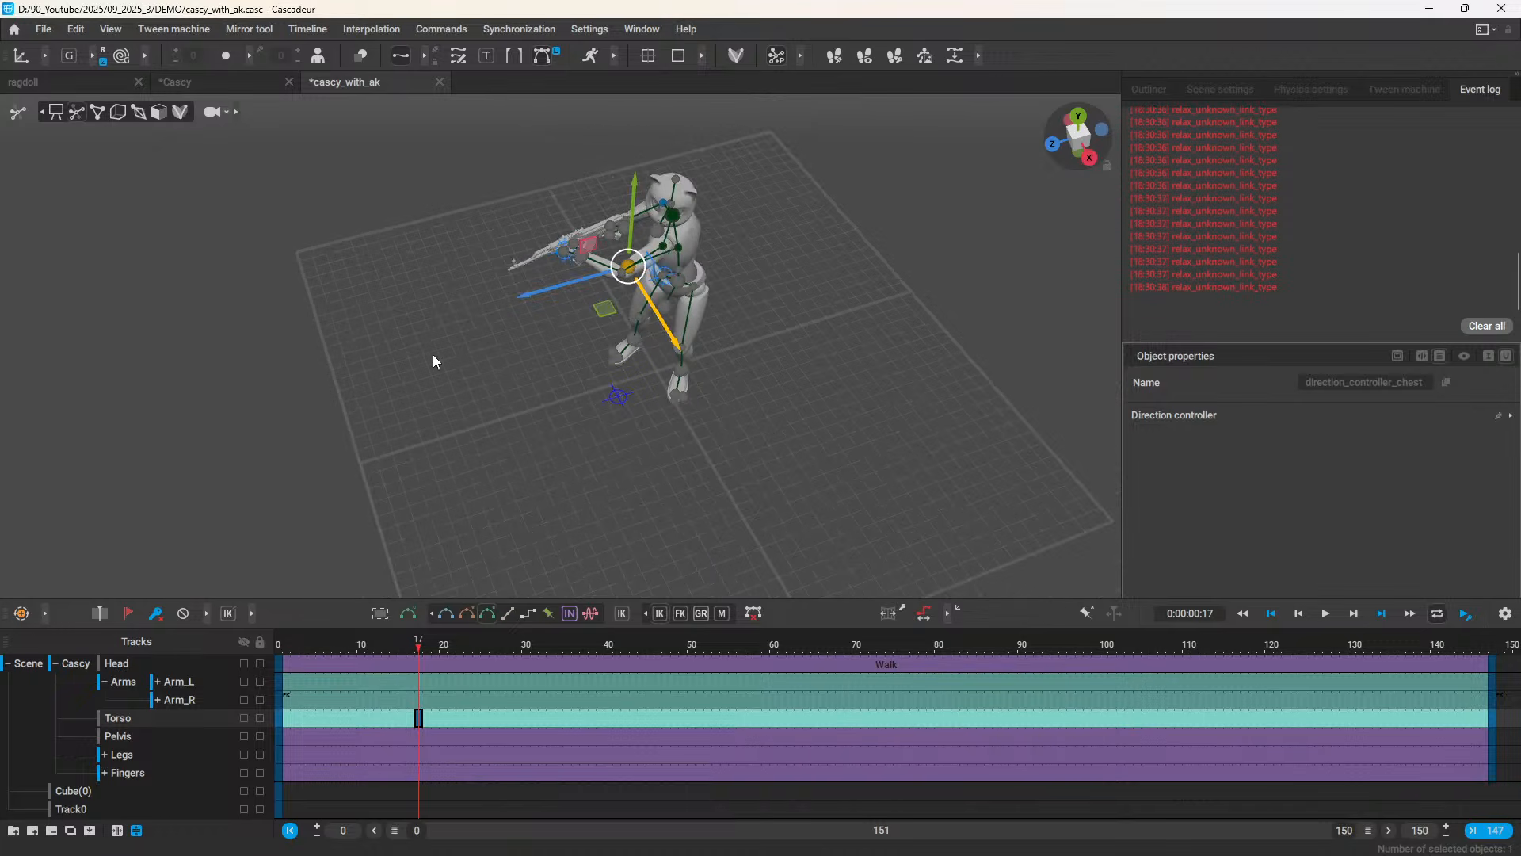
Step: Try to rotate Cascy's arm and torso controllers together at frame 17, and play the walk
click(417, 678)
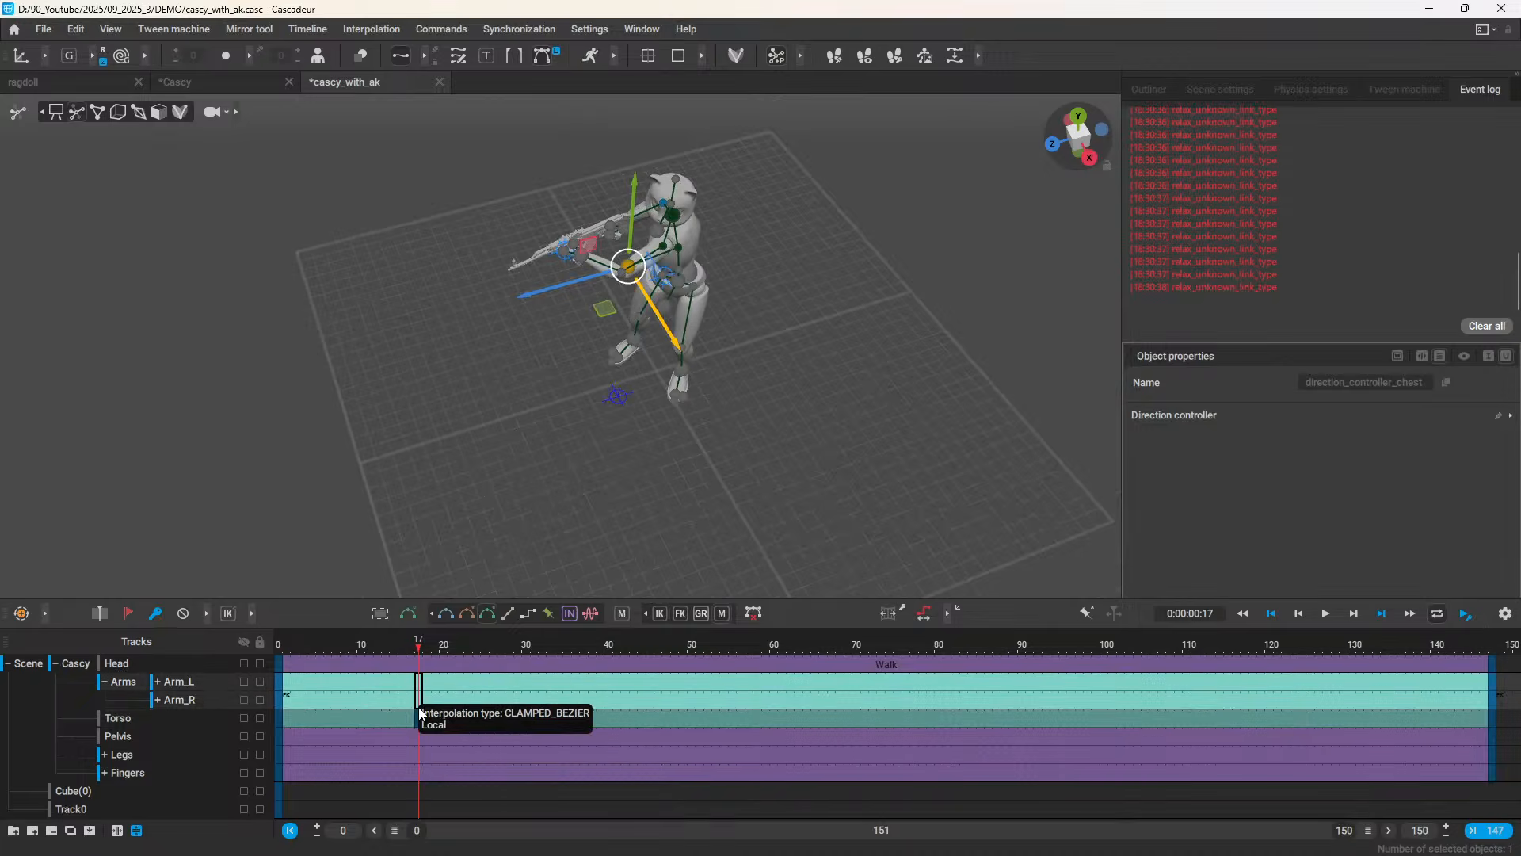
drag(436, 136, 710, 296)
key(e)
key(ctrl+z)
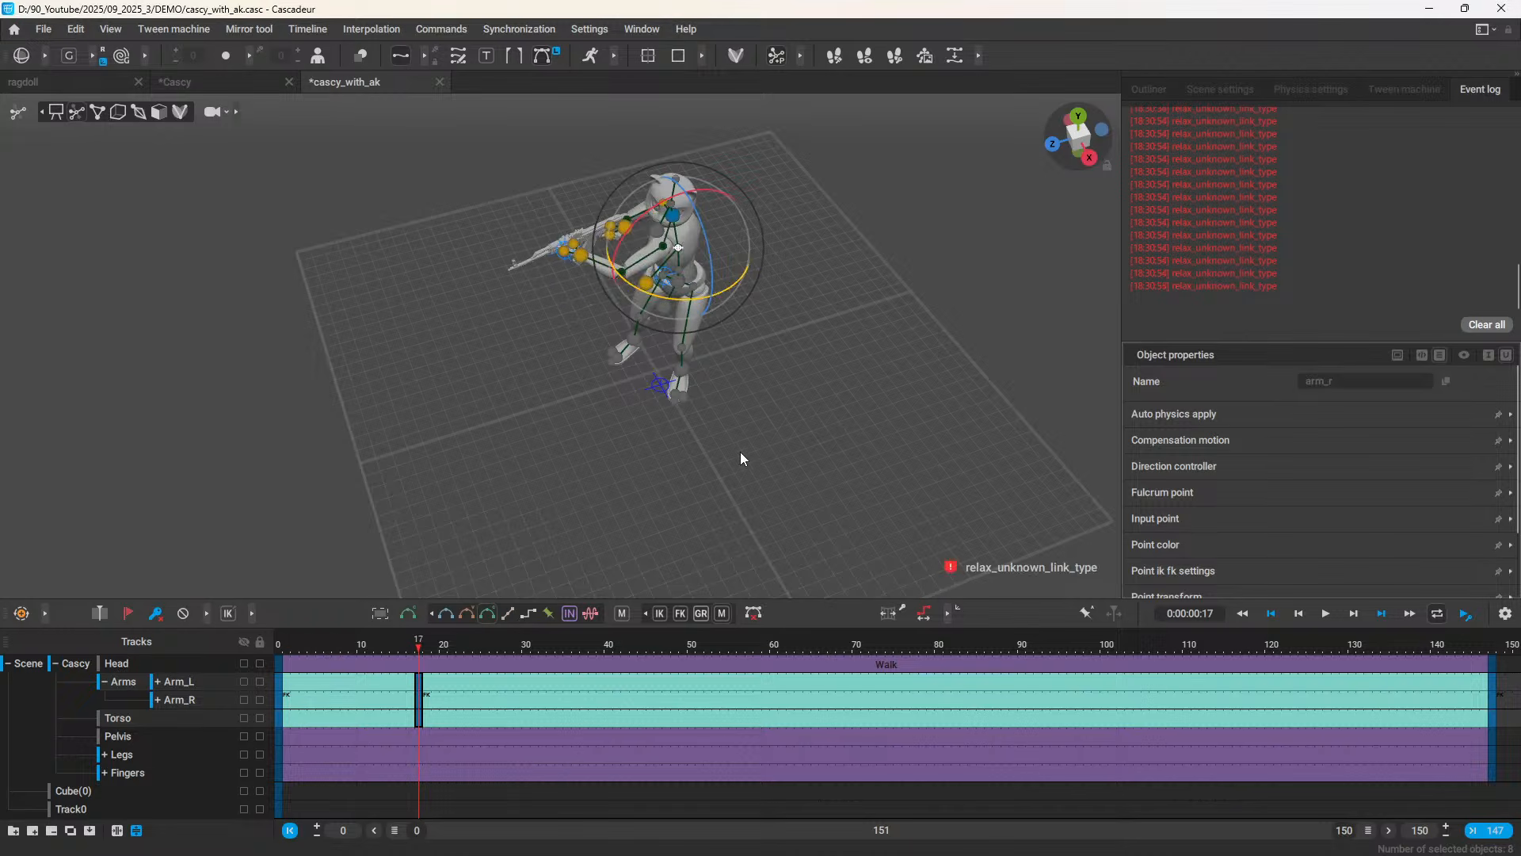
click(663, 533)
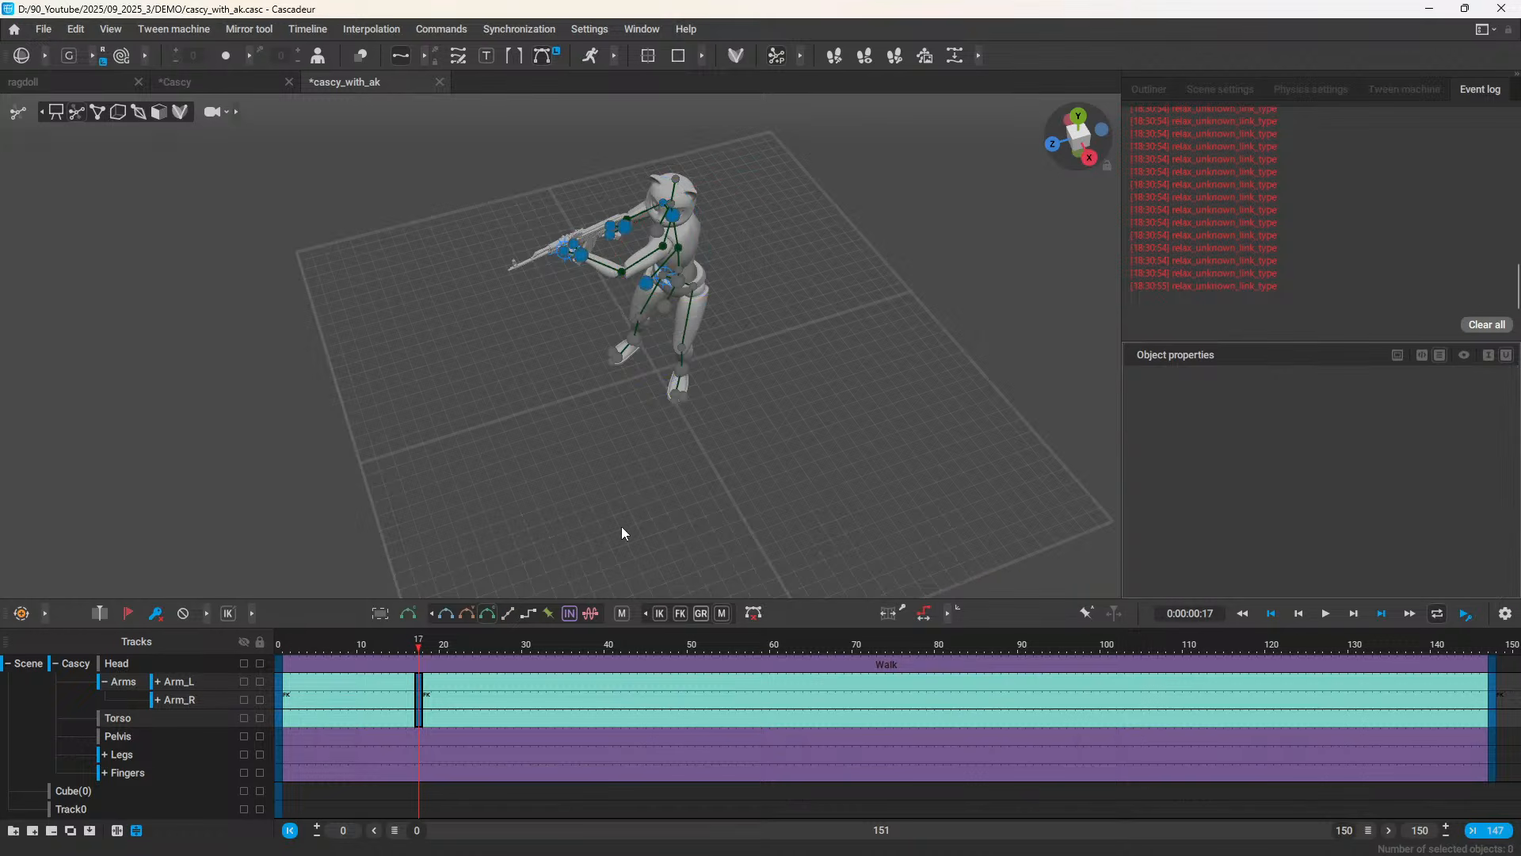
mouse_move(323, 645)
mouse_down()
mouse_move(516, 651)
mouse_move(328, 620)
mouse_up()
key(space)
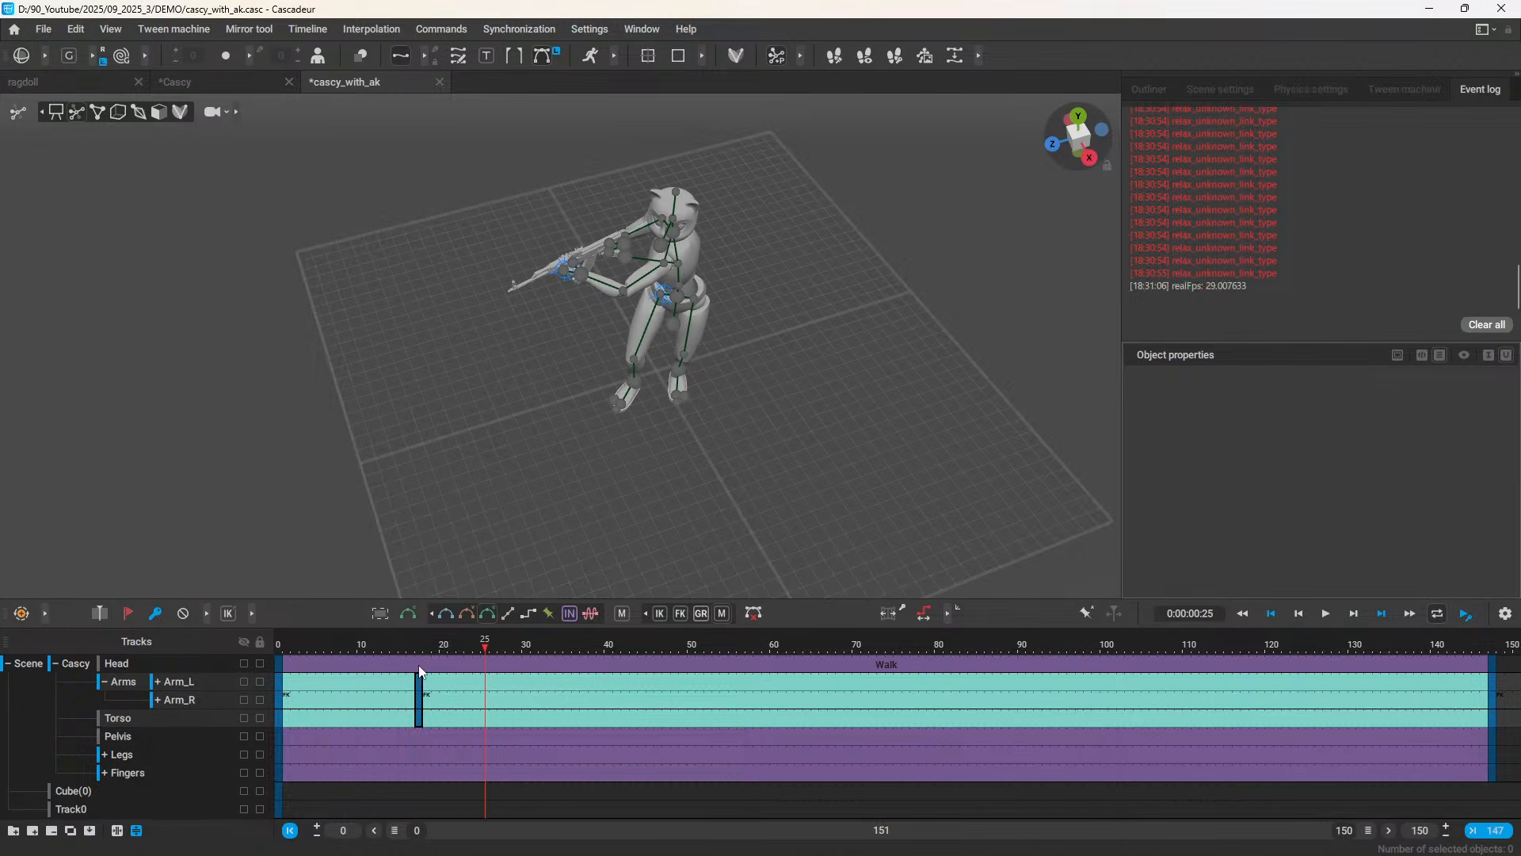
Step: Key all of Cascy's tracks at frame 17 and try to rotate the upper-body controllers together
click(412, 735)
drag(418, 672, 422, 787)
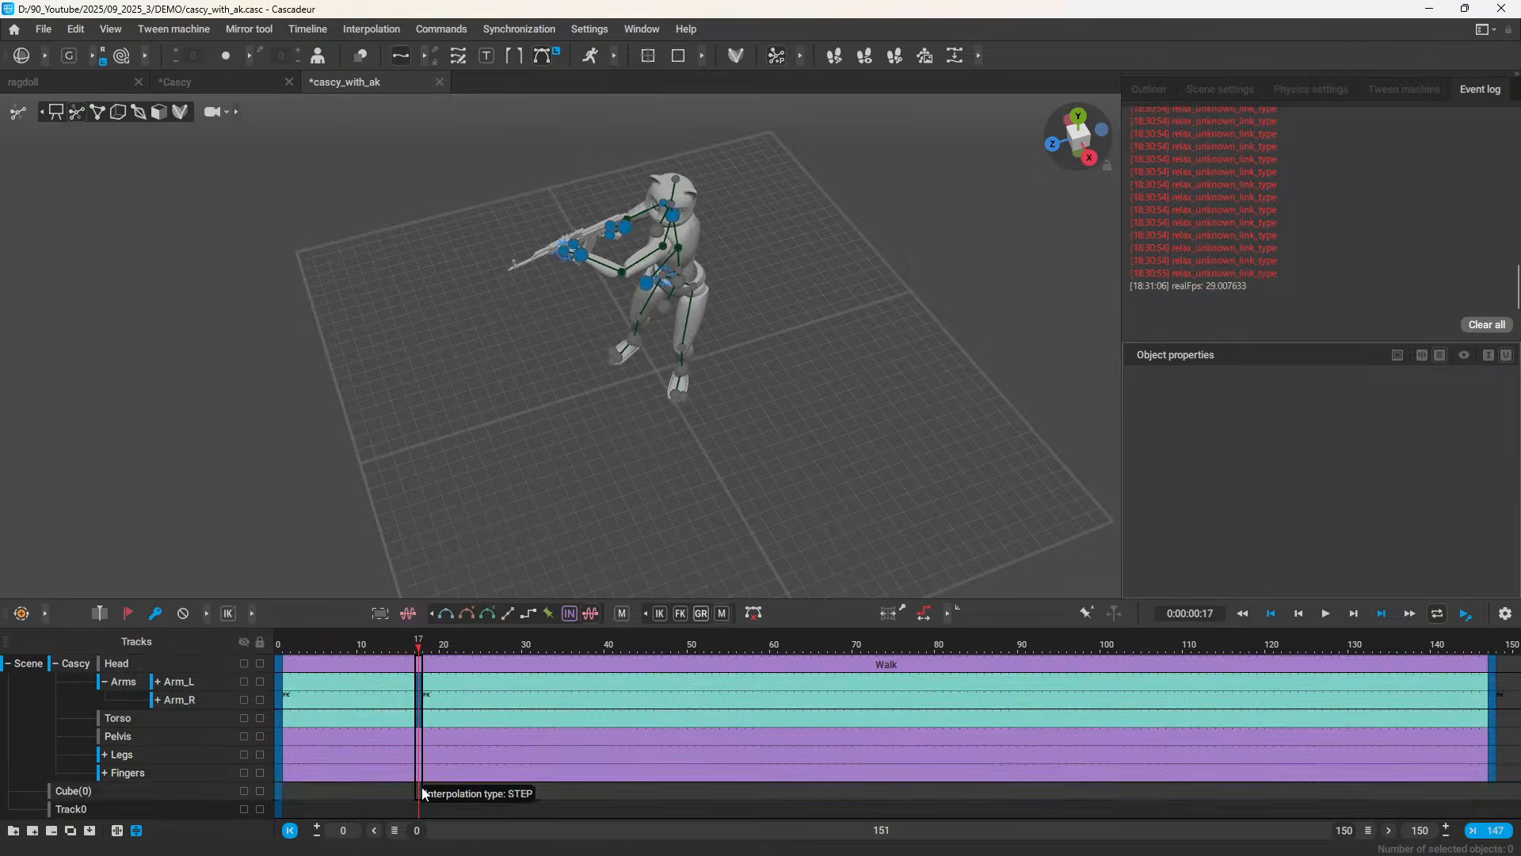
drag(419, 663, 416, 777)
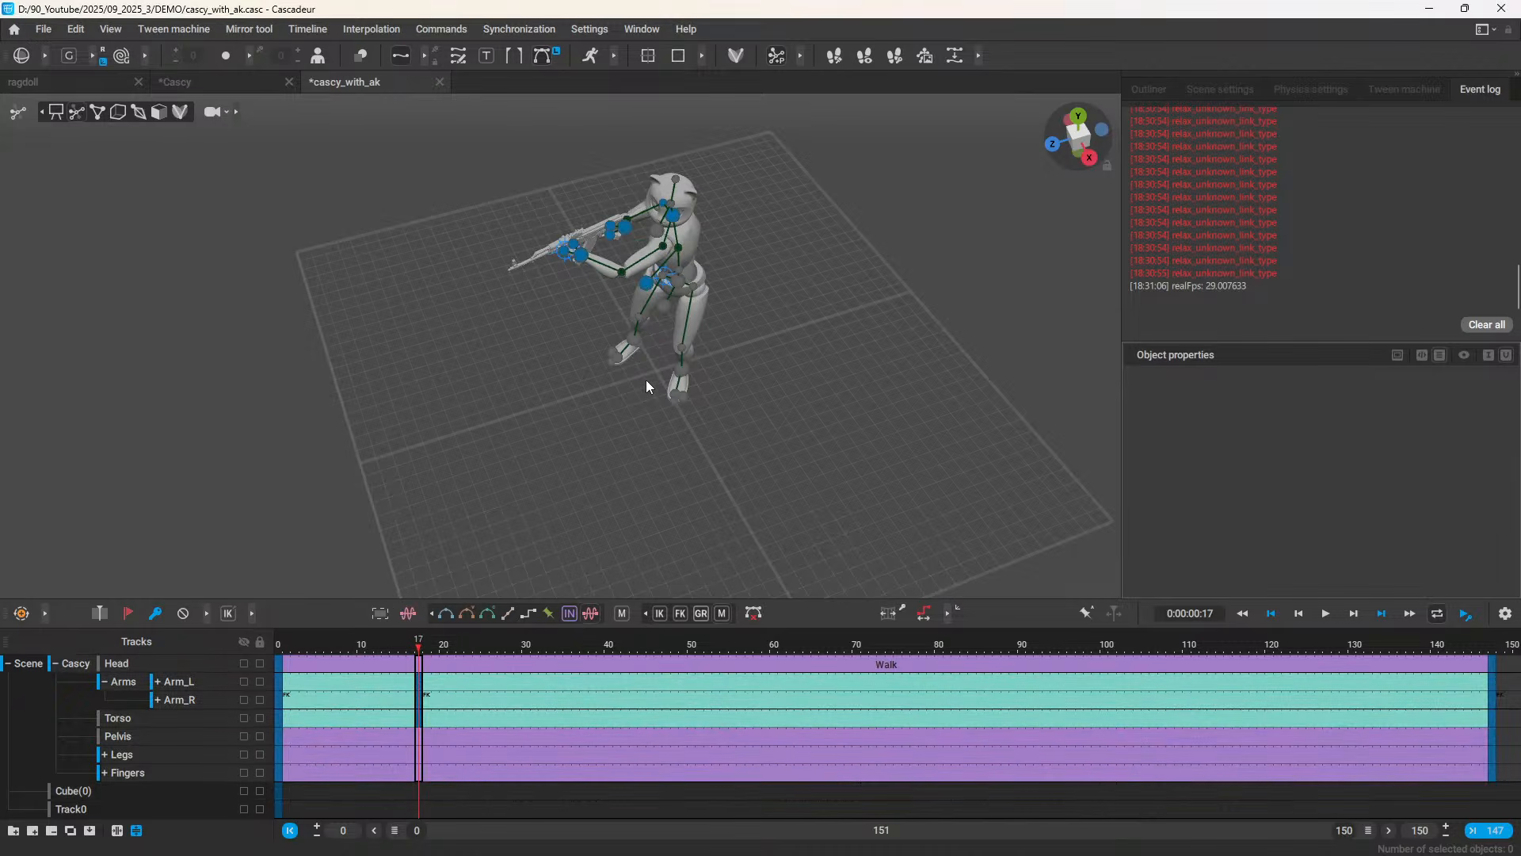
key(f)
scroll(646, 208, up, 1)
drag(488, 124, 724, 279)
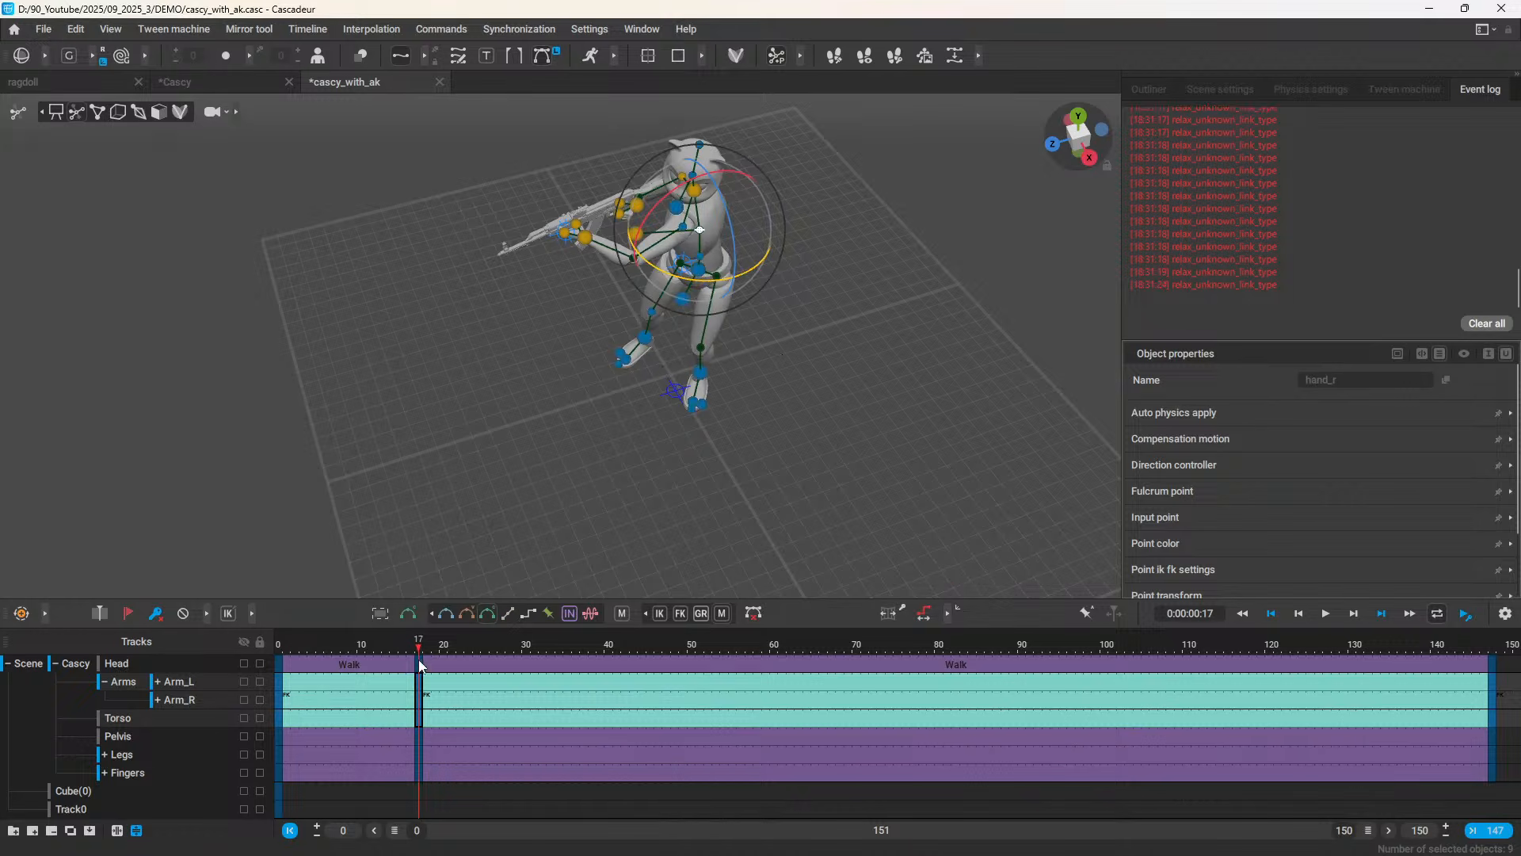
Step: Remove the frame 17 keys from all of Cascy's tracks and play the rifle walk
drag(420, 665, 422, 776)
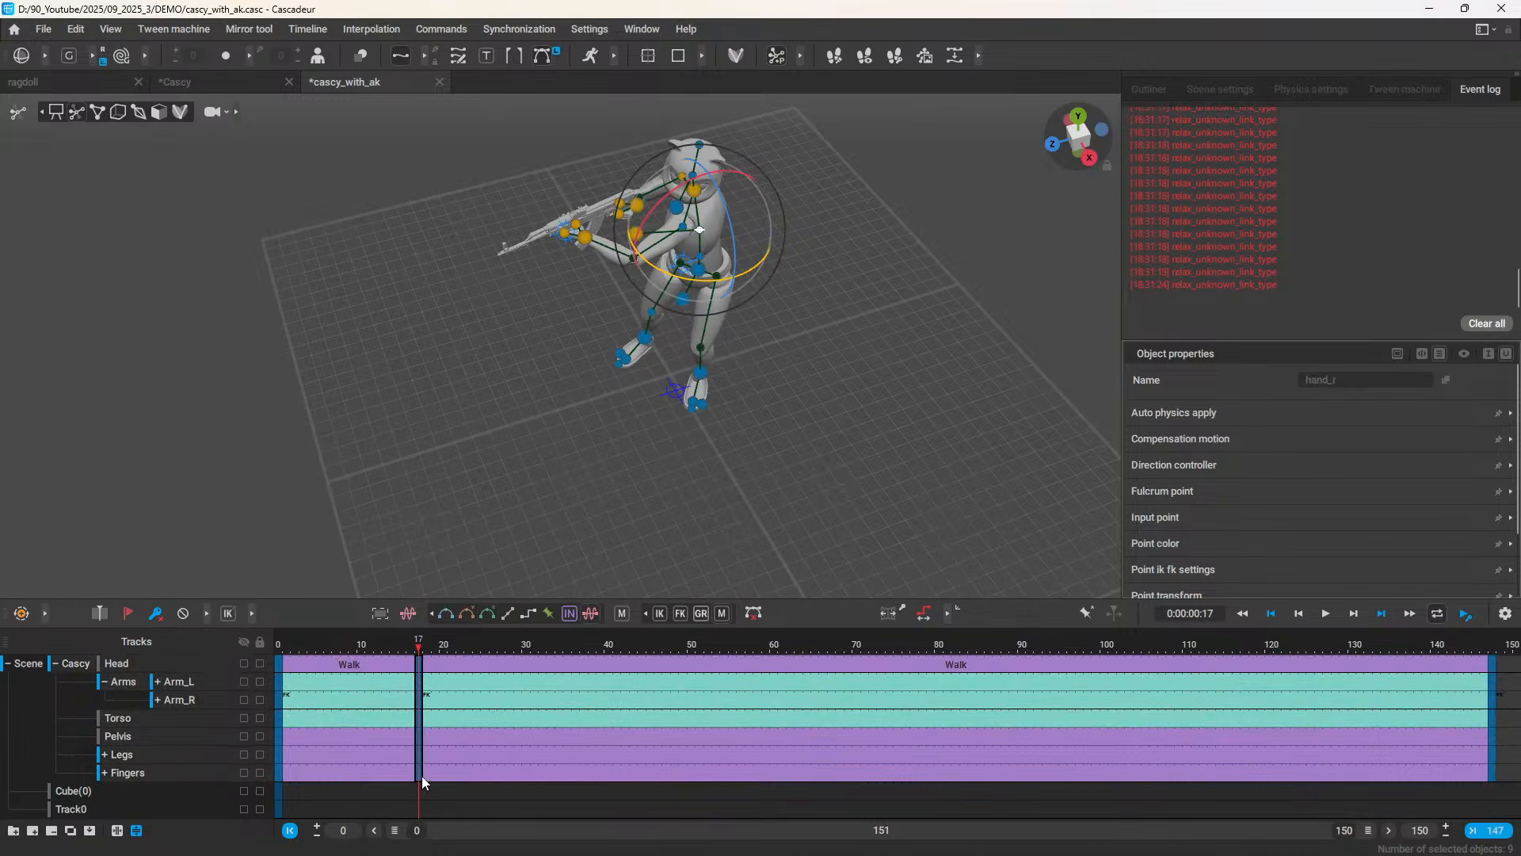
click(515, 536)
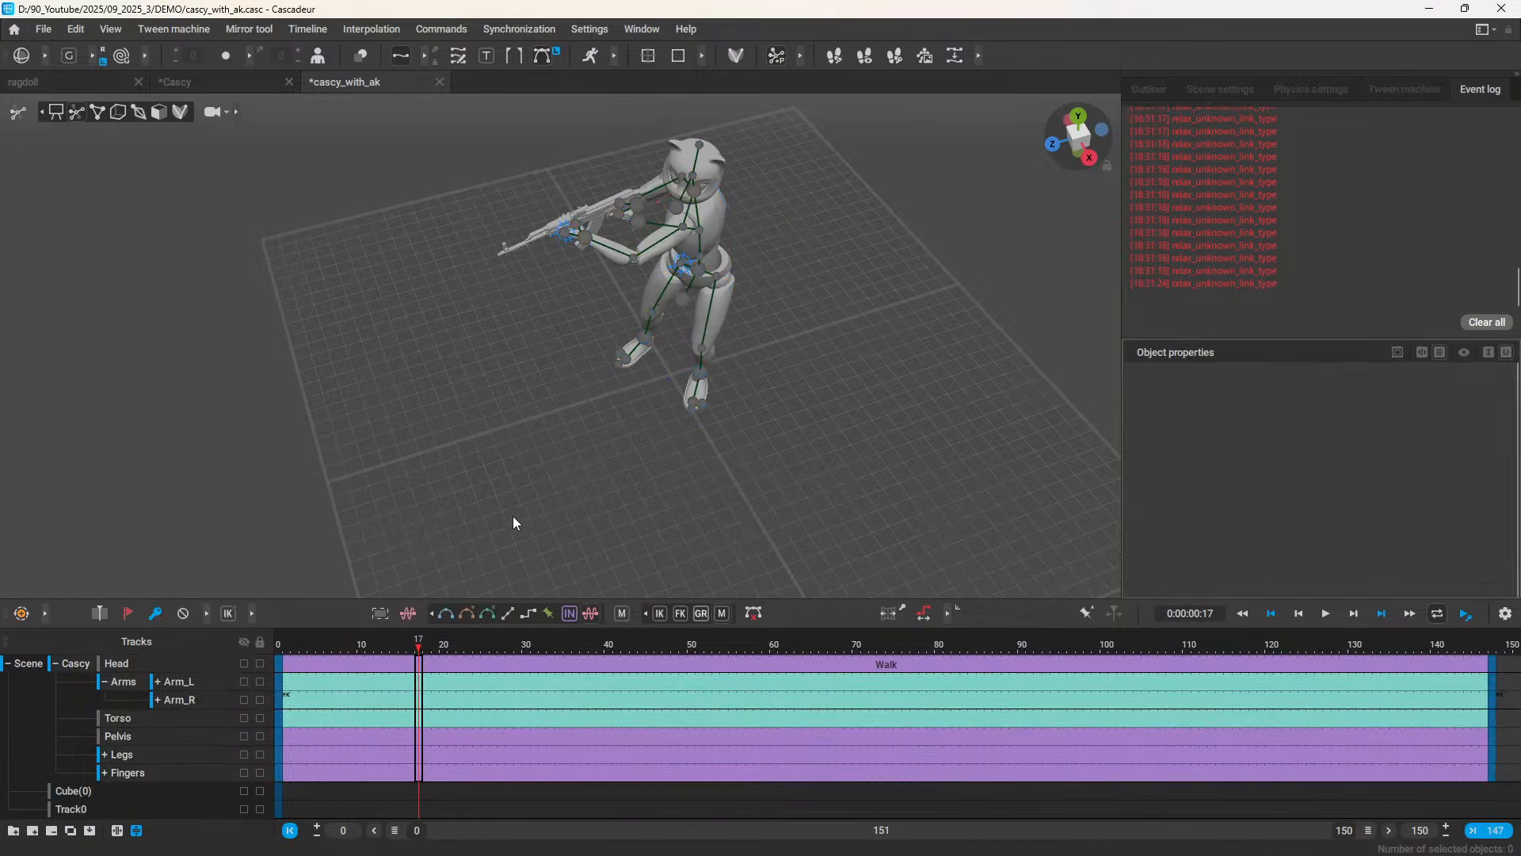
key(space)
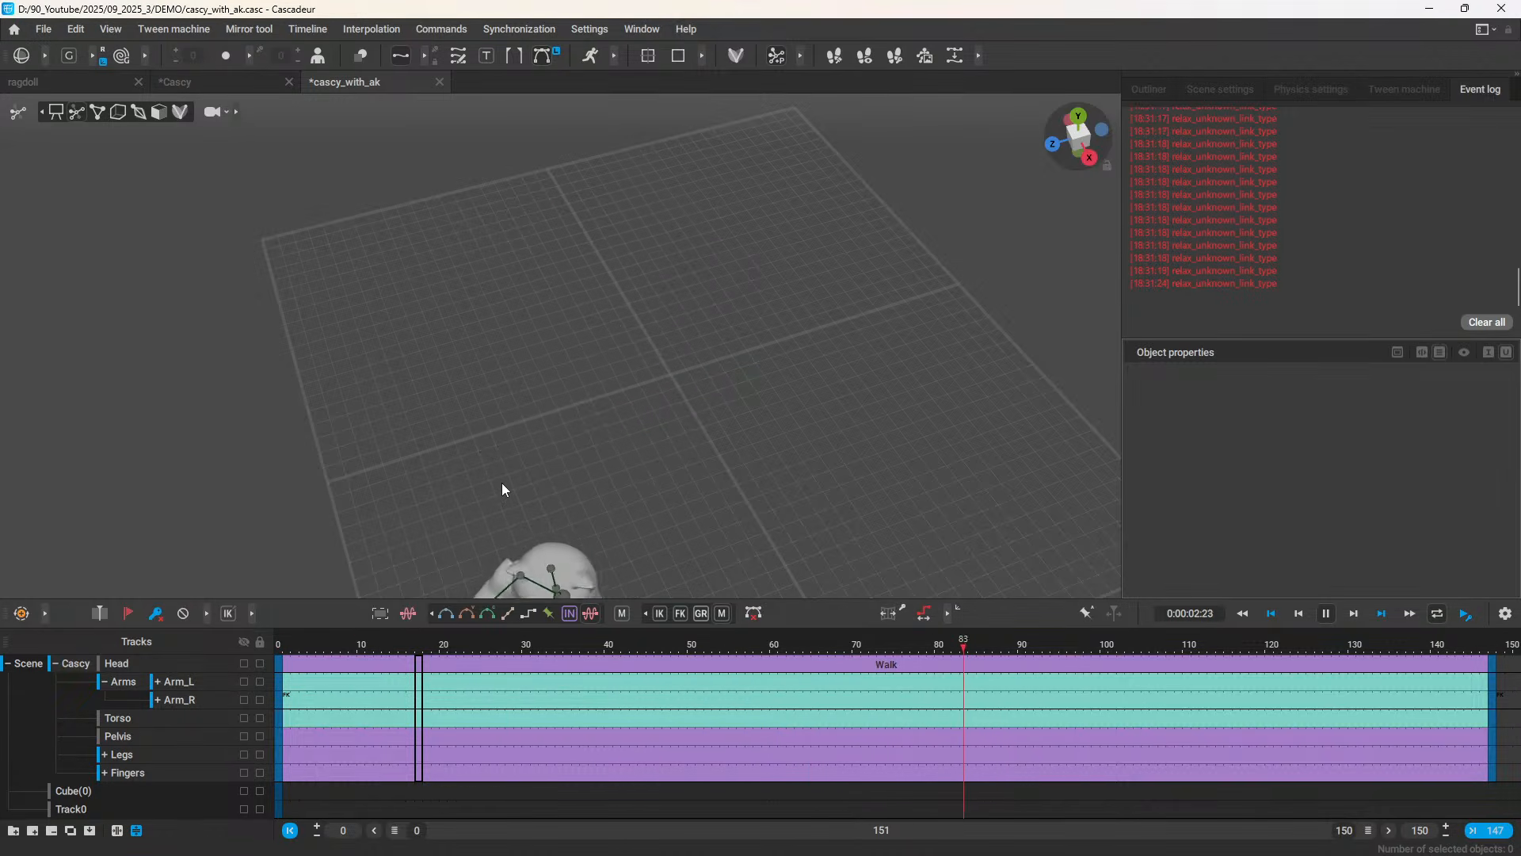
key(space)
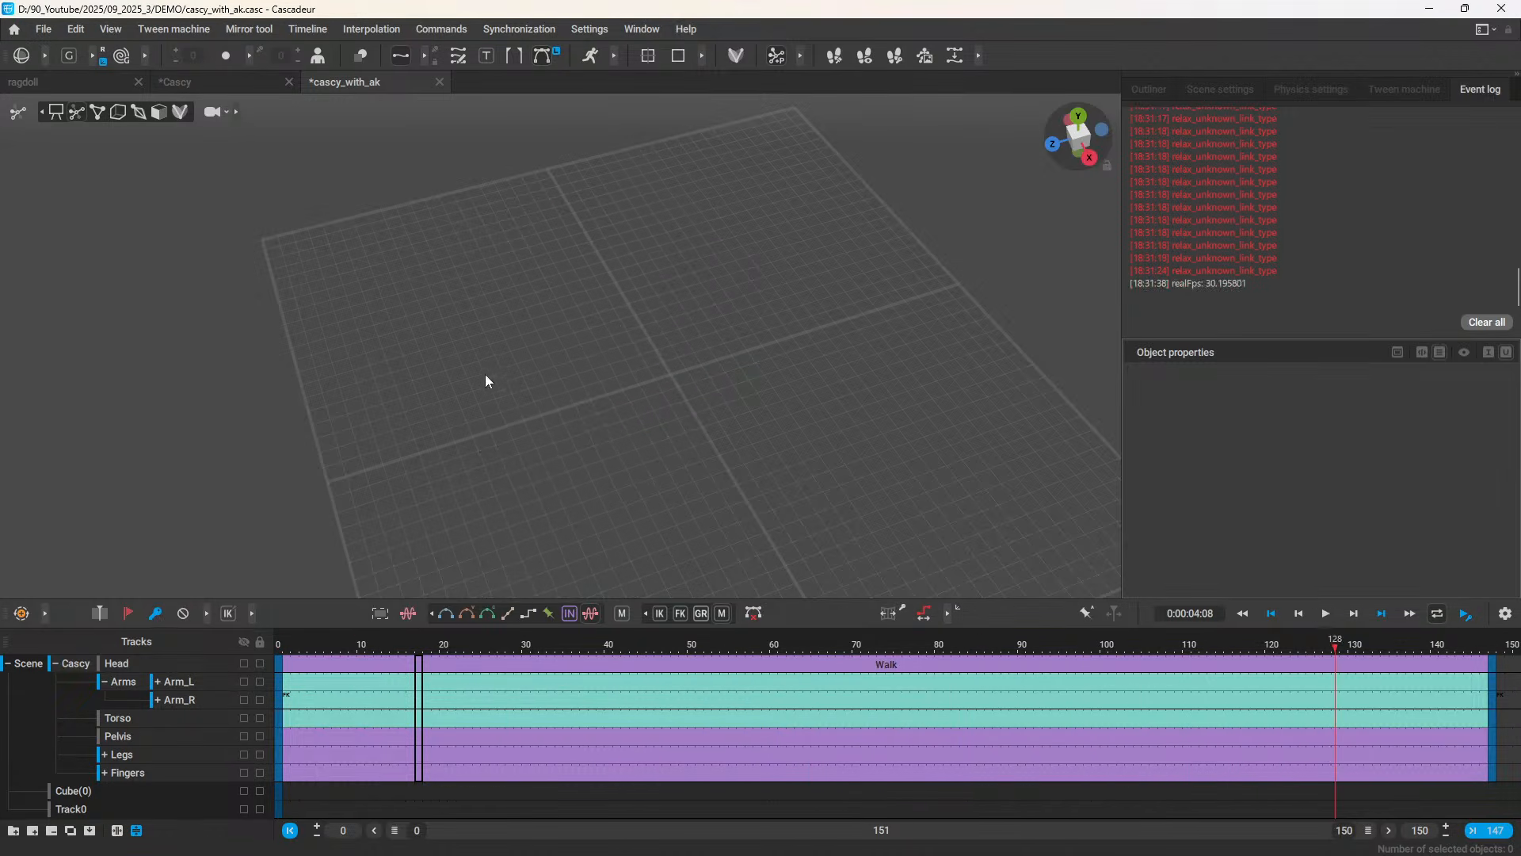
scroll(433, 326, down, 2)
Step: Switch to the ragdoll scene and turn on AutoPhysics for Cascy at the top of the stairs
click(63, 83)
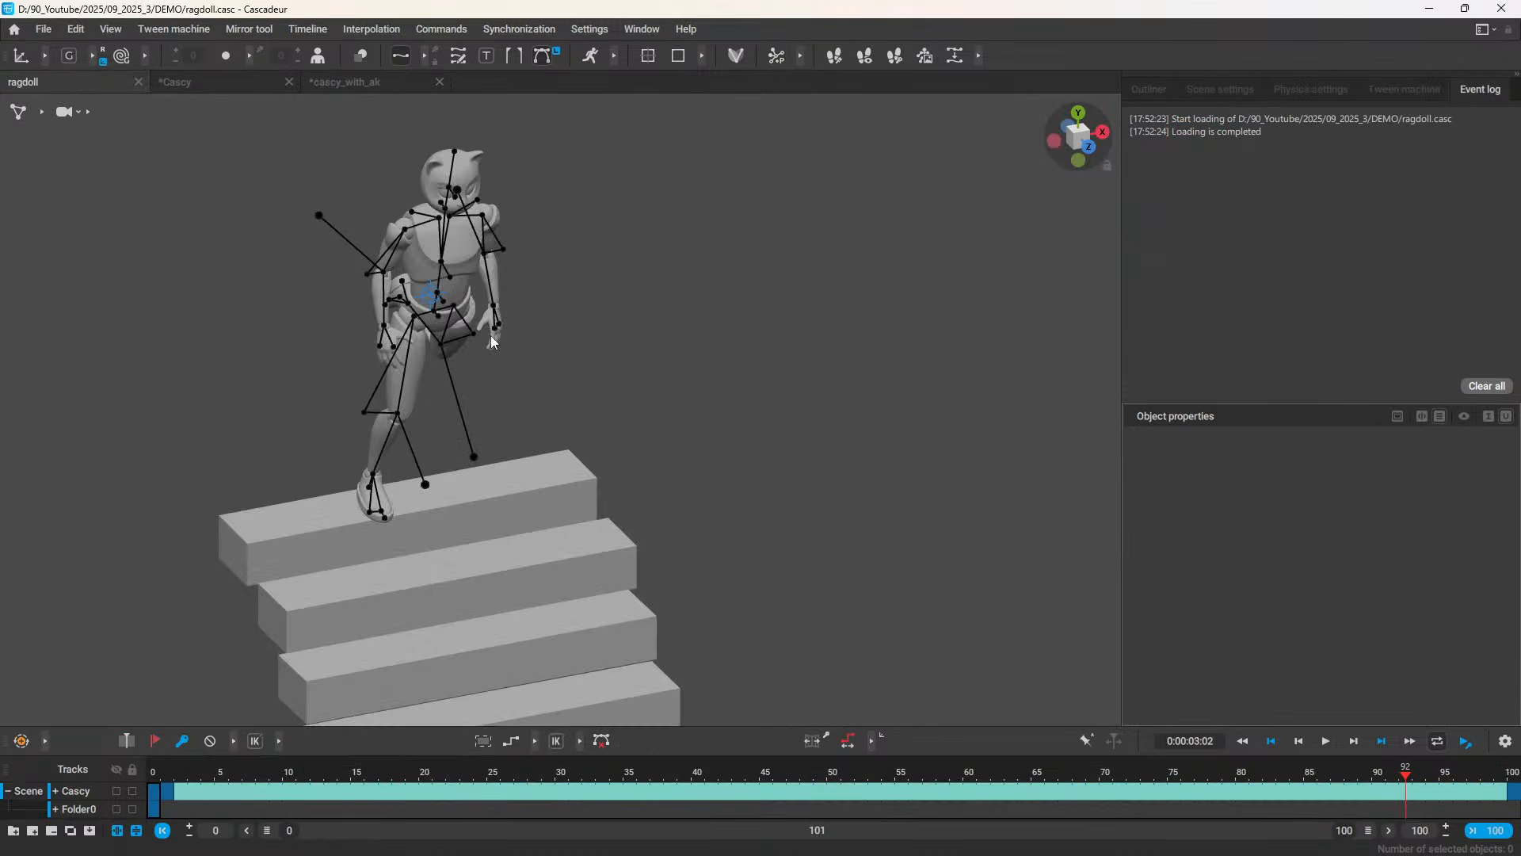
middle_drag(491, 520, 638, 339)
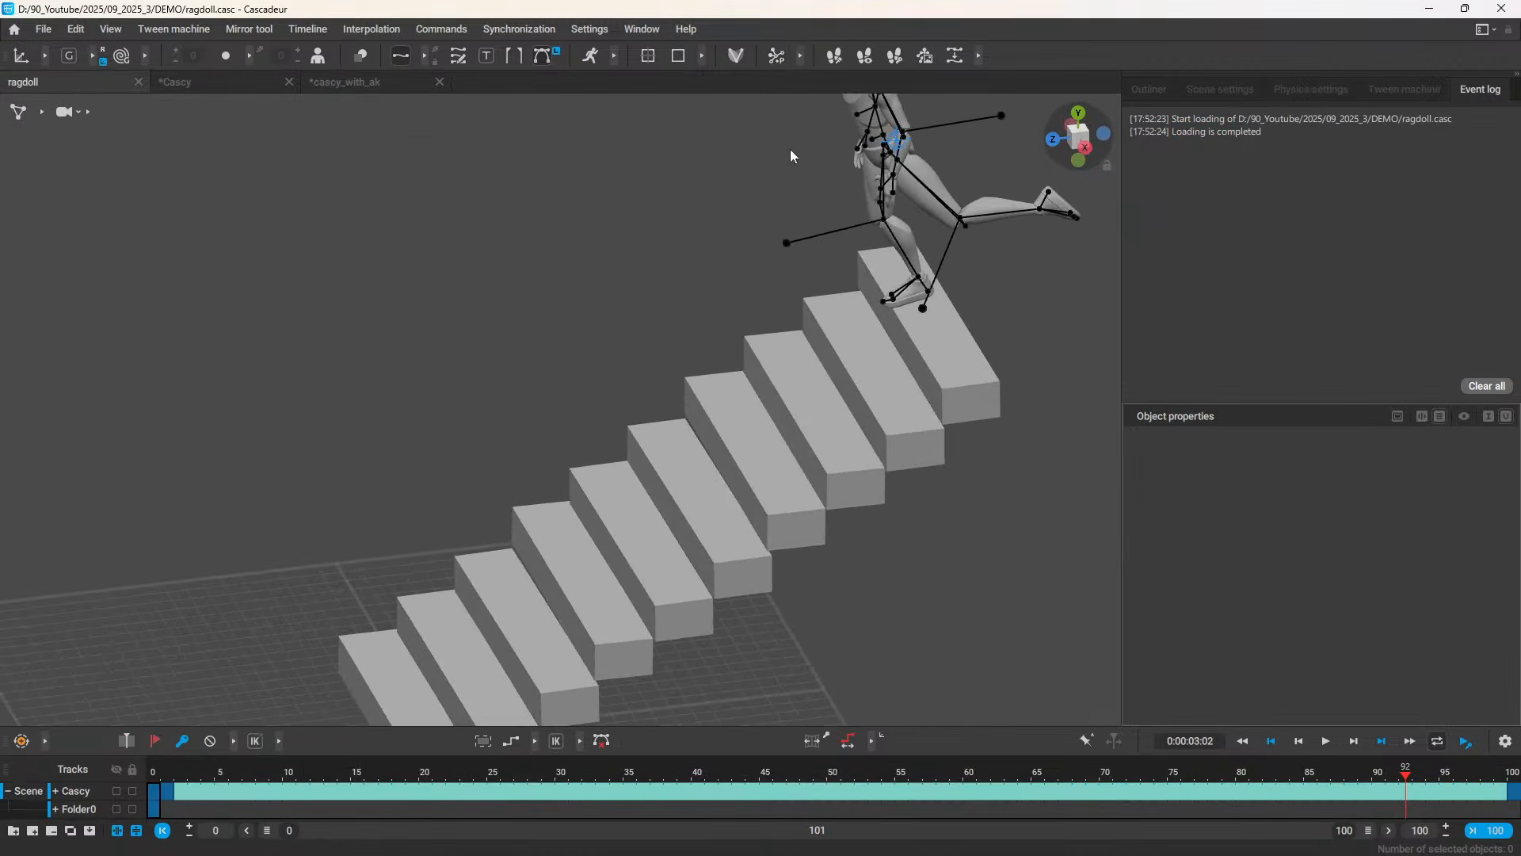
drag(1075, 132, 1076, 129)
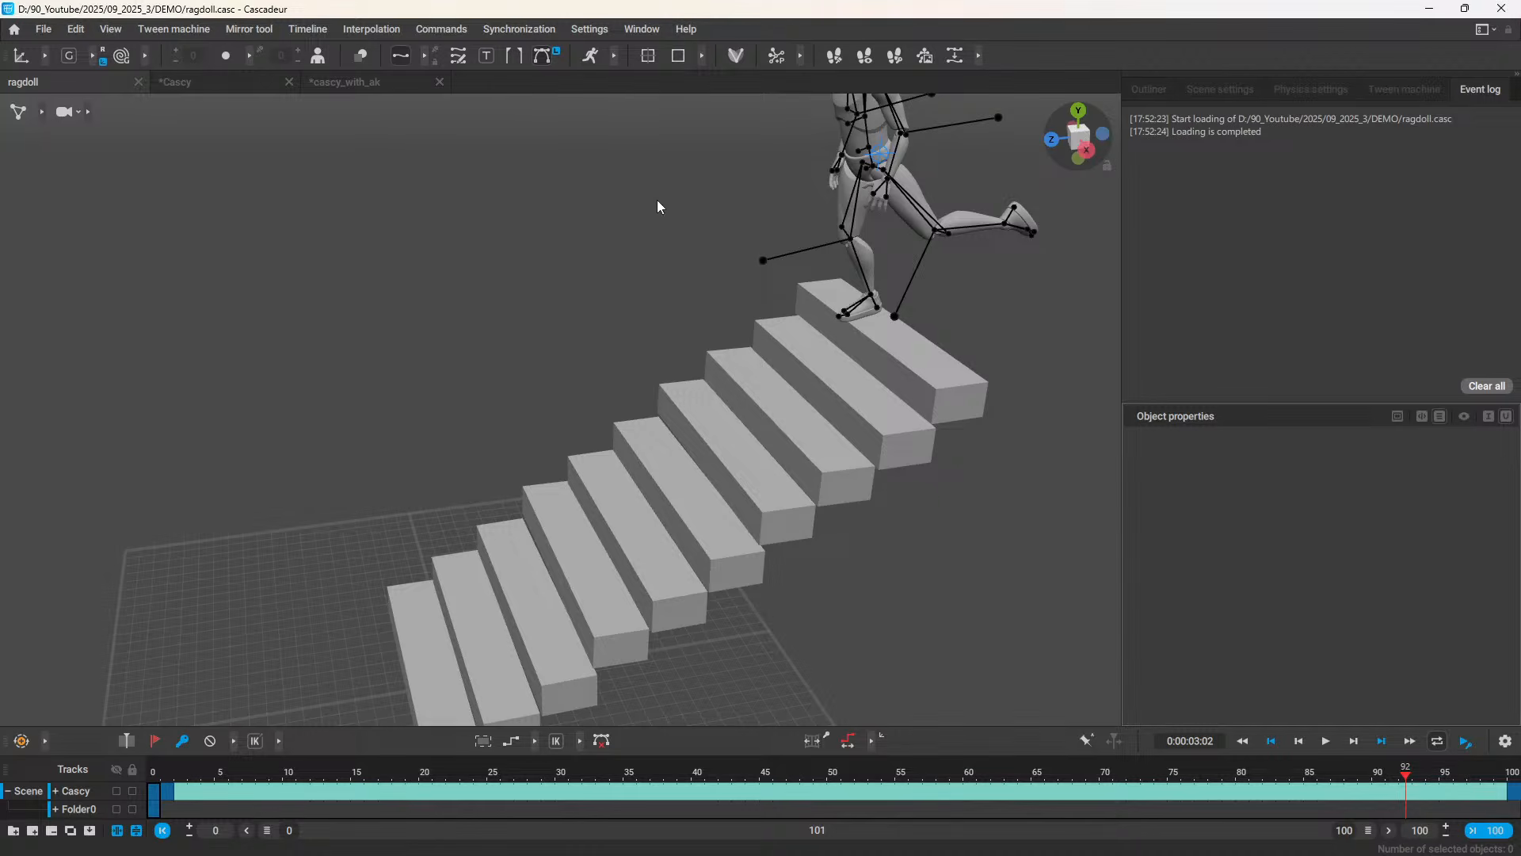
click(593, 55)
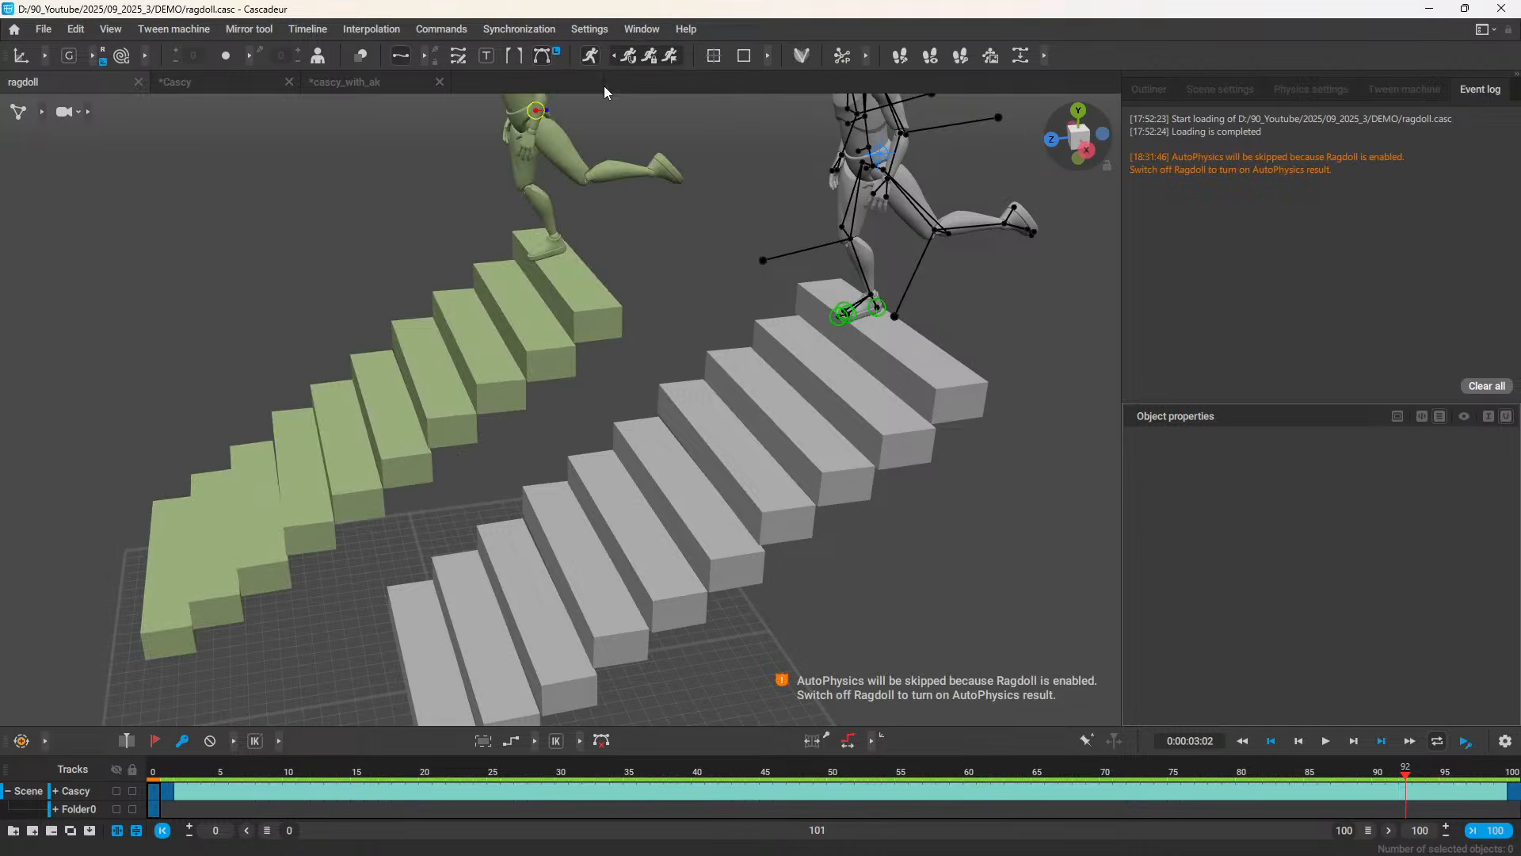
scroll(781, 356, down, 3)
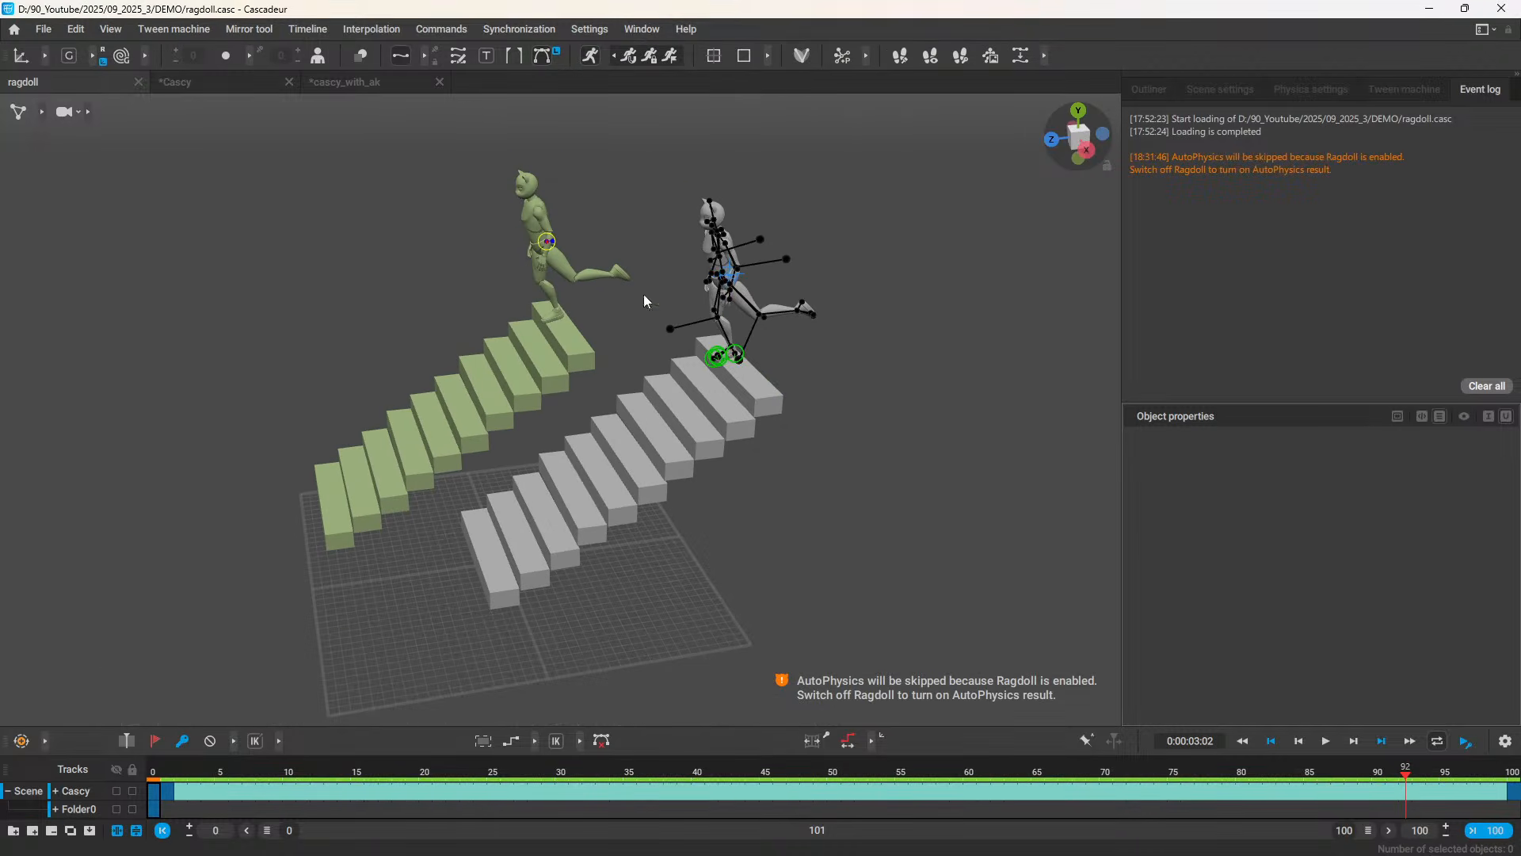
Step: Show the physics settings, then play the ragdoll fall from frame 0 and scrub to frame 37
click(1311, 89)
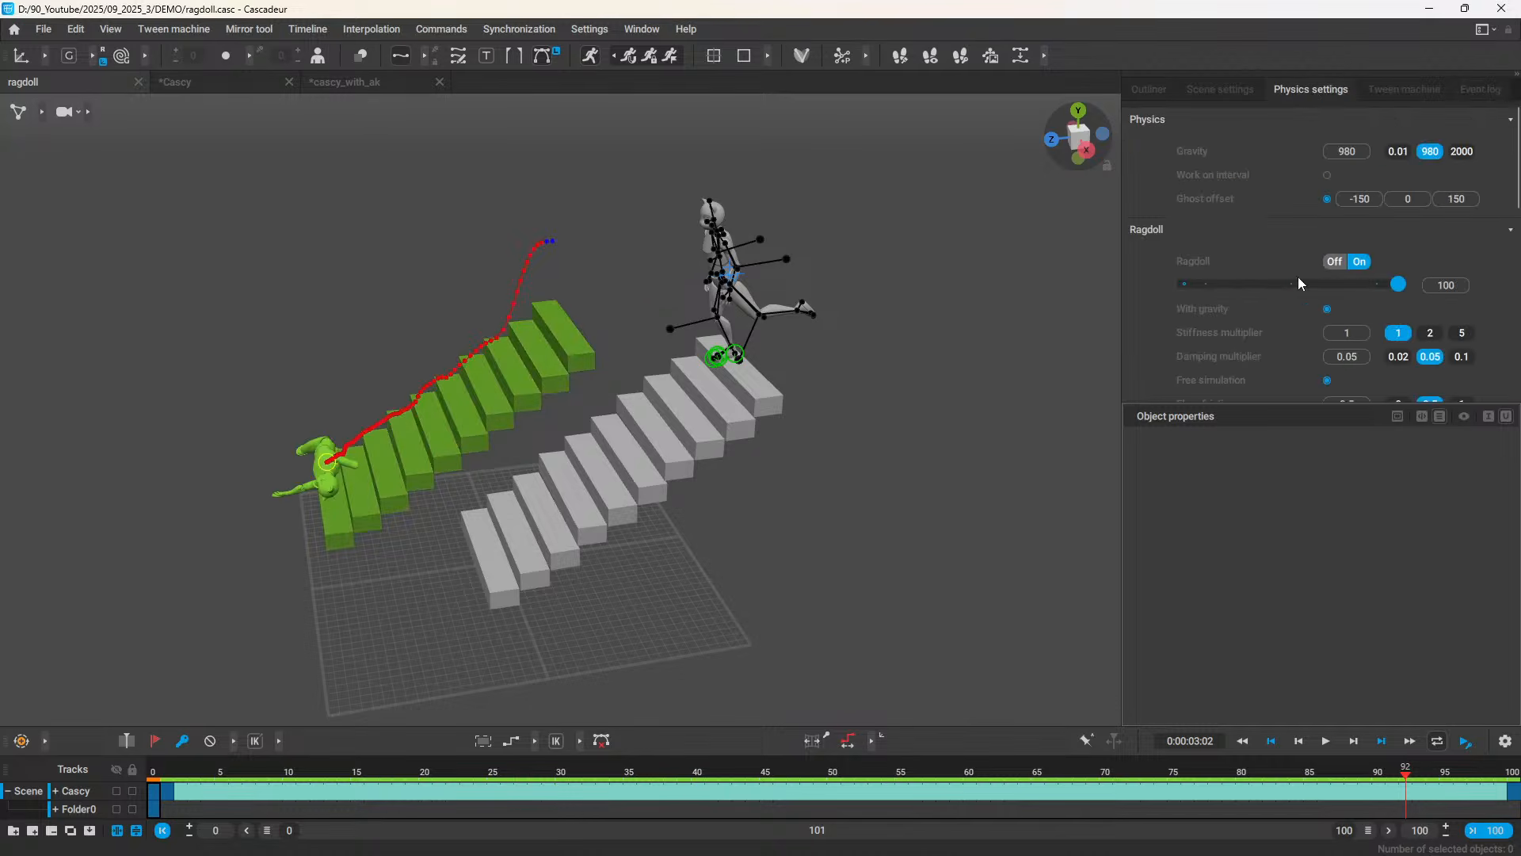
click(158, 775)
key(space)
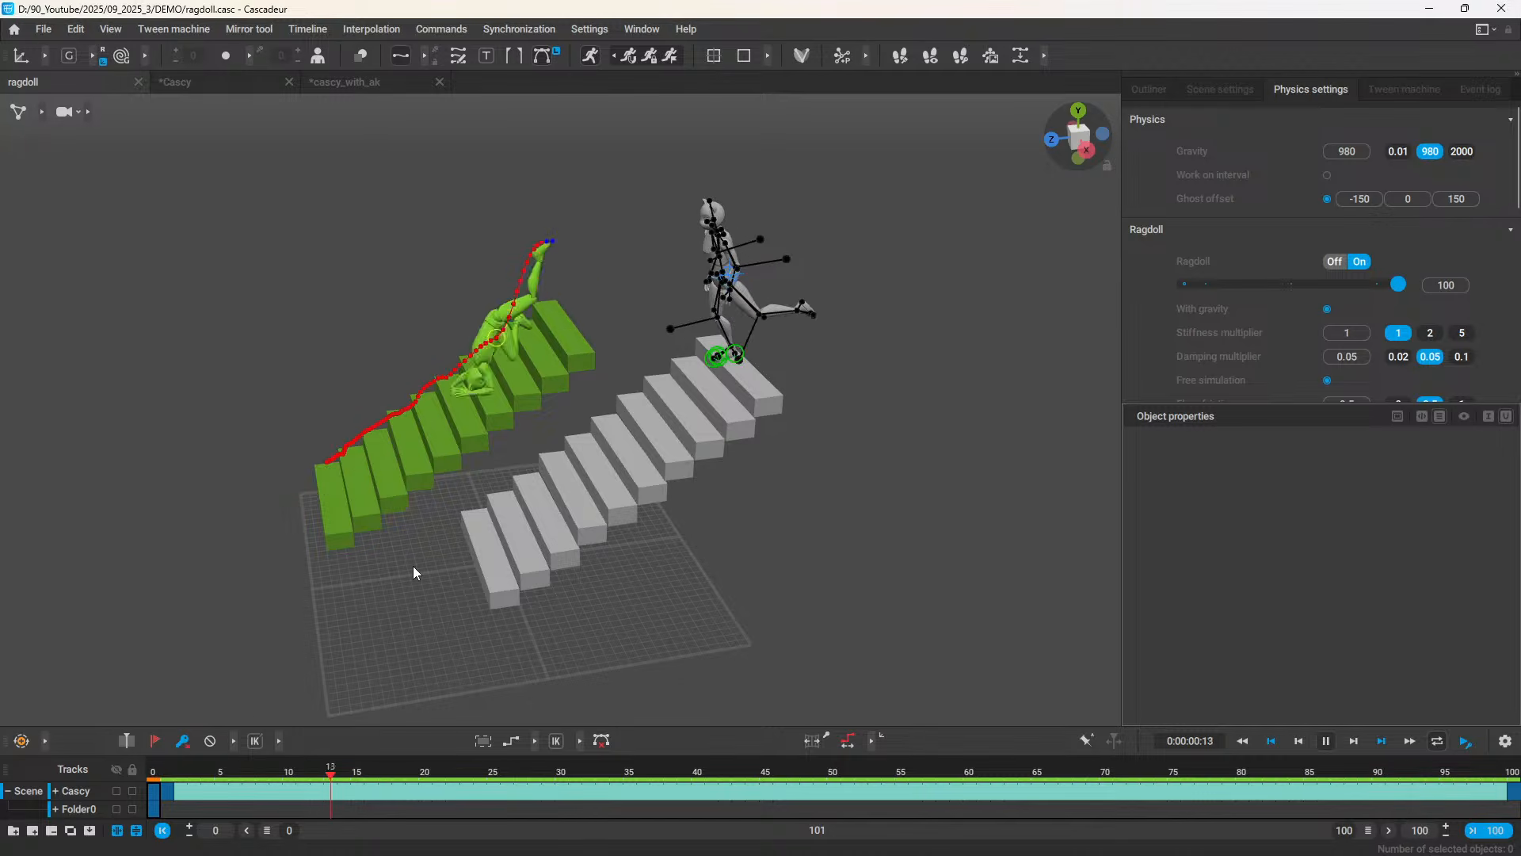
scroll(419, 558, up, 3)
alt+drag(421, 555, 716, 468)
key(space)
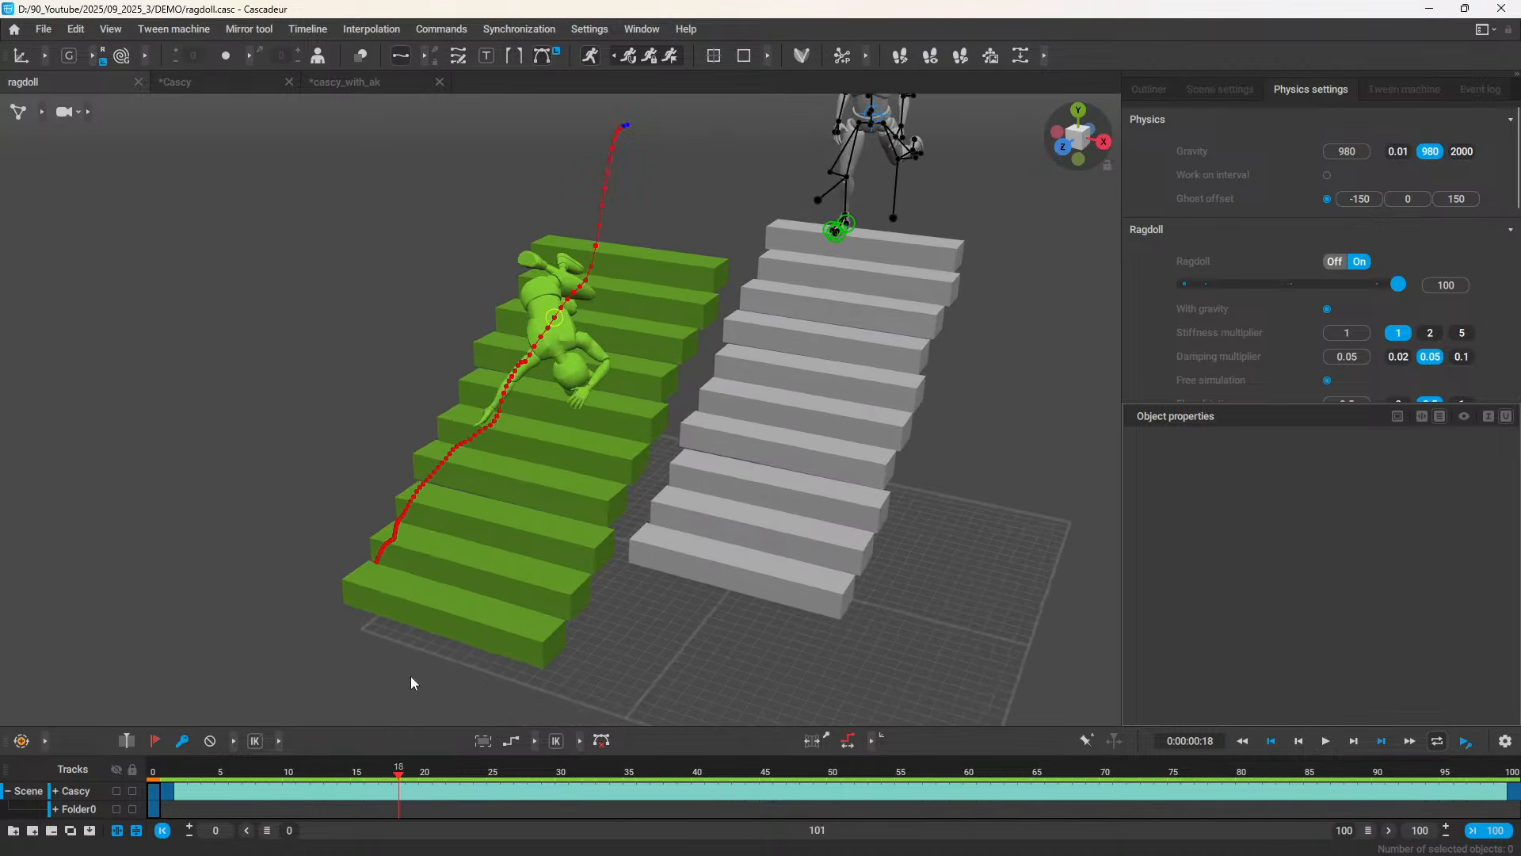
drag(202, 773, 661, 808)
drag(699, 799, 657, 788)
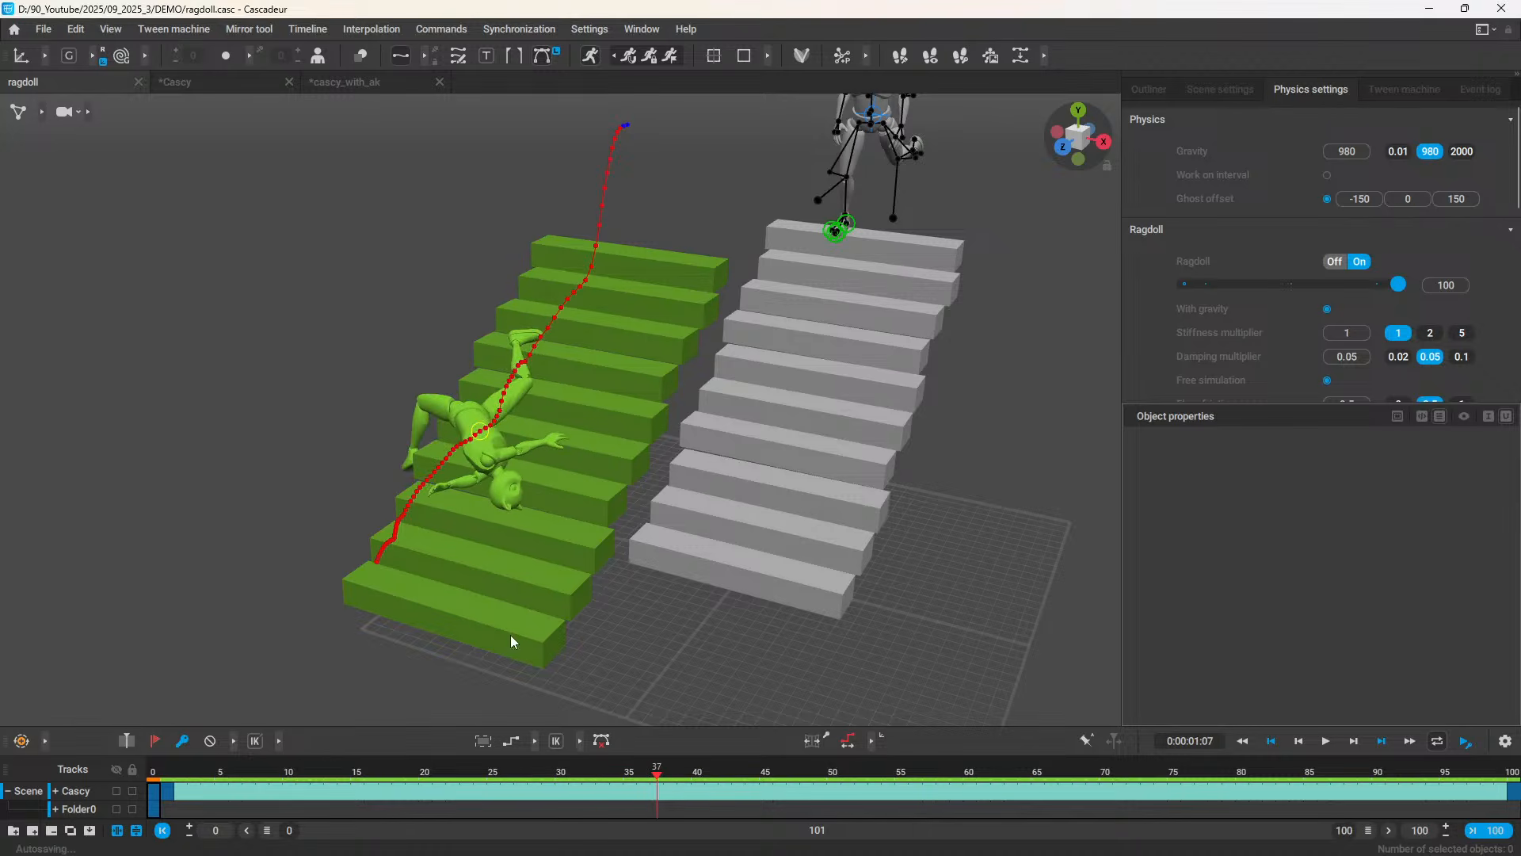
Step: Inspect the green ragdoll's tumbling pose at frame 37 up close and from several angles
scroll(511, 602, up, 4)
alt+drag(512, 579, 466, 558)
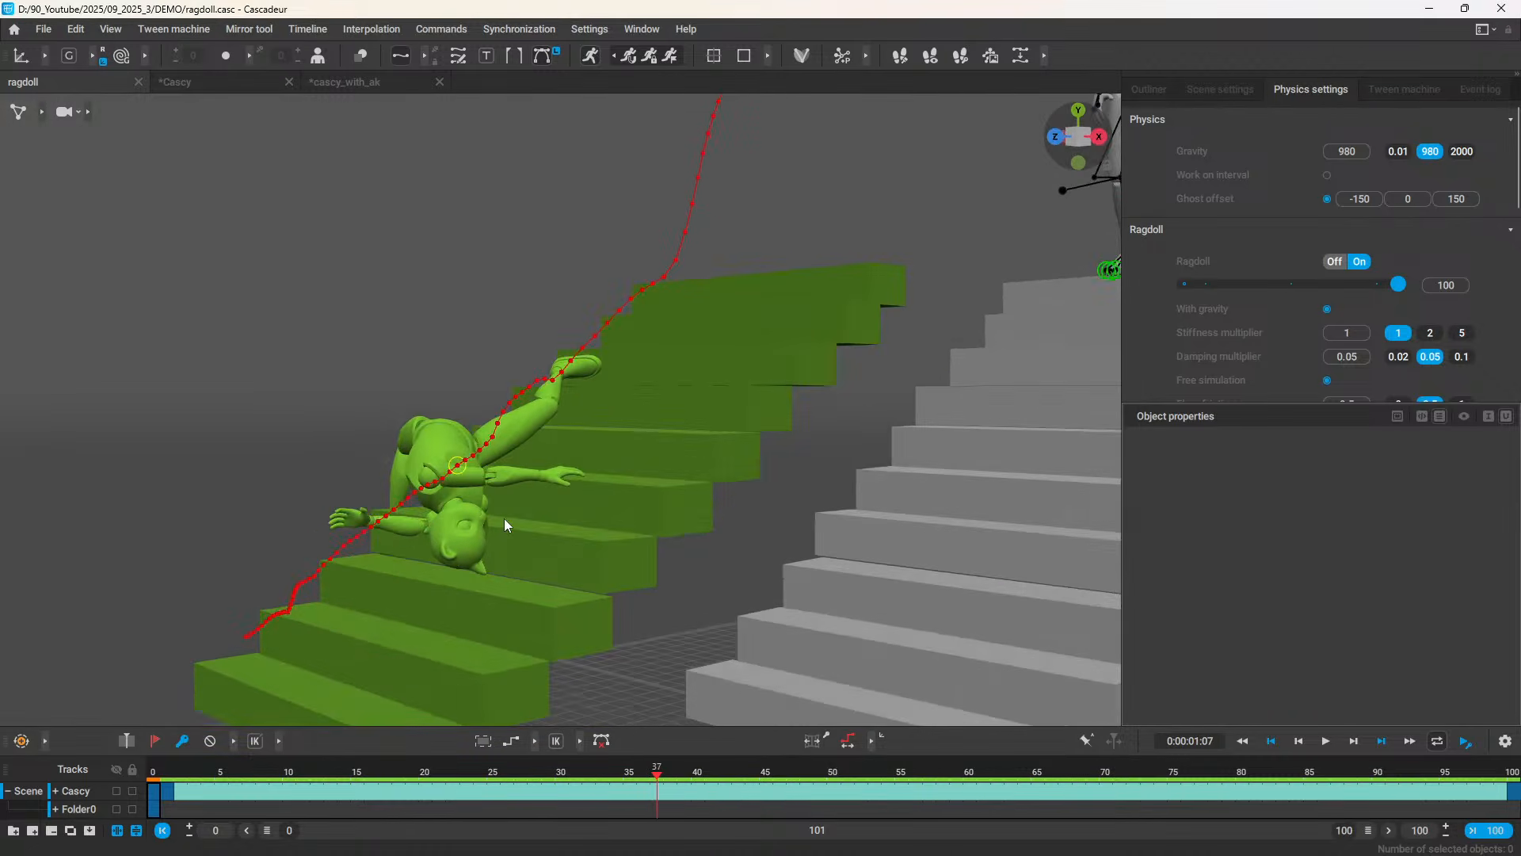
scroll(465, 510, down, 5)
scroll(555, 507, up, 6)
alt+middle_drag(559, 508, 477, 344)
alt+drag(477, 344, 492, 396)
alt+middle_drag(817, 232, 610, 412)
scroll(610, 412, down, 4)
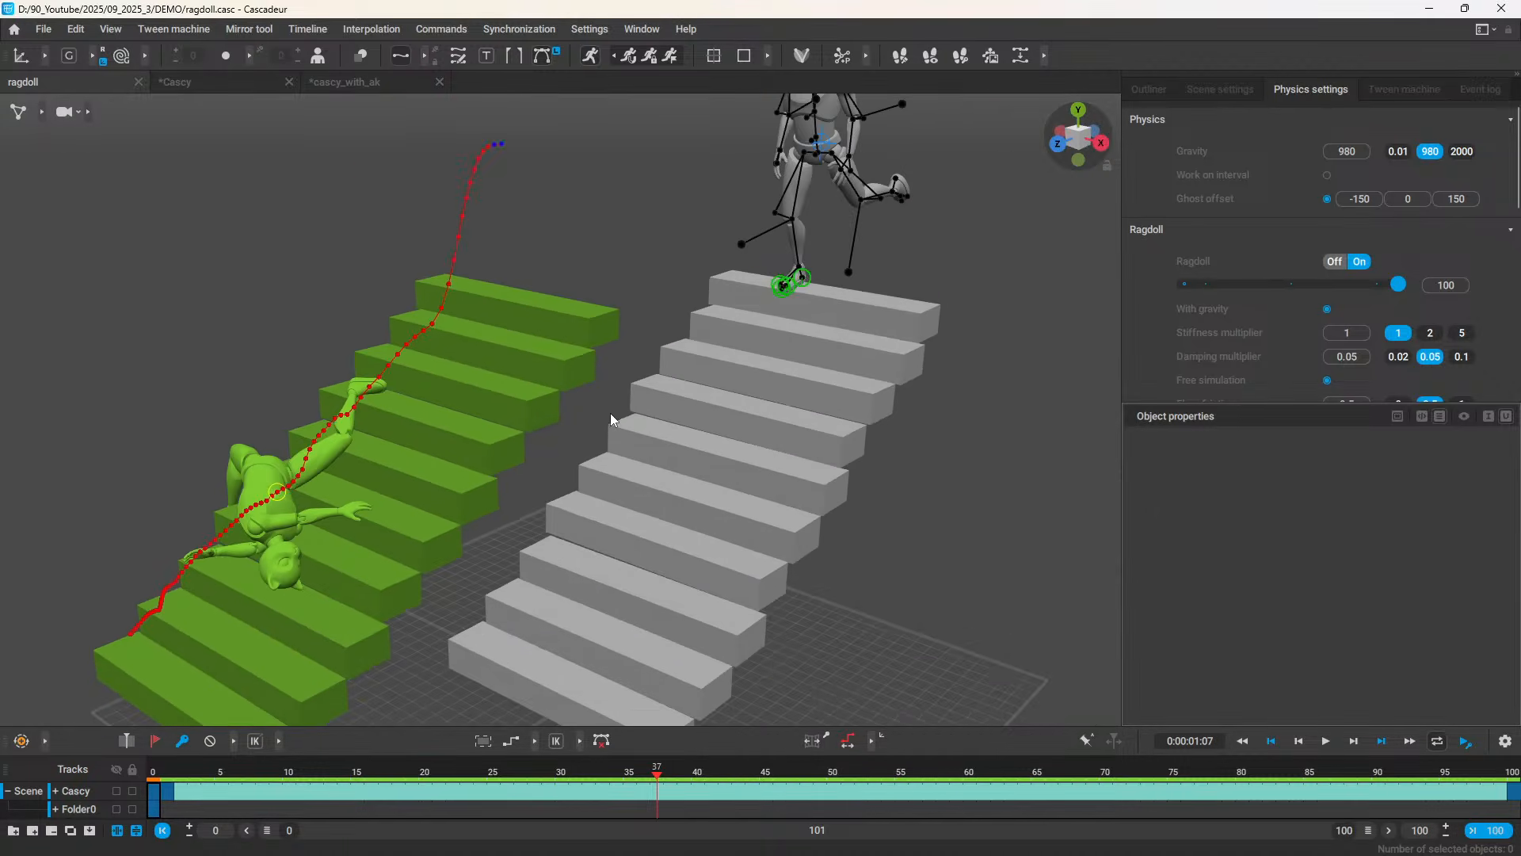
Step: Select the rig's left arm main point and expand its angle constraints
alt+middle_drag(724, 334, 588, 472)
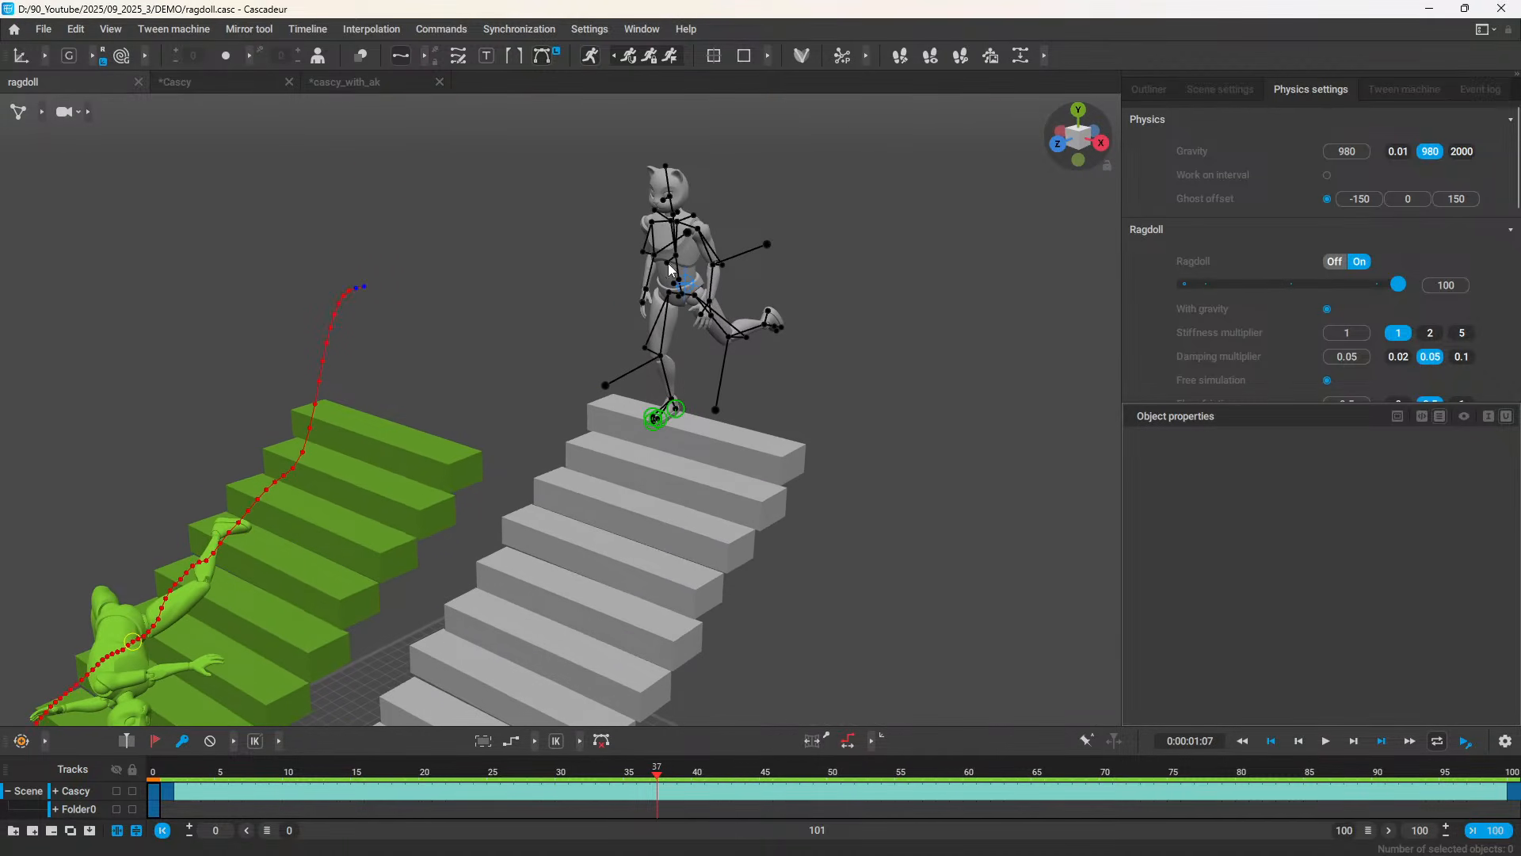
click(700, 234)
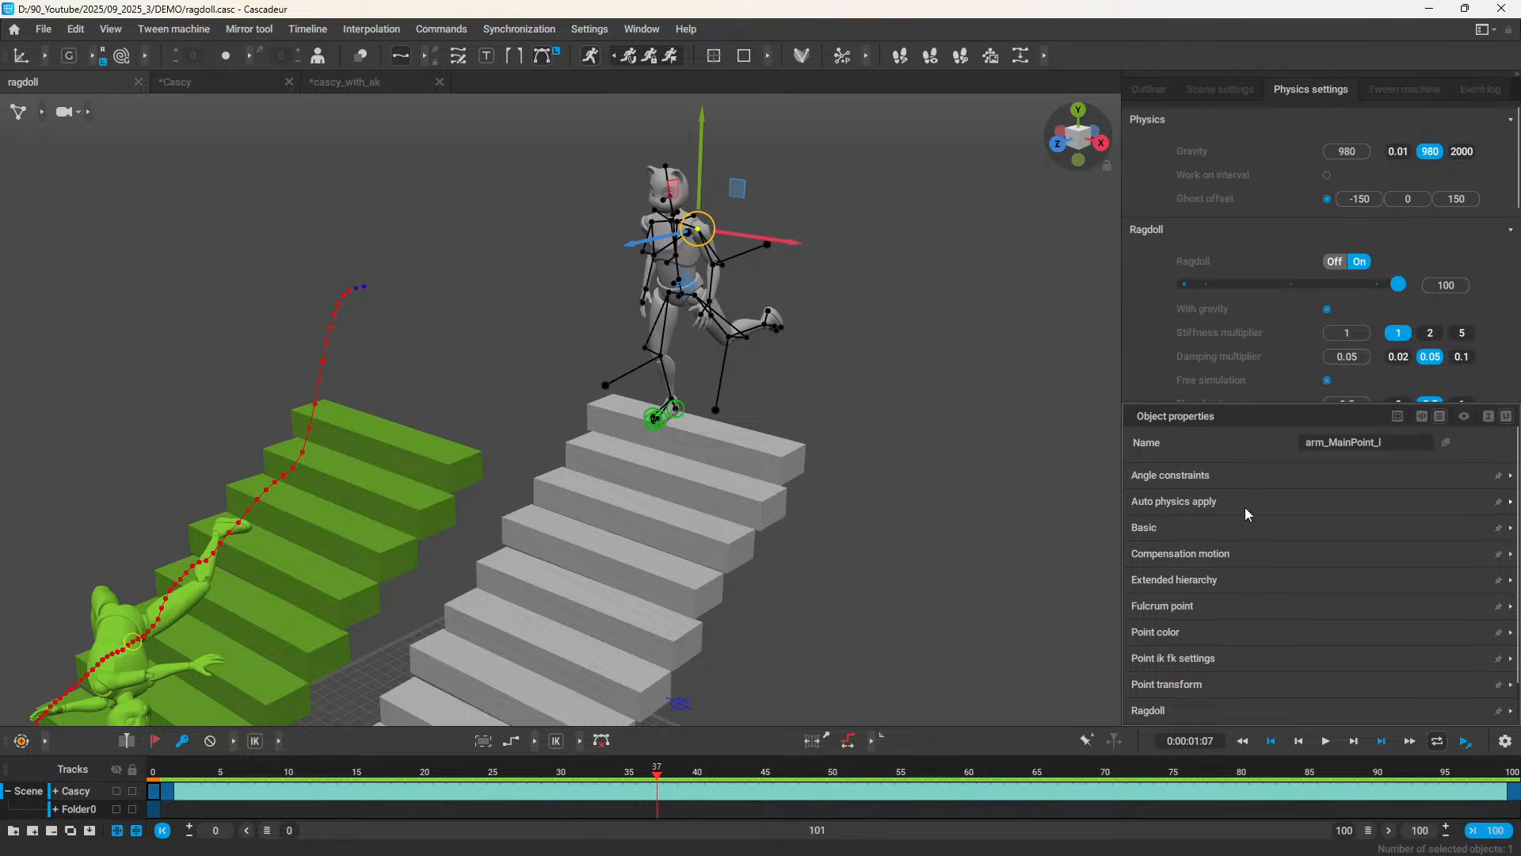
click(1173, 475)
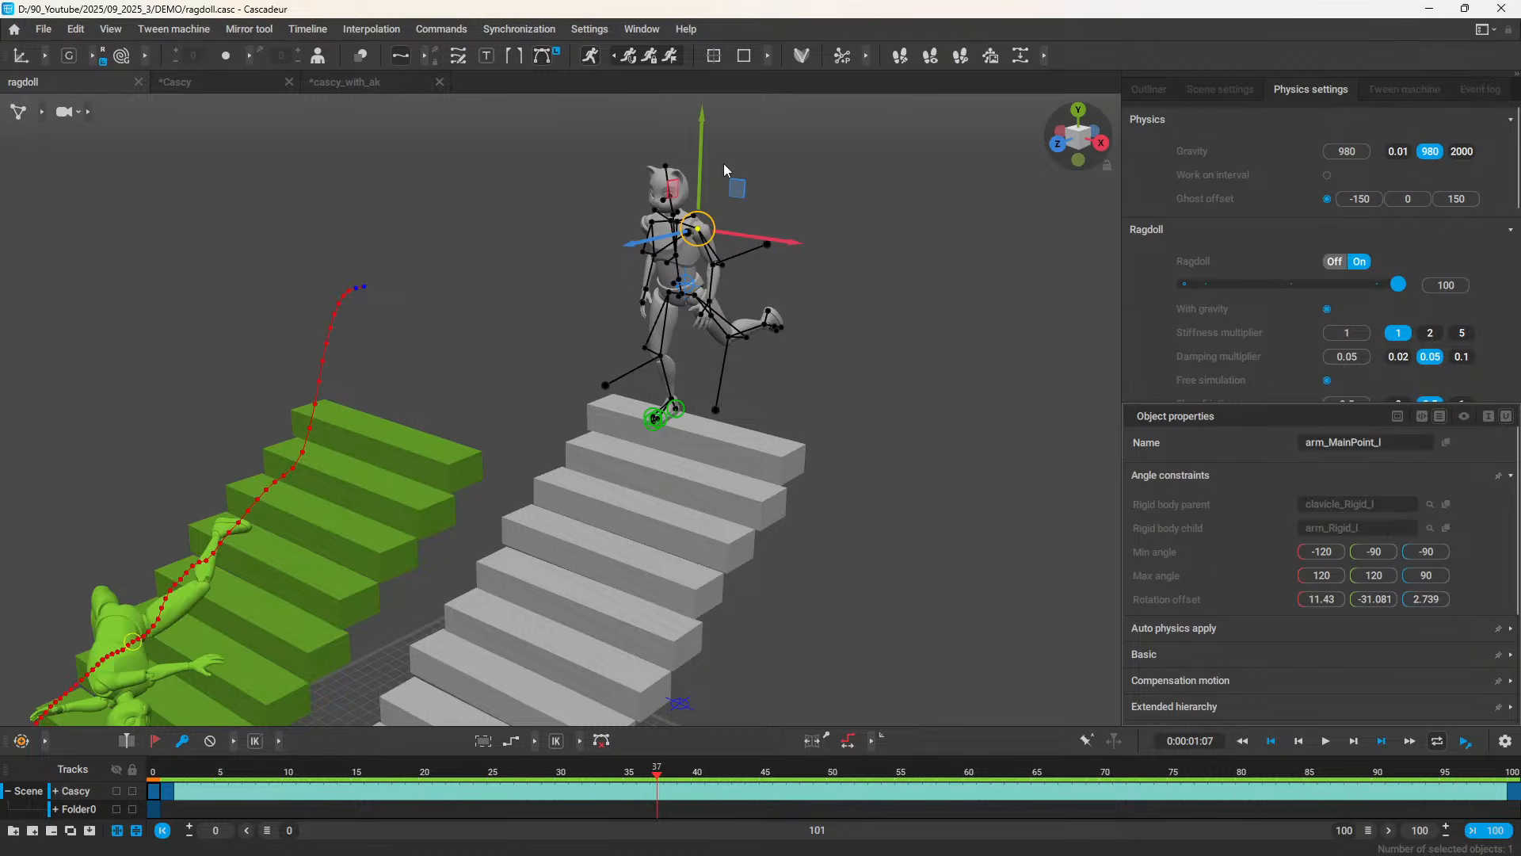
Step: Find the angle settings and turn on Angle Constraints under Visualizers Visible in the application settings
scroll(724, 163, up, 5)
right_drag(950, 271, 856, 285)
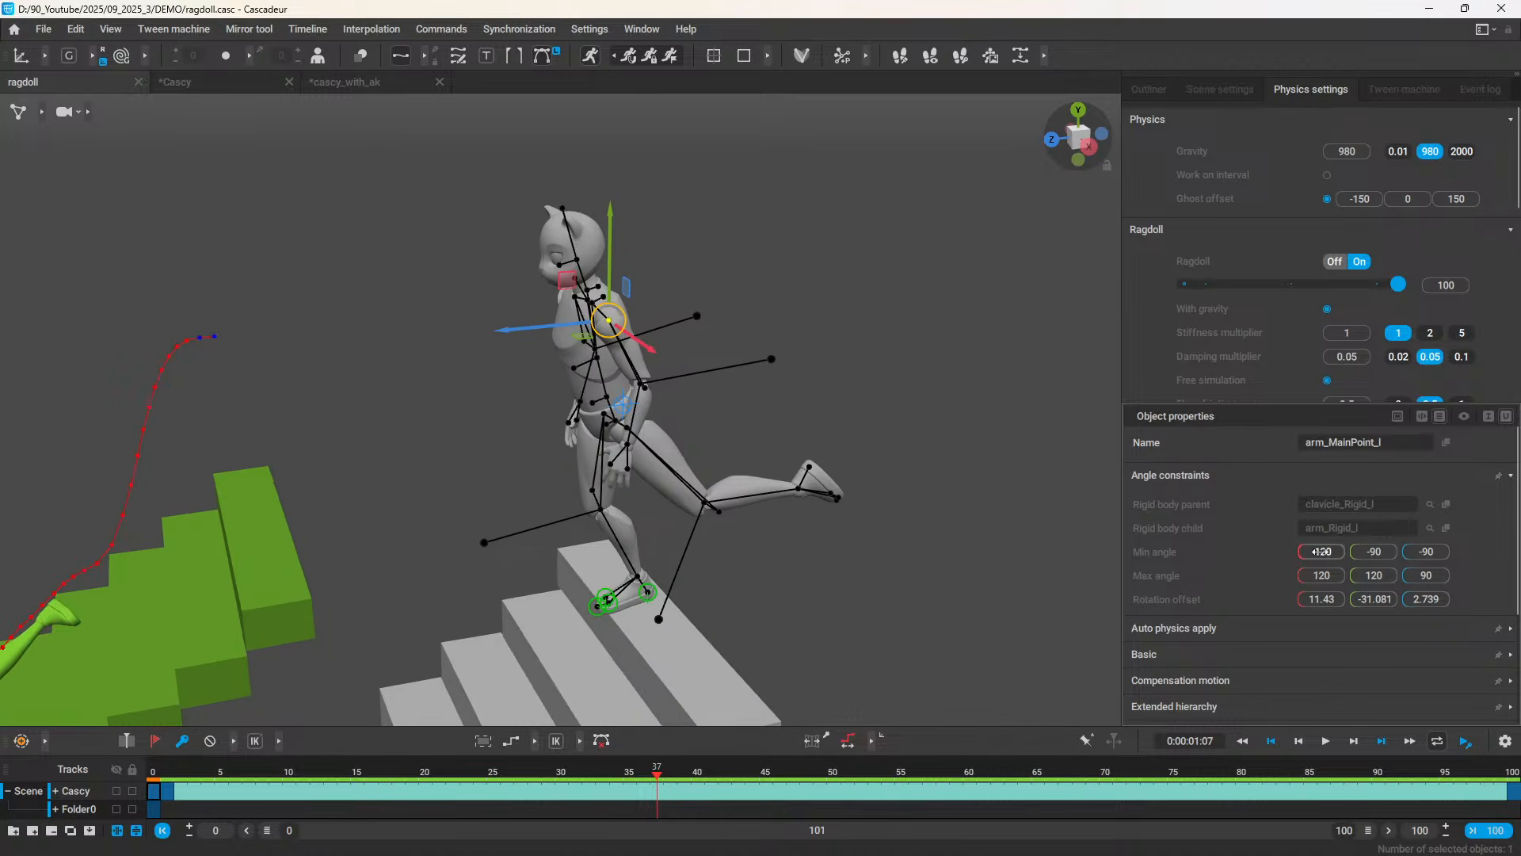
right_drag(905, 502, 910, 450)
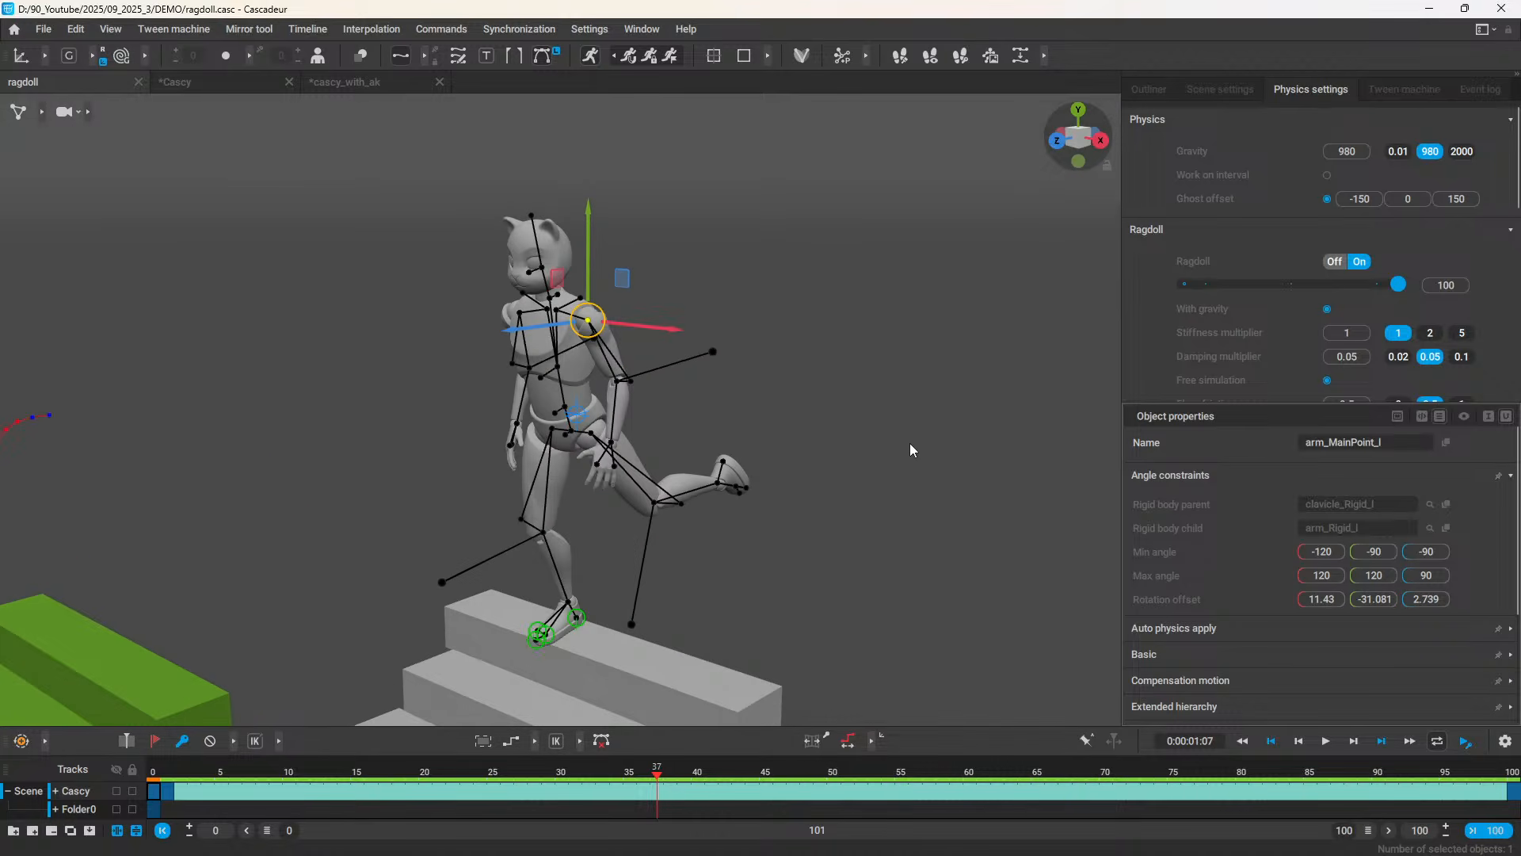
click(602, 30)
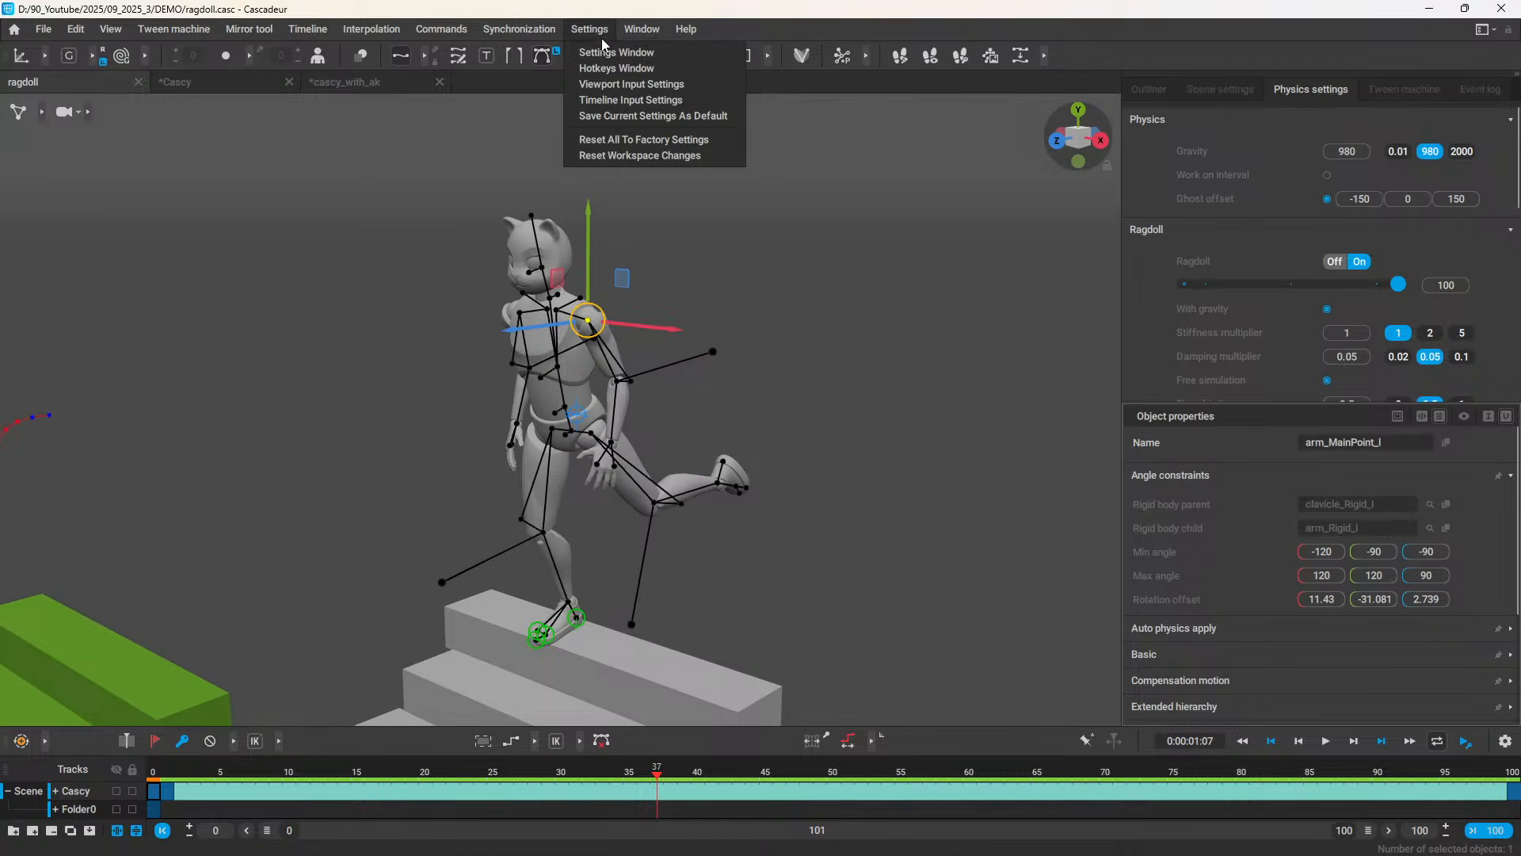
click(604, 52)
click(481, 235)
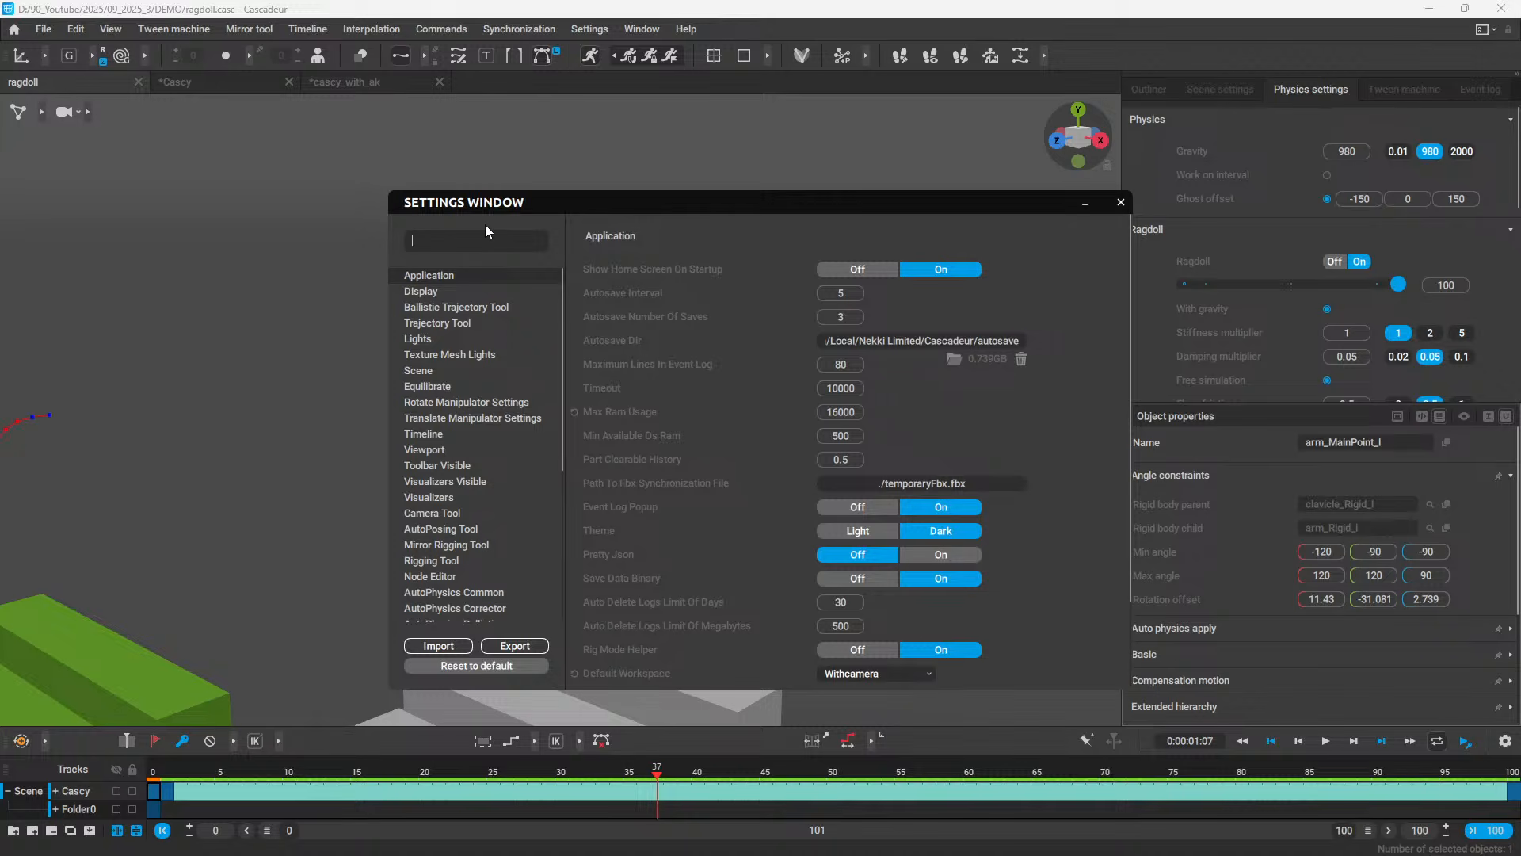
text(angle)
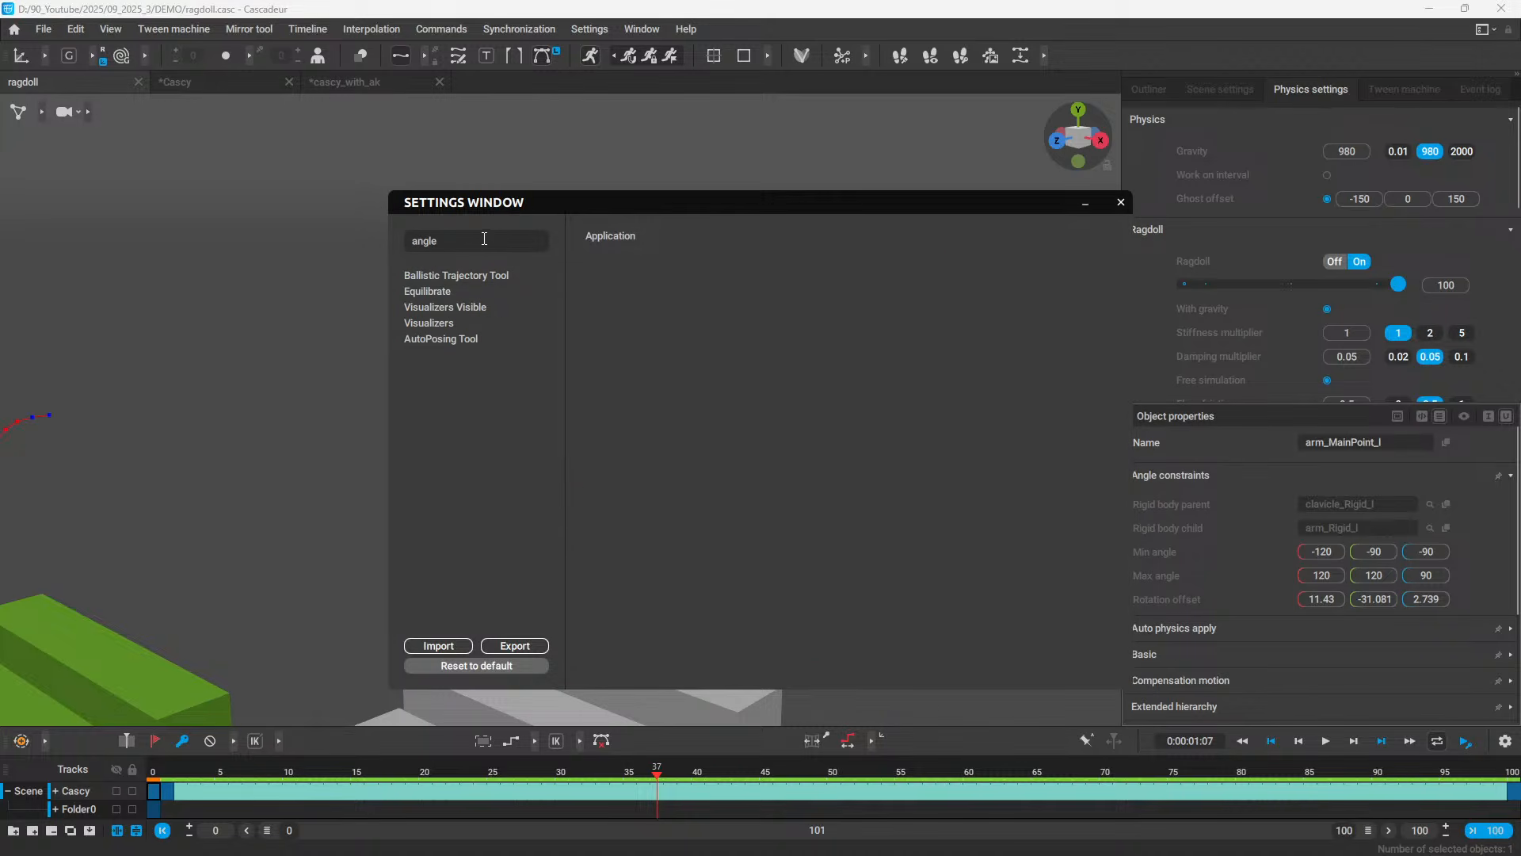
click(456, 309)
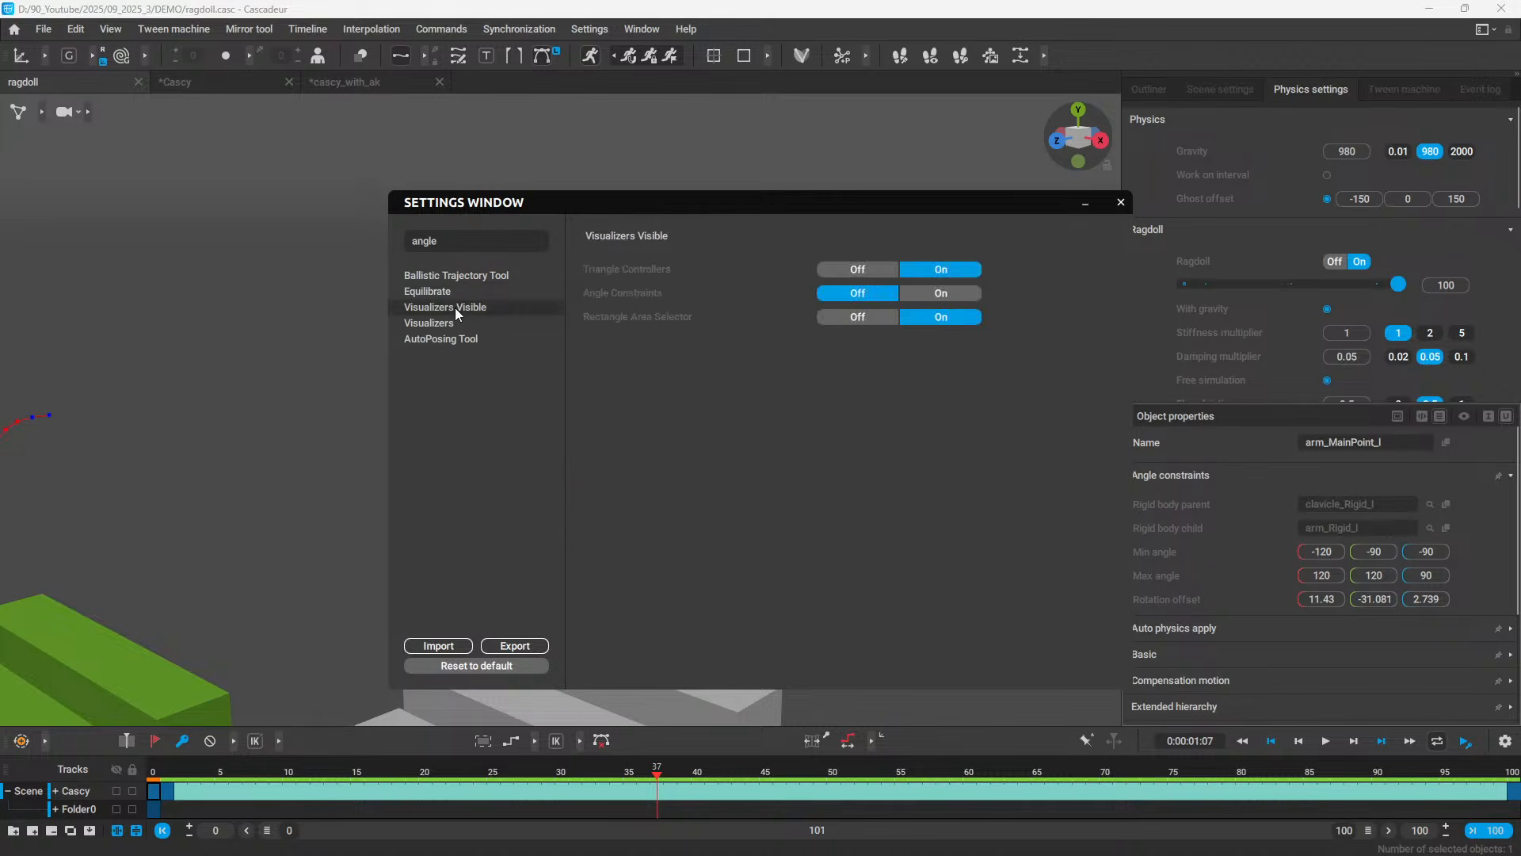
click(930, 293)
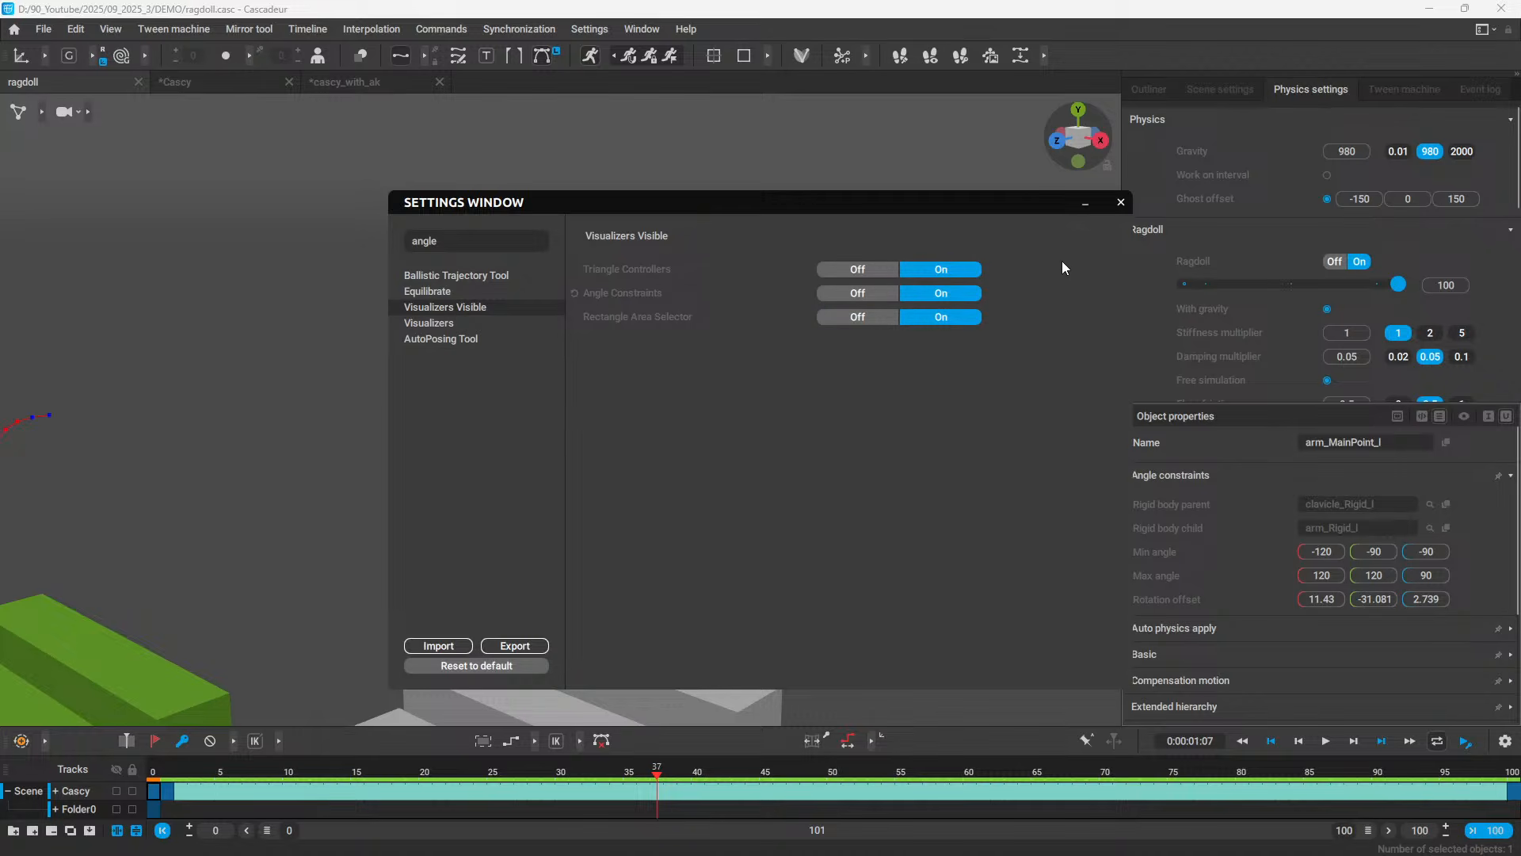
click(1120, 202)
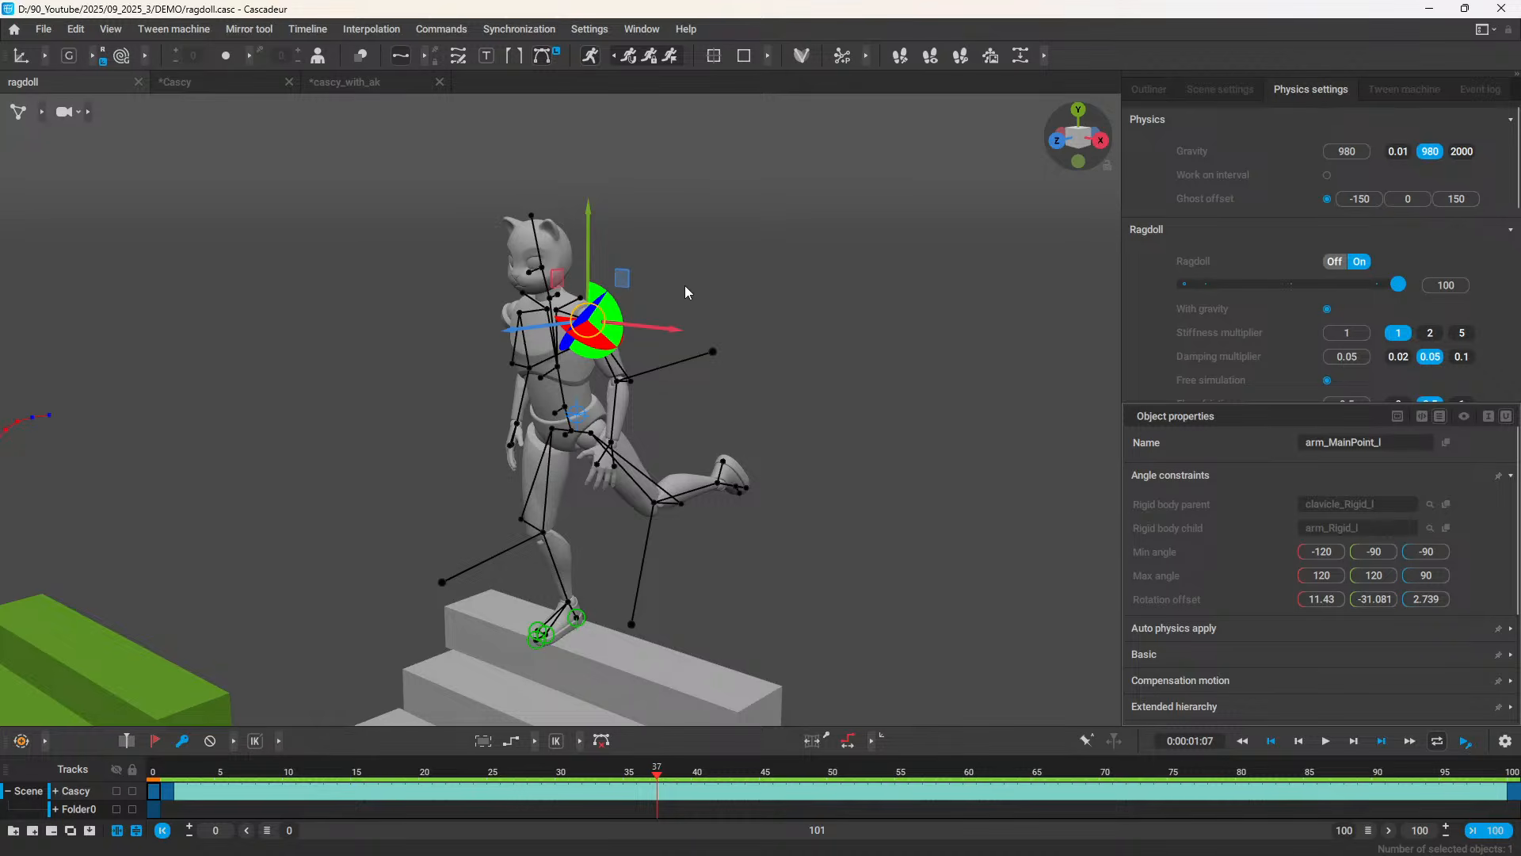
Step: Lower the left arm main point's Y max angle in steps to 31.1
right_drag(772, 288, 686, 338)
scroll(662, 300, up, 3)
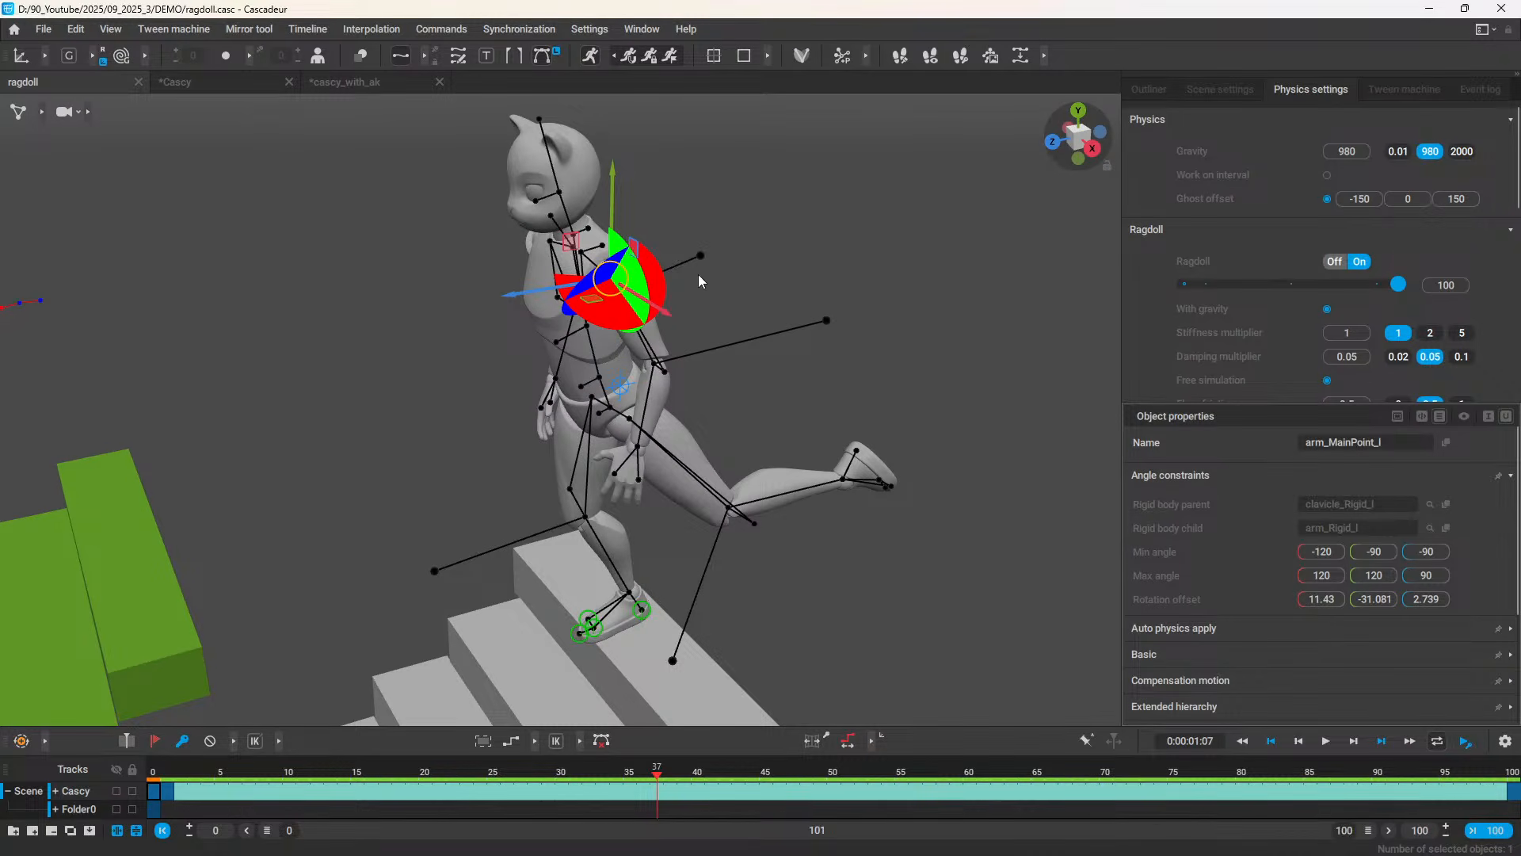
right_drag(747, 192, 713, 283)
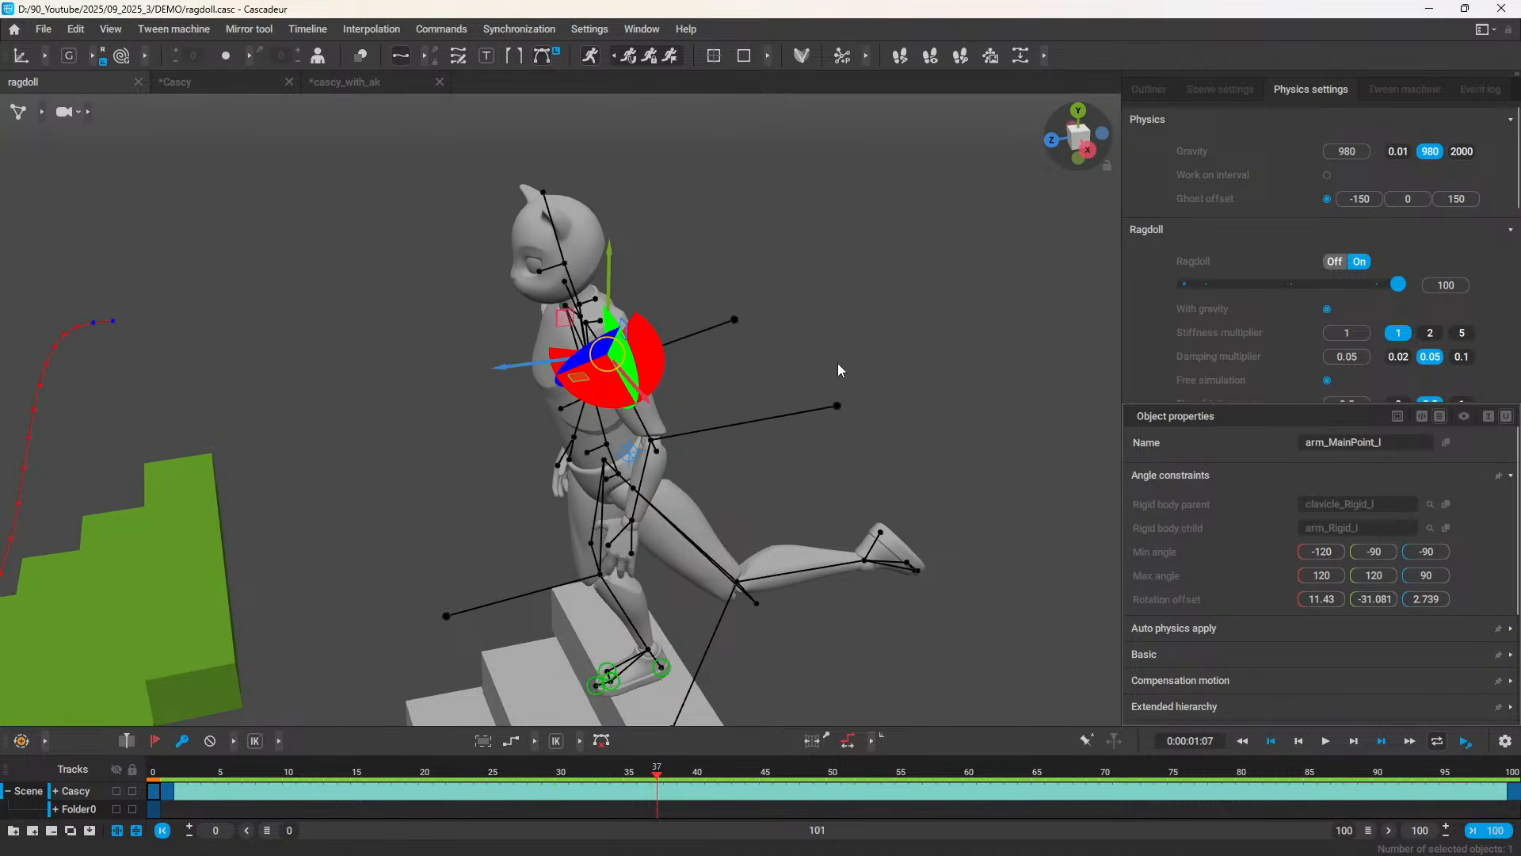
alt+drag(824, 355, 970, 287)
scroll(708, 418, up, 3)
alt+middle_drag(739, 360, 779, 344)
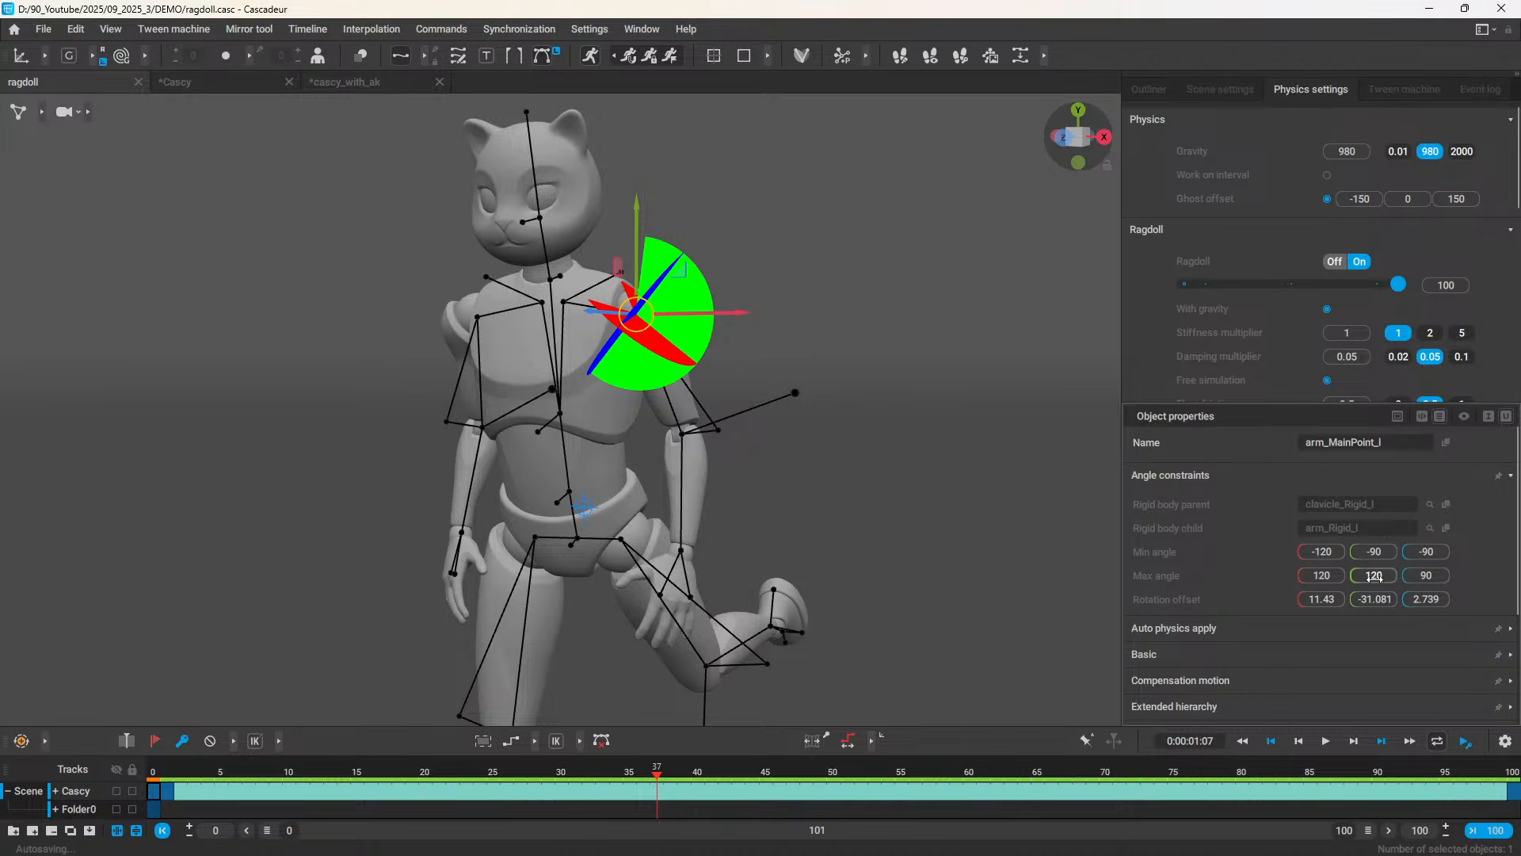
drag(1375, 577, 1215, 587)
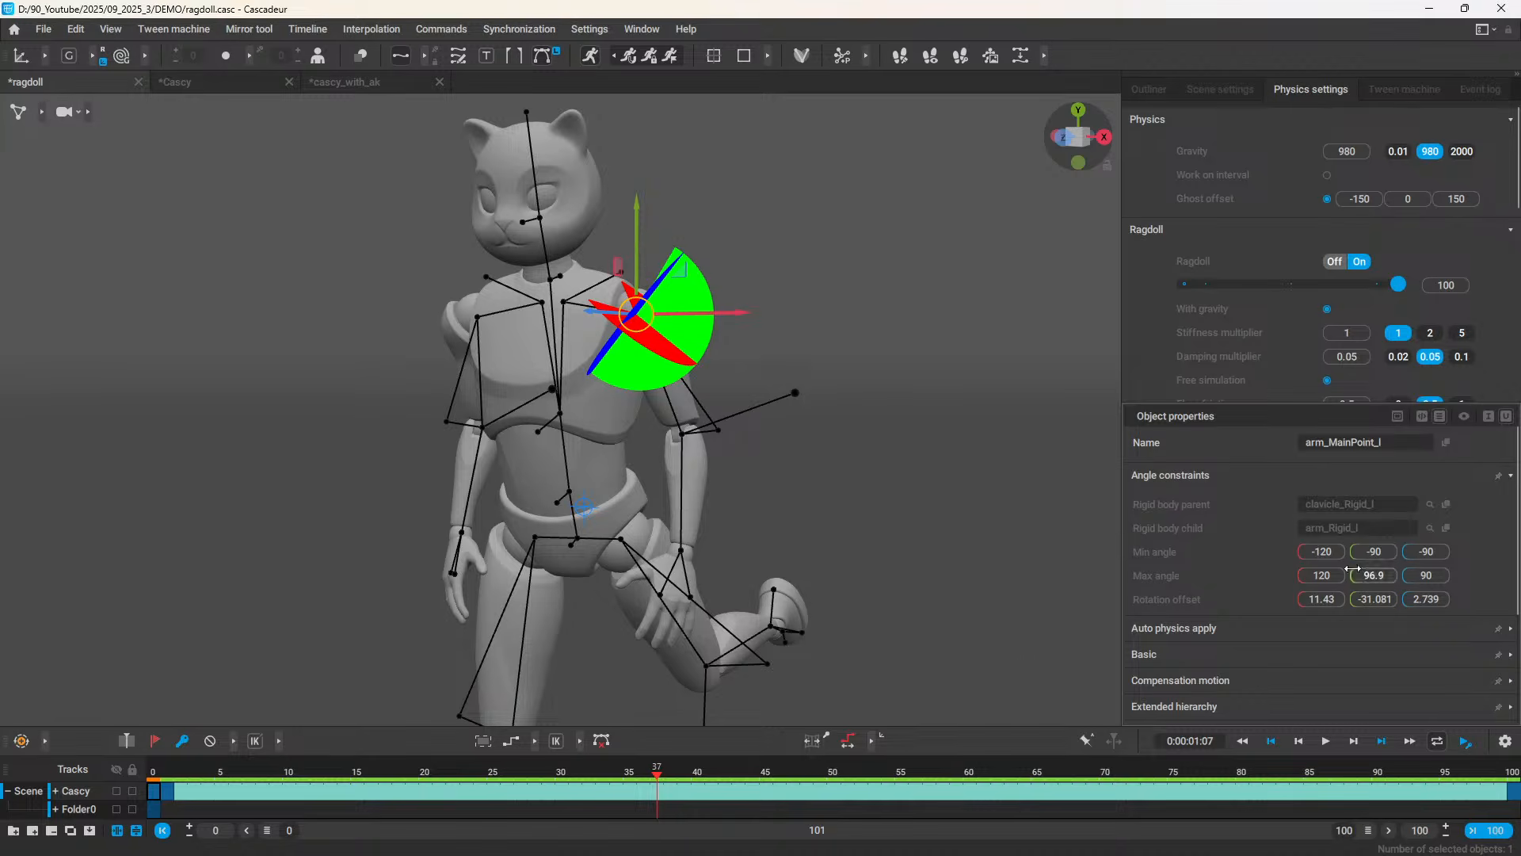
drag(1360, 576, 1145, 576)
scroll(818, 439, up, 2)
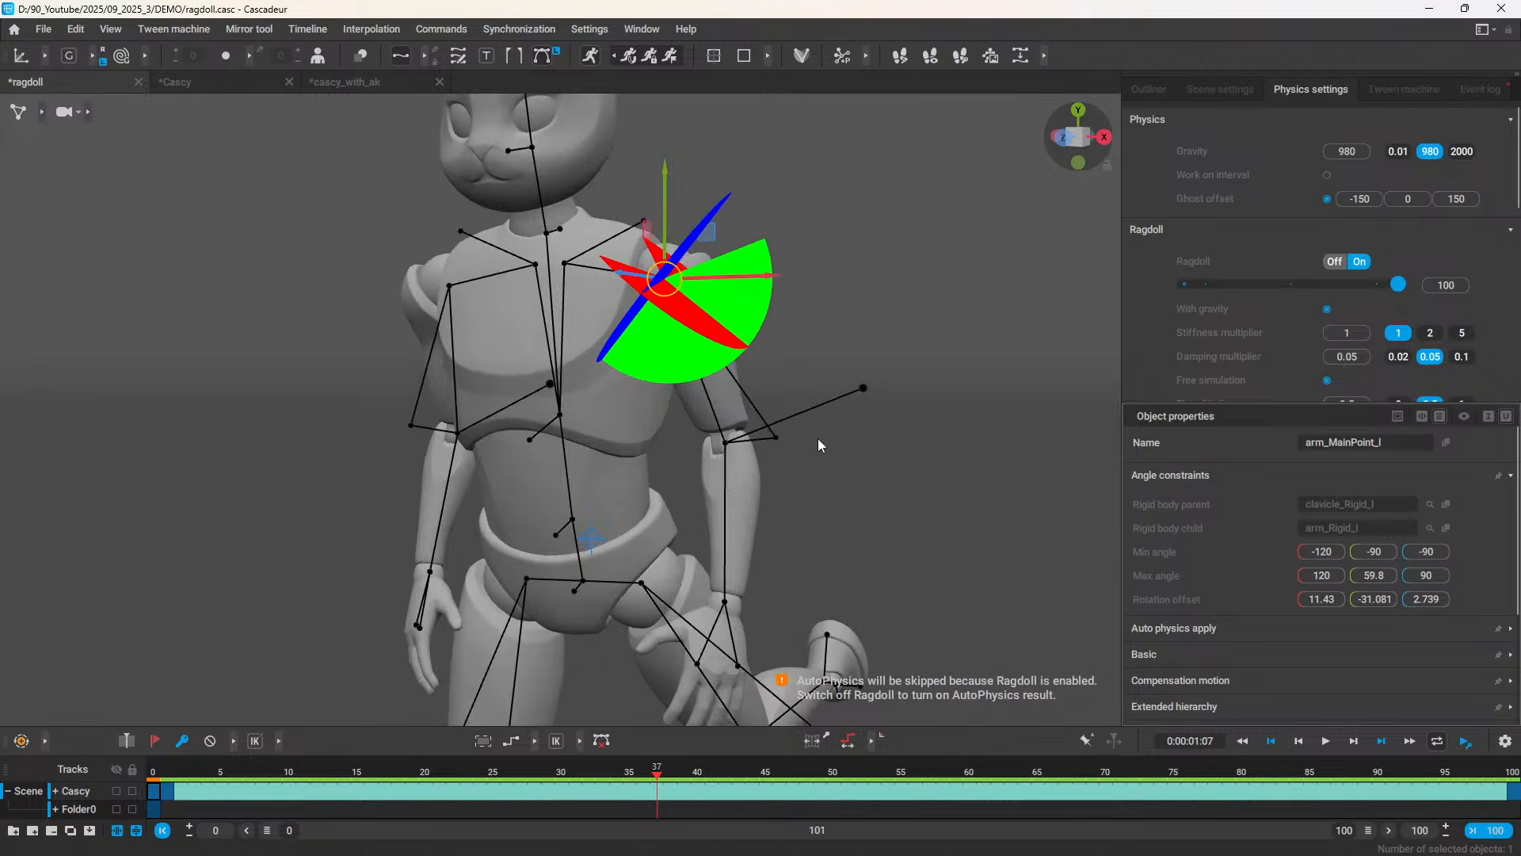
drag(1365, 575, 1141, 571)
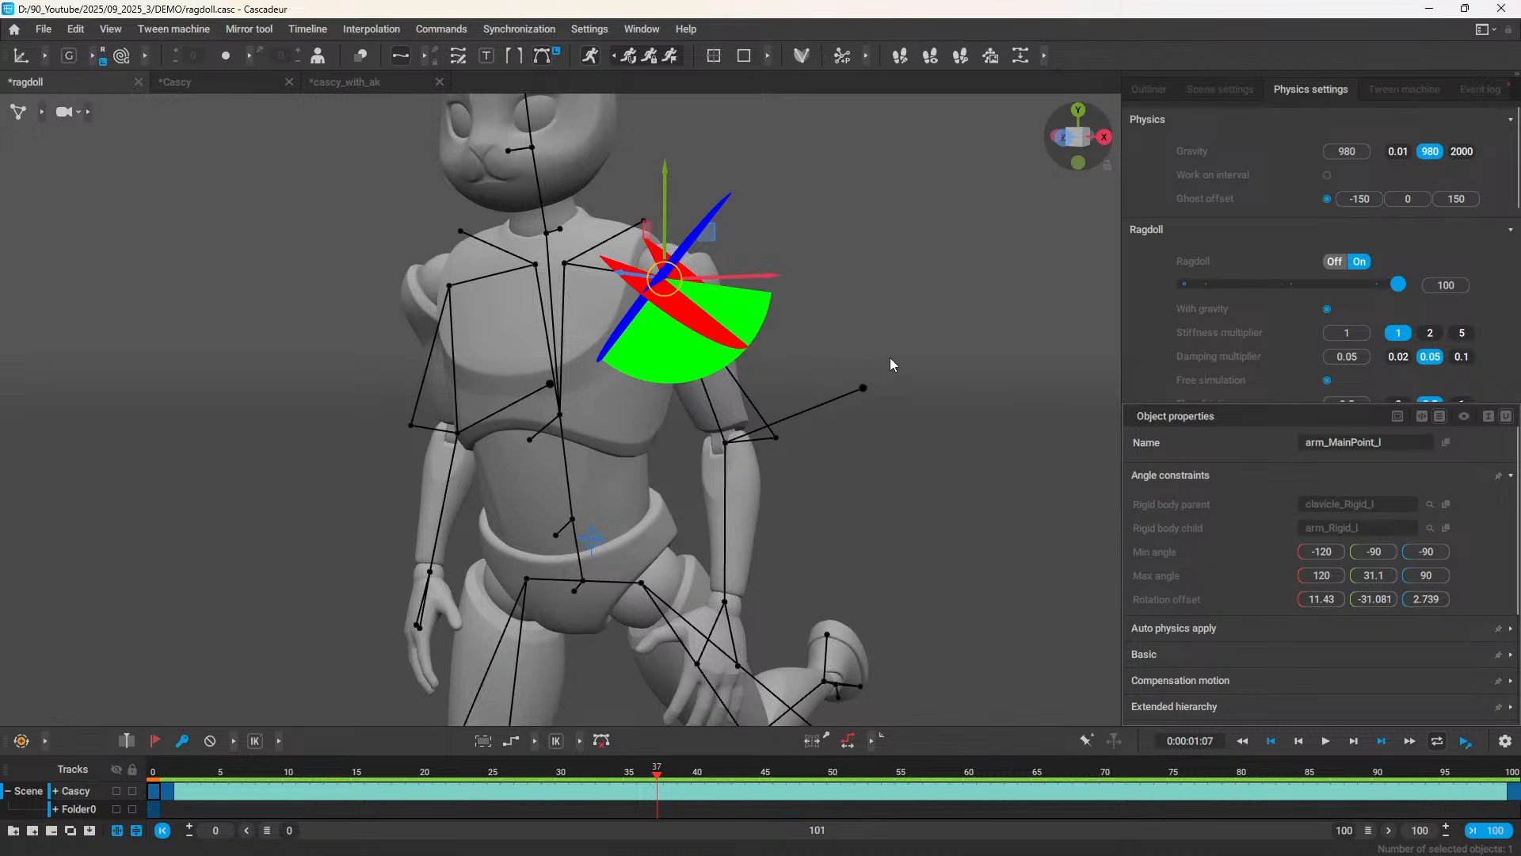
Step: Examine the green ragdoll's arms and pose on the stairs at frame 37 and compare it with the standing rig
right_drag(915, 312, 514, 448)
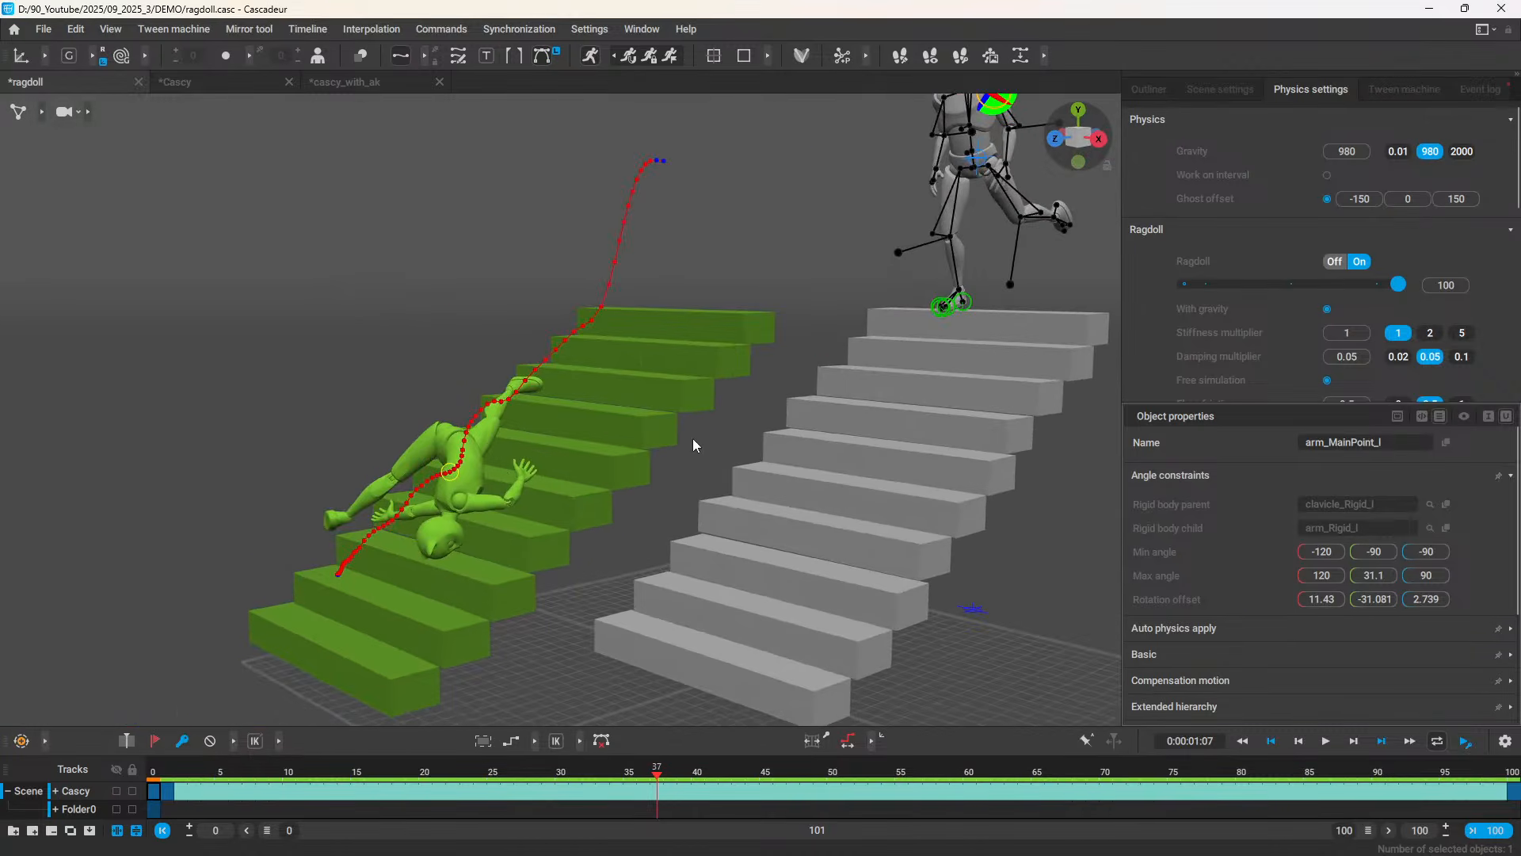
middle_drag(785, 374, 630, 547)
scroll(849, 387, up, 2)
alt+drag(948, 329, 859, 364)
middle_drag(621, 425, 927, 248)
scroll(668, 449, up, 3)
middle_drag(785, 450, 892, 363)
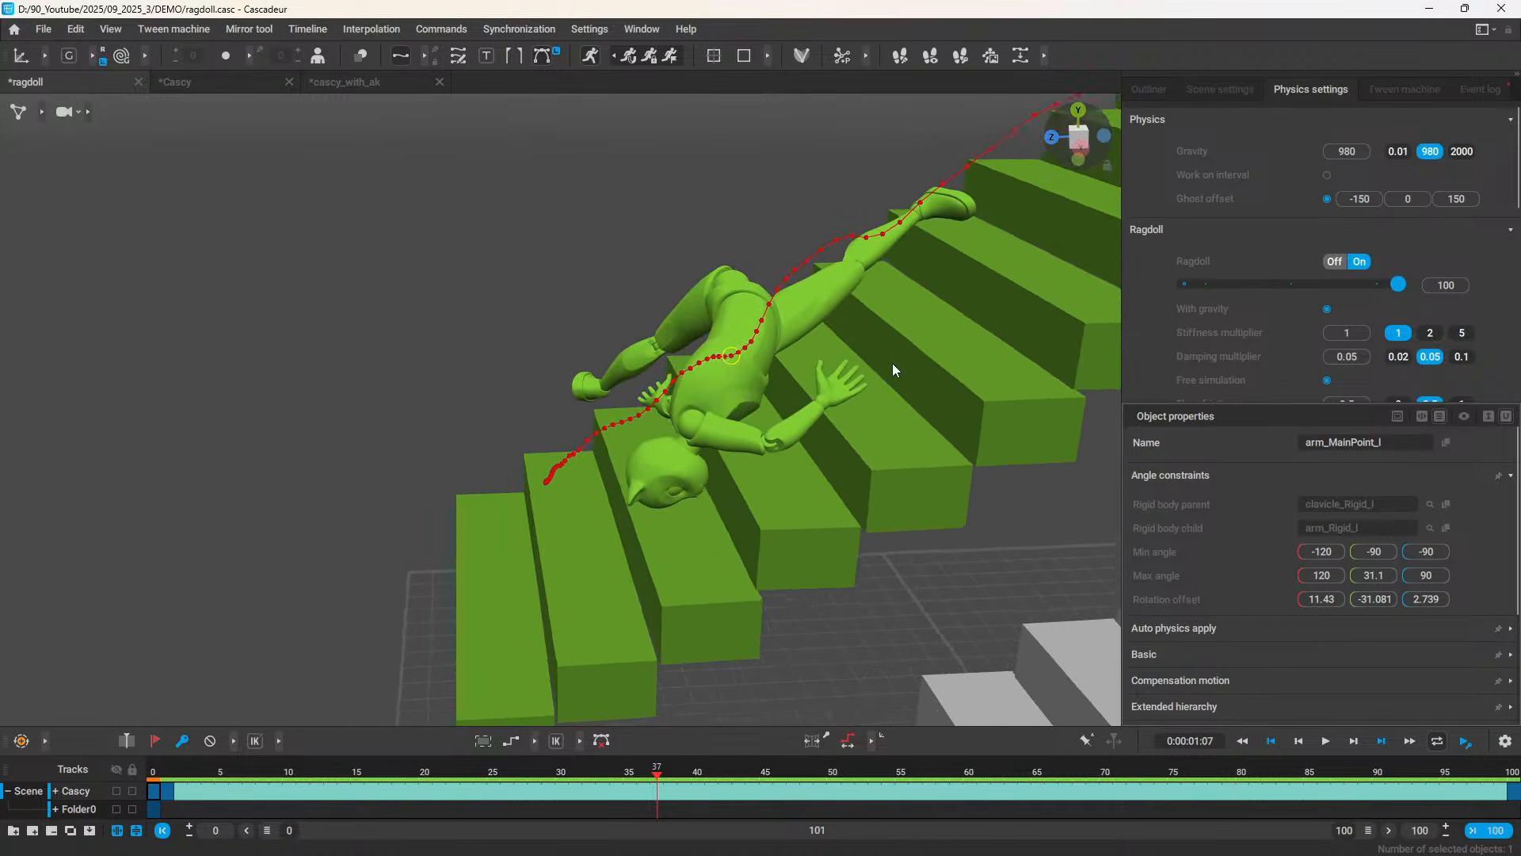
alt+drag(710, 411, 705, 364)
middle_drag(713, 352, 238, 374)
scroll(593, 335, down, 4)
middle_drag(917, 341, 489, 611)
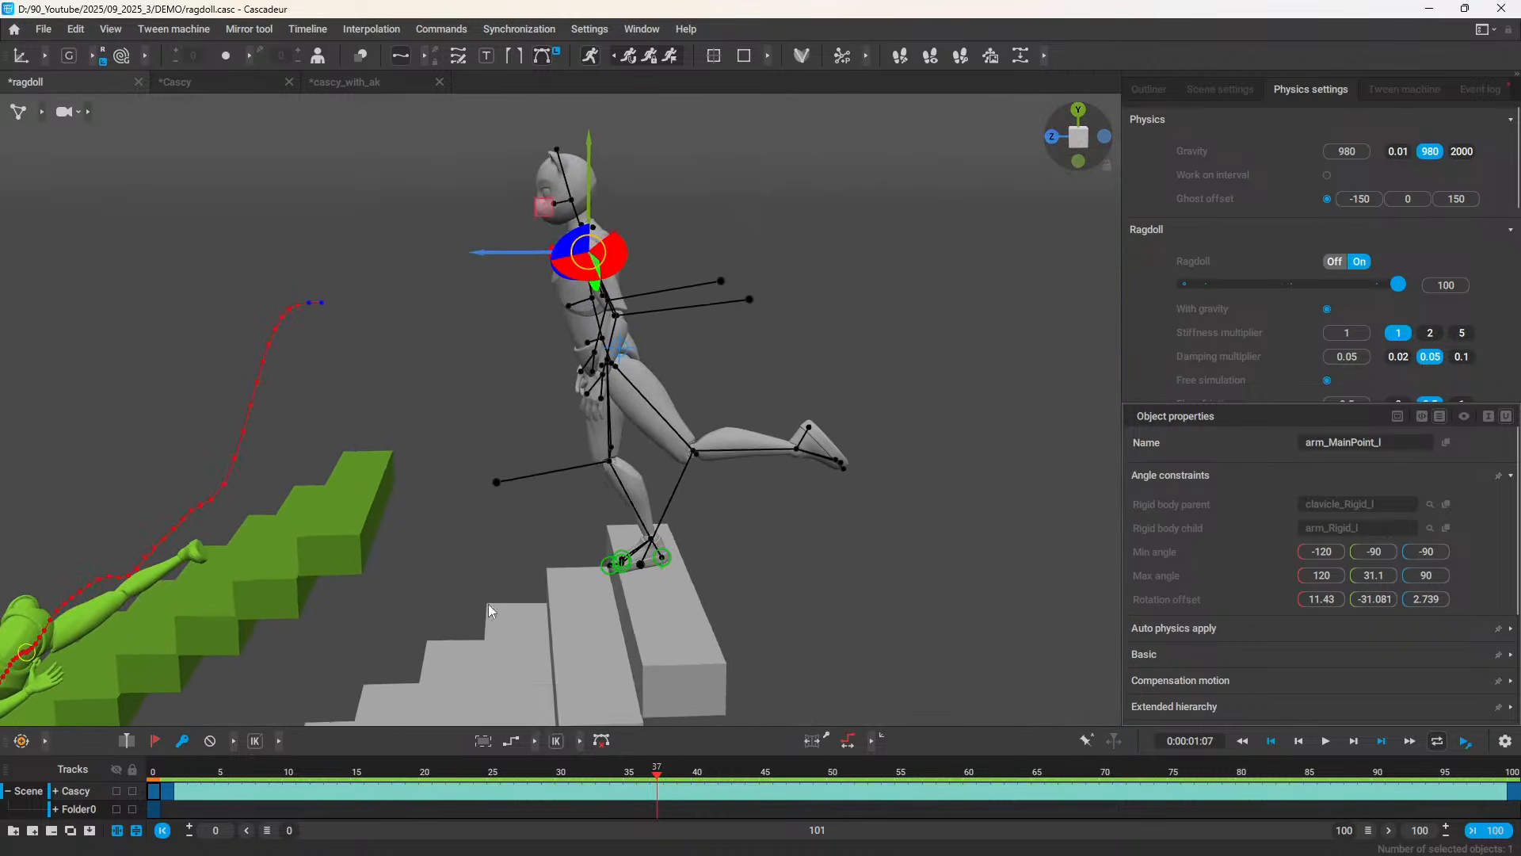
Step: Set the left arm main point's X min angle to -85.7 and its X max angle to 43.8
alt+drag(796, 412, 713, 503)
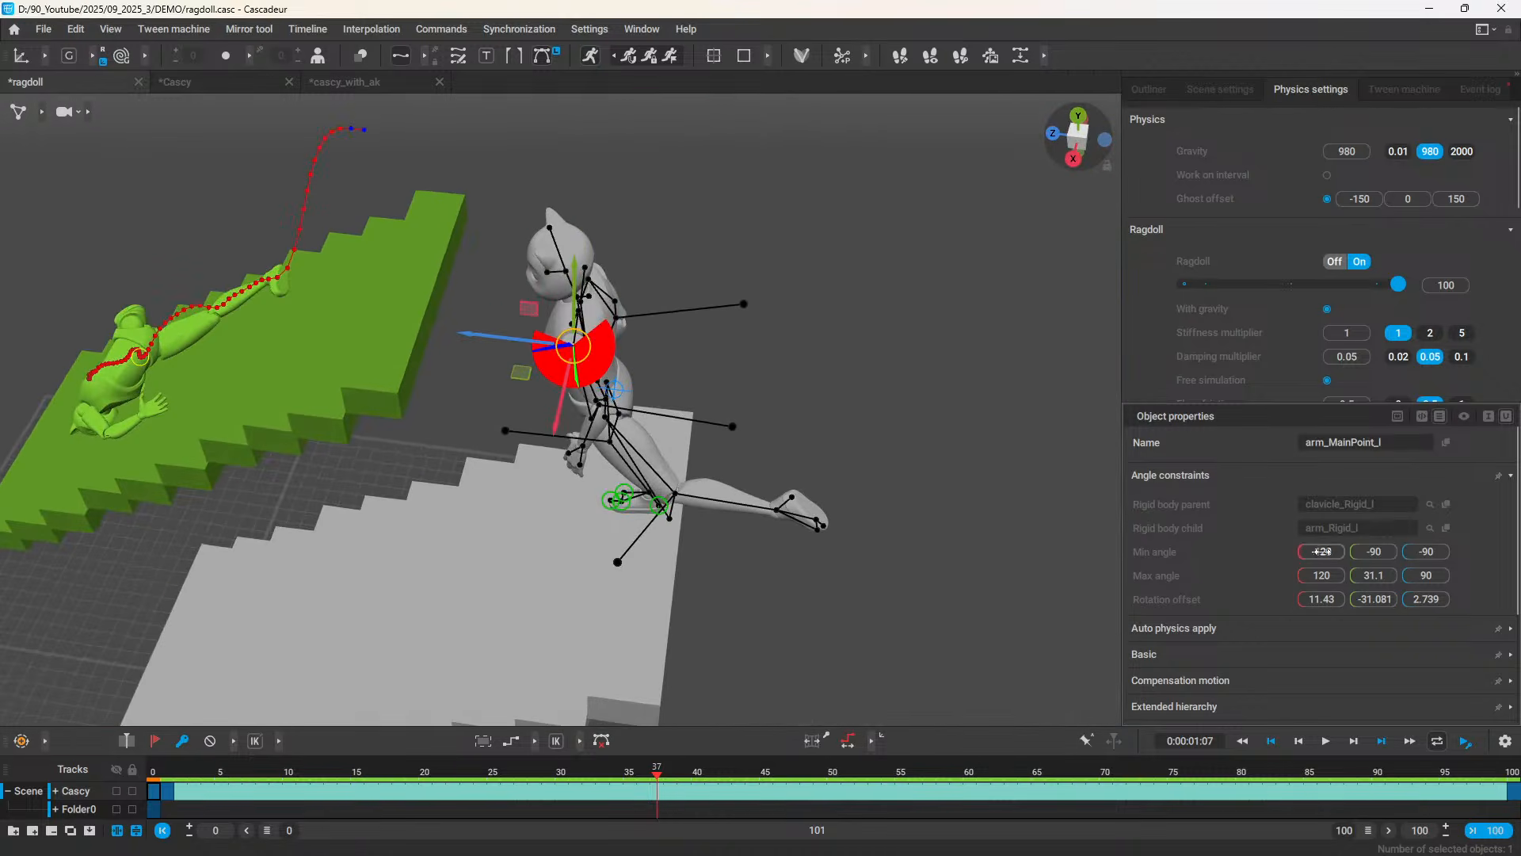
drag(1322, 551, 71, 577)
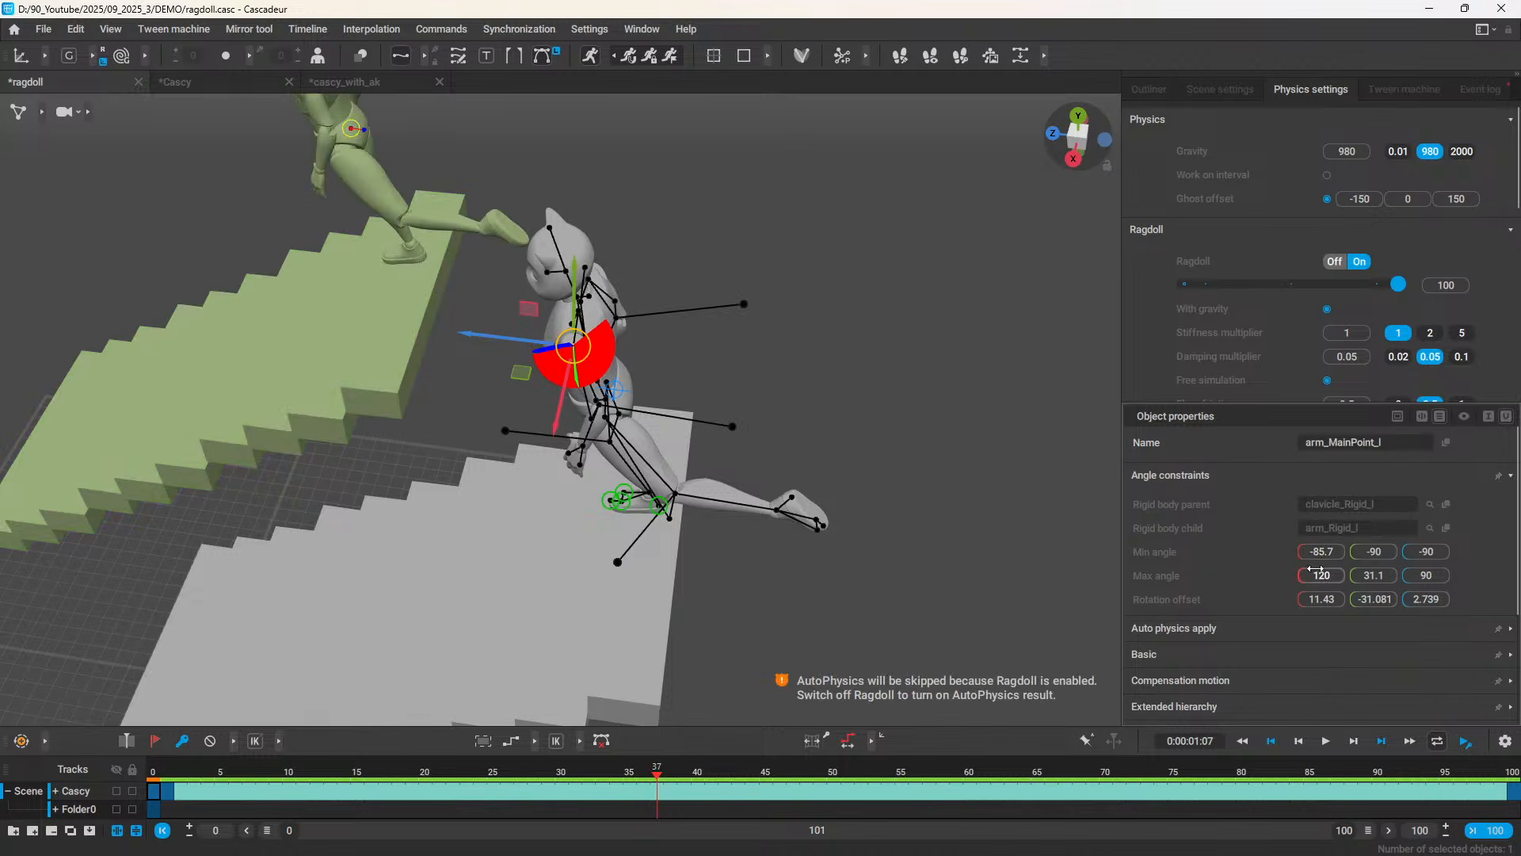
drag(1322, 575, 782, 565)
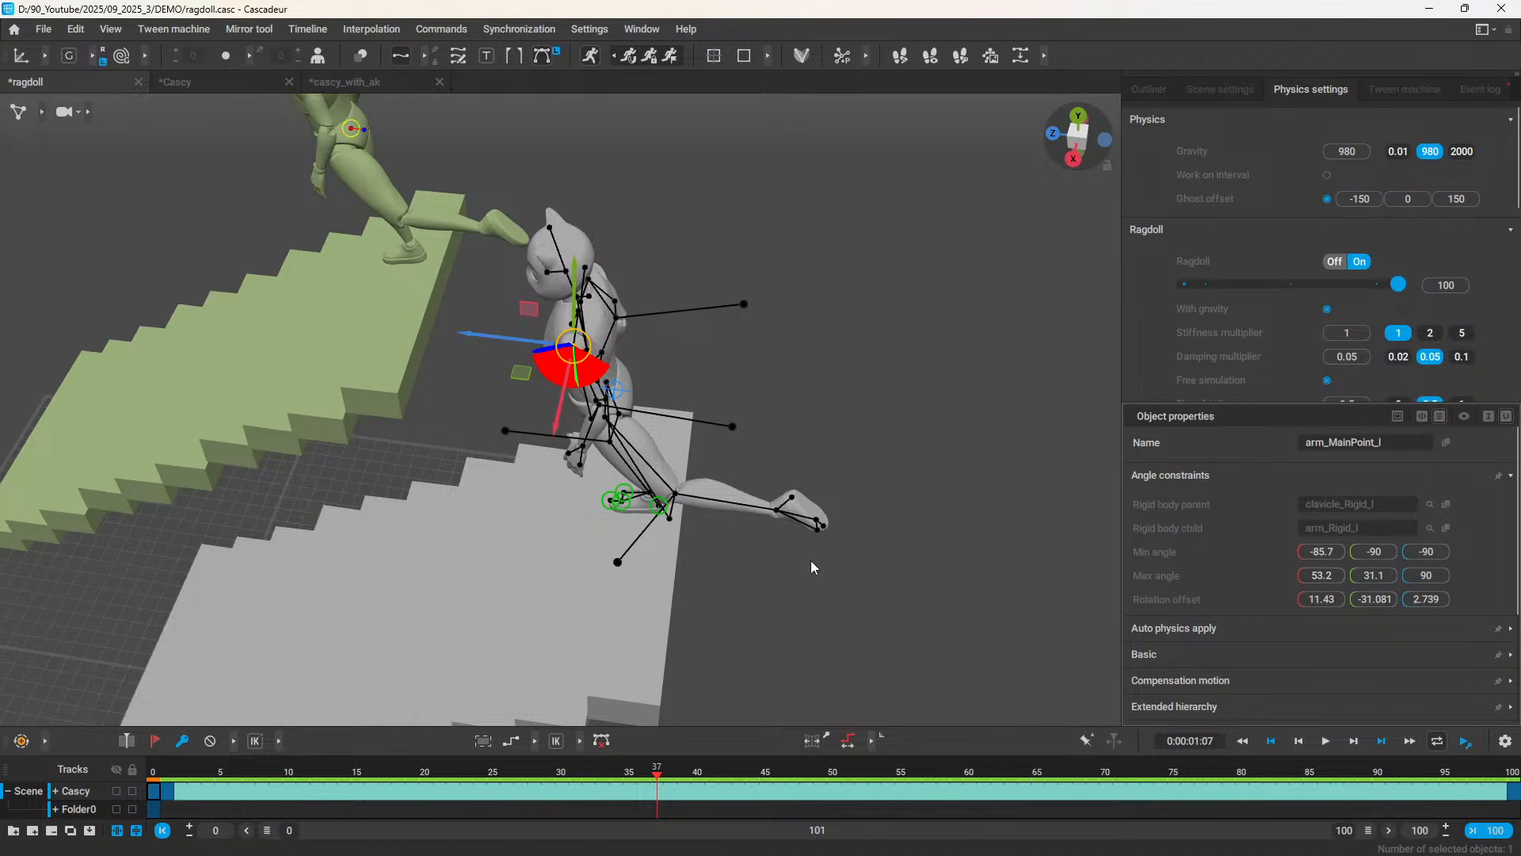
drag(1322, 576, 1246, 574)
scroll(670, 444, up, 5)
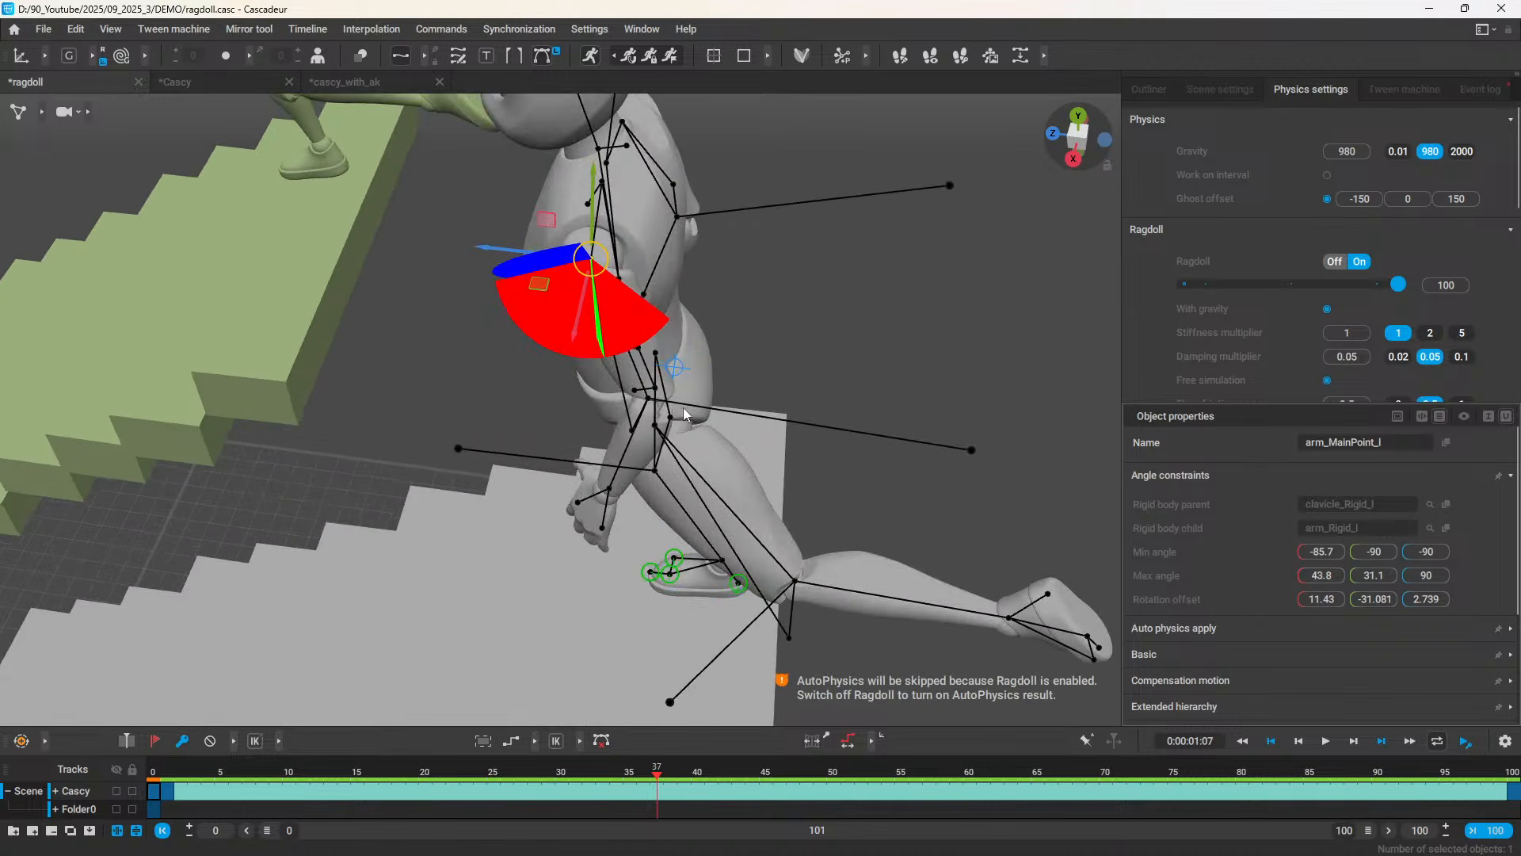
scroll(471, 485, down, 4)
alt+drag(475, 497, 675, 467)
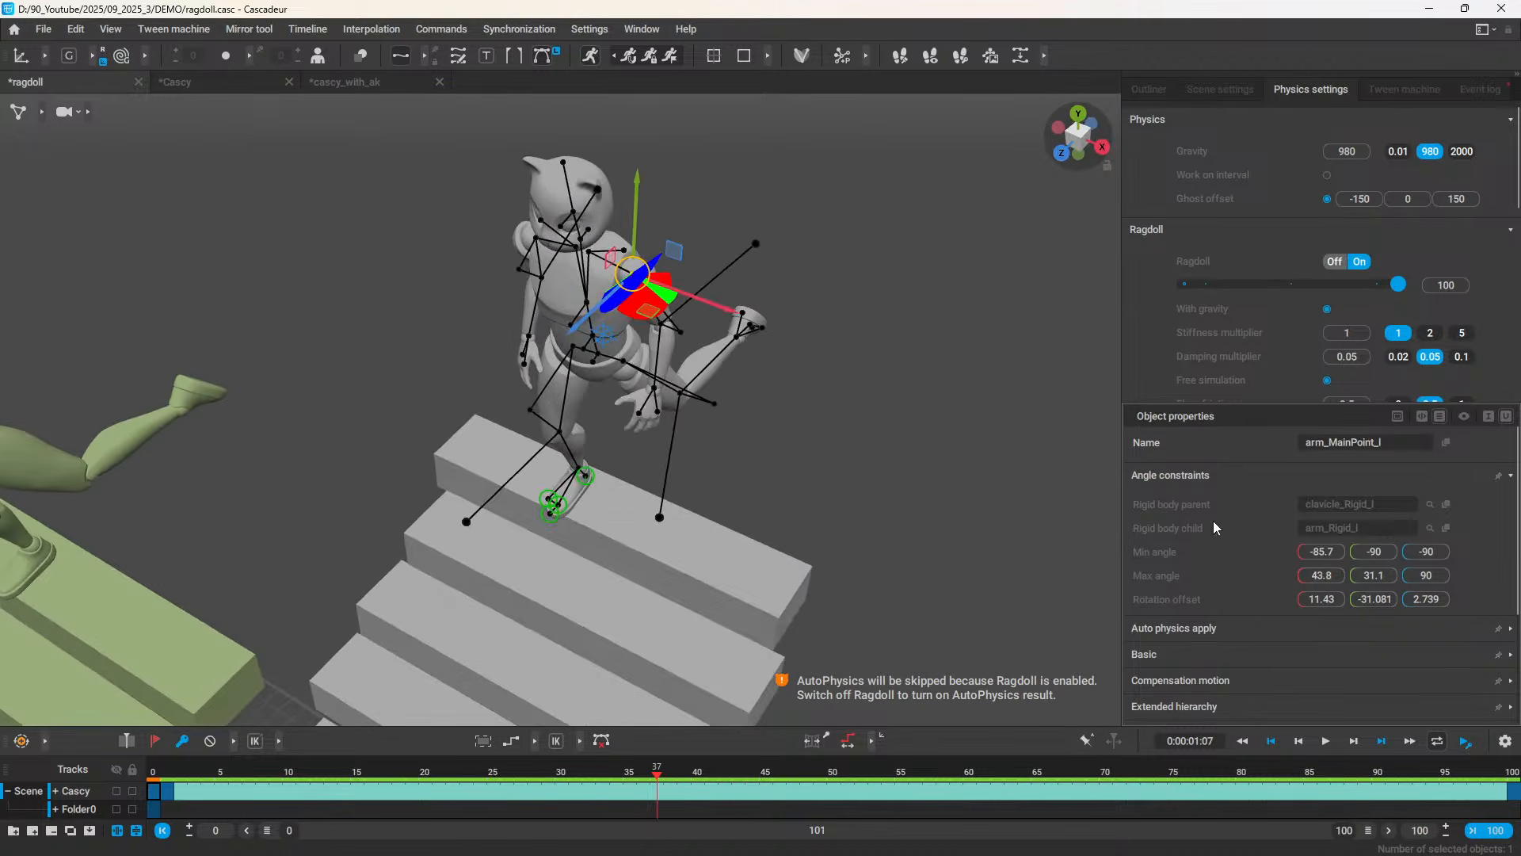
Step: Set the left arm main point's X min angle to -120 and view the recalculated fall
click(1324, 549)
text(-12)
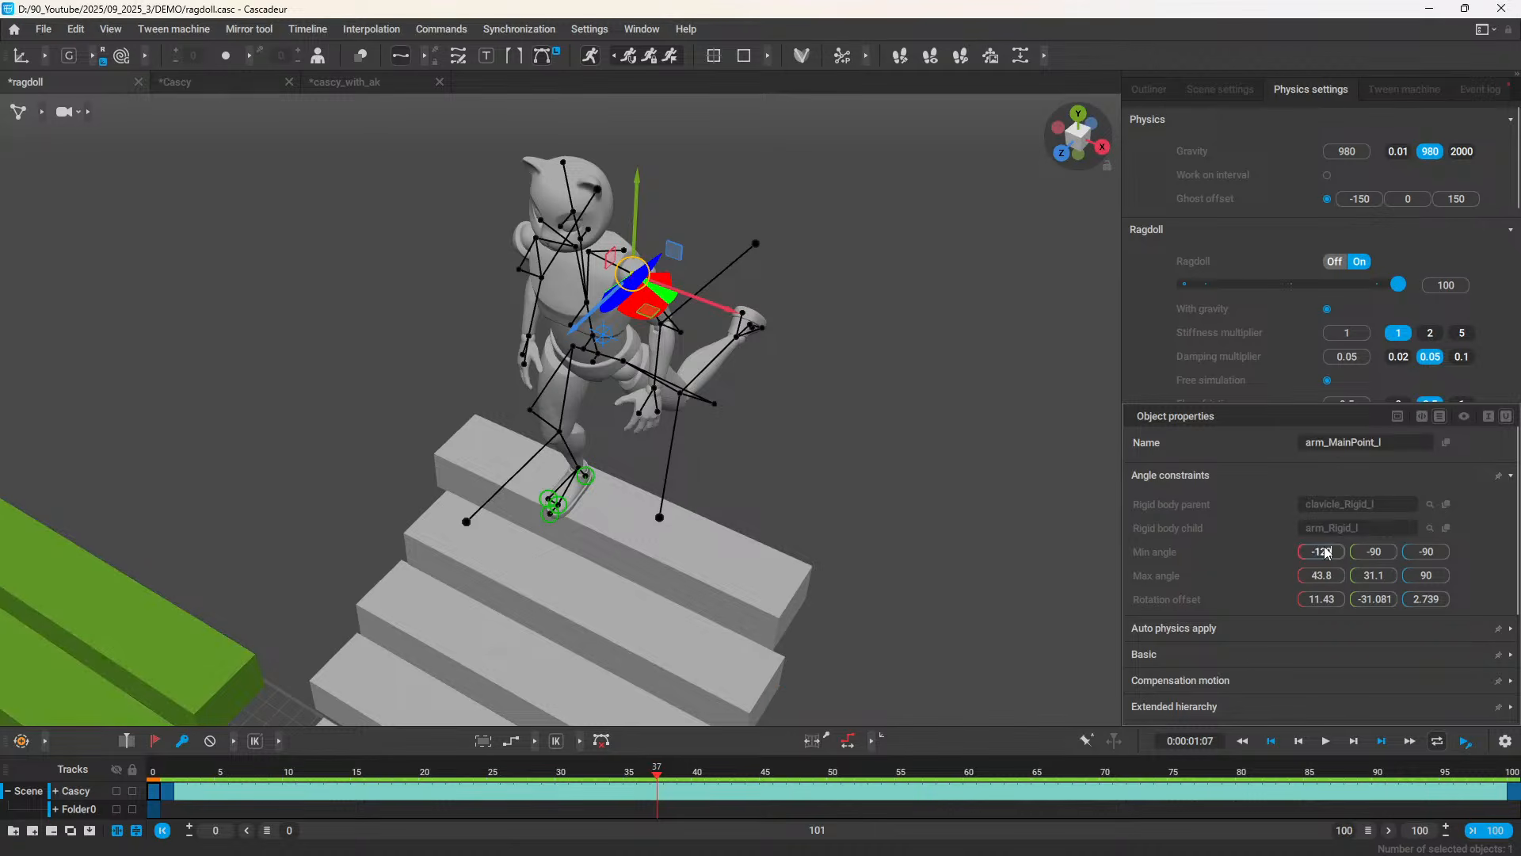
key(Return)
scroll(444, 483, down, 4)
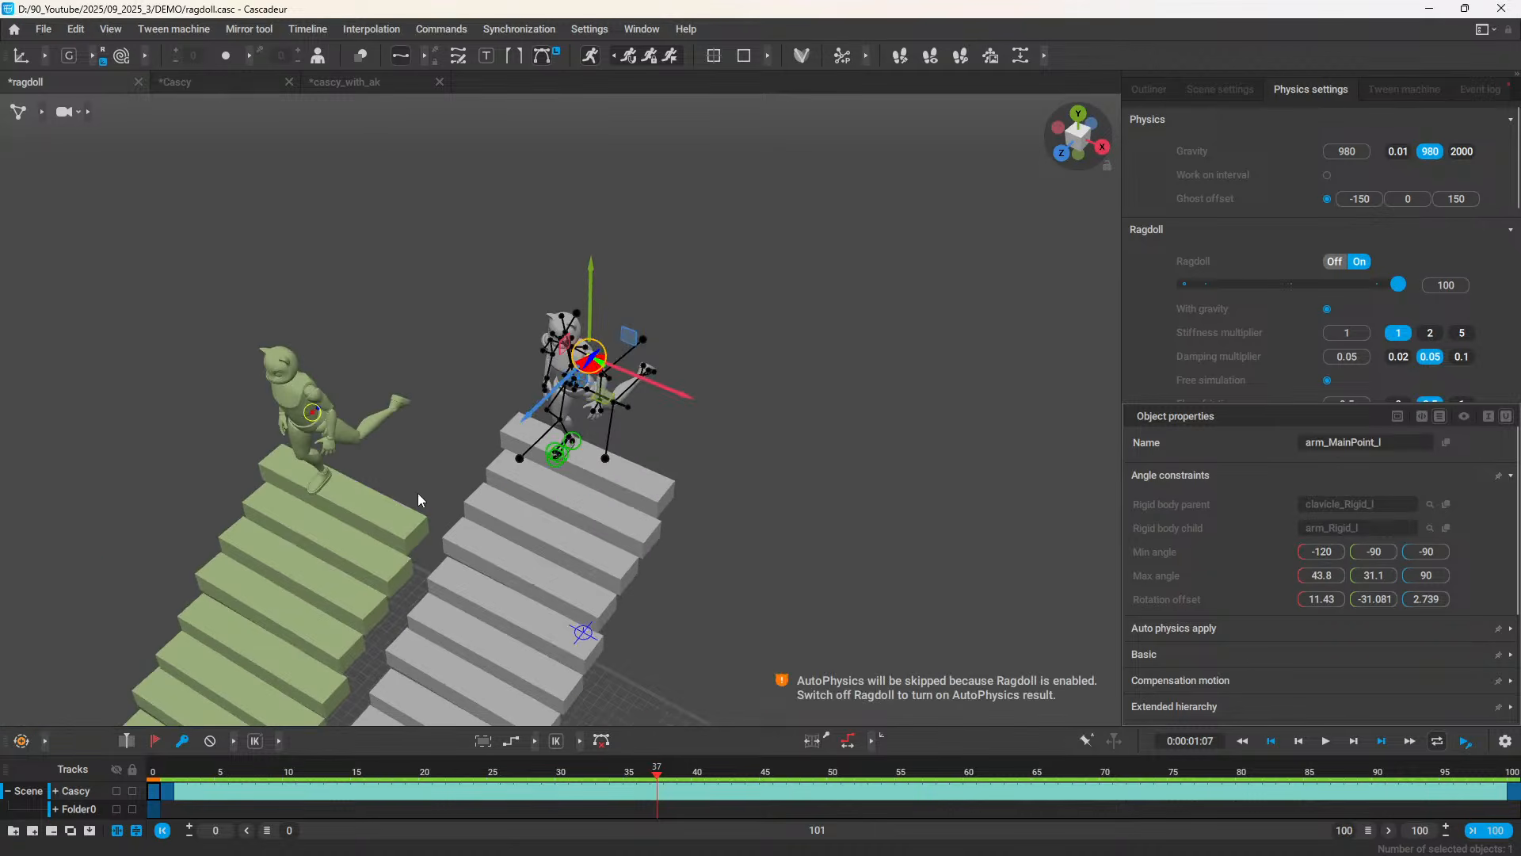
alt+middle_drag(417, 496, 685, 227)
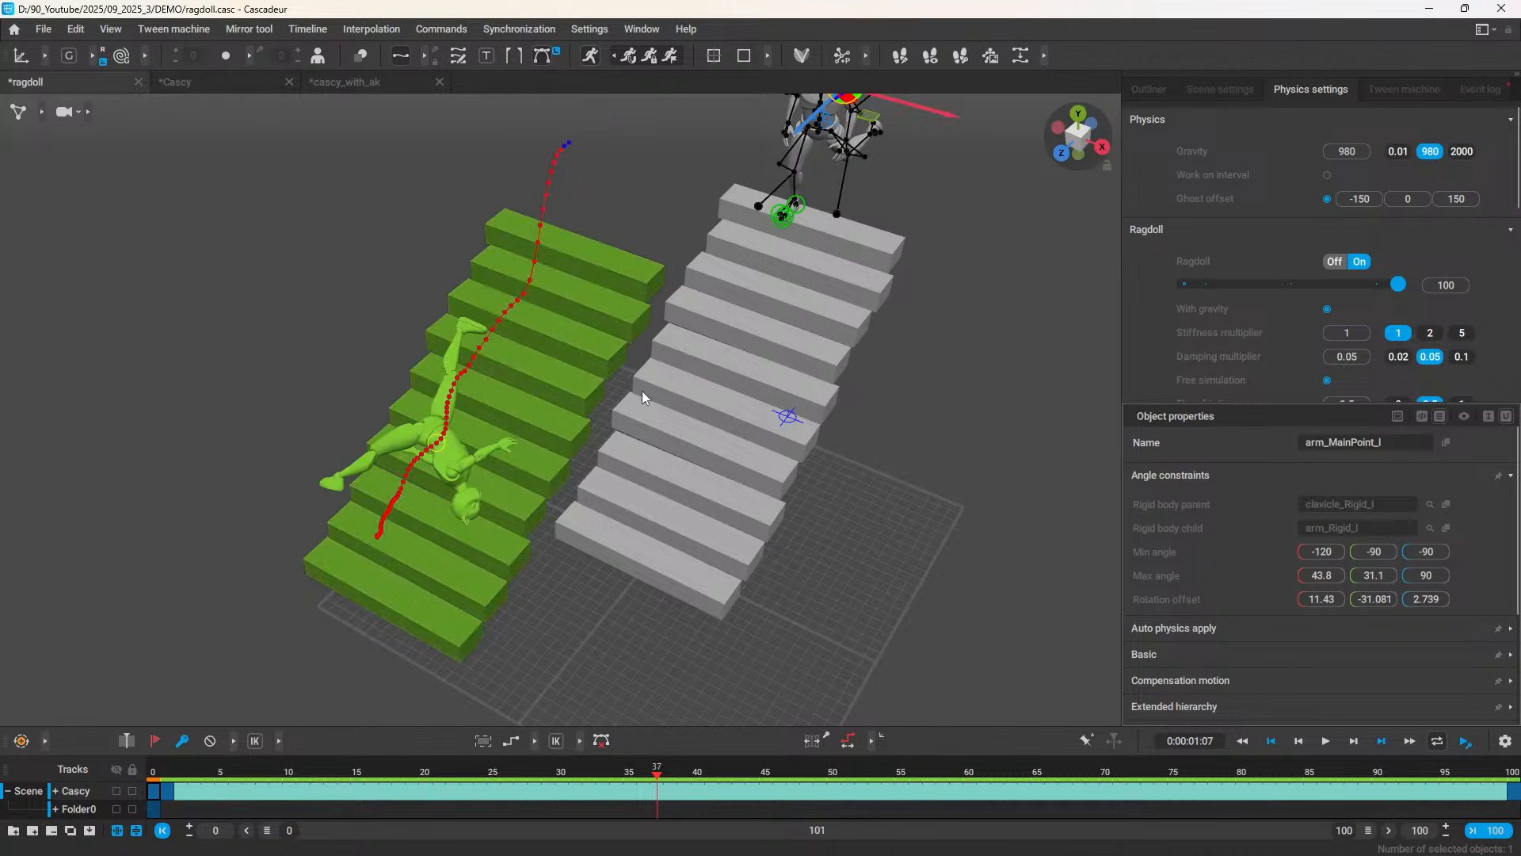
alt+drag(539, 410, 481, 705)
scroll(815, 319, down, 5)
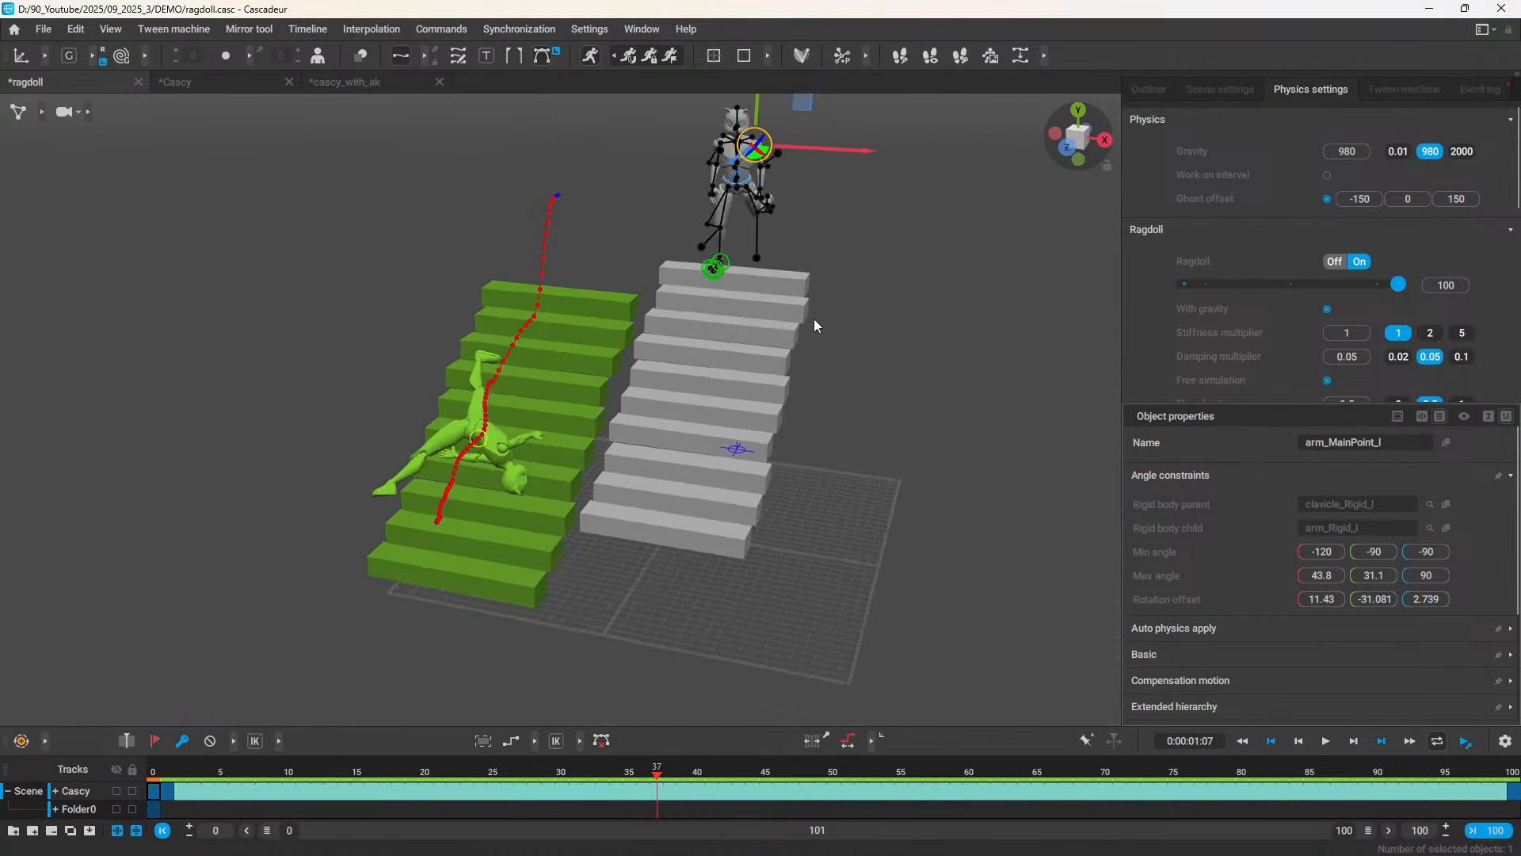
Step: Box-select the standing rig's points to examine the angle constraint visualizers on its joints
alt+middle_drag(815, 319, 581, 518)
scroll(820, 450, up, 5)
scroll(819, 449, up, 4)
alt+middle_drag(920, 426, 856, 283)
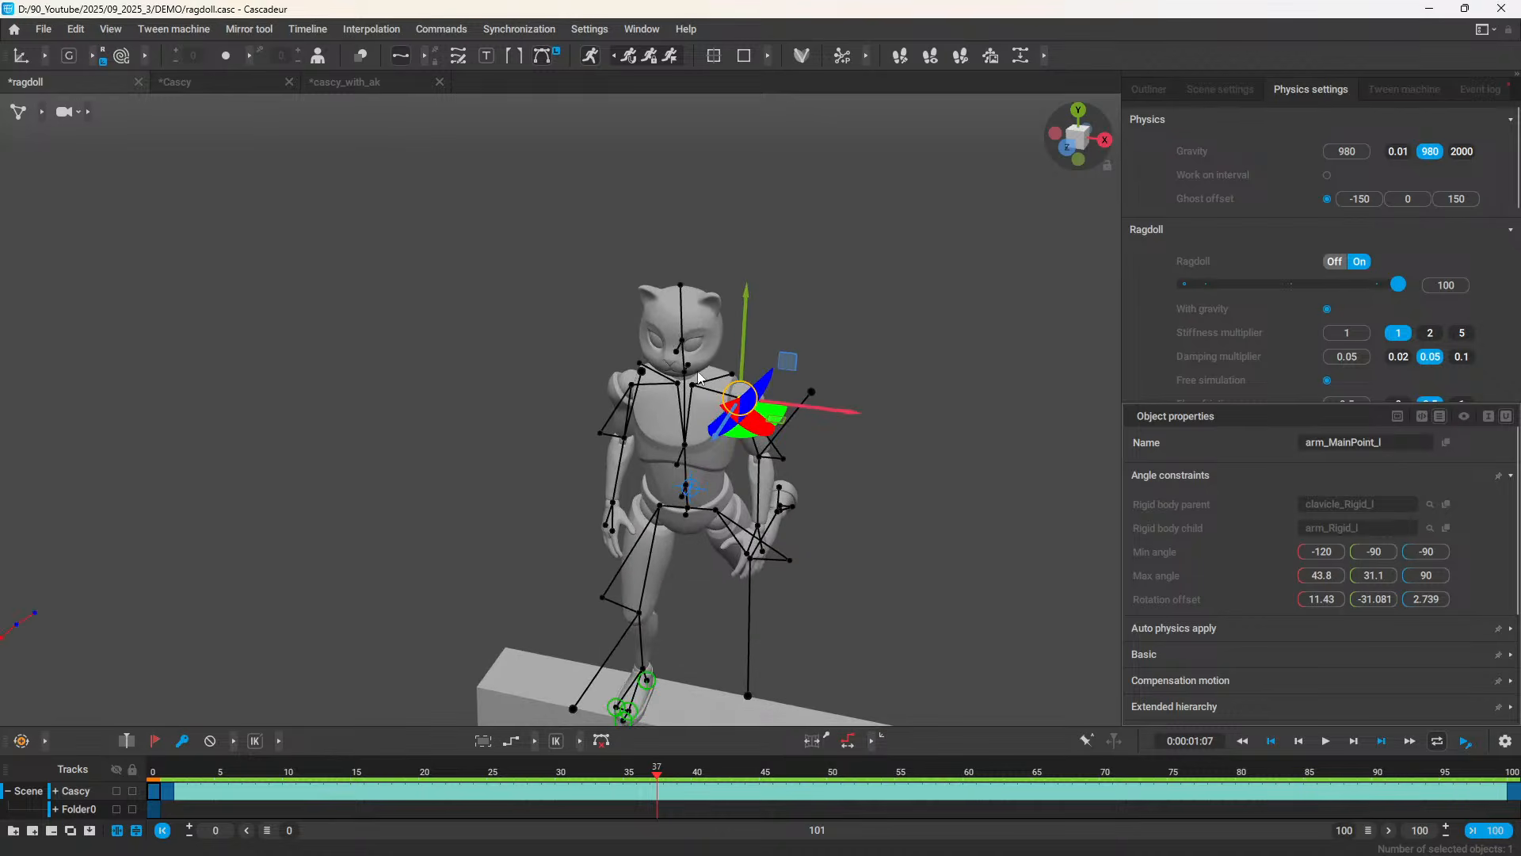
click(696, 383)
scroll(486, 322, down, 3)
drag(486, 322, 927, 650)
alt+drag(819, 525, 795, 244)
scroll(728, 393, up, 4)
Step: Select the rig's left thigh main point to show its angle constraints
alt+drag(729, 400, 702, 496)
scroll(808, 339, up, 4)
alt+drag(808, 340, 744, 435)
click(886, 410)
alt+drag(886, 411, 767, 344)
click(861, 242)
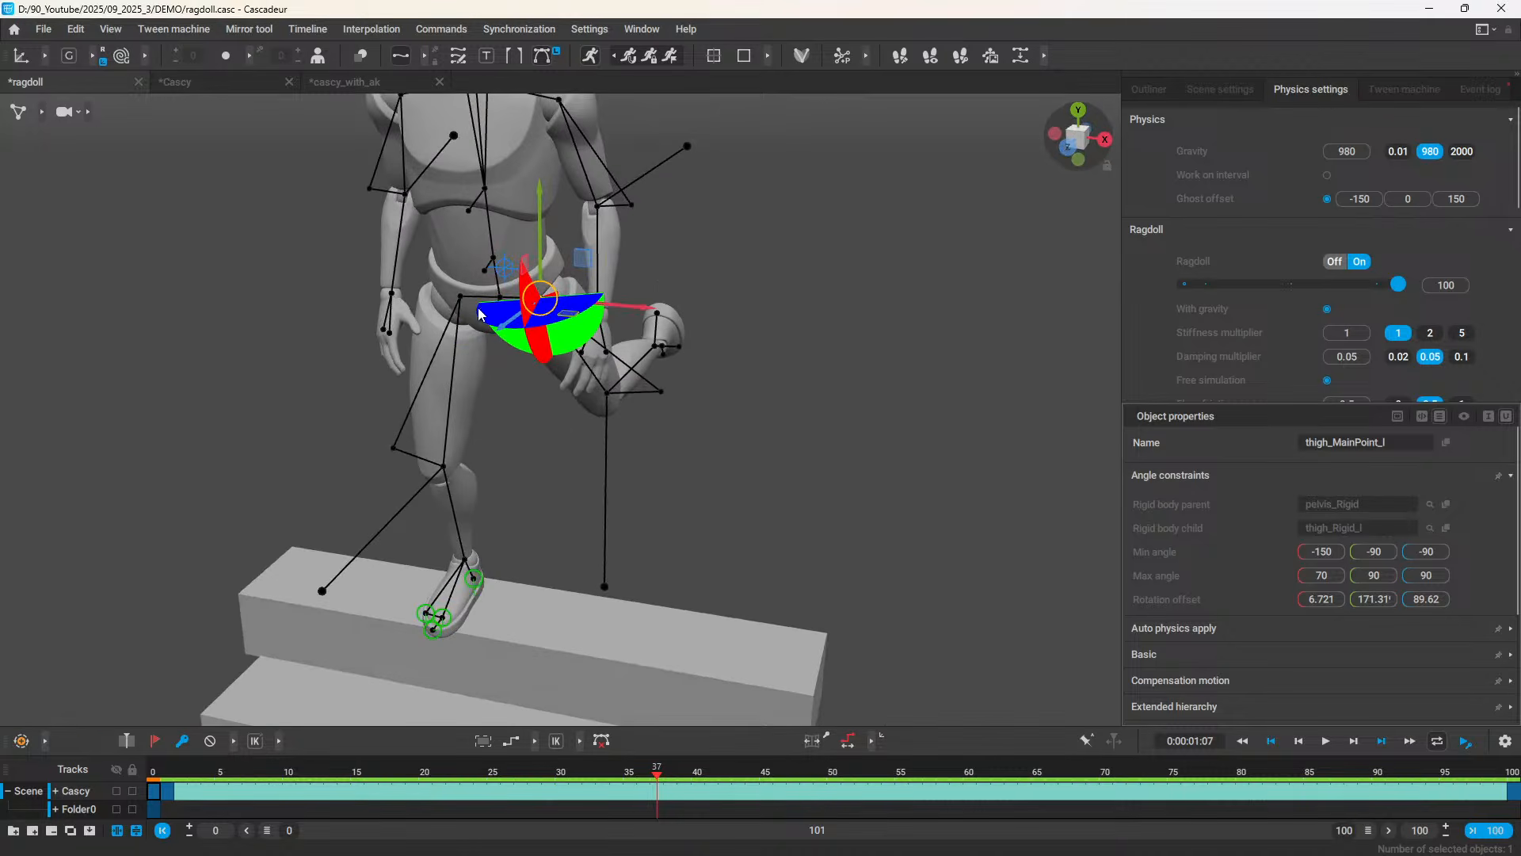
Step: Scrub the fall from frame 37 to frame 95 and view the ragdoll lying on the lower stairs
scroll(782, 289, down, 10)
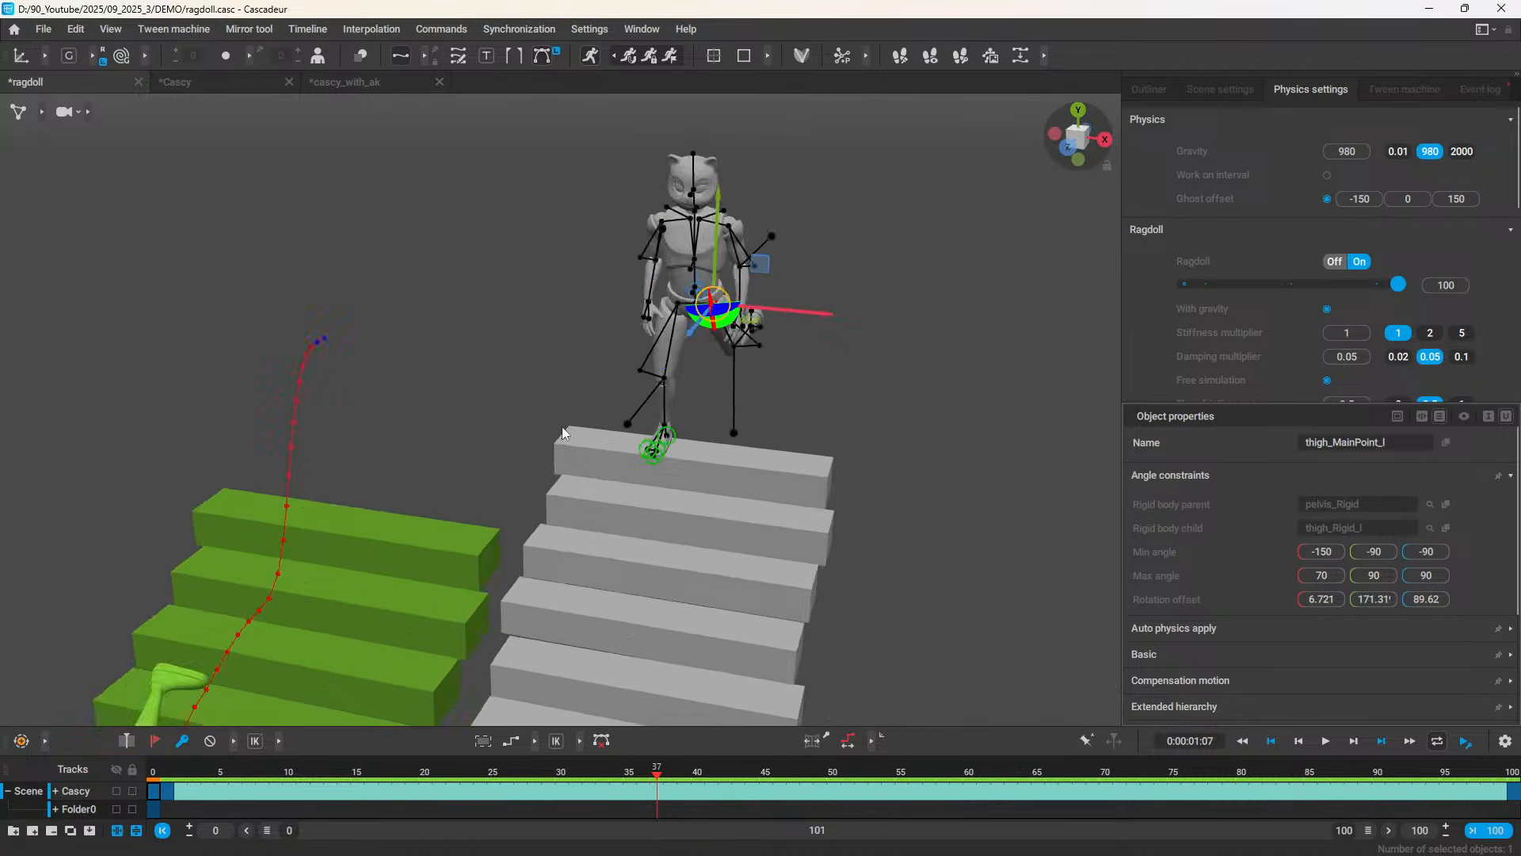
scroll(464, 468, up, 5)
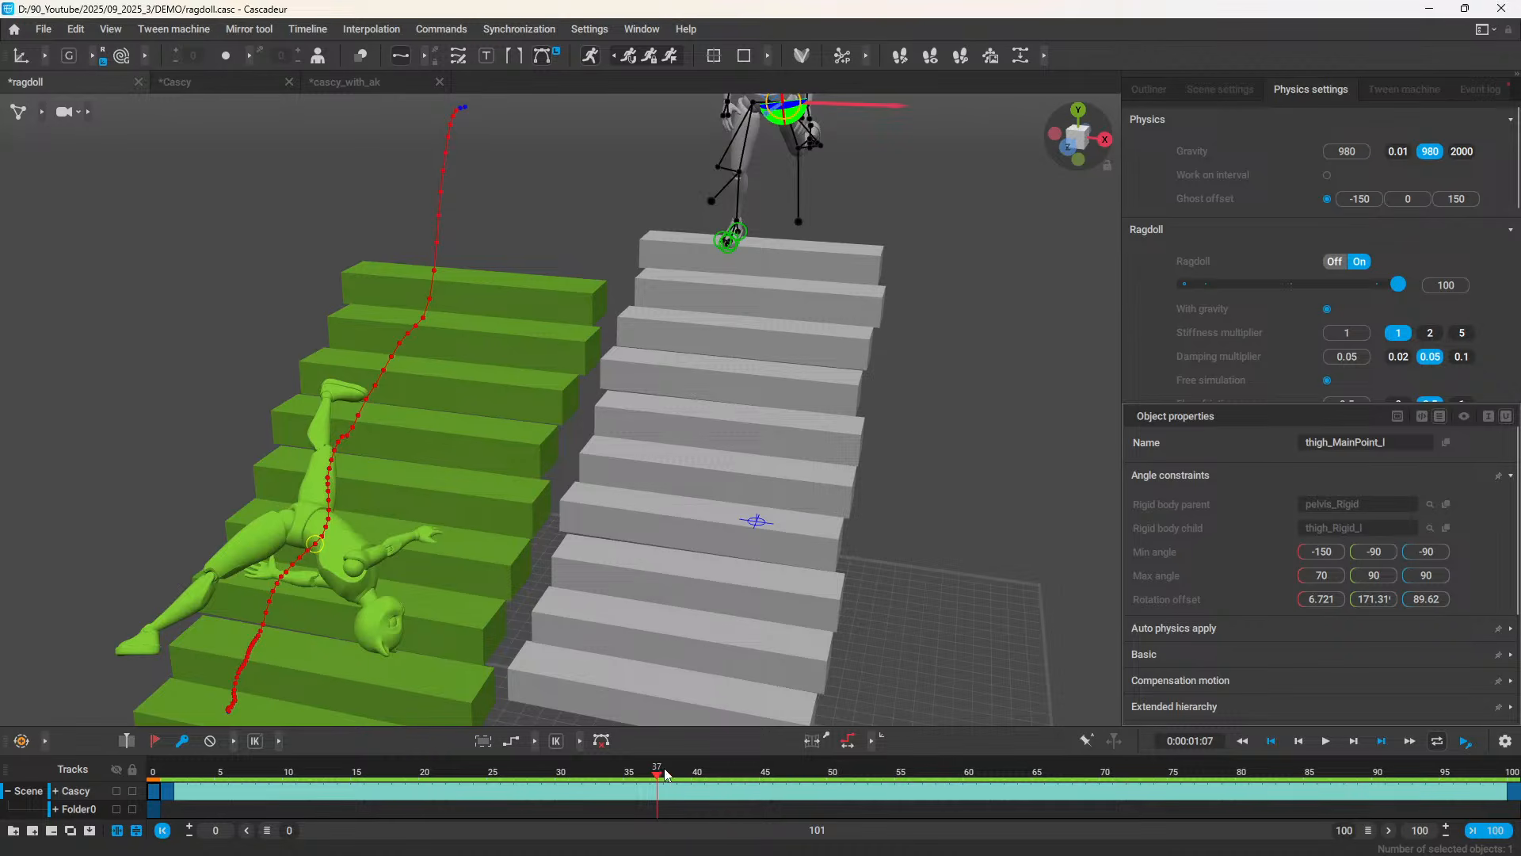
drag(665, 773, 1449, 773)
scroll(621, 600, down, 5)
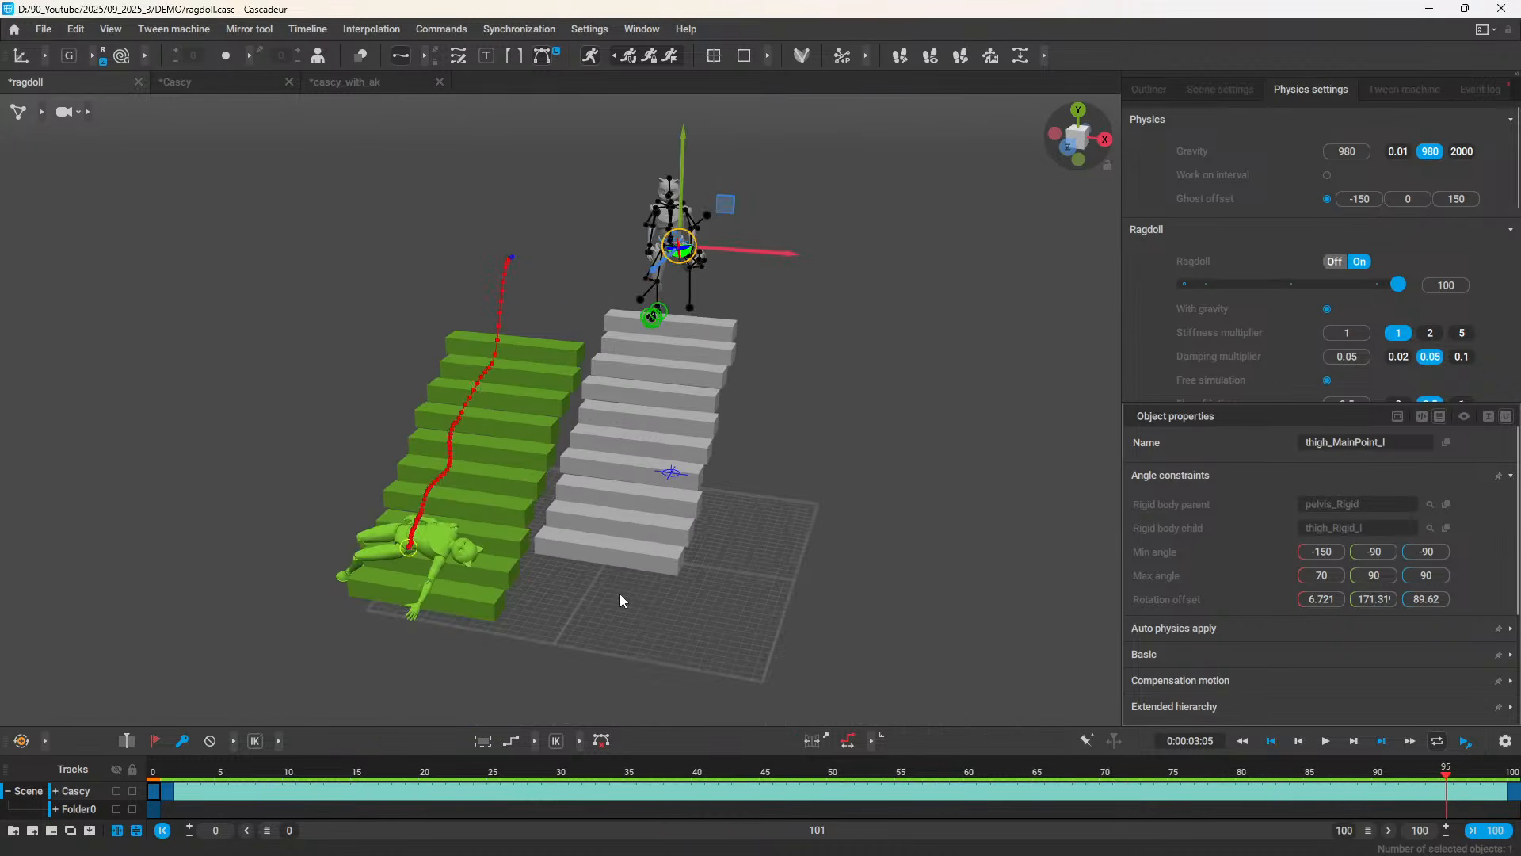
scroll(530, 605, up, 4)
middle_drag(516, 559, 1019, 487)
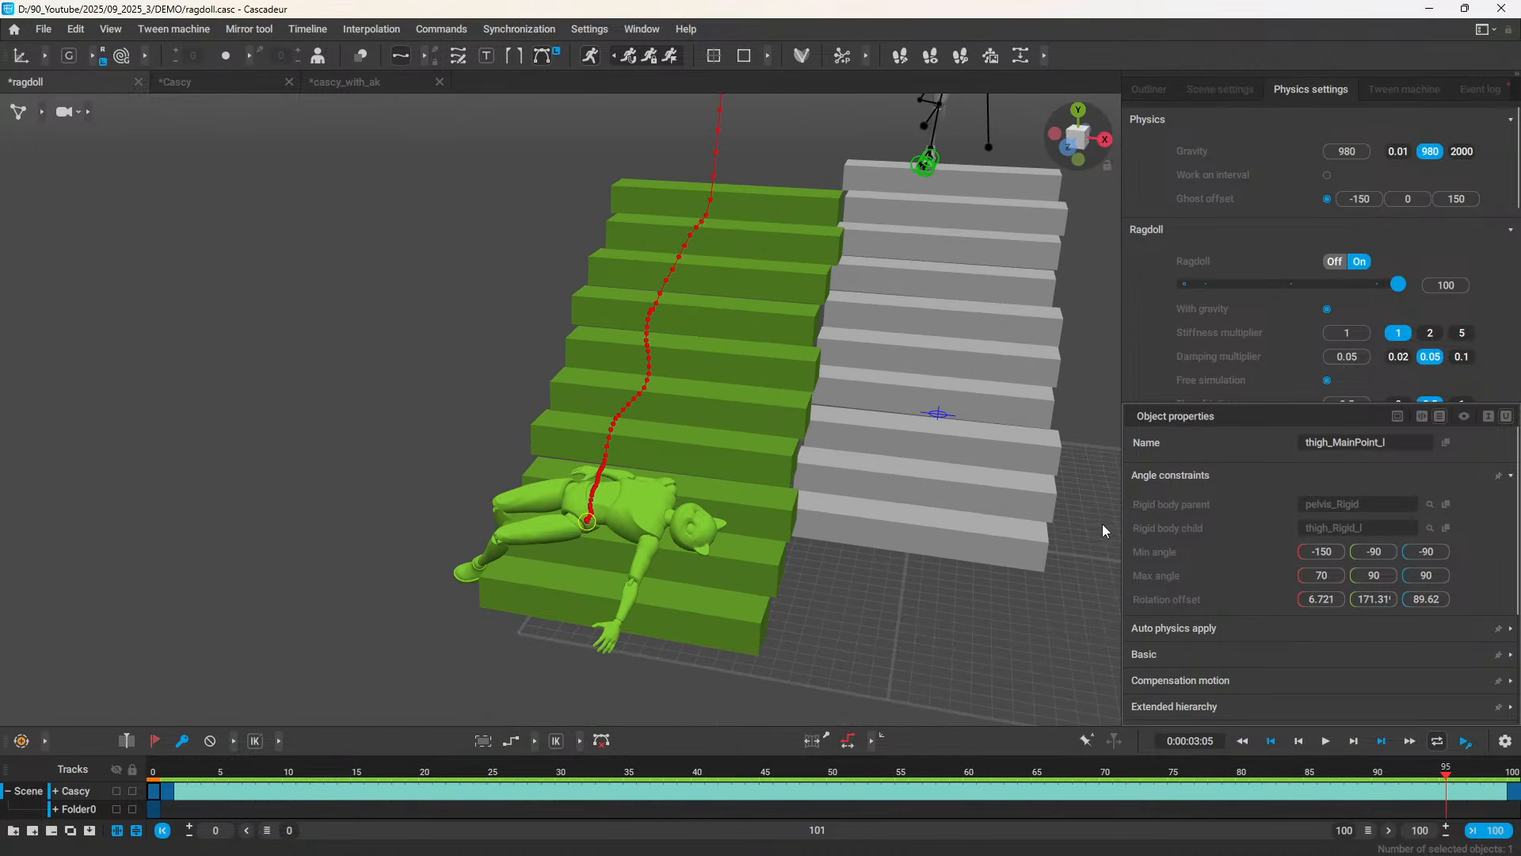
Step: Scrub back to frame 19, view the tumbling ragdoll closely from above, and scrub forward through the following frames
drag(1447, 771, 412, 710)
alt+drag(483, 299, 502, 374)
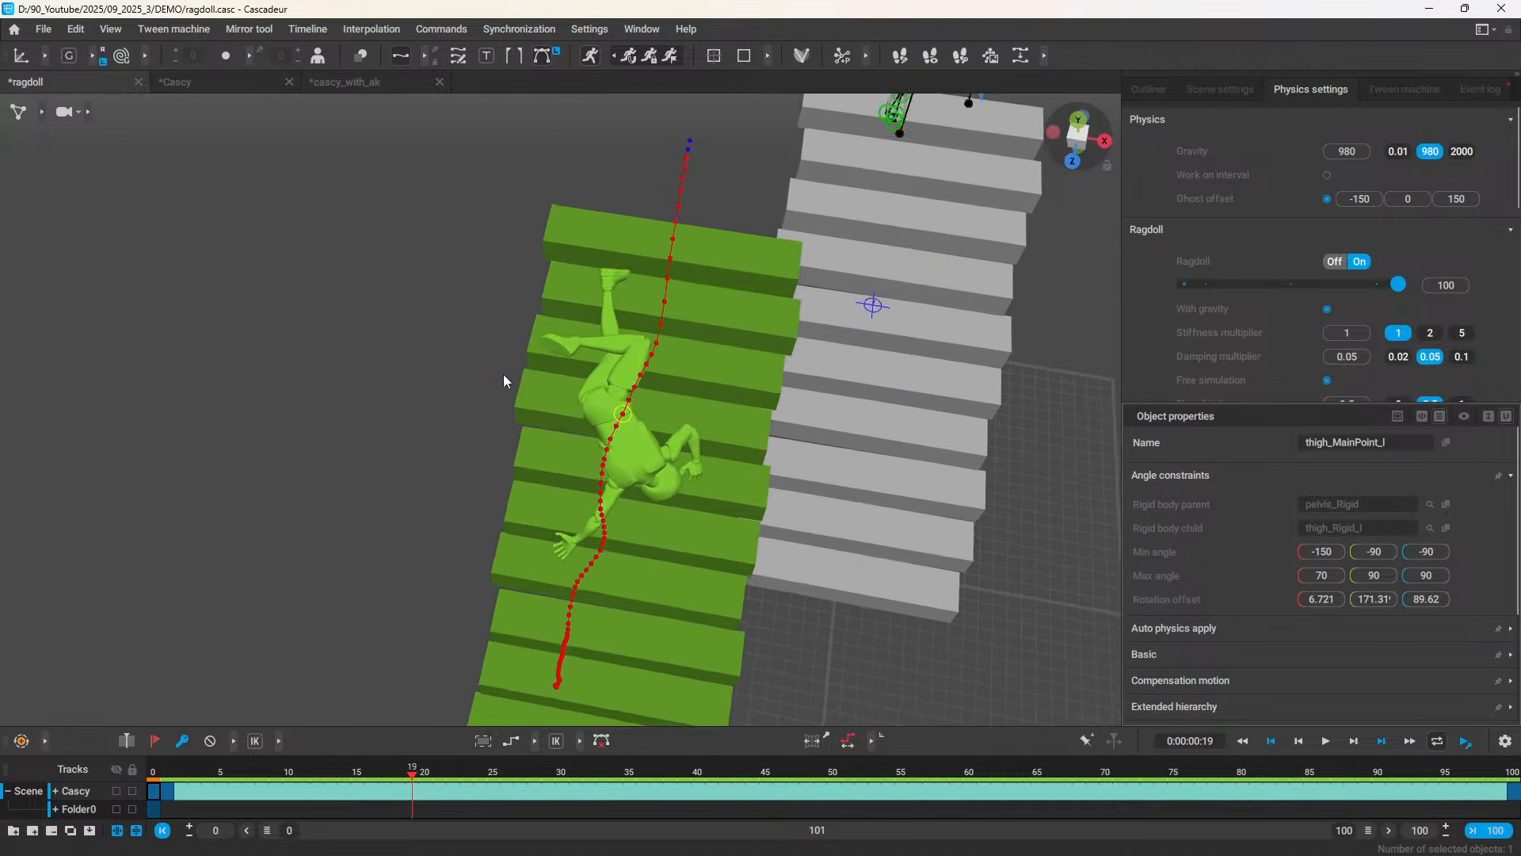
alt+right_drag(502, 374, 609, 358)
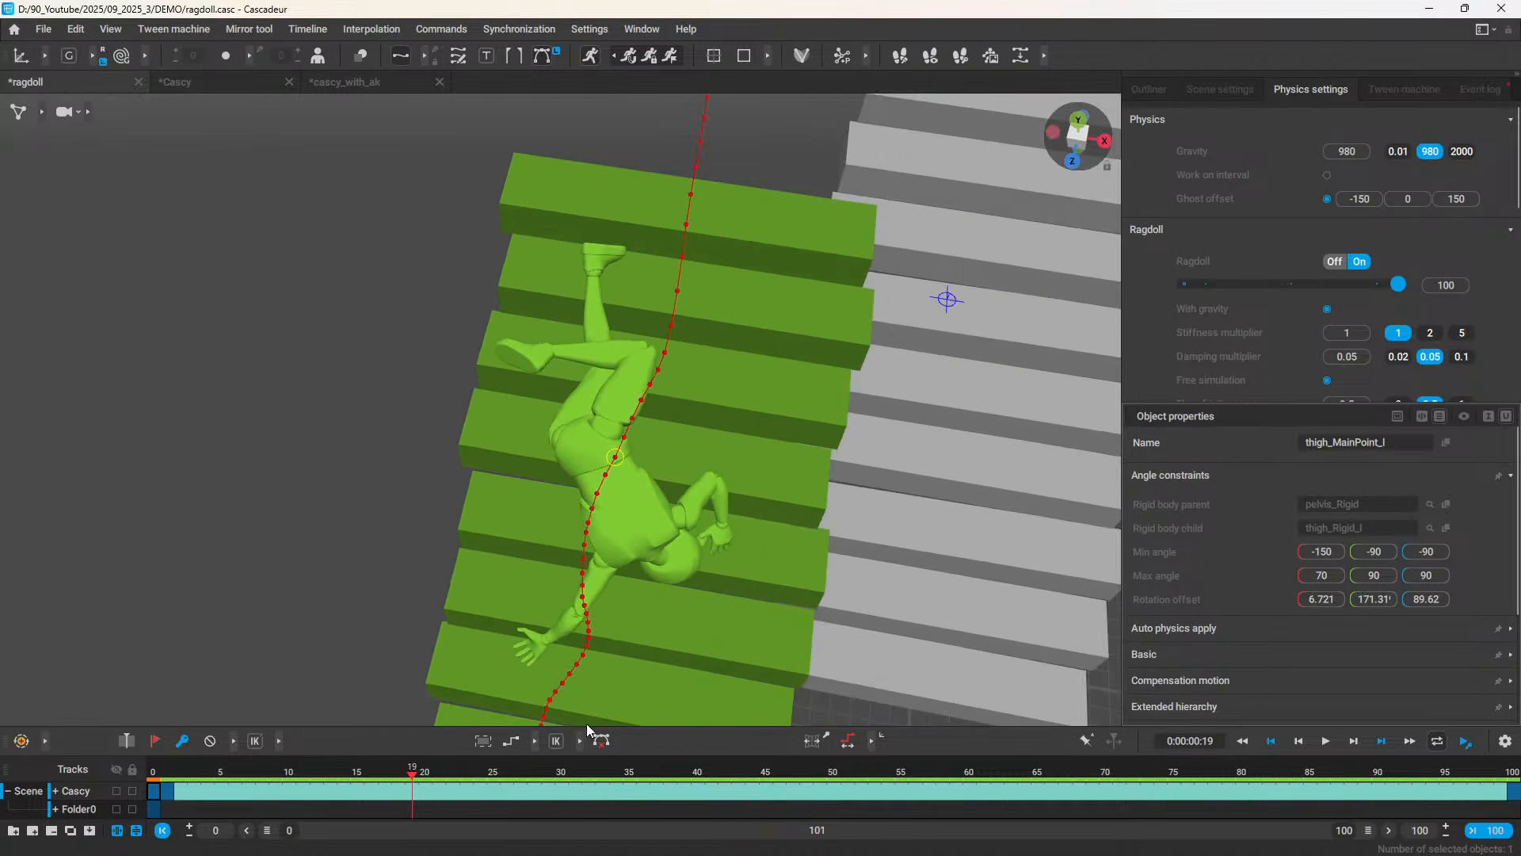
drag(416, 767, 563, 774)
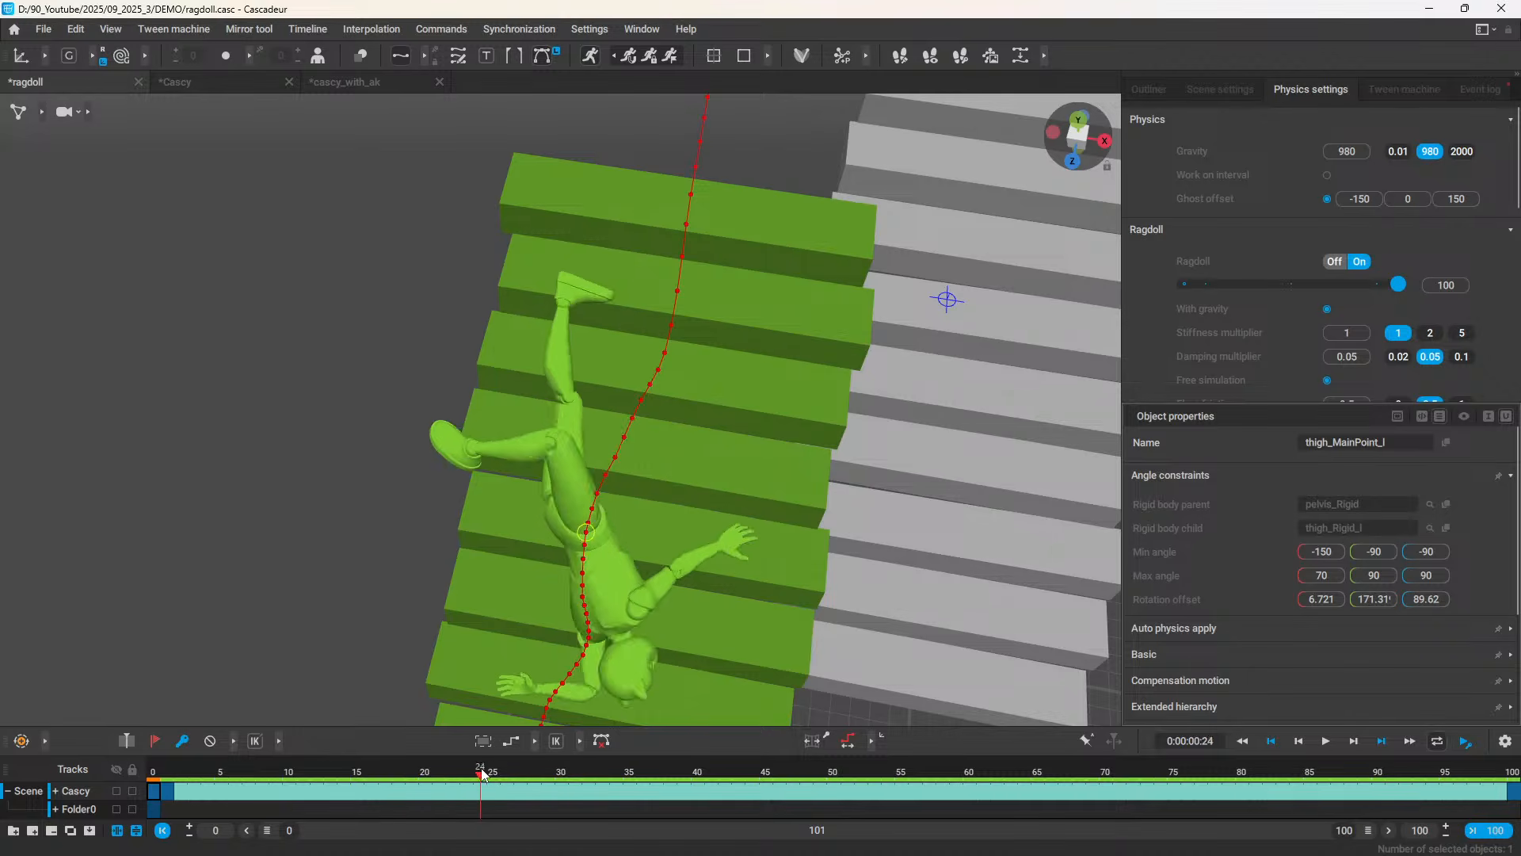
Step: View the stair scene at frame 30 as a whole and examine the standing rig's foot on the top stair from several angles
scroll(634, 554, down, 4)
alt+drag(678, 526, 761, 445)
alt+middle_drag(761, 444, 555, 475)
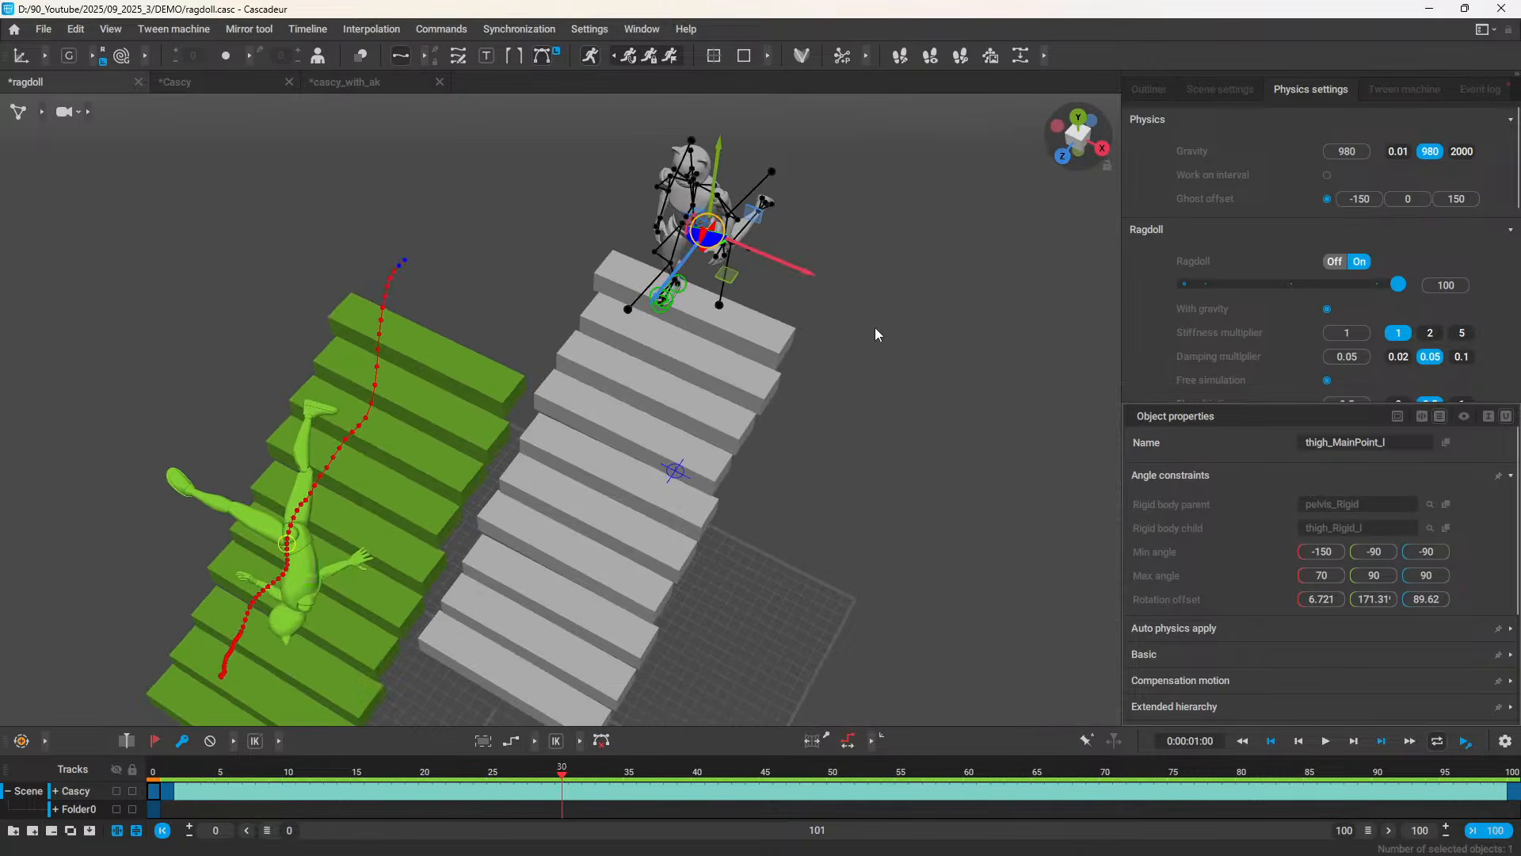
alt+right_drag(875, 327, 939, 369)
alt+middle_drag(939, 368, 830, 464)
alt+right_drag(830, 464, 900, 425)
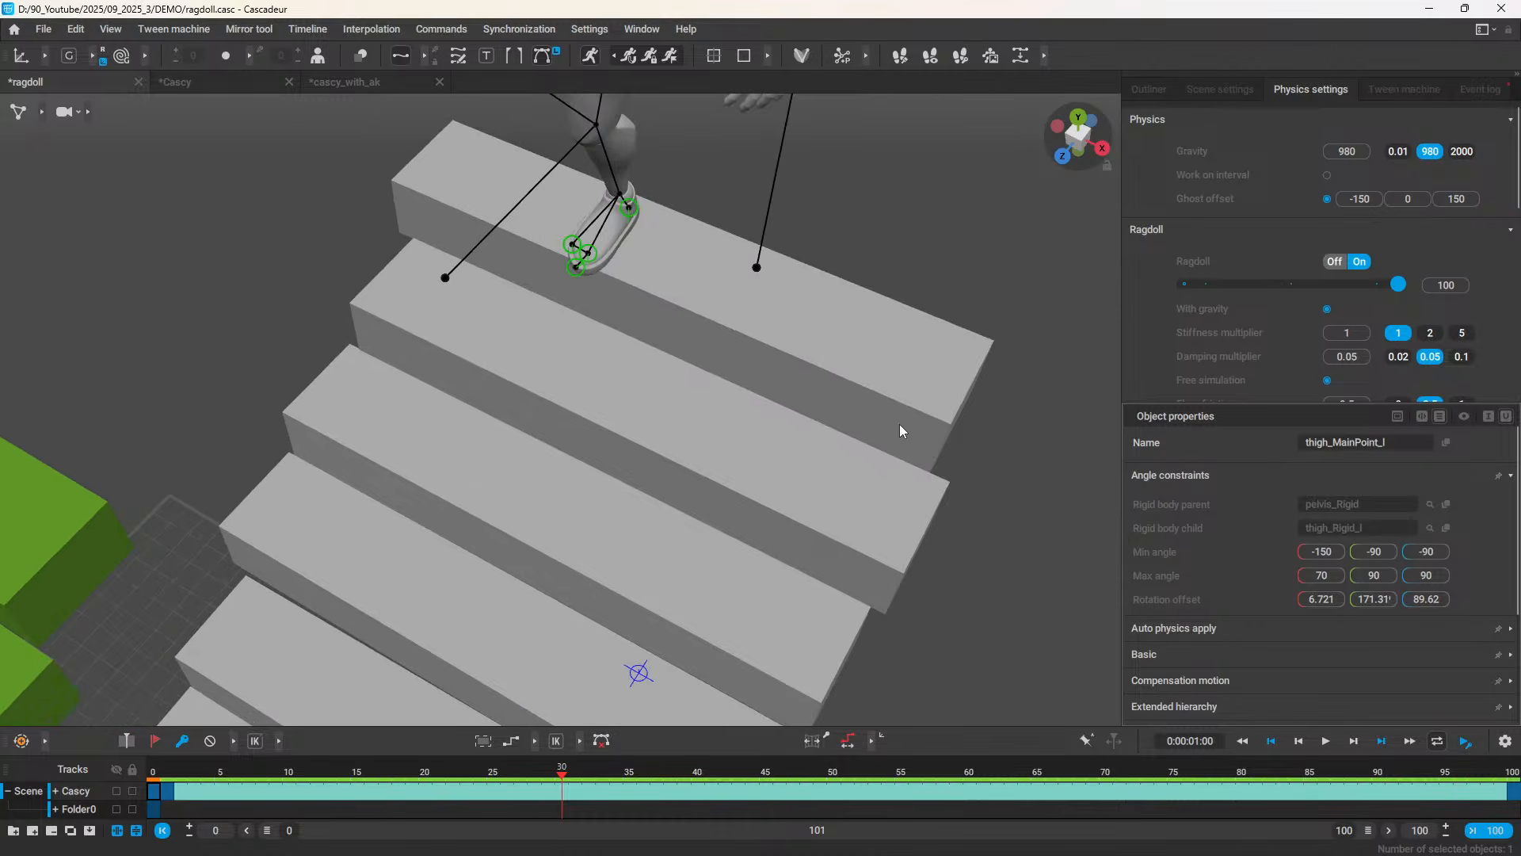
alt+middle_drag(900, 425, 900, 562)
alt+drag(900, 563, 872, 426)
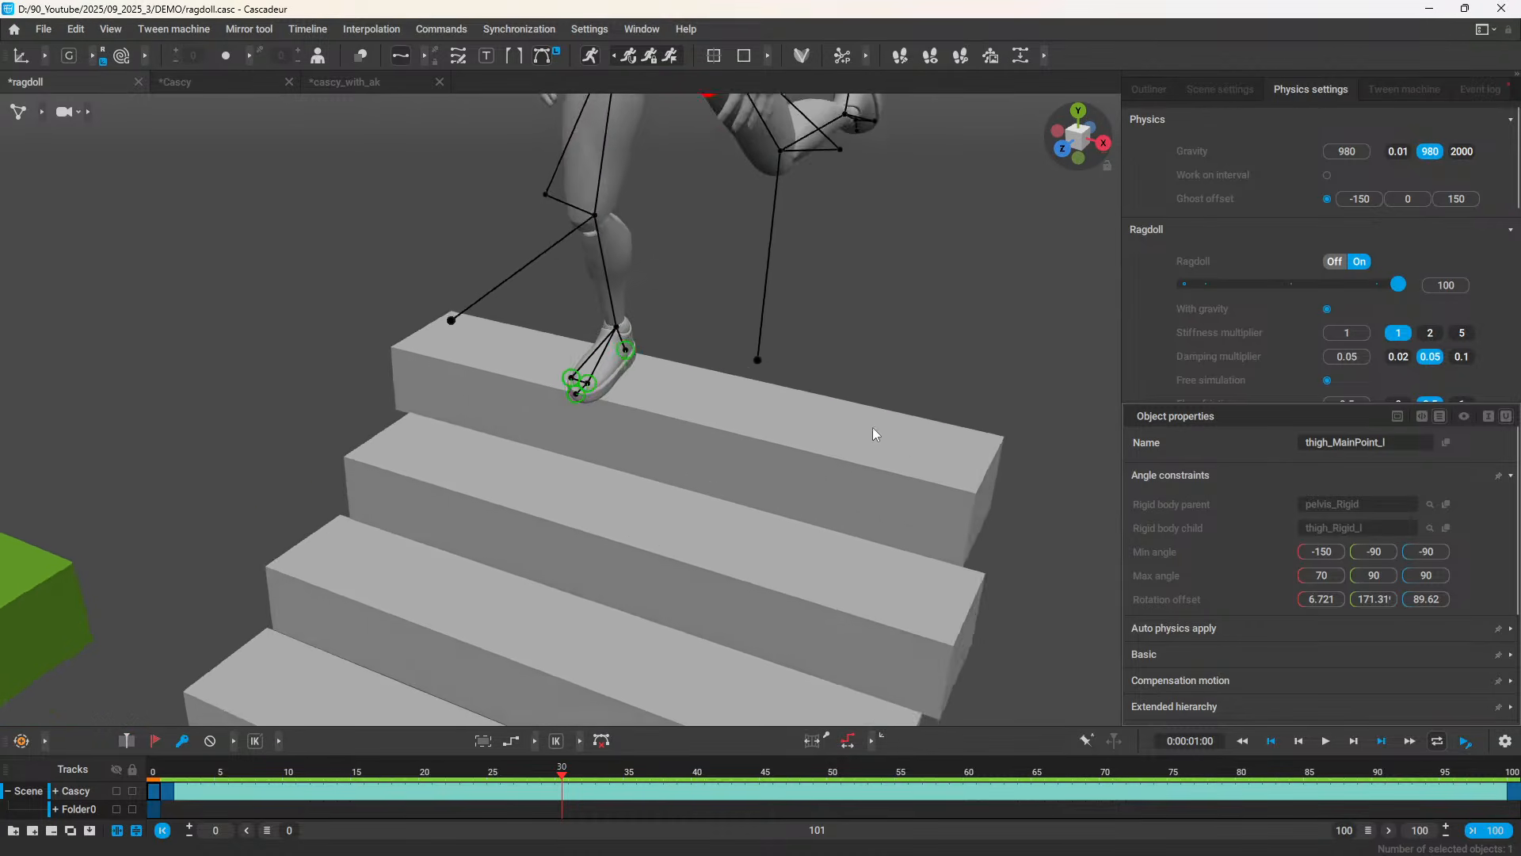
alt+right_drag(872, 427, 856, 444)
alt+drag(856, 443, 809, 455)
alt+middle_drag(808, 456, 822, 532)
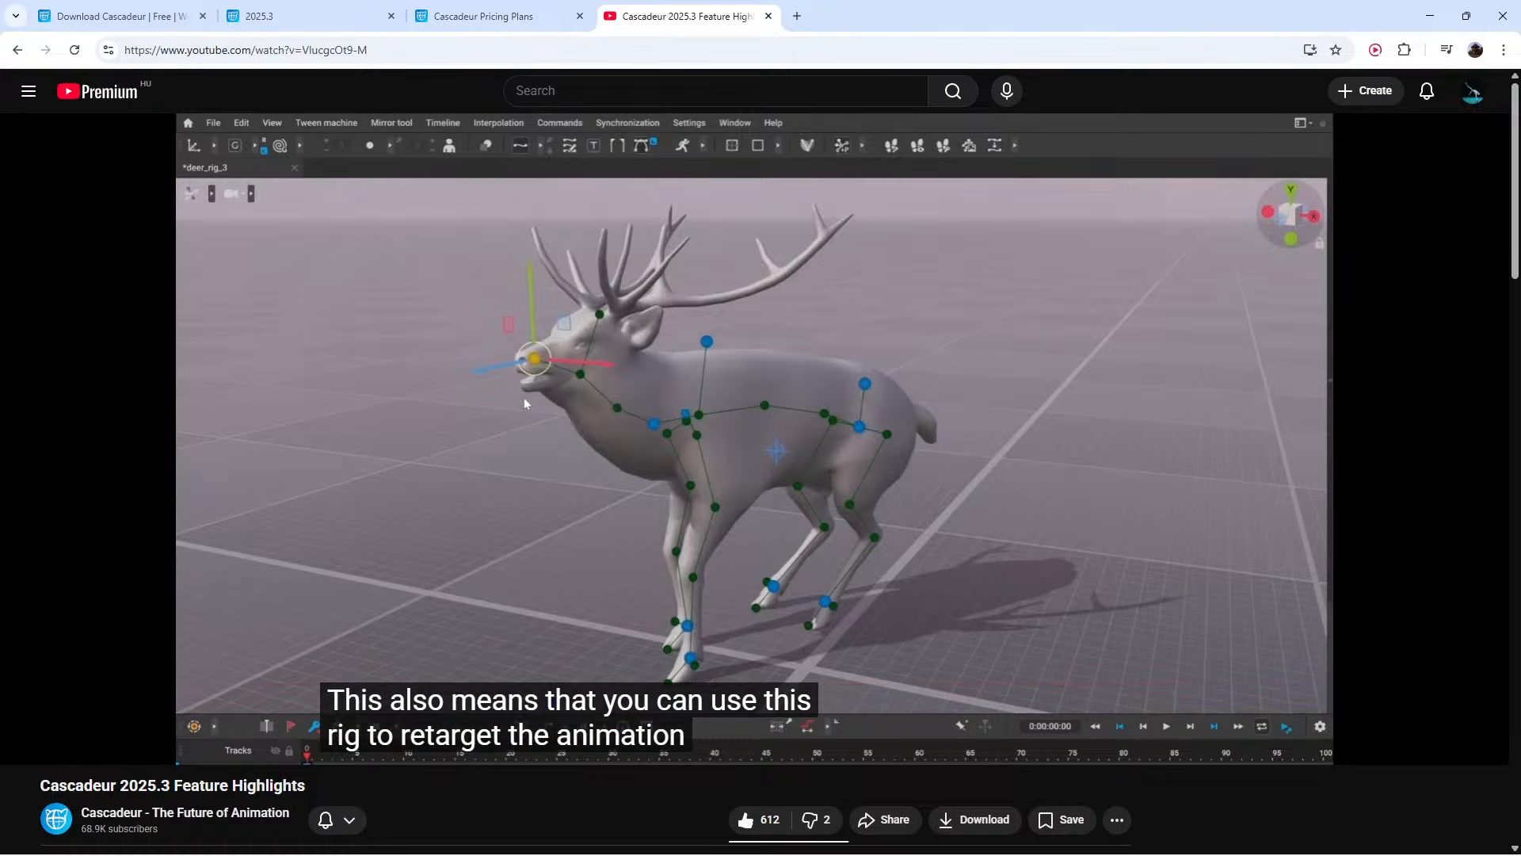
Step: Open horse_run.casc from the DEMO folder and select its run animation from frame 0 to frame 9
mouse_move(639, 489)
key(alt+Tab)
click(656, 161)
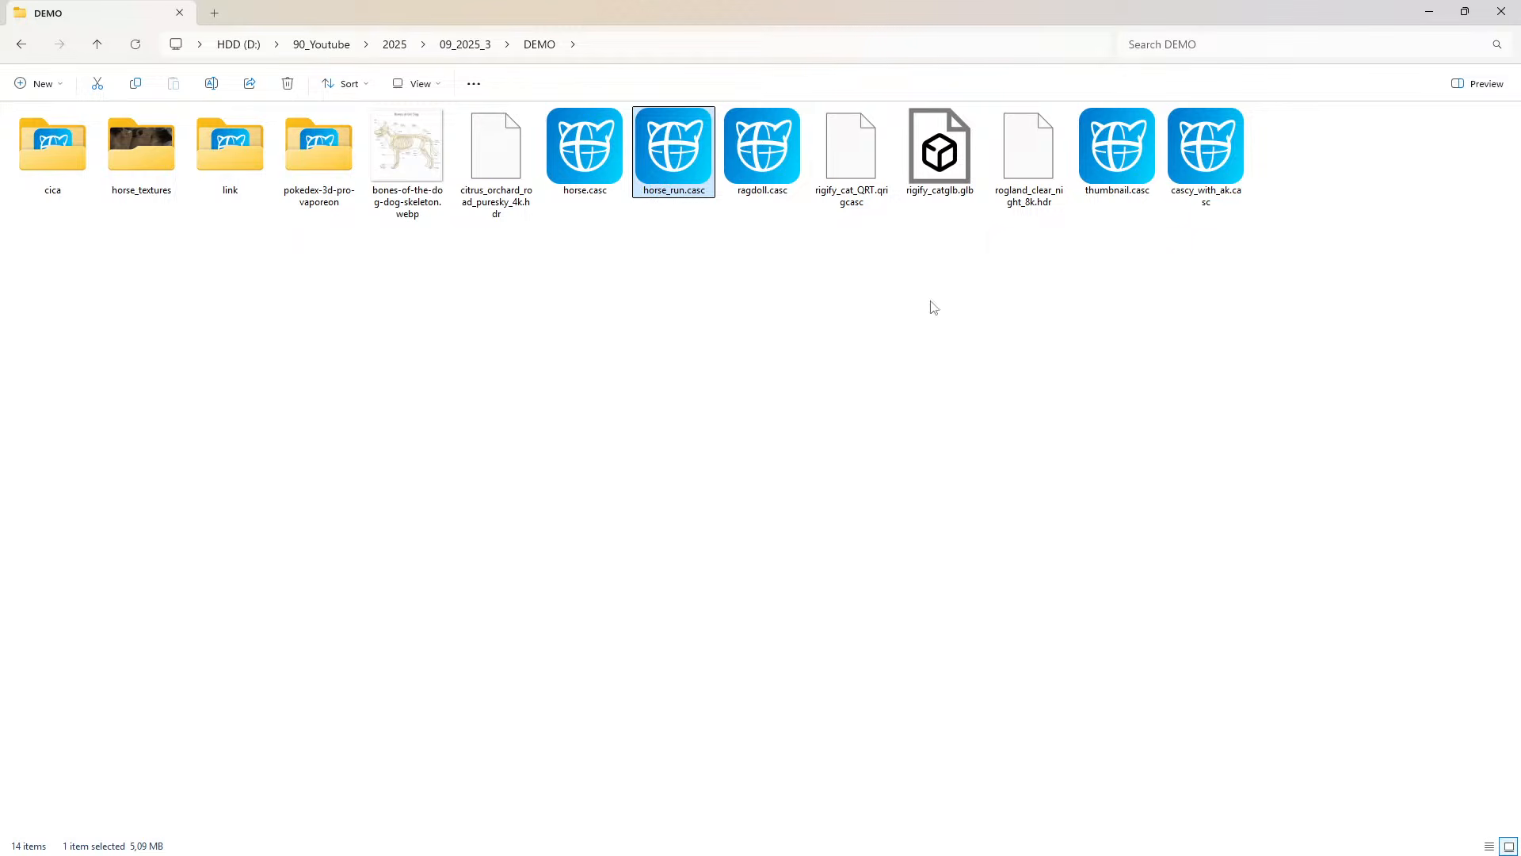
click(1429, 11)
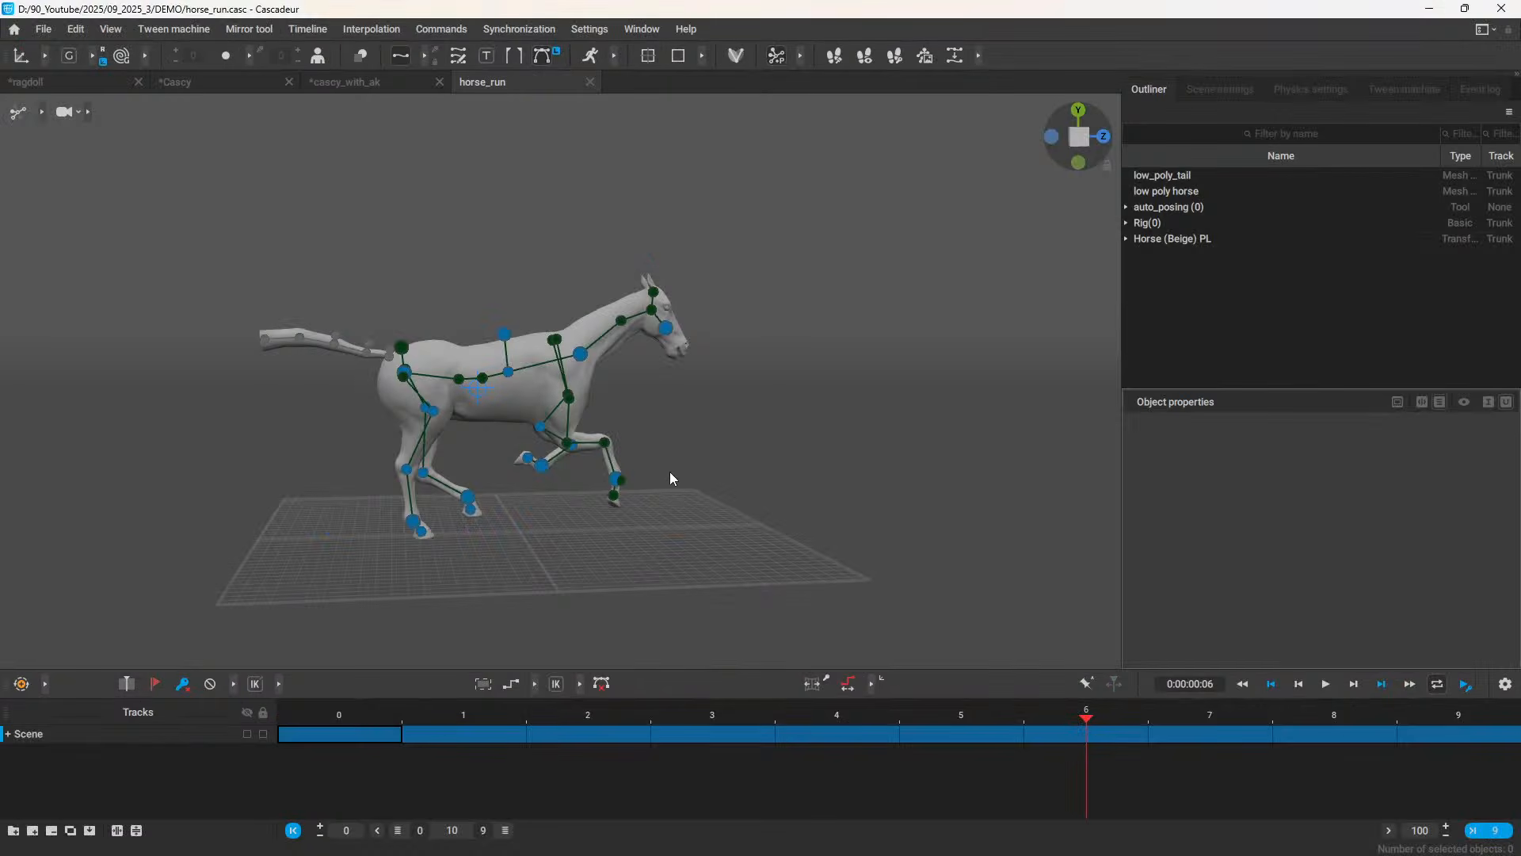
drag(301, 737, 1427, 734)
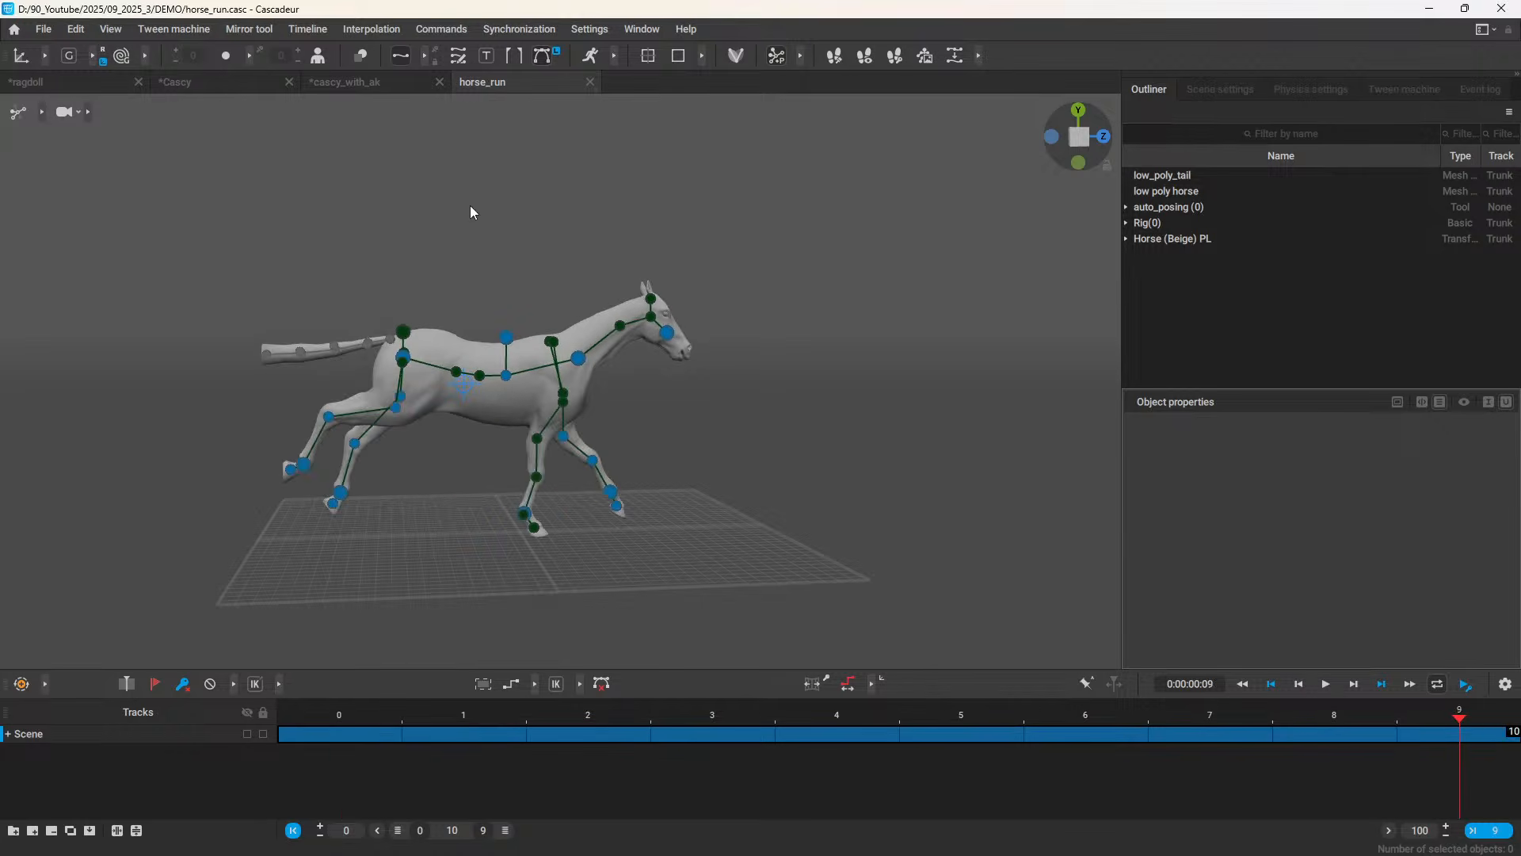
Step: Open the Sabertooth sample model and set the end frame of its timeline to 10
click(15, 30)
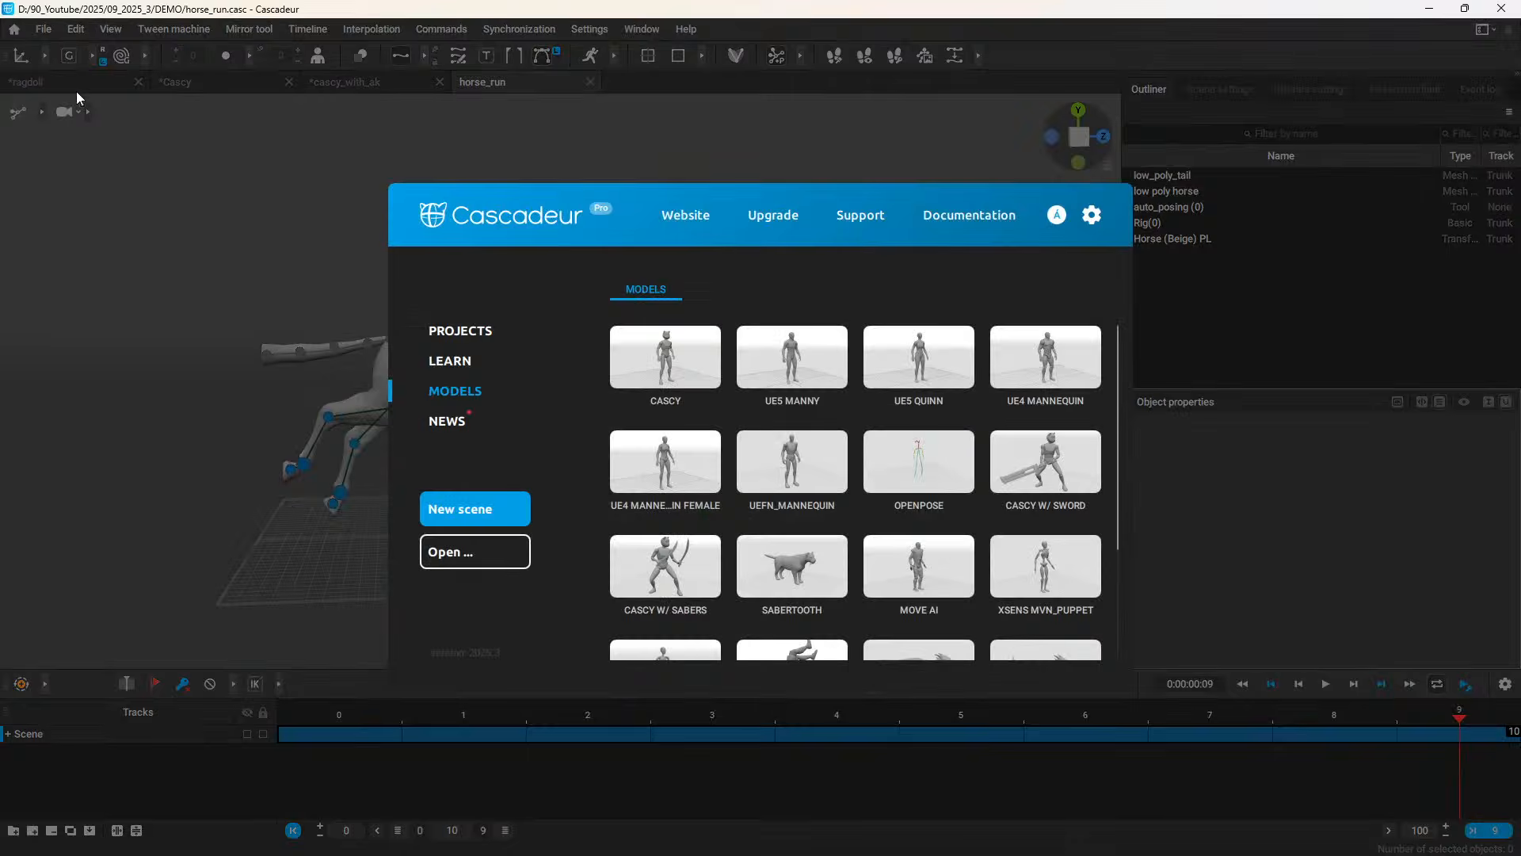
click(768, 580)
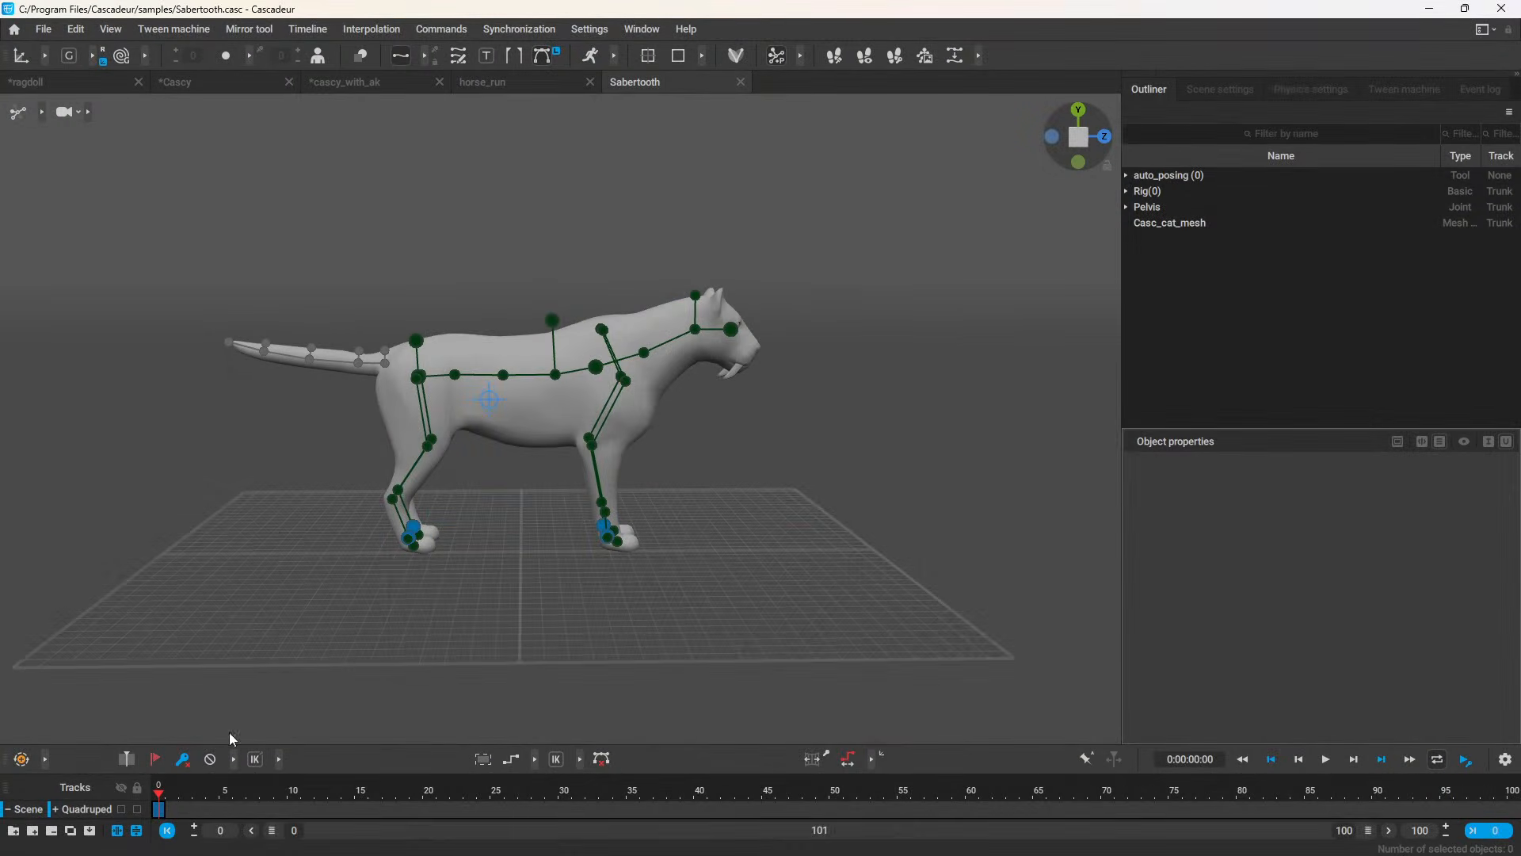
click(1346, 830)
text(10)
key(Return)
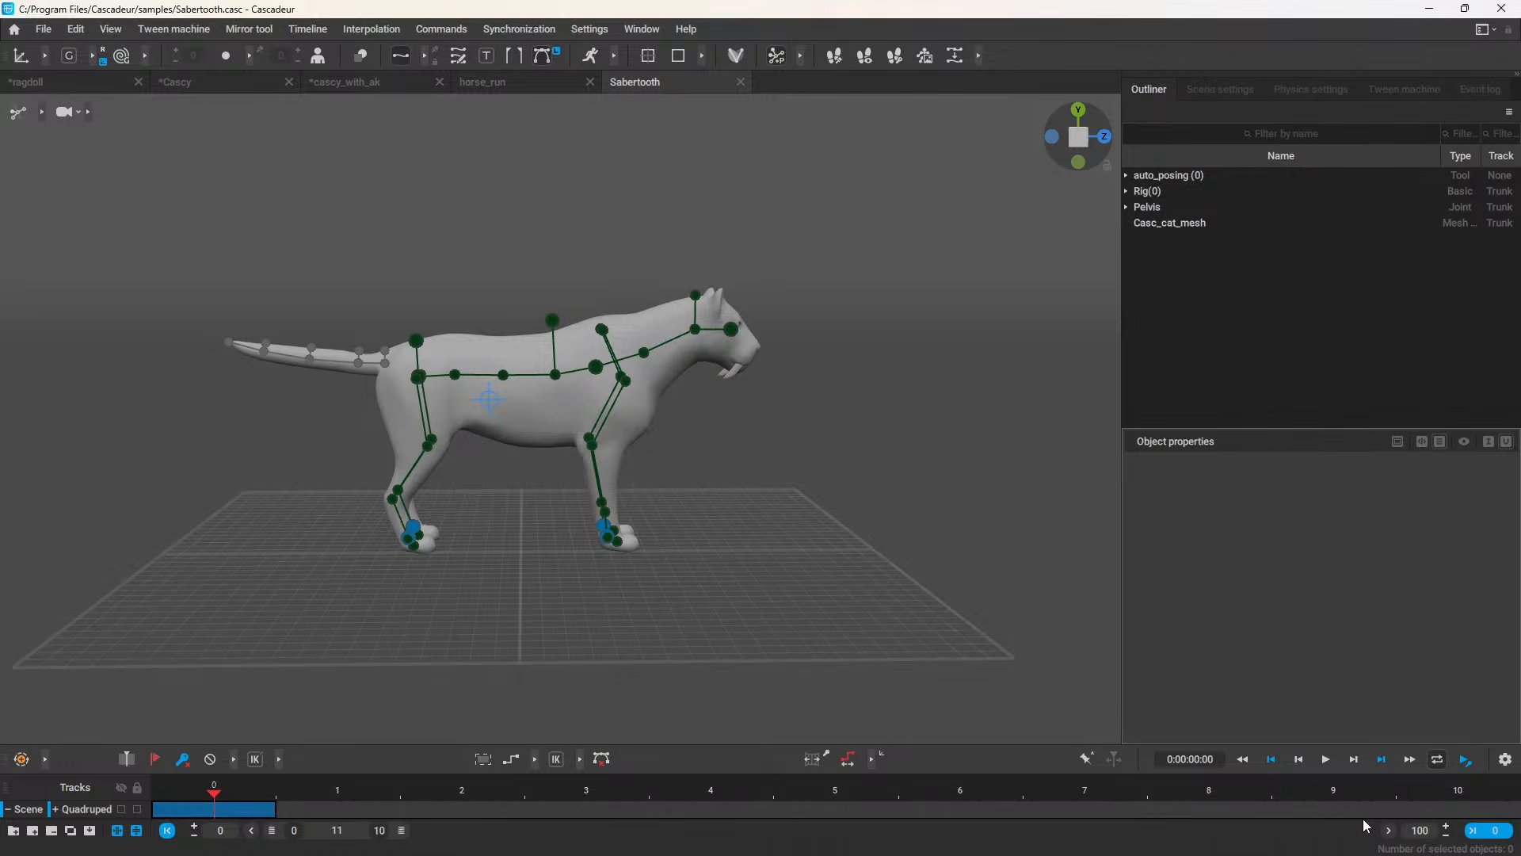
Step: Try a Retargeting Copy of horse_run's frames 0 to 9 with the center of mass selected, and check the event log
click(474, 80)
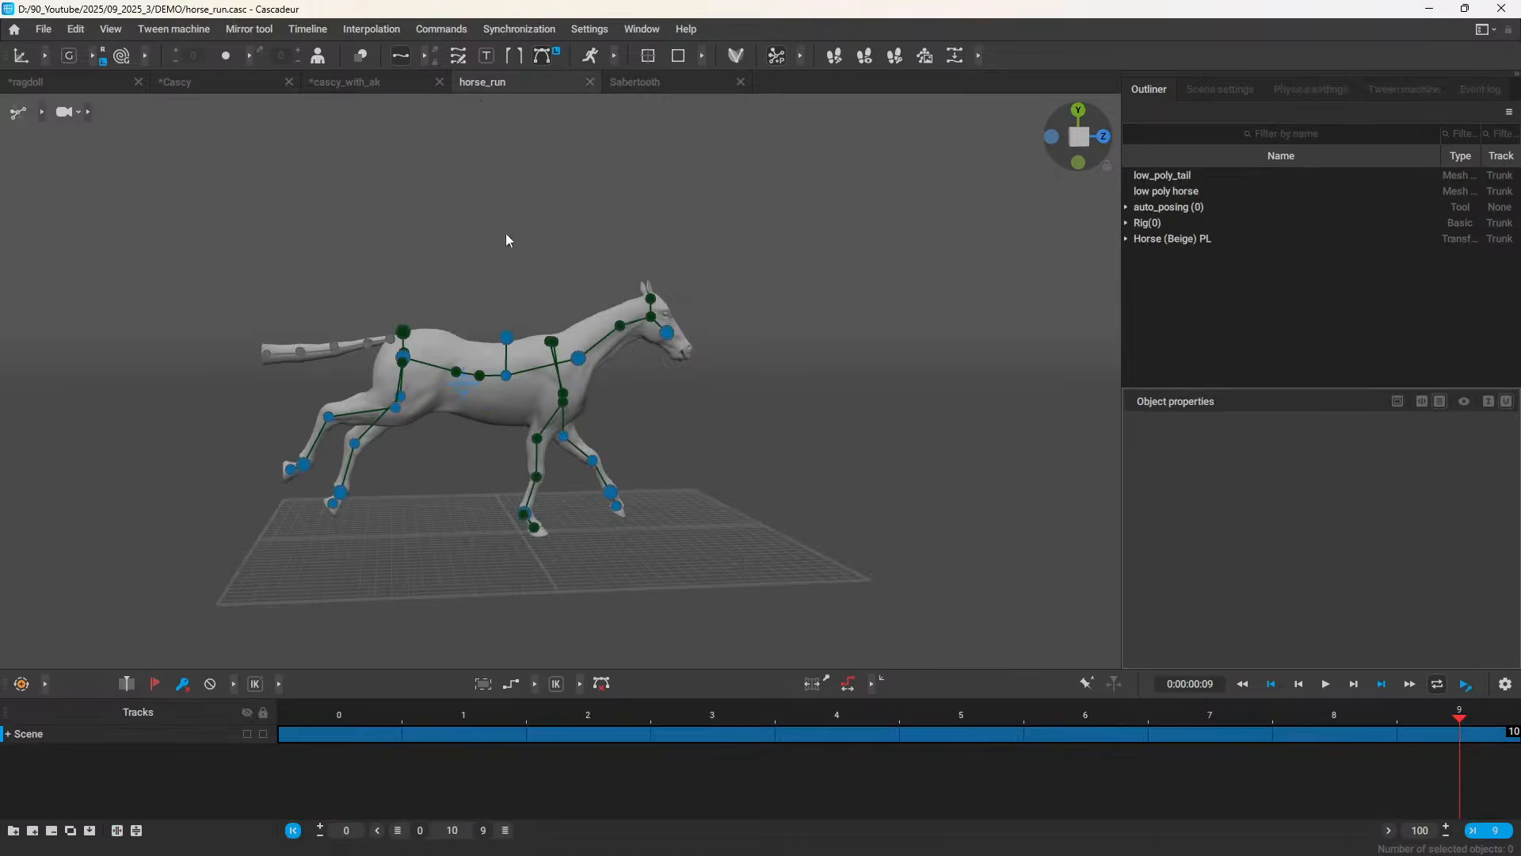
drag(323, 732, 1419, 733)
click(462, 386)
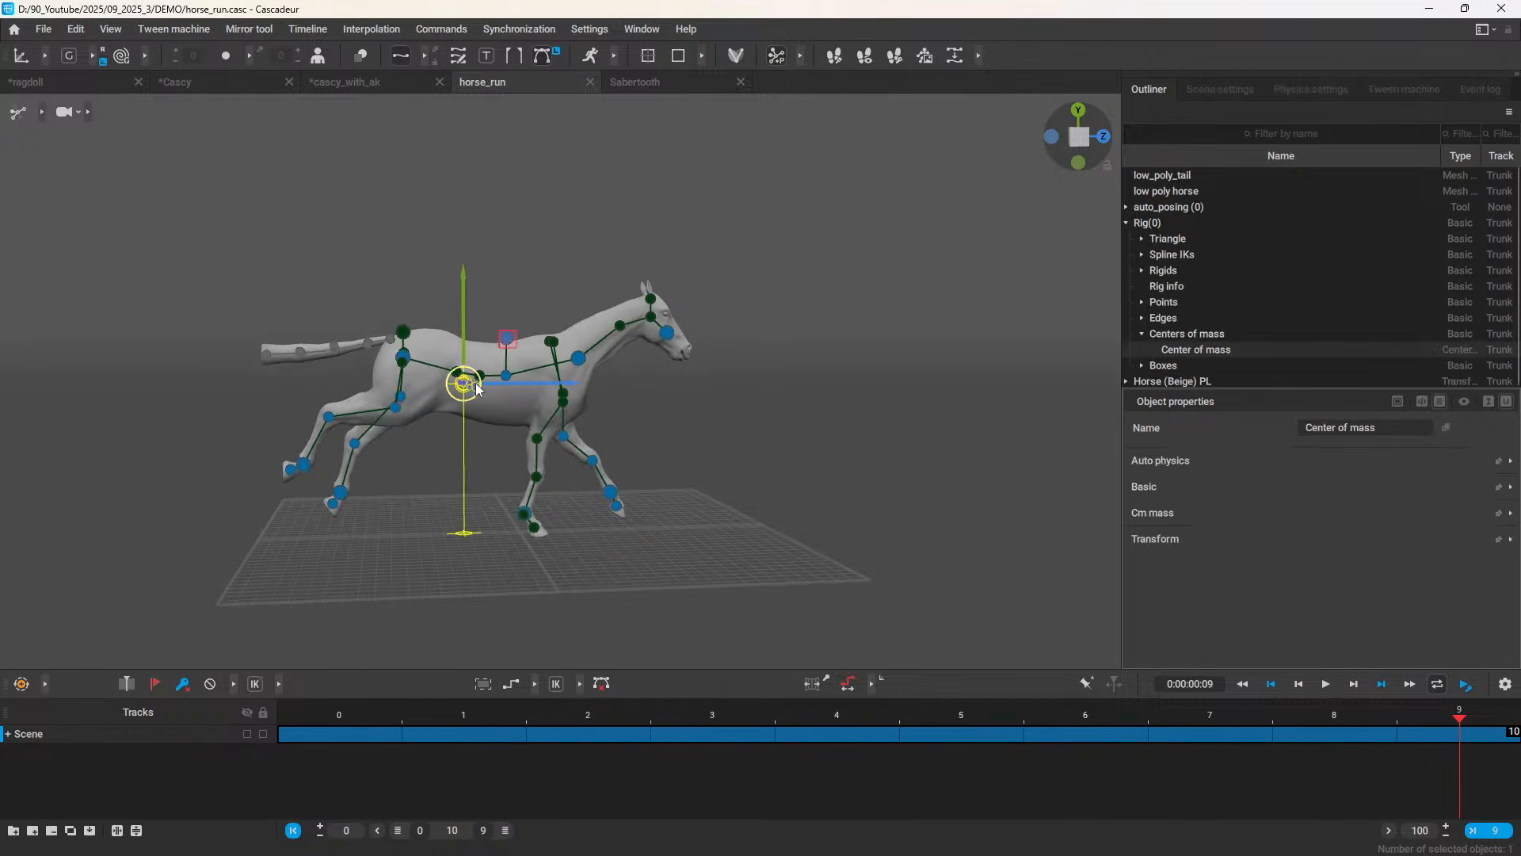
click(77, 30)
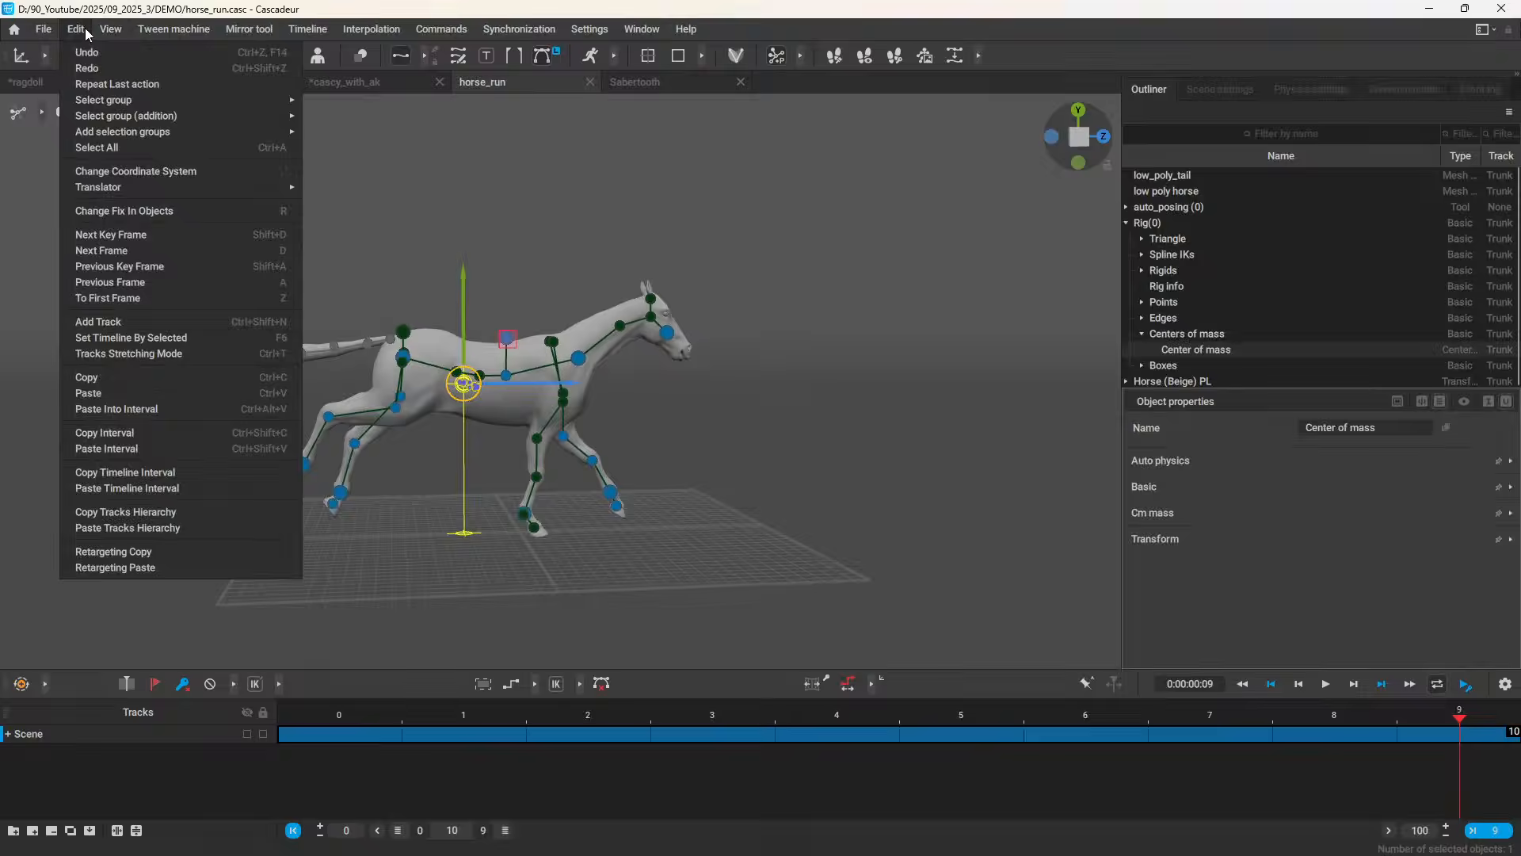
click(159, 551)
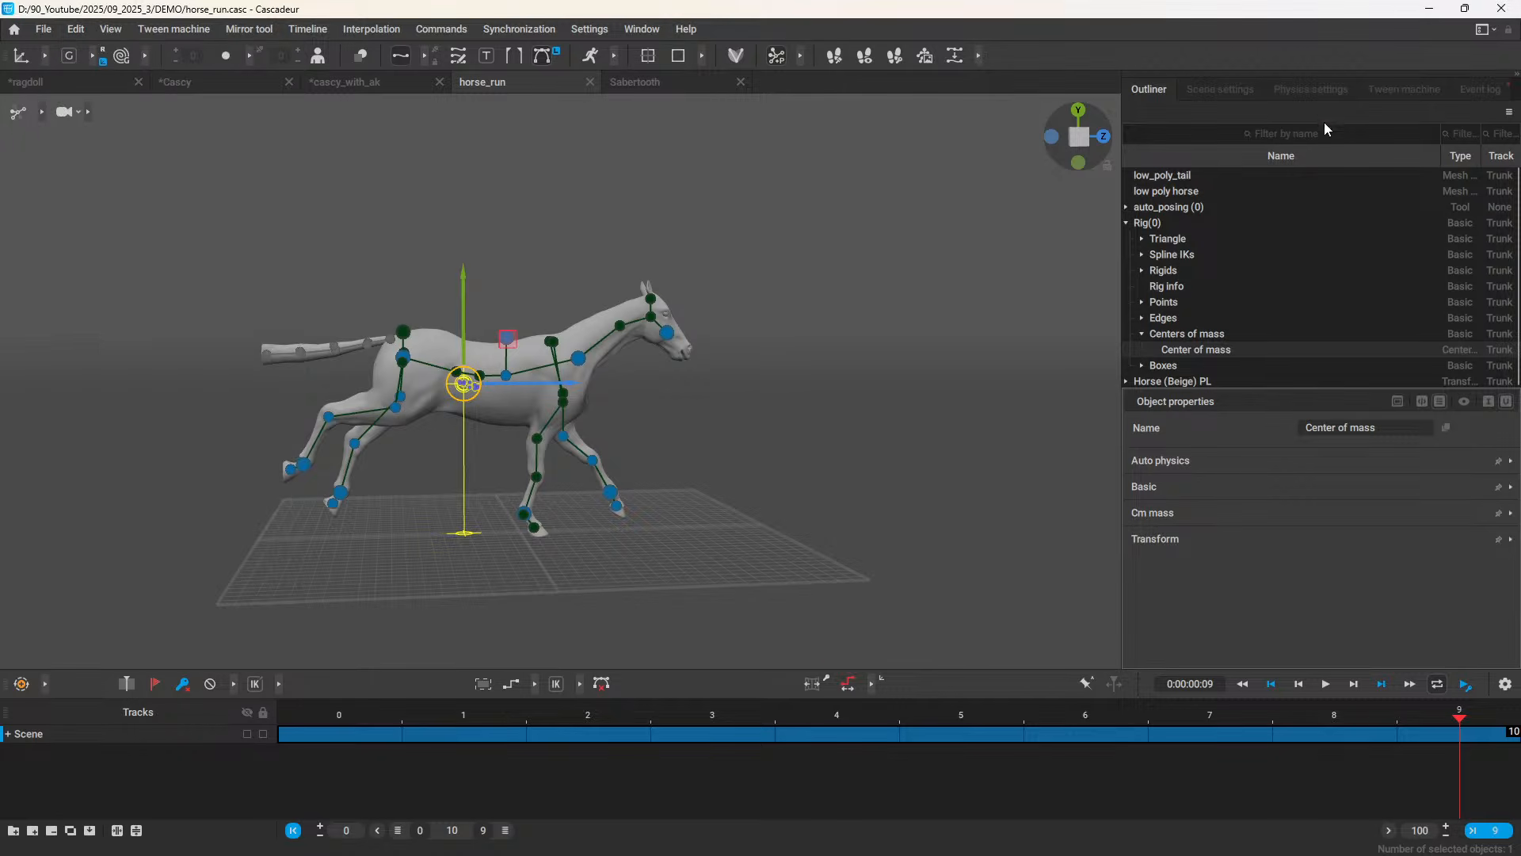
click(1455, 92)
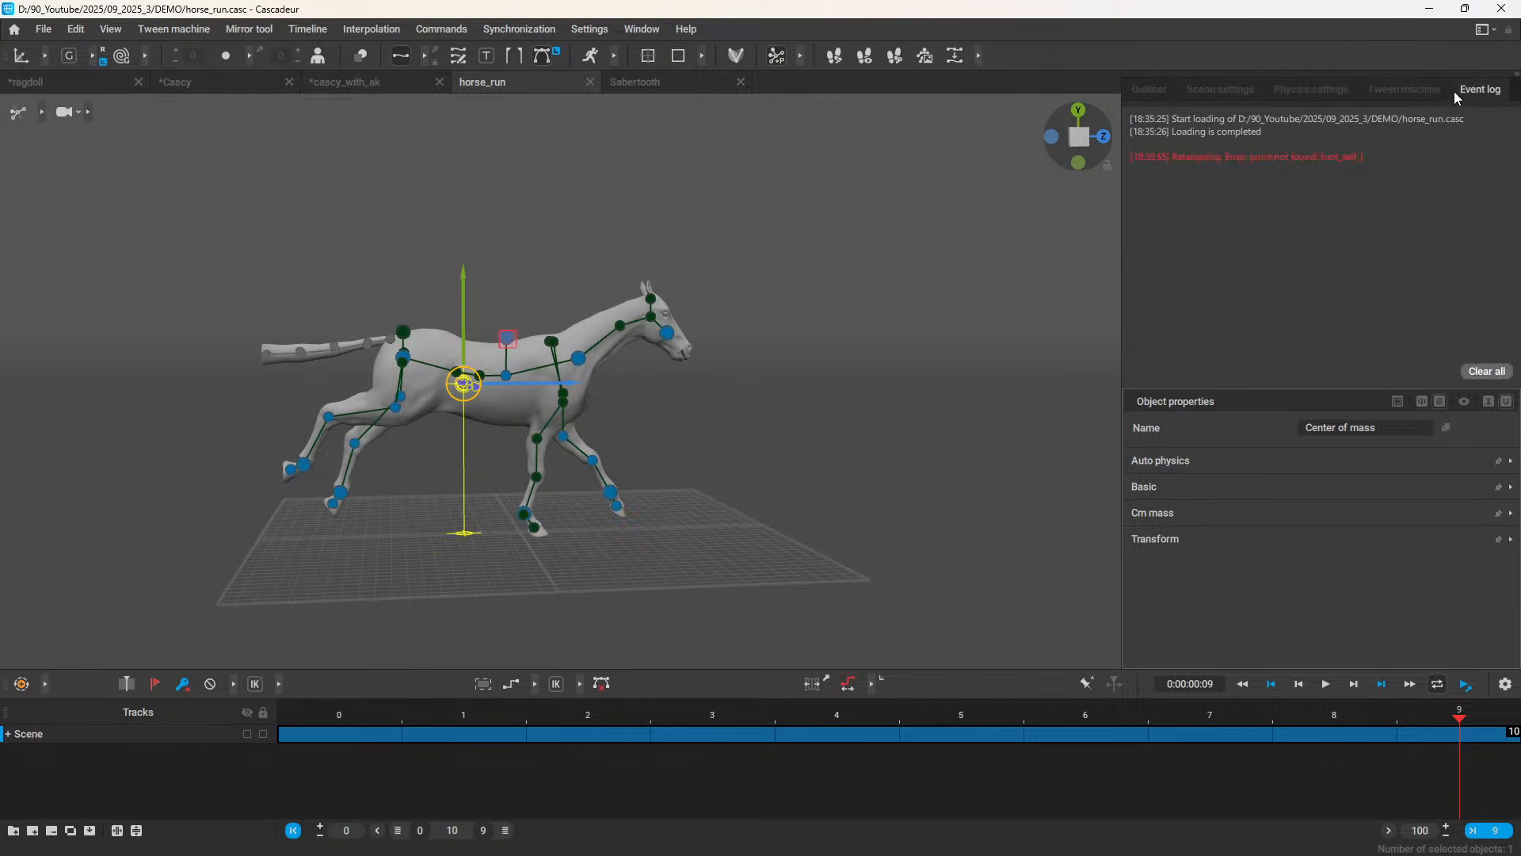
Step: Add a key at frame 2 in the Sabertooth scene and raise the front left paw up and slightly forward
click(650, 84)
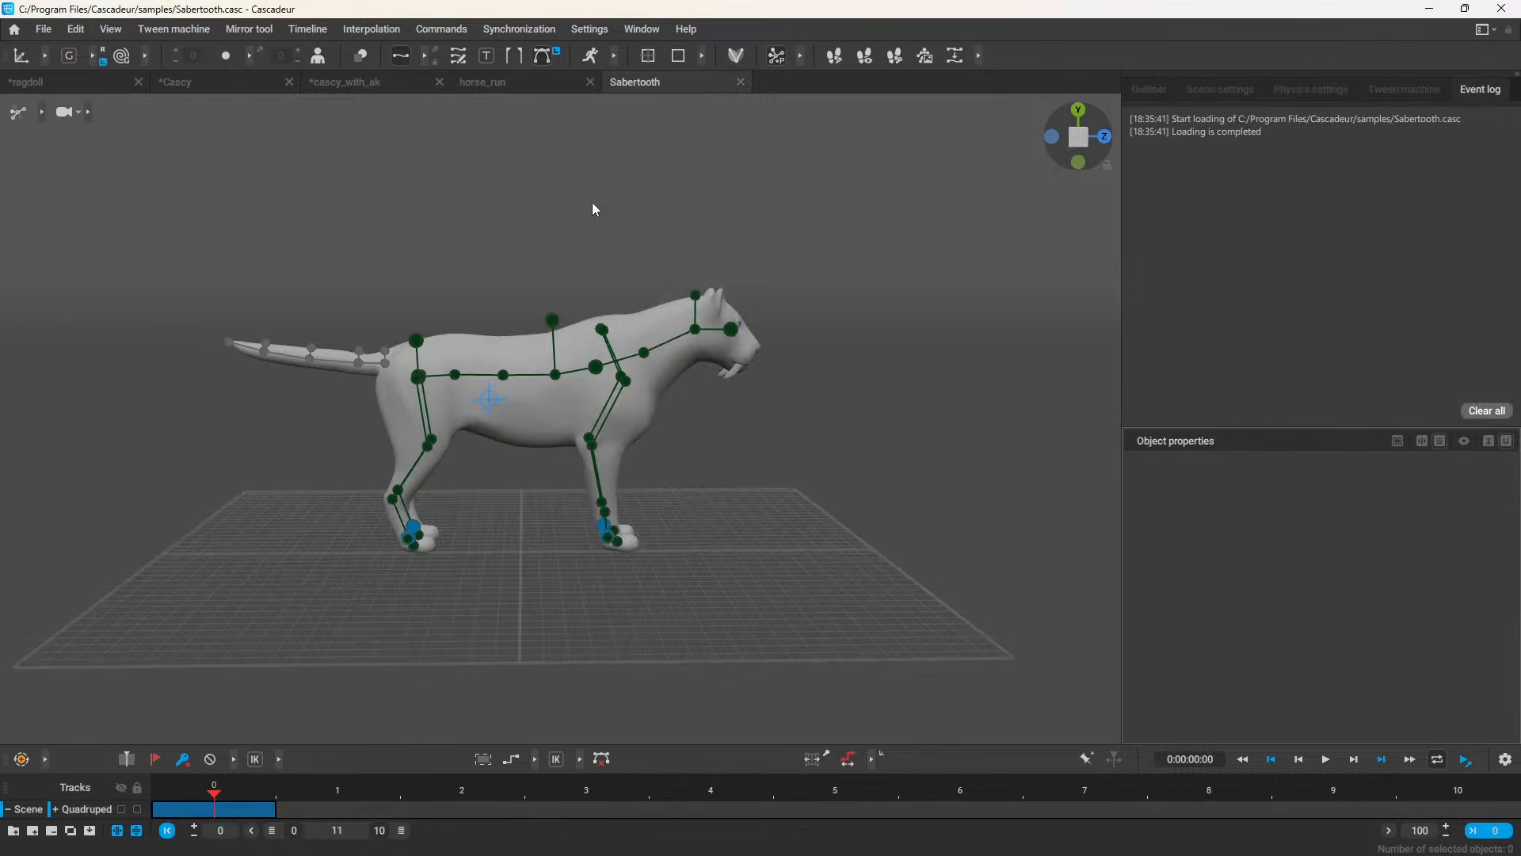
click(483, 819)
key(k)
click(606, 525)
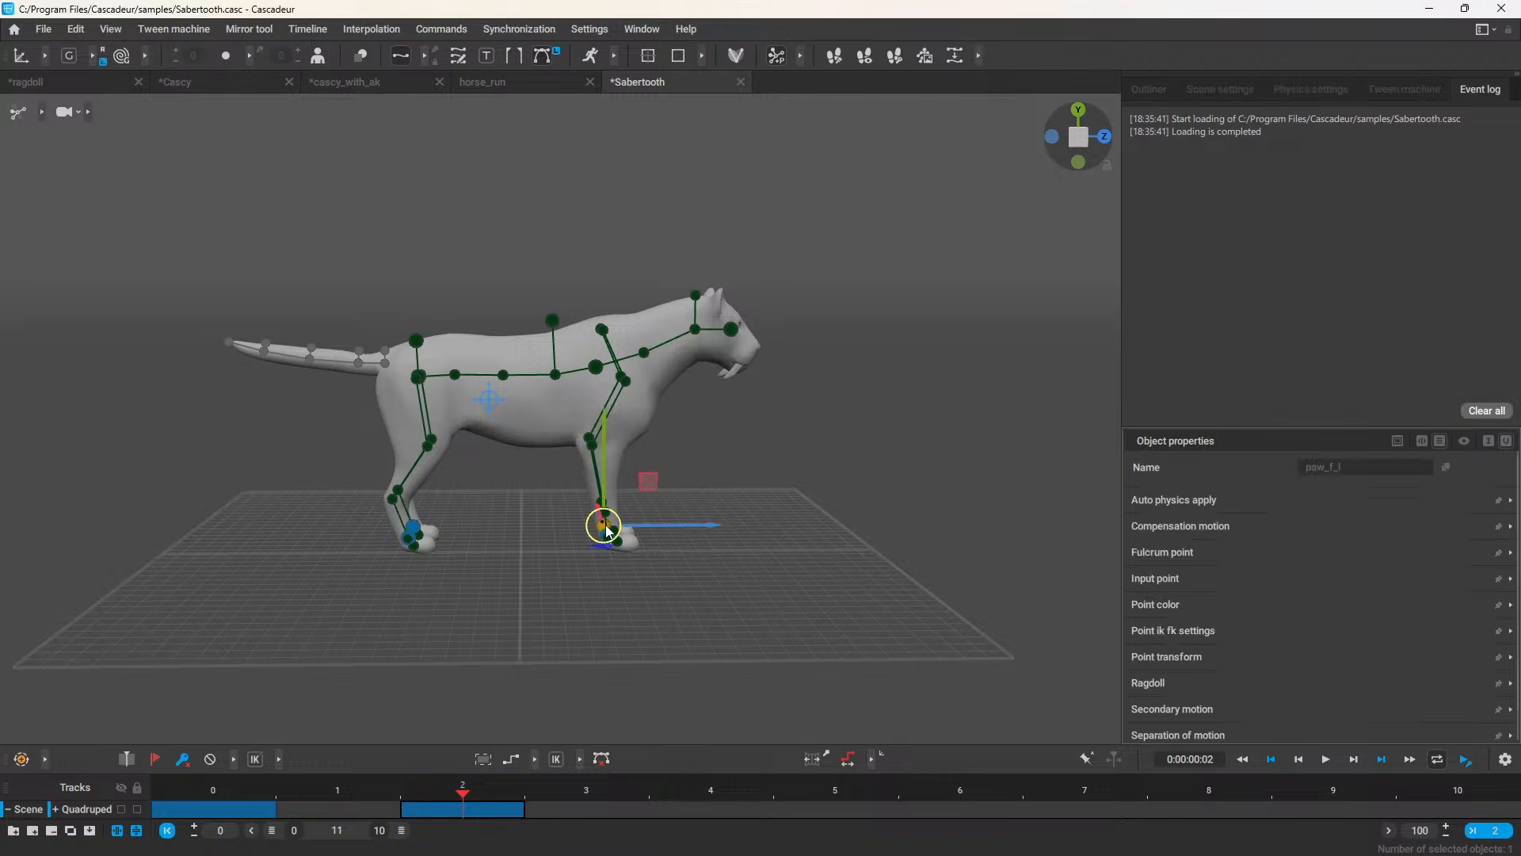
drag(644, 477, 668, 408)
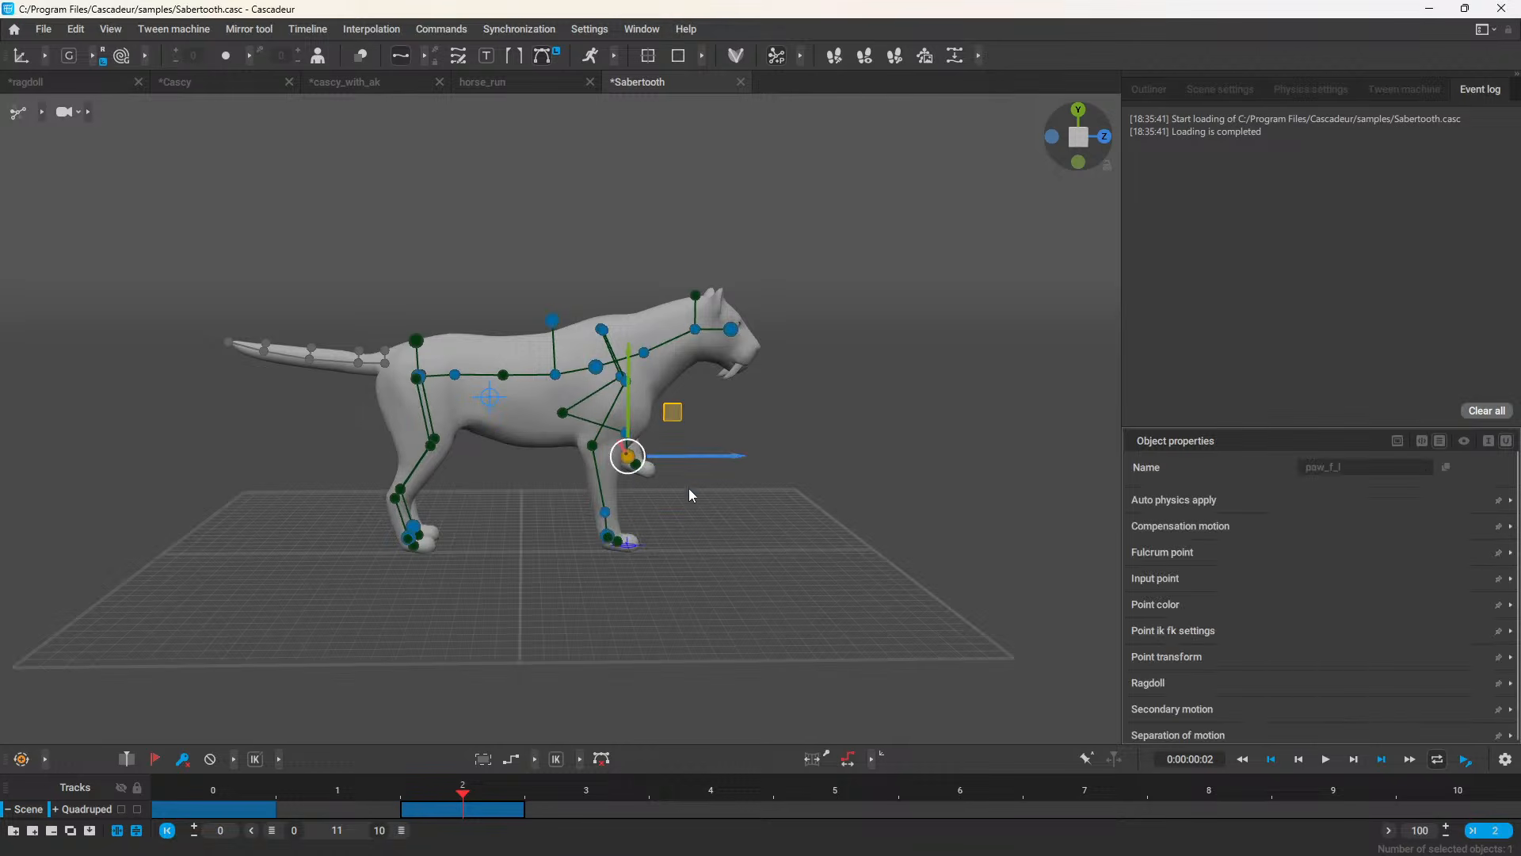
click(667, 559)
Step: Apply a curved interpolation to the Sabertooth interval starting at frame 0 and preview the in-between at frame 1
click(251, 830)
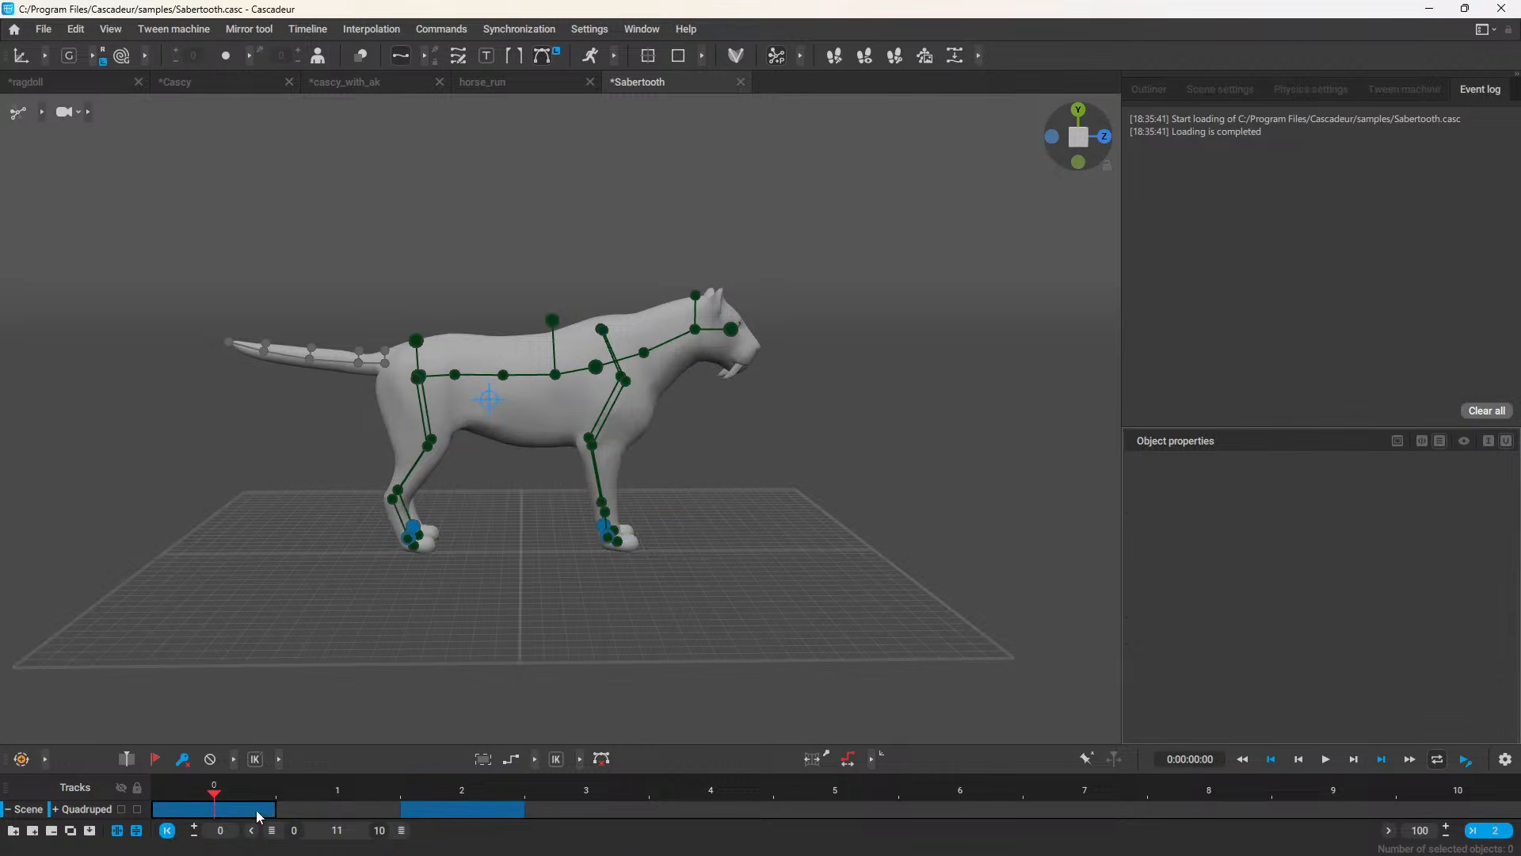
click(535, 760)
click(523, 759)
drag(220, 791, 337, 797)
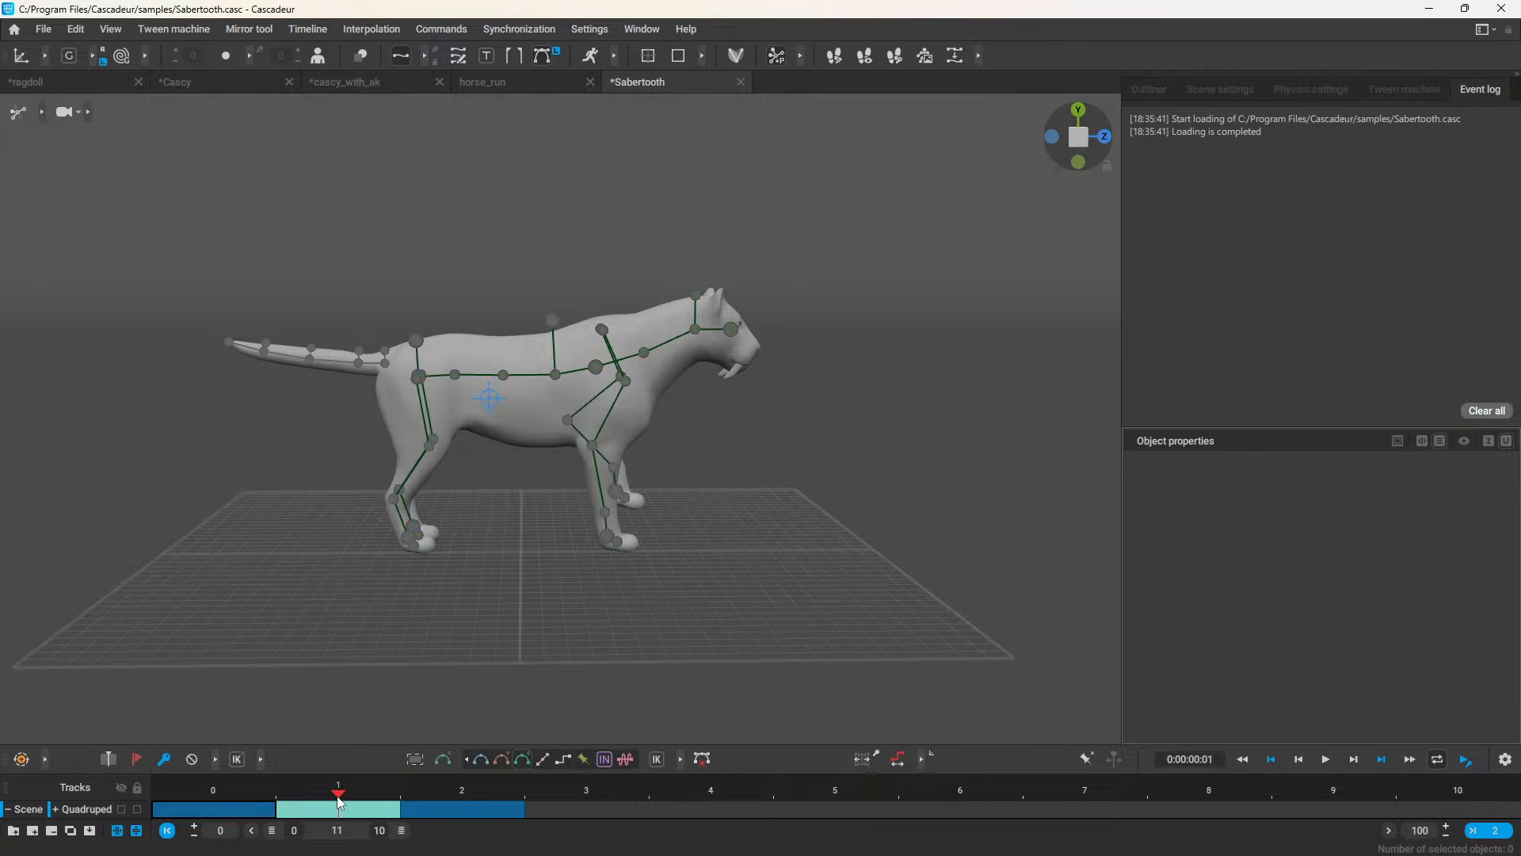
Step: Move the raised-paw key from frame 2 to frame 5 and scrub through the lengthened motion
click(434, 809)
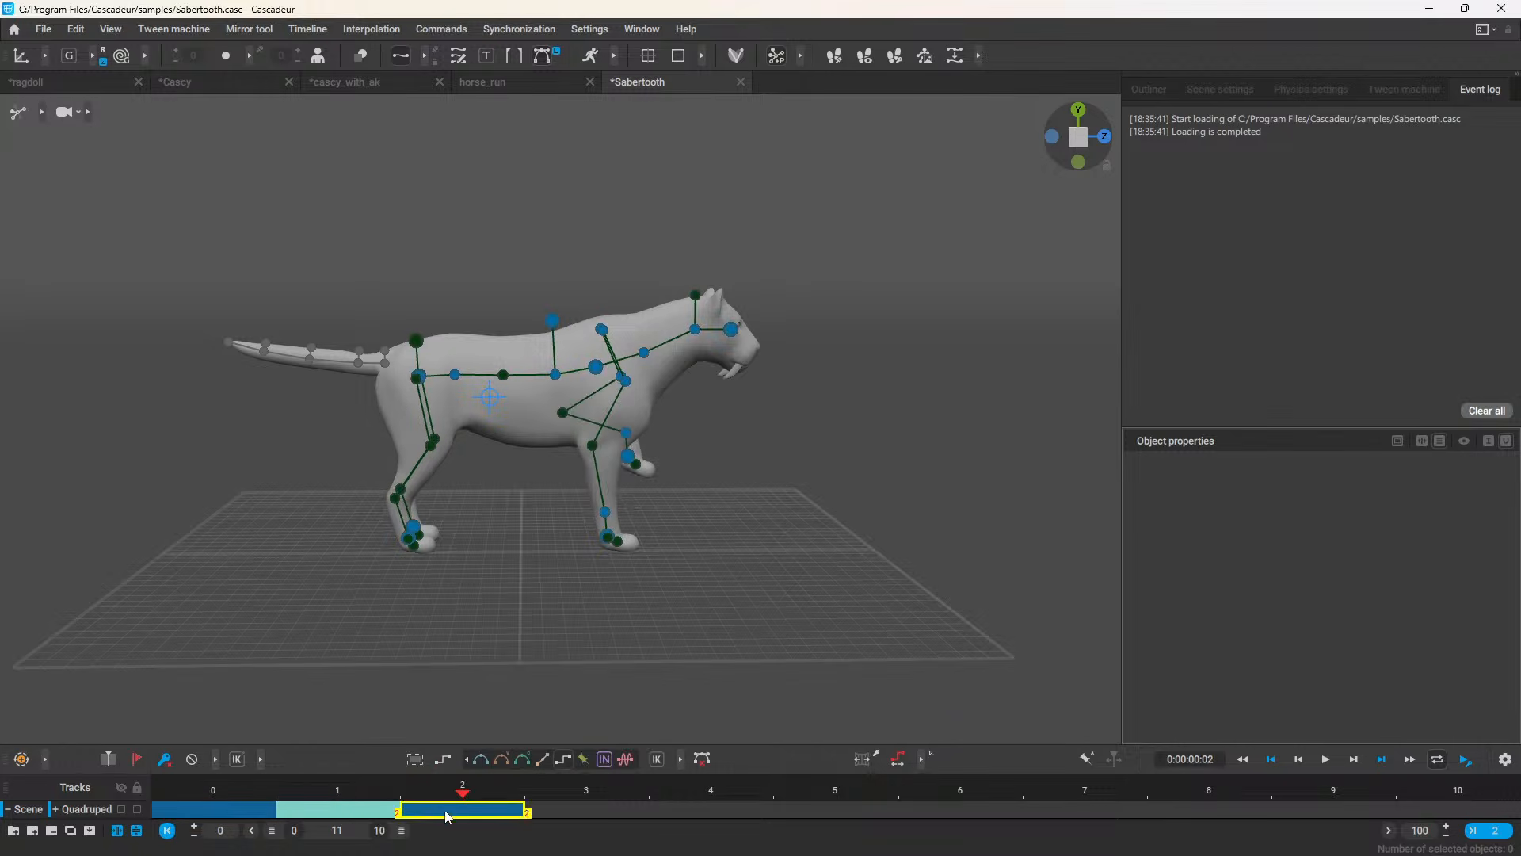
drag(448, 810, 824, 810)
click(255, 792)
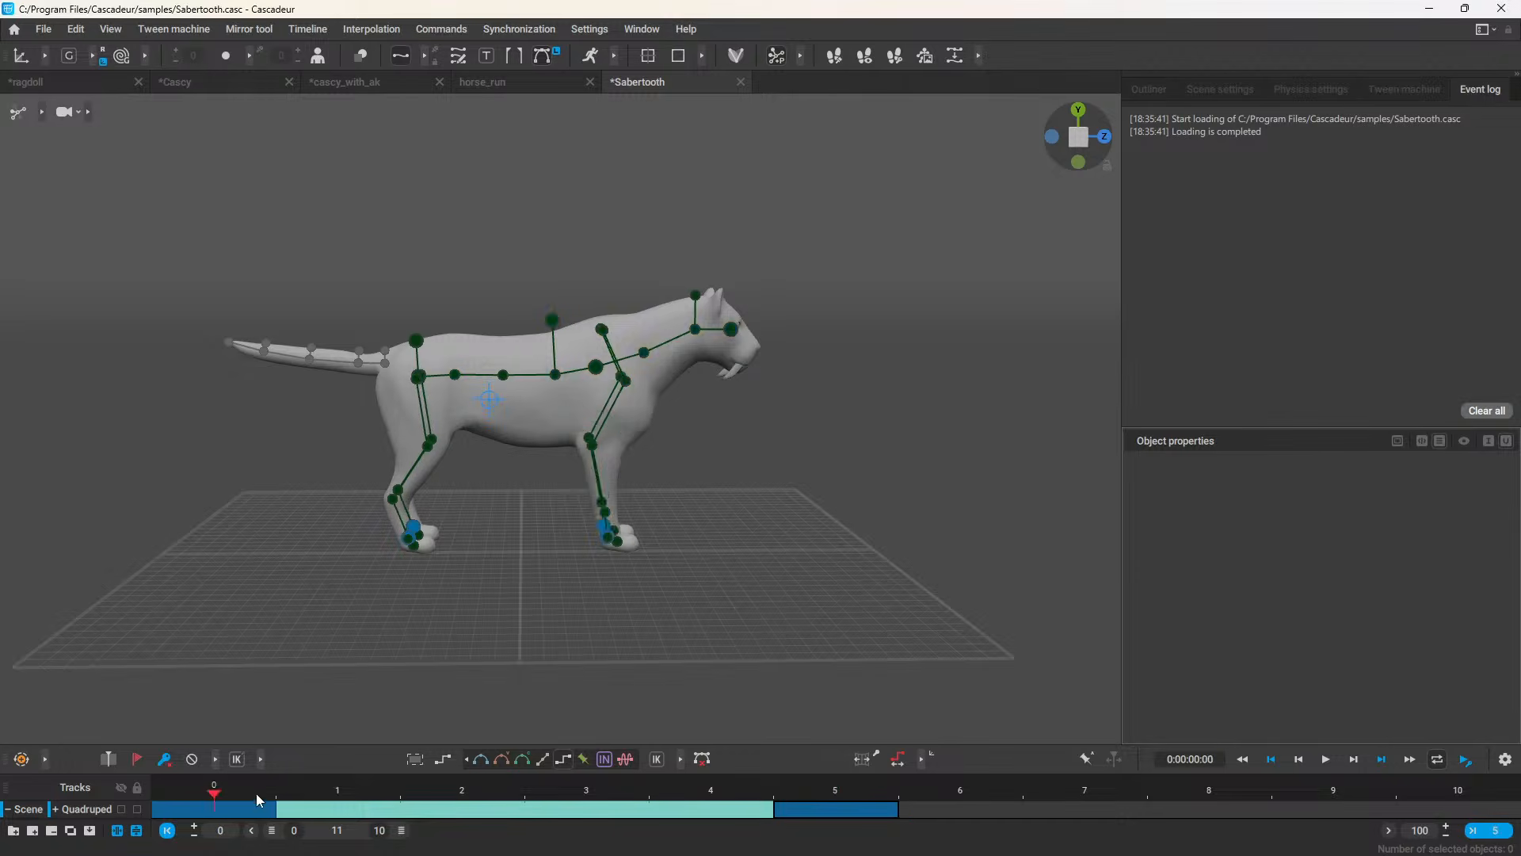
drag(255, 792, 833, 812)
Step: Try a Retargeting Copy of the Sabertooth animation from frame 0 to frame 5
click(207, 809)
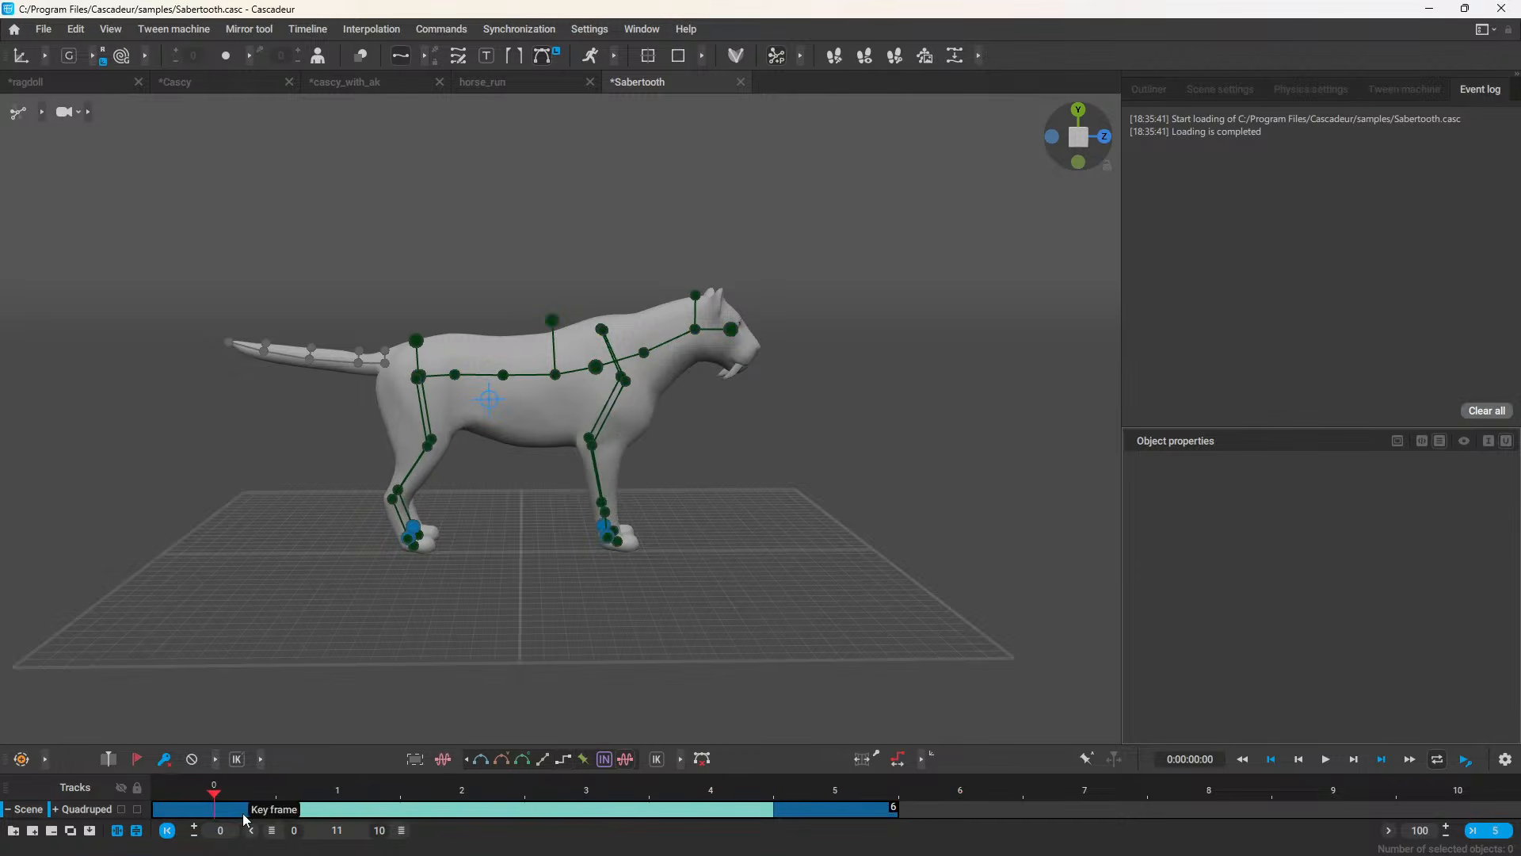
click(76, 29)
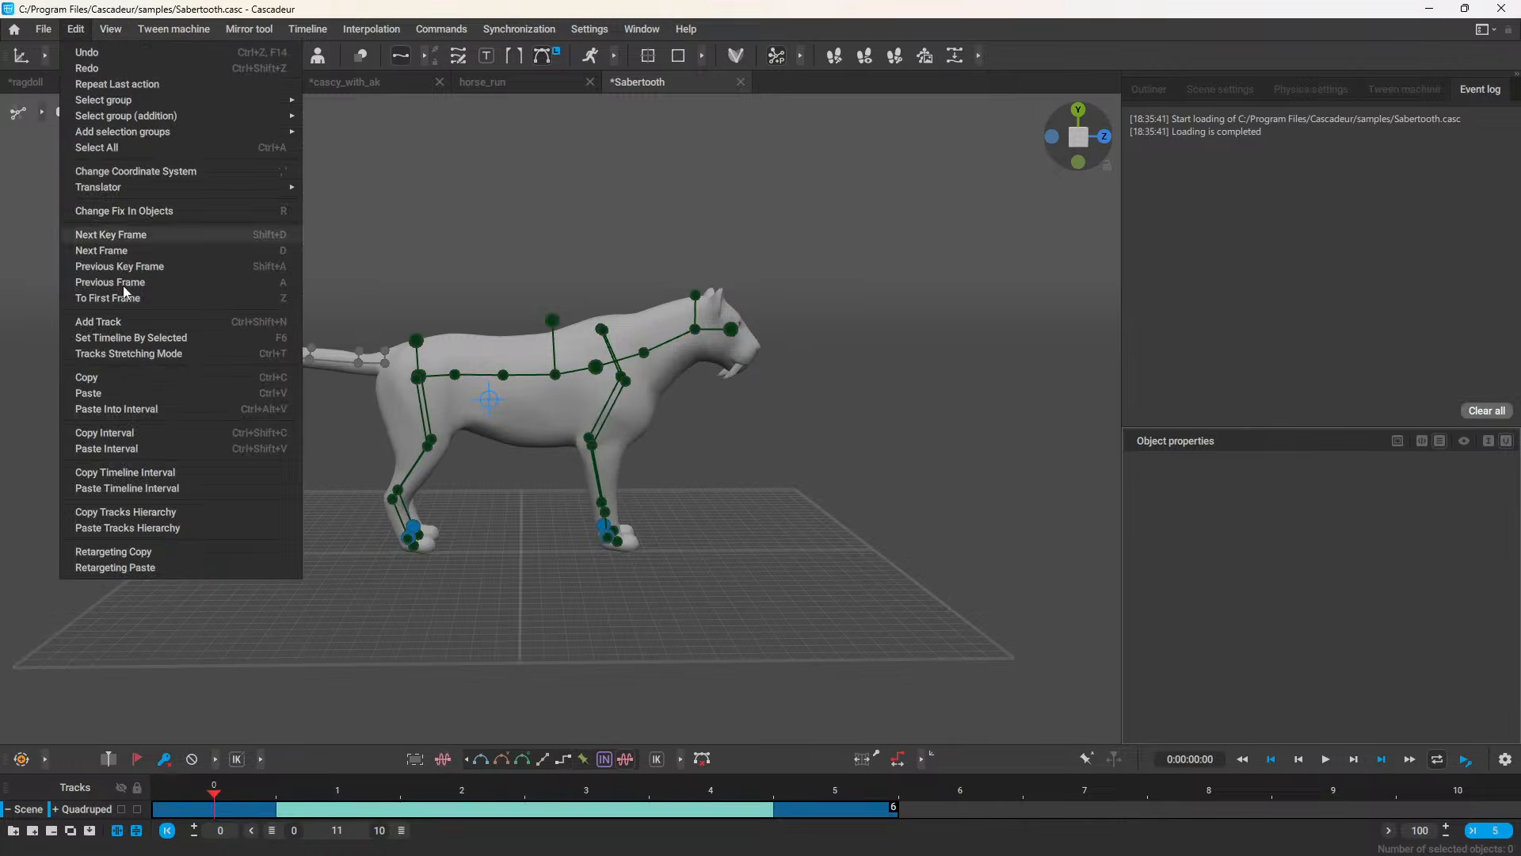
click(149, 549)
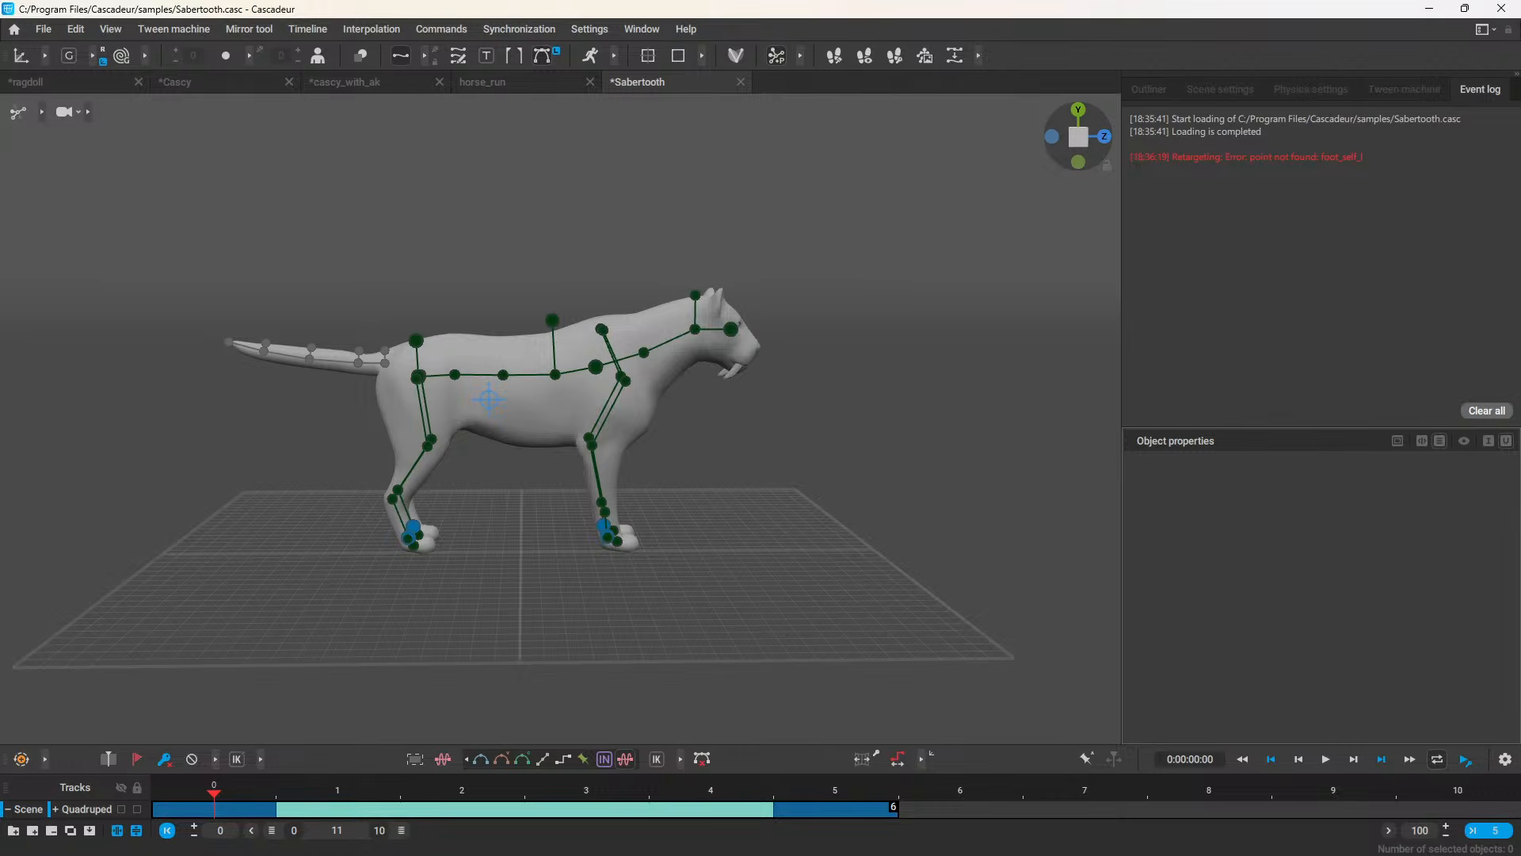
Step: Switch to the browser and rewind the Cascadeur 2025.3 Feature Highlights video slightly to recheck the deer rig retargeting passage
key(alt+Tab)
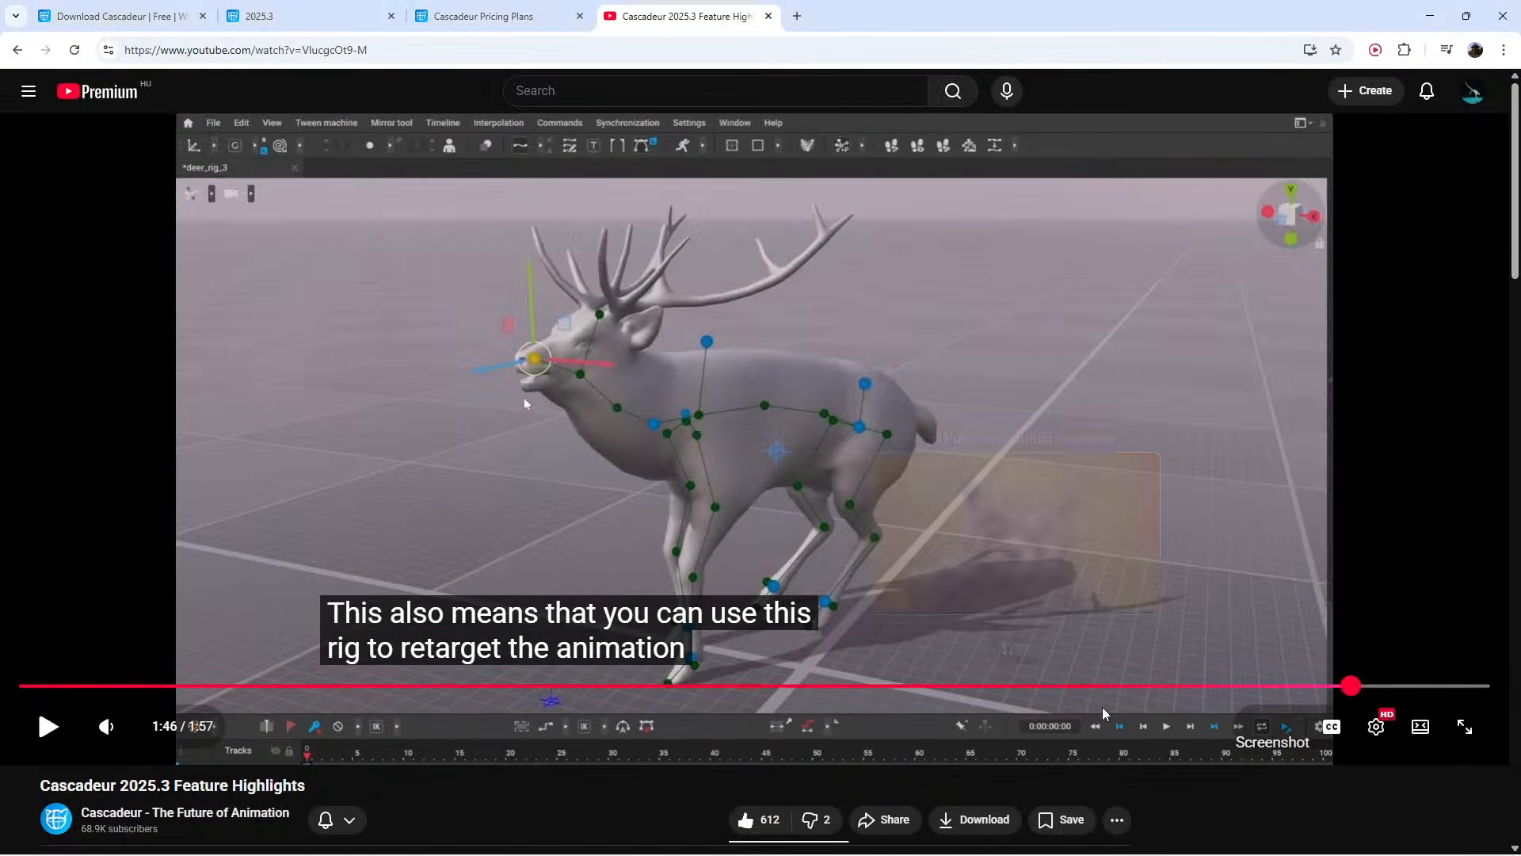
mouse_move(1351, 686)
mouse_down()
mouse_move(1308, 686)
mouse_move(1343, 686)
mouse_up()
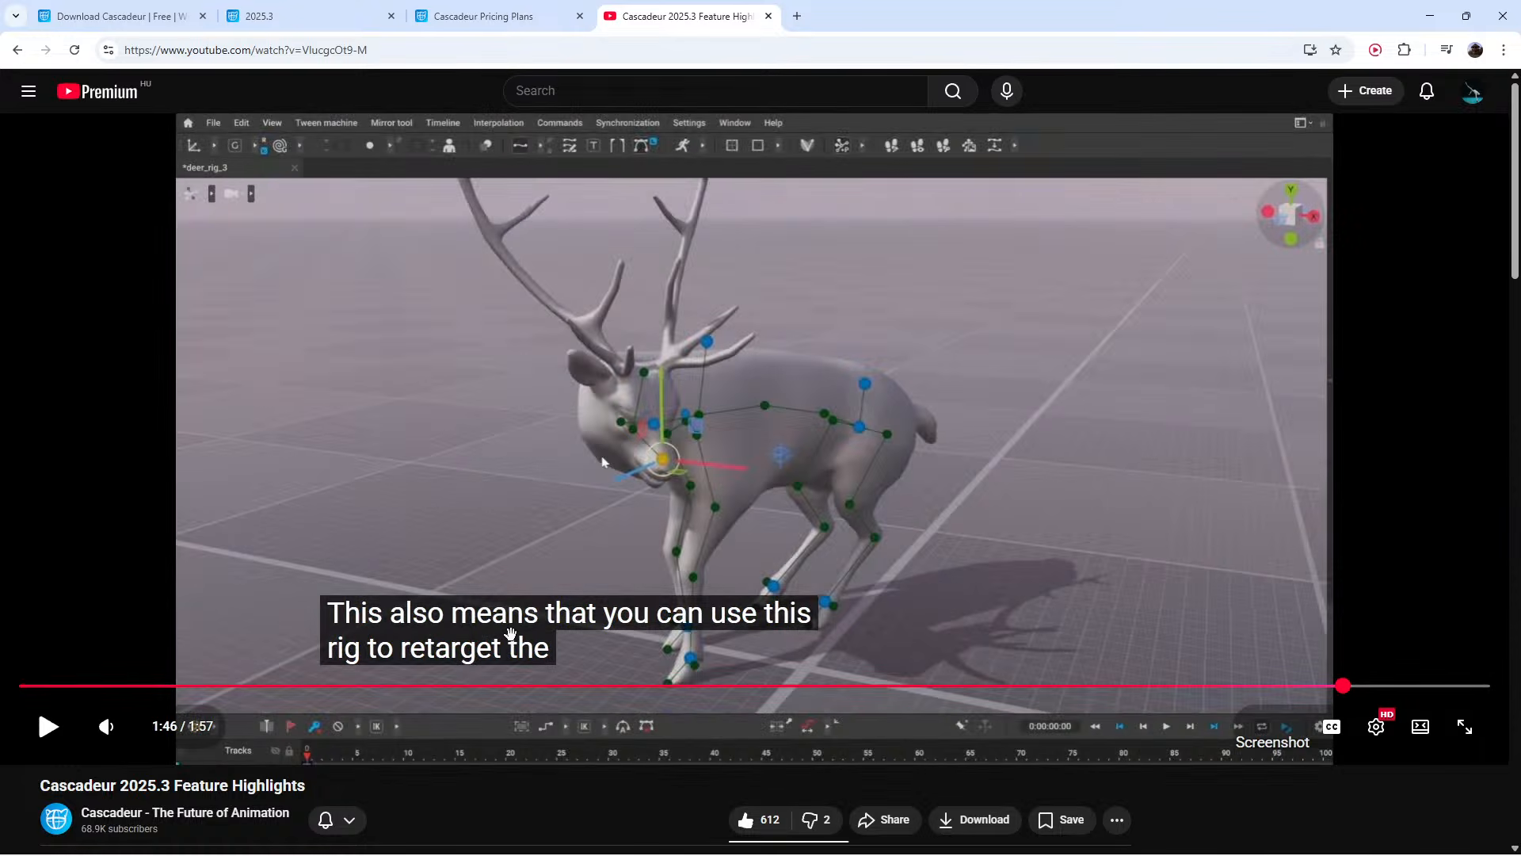
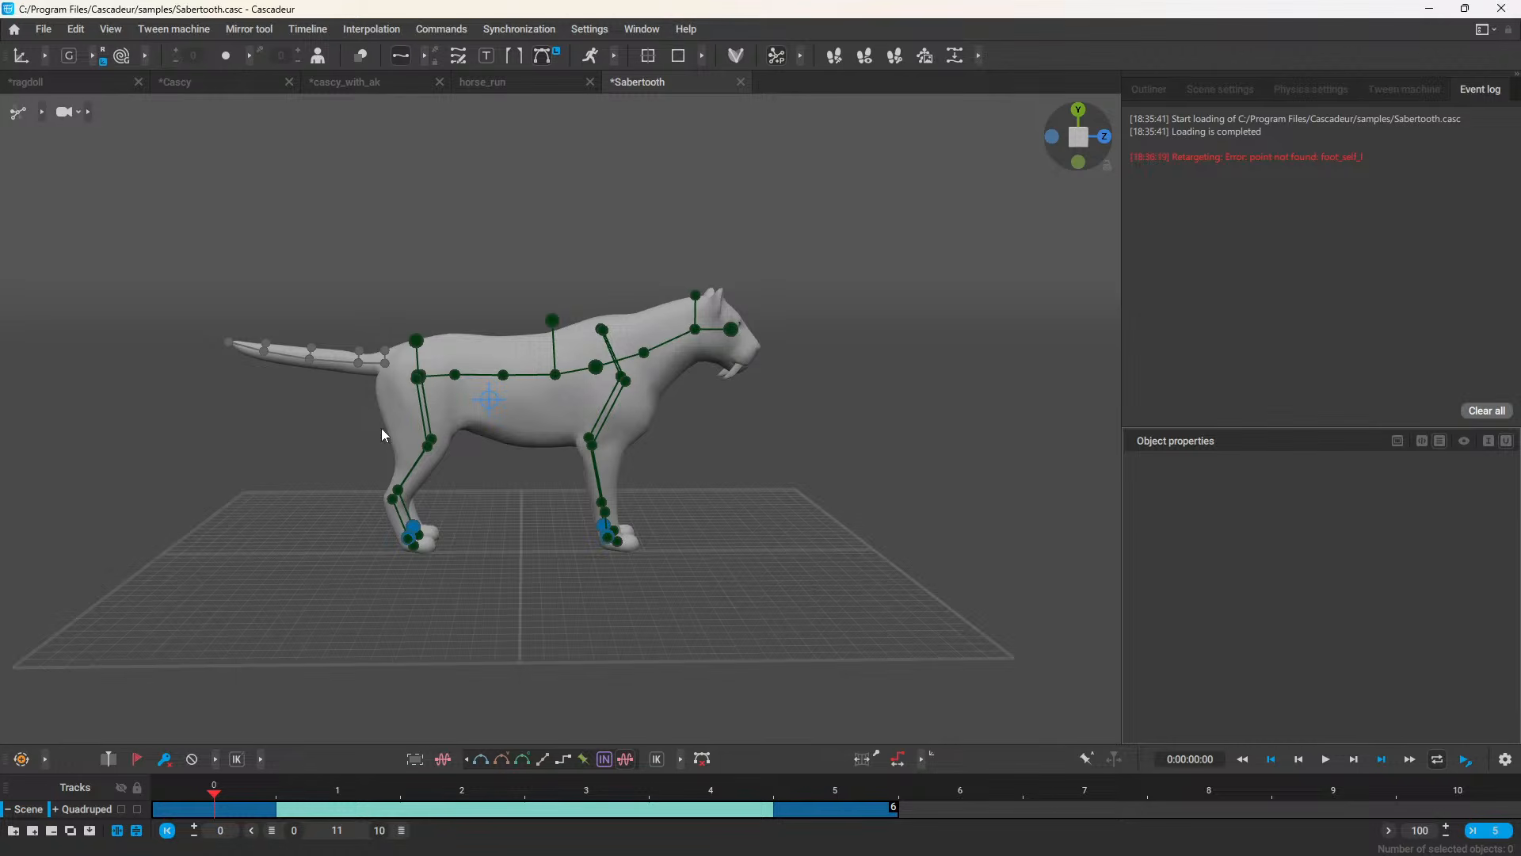
Step: Box-select the Sabertooth rig's paw points at frame 0
drag(149, 264, 872, 629)
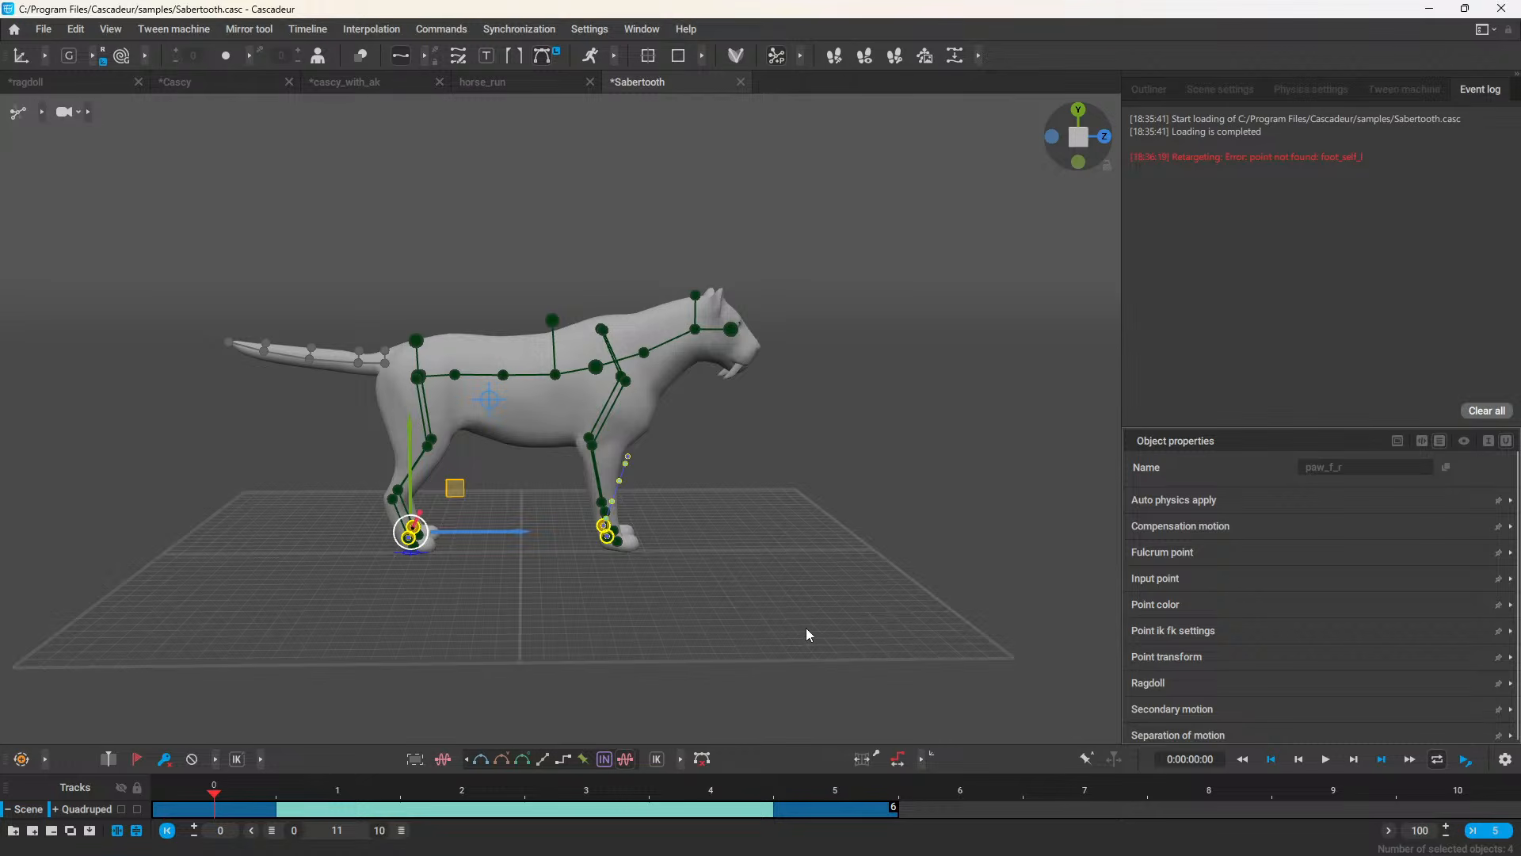
click(9, 34)
click(173, 424)
Step: Switch to the Cascy scene and turn on rig mode, accepting the loss of custom tangents data
click(226, 83)
click(802, 56)
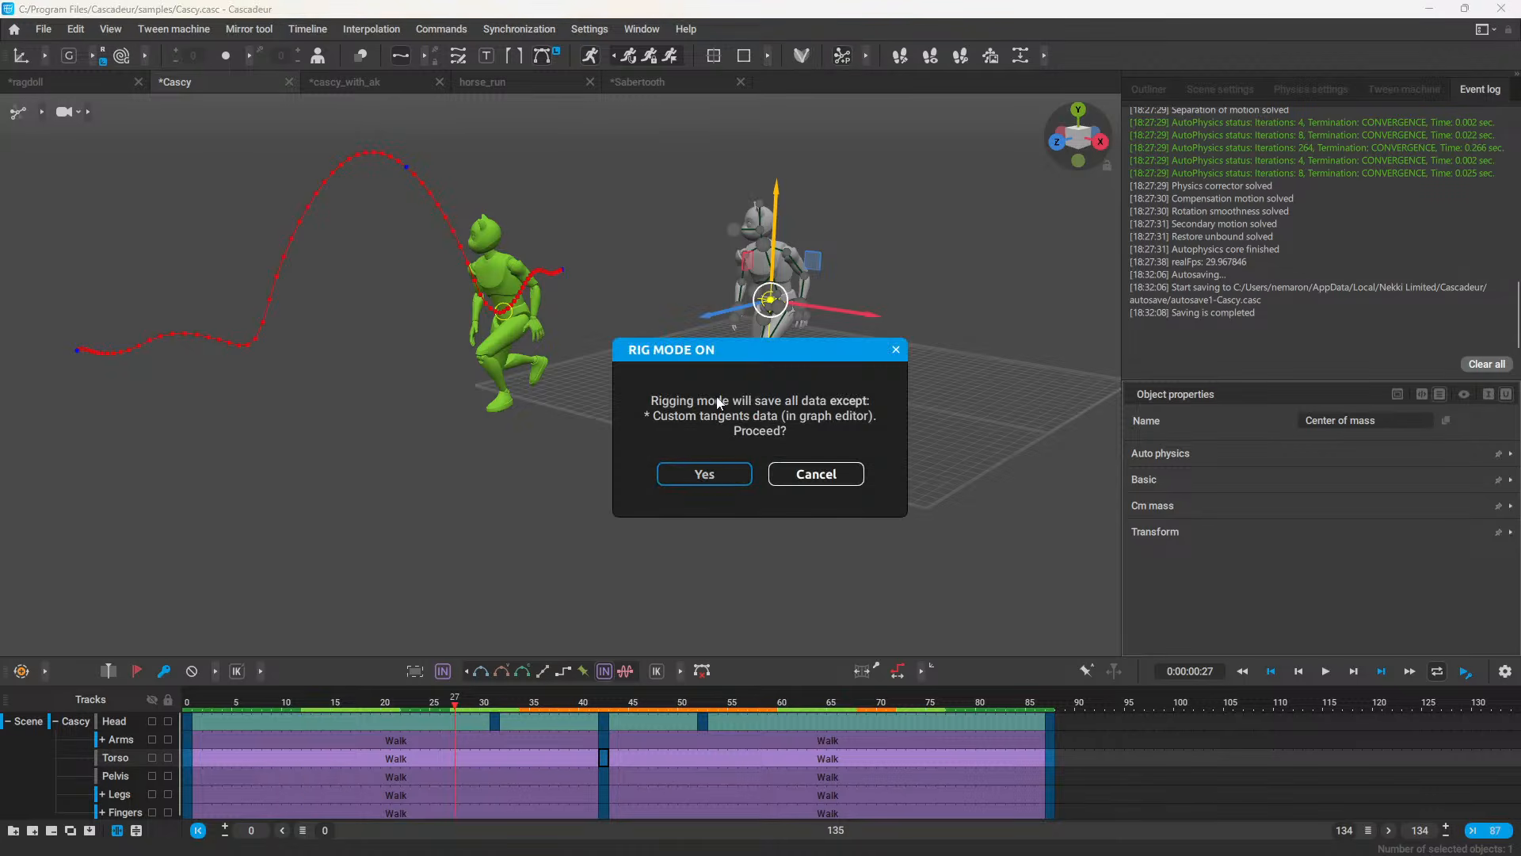
key(Return)
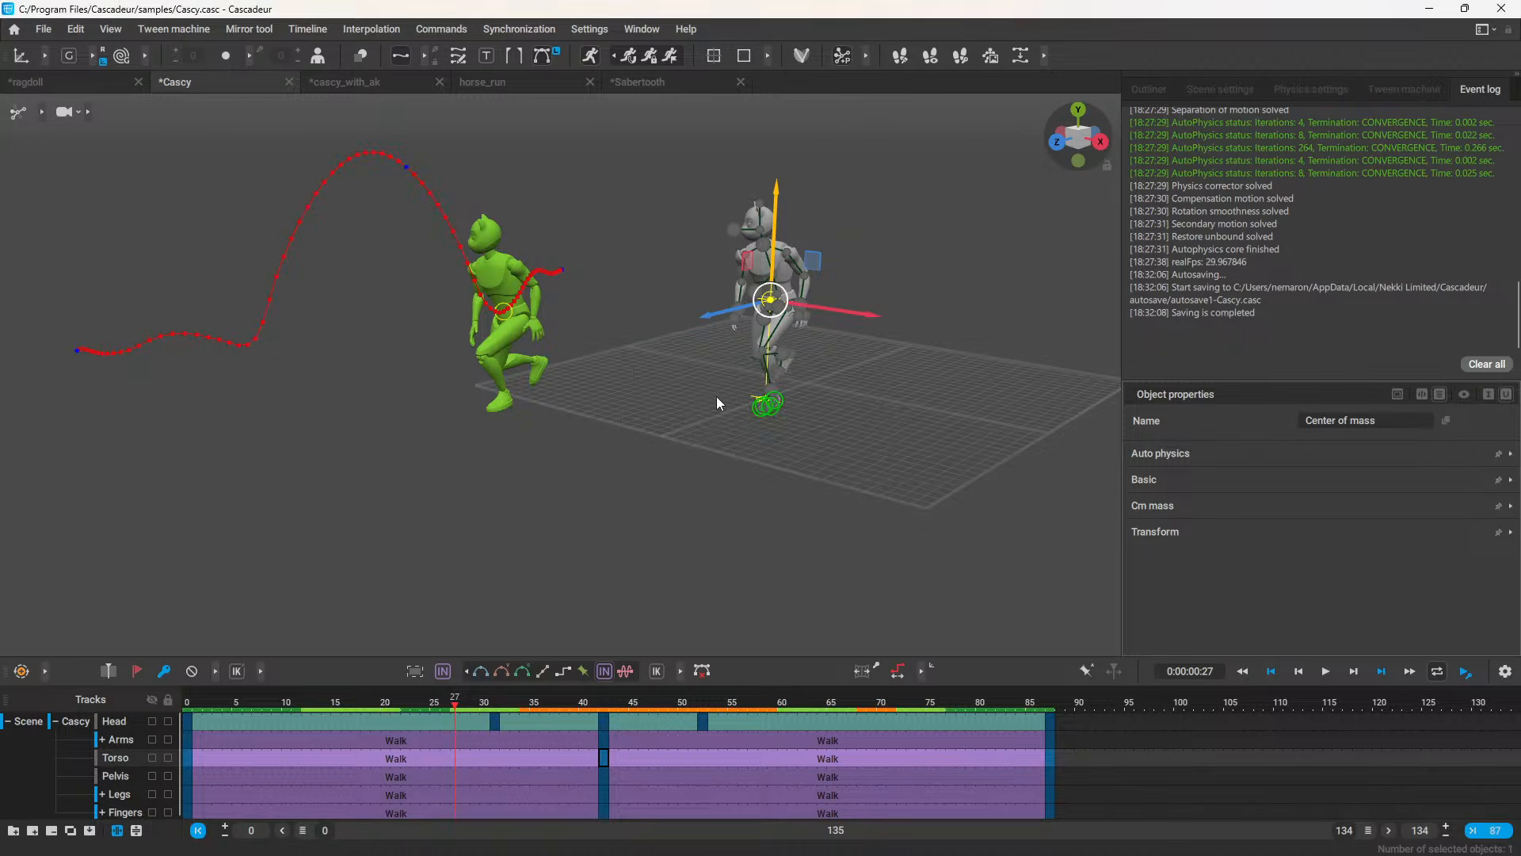
Step: Open the Quick Rigging Tool, view the humanoid twist bone settings, and close the tool
click(95, 82)
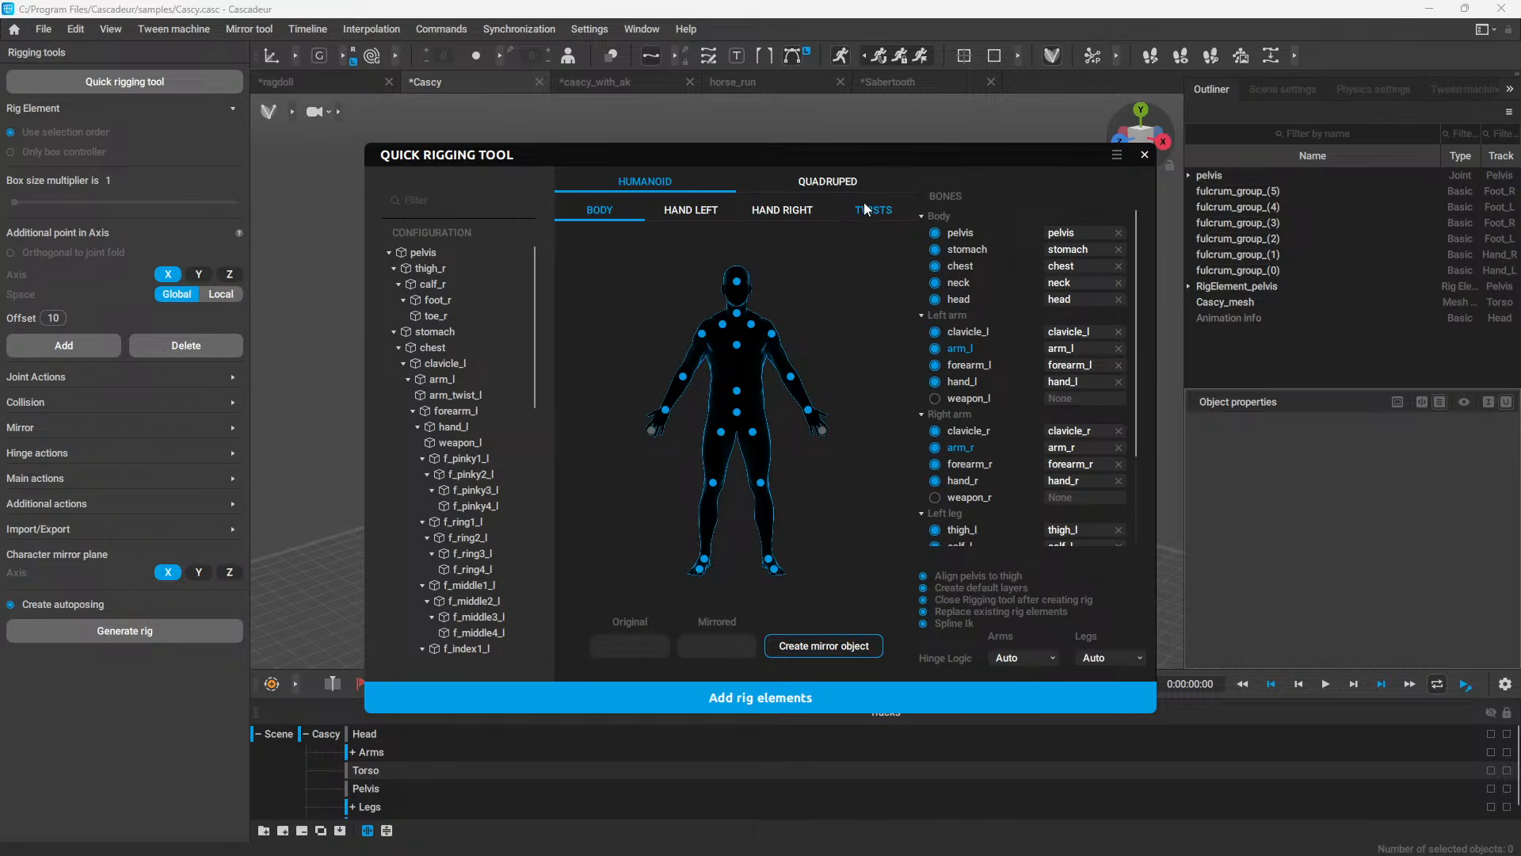
click(868, 211)
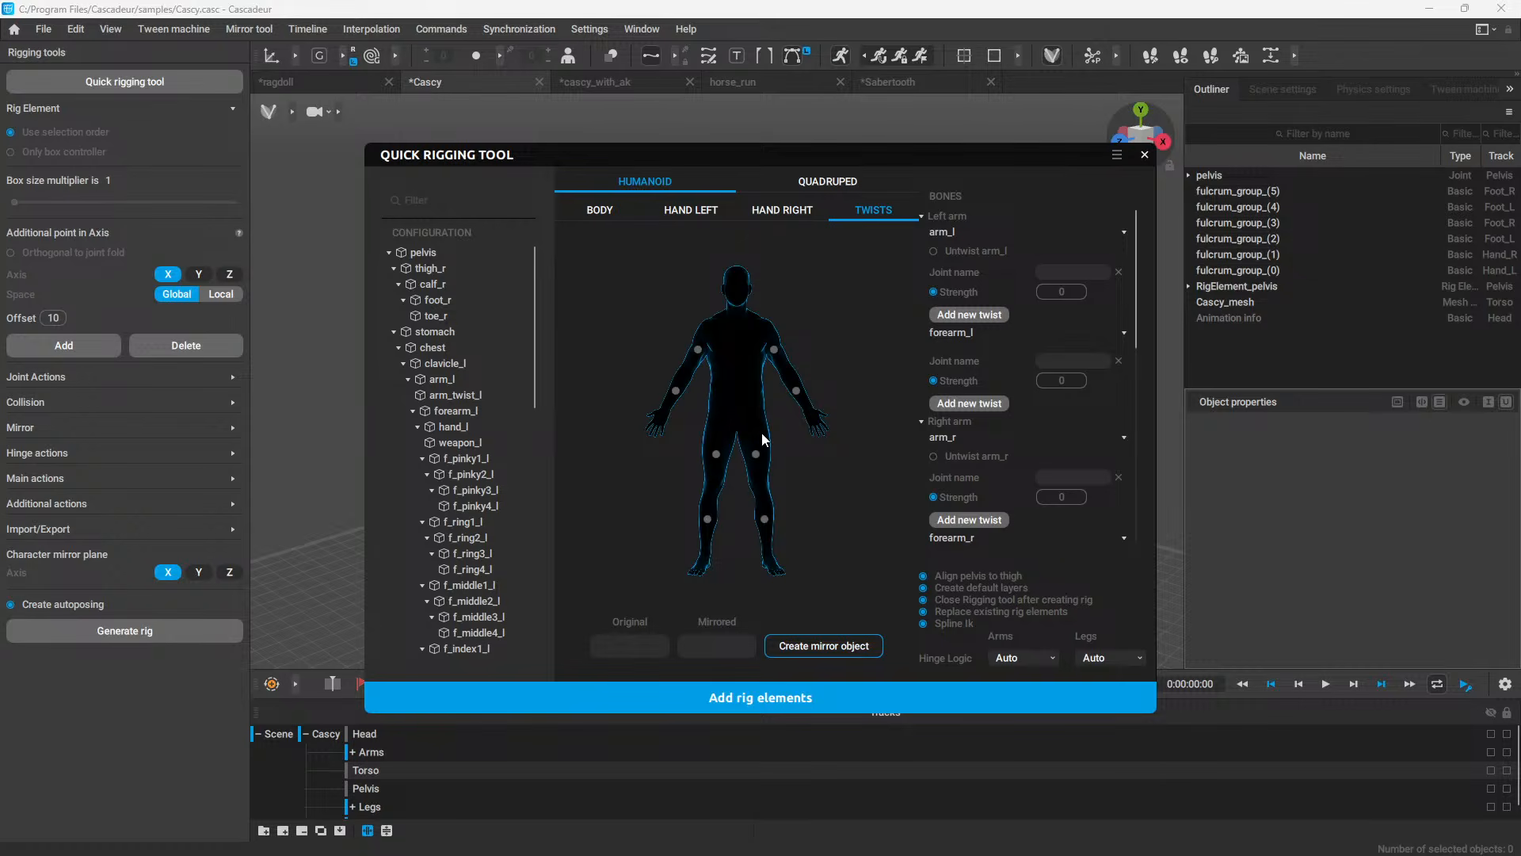
click(1146, 156)
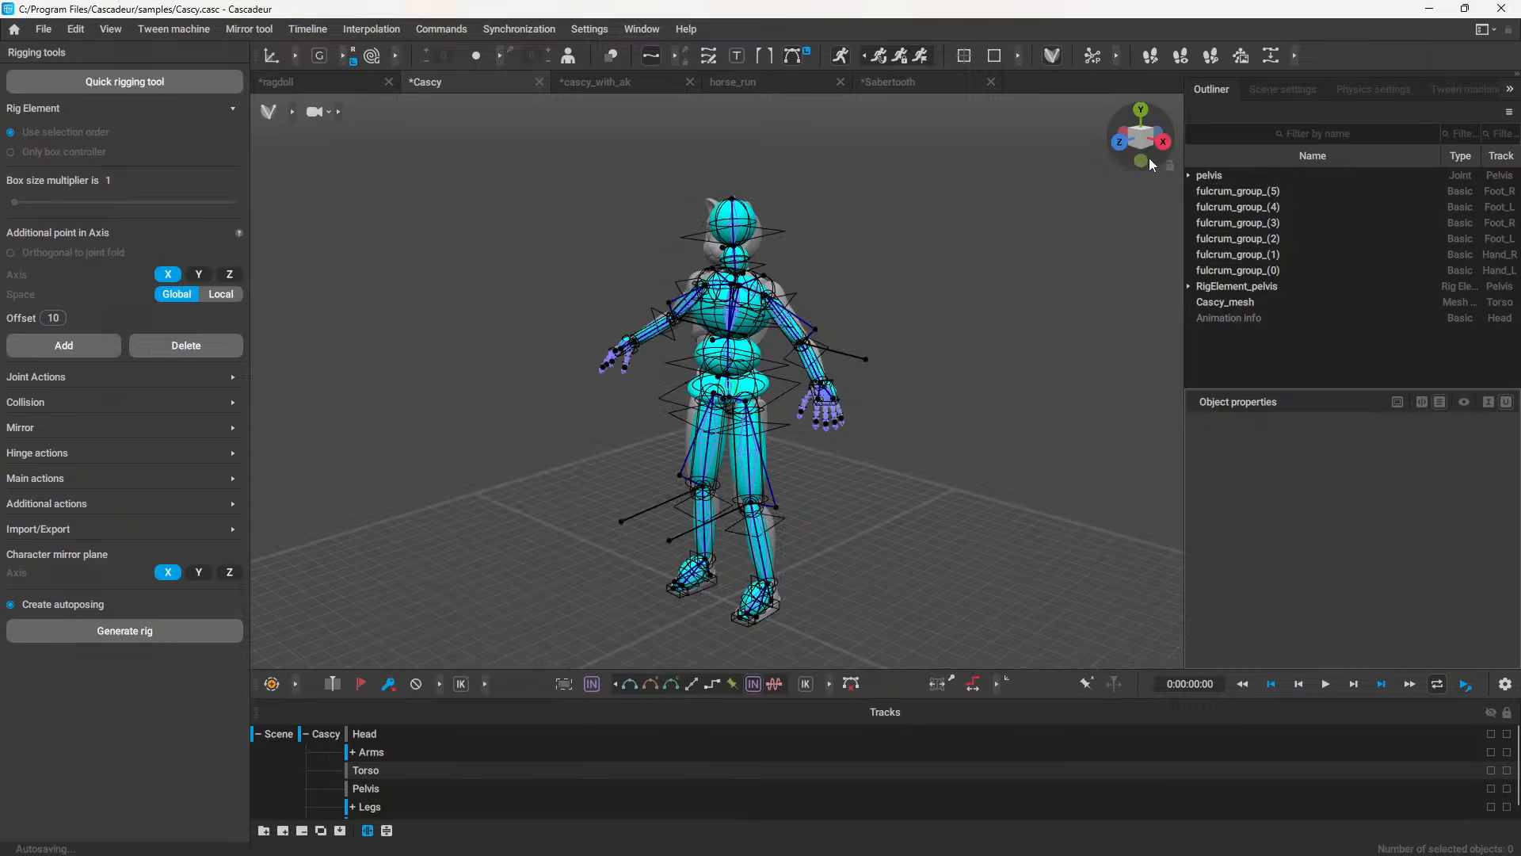
click(17, 37)
click(198, 122)
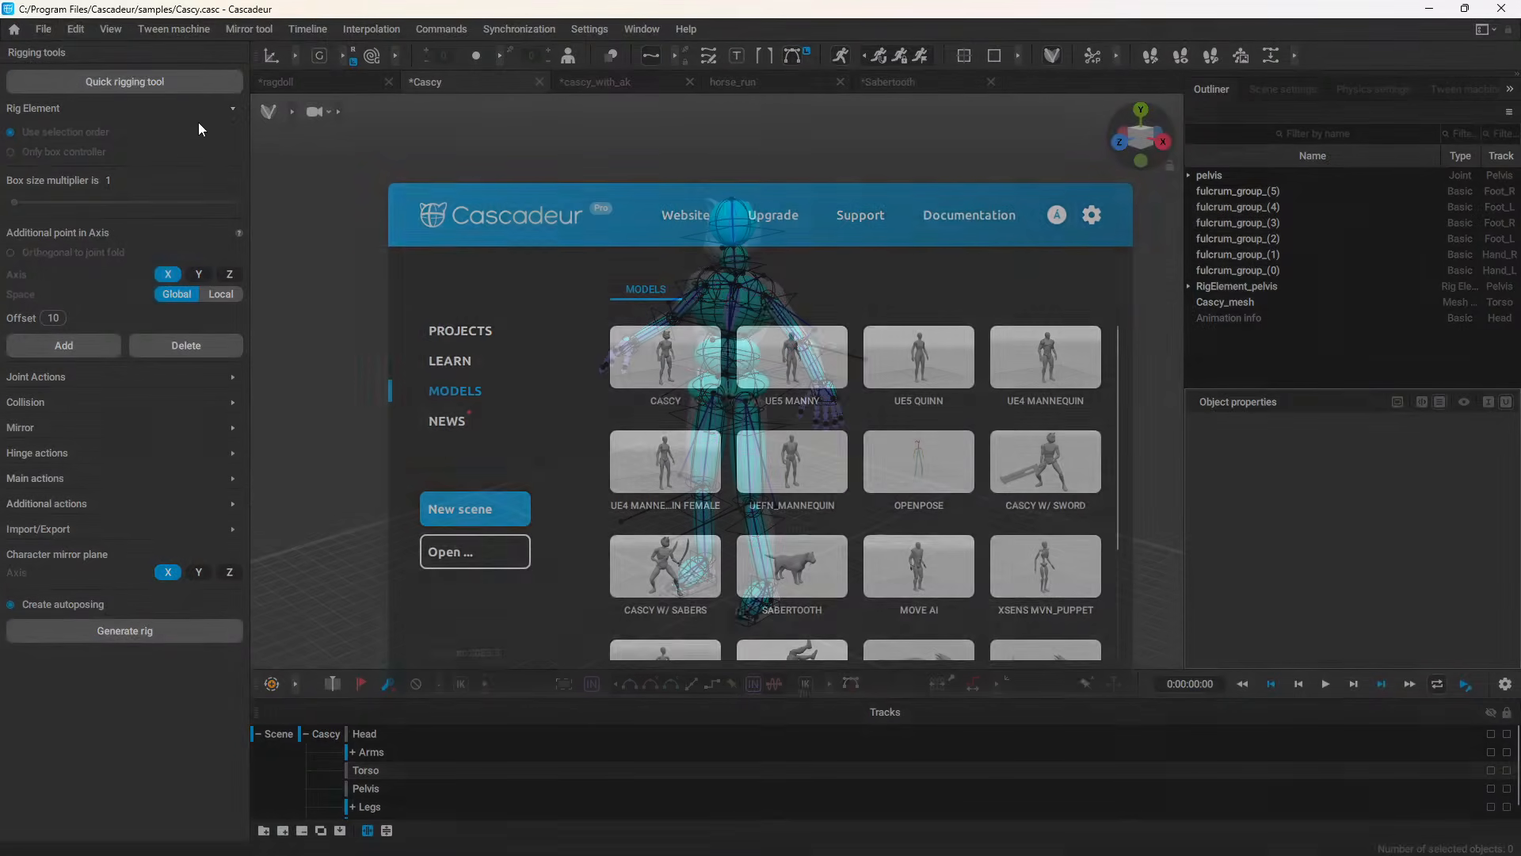
Step: Open the GLB/GLTF/VRM(A) import settings for the Cascy scene, view the available presets, and close the dialog
click(45, 29)
mouse_move(86, 187)
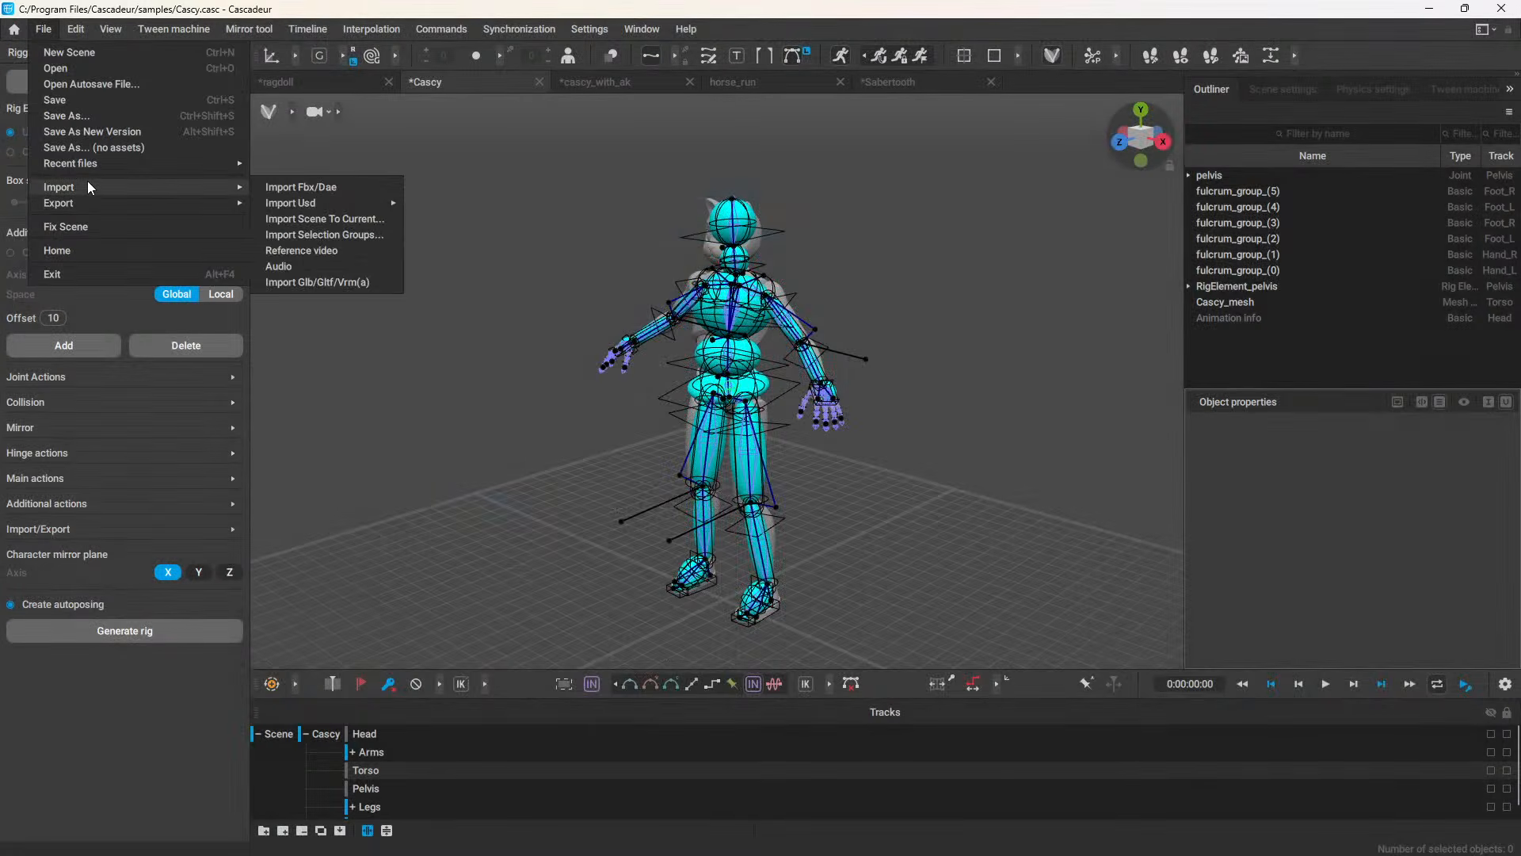
click(316, 282)
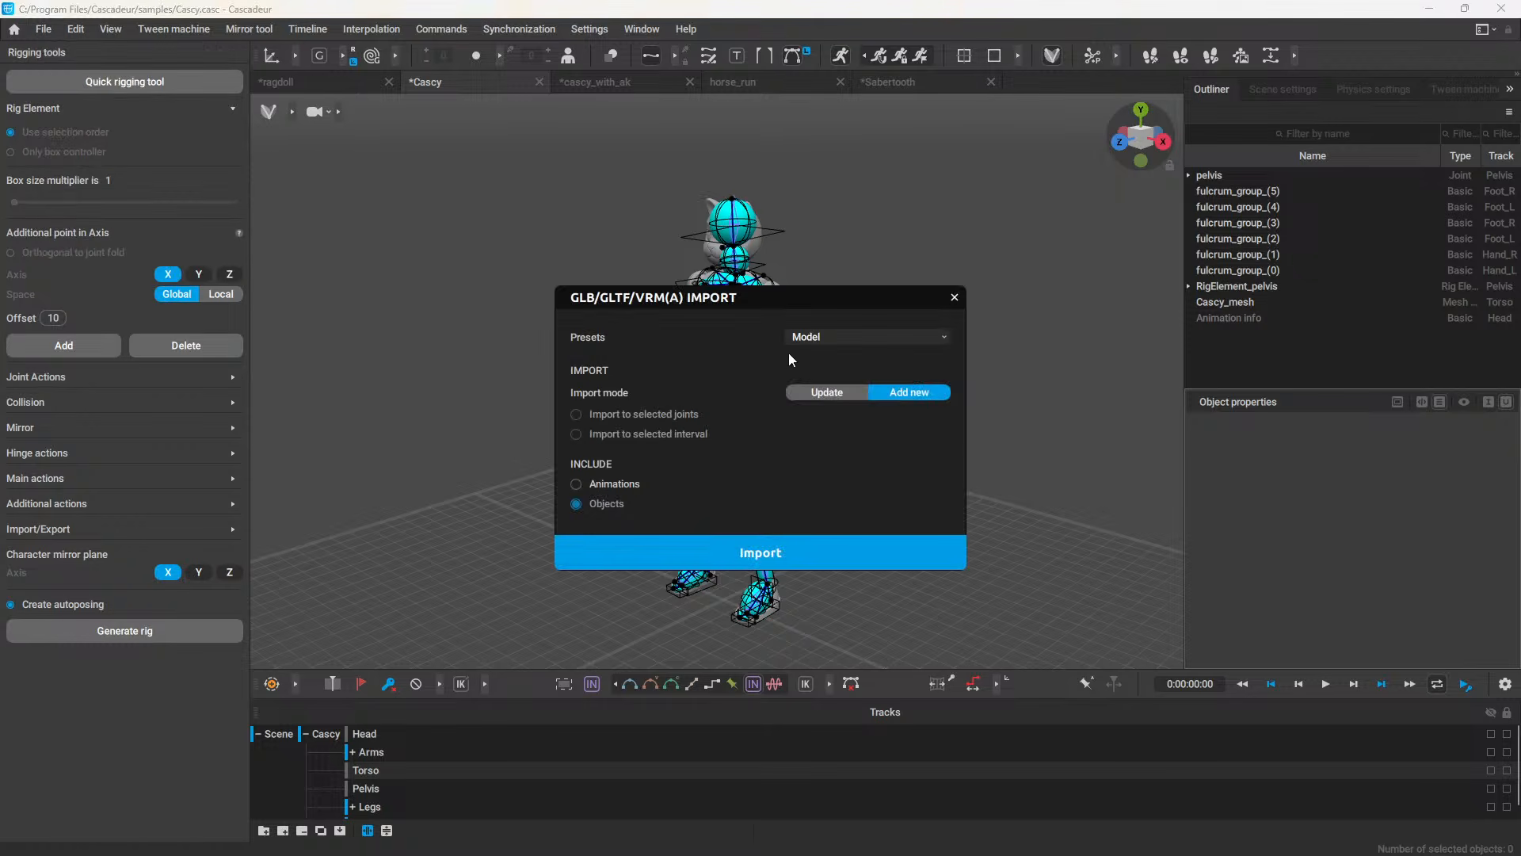
click(835, 339)
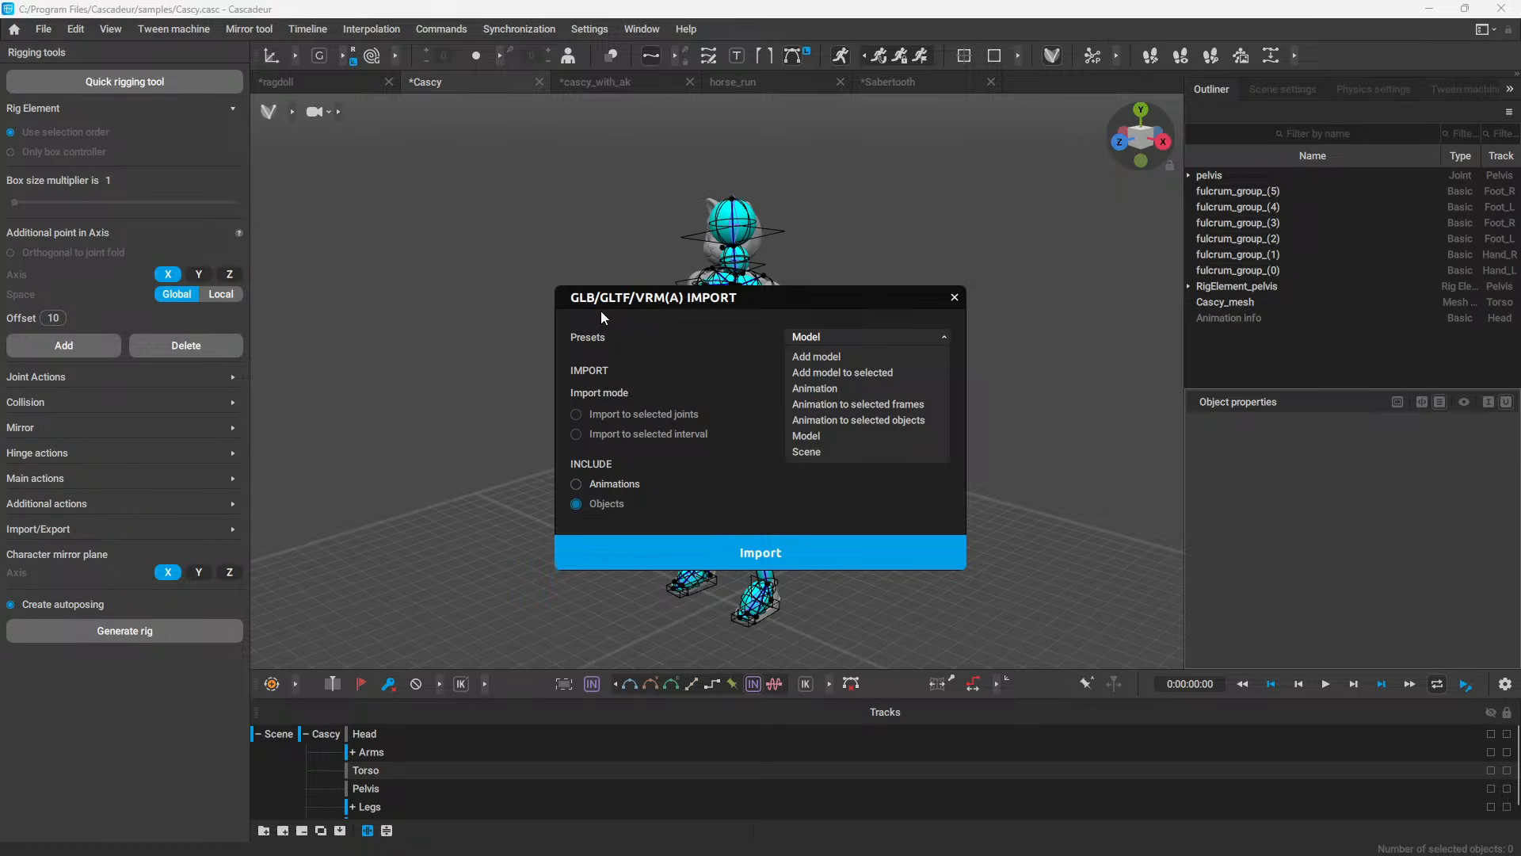
click(954, 298)
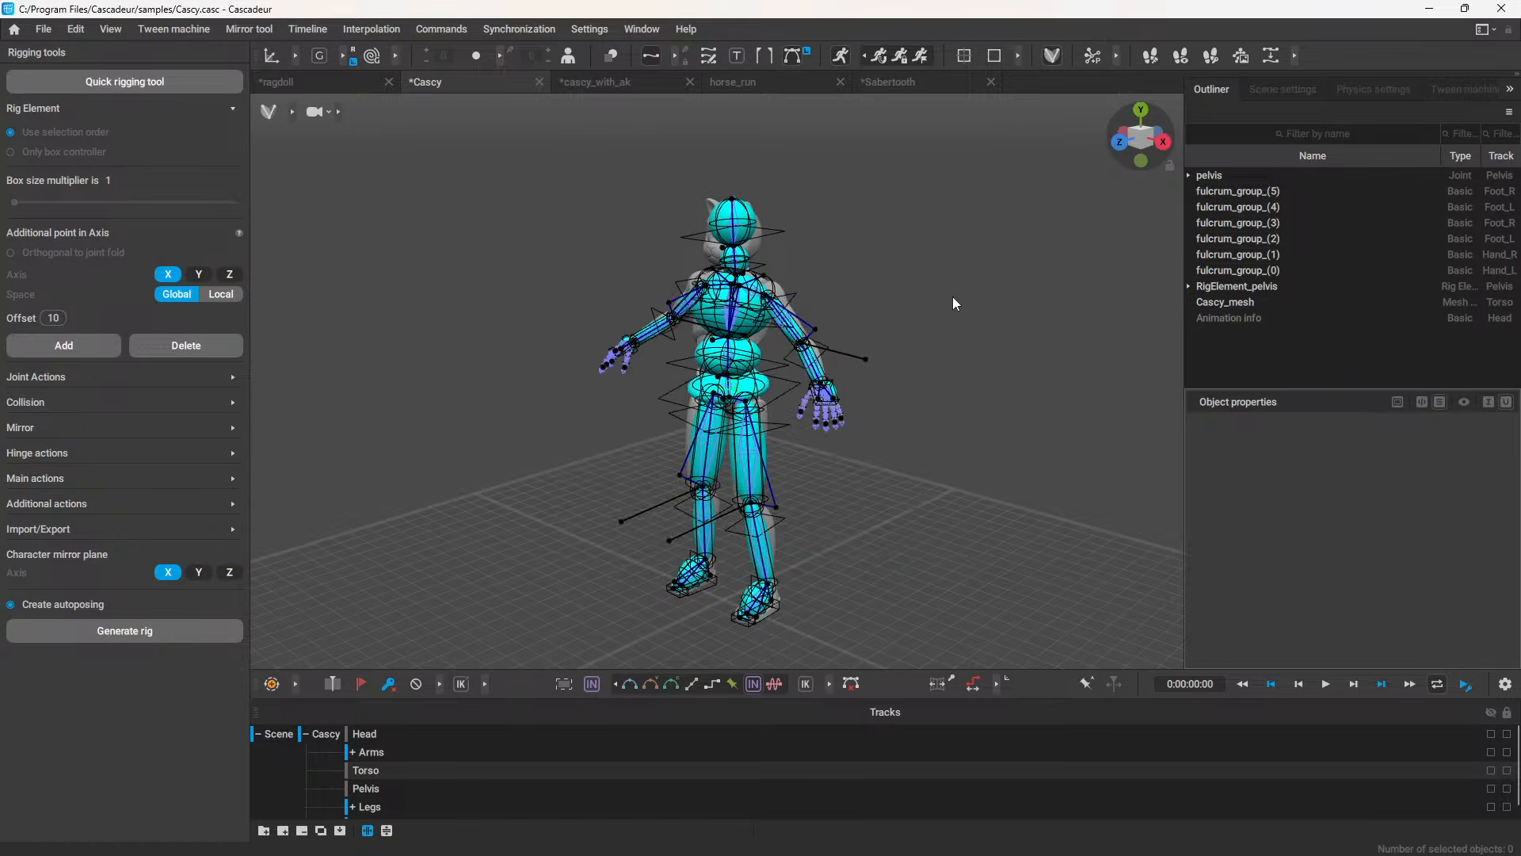
Step: Create a new empty scene
click(44, 29)
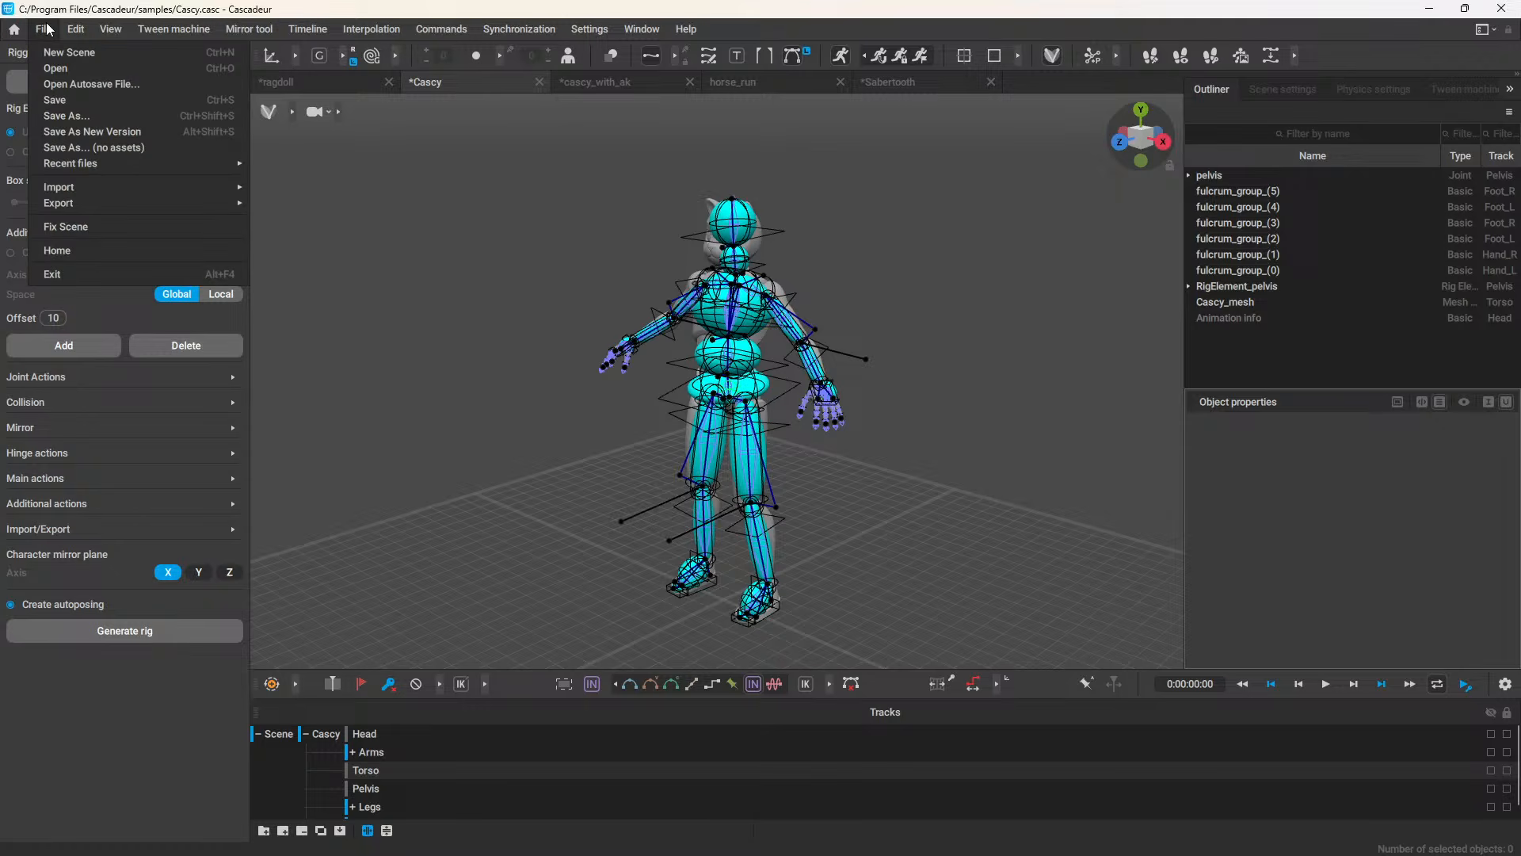
mouse_move(76, 29)
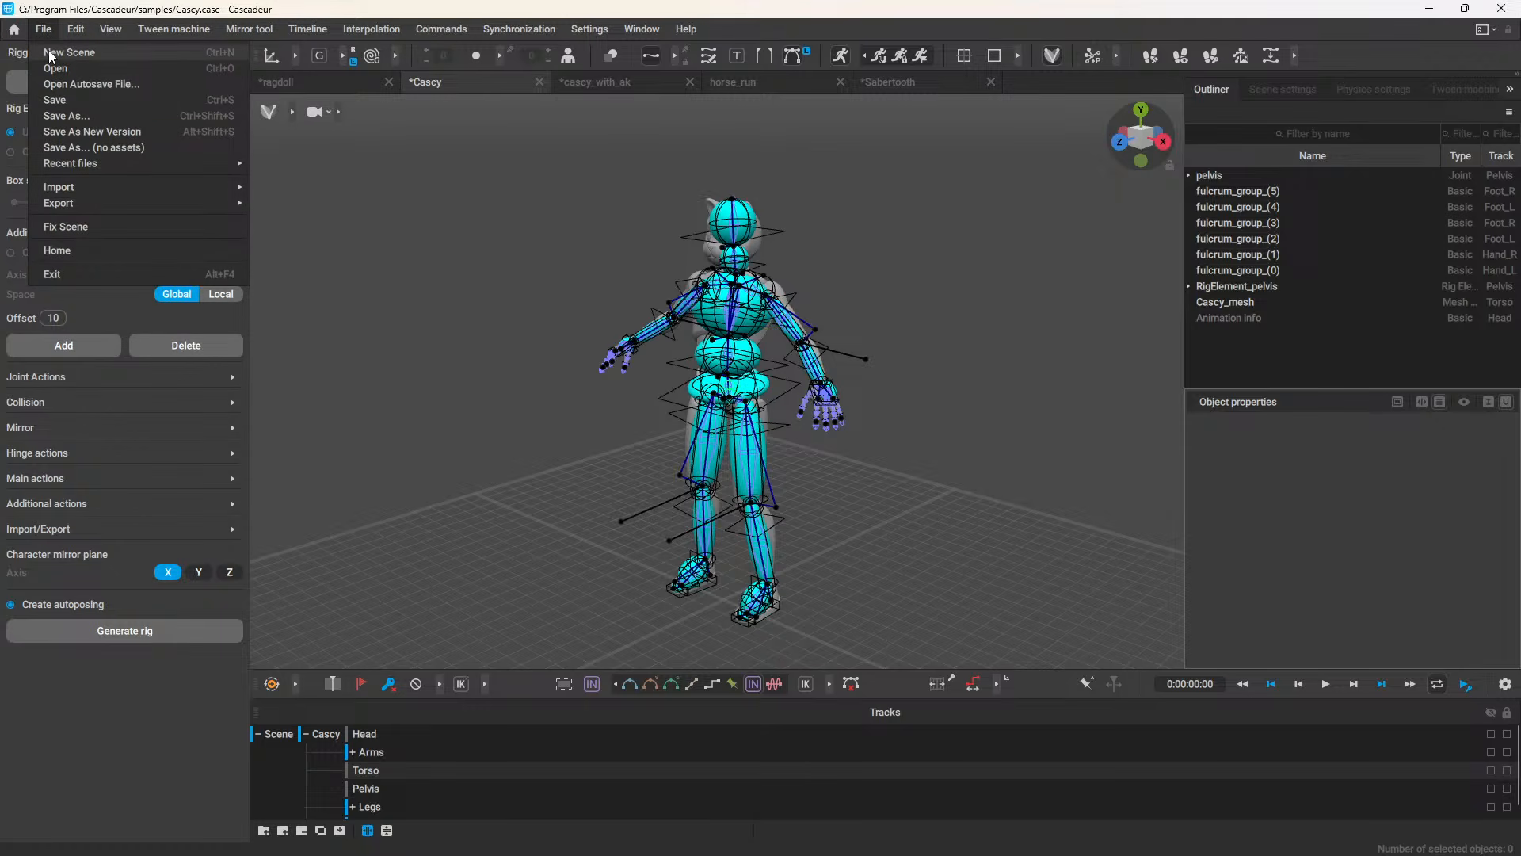
click(49, 52)
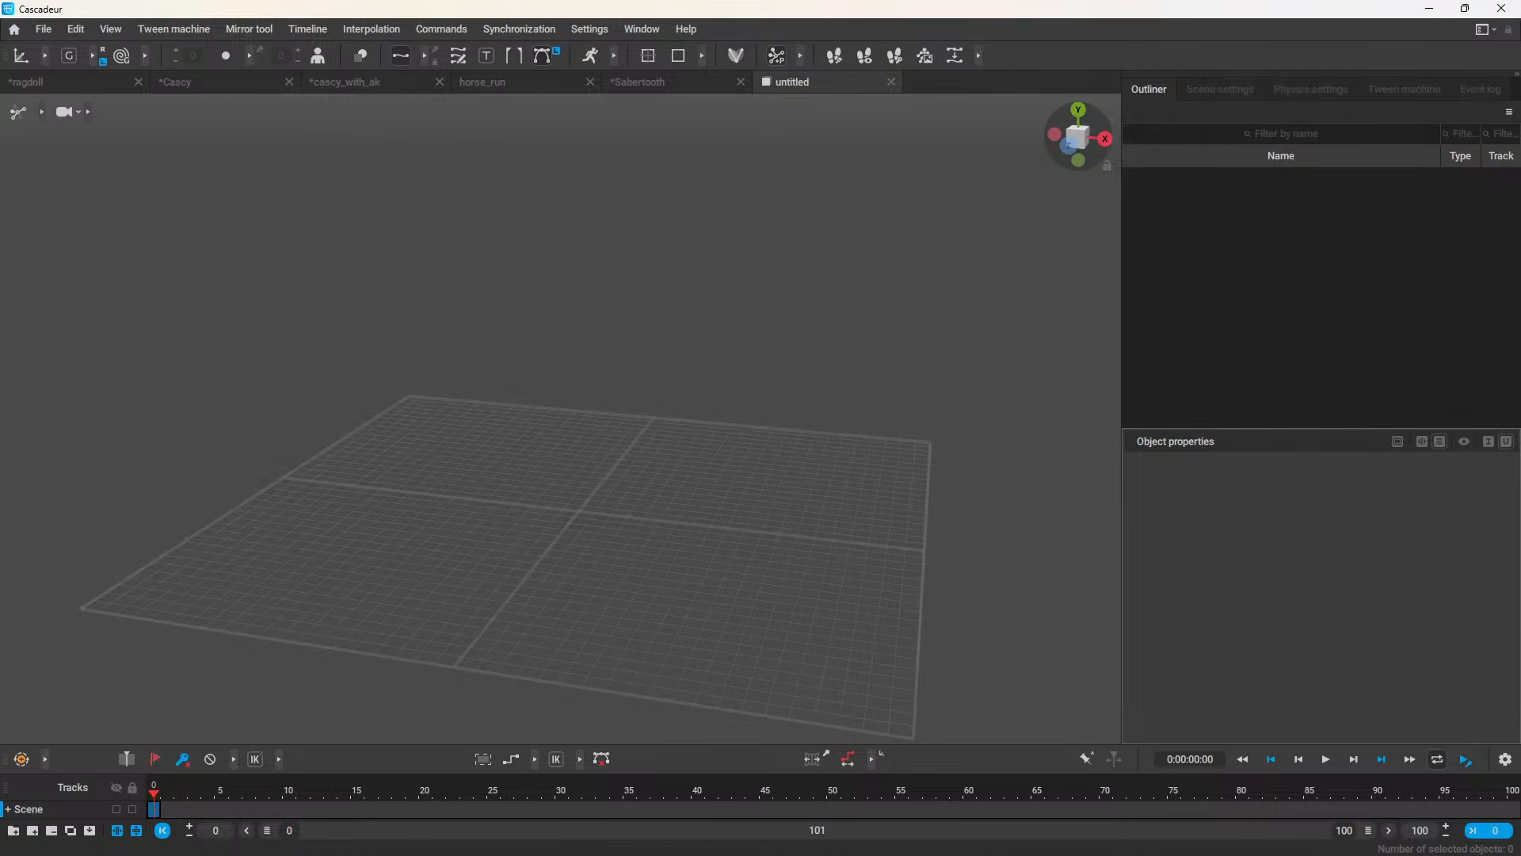
Step: Switch to File Explorer and locate rigify_catglb.glb in the 09_2025_3 Resources folder
key(alt+Tab)
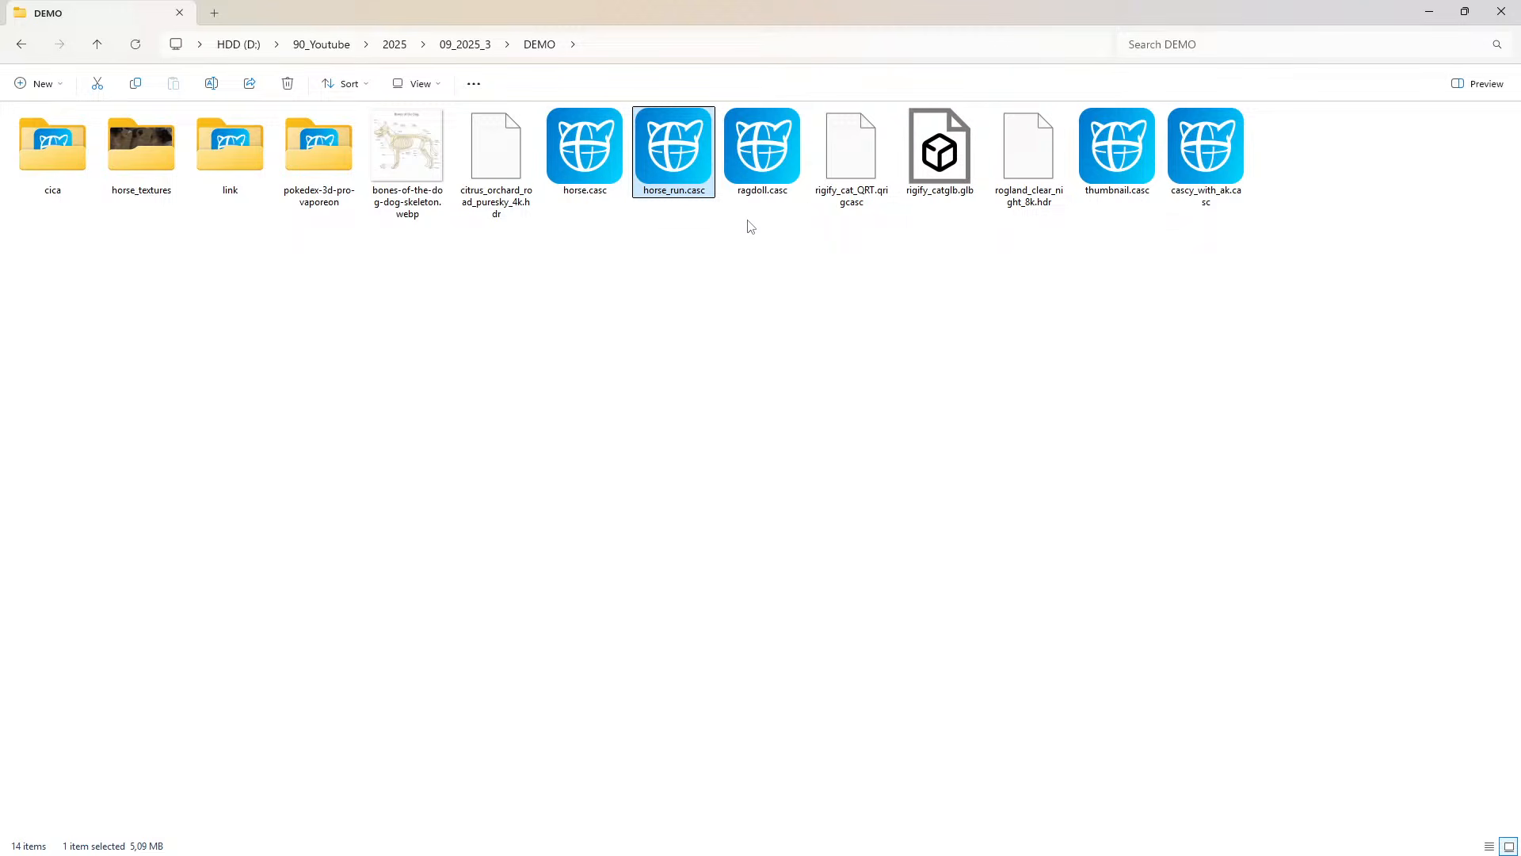
click(862, 176)
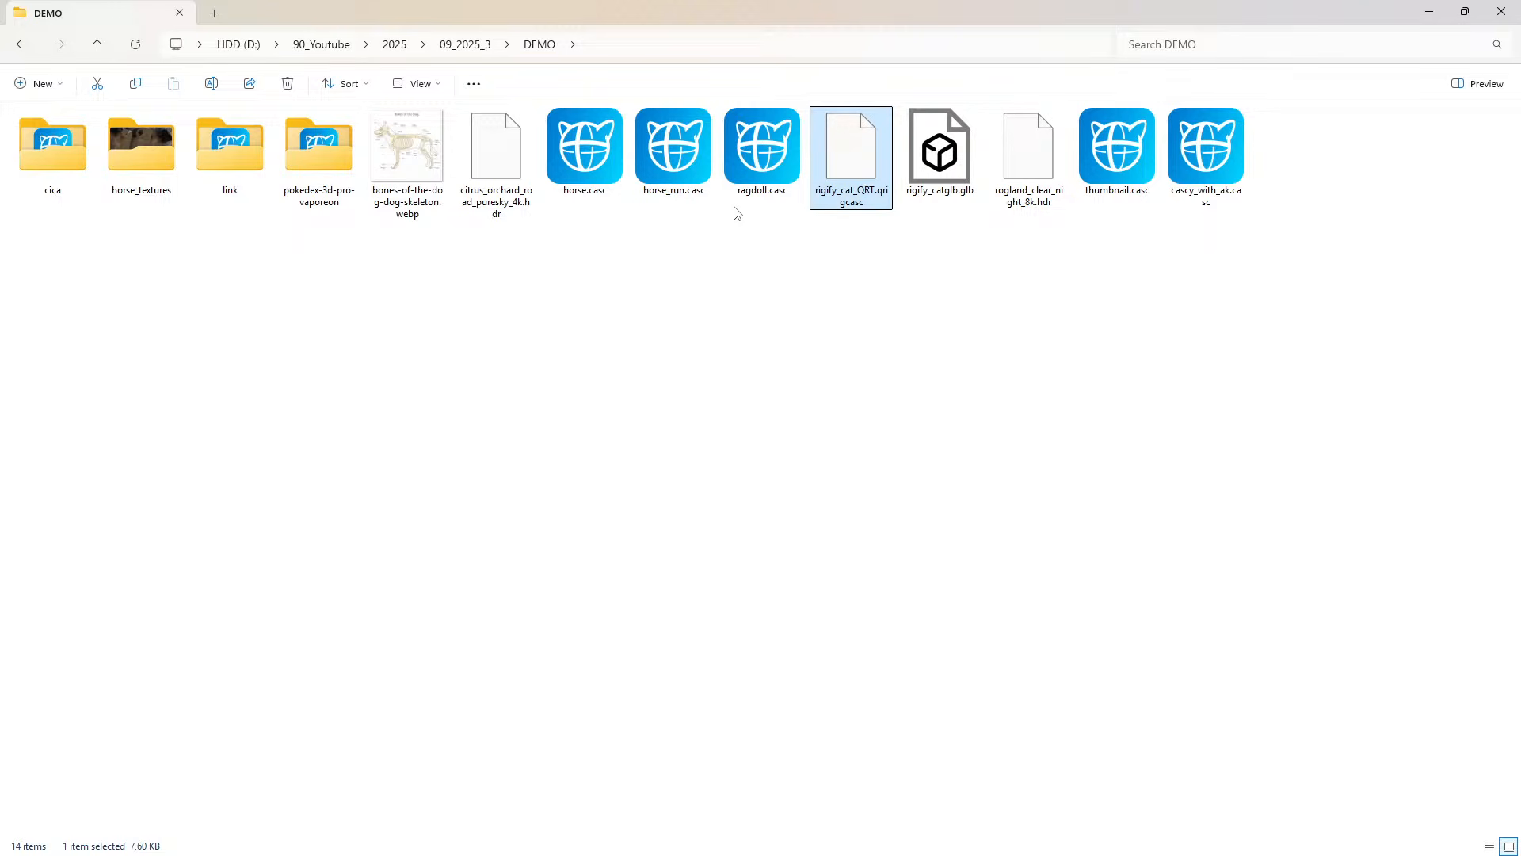
click(465, 44)
double_click(124, 164)
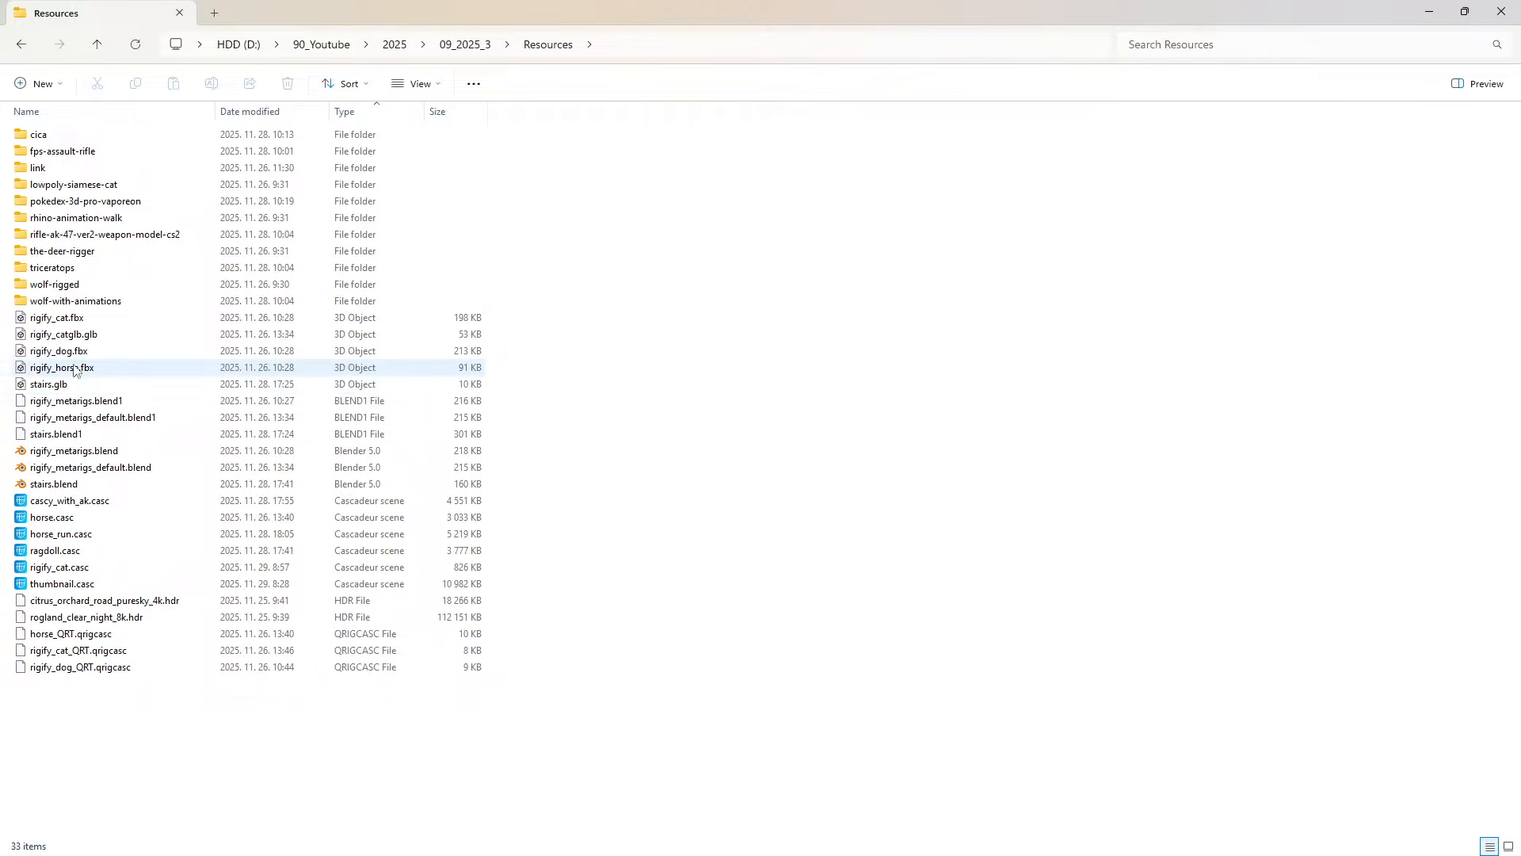
click(83, 332)
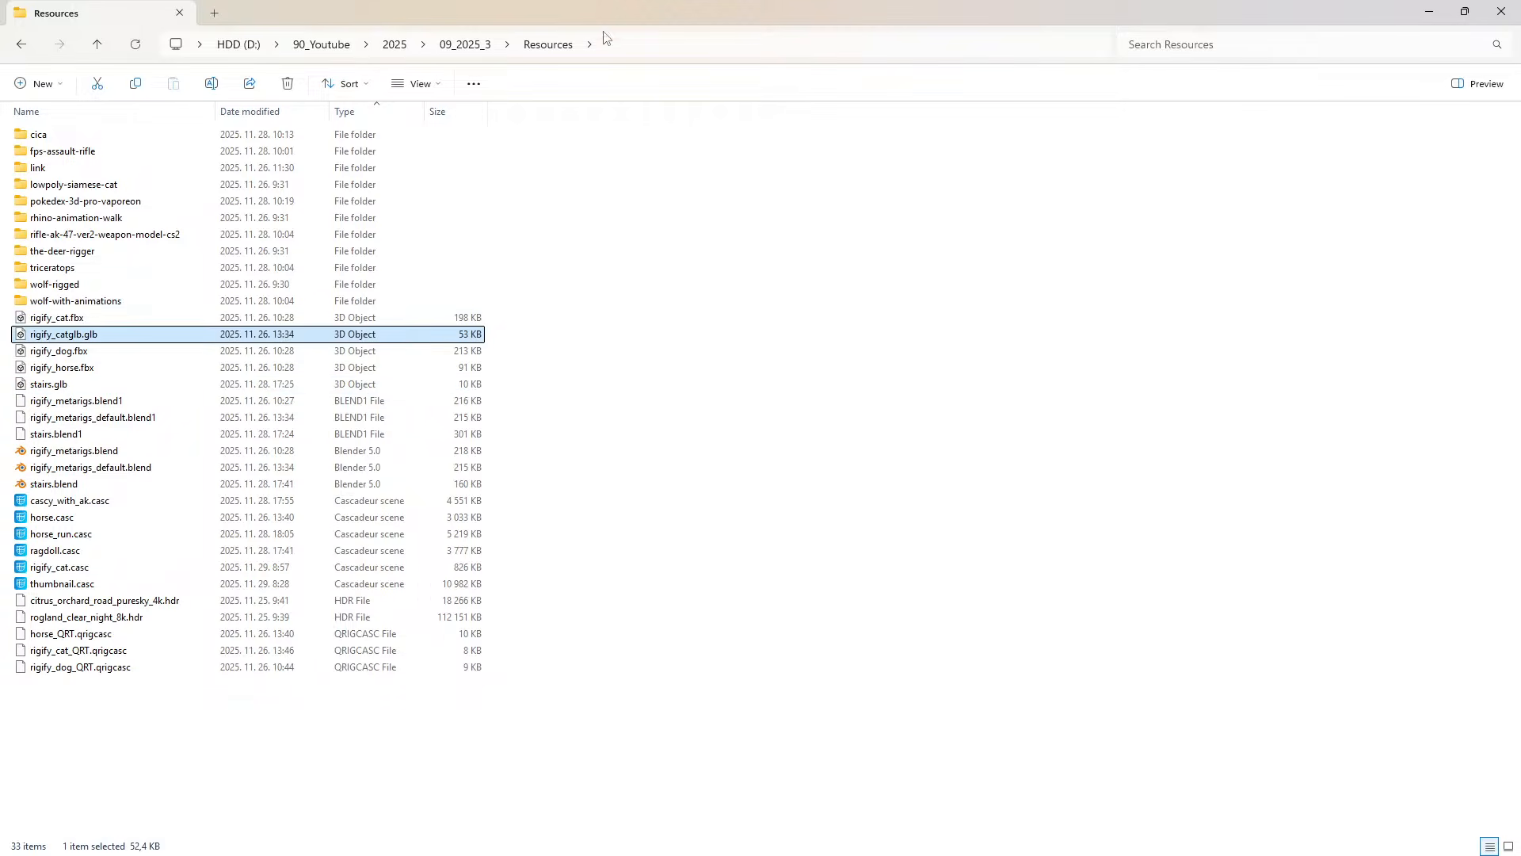
drag(622, 13, 1520, 157)
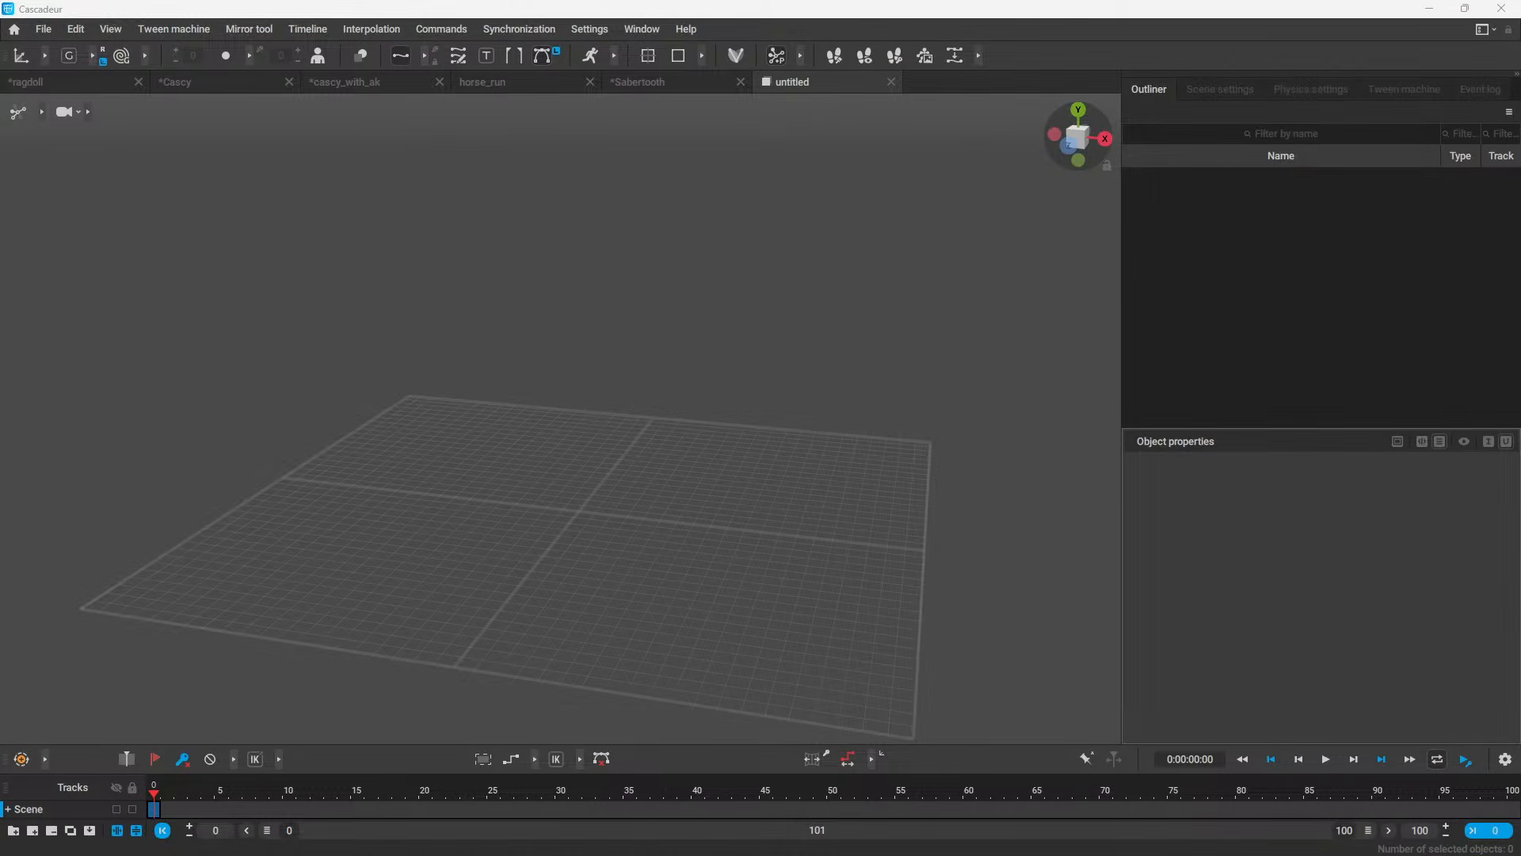
Step: Import rigify_catglb.glb into the new Cascadeur scene with the Model preset, adding its objects as new
drag(978, 518, 706, 501)
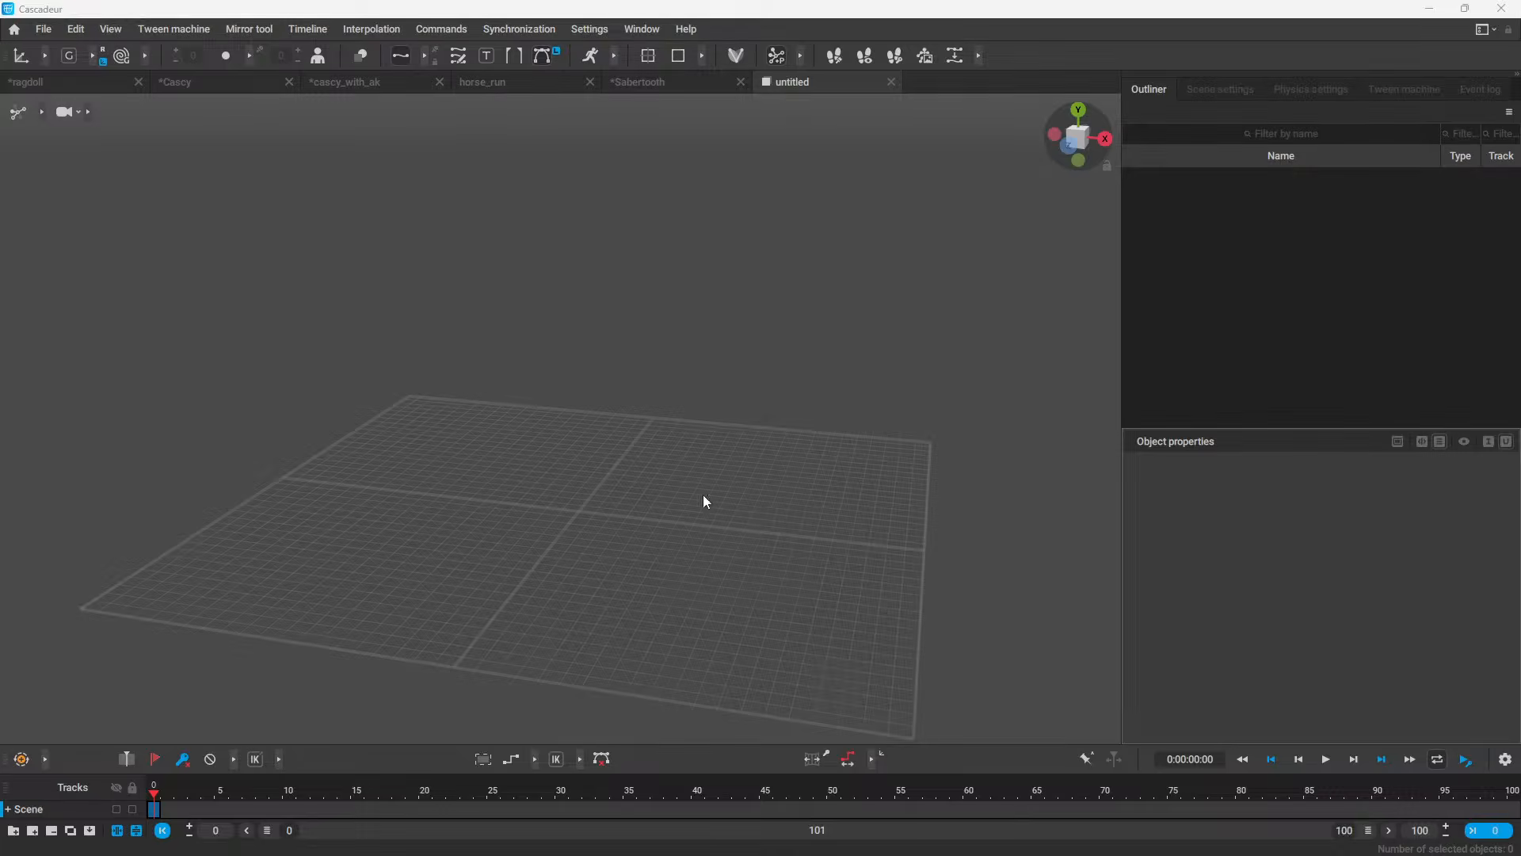
click(44, 35)
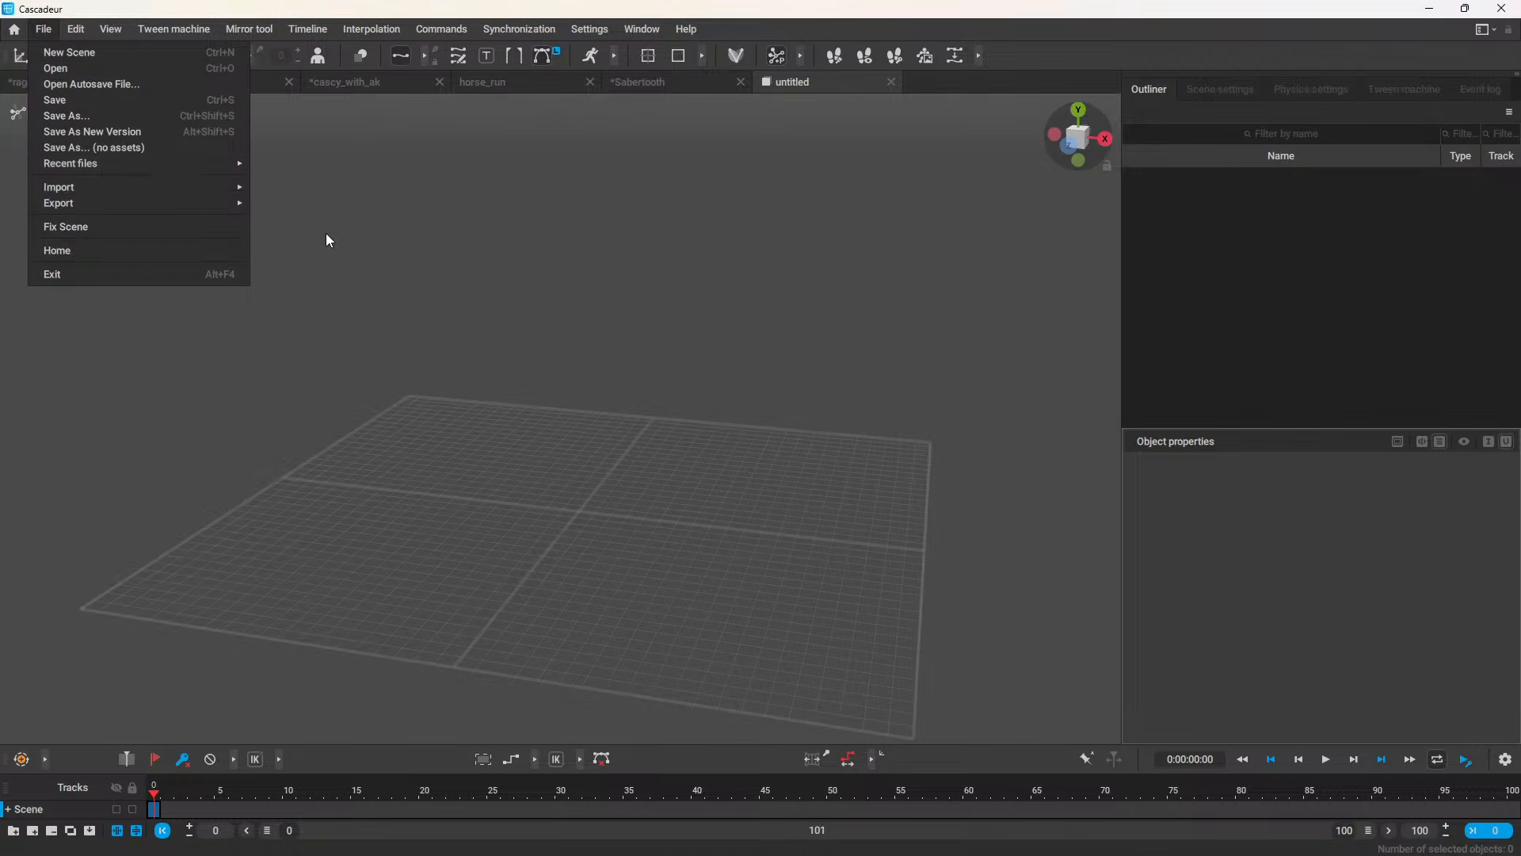
mouse_move(238, 189)
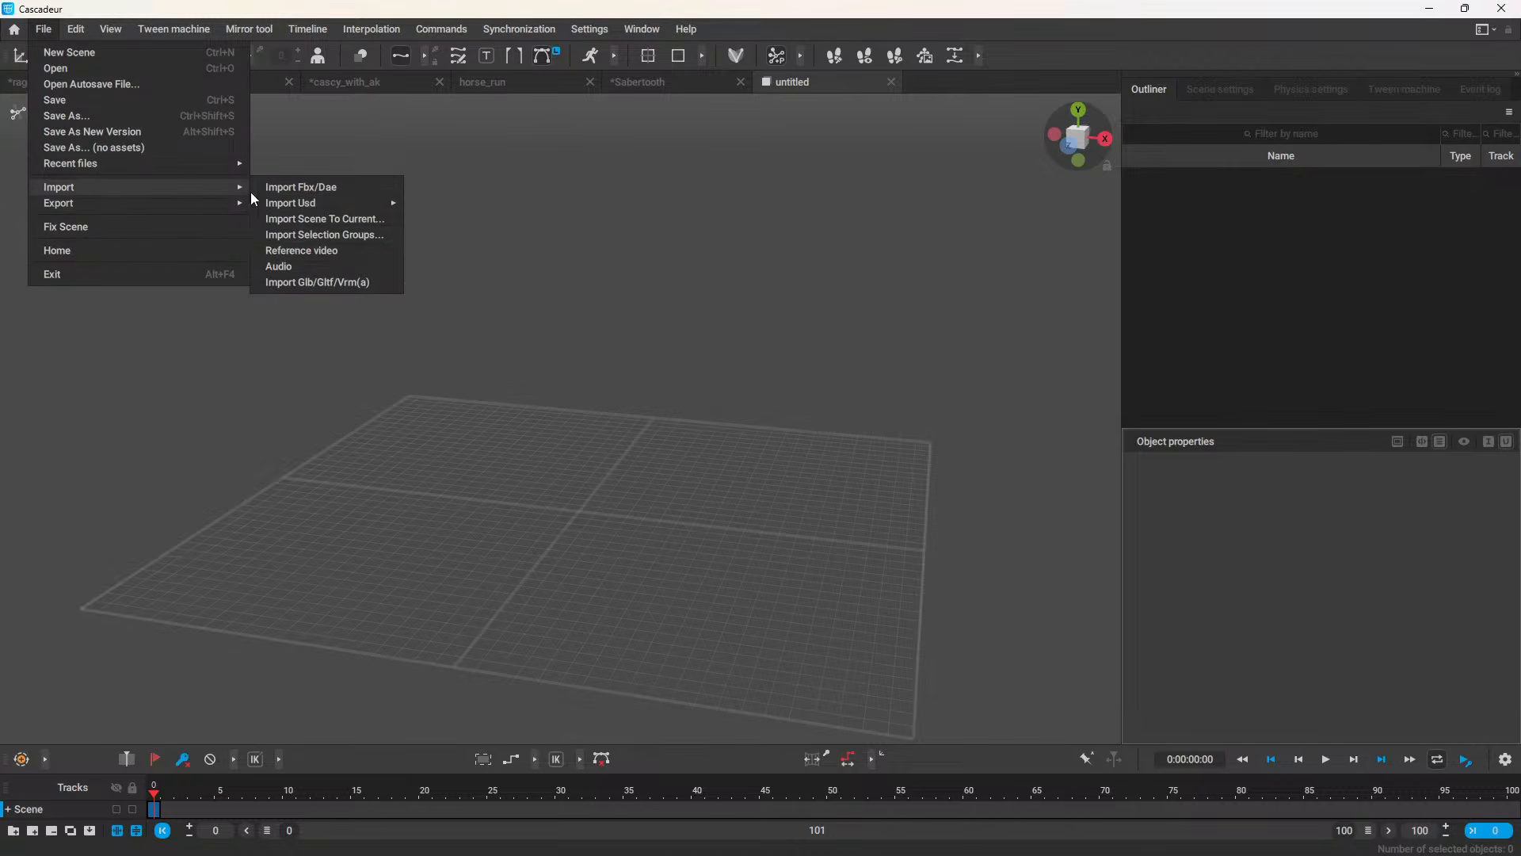
click(306, 279)
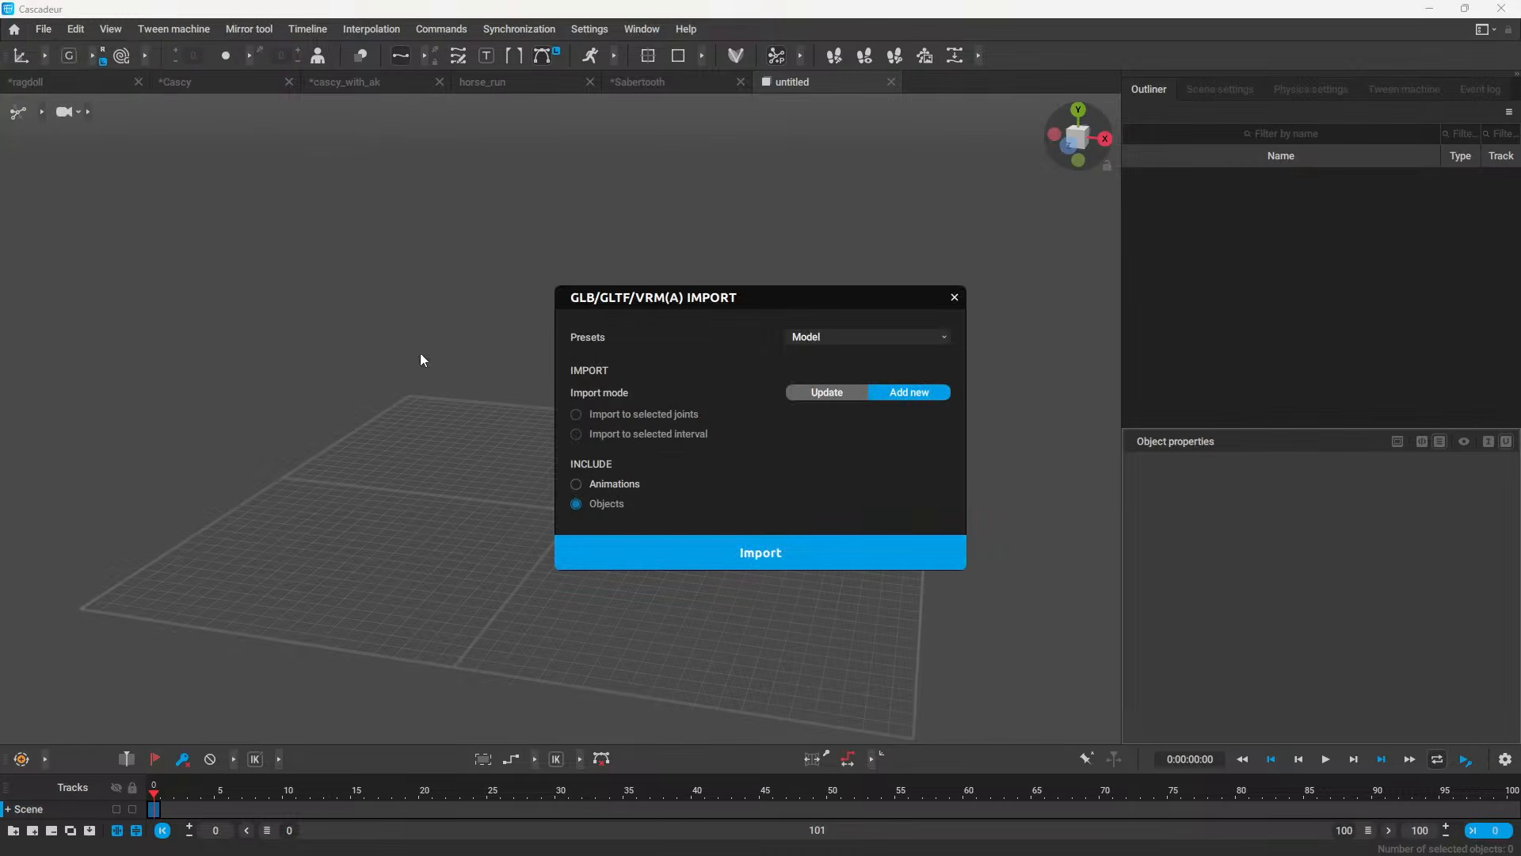
click(773, 552)
key(Escape)
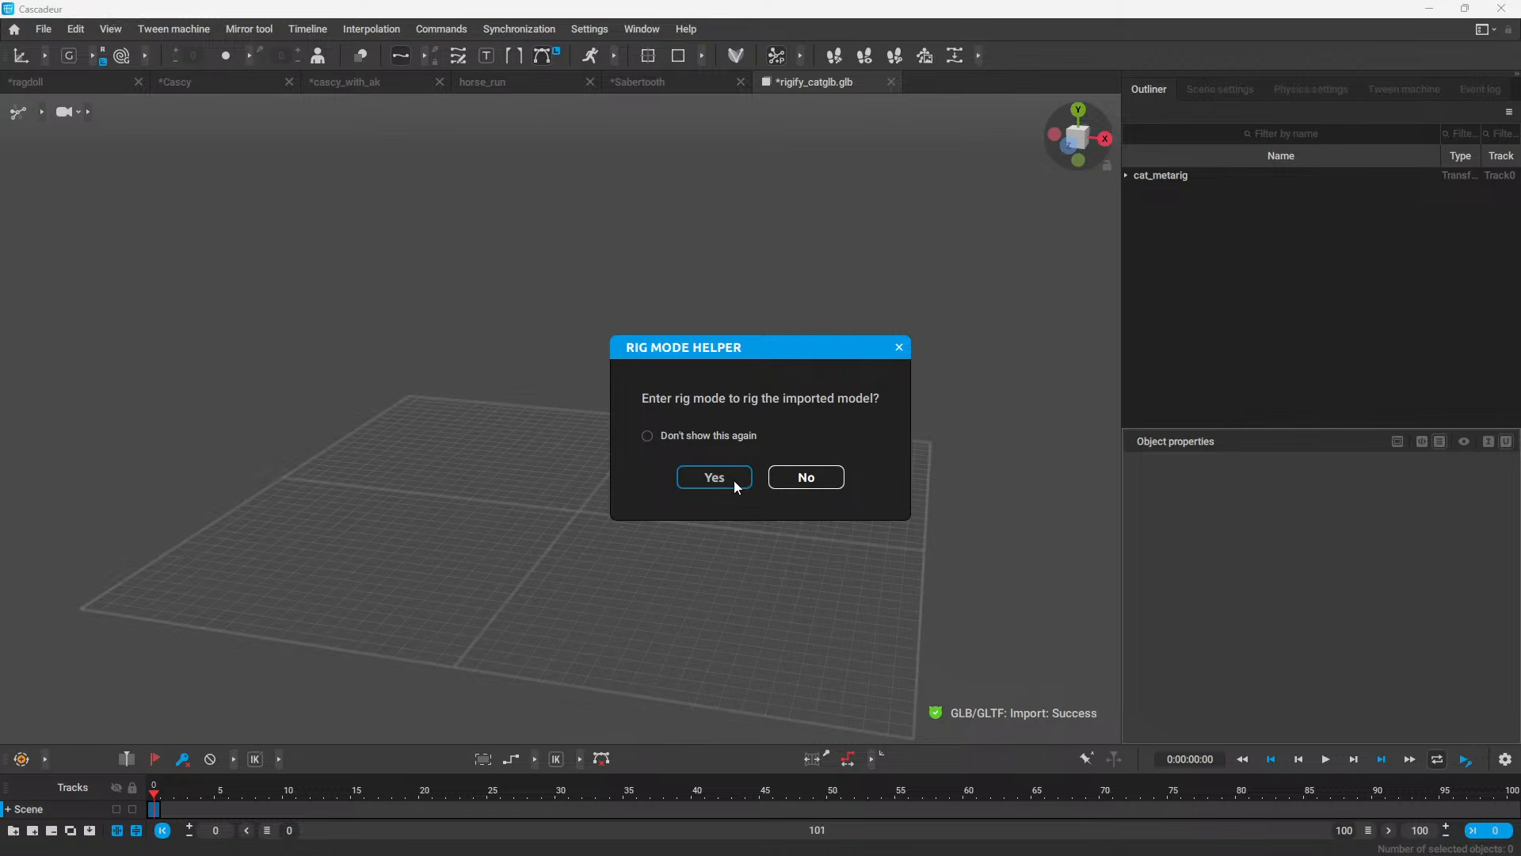
Step: Enter rig mode for the imported cat metarig and launch the Quick Rigging Tool, acknowledging the character recognition notice
click(717, 480)
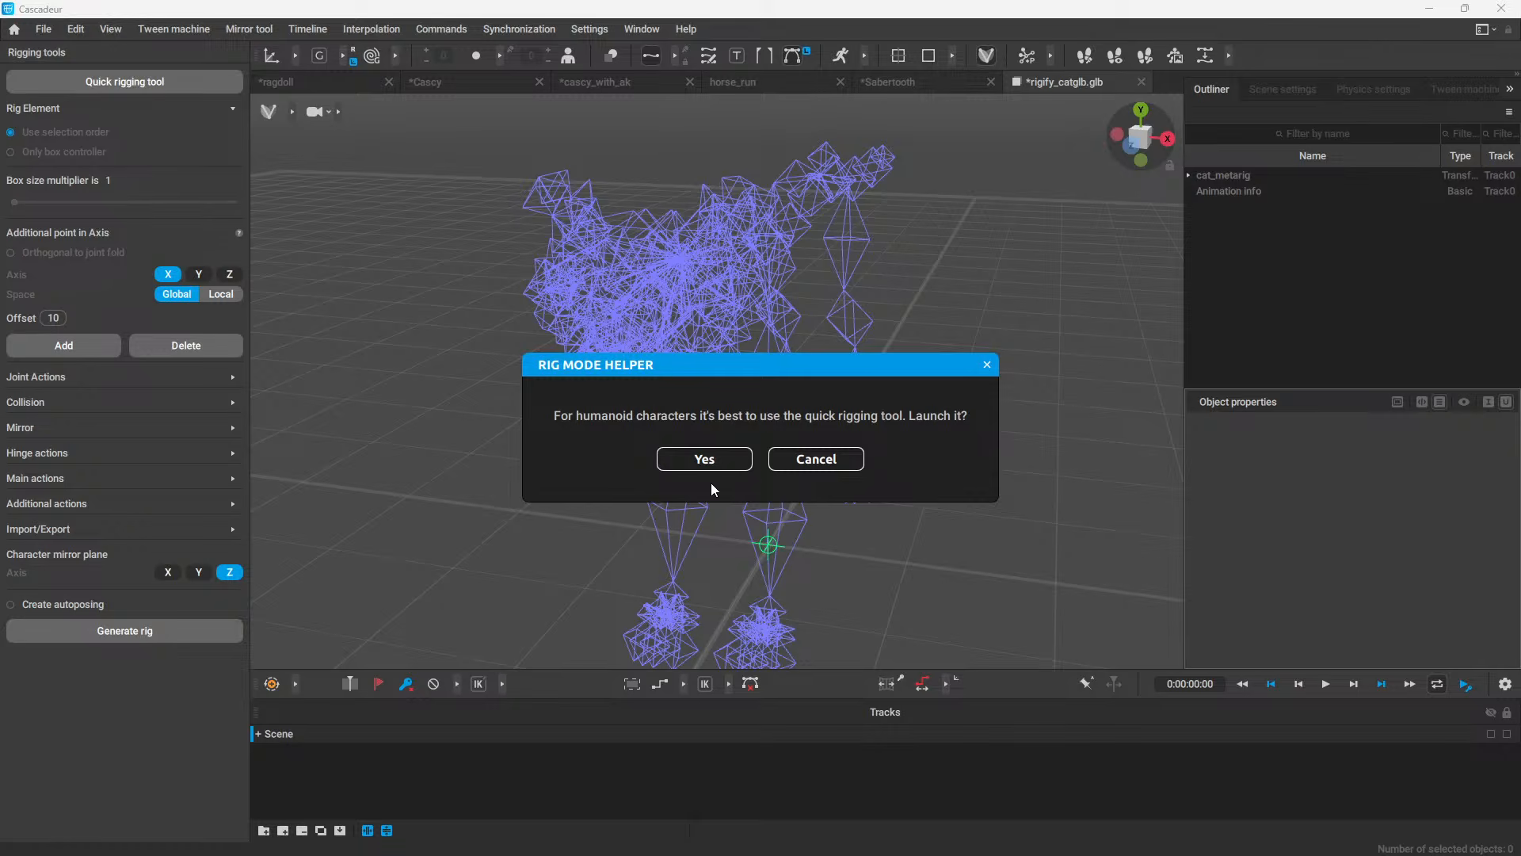
click(715, 462)
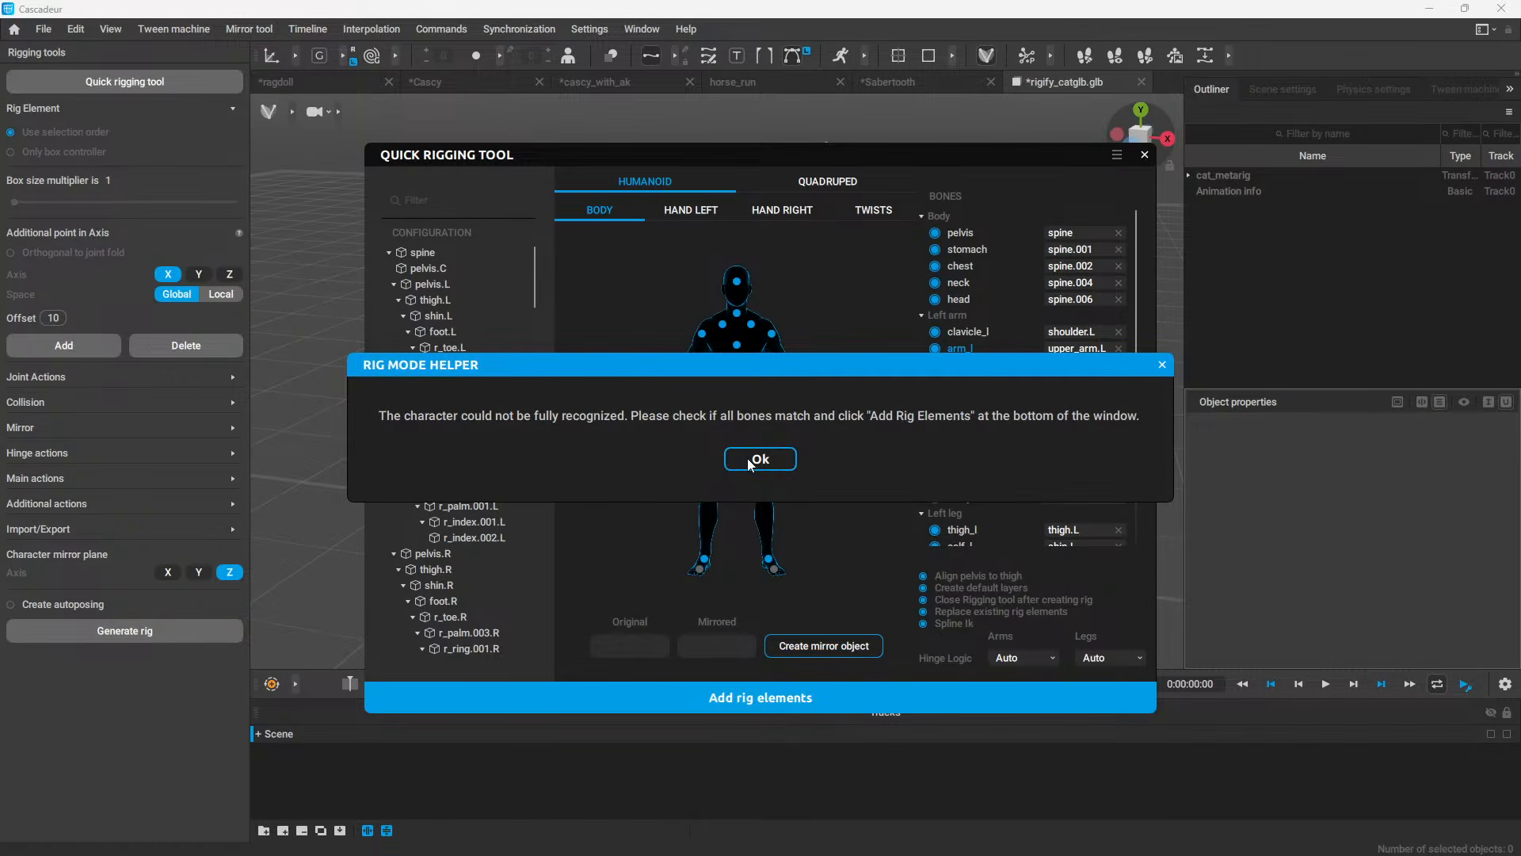
click(751, 462)
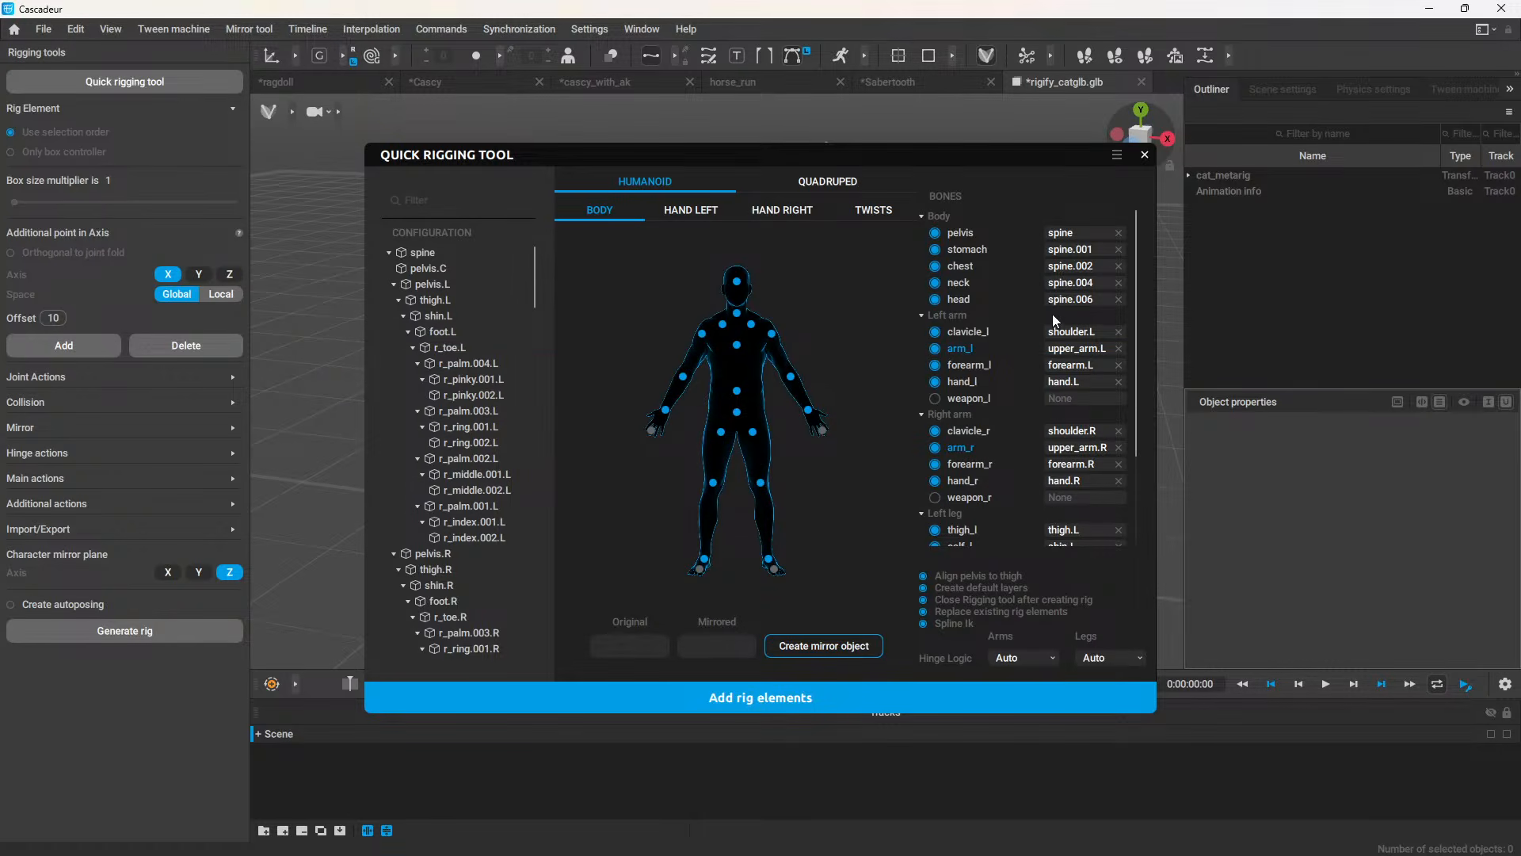
Step: Review the humanoid bone assignments for the cat and switch to the Quadruped template
scroll(1039, 283, down, 3)
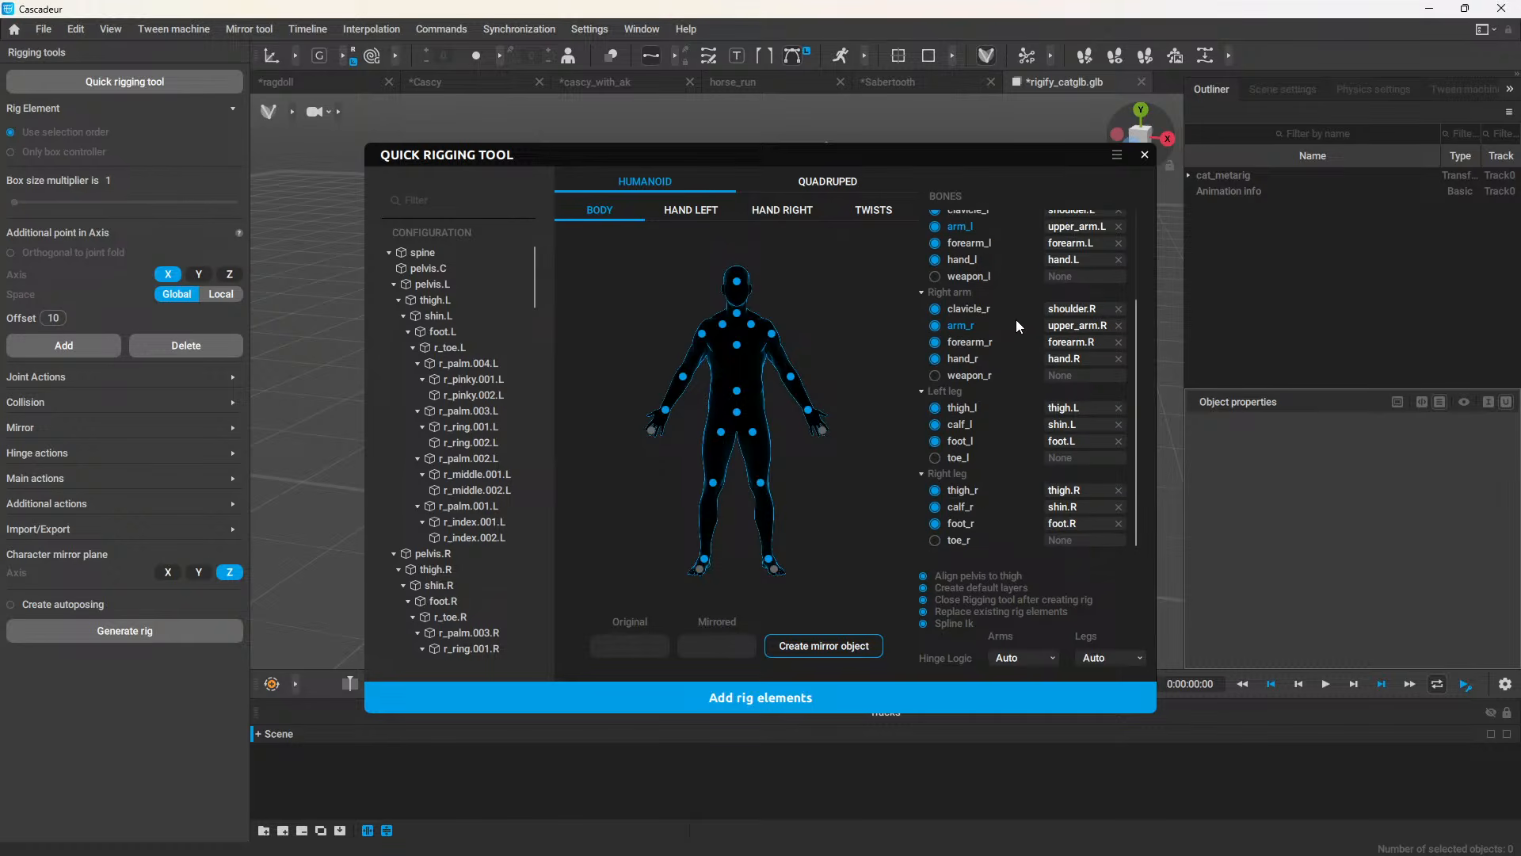
scroll(1022, 321, up, 3)
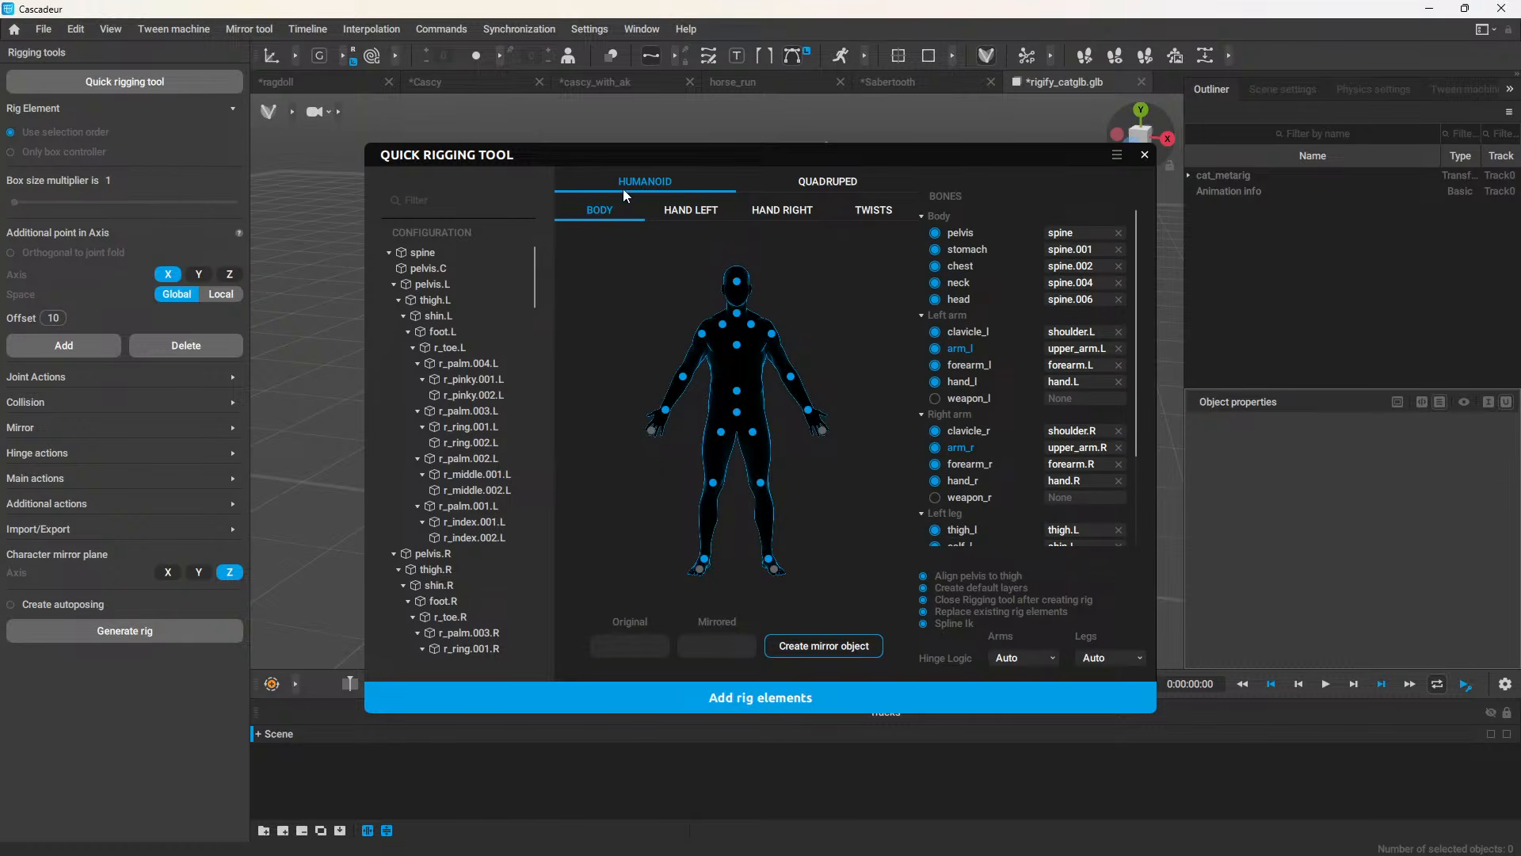
click(822, 181)
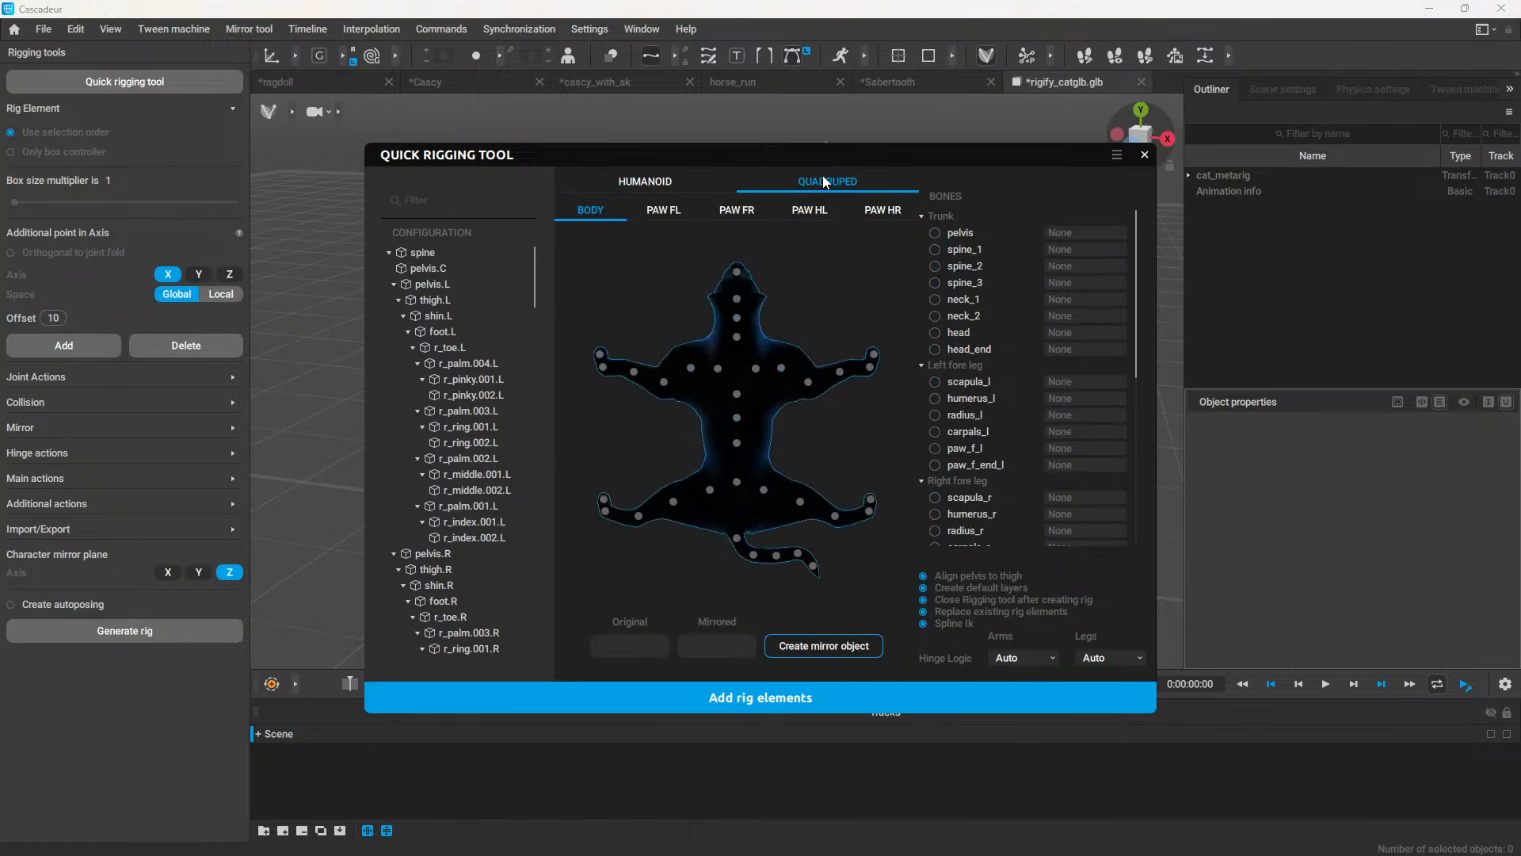
click(663, 182)
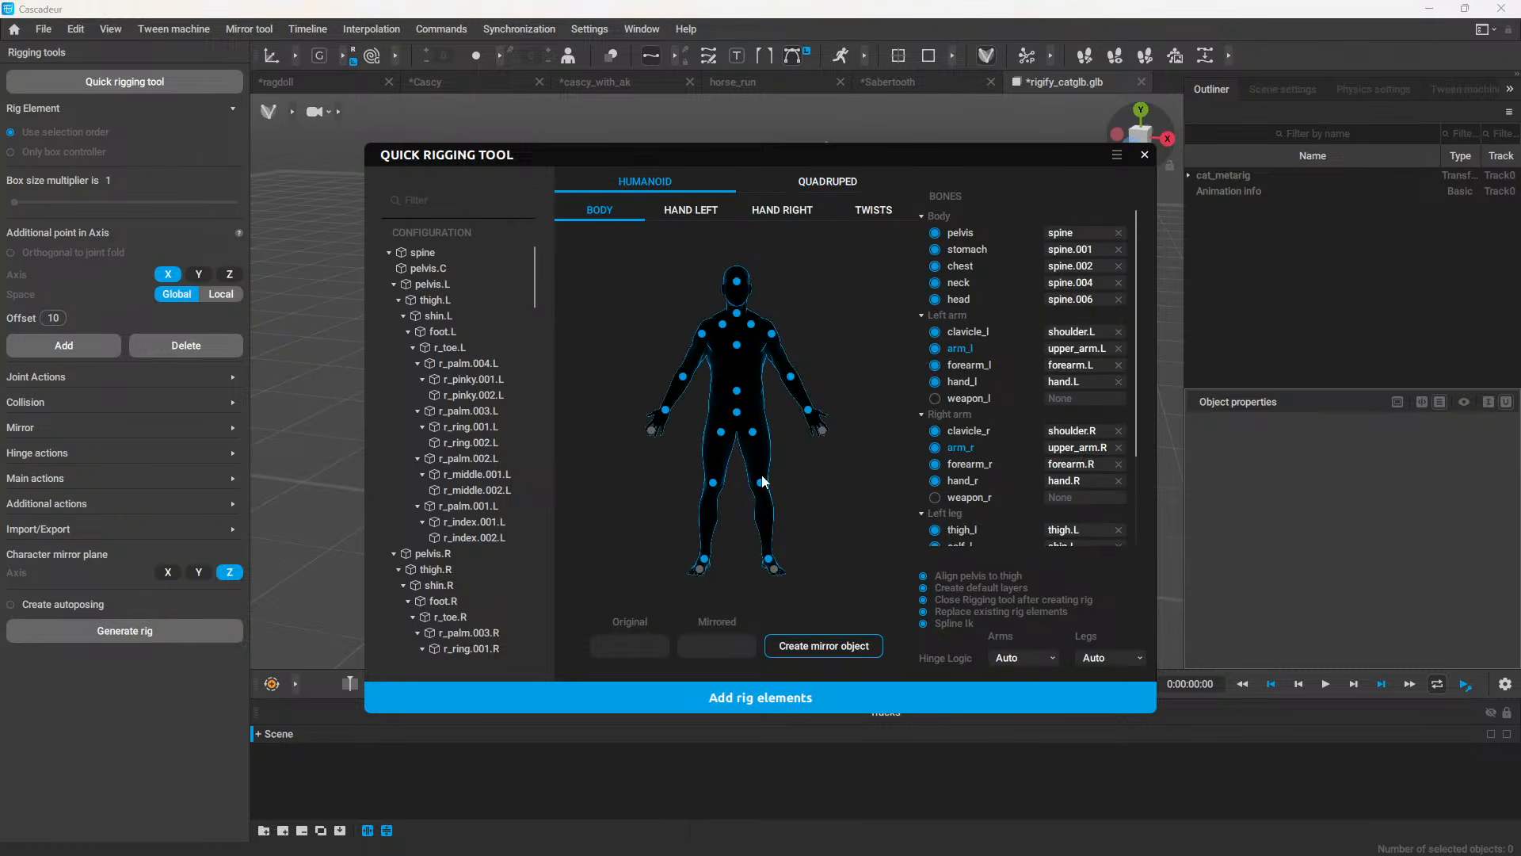
click(822, 184)
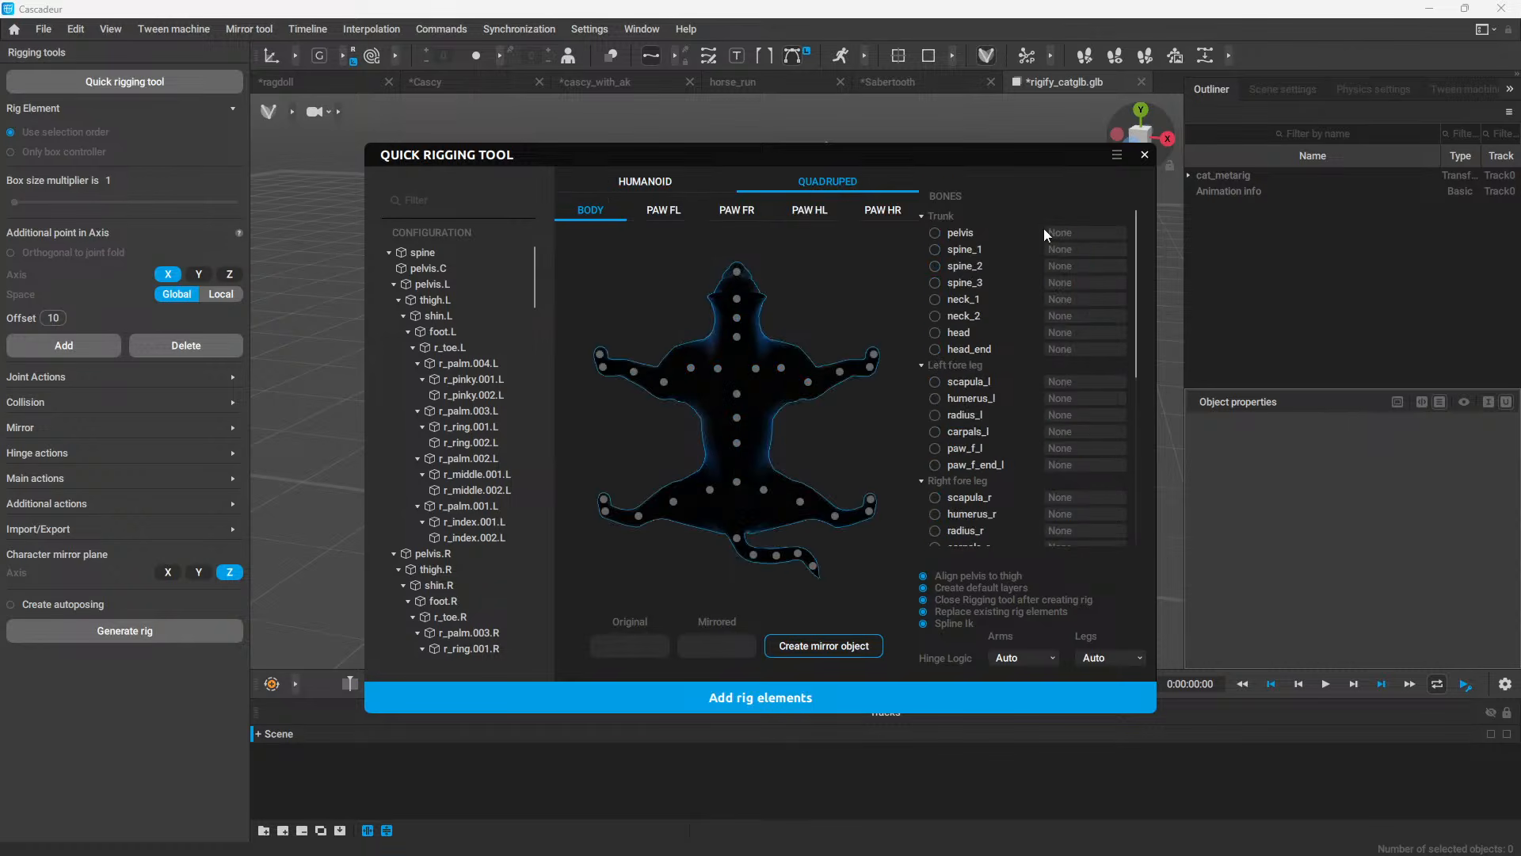
Step: Import the quick rig file rigify_cat_QRT.qrigcasc to fill in the quadruped bone assignments
click(1118, 155)
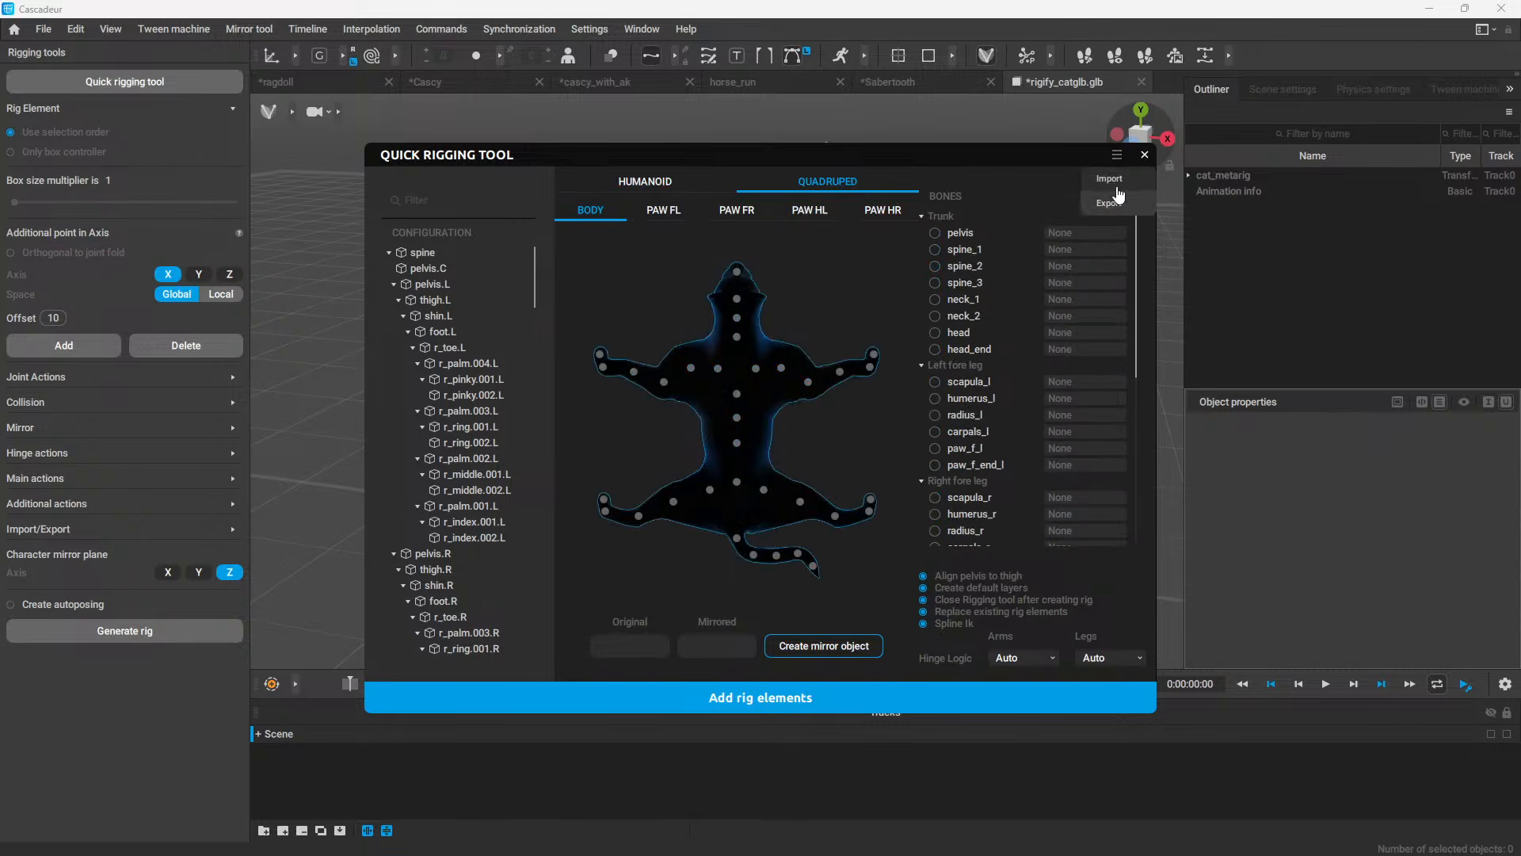
click(1115, 175)
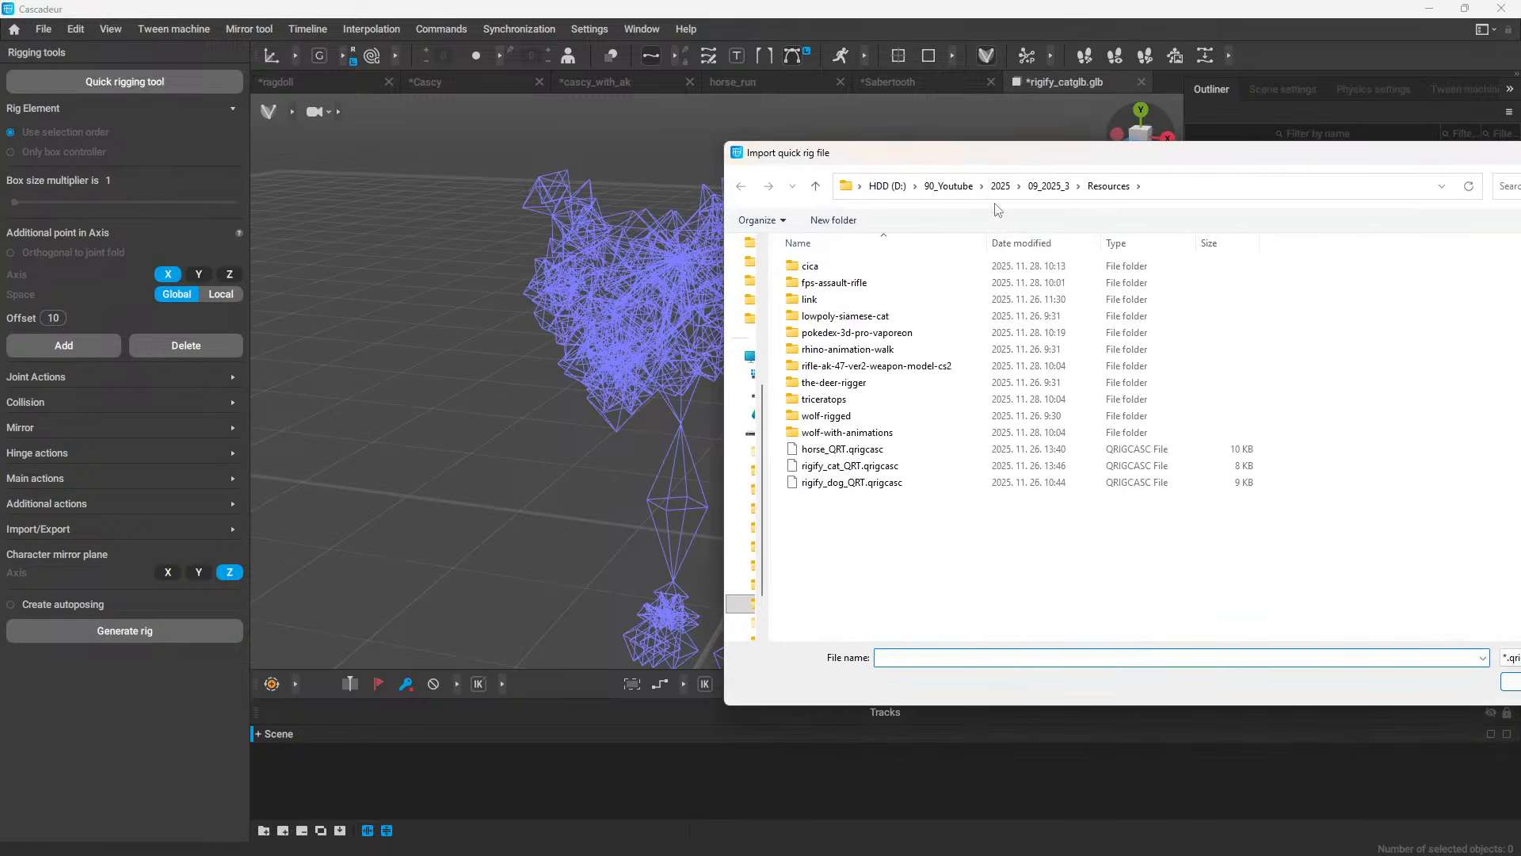
double_click(844, 468)
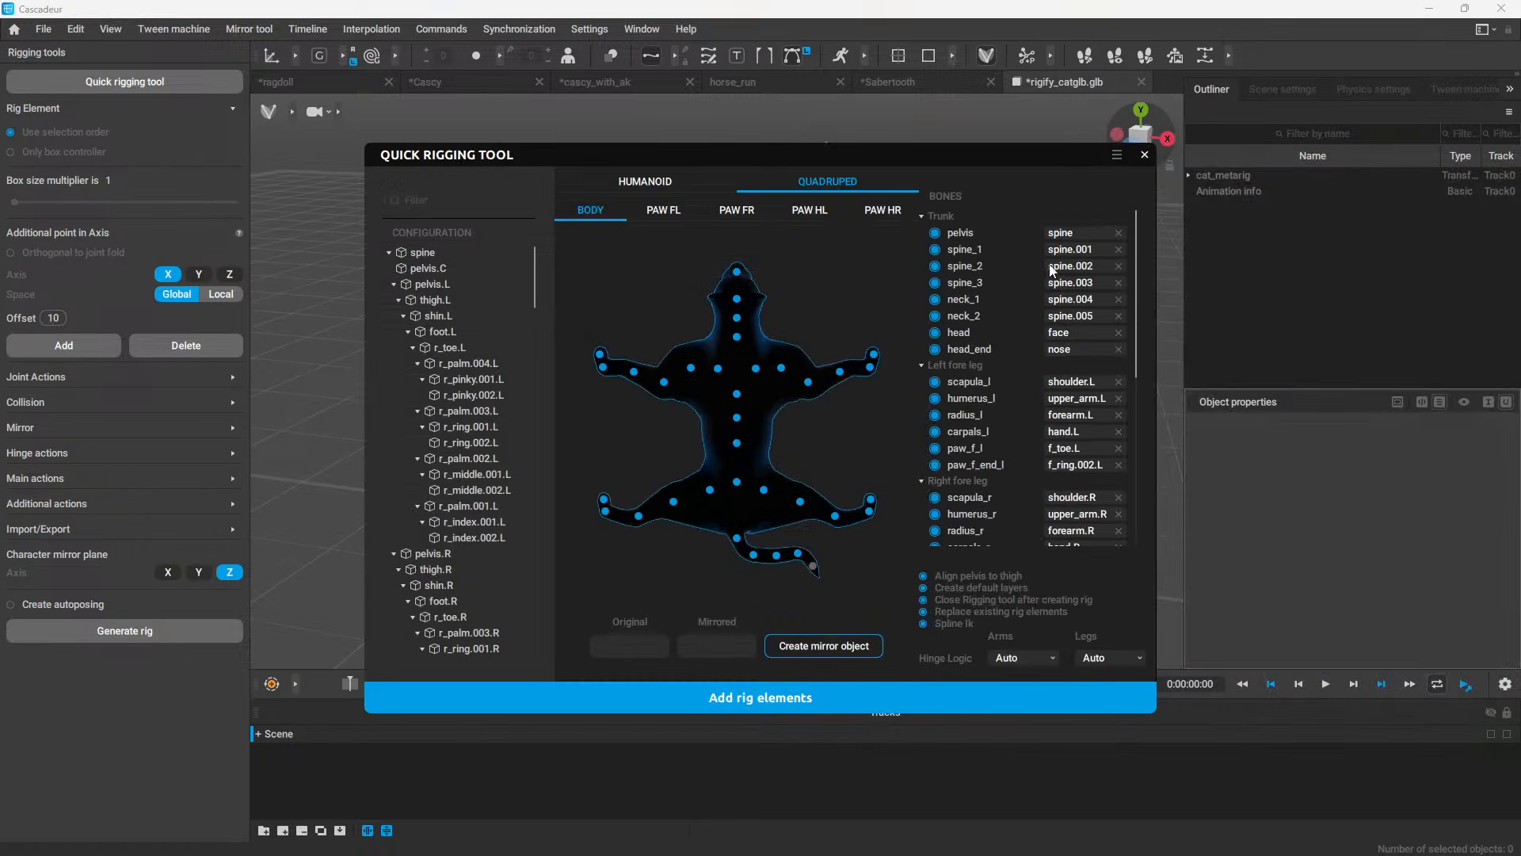
Step: Select the cat's spine and spine.001 joints in turn to check their positions against the quadruped bone assignments
click(773, 699)
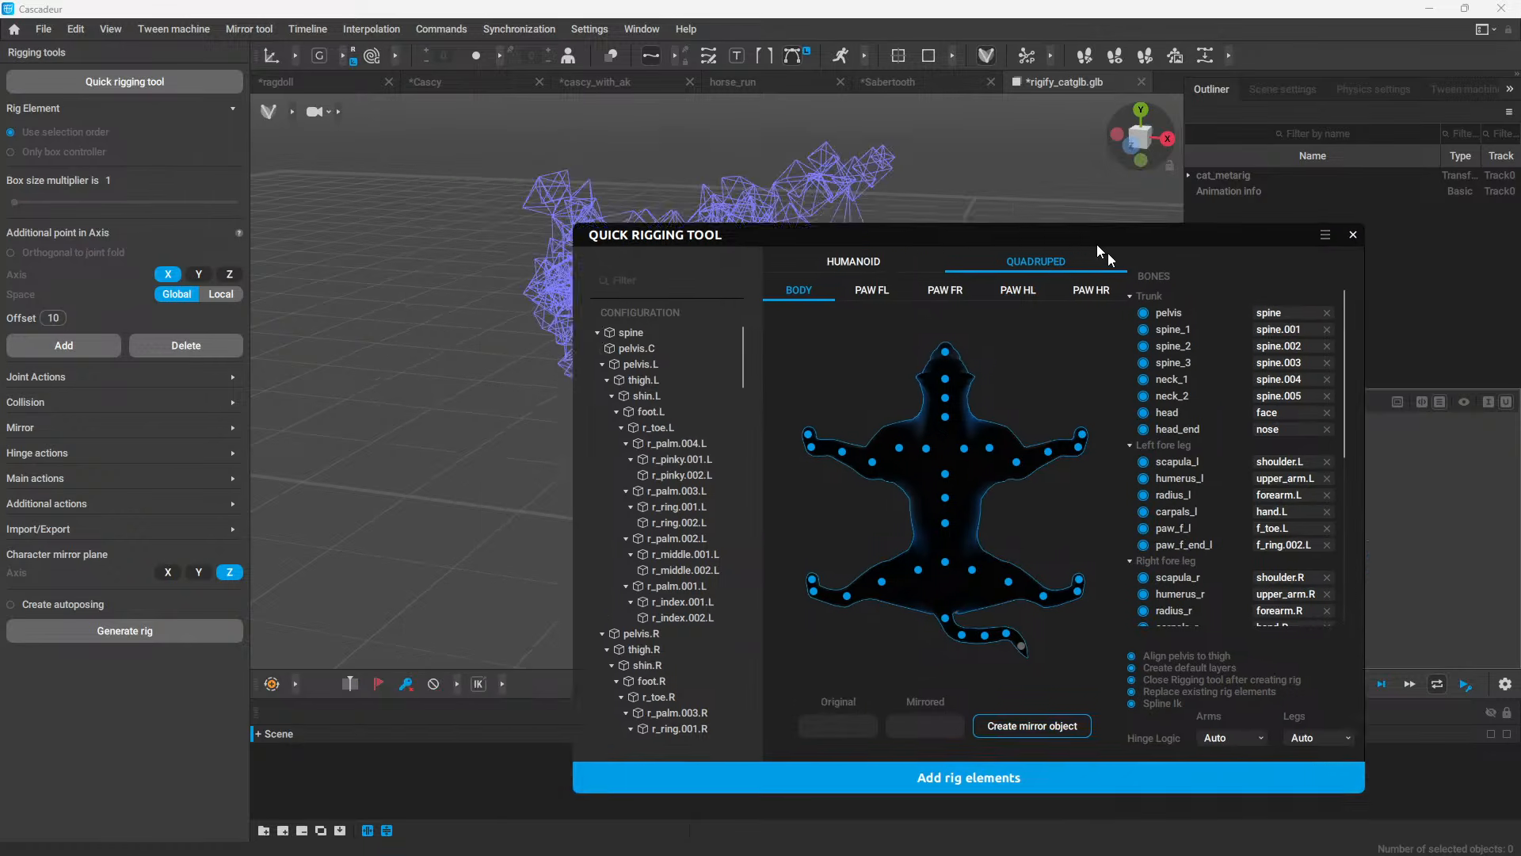
scroll(949, 251, up, 3)
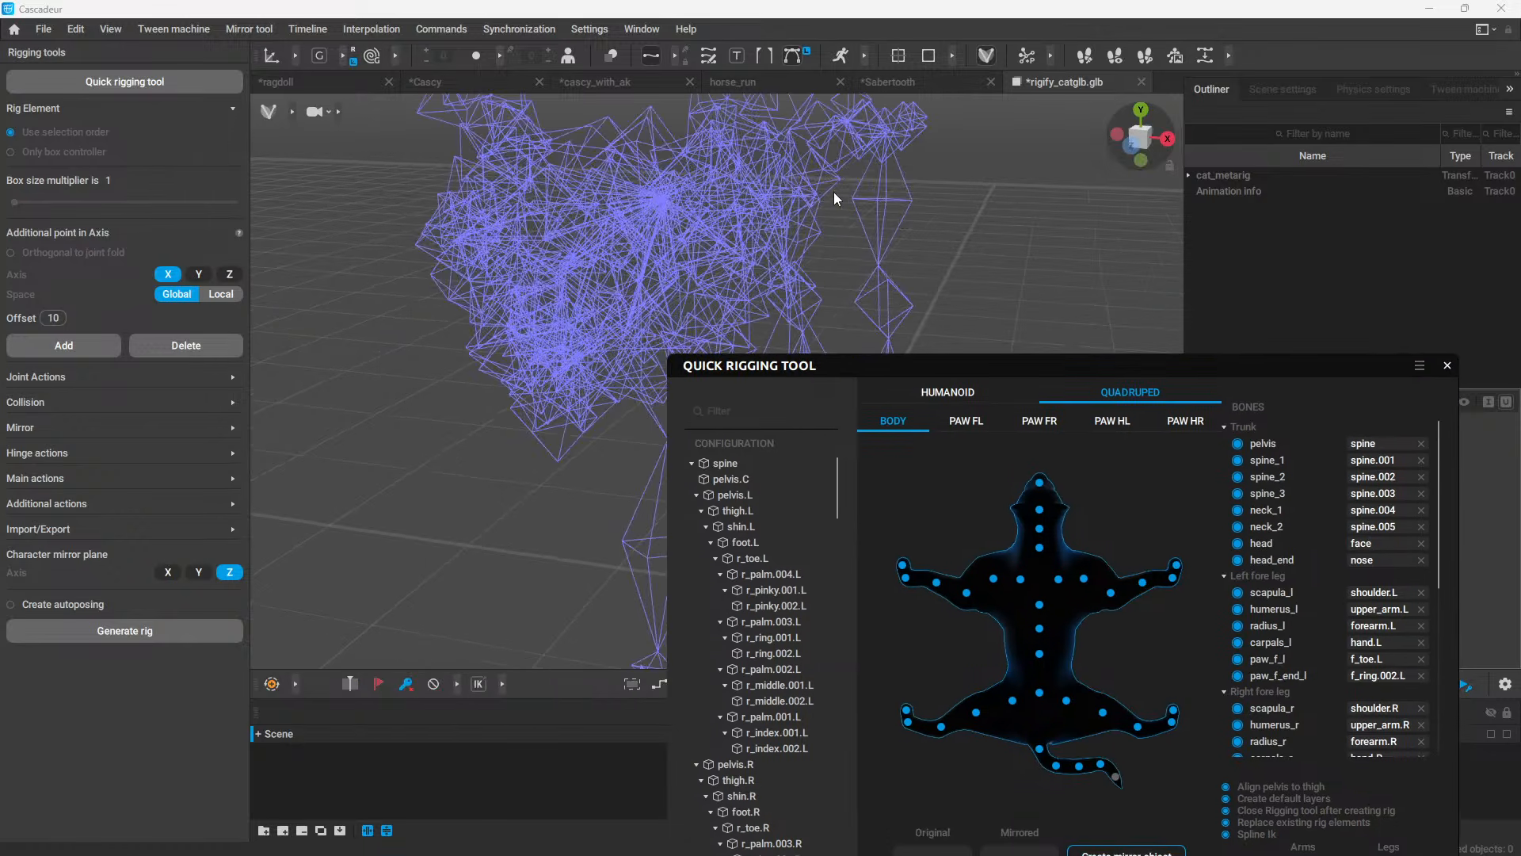
click(1188, 176)
click(1205, 191)
click(1228, 193)
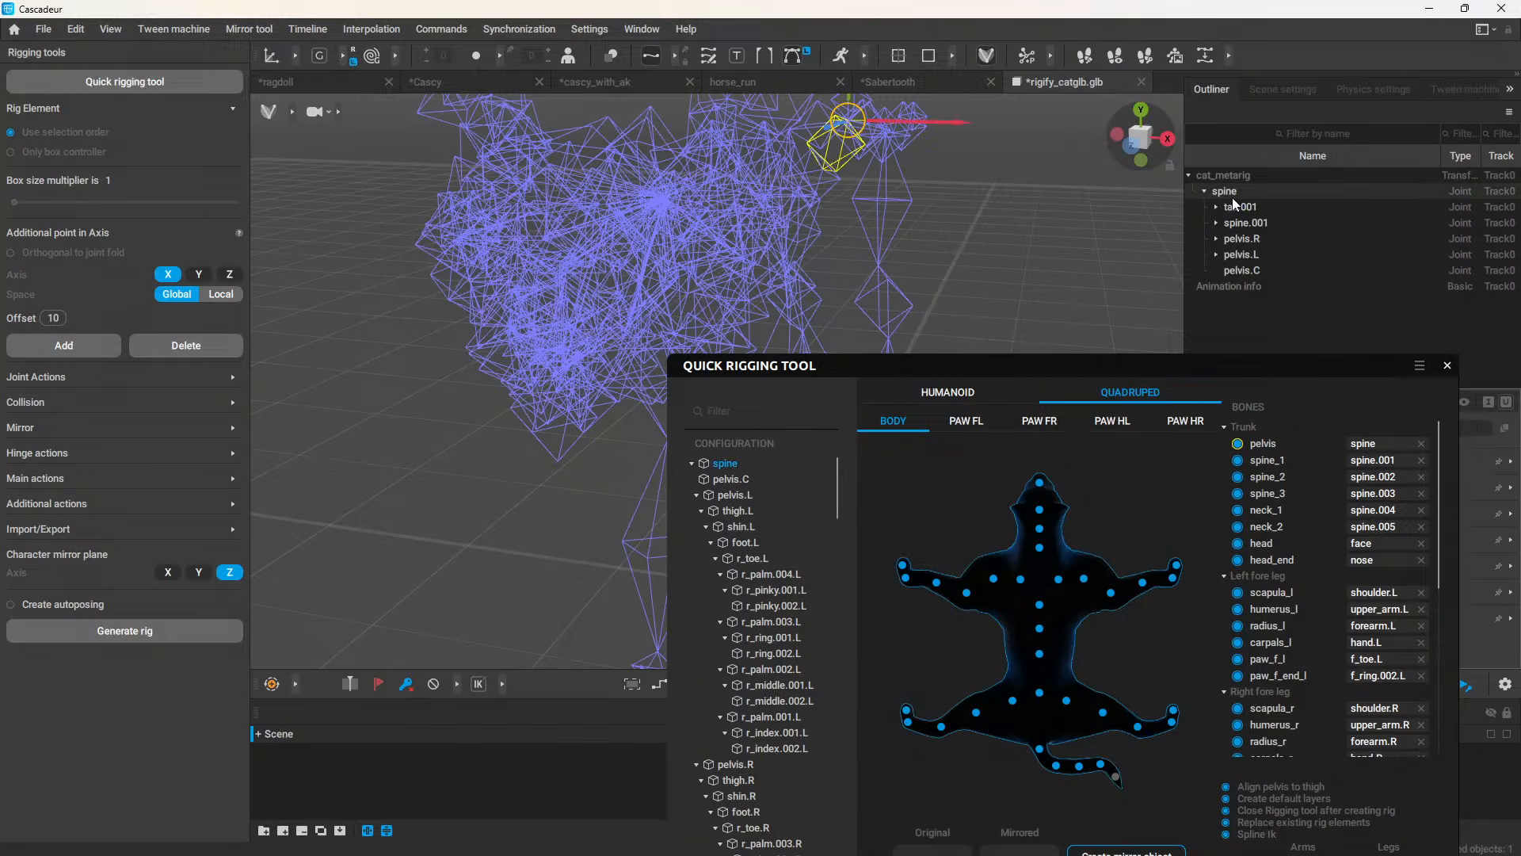
click(1233, 225)
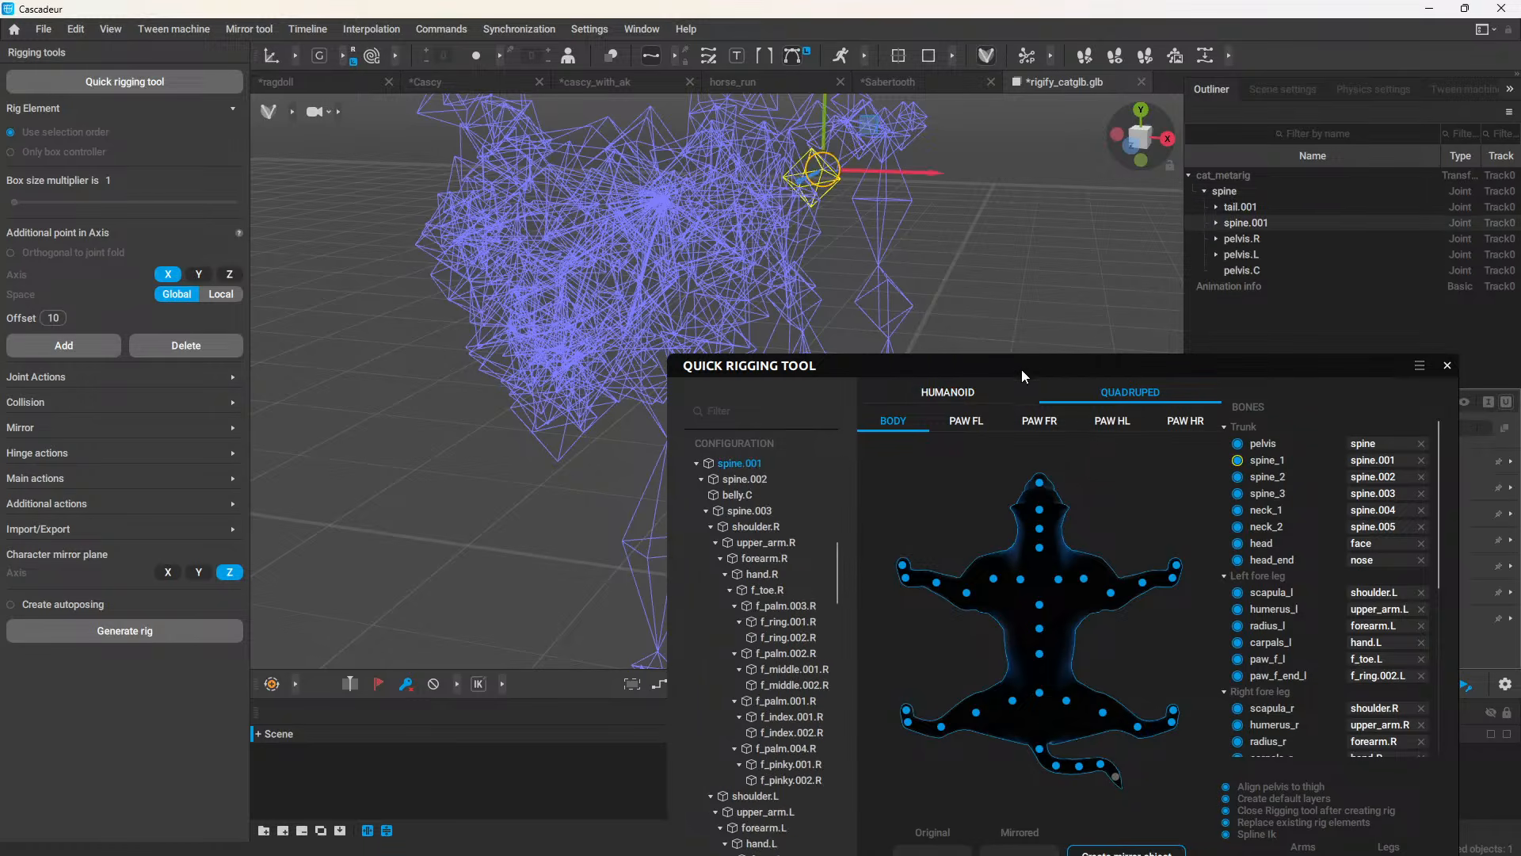
drag(947, 367, 836, 133)
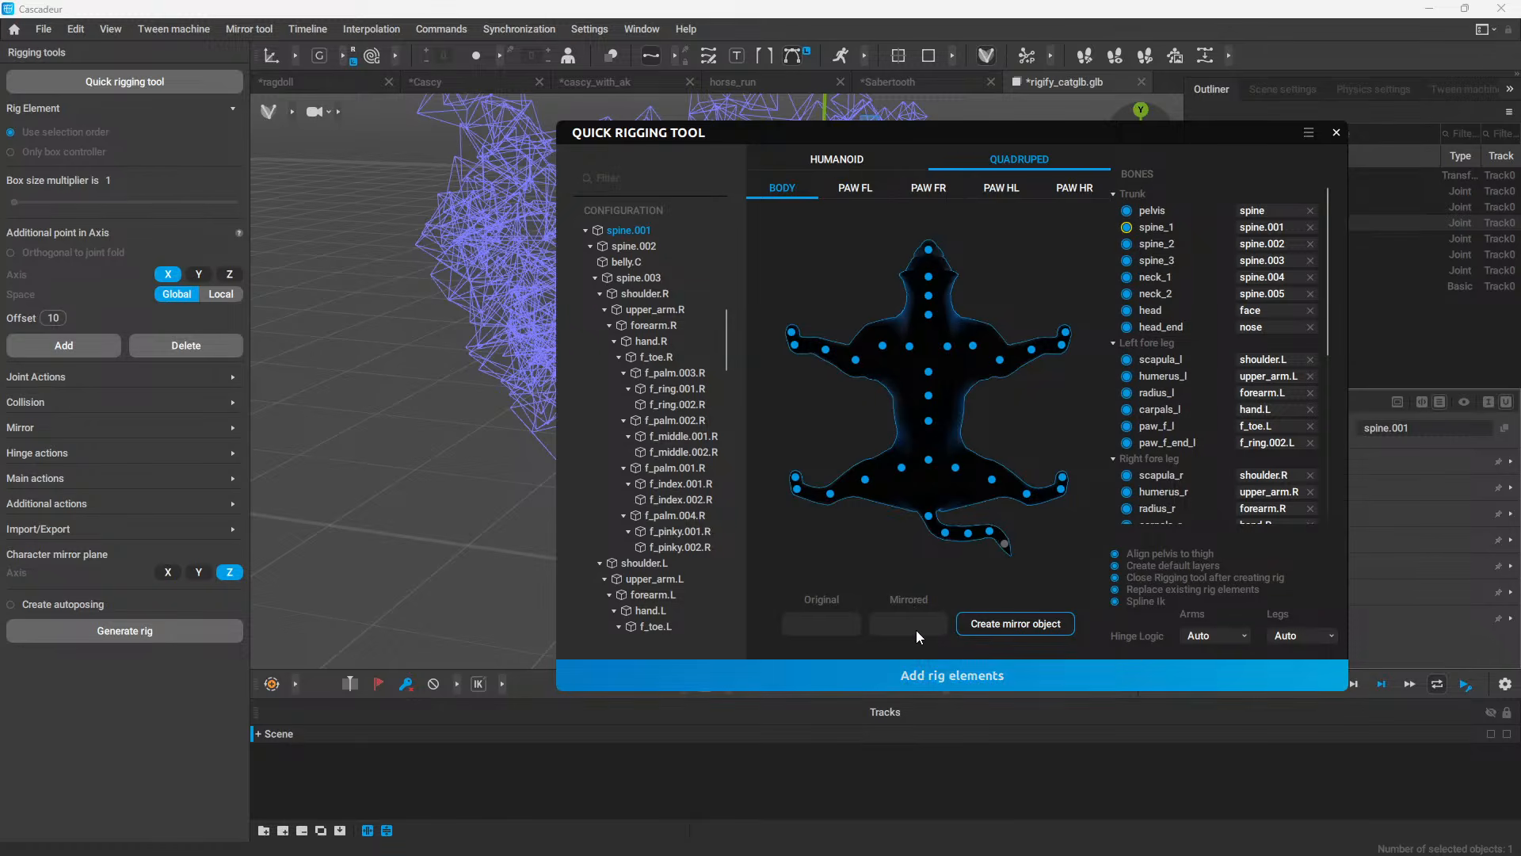
Step: Add the quadruped rig elements to the cat skeleton and continue editing the rig in rig mode
click(916, 669)
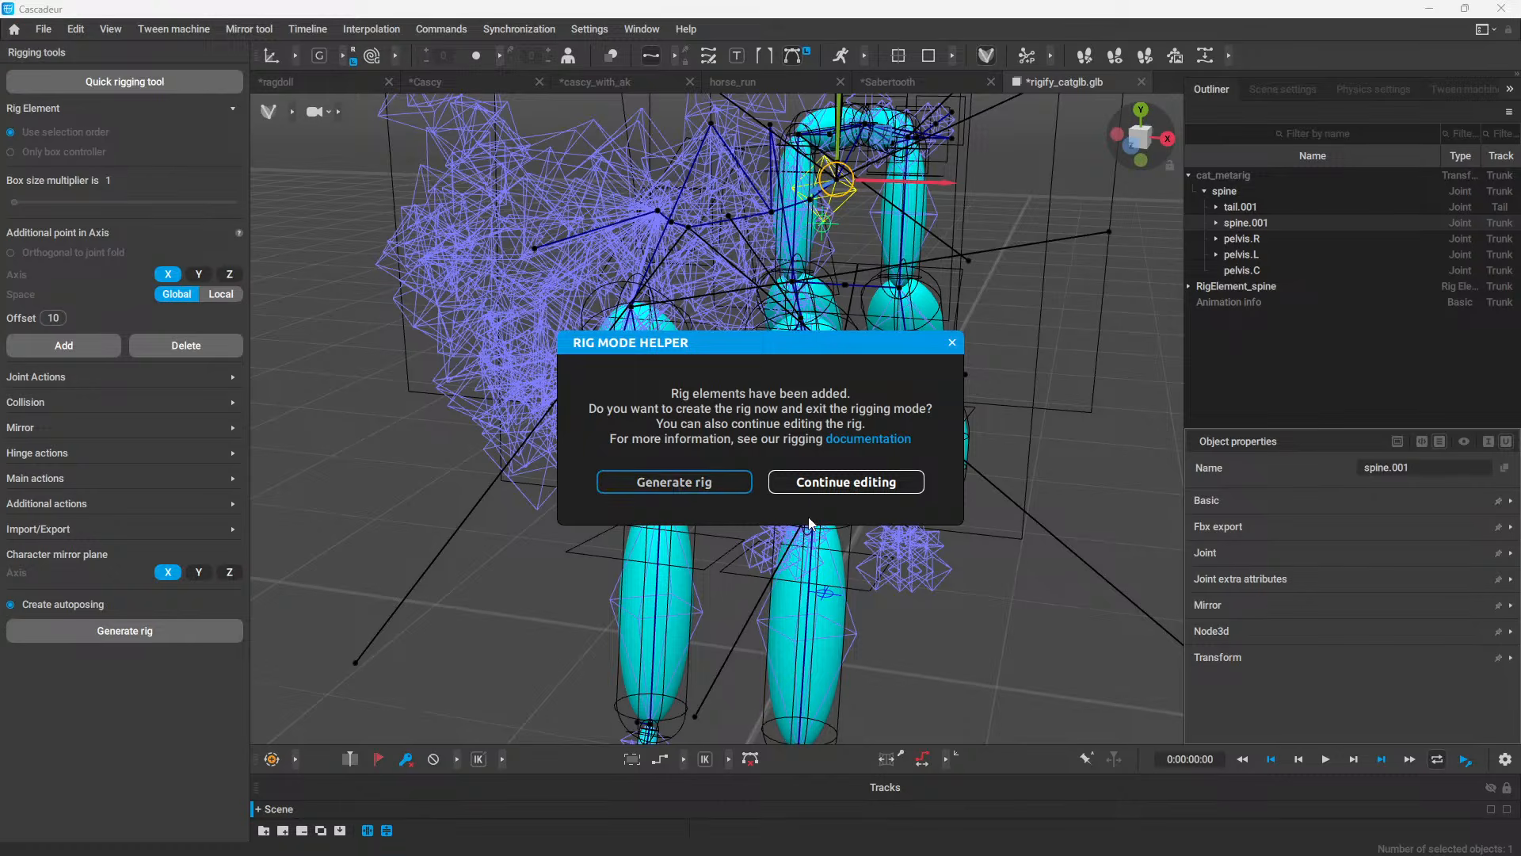
click(843, 480)
alt+drag(966, 365, 662, 274)
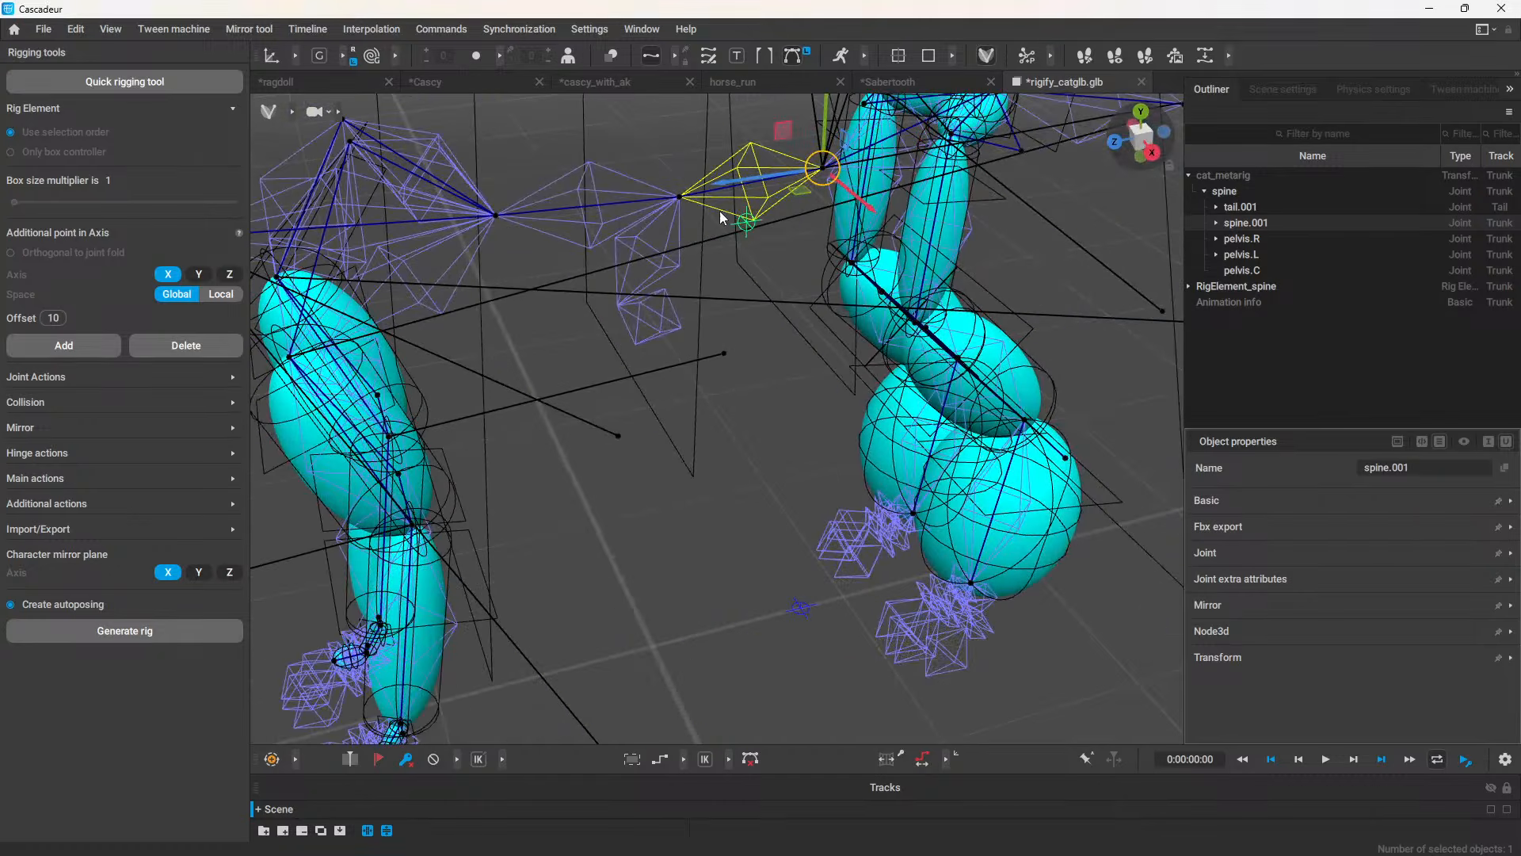
Step: Select the cat_metarig root object and show its transform properties
click(777, 476)
scroll(877, 464, down, 3)
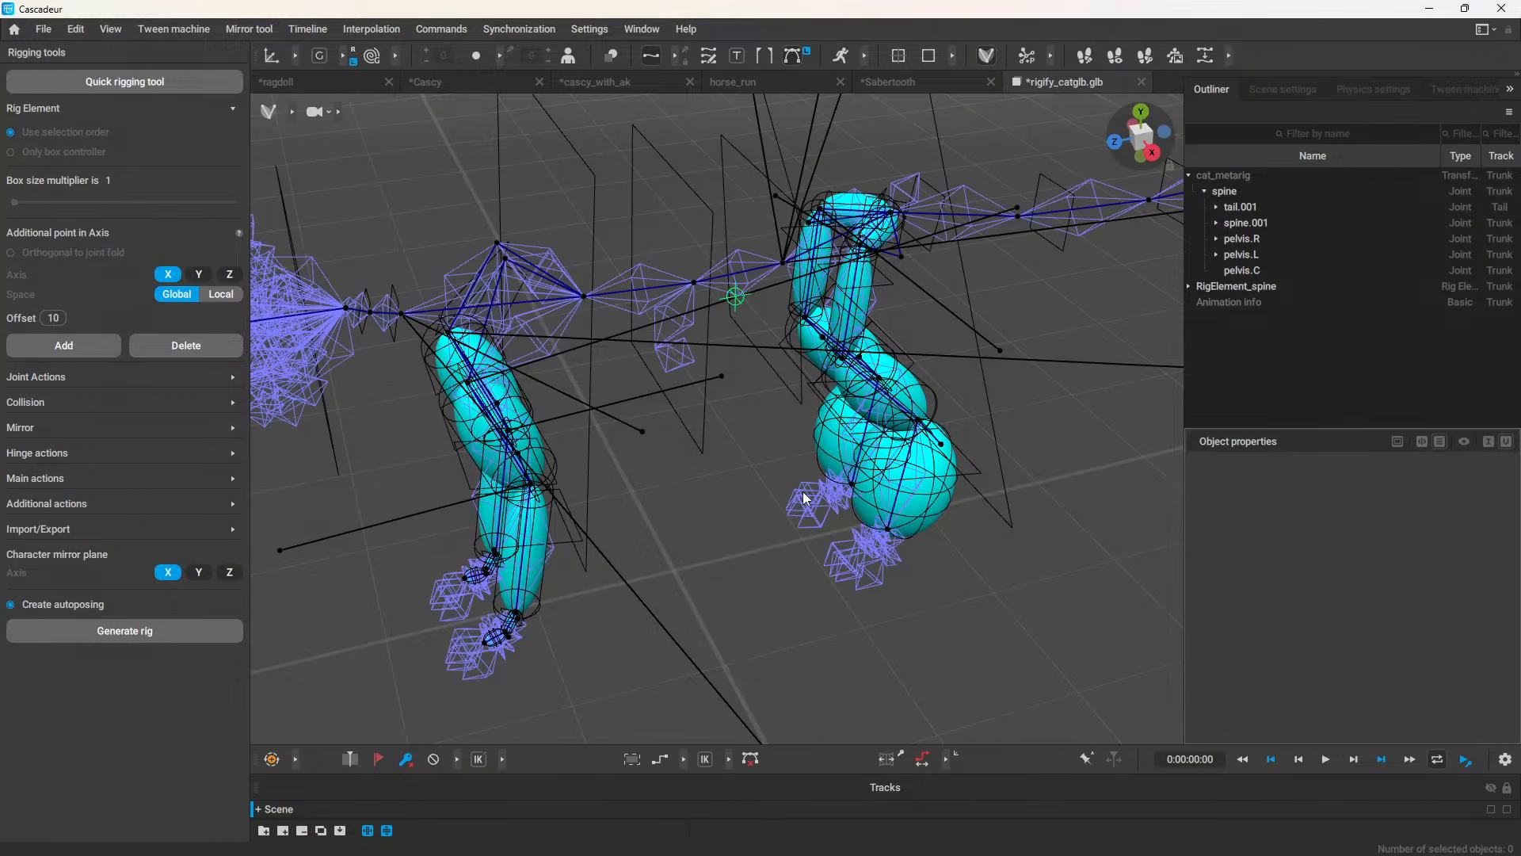
click(1230, 177)
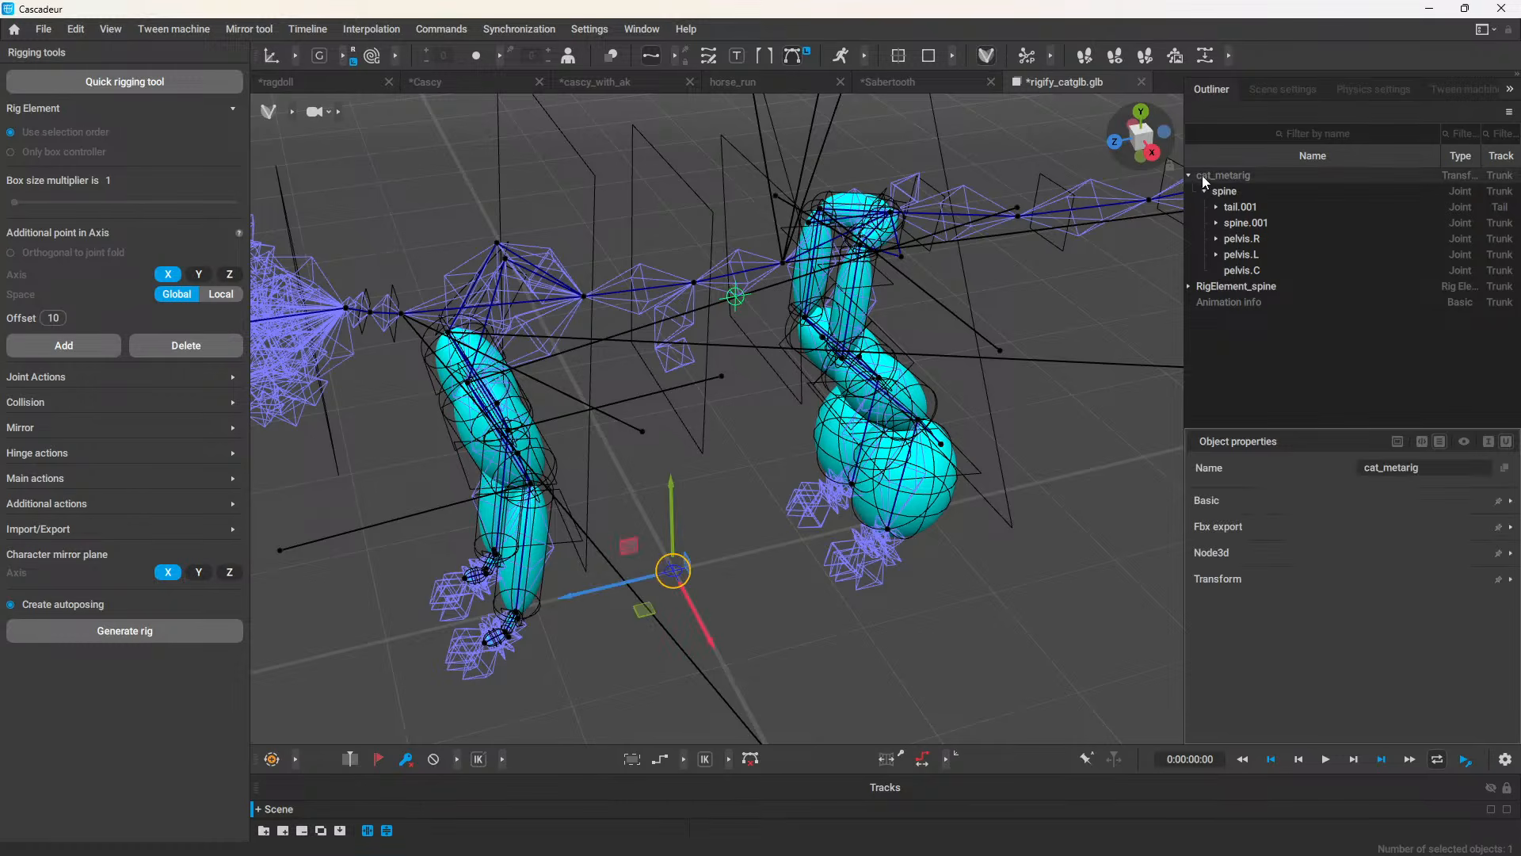
click(1233, 579)
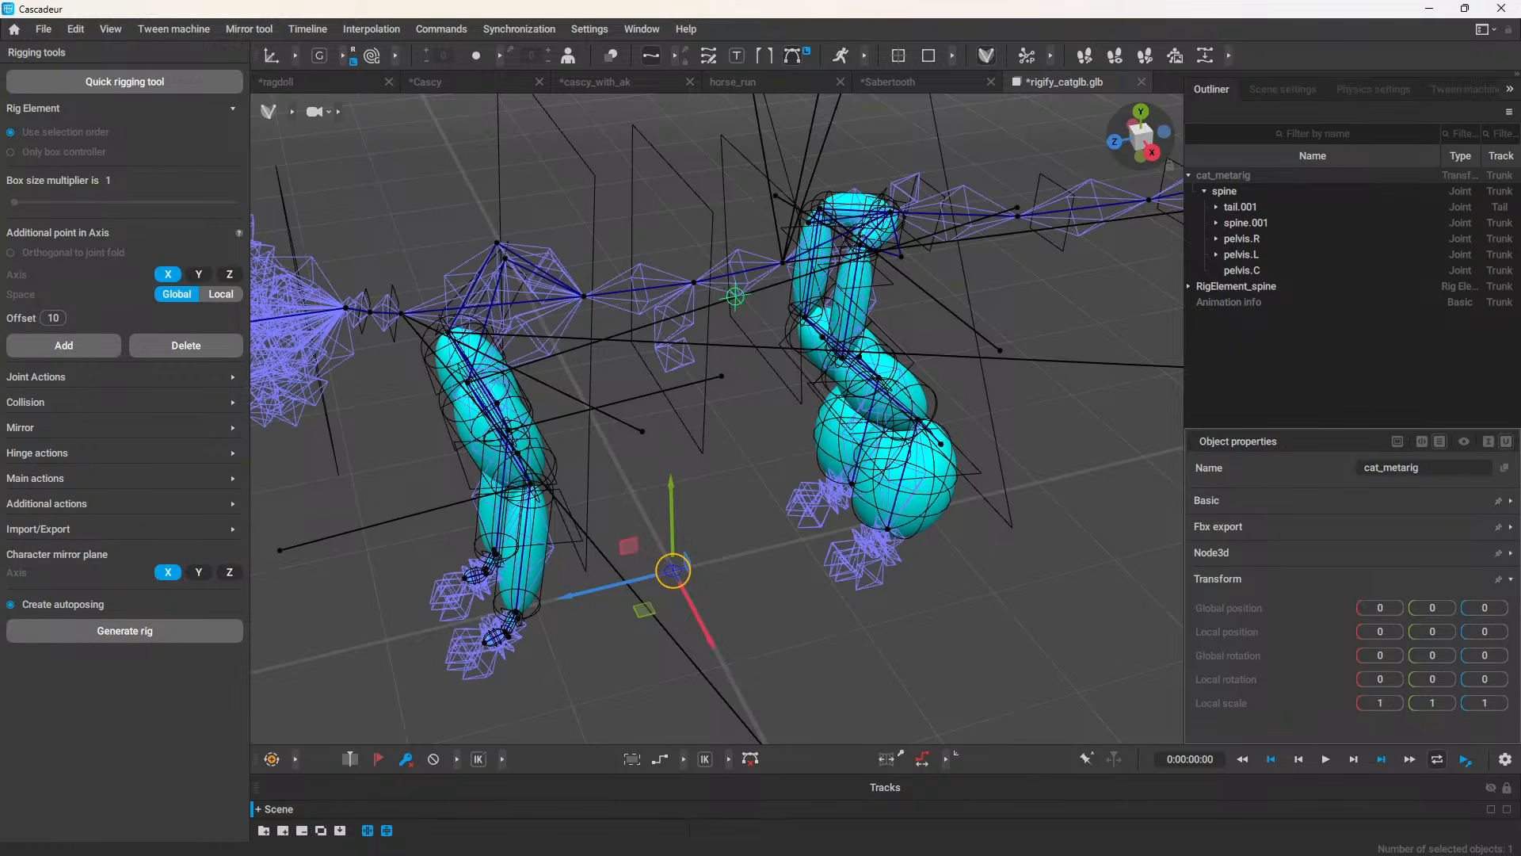
Step: Switch to the Cascy scene, link the cascy_with_ak scene to it, and play both animations together
click(587, 78)
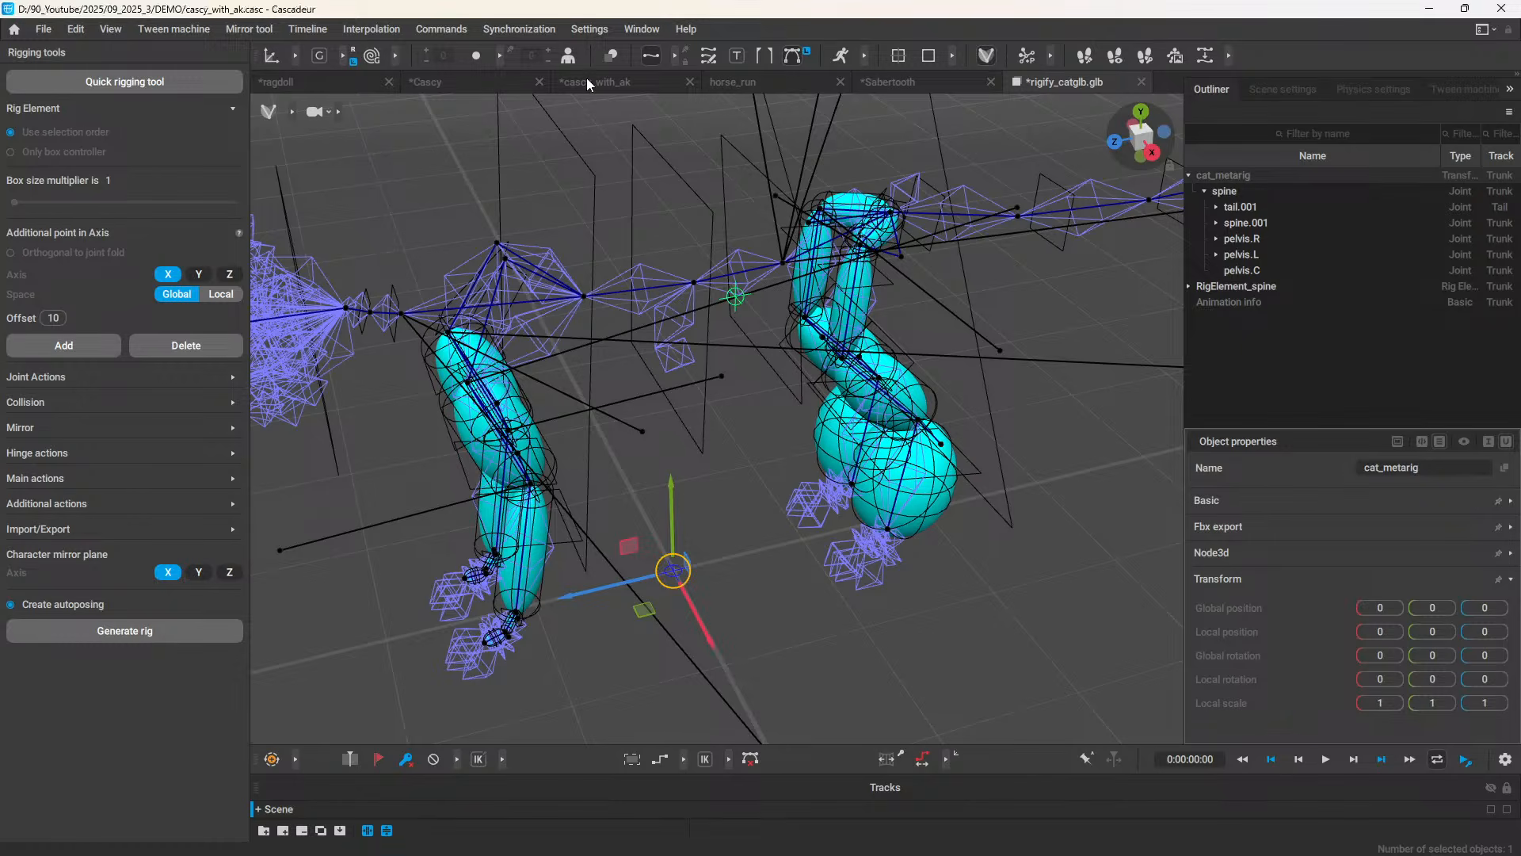
scroll(689, 382, down, 5)
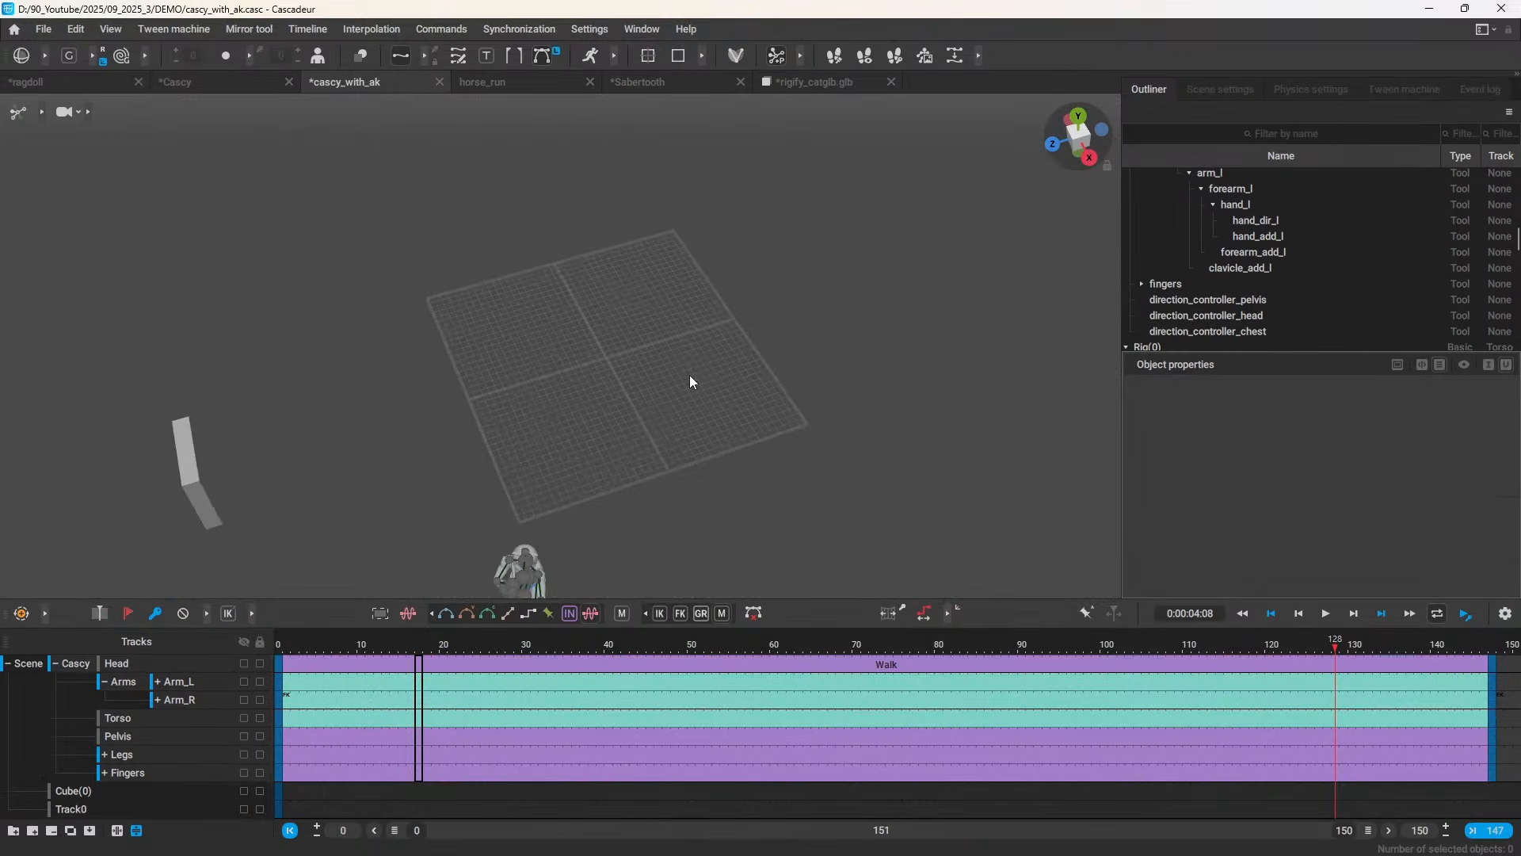
right_drag(653, 428, 705, 333)
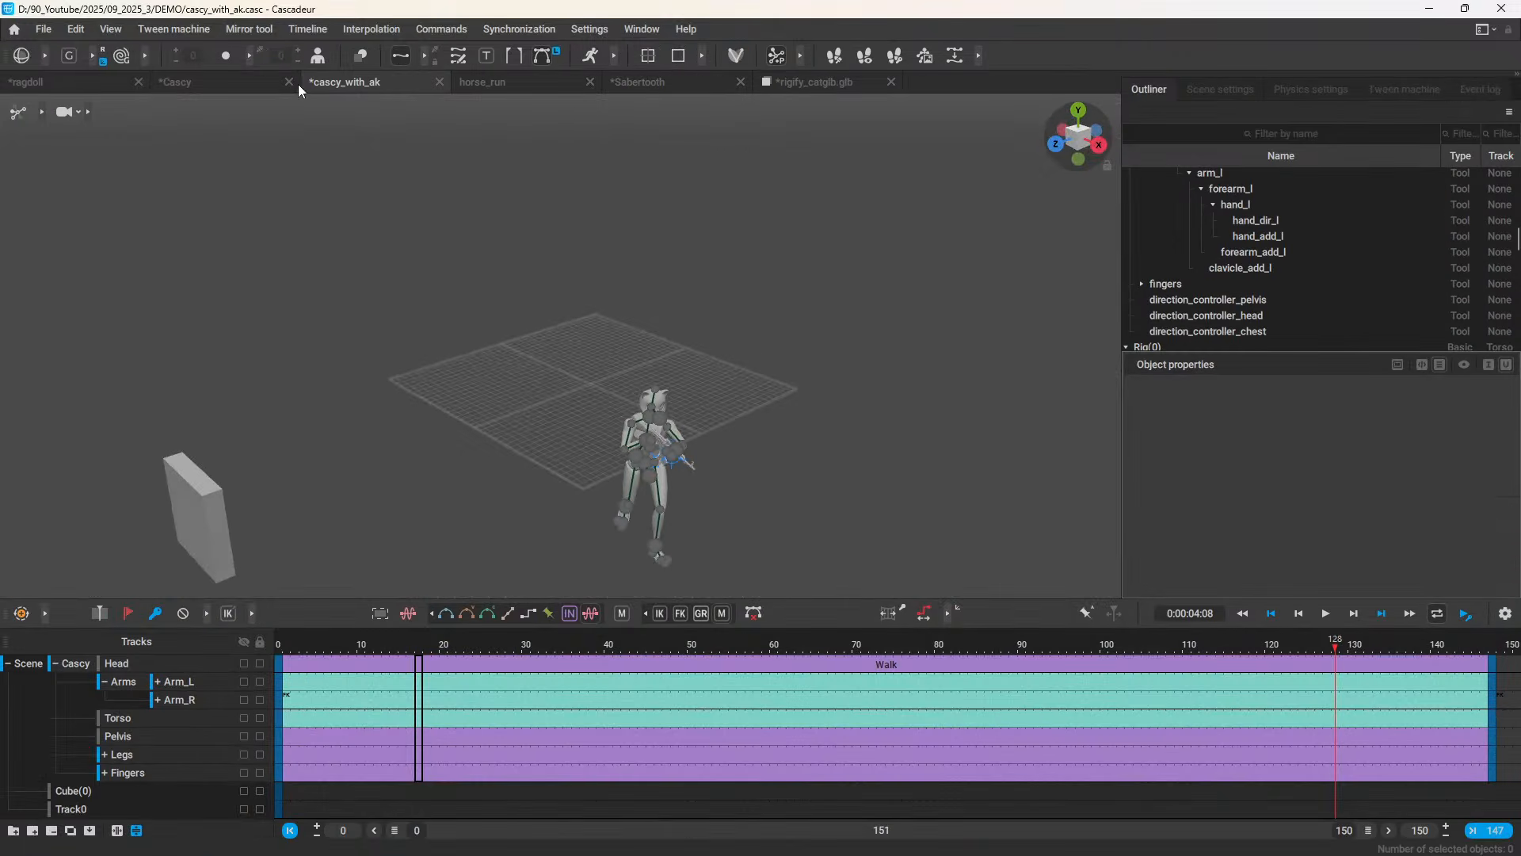
click(236, 87)
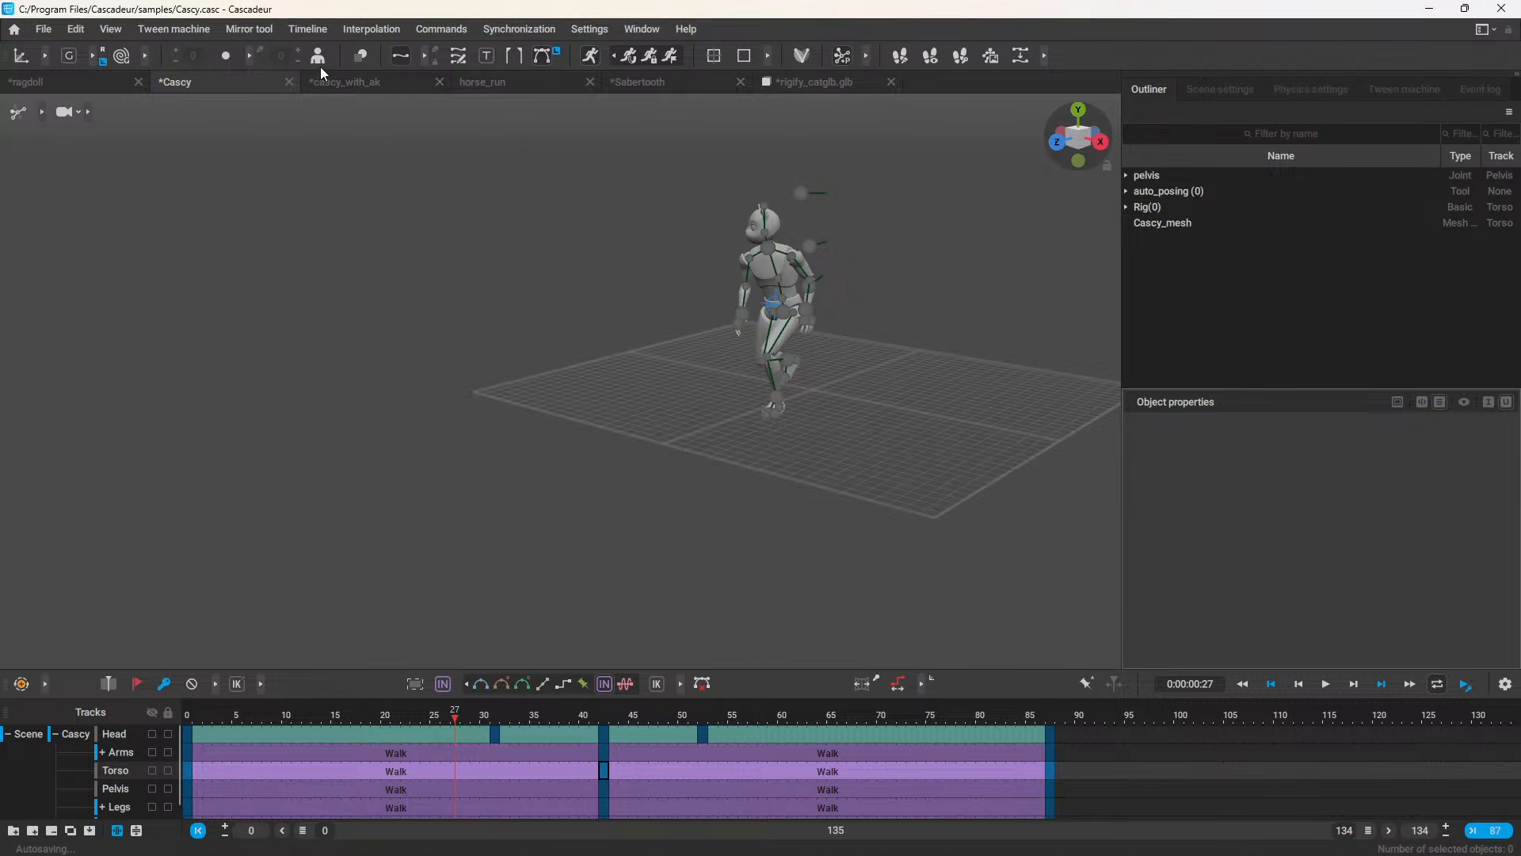
right_click(336, 95)
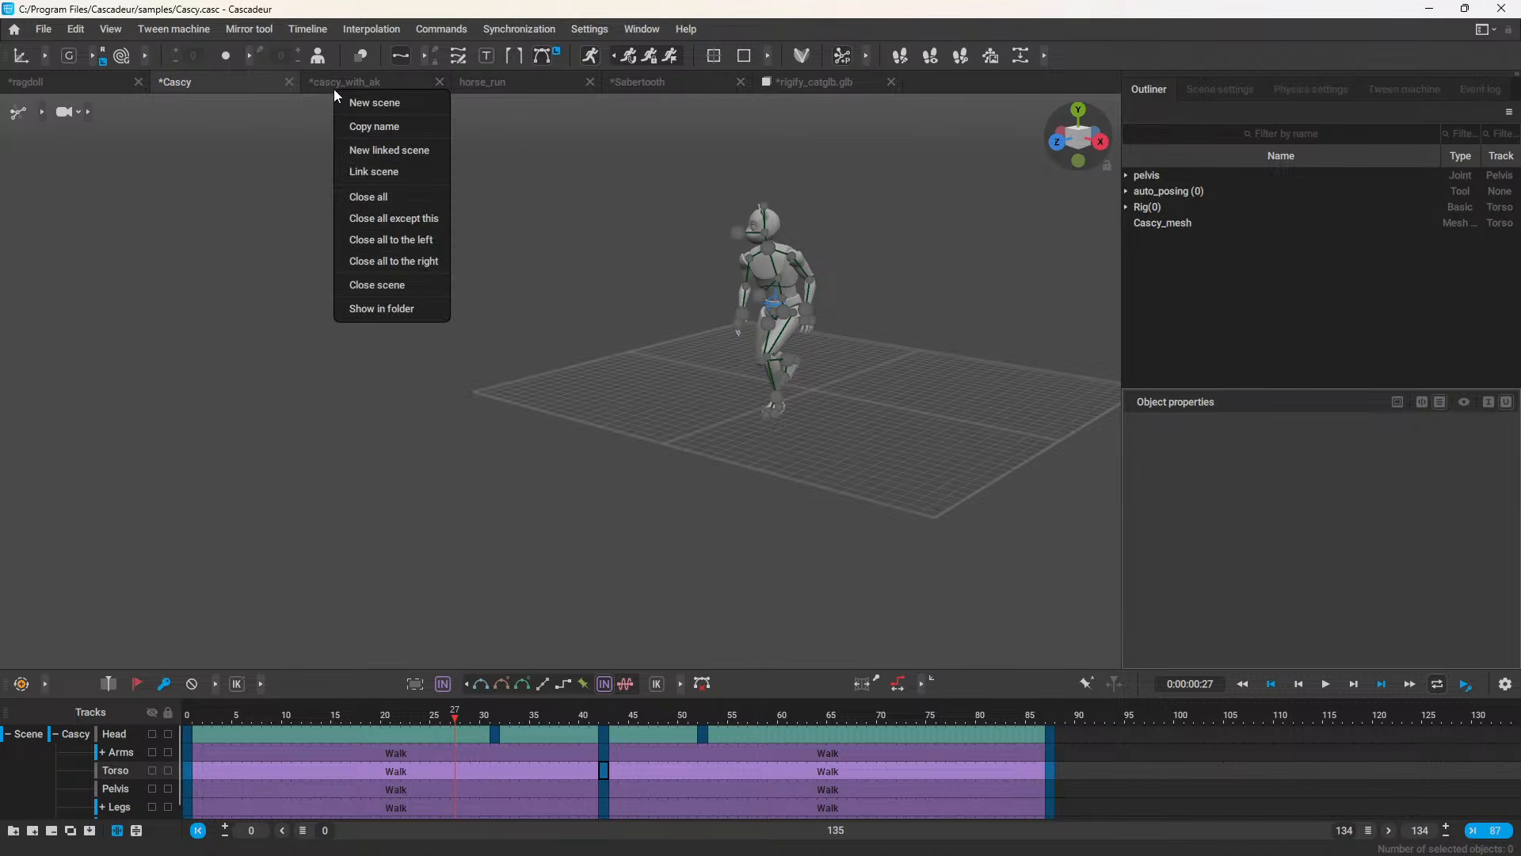
click(377, 171)
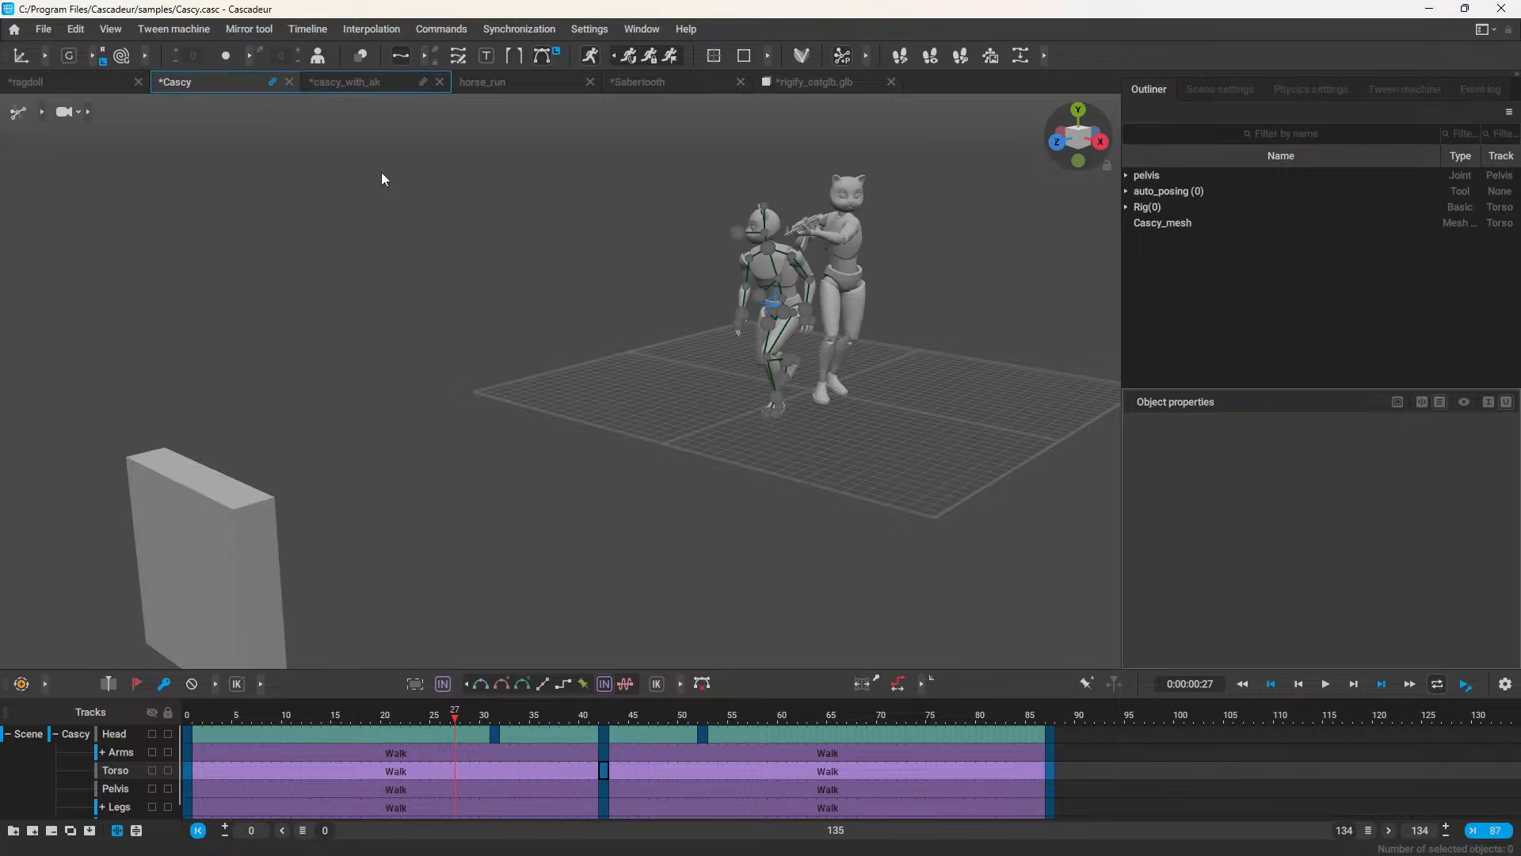
key(space)
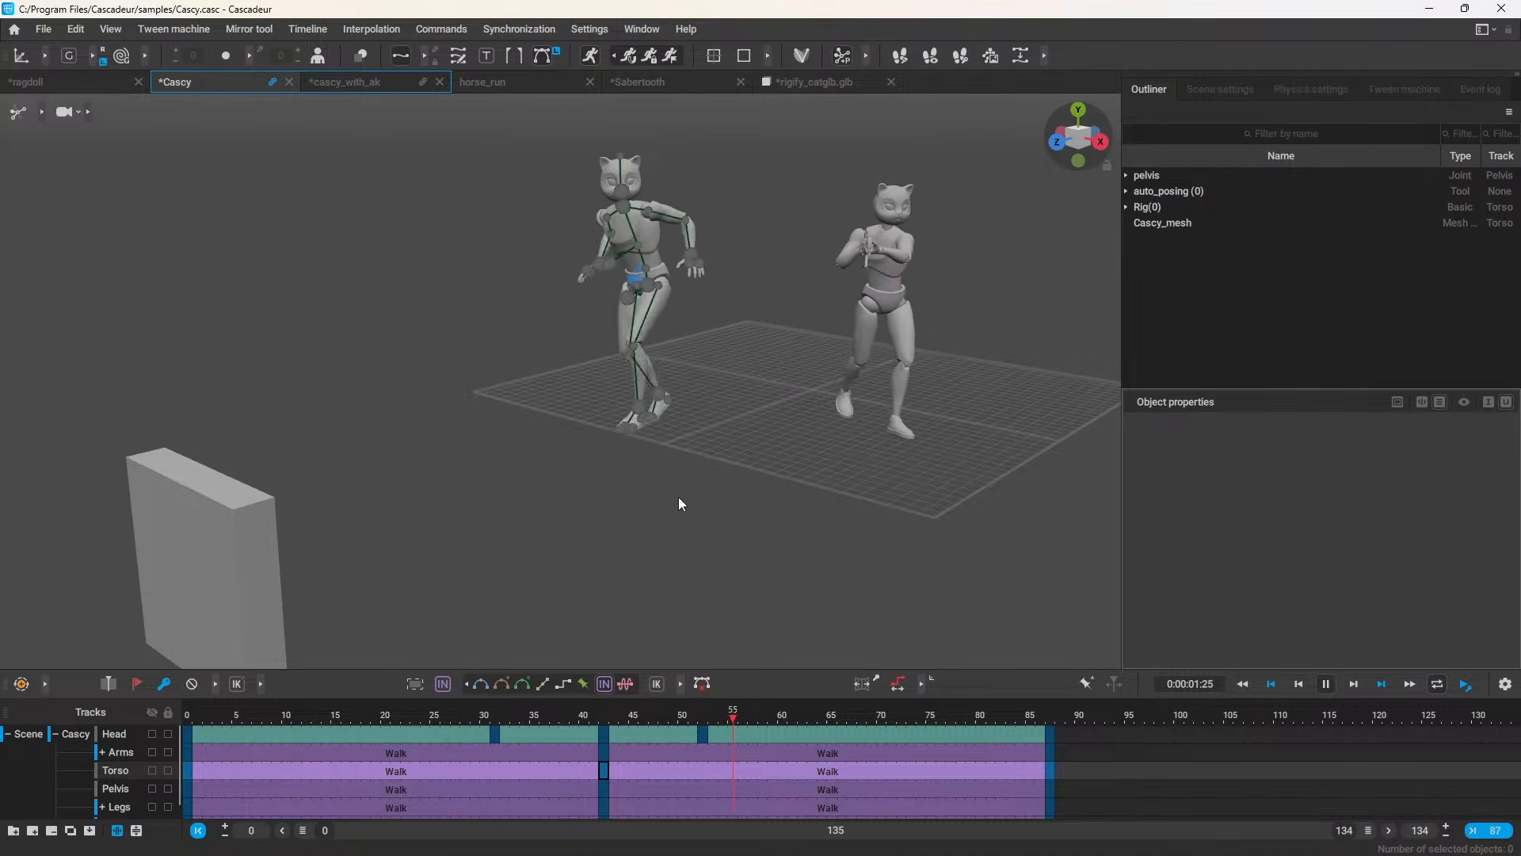
key(space)
Step: Enable looping for the linked cascy_with_ak scene and play the animation from the start
right_click(243, 89)
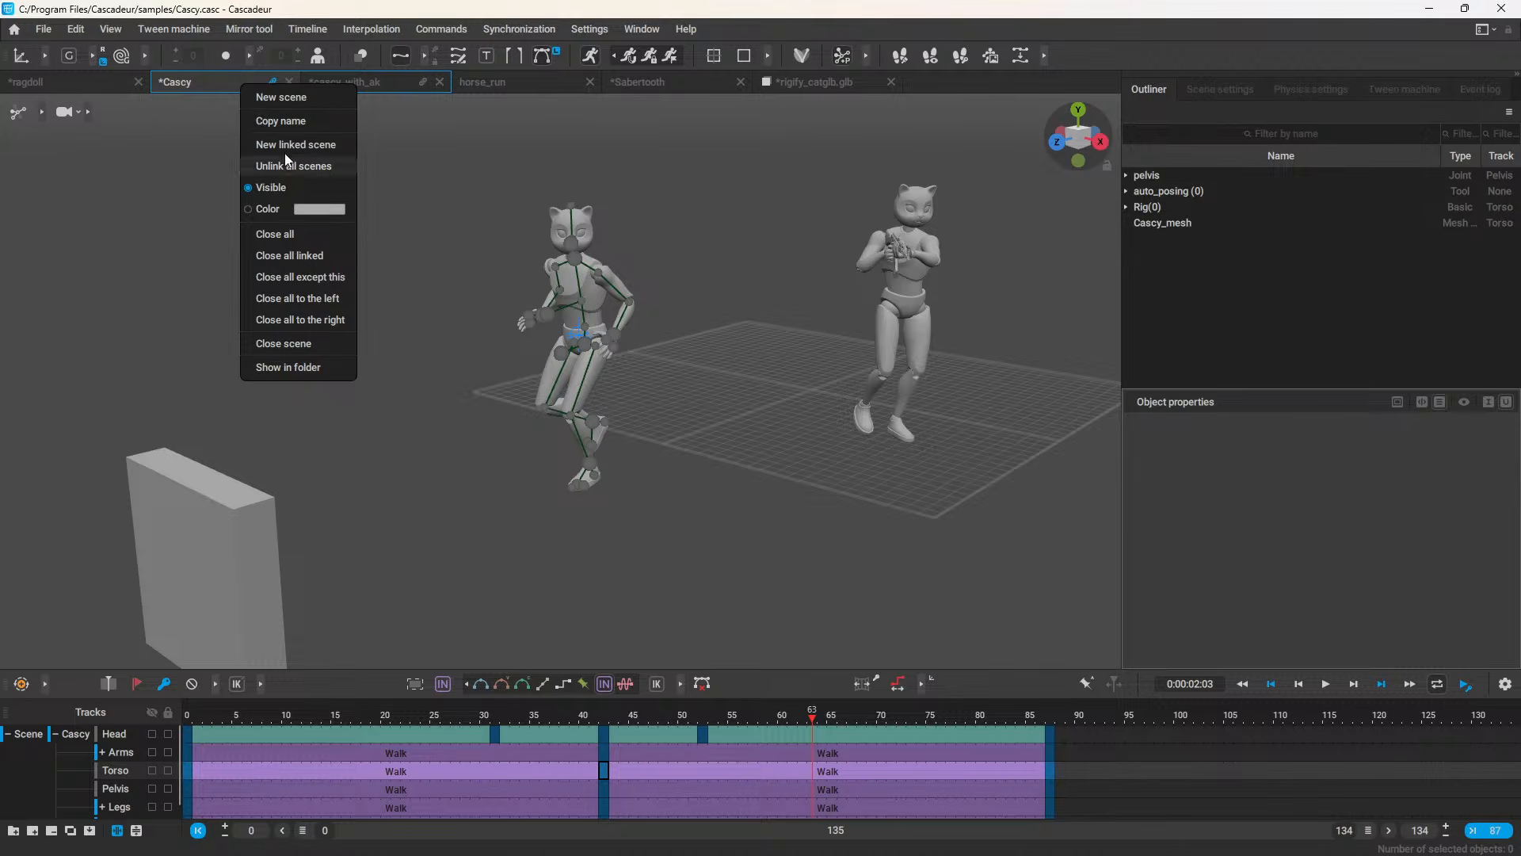
click(377, 88)
right_click(377, 87)
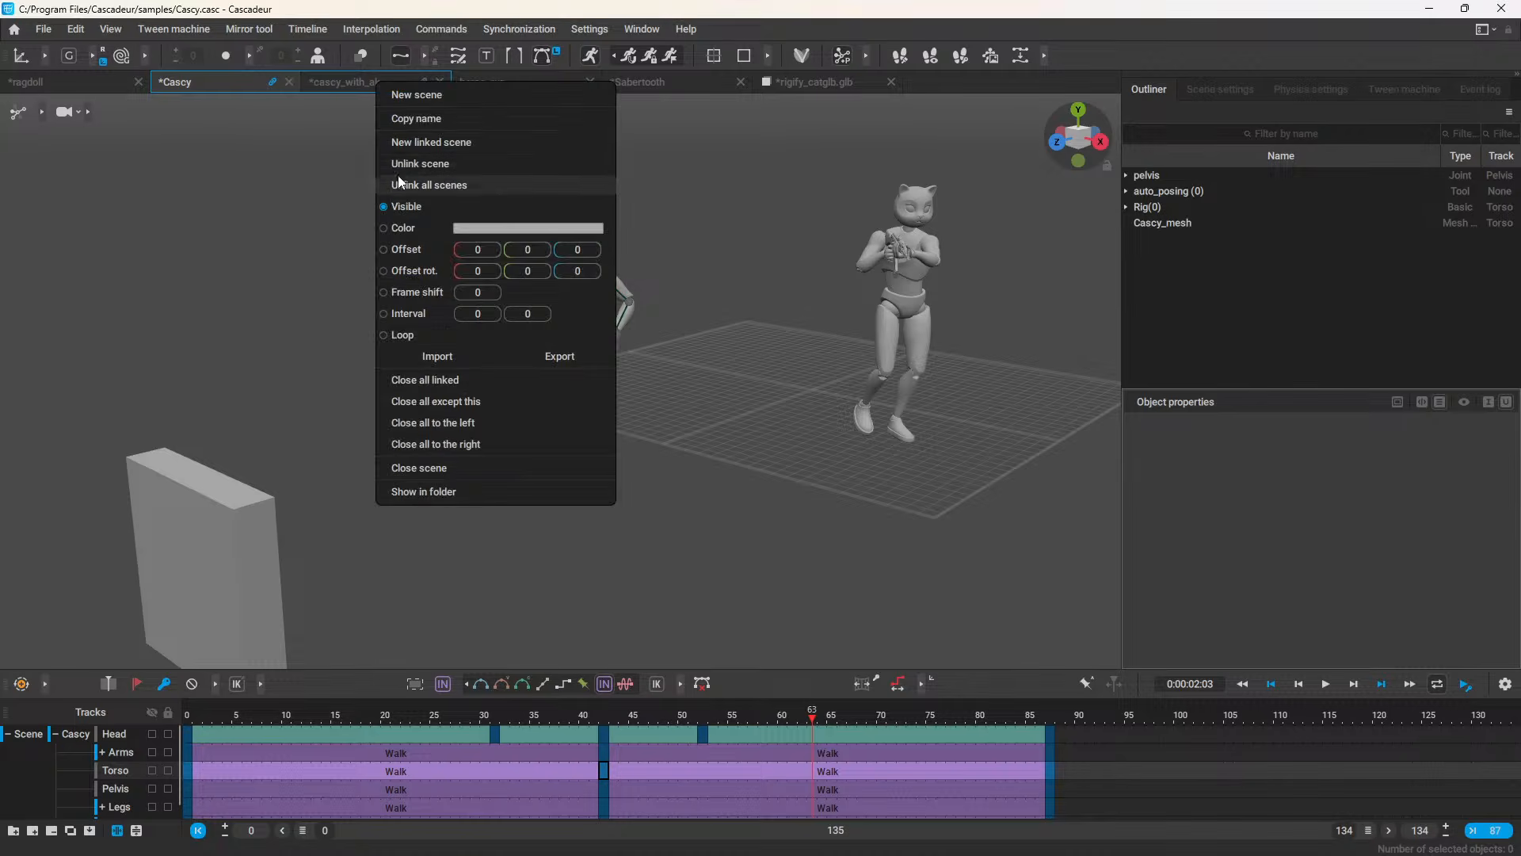
click(389, 335)
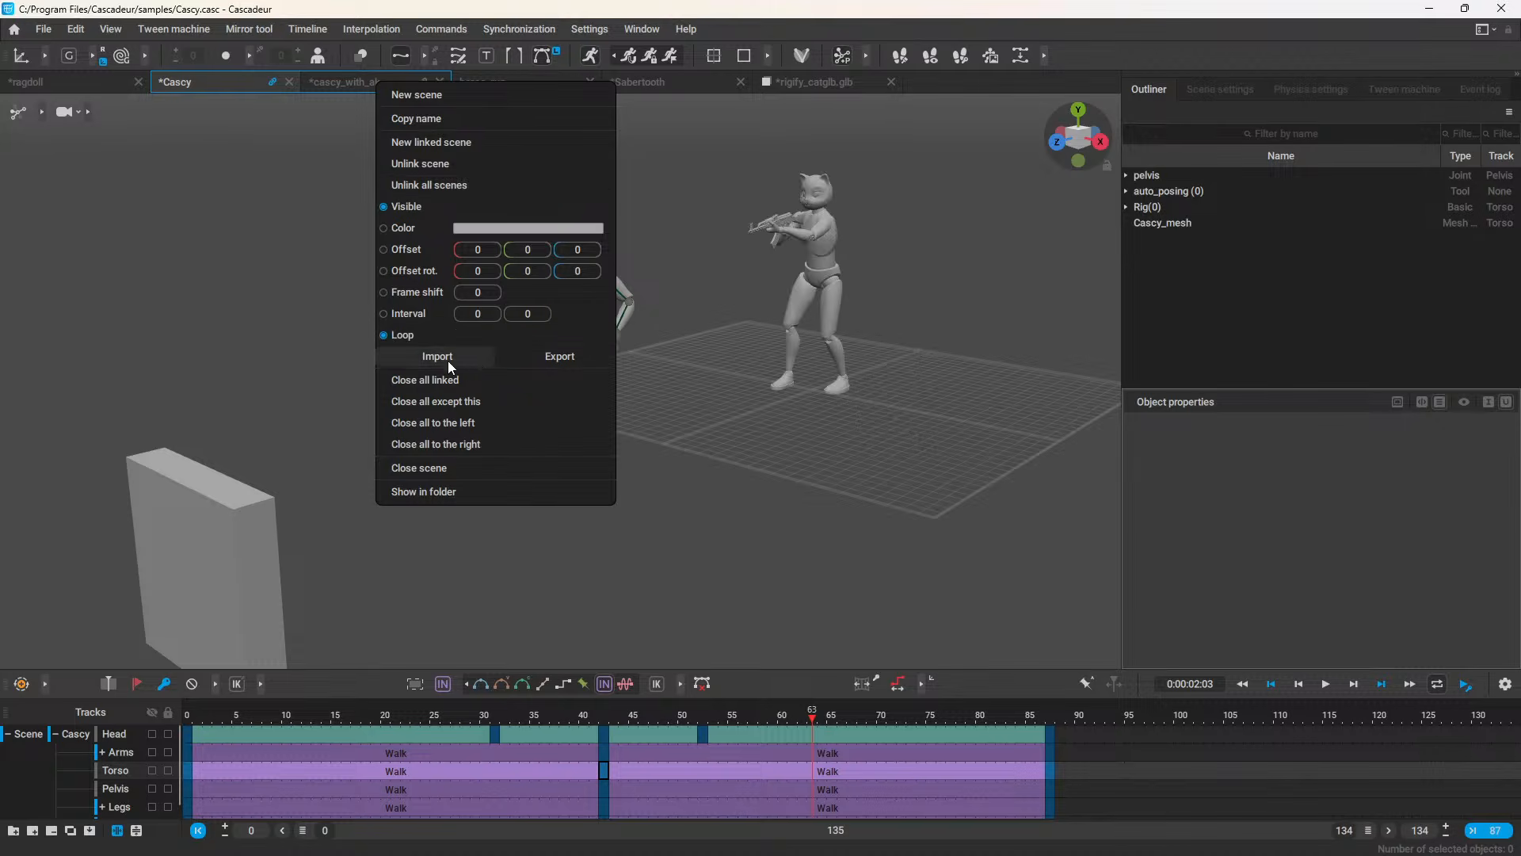
click(196, 713)
key(space)
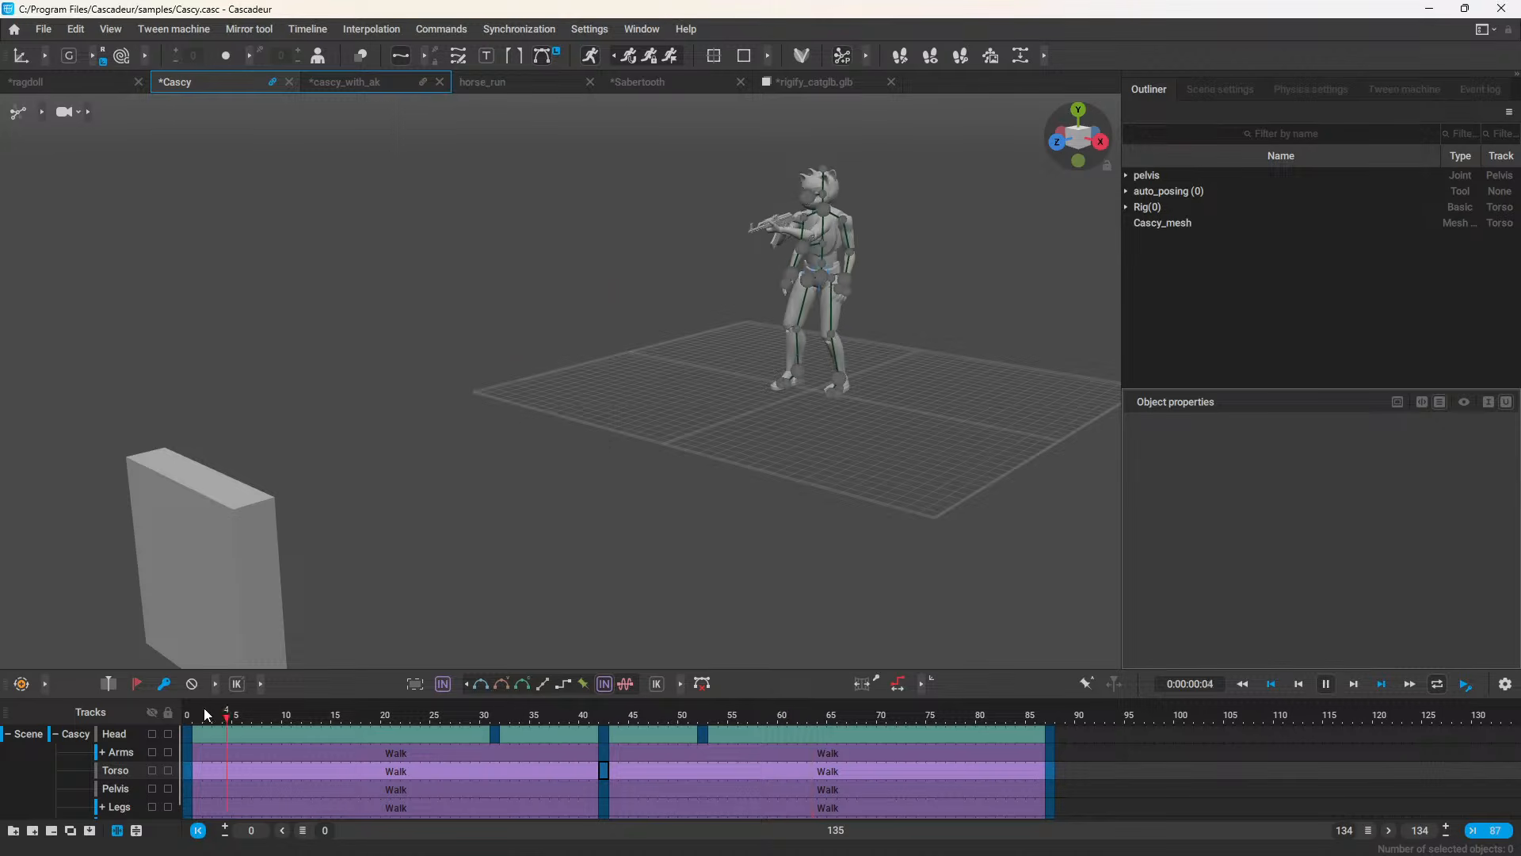
key(space)
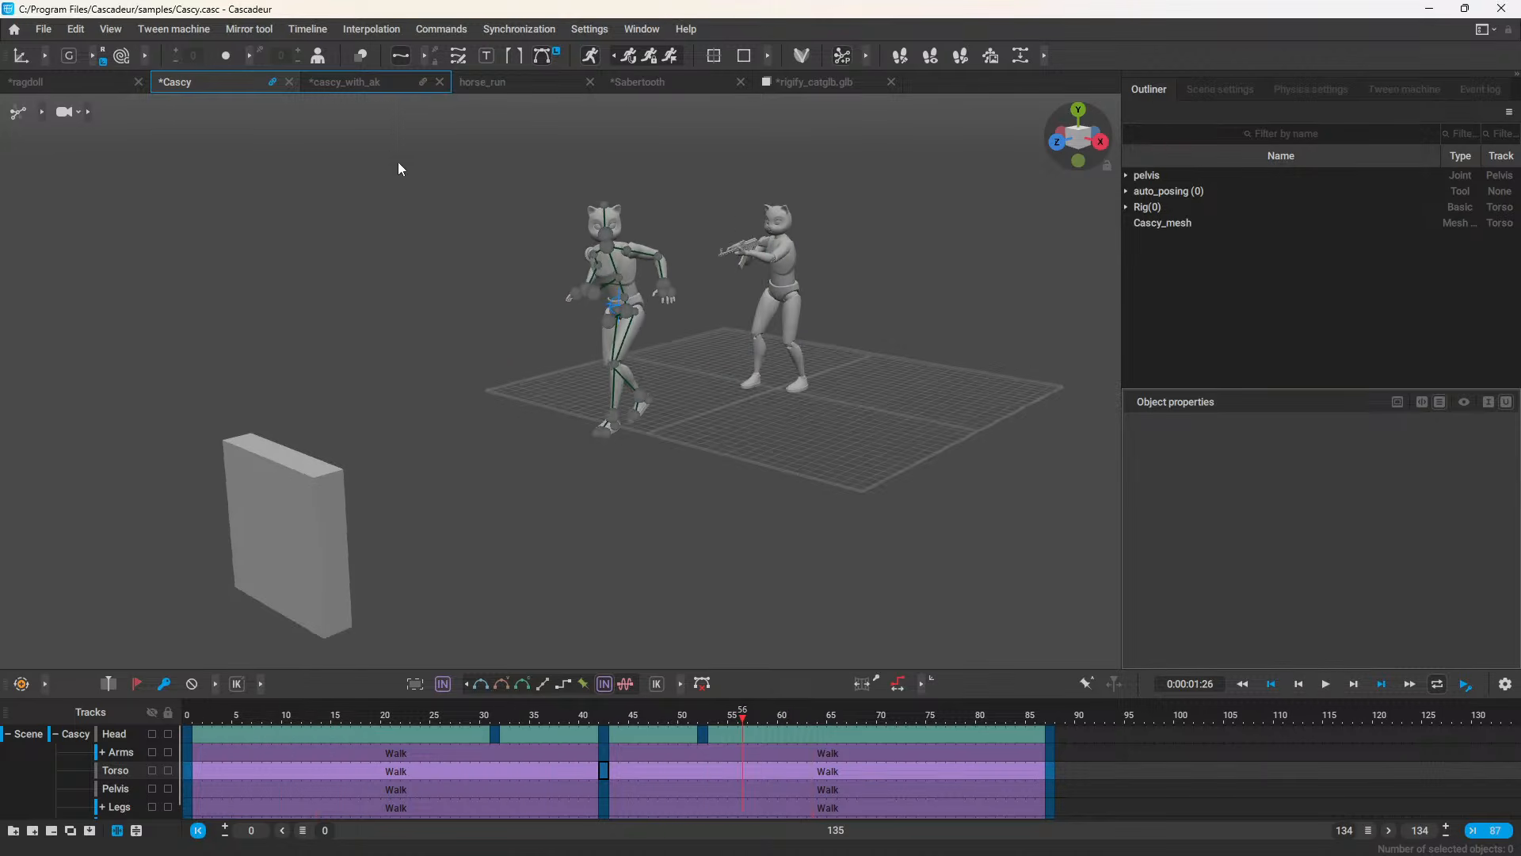
Step: Limit the linked cascy_with_ak scene to the interval 0 to 30 and play the animation from the start
right_click(362, 86)
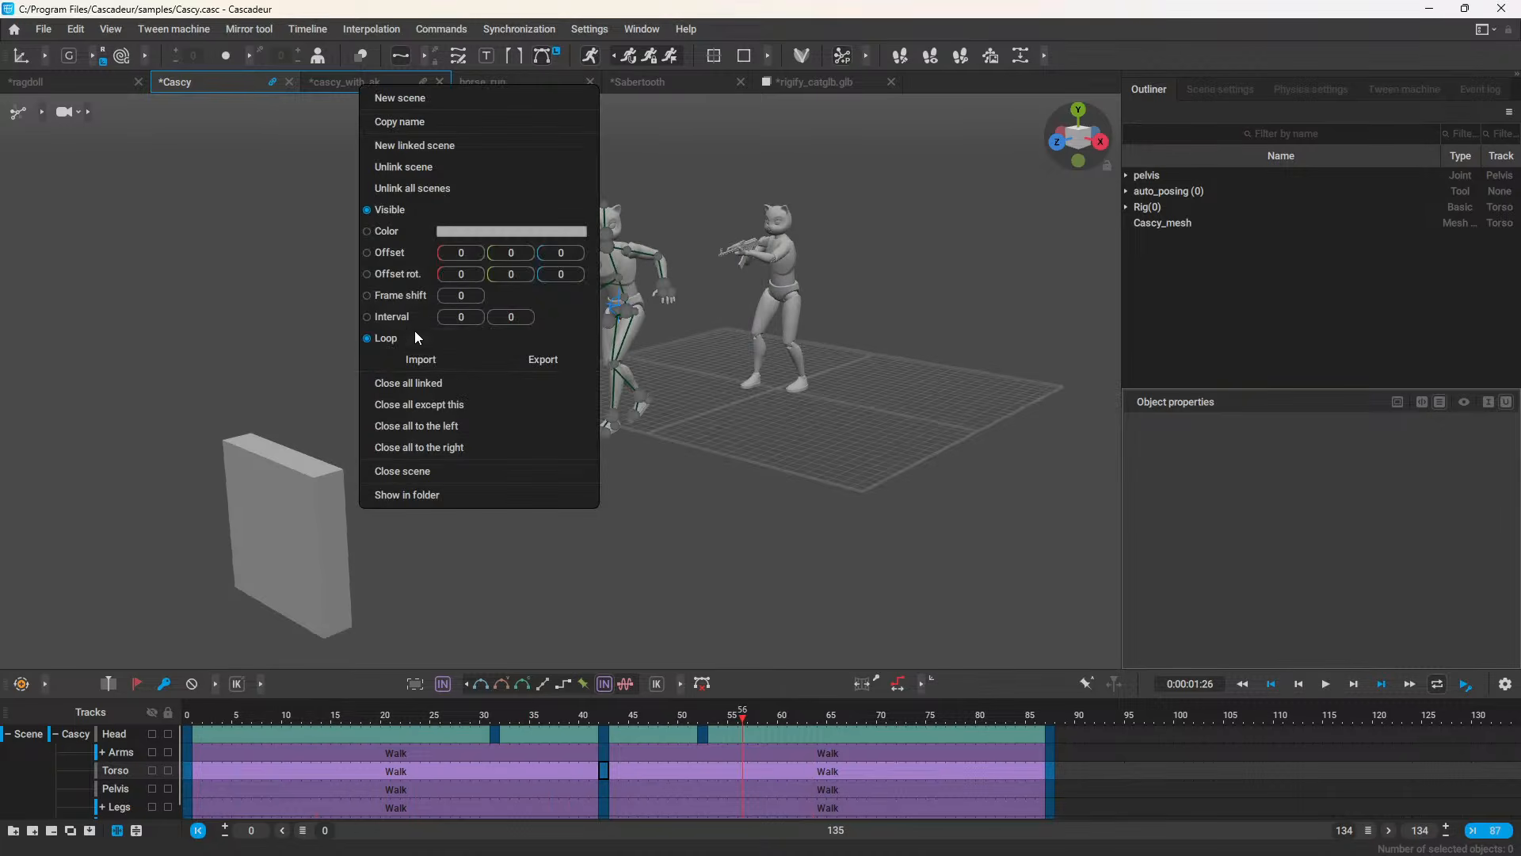
click(512, 317)
text(30)
key(Return)
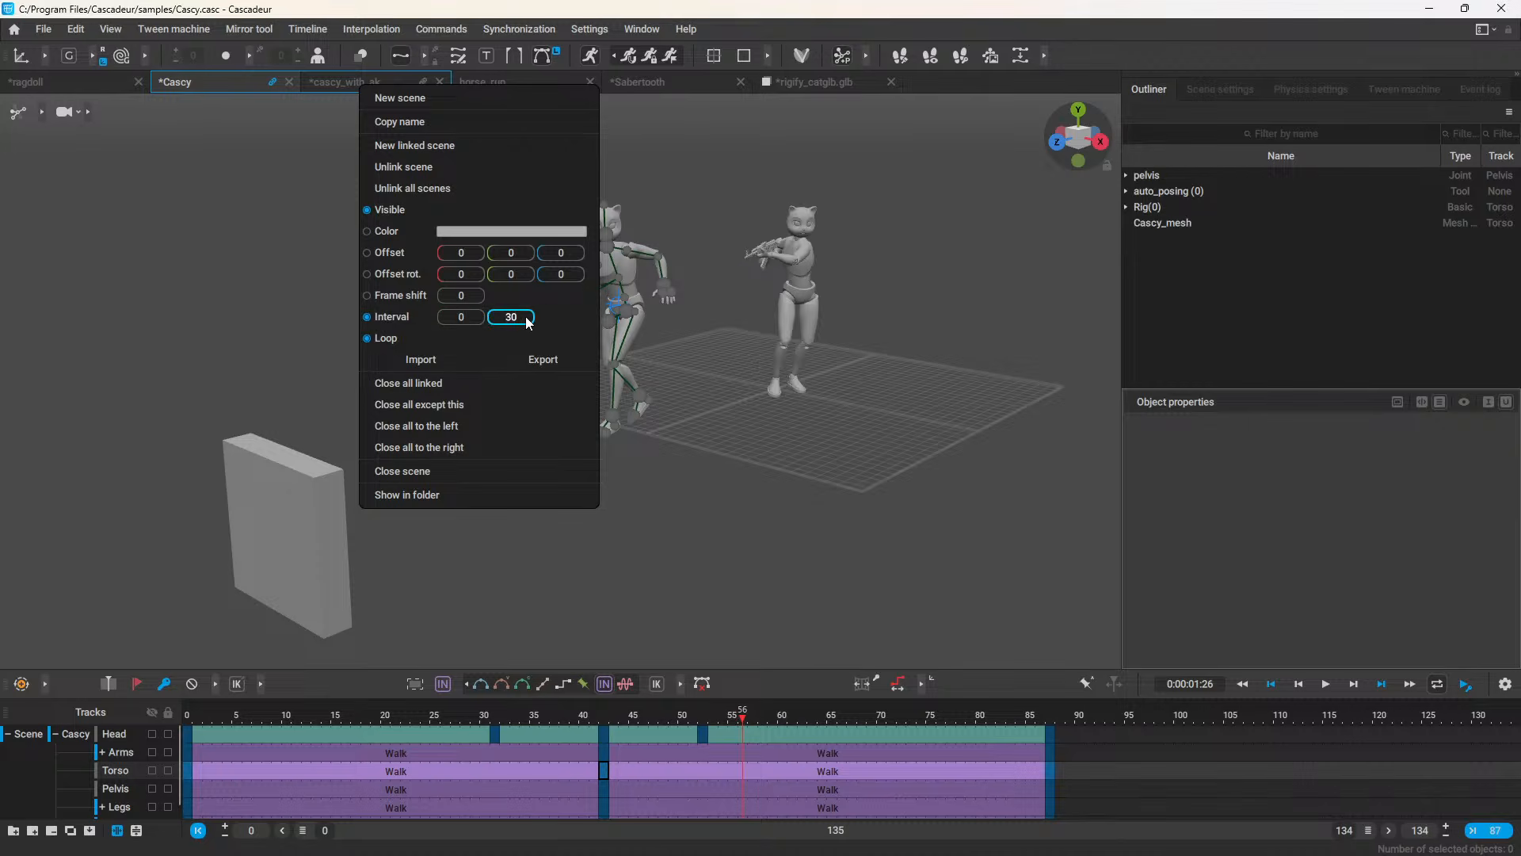
click(198, 725)
key(space)
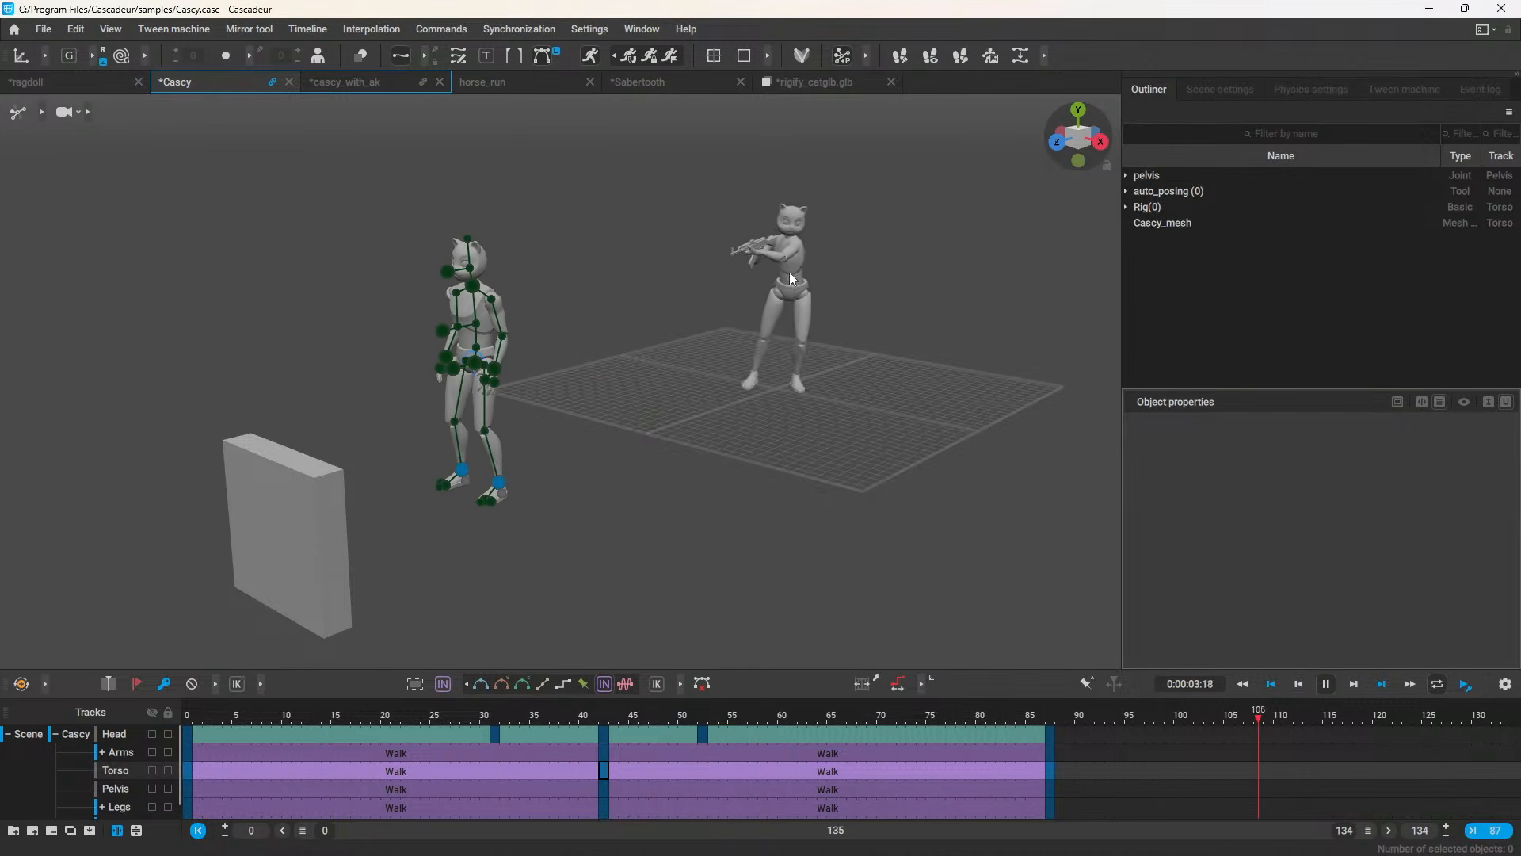
right_click(353, 88)
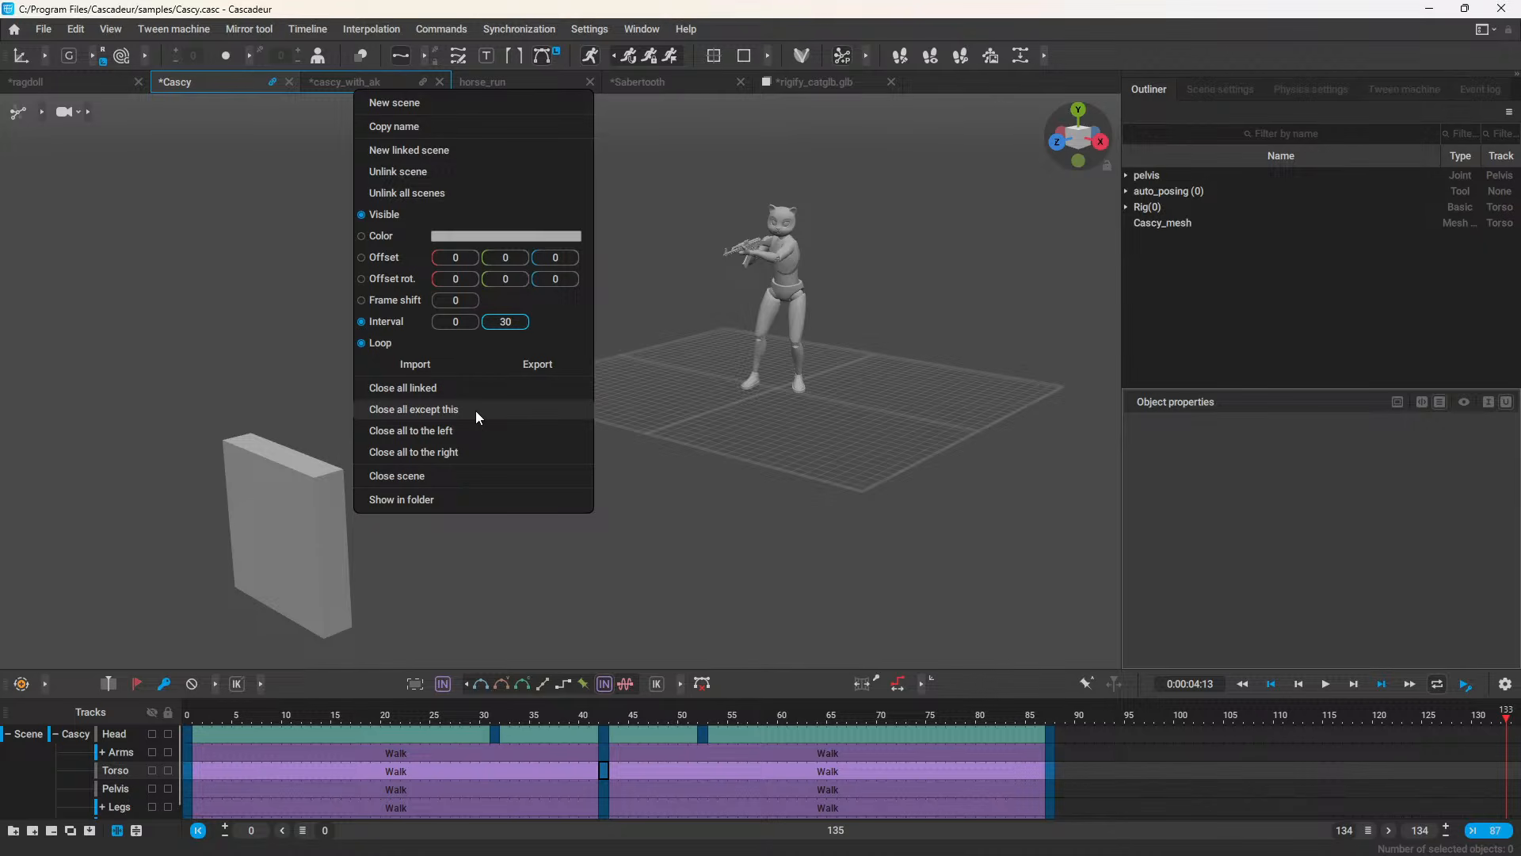
click(649, 169)
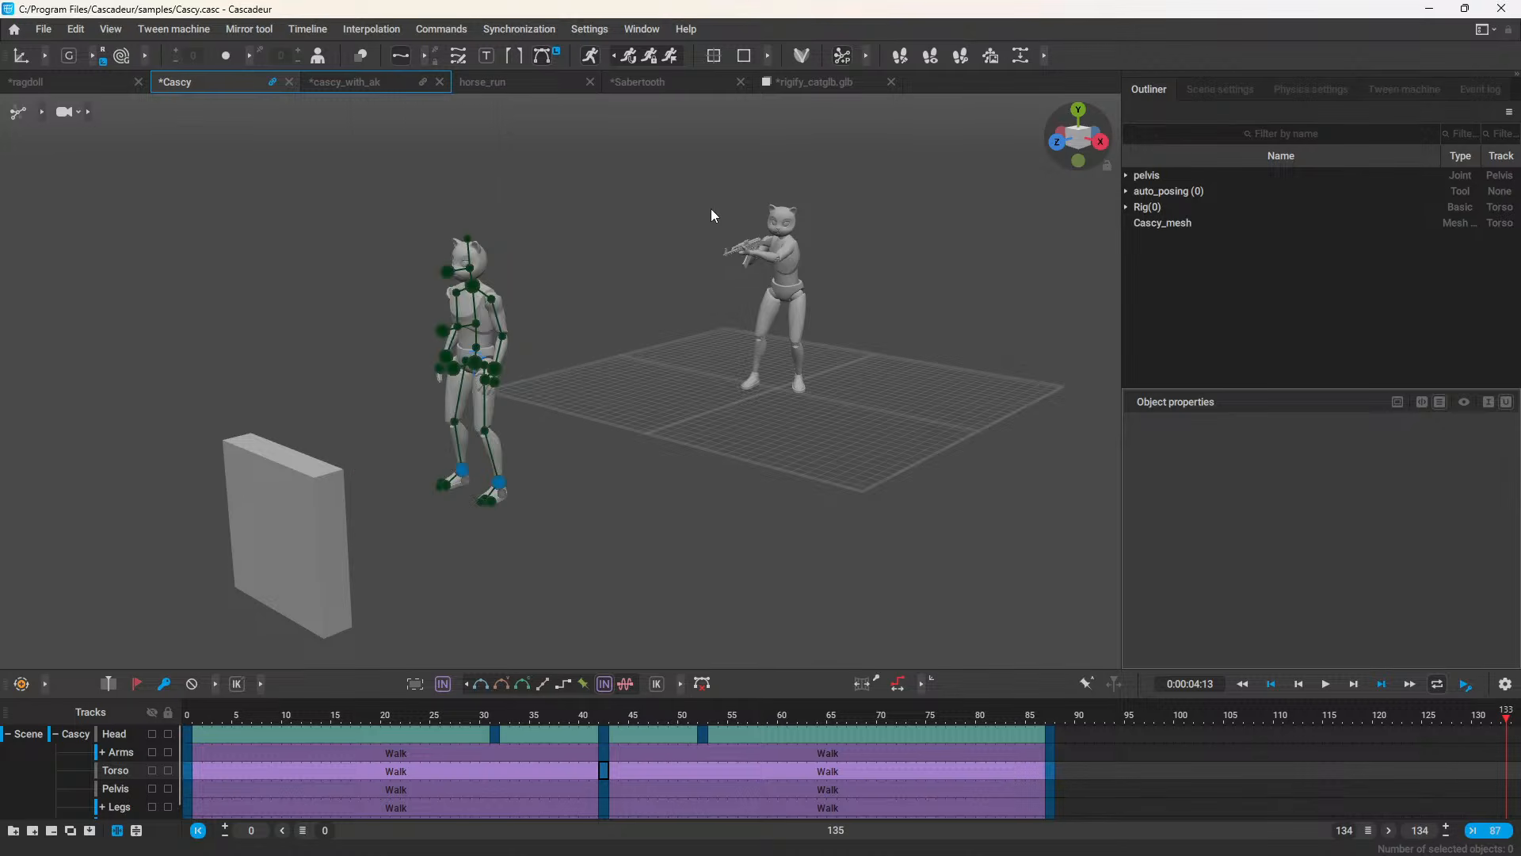
Step: Add a standard camera to the Cascy scene and show its full camera parameters
click(442, 29)
mouse_move(476, 53)
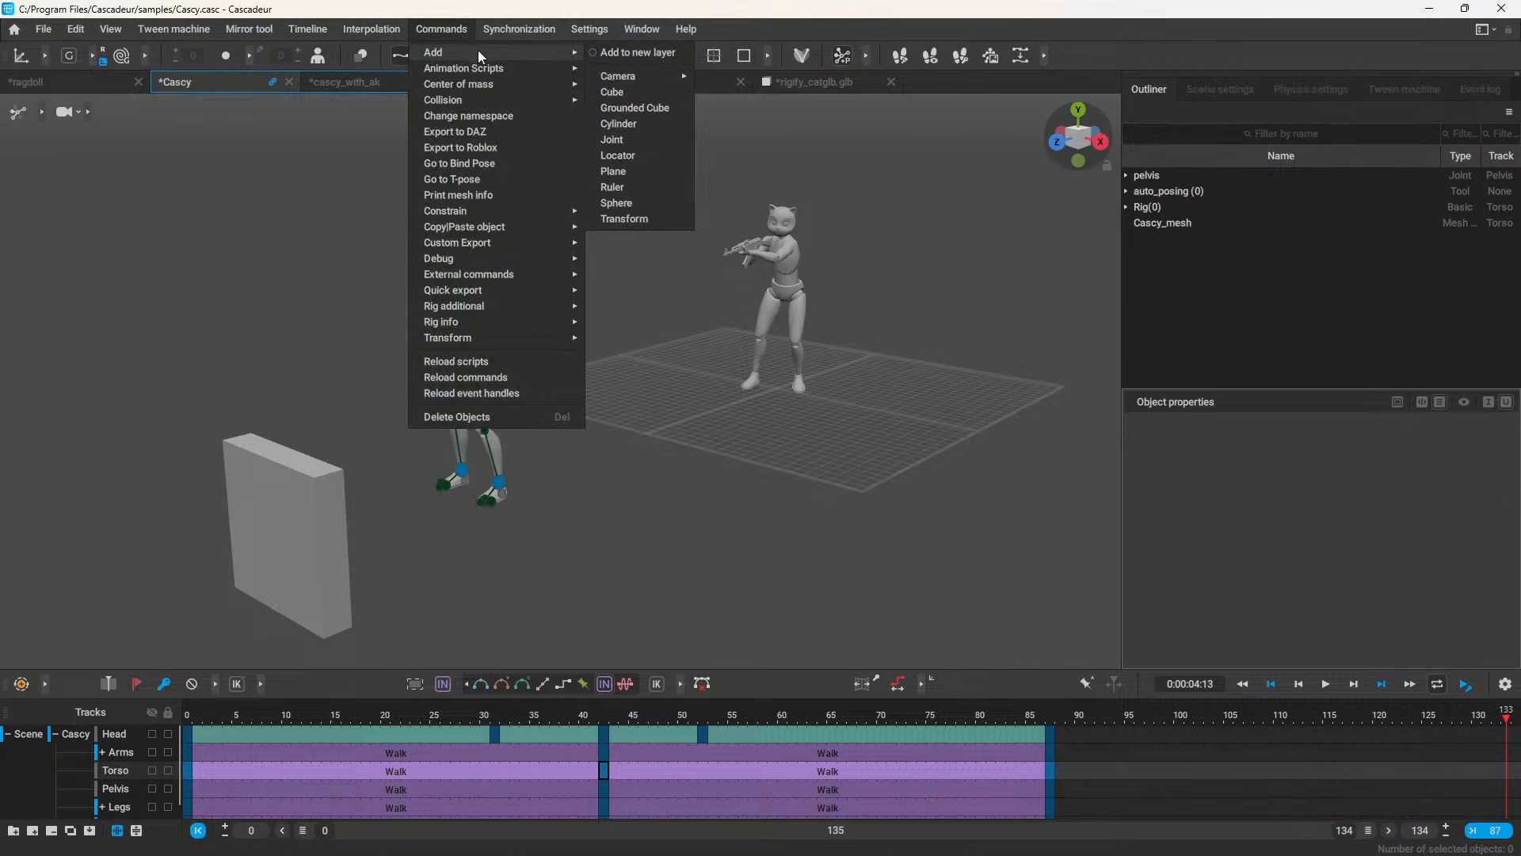
mouse_move(627, 83)
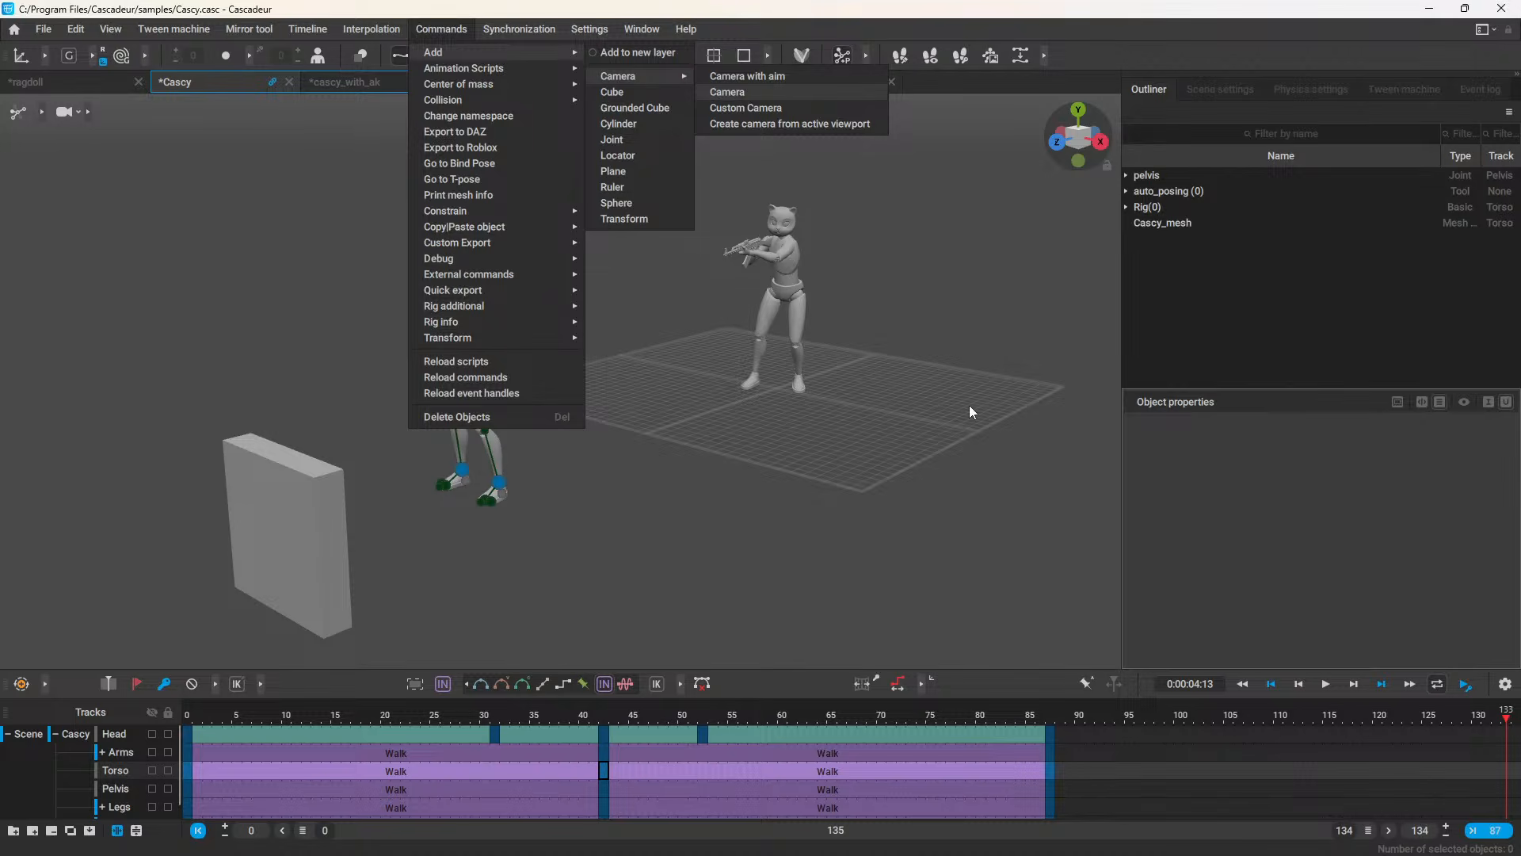
click(744, 95)
click(1167, 487)
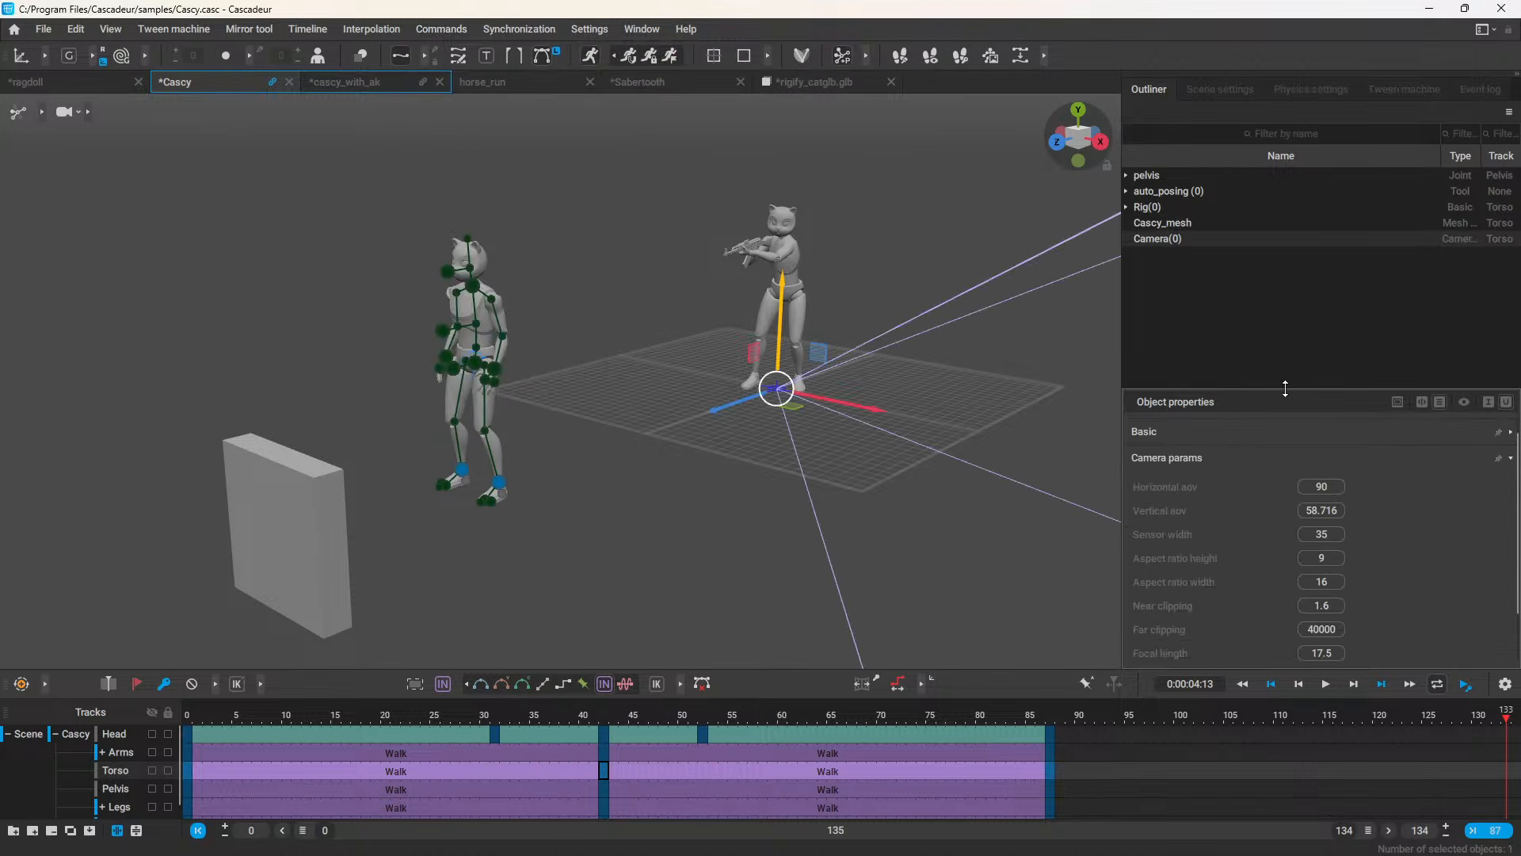
drag(1285, 391, 1291, 186)
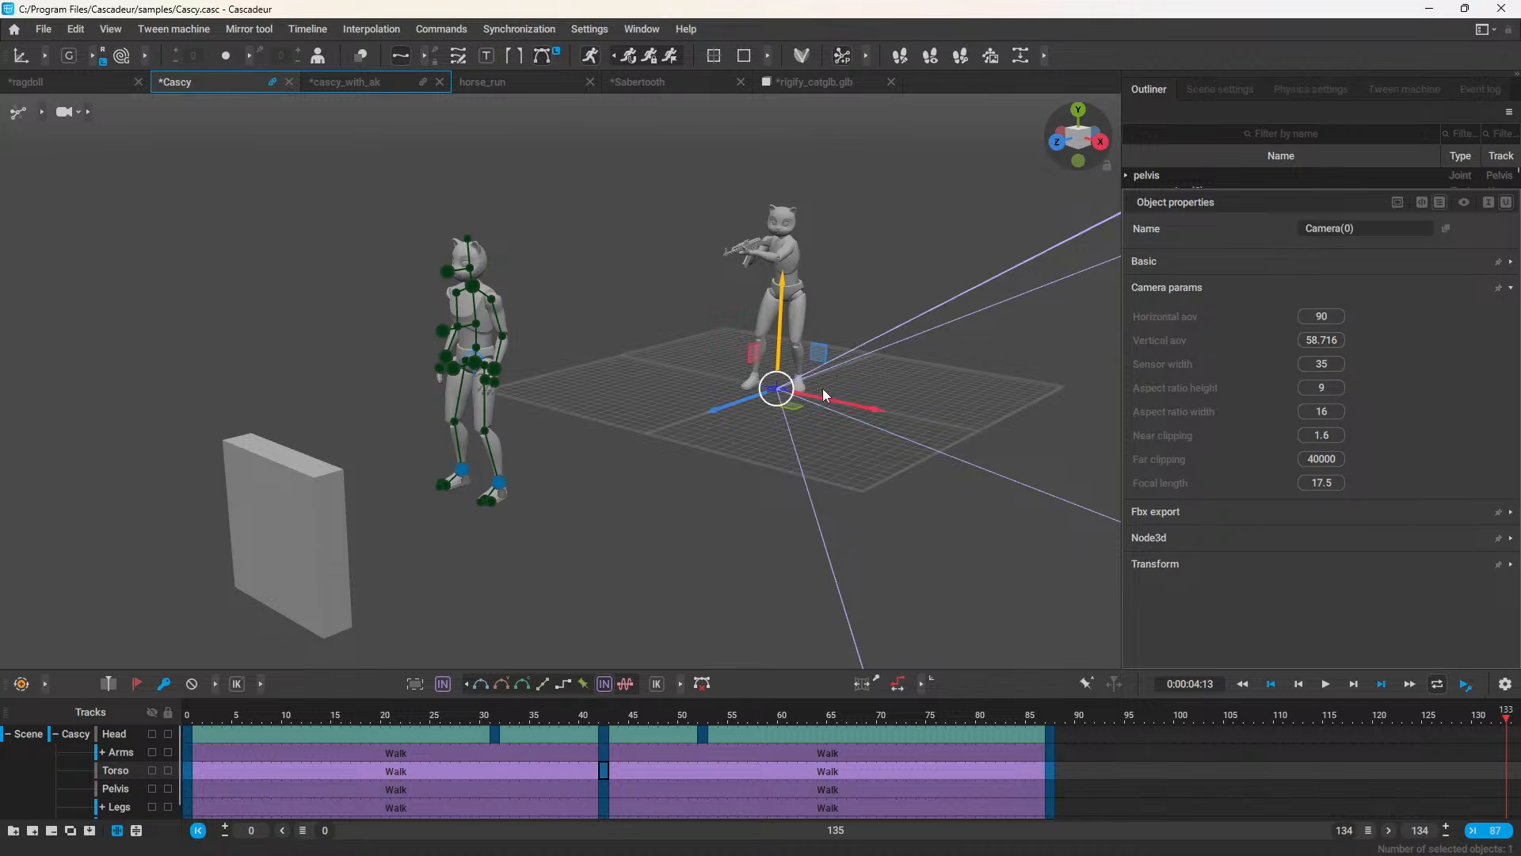
drag(856, 408, 691, 332)
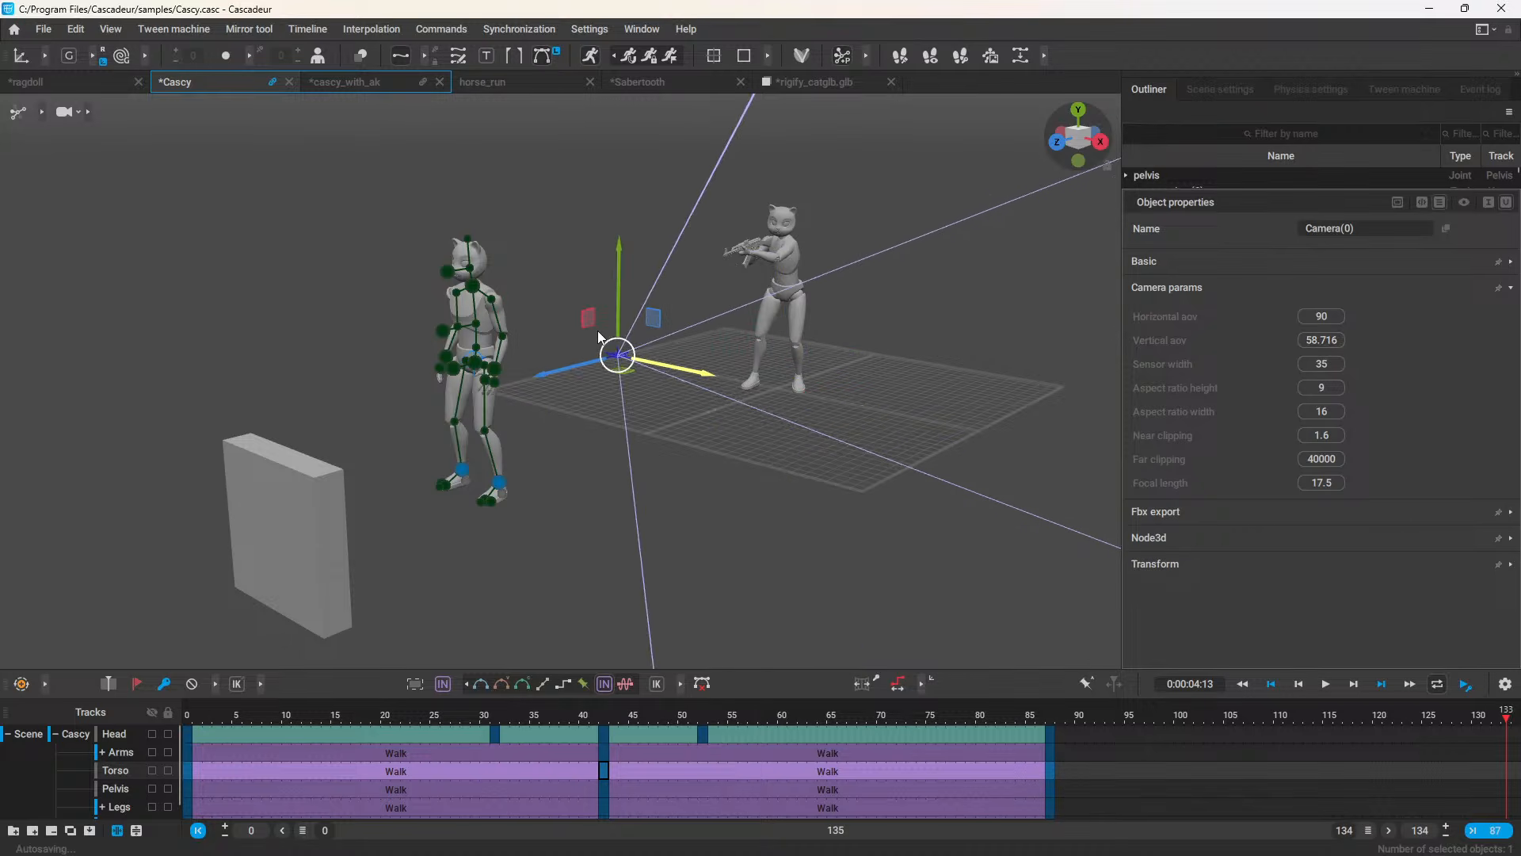
key(ctrl+z)
Step: Set the camera's horizontal angle of view to 10 at frame 42
alt+drag(465, 169, 722, 279)
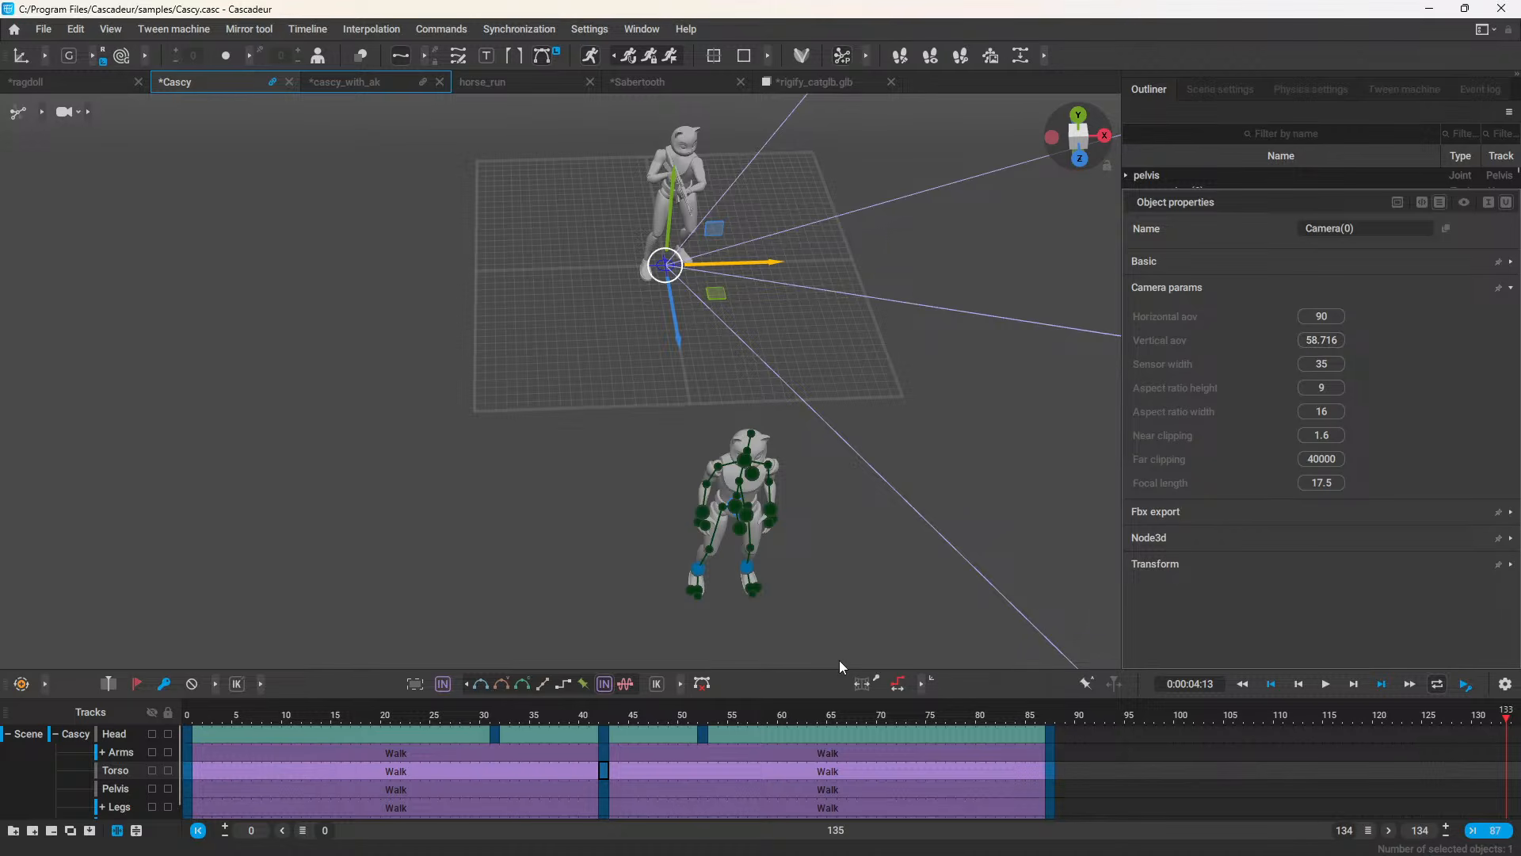
drag(843, 670, 861, 473)
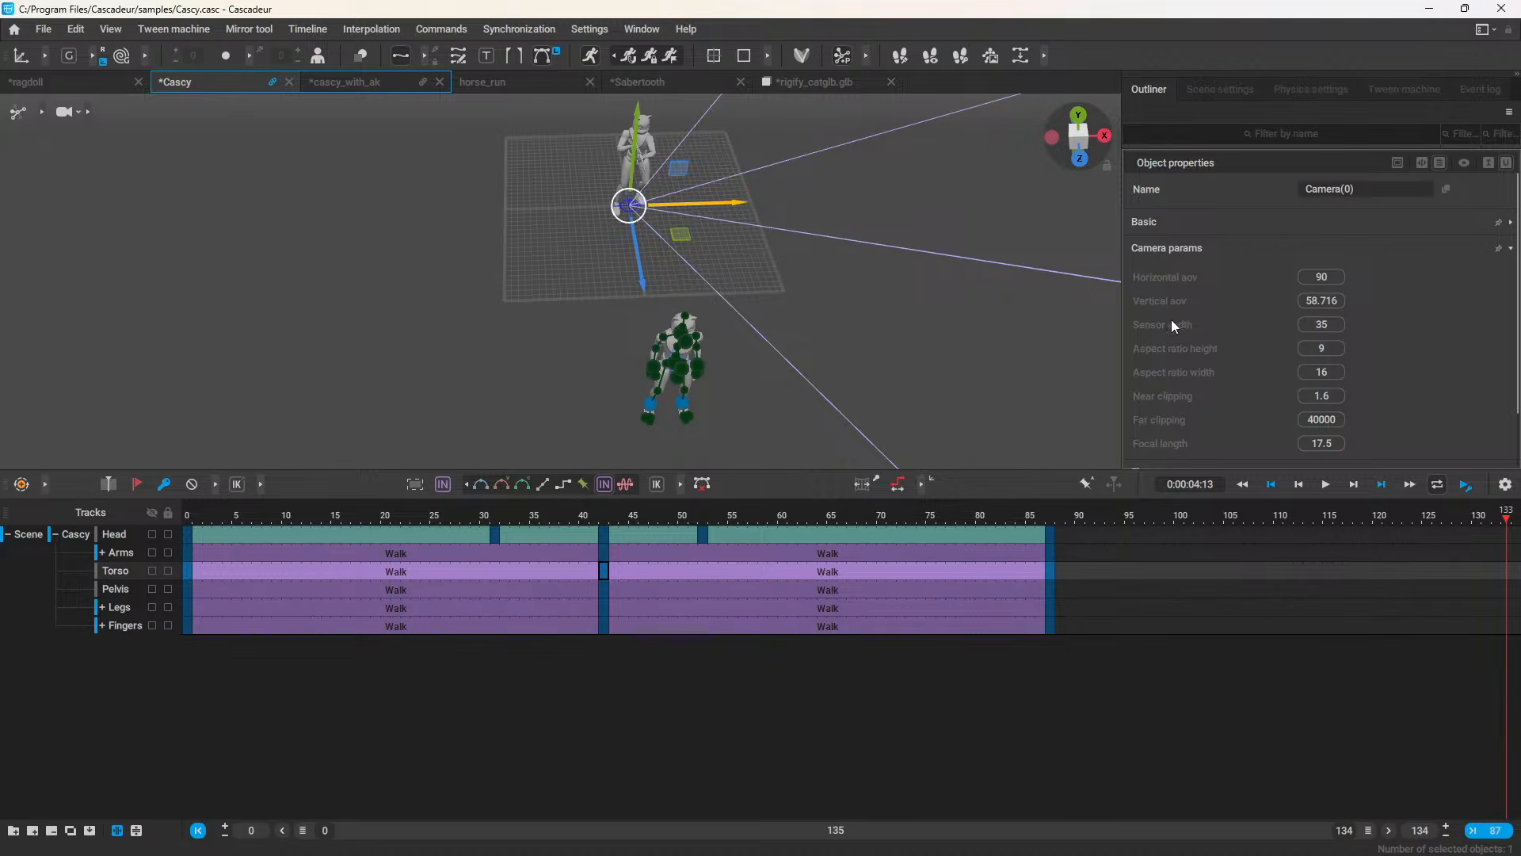
click(605, 516)
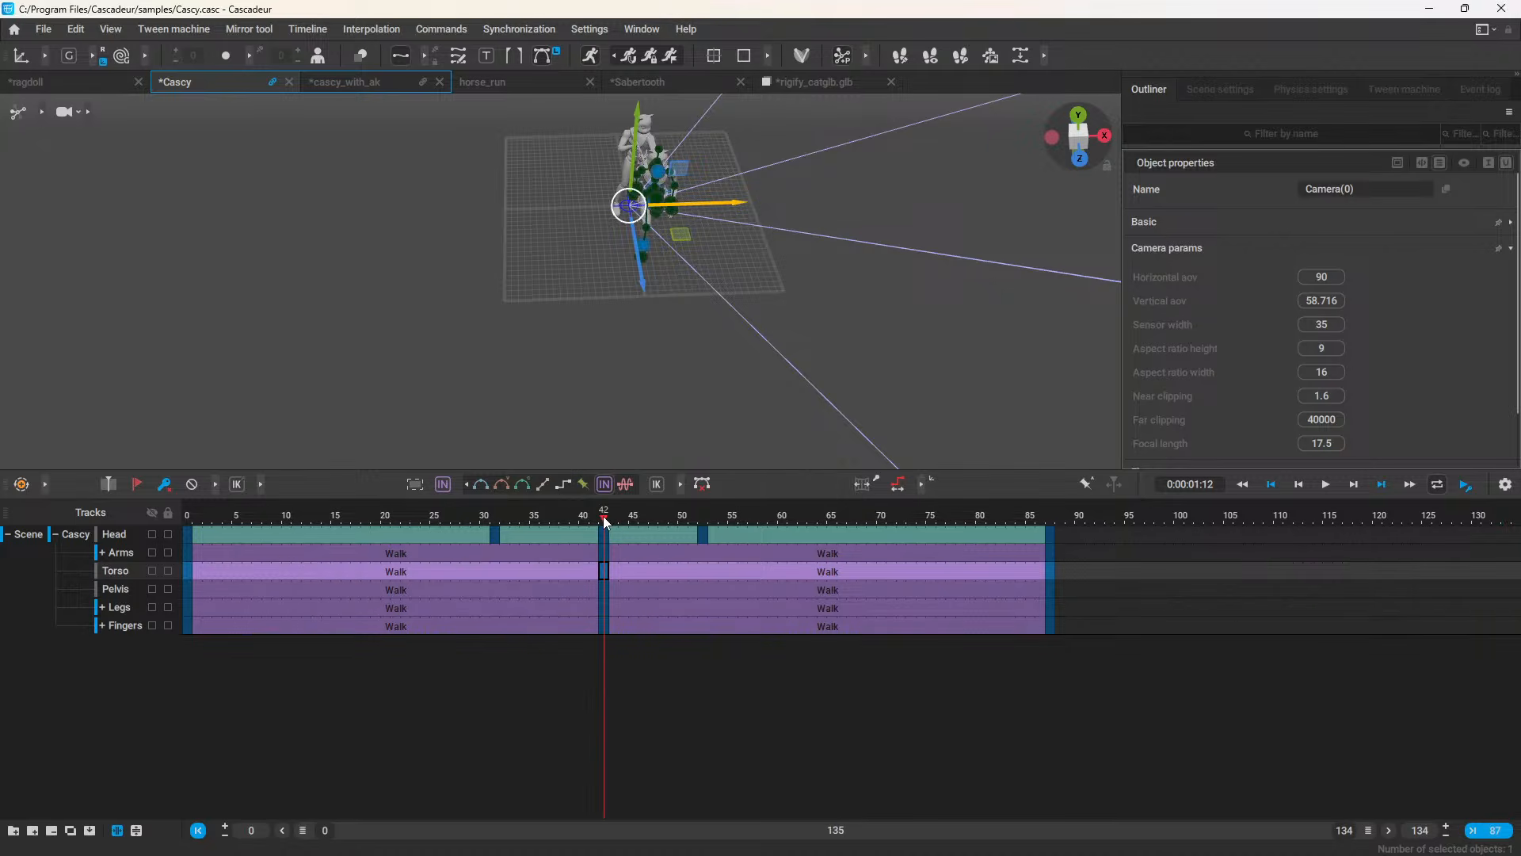
click(1316, 279)
text(10)
key(Return)
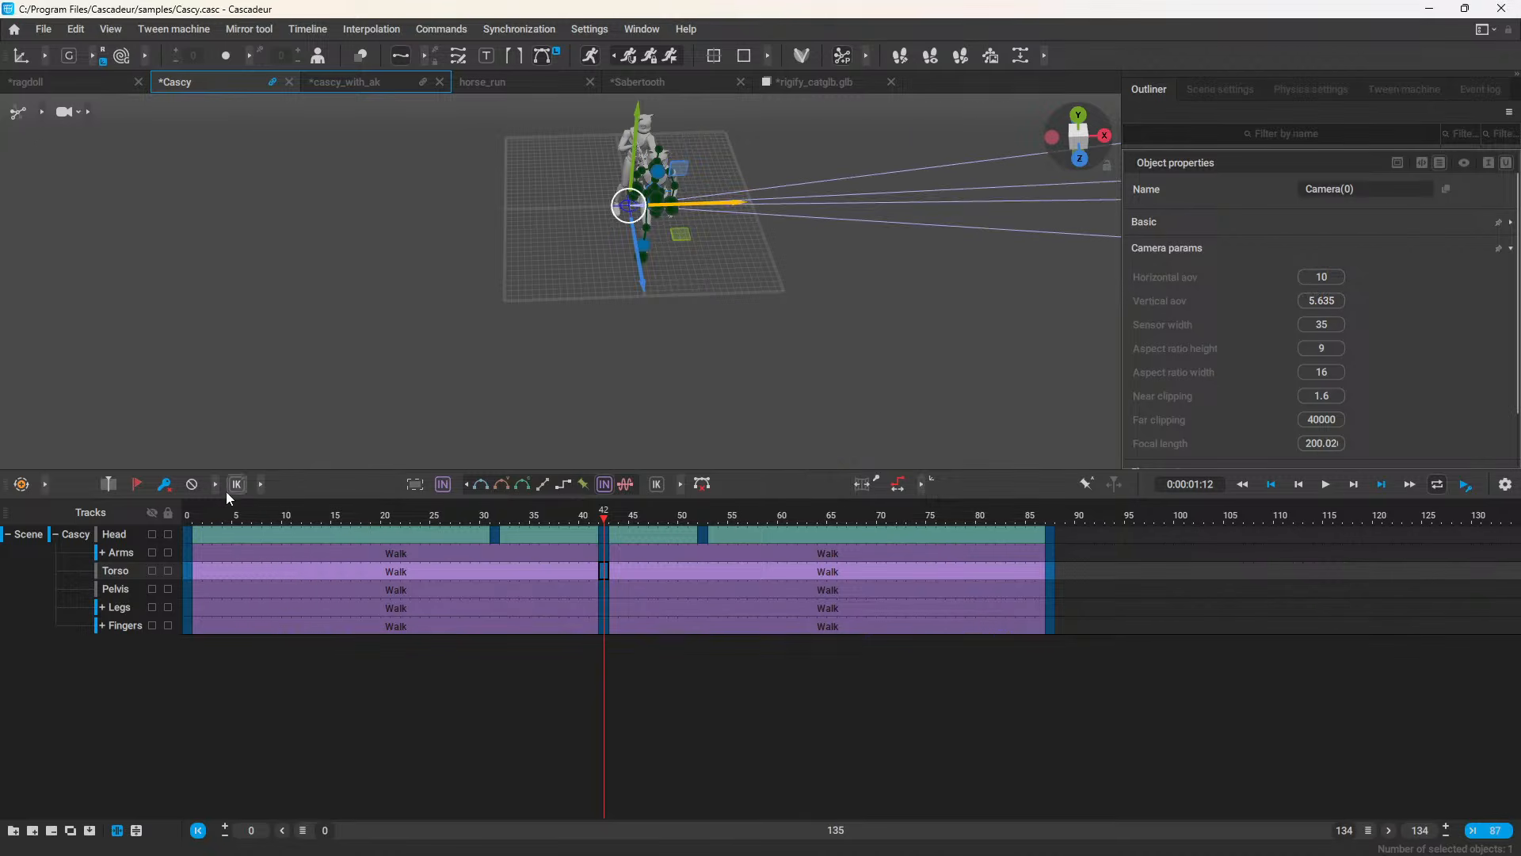
Step: Compare the camera's parameters at frames 0 and 42, and undo the last change
click(193, 518)
click(605, 519)
click(188, 522)
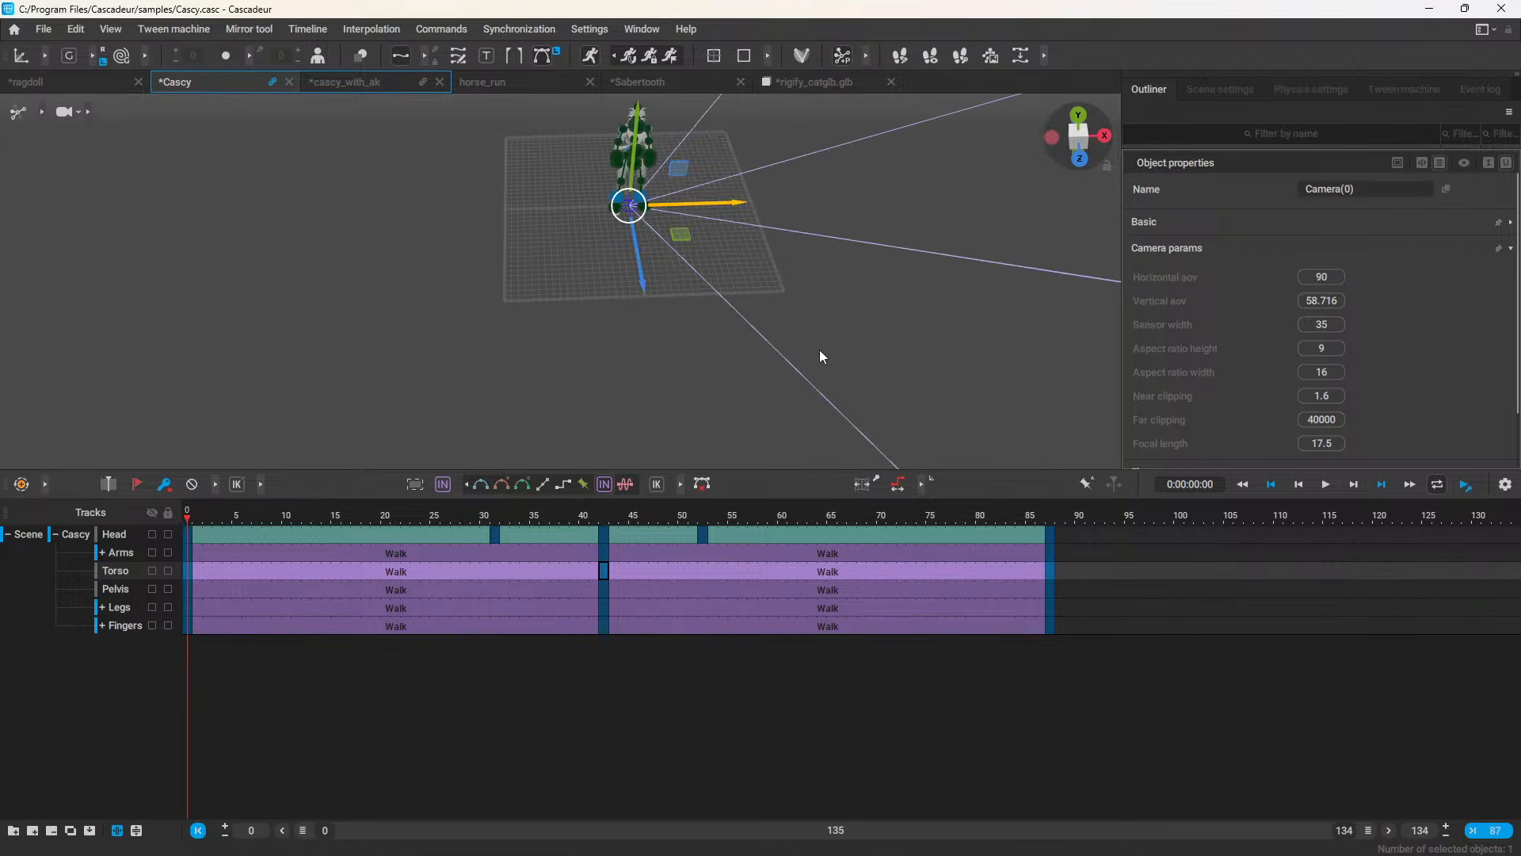
key(ctrl+z)
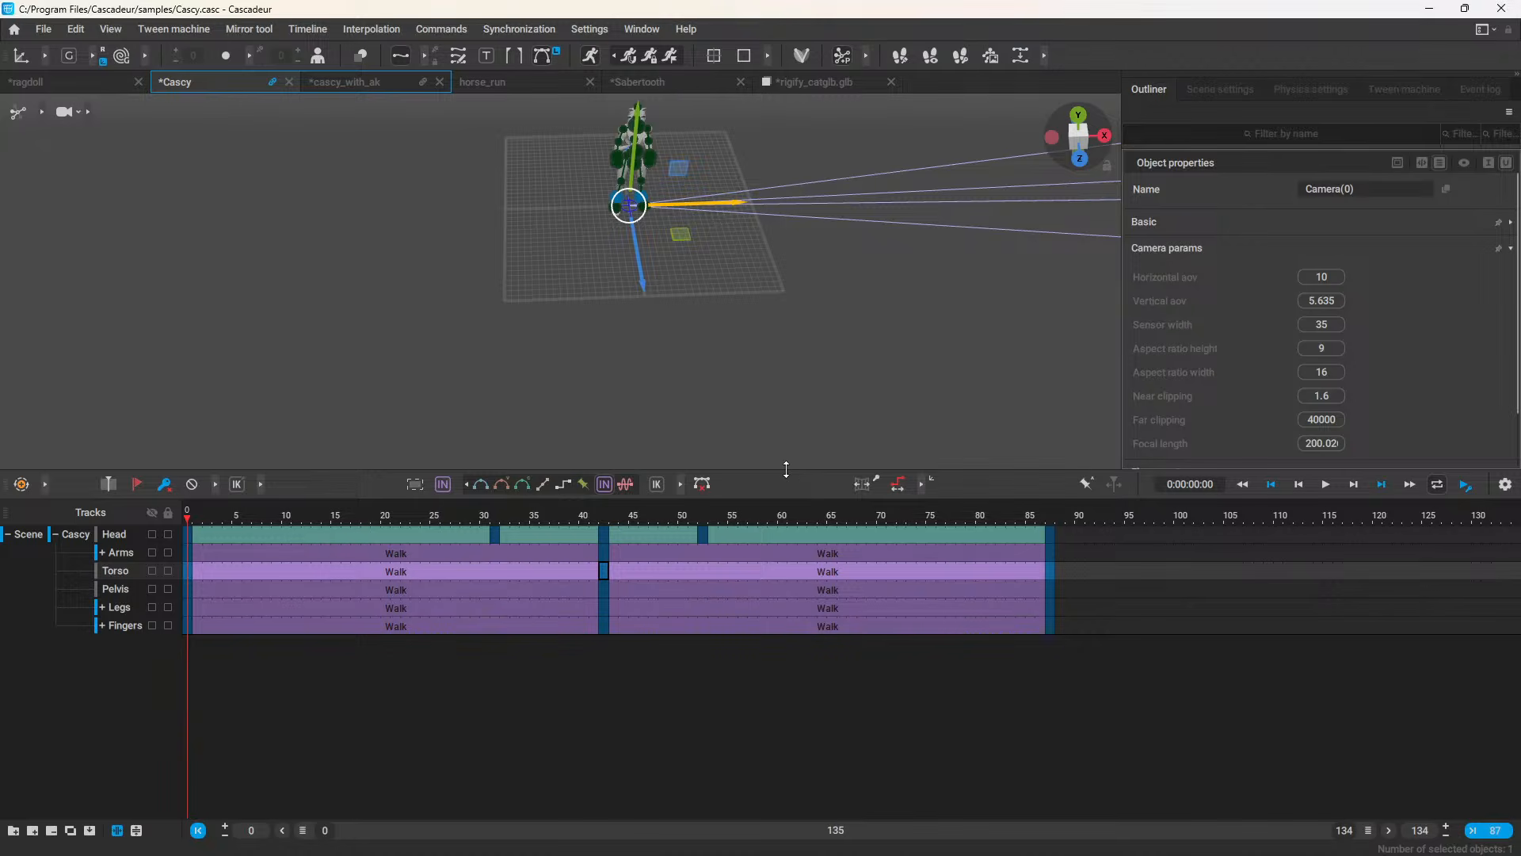
Step: Select frames 0 to 87 on all Cascy tracks and stretch the interval to end at frame 120
drag(789, 473, 835, 628)
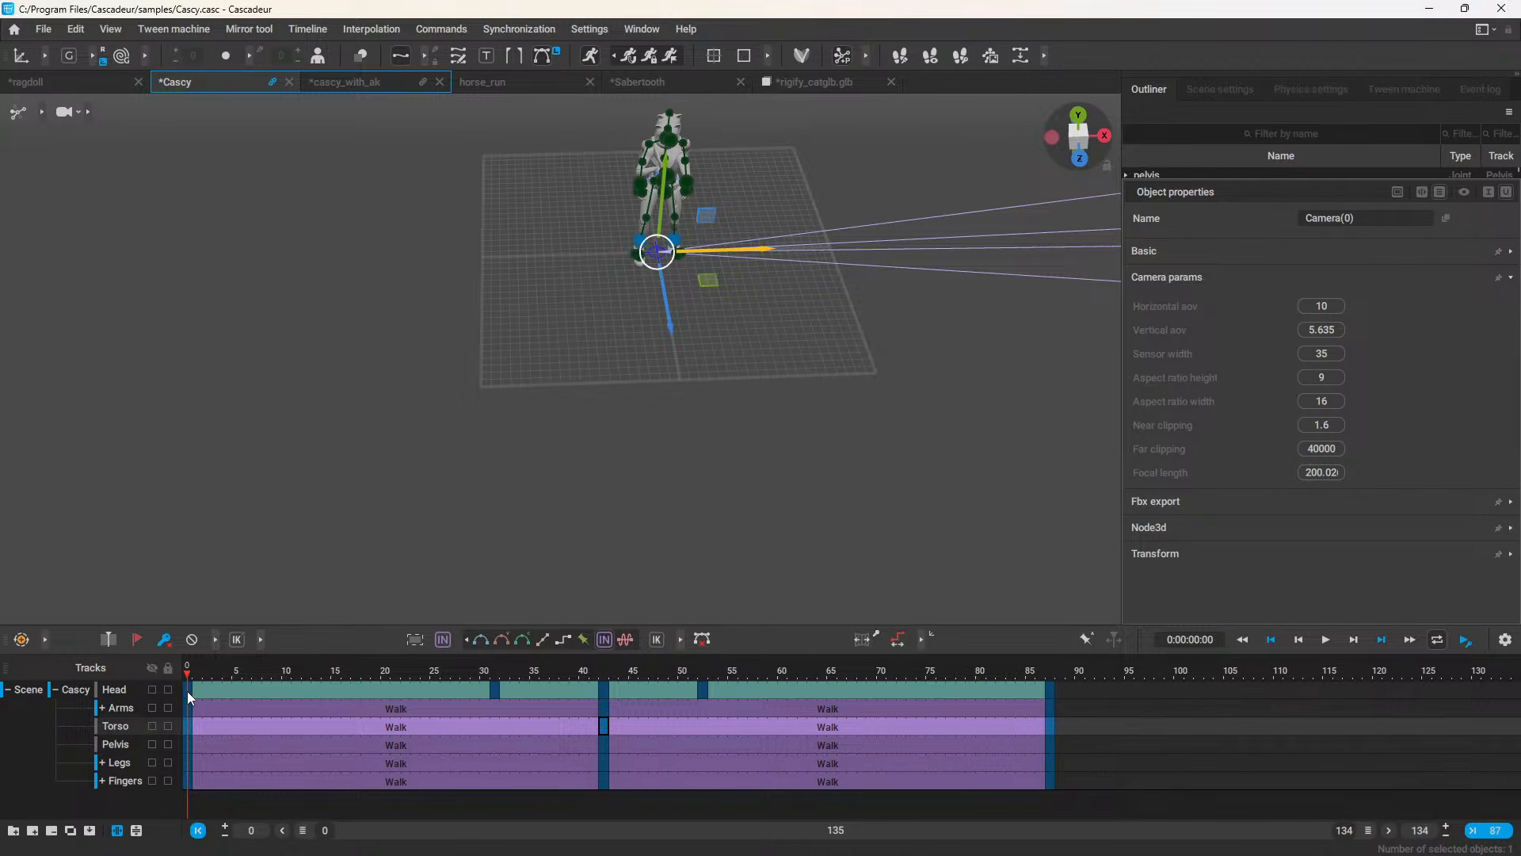
drag(187, 691, 1049, 796)
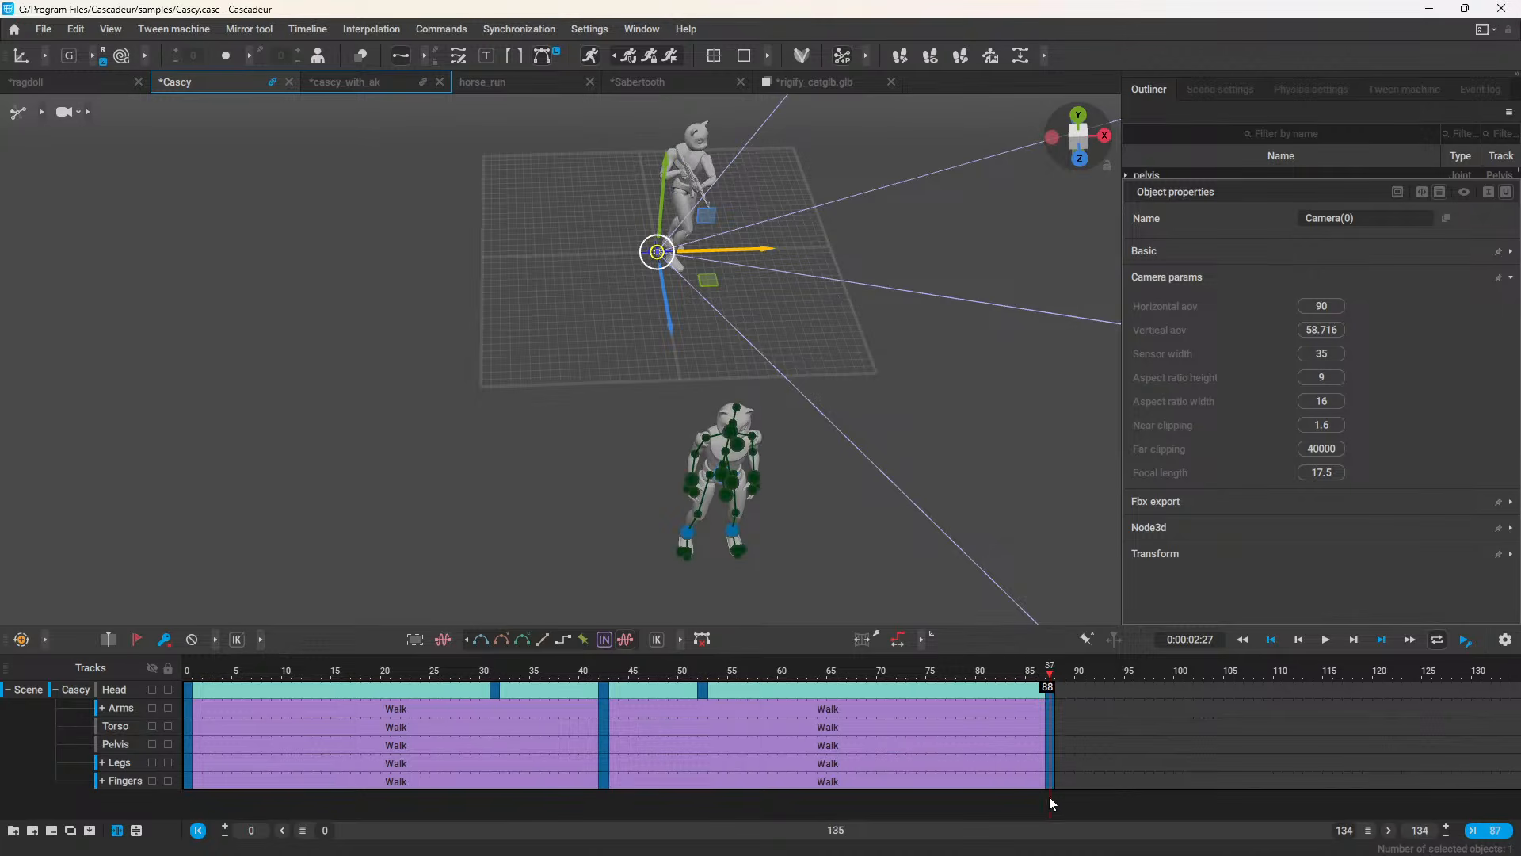
click(862, 644)
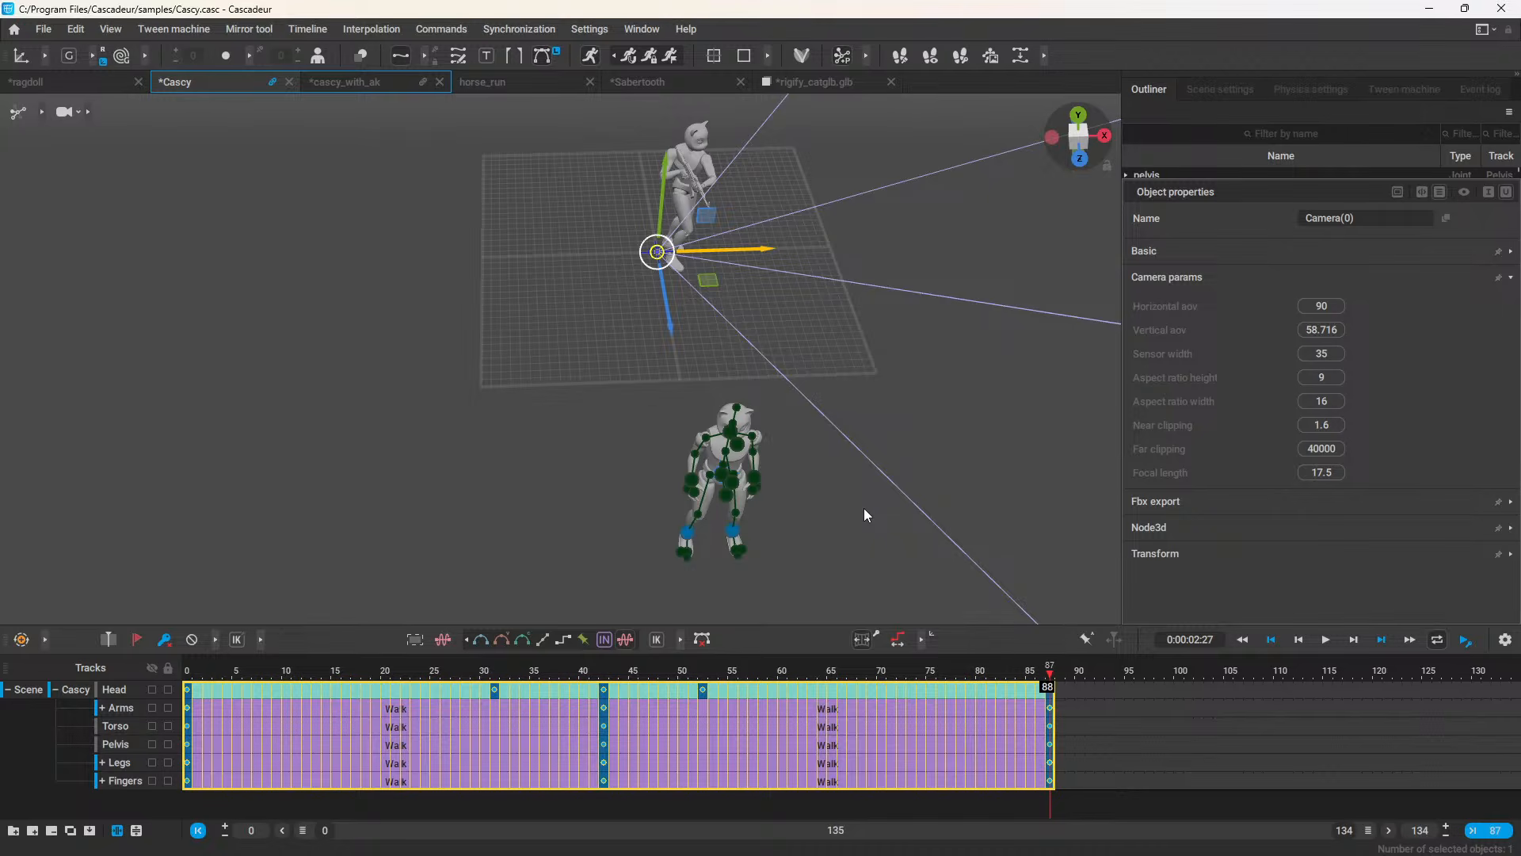
drag(1050, 713, 1379, 711)
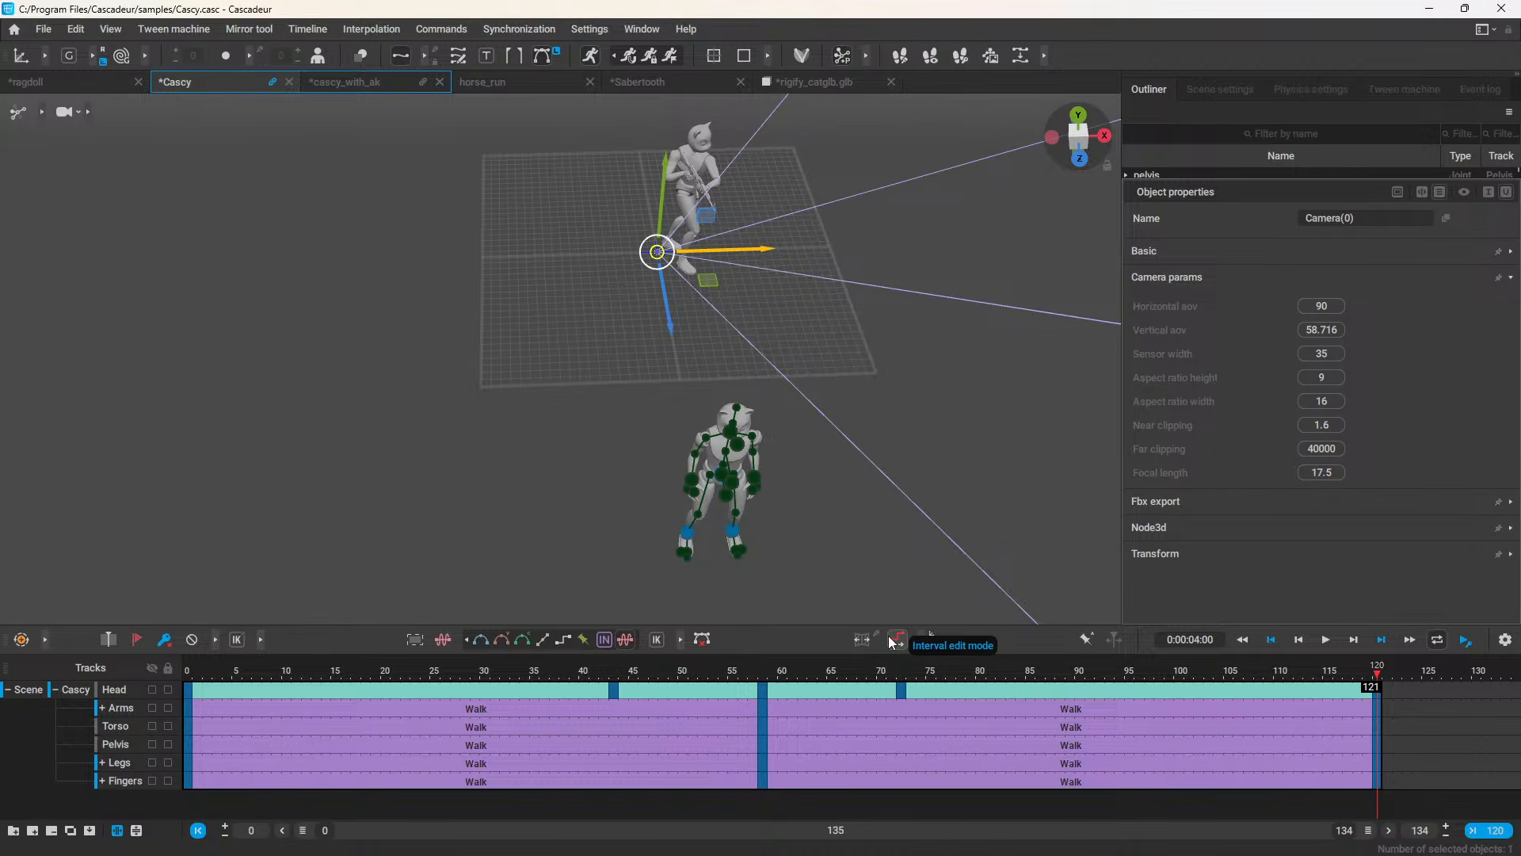
Step: Play the stretched Cascy animation from near its start to check the scaled interval, and stop playback
click(204, 682)
key(space)
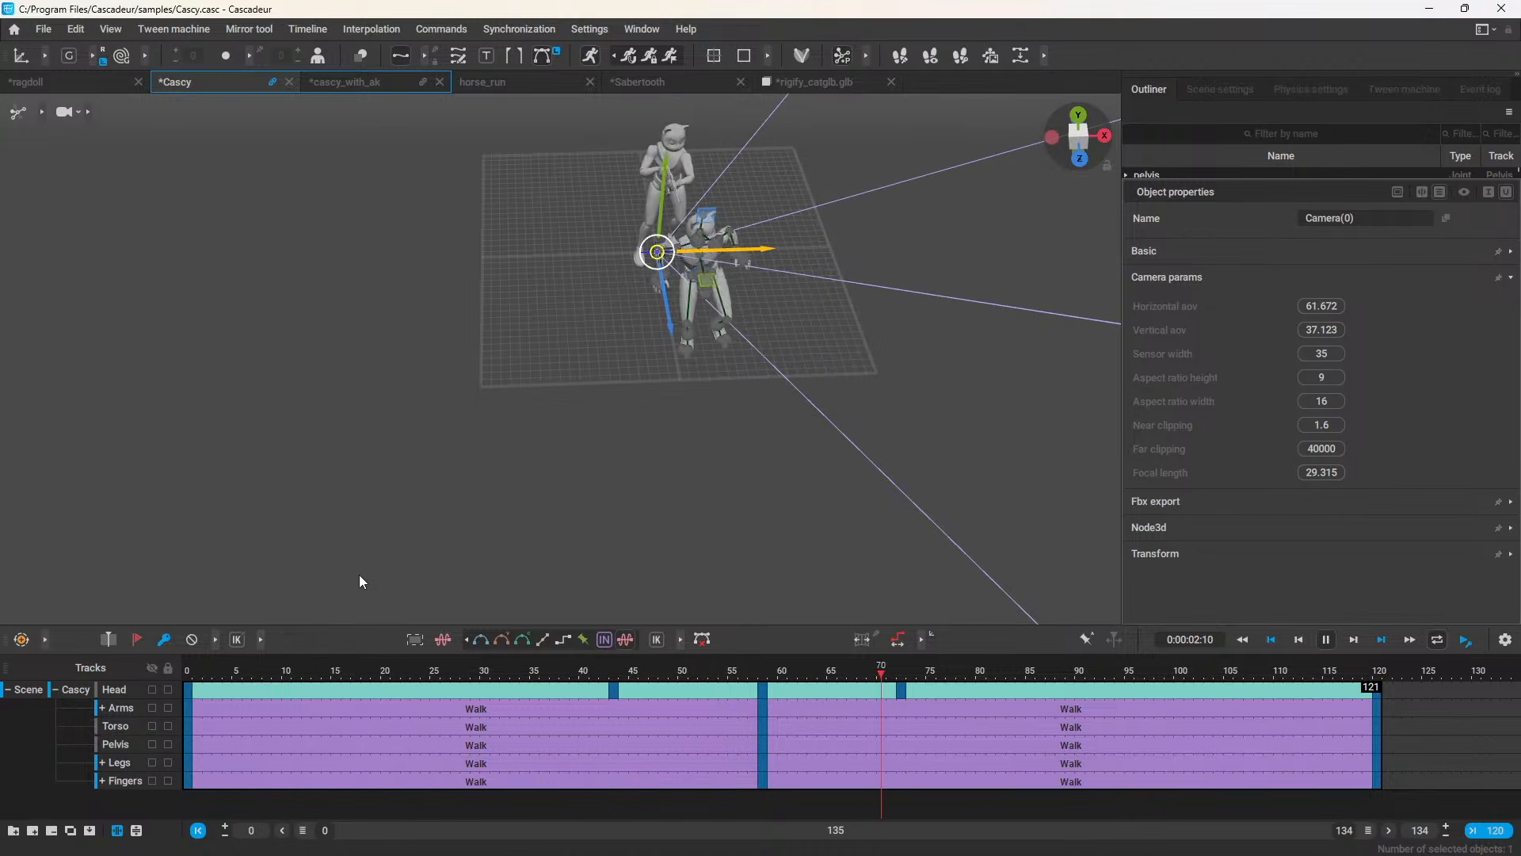
key(space)
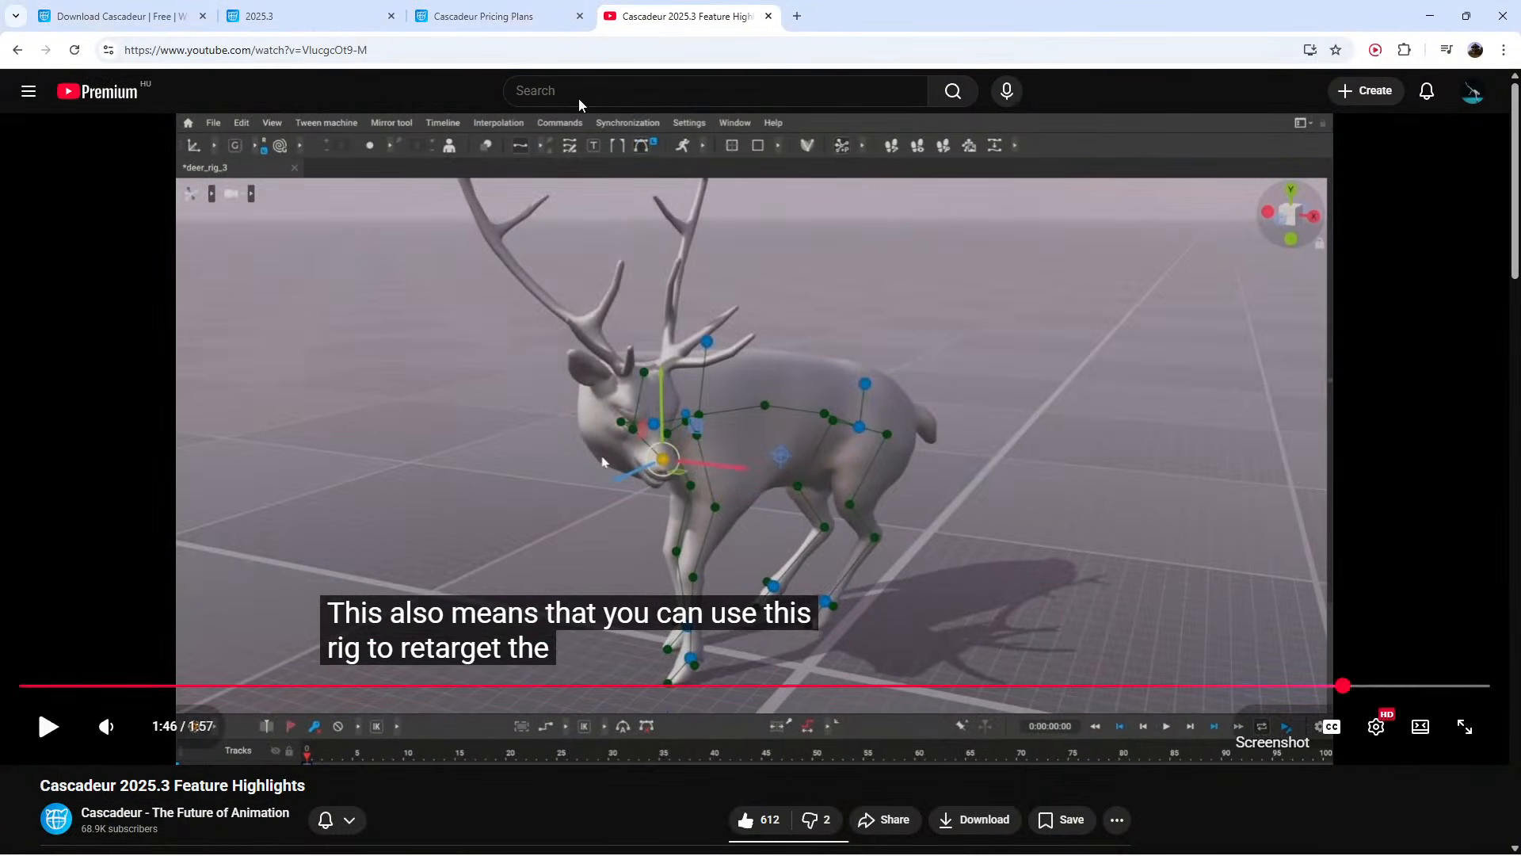
Step: Switch to the Cascadeur Pricing Plans page in the browser and examine the Black Friday discount, update promo code and plan prices
click(489, 17)
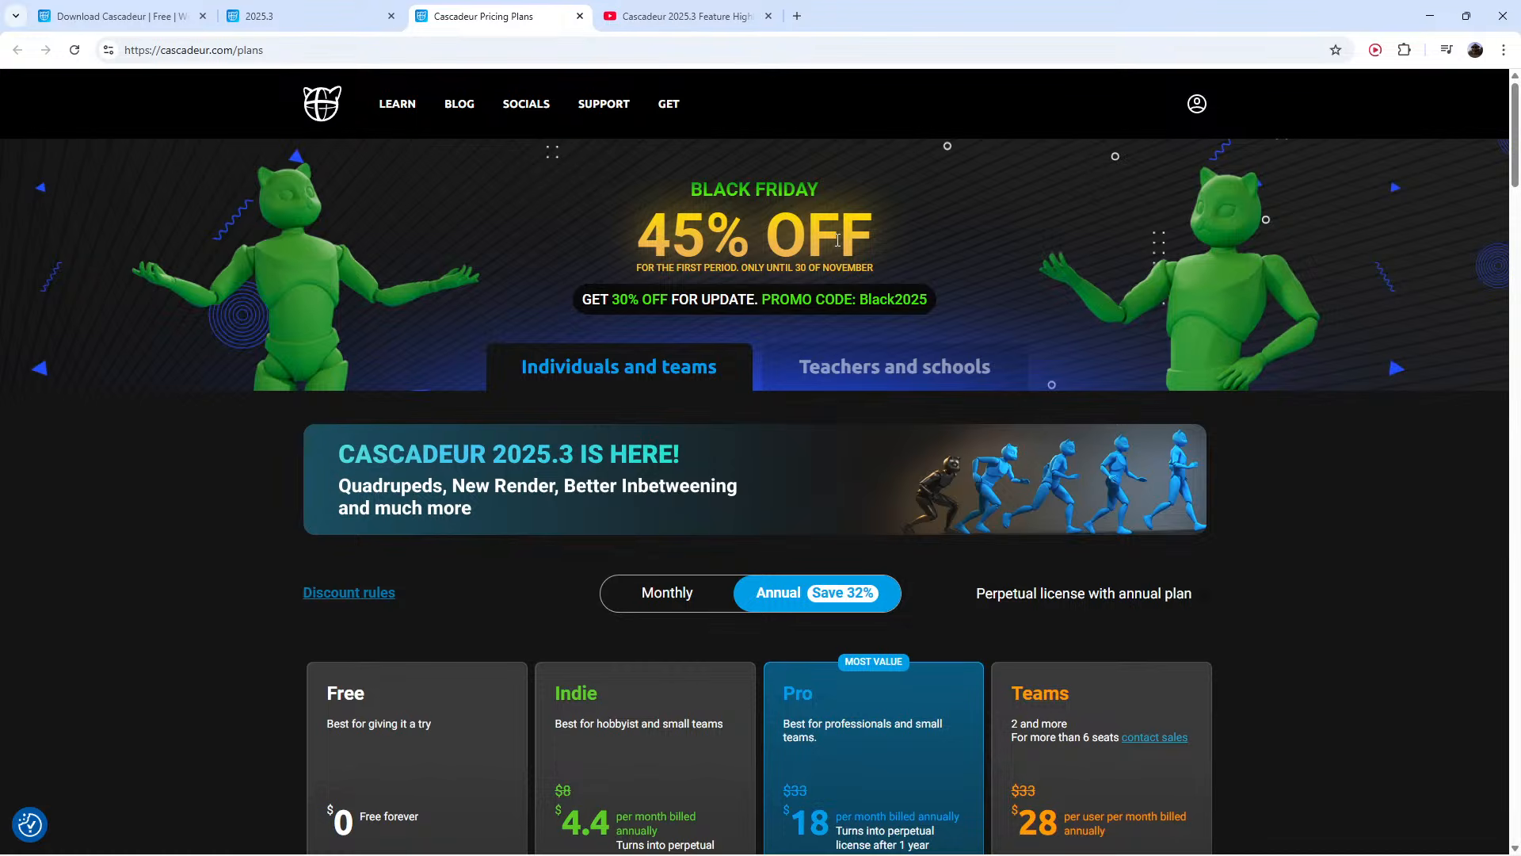
drag(929, 299, 802, 297)
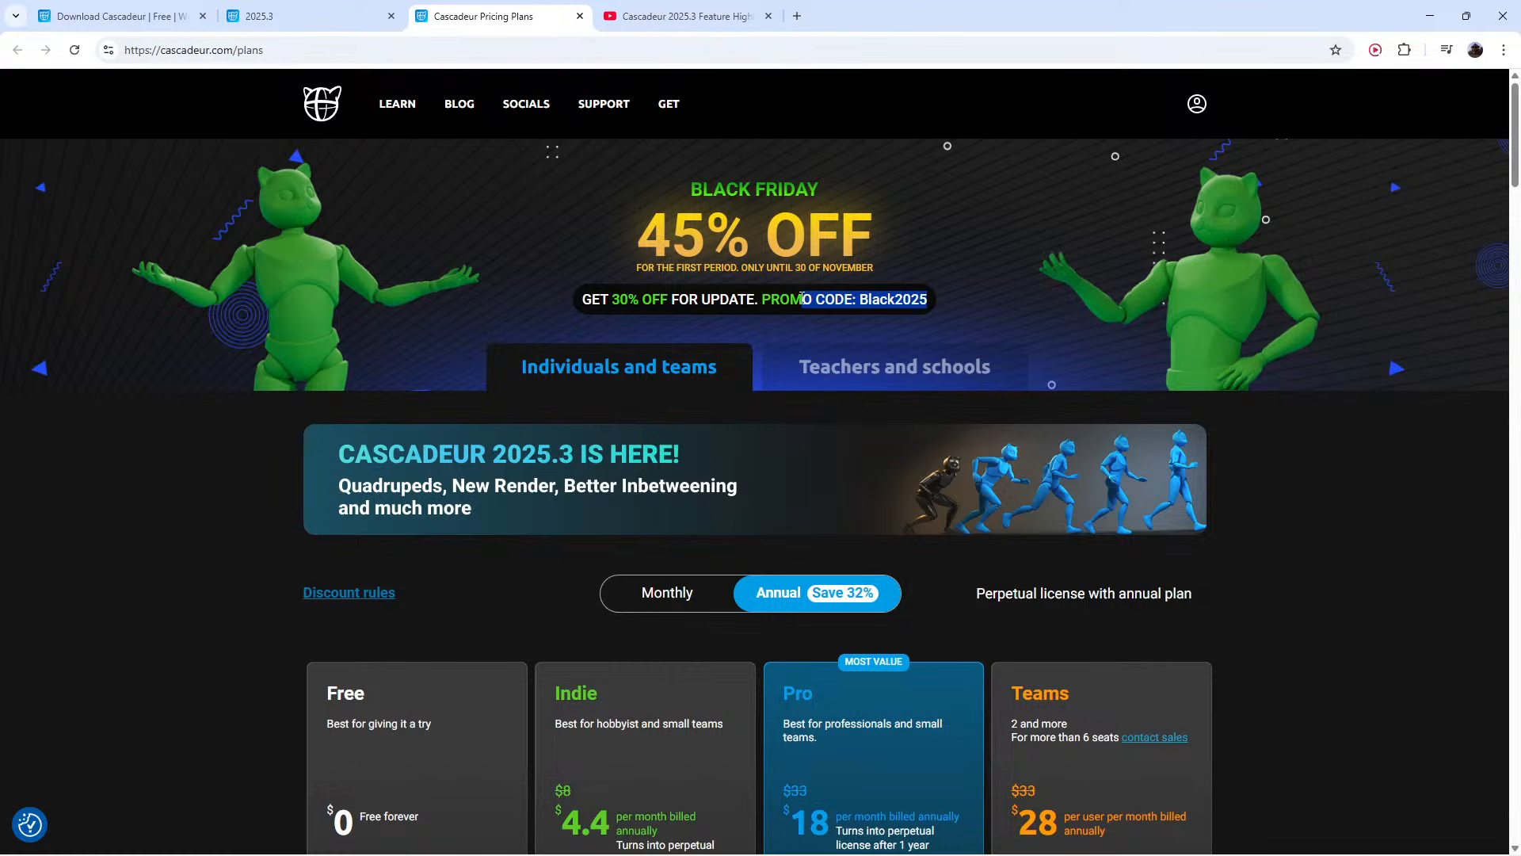
double_click(802, 299)
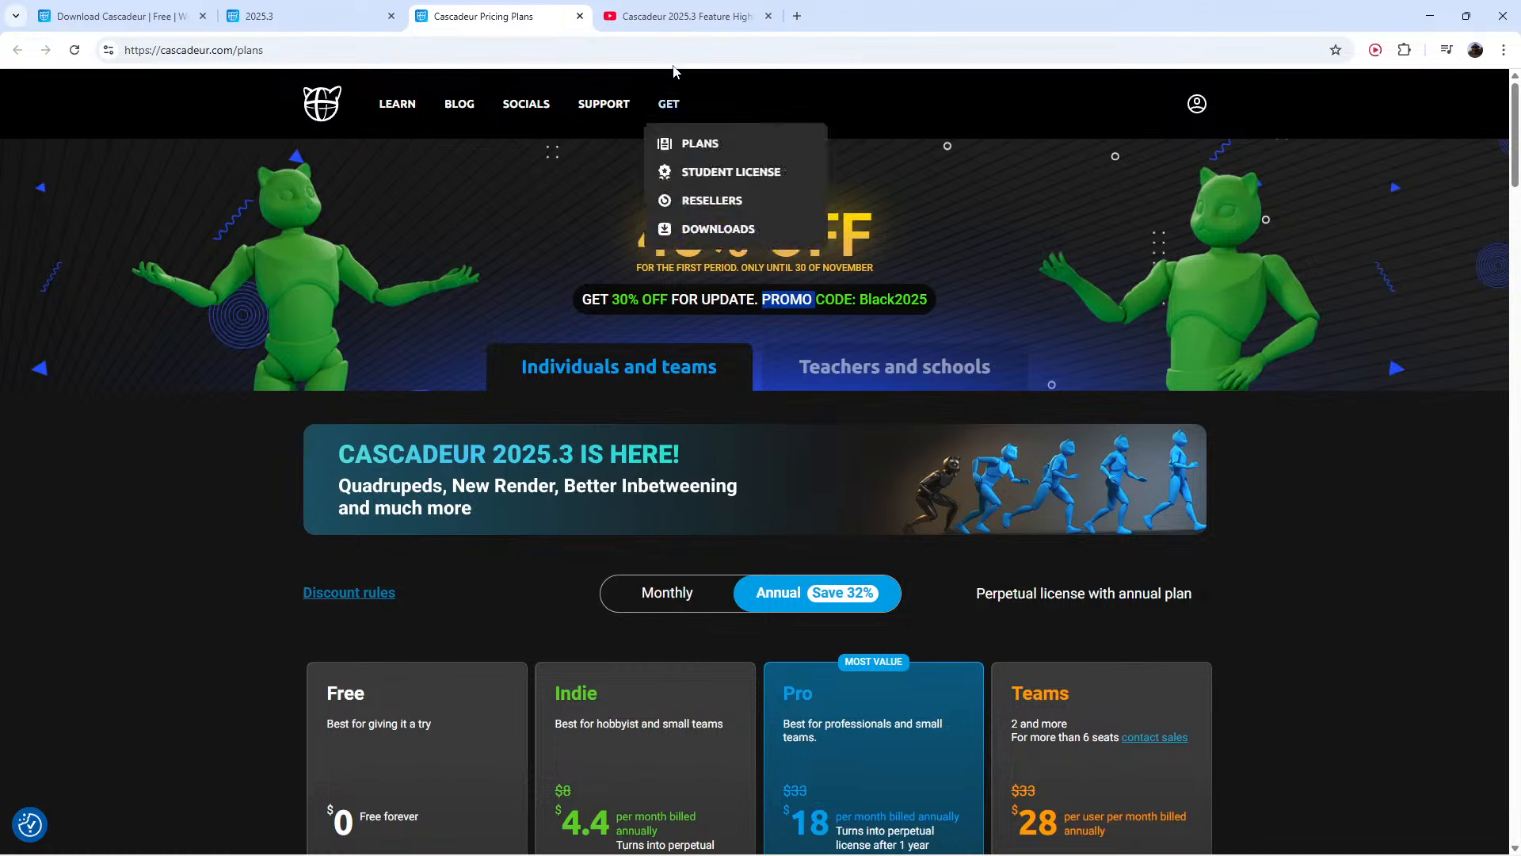
click(804, 268)
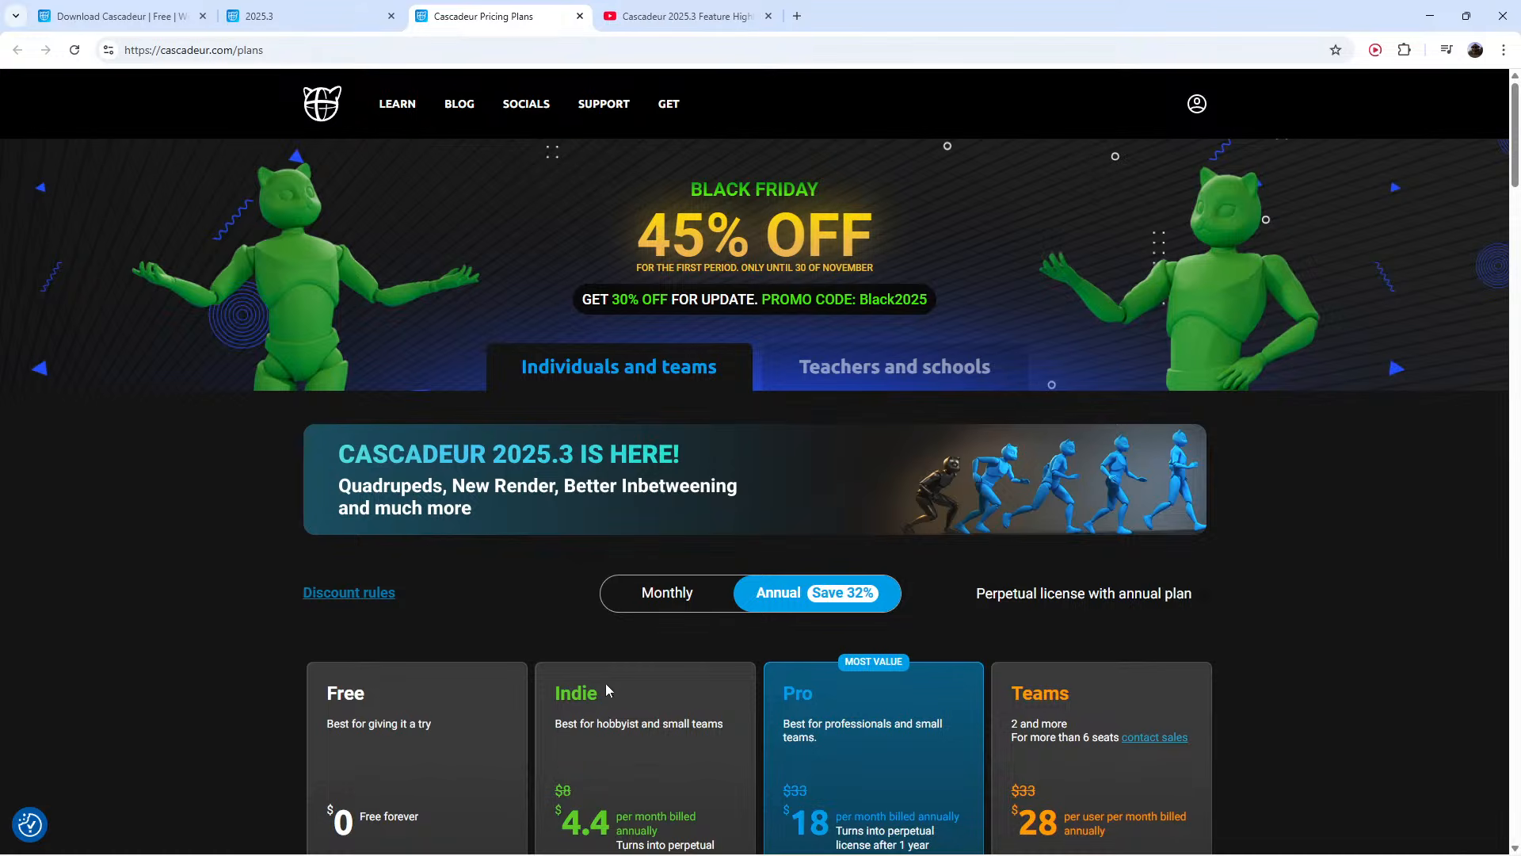
click(804, 703)
Step: Review the 2025.3 release notes in the Cascadeur documentation, from Other Updates back up to the Filament section
key(ctrl+shift+Tab)
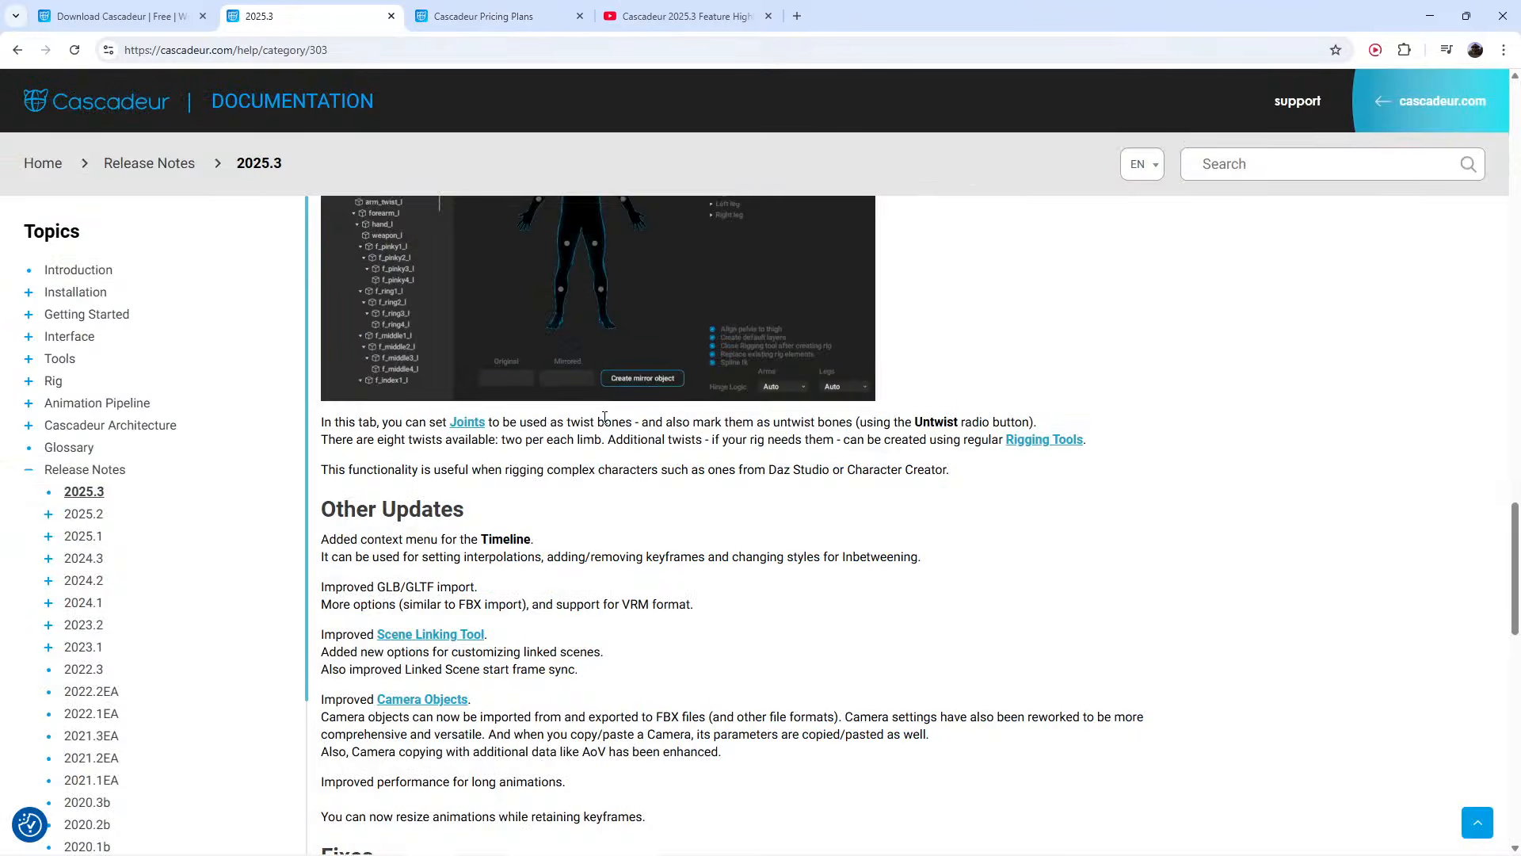
scroll(648, 418, up, 8)
scroll(648, 418, up, 10)
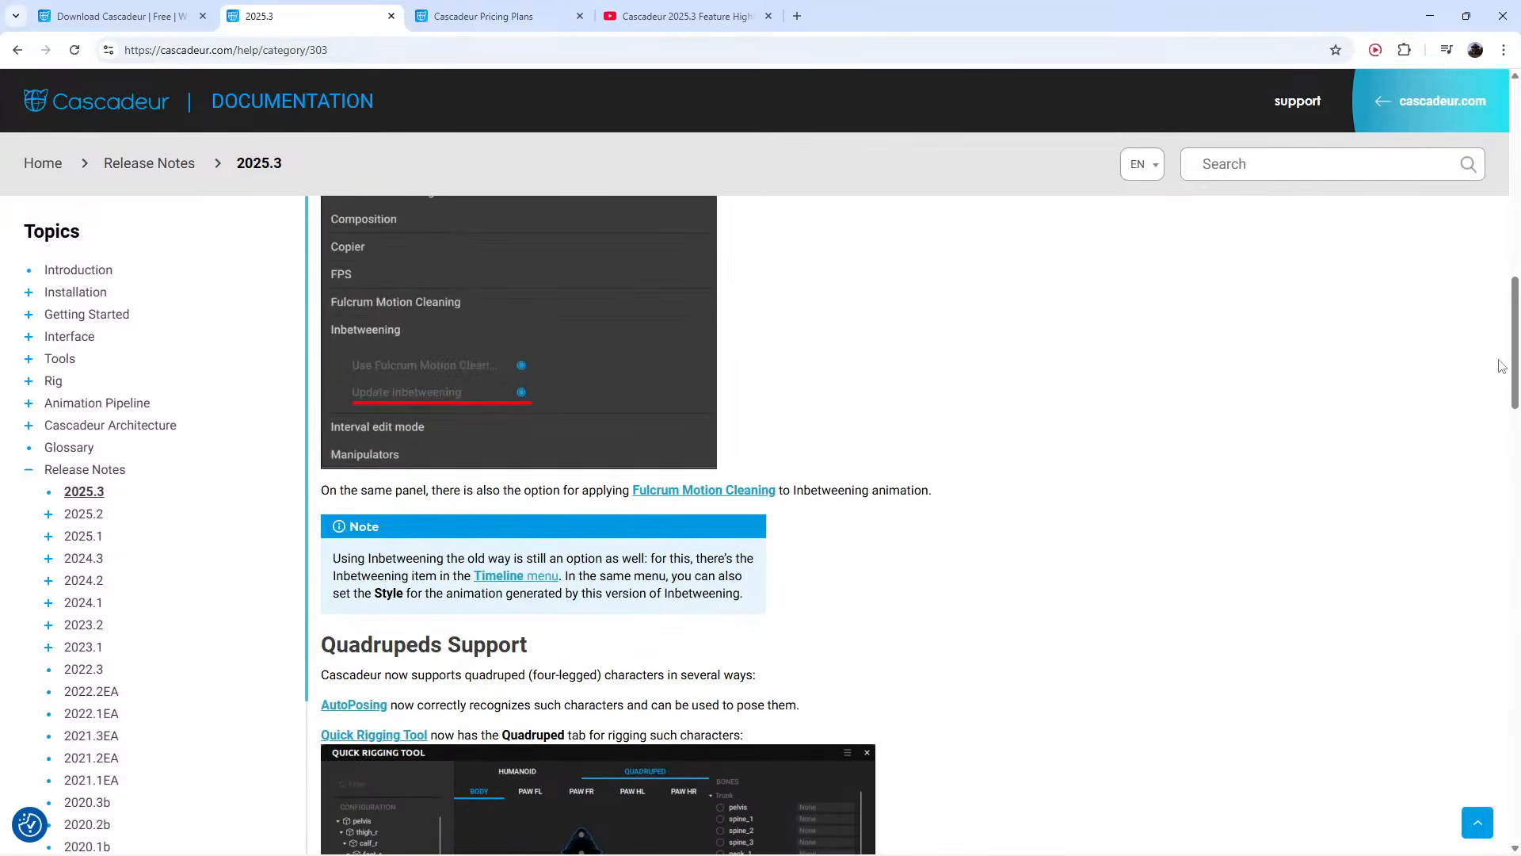
scroll(1513, 351, up, 10)
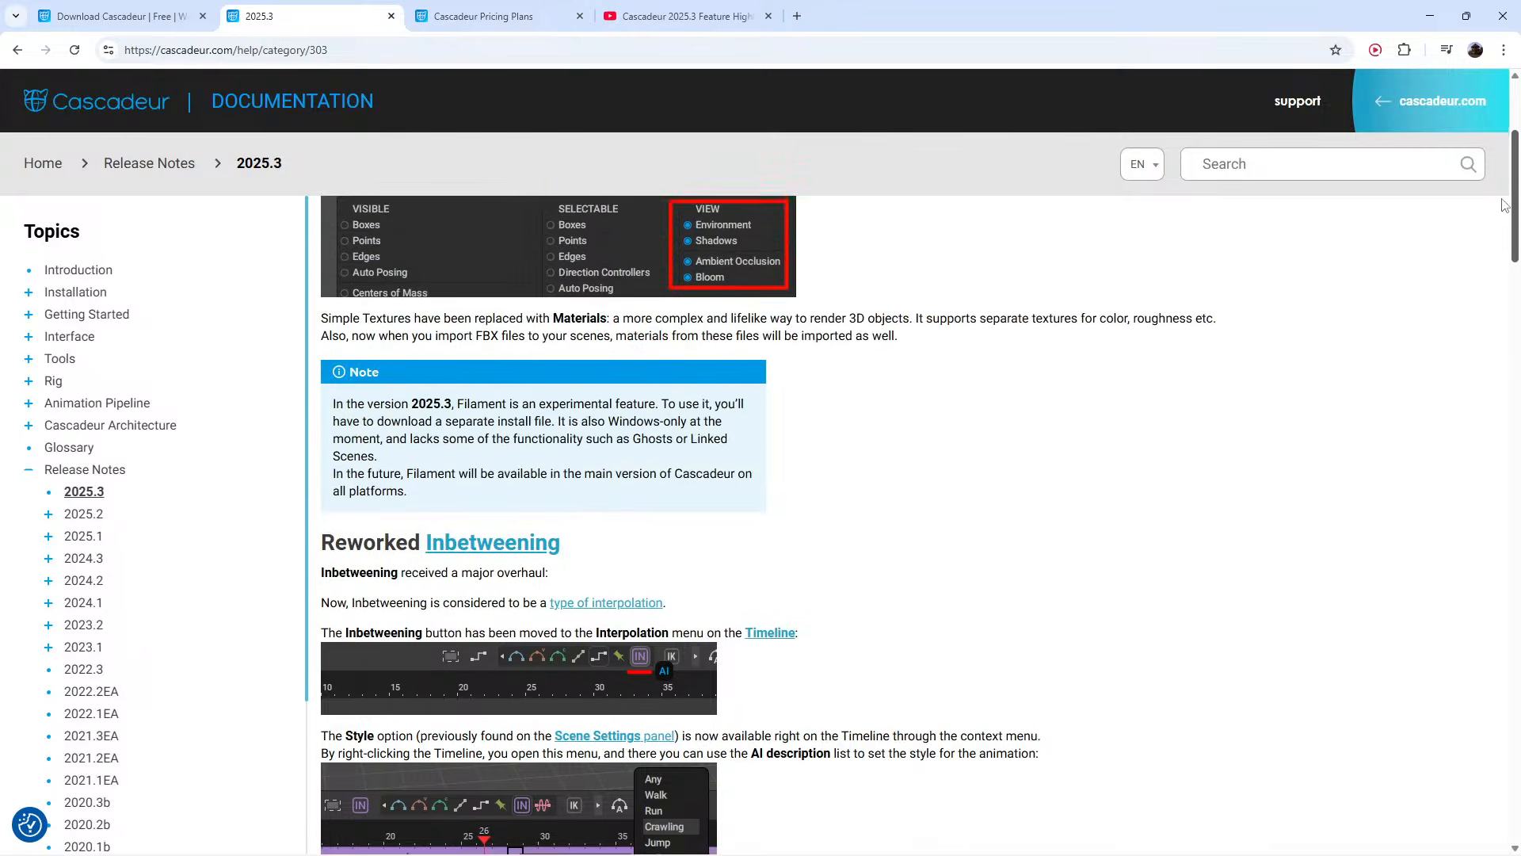
scroll(1129, 326, up, 3)
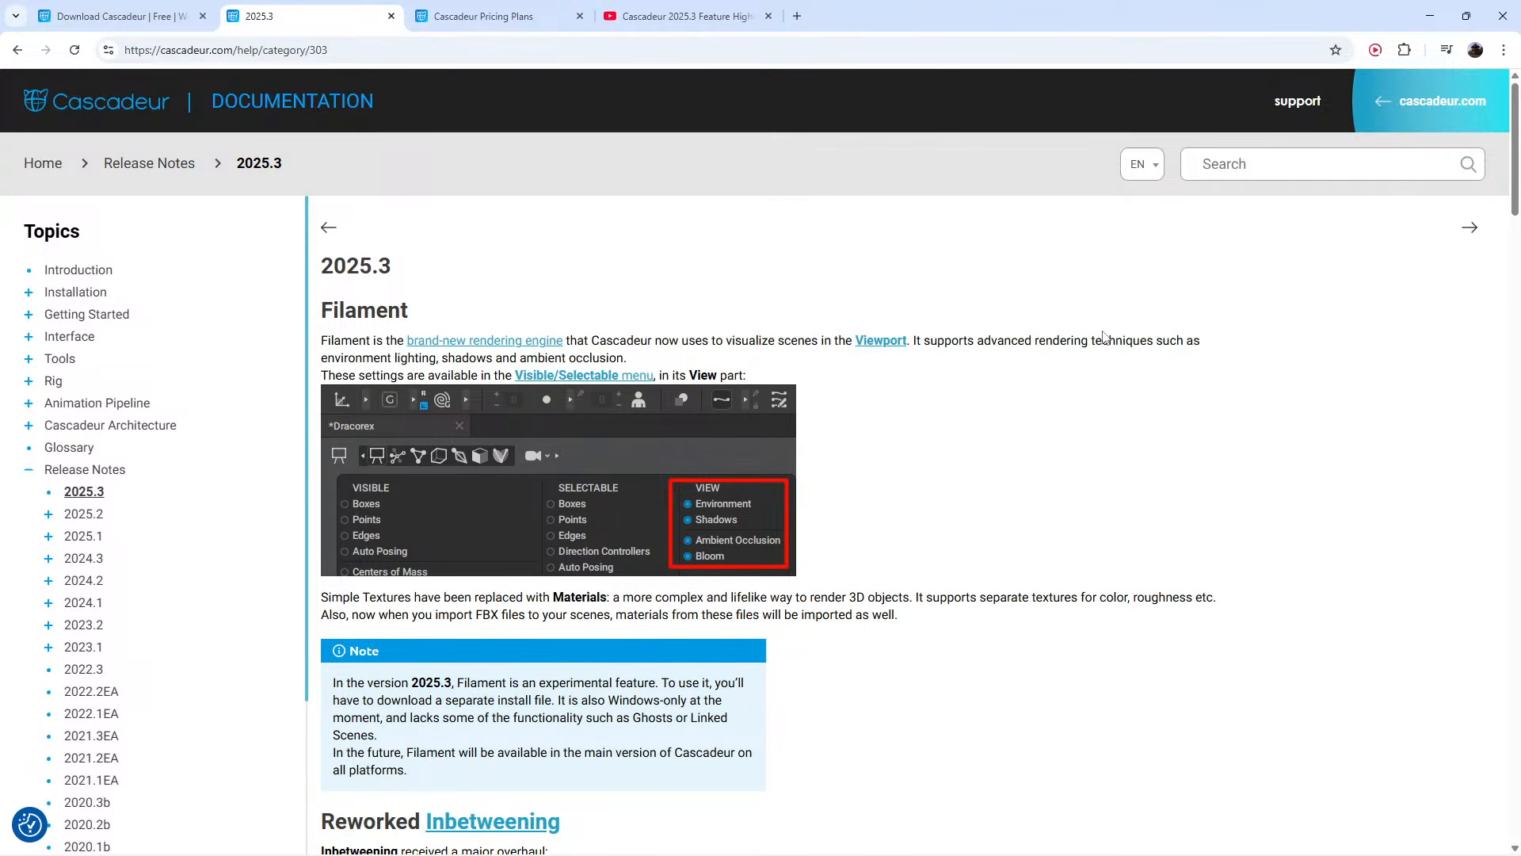
Step: Read the 2025.3 release notes down through Quadrupeds Support and examine the Fixes list, including the Python and shortcut action entries
scroll(1086, 341, down, 20)
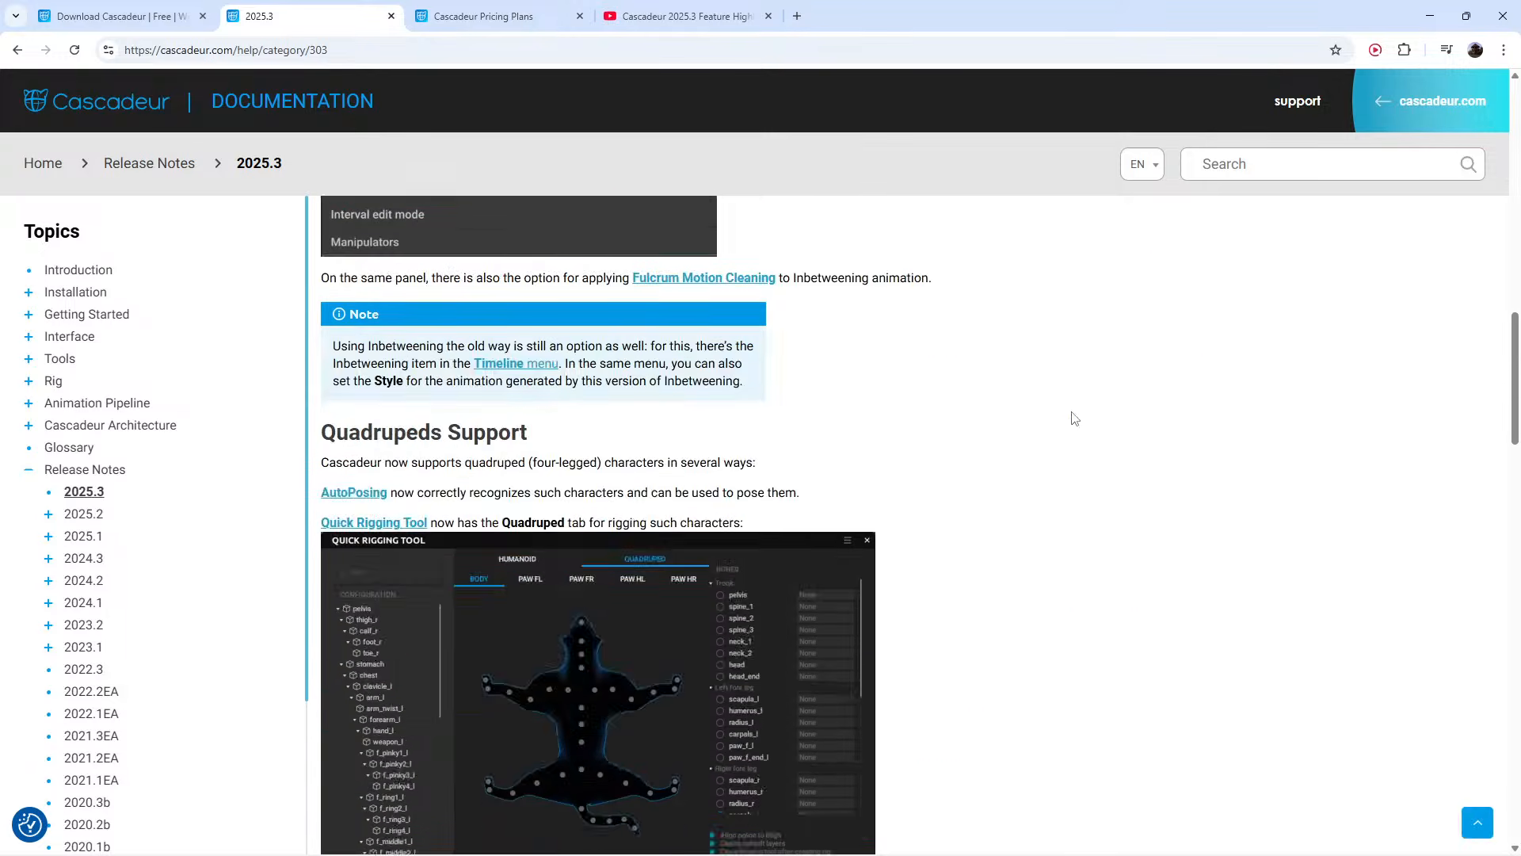
scroll(1074, 497, down, 20)
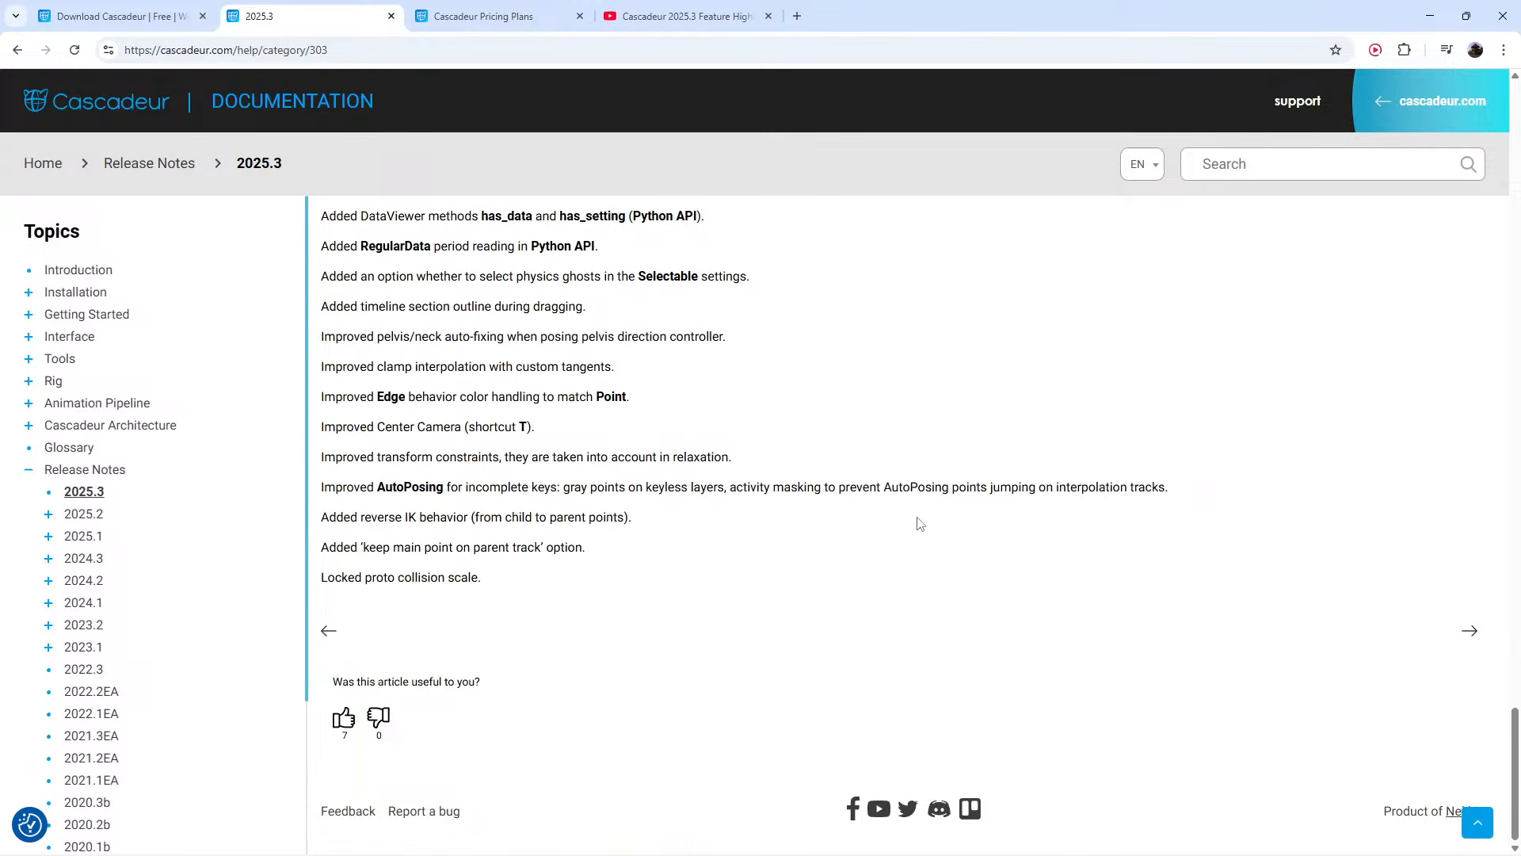
scroll(893, 518, up, 4)
scroll(893, 518, up, 7)
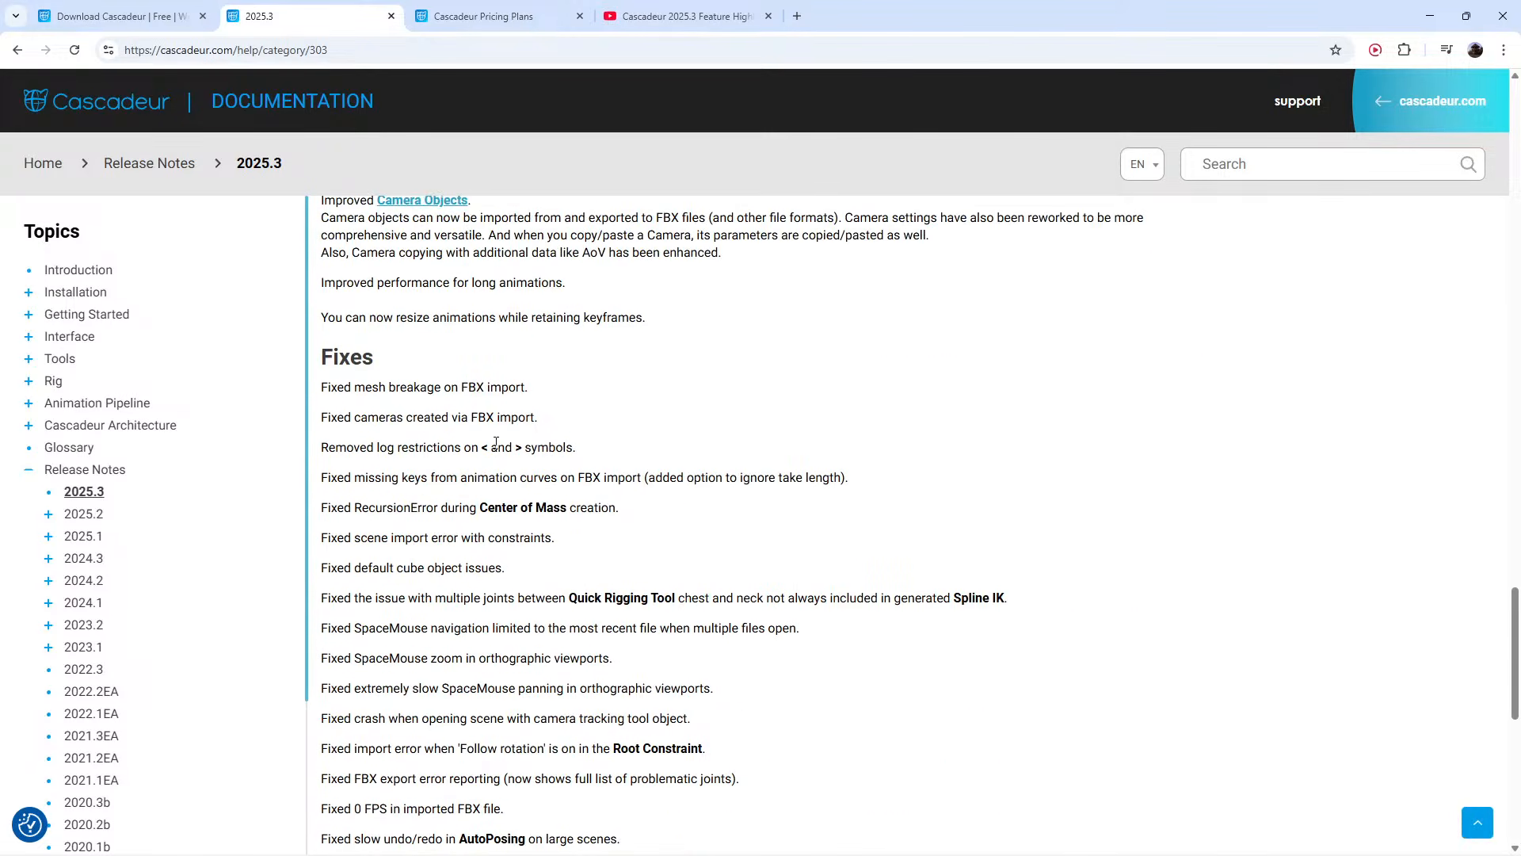
scroll(502, 425, down, 5)
scroll(511, 442, down, 2)
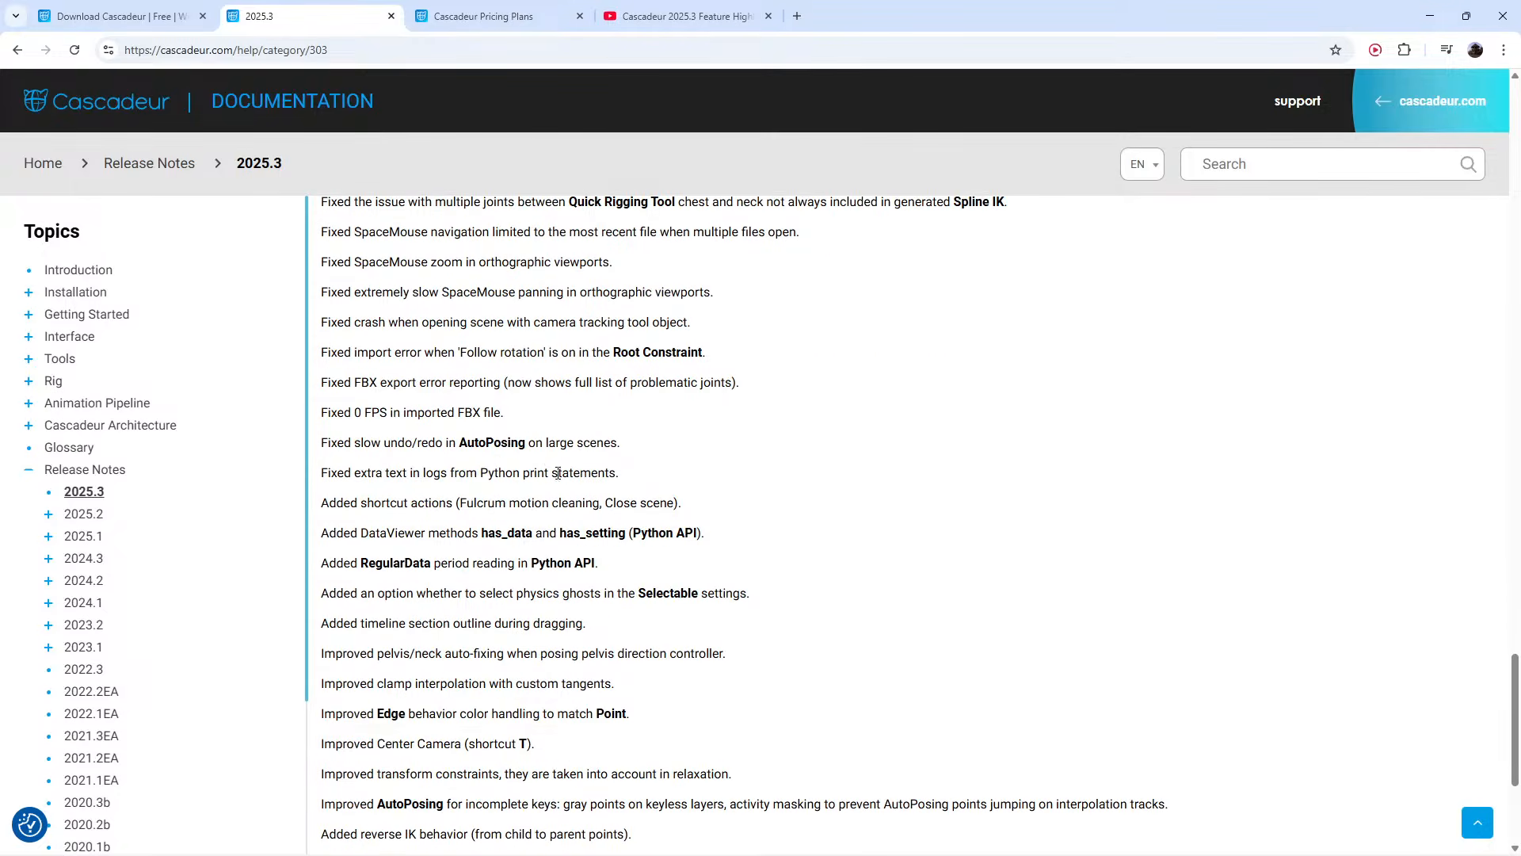
double_click(492, 473)
click(671, 534)
double_click(671, 534)
Step: Return to Cascadeur and, in the Sabertooth scene, raise the cat's front right paw up and forward at frame 0
key(alt+Tab)
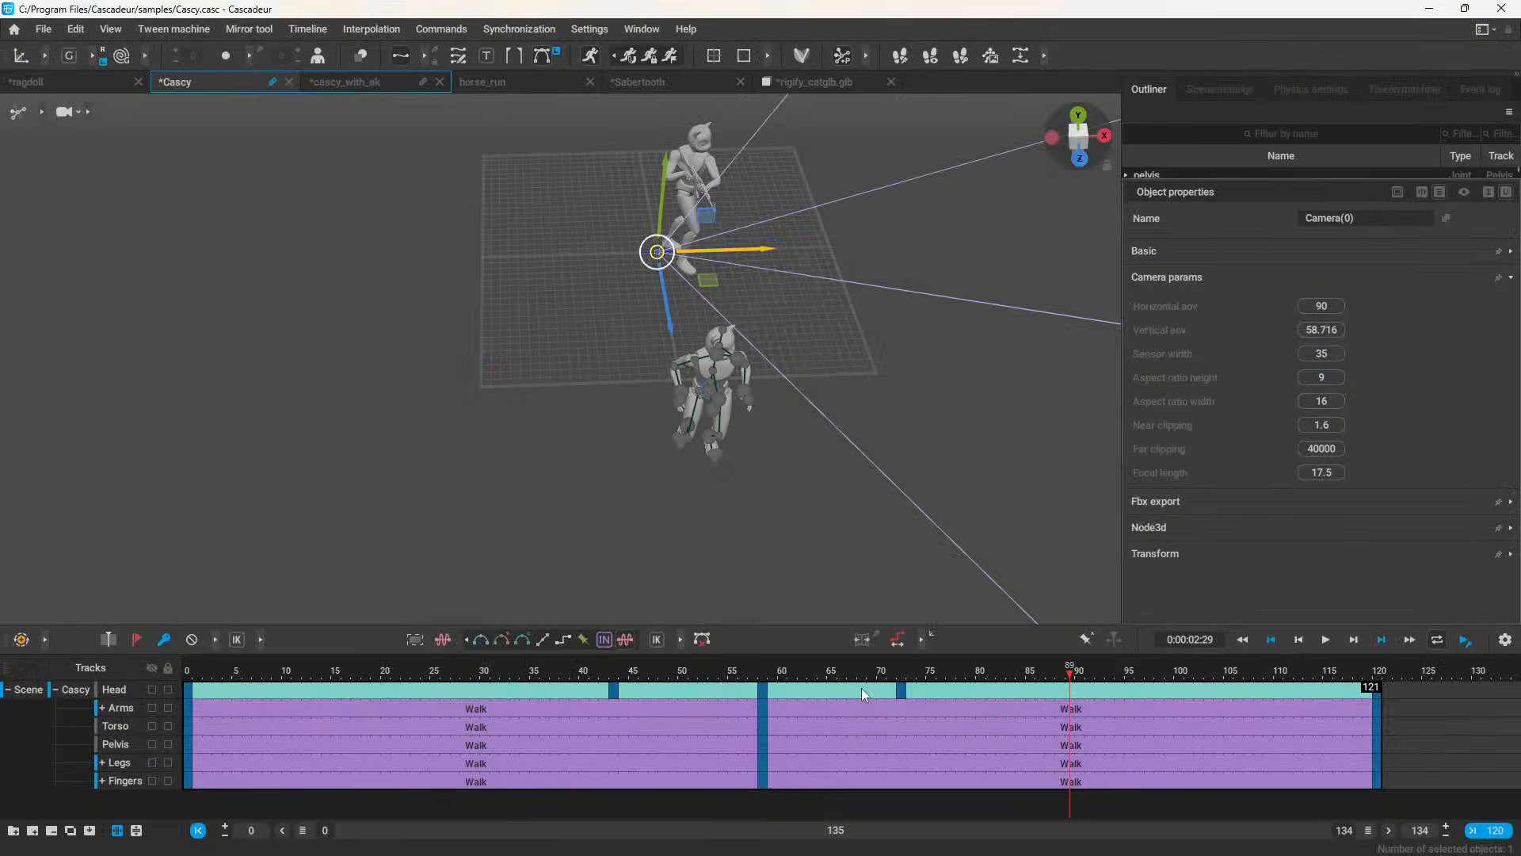
drag(862, 687, 802, 687)
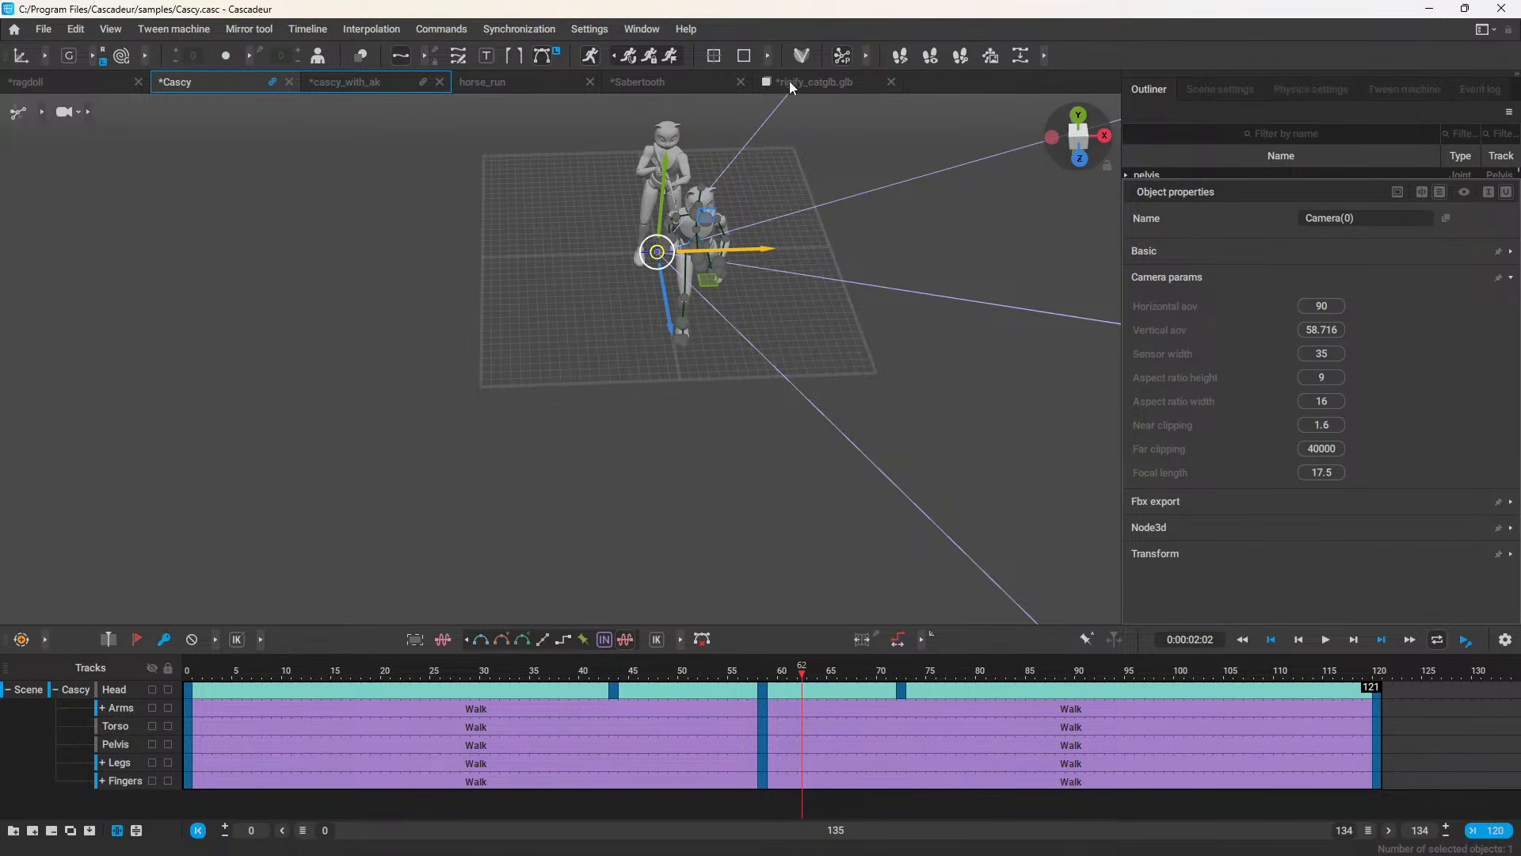
click(648, 87)
click(642, 523)
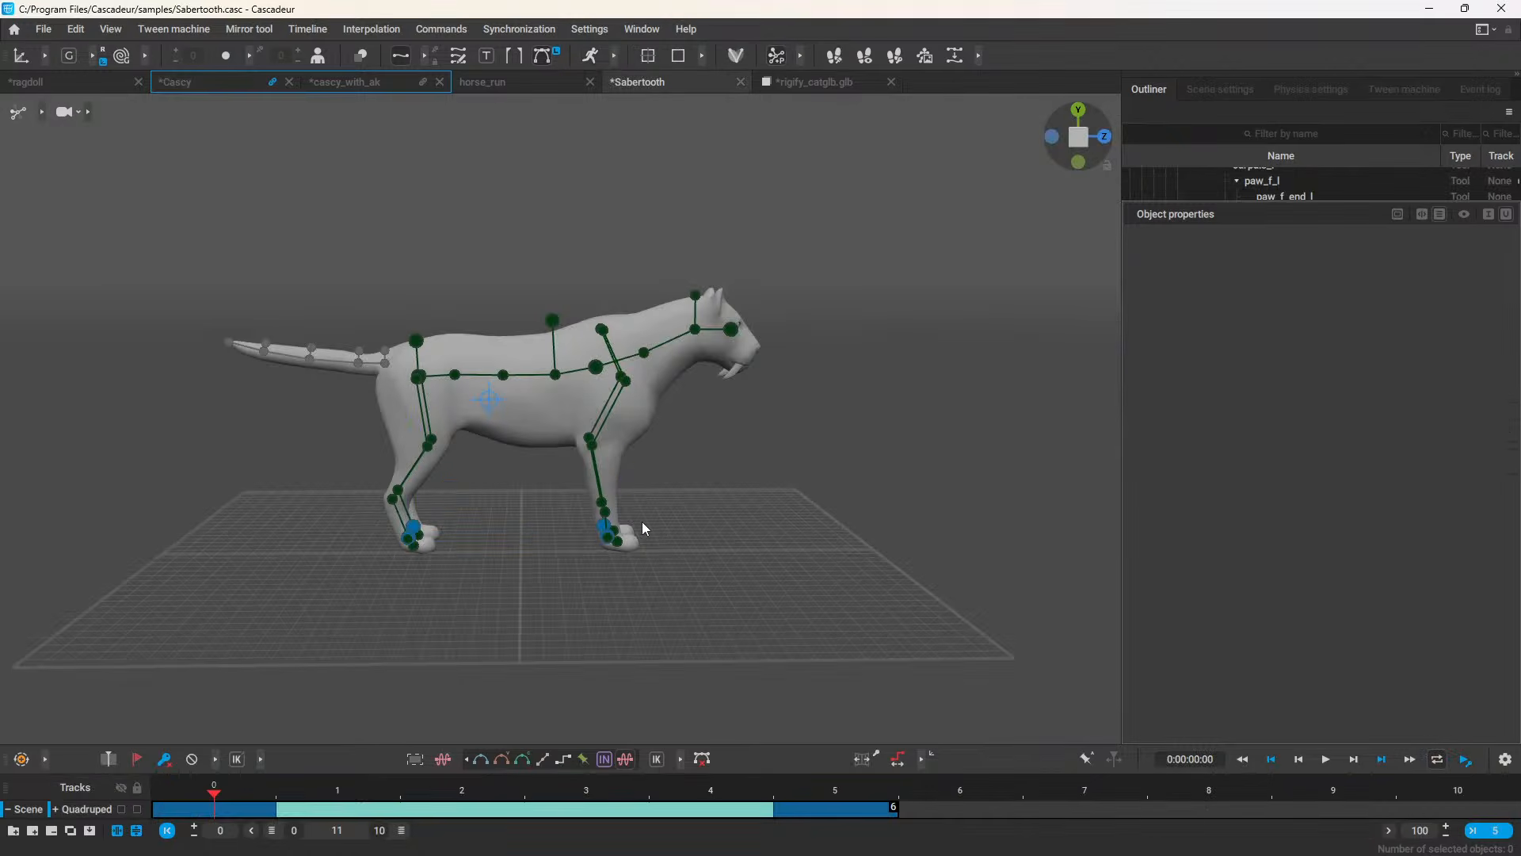
click(612, 536)
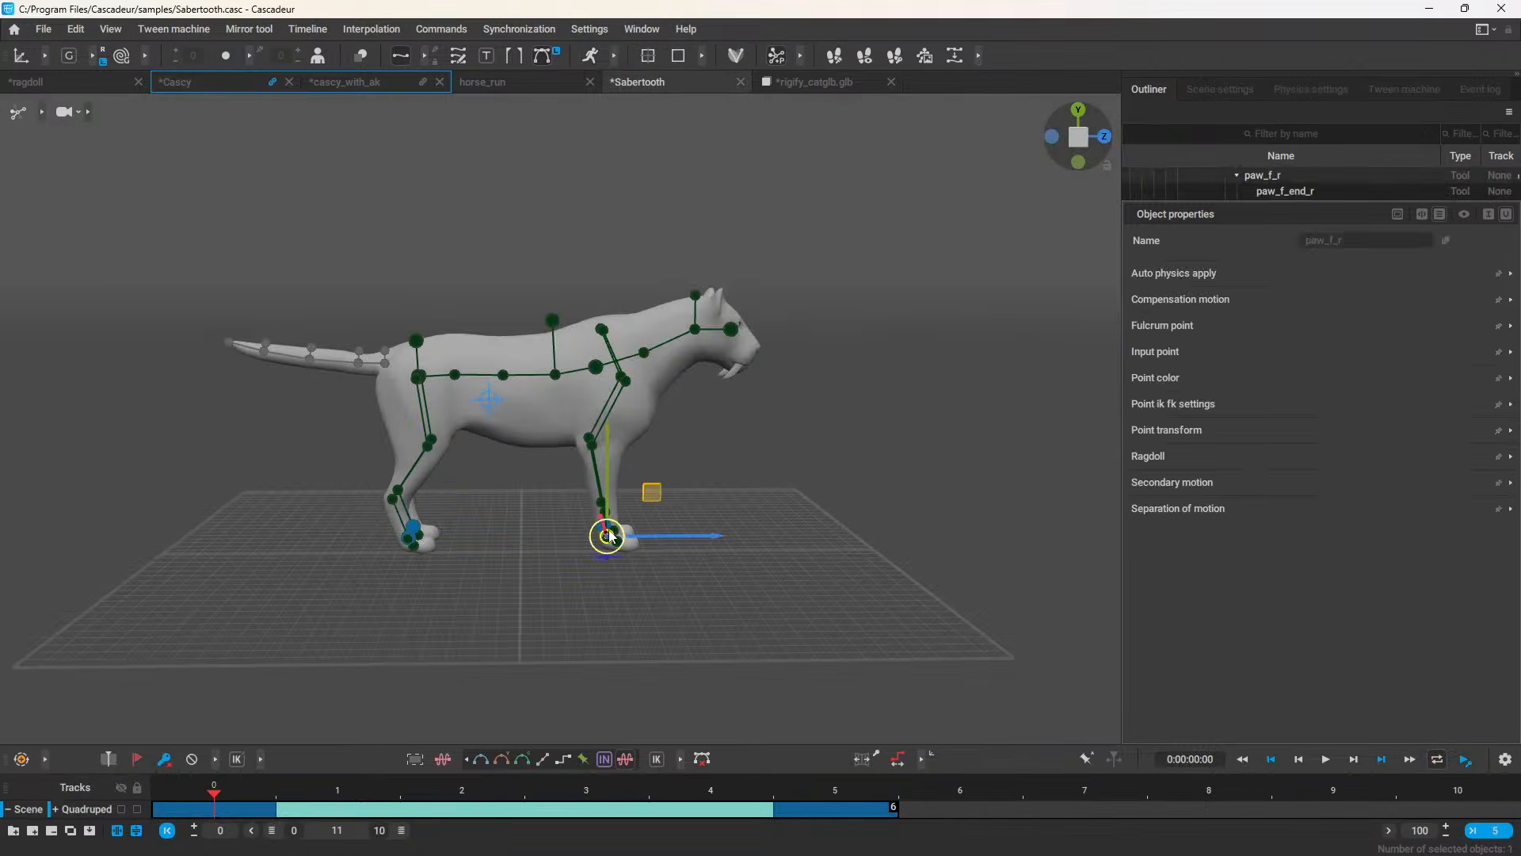
drag(641, 501, 669, 446)
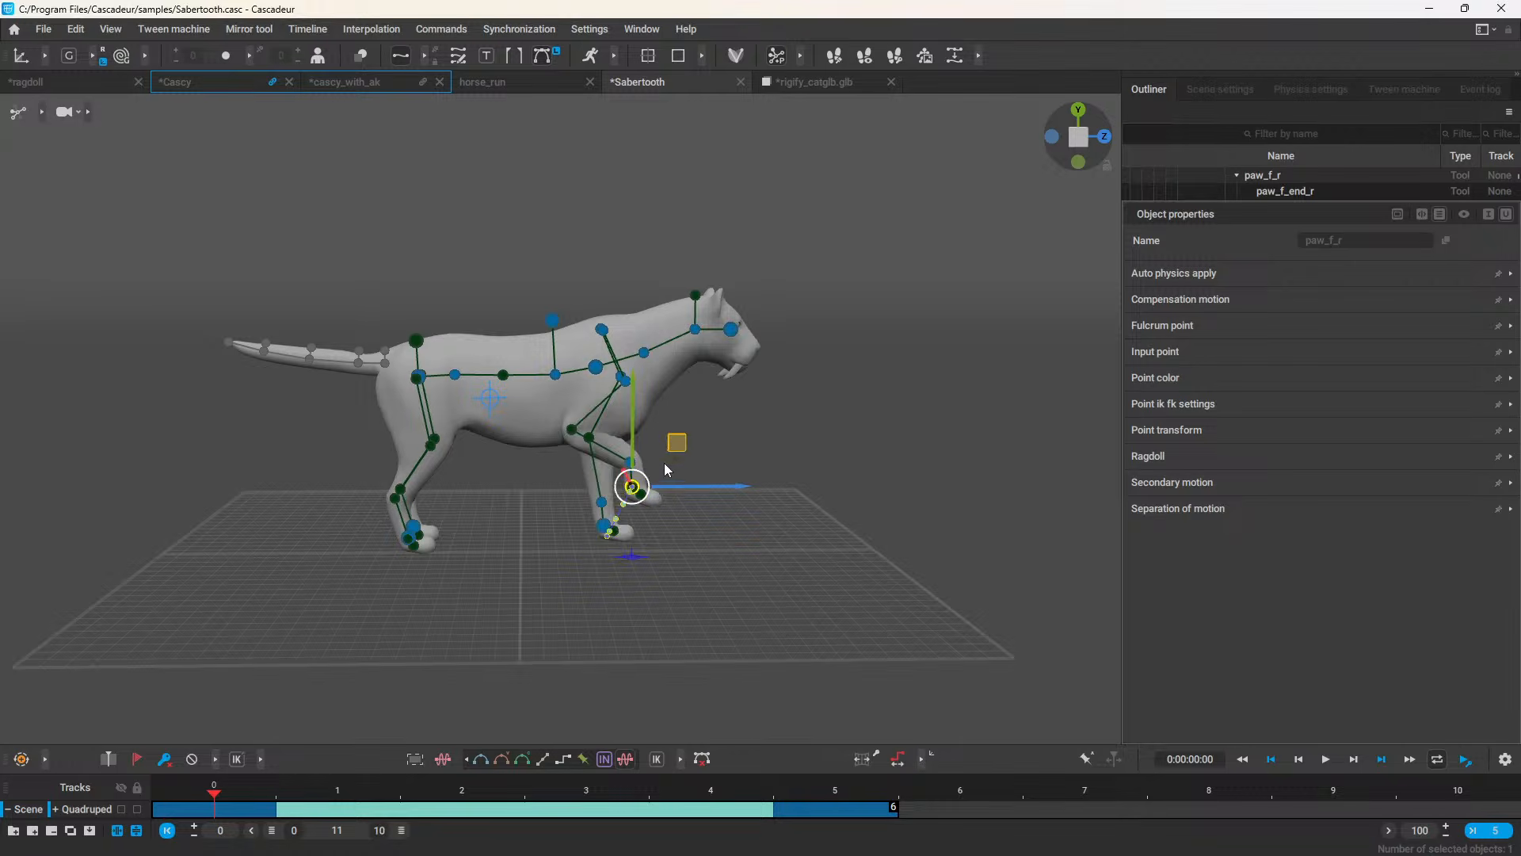